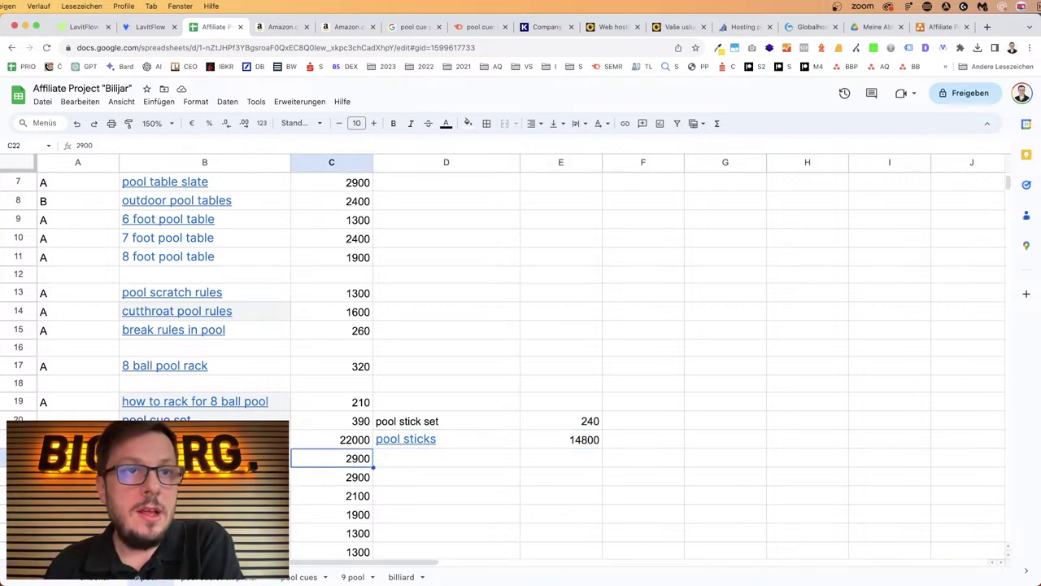
- Check the pool cue tips volume in C24 and the 1300 volume in C26, then return to the top
click(345, 494)
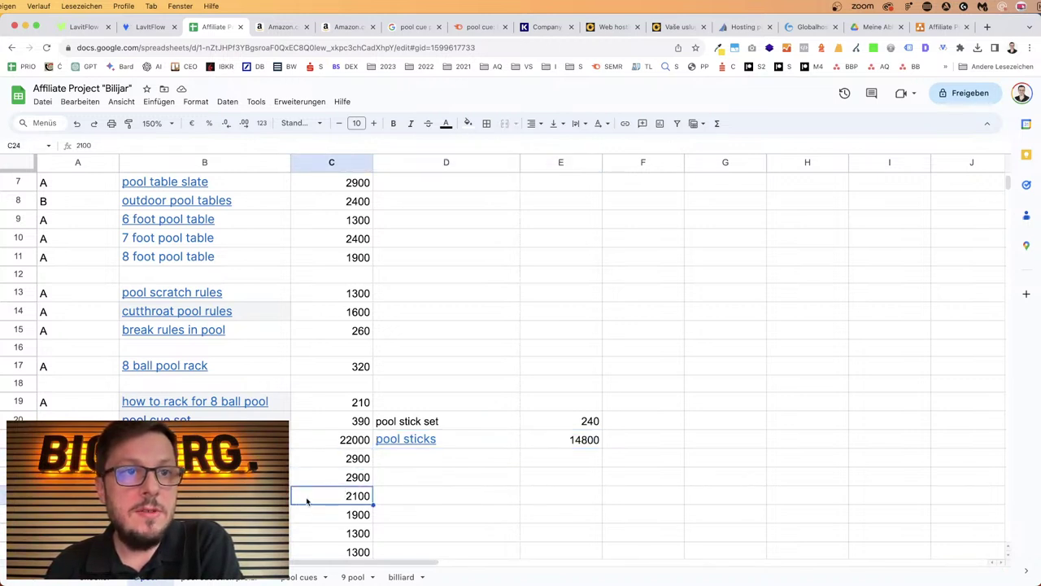
scroll(308, 502, down, 3)
click(342, 439)
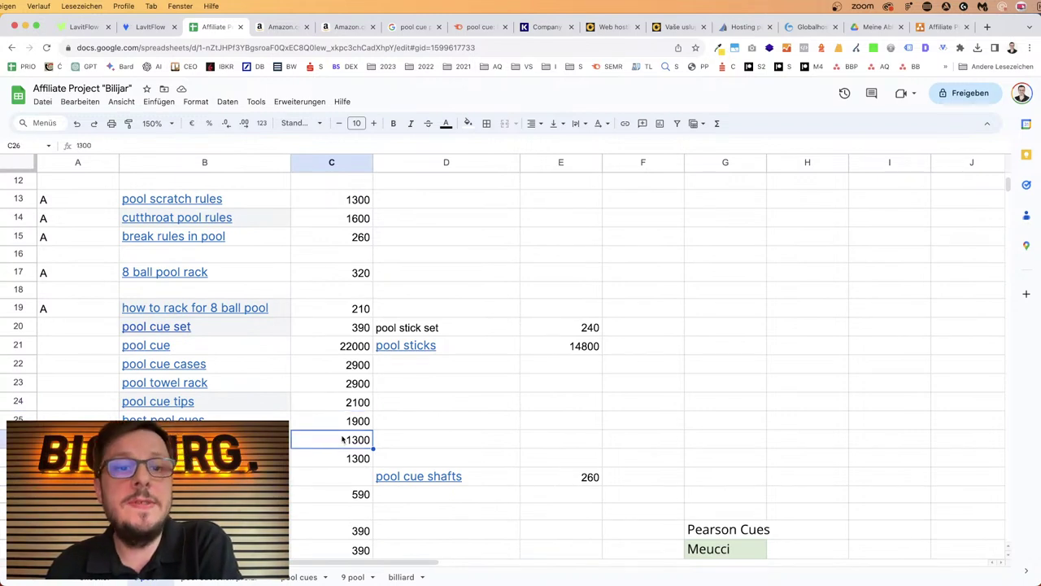
scroll(345, 427, up, 5)
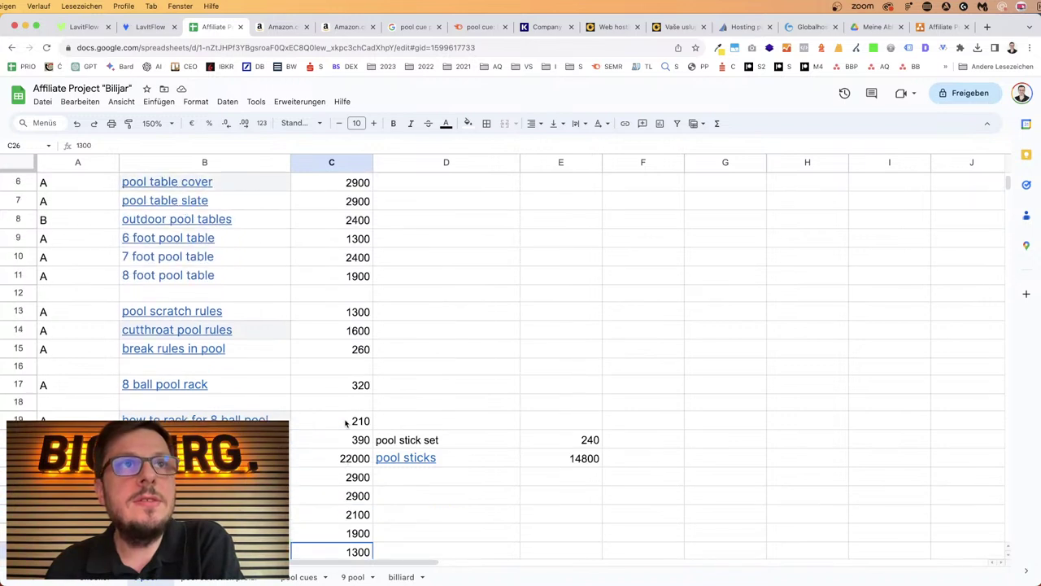
scroll(345, 423, up, 2)
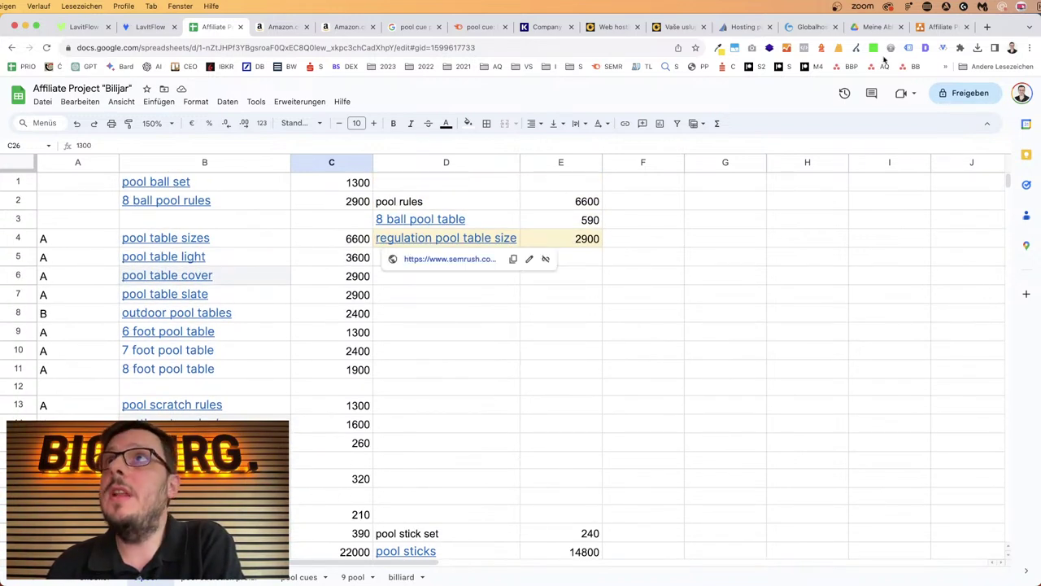
- Search Google for 'spotify joe rogan' and open The Joe Rogan Experience show on Spotify
click(987, 29)
text(spotify j)
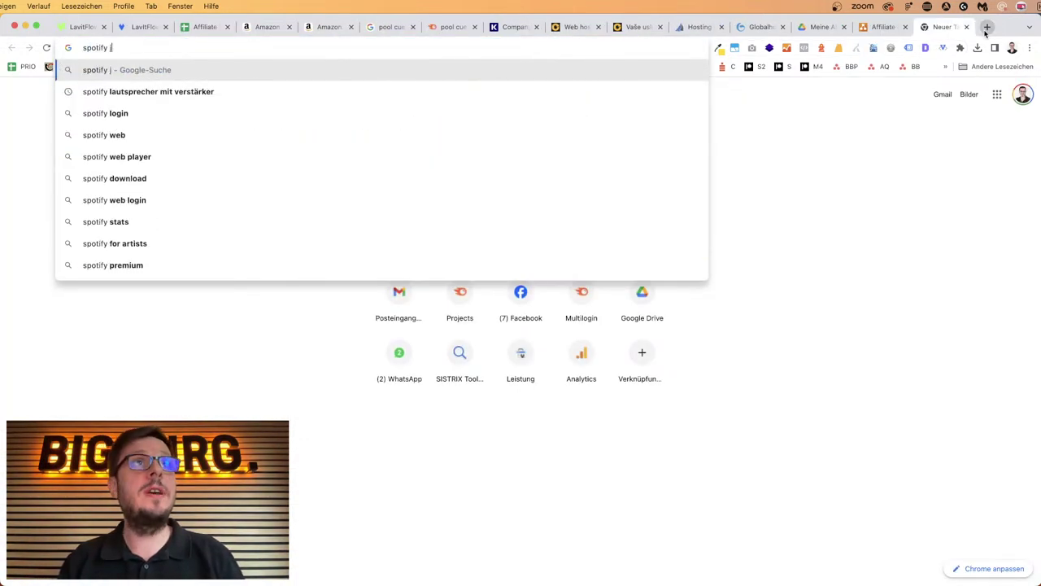
text(oe rogan)
key(Return)
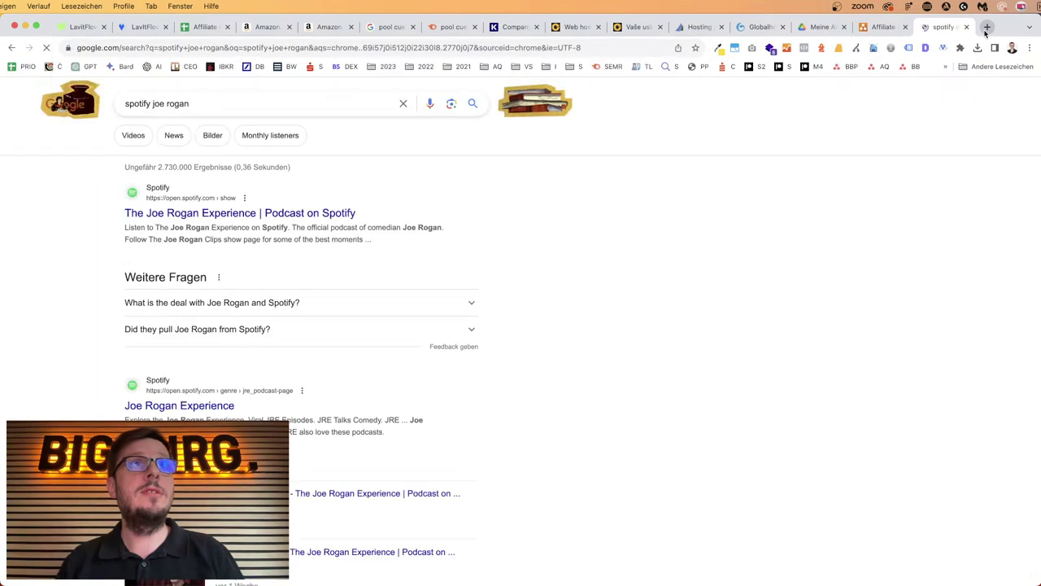
click(217, 213)
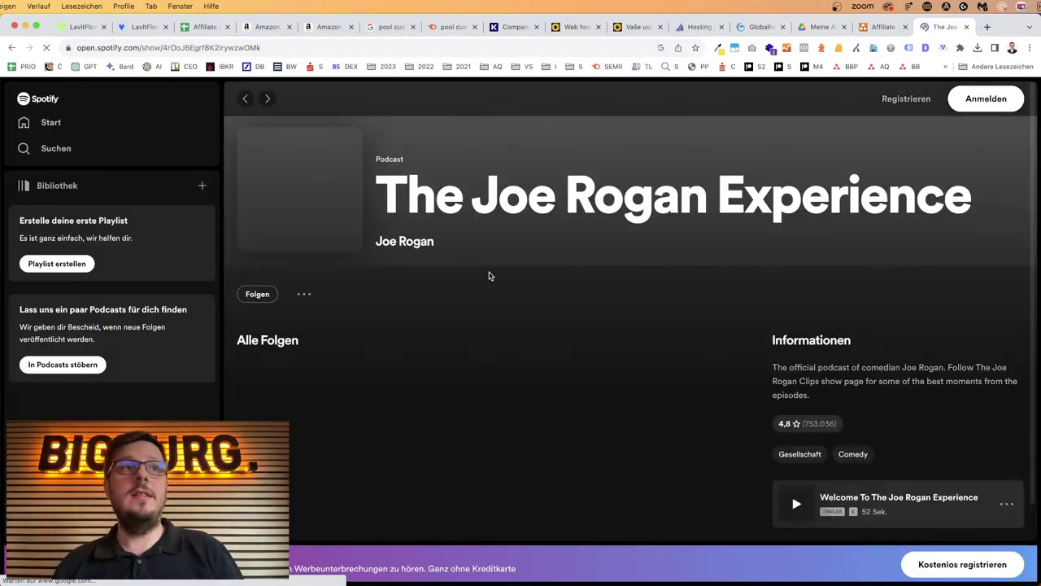
- Open episode #2034 and copy its web address from the address bar
scroll(701, 340, down, 5)
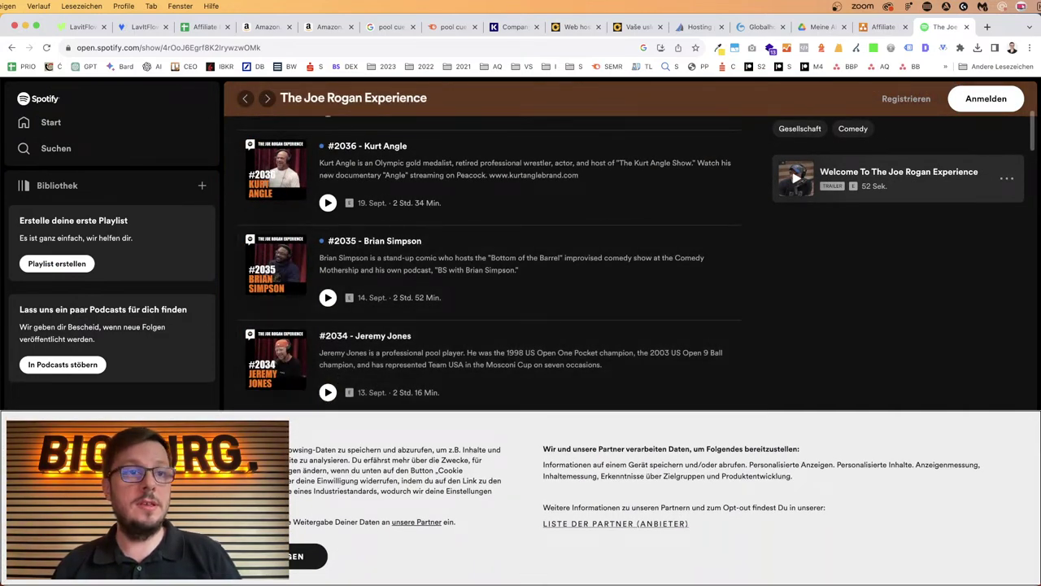
click(361, 335)
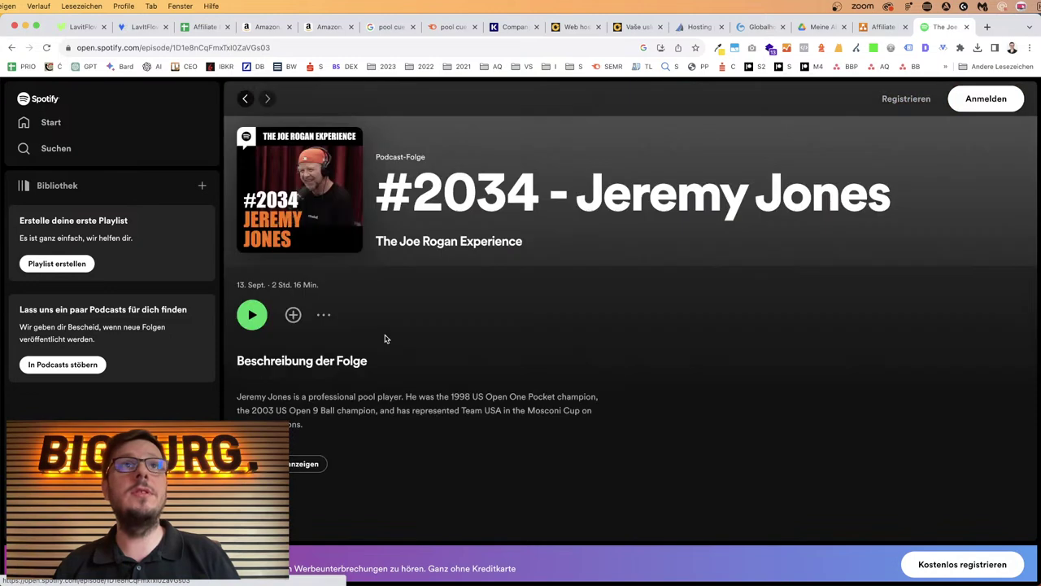
click(256, 47)
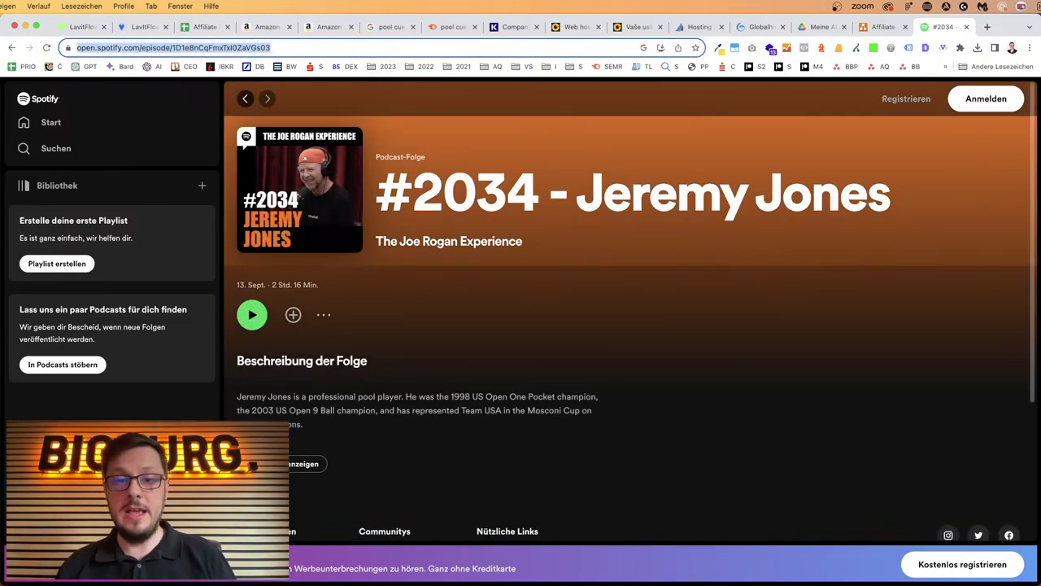
key(super+Tab)
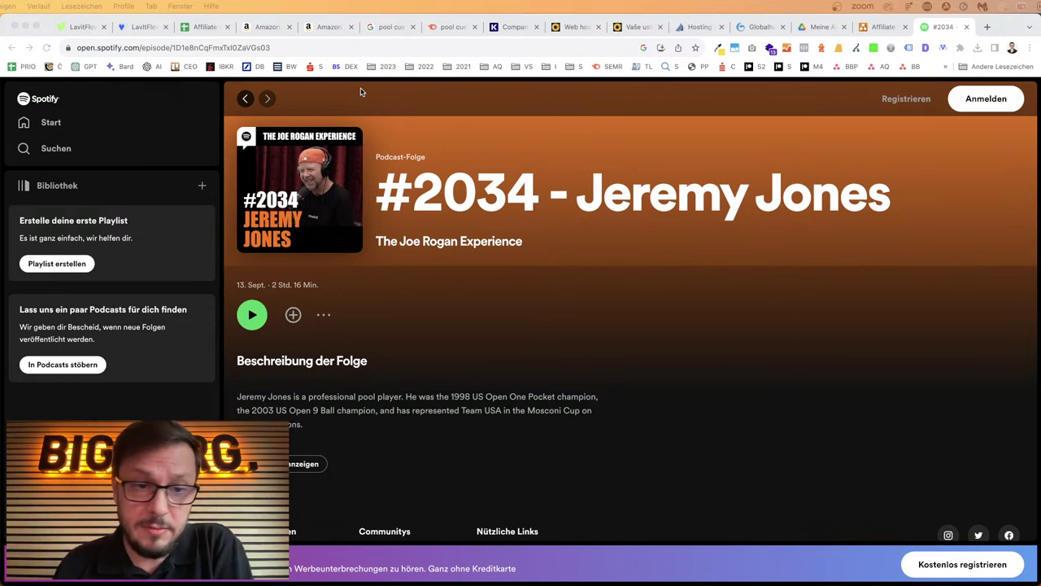
key(super+l)
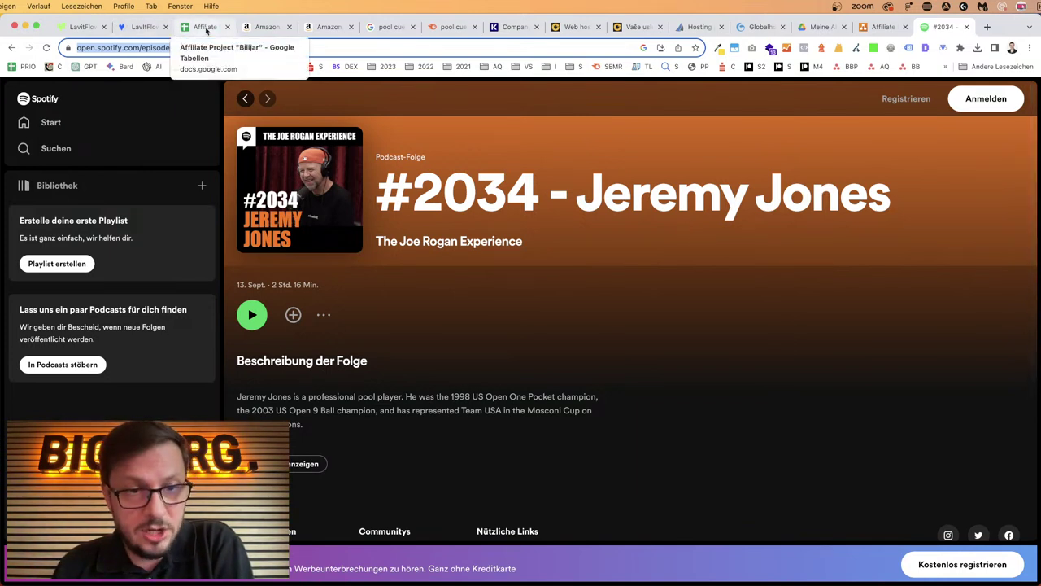
- Back in the Affiliate Project spreadsheet, insert a blank column left of column A
click(205, 26)
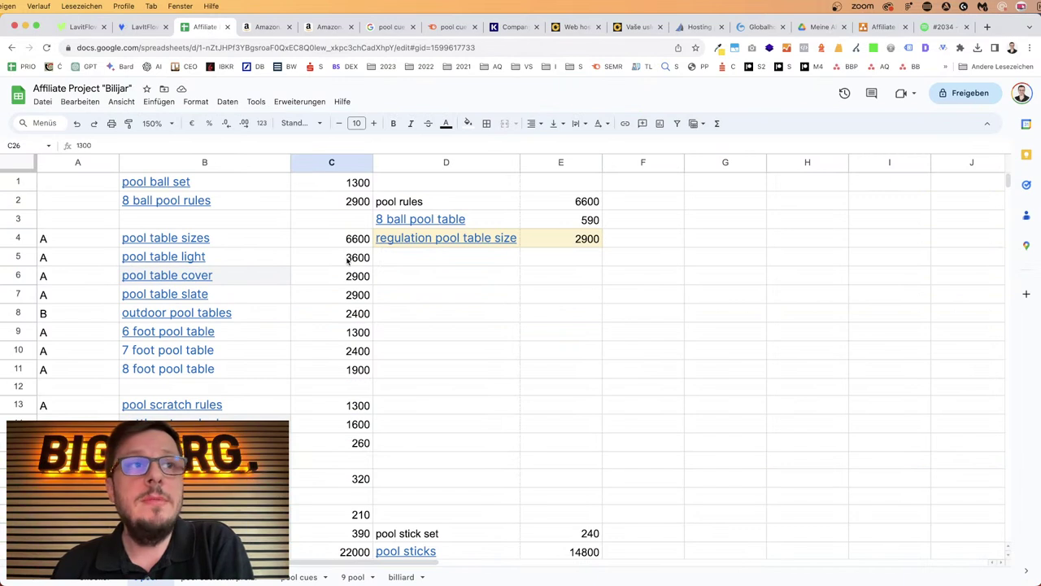
mouse_move(222, 212)
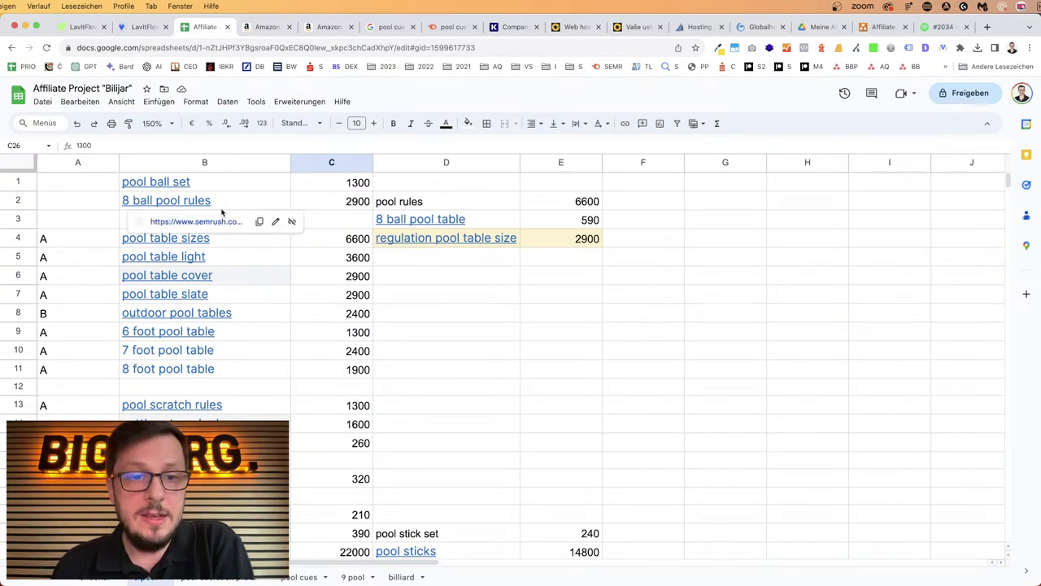
click(96, 167)
right_click(96, 167)
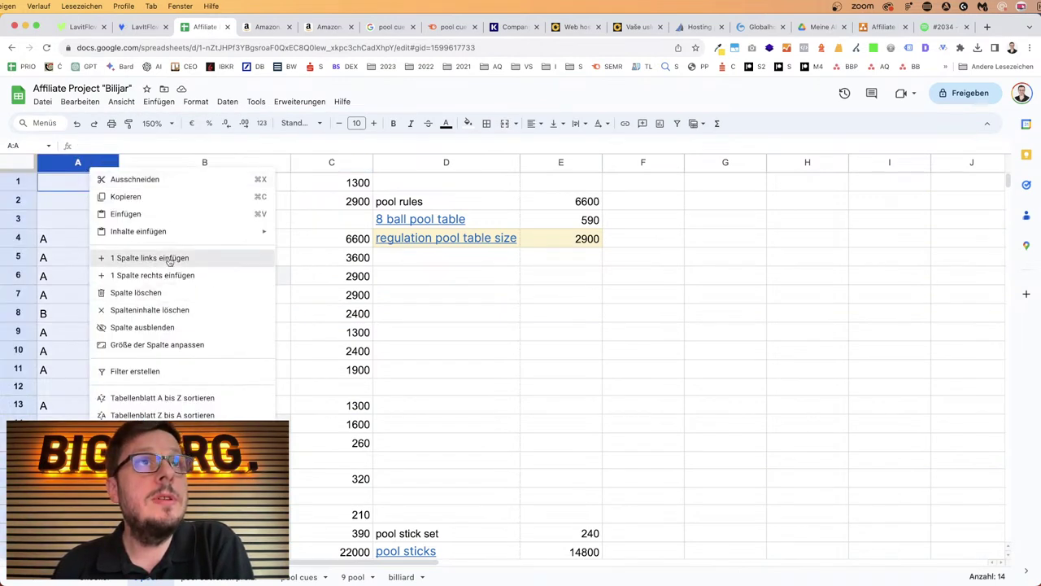
click(169, 260)
- Insert three more blank columns at the left so the data starts at column E
right_click(96, 164)
click(138, 255)
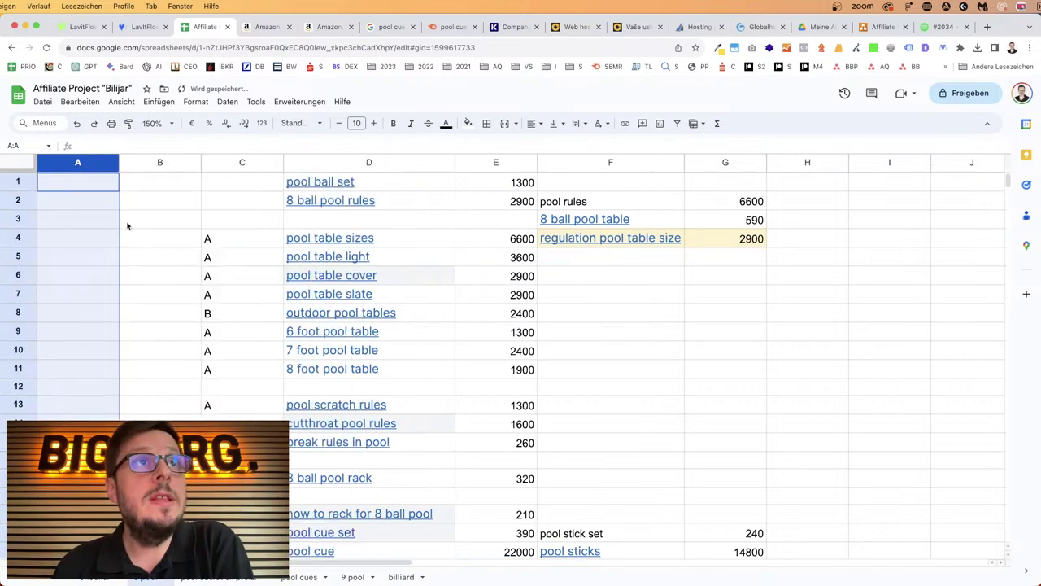
right_click(96, 166)
click(149, 257)
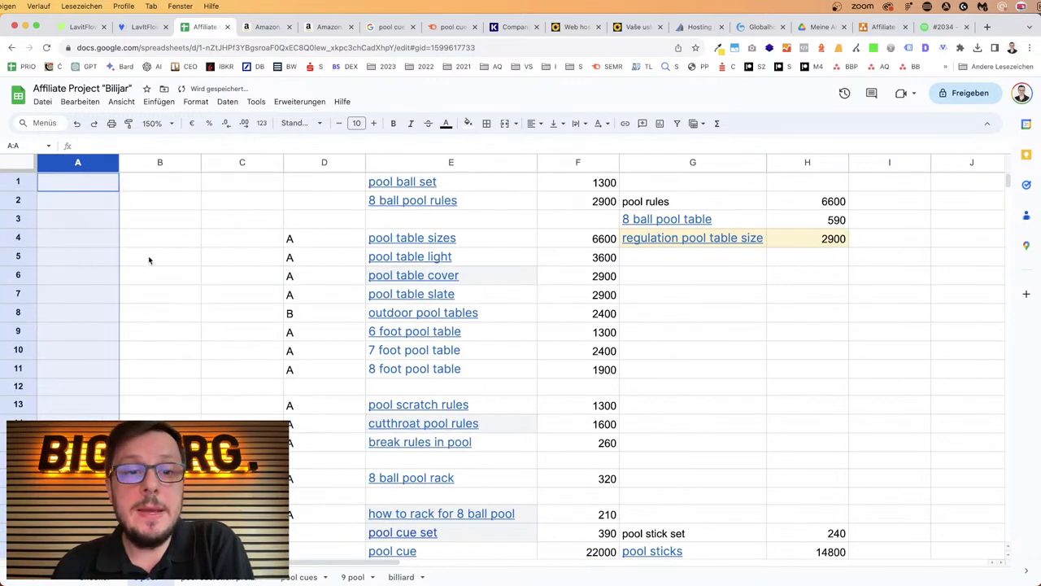
right_click(89, 170)
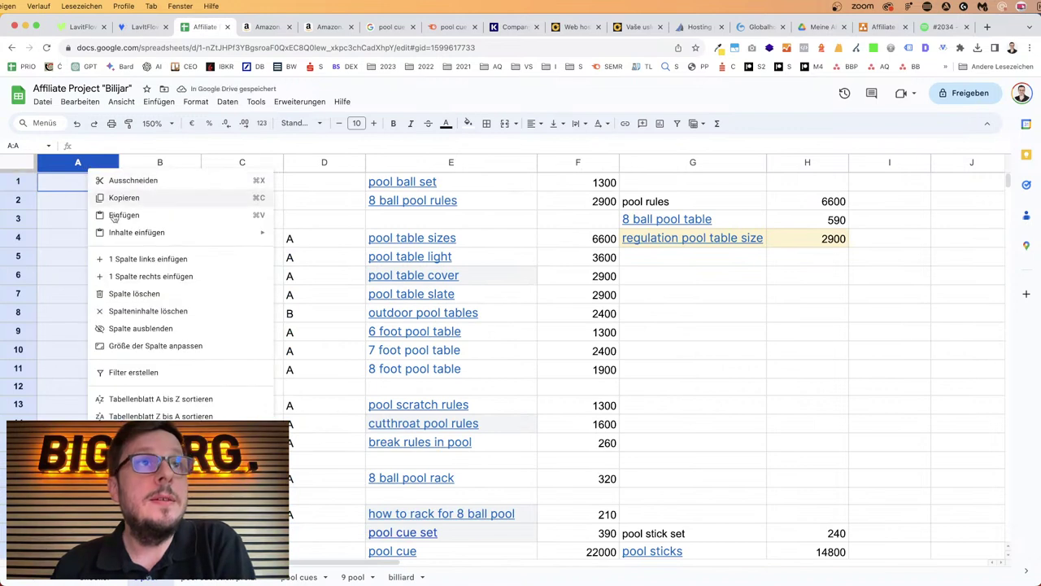
click(148, 258)
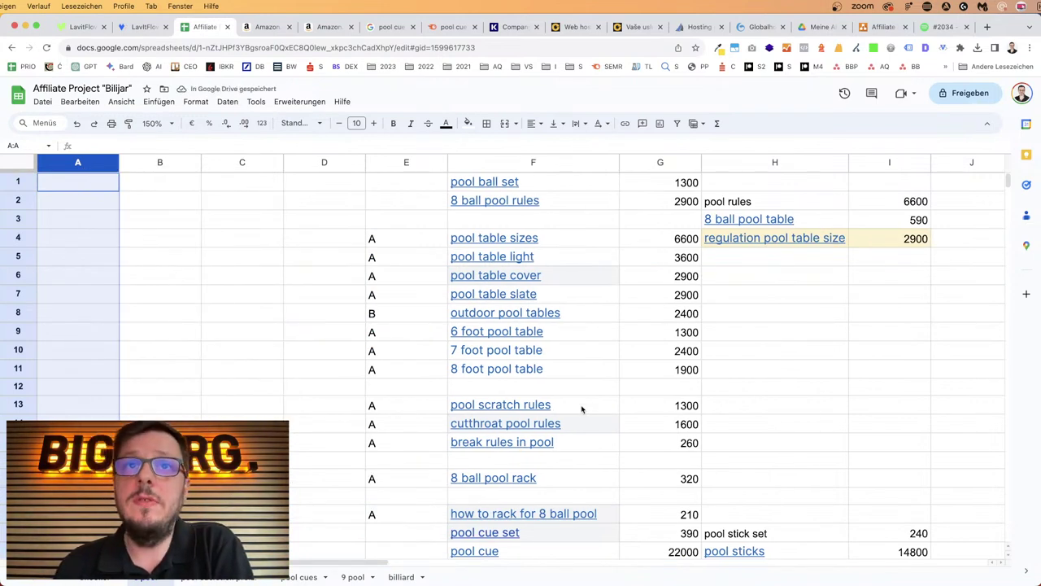
click(604, 334)
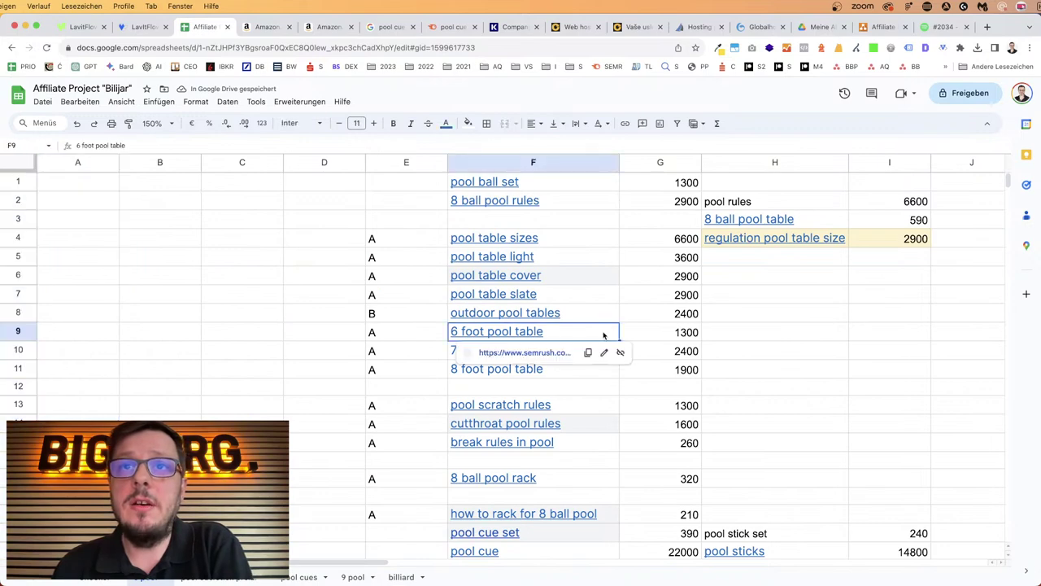
click(732, 321)
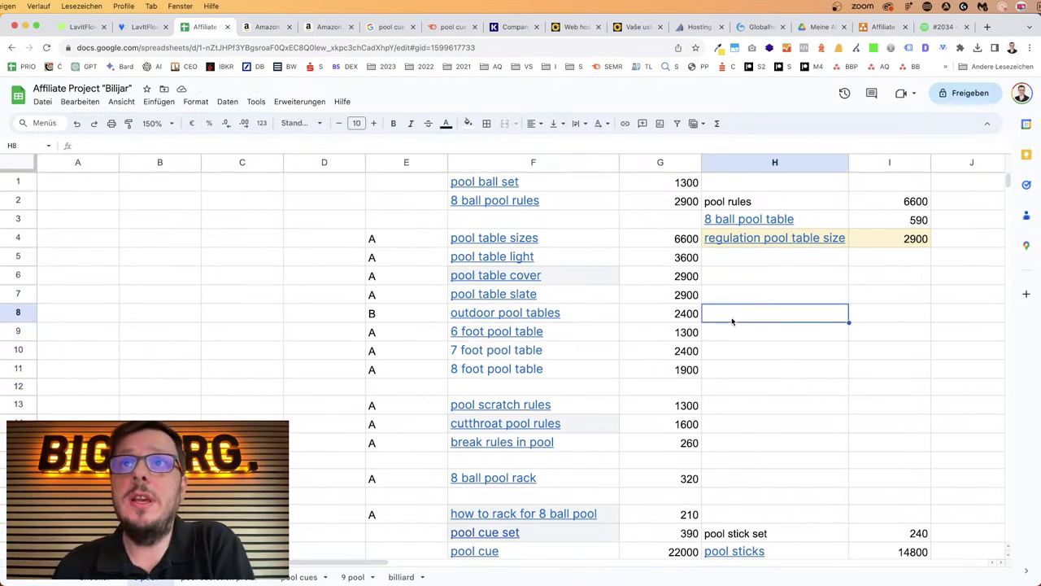
scroll(706, 348, down, 5)
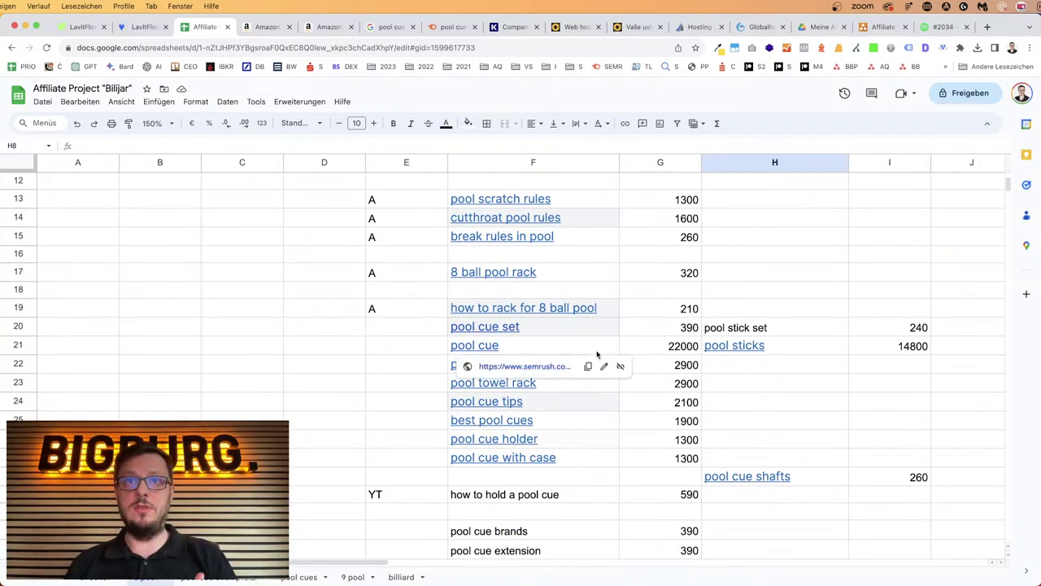
drag(591, 347, 908, 346)
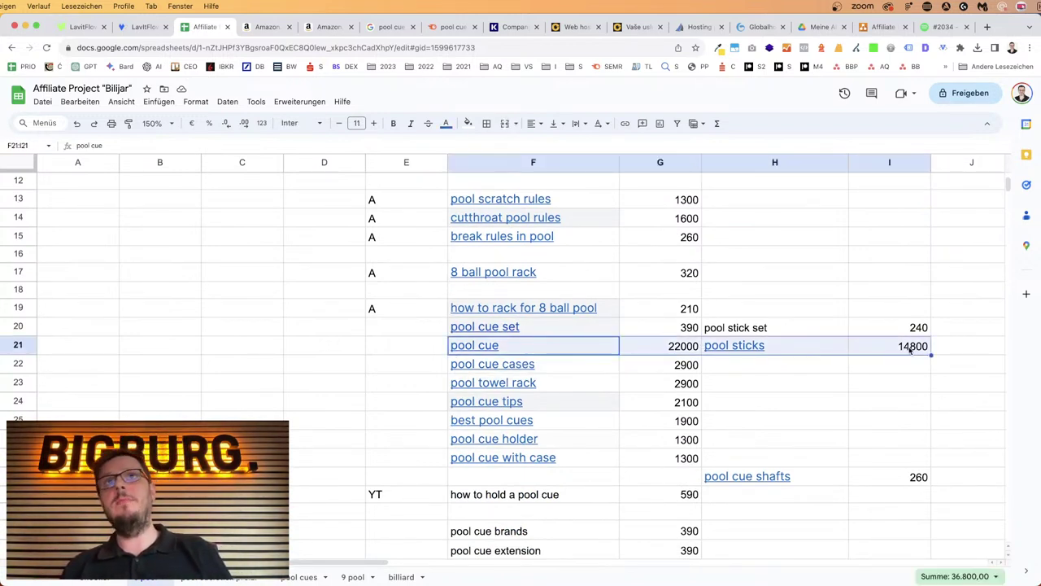
scroll(737, 368, down, 10)
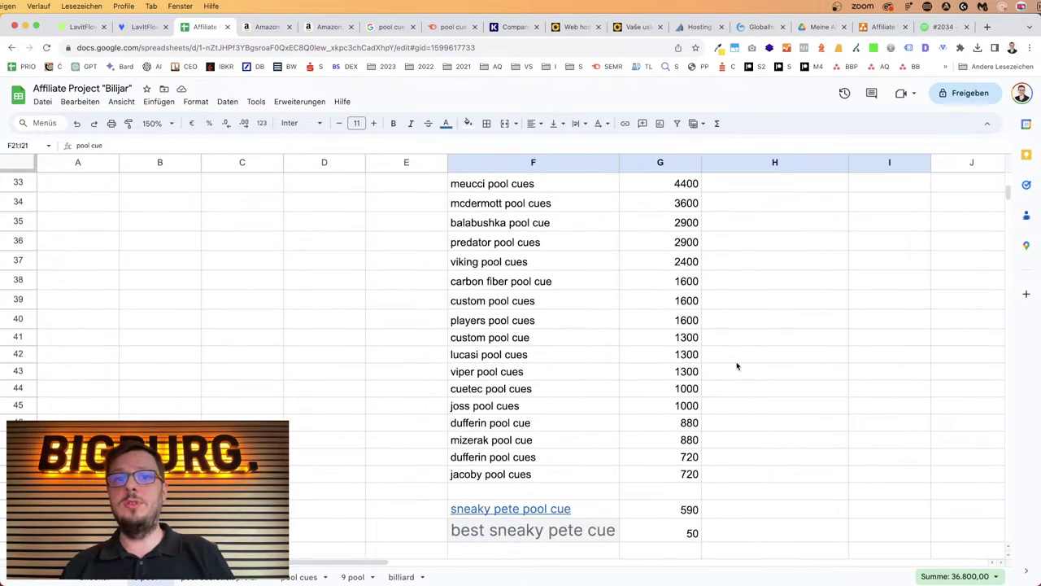
scroll(737, 368, right, 10)
scroll(737, 366, left, 3)
scroll(737, 366, left, 3)
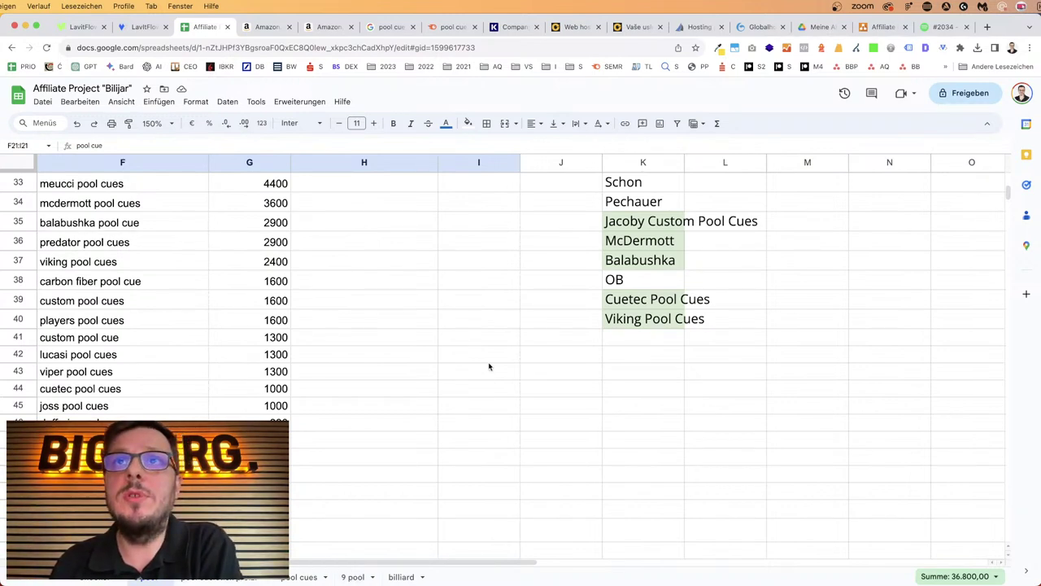
scroll(490, 366, up, 5)
drag(616, 259, 626, 301)
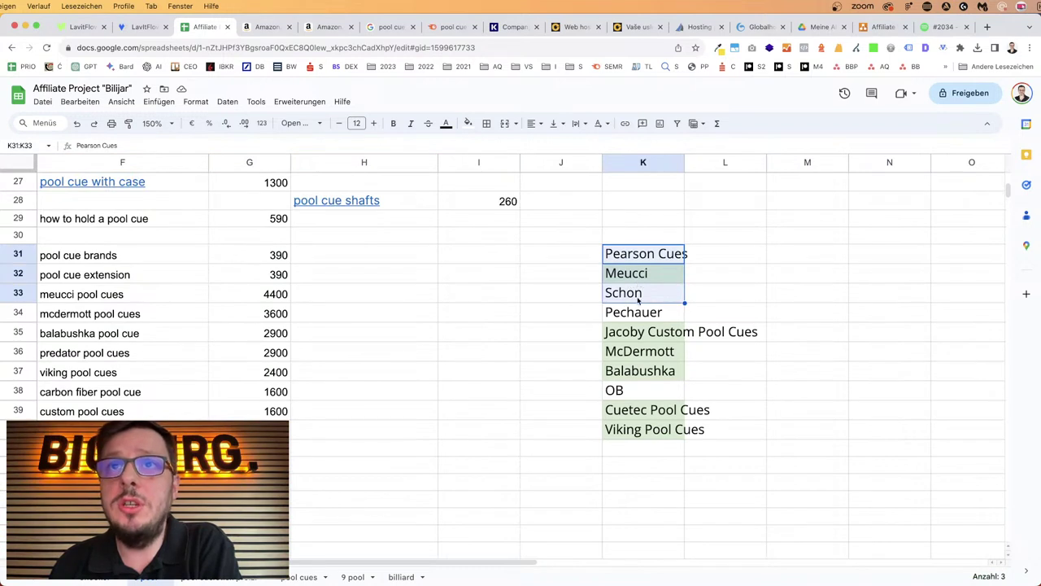
click(639, 296)
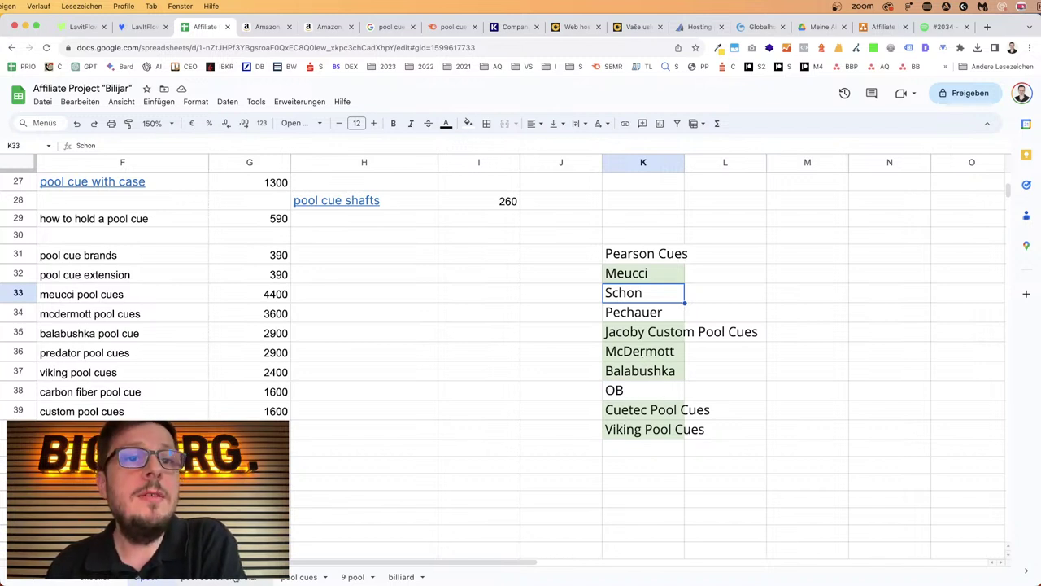
key(shift+F11)
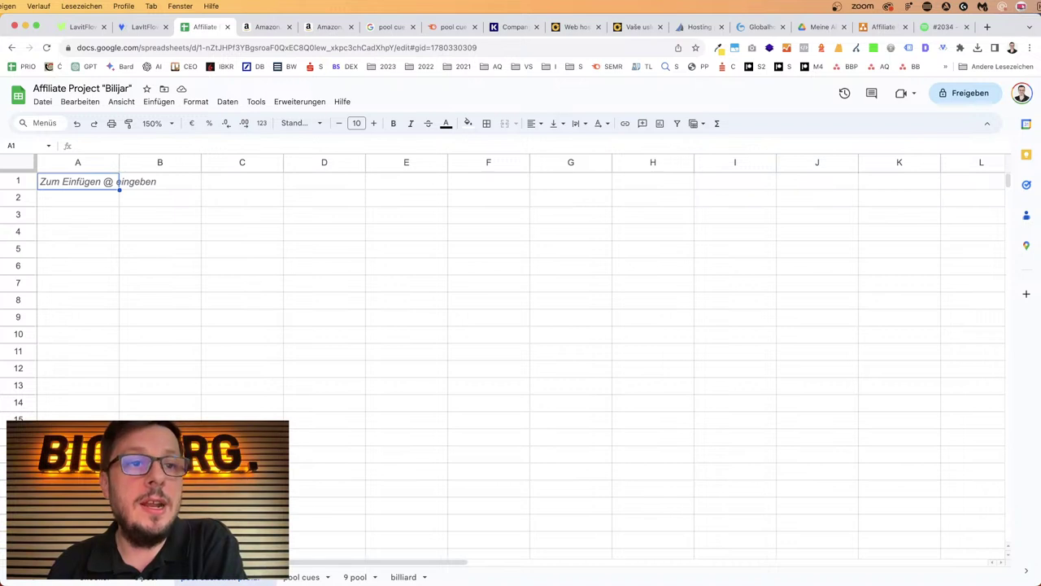
- Switch to the pool cues keyword sheet and look through its keyword list
key(alt+Up)
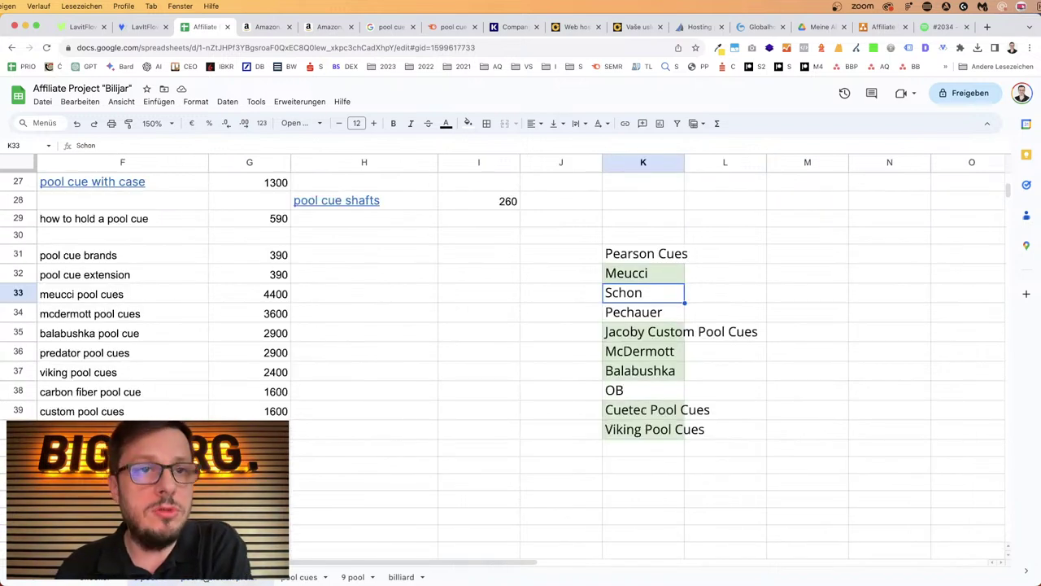
click(289, 575)
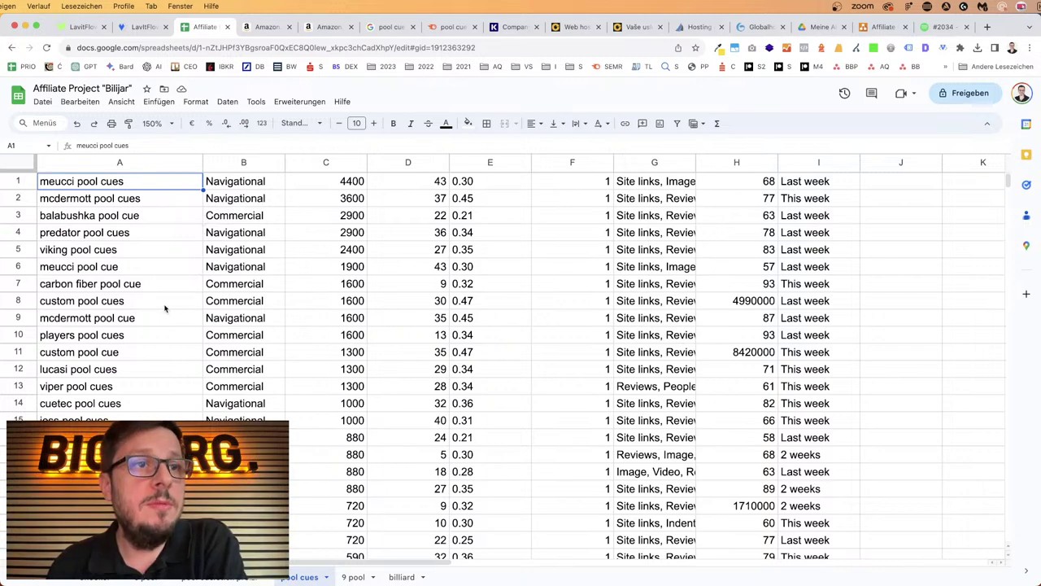
scroll(164, 307, down, 5)
scroll(165, 308, up, 4)
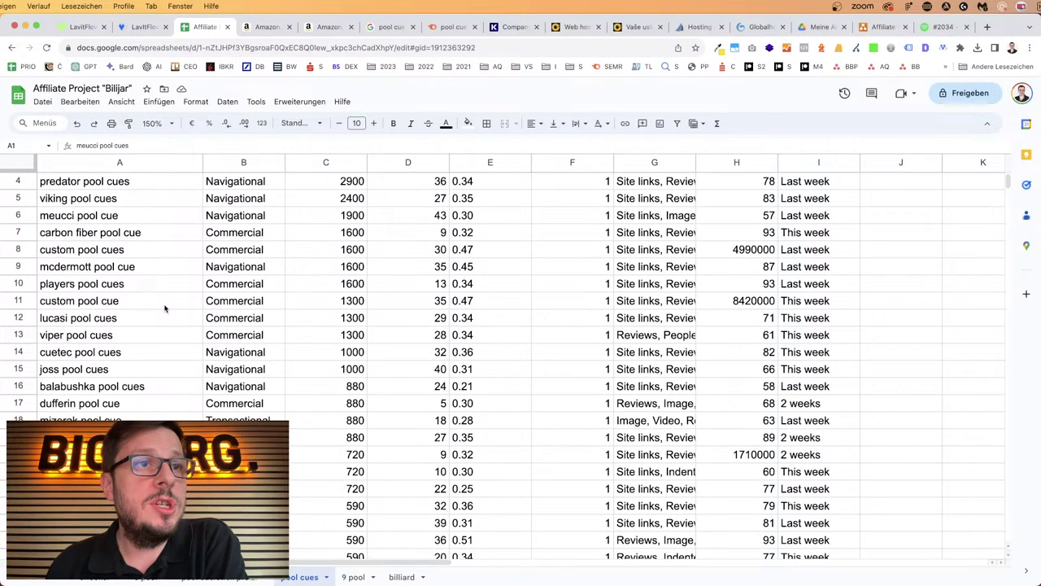
scroll(164, 308, up, 3)
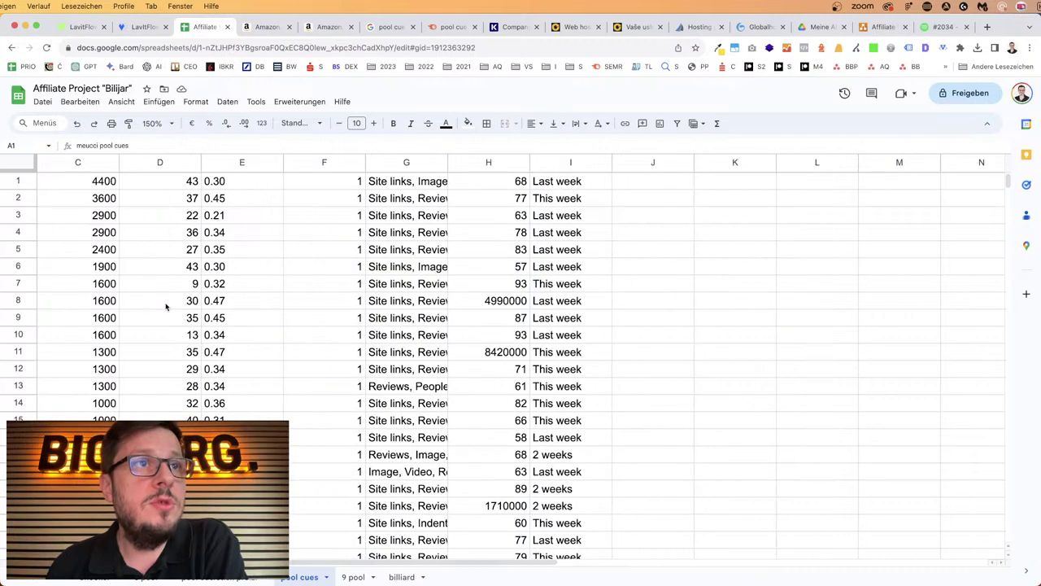
click(122, 505)
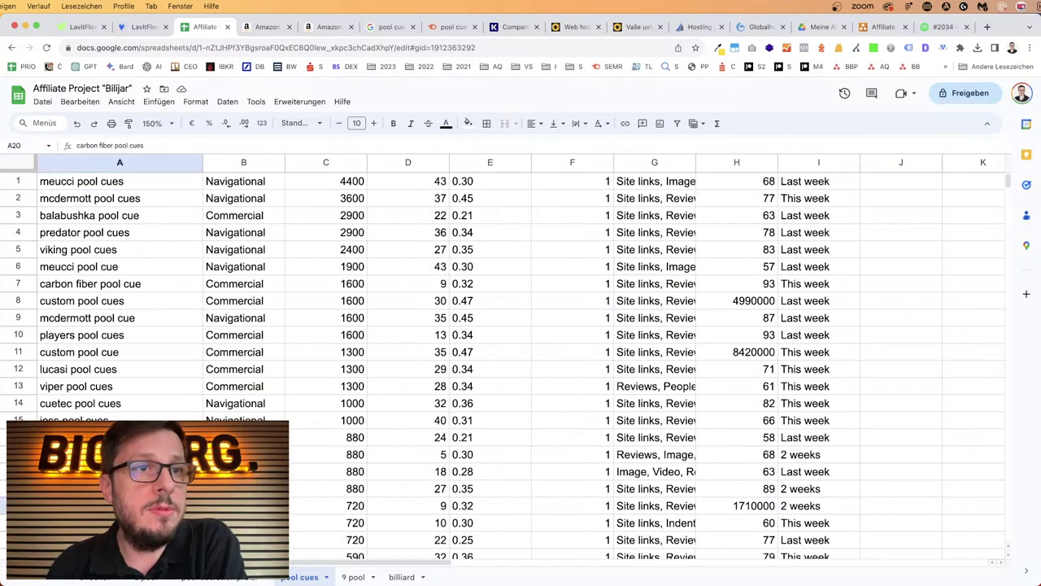
- Strike through 'custom pool cue' and 'custom pool cues', then return to the brand list sheet
click(58, 356)
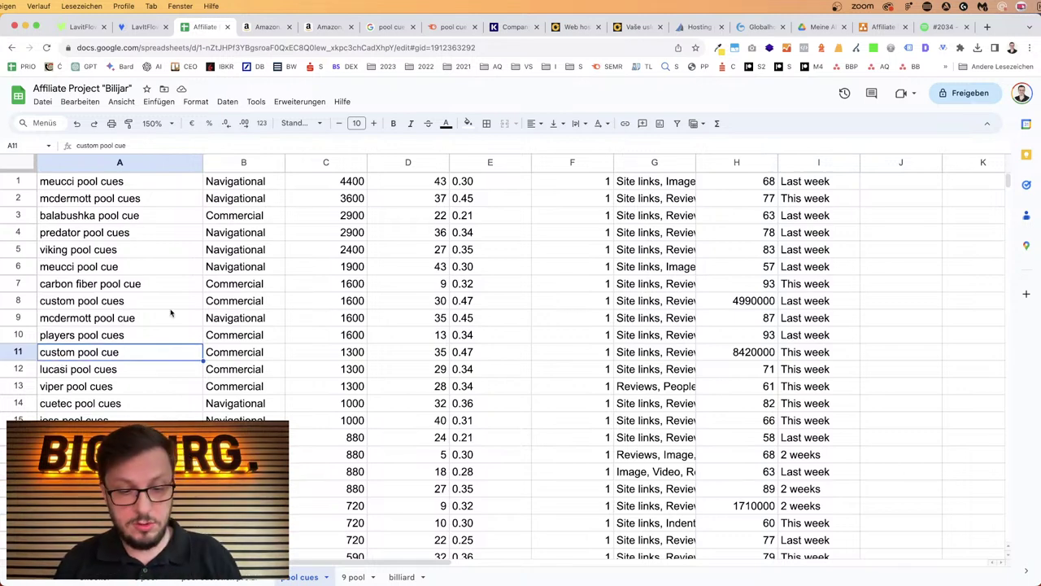
key(cmd+shift+x)
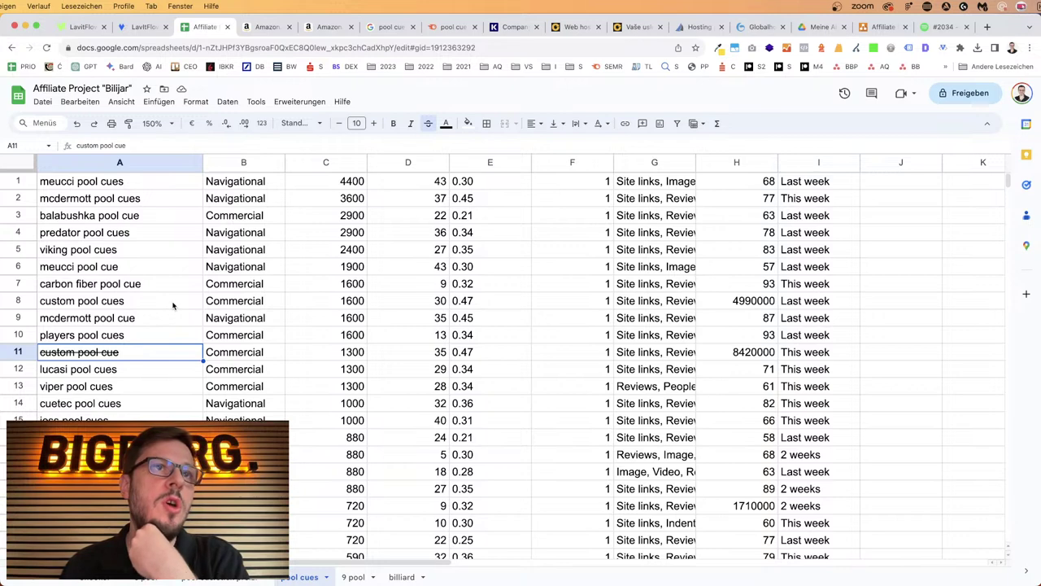
click(126, 303)
key(alt+shift+5)
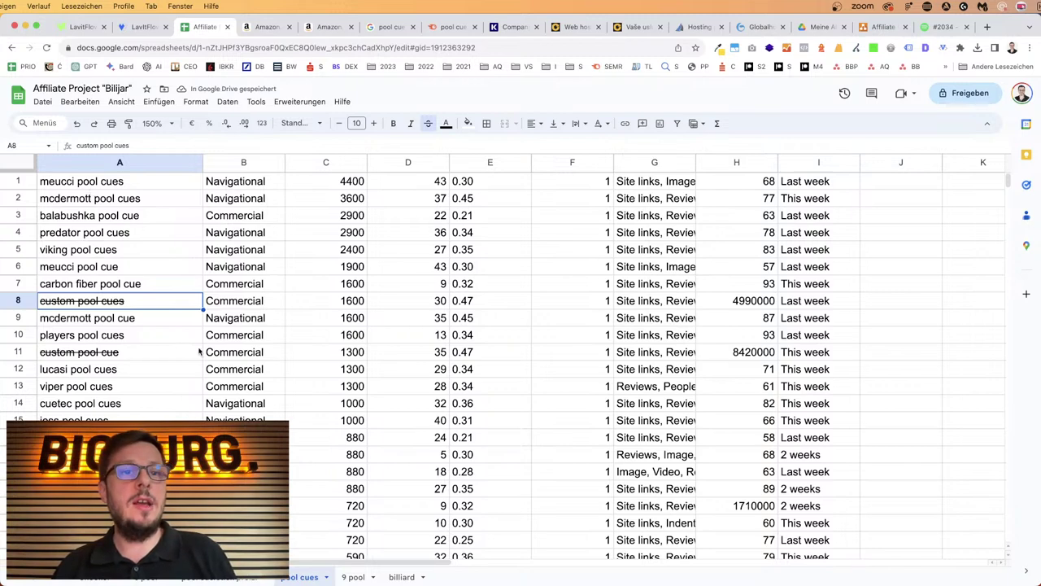
click(66, 186)
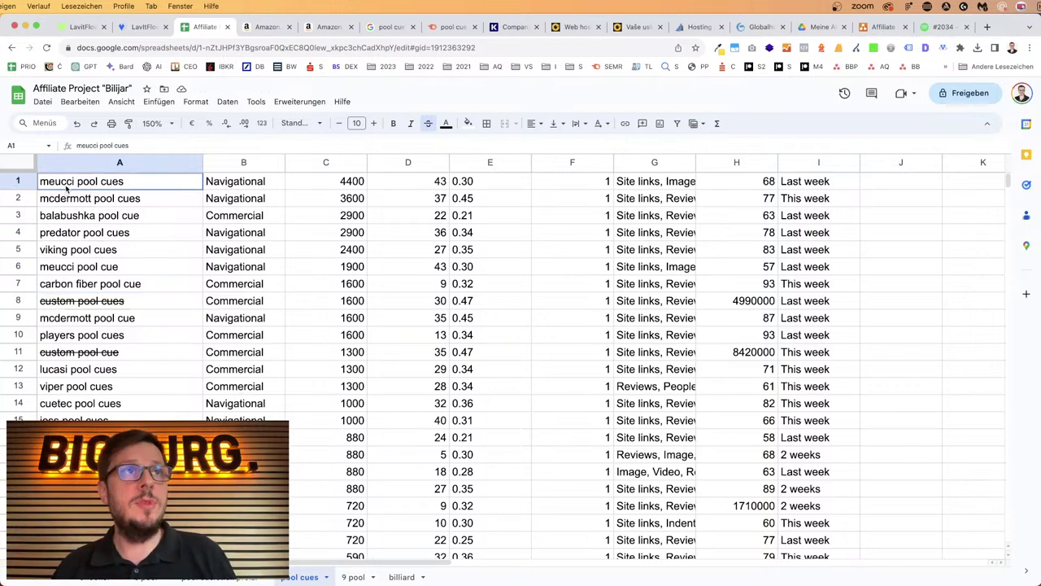
key(alt+Up)
key(alt+Up)
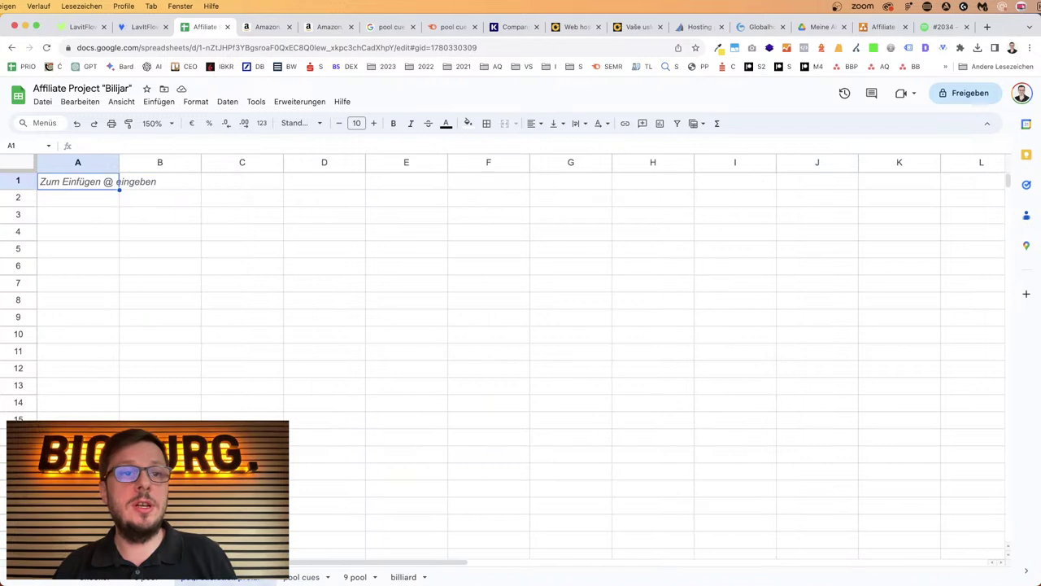
- Copy the ten brands, Pearson Cues through Viking Pool Cues, into column A of the new sheet
drag(642, 257, 658, 429)
click(625, 301)
drag(627, 257, 639, 434)
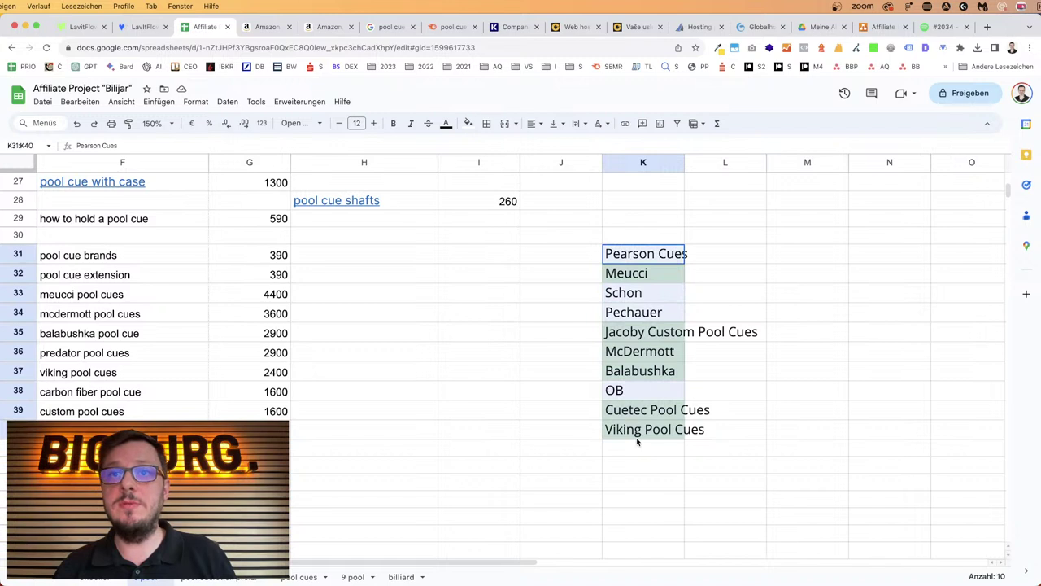
click(656, 258)
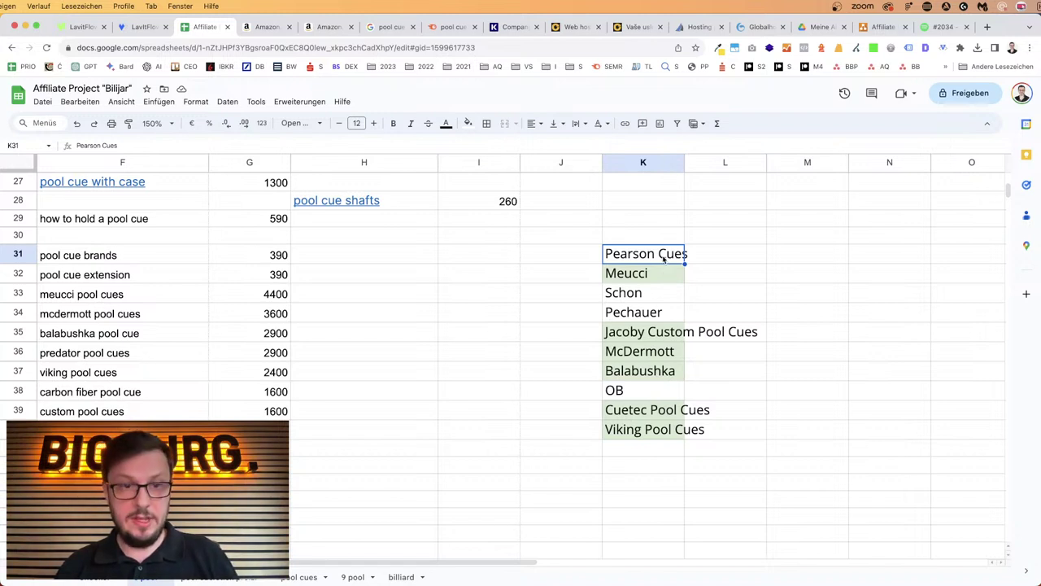
drag(657, 255, 651, 429)
key(super+c)
click(253, 581)
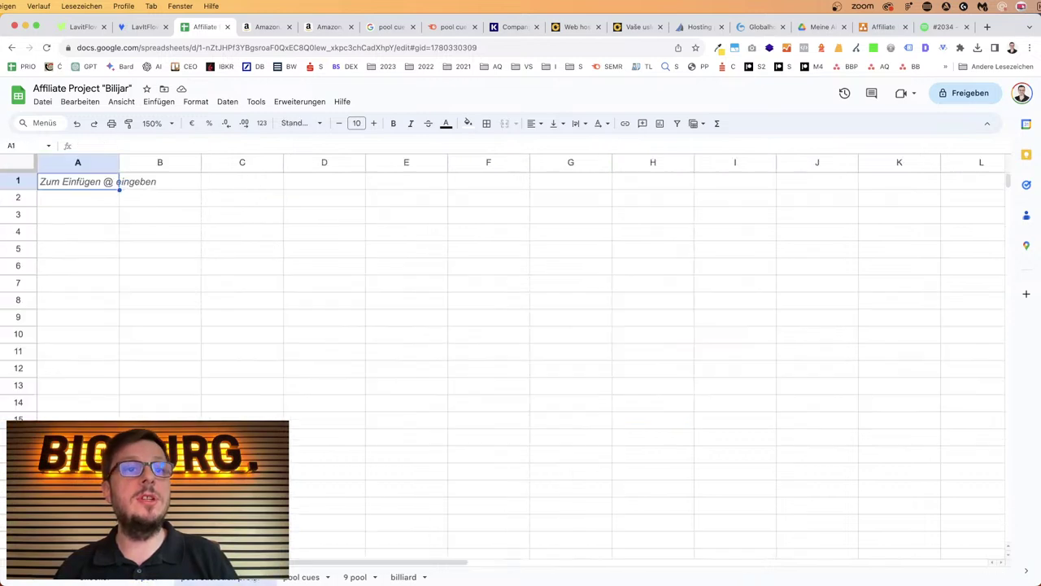
key(super+v)
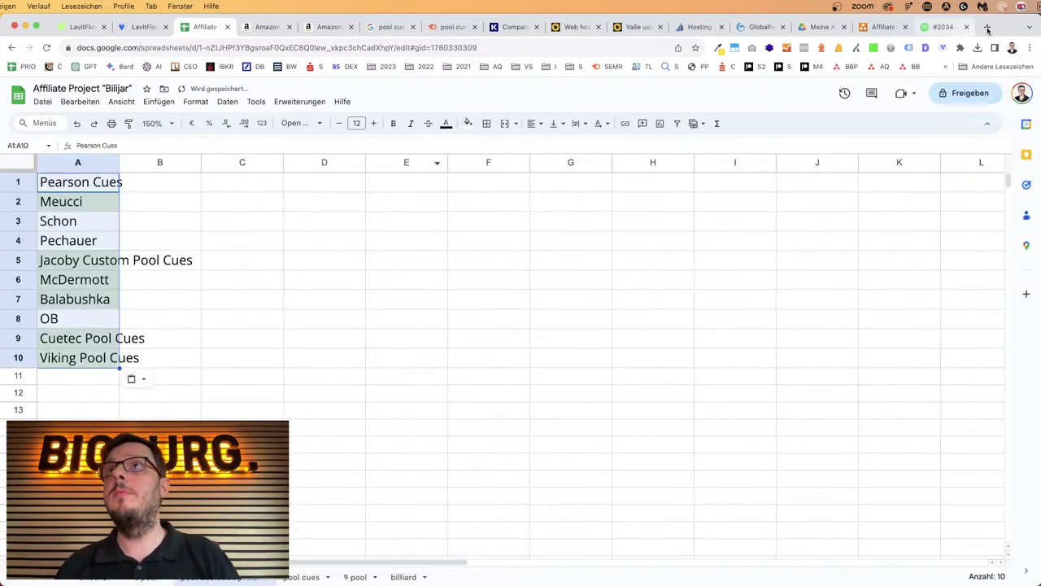
- Load semrush.com in a new tab, then bring up the draw.io site diagram
click(988, 27)
text(semrush.com)
key(Return)
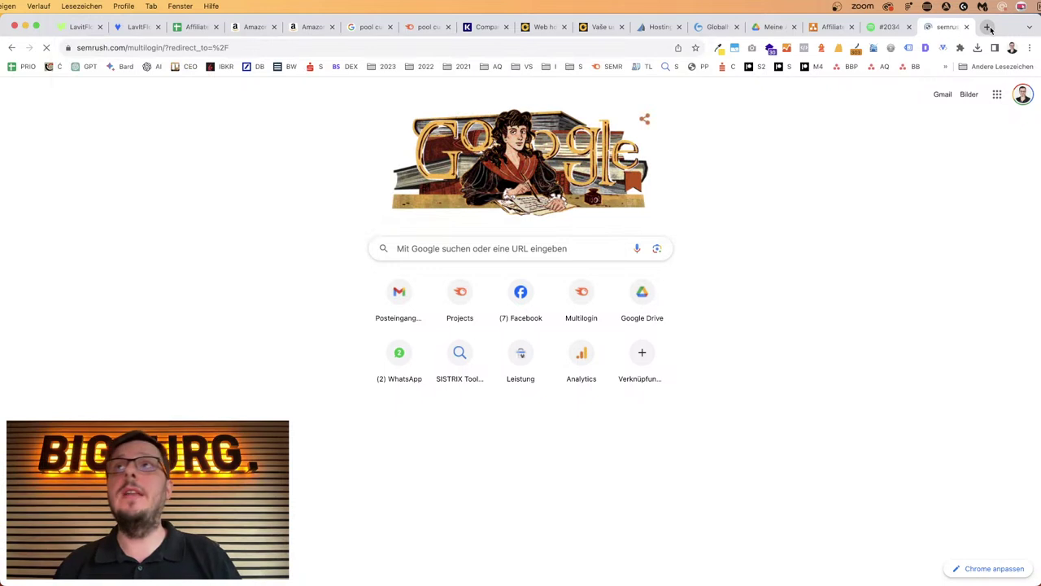
click(477, 310)
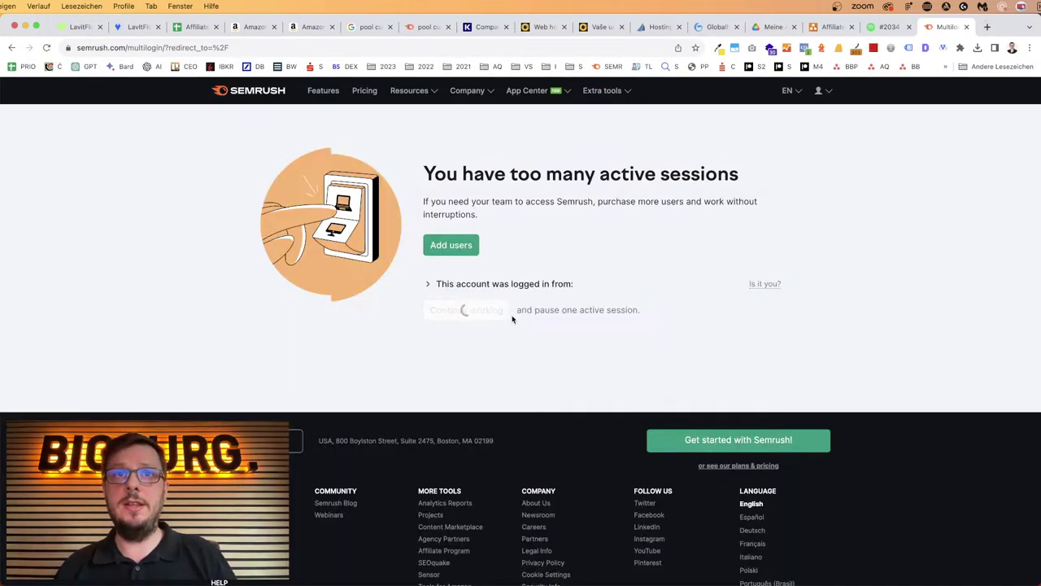
click(829, 26)
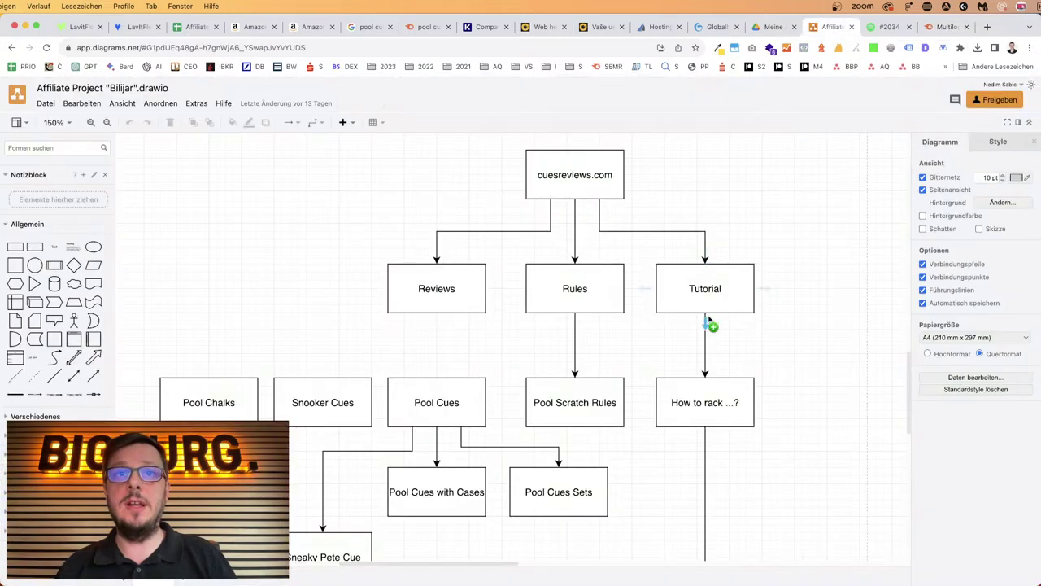
scroll(709, 320, up, 6)
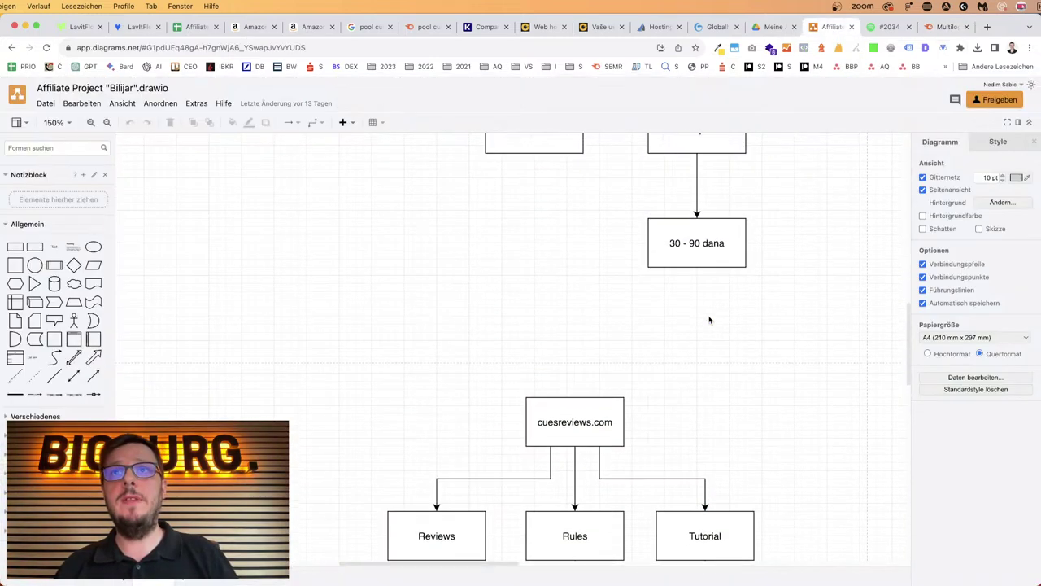
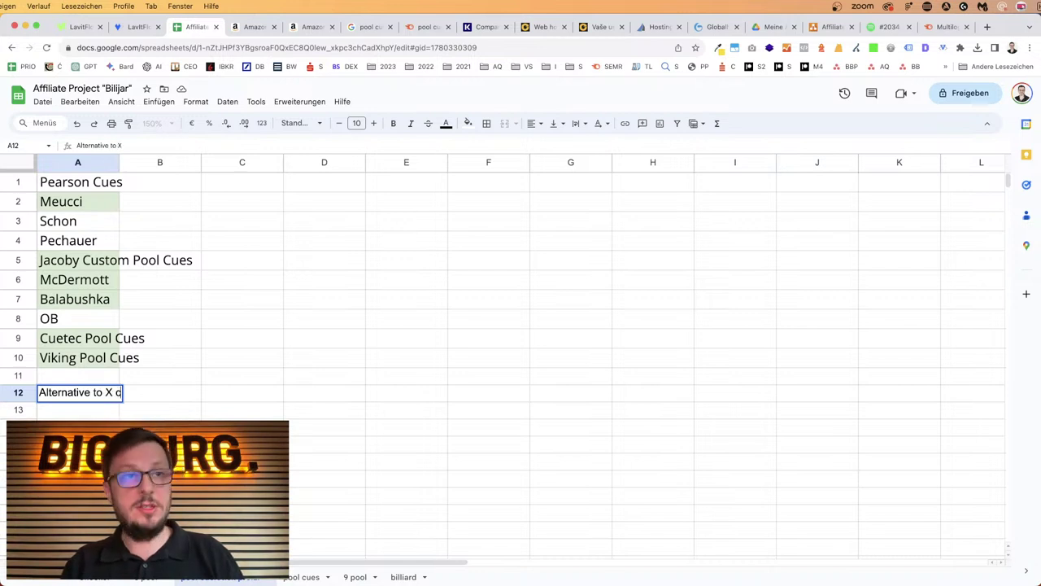
- Finish the 'Alternative to X cues' label, fill it light red, and autofit column A
text(ues)
key(Return)
click(78, 393)
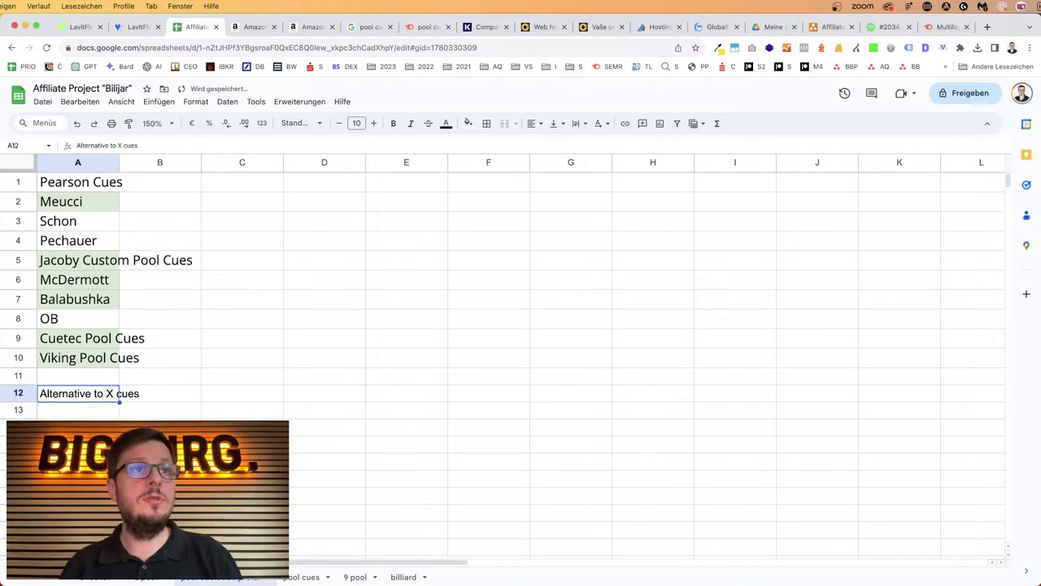
click(468, 123)
click(469, 182)
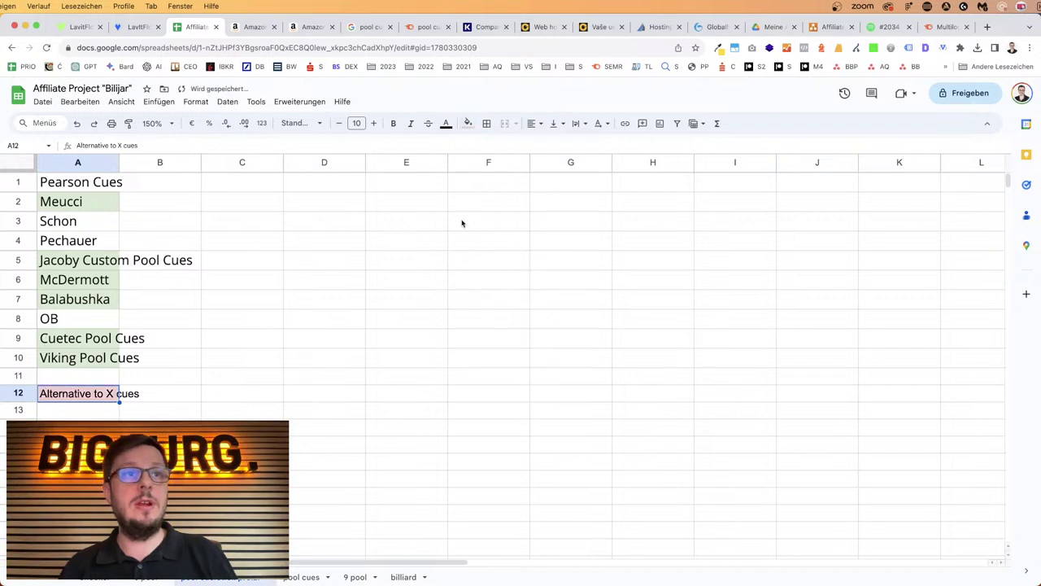
click(269, 364)
double_click(118, 163)
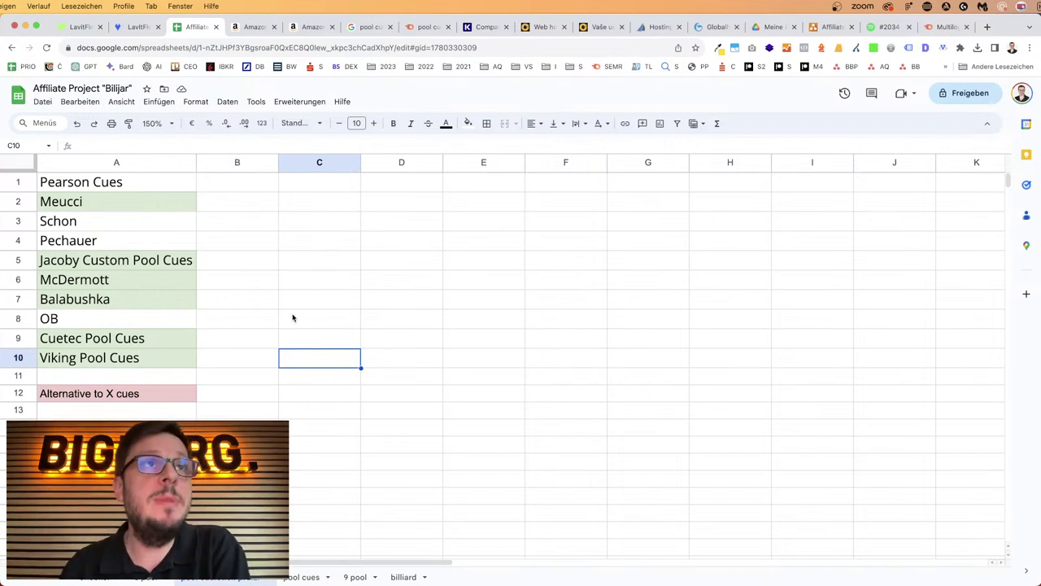
- Insert a blank row above the brand list and enter 'SV' as the B1 header
right_click(30, 185)
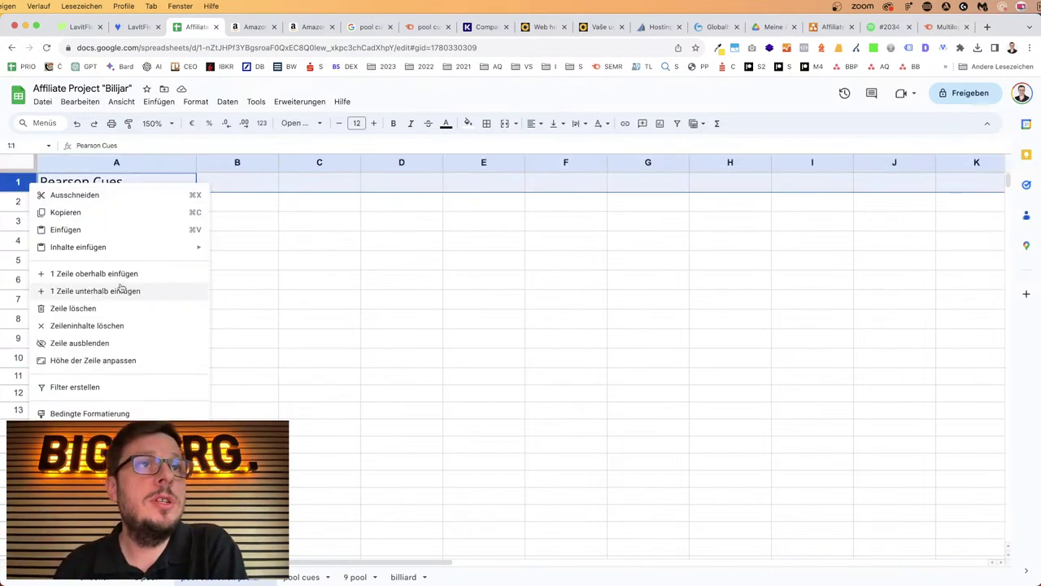
click(122, 275)
click(242, 186)
text(SV)
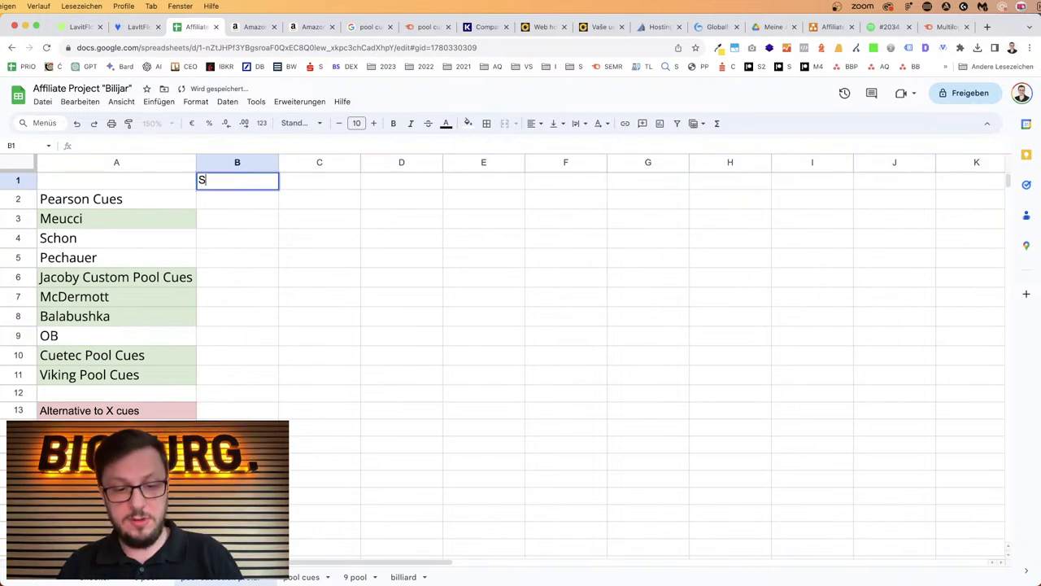
key(Return)
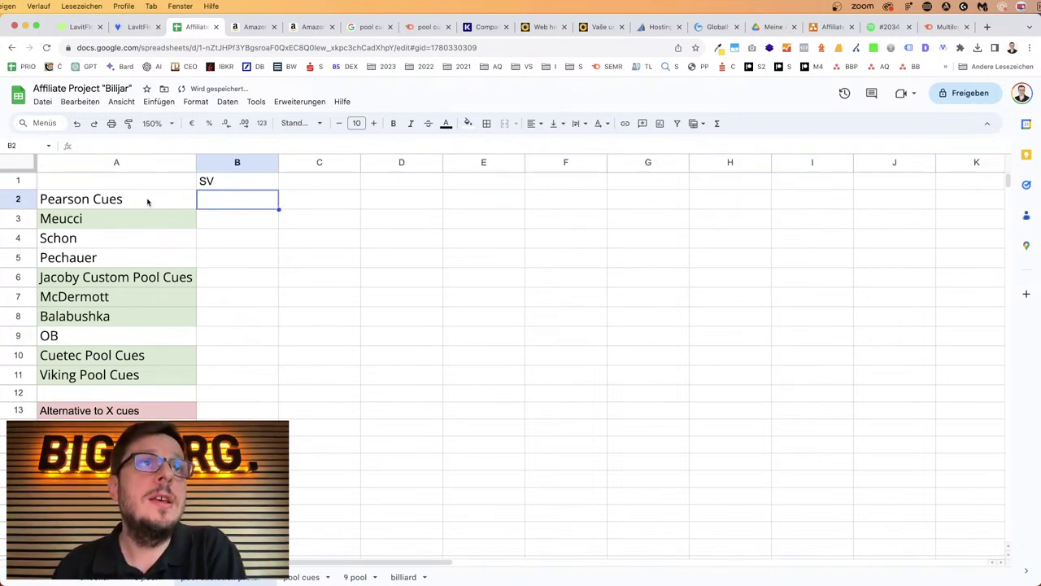
click(147, 202)
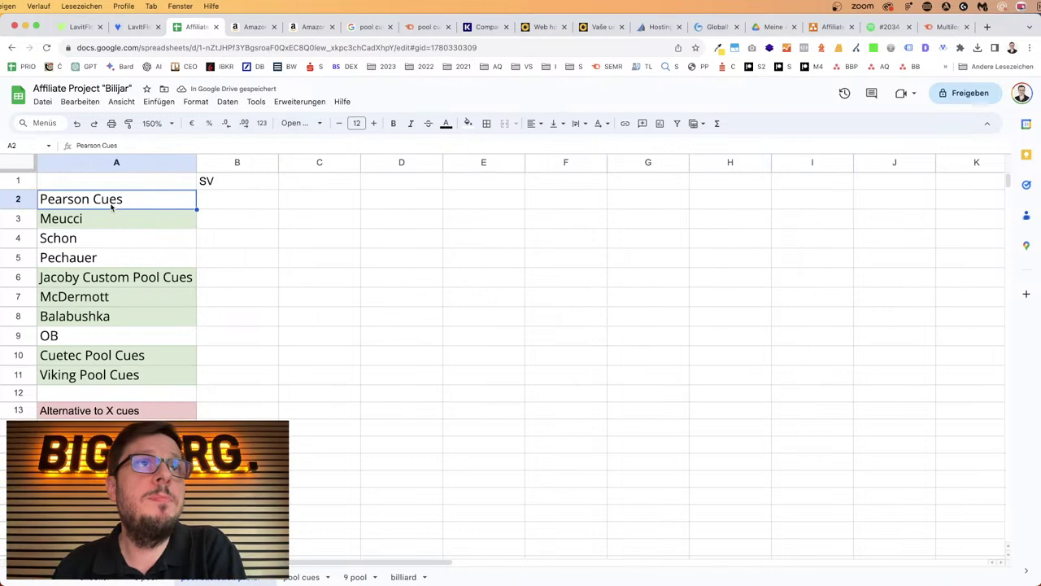
click(944, 27)
- Look up 'Pearson Cues' in Semrush keyword overview with the United States database
click(469, 313)
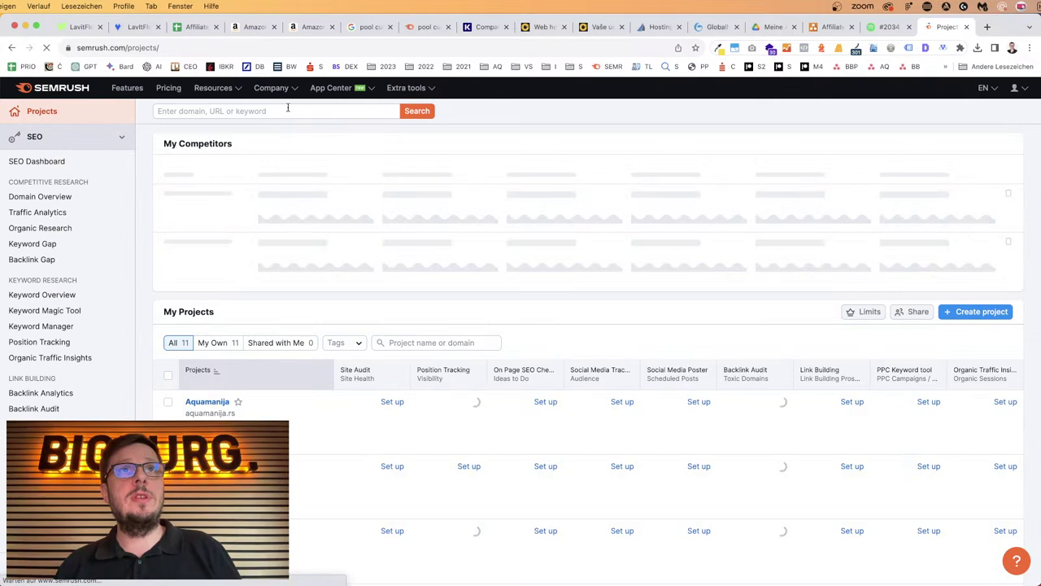
click(288, 110)
text(Pearson Cues)
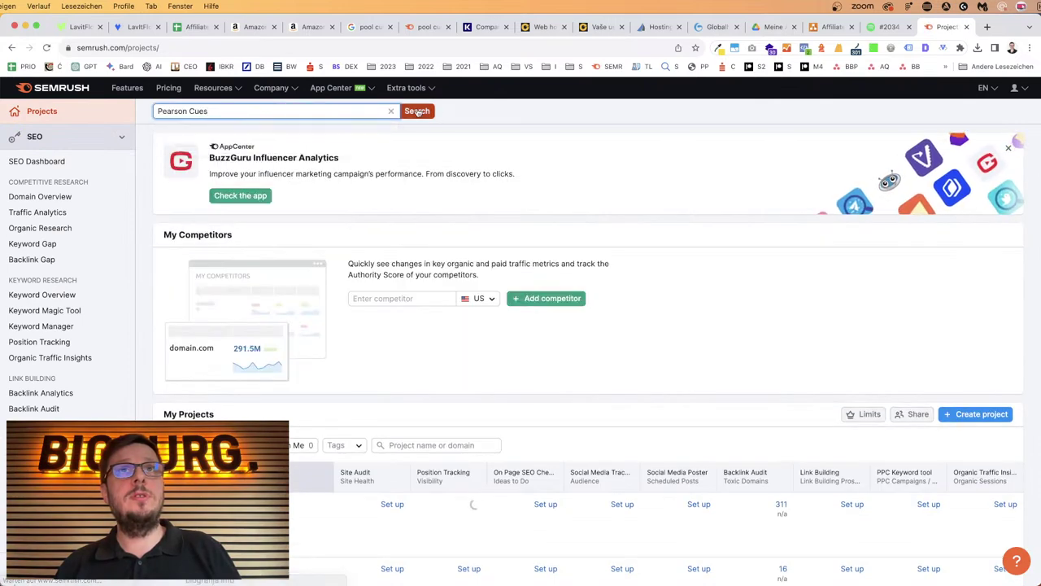
click(418, 110)
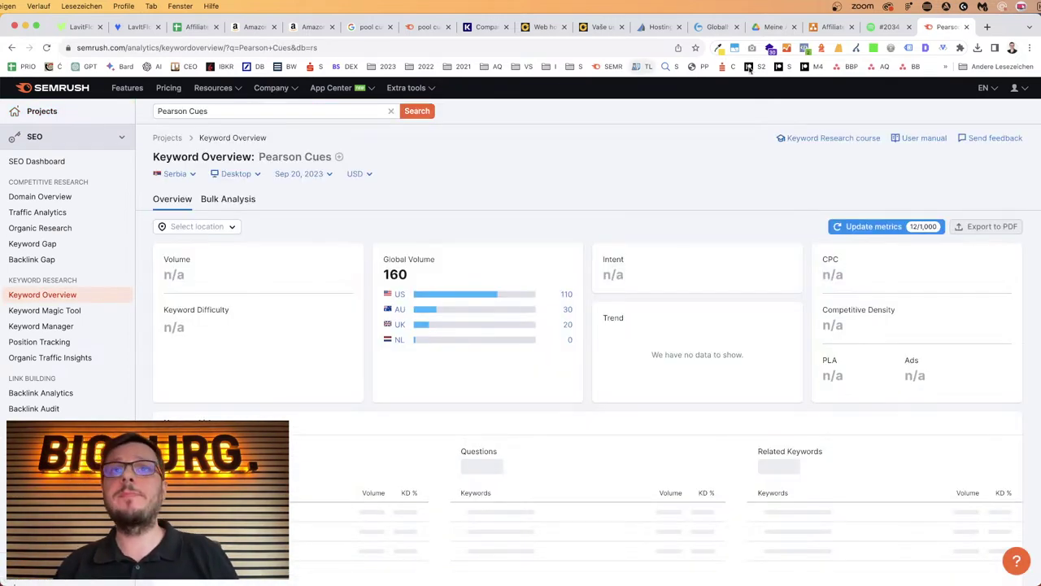
drag(940, 29, 252, 29)
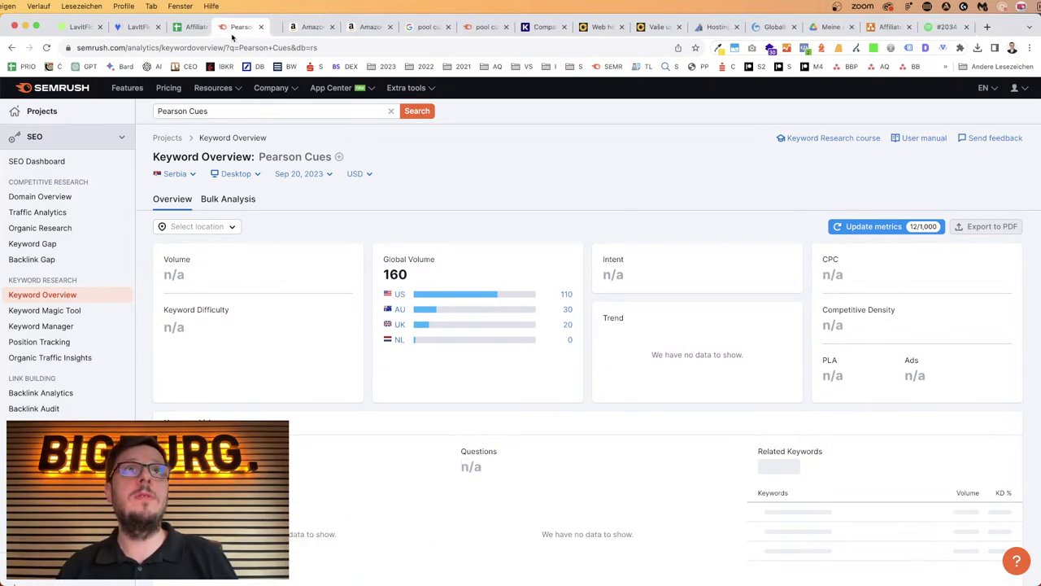
click(567, 294)
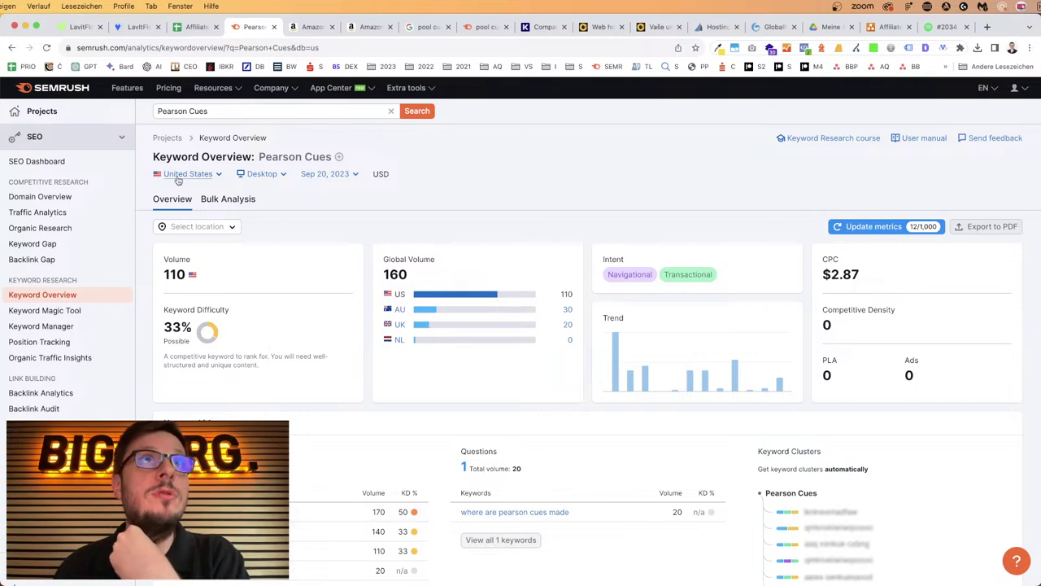
- Enter 170 as Pearson Cues' search volume in B2
click(195, 27)
click(243, 202)
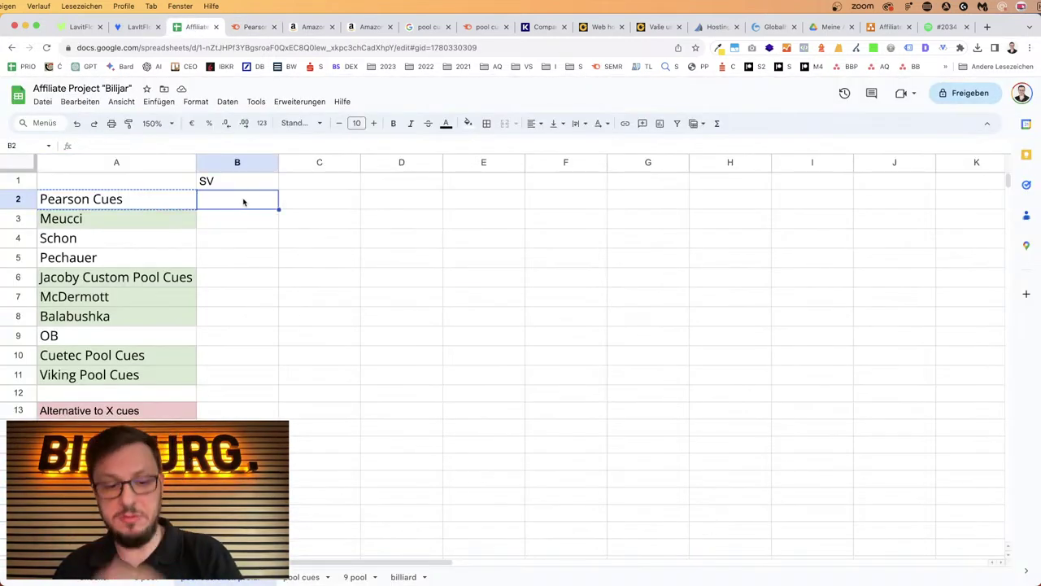
text(170)
key(Return)
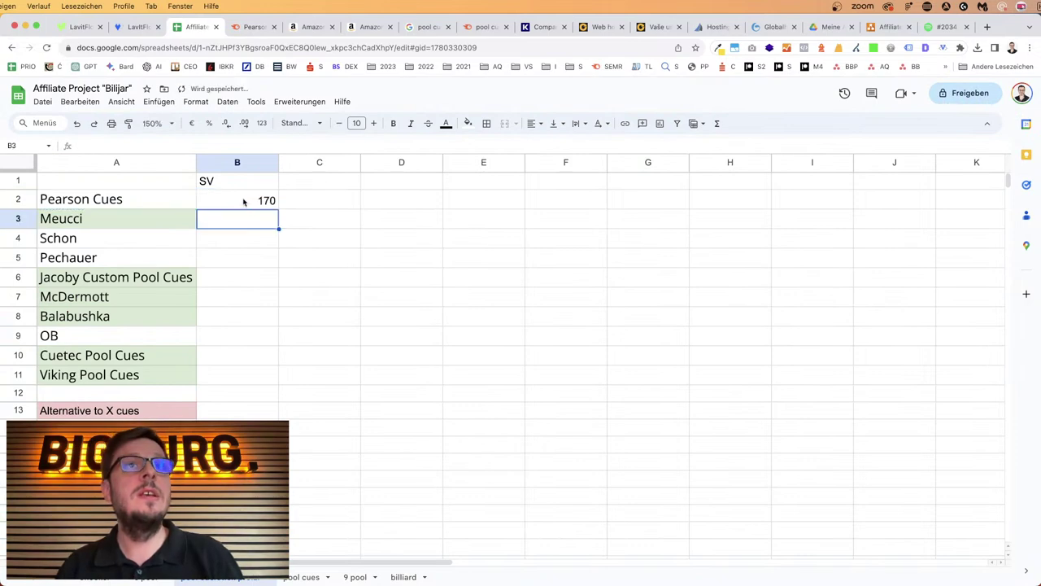
- Look up 'schon Cue' in Semrush and return to the sheet's B4 cell
click(149, 238)
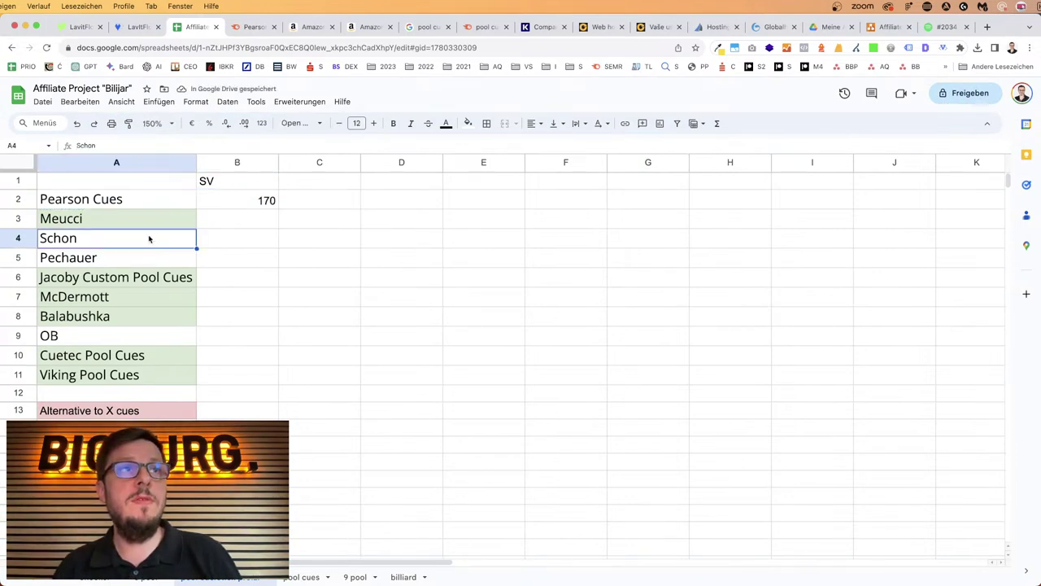
click(254, 27)
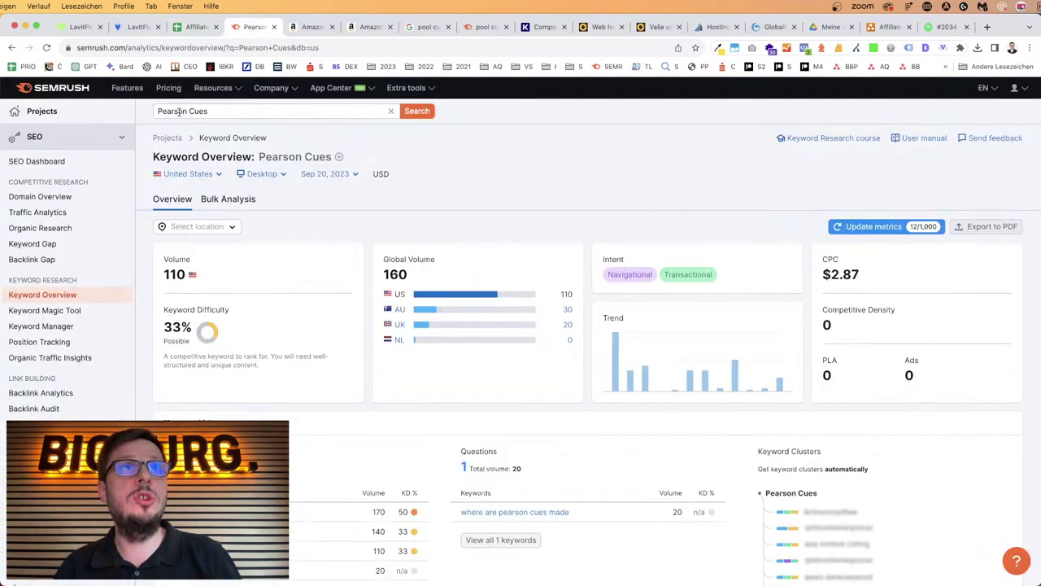
double_click(179, 112)
text(schon)
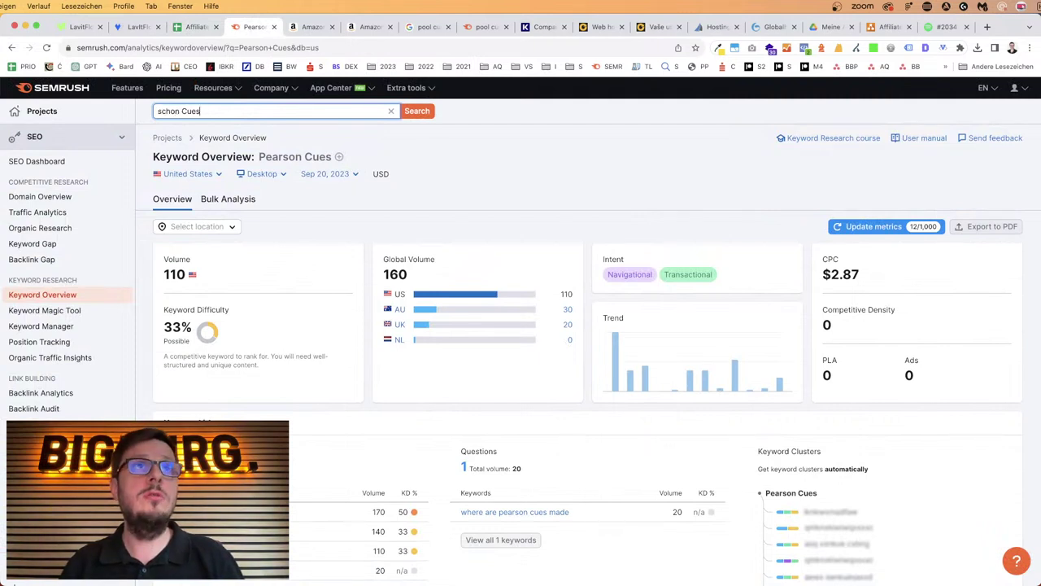
key(Return)
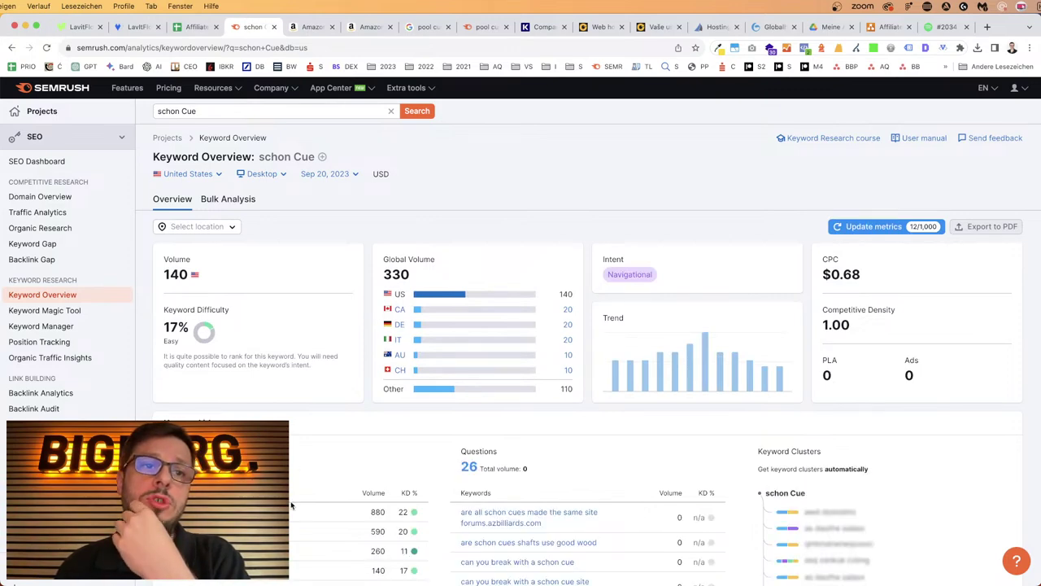
click(195, 26)
click(263, 242)
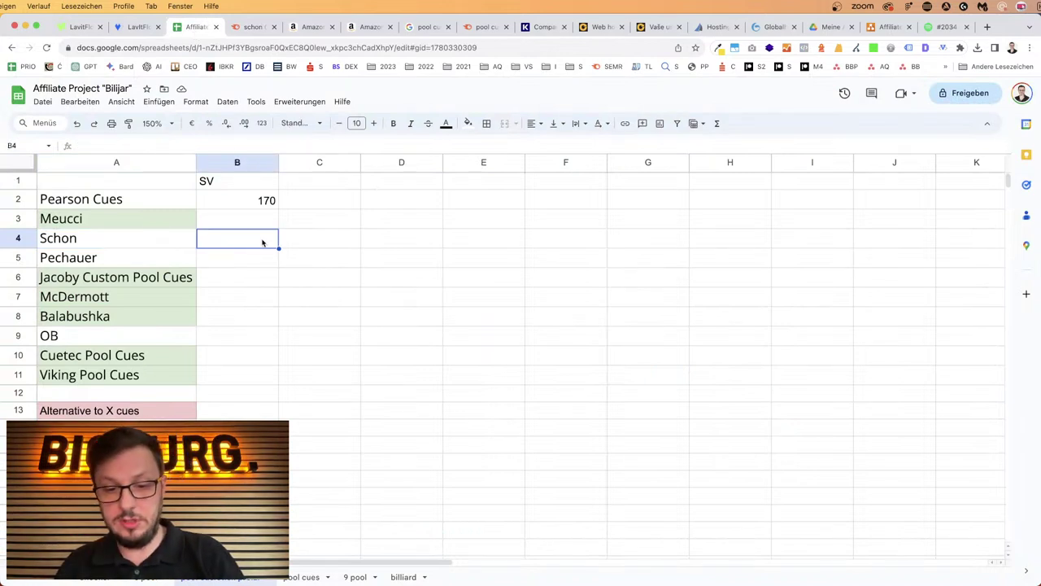
- Enter 880 in B4 and rename the A4 brand to 'Schon cues'
text(880)
key(Return)
double_click(152, 234)
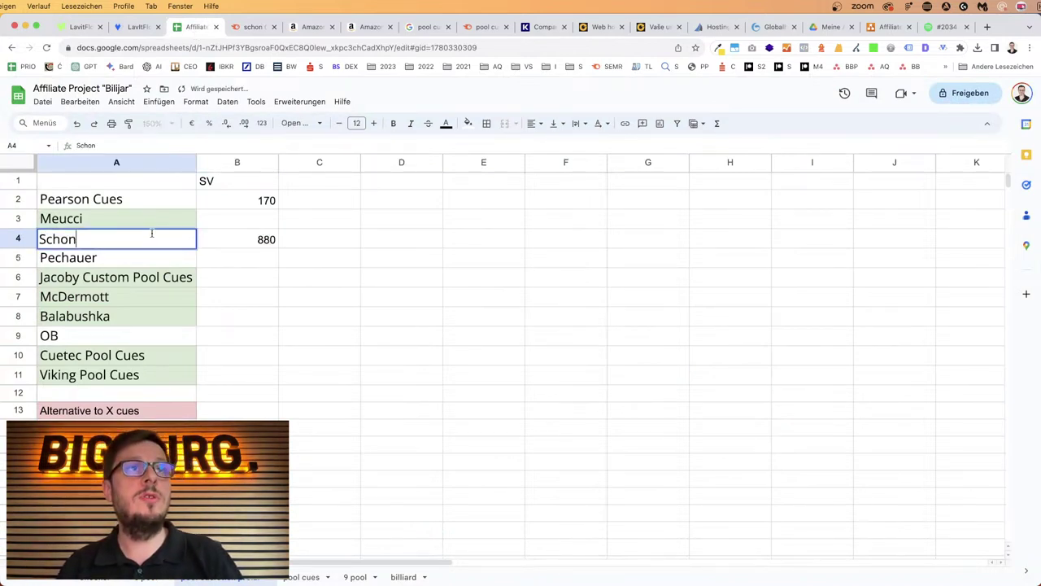
text(ues)
key(Return)
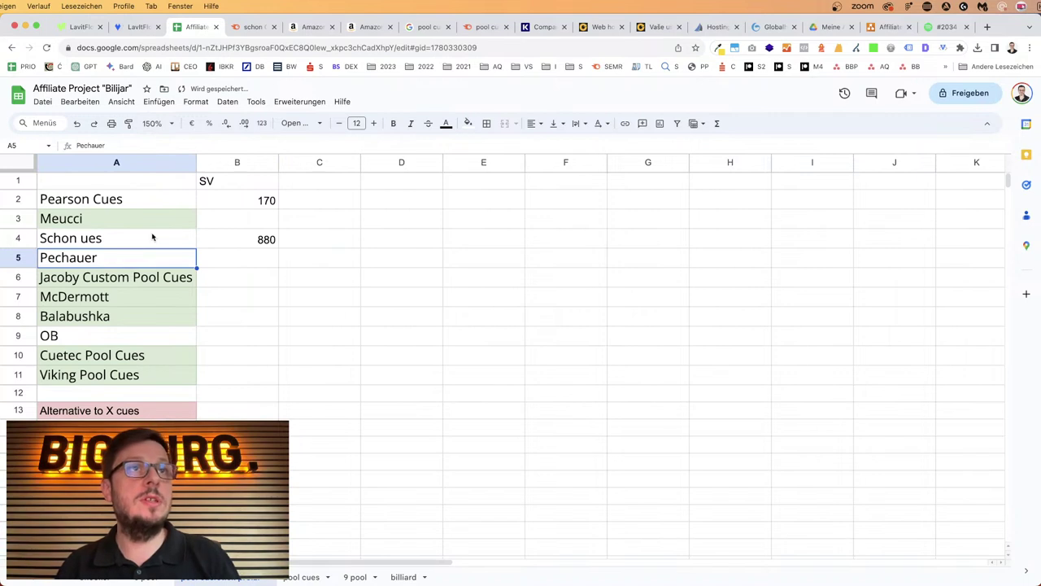
double_click(135, 236)
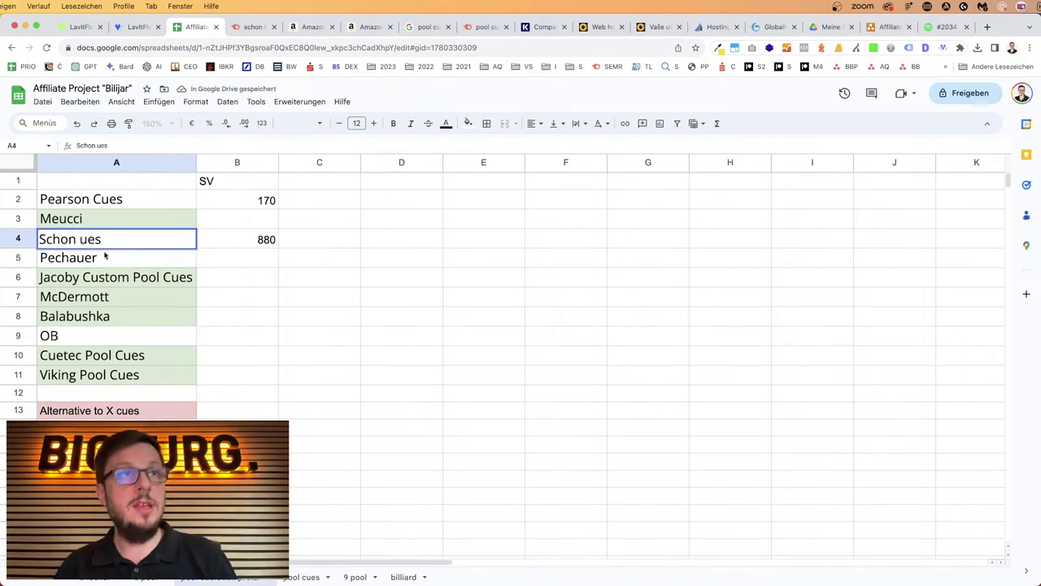
text(c)
key(Return)
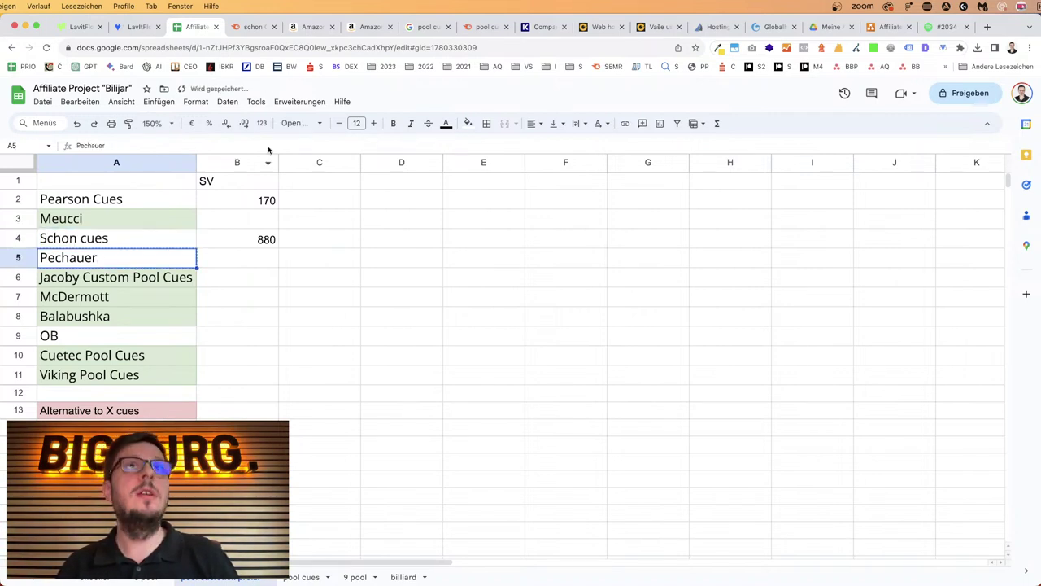
- Look up 'Pechauer Cue' keyword data in Semrush
click(253, 27)
double_click(167, 109)
text(Pechauer)
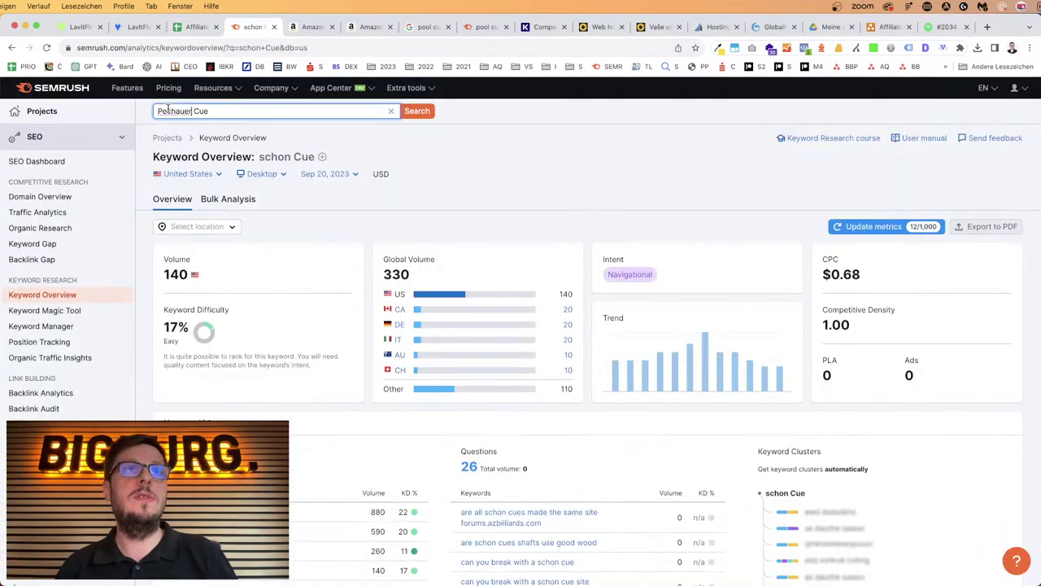
key(Return)
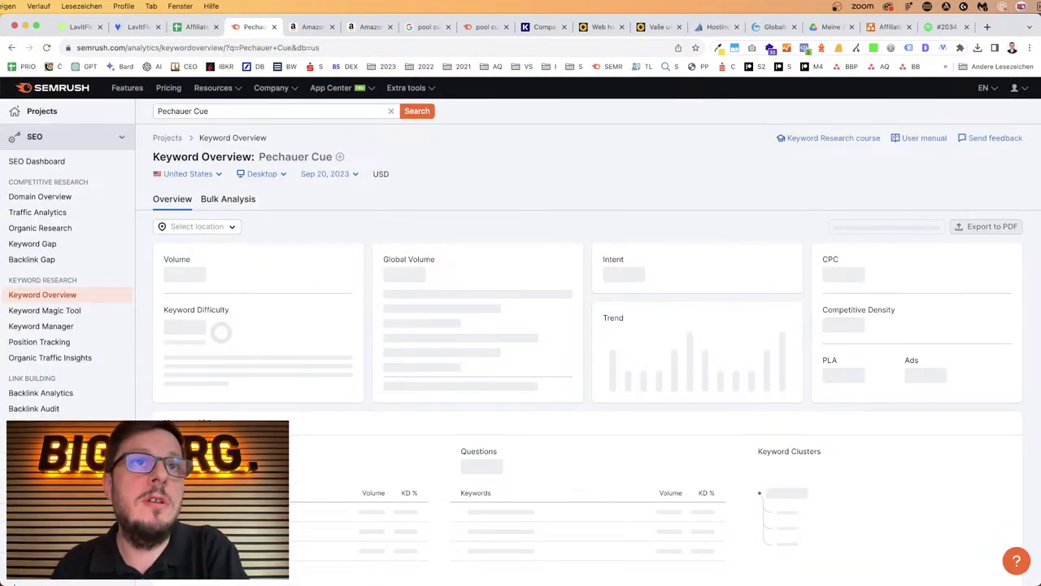
mouse_move(395, 257)
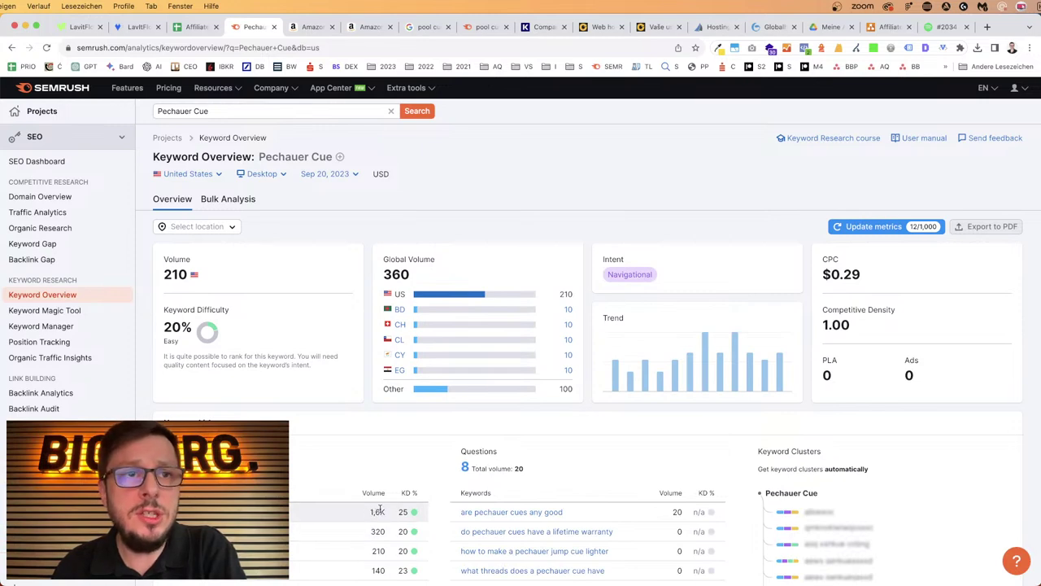
click(203, 28)
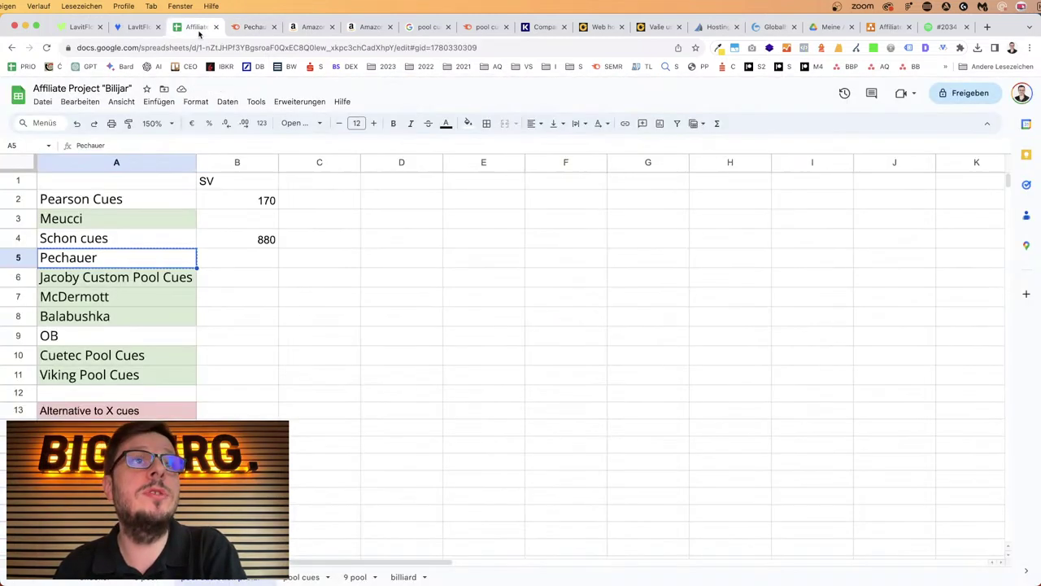
- Rename A5 to 'Pechauer cuer' and enter 1600 as its search volume in B5
double_click(152, 260)
text(cuer)
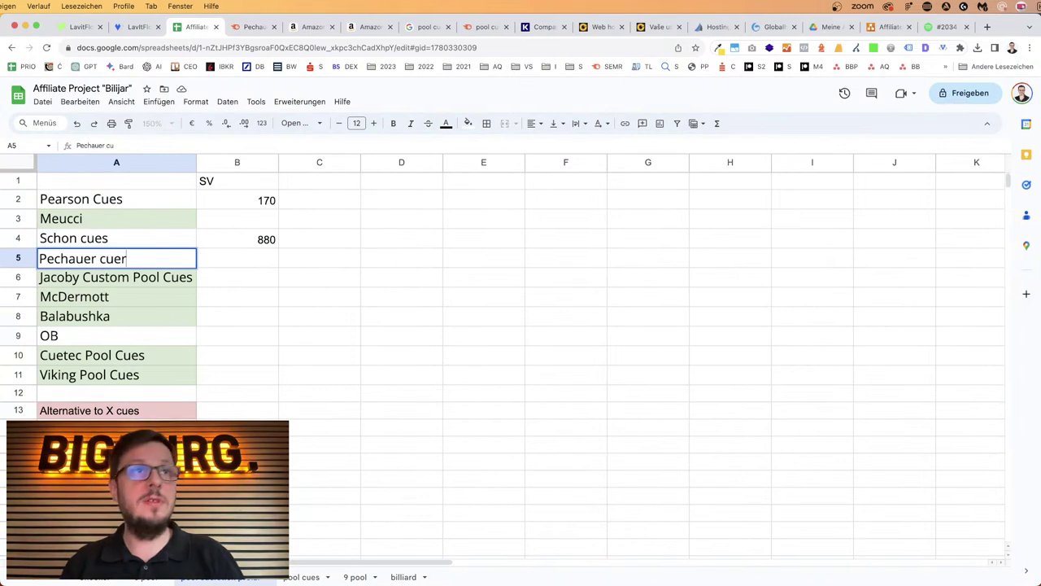
key(Return)
click(237, 257)
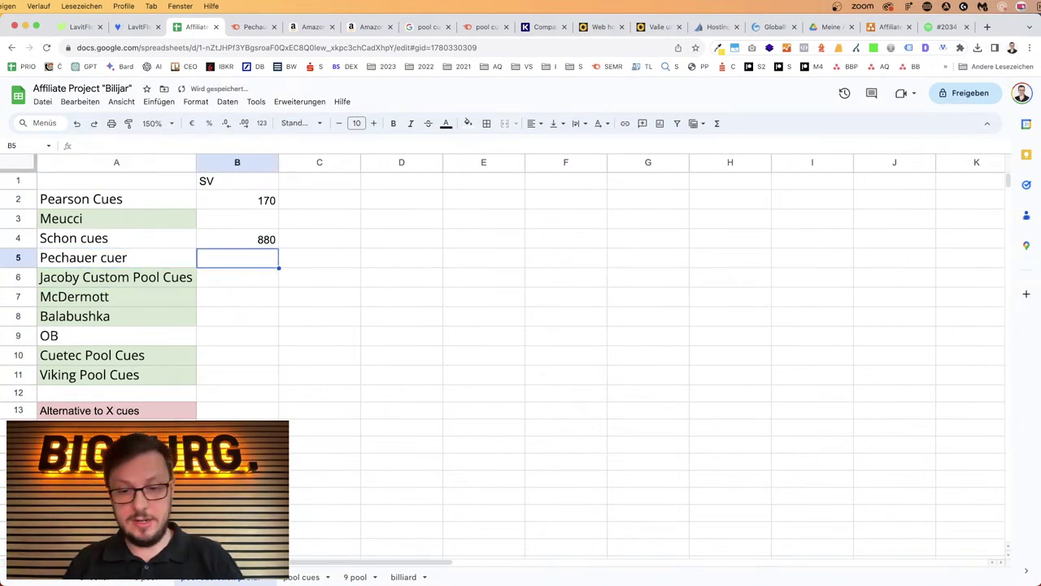
text(1600)
key(Return)
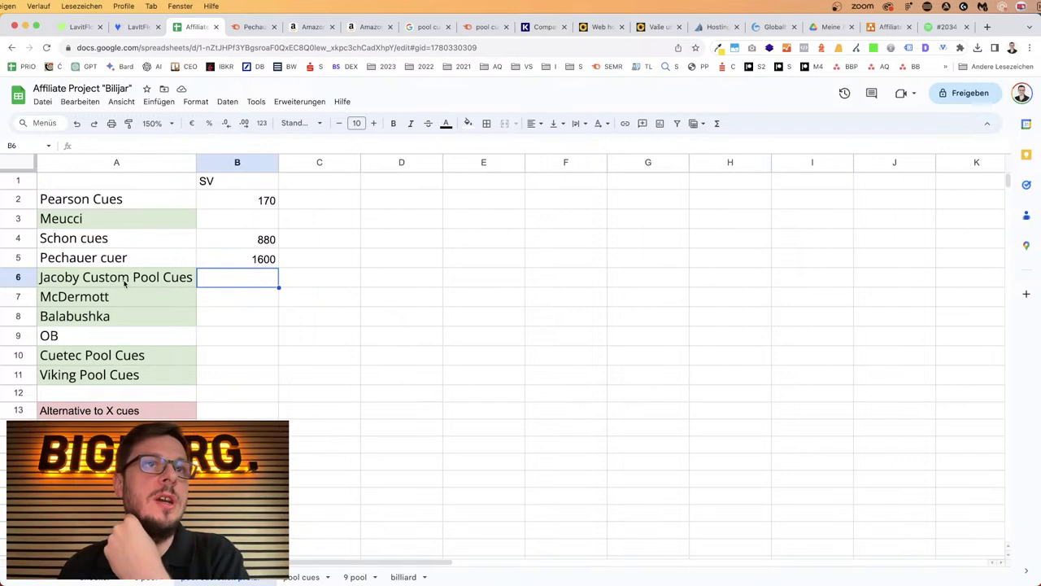
- Run a Semrush overview for 'Jacoby Cue' (140 US, 480 global) using the name from A6
click(149, 281)
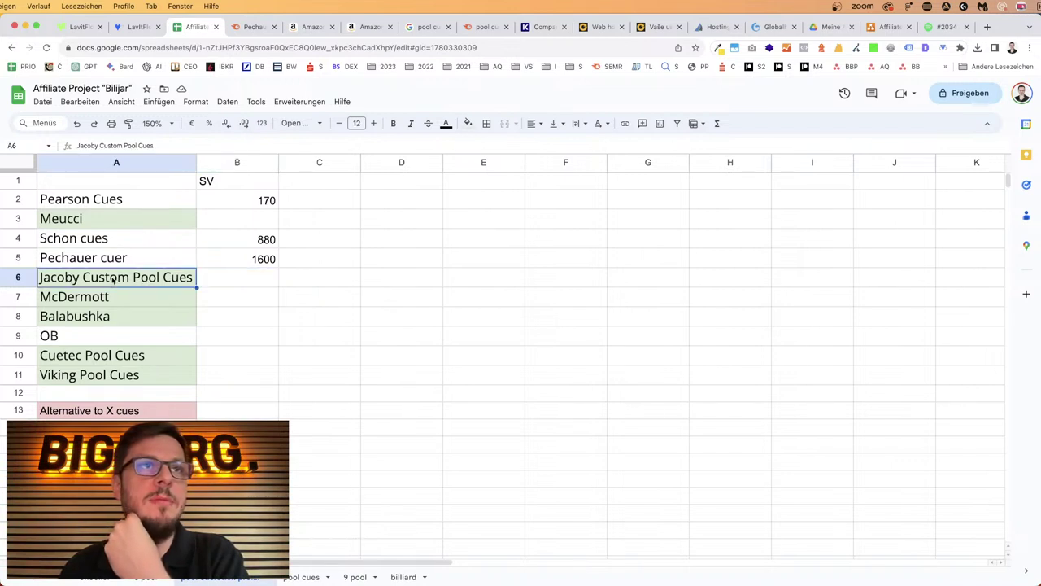
double_click(71, 279)
double_click(61, 277)
key(ctrl+c)
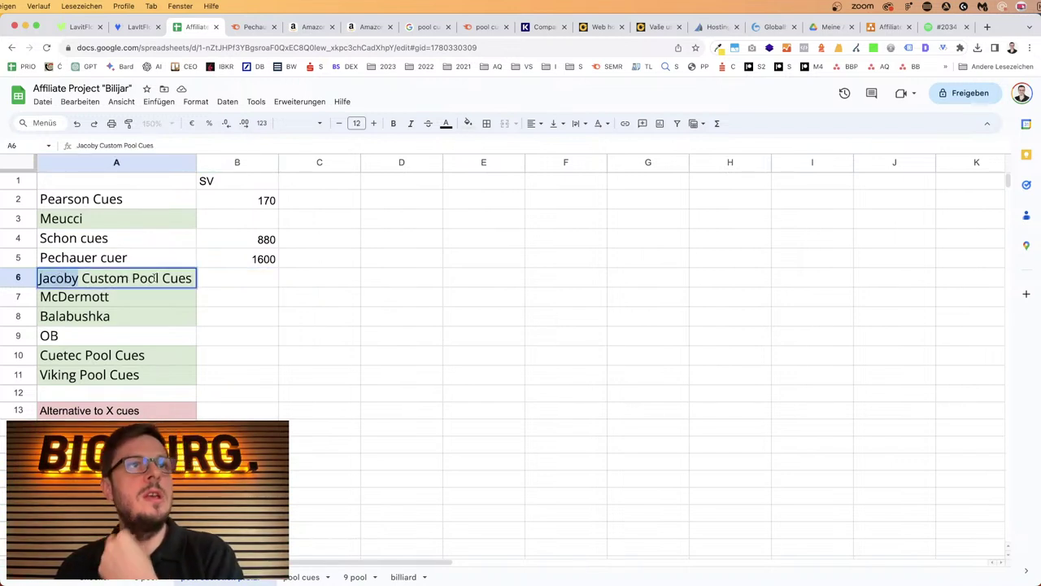
click(248, 32)
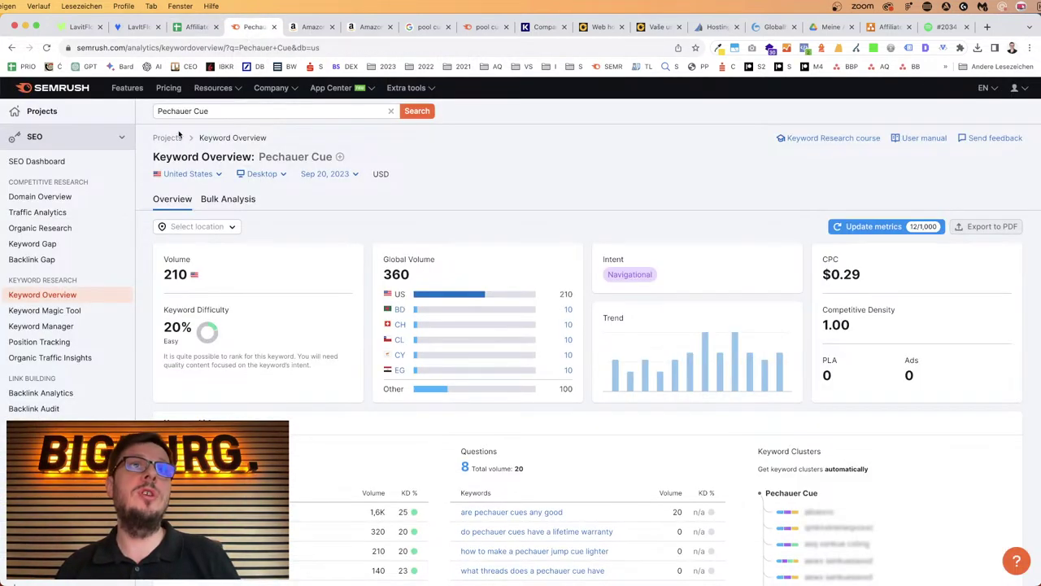
double_click(175, 110)
key(ctrl+v)
key(Return)
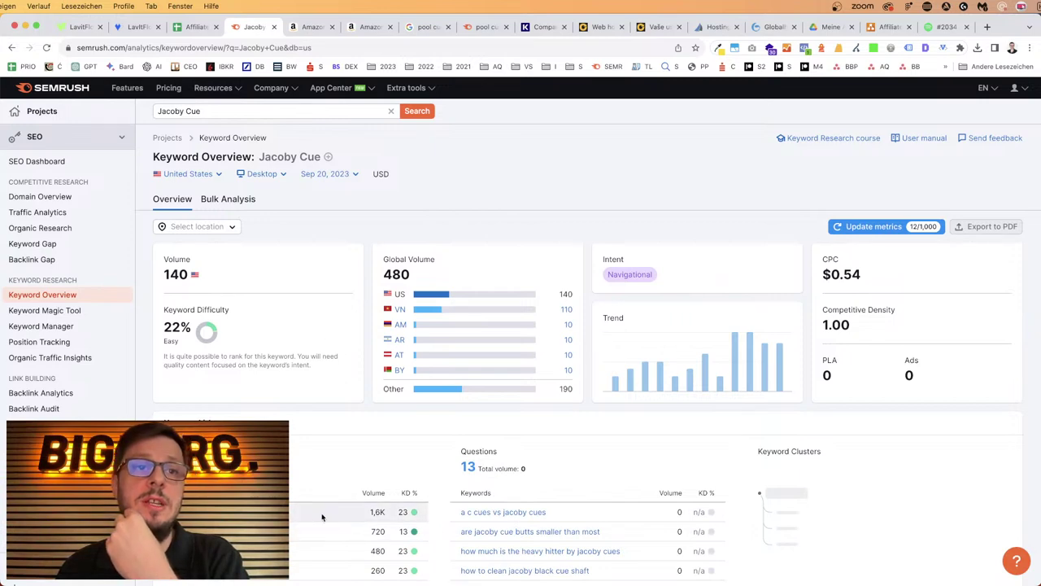
scroll(319, 508, down, 1)
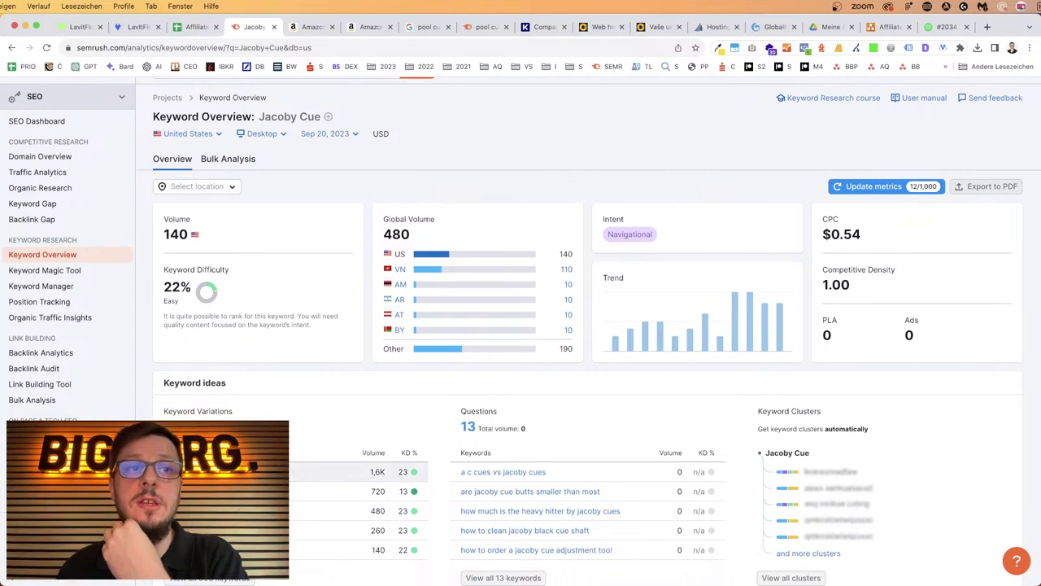
click(986, 27)
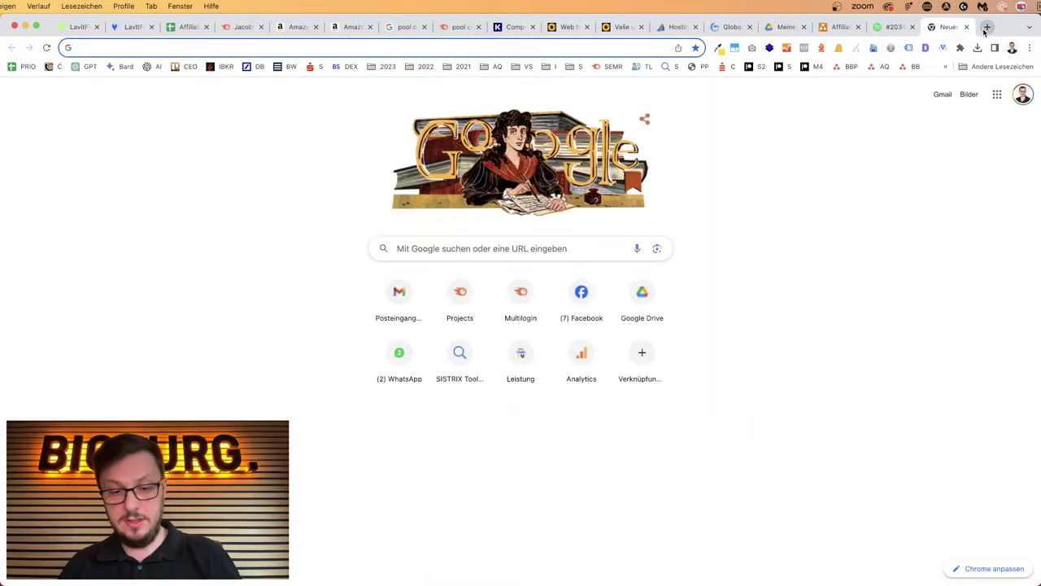
- Google 'jacoby cues' and open the Jacoby Custom Cues 'Currently In Stock Cues' page
text(jacoby cues)
key(Return)
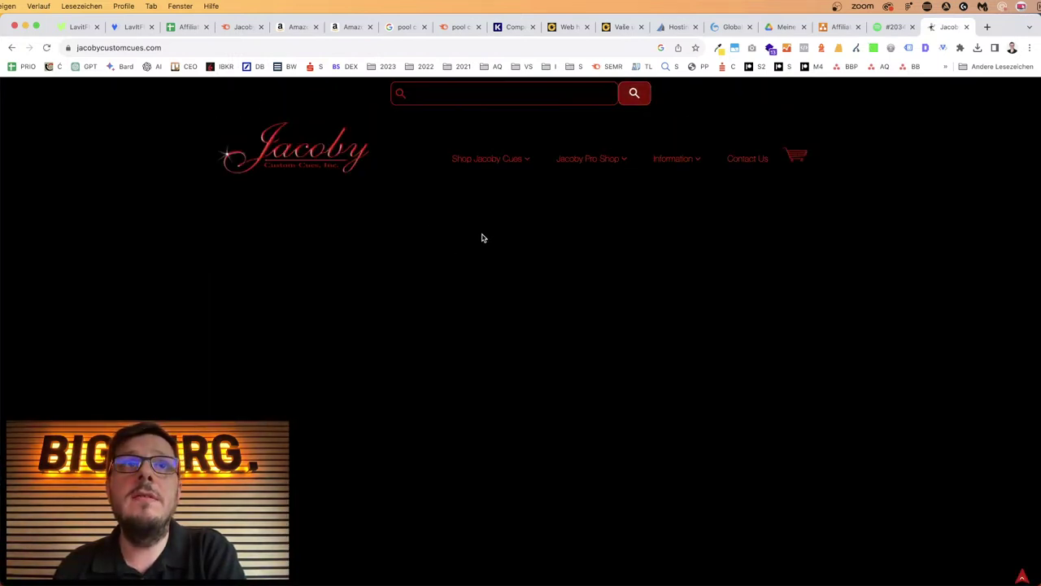
mouse_move(517, 158)
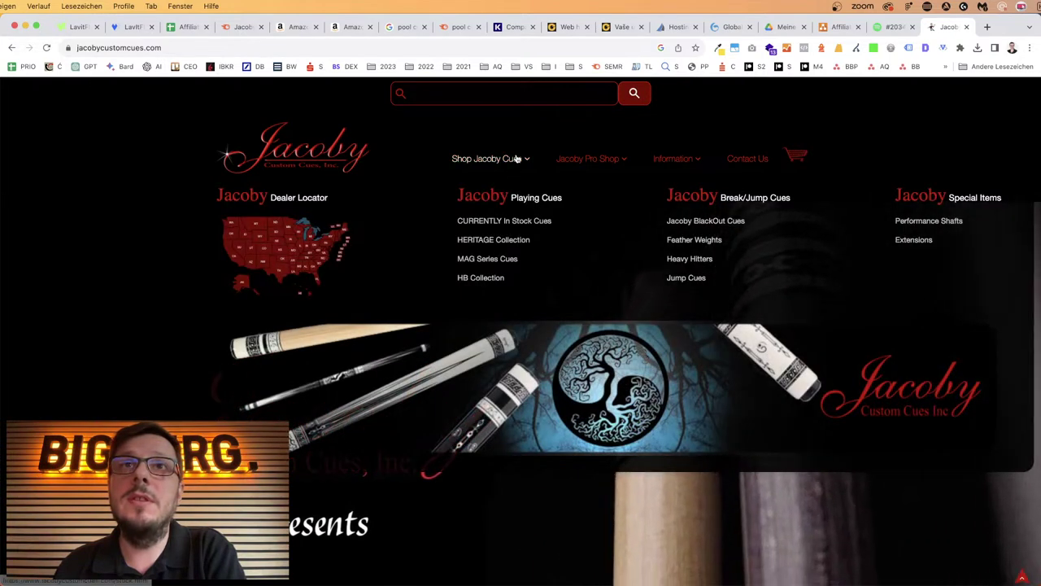
click(525, 225)
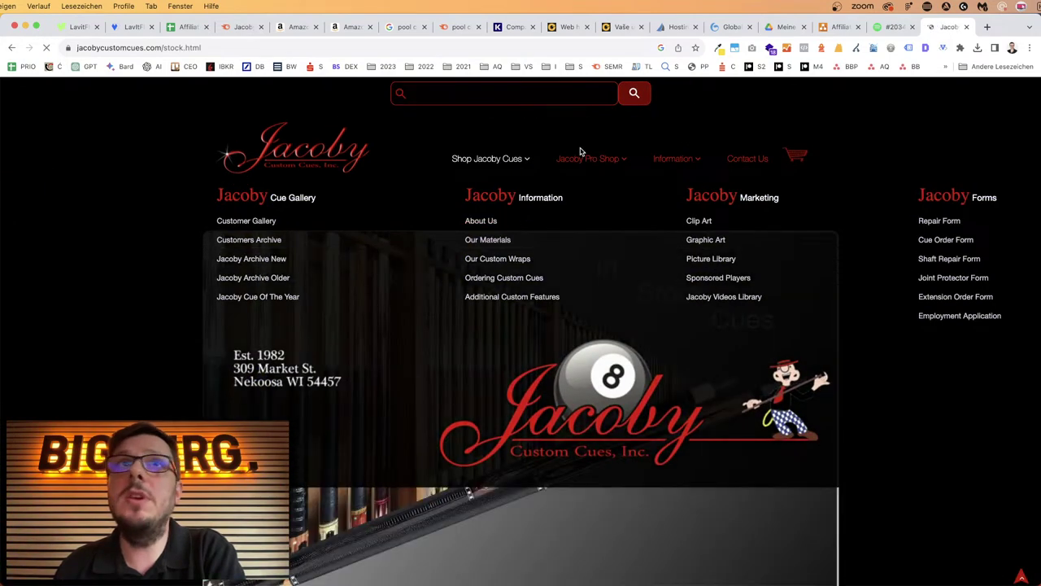
click(185, 27)
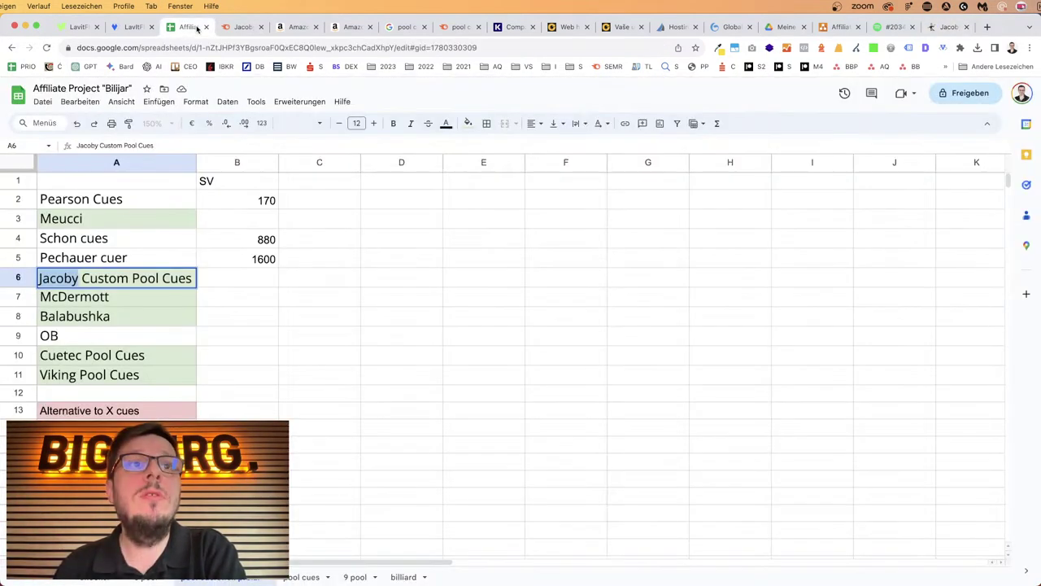
- Enter 'Do I need a custom cue?' in cell A15 under the Alternative to X cues label
click(117, 450)
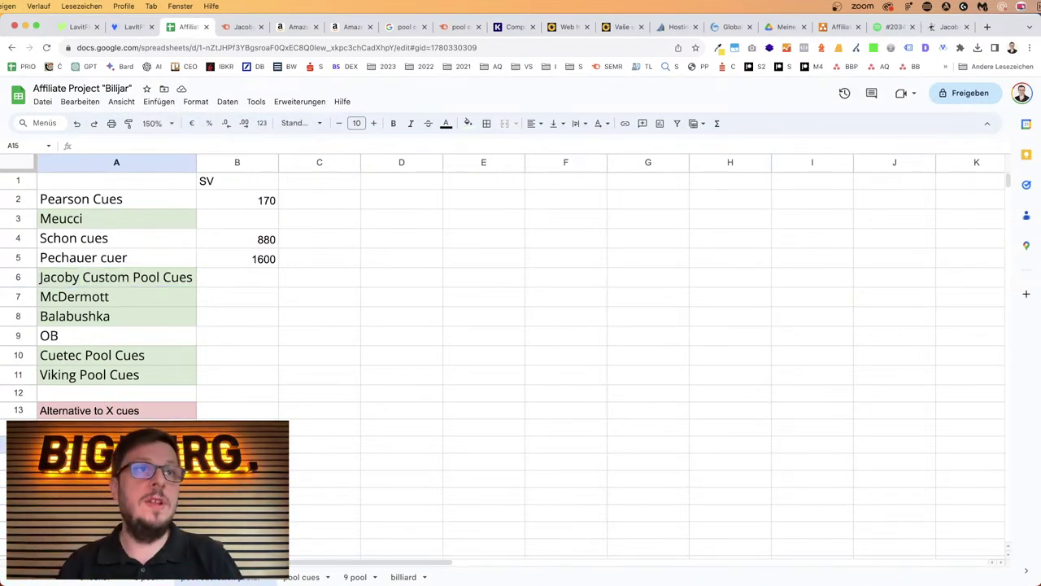
scroll(521, 326, down, 4)
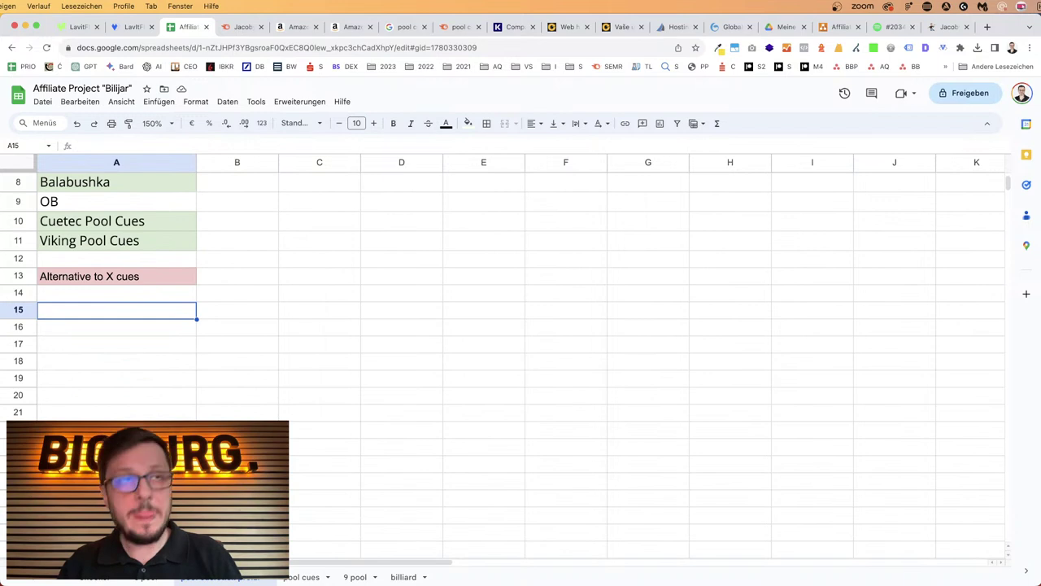
text(Do I nee)
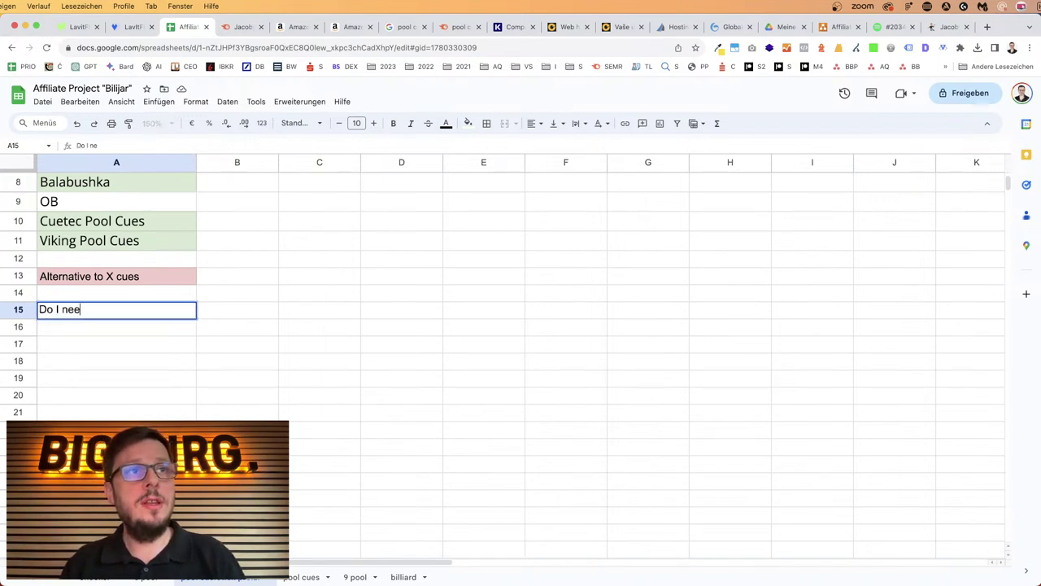
text(d a custom cue?)
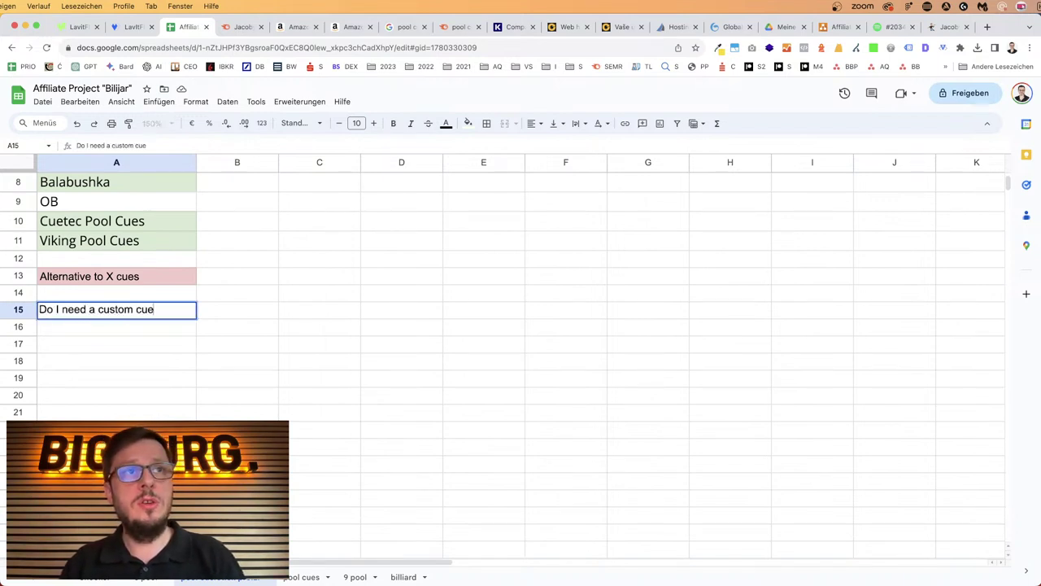
key(Return)
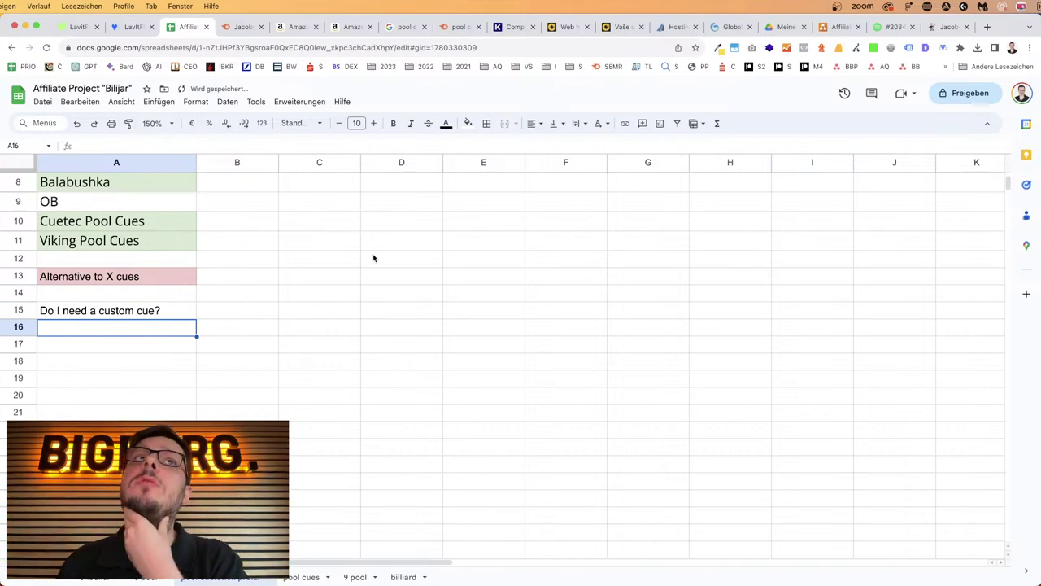
click(242, 27)
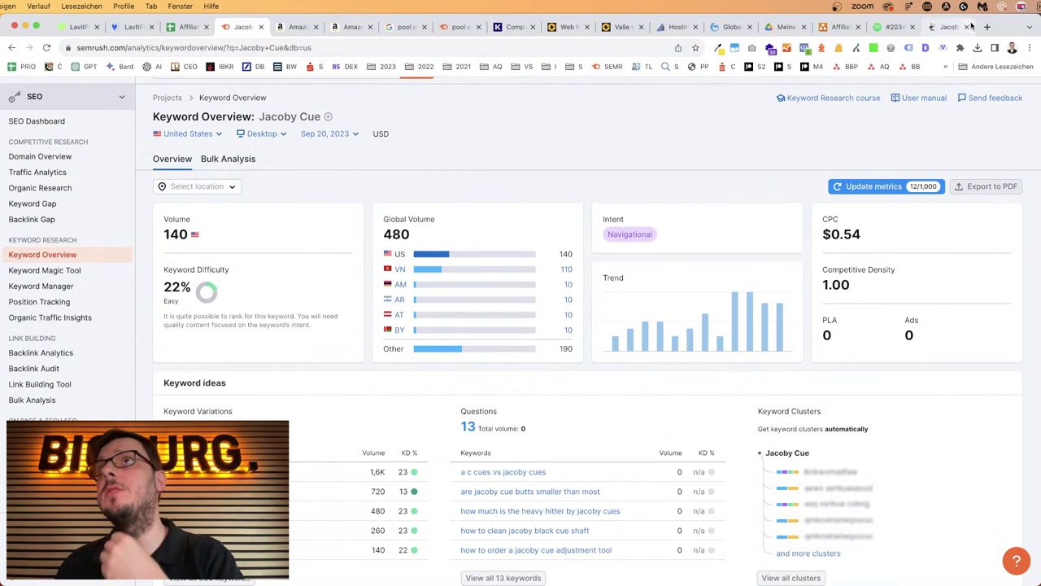
- Run a Semrush keyword overview for 'custom cue' in a new tab beside the Jacoby one
click(986, 28)
click(459, 297)
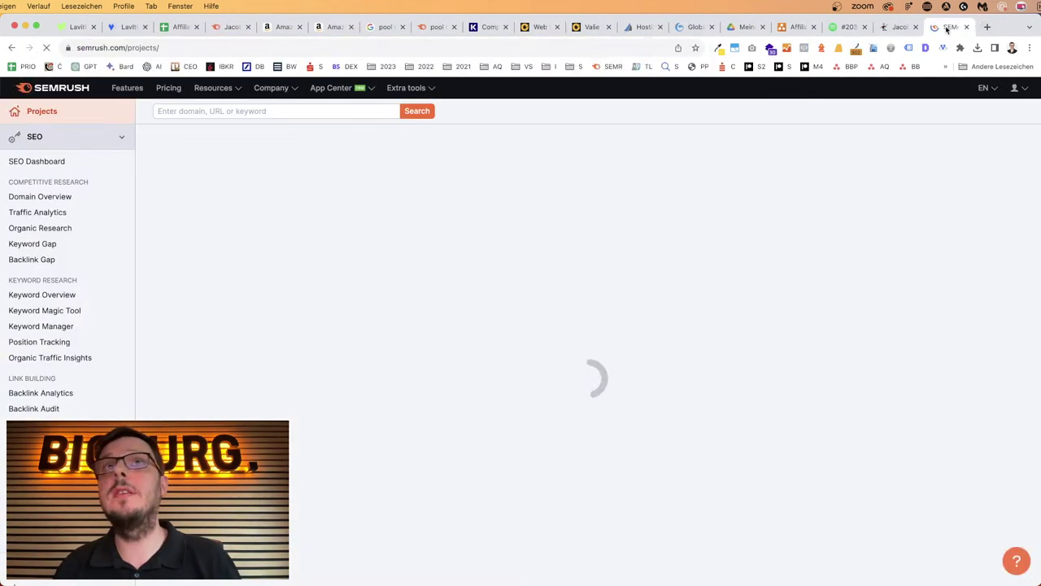
drag(950, 27, 277, 28)
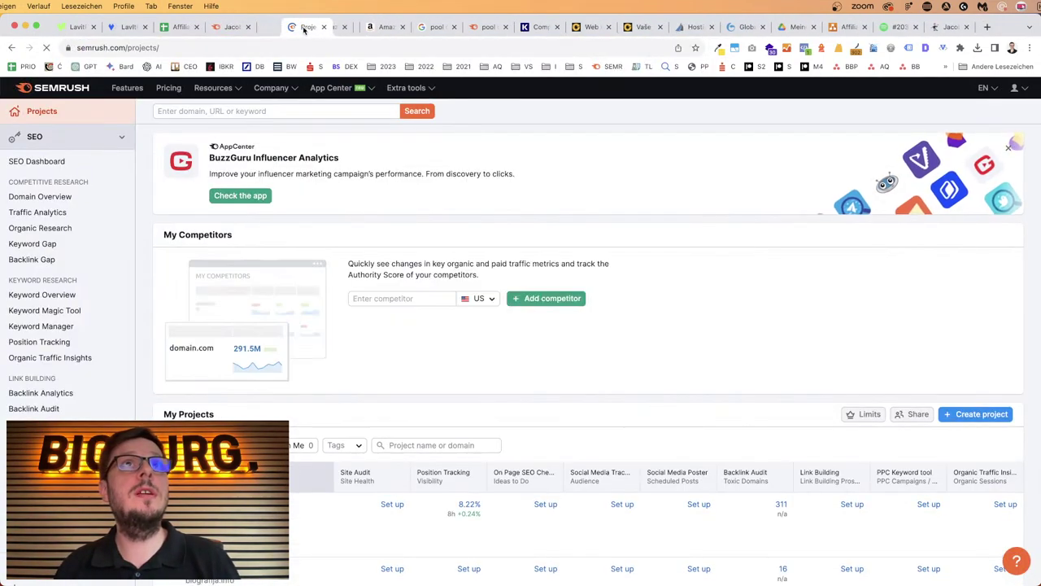
click(302, 111)
text(custom cue)
key(Return)
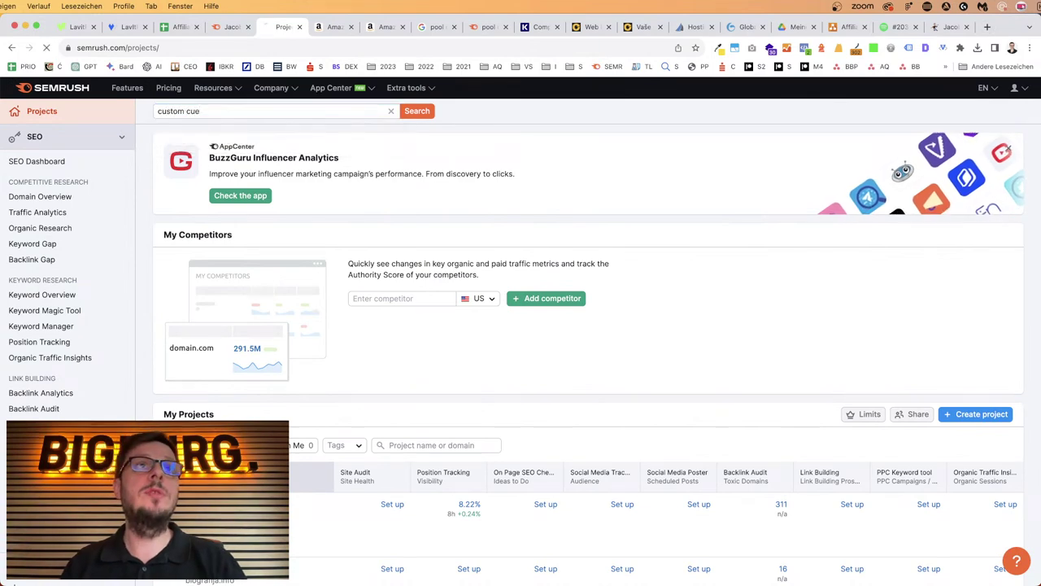
click(340, 27)
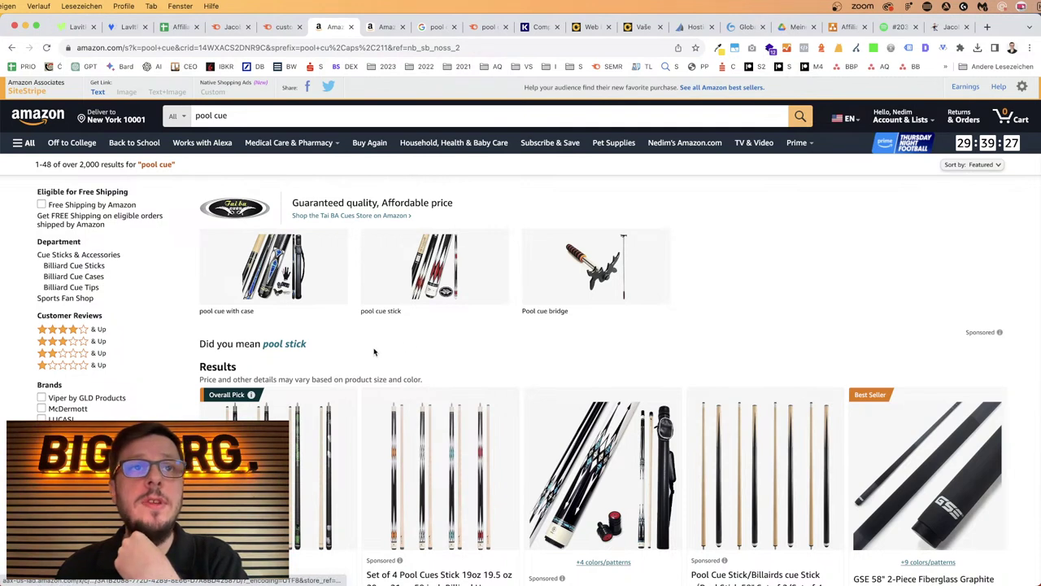
- Browse the Amazon 'pool cue' results and close the Amazon Associates tab
click(264, 116)
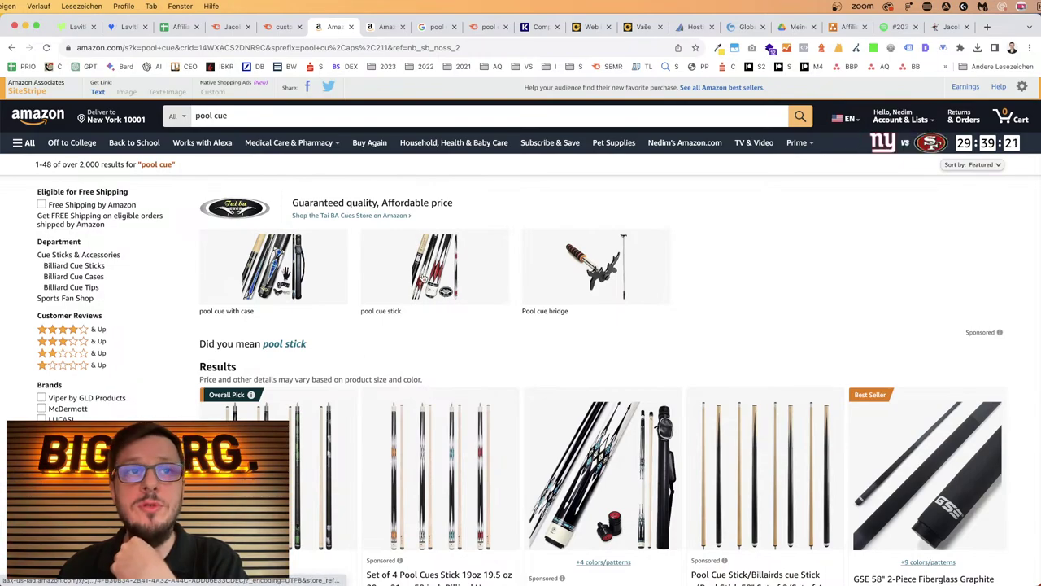
scroll(423, 278, down, 3)
scroll(423, 278, down, 5)
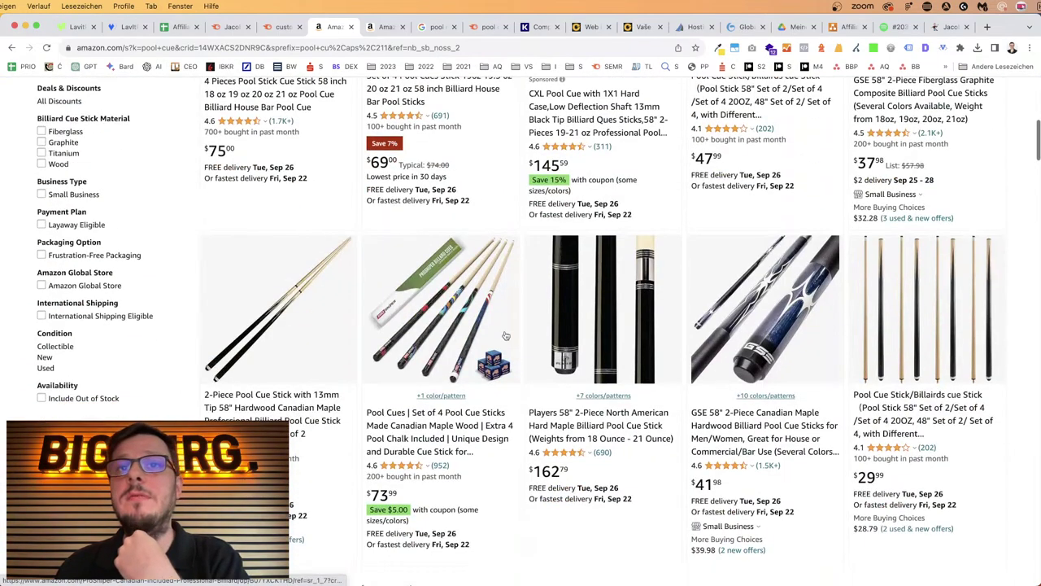
scroll(462, 263, up, 8)
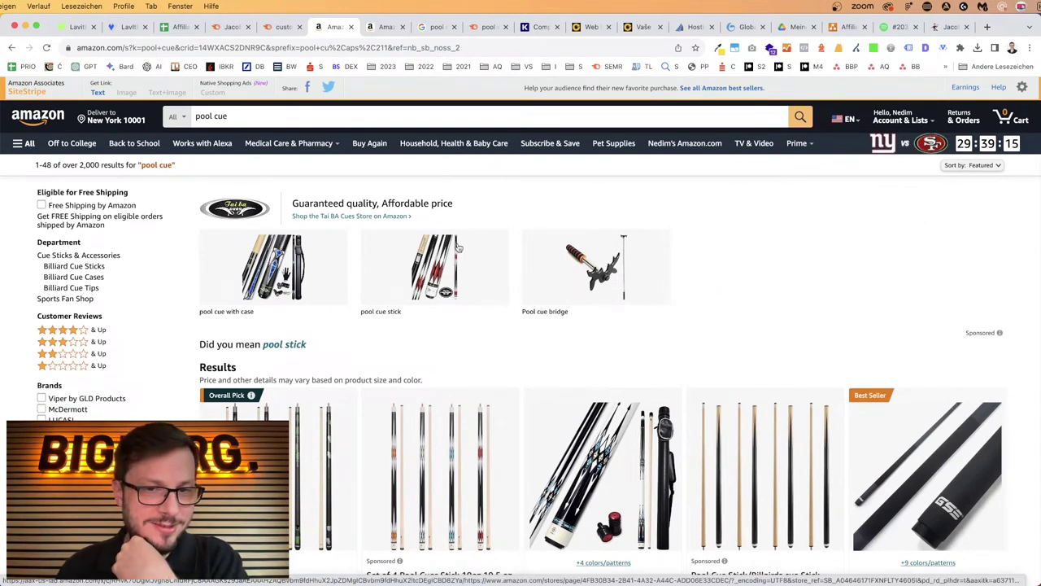
click(378, 27)
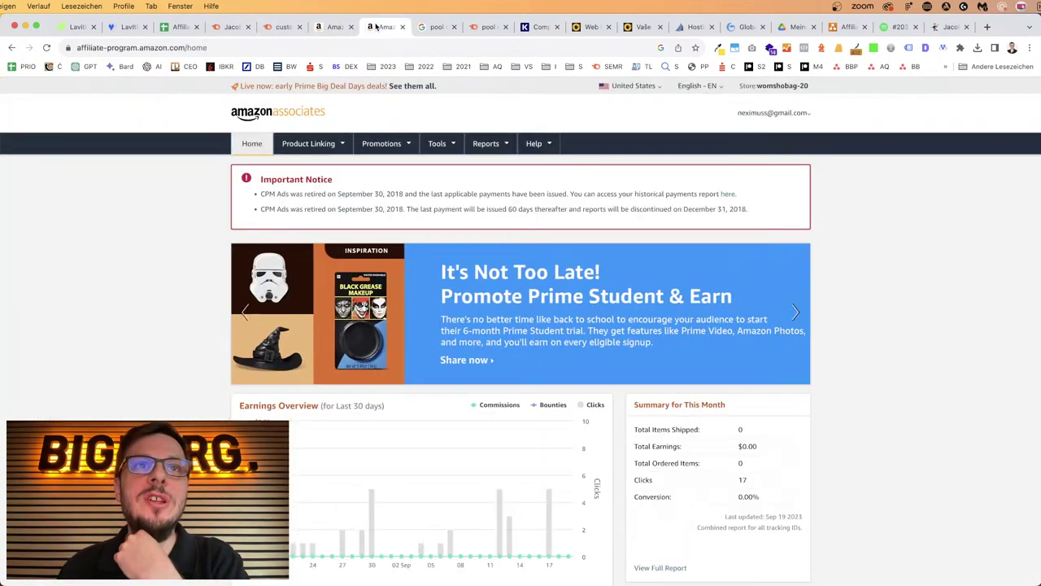
click(334, 27)
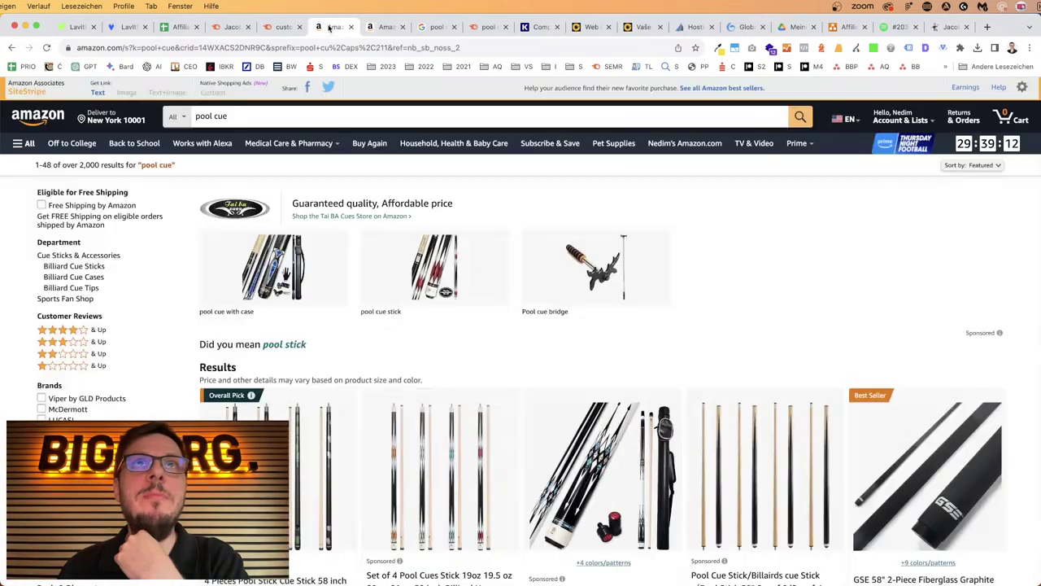
click(402, 26)
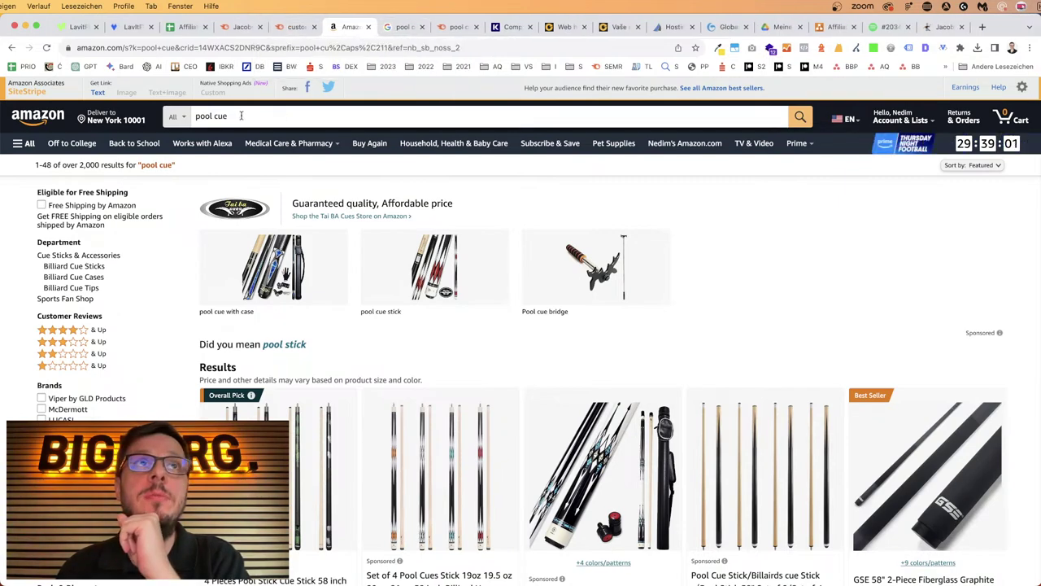
click(193, 115)
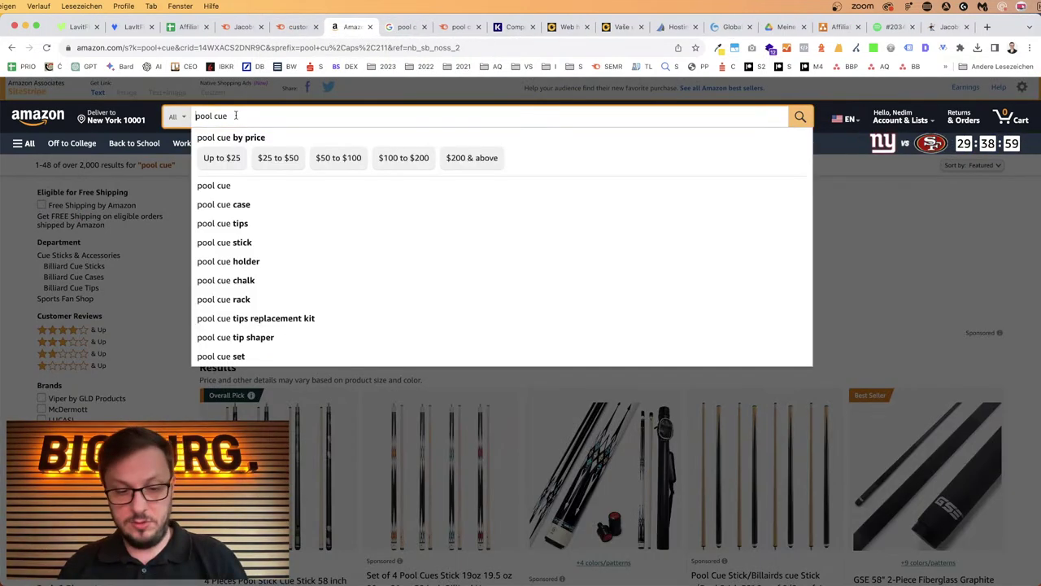
- Search Amazon for 'jacoby pool cue' and expand the full brand filter list
text(jacoby)
key(Return)
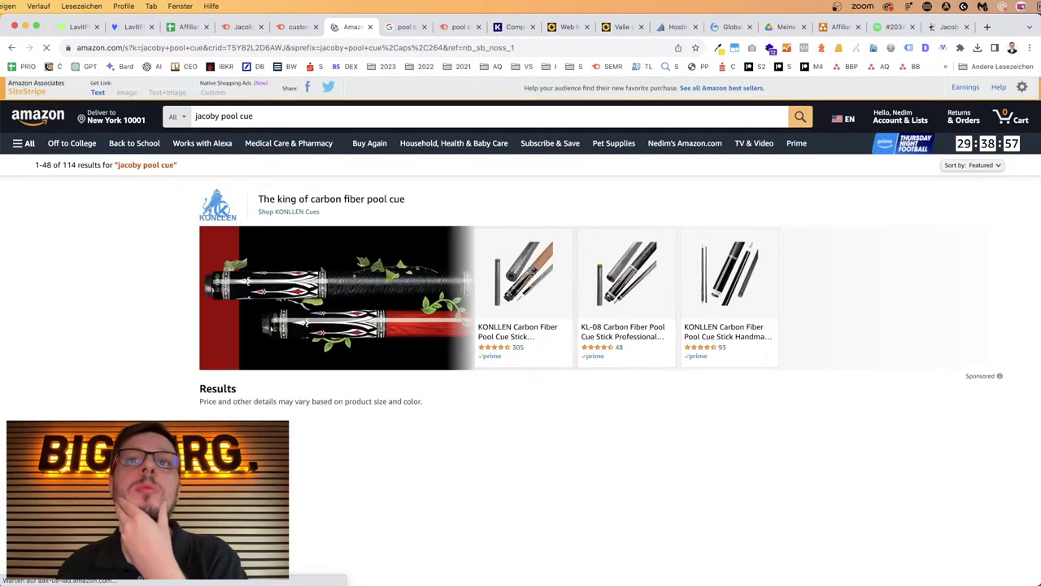
scroll(446, 262, down, 3)
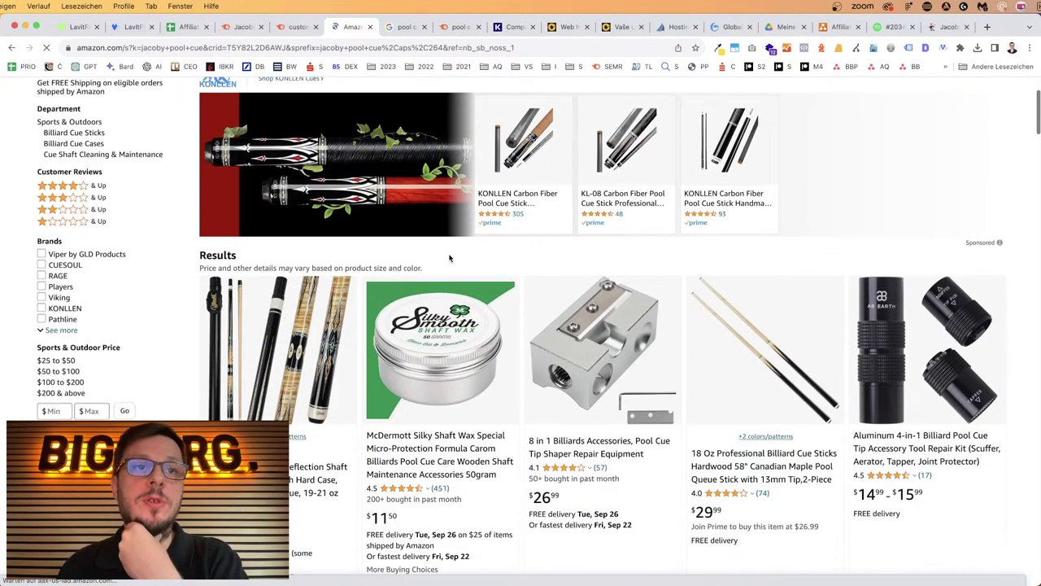
scroll(450, 258, down, 3)
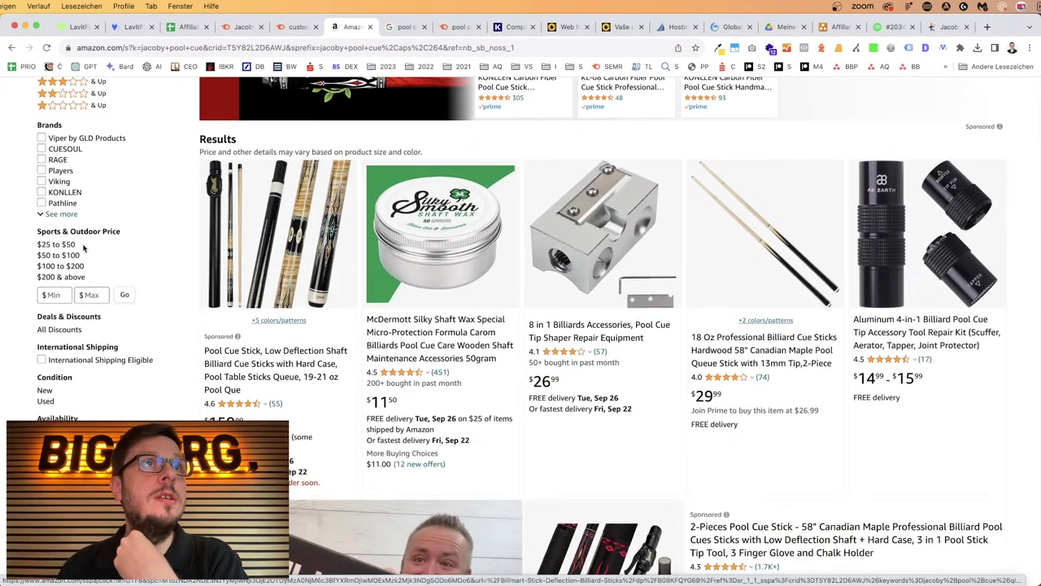
scroll(83, 248, up, 3)
click(62, 332)
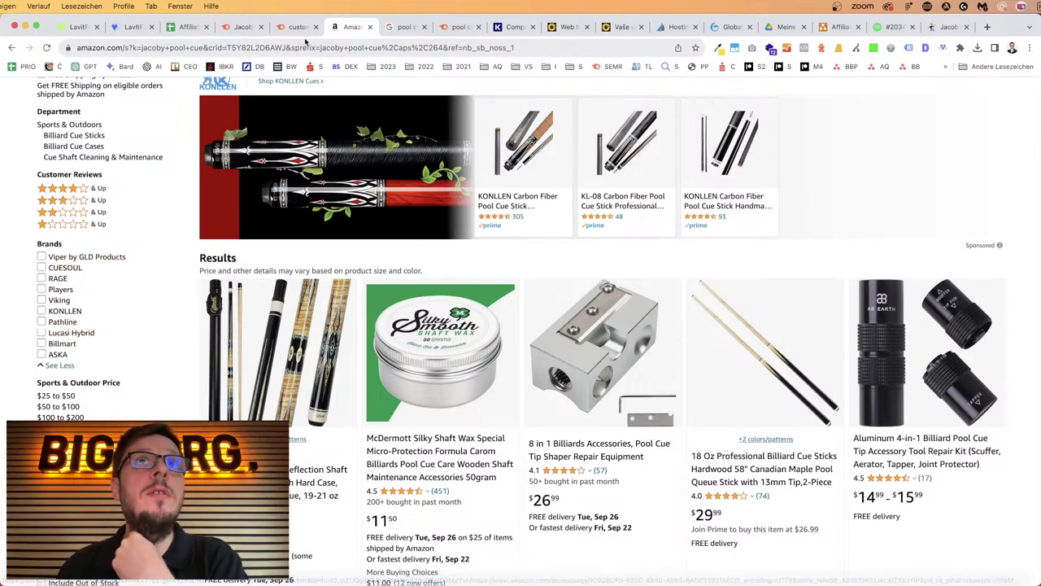
- Return to the general 'pool cue' results and scroll through the brand filters
click(11, 48)
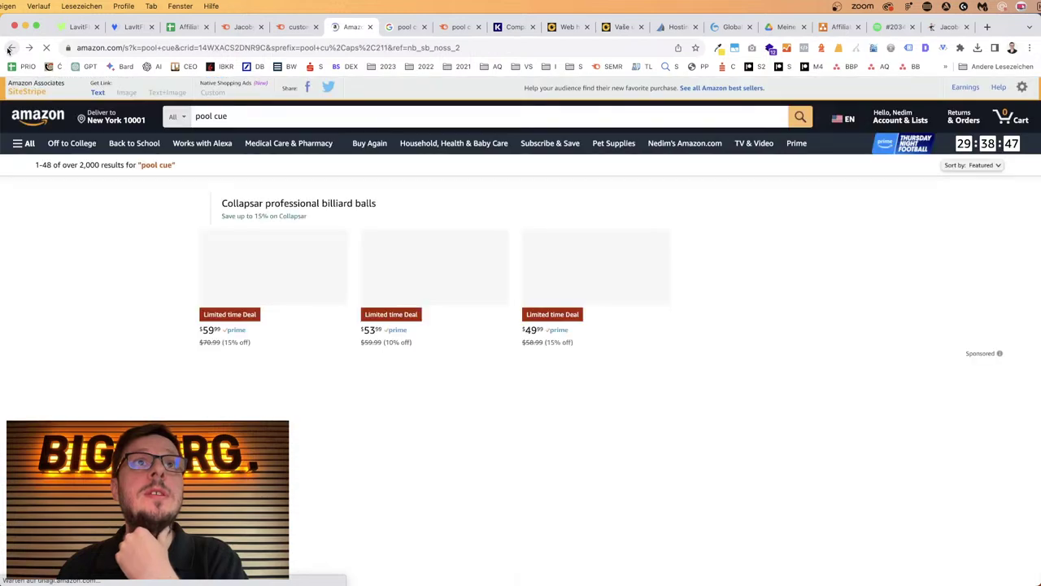
scroll(203, 350, down, 1)
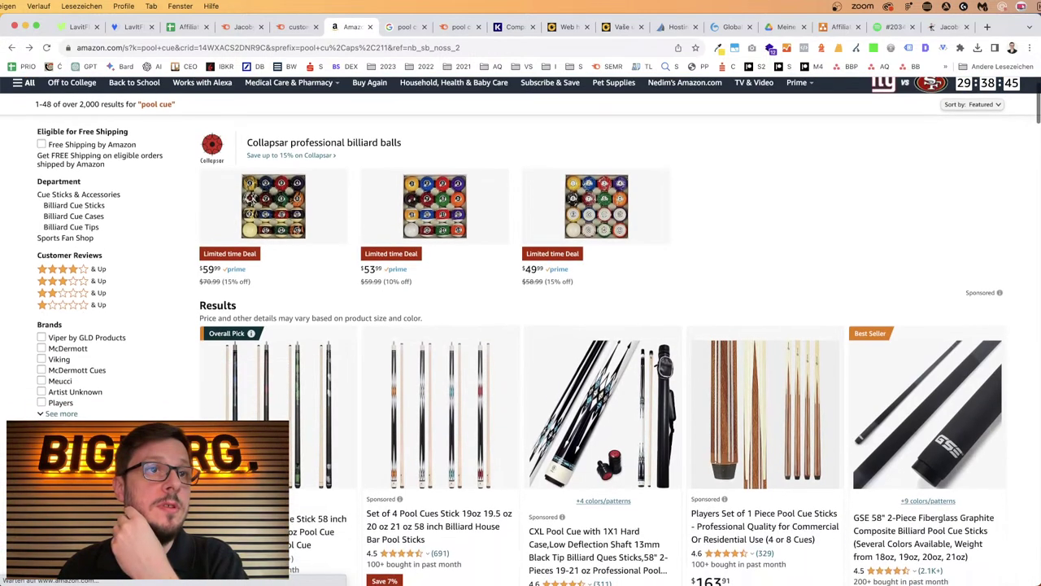
scroll(68, 413, down, 2)
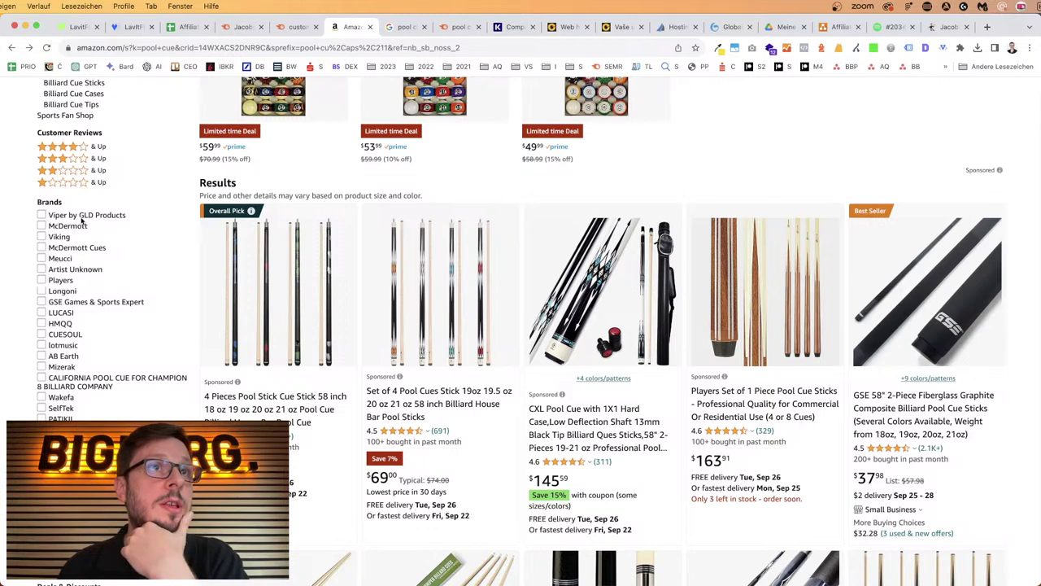
scroll(82, 220, up, 1)
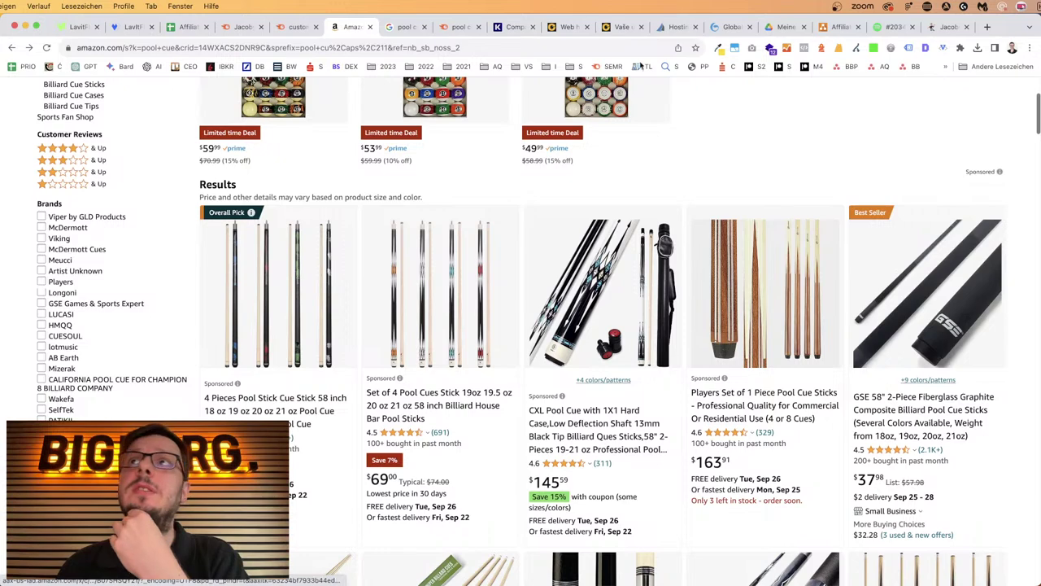
click(948, 28)
- Scroll the Jacoby in-stock cue listings to the footer, past HB8 at $1575.00
scroll(634, 350, down, 10)
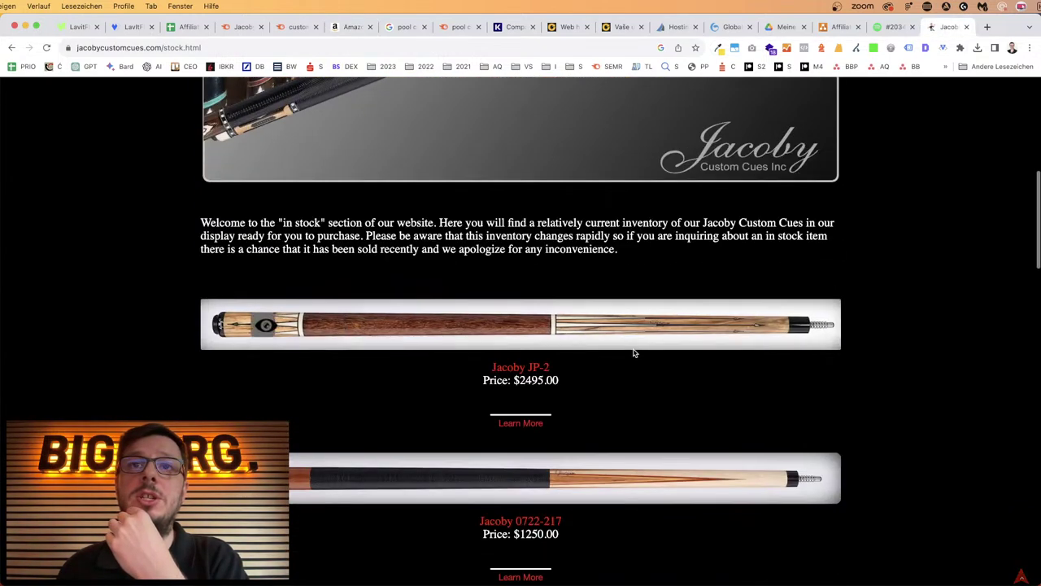
scroll(634, 352, up, 1)
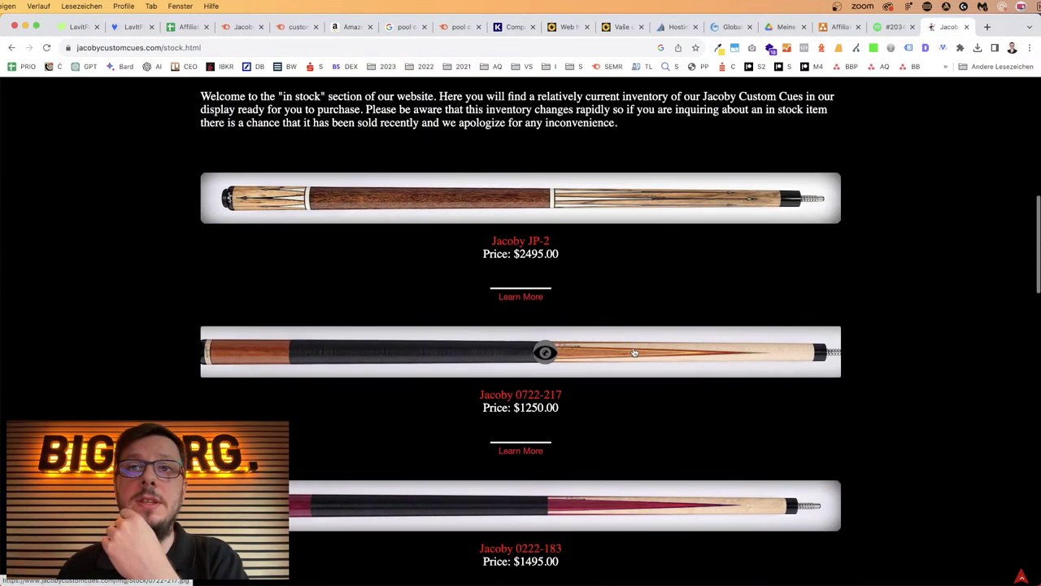
scroll(635, 352, down, 5)
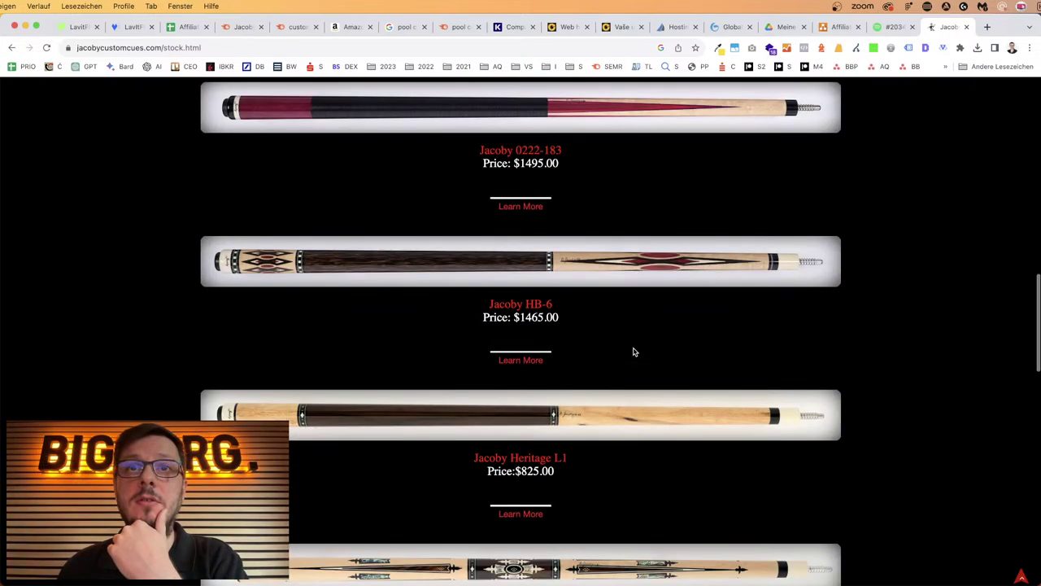
scroll(634, 351, down, 8)
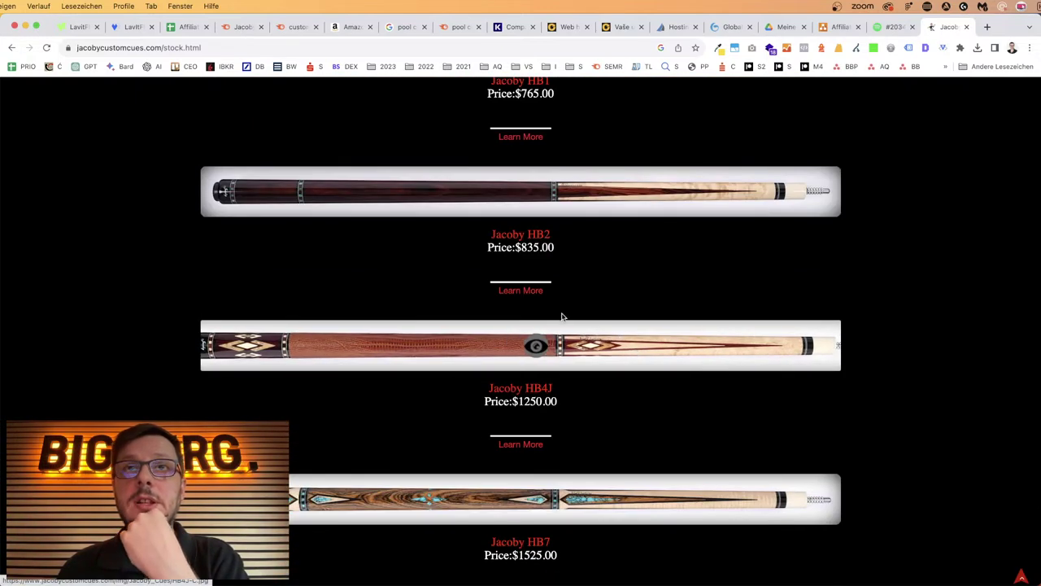
scroll(602, 330, down, 5)
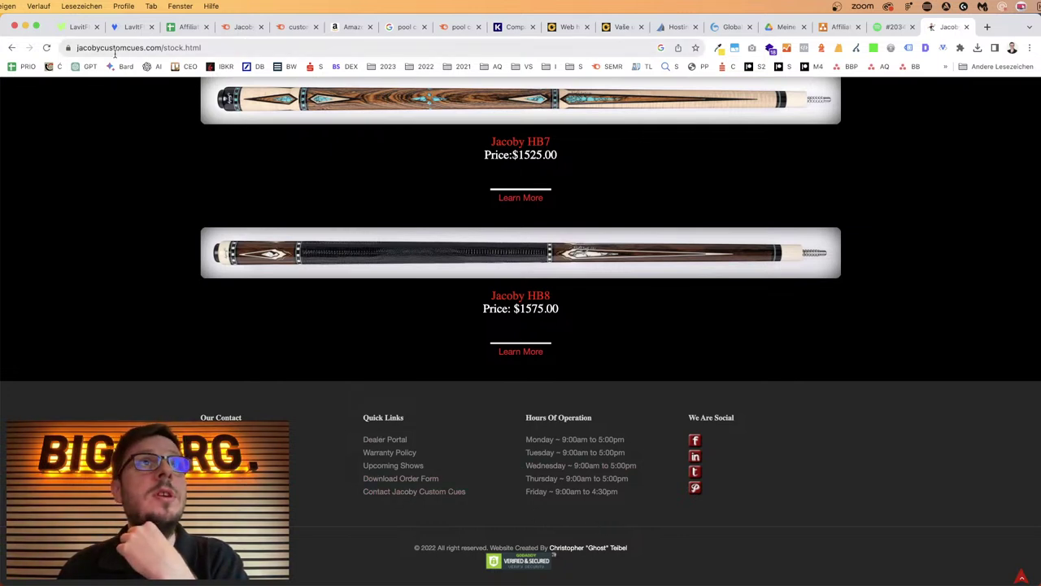
click(986, 26)
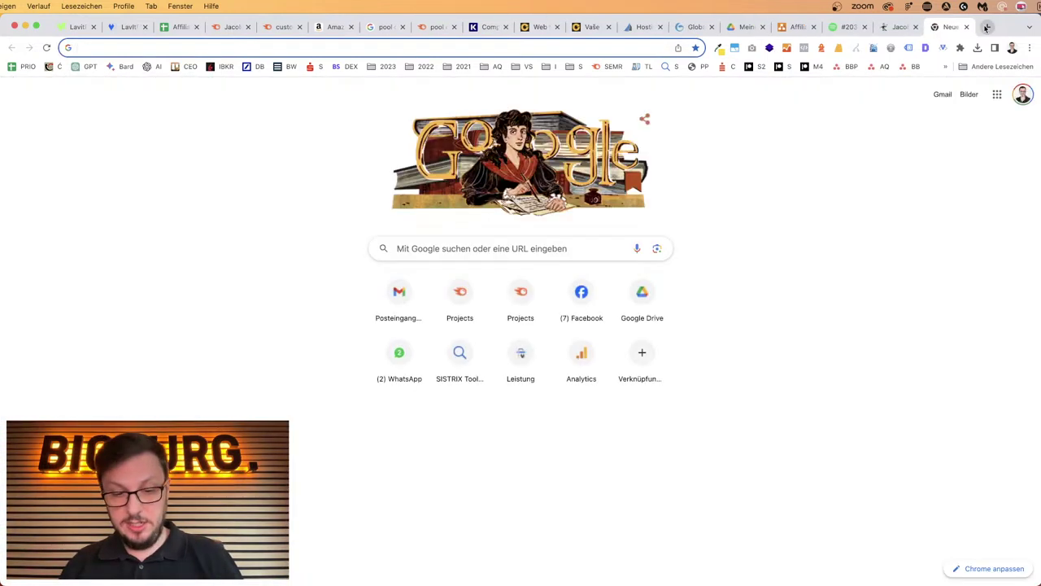
- Search Google for 'jacoby custom cues', then refine it to 'jacoby custom cues affiliate program'
text(jacoby custom cues)
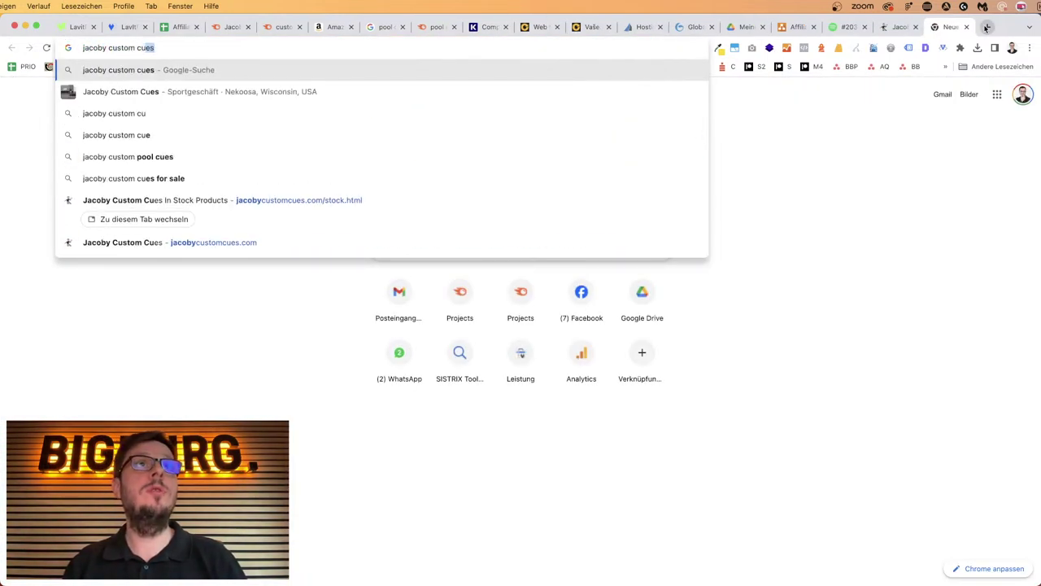
key(Return)
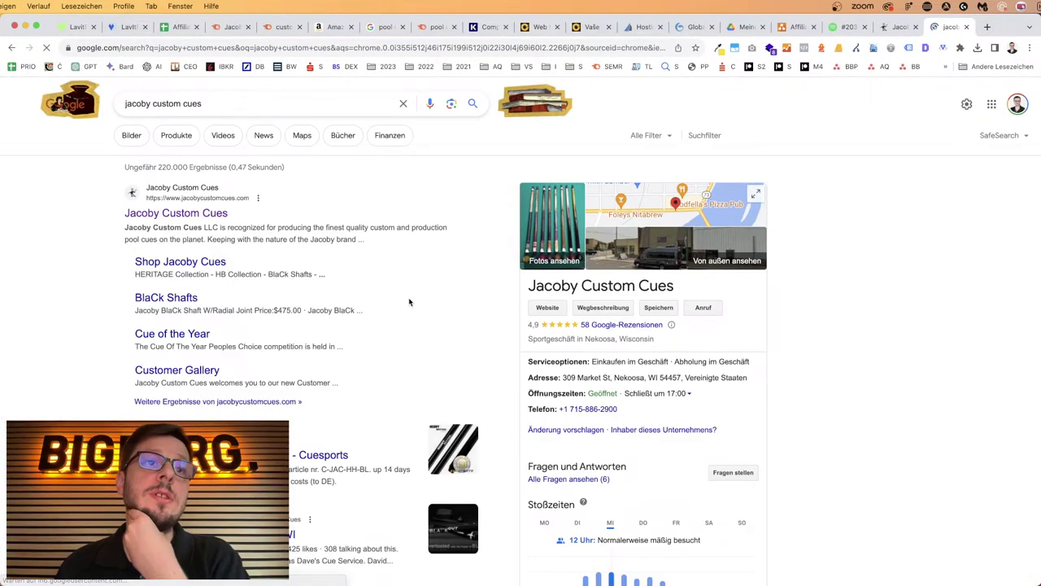
click(243, 101)
text(a)
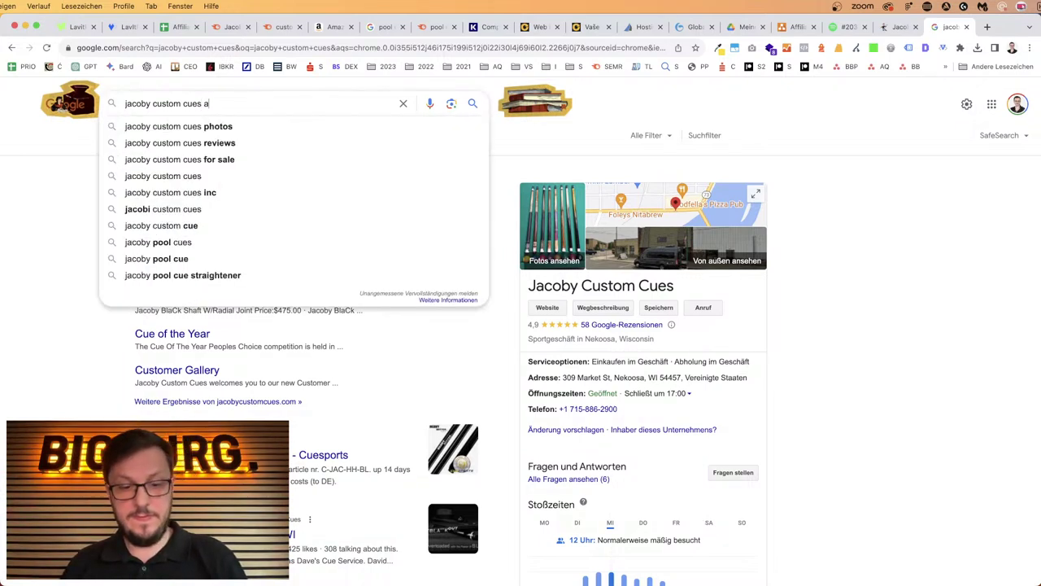
text(ffiliate program)
key(Return)
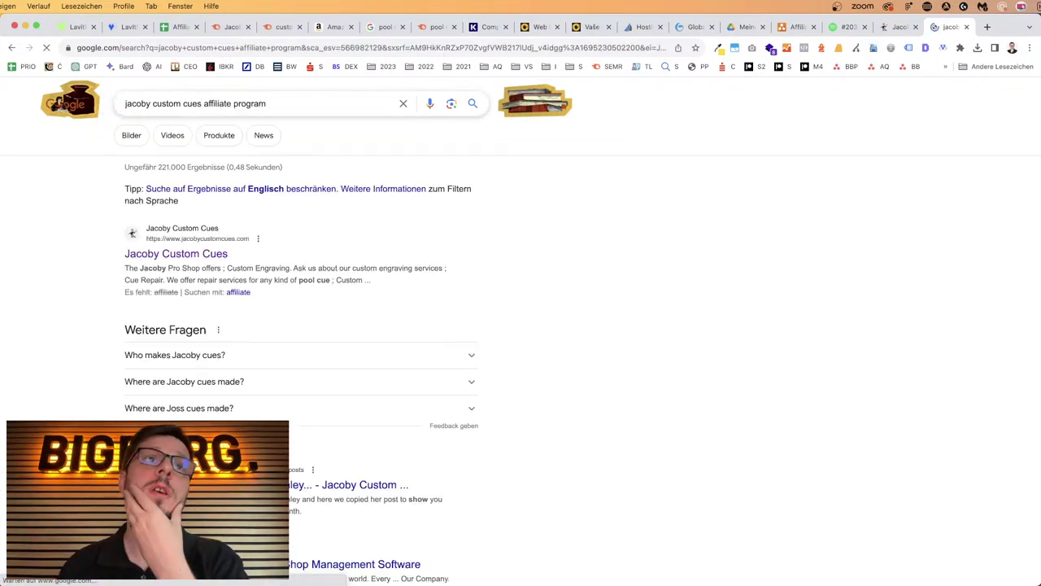
- Open the BilliardshopGroup.com result in a background tab
scroll(286, 347, down, 5)
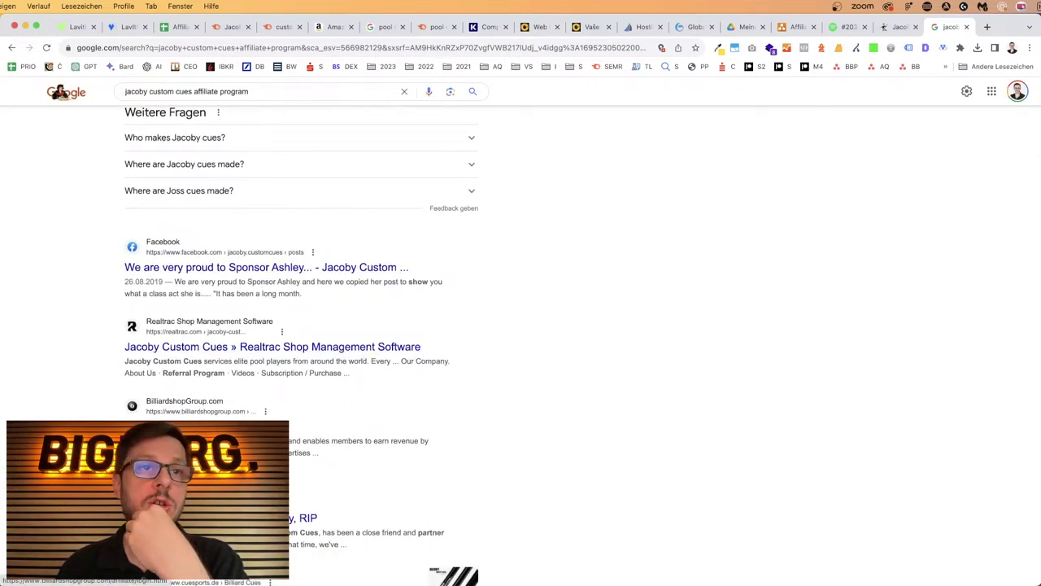
right_click(224, 409)
click(279, 374)
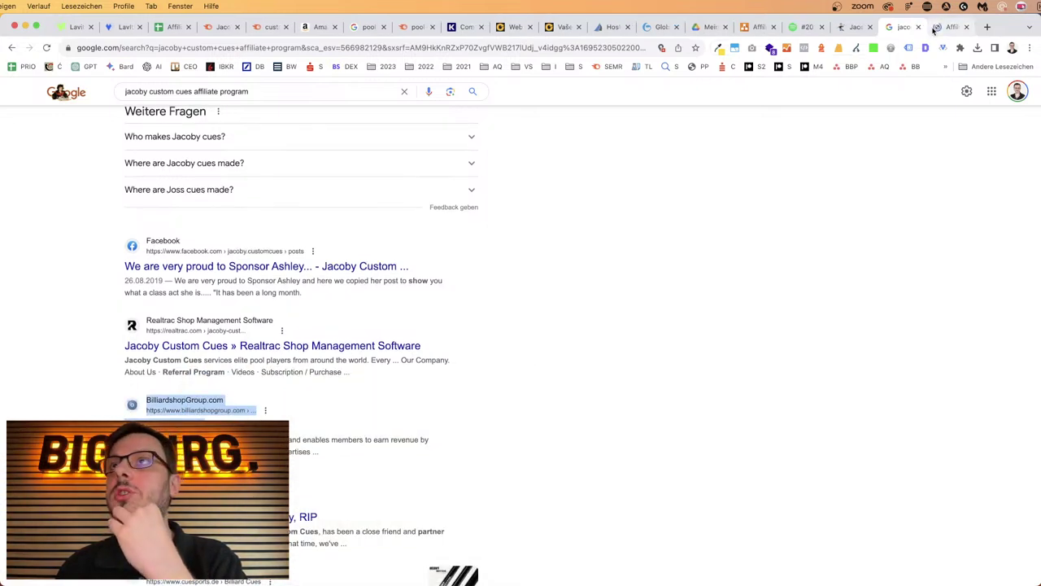
- Read the commission rate on BilliardshopGroup's affiliate page, then close that page
click(936, 28)
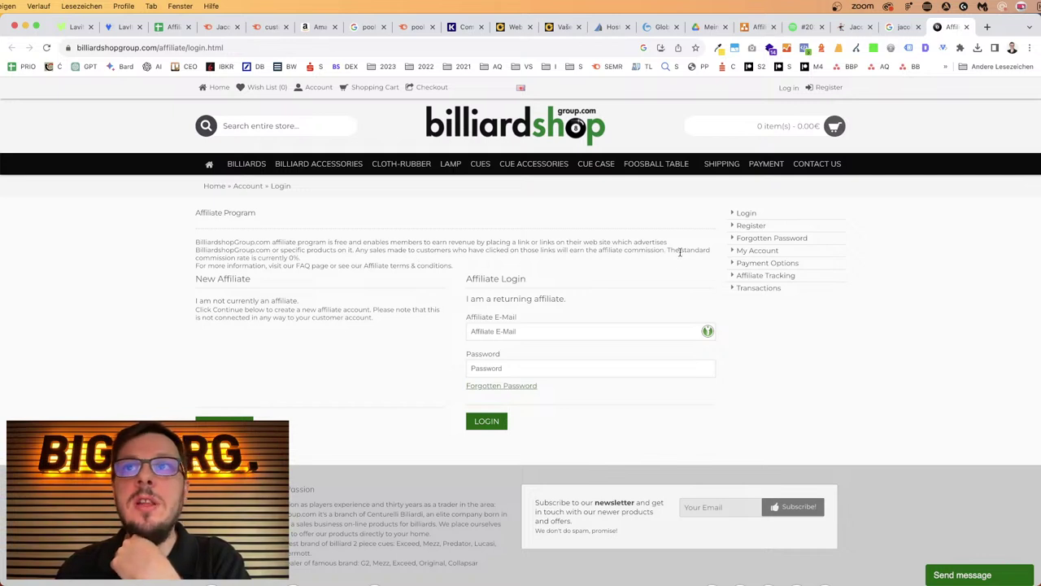
drag(667, 250, 290, 257)
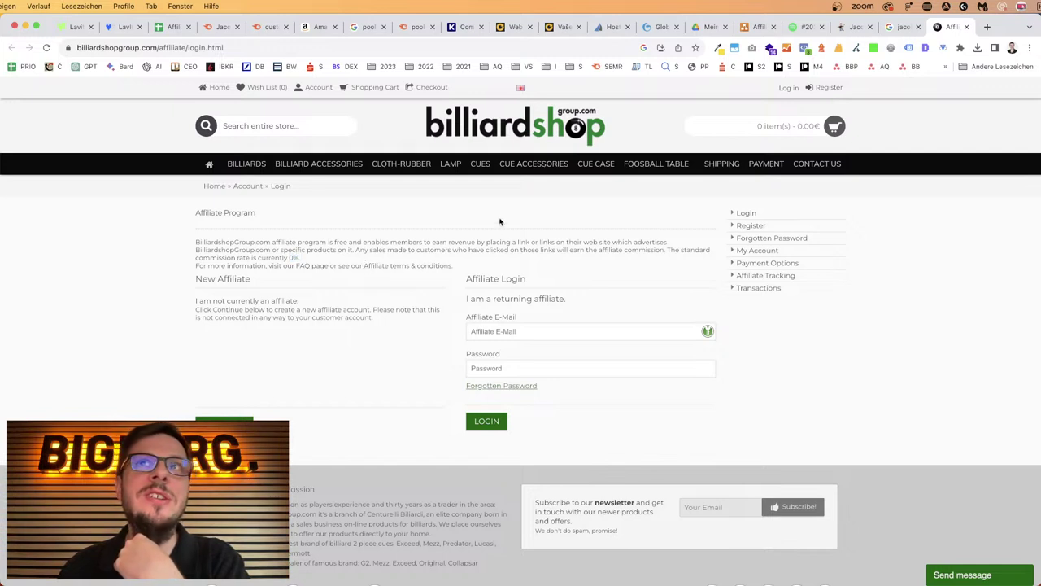
click(967, 27)
- Return to the Jacoby in-stock cues page and scroll back to its top
click(895, 27)
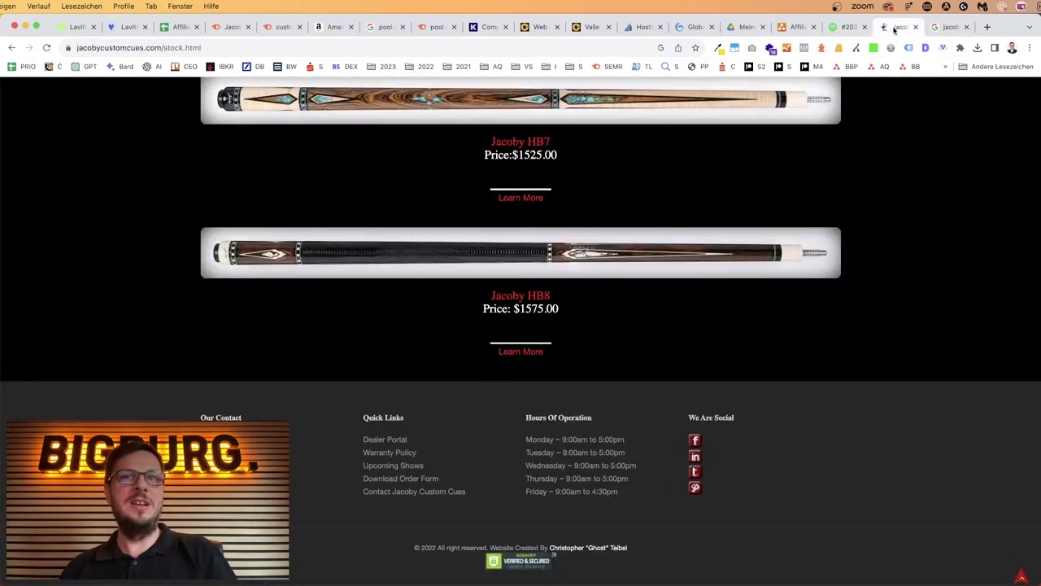
scroll(585, 334, up, 10)
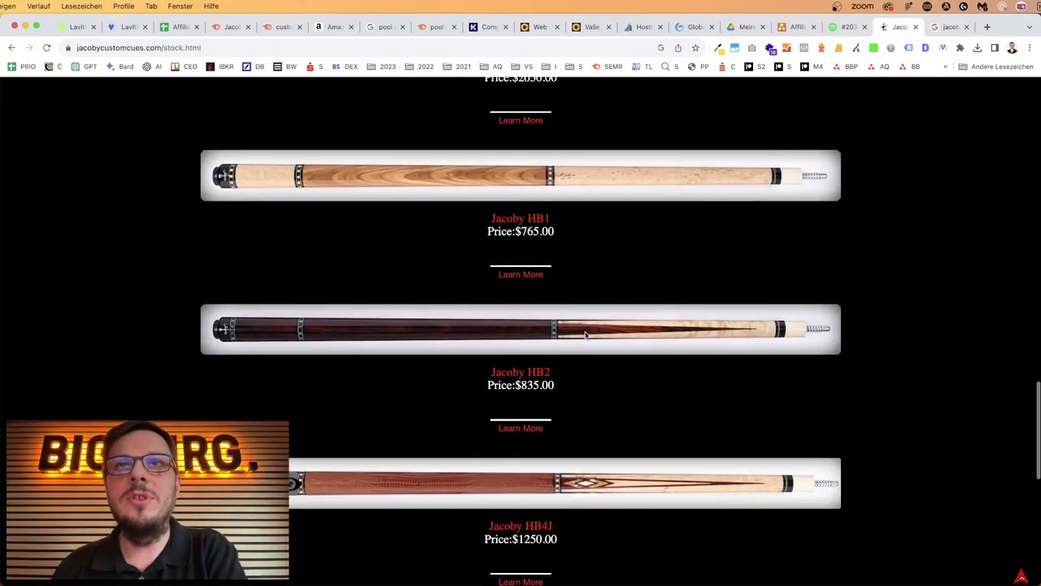
scroll(585, 331, up, 10)
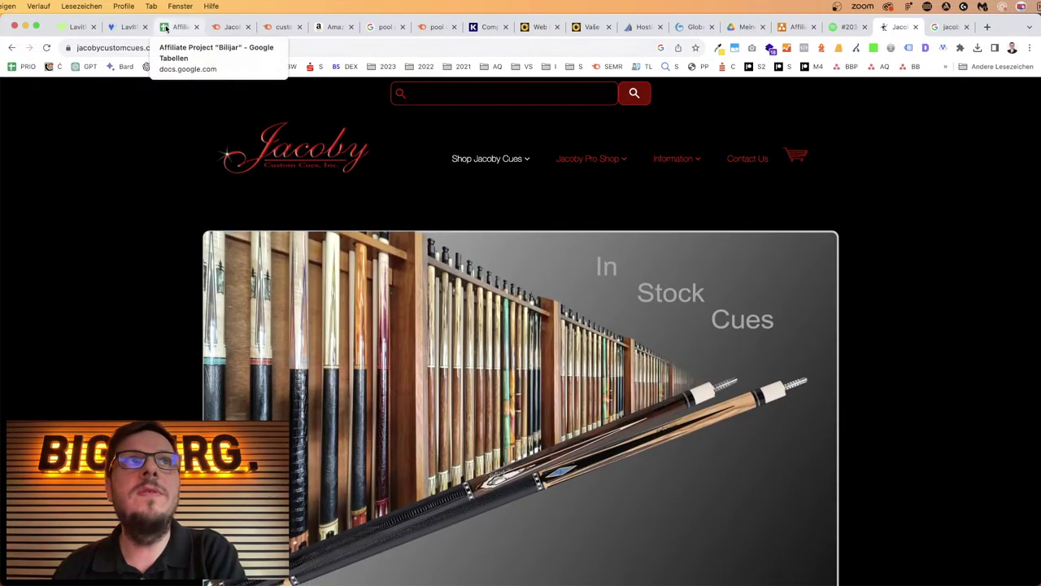
- Add an unconnected 'Custom Cues' box beside Tutorial on the draw.io diagram's top row
click(782, 27)
click(393, 292)
scroll(396, 293, right, 5)
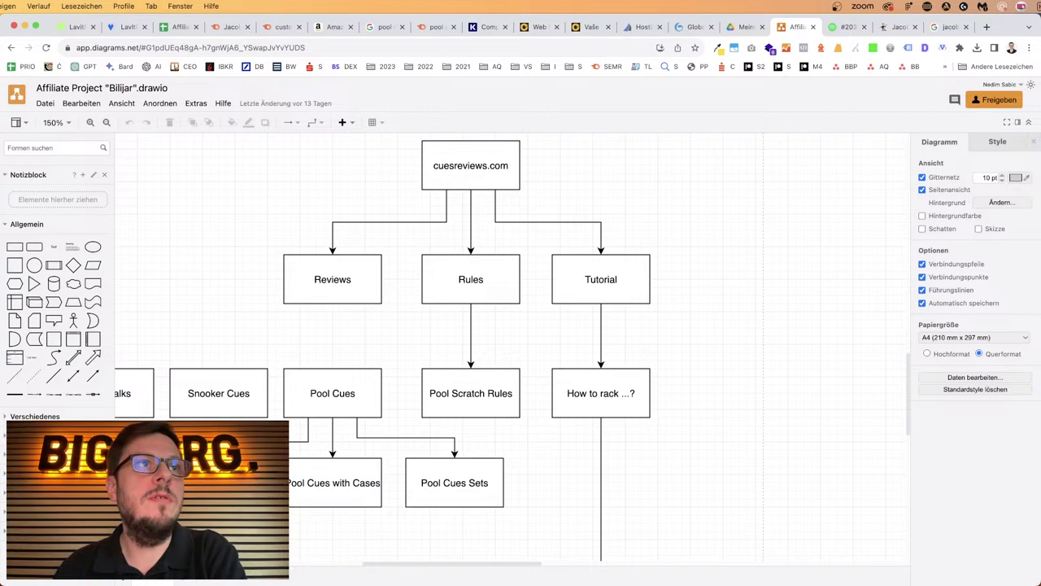
drag(14, 246, 694, 260)
double_click(711, 273)
text(Custo)
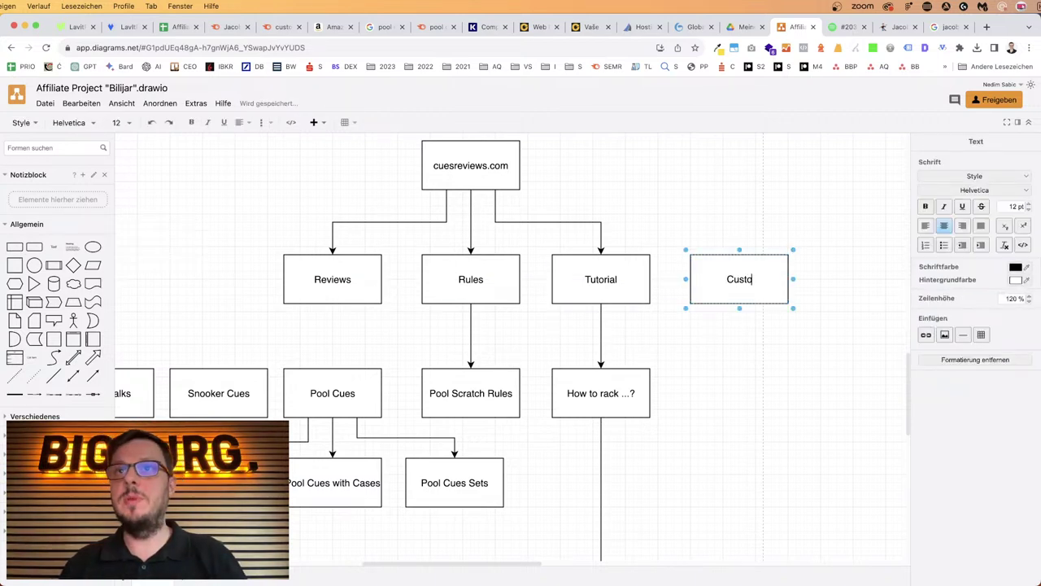
text(m Cues)
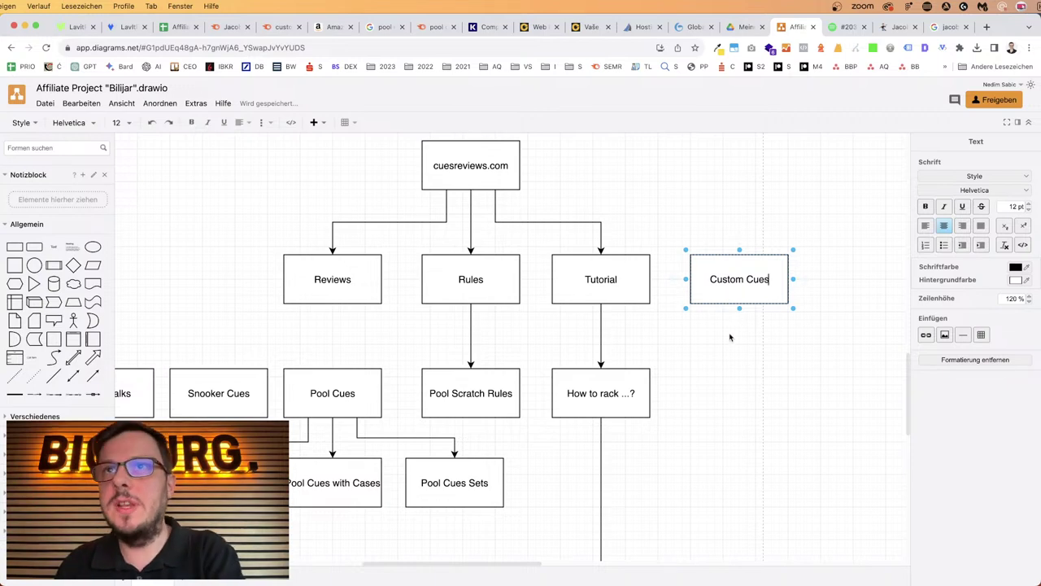
click(730, 336)
scroll(702, 350, left, 5)
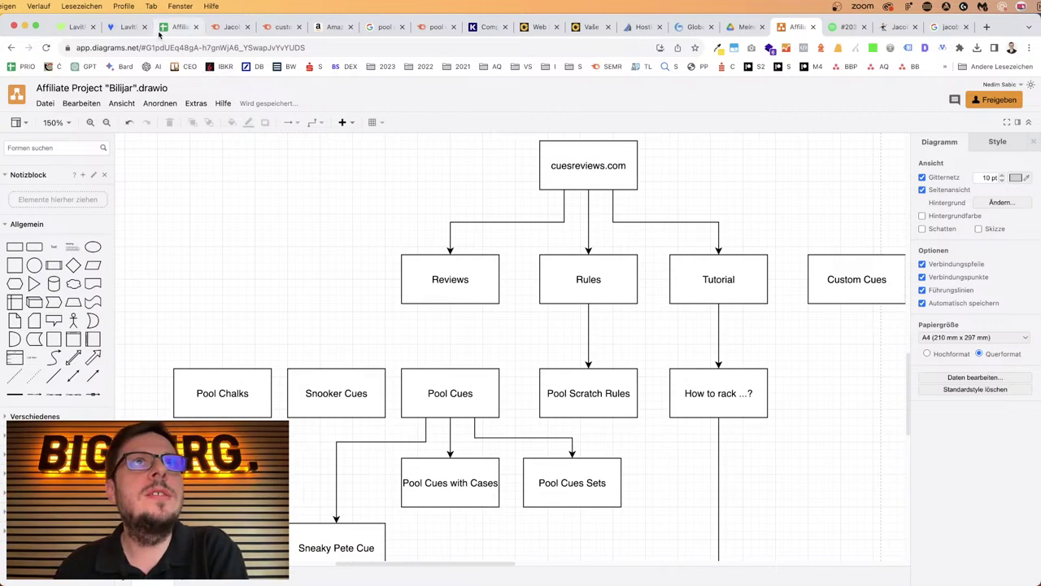
click(221, 28)
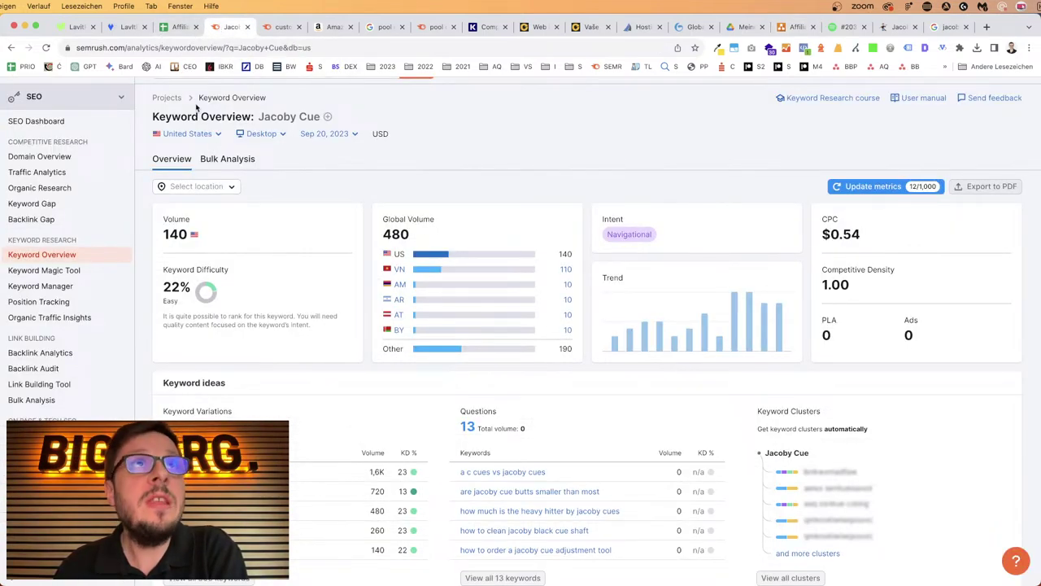
- Enter search volume 1600 in B6 and the note 'custom' in C6 for Jacoby Custom Pool Cues
click(175, 33)
scroll(230, 309, up, 5)
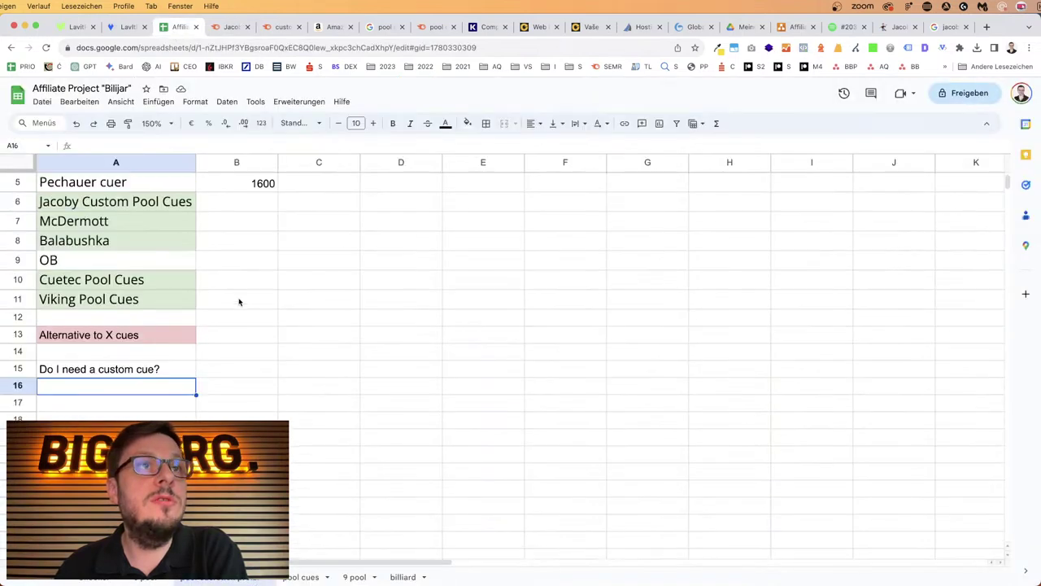
click(248, 276)
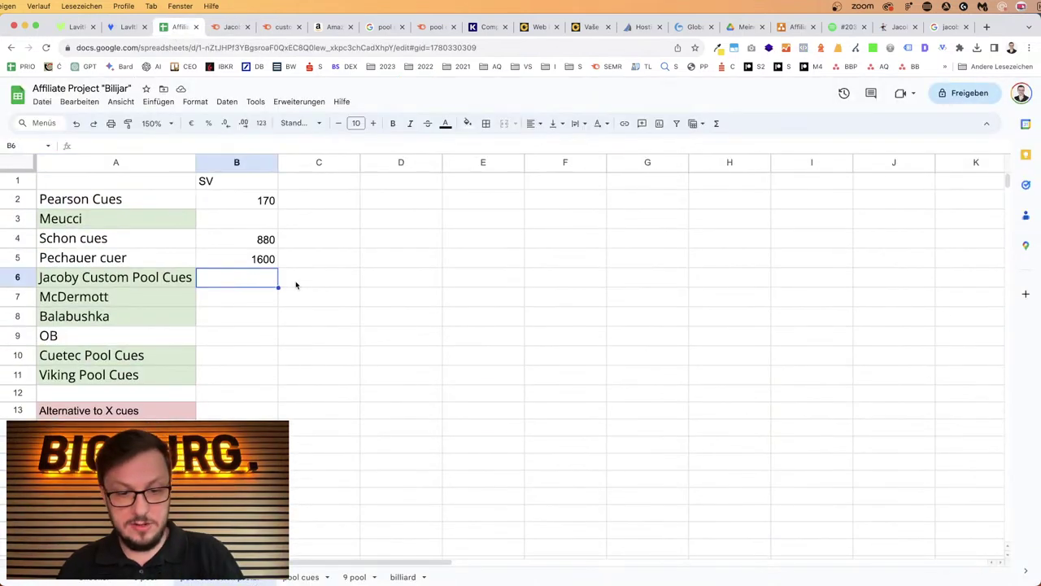
text(1600)
key(Tab)
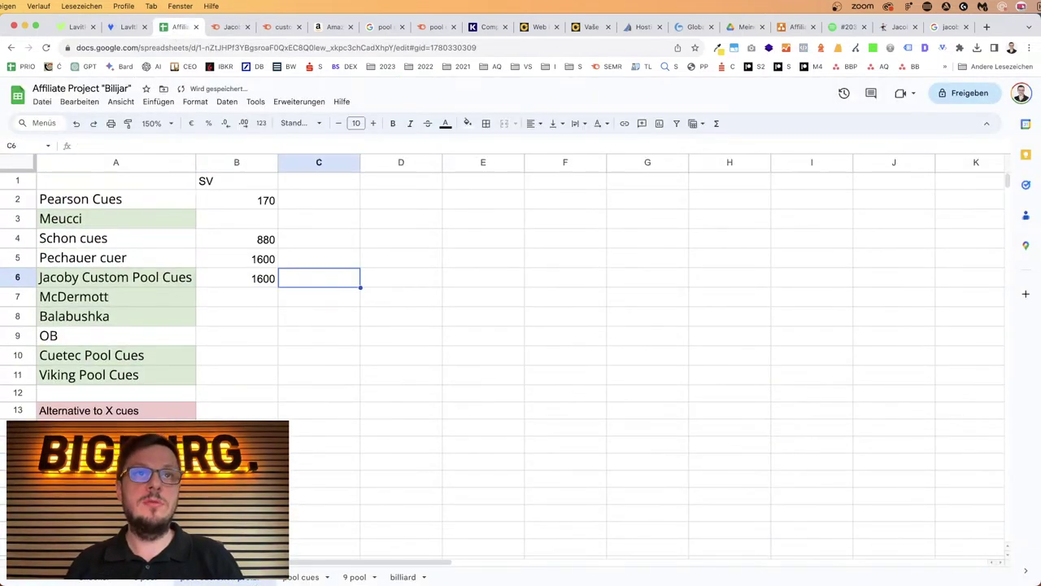
text(custom)
key(Return)
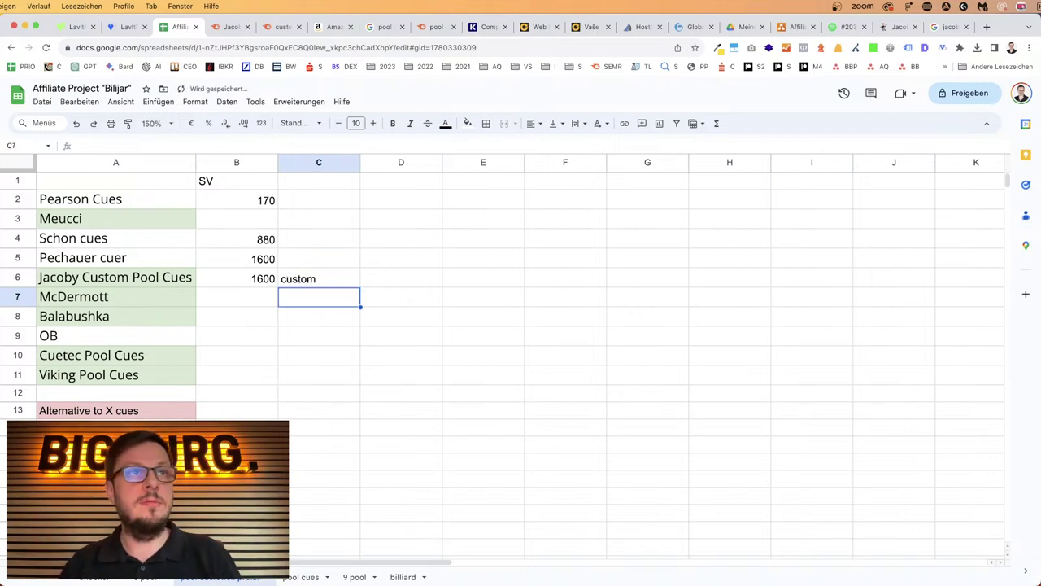
click(127, 299)
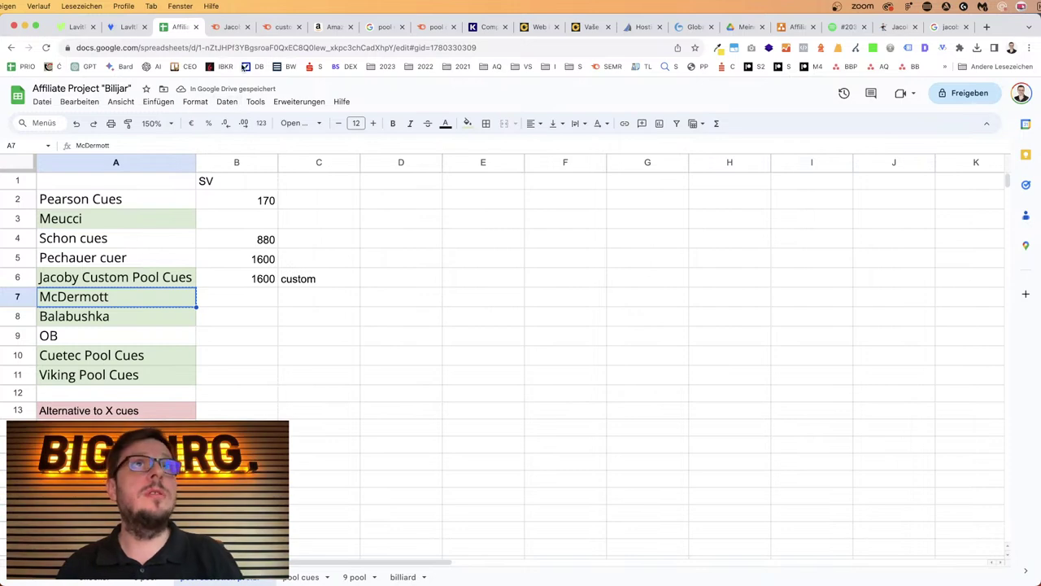
- Look up McDermott Cue in Semrush's keyword overview and check the Amazon pool cue results
click(230, 27)
scroll(241, 170, down, 1)
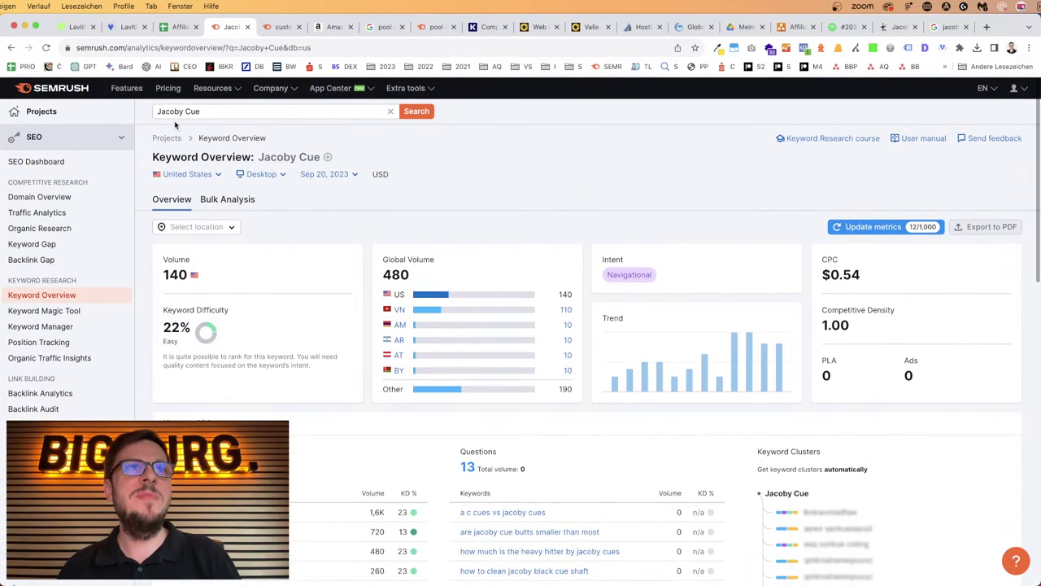
double_click(192, 111)
text(McDermott)
key(super+z)
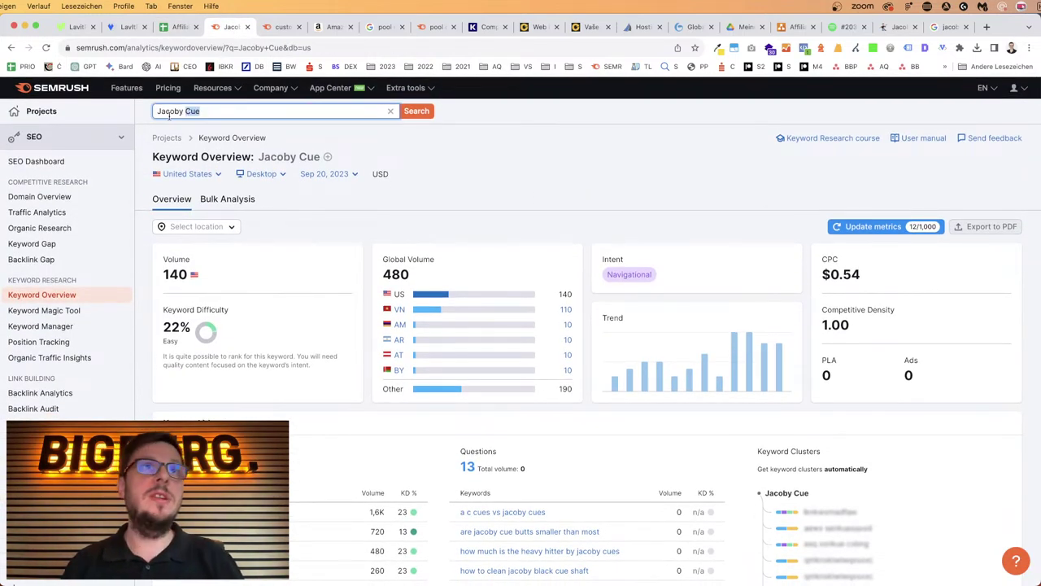
double_click(169, 111)
text(McDermott)
key(Return)
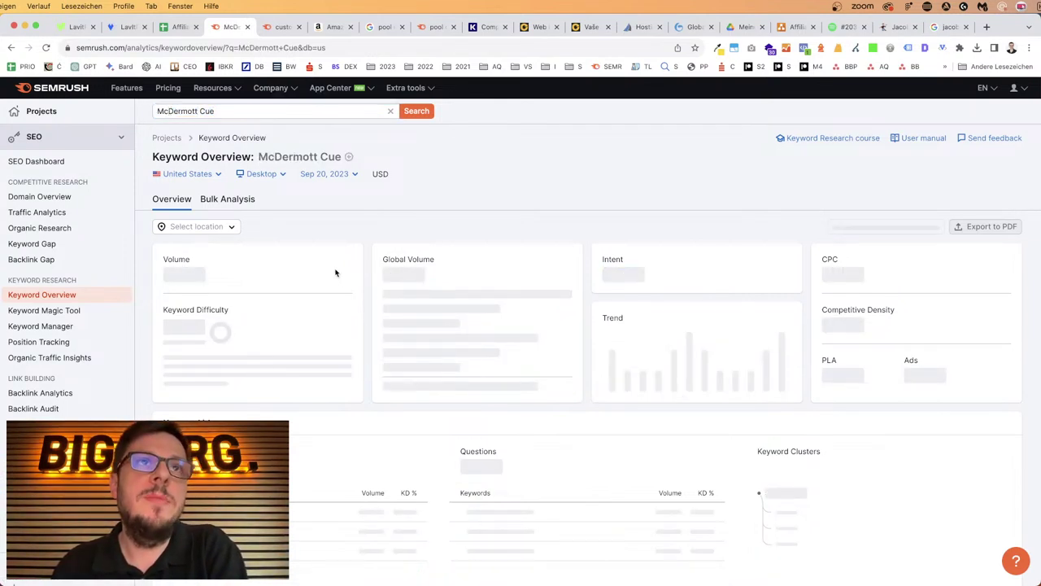
scroll(335, 272, down, 1)
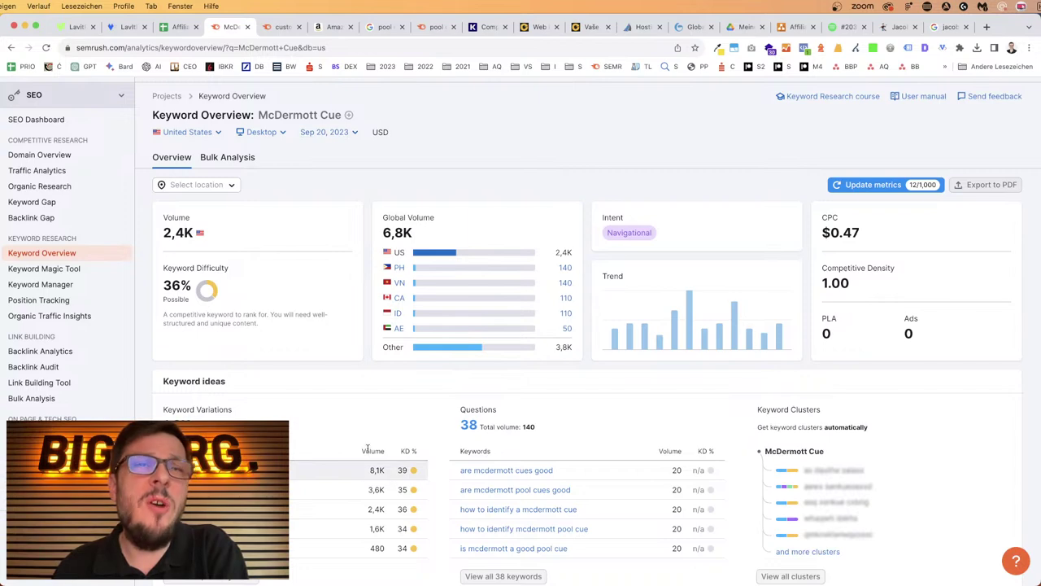
click(325, 26)
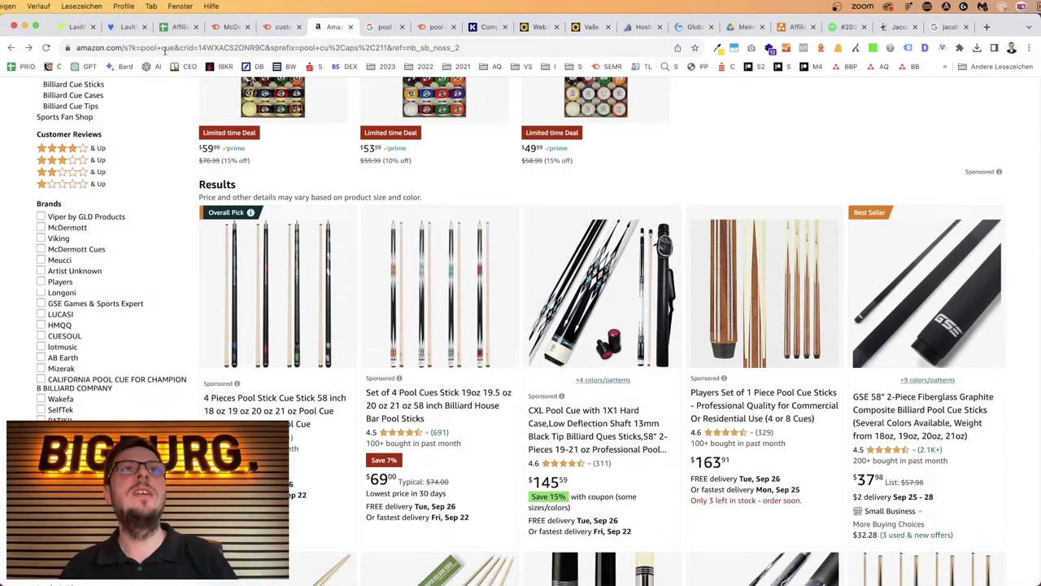
click(214, 27)
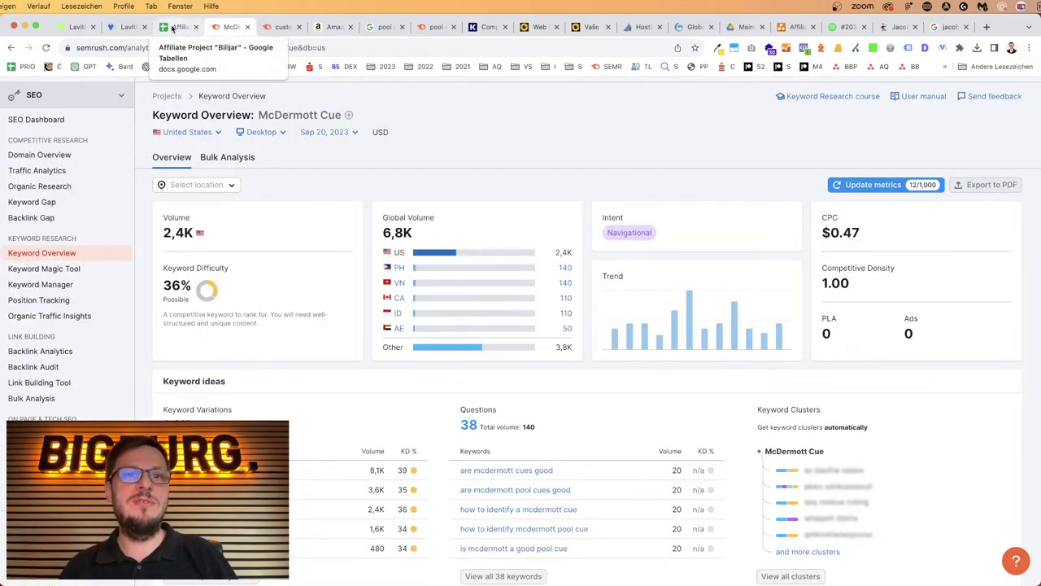
- Record 8100 as McDermott's search volume in B7 of the brand sheet
click(173, 28)
key(ctrl+c)
click(255, 303)
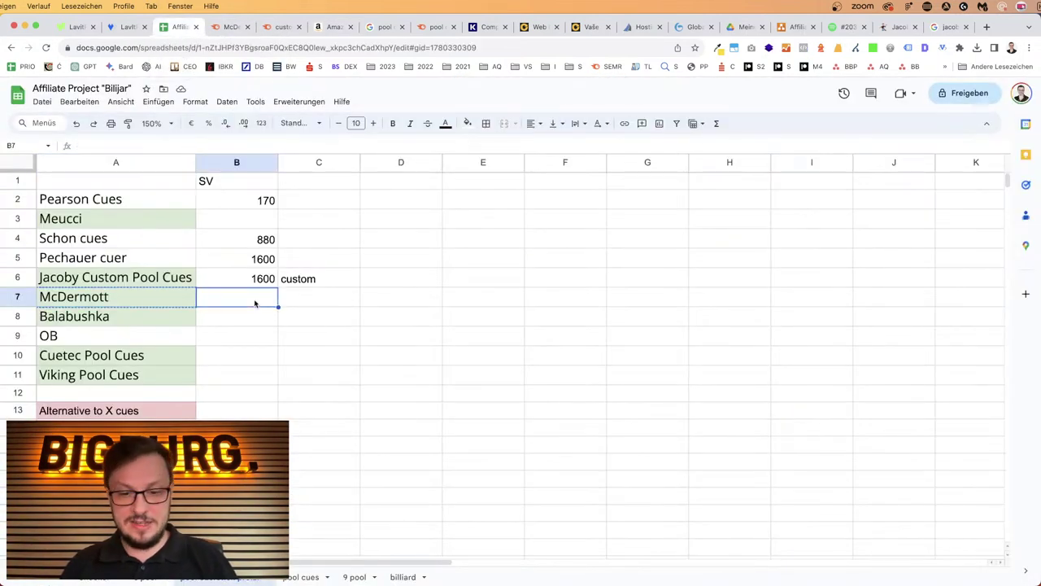
text(8100)
key(Return)
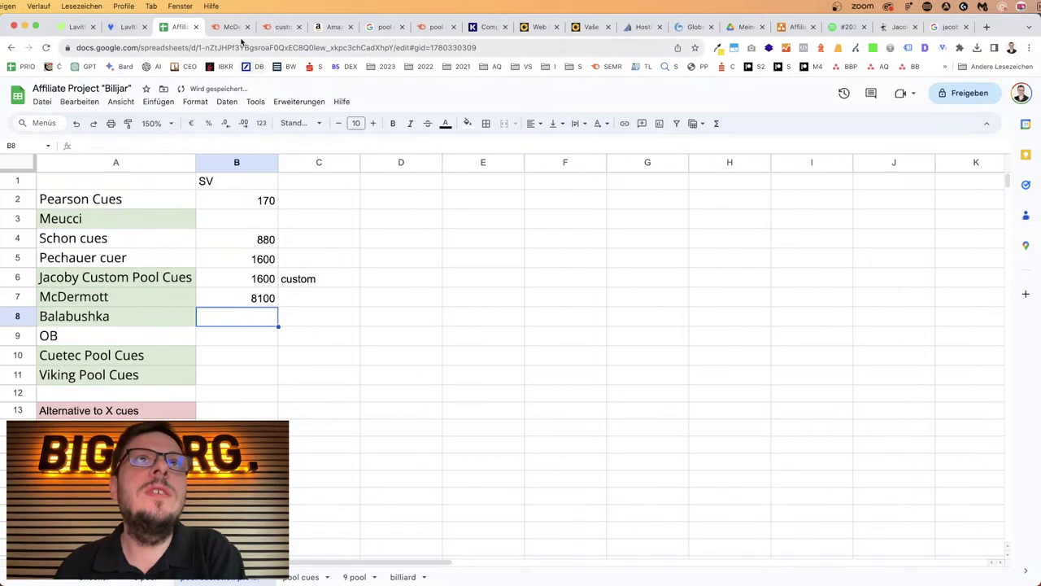
click(232, 28)
scroll(303, 350, up, 2)
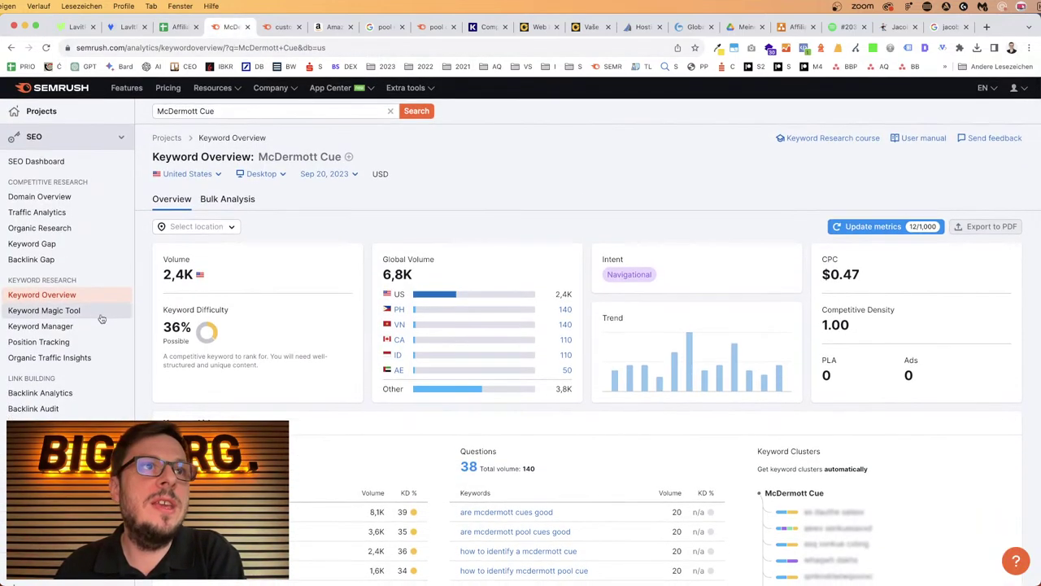
- Filter Semrush's Keyword Magic Tool to the 38 McDermott Cue question keywords and review them
click(82, 312)
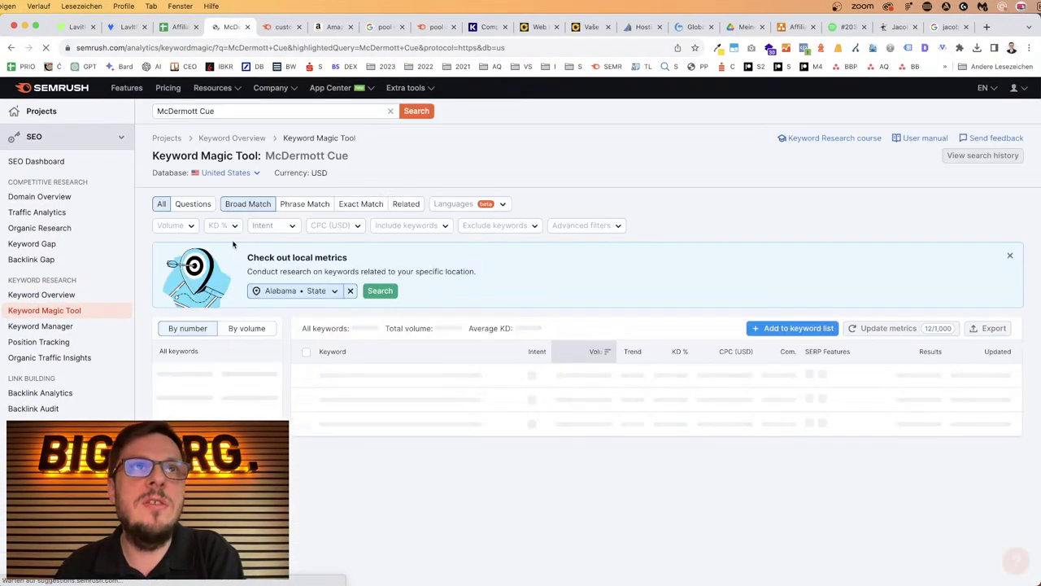
click(195, 205)
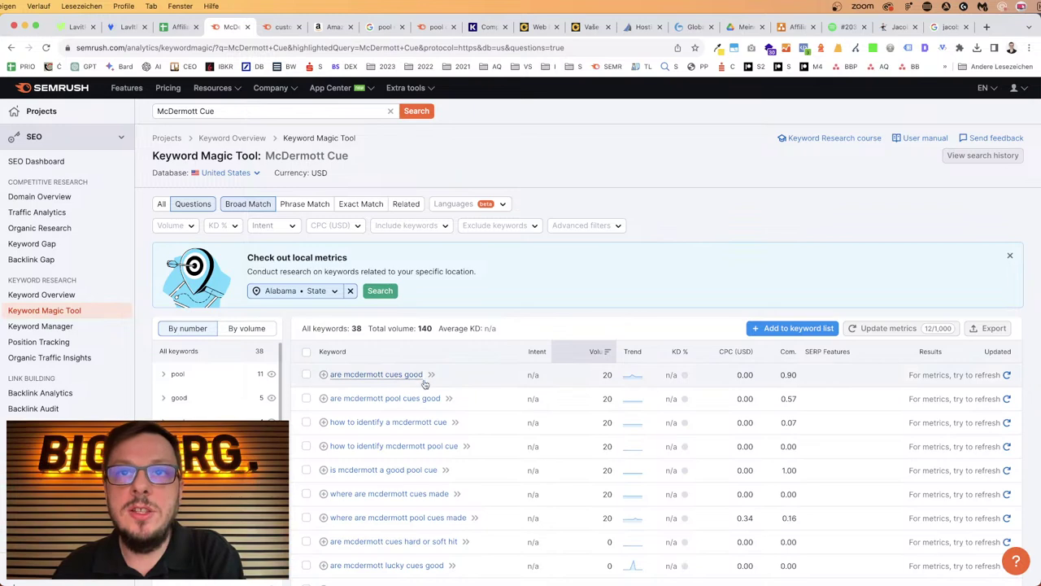
scroll(390, 463, down, 2)
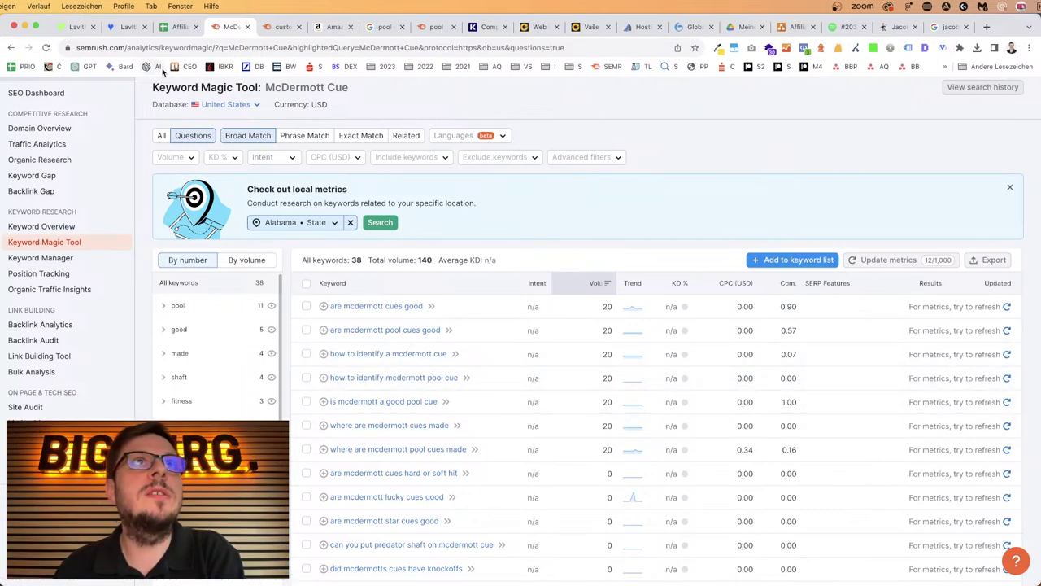
click(166, 33)
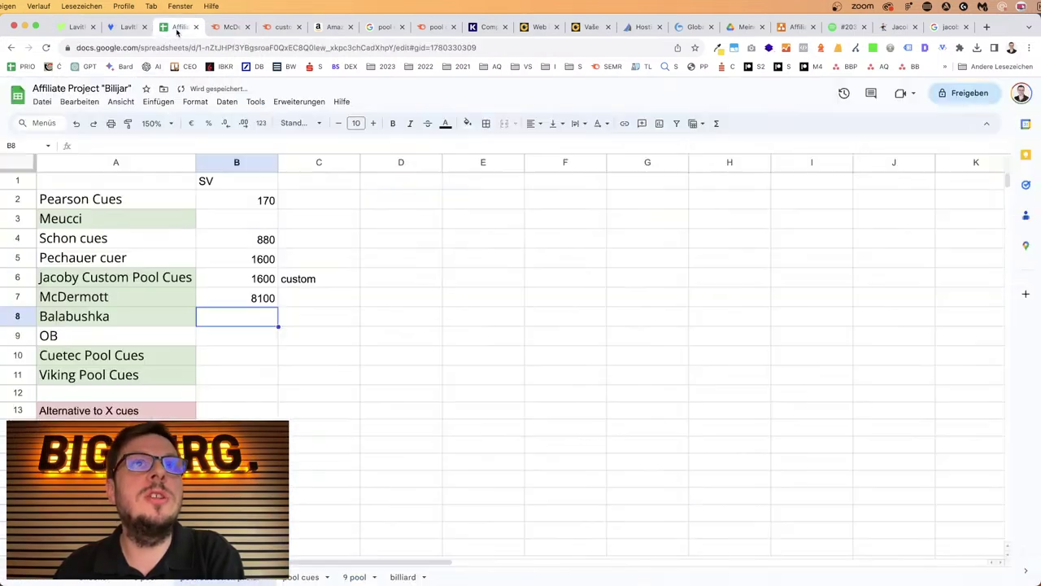
- Enter 'Are X cues good?' in D15 and 'How to identify X cues?' in D16
click(303, 449)
click(392, 448)
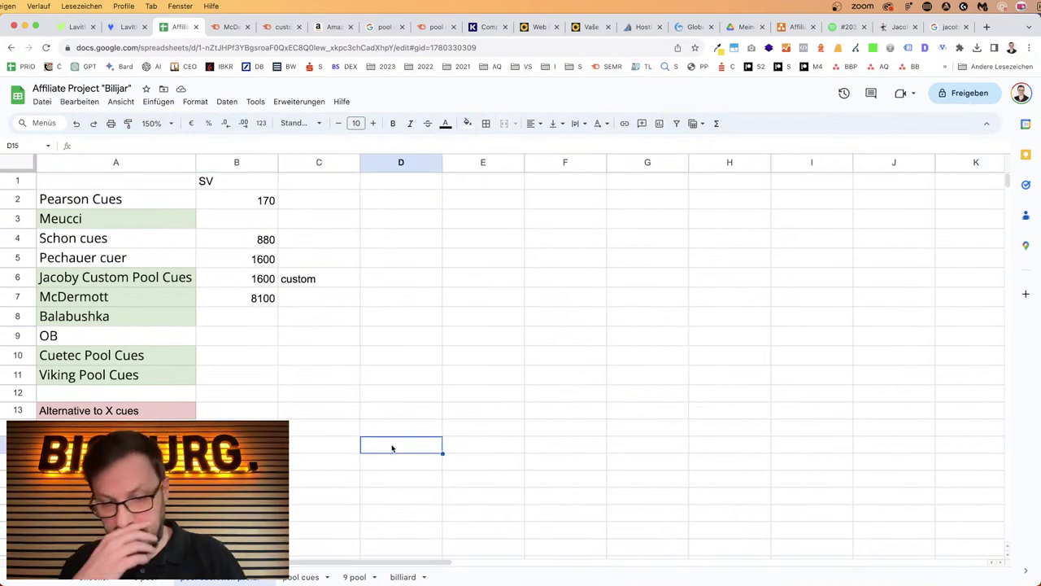
text(Are X cues good?)
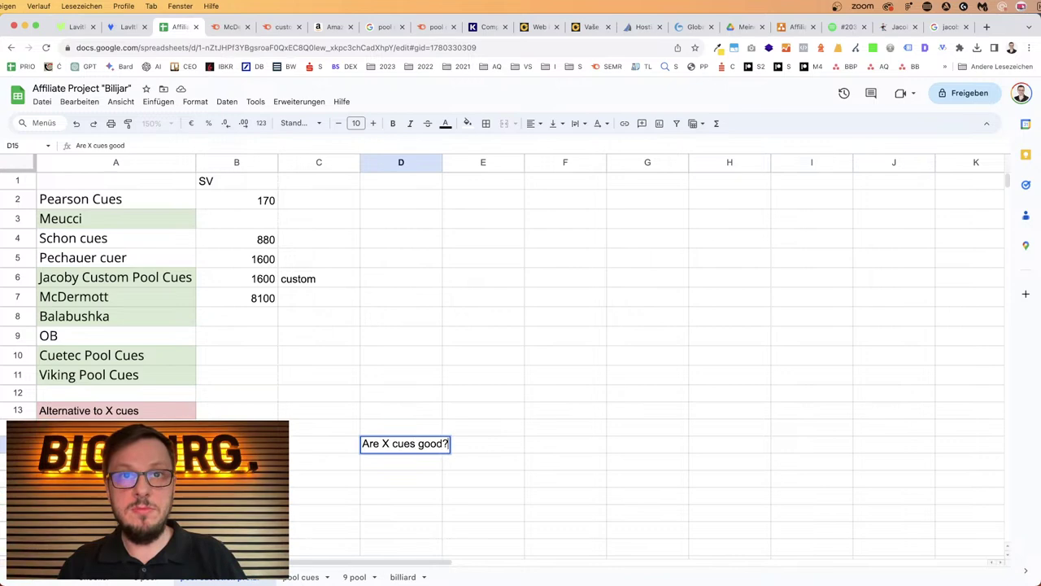
key(Return)
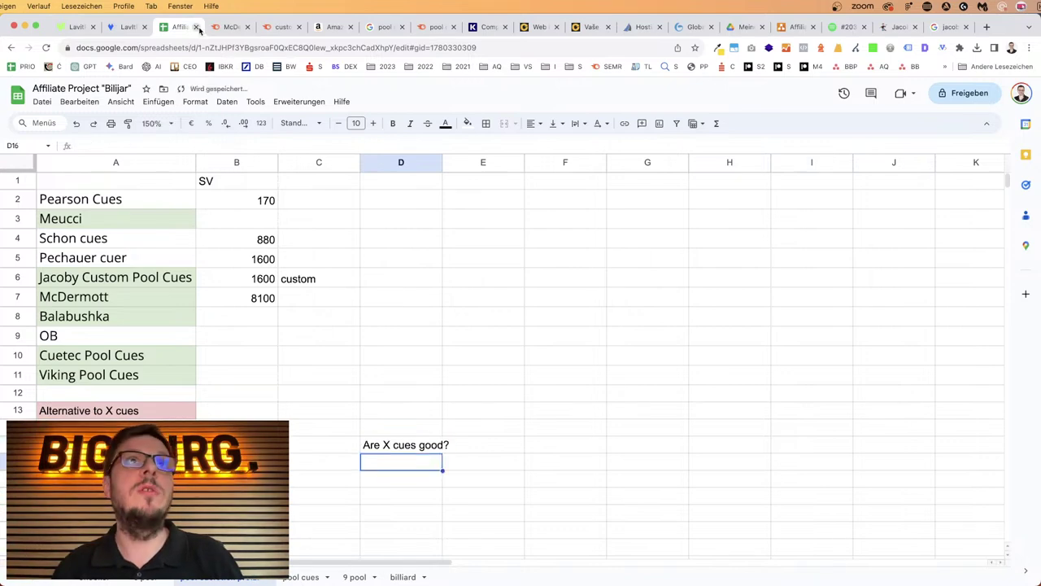
click(231, 27)
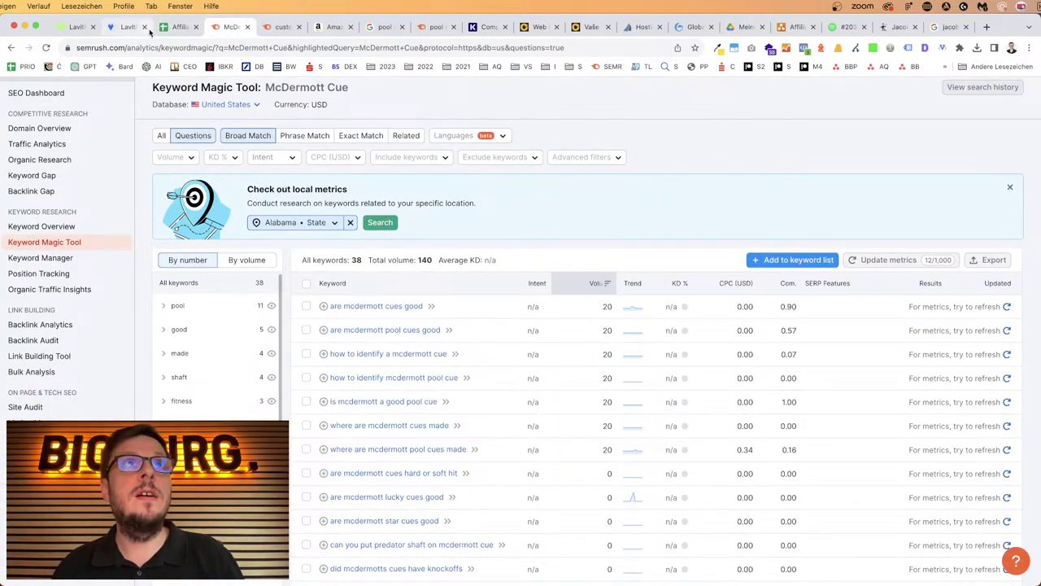
click(172, 27)
text(How )
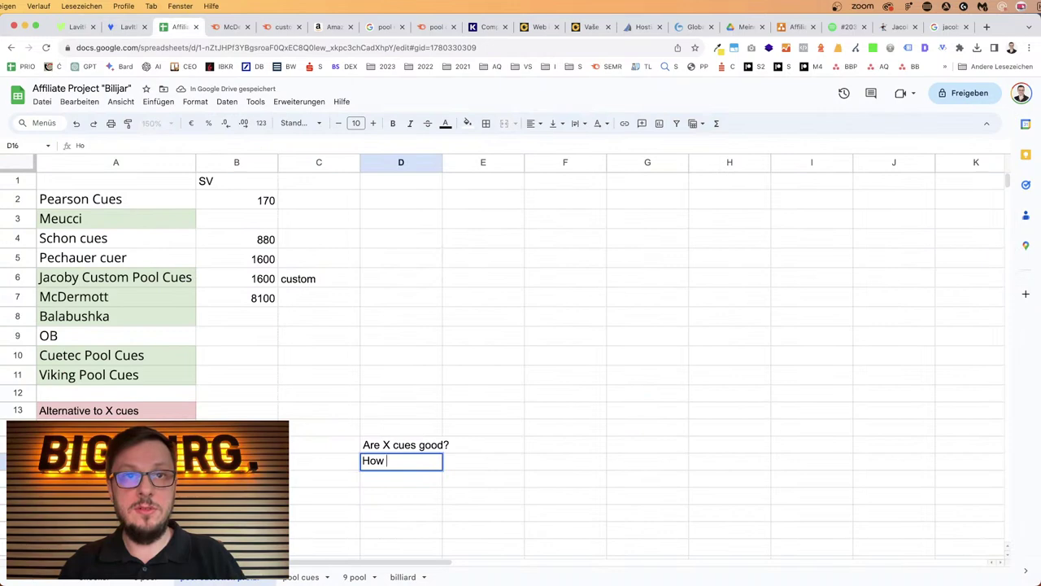
text(to identify )
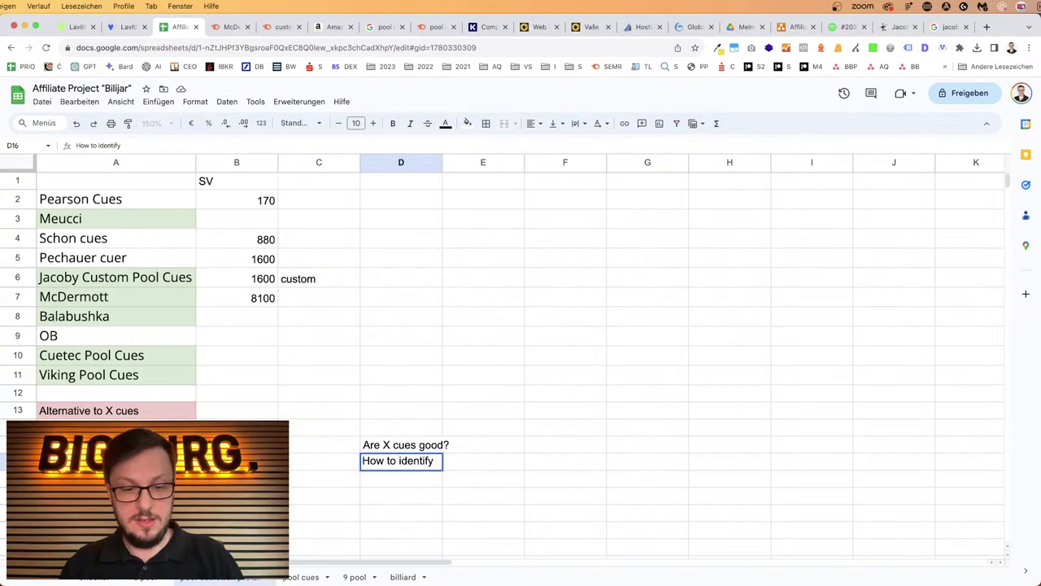
text(X cues?)
key(Return)
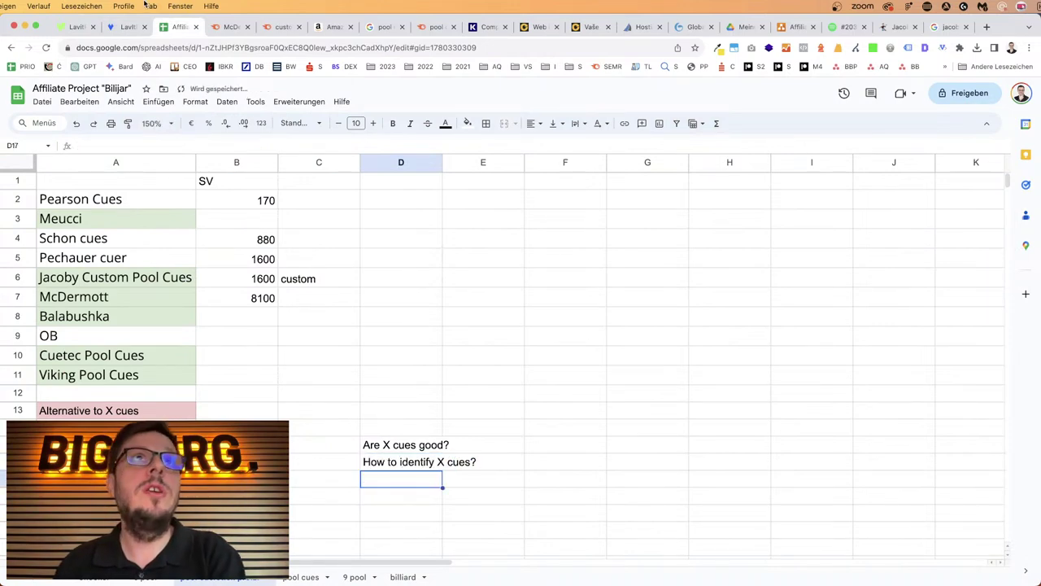
- Change D16 to read 'How to identify a X cue?'
click(215, 27)
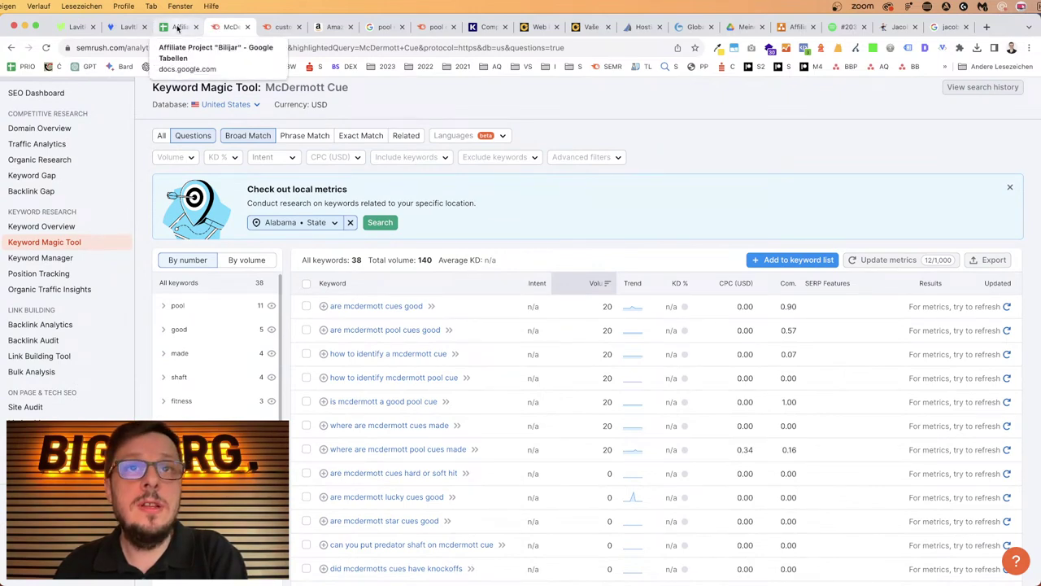
click(179, 27)
click(439, 462)
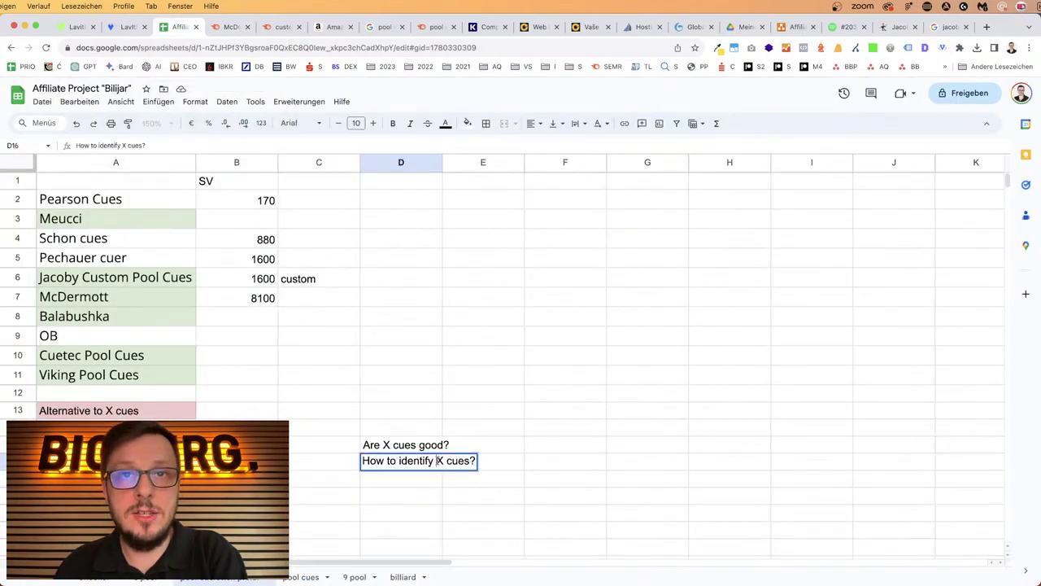
text(a)
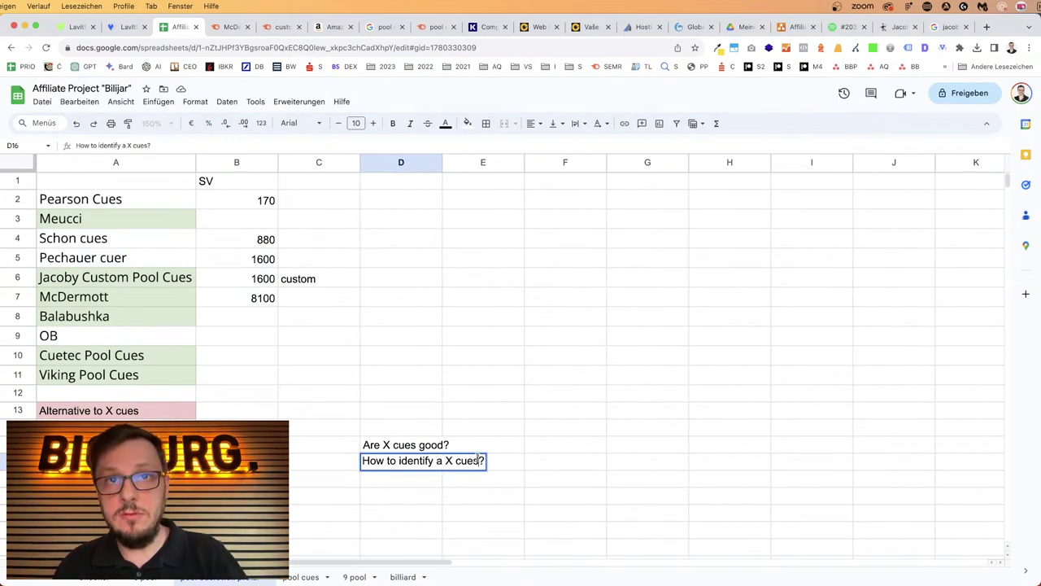
key(BackSpace)
key(Return)
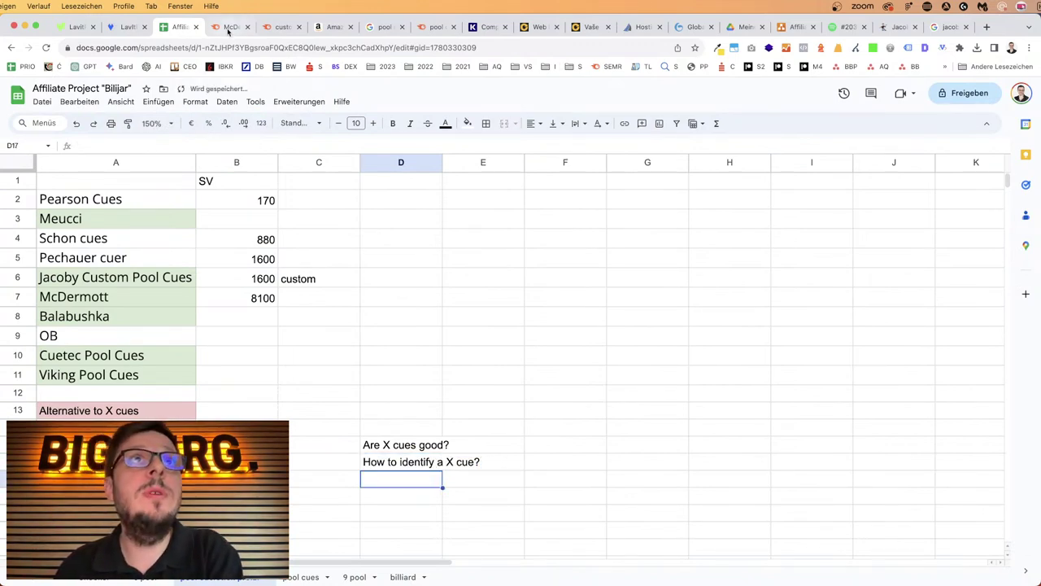
- Add 'Where are X cues made?' in D17
click(229, 28)
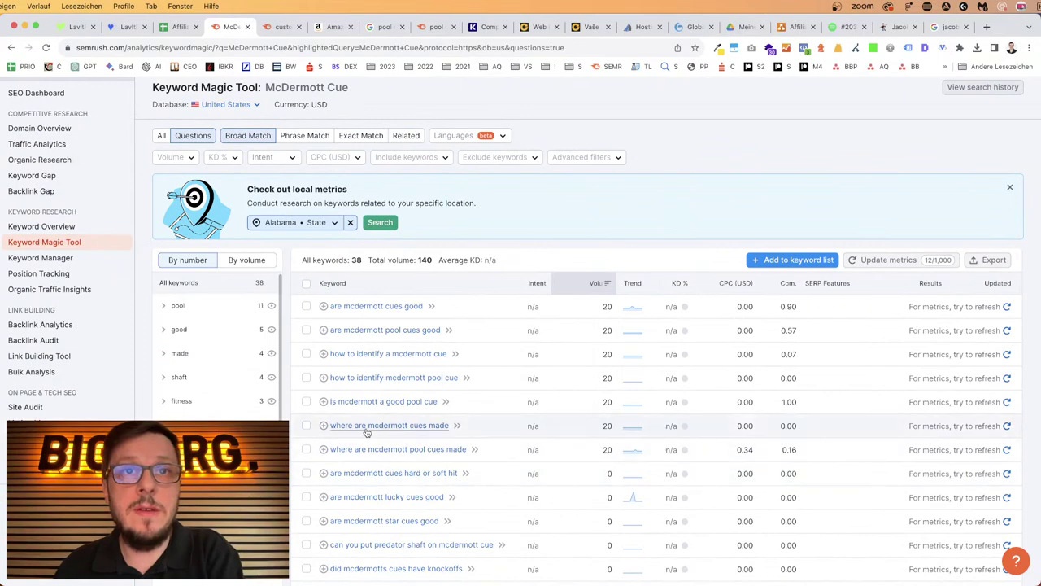
click(181, 28)
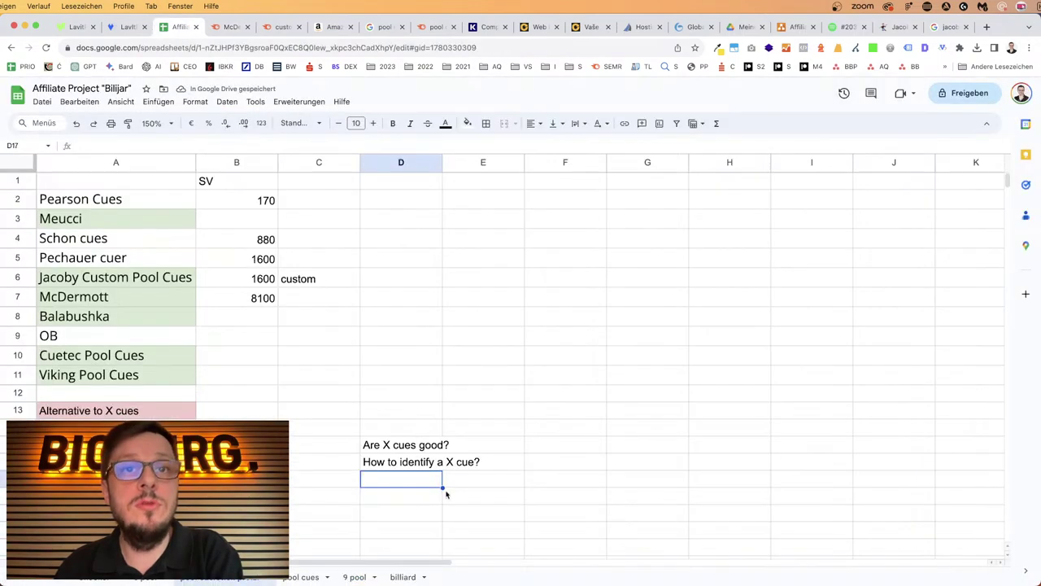
text(Where are )
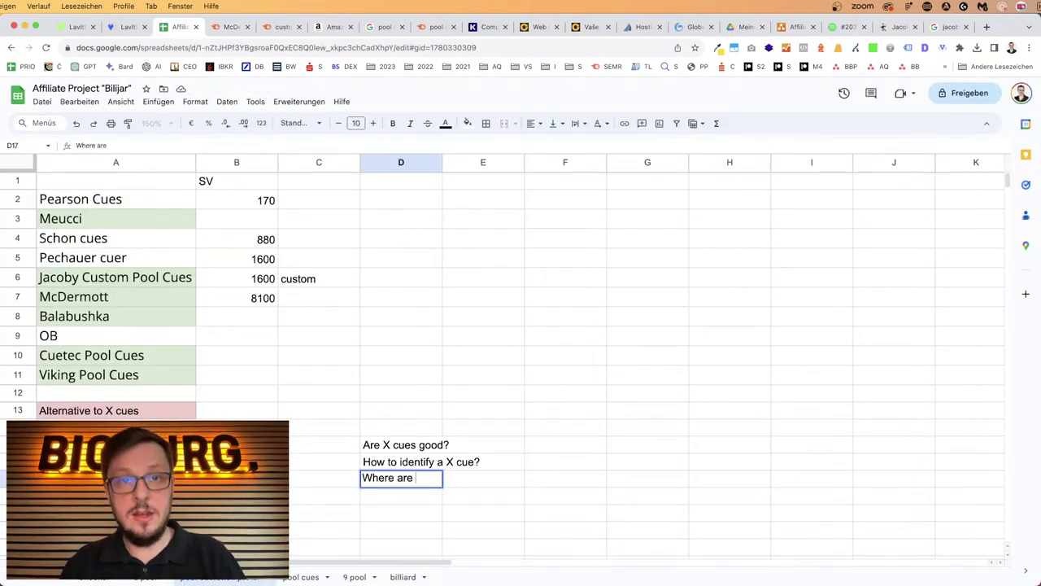
text(X cues made?)
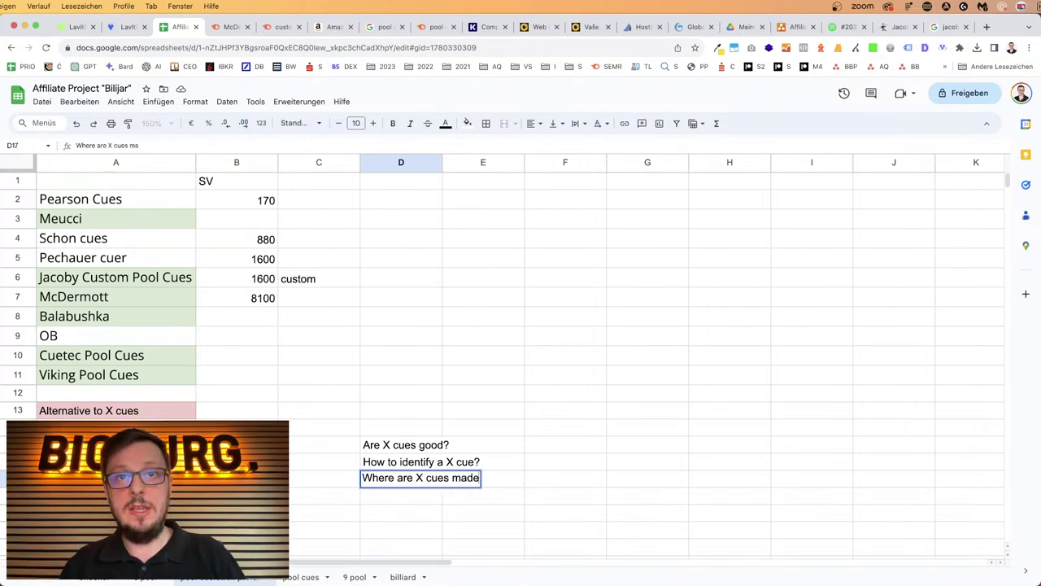
key(Return)
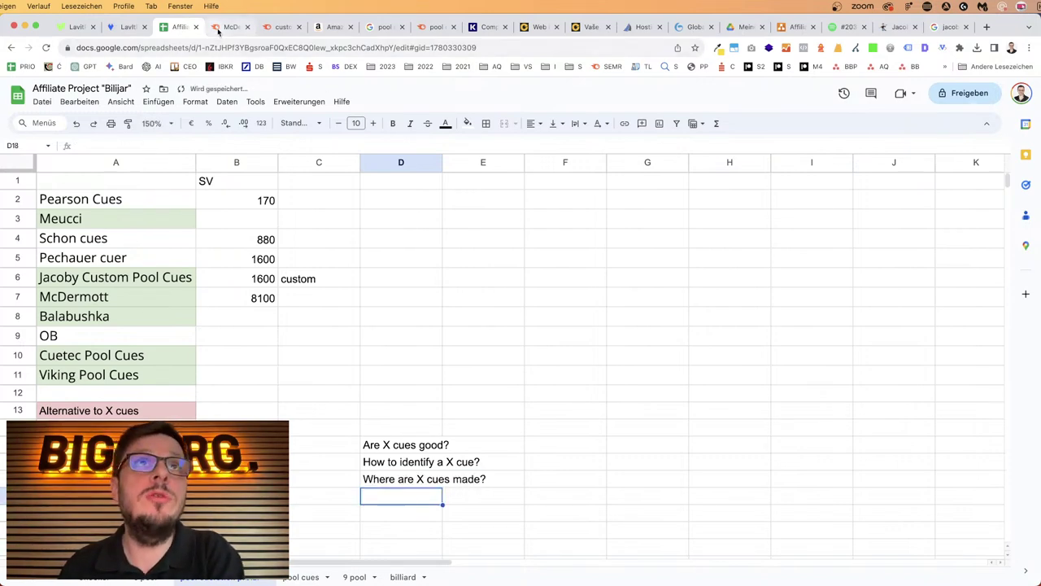
click(218, 30)
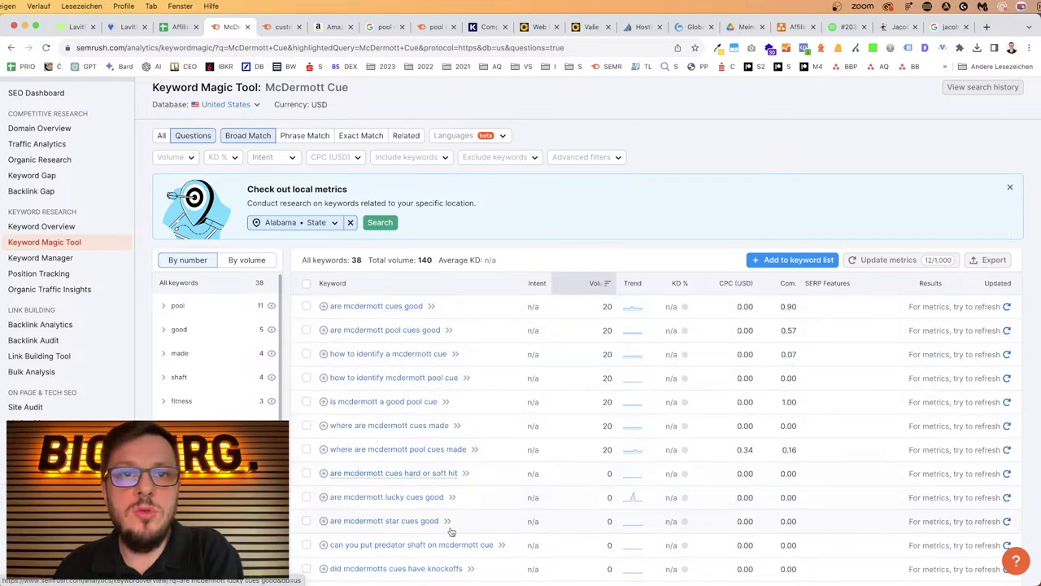
- Review more of the McDermott question list, then bring up the 'pool cue parts' image results
scroll(465, 532, down, 2)
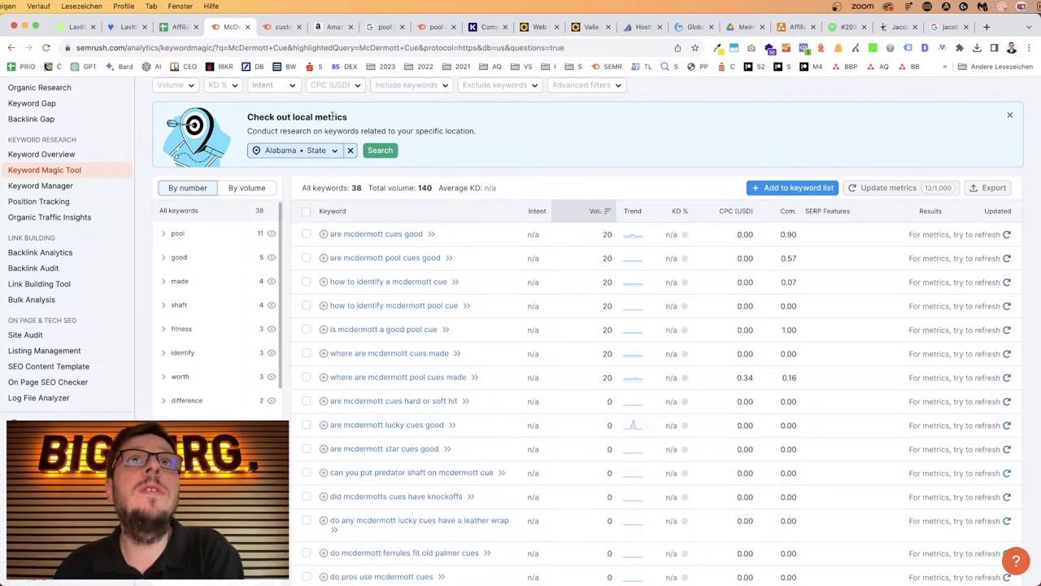
click(382, 30)
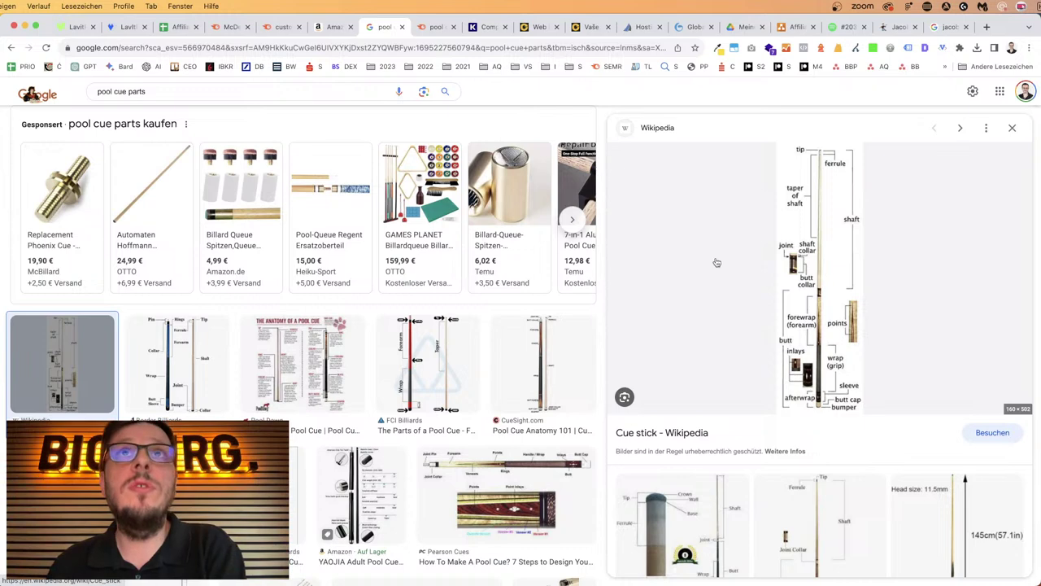
- Load the 'pool cue parts' image search again in a new tab
click(238, 47)
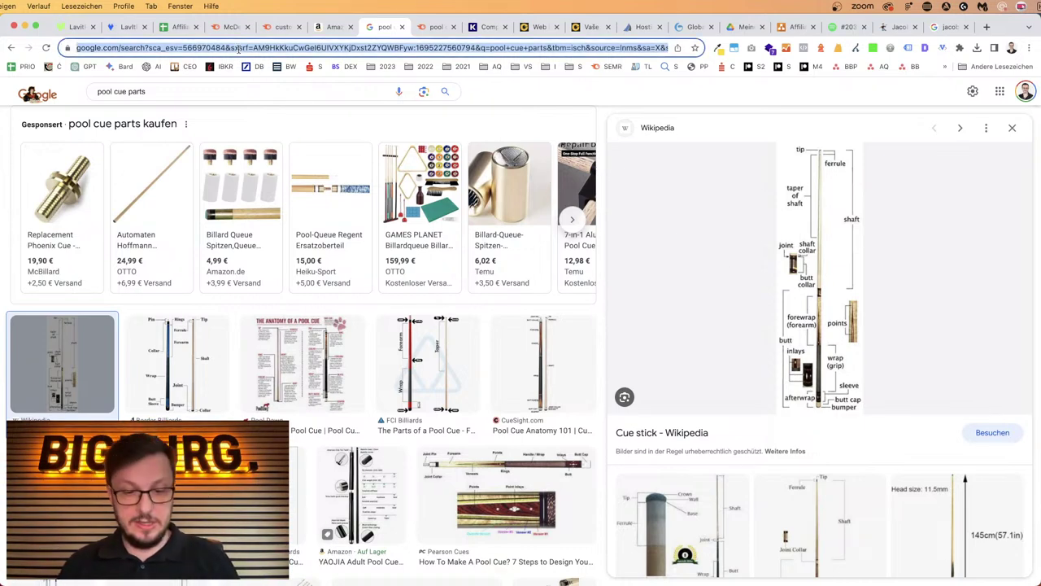
key(super+c)
key(super+t)
key(super+v)
key(Return)
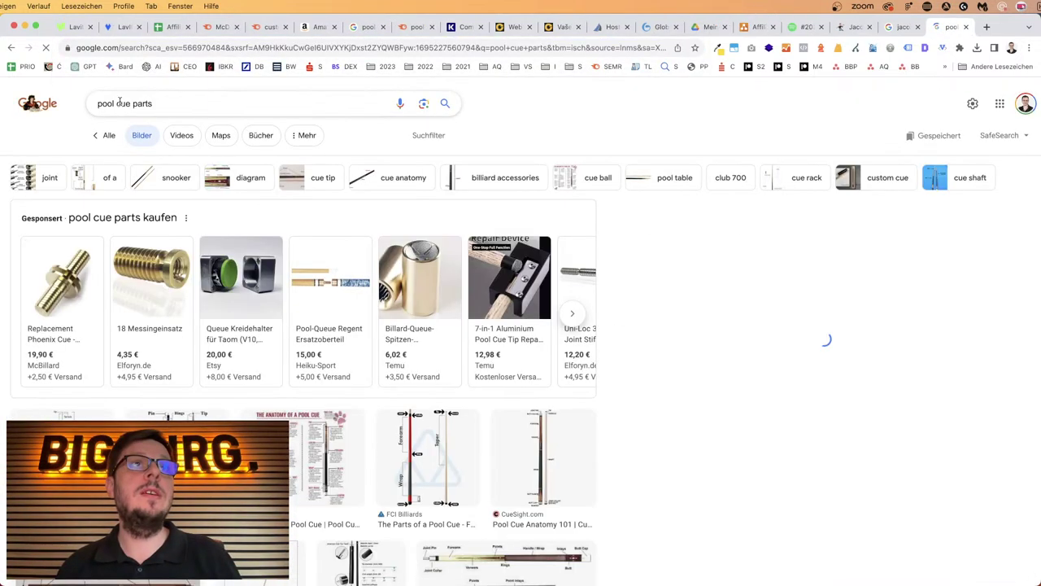
- Change the image search to 'pool stick parts', then return to the pool cue keyword sheet
click(125, 103)
double_click(120, 92)
text(stick)
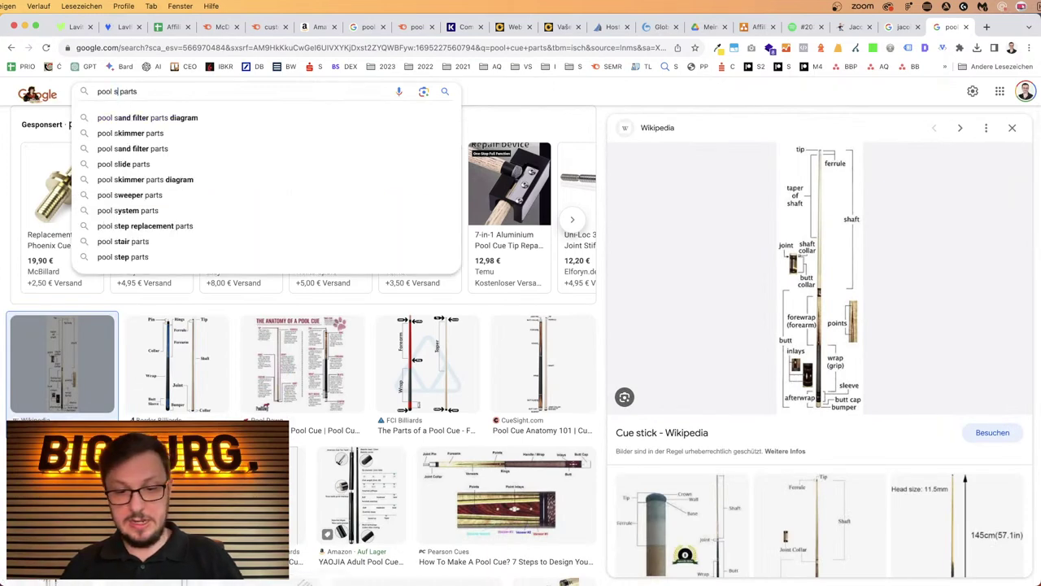
key(Return)
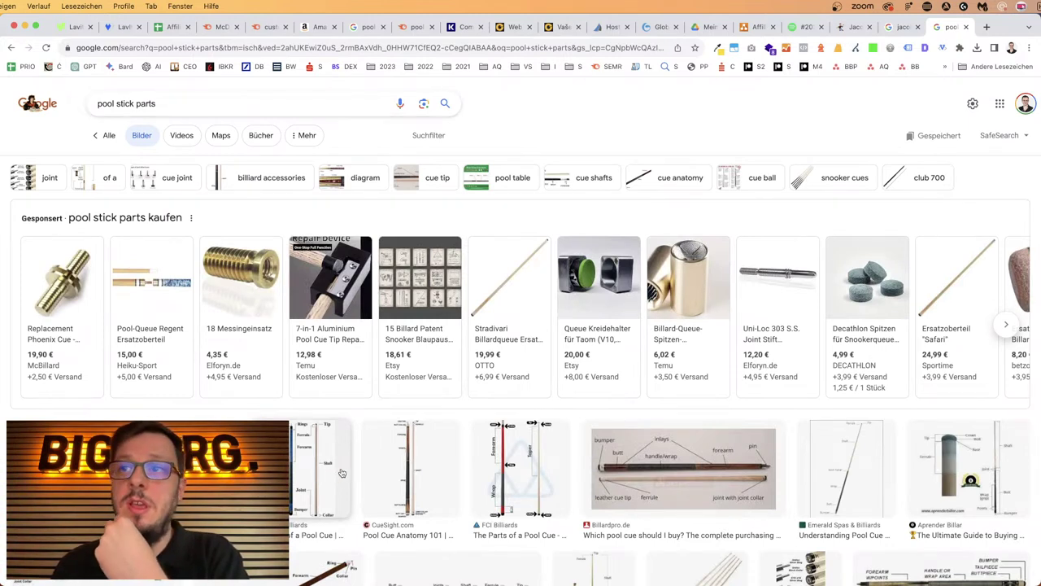
click(171, 28)
click(144, 576)
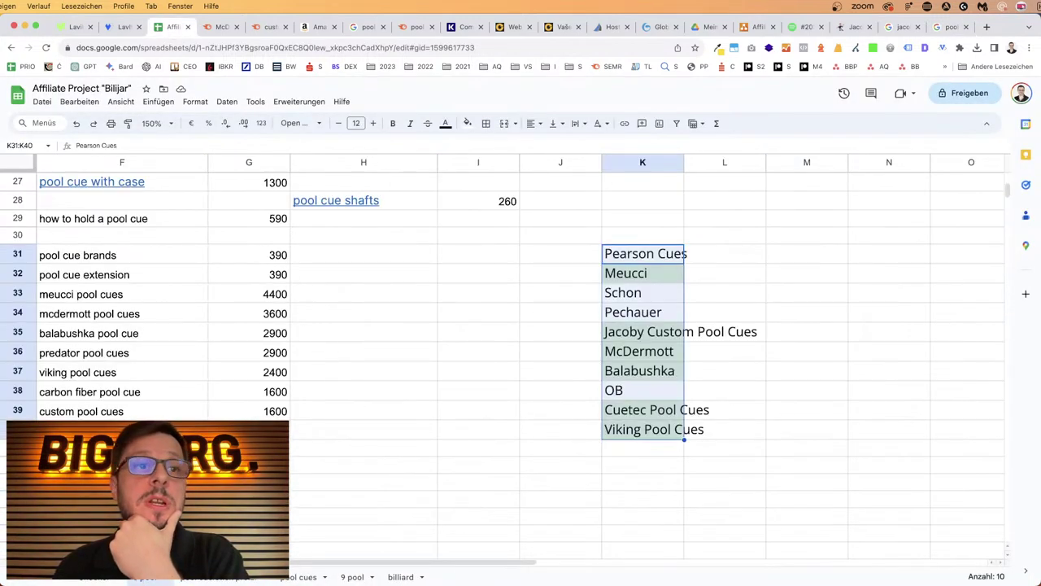
- Find the 'stick' keywords in the pool cue sheet, then open ChatGPT in a new tab
click(94, 577)
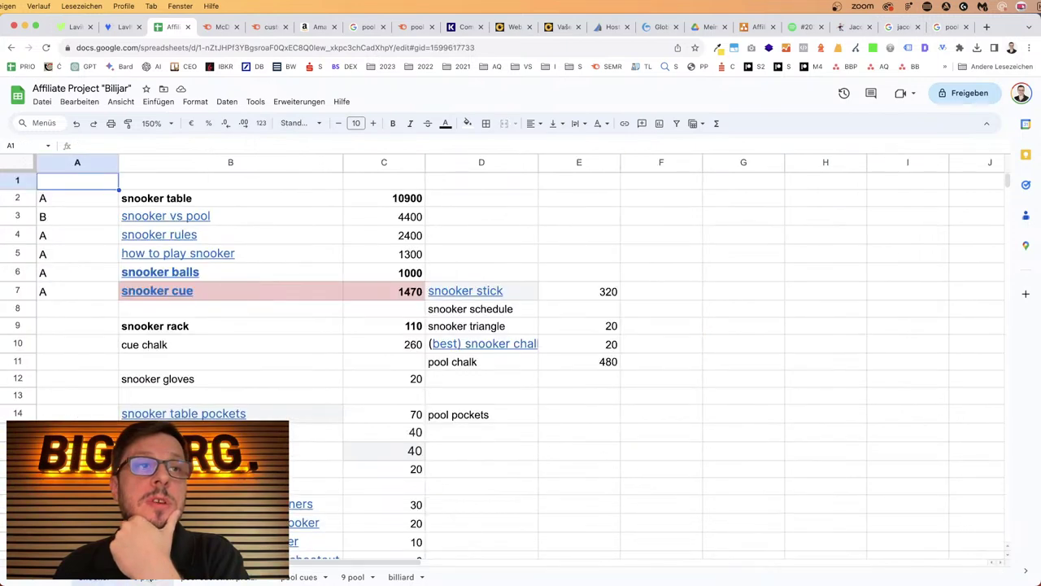
click(145, 577)
scroll(236, 309, left, 5)
scroll(237, 309, down, 3)
scroll(237, 309, up, 9)
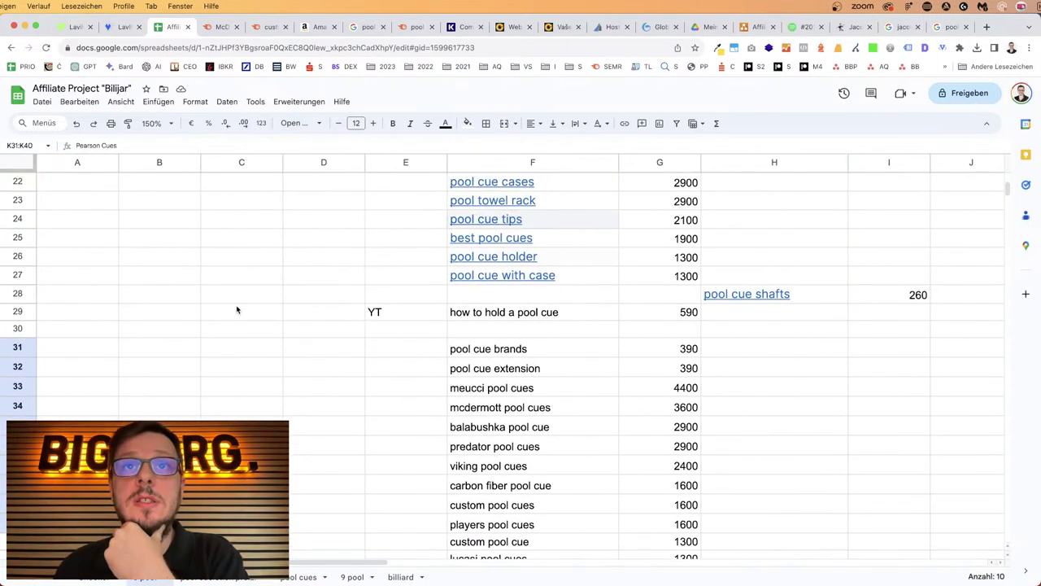
scroll(353, 399, up, 1)
scroll(524, 470, up, 2)
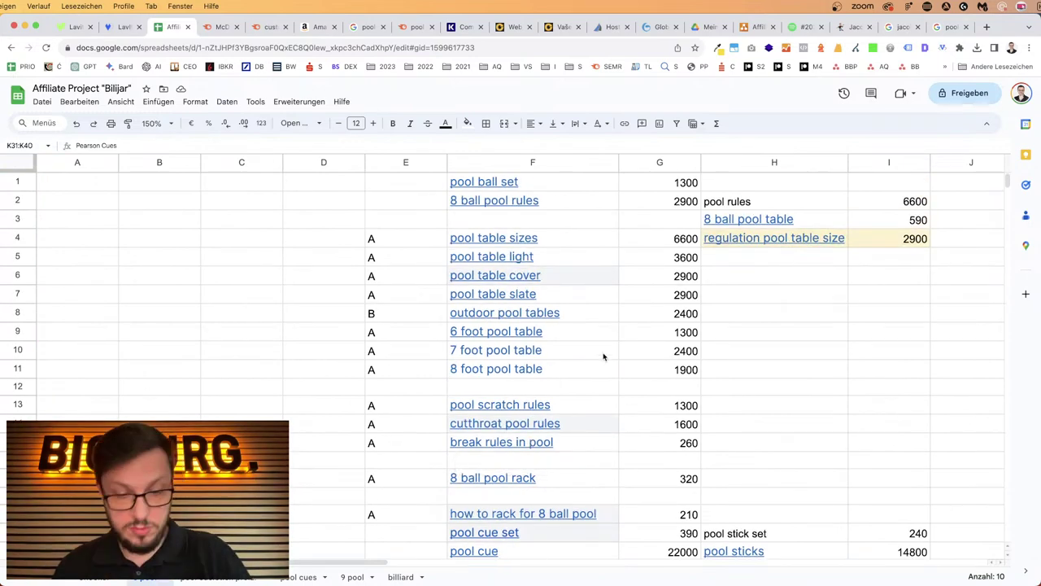
key(super+f)
text(stick)
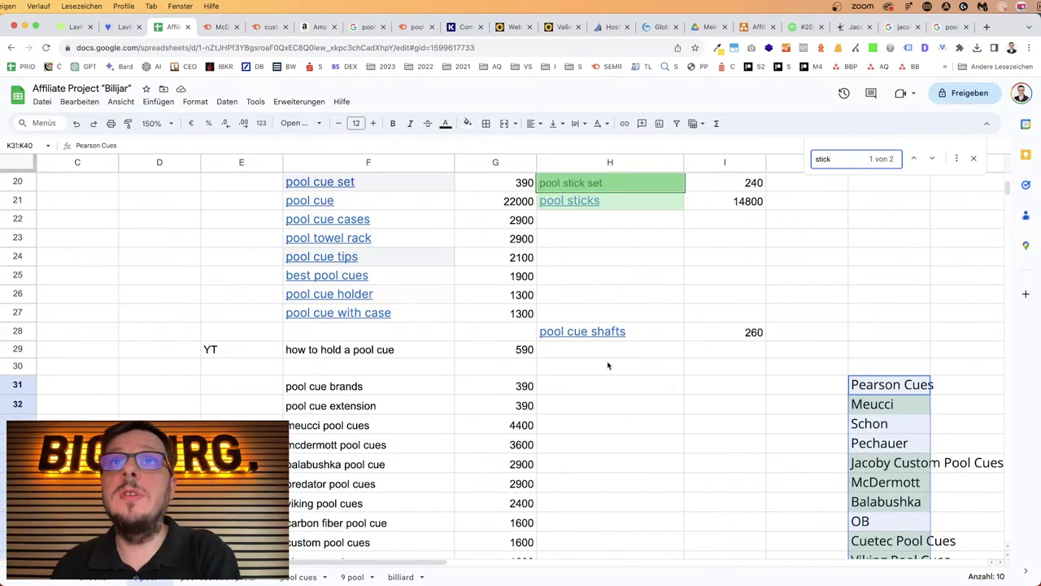
scroll(650, 236, up, 1)
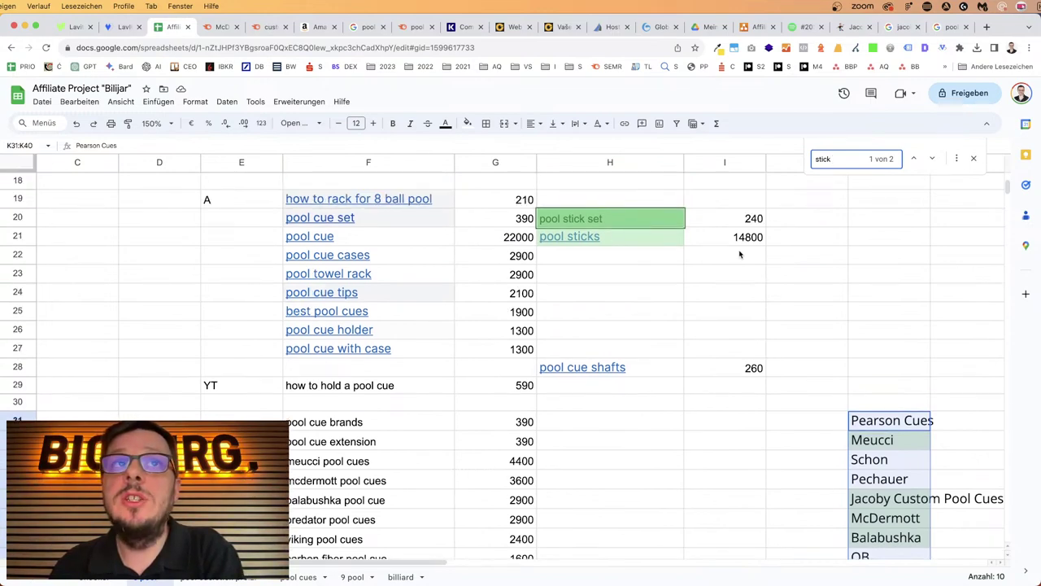
click(987, 26)
click(90, 68)
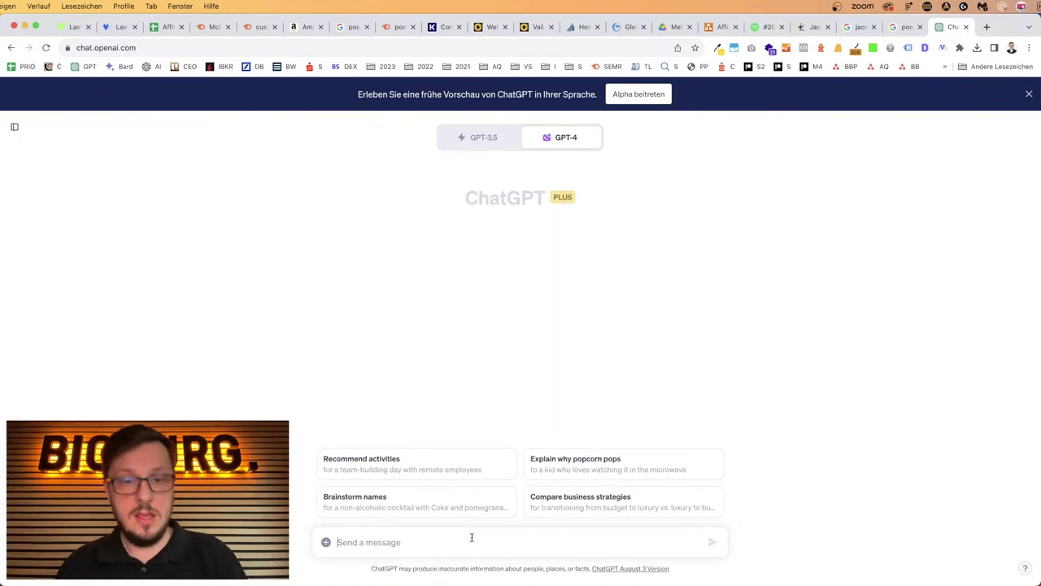
- Ask ChatGPT 'are pool cues and pool sticks synonms?' and highlight the answer that cue is more formal
click(472, 537)
text(are po)
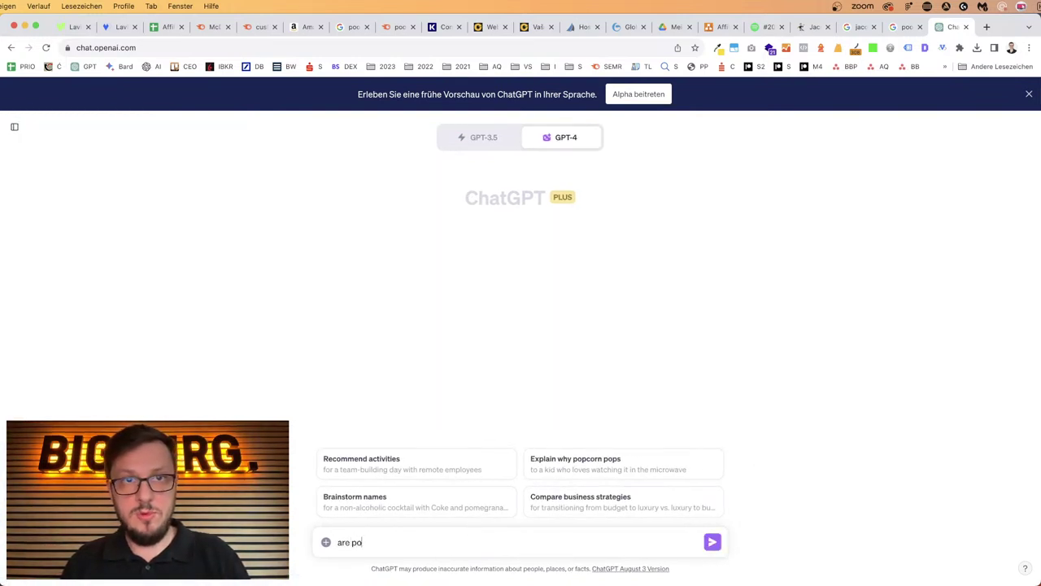
text(ol cues and pool st)
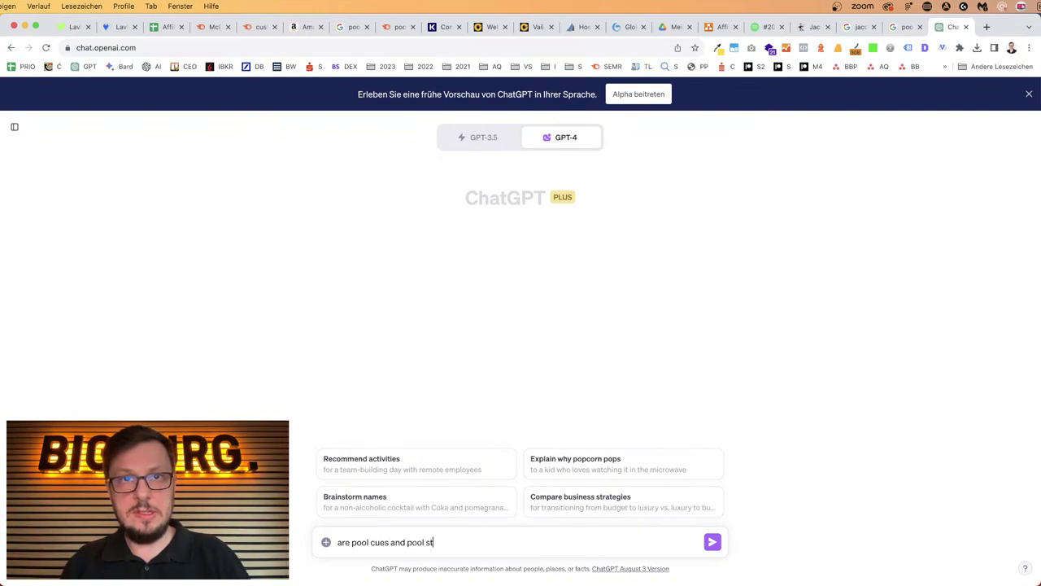
text(icks synonms)
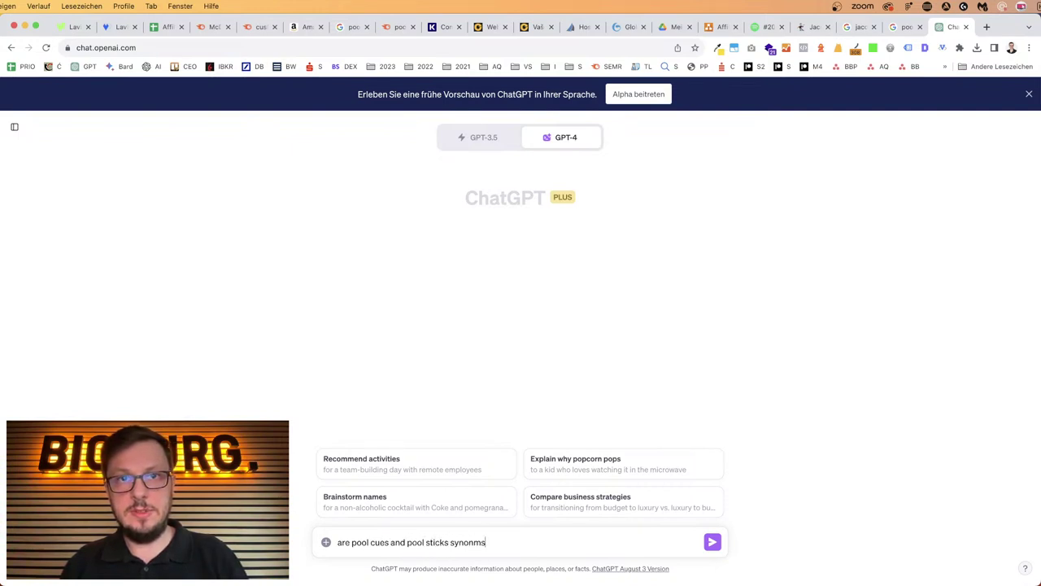
text(?)
key(Return)
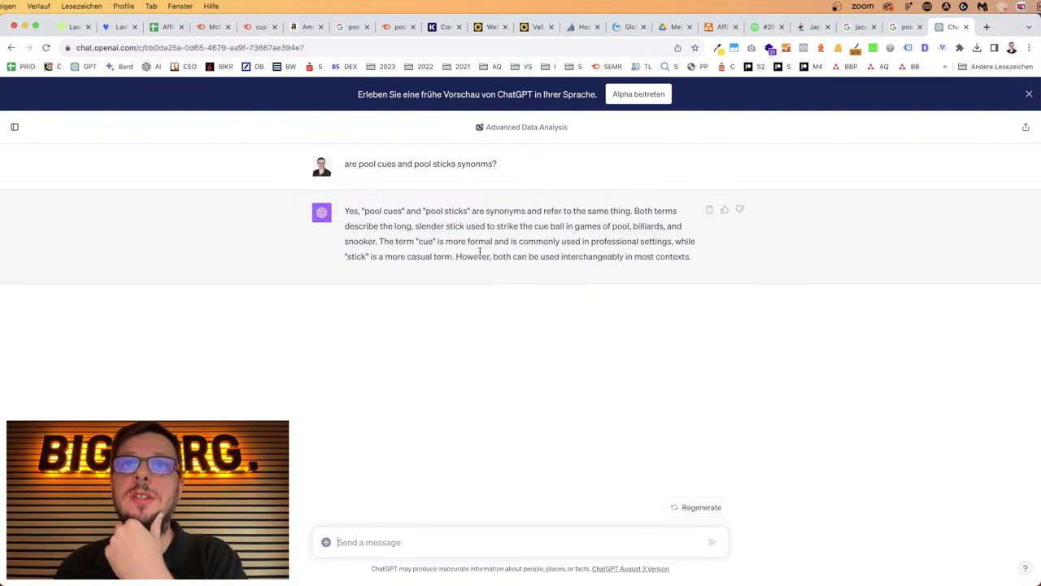
drag(417, 240, 669, 239)
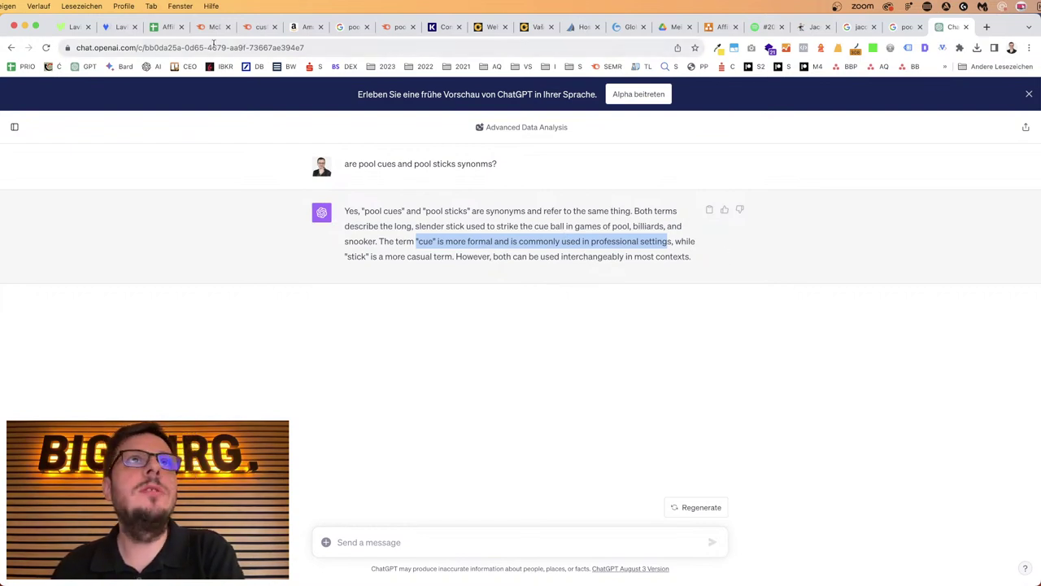
click(161, 27)
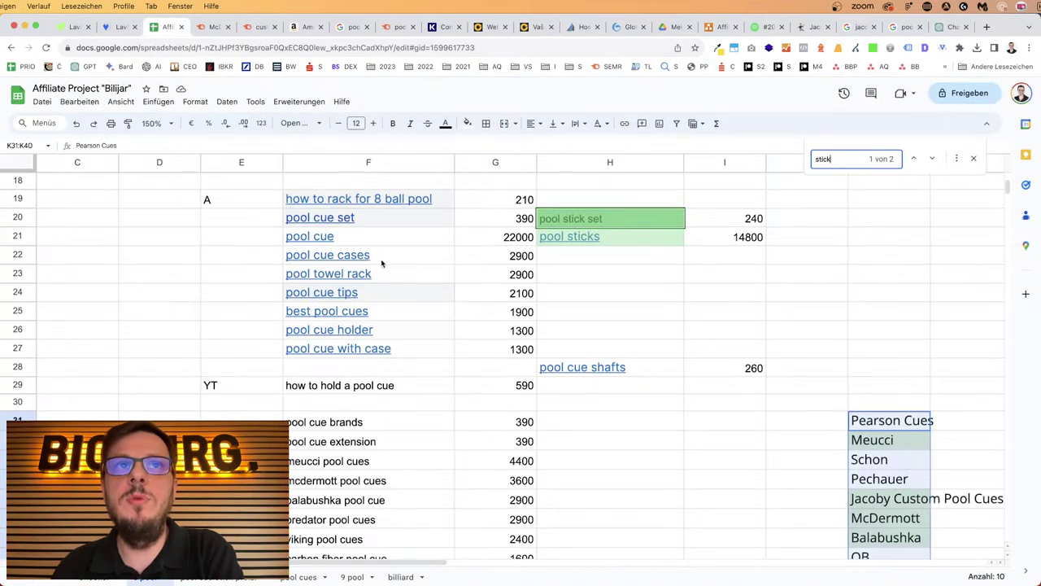
- Glance at the 'pool cues' keyword sheet, then return to the brand list sheet with Alt+Up
mouse_move(657, 235)
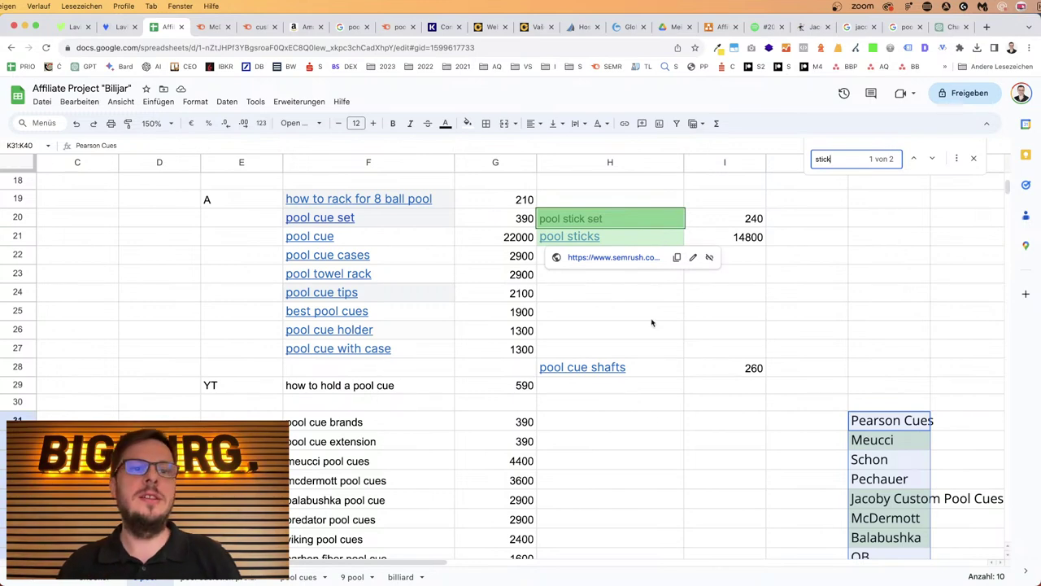
click(299, 577)
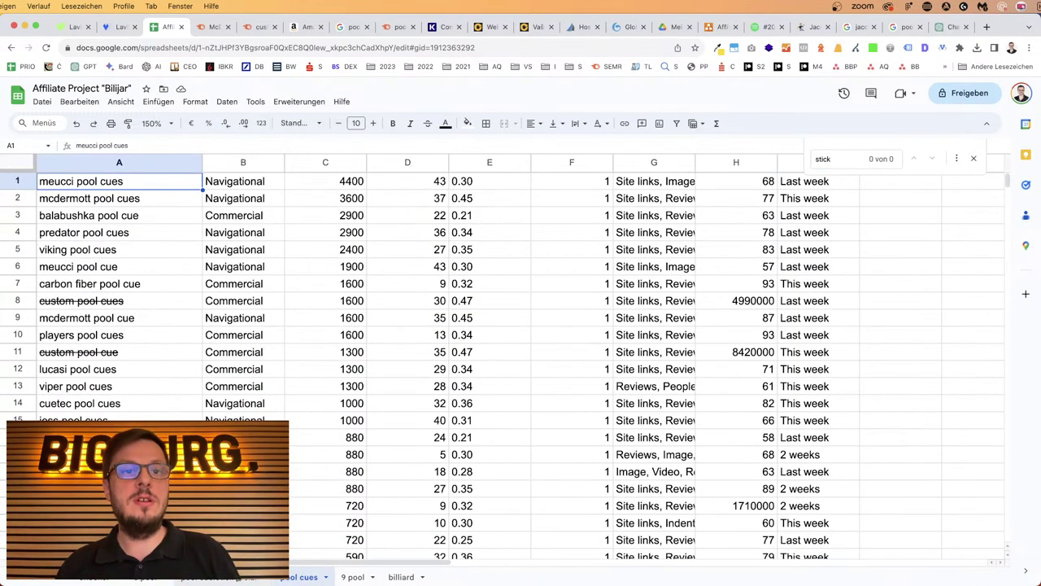
key(alt+Up)
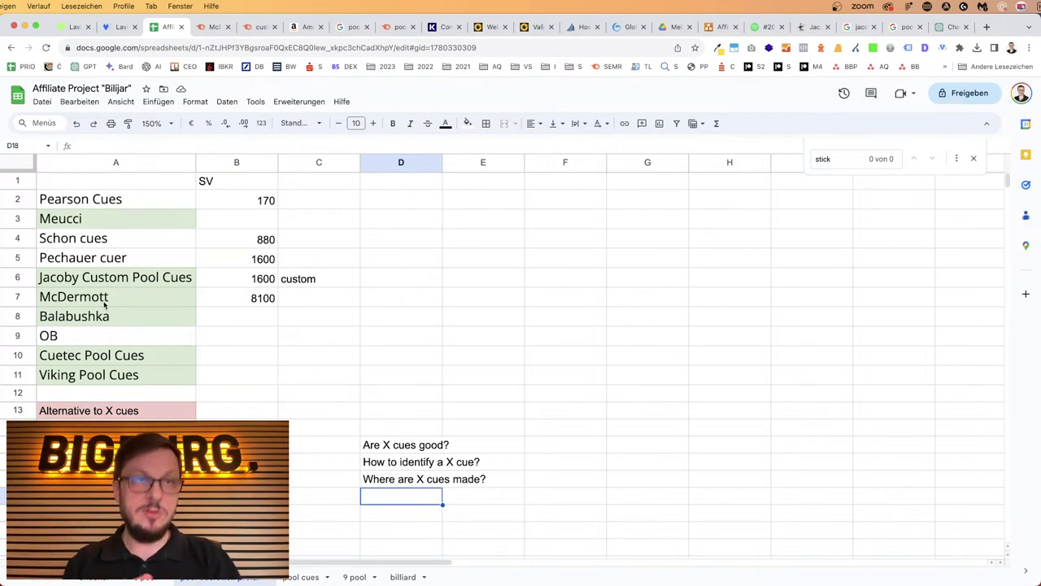
- Look up Balabushka in Semrush and enter 2900 as its search volume
scroll(110, 313, right, 2)
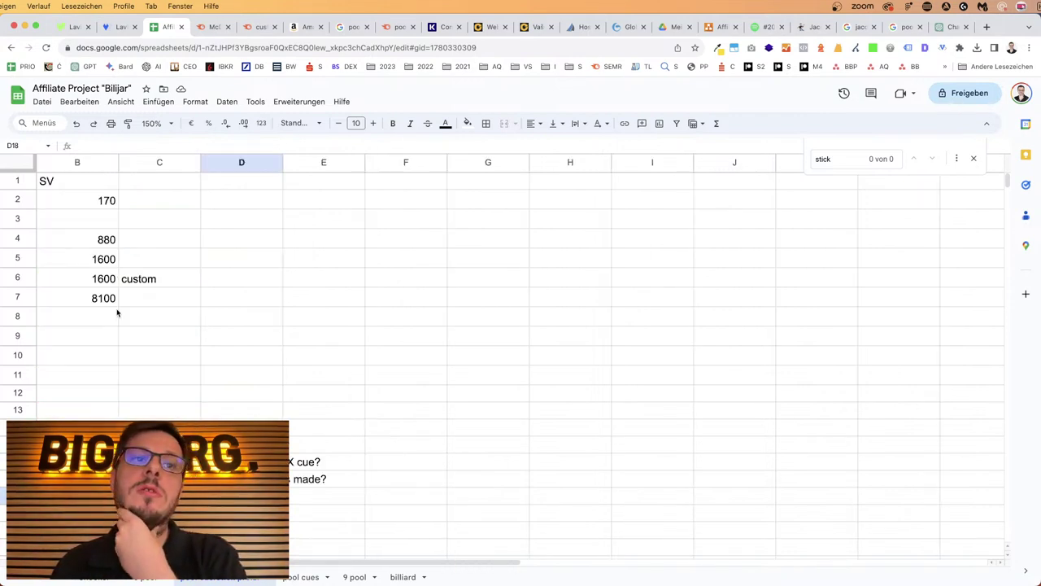
scroll(116, 313, left, 2)
click(119, 316)
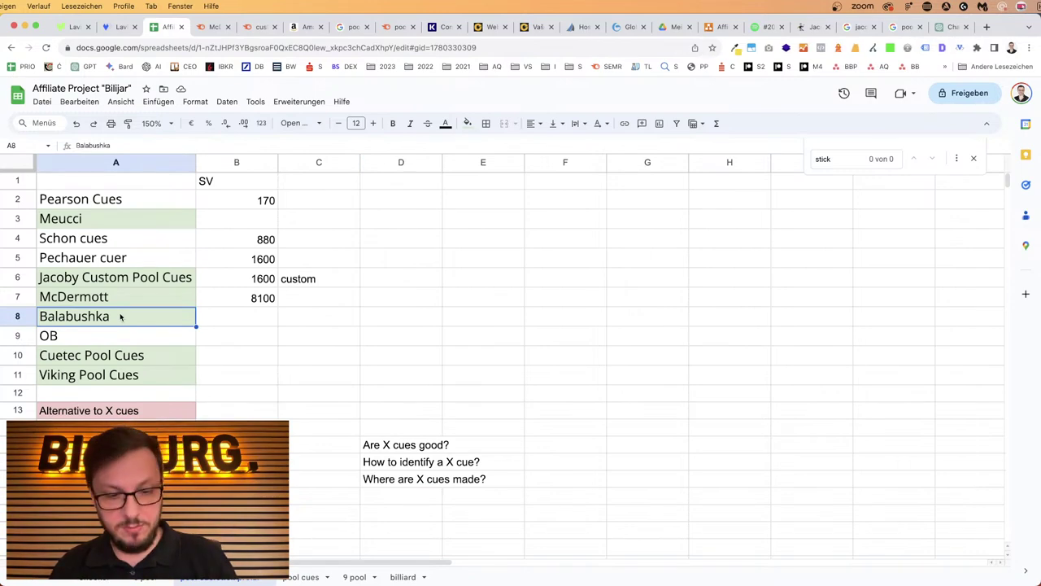
scroll(339, 286, up, 3)
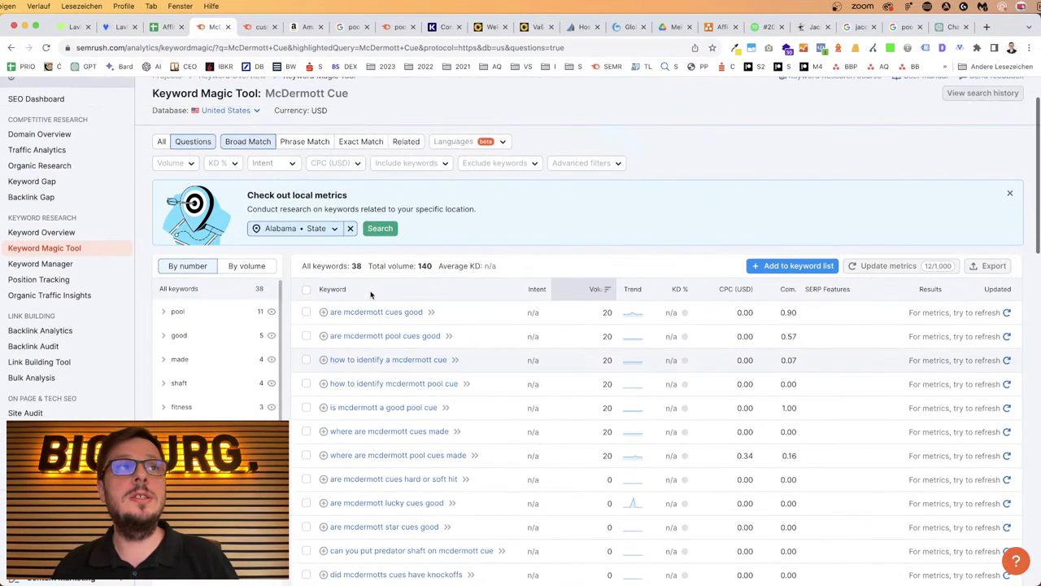
click(13, 47)
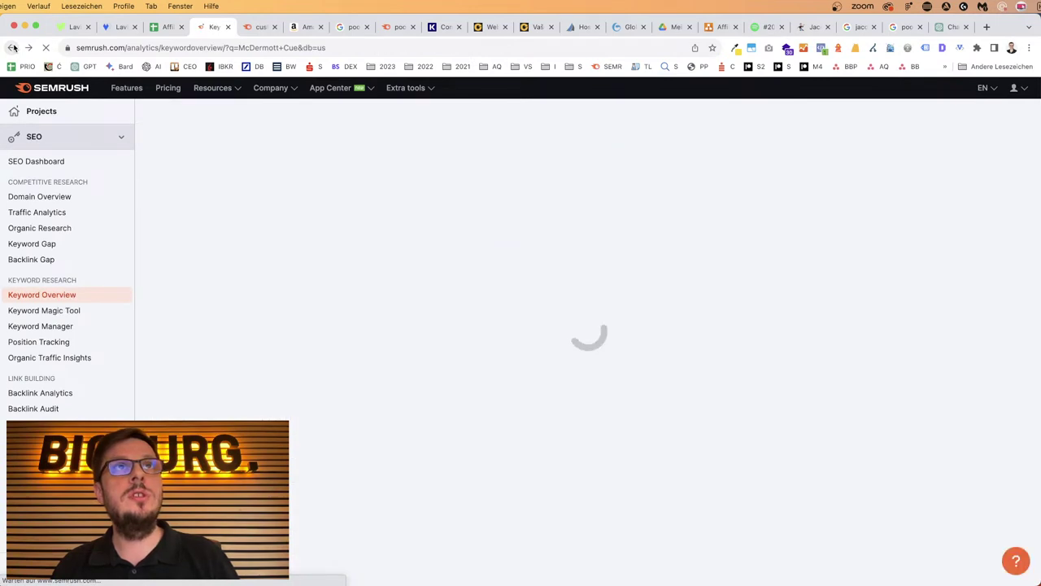
click(14, 47)
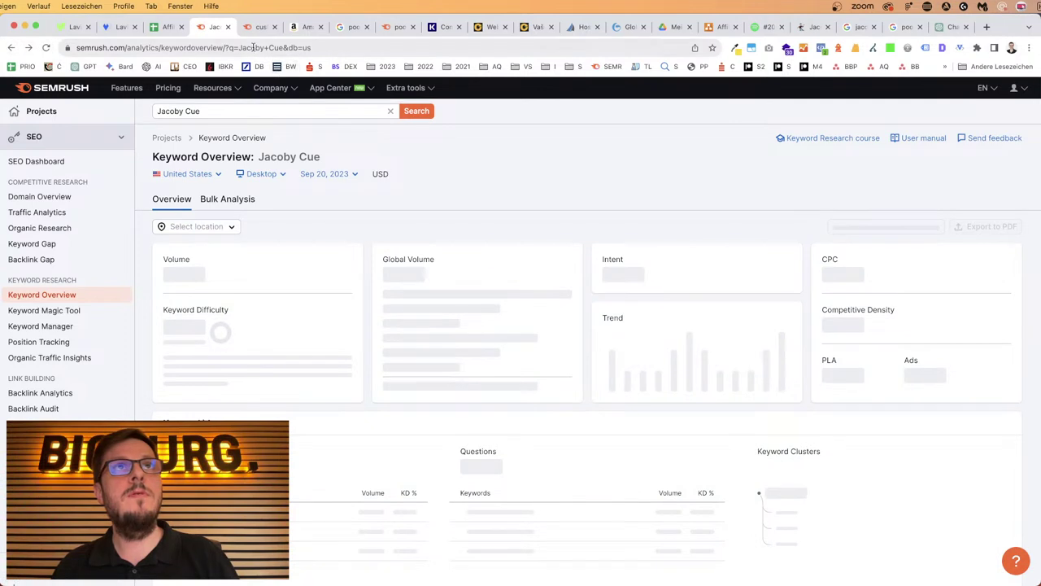
triple_click(251, 113)
text(Balabushka)
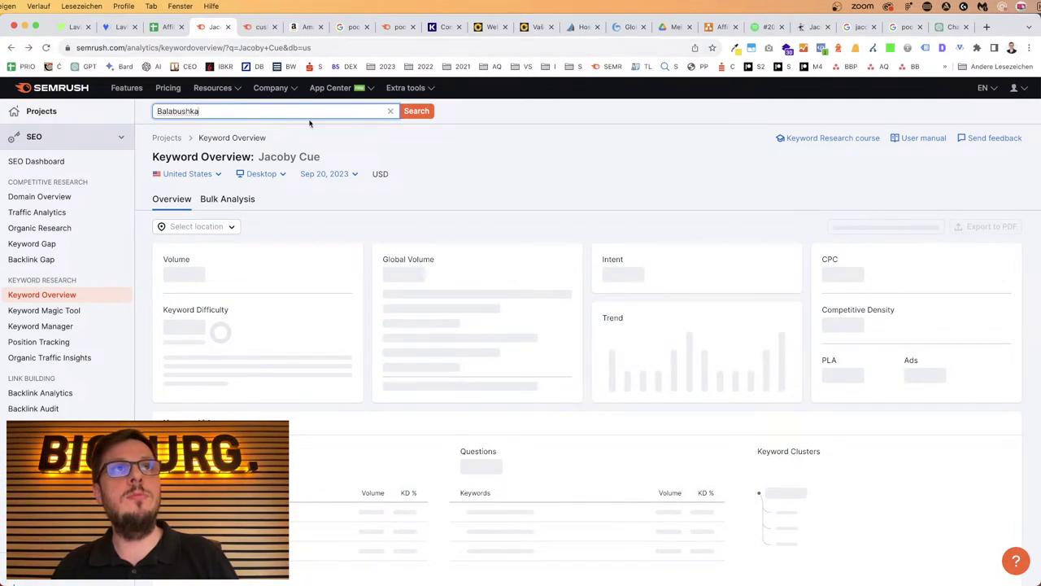
key(Return)
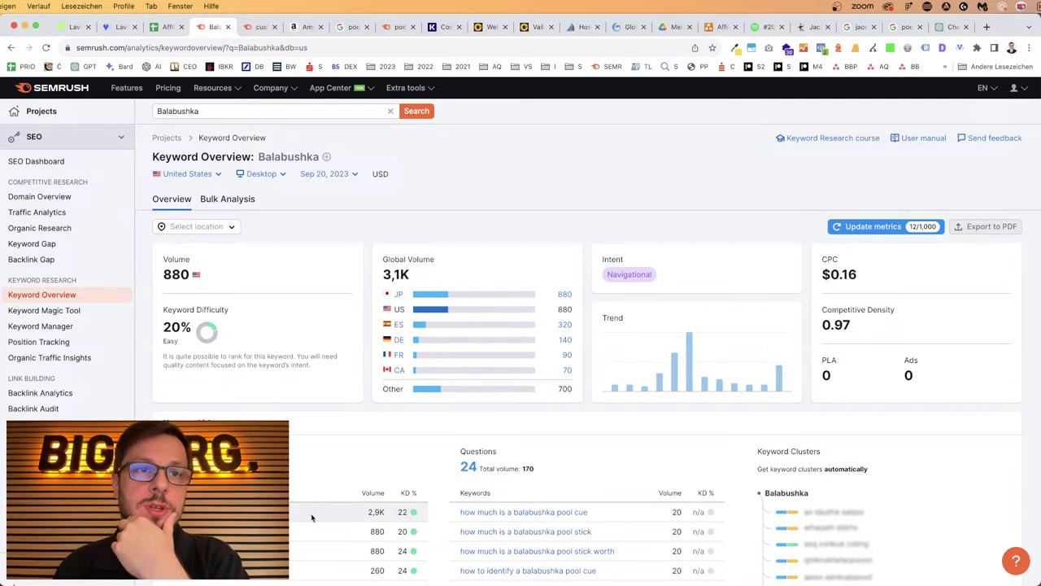
click(171, 31)
click(263, 321)
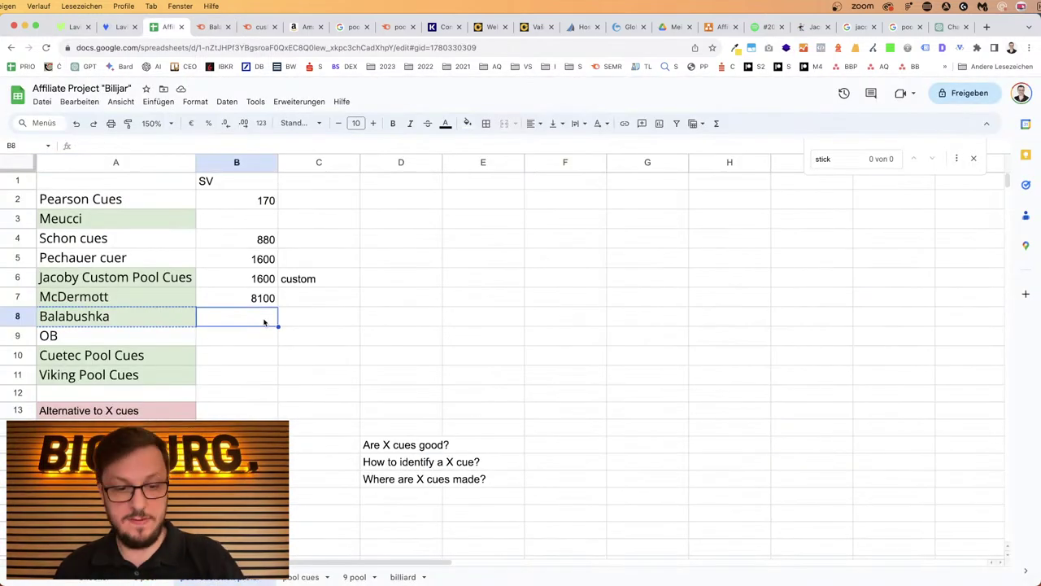
text(2900)
key(Return)
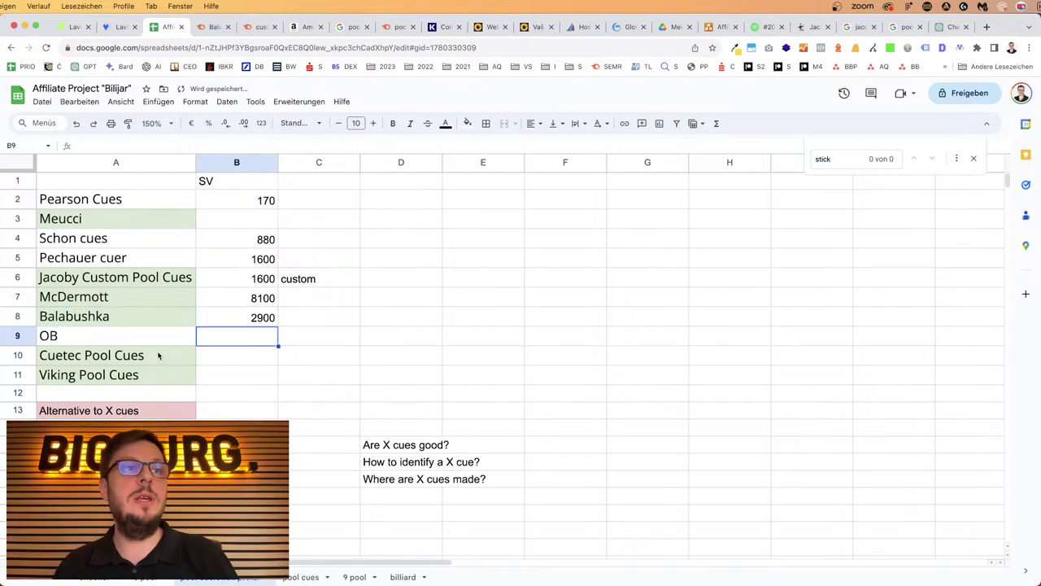
- Look up 'ob cue' in Semrush and enter 880 as OB's search volume in B9
click(213, 27)
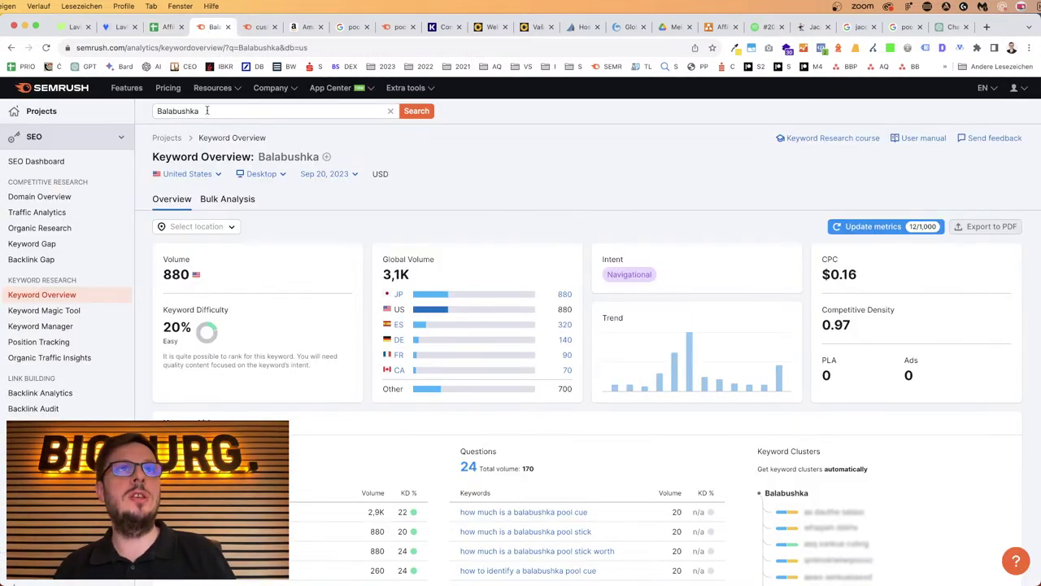
drag(207, 111, 124, 108)
text(ob cue)
key(Return)
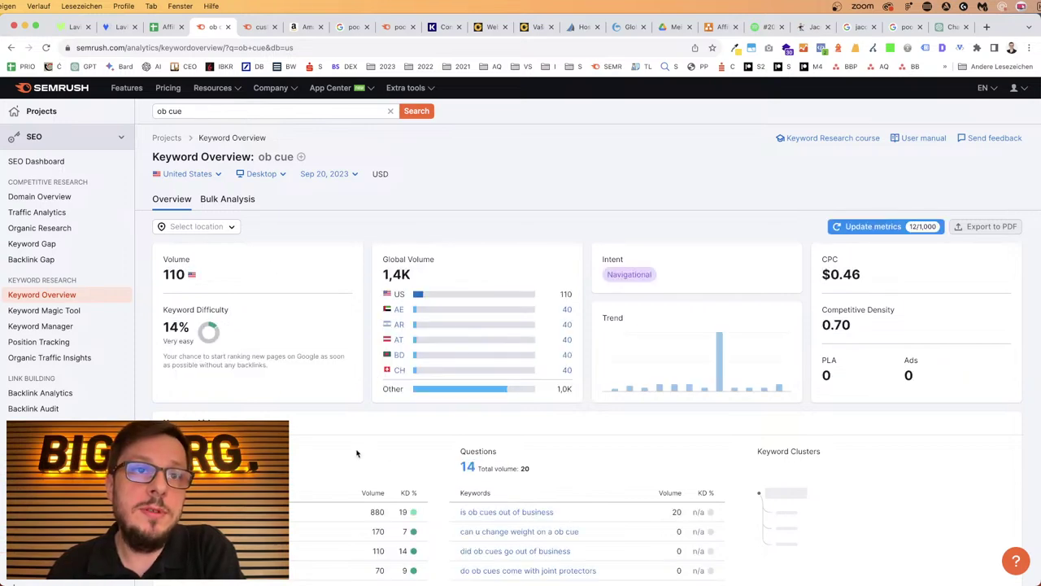
scroll(291, 480, down, 2)
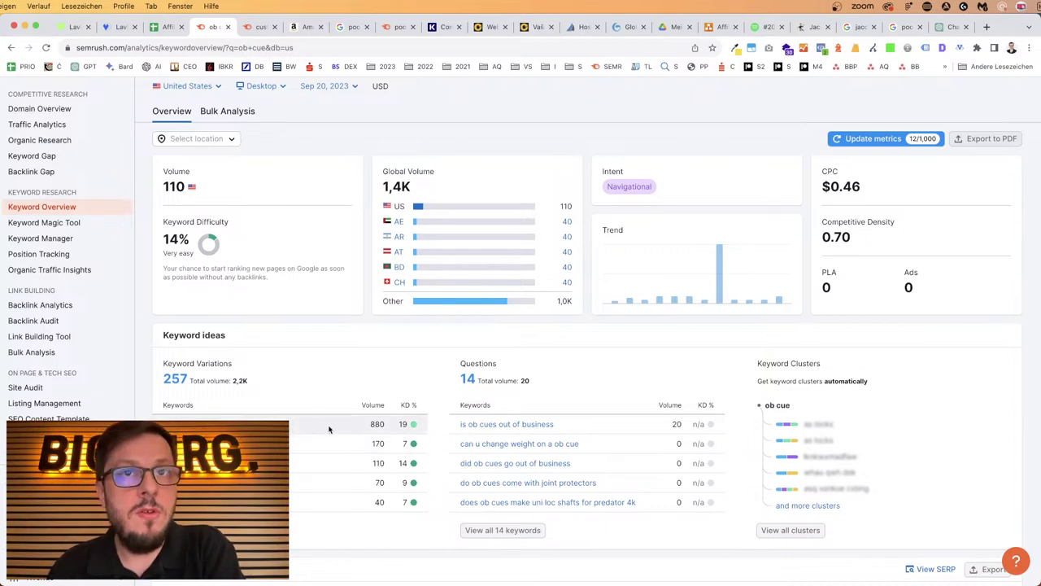
scroll(330, 429, up, 3)
click(167, 27)
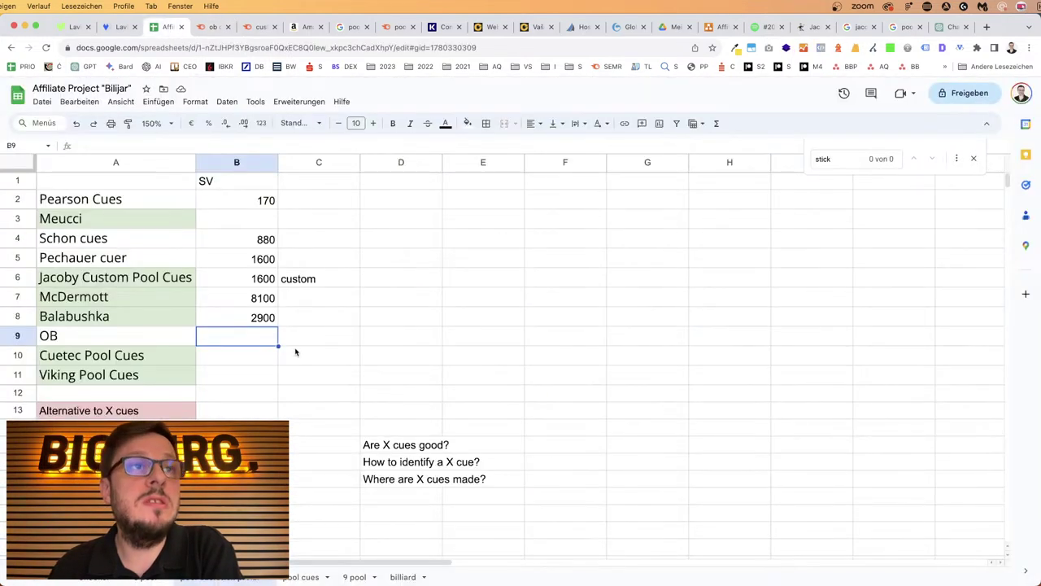
text(880)
key(Return)
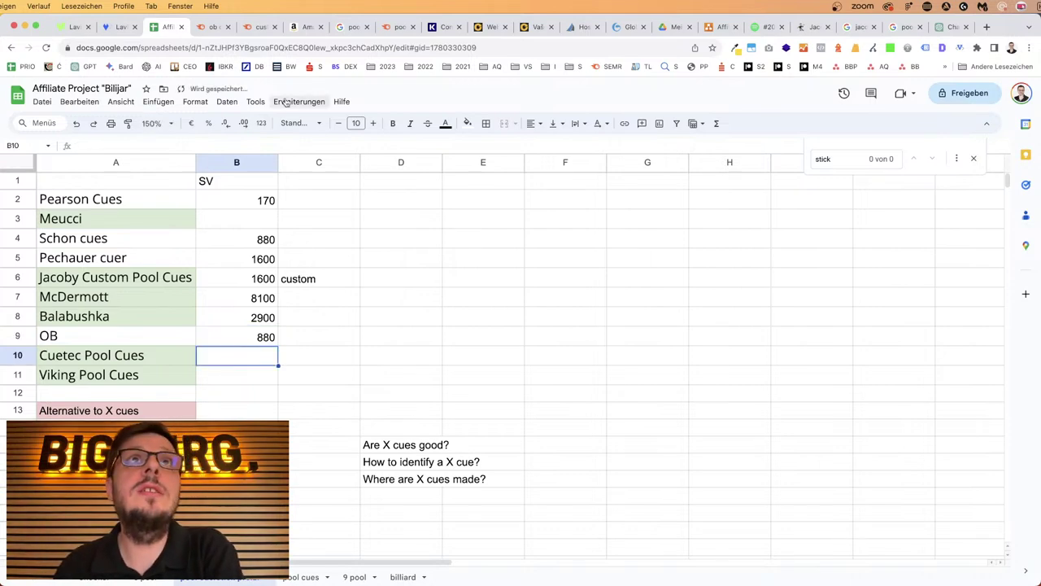
- After checking the Amazon results, note 'nema na Amazonu' for OB in C9
click(300, 29)
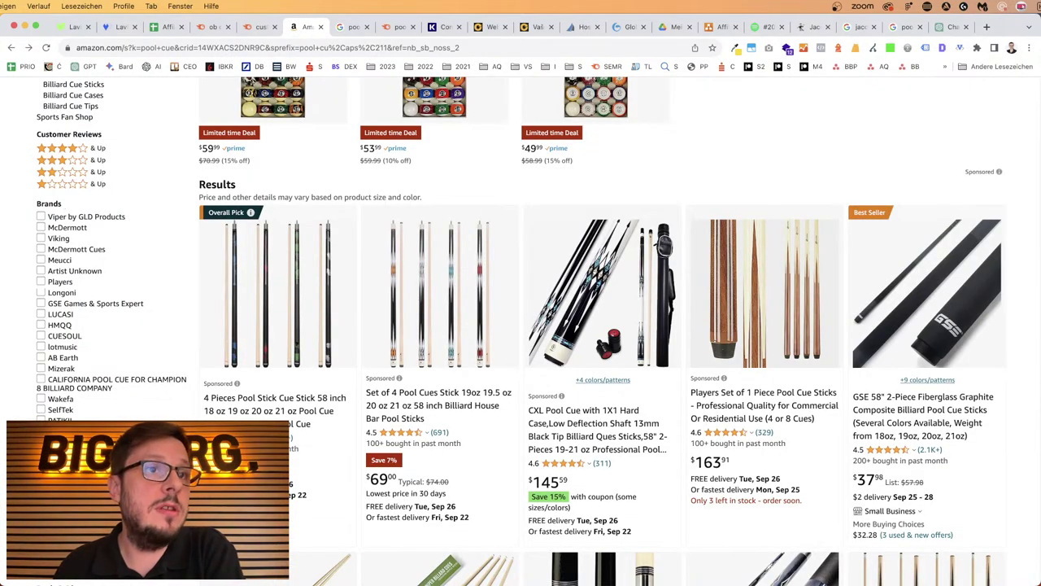
click(167, 27)
click(345, 342)
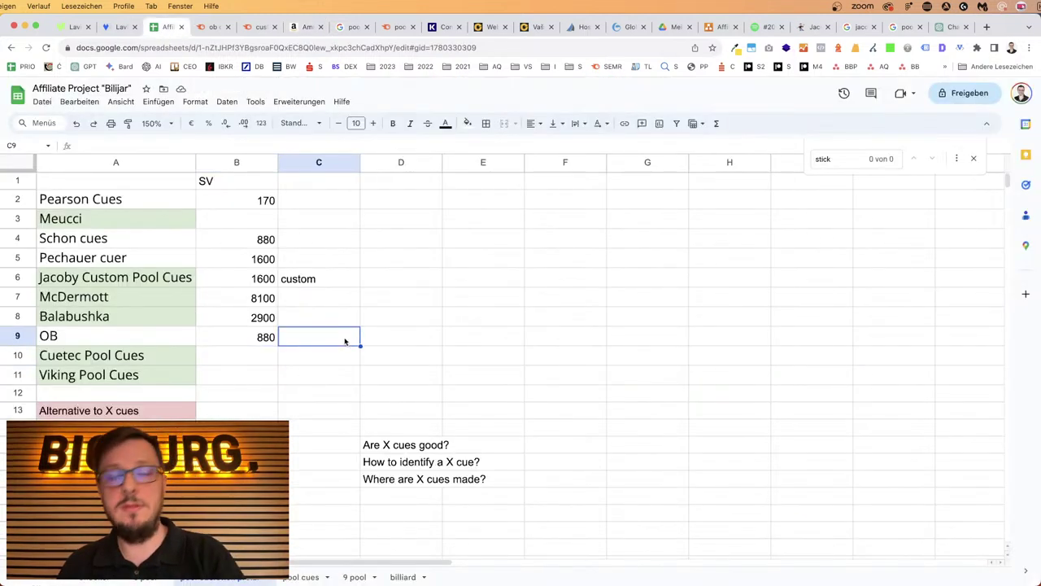
text(nema na)
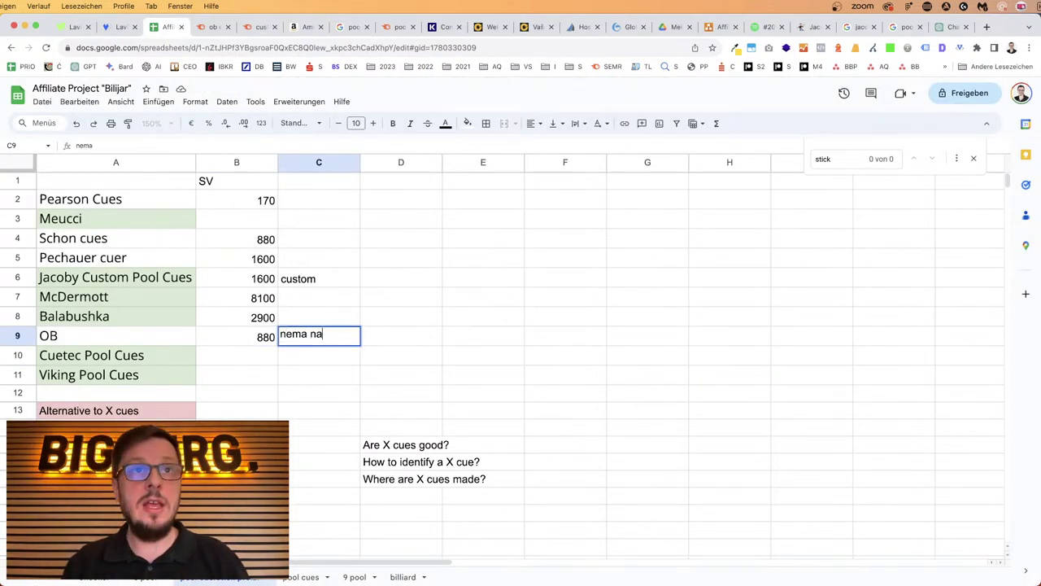
text( Amazonu)
key(Return)
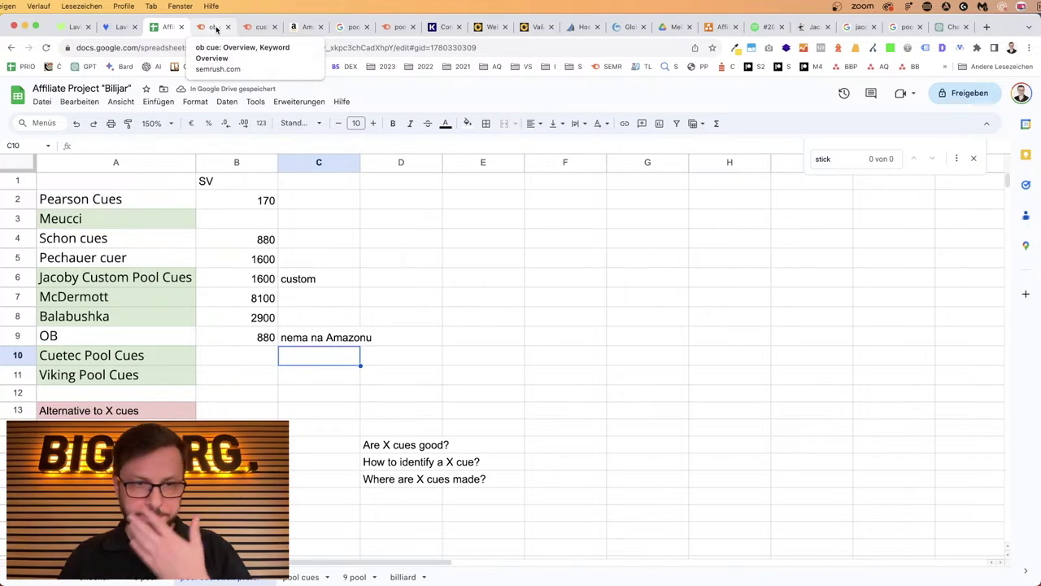
click(988, 28)
- Search Google for 'ob pool cues' and dismiss the web-threat warning popup
text(ob)
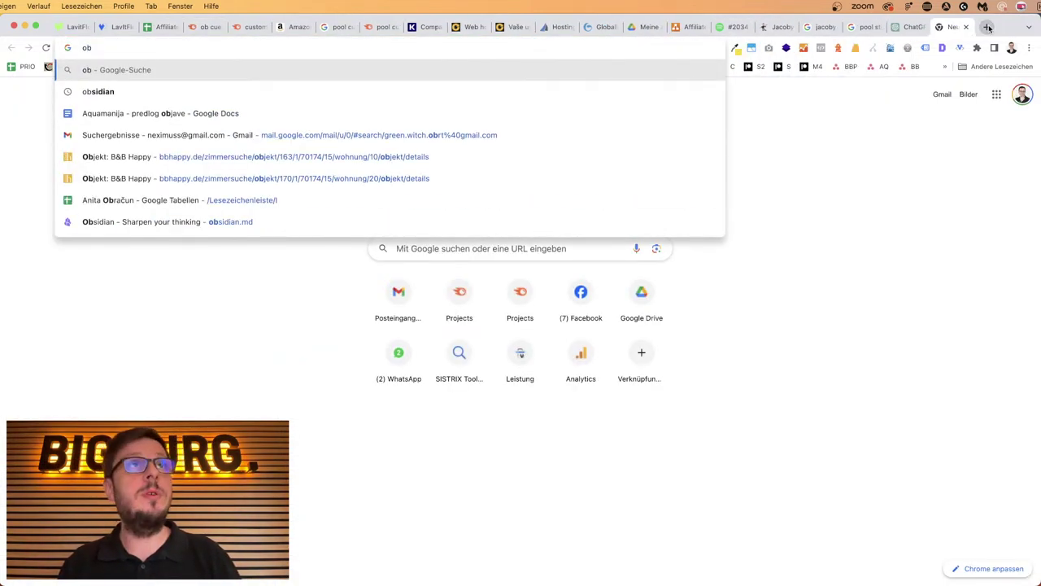
text( pool cues)
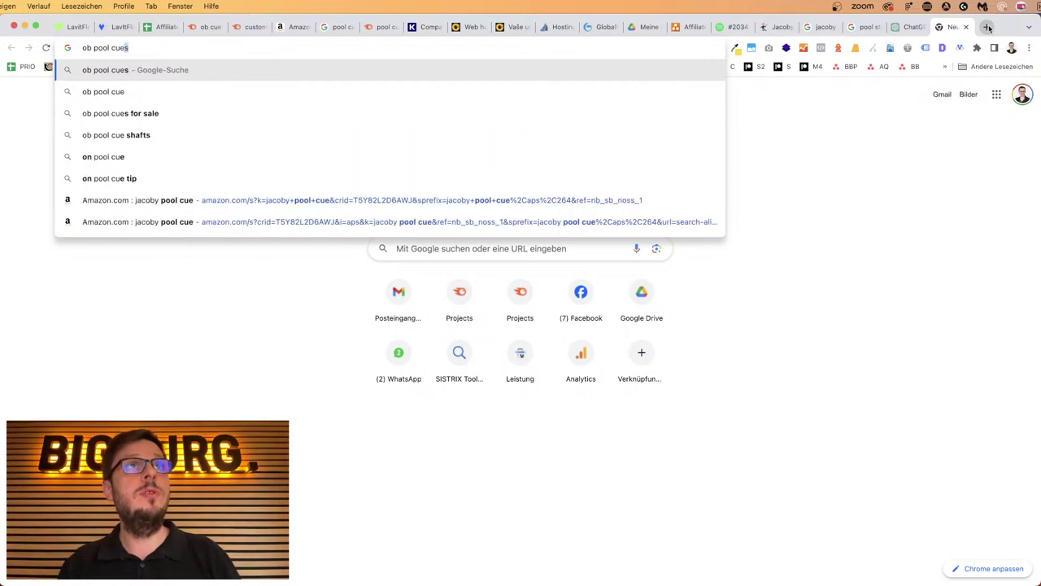
key(Return)
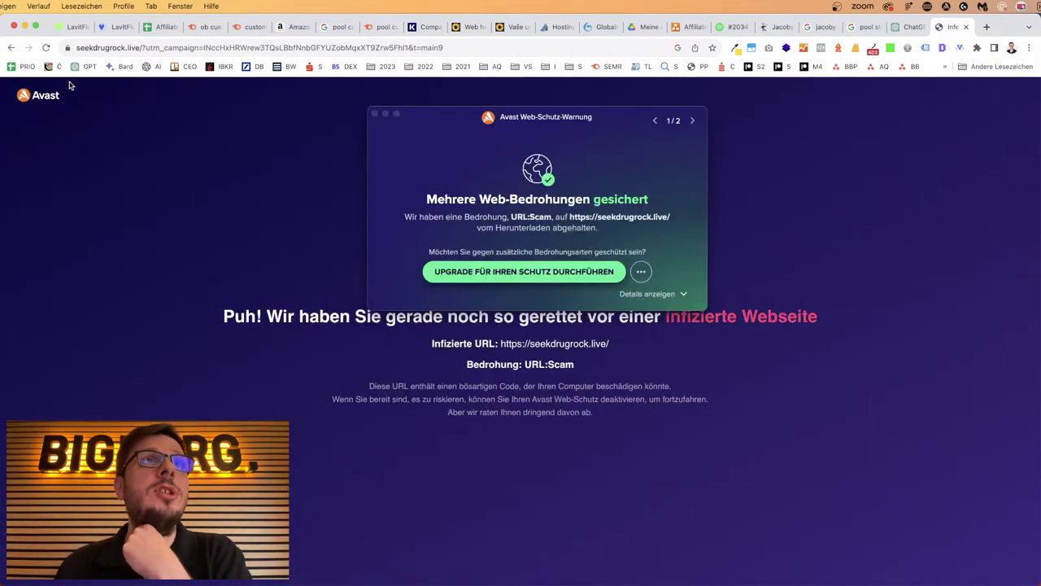
click(10, 47)
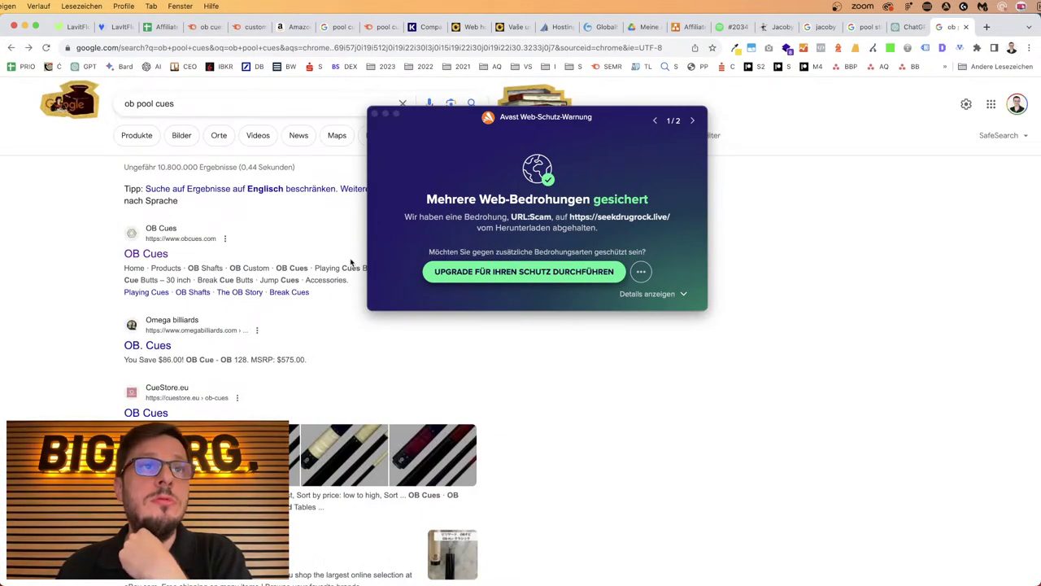
click(376, 113)
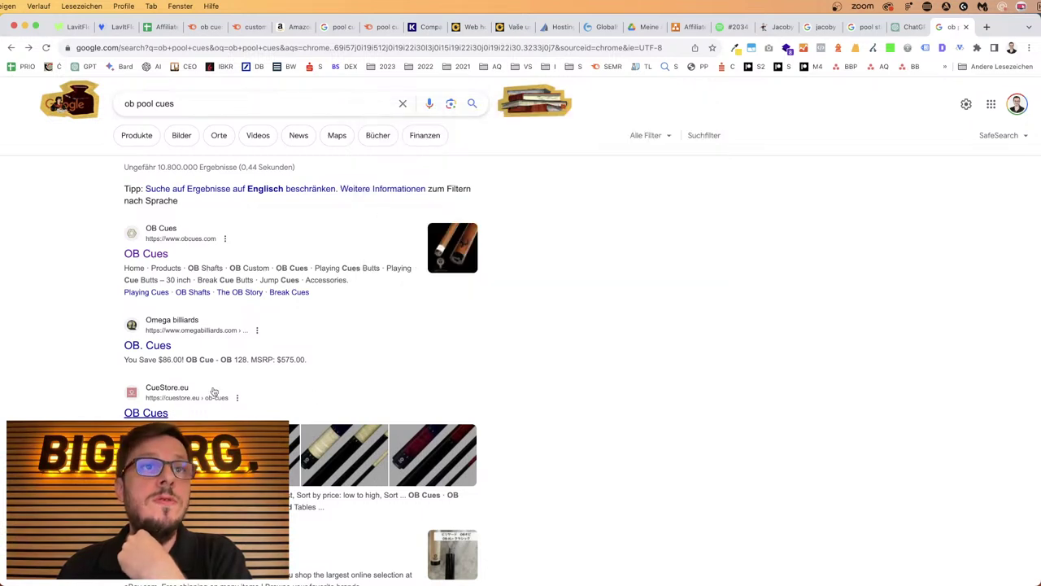
- Browse Omega Billiards' OB cue listings, priced from $454.00, then select D9 in the spreadsheet
click(165, 347)
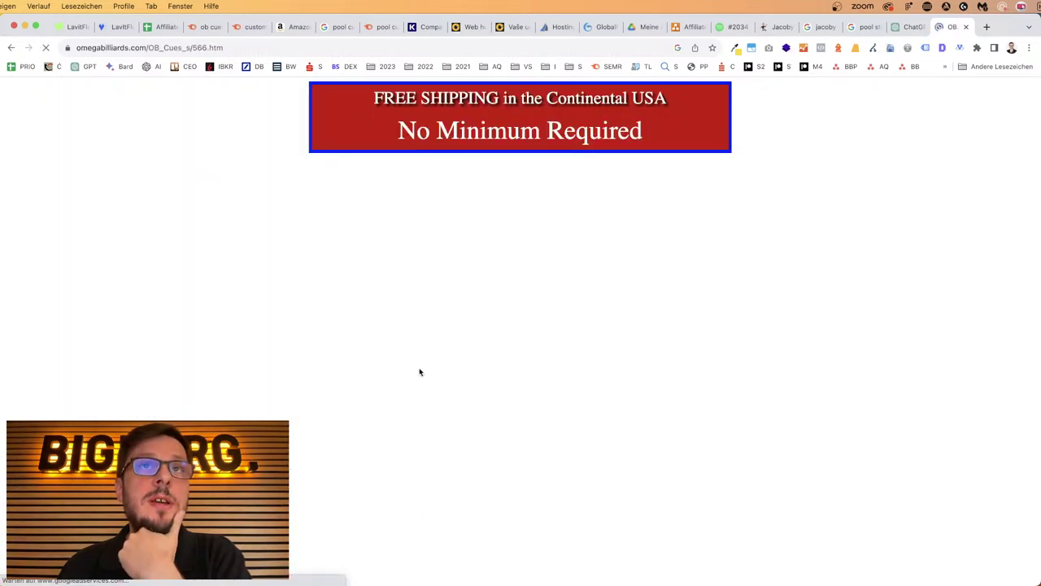
scroll(639, 419, down, 5)
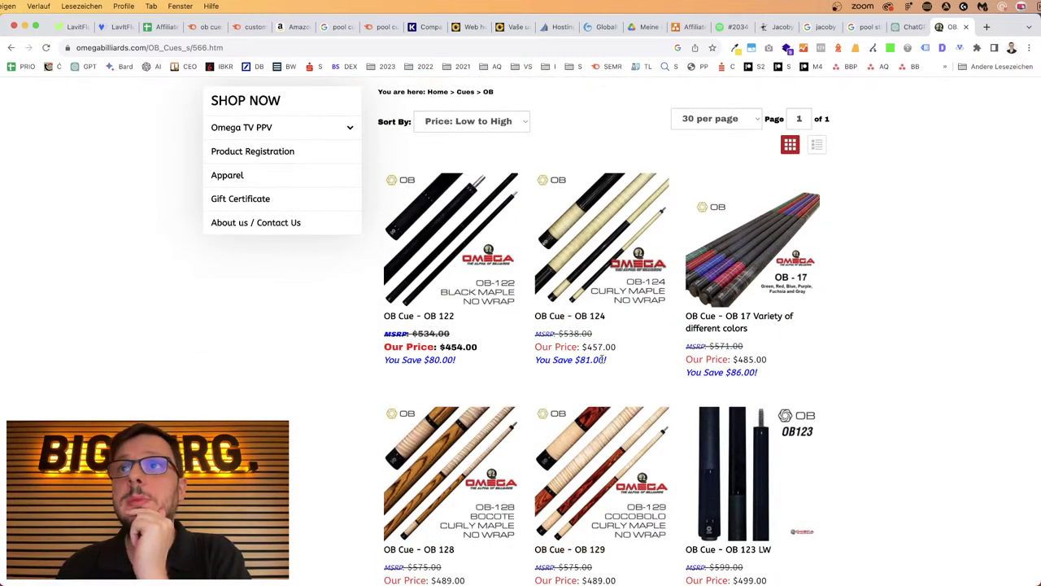
scroll(729, 447, down, 3)
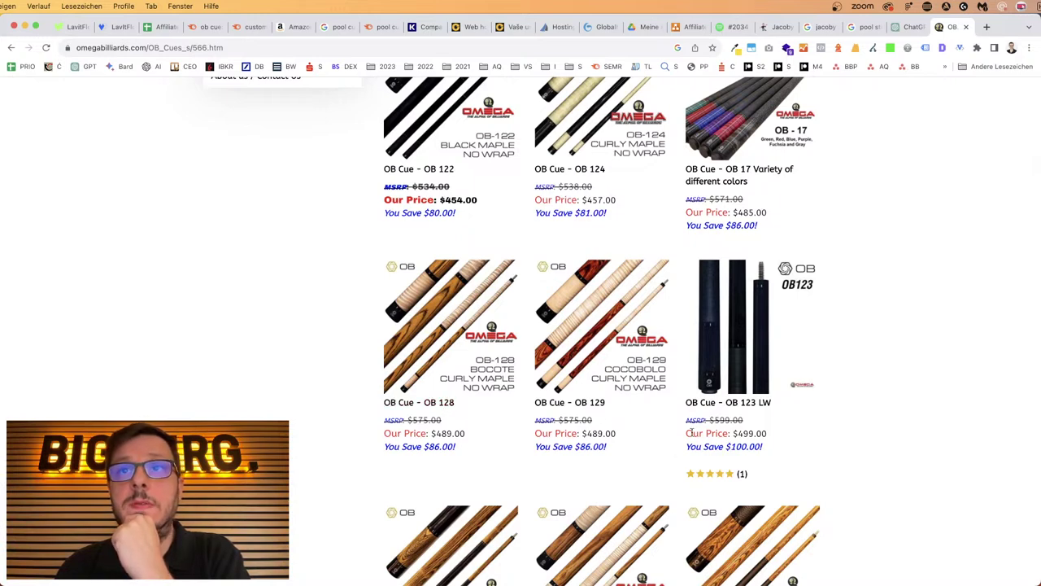
scroll(692, 388, down, 8)
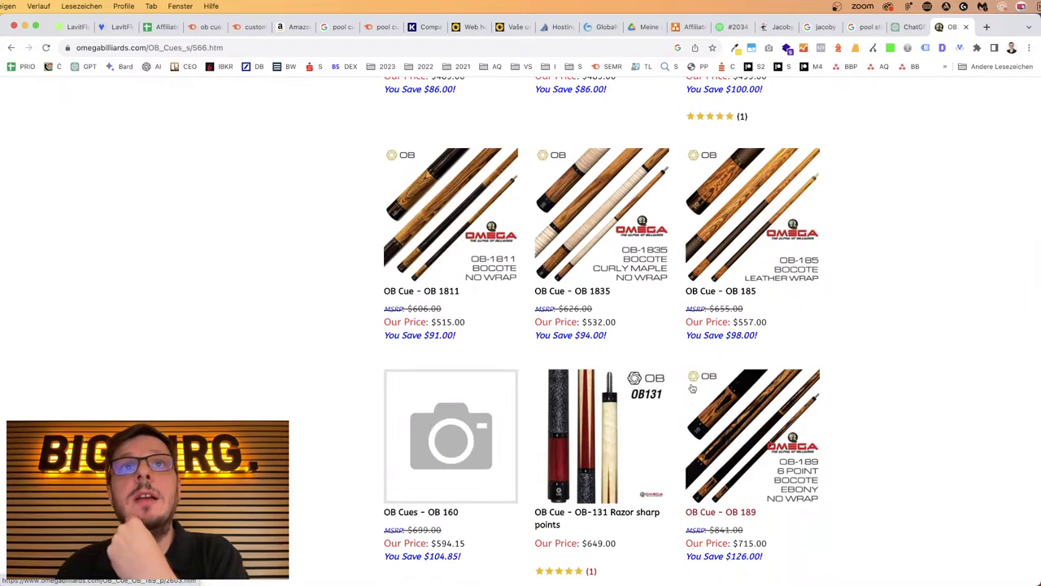
scroll(692, 388, down, 8)
scroll(692, 389, down, 10)
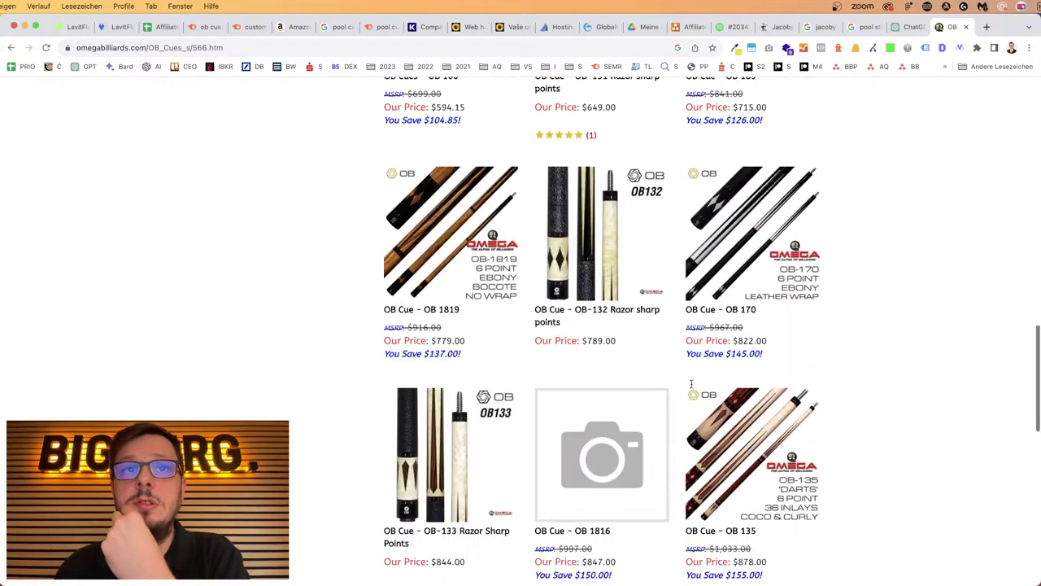
scroll(693, 389, up, 15)
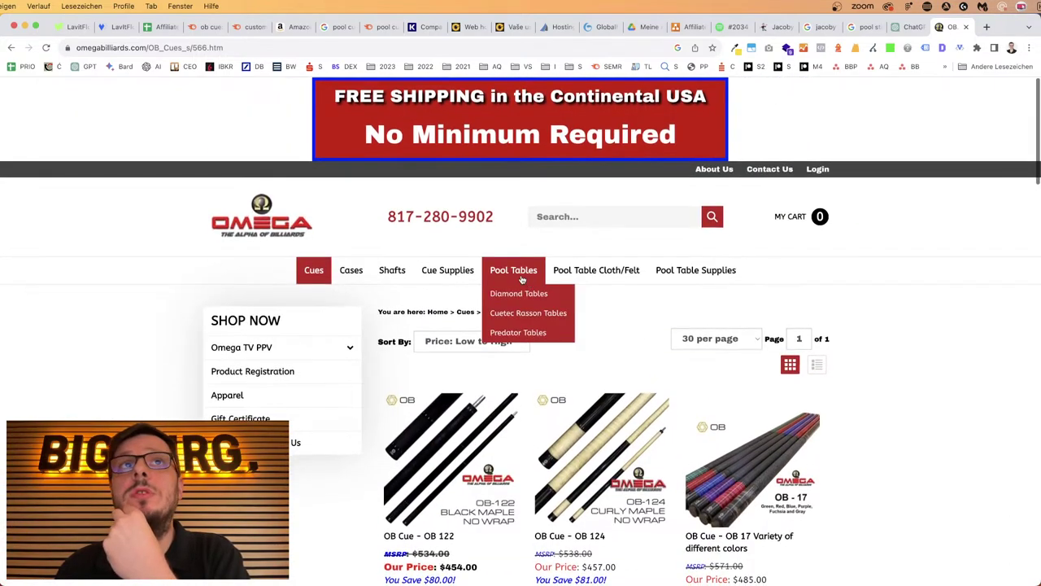
click(158, 26)
click(405, 341)
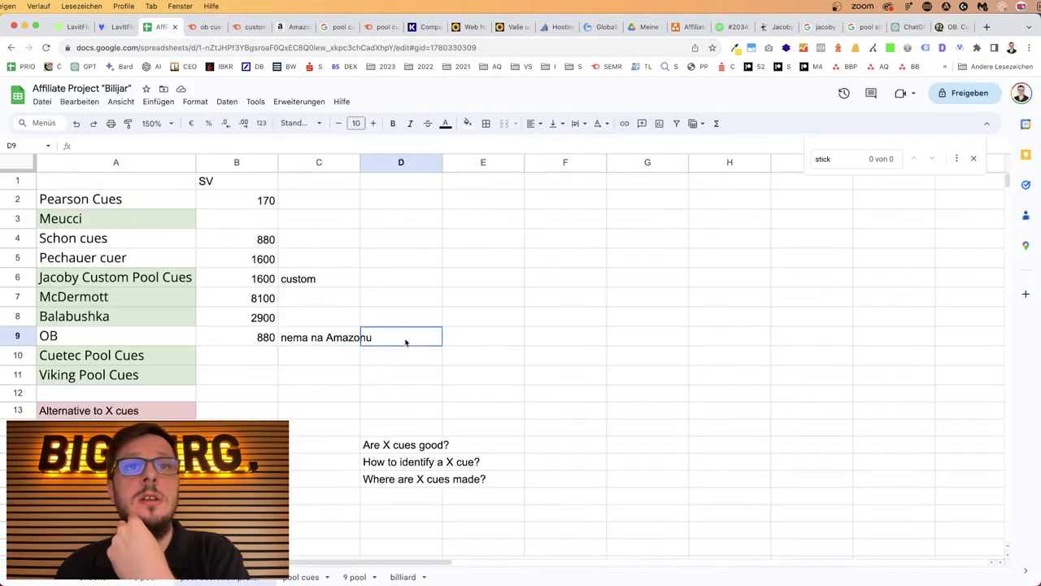
- Note 'pripazi!' for OB in D9 and select the Cuetec Pool Cues name in A10
text(pr)
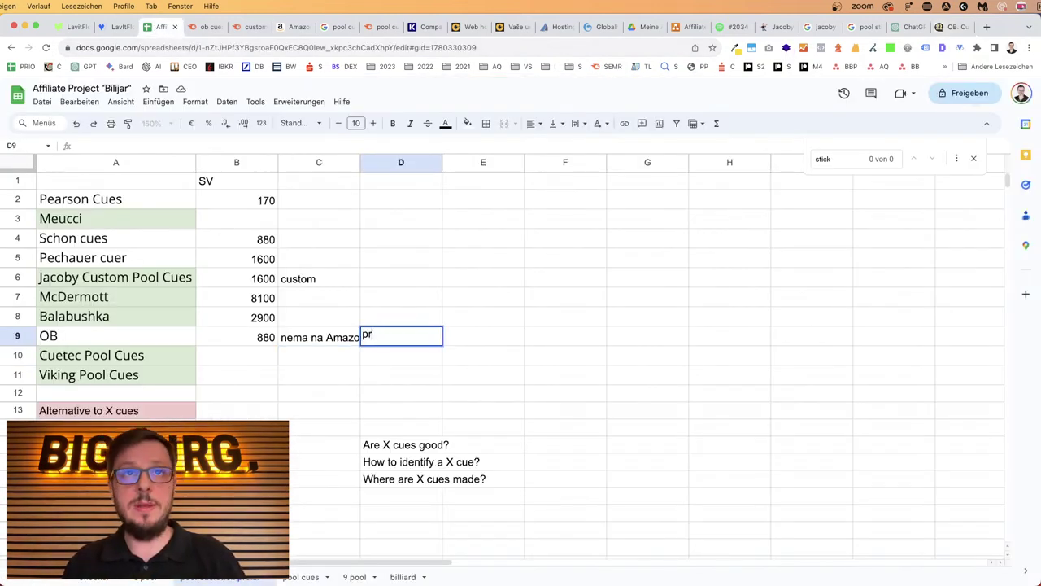
text(ipati!)
key(Return)
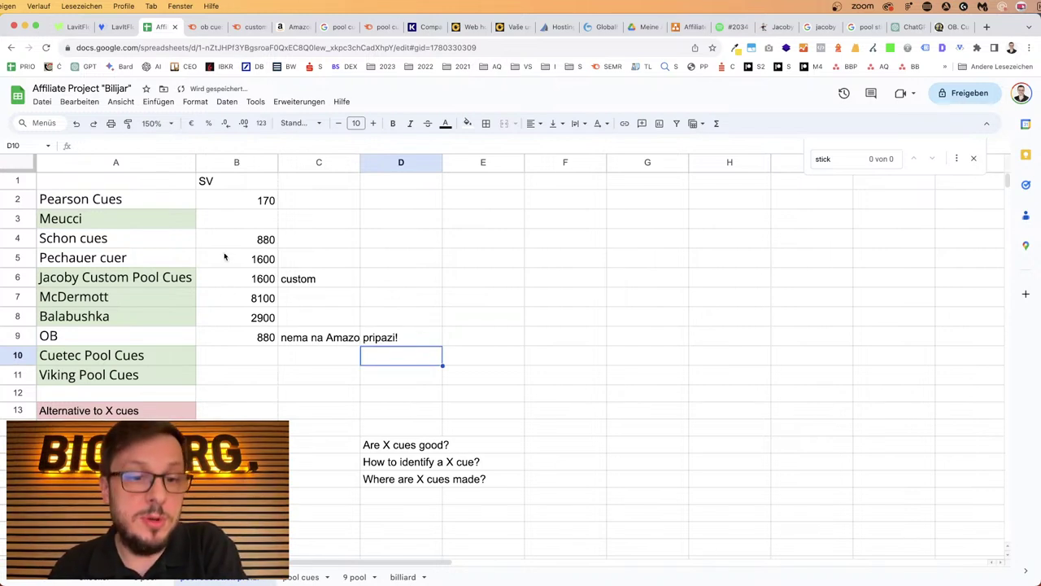
click(82, 359)
double_click(64, 355)
double_click(64, 356)
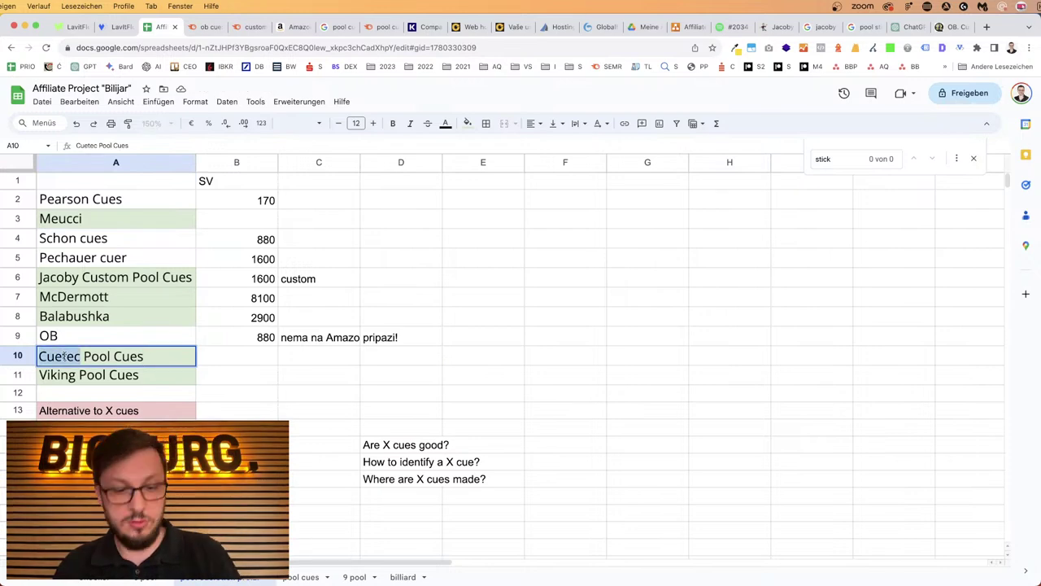
triple_click(64, 356)
key(super+c)
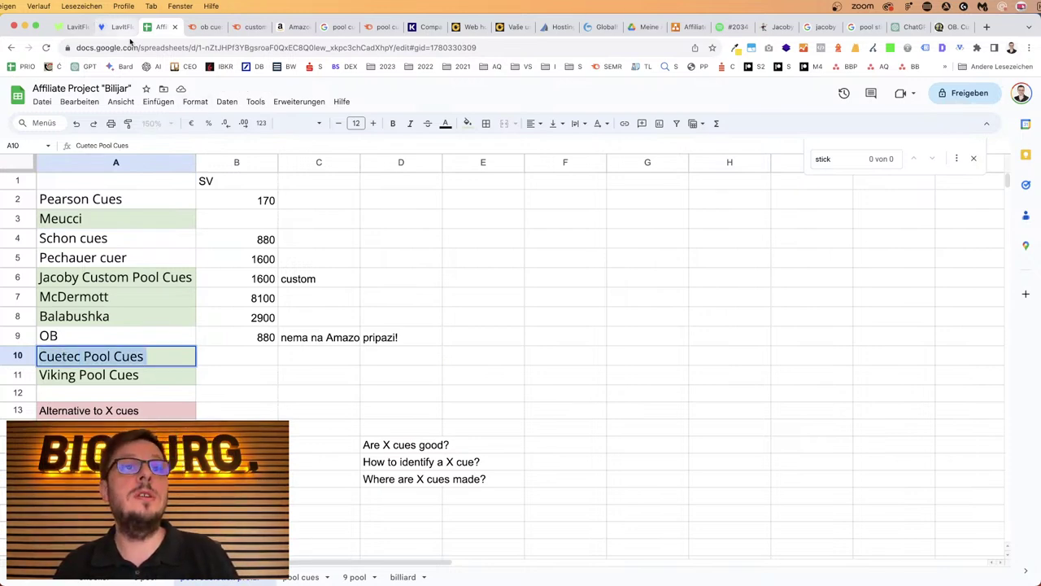
- Look up Cuetec Pool Cues in Semrush and enter 1000 as its search volume in B10
click(205, 27)
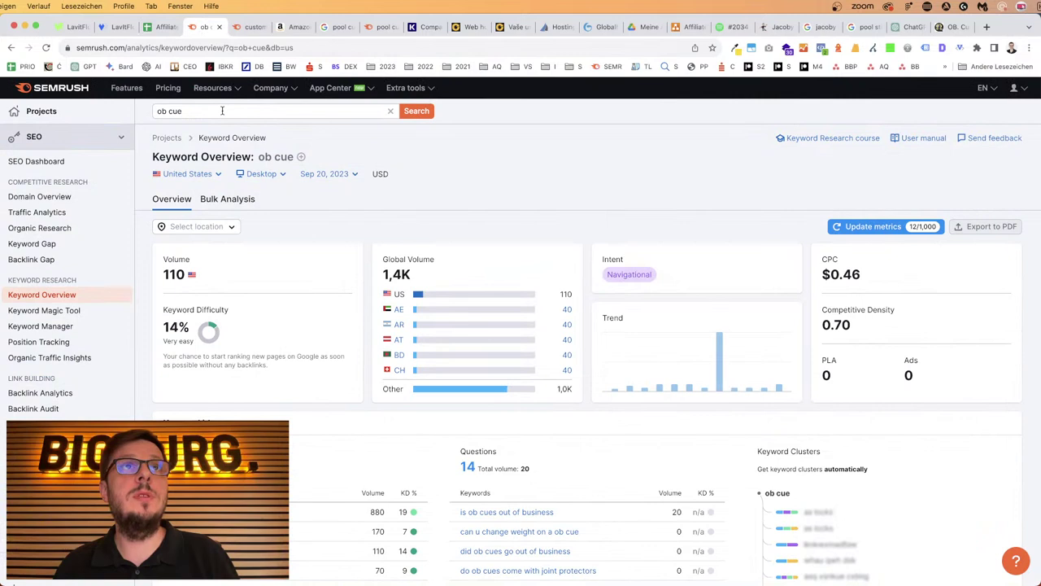
click(221, 111)
key(super+a)
key(super+v)
click(415, 112)
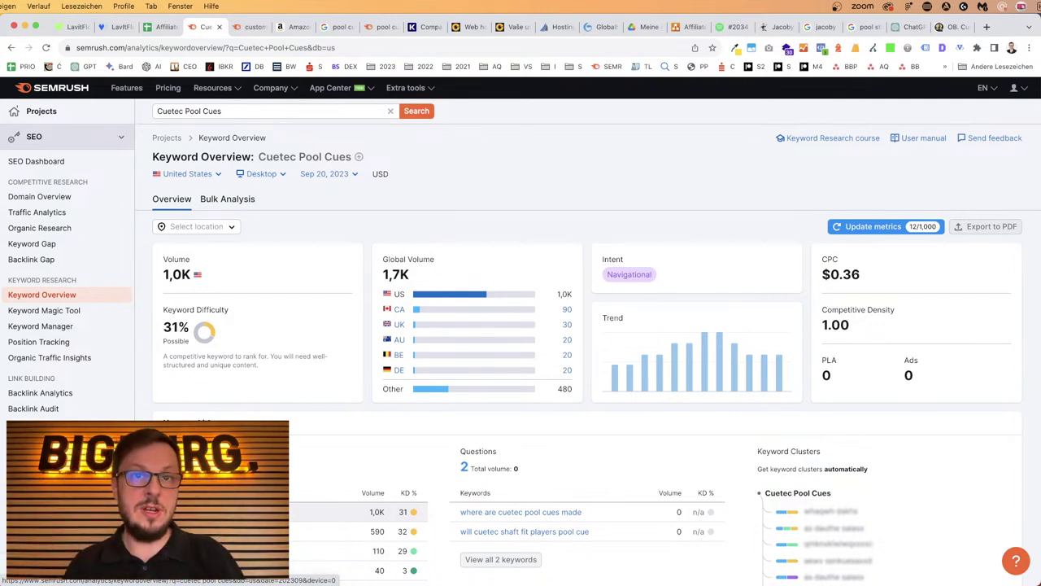
click(161, 27)
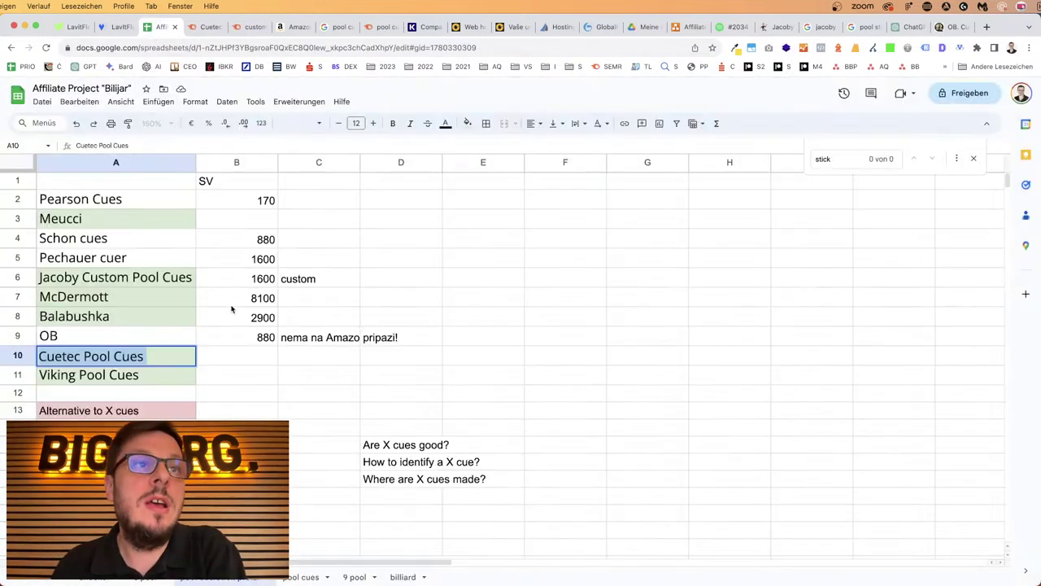
click(262, 357)
text(1)
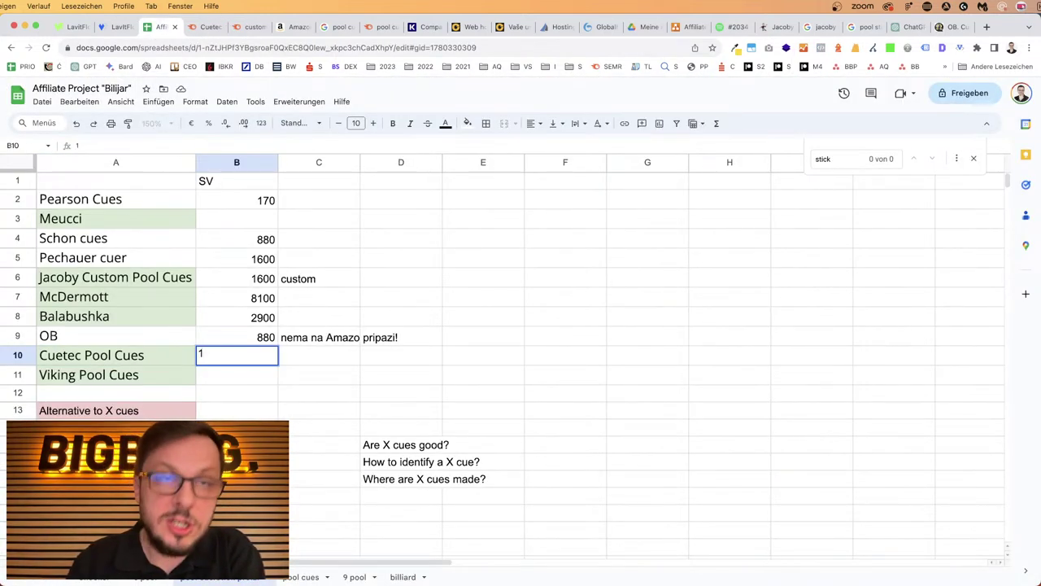
text(0000)
key(Return)
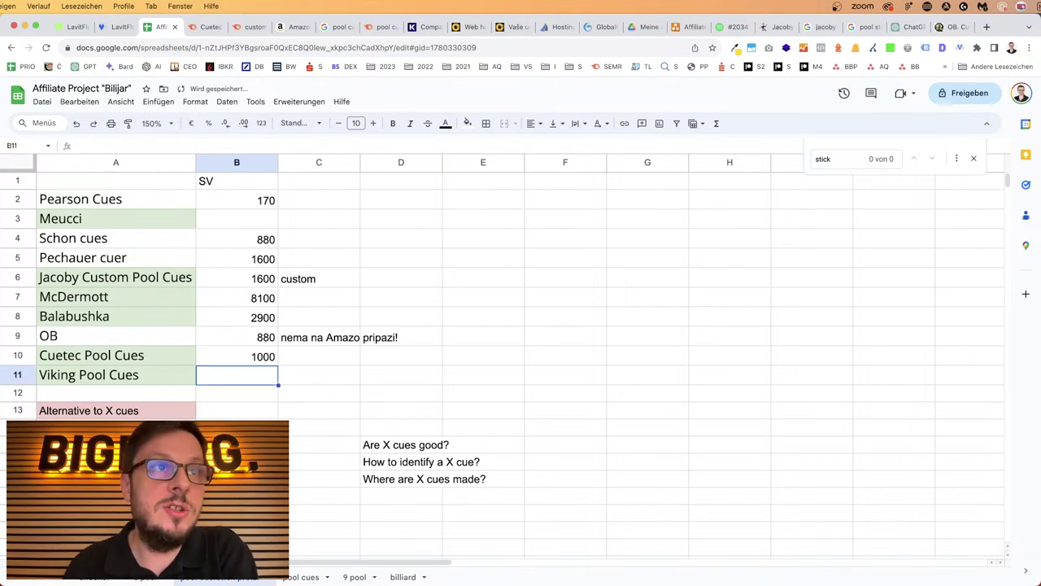
click(179, 384)
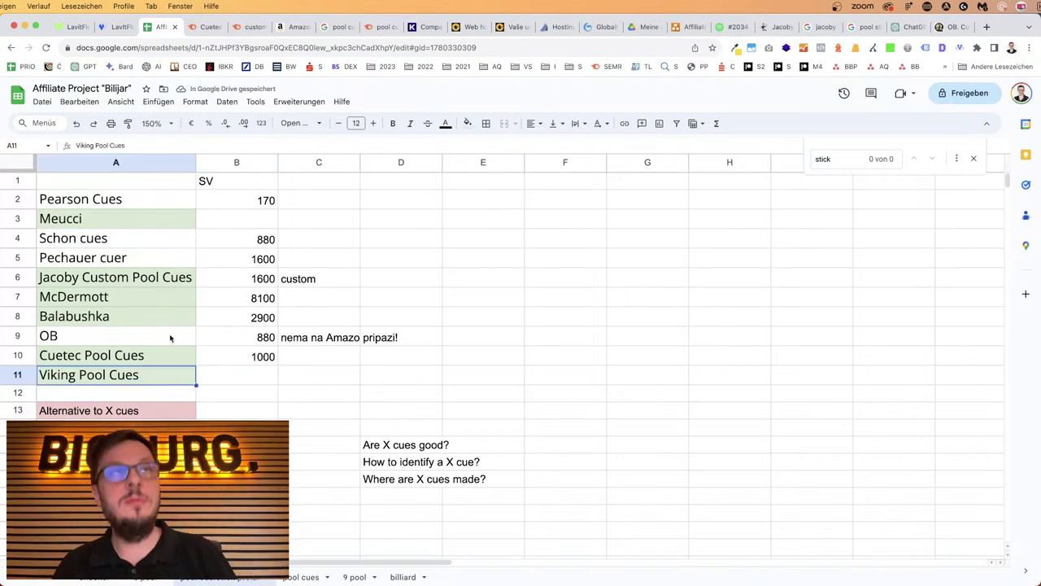
- Look up Viking Pool Cues in Semrush and enter 2400 as its search volume
click(207, 26)
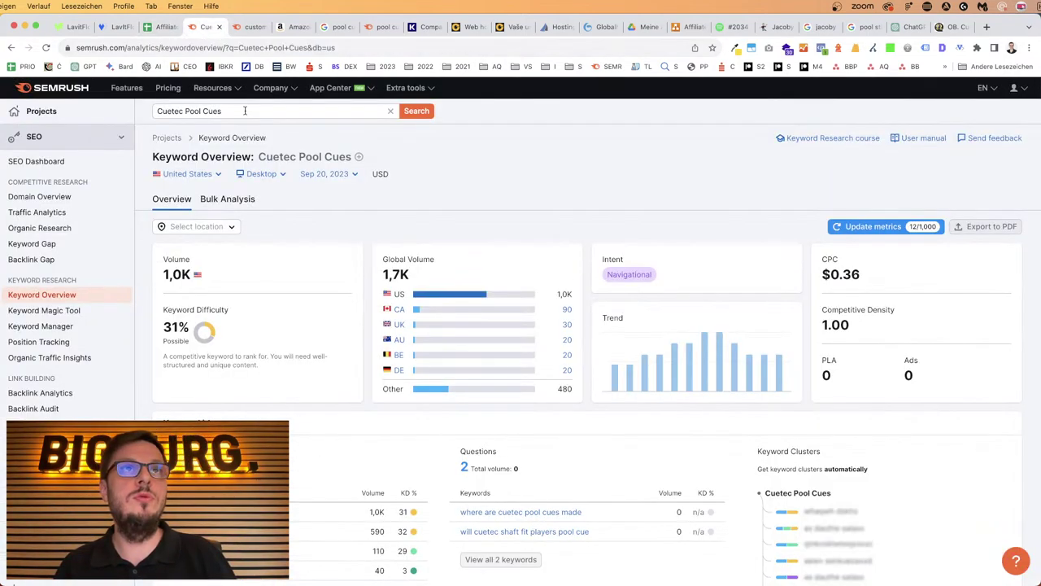
triple_click(244, 111)
text(Viking Pool Cues)
click(414, 111)
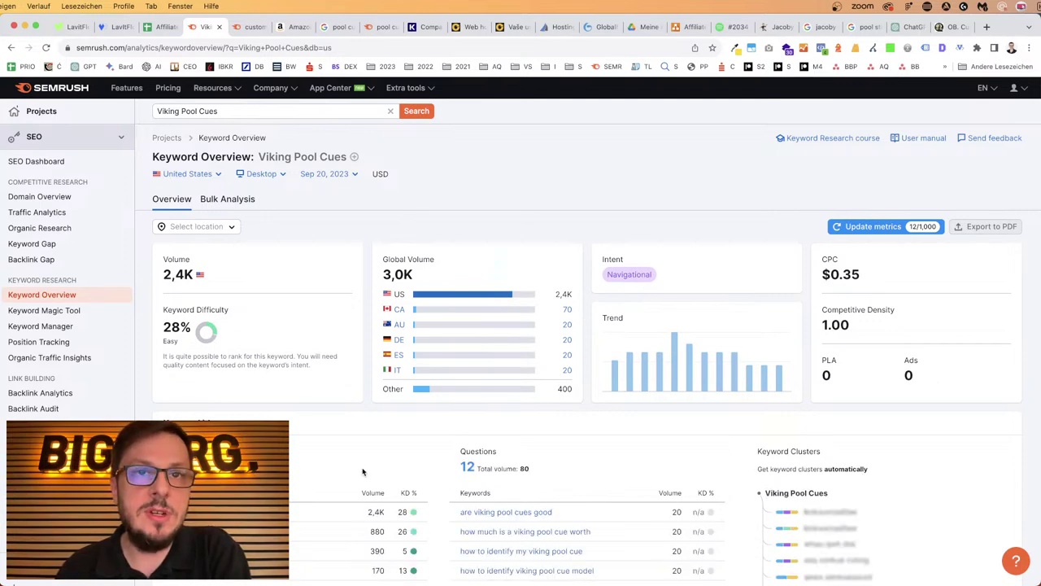
click(153, 26)
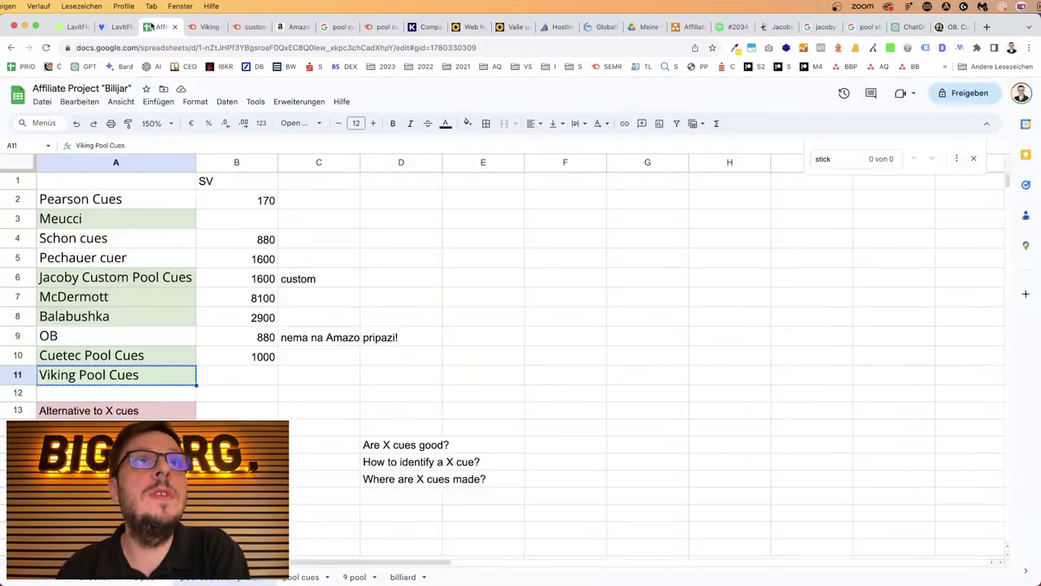
click(252, 372)
text(2400)
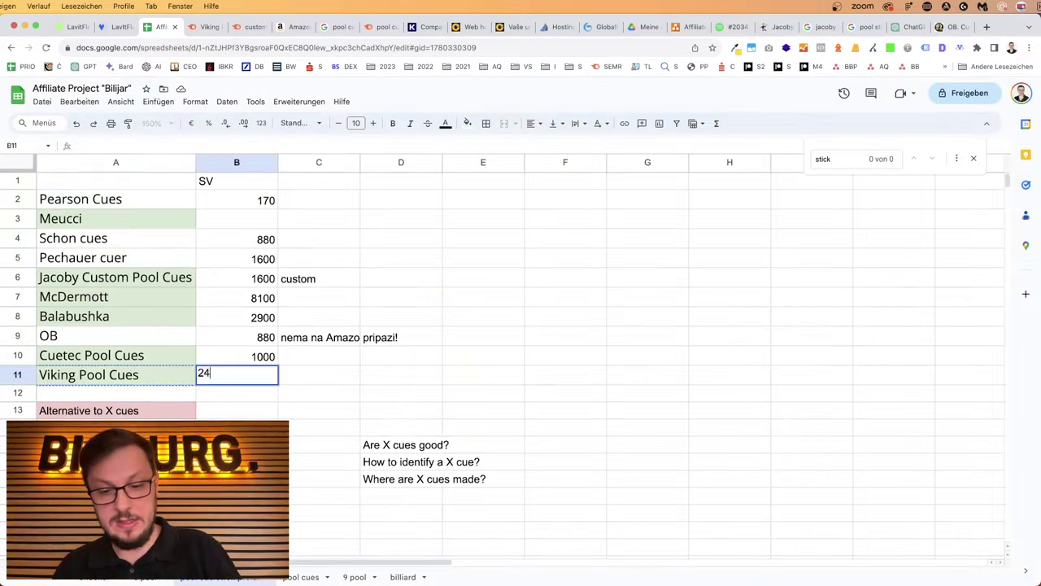
click(375, 337)
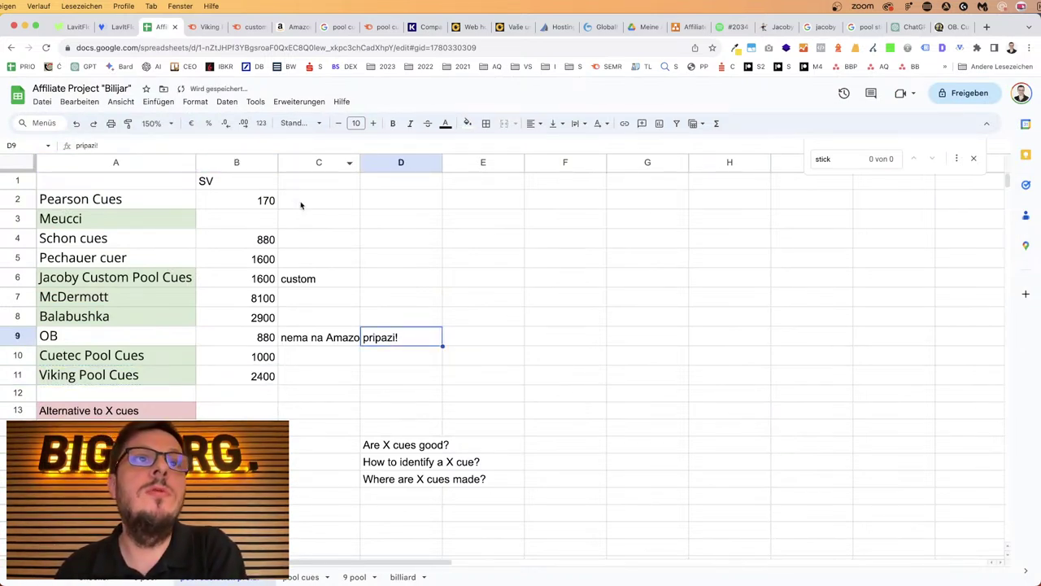
- Look up 'Meucci Cues' in Semrush and enter 4400 as Meucci's search volume
click(84, 222)
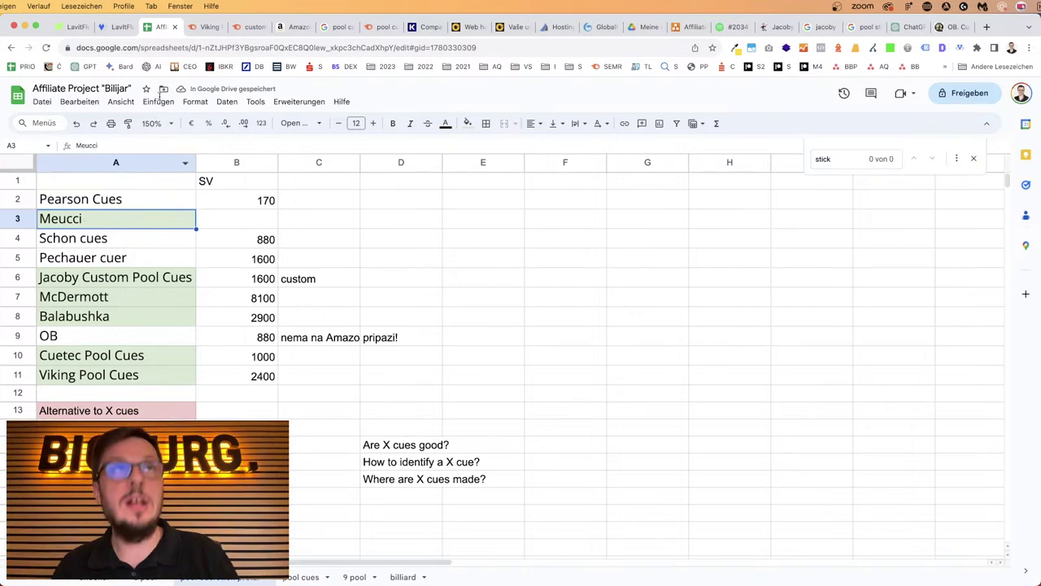
click(207, 27)
drag(196, 111, 155, 111)
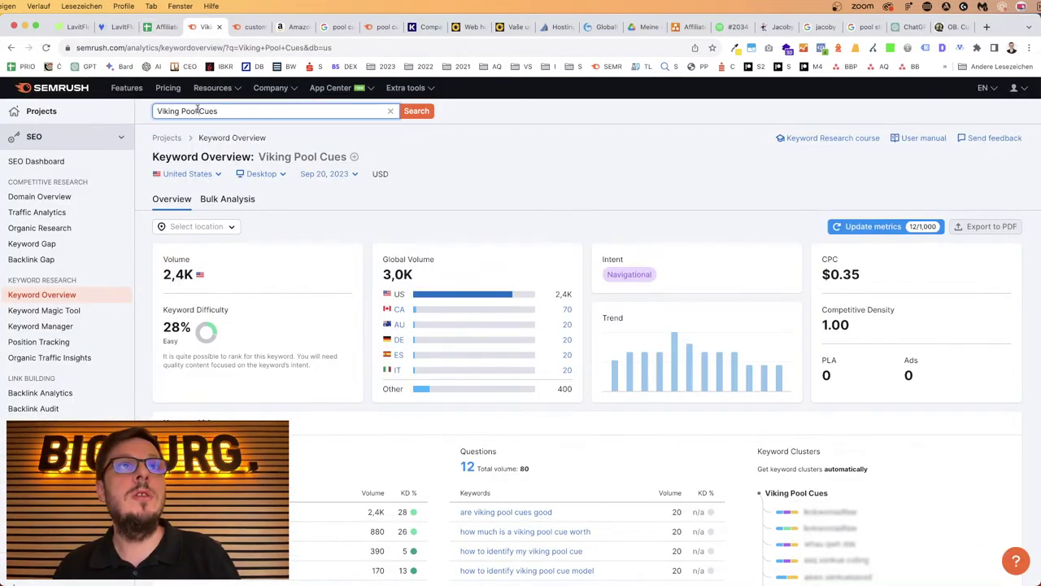
text(Meucci)
key(Return)
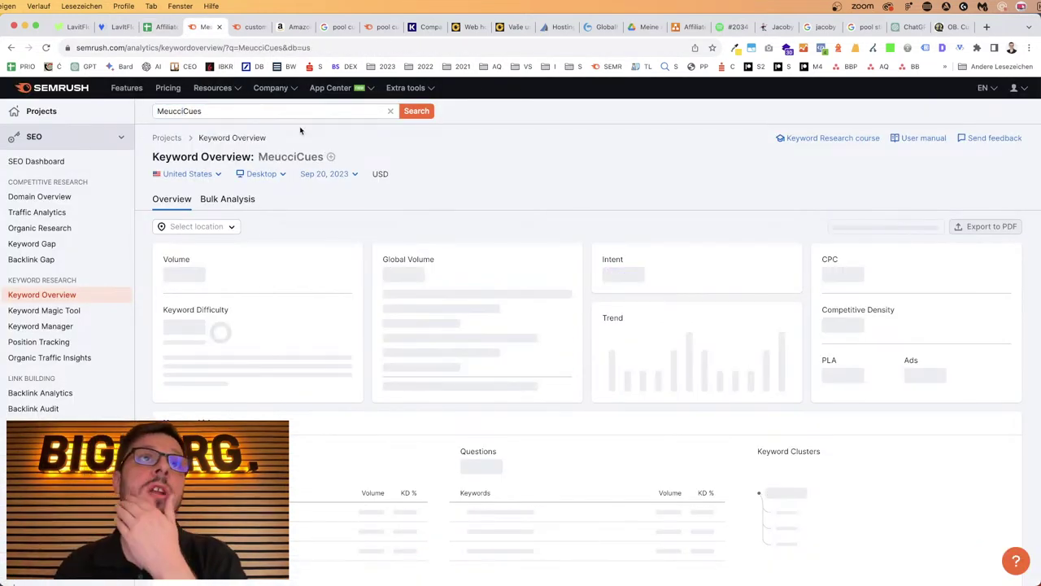
click(182, 111)
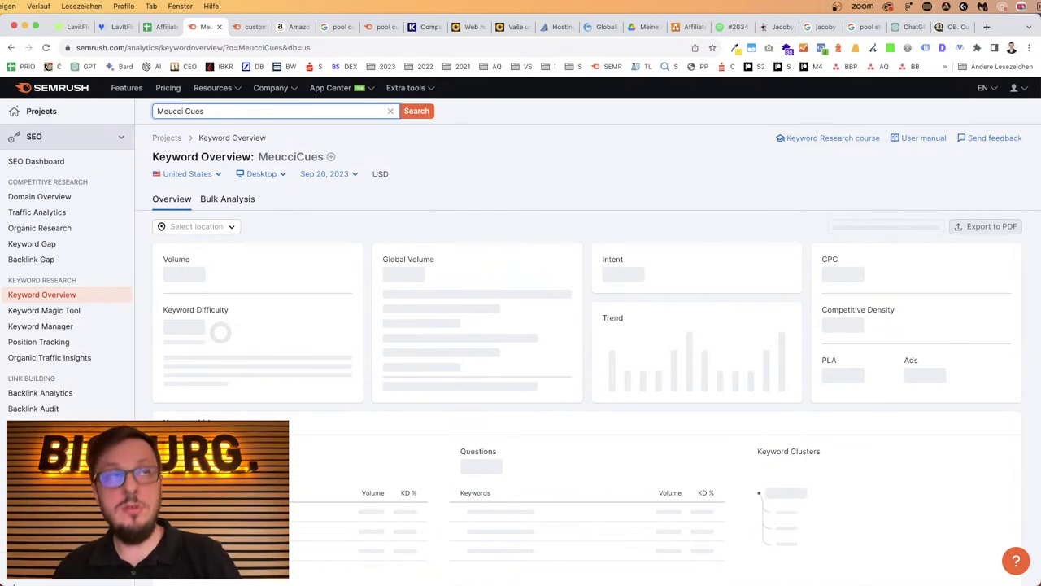
key(Return)
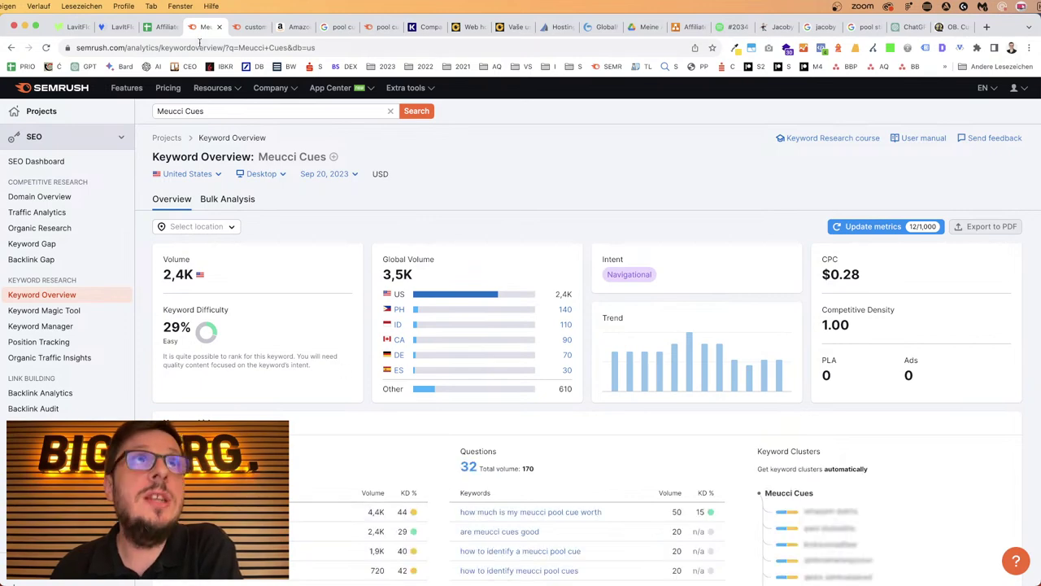
click(166, 28)
click(254, 223)
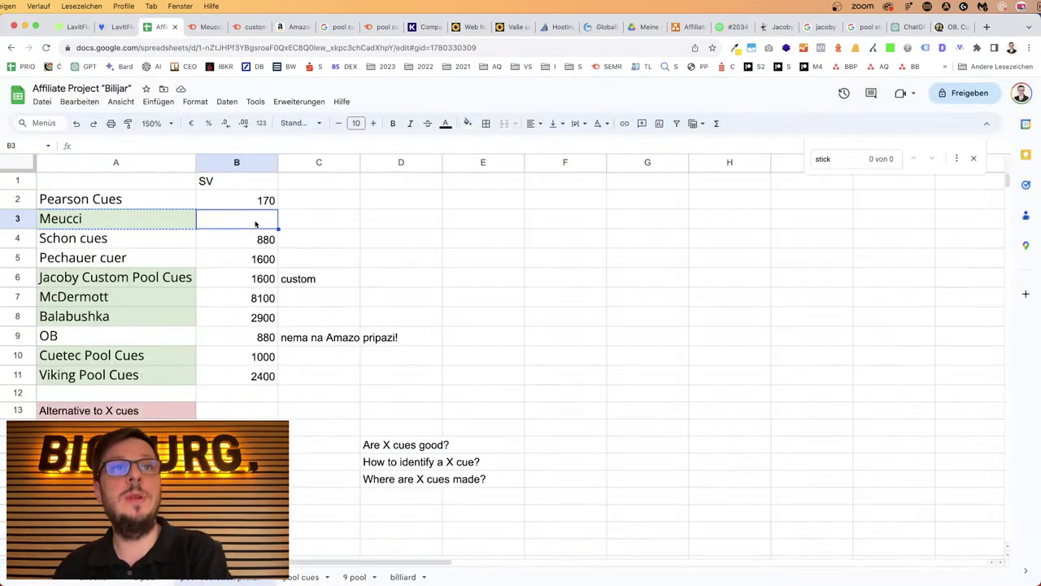
text(4400)
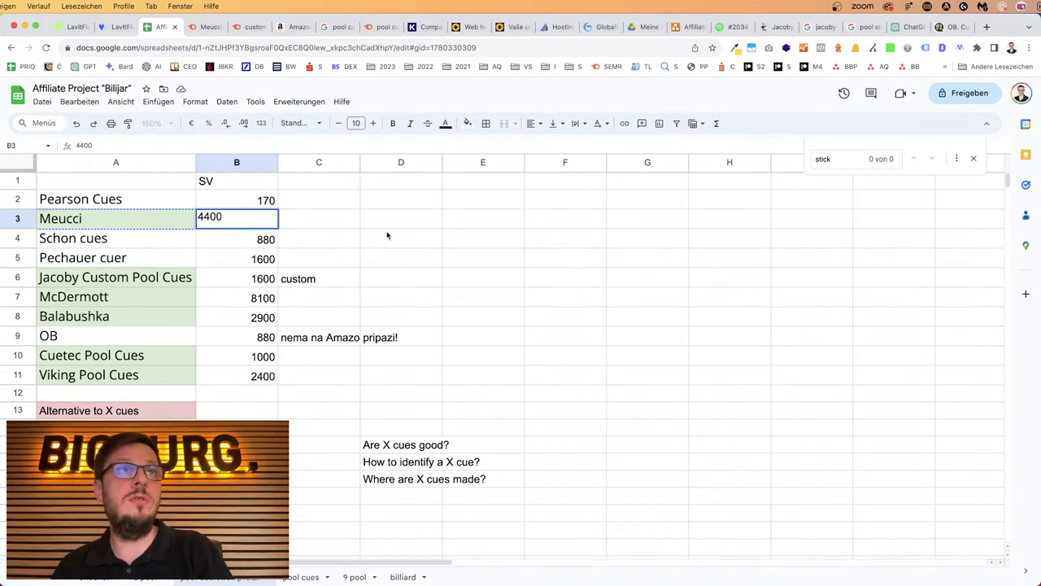
click(387, 235)
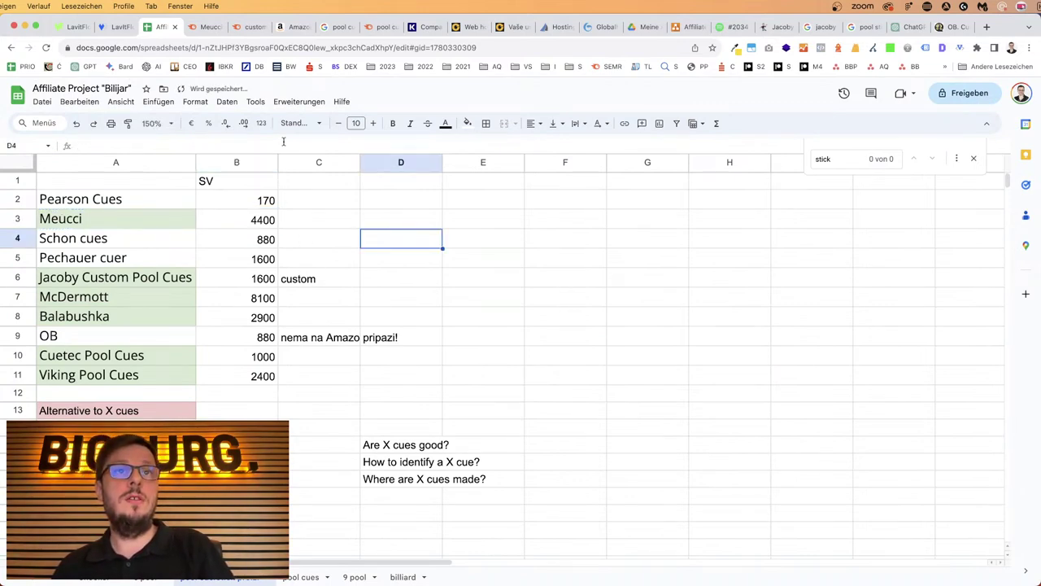
- Copy the 'nema na Amazonu' note into C2 for Pearson Cues and autofit column C
click(291, 27)
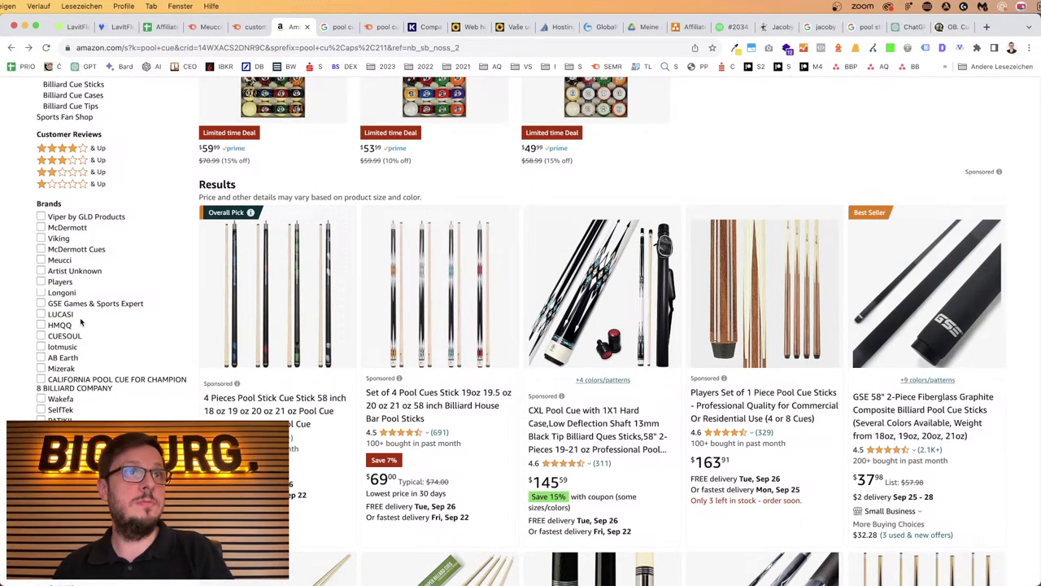
click(163, 27)
click(323, 340)
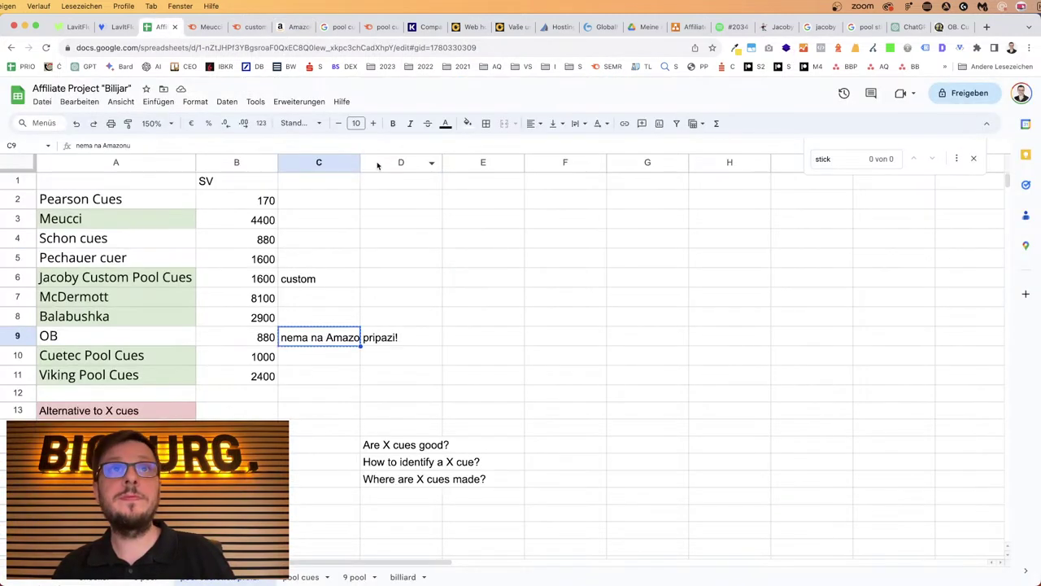
double_click(359, 162)
click(335, 202)
key(ctrl+v)
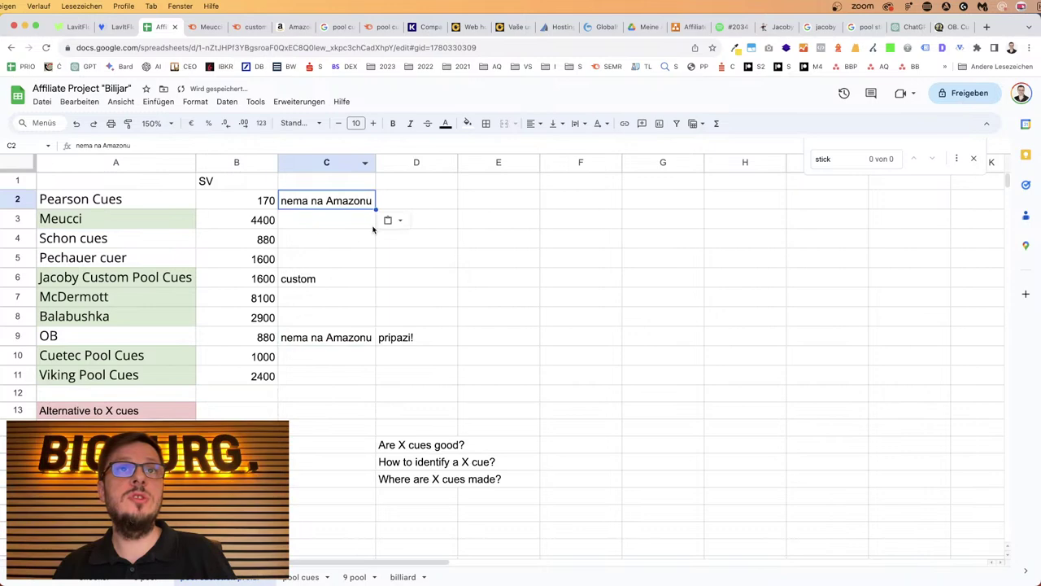
click(346, 229)
- Search Google for Pearson Cues in a new tab
click(150, 200)
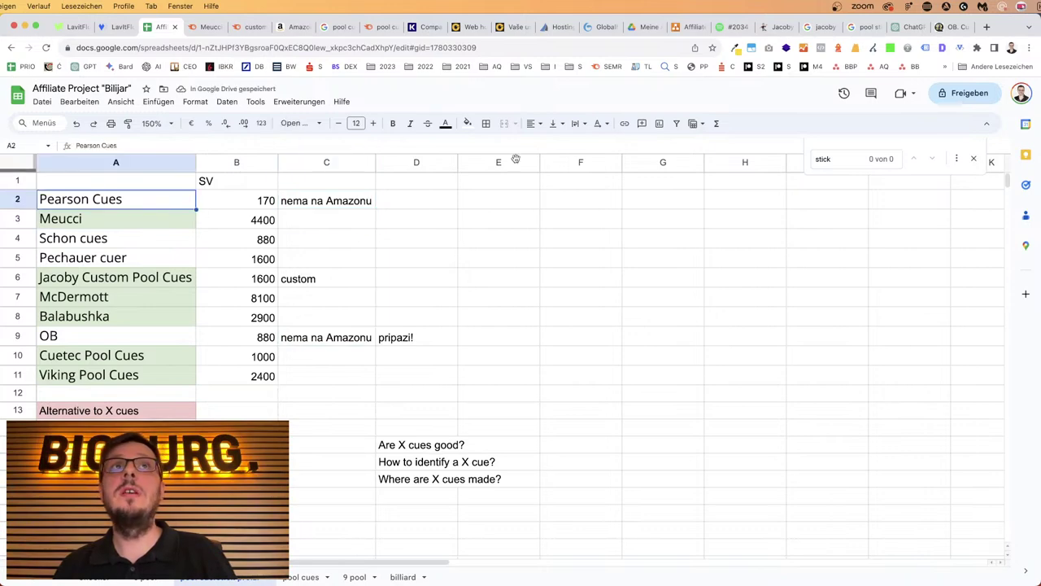
click(985, 27)
key(super+v)
key(Return)
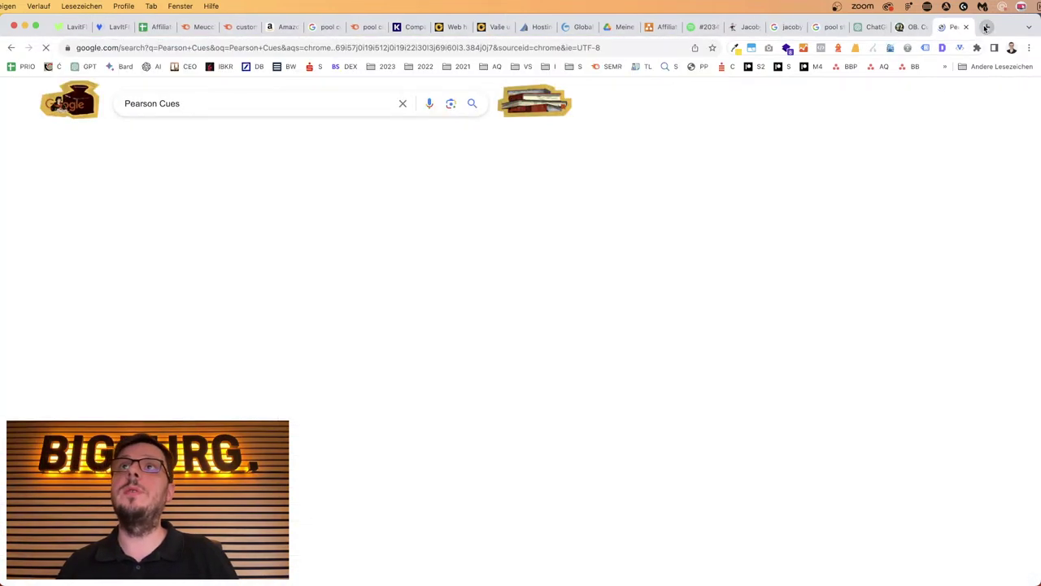
- Open pearsoncues.com's Pearson League Series and filter to in-stock cues, all 6 at $139.00
click(263, 214)
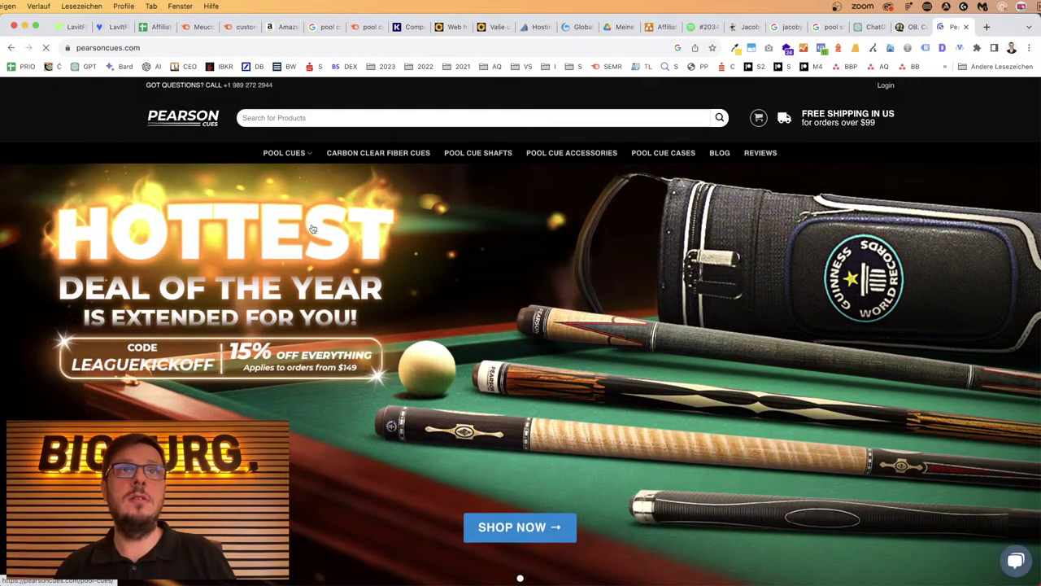
mouse_move(302, 150)
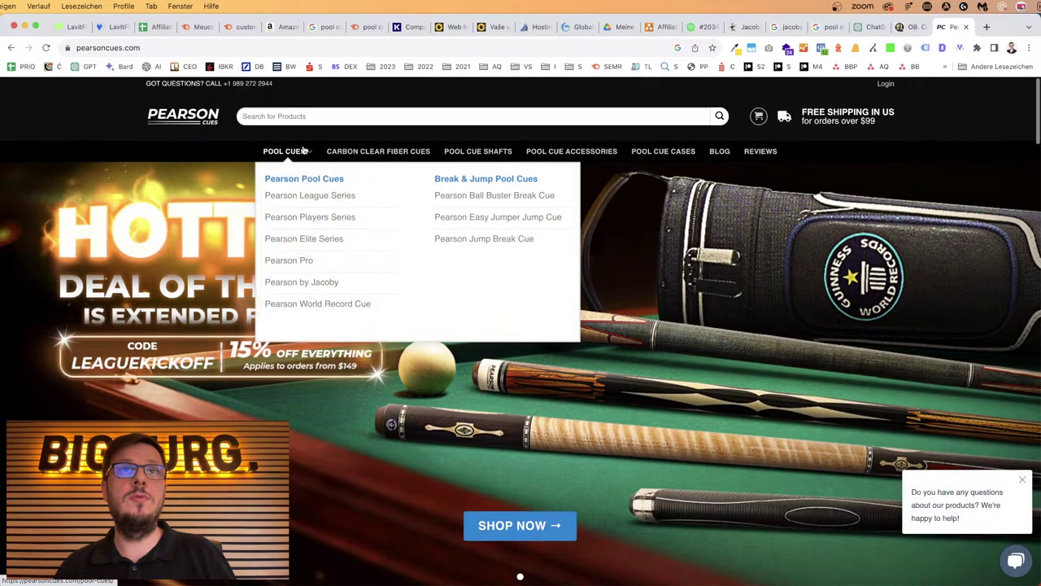
click(326, 197)
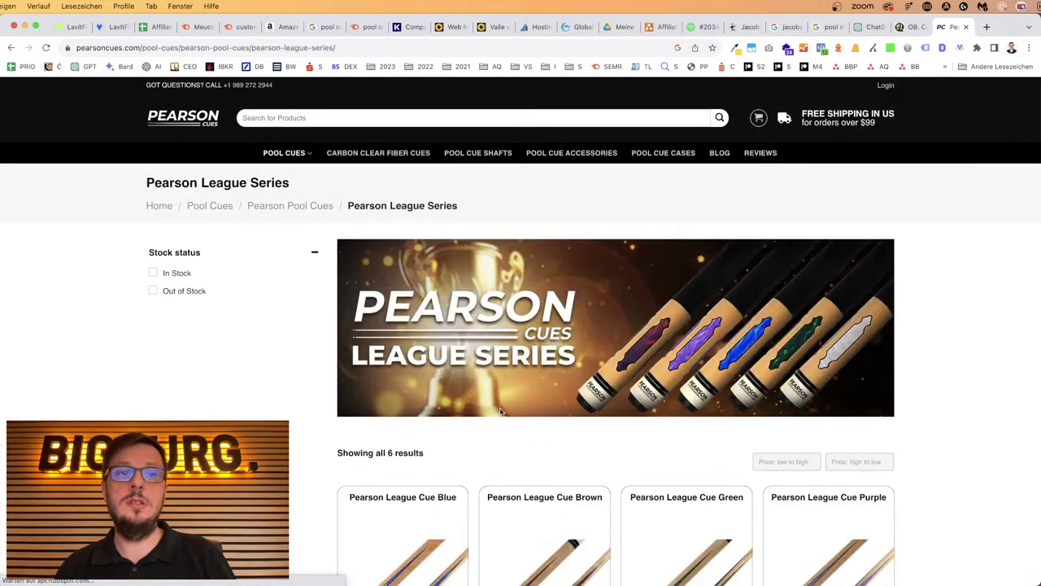
scroll(455, 382, down, 4)
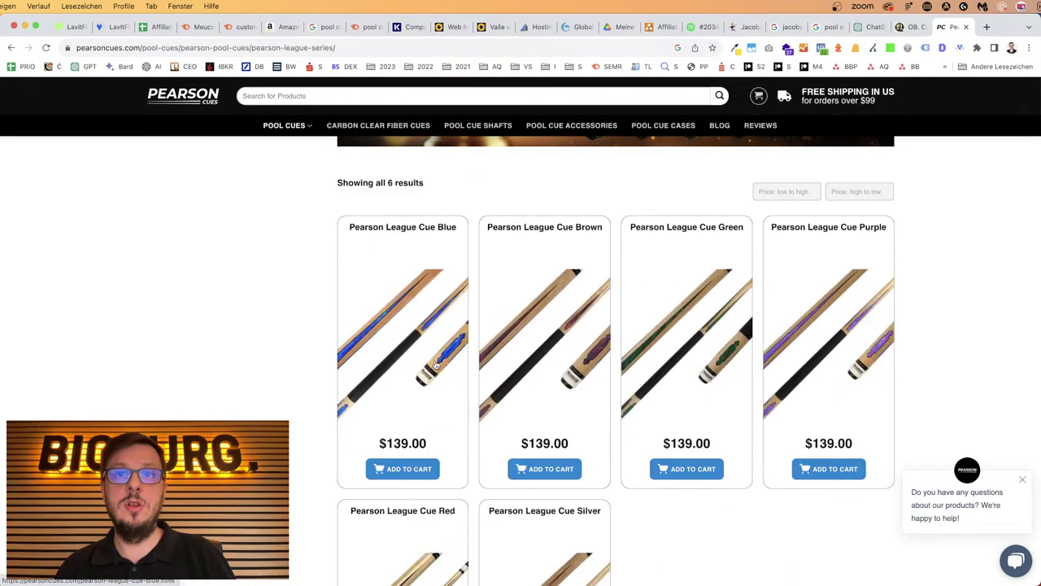
scroll(656, 390, down, 3)
scroll(655, 389, up, 5)
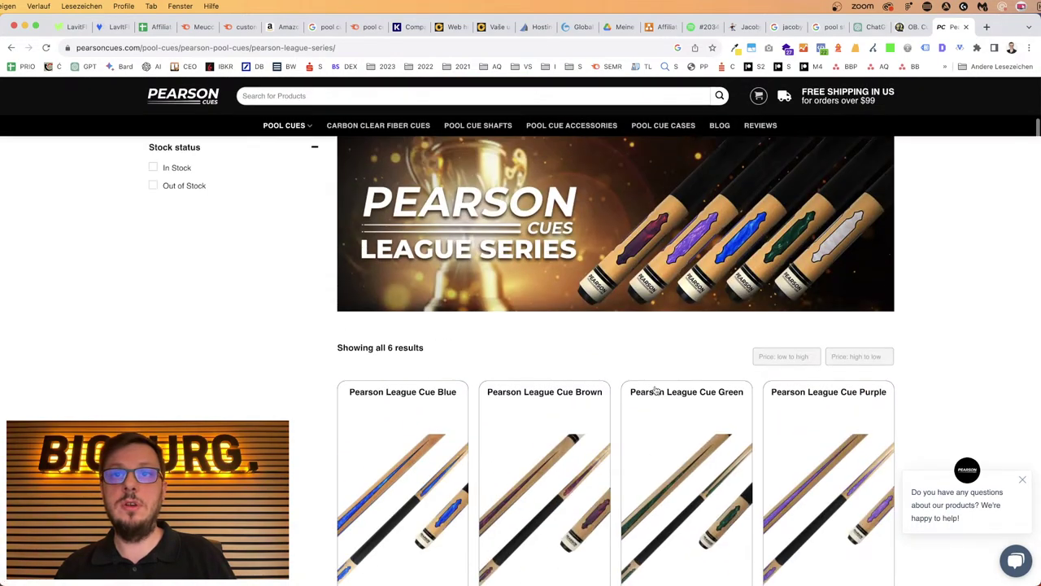
scroll(656, 391, up, 3)
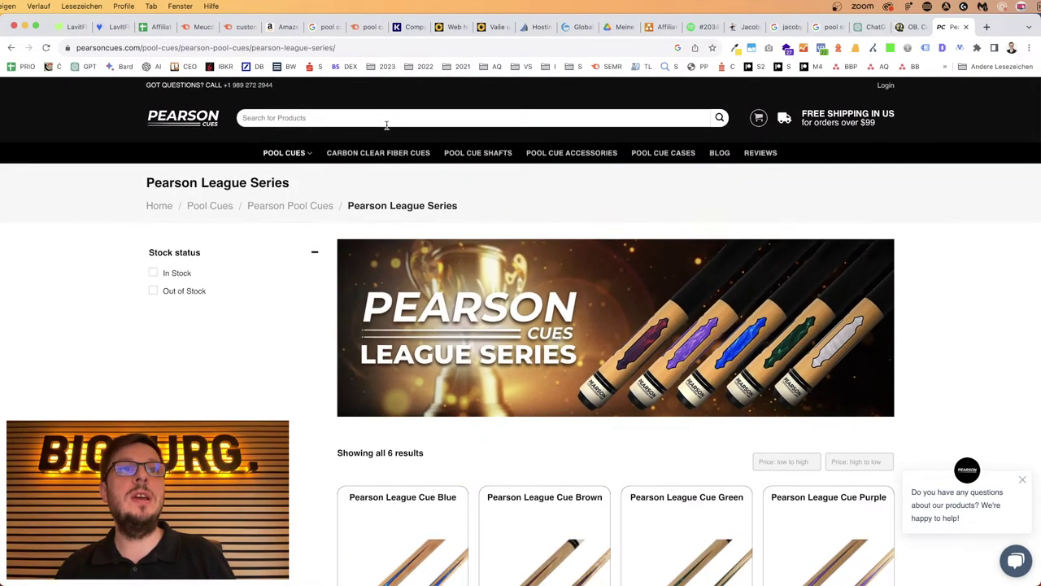
click(183, 276)
scroll(696, 297, down, 1)
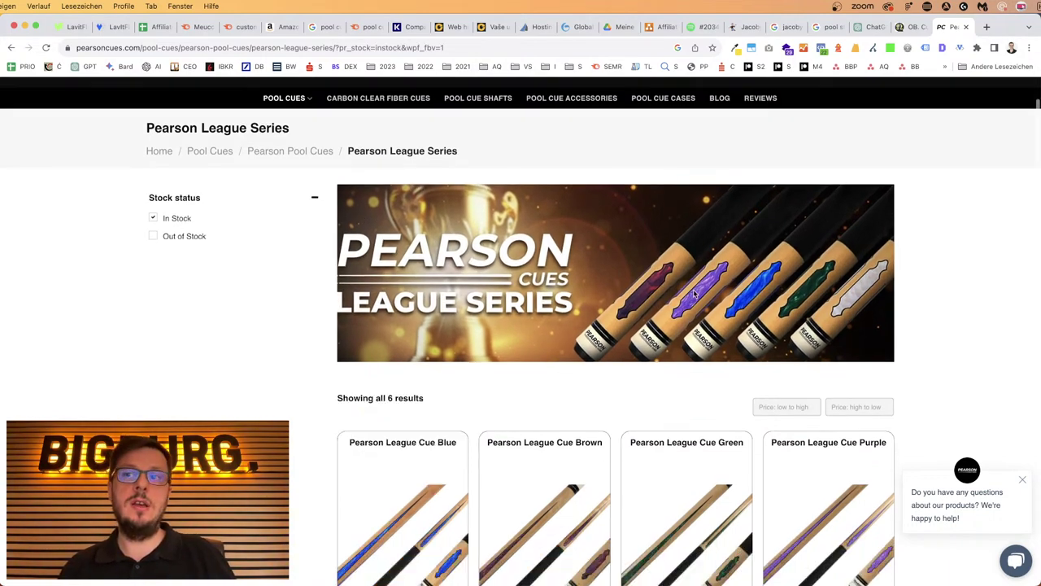
scroll(694, 295, down, 10)
scroll(694, 294, up, 10)
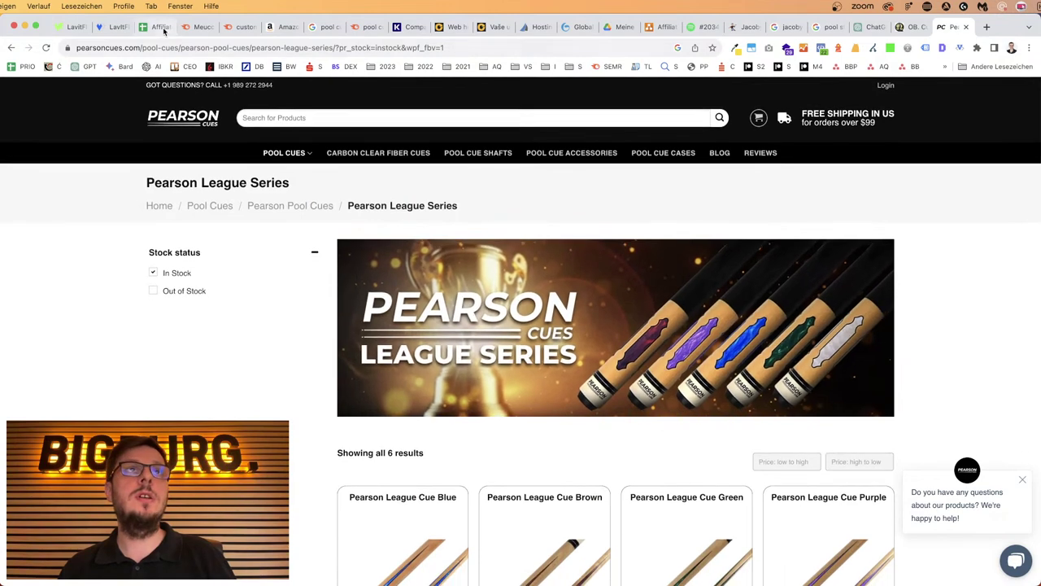
click(159, 26)
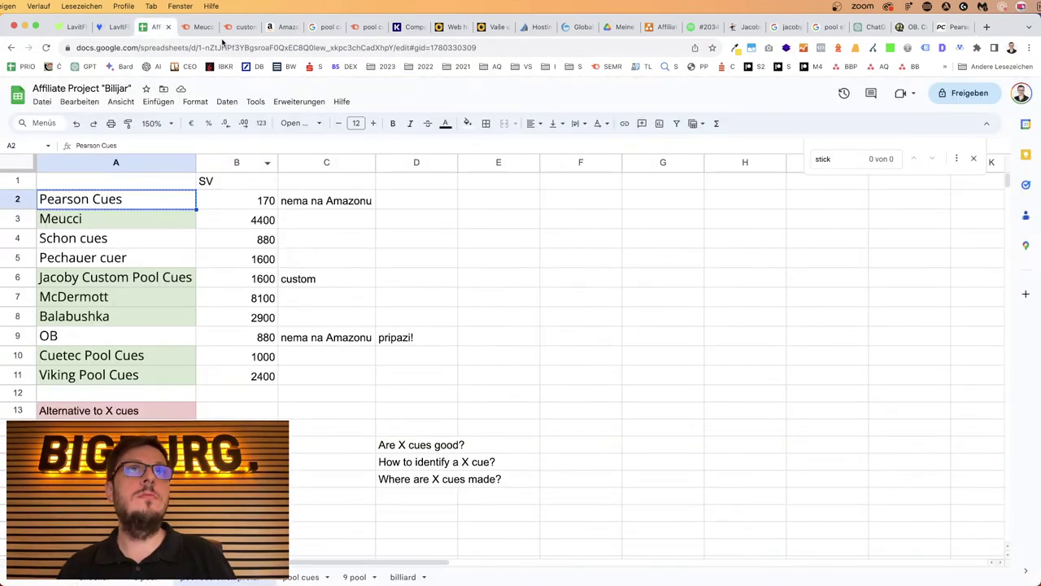
- After rechecking Amazon, copy the 'nema na Amazonu' note from C2 into C4 for Schon cues
click(272, 27)
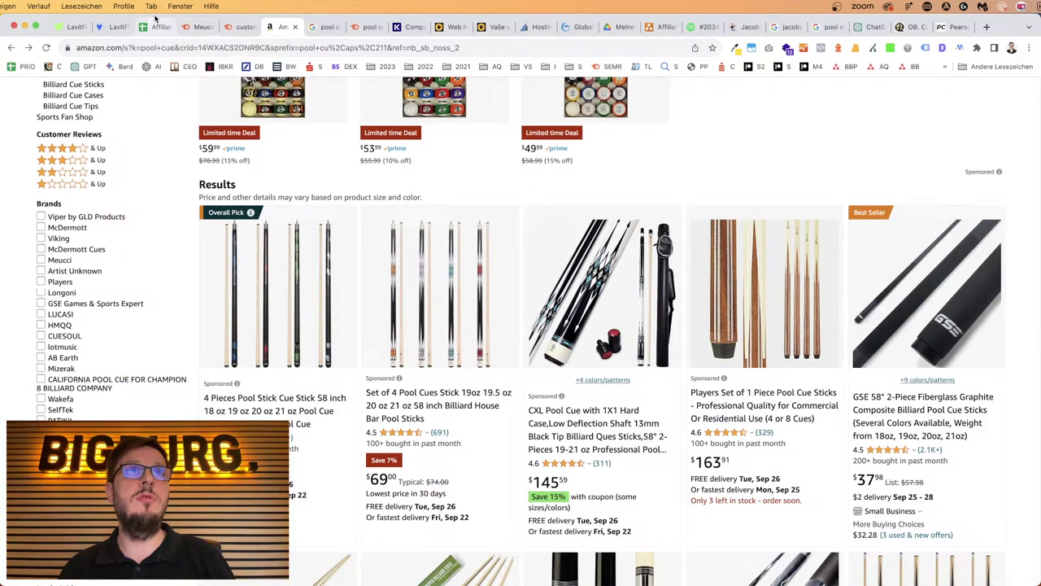
click(158, 27)
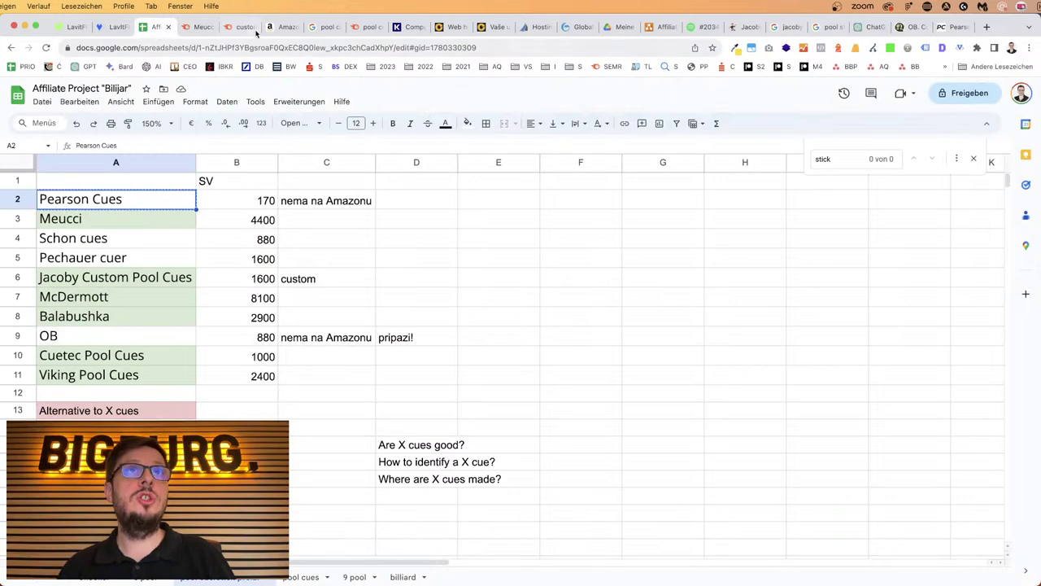
click(279, 27)
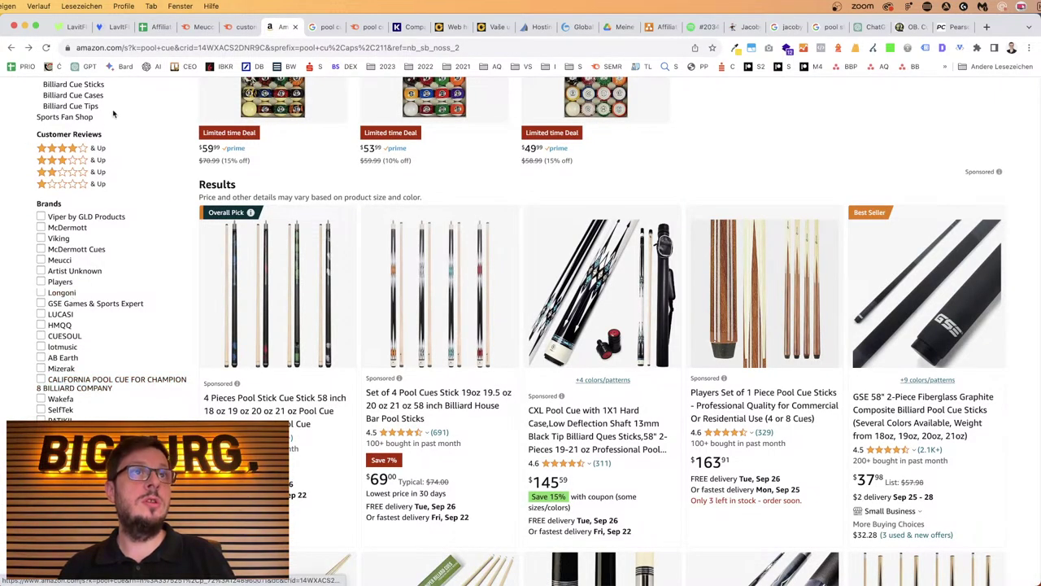
click(158, 27)
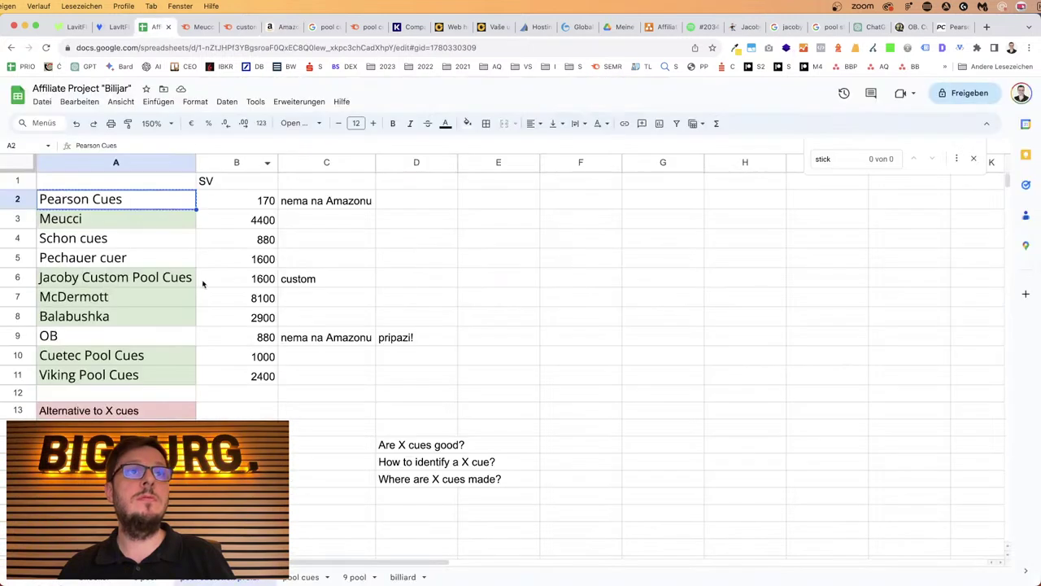
click(325, 240)
key(super+v)
key(super+z)
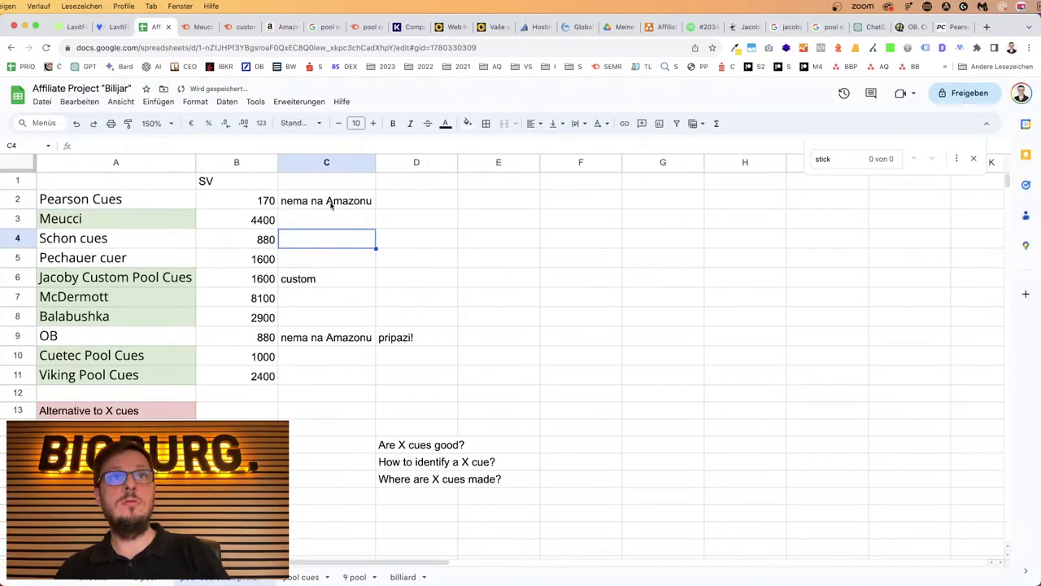
click(329, 203)
key(super+c)
click(326, 240)
key(super+v)
- Copy the Schon cues brand name and search it on Google in a new tab
click(211, 247)
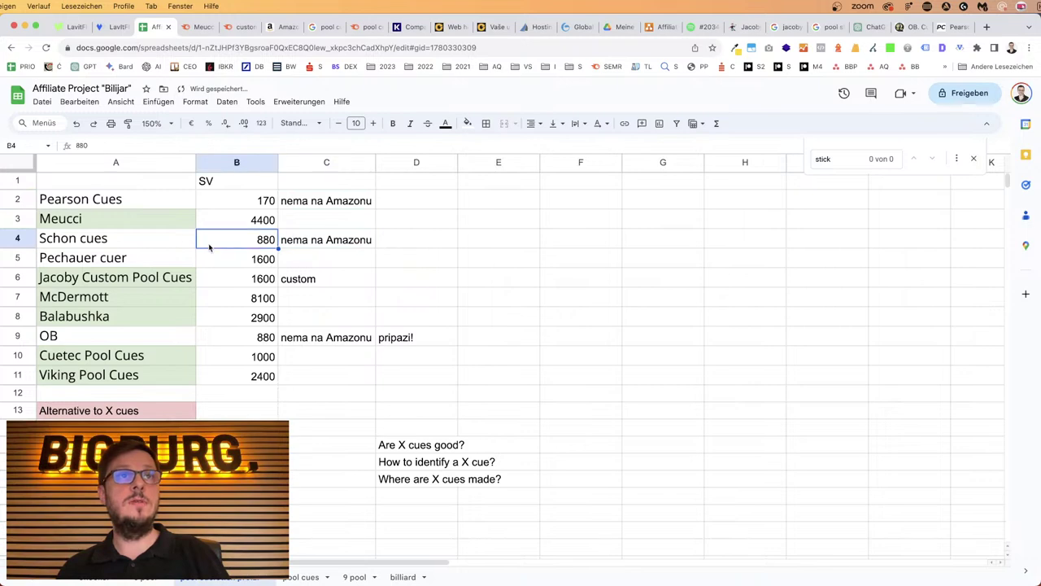
click(185, 247)
key(super+c)
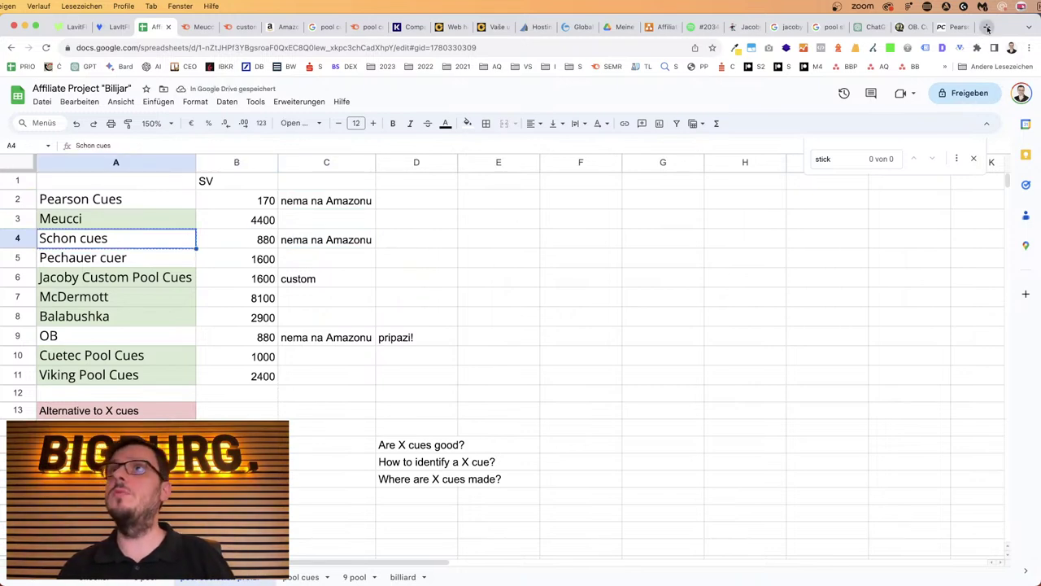
click(987, 27)
key(super+v)
key(Return)
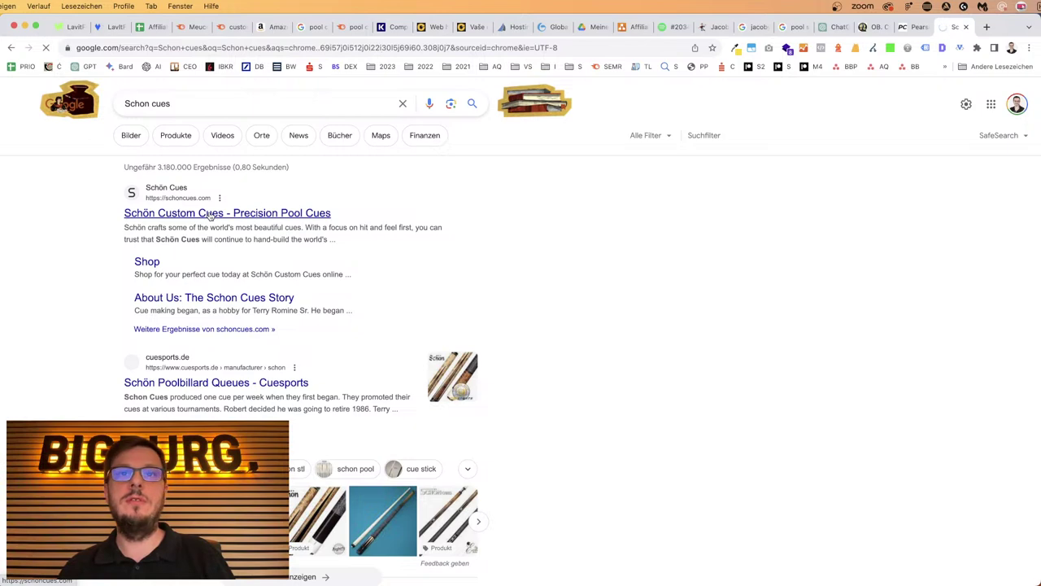
- Copy 'Handcrafted' from the Schön Cues homepage and paste it as plain text into D4
click(210, 214)
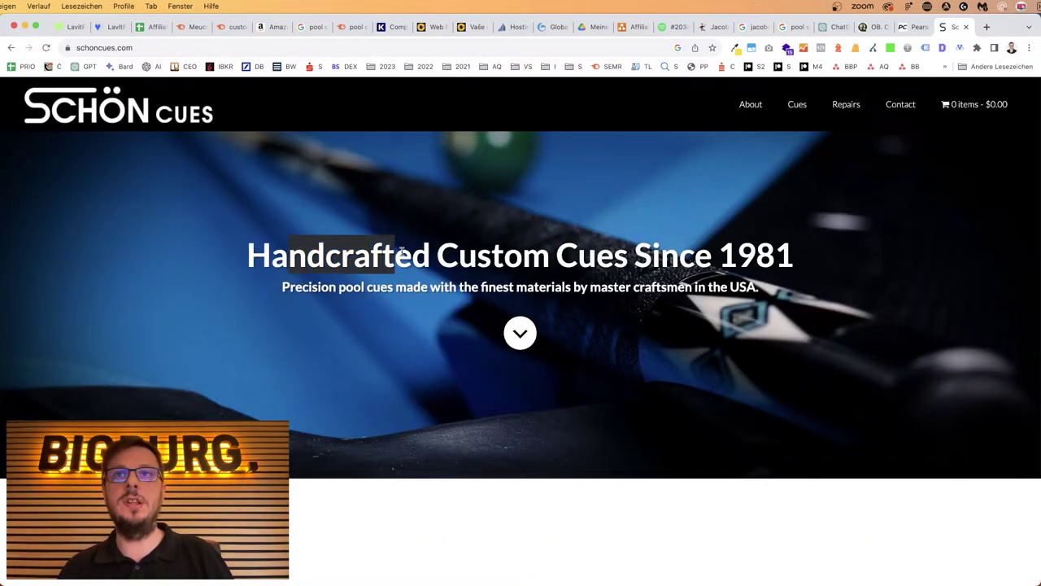
double_click(366, 259)
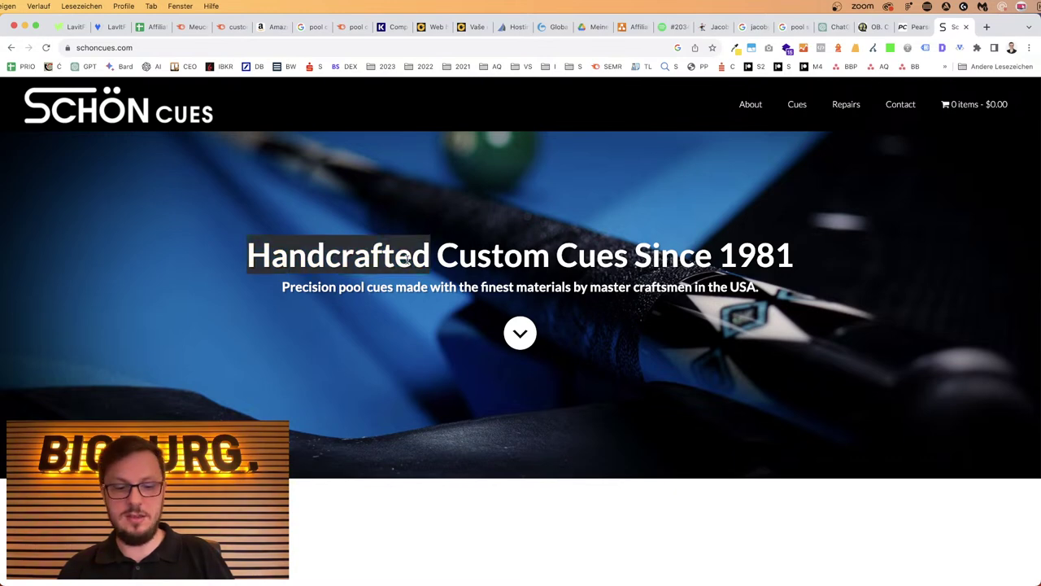
click(156, 27)
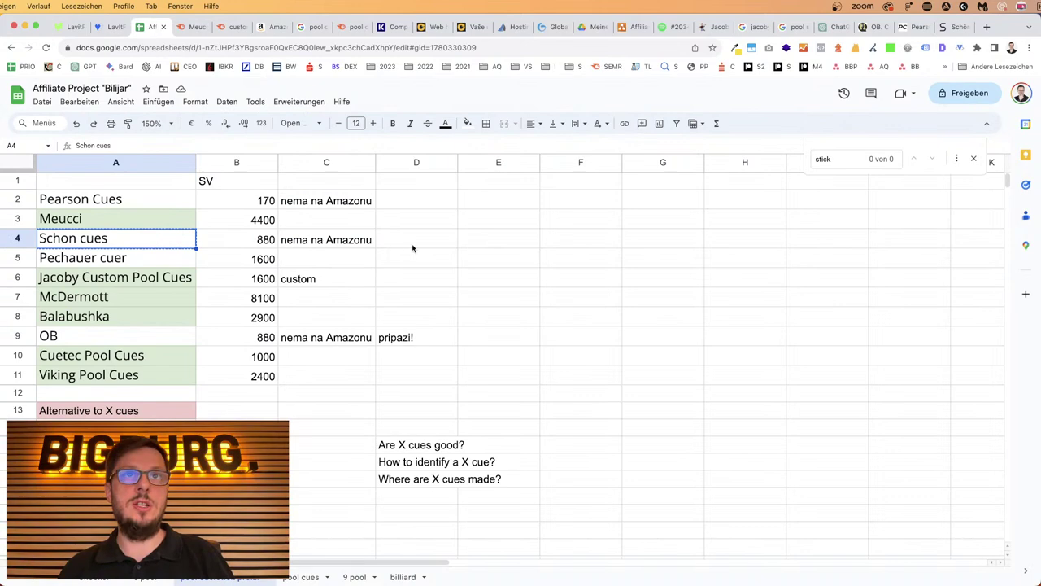
click(438, 241)
key(super+v)
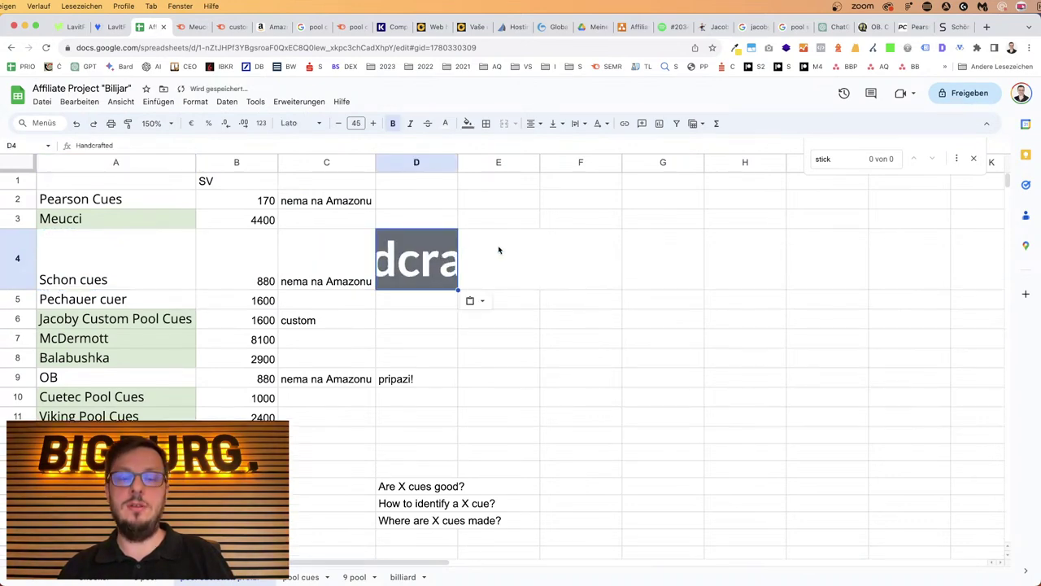
key(super+z)
key(super+shift+v)
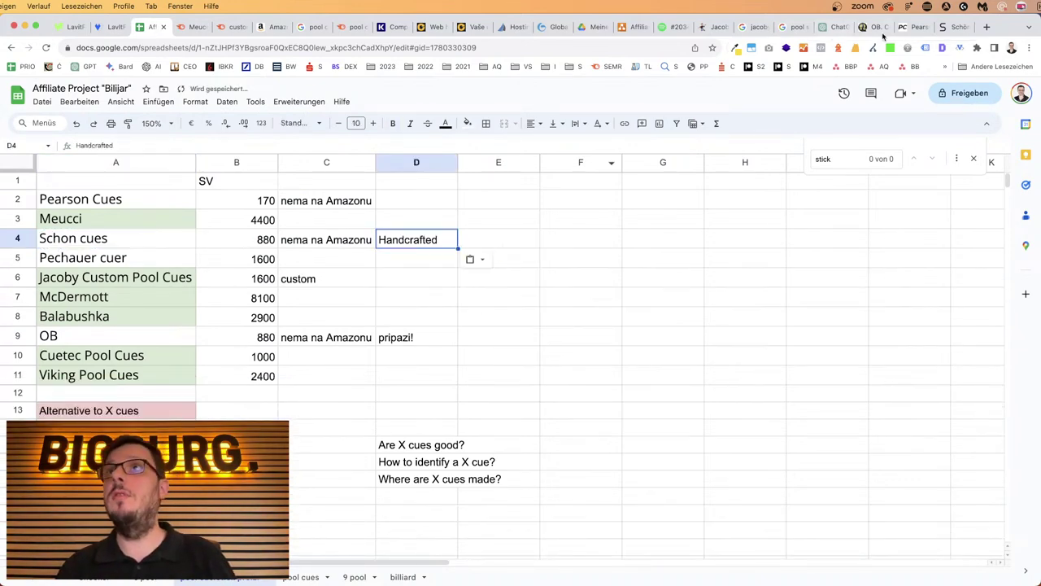
- Back on schoncues.com, browse to the Cues shop listing of 21 cues from $950.00
click(950, 27)
scroll(549, 315, down, 5)
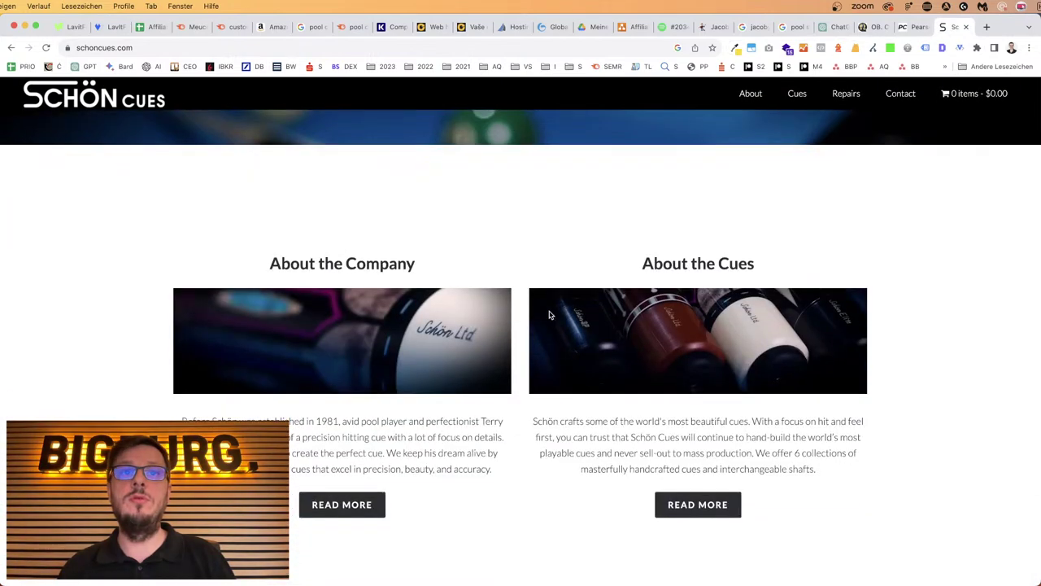
scroll(550, 315, down, 10)
scroll(549, 315, up, 7)
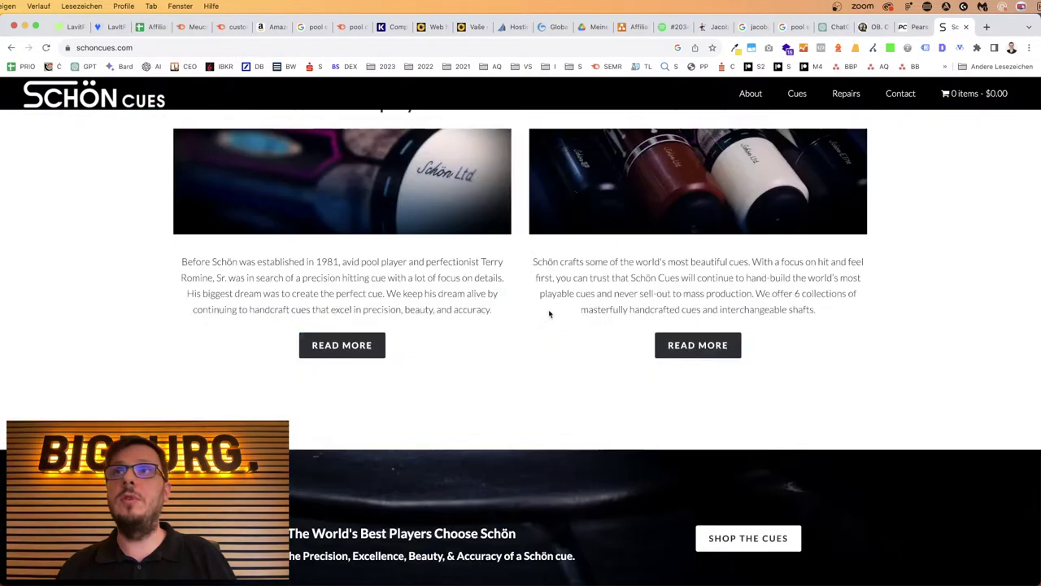
scroll(549, 314, up, 10)
click(797, 104)
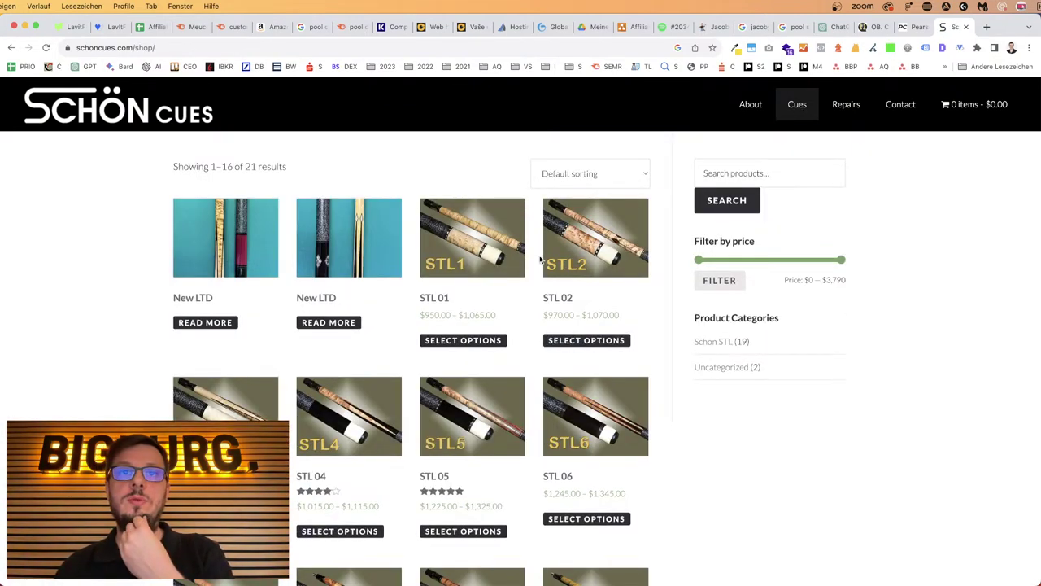
scroll(502, 299, down, 5)
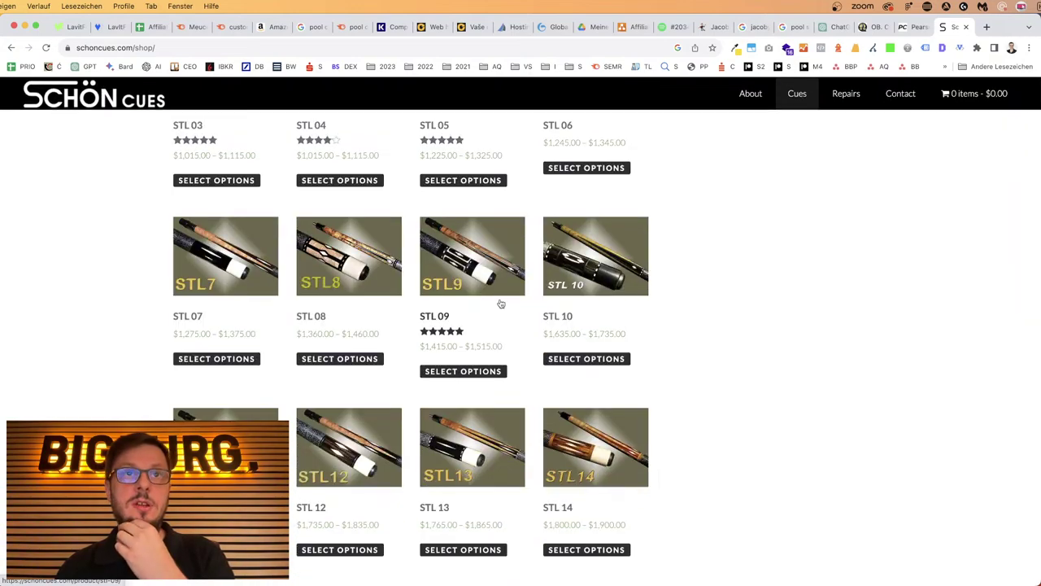
scroll(499, 303, down, 10)
key(super+r)
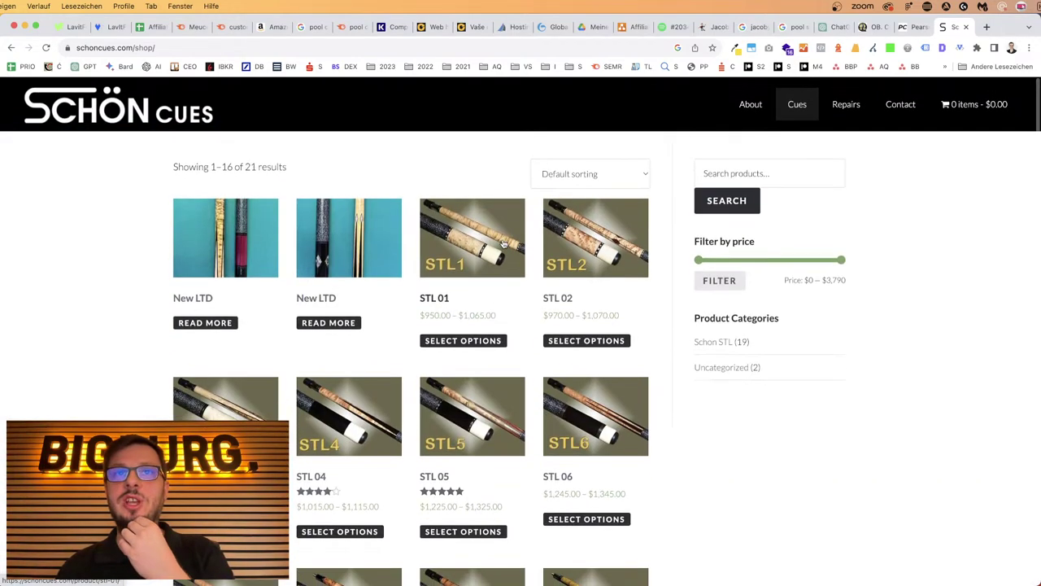
- Open the STL 01 product page and view its Additional information specs
click(502, 243)
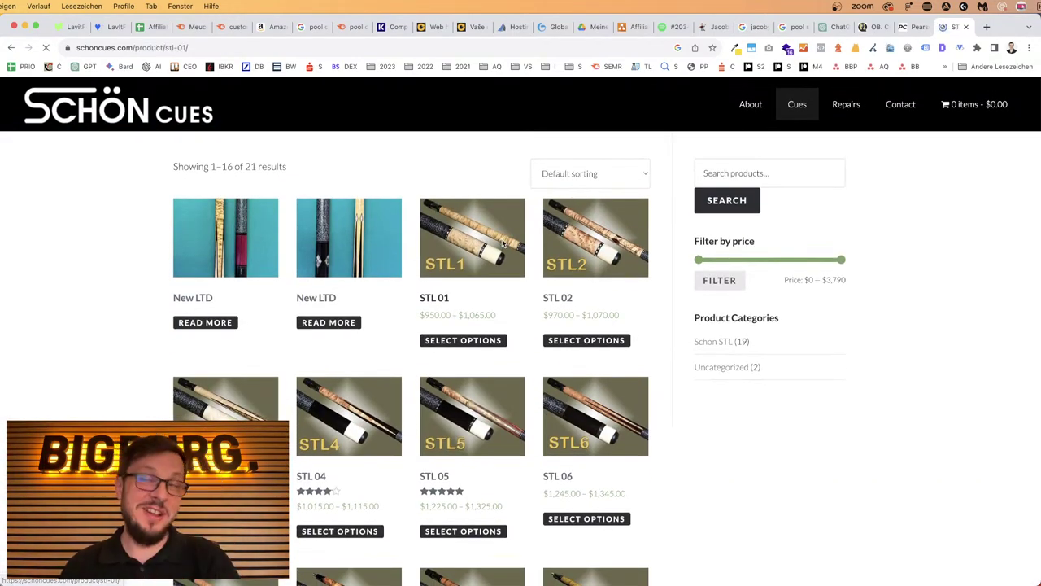
scroll(592, 364, down, 3)
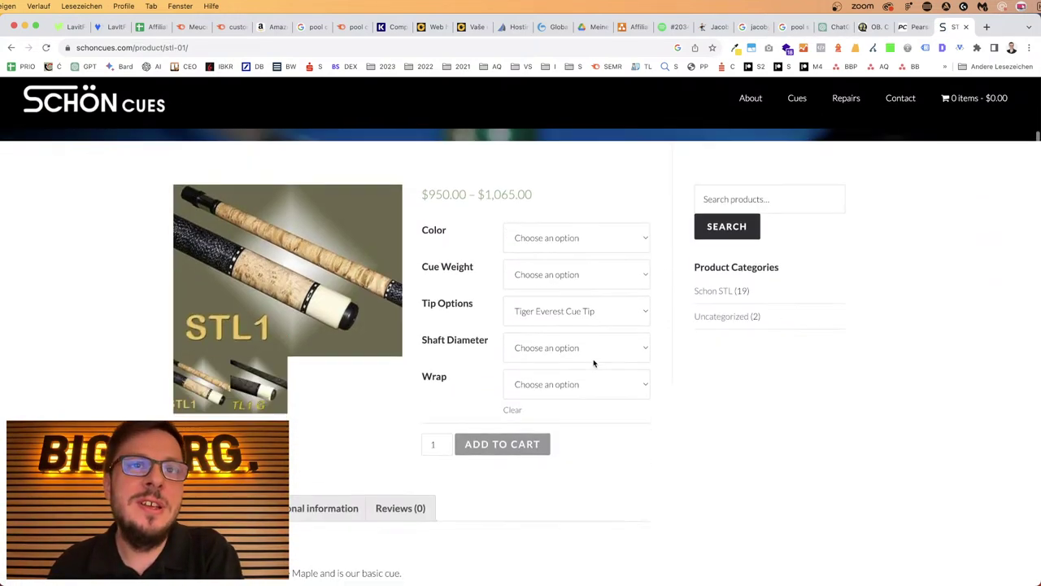
scroll(594, 364, up, 2)
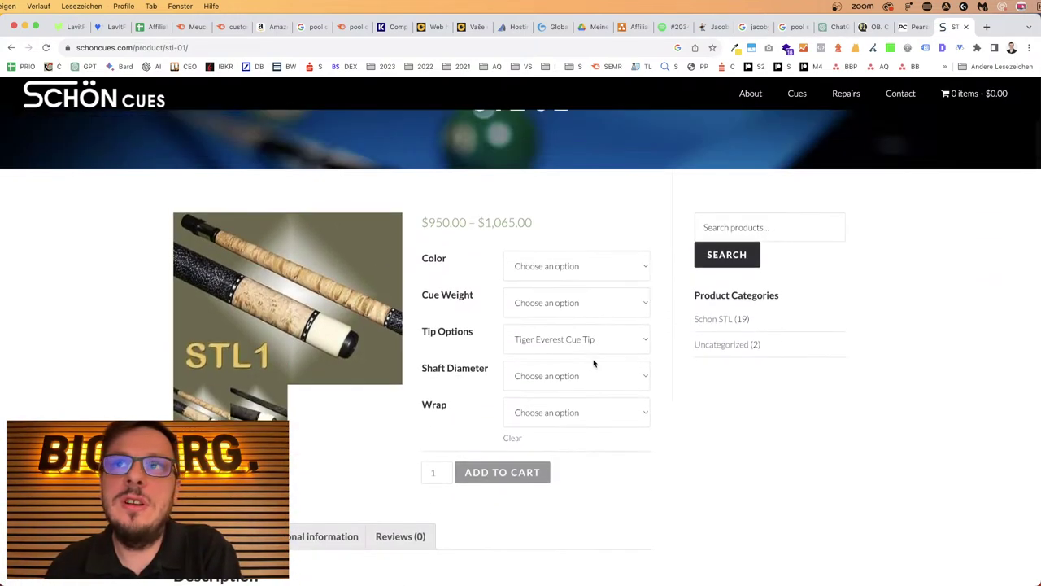
scroll(587, 320, down, 6)
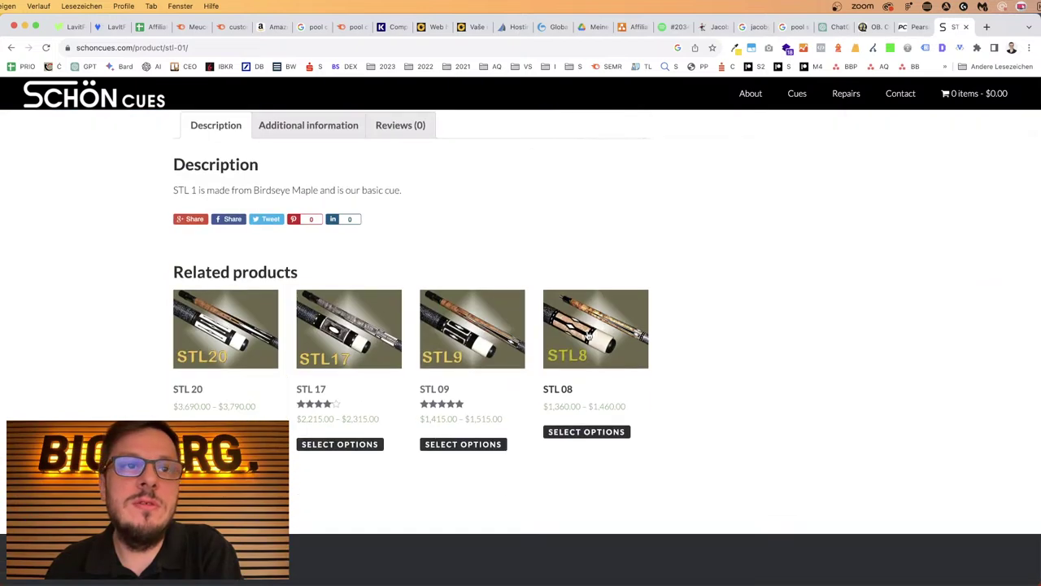
click(280, 130)
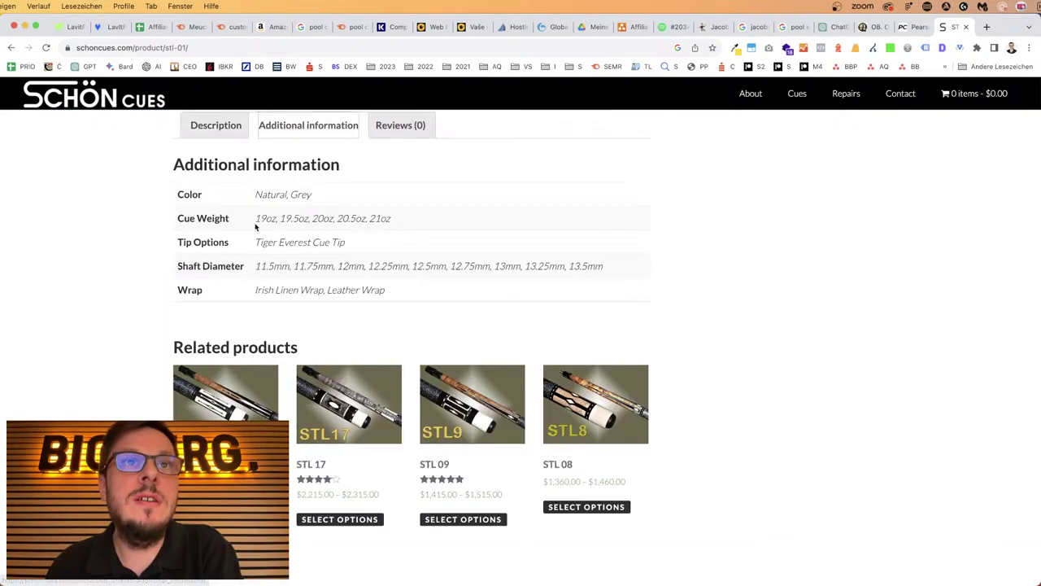
scroll(418, 316, up, 5)
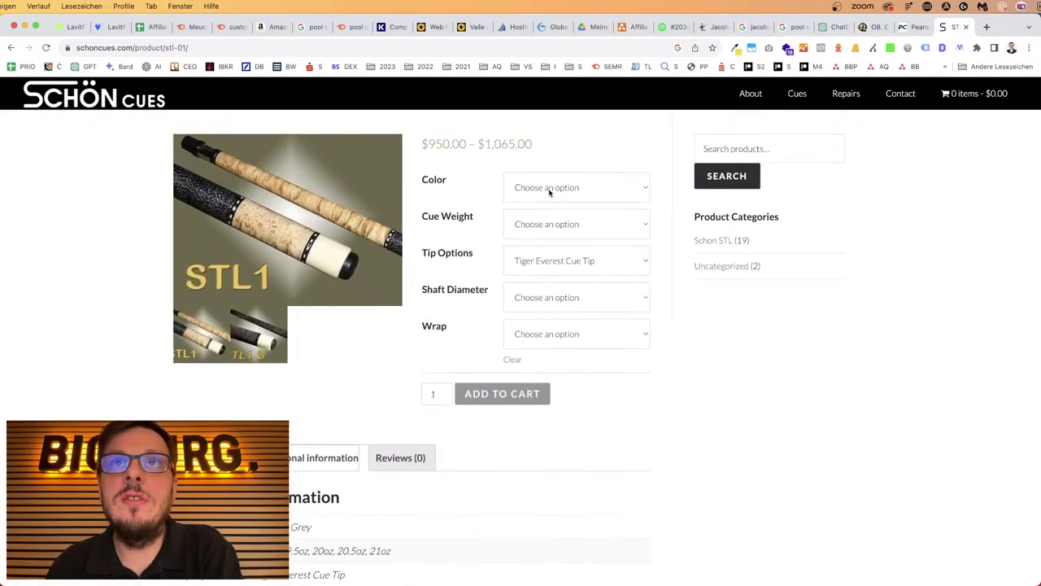
- Configure STL 01 as Natural, 19oz, 12mm shaft, Irish Linen Wrap and add it to the cart
click(549, 192)
click(549, 202)
click(551, 224)
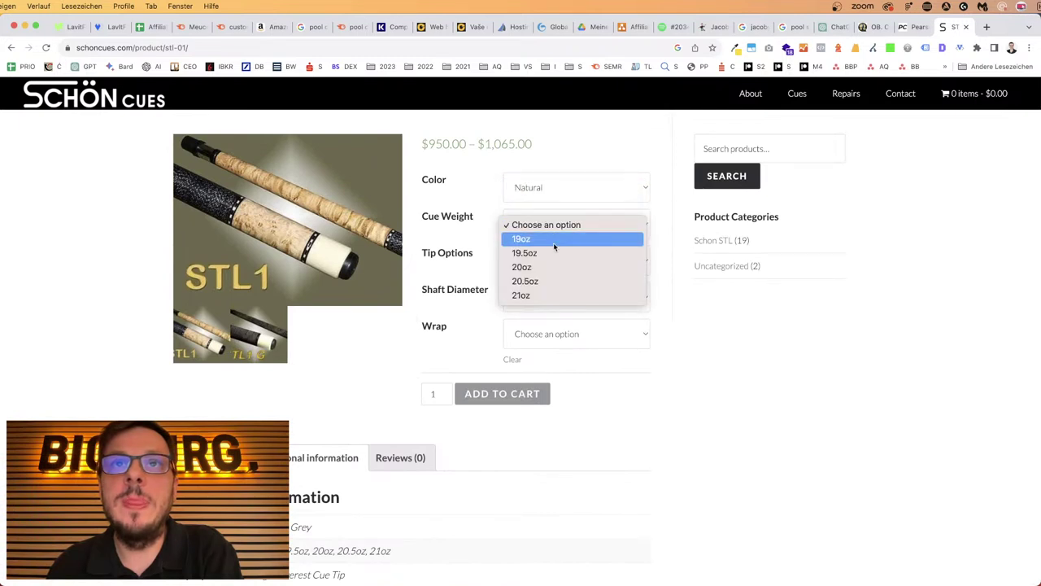
click(554, 240)
click(558, 258)
click(565, 297)
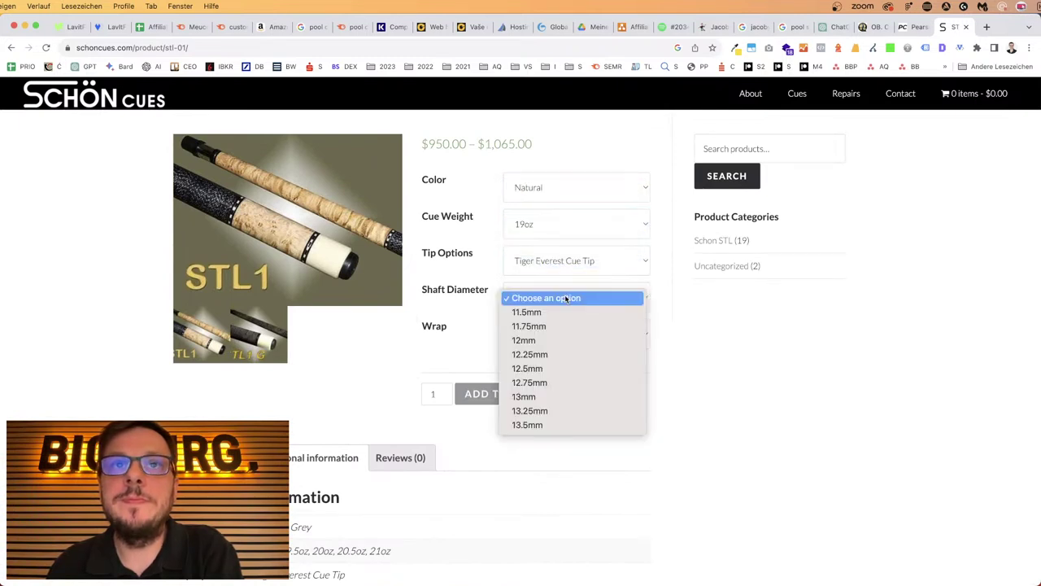
click(561, 342)
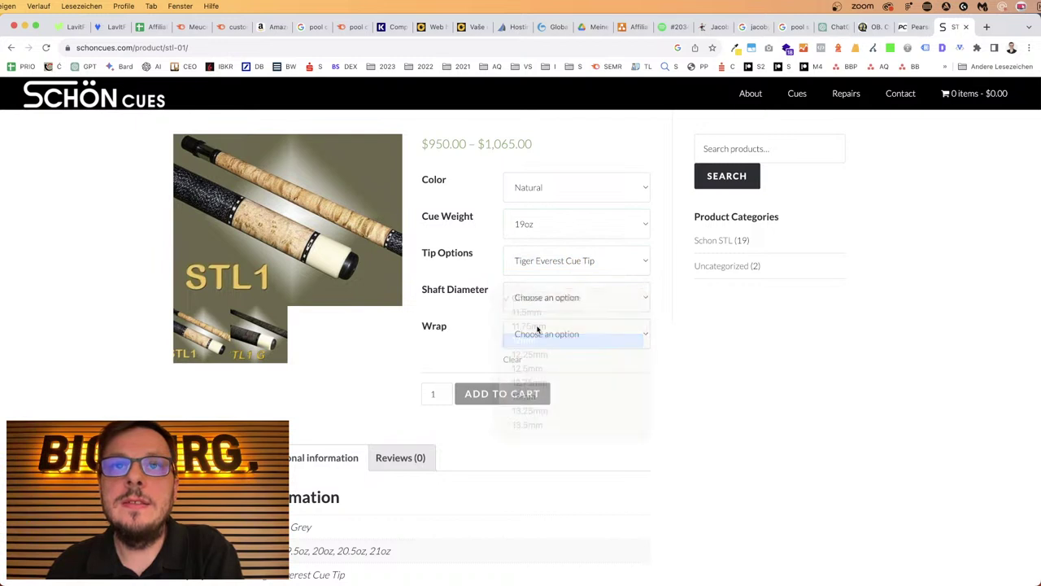
click(540, 332)
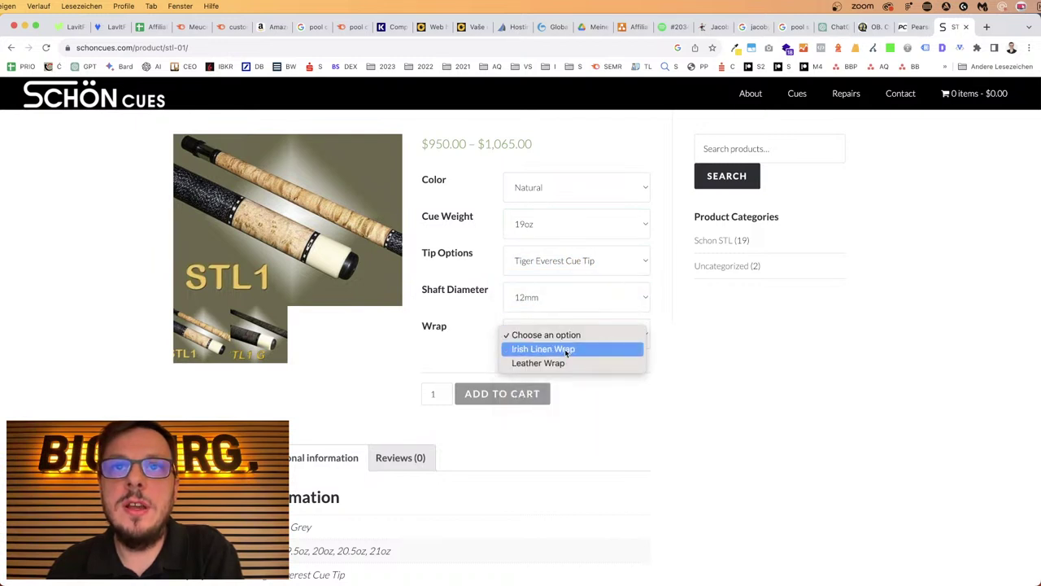
click(582, 350)
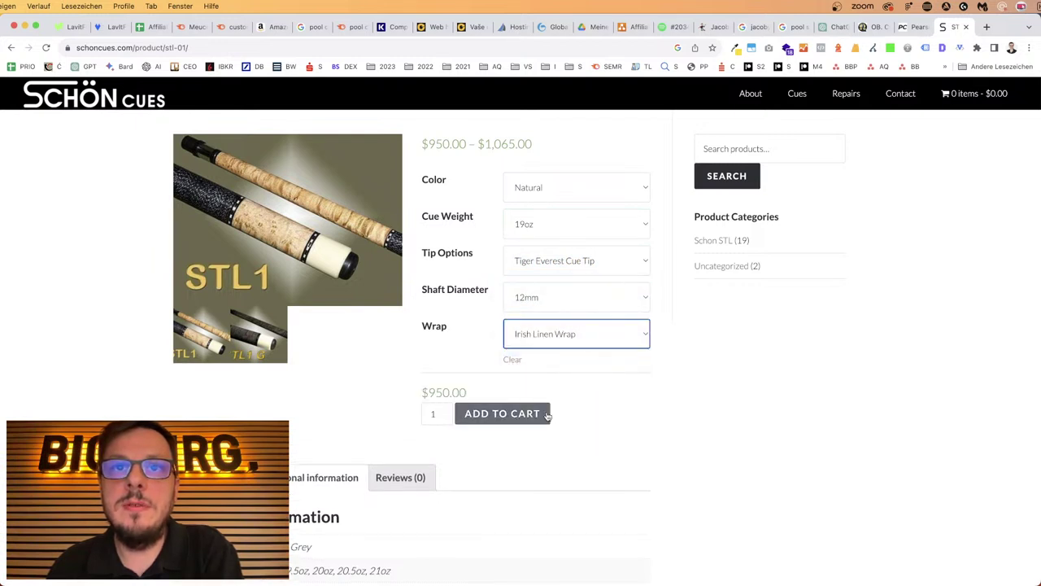
click(516, 415)
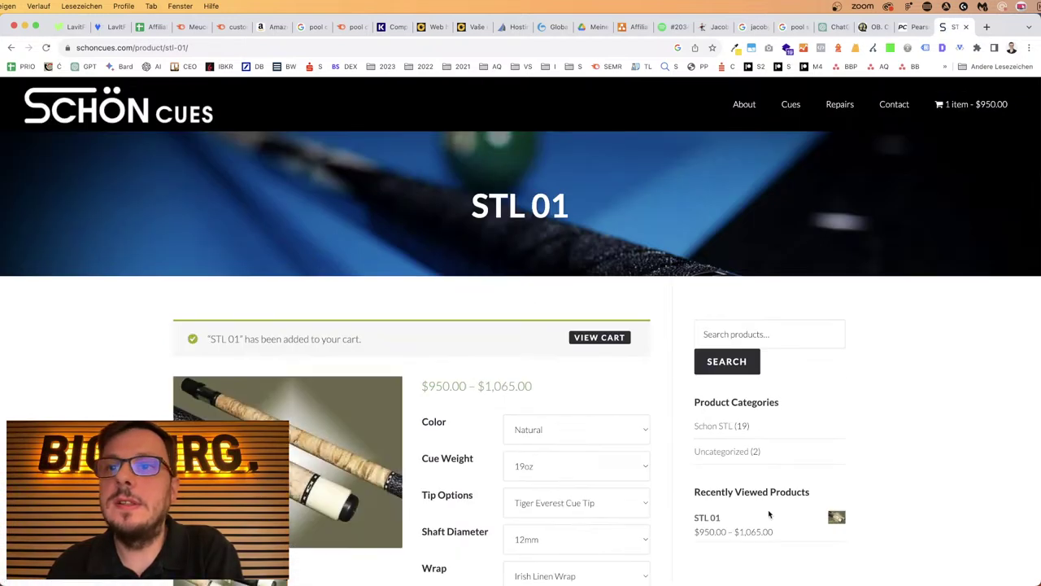
- In the cart, set the shipping calculator's country to United States
click(947, 108)
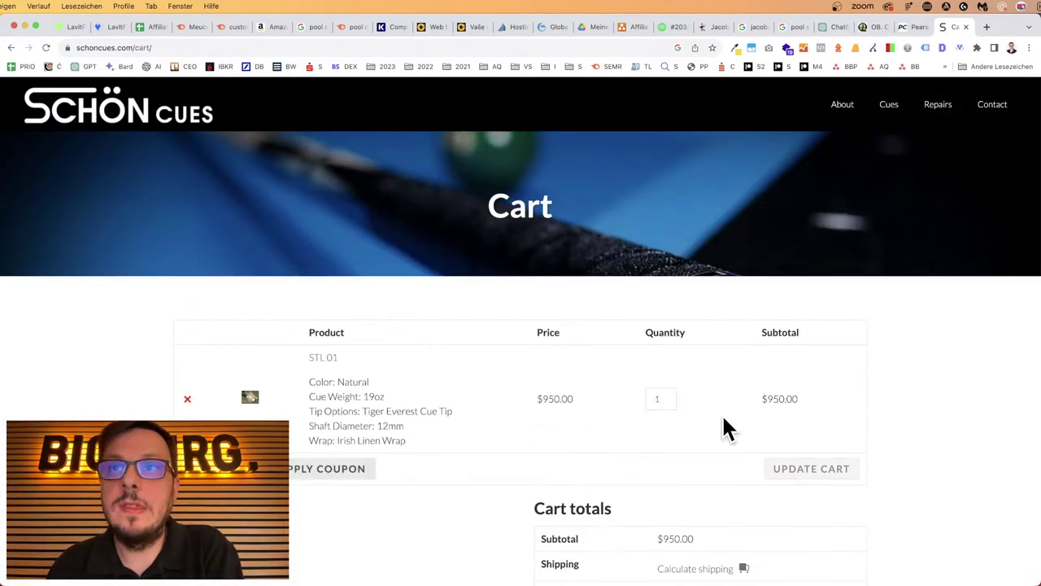
scroll(723, 420, down, 2)
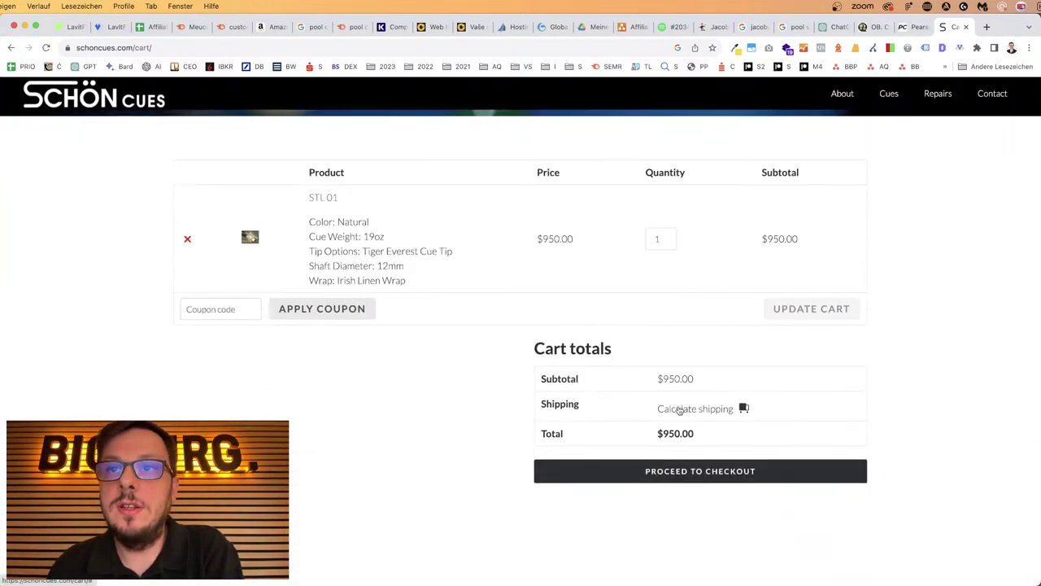
click(680, 410)
click(735, 437)
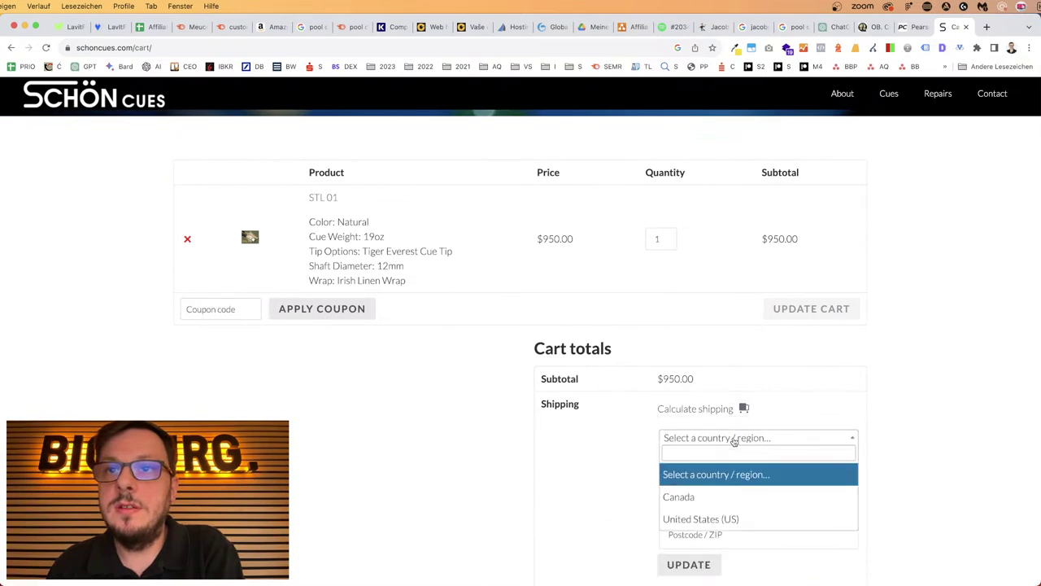
click(696, 521)
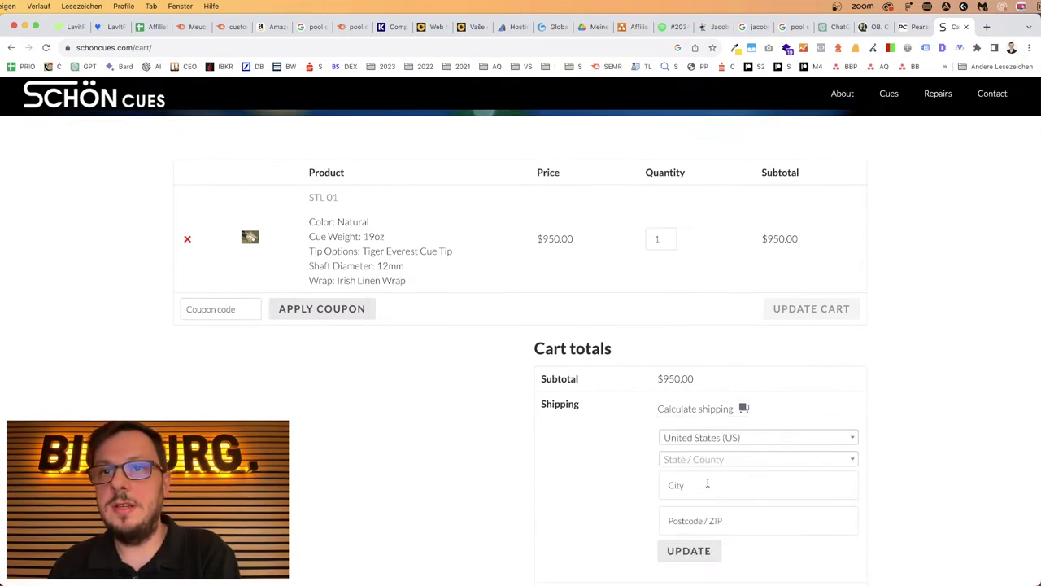
- Enter New York, NY 10001 as the shipping address and update to $75.00 flat-rate shipping
click(706, 485)
text(New Yor)
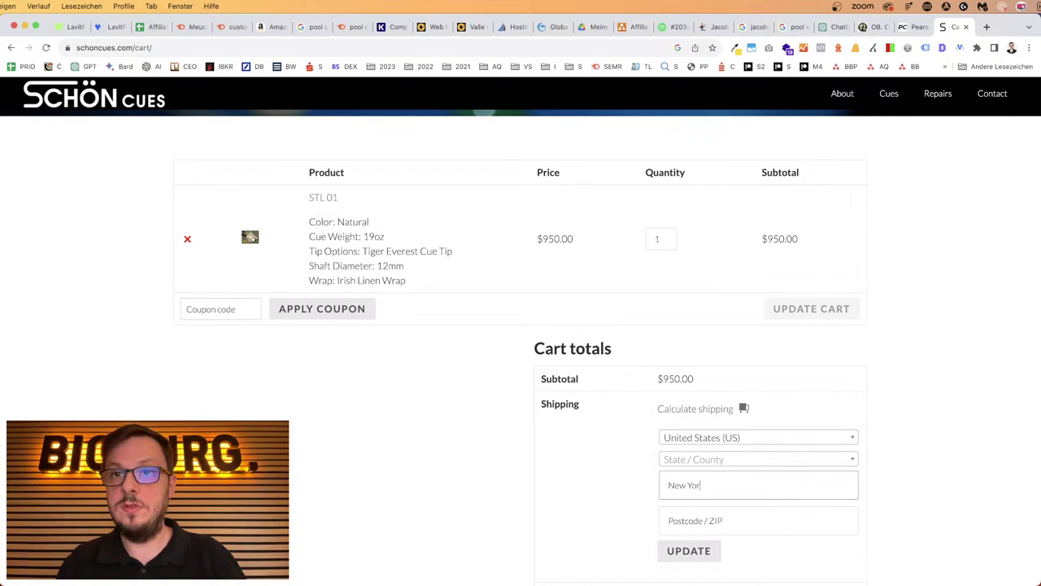
text(k)
key(Tab)
text(10)
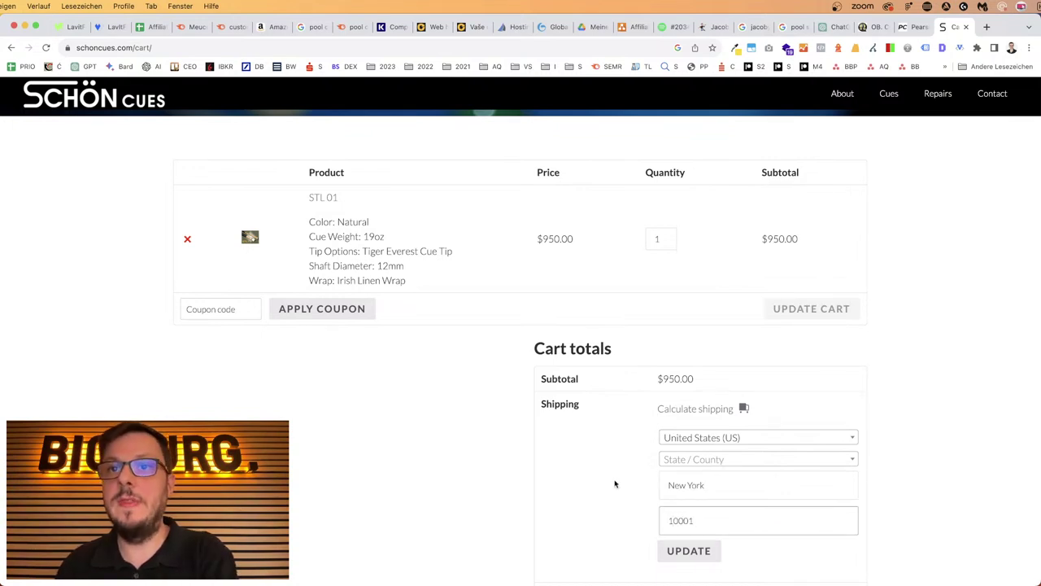
click(709, 460)
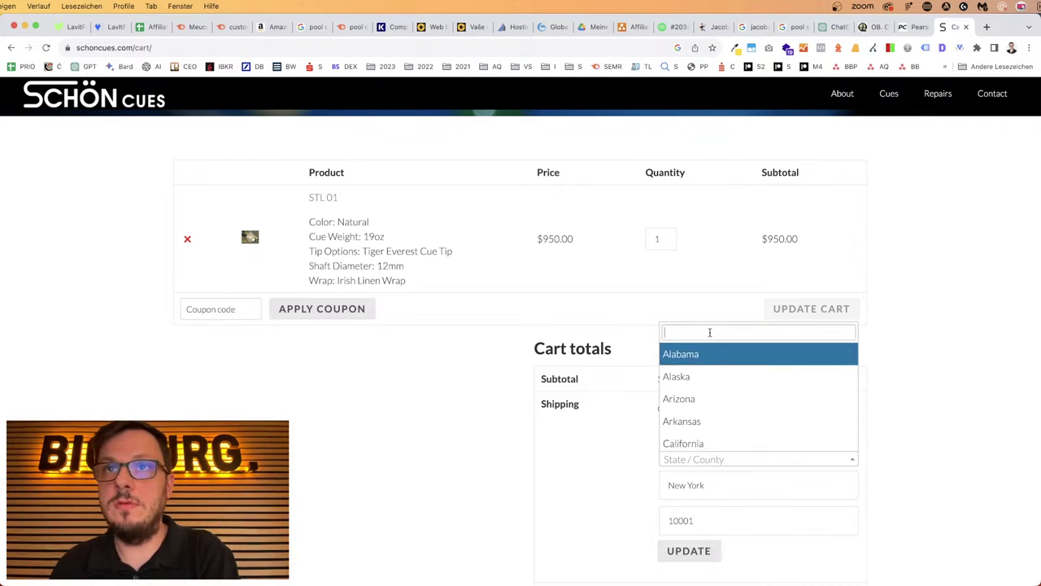
text(new)
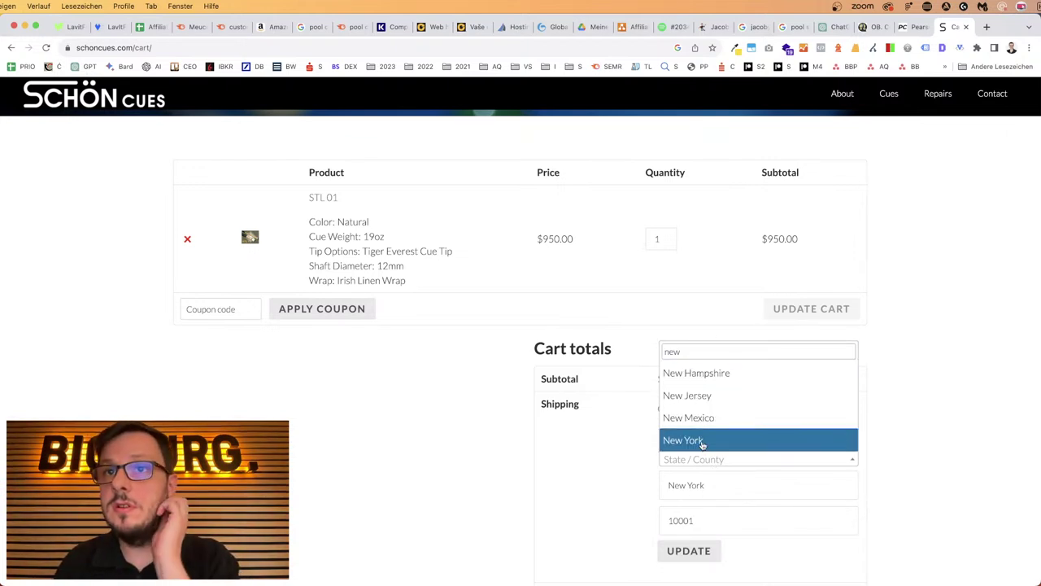
click(688, 439)
click(691, 553)
scroll(671, 514, down, 3)
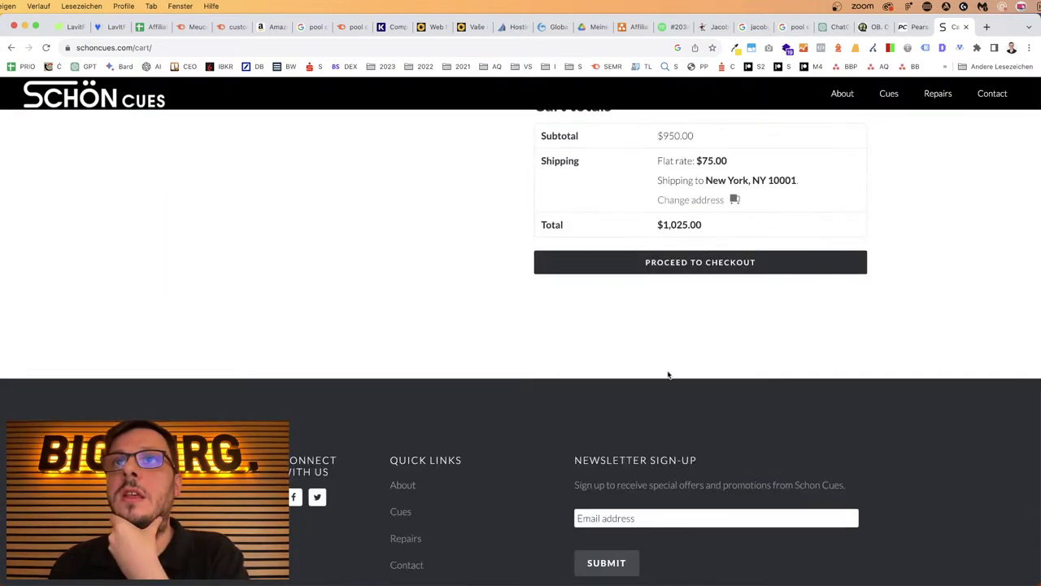
scroll(670, 354, up, 2)
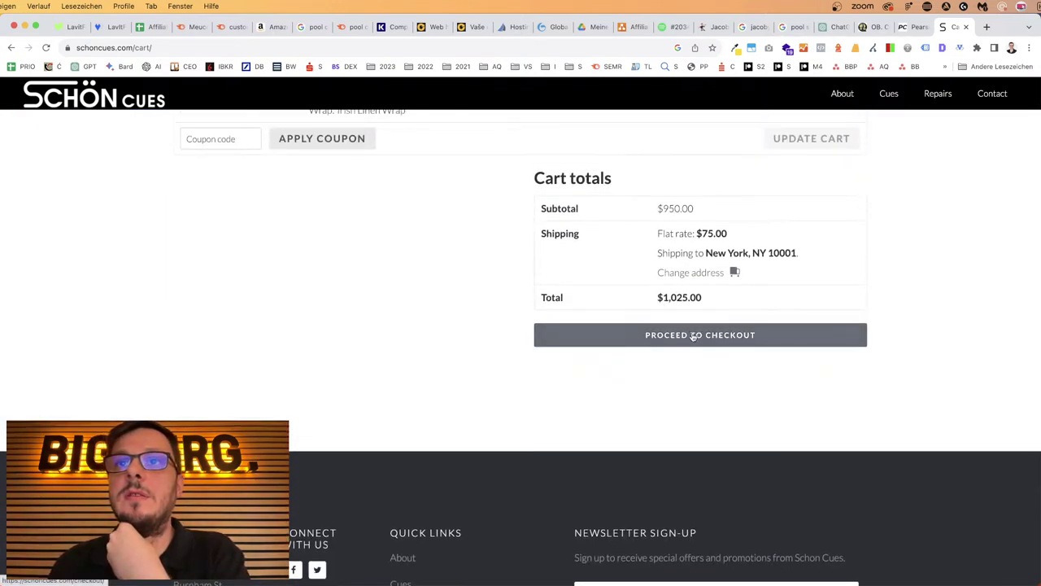
- Proceed to the checkout page and scroll through it
click(692, 334)
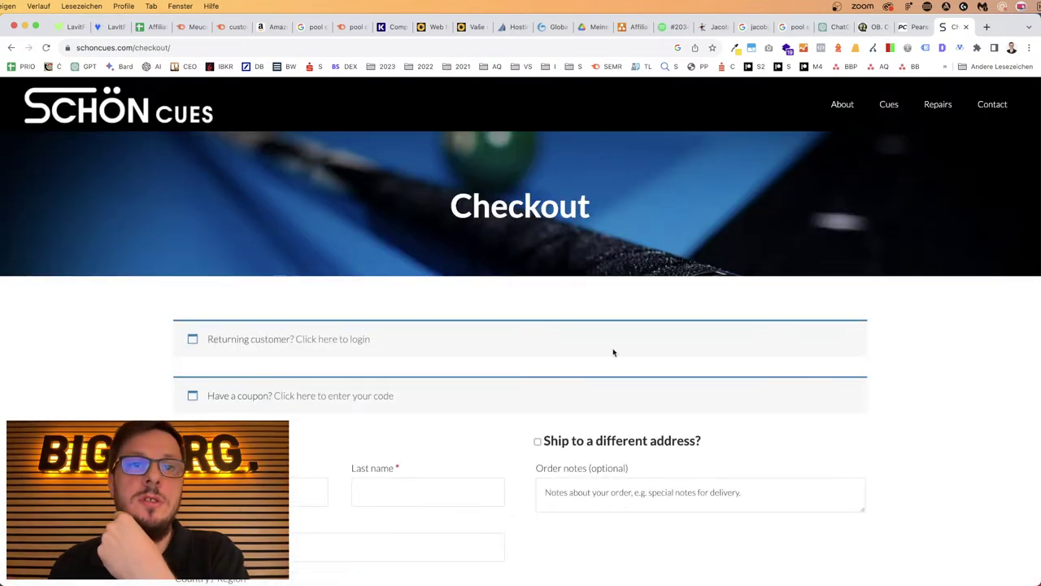
scroll(614, 351, down, 10)
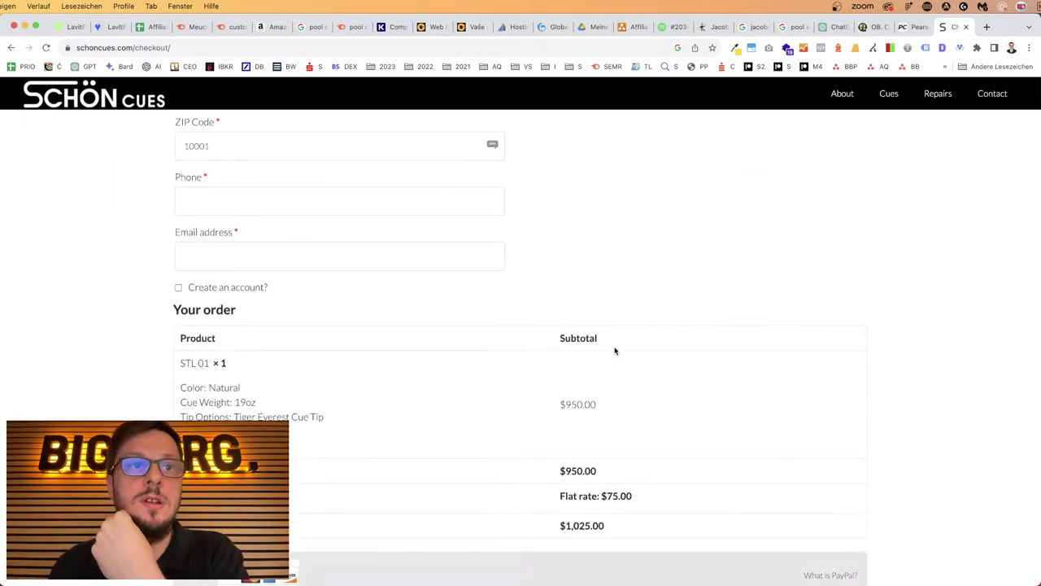
scroll(614, 351, down, 7)
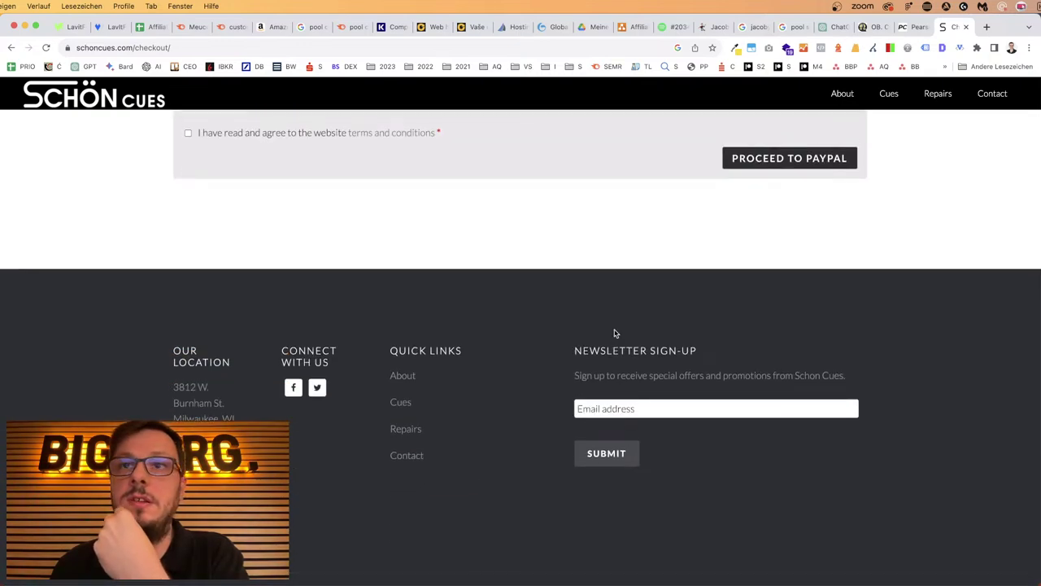
scroll(614, 334, up, 20)
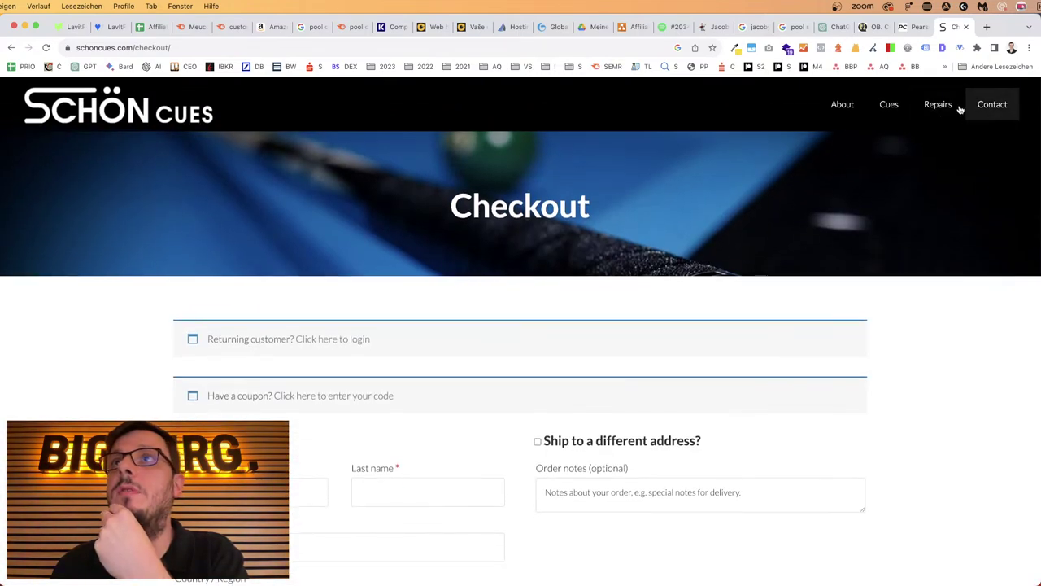
- Review the retailer list on About > How To Buy, then return to the spreadsheet
click(853, 105)
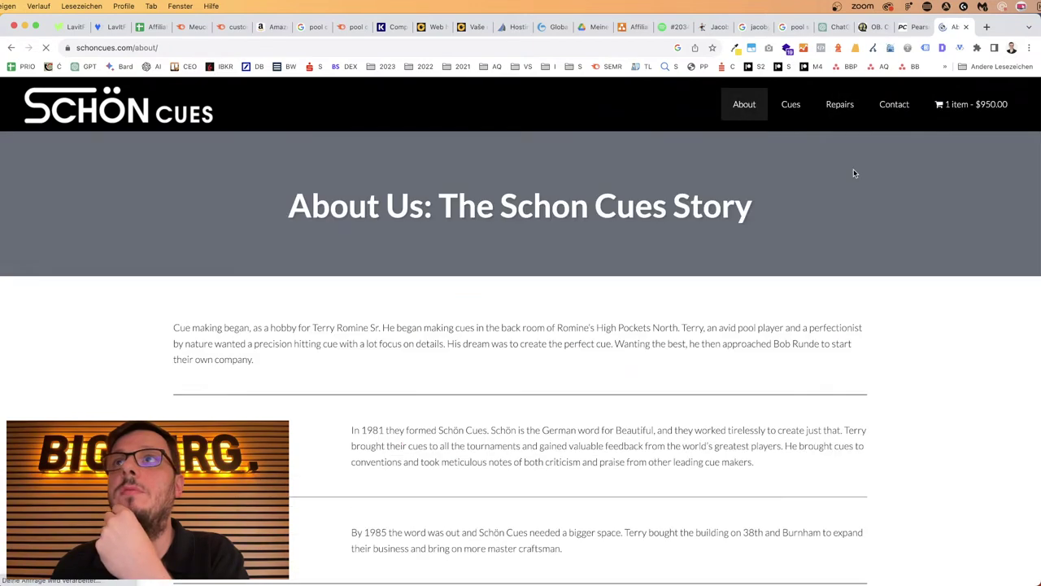
mouse_move(747, 116)
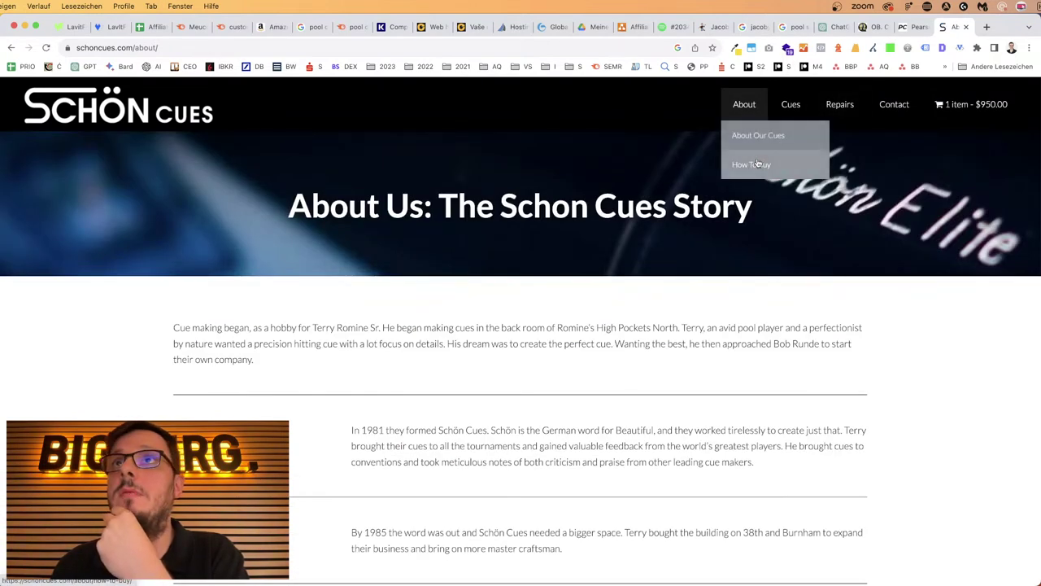
click(757, 159)
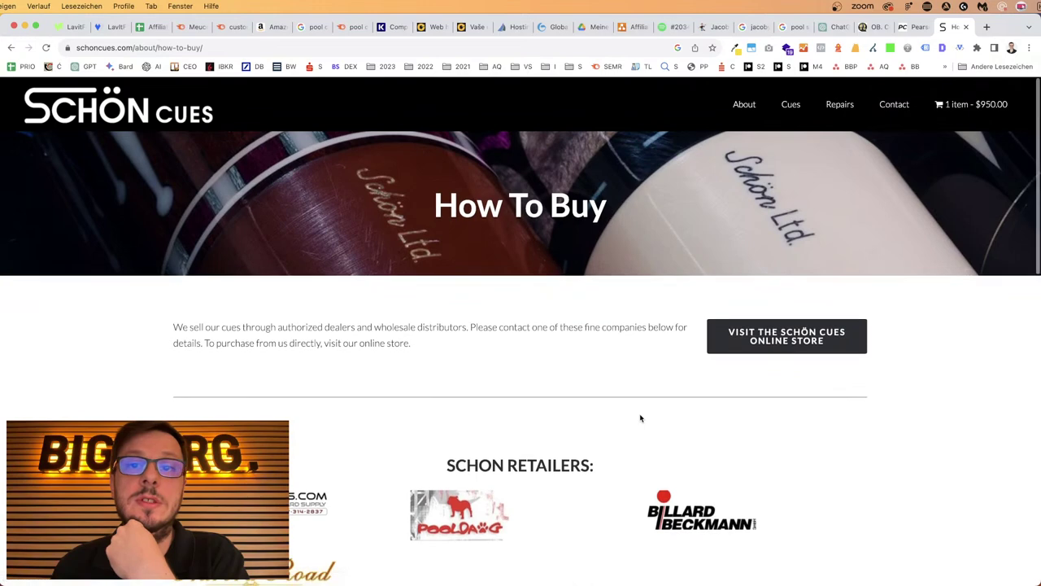
scroll(642, 418, down, 4)
scroll(640, 415, down, 5)
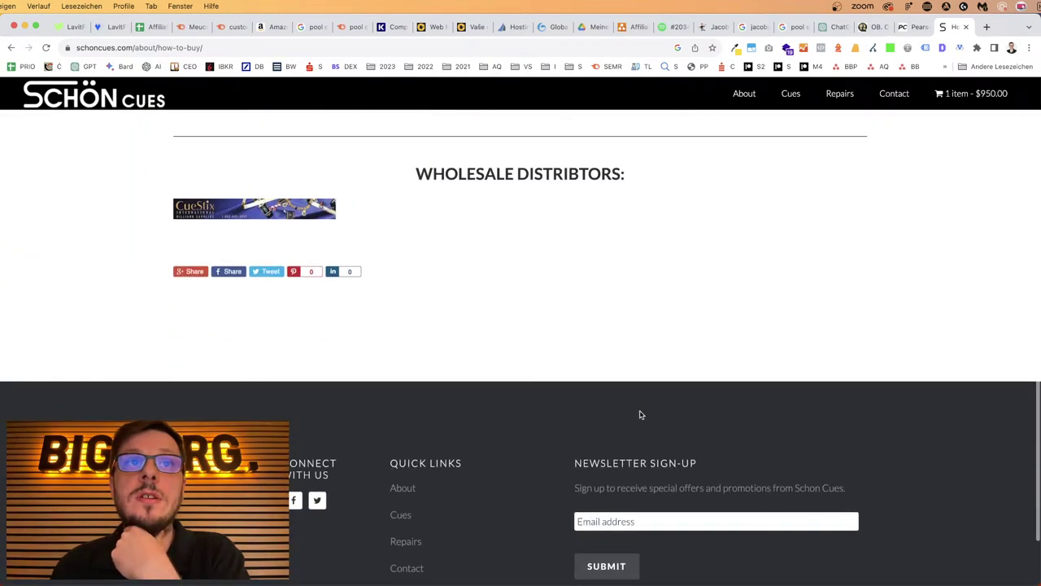
scroll(640, 415, up, 6)
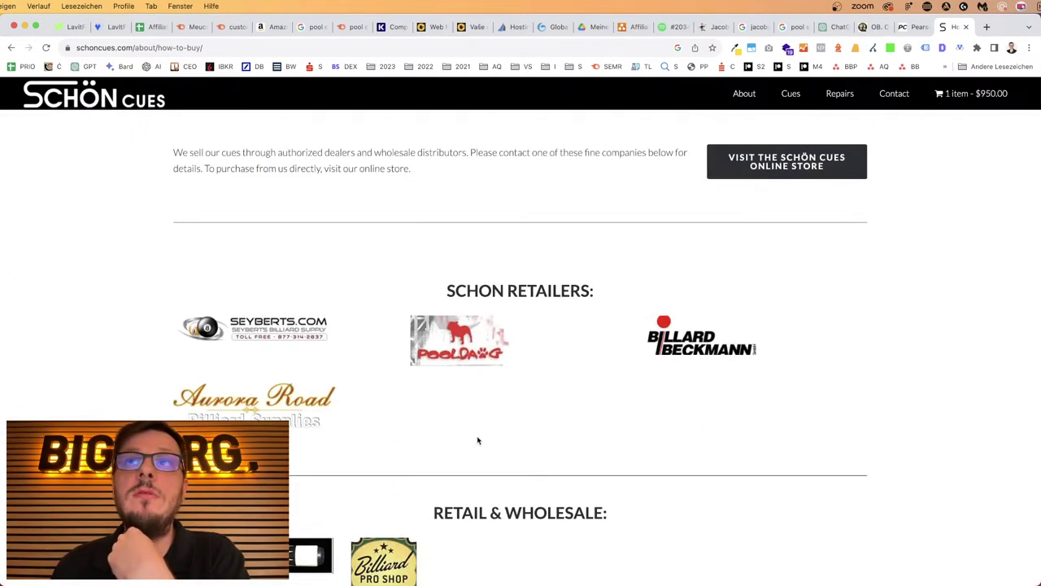
scroll(478, 440, up, 3)
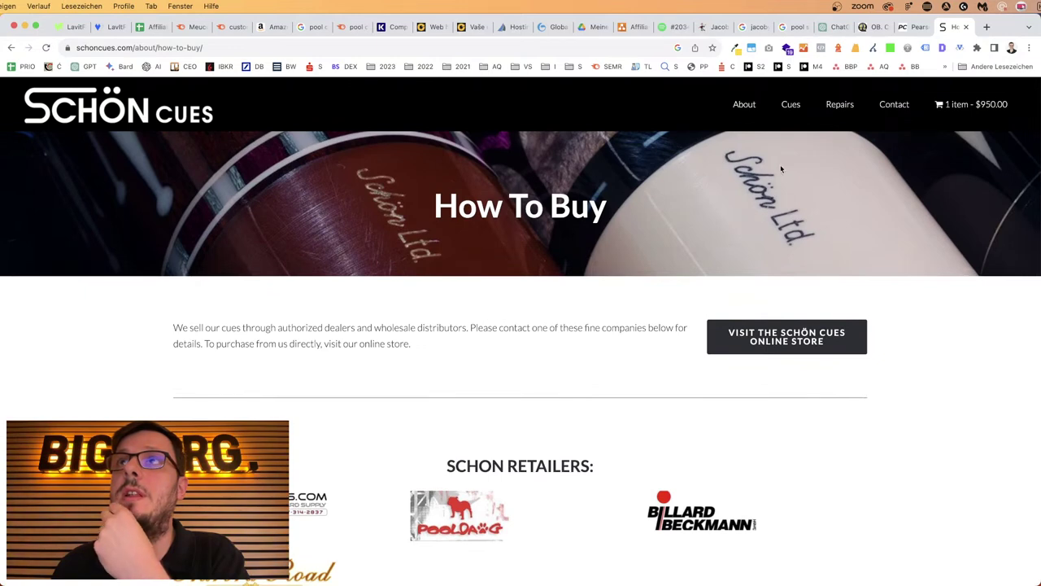
click(145, 27)
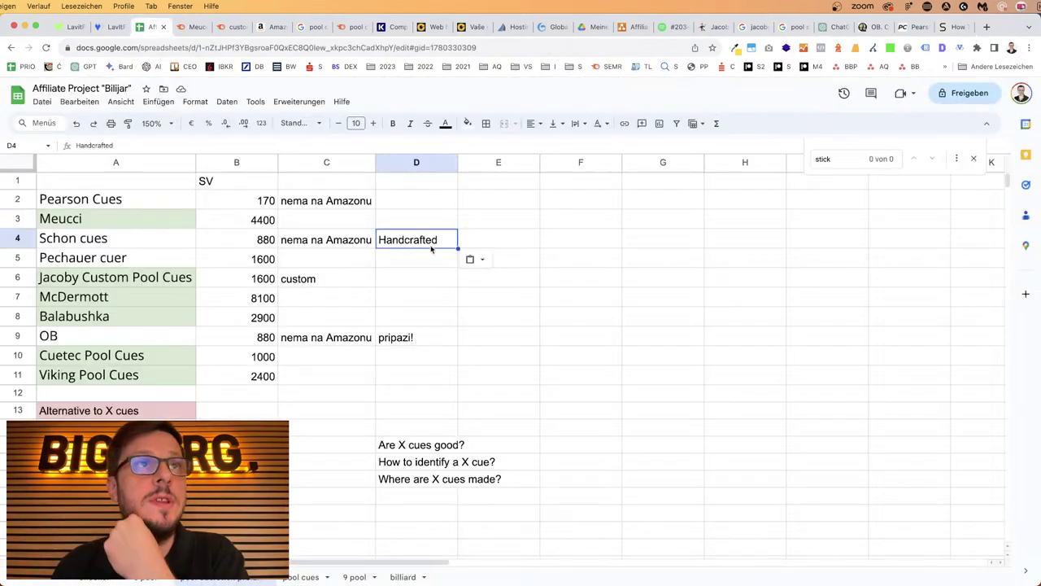
- Correct the A5 brand name from 'Pechauer cuer' to 'Pechauer cues'
double_click(130, 259)
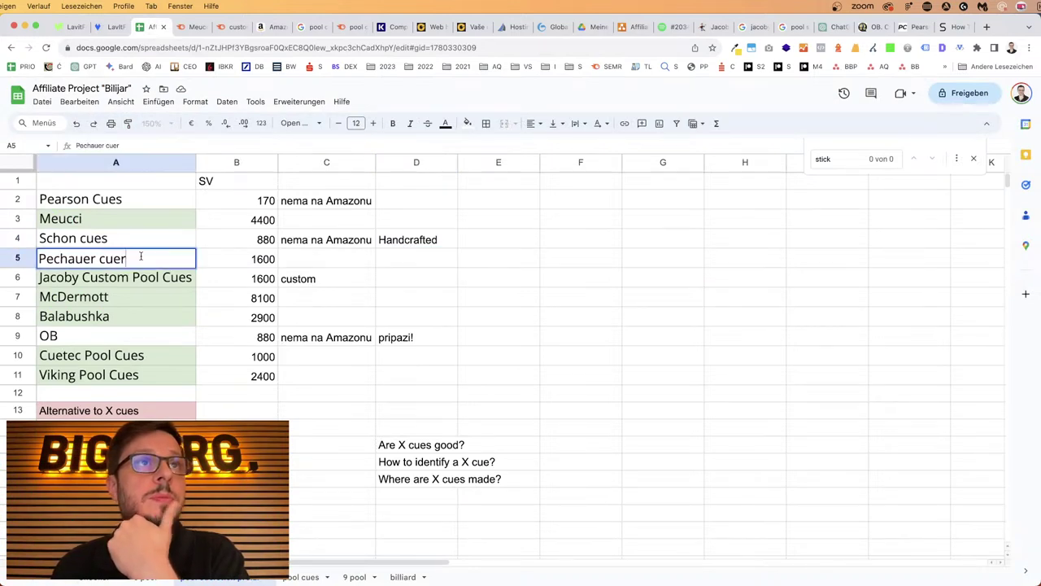
key(BackSpace)
text(s)
key(Return)
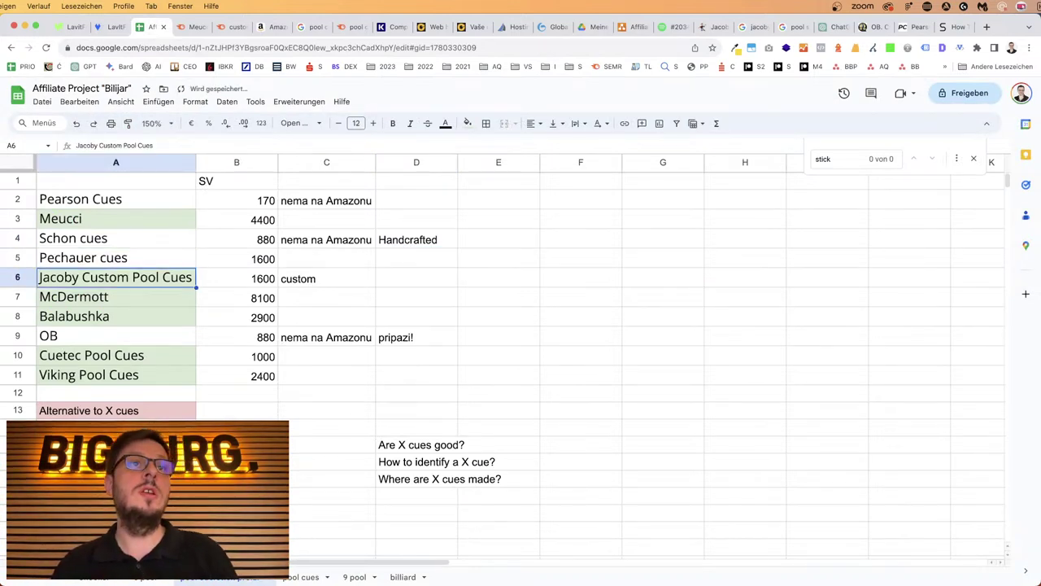
- After checking Amazon, copy the 'nema na Amazonu' note from C4 into C5
click(268, 27)
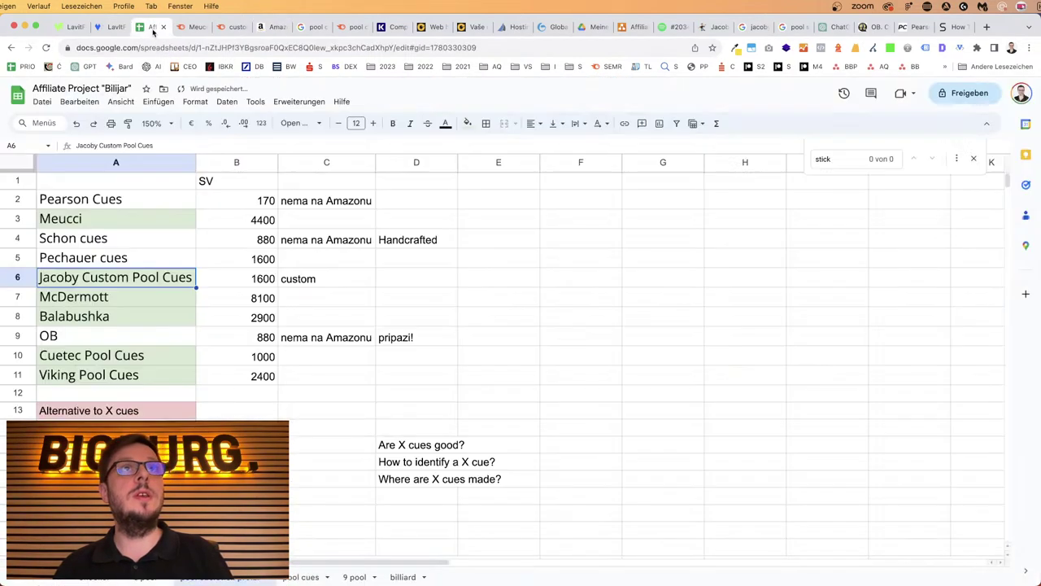
click(154, 27)
click(317, 244)
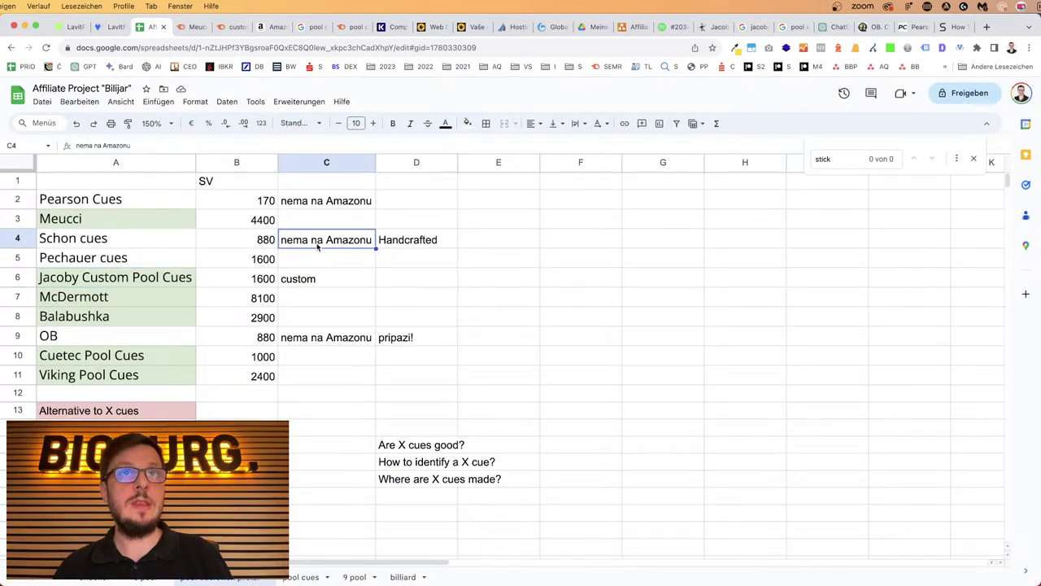
key(ctrl+c)
click(309, 262)
key(ctrl+v)
- Google-search 'Pechauer cues' in a new tab using the A5 name
click(158, 262)
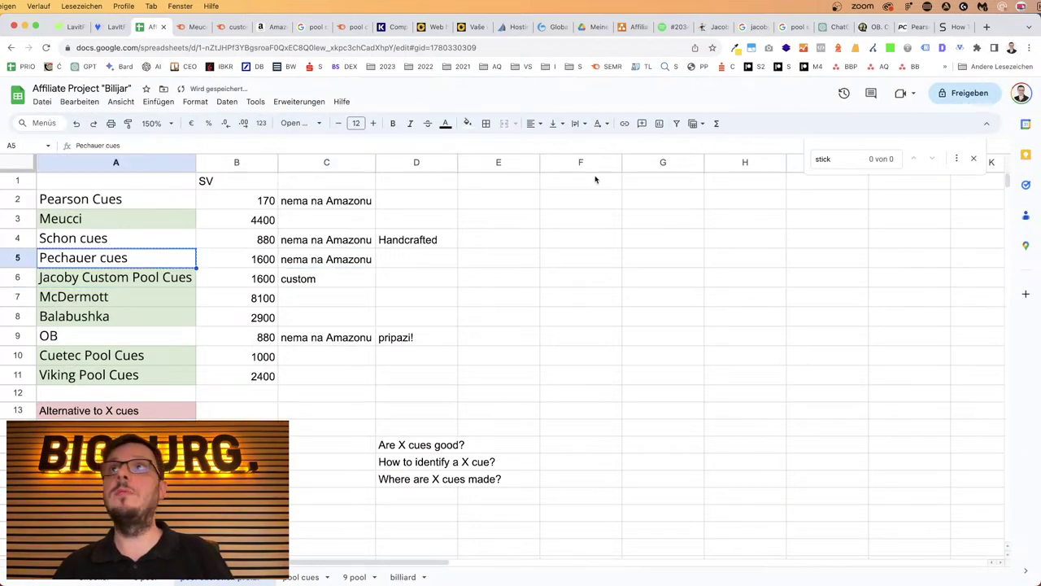
click(984, 26)
key(ctrl+v)
key(Return)
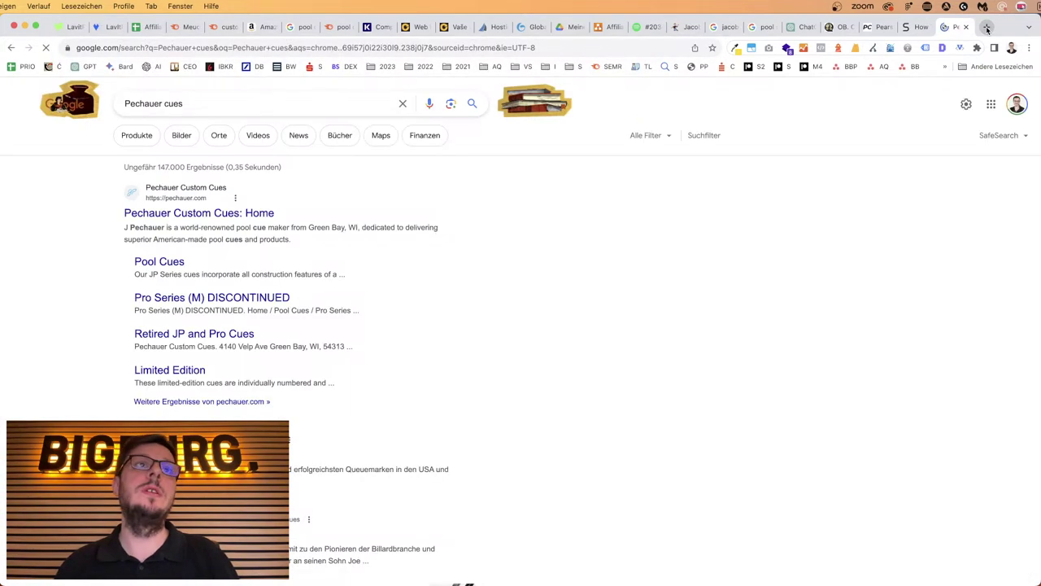
- Enter 'custom' in D5 and move the 'custom' note from C6 into D6
click(149, 26)
click(419, 262)
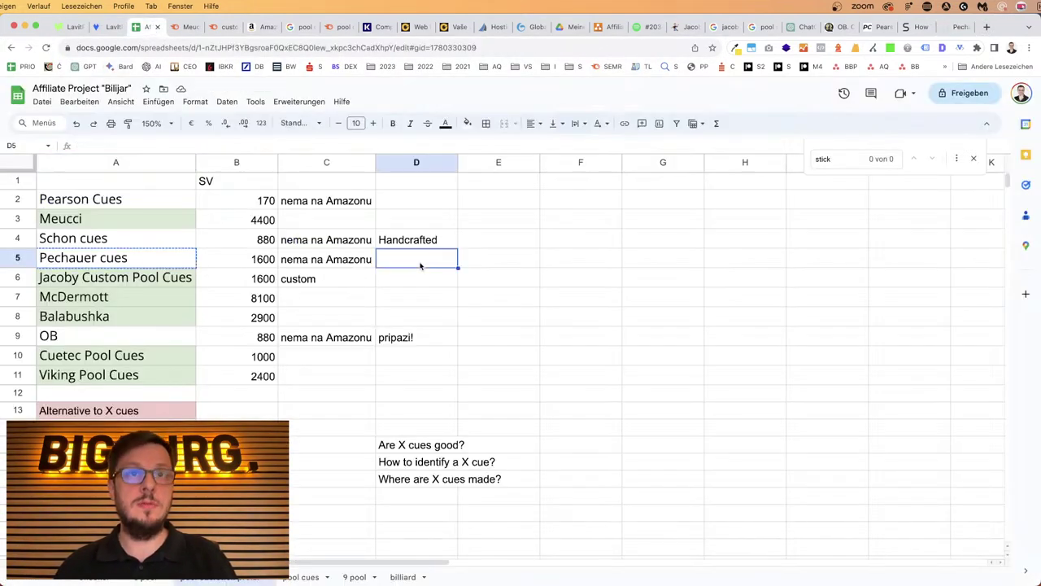
text(custom)
key(Return)
click(348, 280)
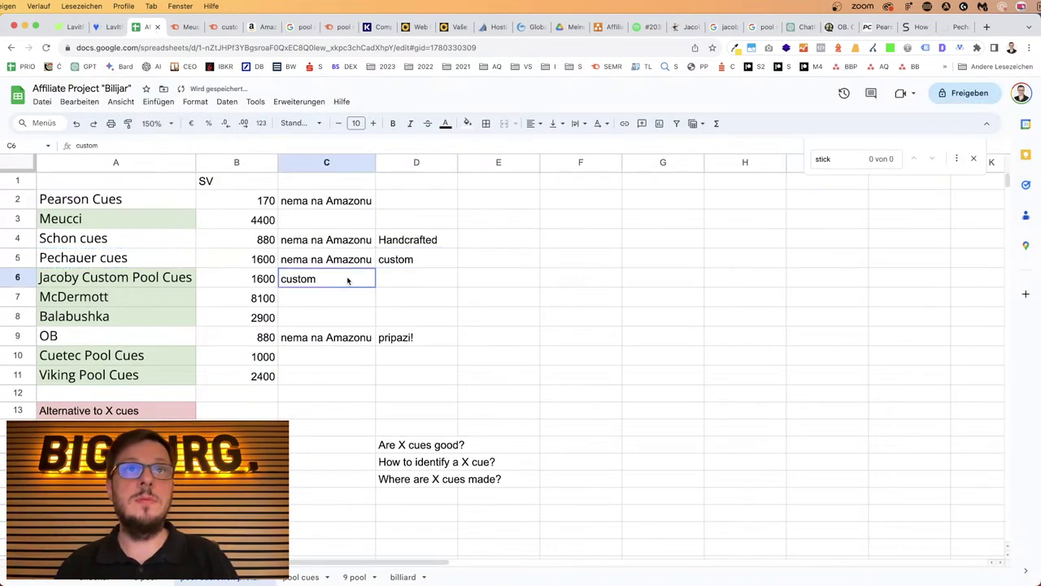
drag(349, 288, 396, 285)
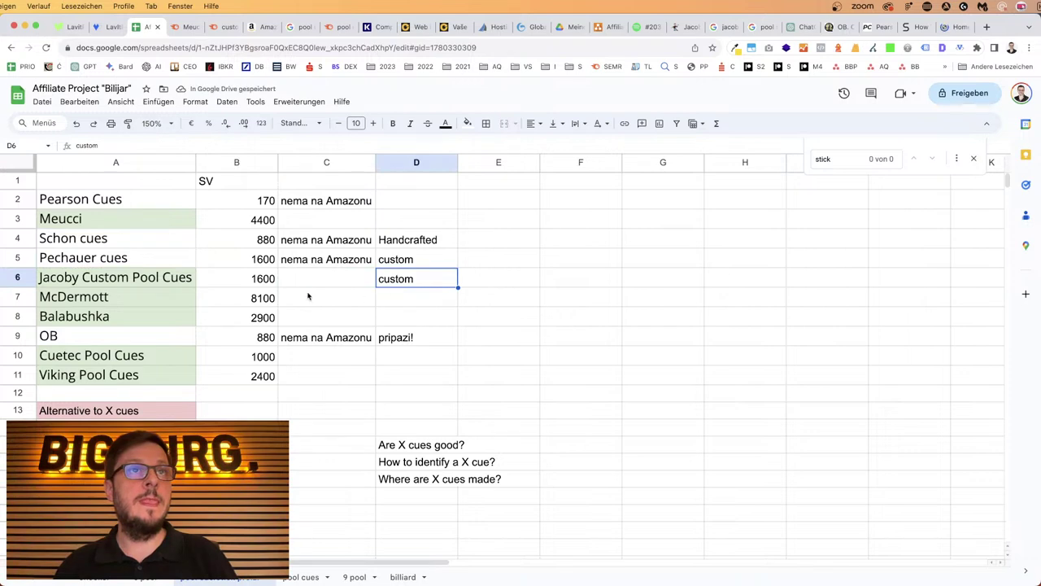
- Copy 'Balabushka' from A8 and paste it into a new tab's search bar
click(341, 301)
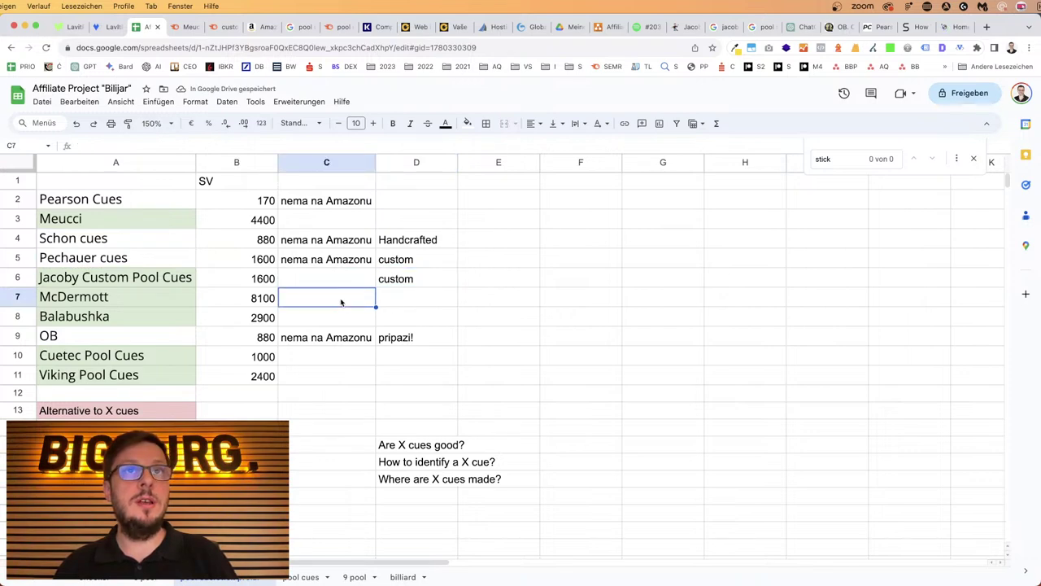
click(144, 319)
key(super+6)
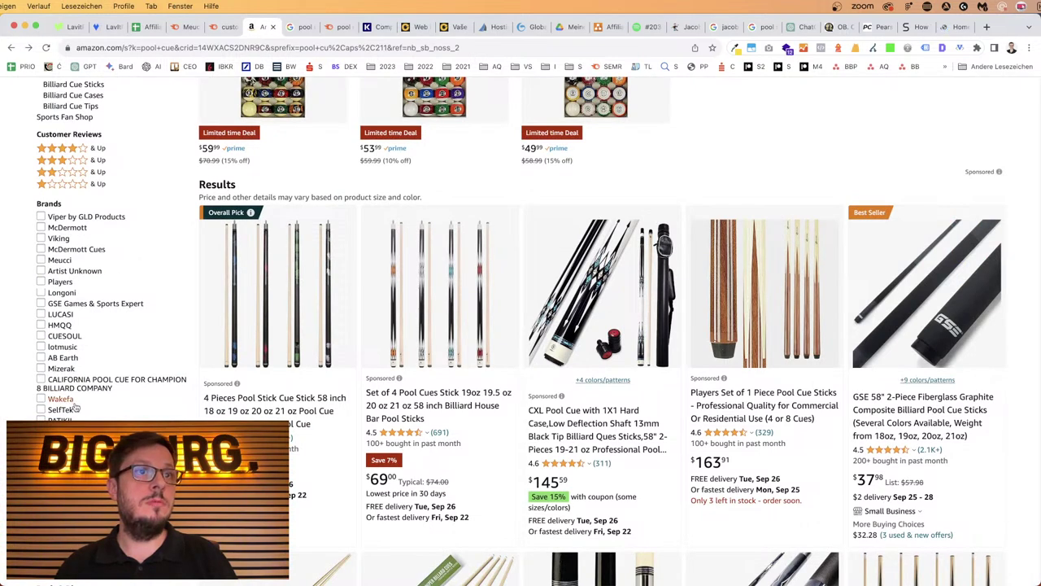
click(149, 27)
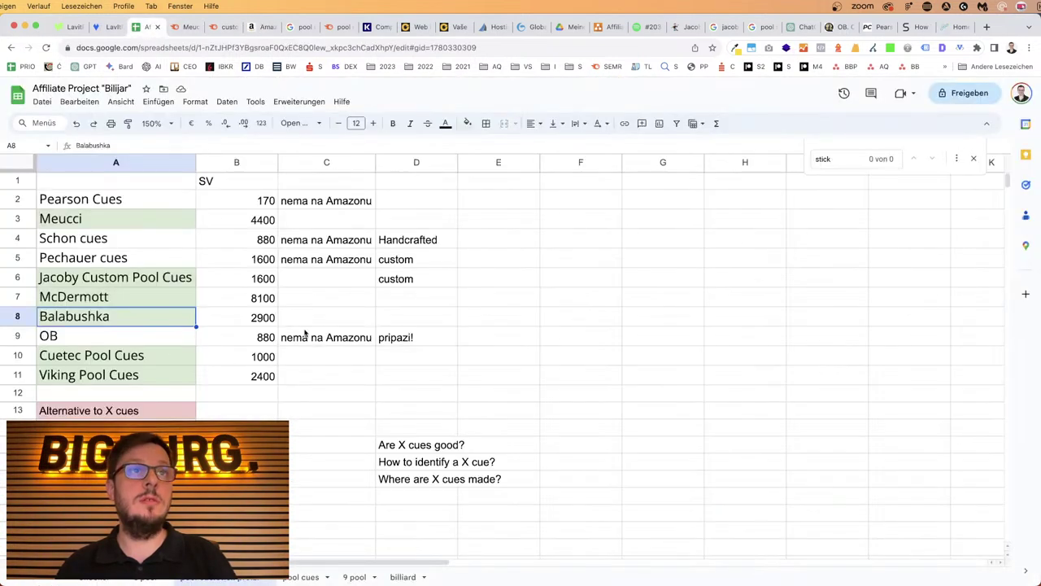
key(super+c)
click(986, 27)
key(super+v)
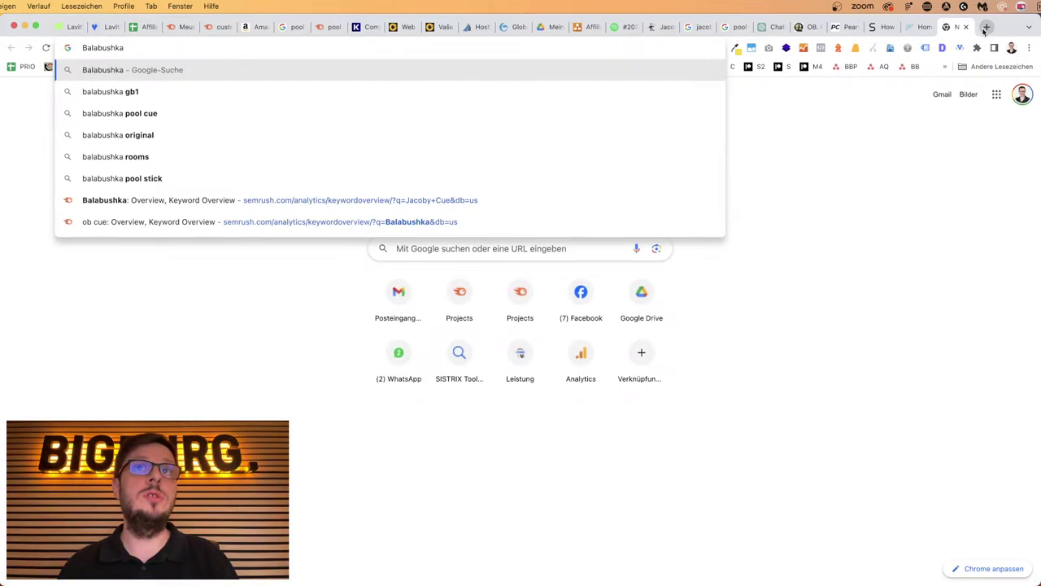
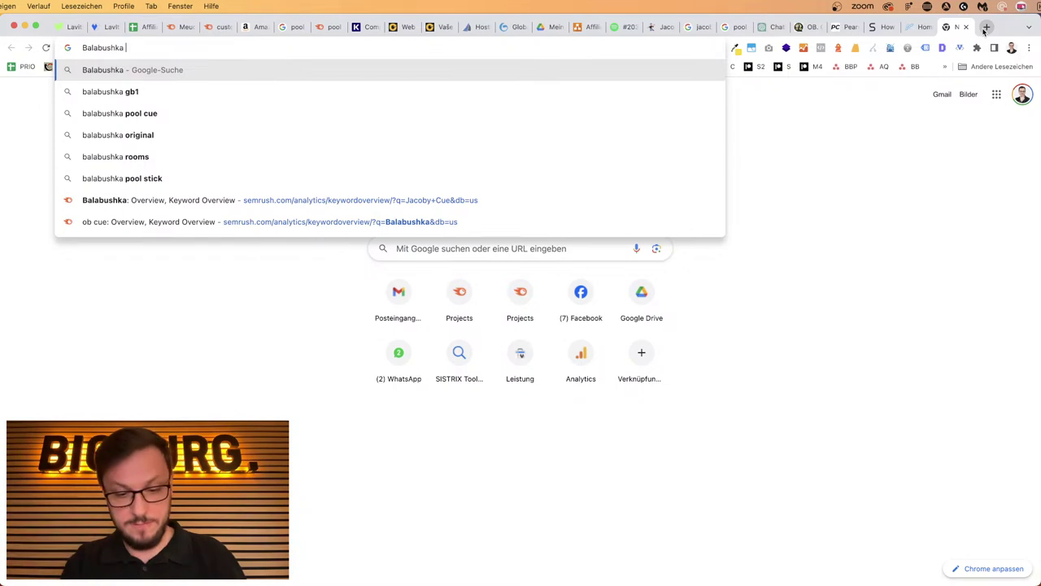
- Search Google for Balabushka pool cues, open balabushkacues.com past the Avast popups and browse the Core Series
key(Down)
key(Down)
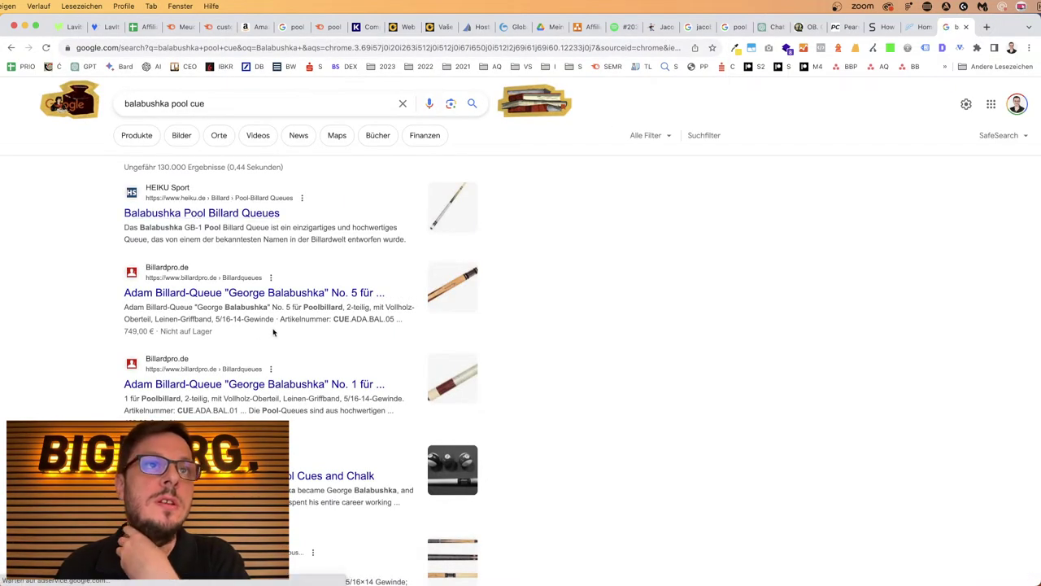
click(401, 449)
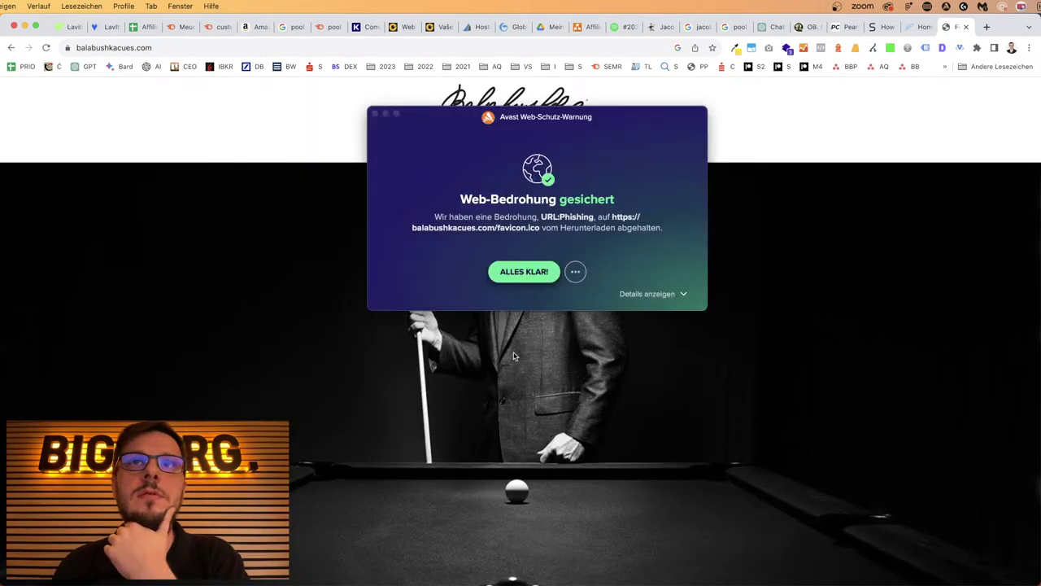
click(375, 114)
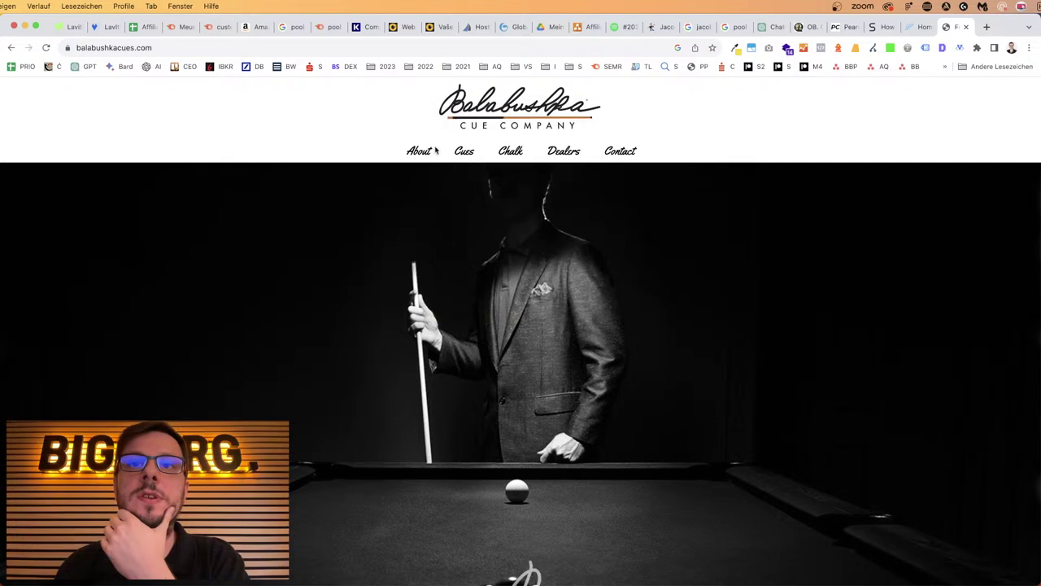
mouse_move(468, 151)
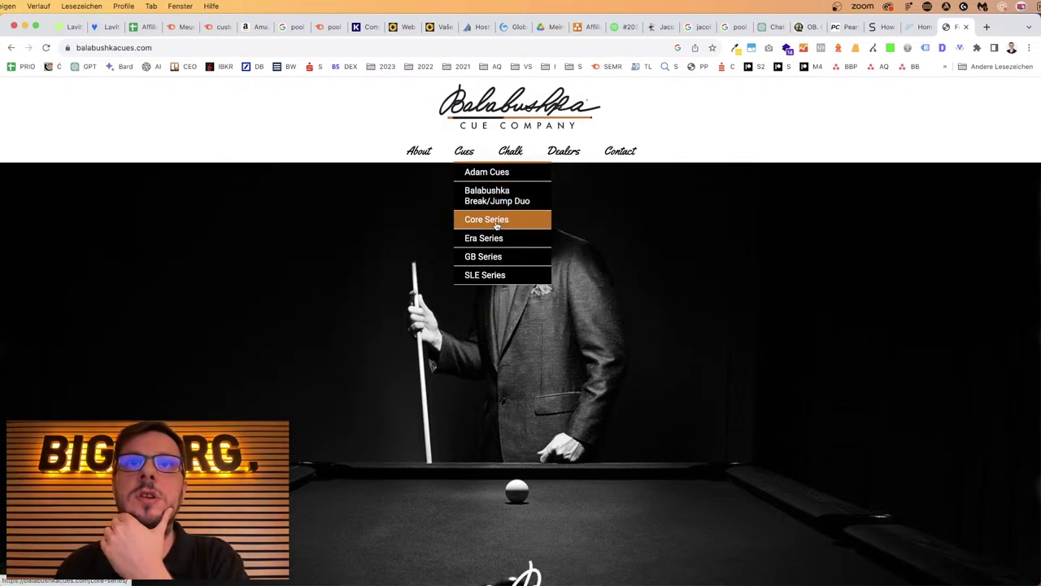
scroll(692, 331, down, 10)
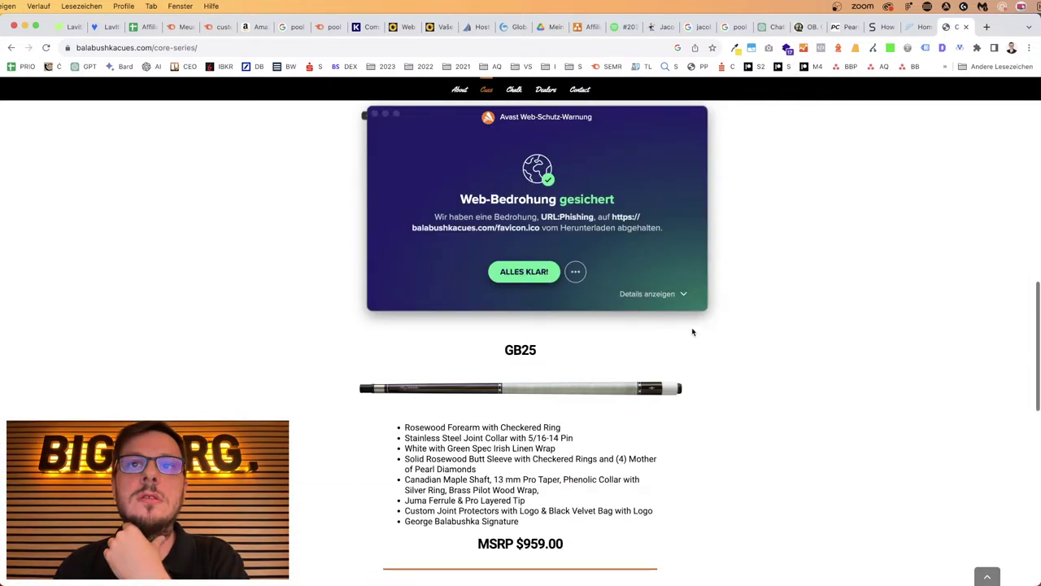
scroll(692, 331, up, 2)
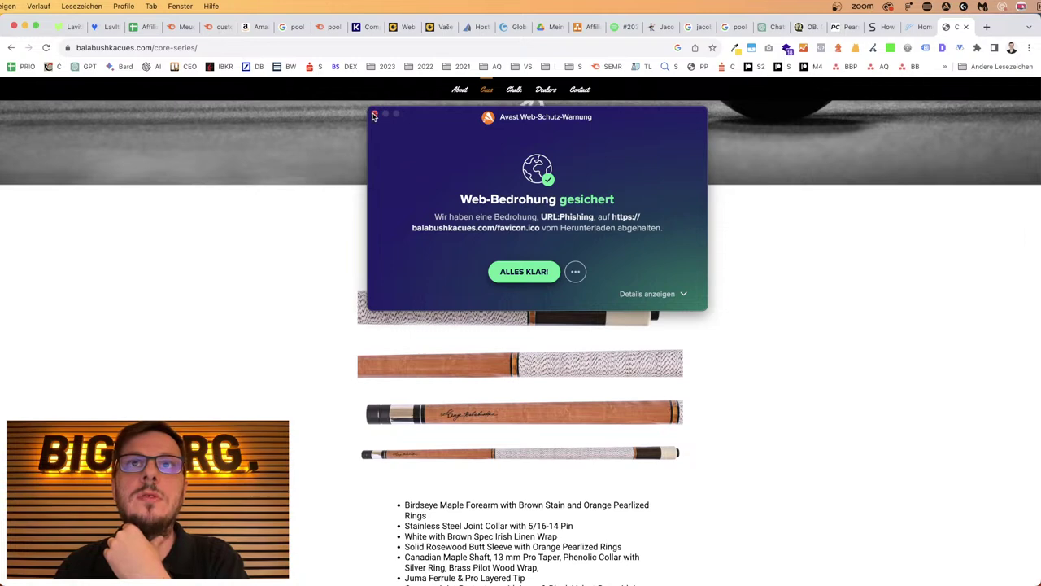
click(374, 115)
scroll(590, 398, down, 4)
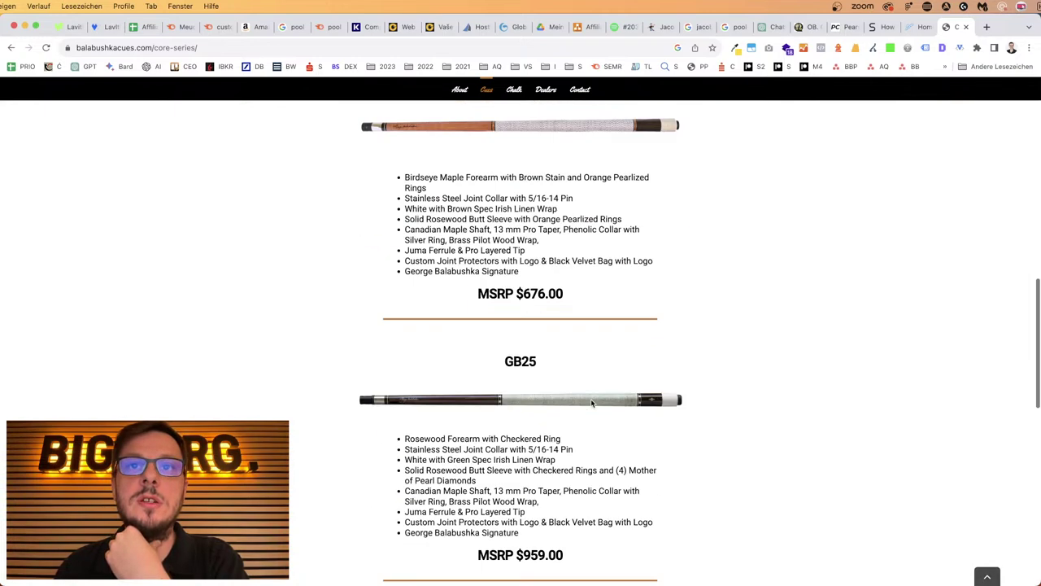
scroll(590, 398, down, 5)
scroll(548, 214, down, 5)
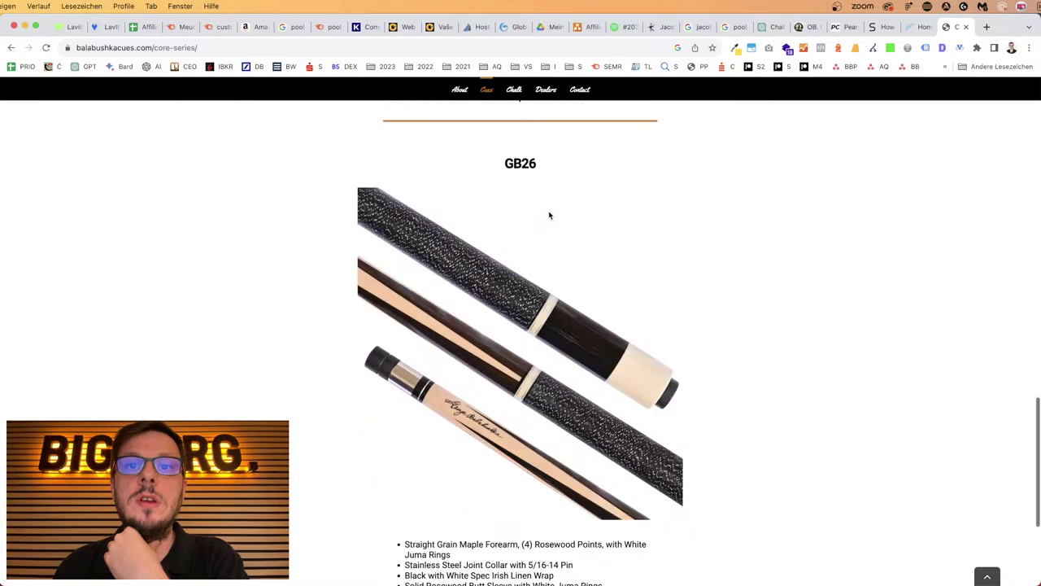
key(Home)
scroll(553, 207, down, 1)
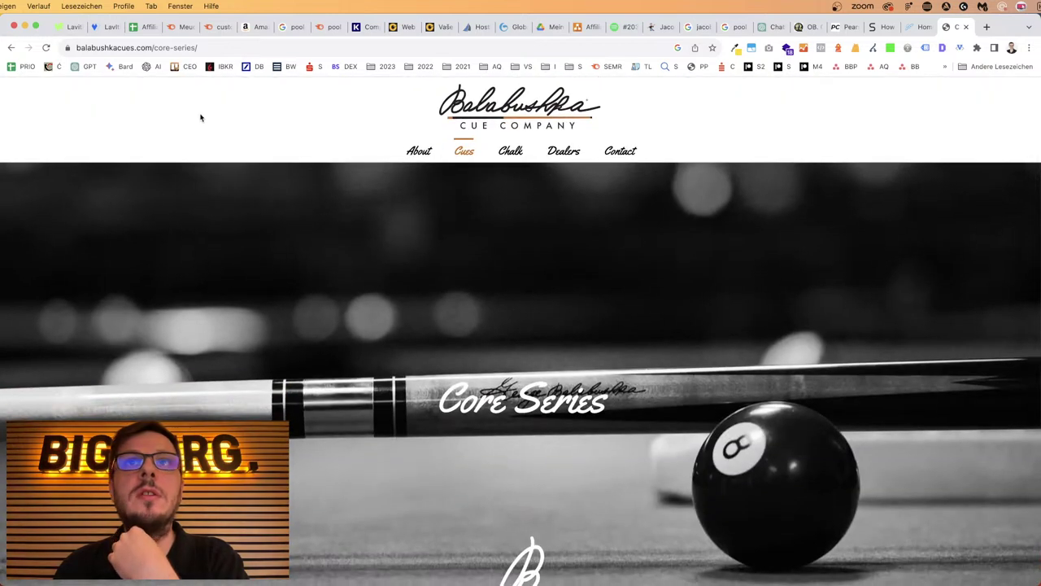
- View the Balabushka dealers page, then return to the Biljar spreadsheet
click(571, 155)
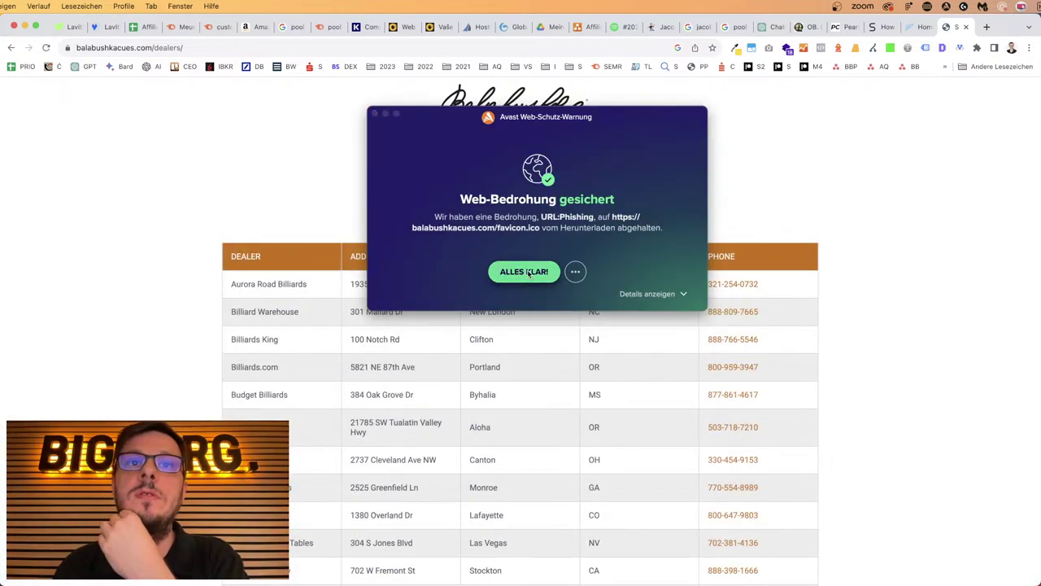
click(526, 273)
scroll(567, 339, down, 5)
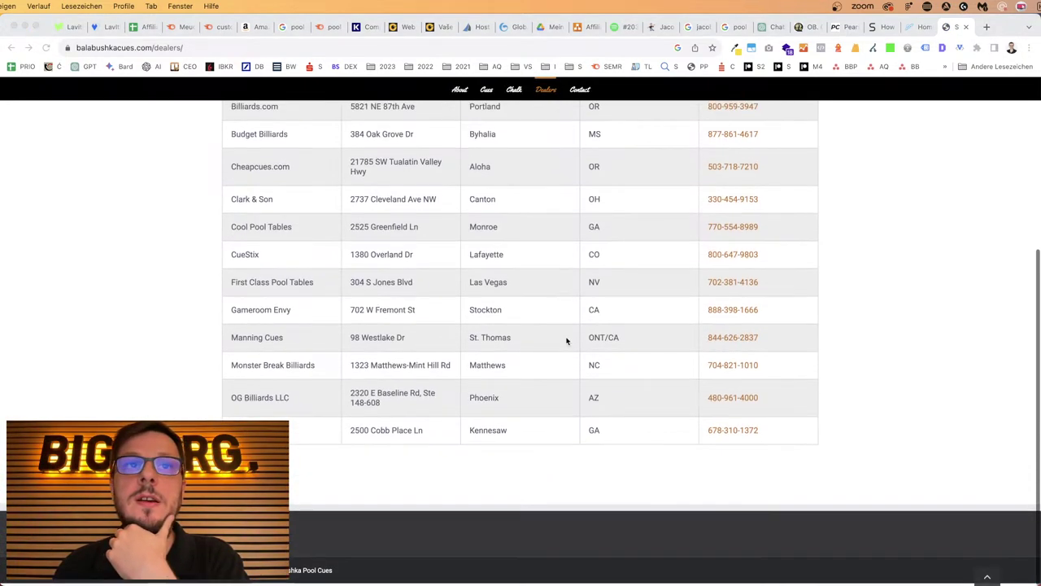
scroll(567, 339, up, 5)
click(146, 31)
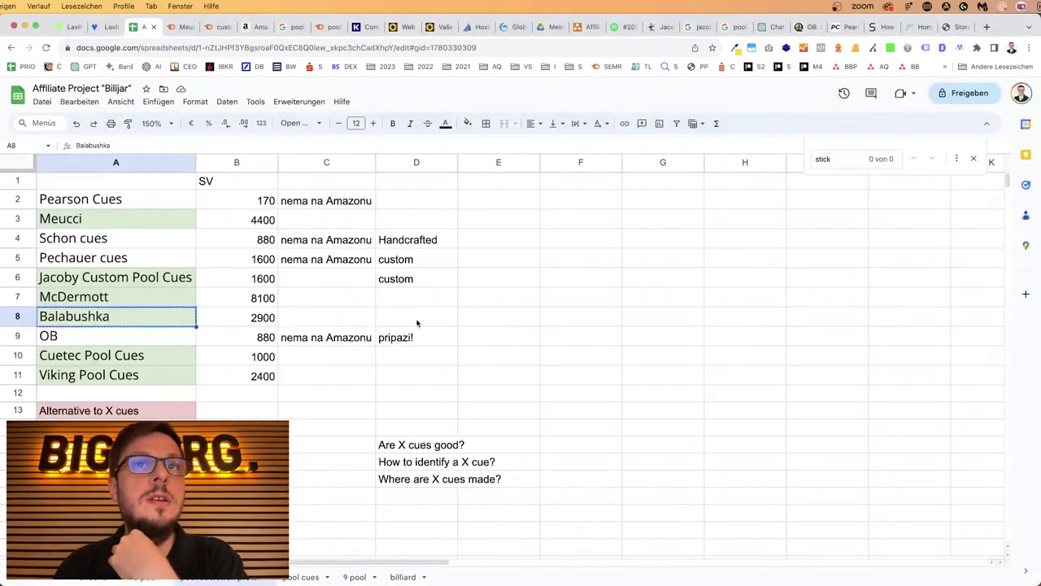
- Copy the "custom" note from D6 into Balabushka's cell D8
key(cmd+c)
click(405, 285)
key(super+c)
click(401, 324)
key(super+v)
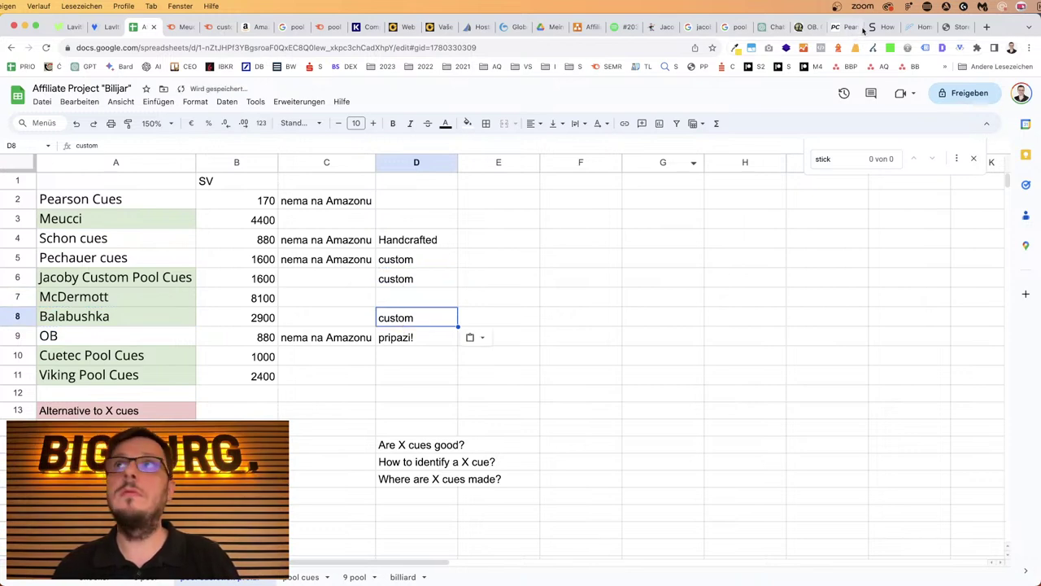
- Recheck the Balabushka homepage, then come back to the spreadsheet
click(954, 27)
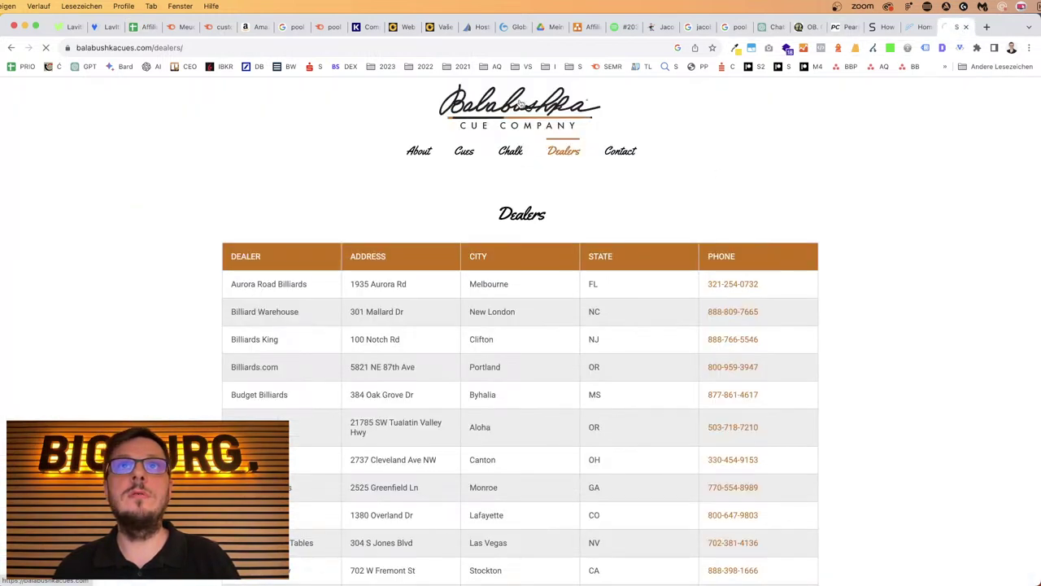
click(522, 104)
click(527, 271)
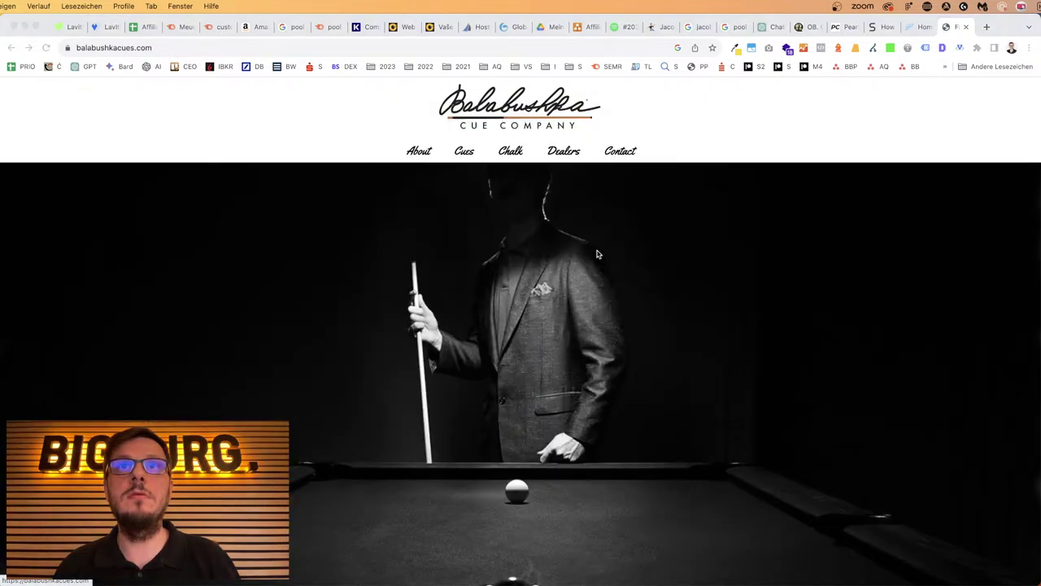
scroll(600, 255, down, 10)
scroll(599, 254, up, 3)
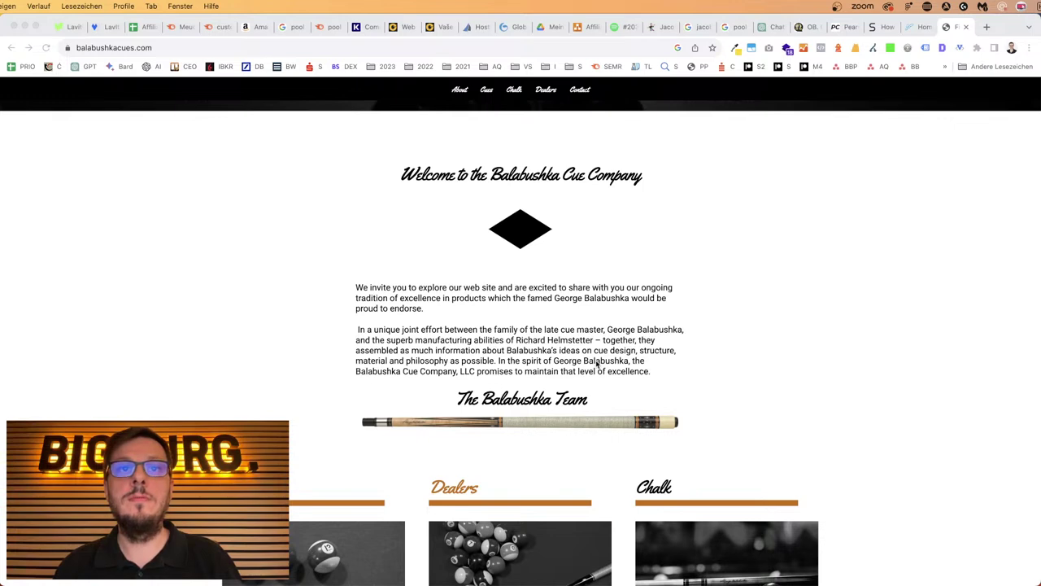
scroll(597, 364, down, 6)
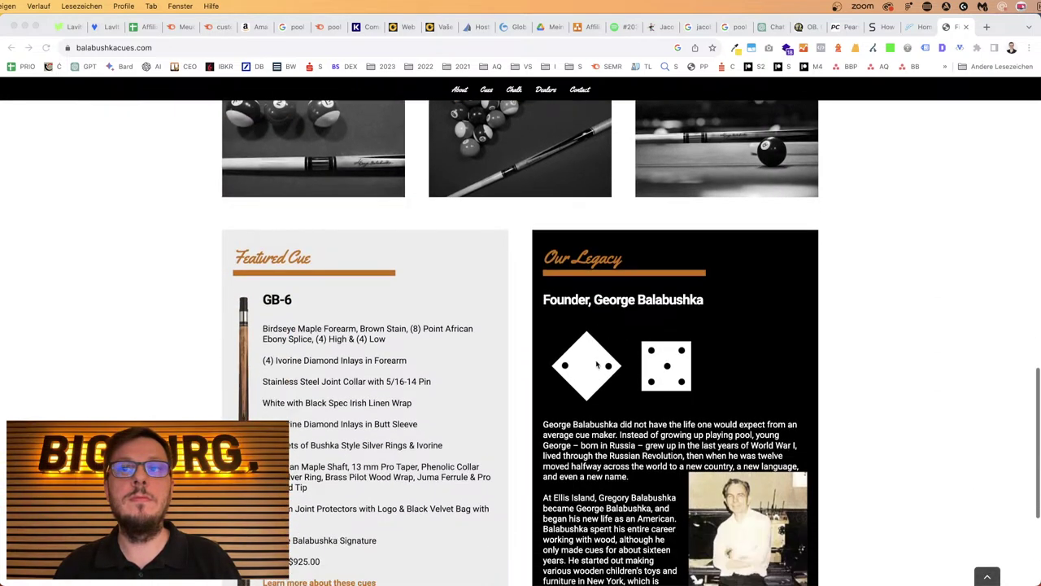
scroll(597, 364, down, 3)
click(142, 28)
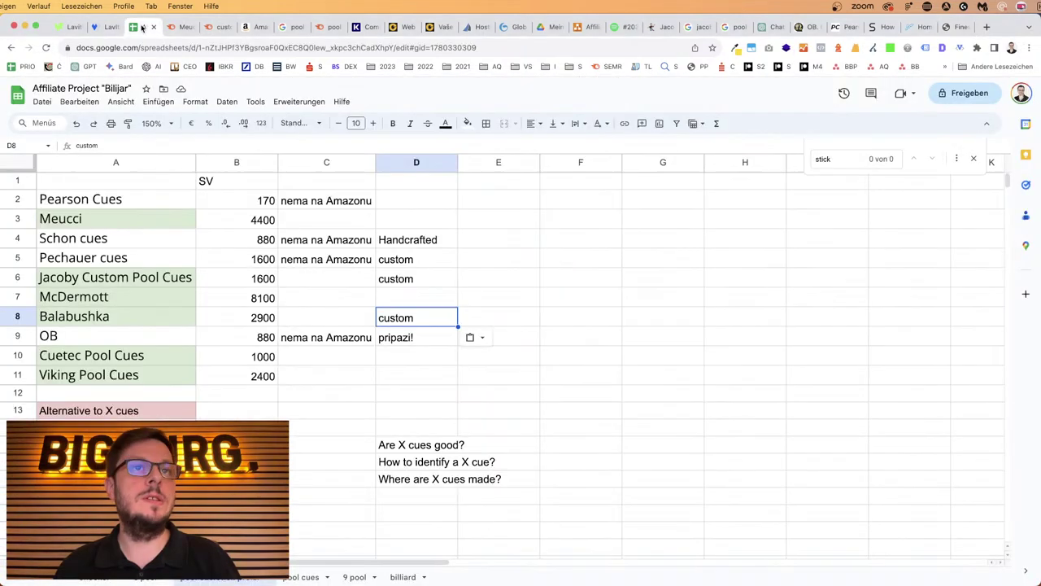
- After checking Amazon, copy "nema na Amazonu" from C9 into Cuetec's cell C10
click(332, 359)
click(255, 27)
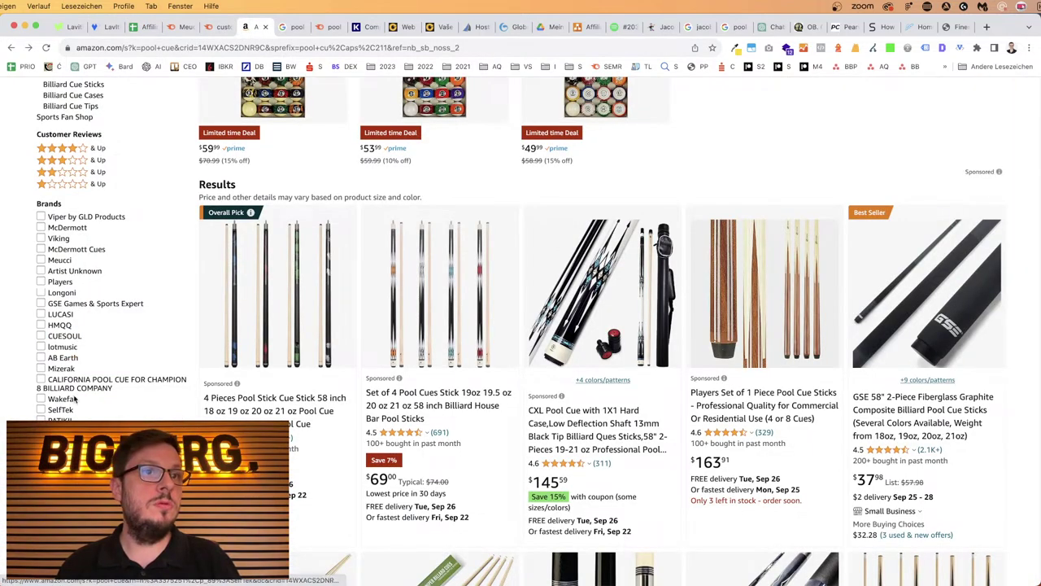
click(143, 28)
key(Up)
key(ctrl+c)
key(Down)
key(ctrl+v)
- Copy "Cuetec Pool Cues" from A10 and search Google for it in a new tab
click(126, 347)
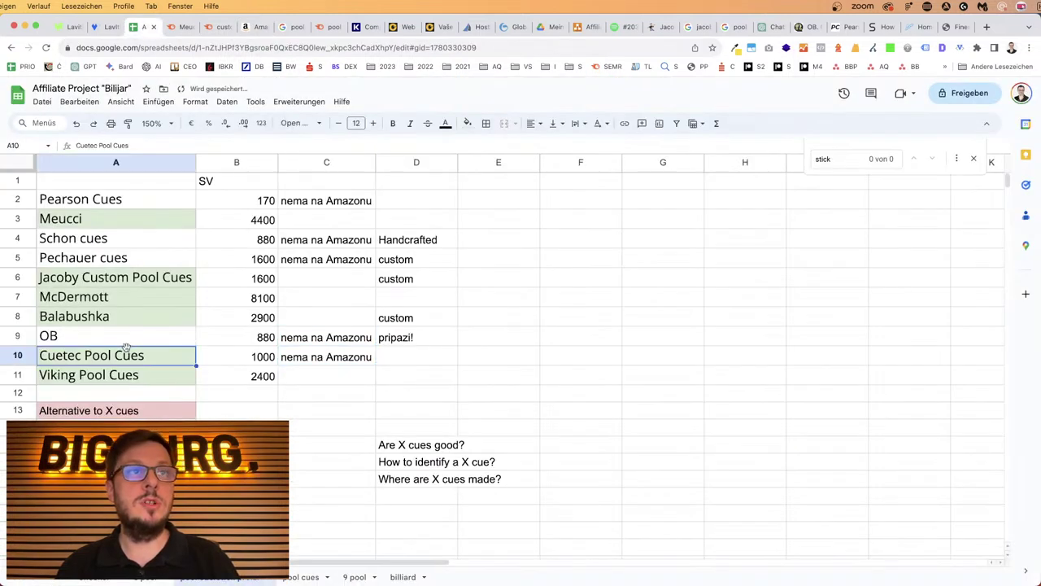
key(ctrl+c)
click(987, 27)
key(ctrl+v)
key(Return)
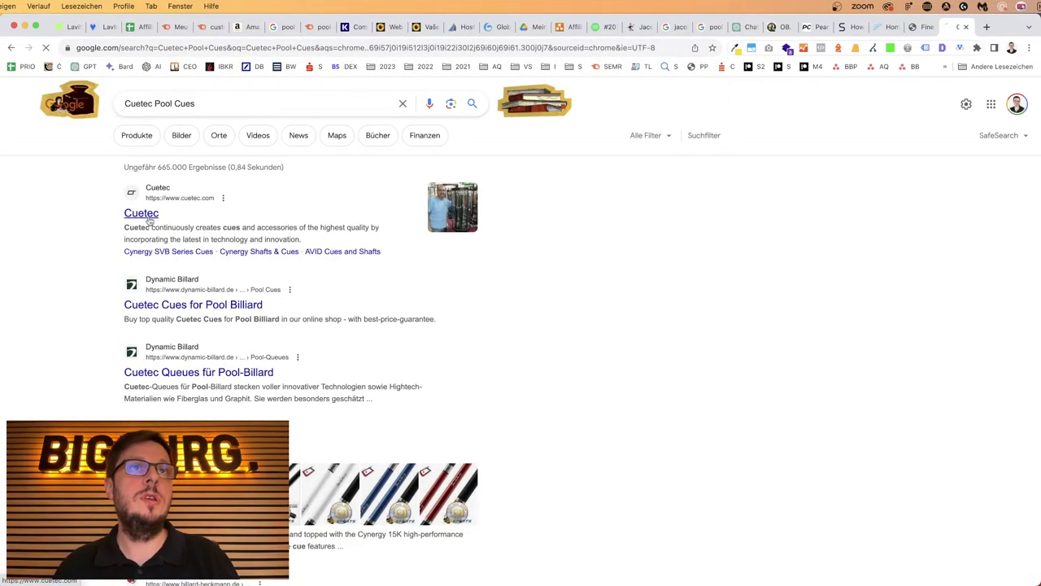
- Open cuetec.com, browse Products > Cynergy > Truewood II Series Cues, then return to the sheet
click(141, 213)
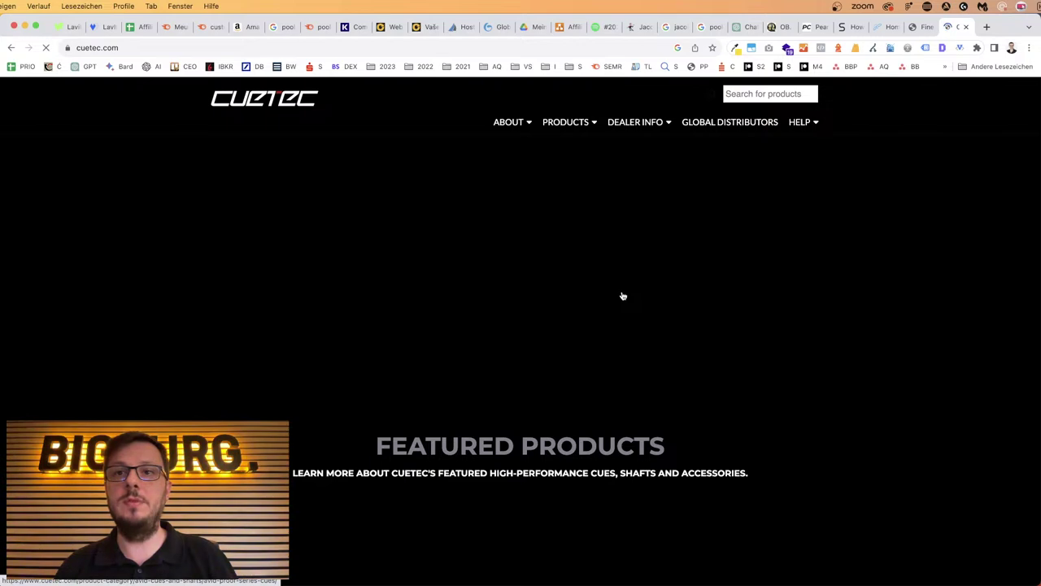
scroll(626, 297, down, 5)
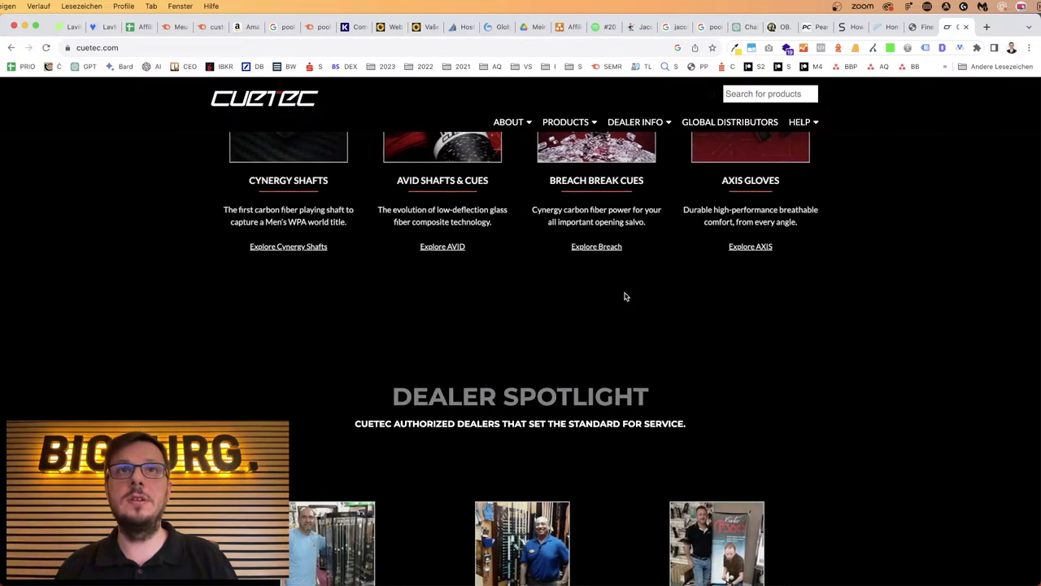
scroll(623, 296, up, 5)
mouse_move(575, 144)
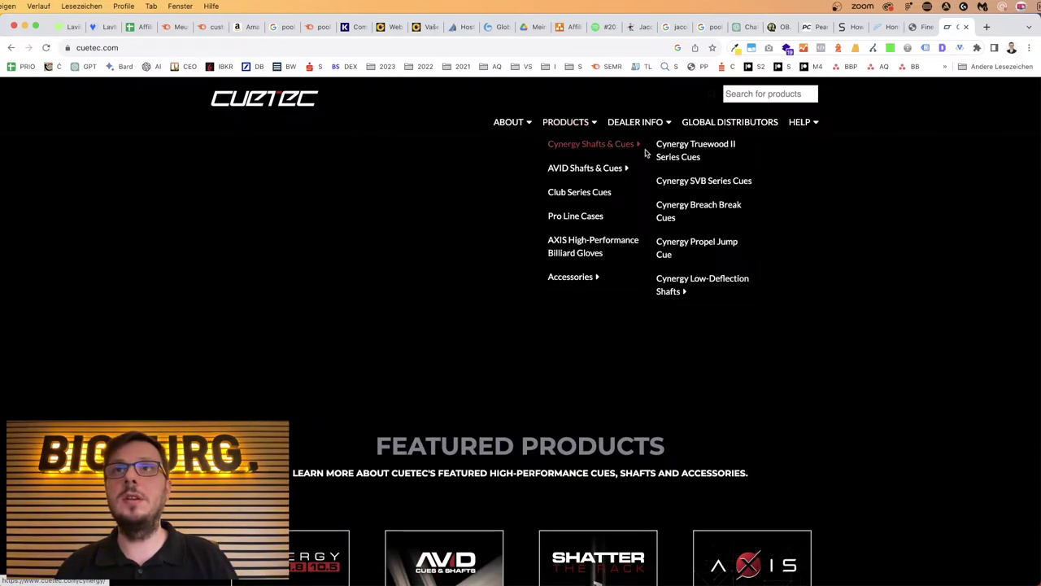
click(698, 155)
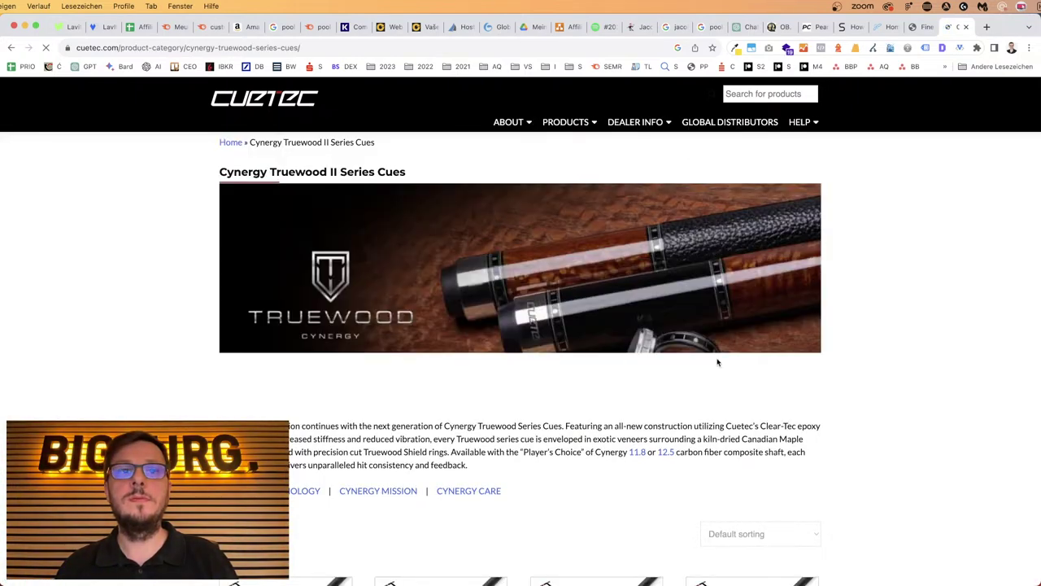
scroll(717, 362, down, 5)
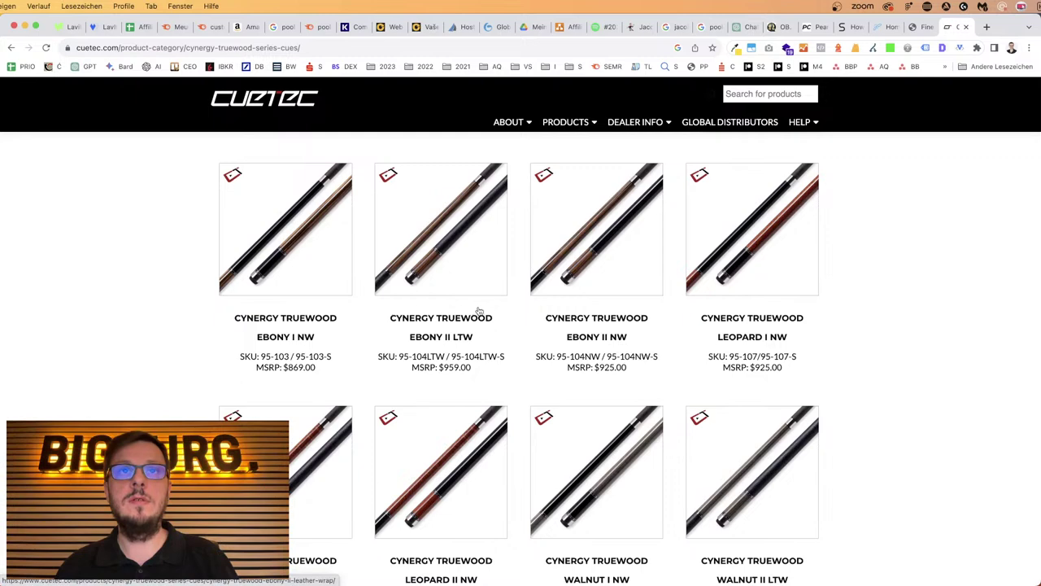
scroll(583, 355, down, 5)
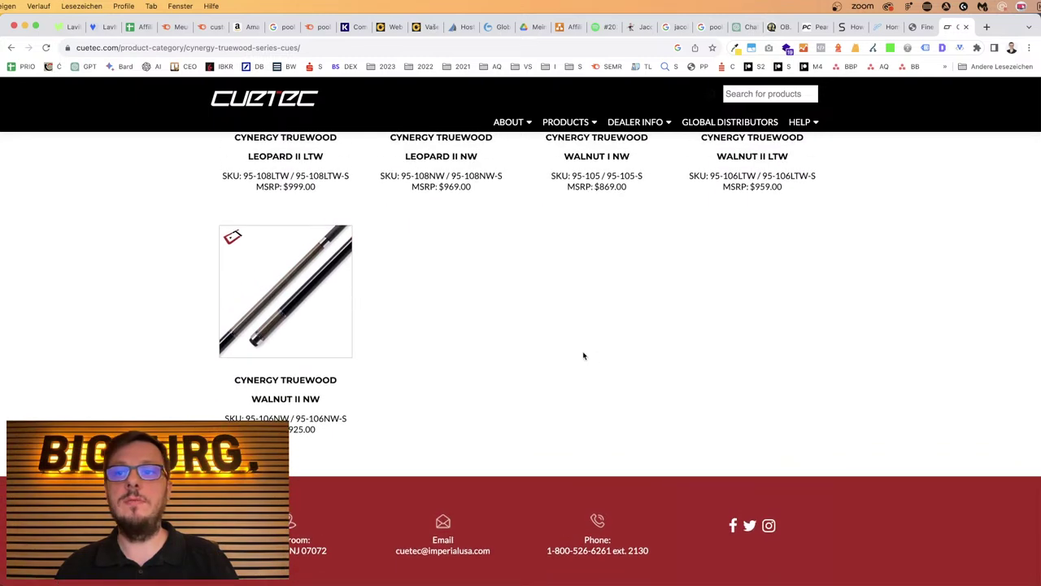
scroll(584, 355, up, 15)
key(super+3)
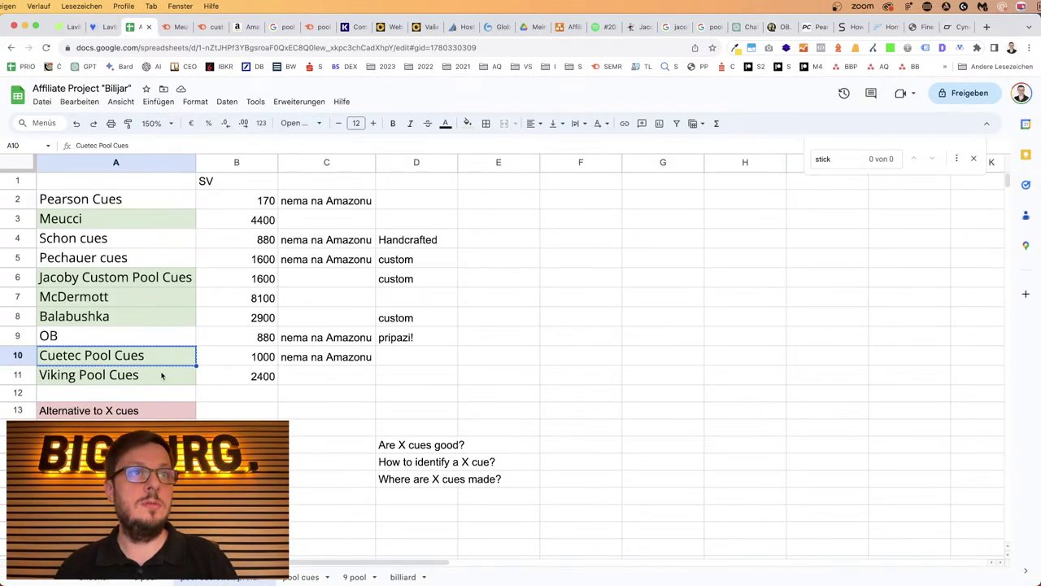
- Compare the keyword overview and Amazon pool cue results tabs against the brand list
click(162, 375)
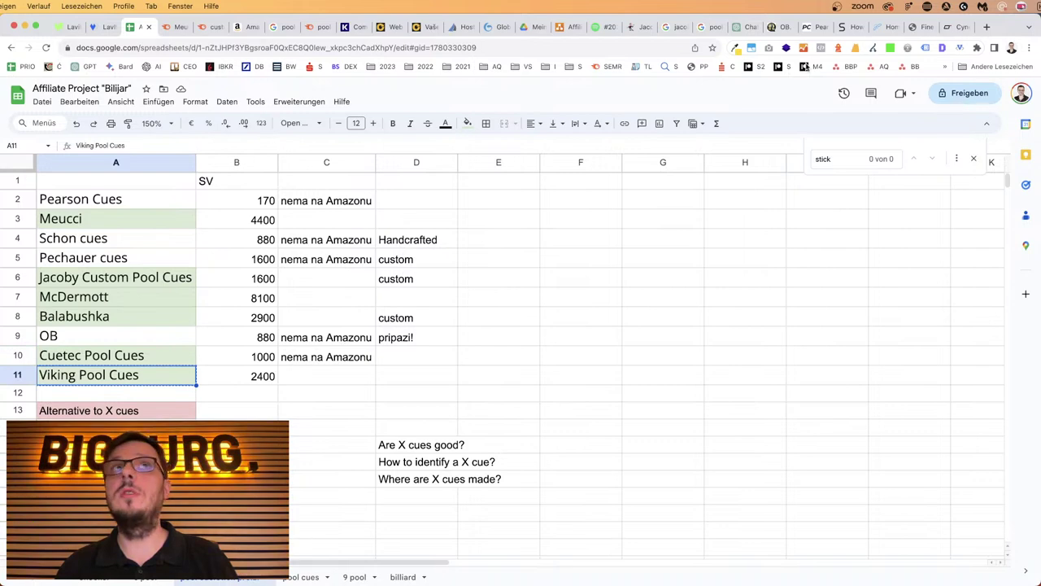
click(201, 27)
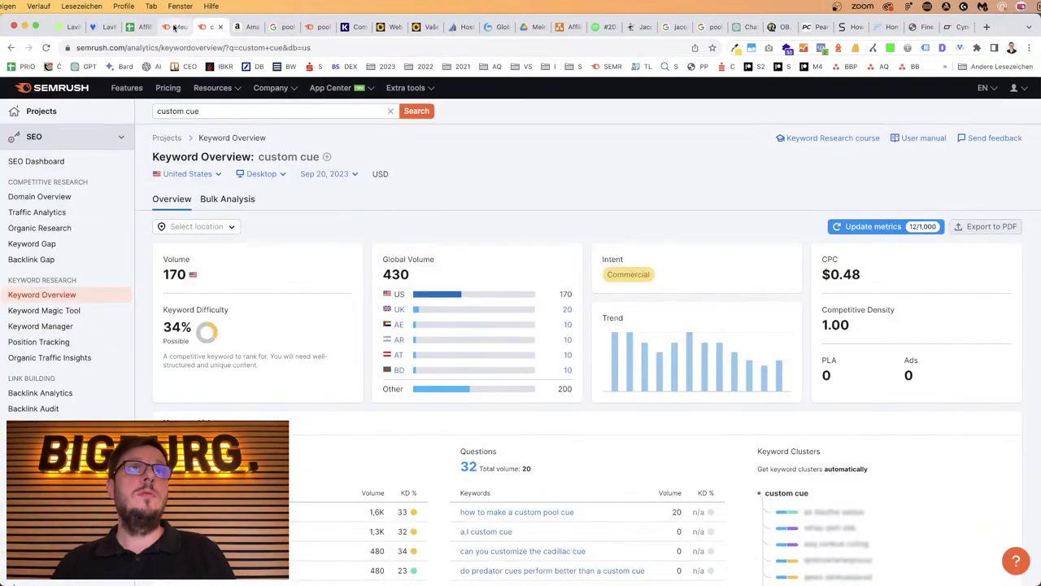
click(174, 27)
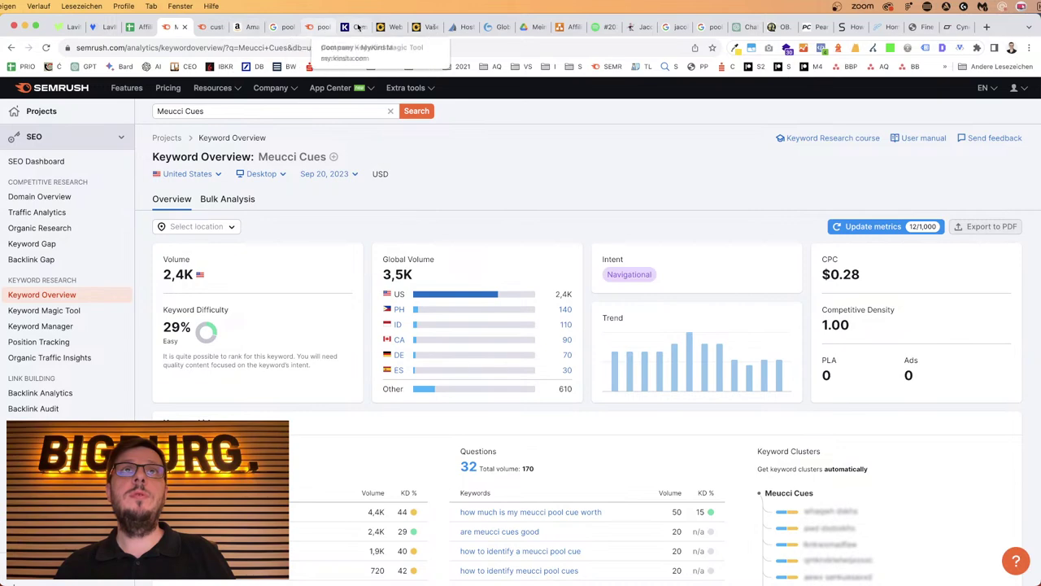
click(245, 27)
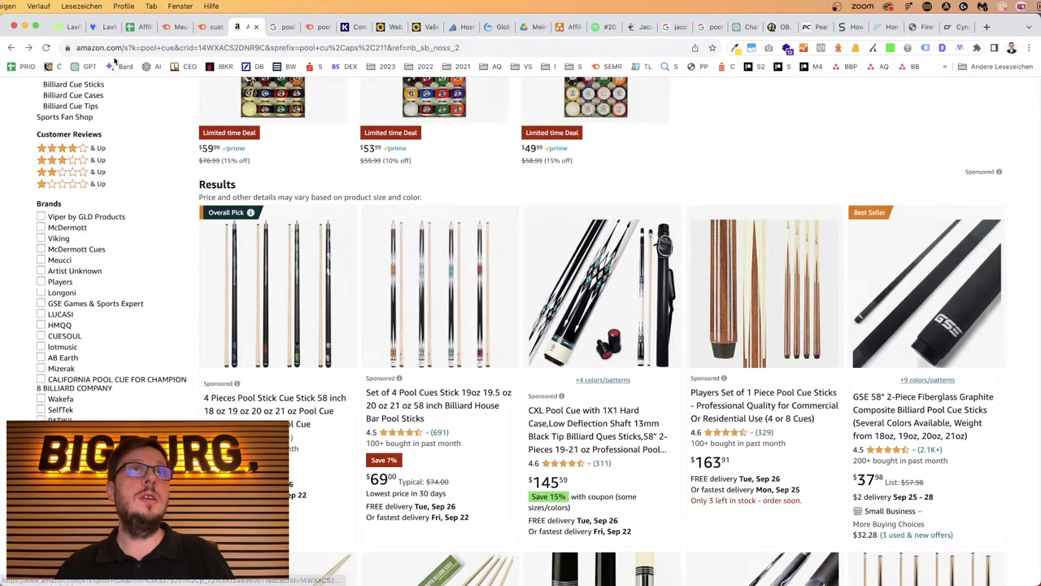
click(133, 29)
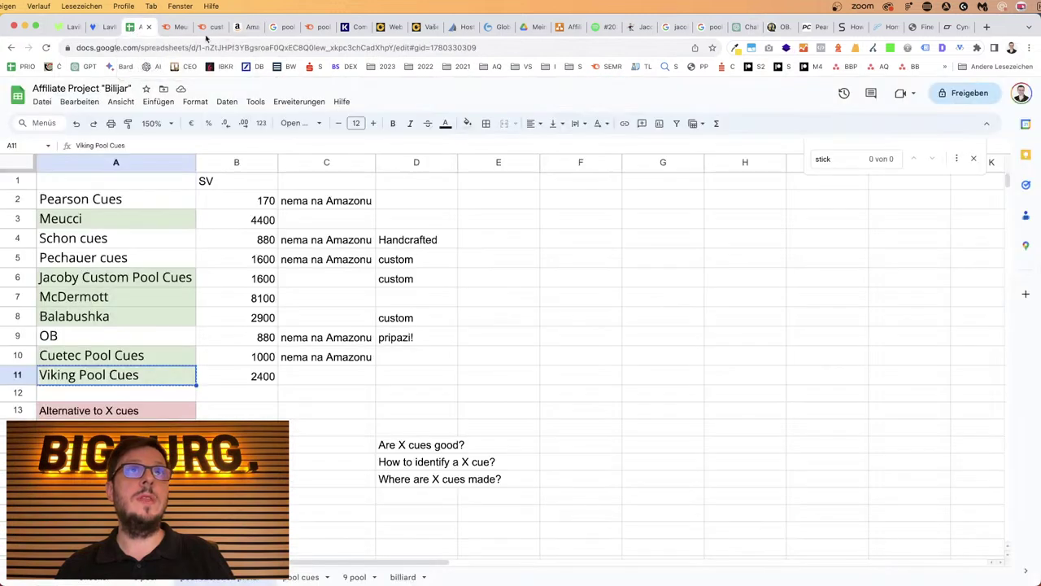
click(248, 26)
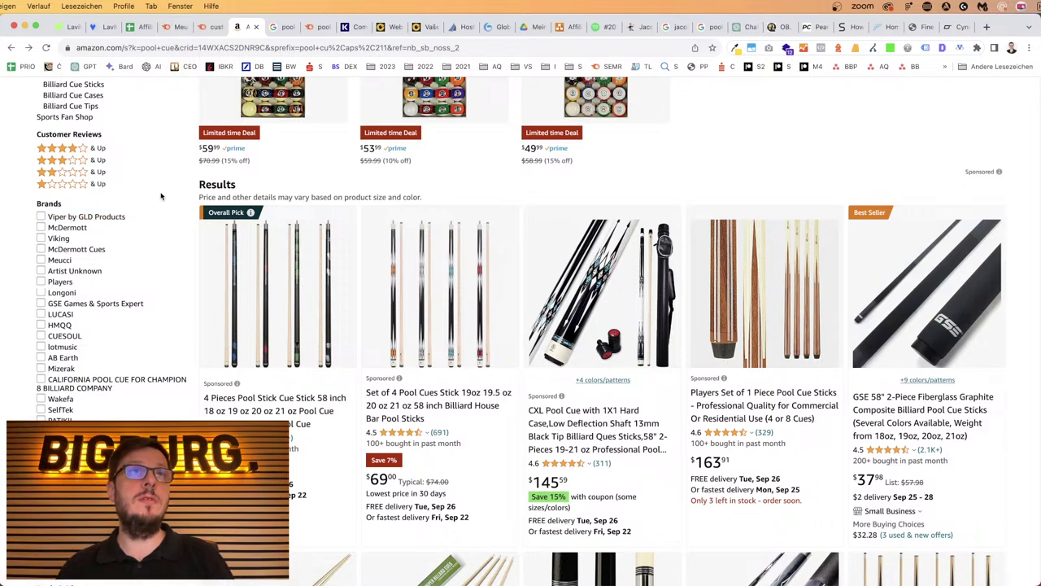
click(138, 27)
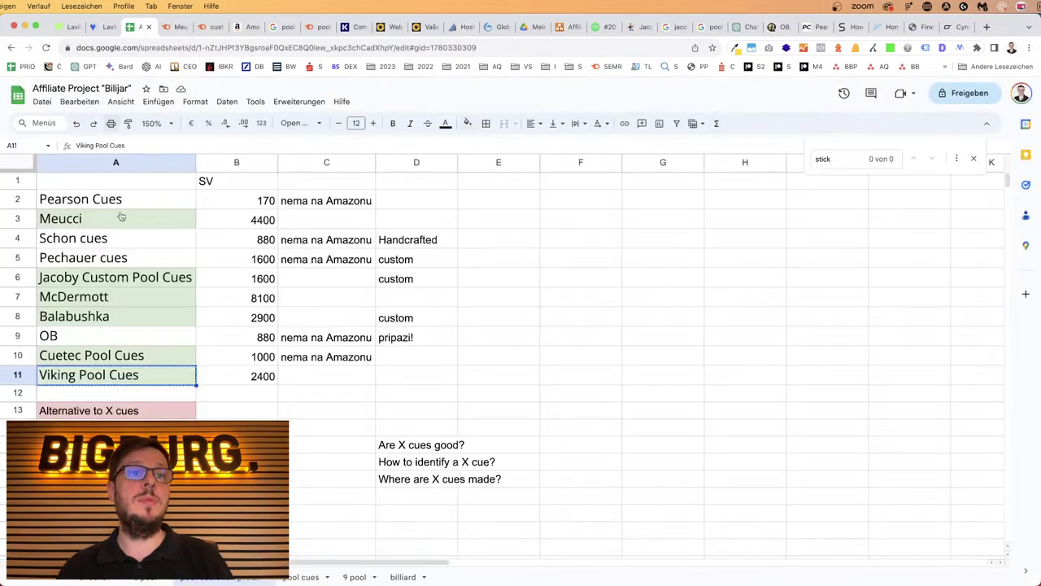
- Copy viper pool cues with 1300 volume from the pool cues sheet into row 12
click(300, 577)
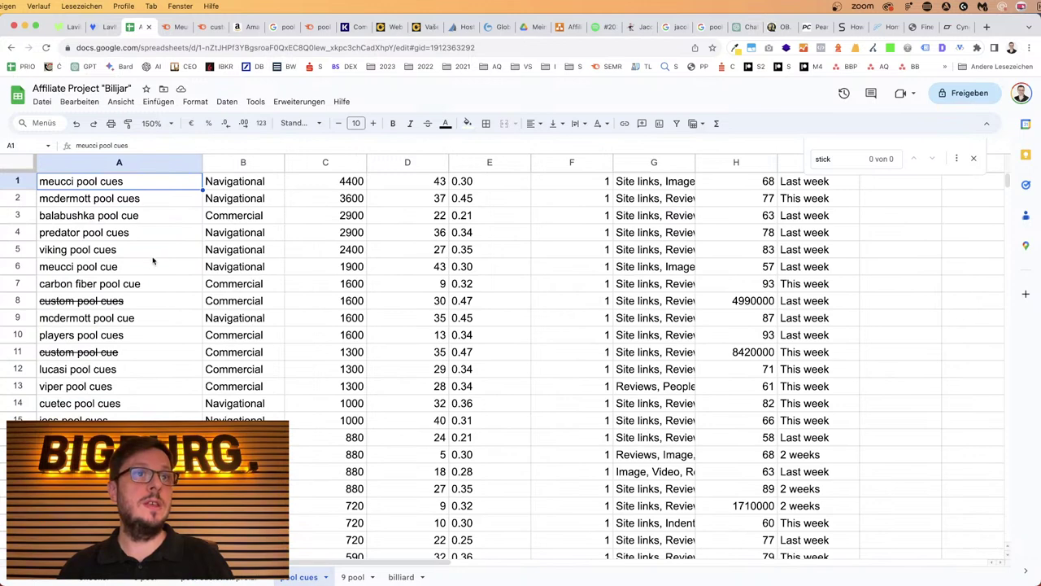
click(106, 387)
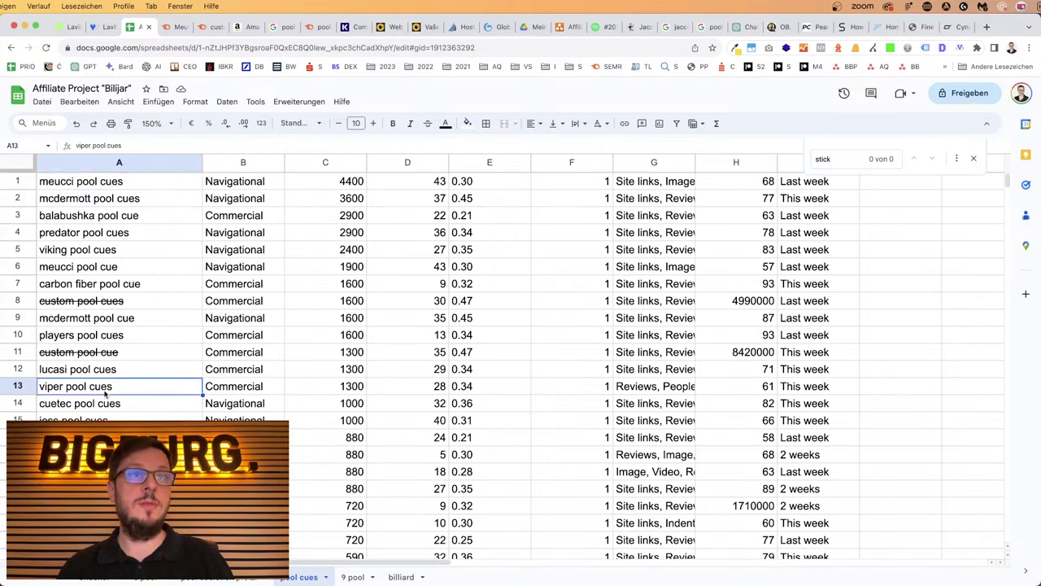
key(super+c)
click(341, 389)
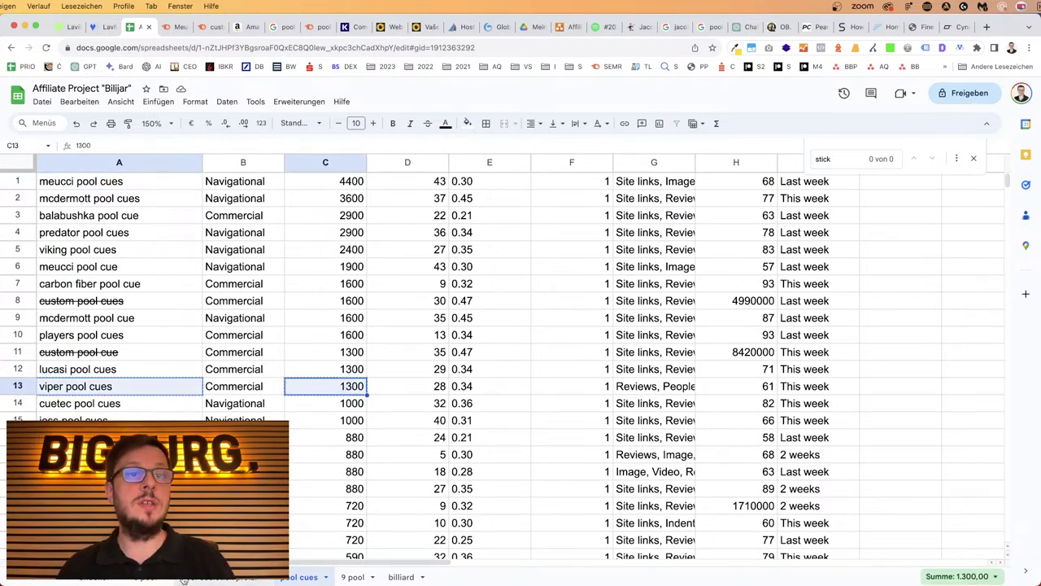
click(207, 579)
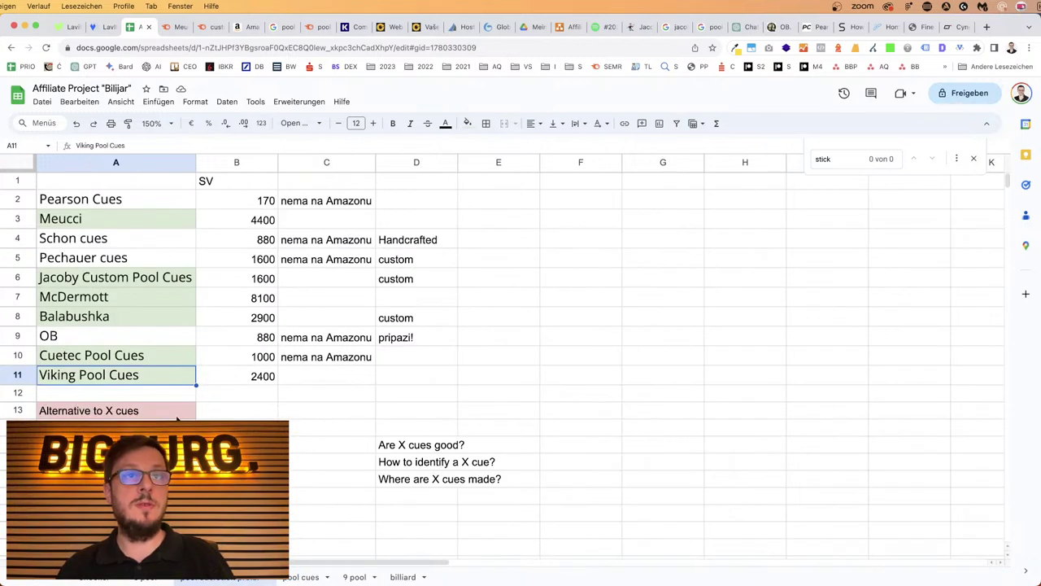
drag(177, 419, 408, 553)
click(172, 398)
key(ctrl+v)
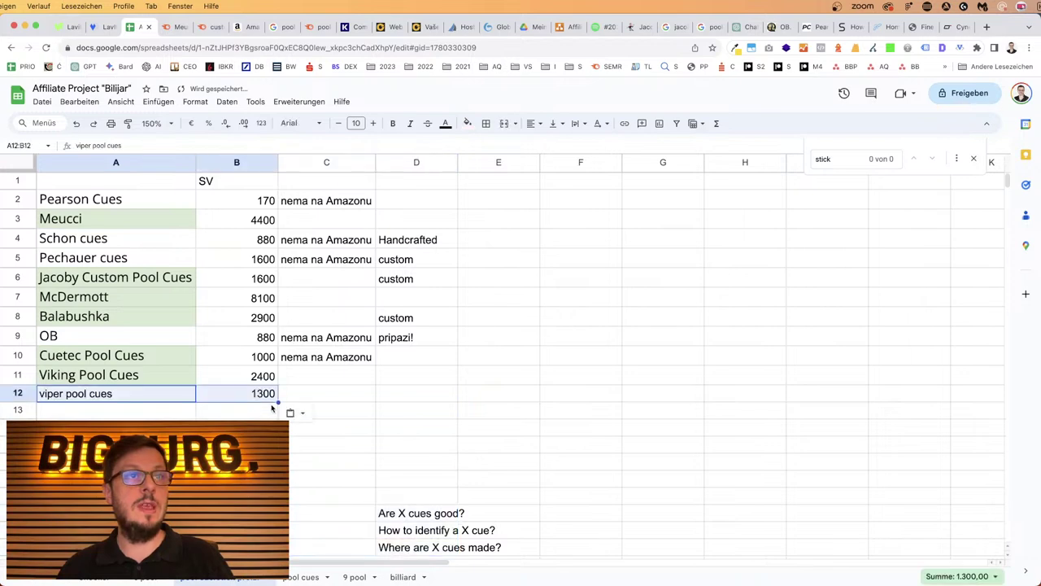
click(237, 27)
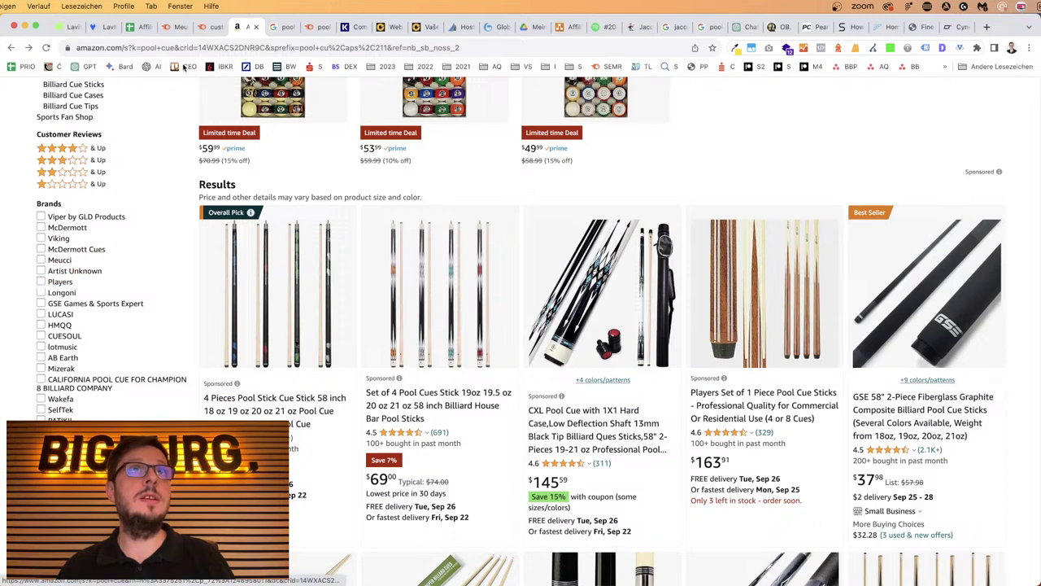
click(140, 27)
- Add player pool cues with 1300 search volume in row 13 of the brand list
click(299, 577)
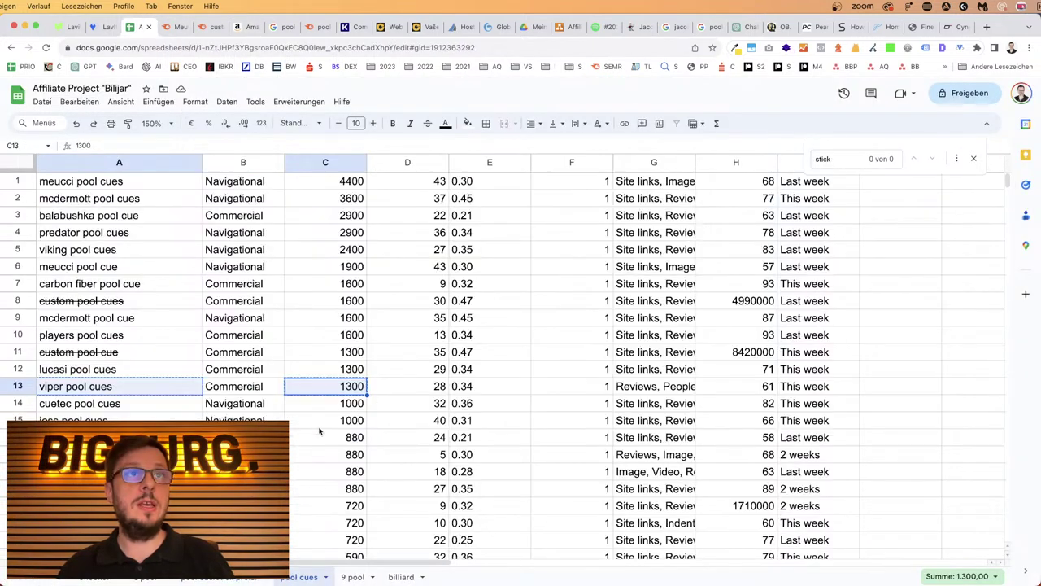
text(players)
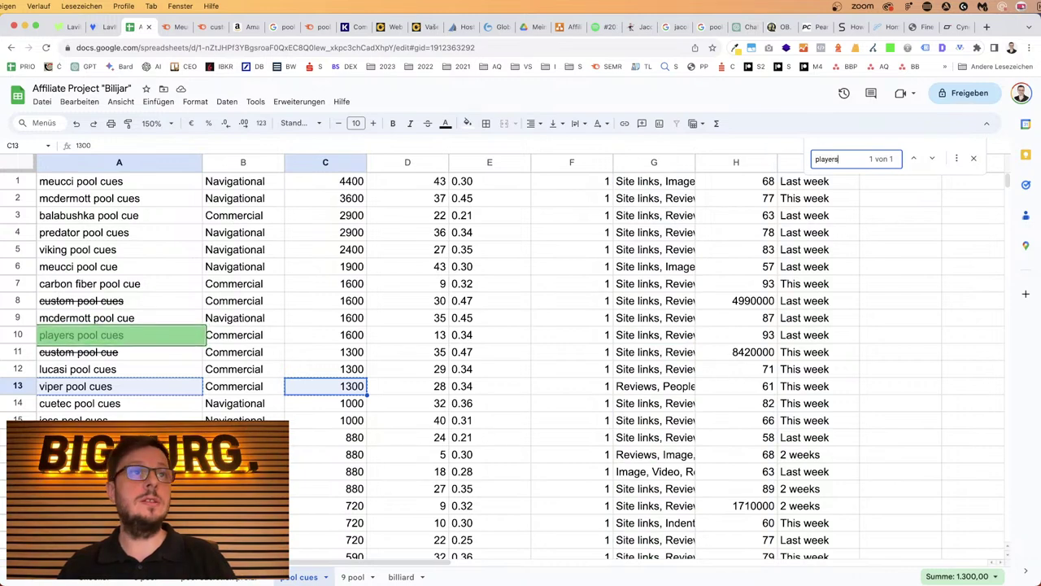
super+click(325, 334)
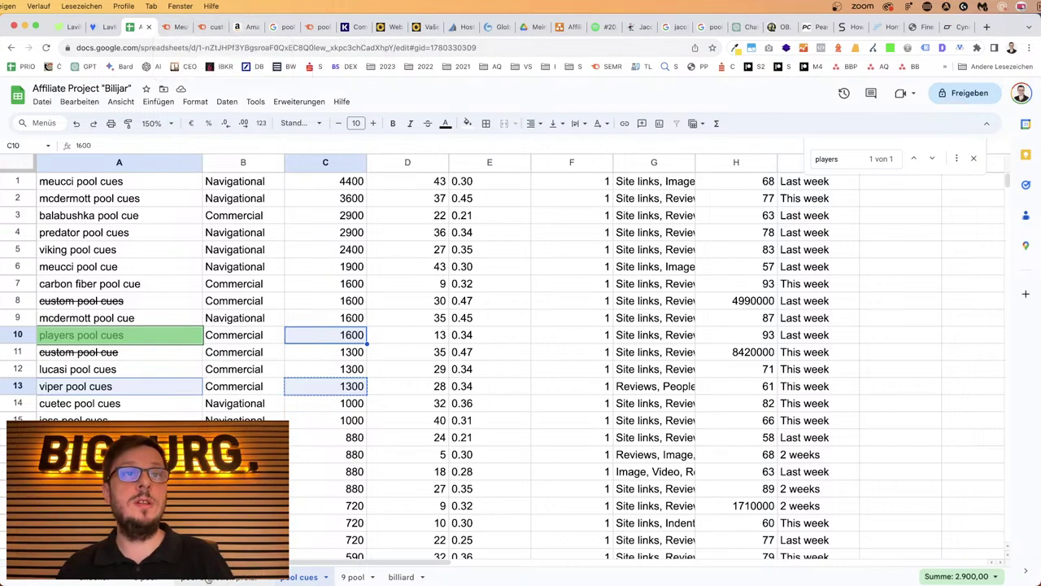
click(220, 577)
click(168, 413)
key(super+v)
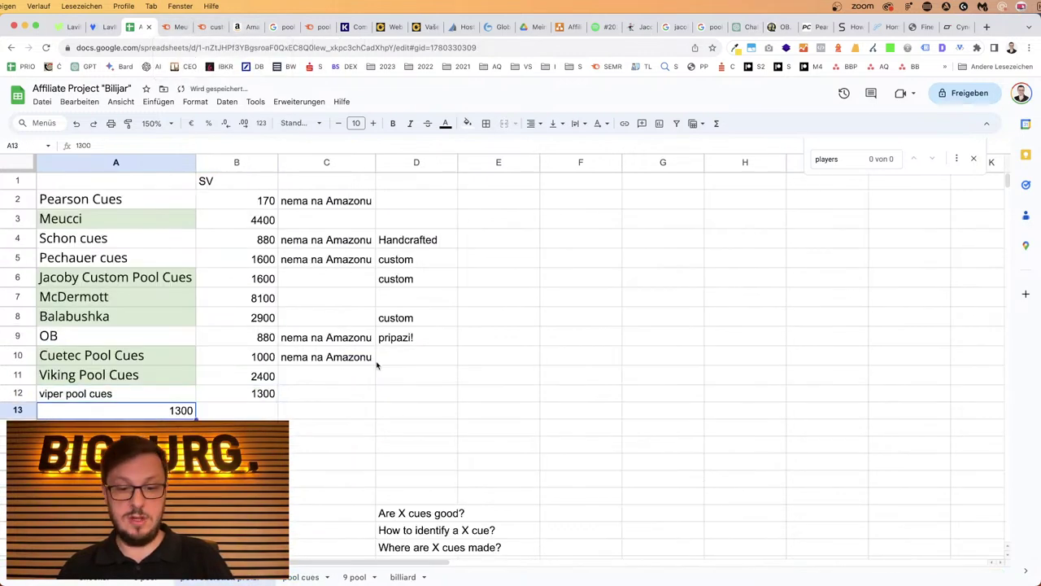
click(260, 414)
key(super+v)
click(163, 415)
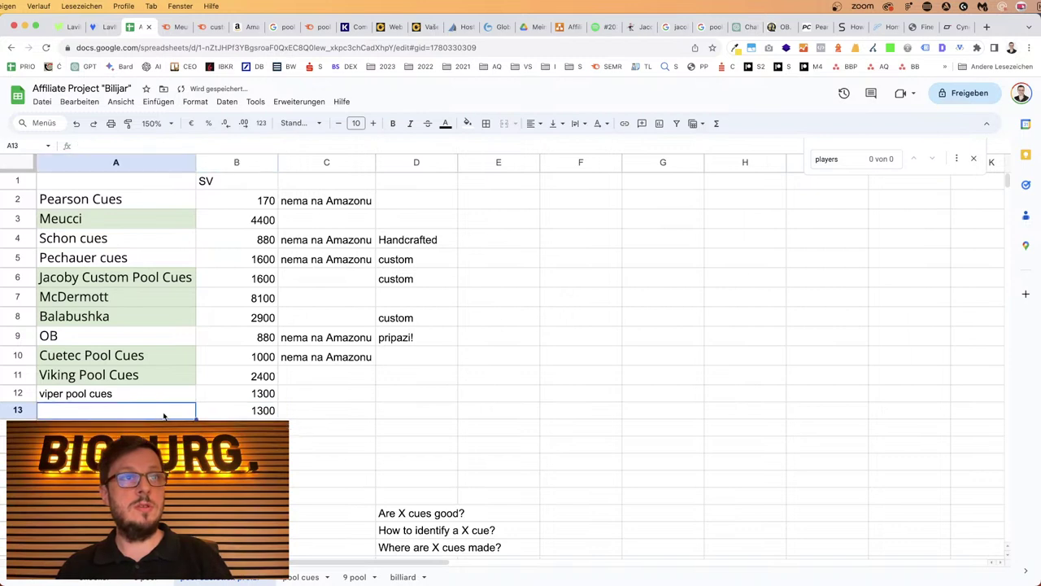
text(player )
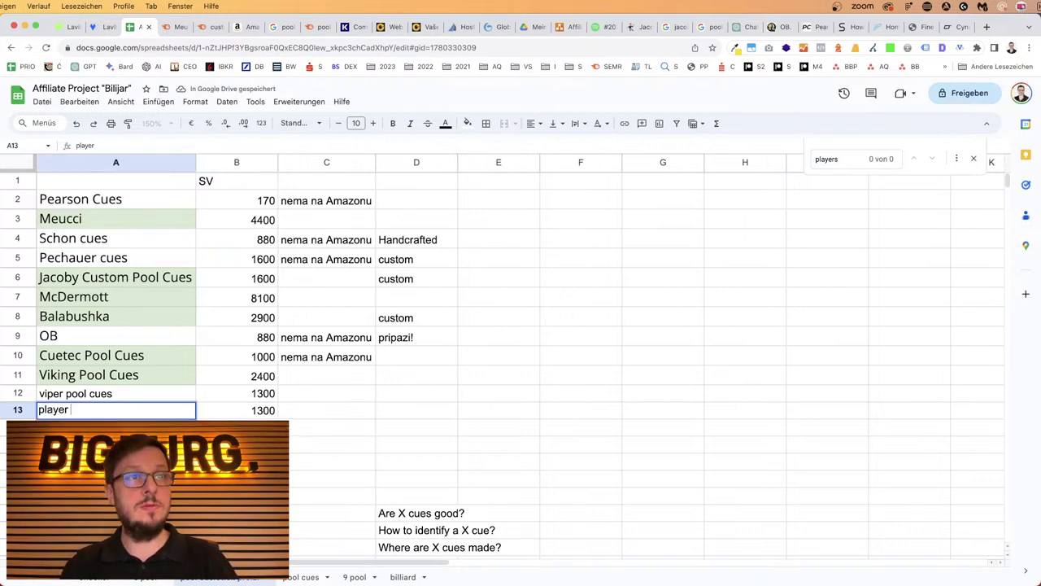
text(pool cues)
key(Return)
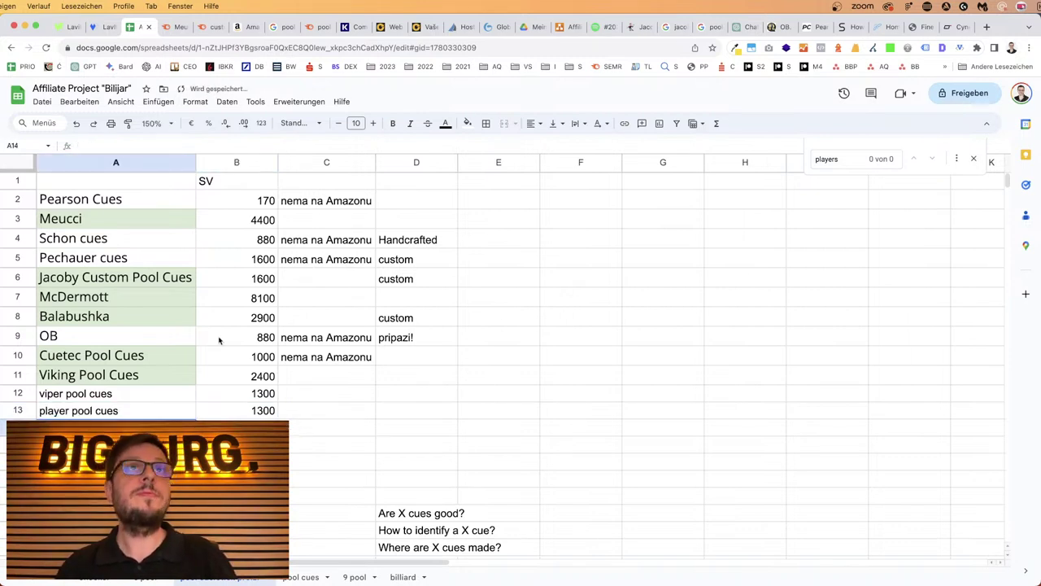
click(244, 28)
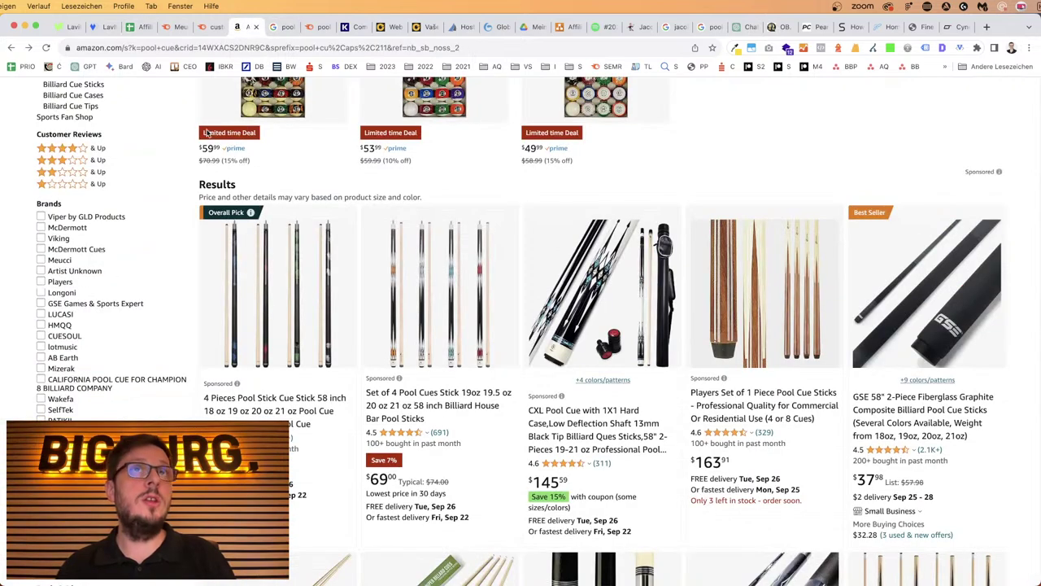
- Search the pool cues keyword sheet for "longo" while cross-checking the Amazon results
click(139, 27)
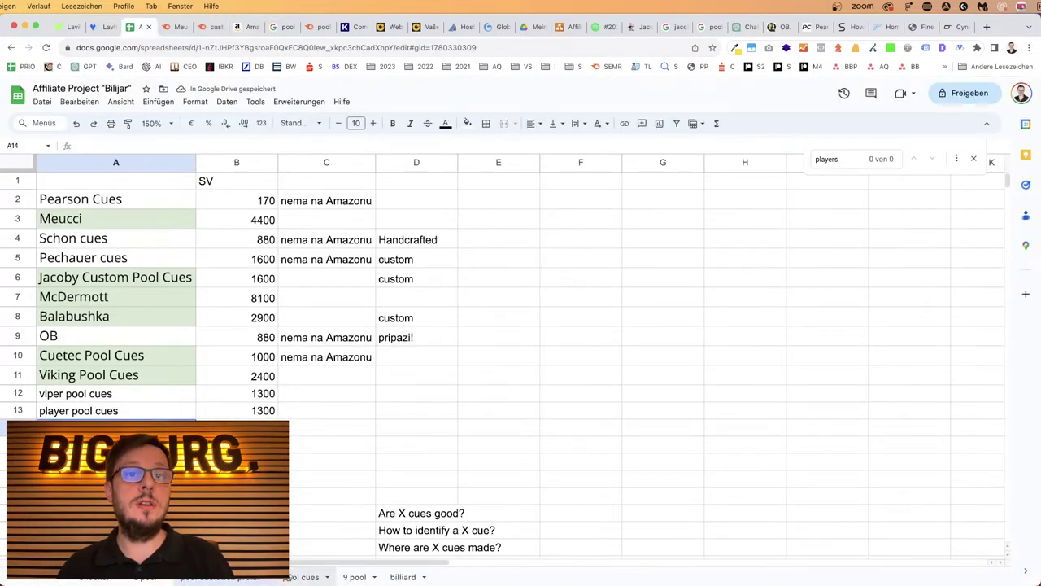
click(301, 577)
key(ctrl+f)
text(longoni)
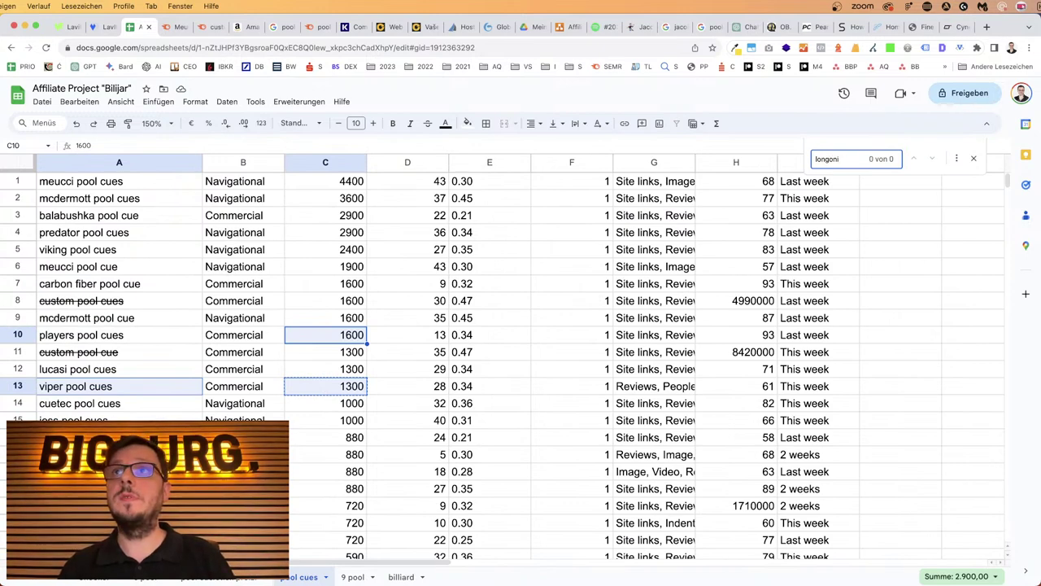
click(257, 28)
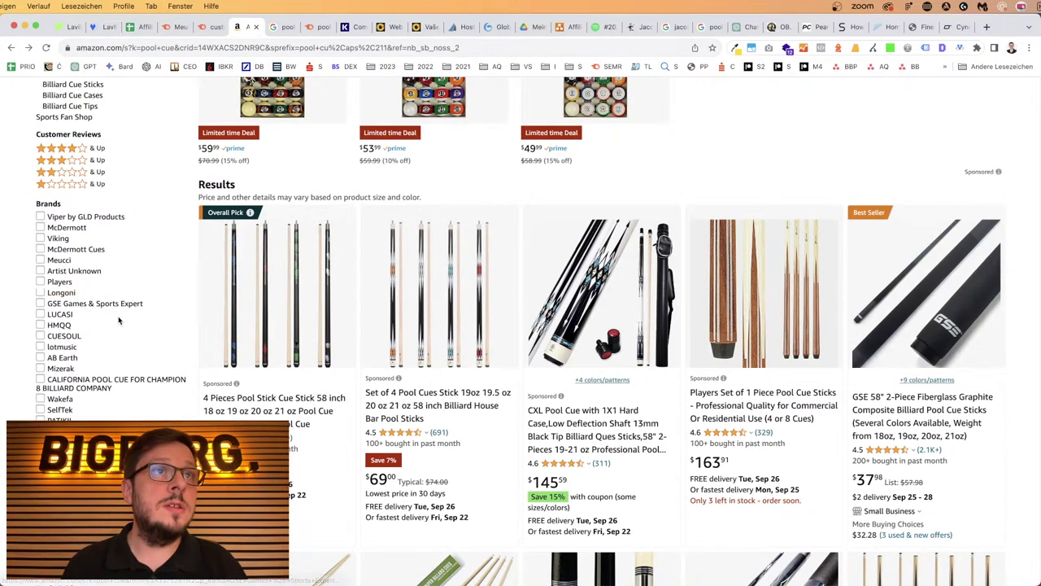
click(144, 29)
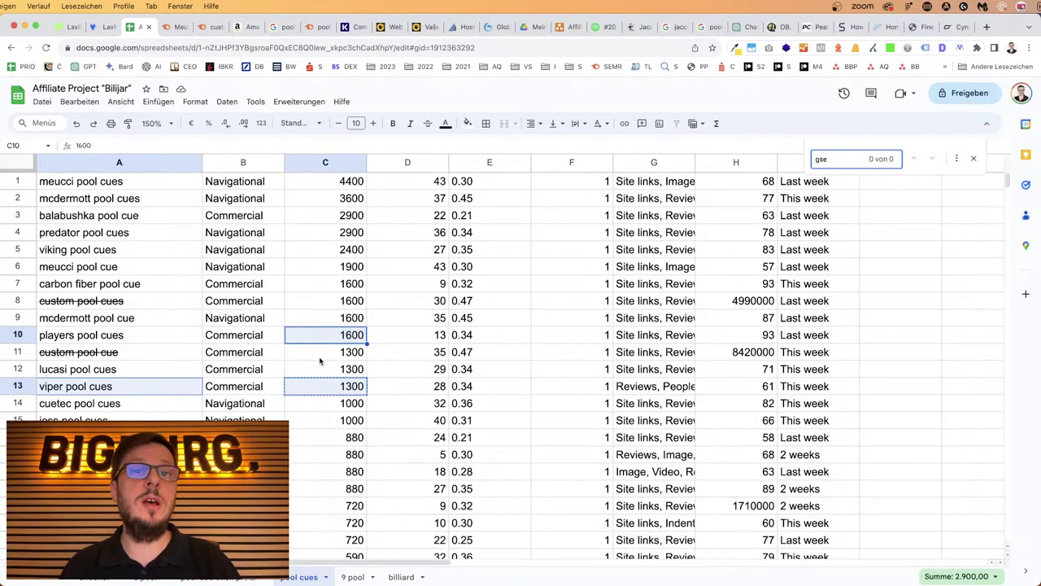
scroll(322, 358, down, 10)
scroll(324, 358, up, 10)
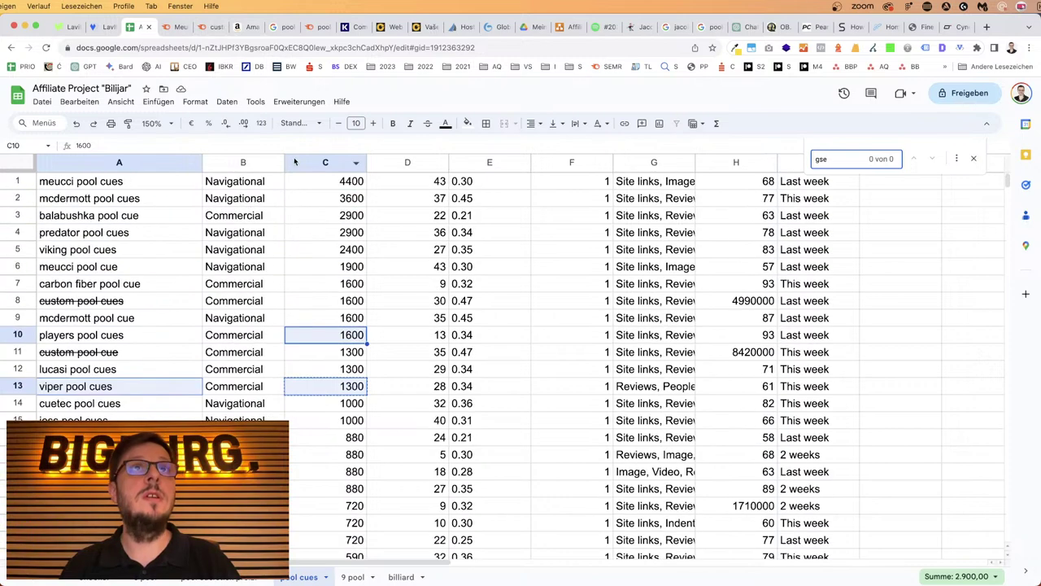
click(251, 30)
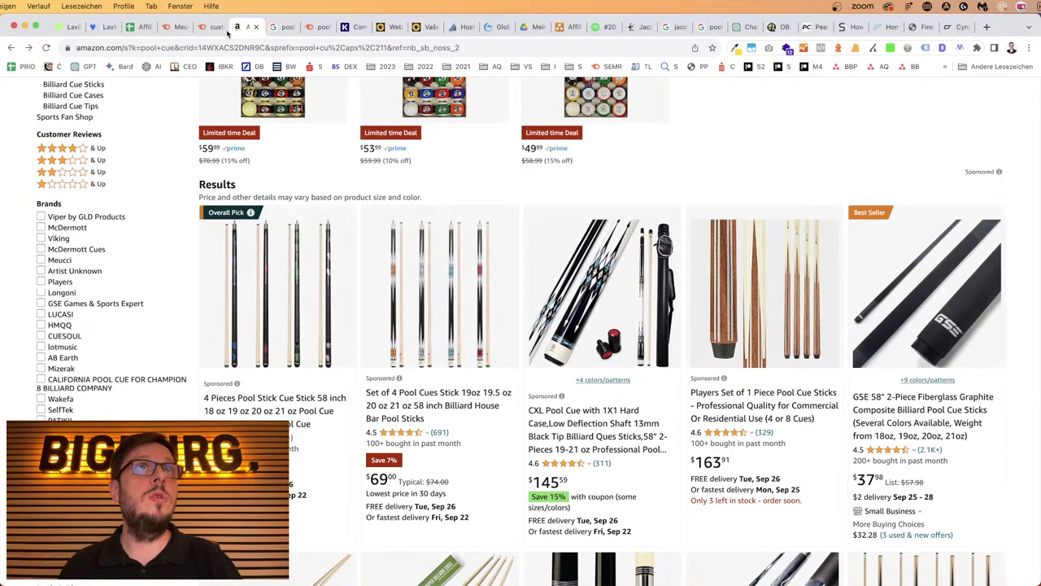
click(138, 27)
- Find lucasi pool cues and paste it with 1300 volume into row 14
key(BackSpace)
key(BackSpace)
key(BackSpace)
text(lucasi)
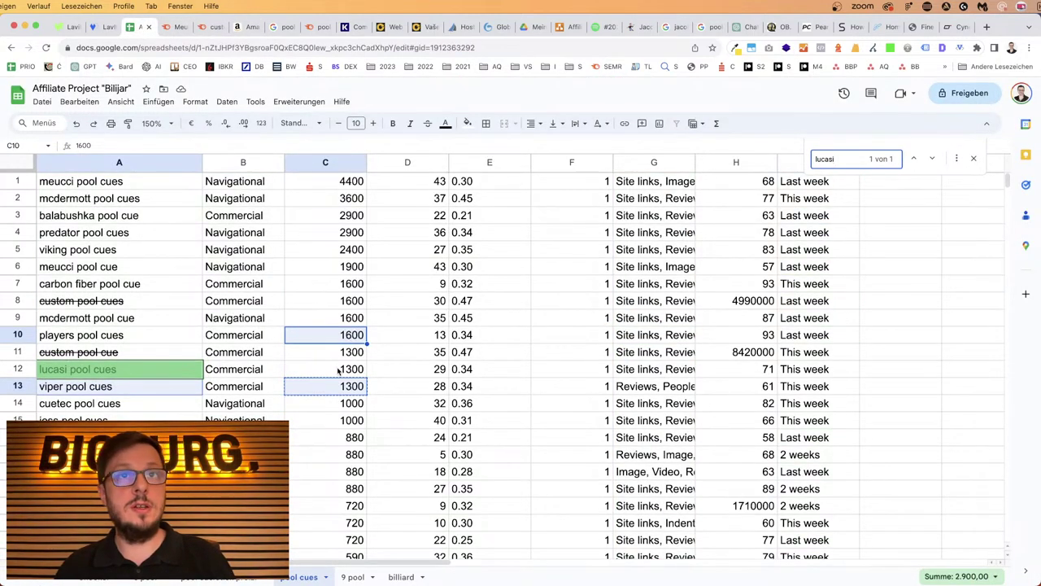
drag(338, 370, 363, 376)
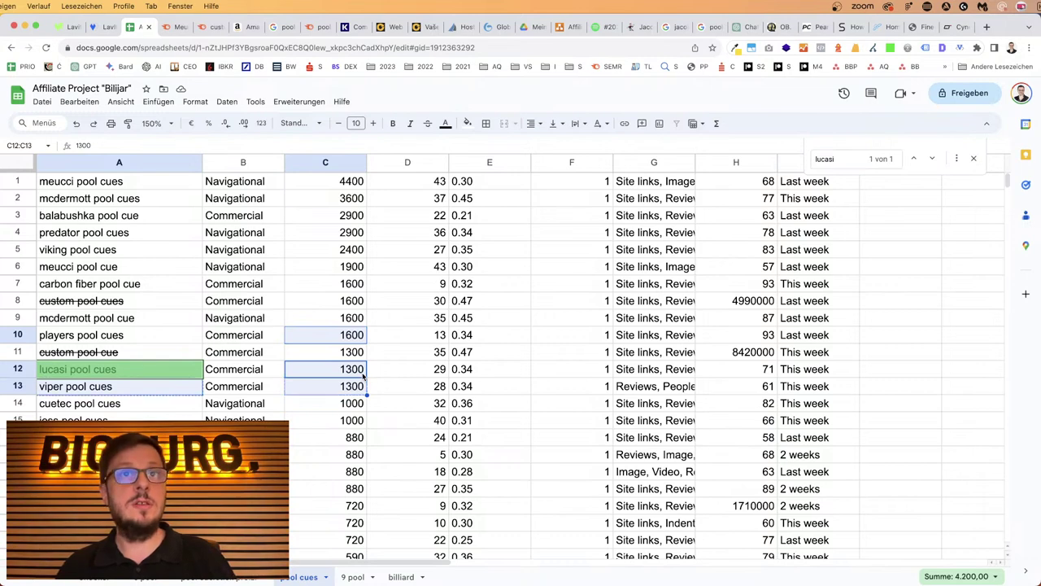
click(183, 404)
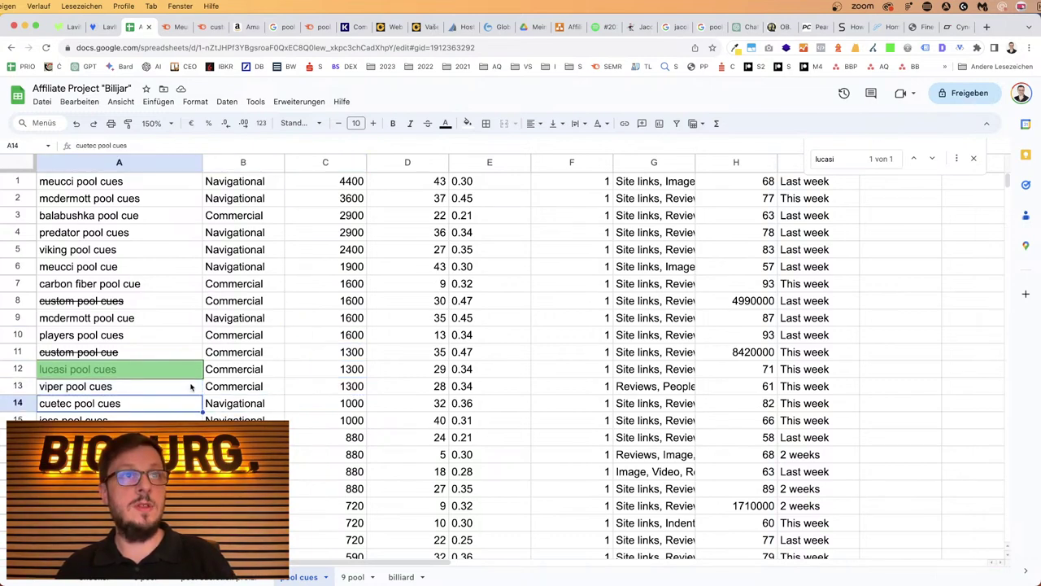
click(338, 369)
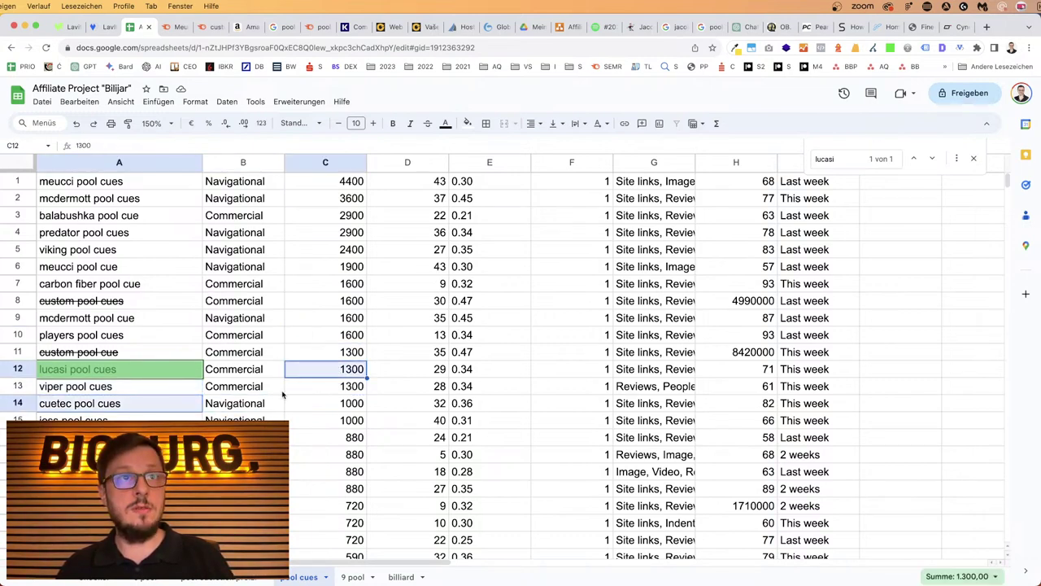
click(215, 392)
click(187, 373)
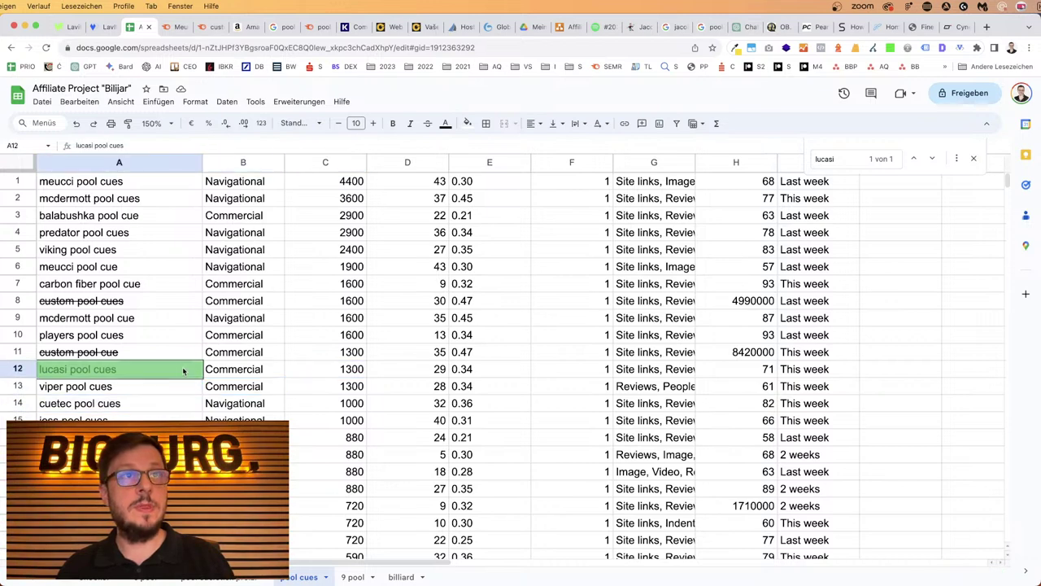
click(329, 375)
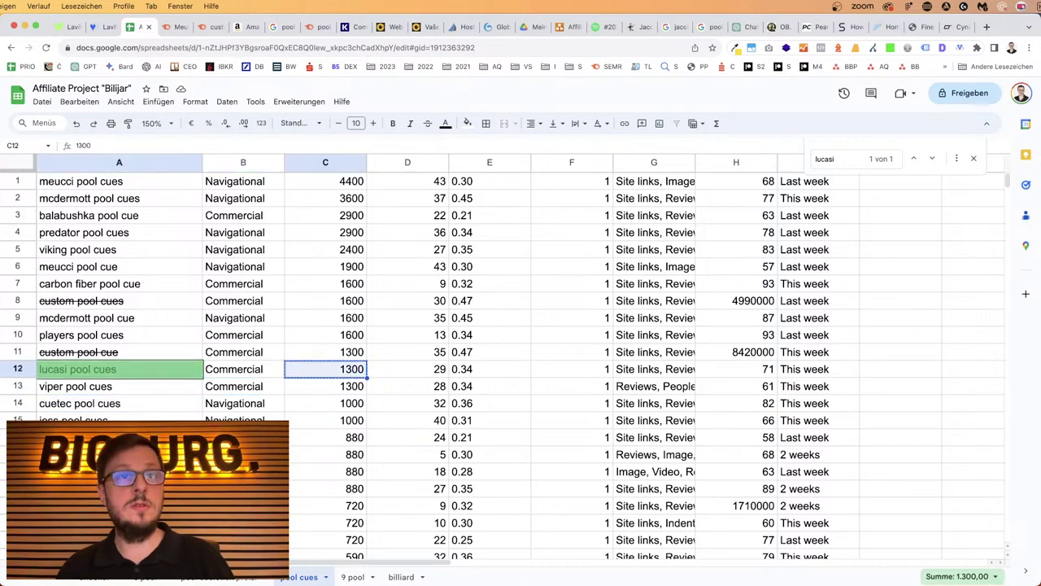
click(220, 579)
key(super+v)
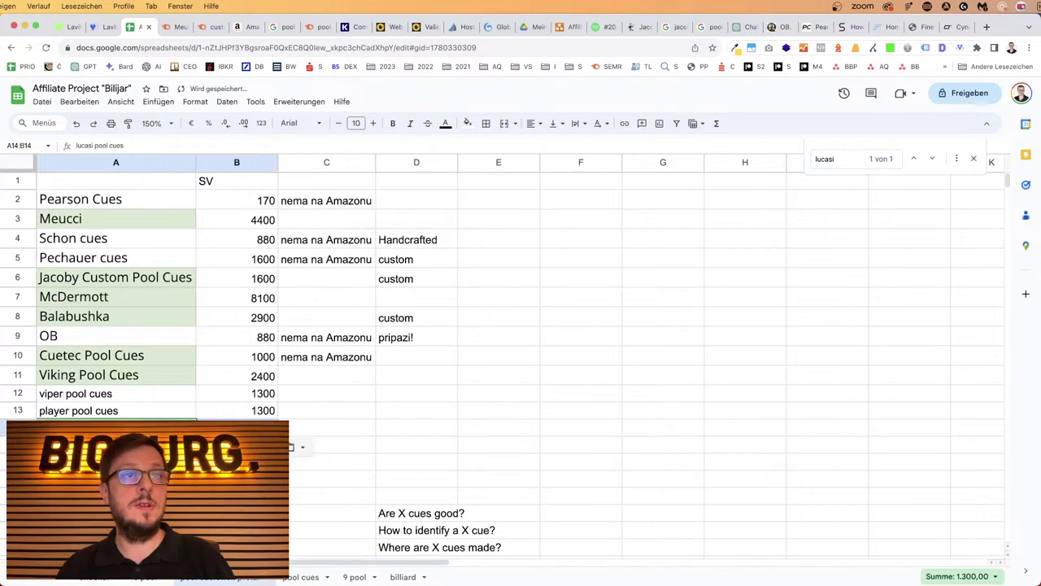
click(246, 27)
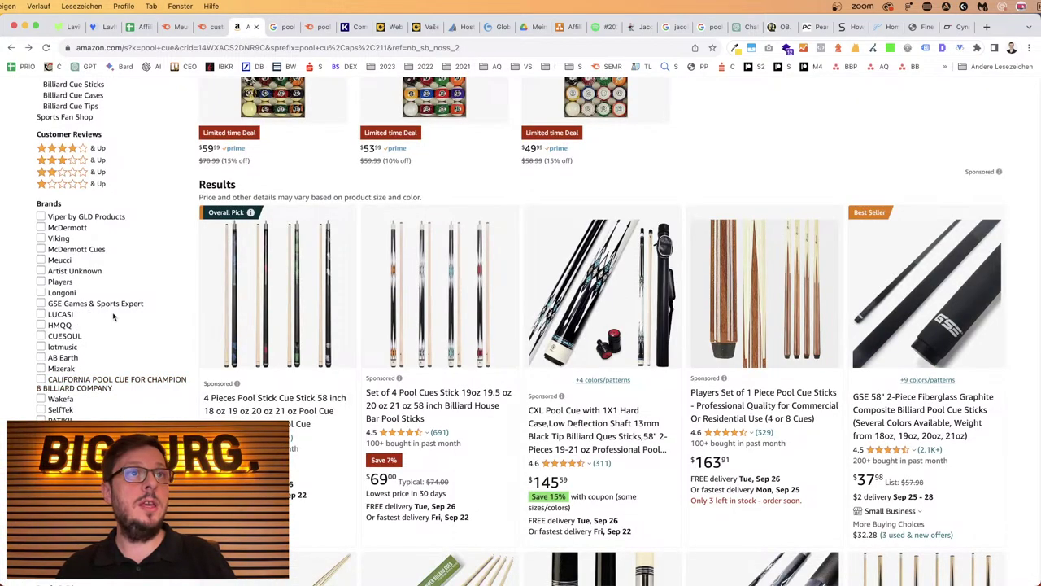
- Search the pool cues sheet for the Amazon brands 'hm' and then 'cueso'
click(140, 26)
click(299, 577)
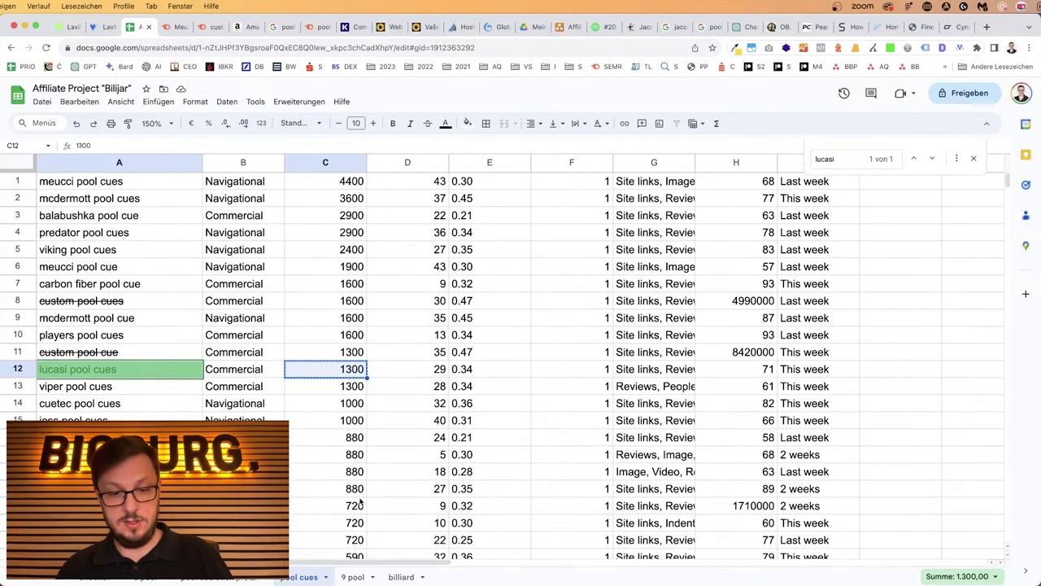
key(ctrl+f)
text(hmqq)
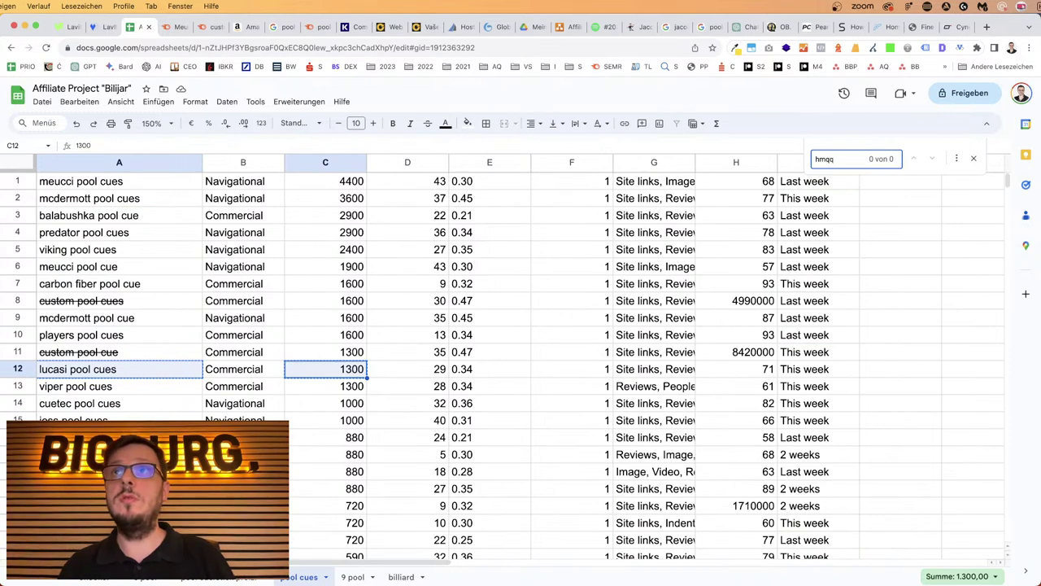
click(244, 31)
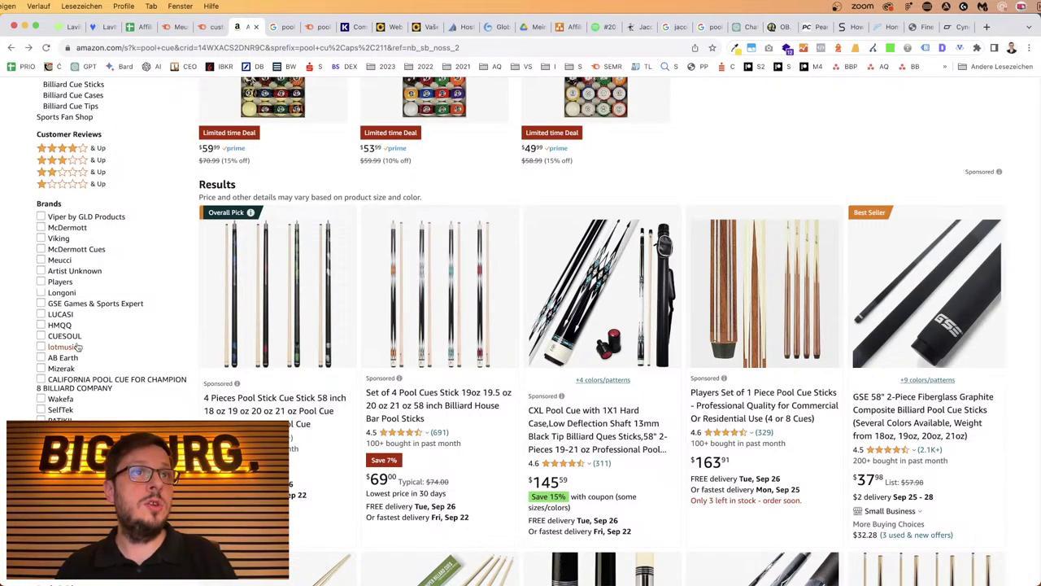
click(139, 28)
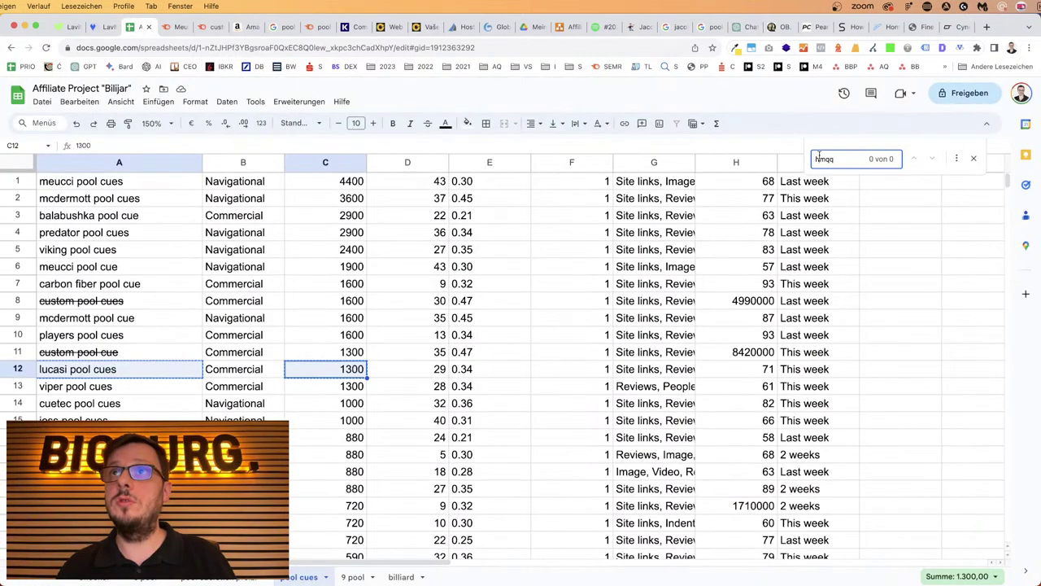
text(cuesou)
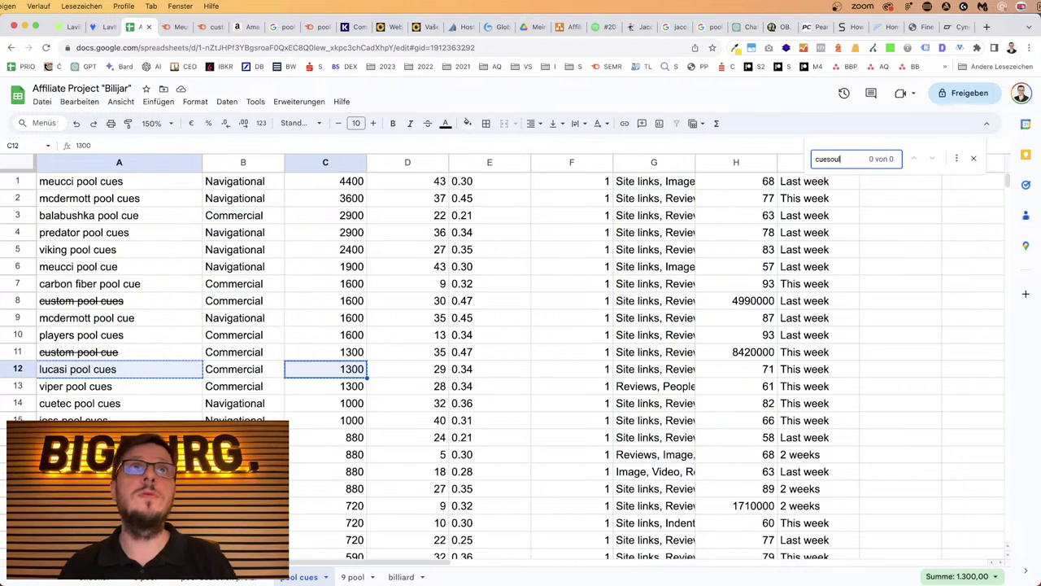
- Search the sheet for the brands 'lo' and 'ab', then clear the search term
click(281, 26)
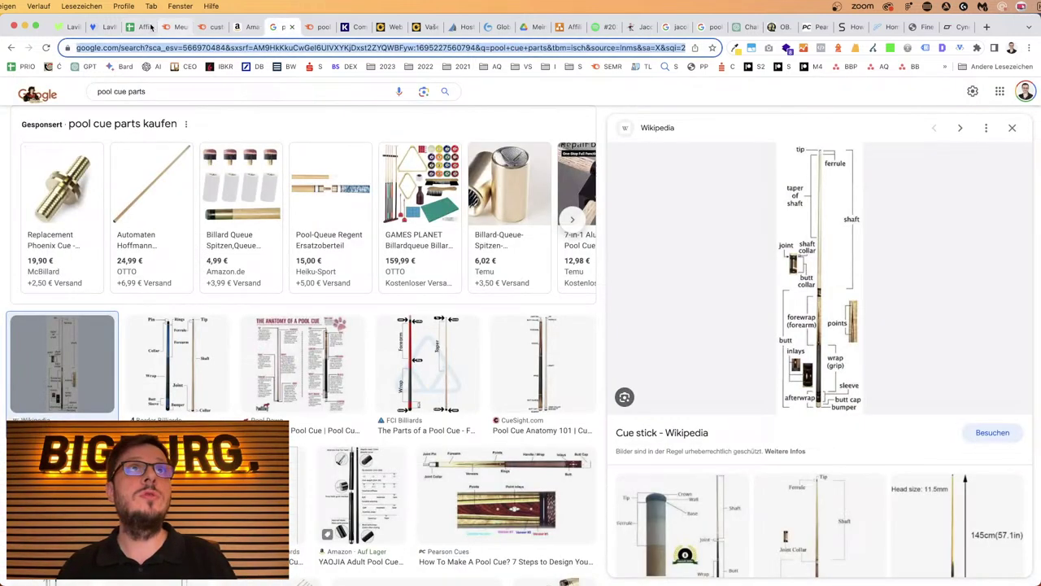
click(138, 27)
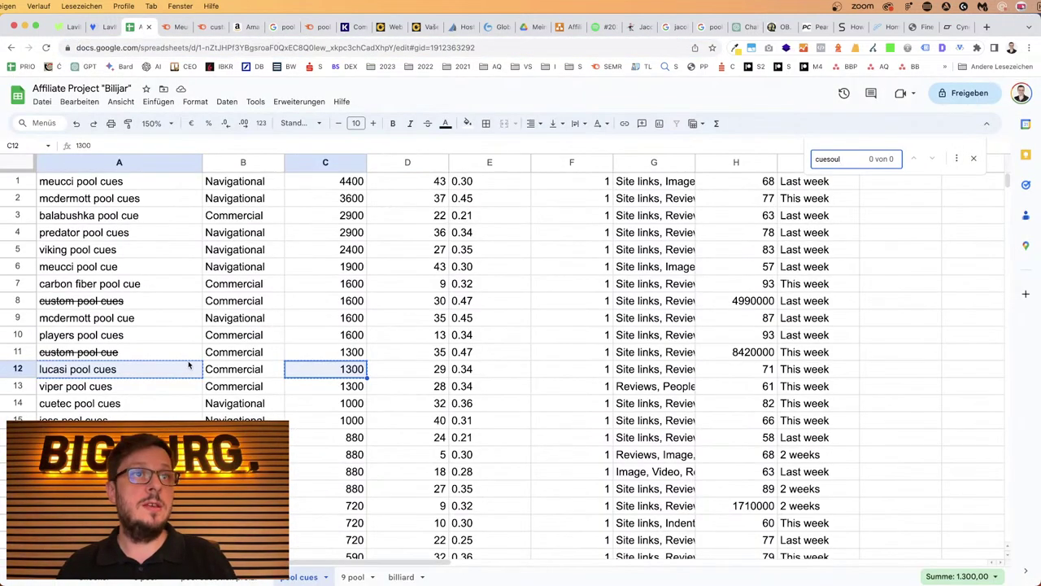
click(240, 27)
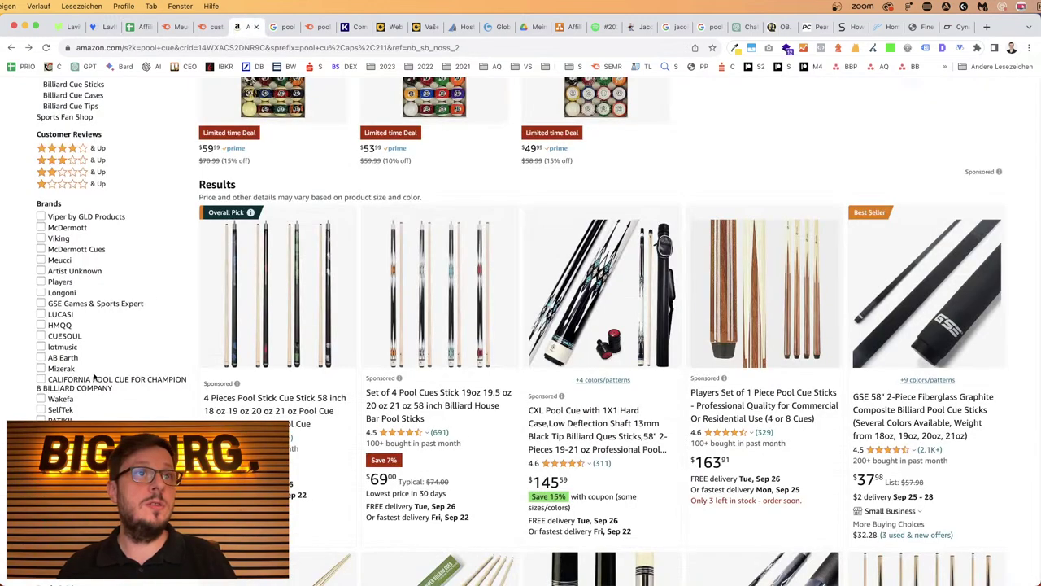
click(141, 31)
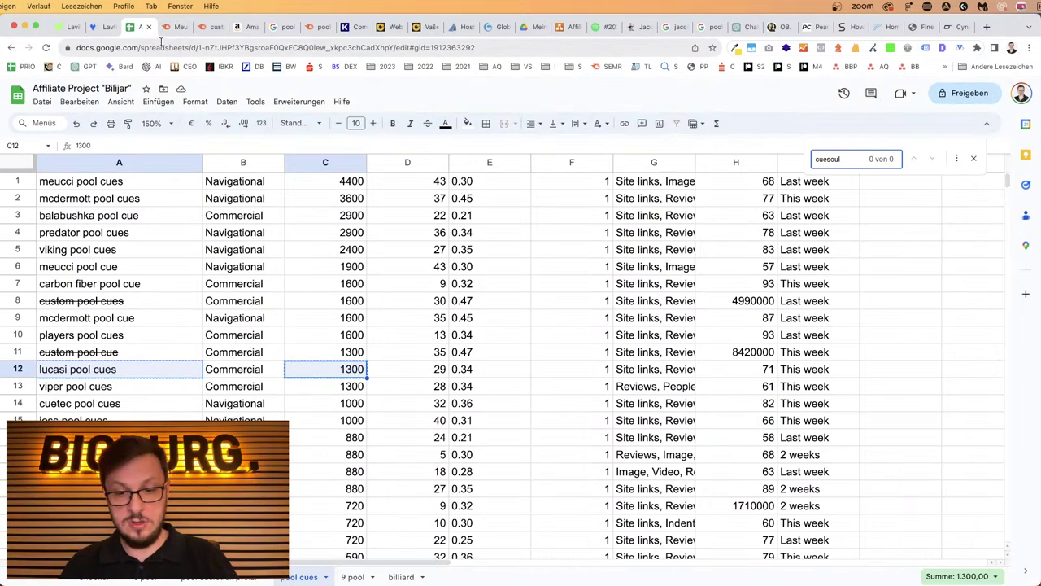
key(super+f)
text(lot)
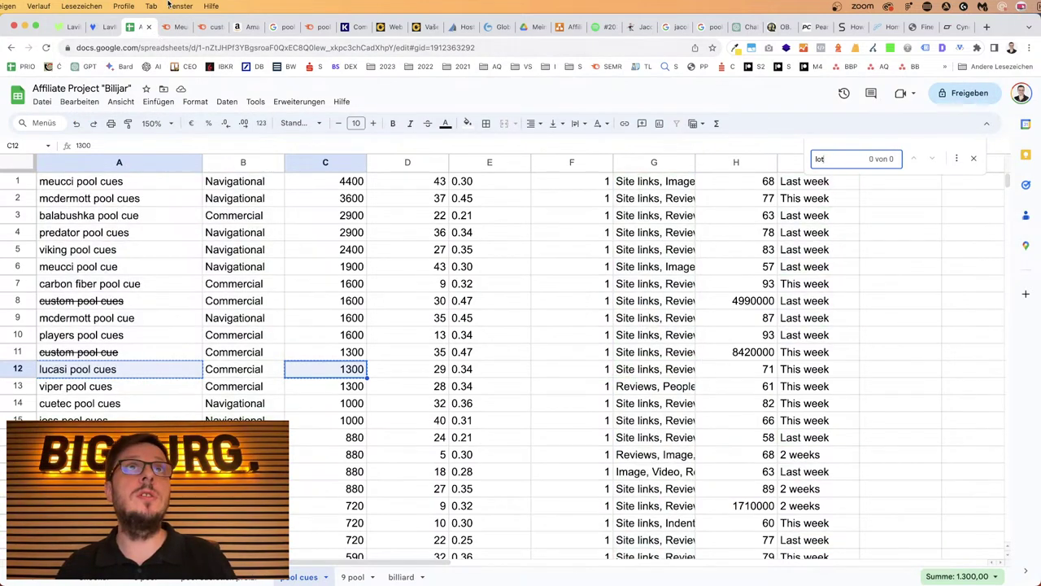
click(242, 27)
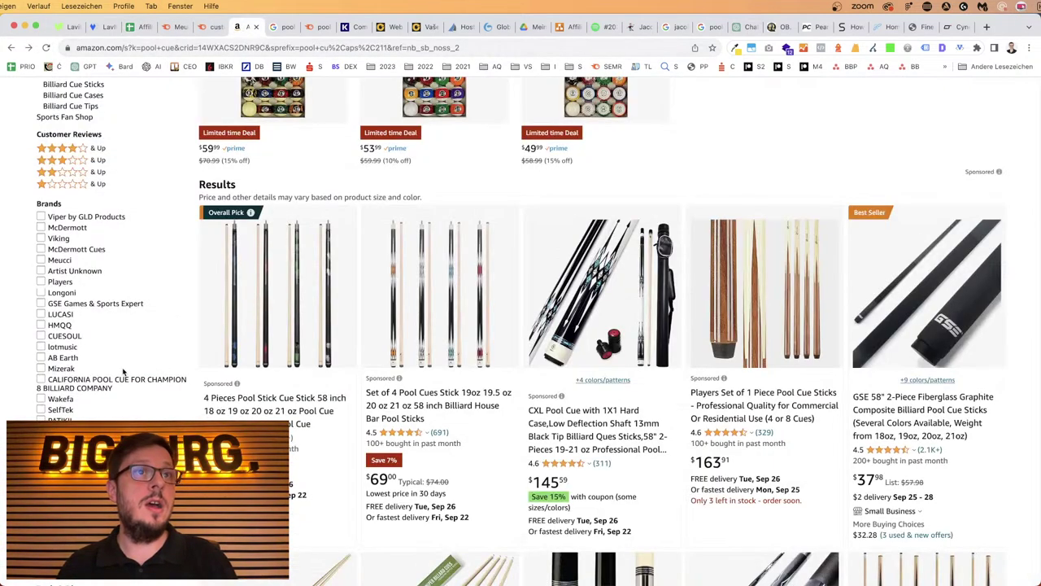
click(136, 28)
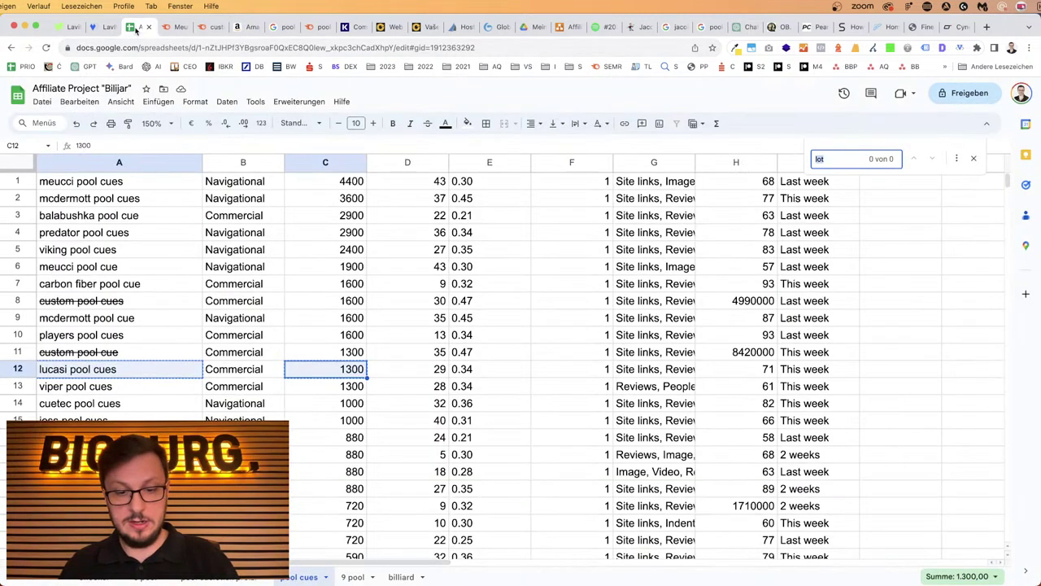
text(ab)
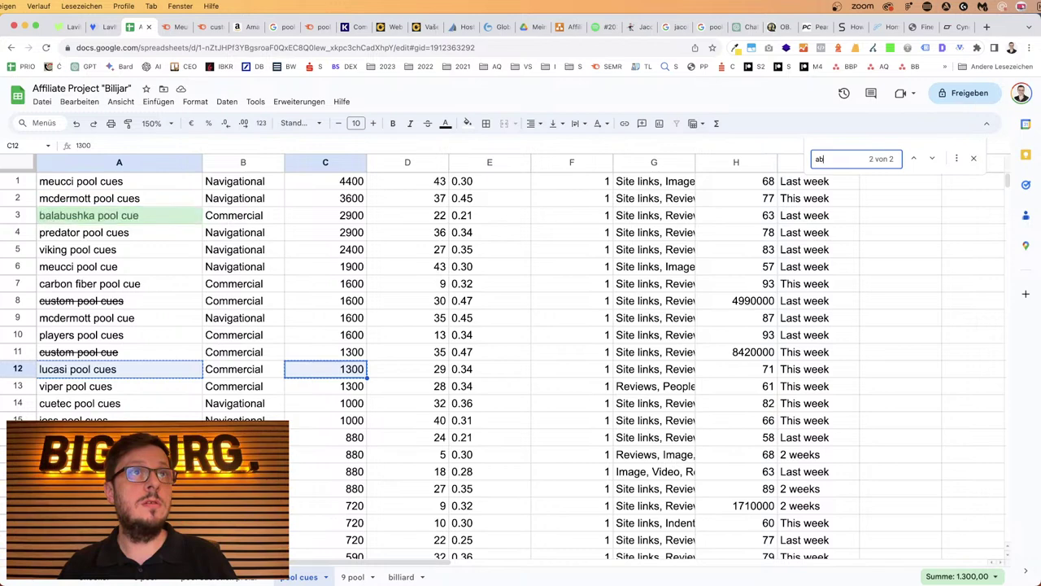
key(BackSpace)
key(BackSpace)
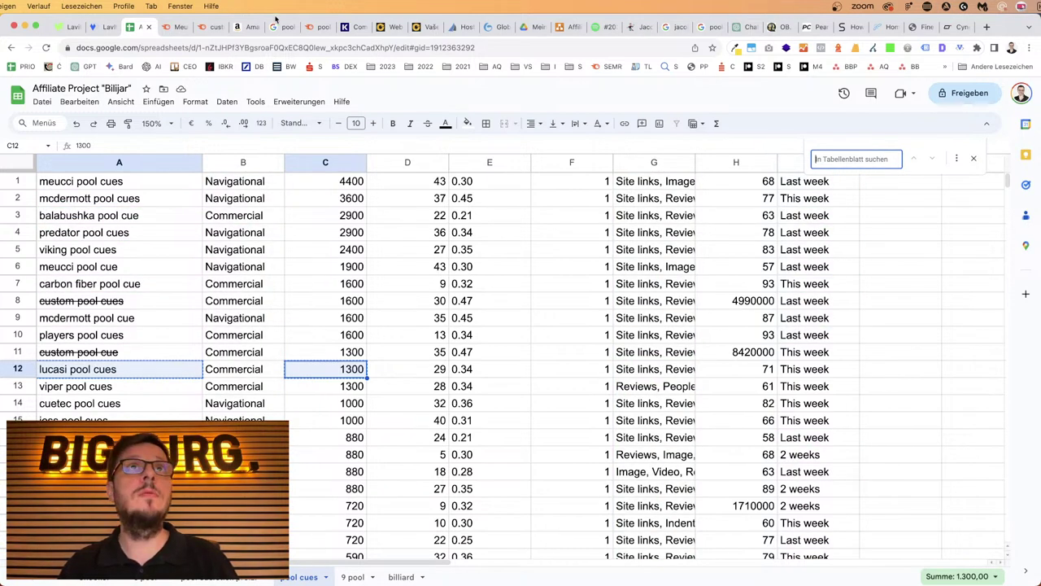
- Search 'miz' to jump to mizerak pool cue and compare its search volume with the brand sheet
click(247, 27)
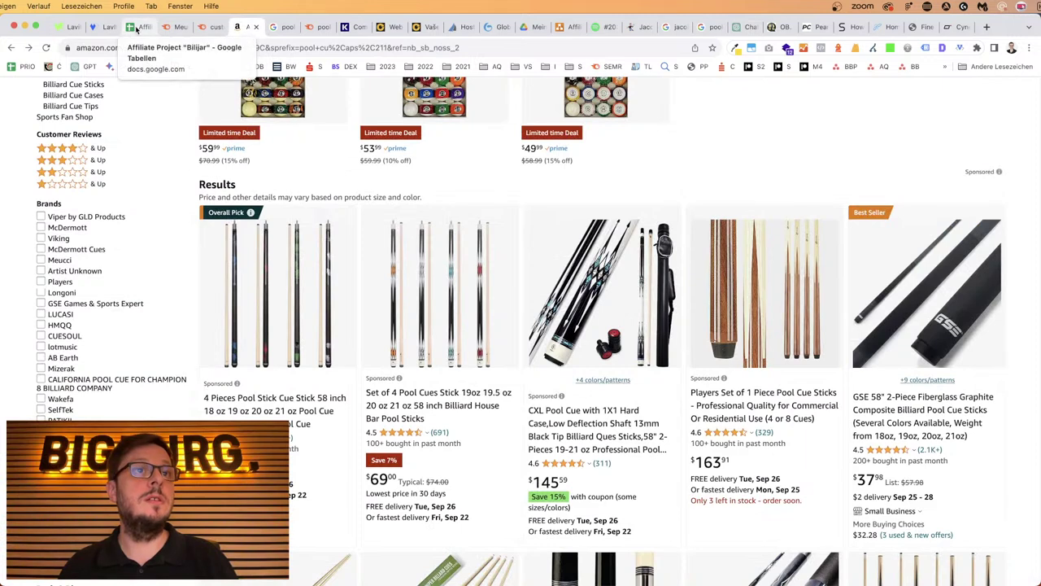
click(137, 29)
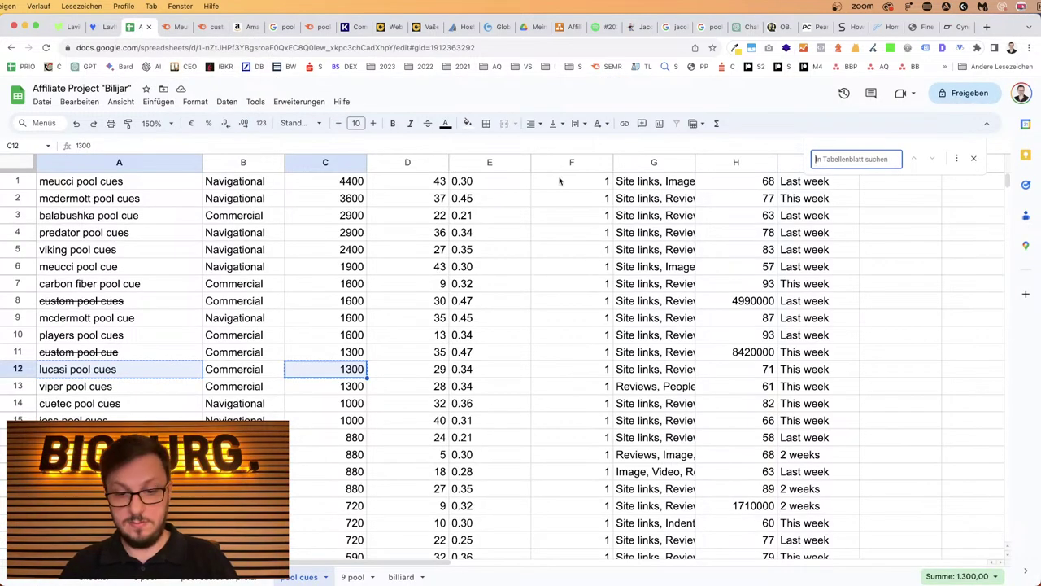
text(mizerak)
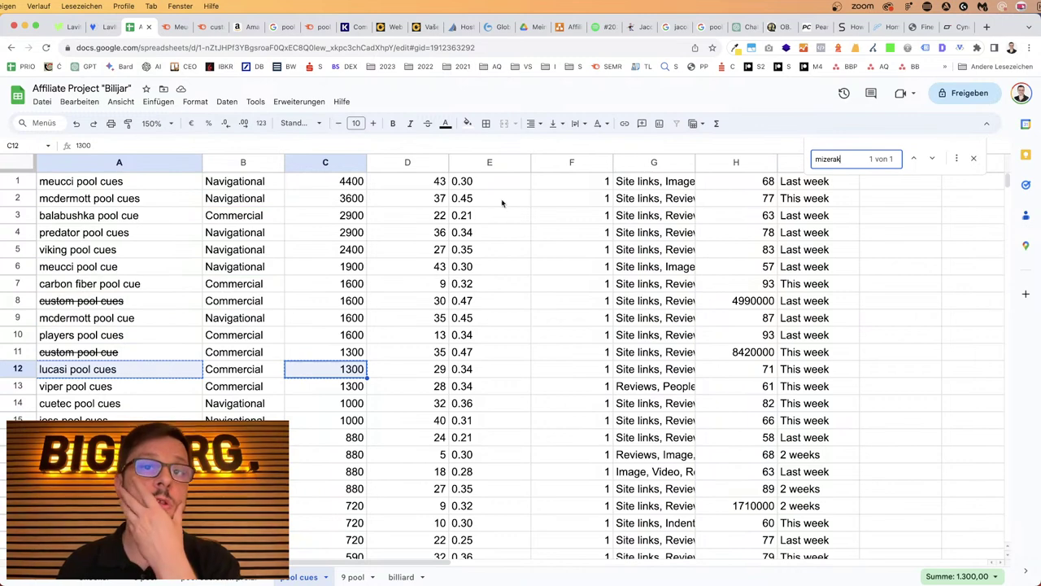
key(Return)
key(Escape)
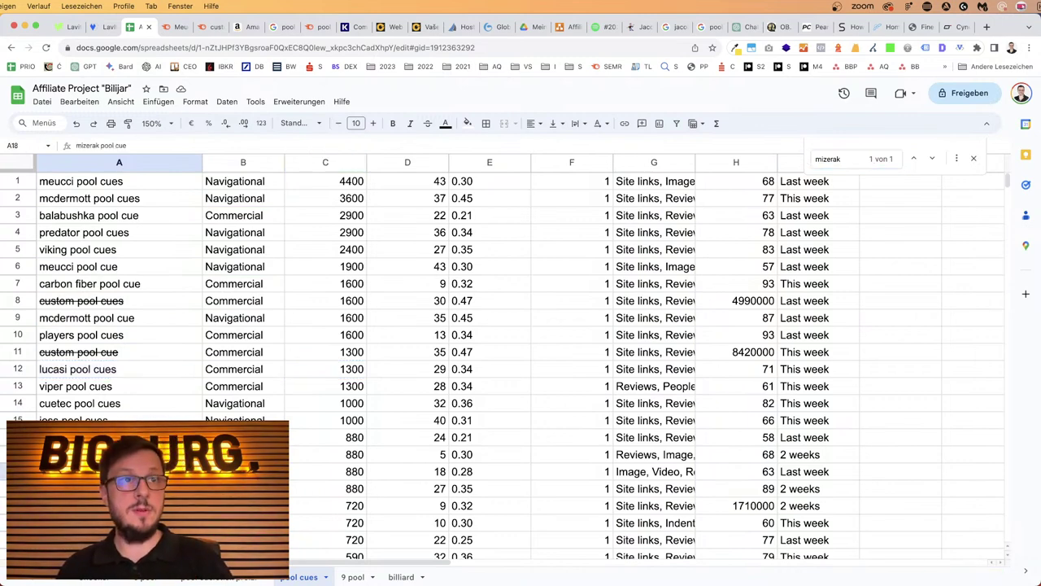
click(332, 478)
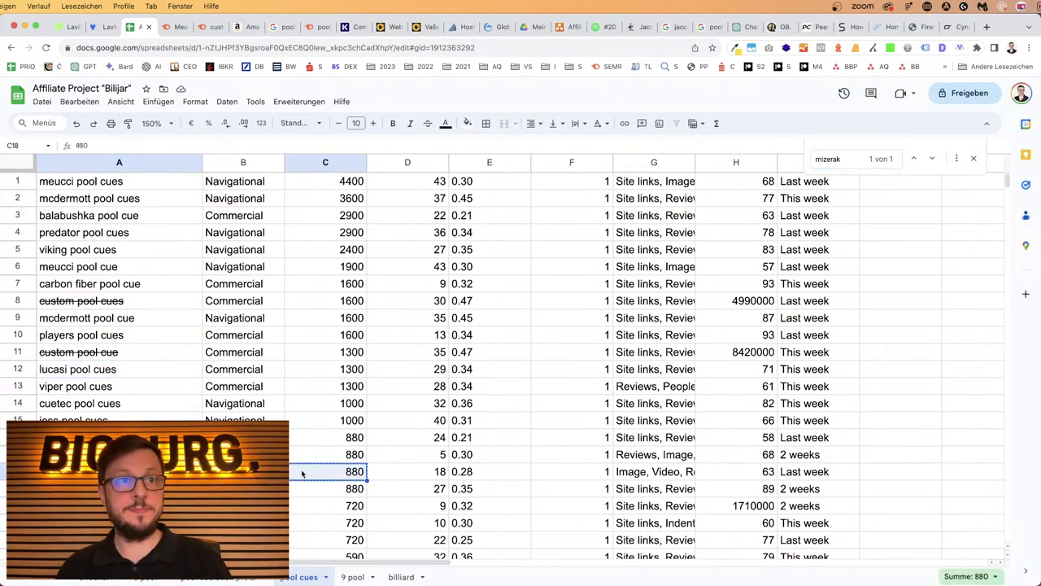
click(220, 577)
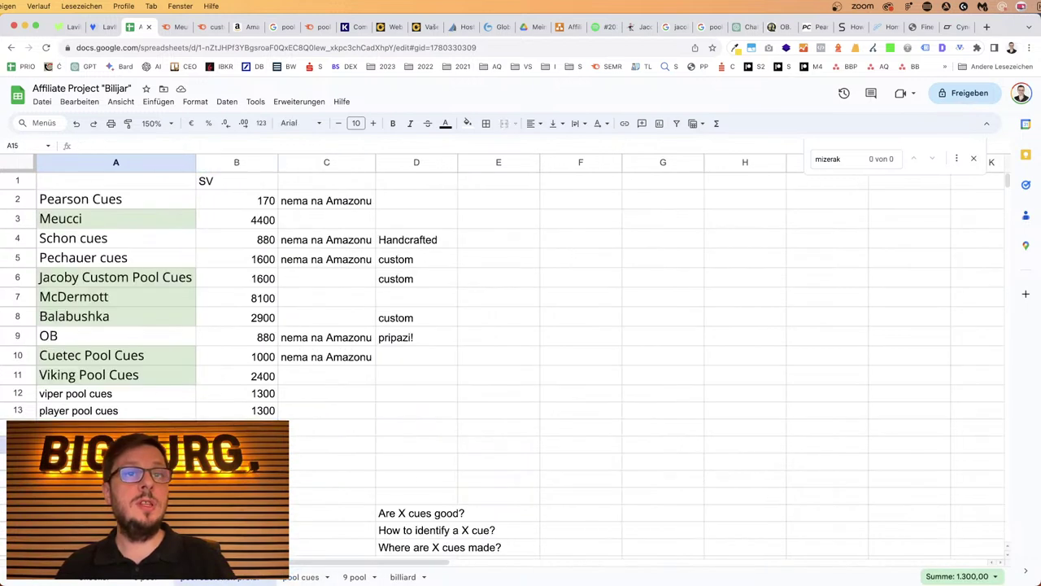
click(300, 577)
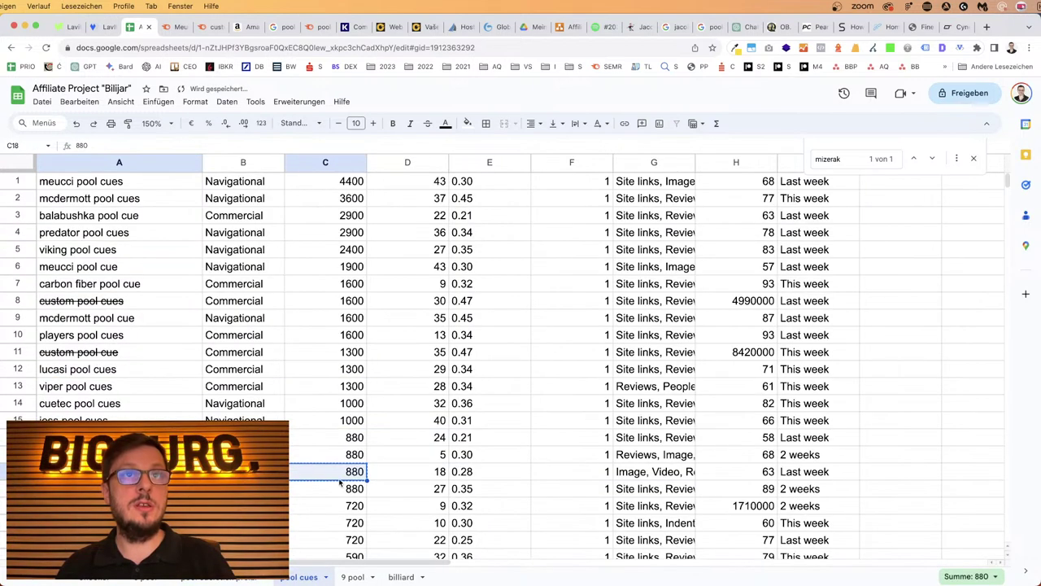
- Search the sheet for the next Amazon brands, 'califo' and 'wakefa'
click(208, 27)
click(235, 27)
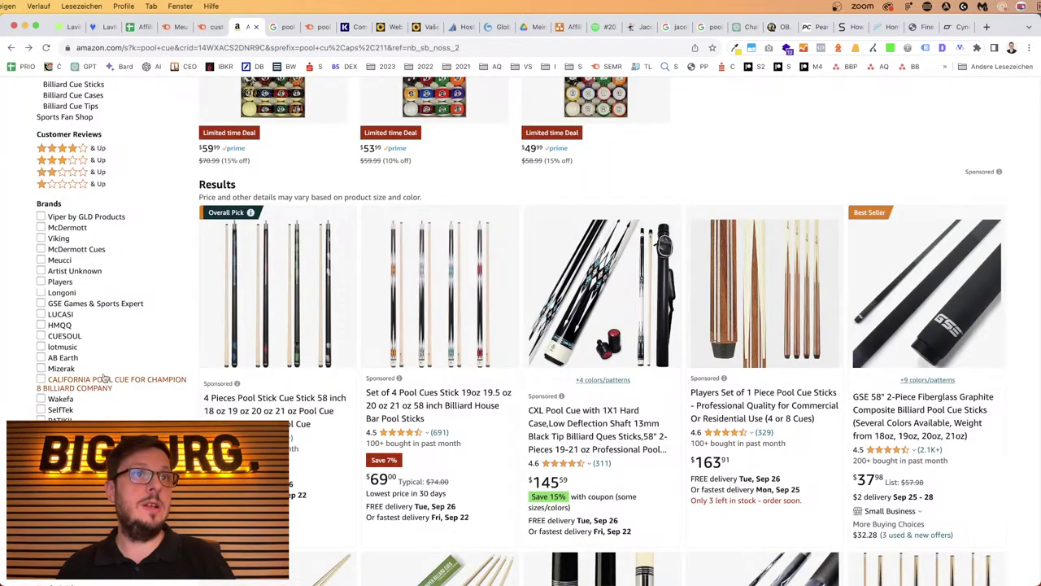
click(139, 27)
key(super+f)
text(c)
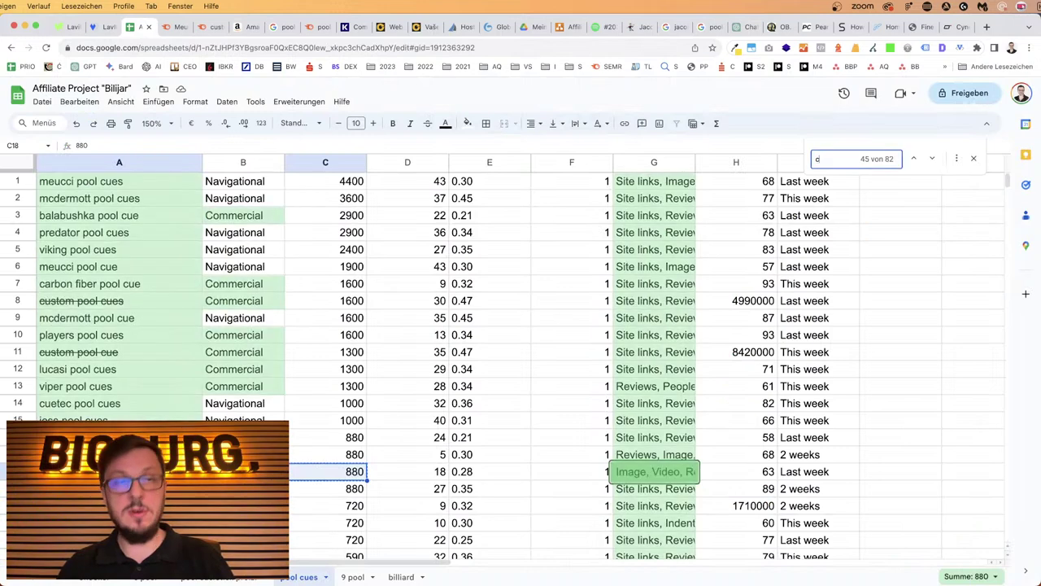
text(alifo)
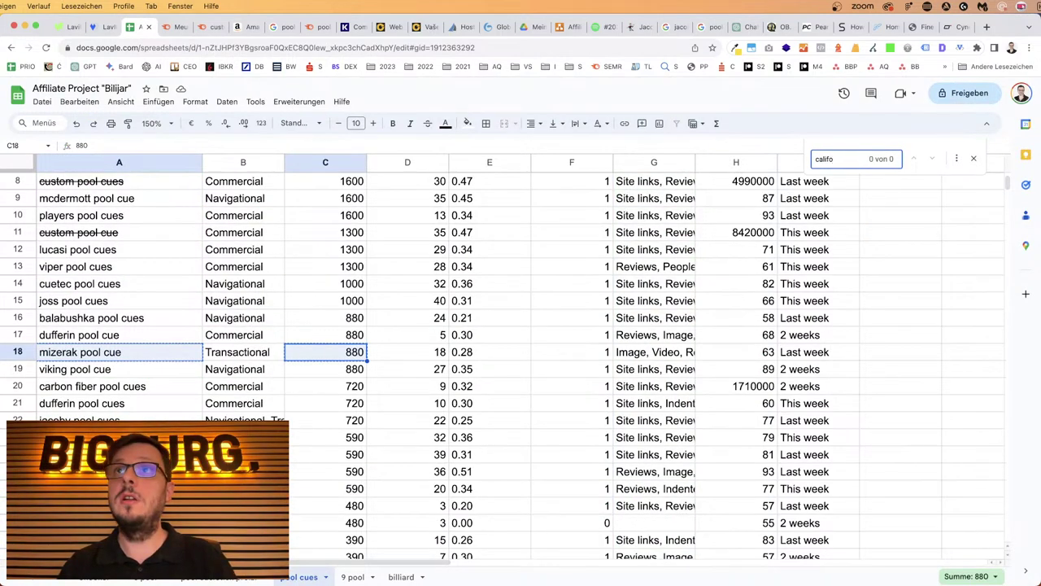
click(244, 28)
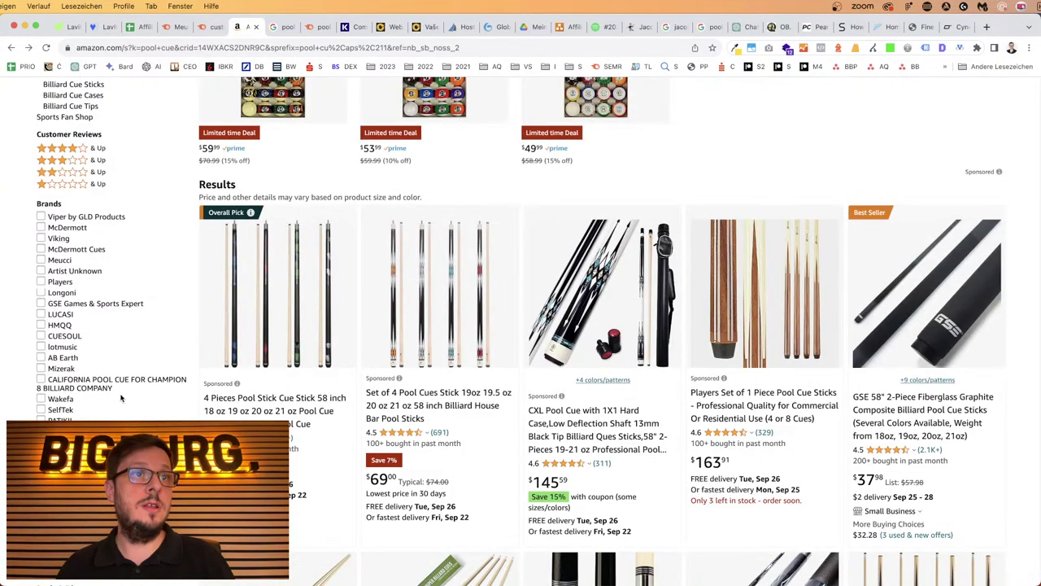
click(138, 27)
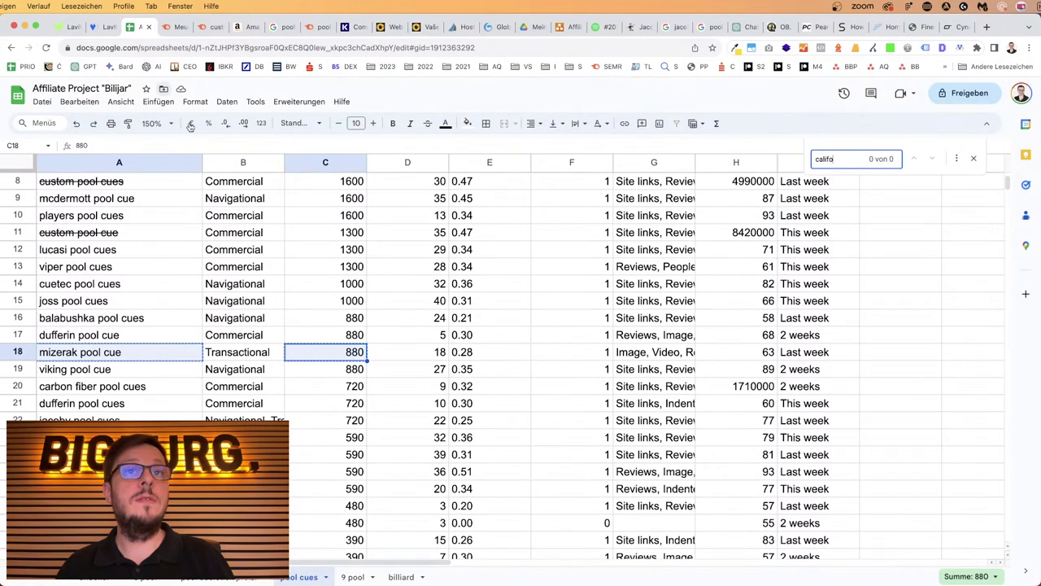
key(super+f)
text(wakefa)
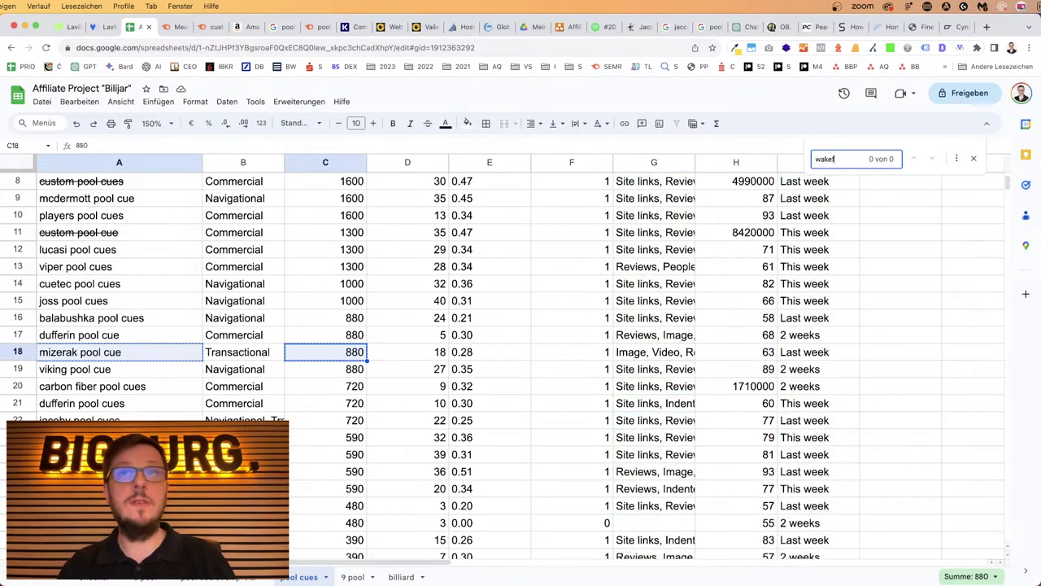
- Search the sheet for the brands 'selftek', 'pat' and 'eli' from Amazon's list
click(244, 27)
click(136, 28)
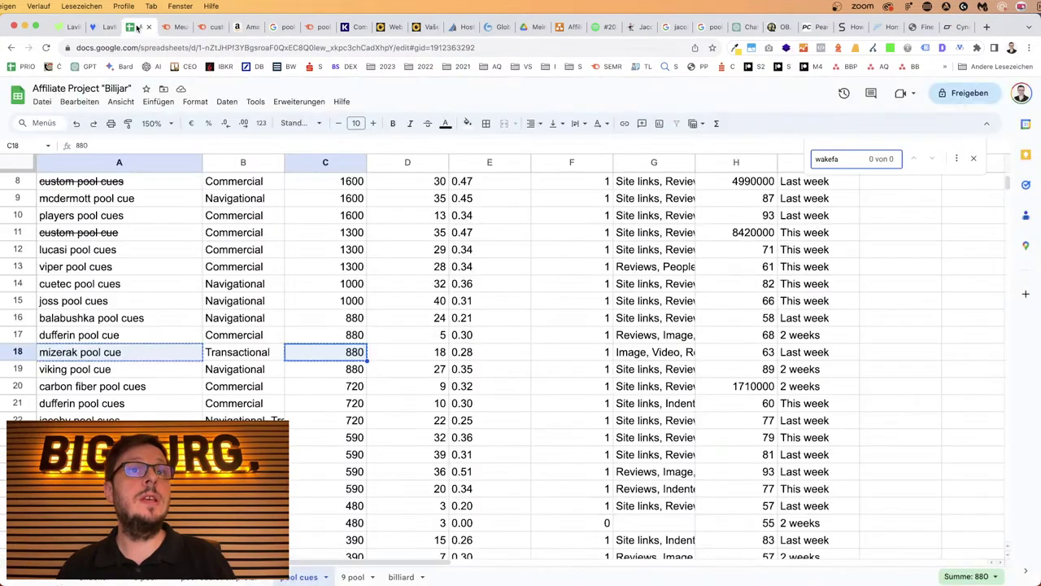
key(super+f)
text(self)
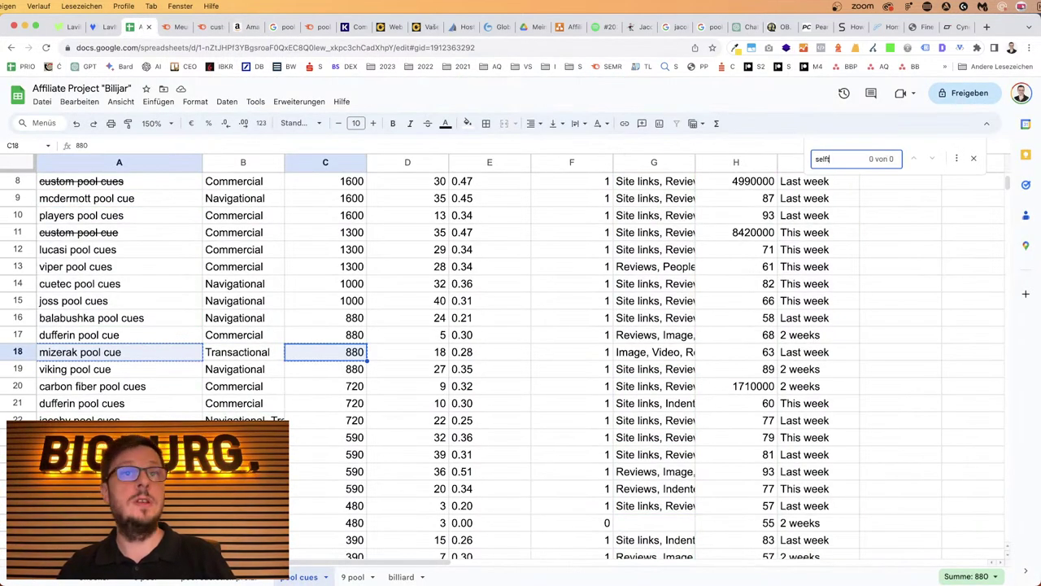
text(tek)
click(236, 27)
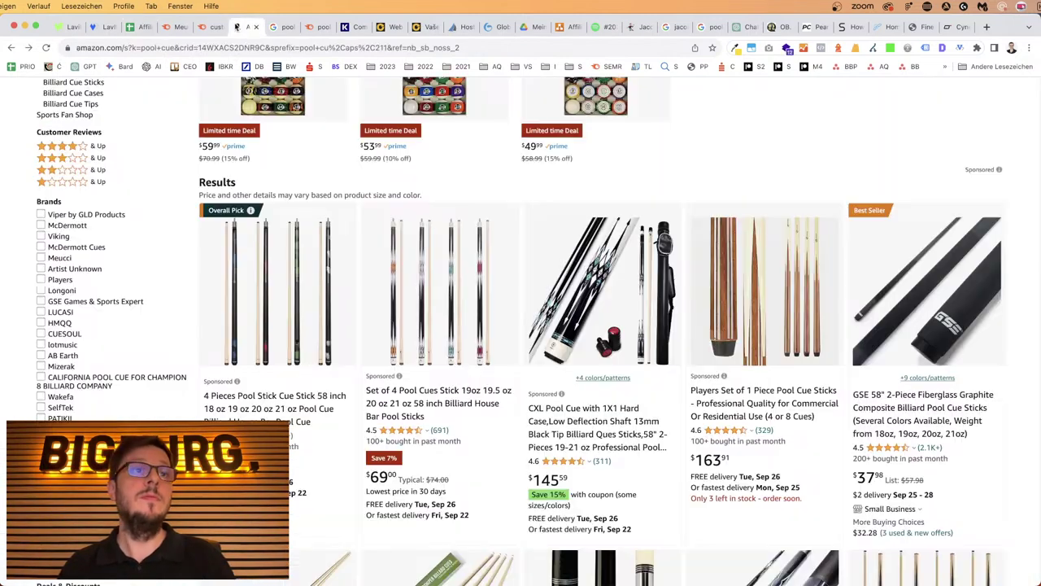
click(140, 30)
double_click(824, 159)
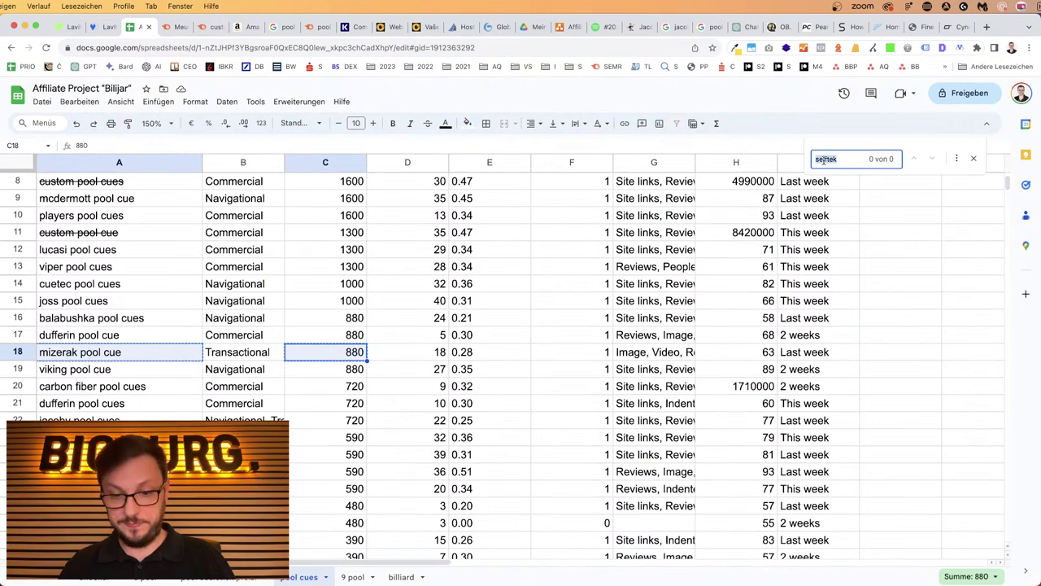
text(patik)
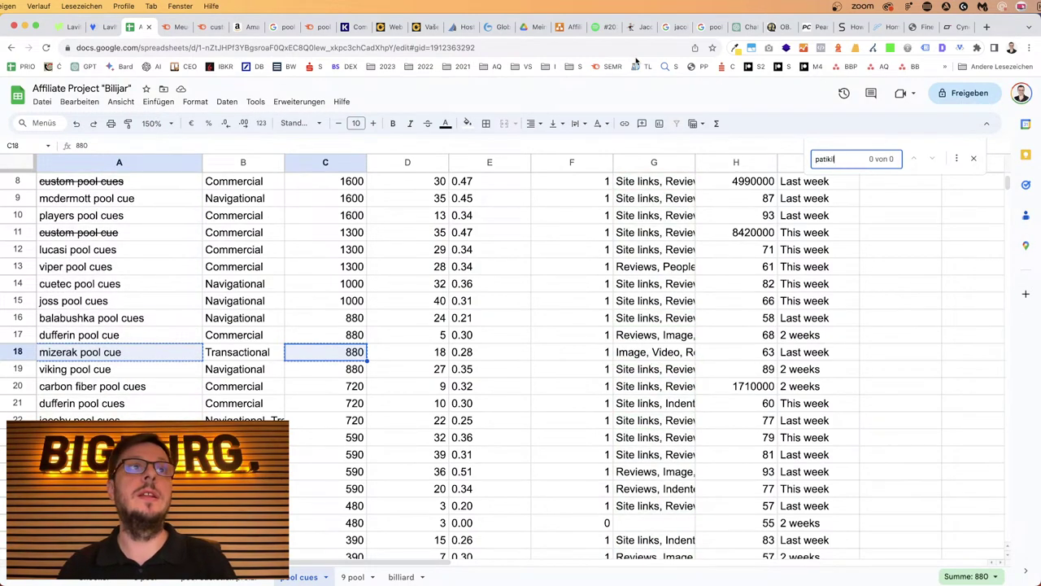
click(244, 26)
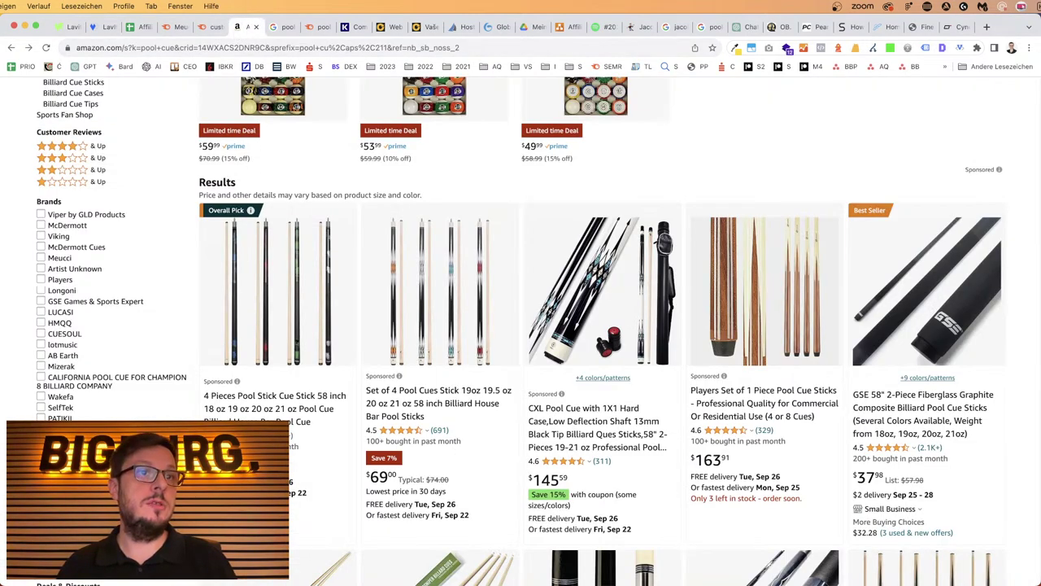
click(140, 29)
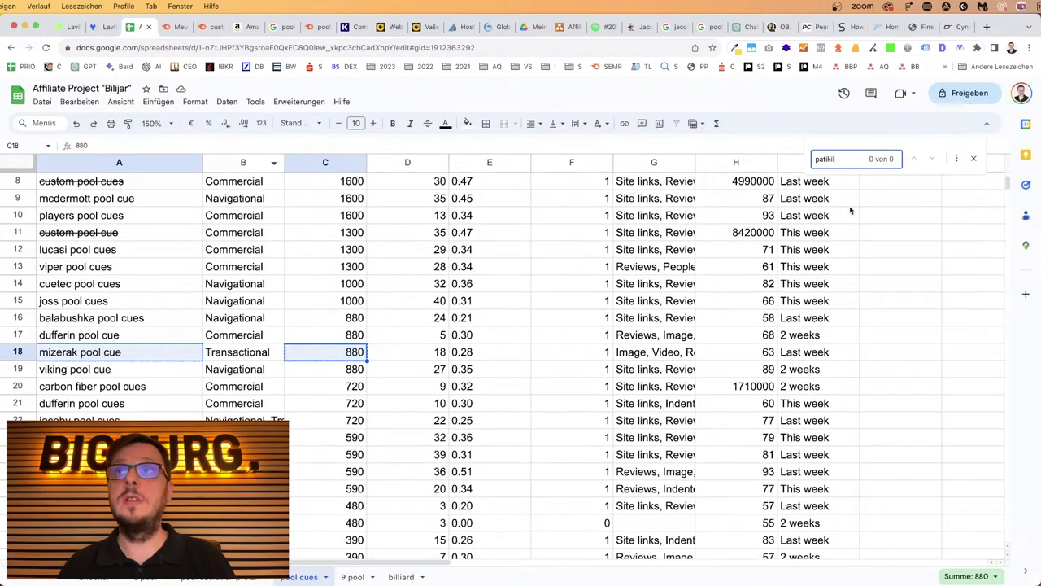
text(eli)
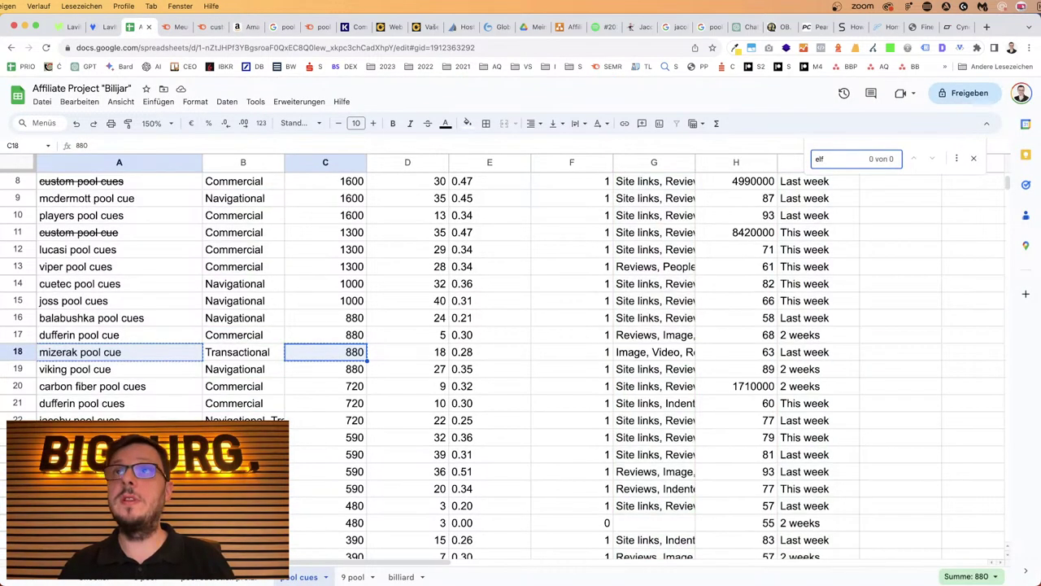
- Replace the search with 'tai' and then 'crical', which finds 0 matches
click(244, 27)
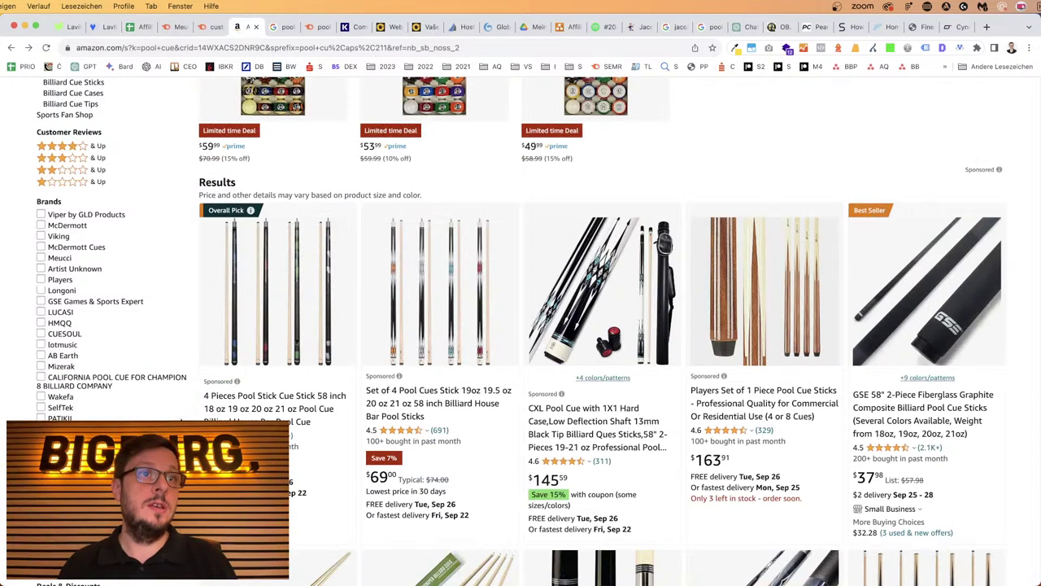
click(133, 31)
double_click(827, 159)
text(ta)
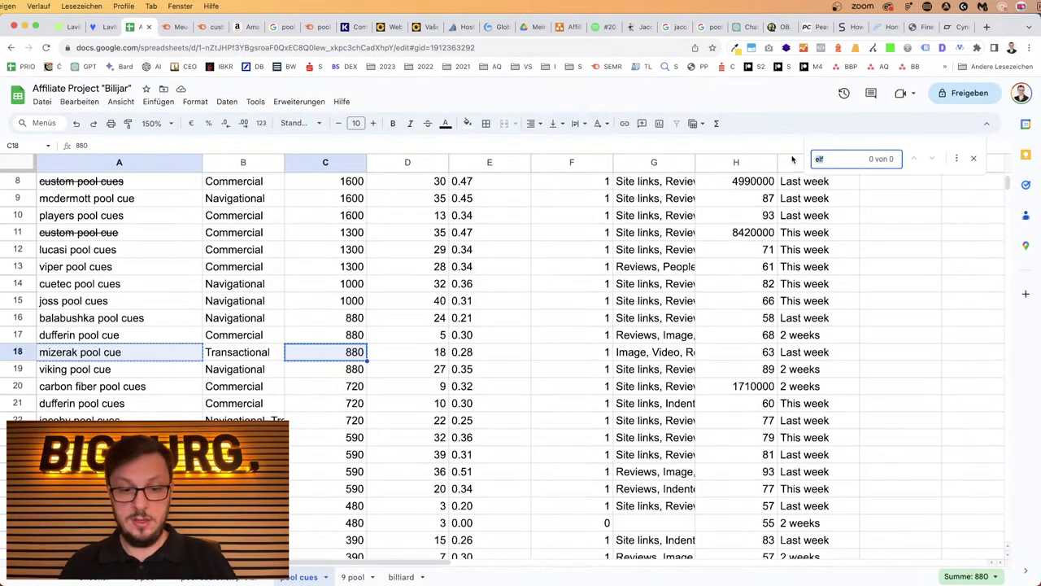
text(i)
key(BackSpace)
key(BackSpace)
key(BackSpace)
text(crical)
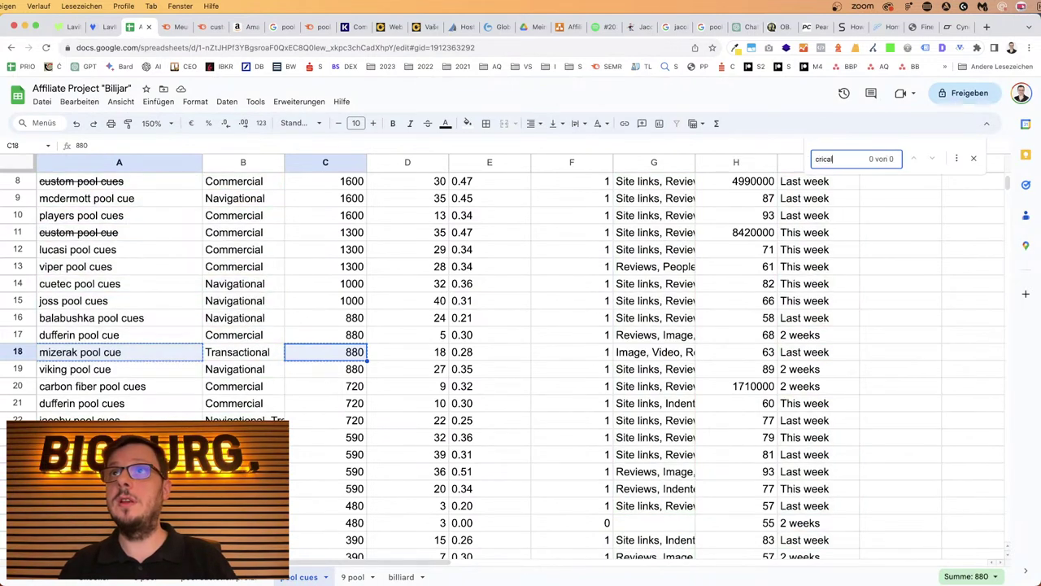
scroll(567, 379, up, 3)
- Check the 1600 volume in row 9 and predator pool cues in A4, then view Amazon results from the top
click(334, 317)
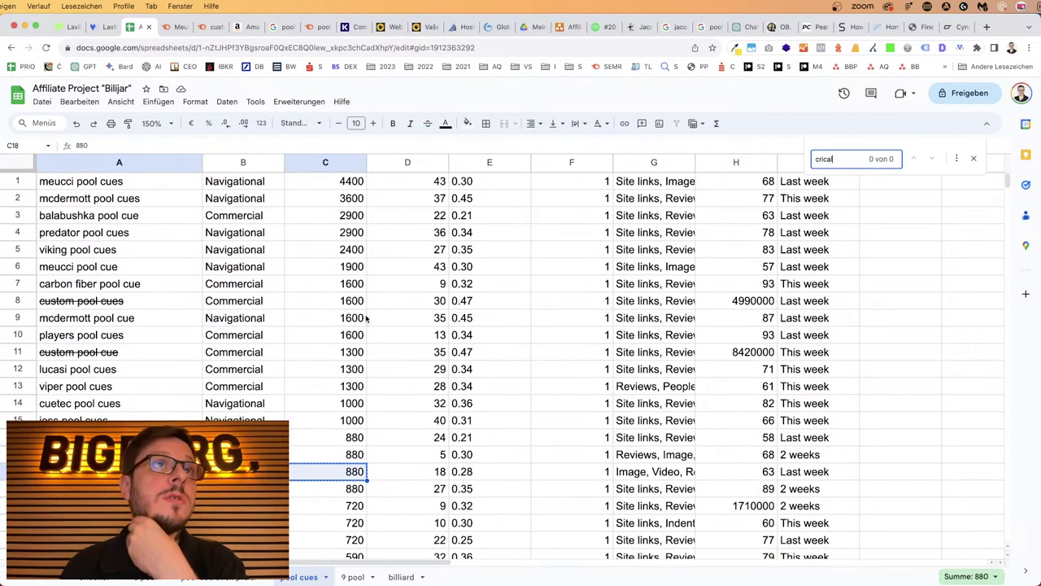
click(195, 234)
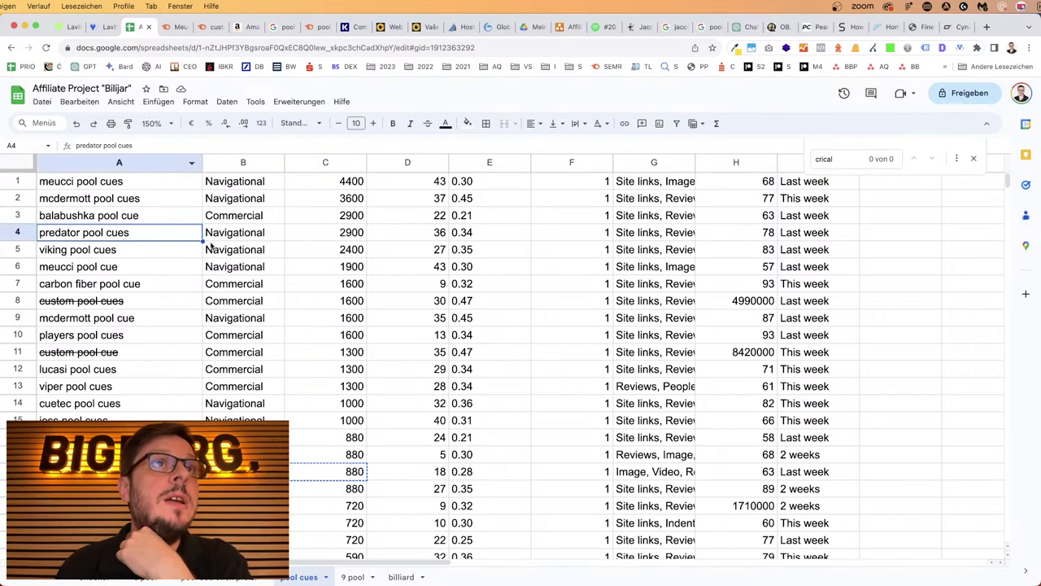
click(218, 578)
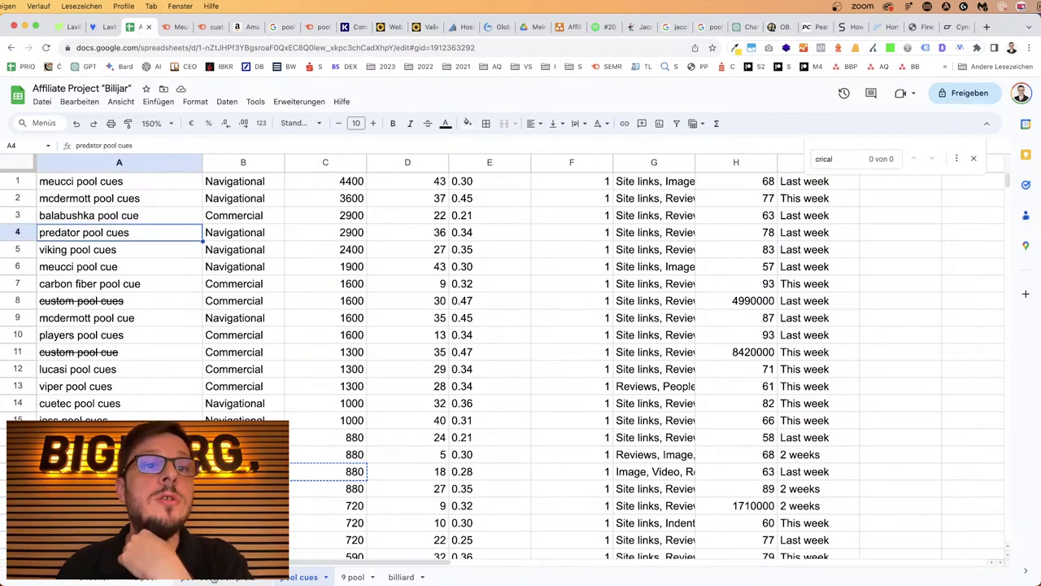
click(301, 577)
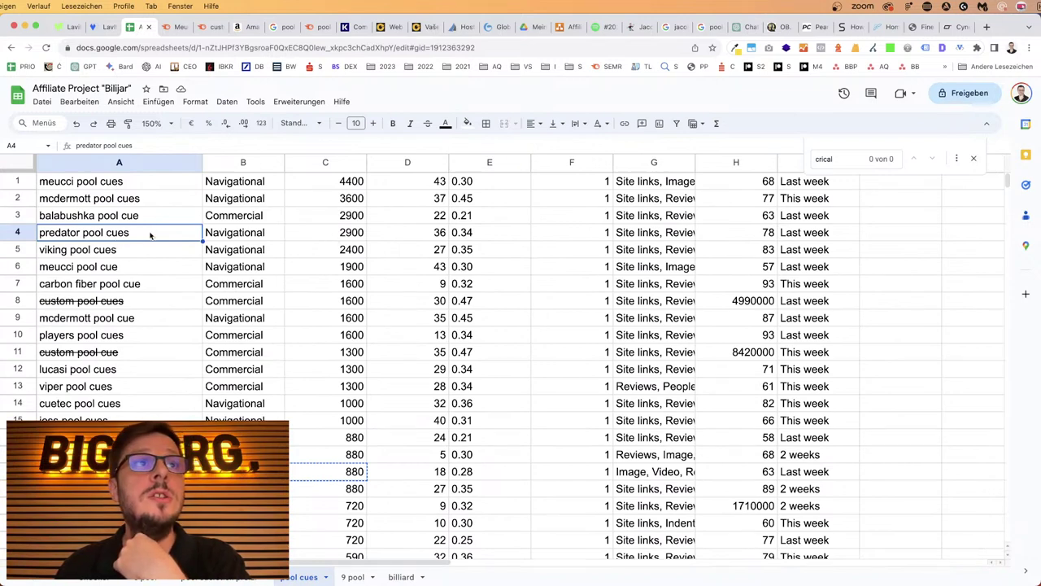
click(244, 27)
scroll(364, 156, up, 3)
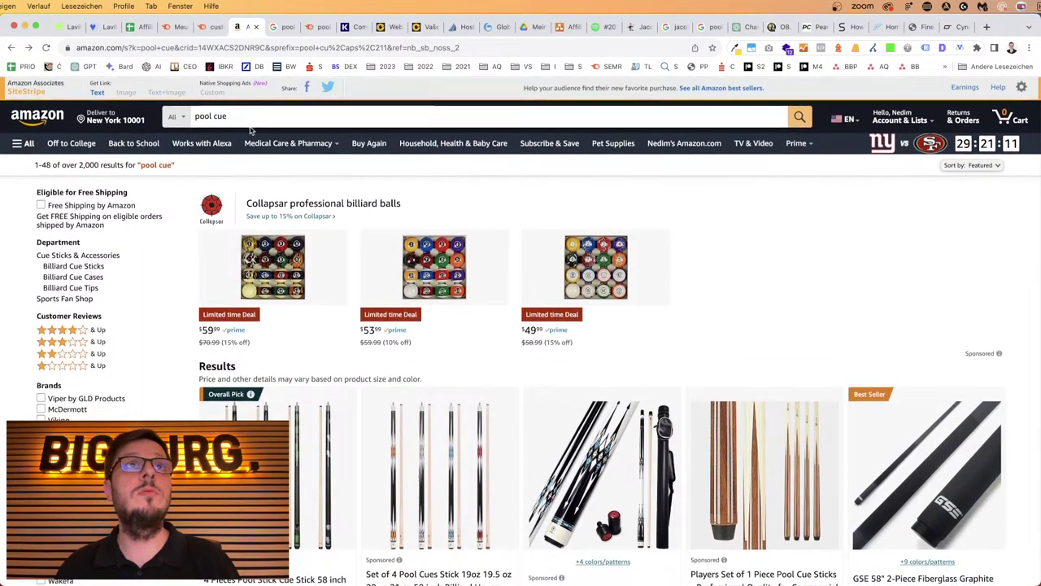
- Search amazon.com for 'predator pool cues' in a new tab and scroll the 336 results
click(987, 27)
text(ama)
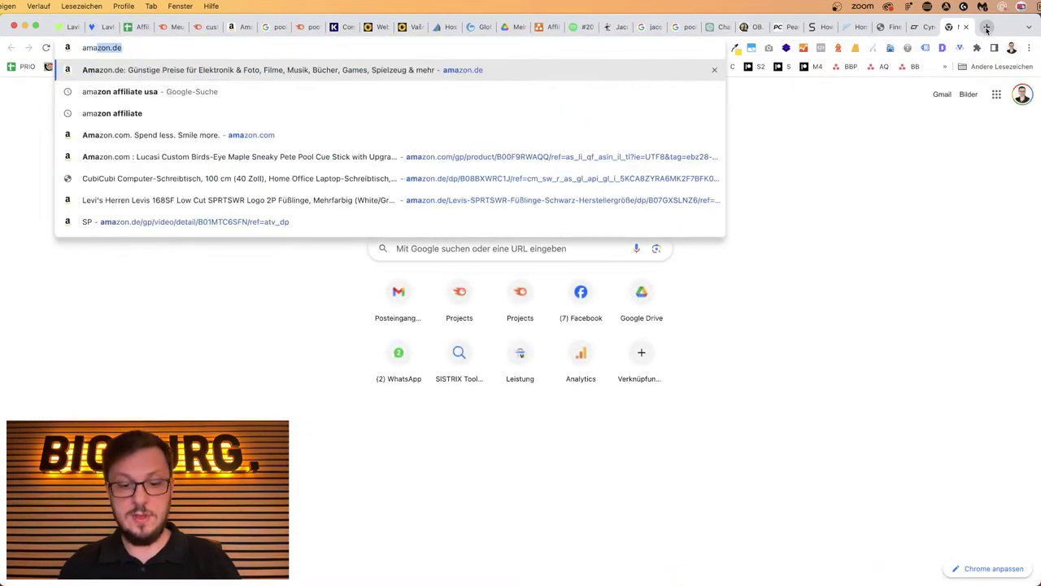
text(zon.com)
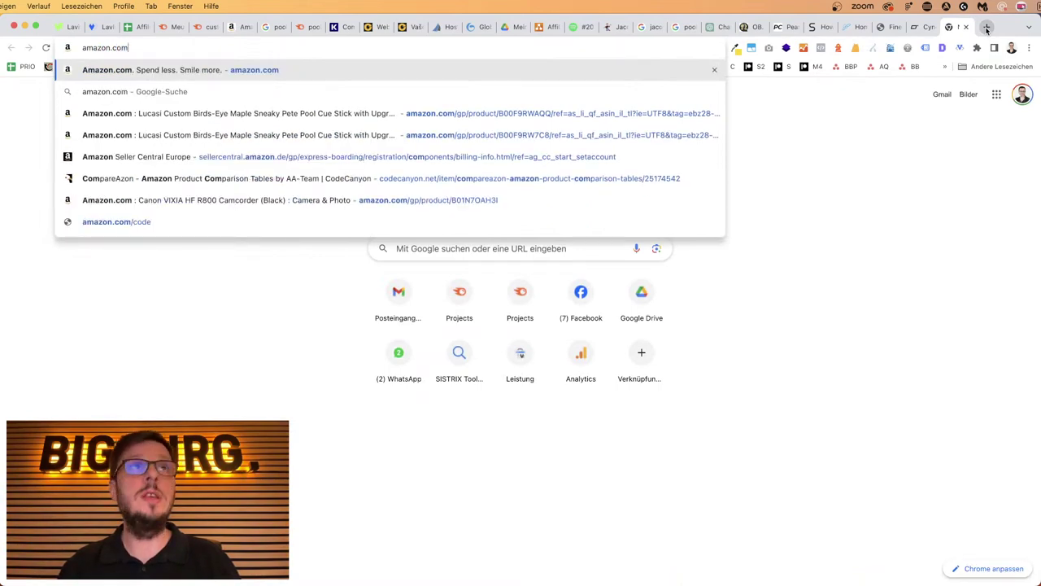
key(Return)
click(546, 111)
key(super+v)
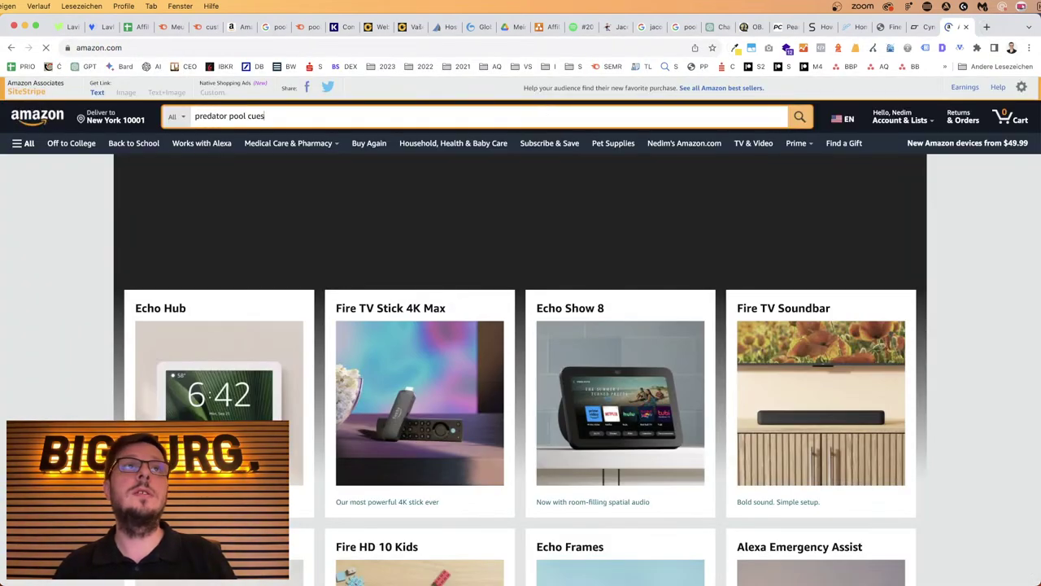
key(Return)
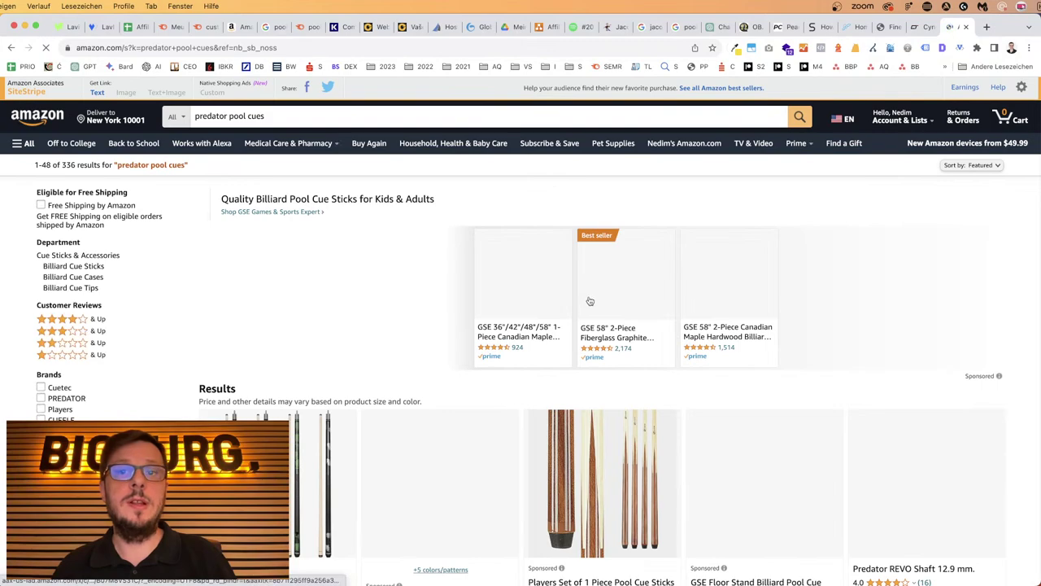
scroll(591, 301, down, 5)
scroll(590, 301, down, 2)
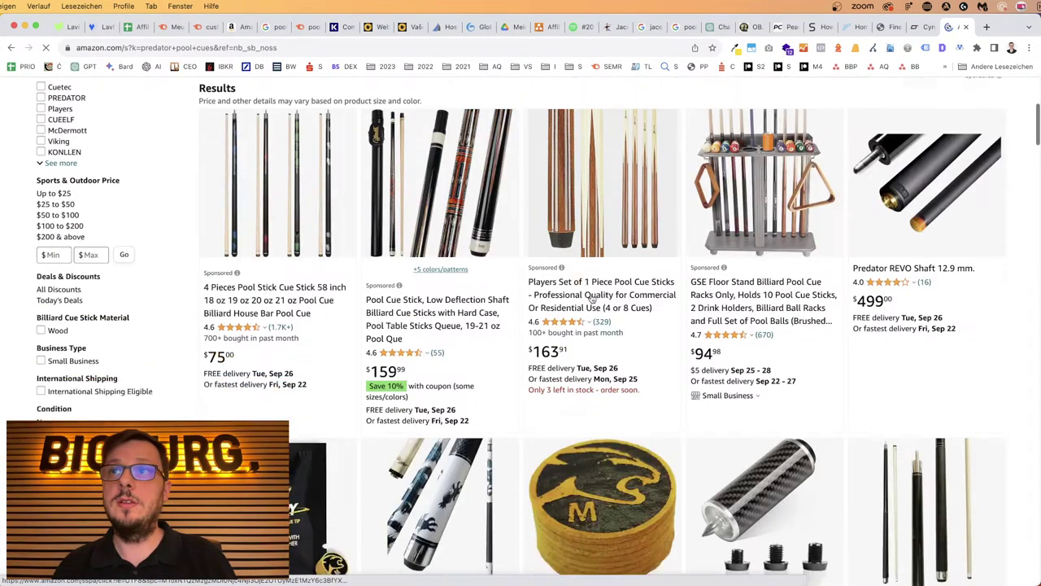
scroll(592, 295, down, 2)
scroll(869, 280, up, 2)
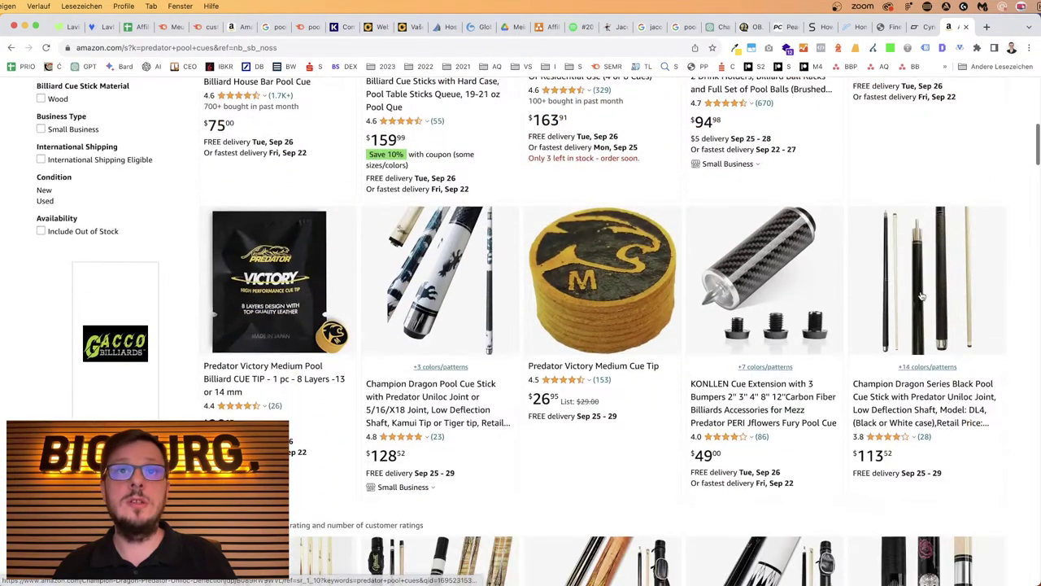
scroll(530, 394, down, 4)
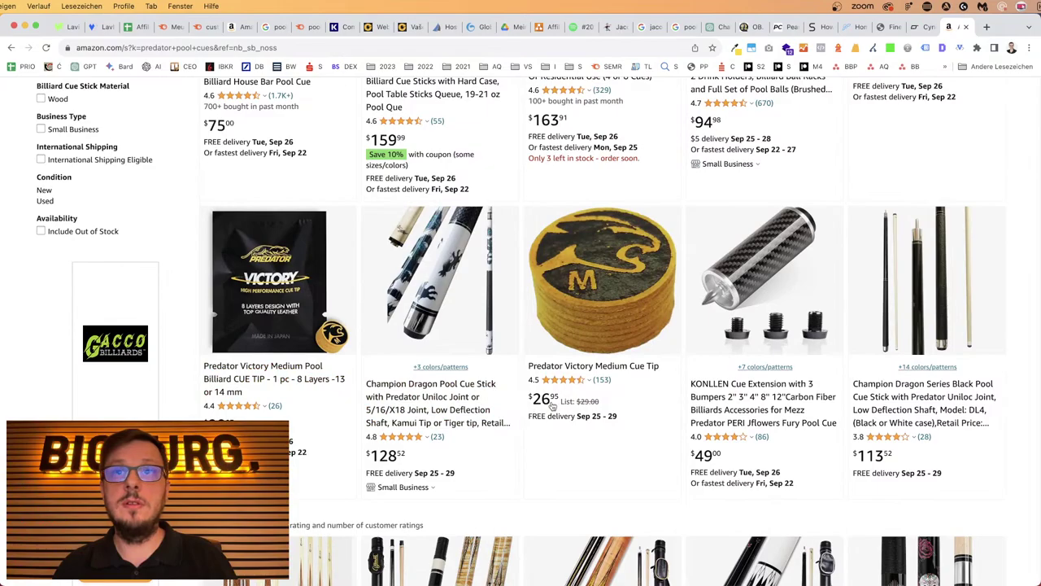
scroll(717, 409, down, 10)
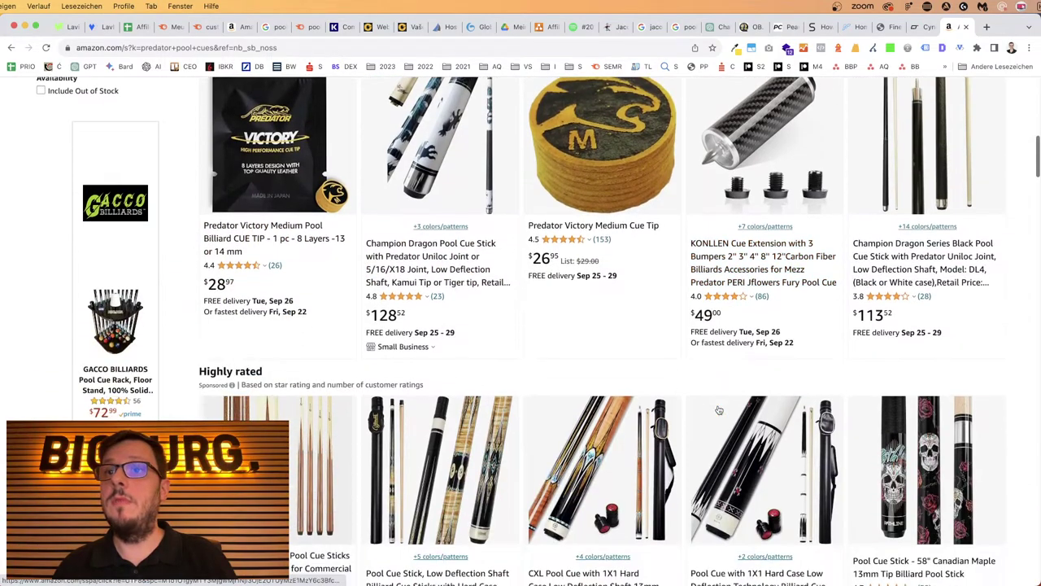
scroll(717, 409, up, 10)
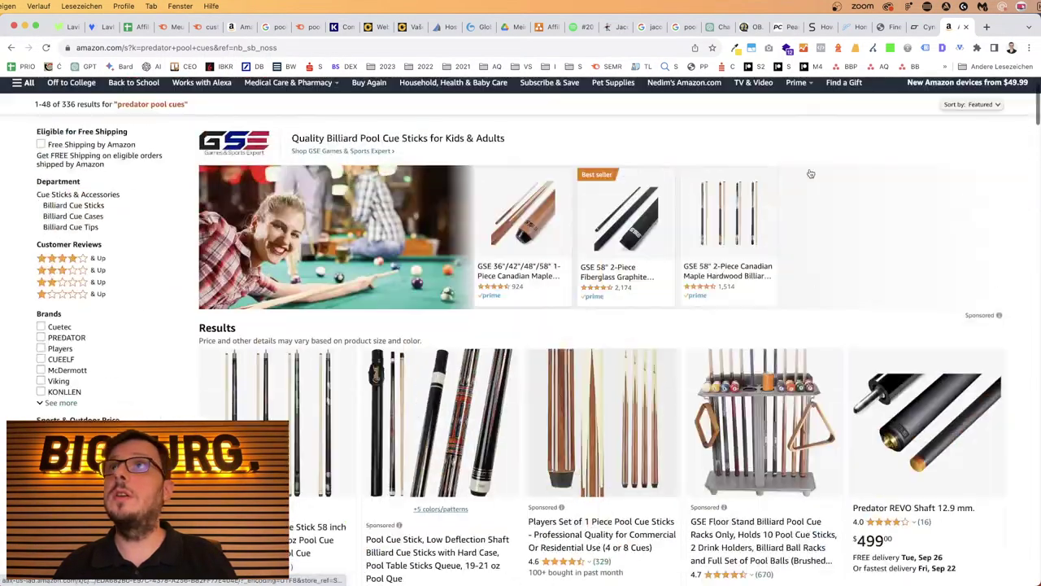
- Google 'predator pool cues' in another new tab
click(987, 27)
text(predator pool cues)
key(Return)
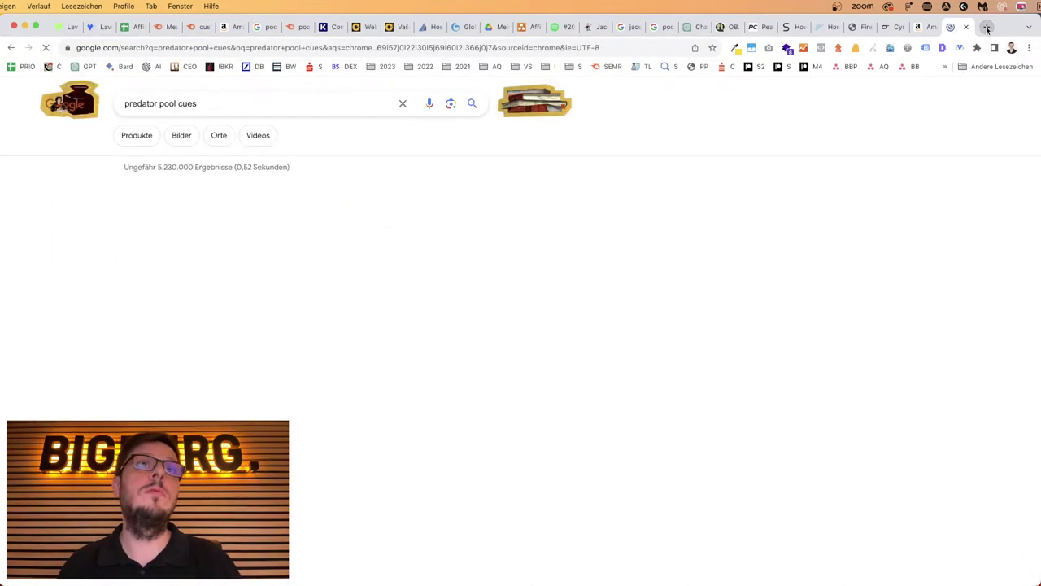
- Open the sponsored Predator Cues result, then return to the Biljar spreadsheet
click(358, 453)
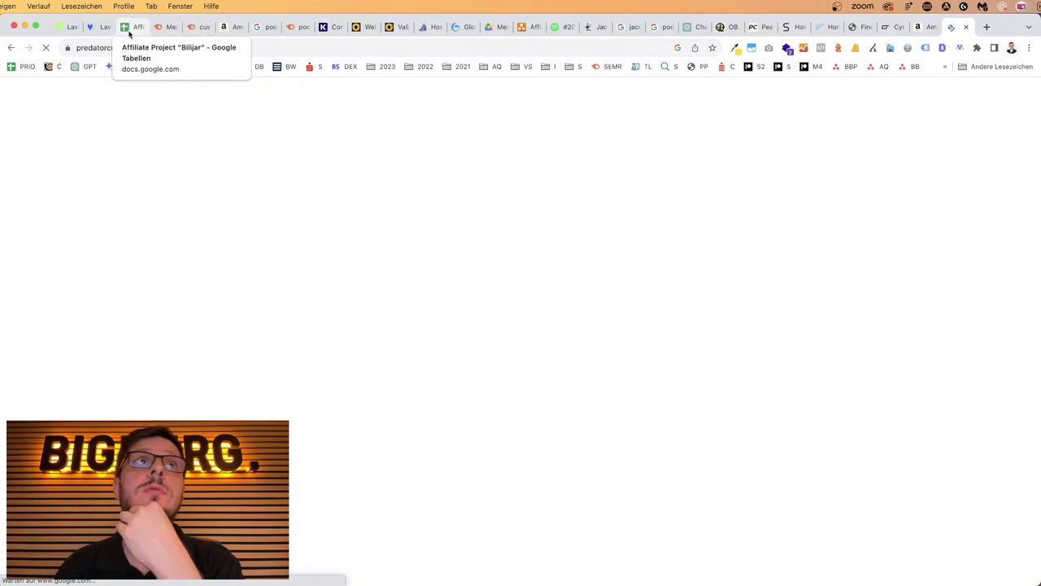
click(128, 31)
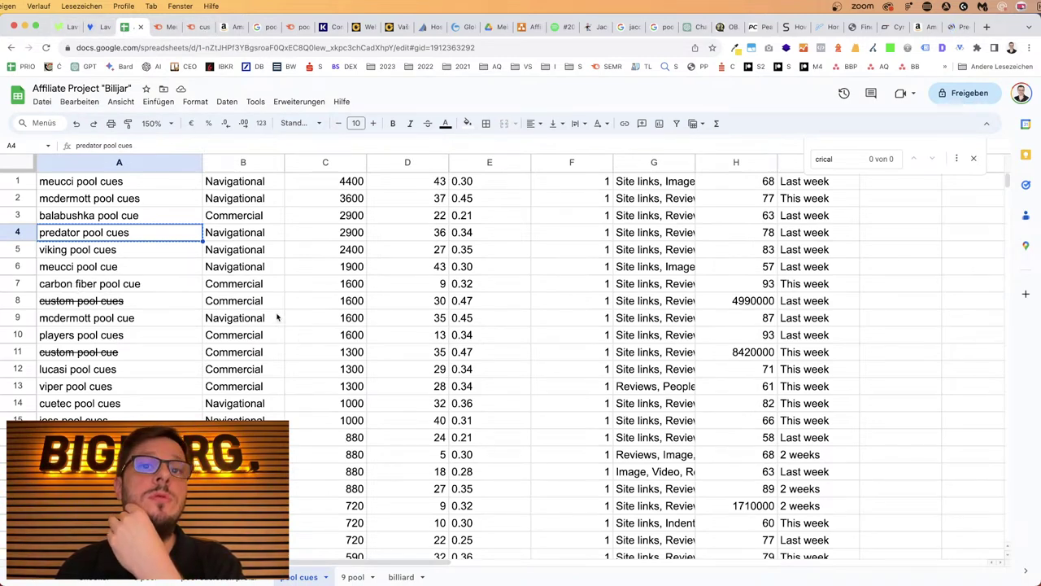
- On the brand SV sheet, enter 'Filteri' in G17 and 'carbon' in G18
click(220, 576)
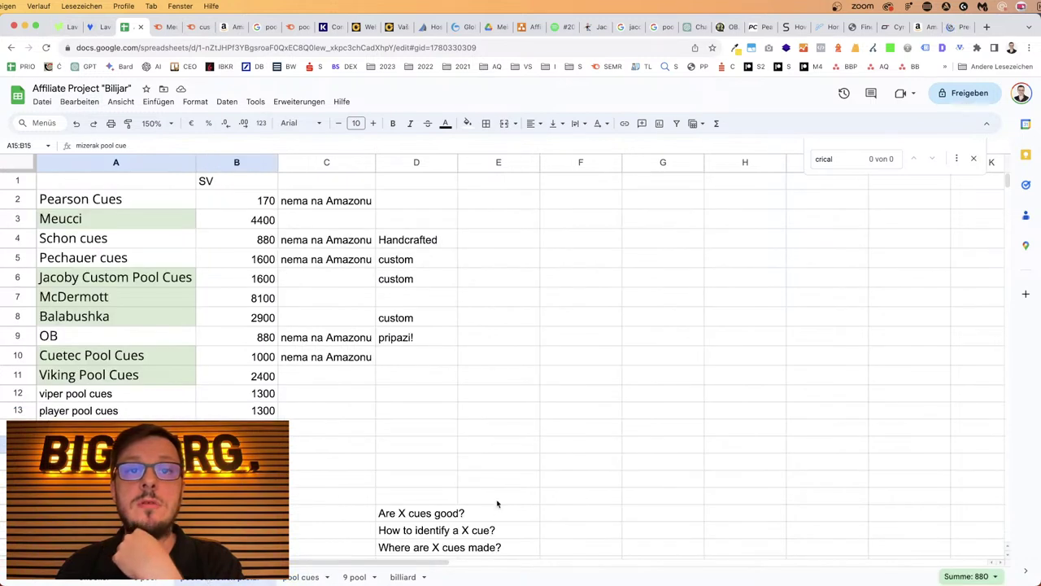
click(653, 482)
text(Filteri)
key(Return)
text(carbon)
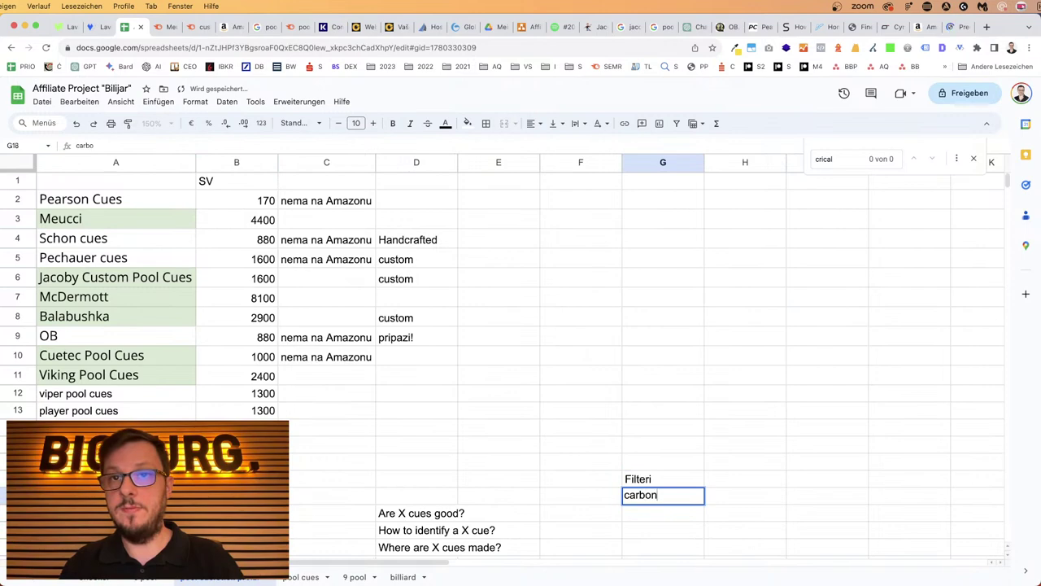
key(Return)
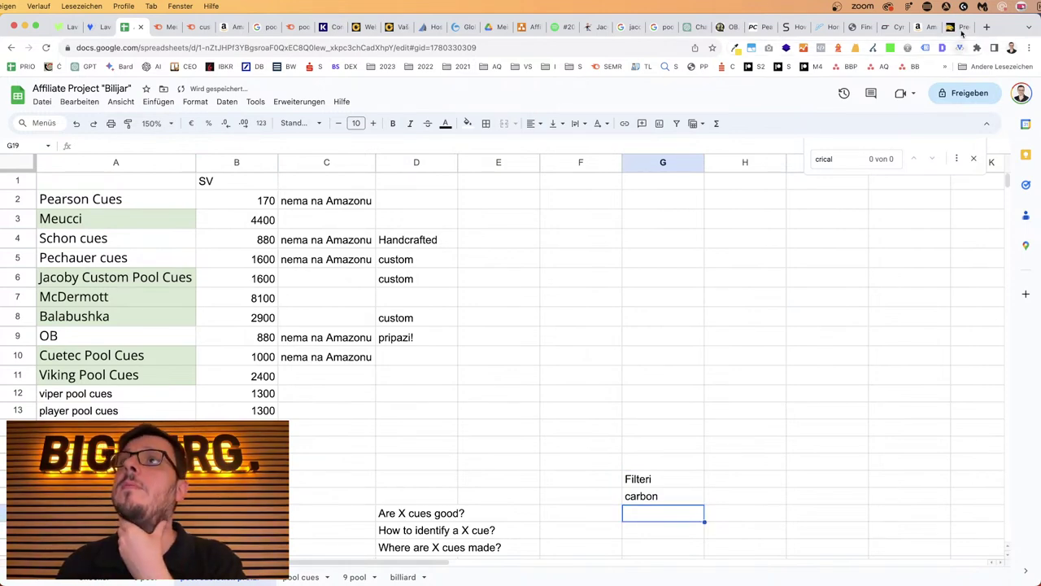
click(951, 27)
- Open the Pure Chalk product page on Predator Cues and scroll through it
scroll(414, 396, down, 5)
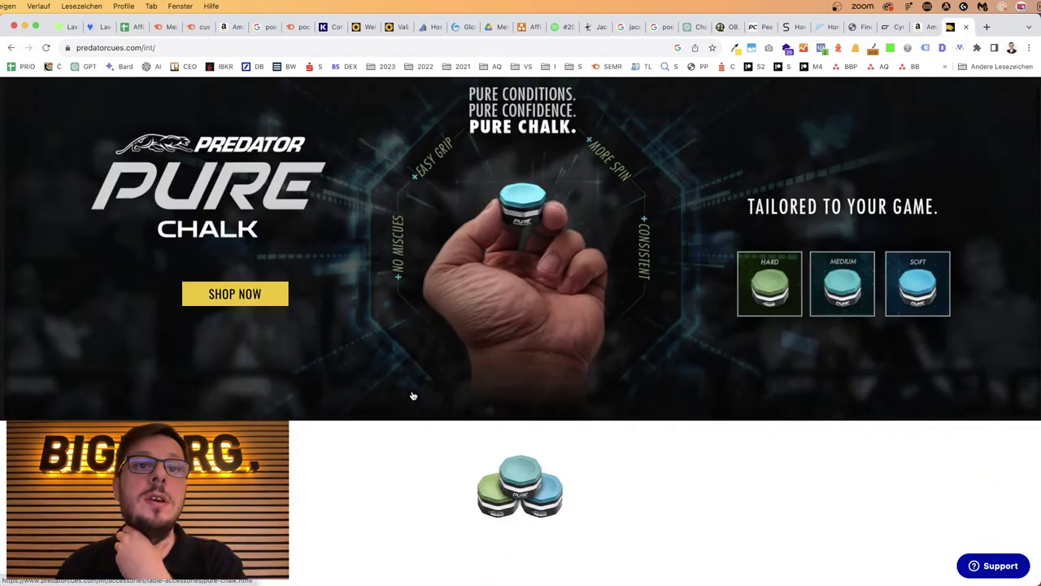
scroll(414, 395, up, 5)
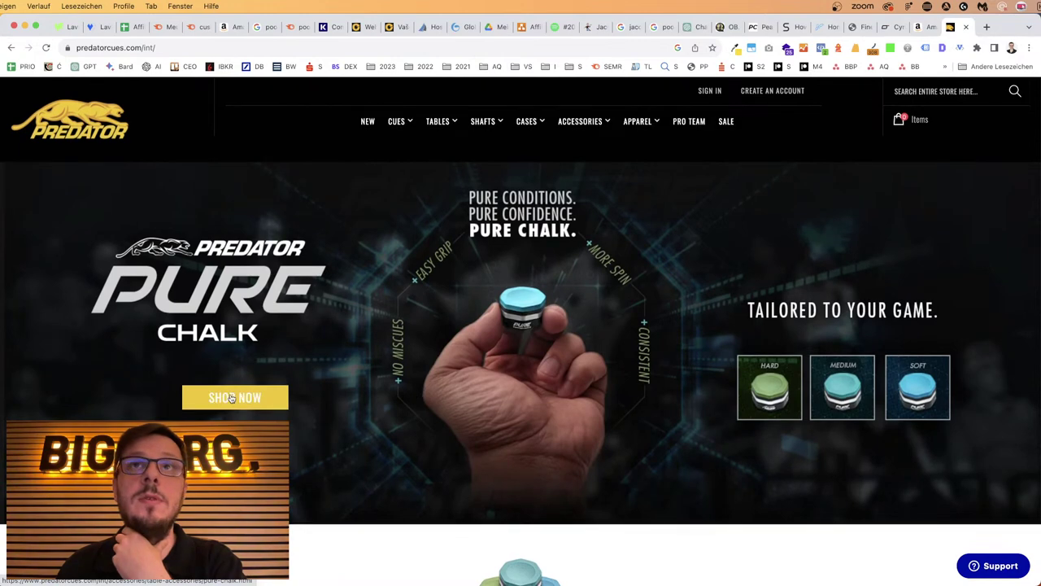
click(232, 397)
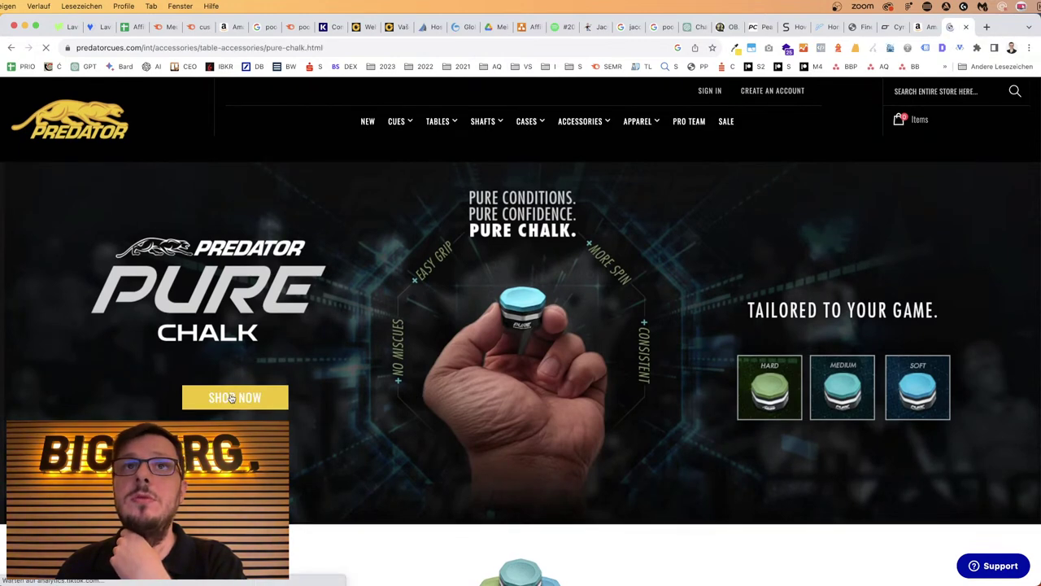
scroll(601, 316, down, 4)
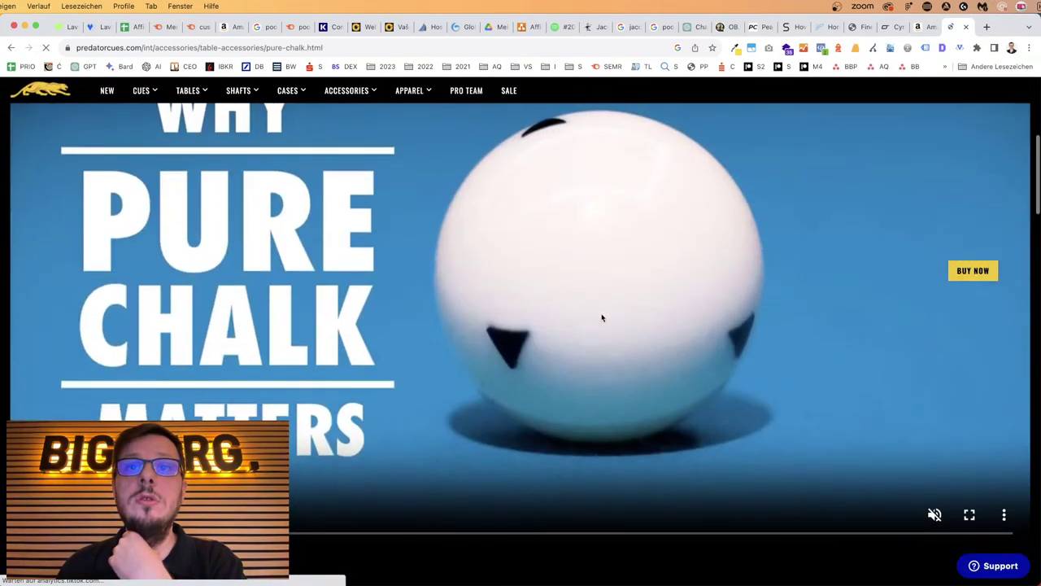
scroll(601, 317, down, 10)
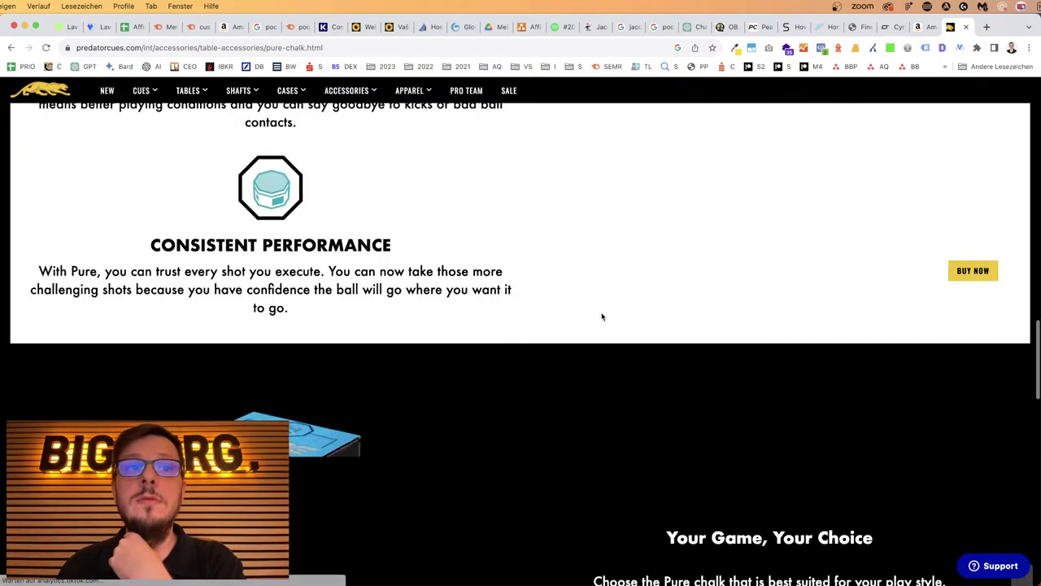
scroll(601, 316, down, 5)
scroll(601, 316, down, 7)
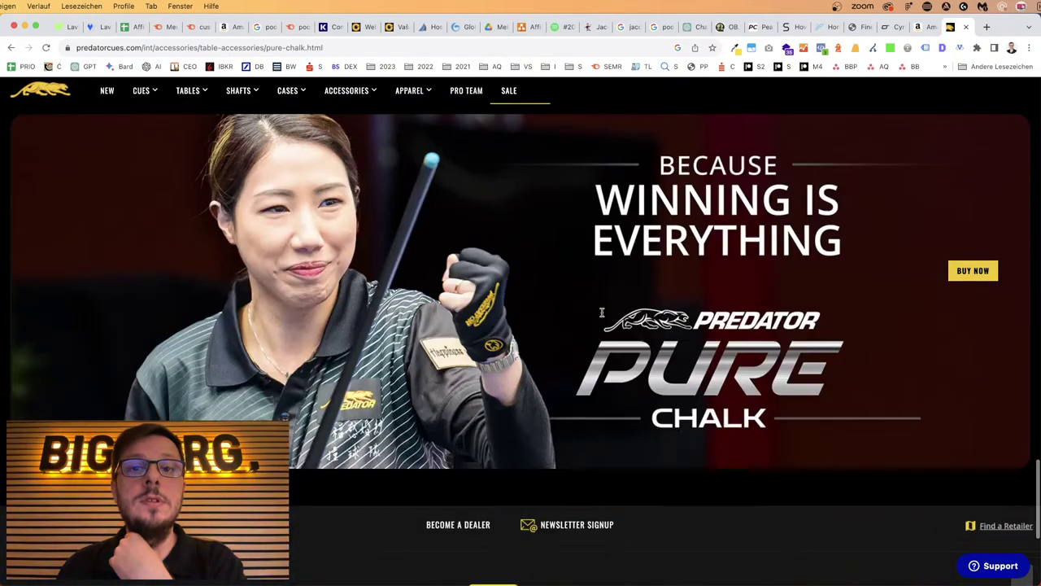
scroll(602, 316, down, 3)
scroll(602, 316, up, 10)
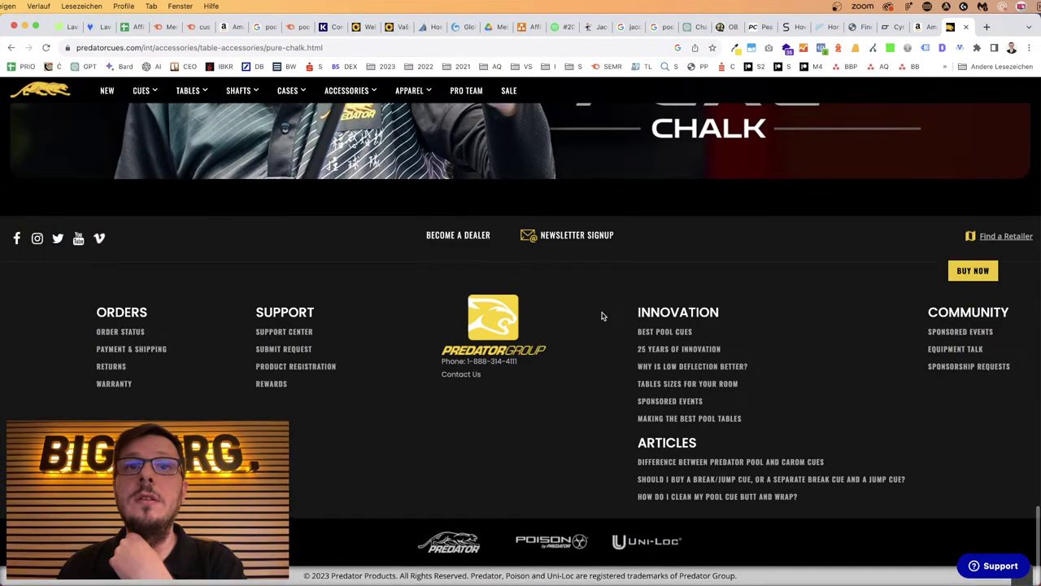
scroll(603, 315, up, 15)
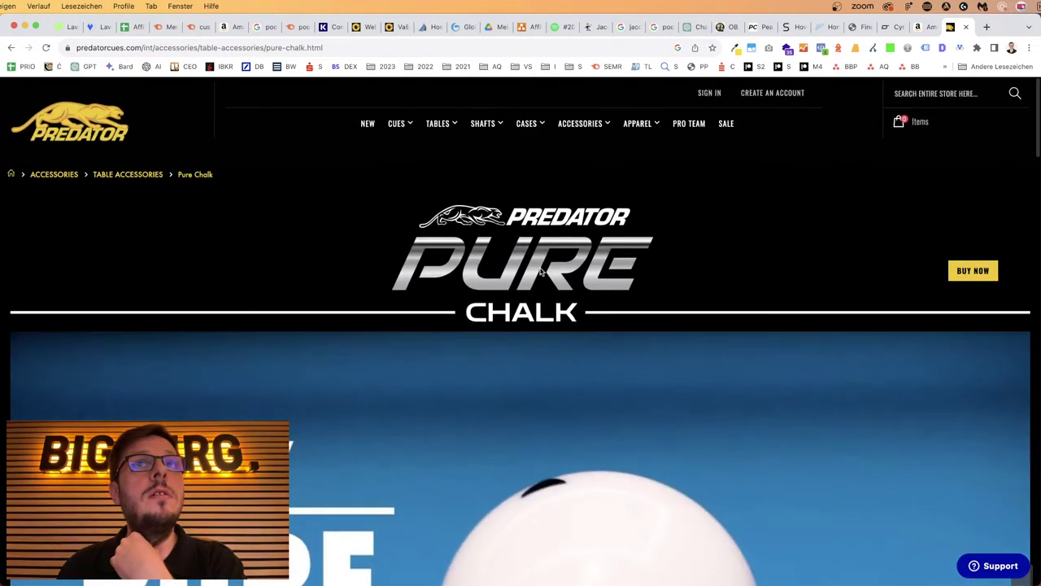
- Browse the Throne pool cues listing and close the Become an Insider popup
mouse_move(398, 123)
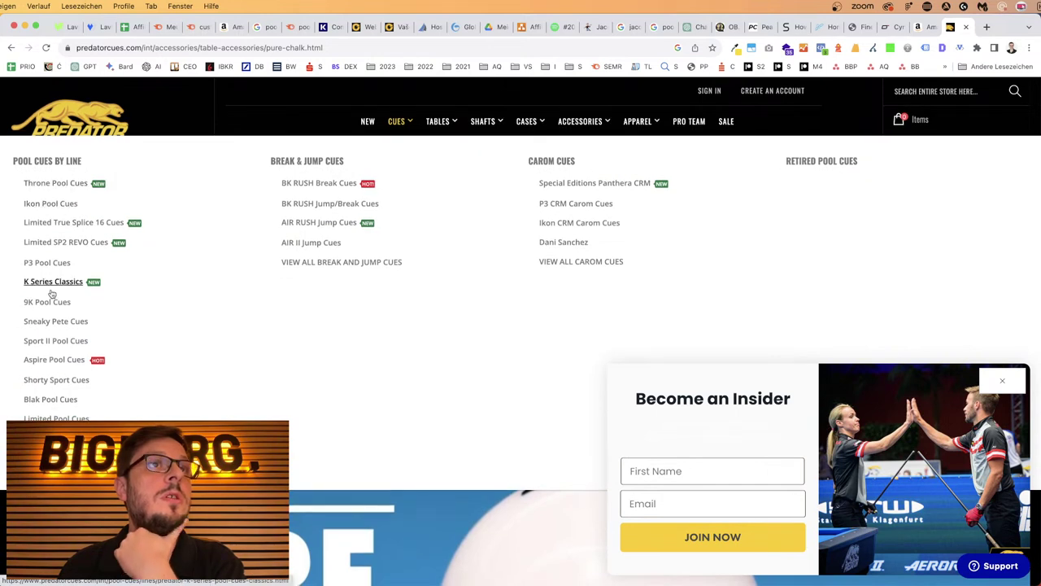
click(59, 184)
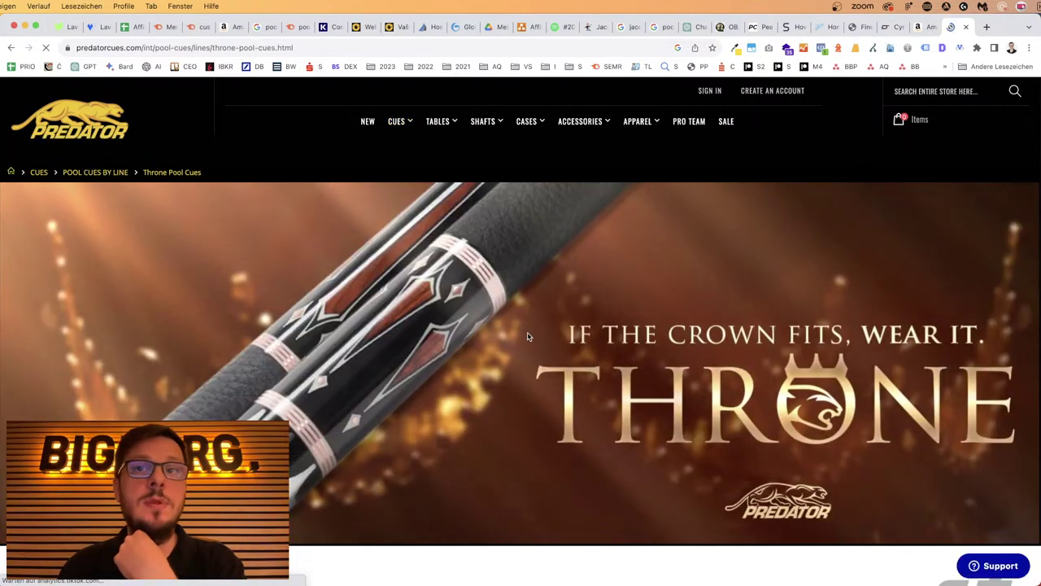
scroll(528, 337, down, 10)
scroll(528, 337, up, 3)
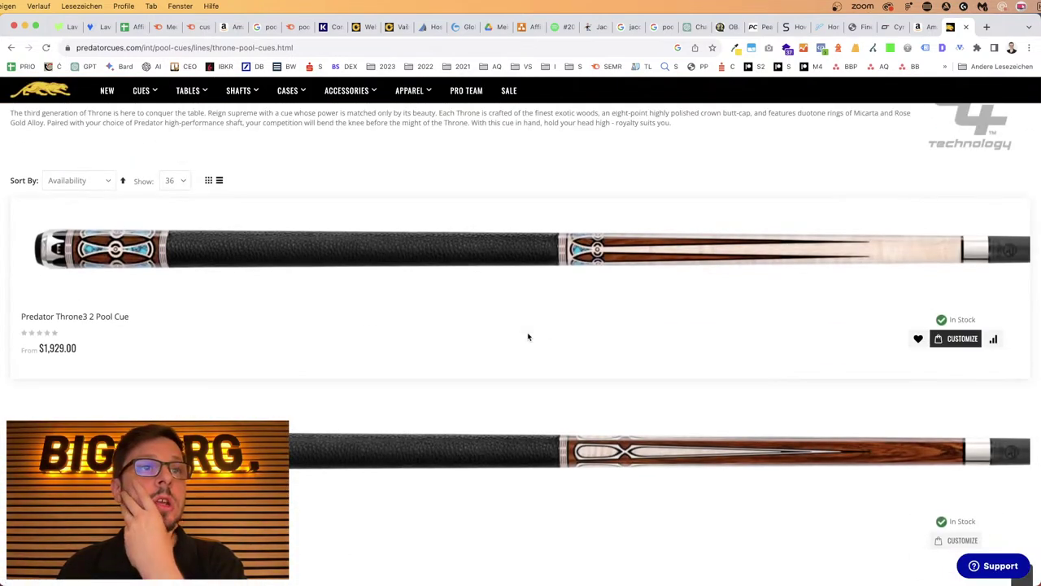
scroll(529, 336, down, 2)
scroll(528, 337, down, 4)
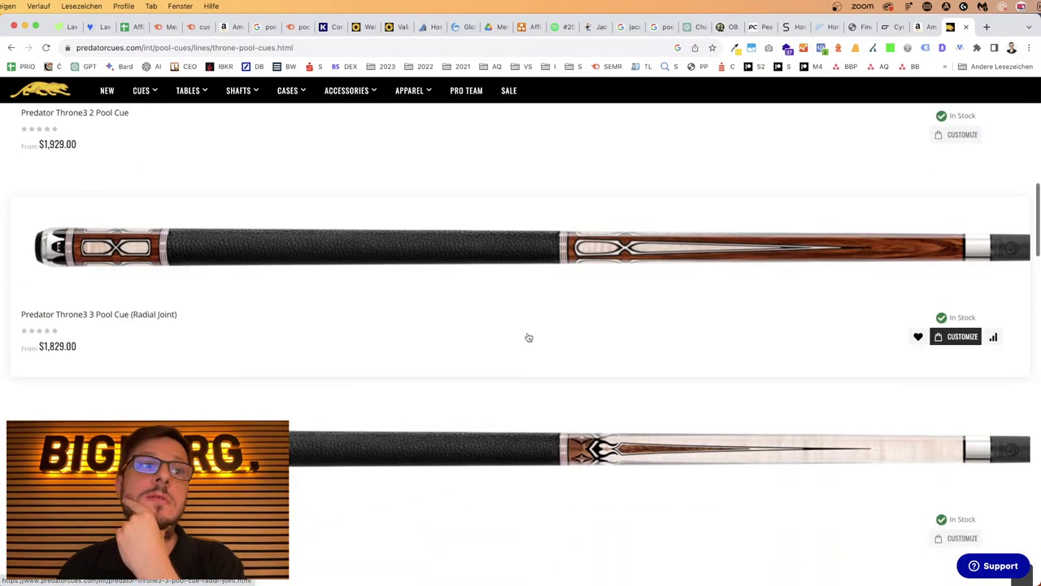
scroll(528, 337, down, 15)
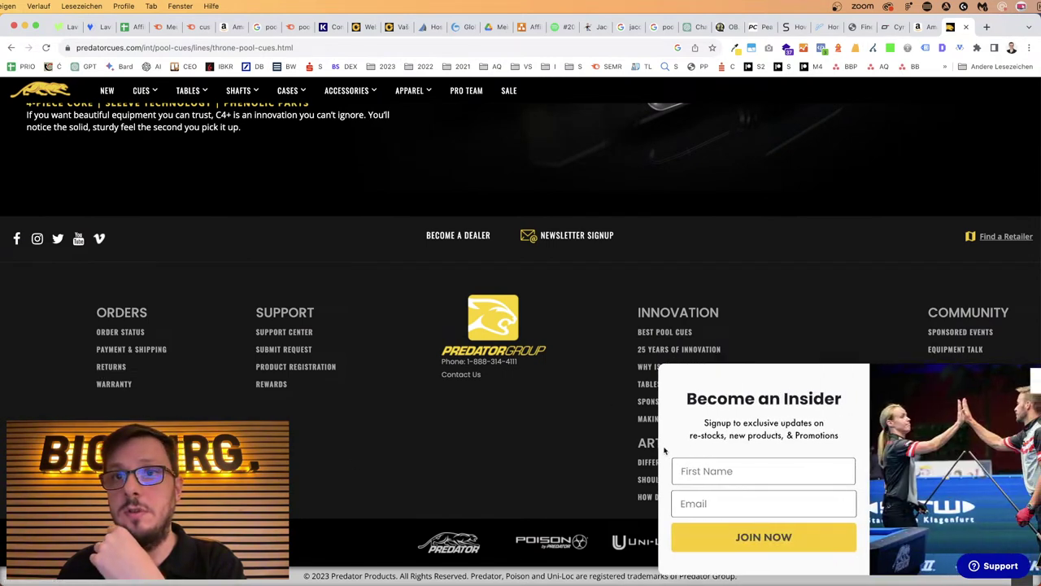
click(1002, 381)
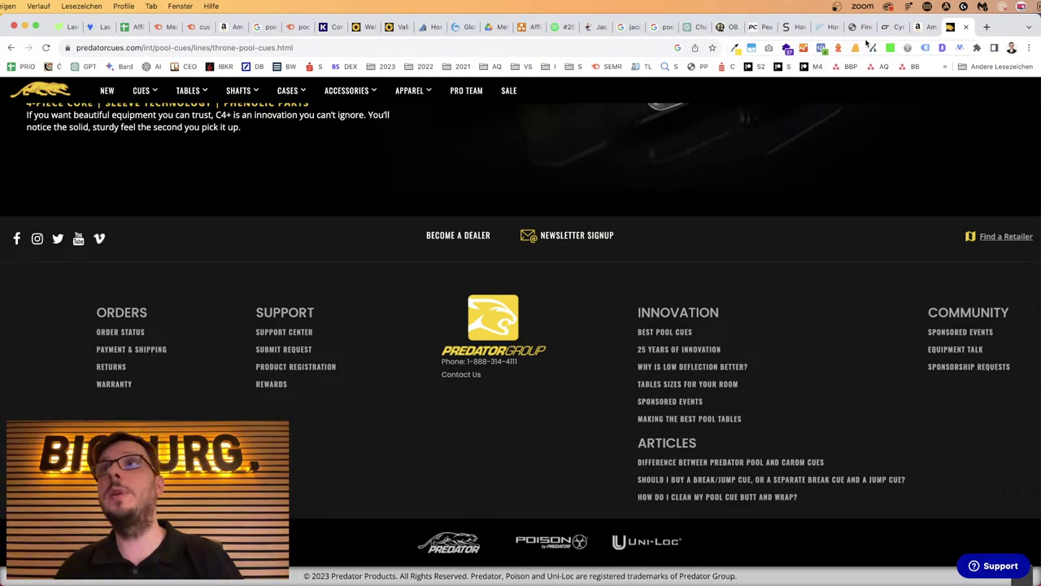
click(988, 27)
- Google 'predator cues affiliate program' and scroll its roughly 2,320,000 results
text(predat)
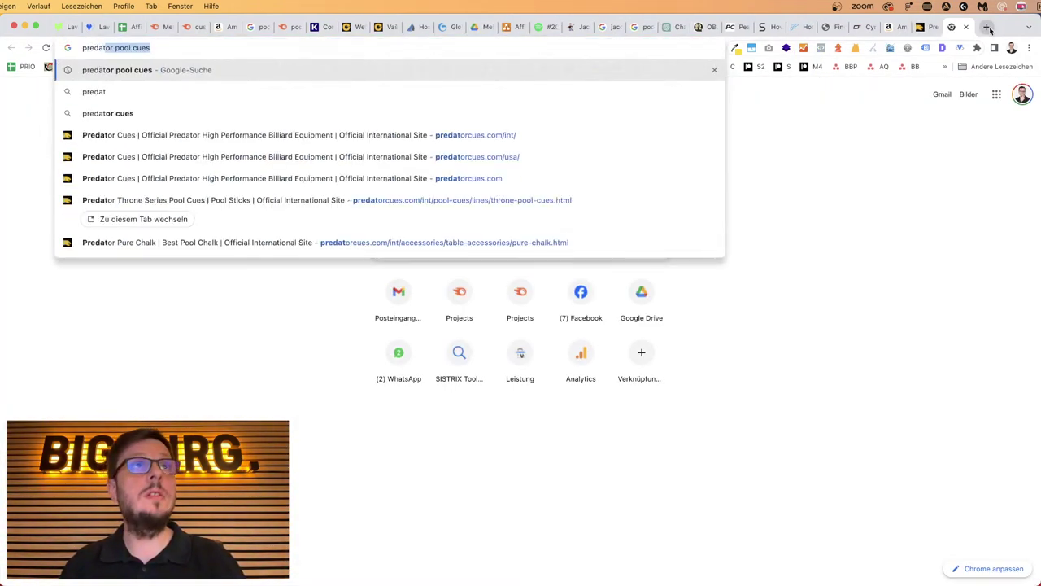
text(or cues affiliate)
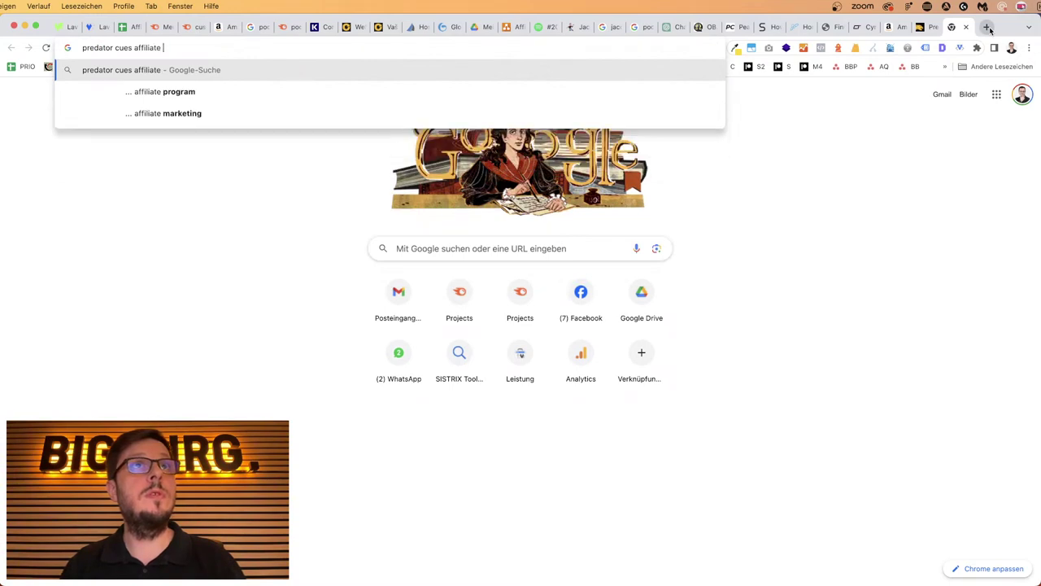
key(Down)
key(Return)
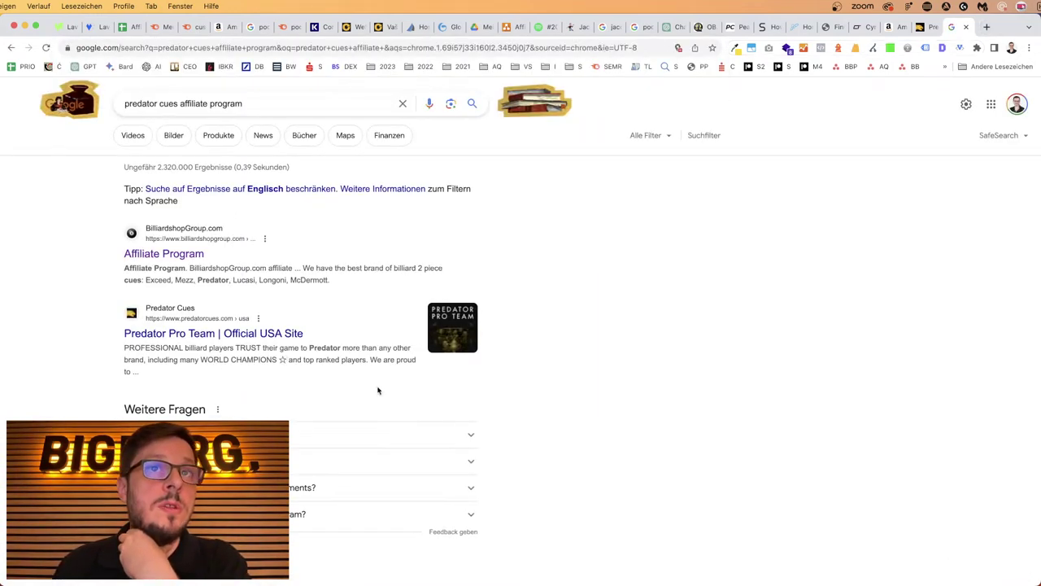
scroll(377, 391, down, 5)
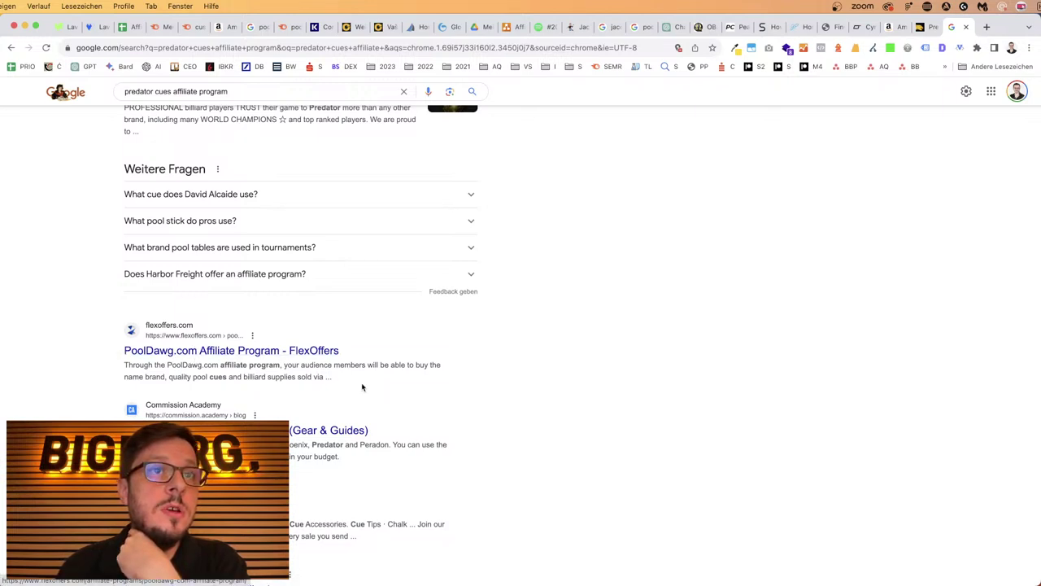
scroll(491, 402, down, 5)
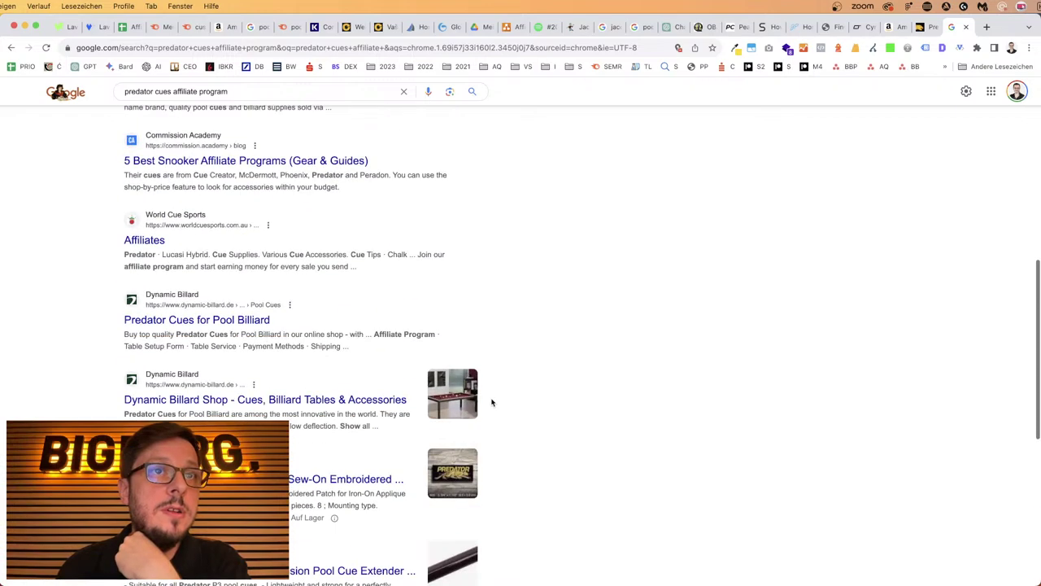
scroll(490, 401, up, 10)
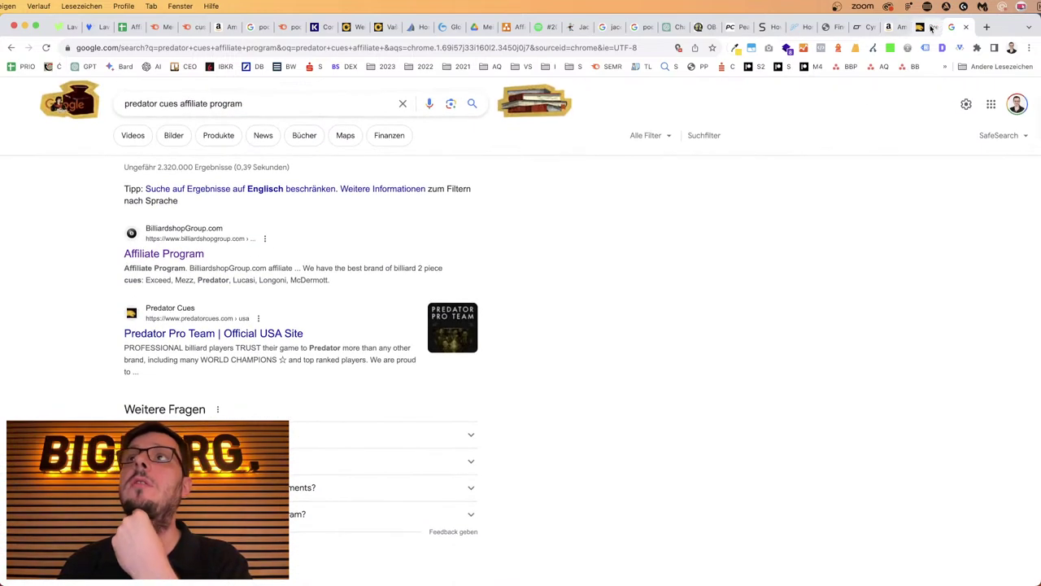
click(932, 28)
scroll(688, 252, up, 10)
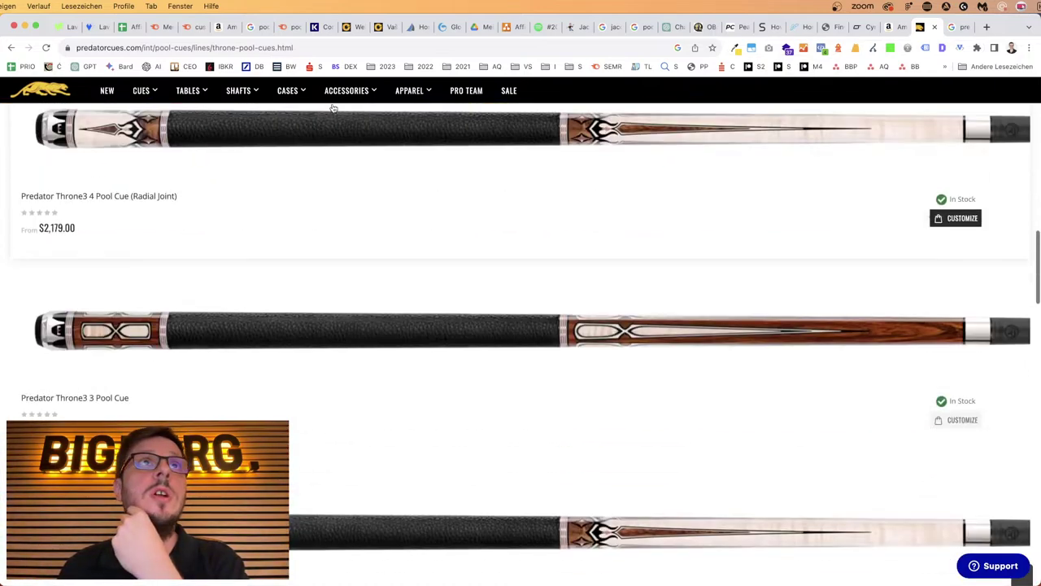
click(130, 30)
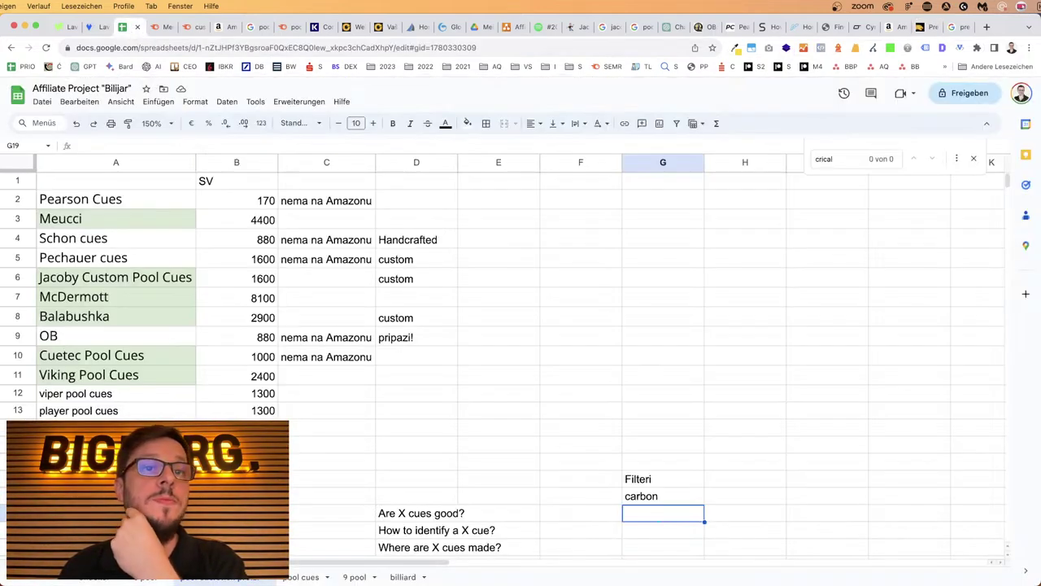
- Compare predator pool cues' 2900 volume with the brand sheet, copy it, and select joss pool cues
click(298, 576)
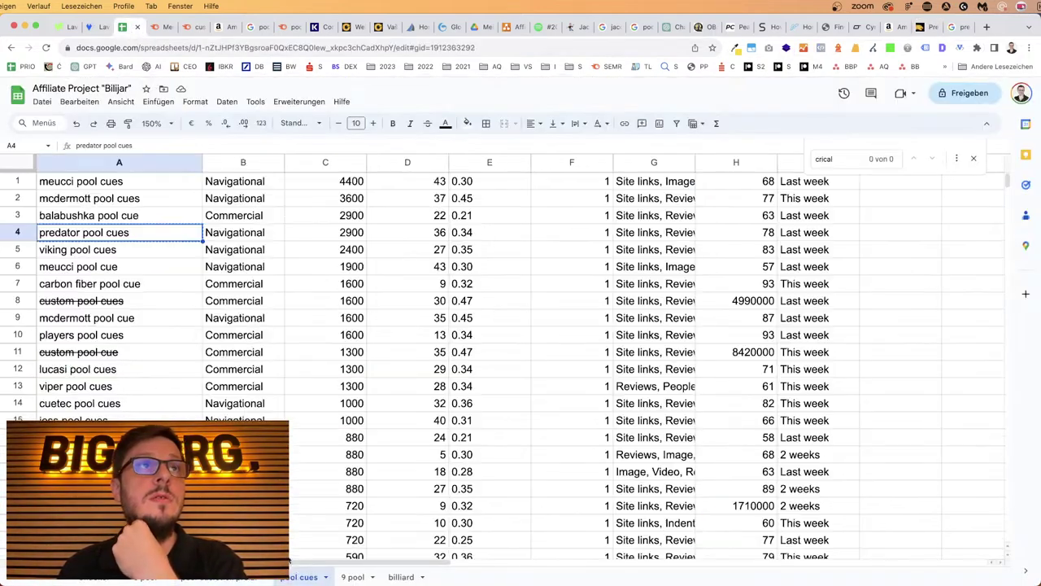
click(330, 234)
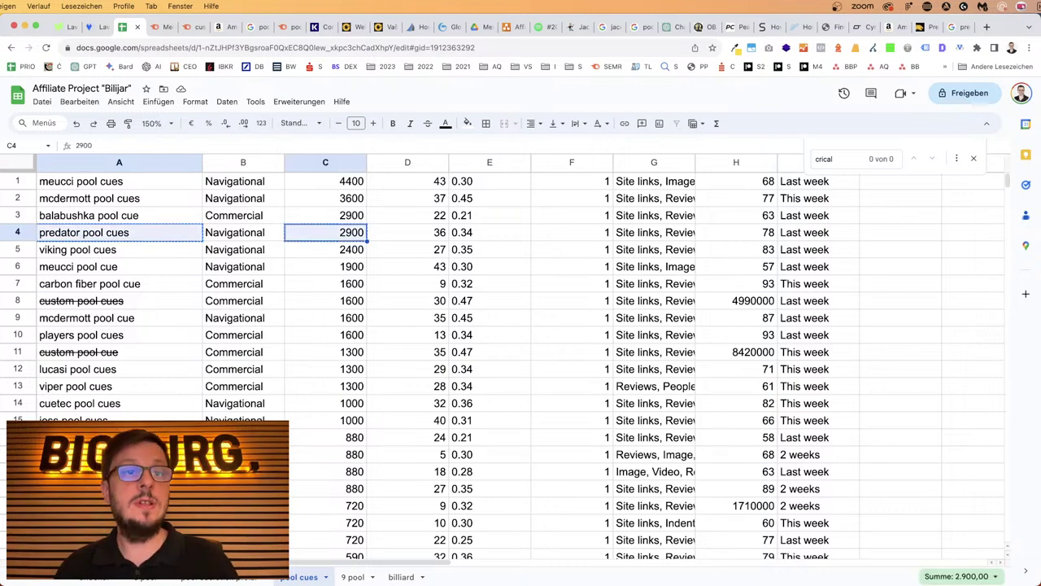
click(220, 578)
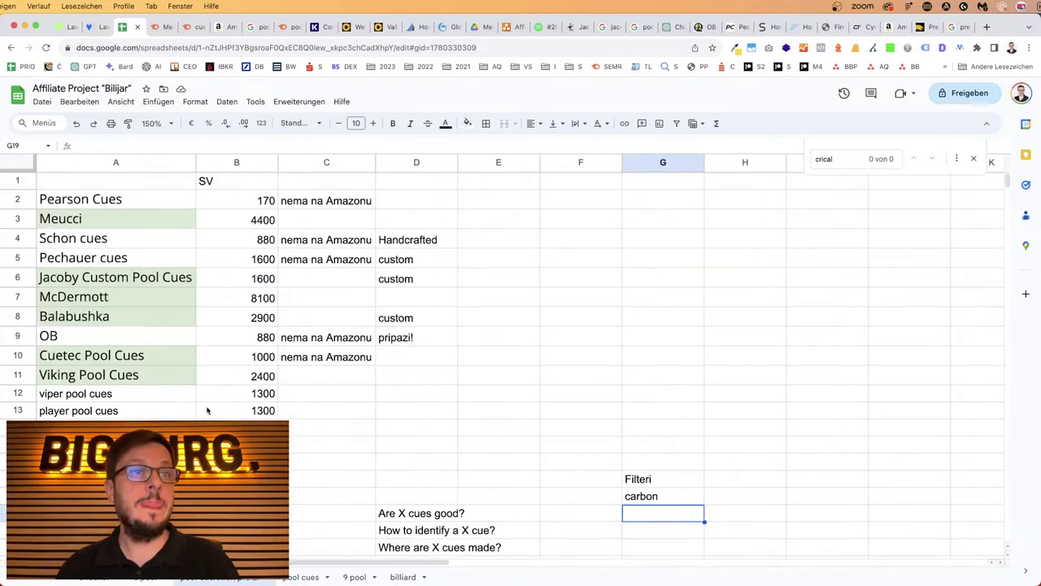
click(301, 576)
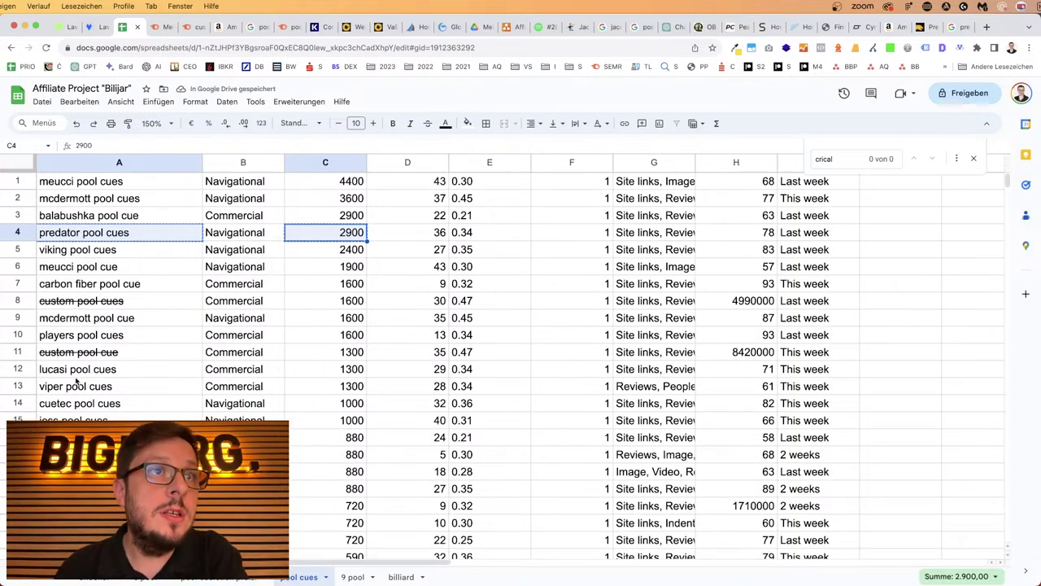
click(214, 577)
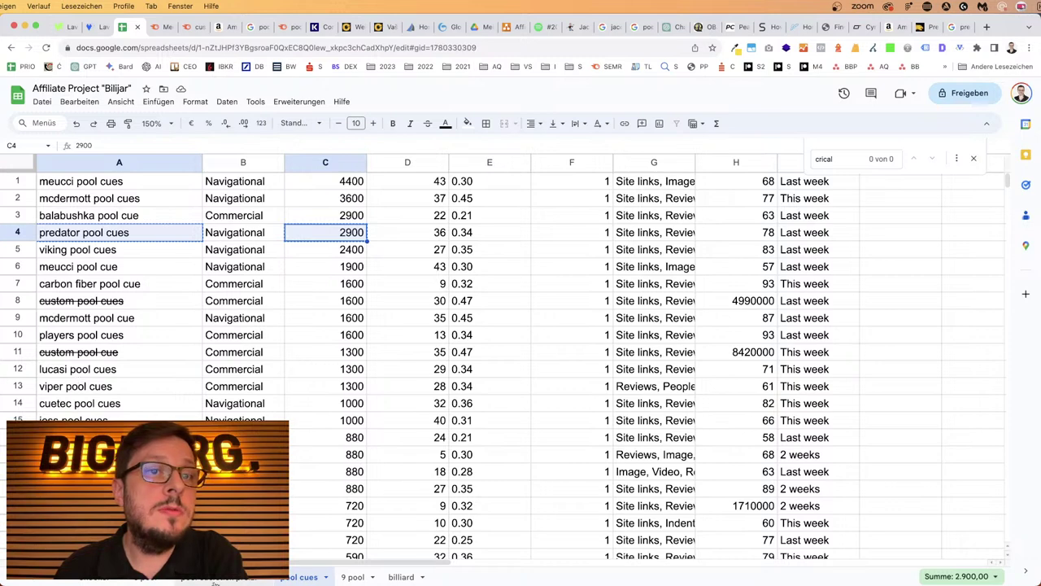
click(299, 577)
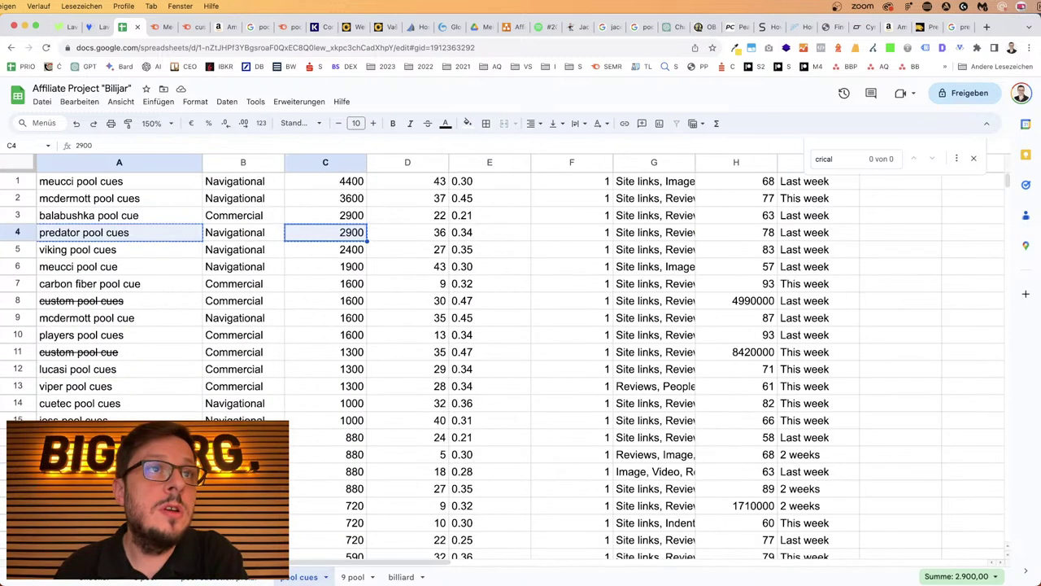
key(ctrl+c)
click(118, 420)
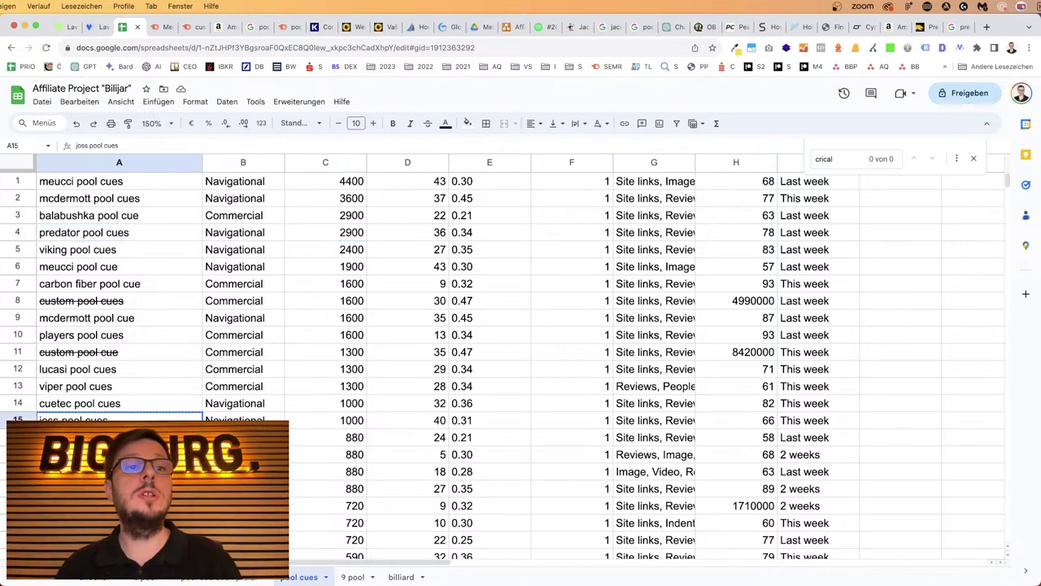
click(214, 577)
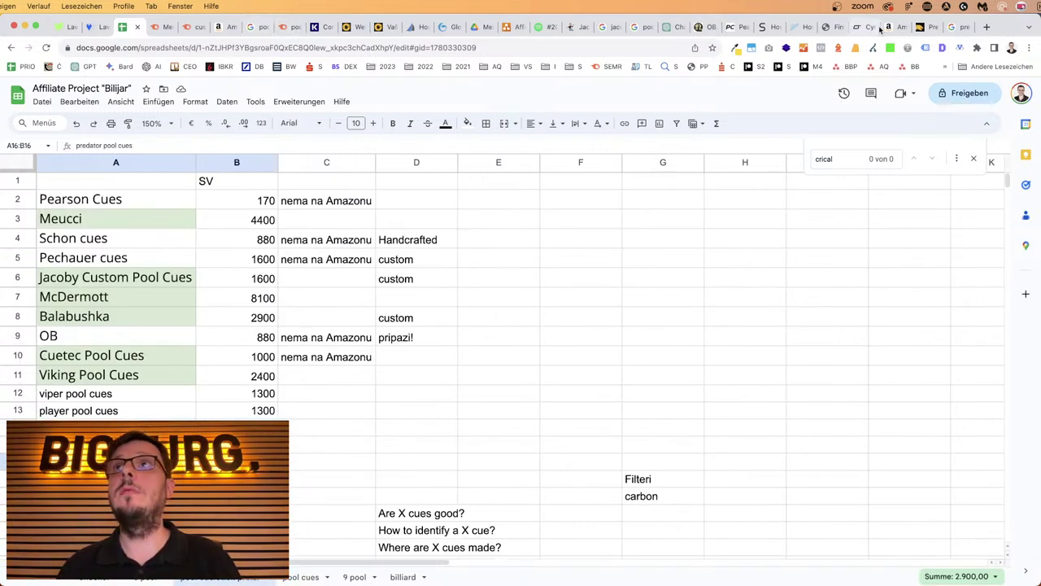
click(891, 27)
scroll(546, 106, up, 2)
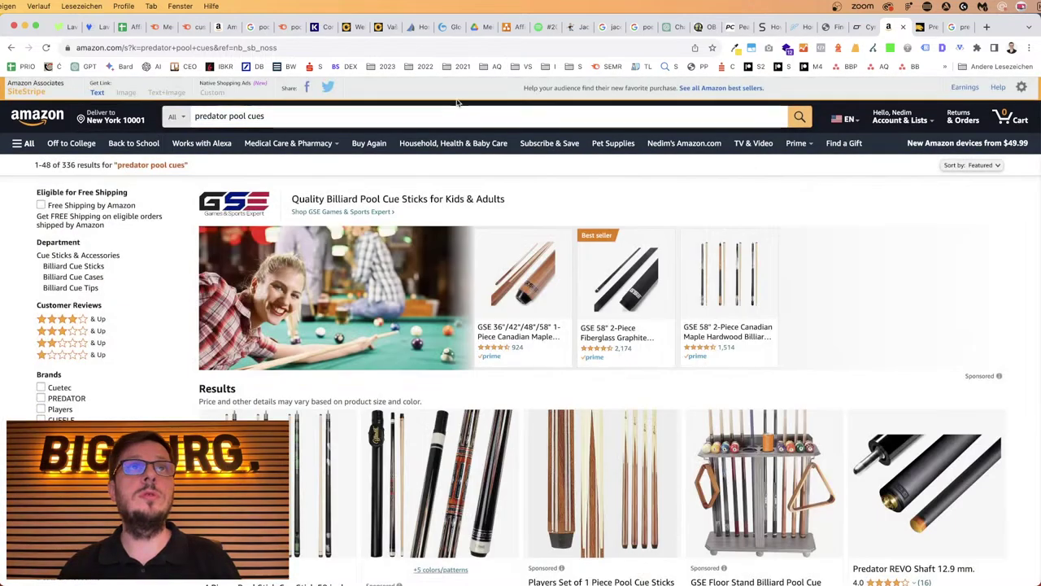
- Search Amazon for 'joss pool cues' and scroll through the 432 results
triple_click(328, 115)
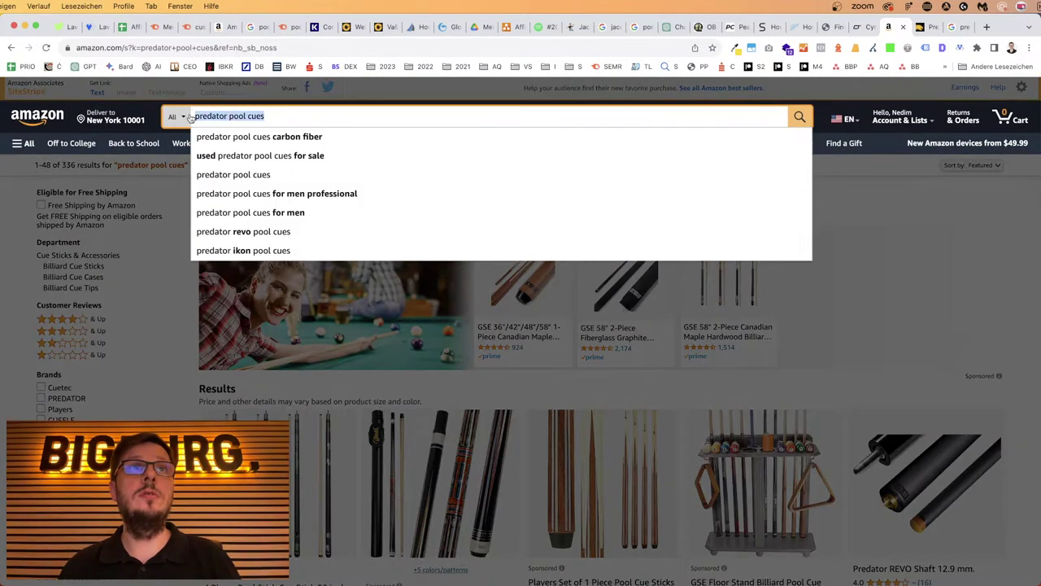
key(super+v)
key(Return)
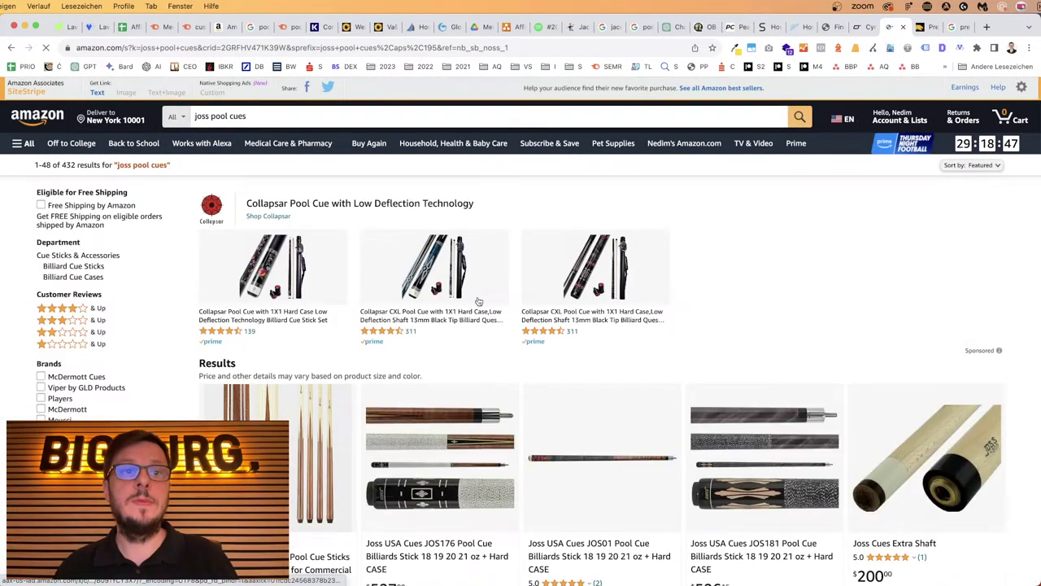
scroll(479, 301, down, 3)
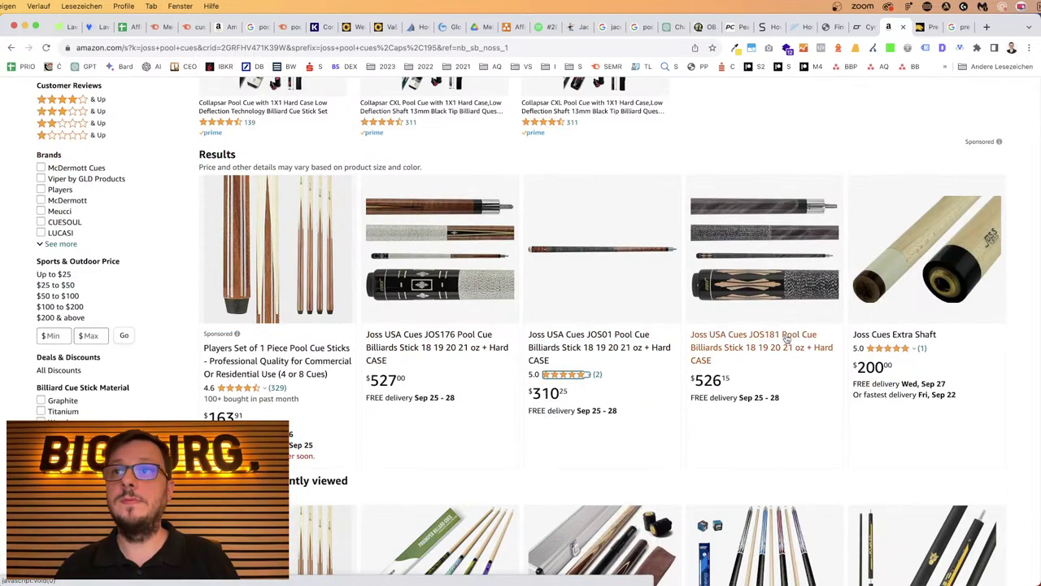
scroll(787, 339, down, 10)
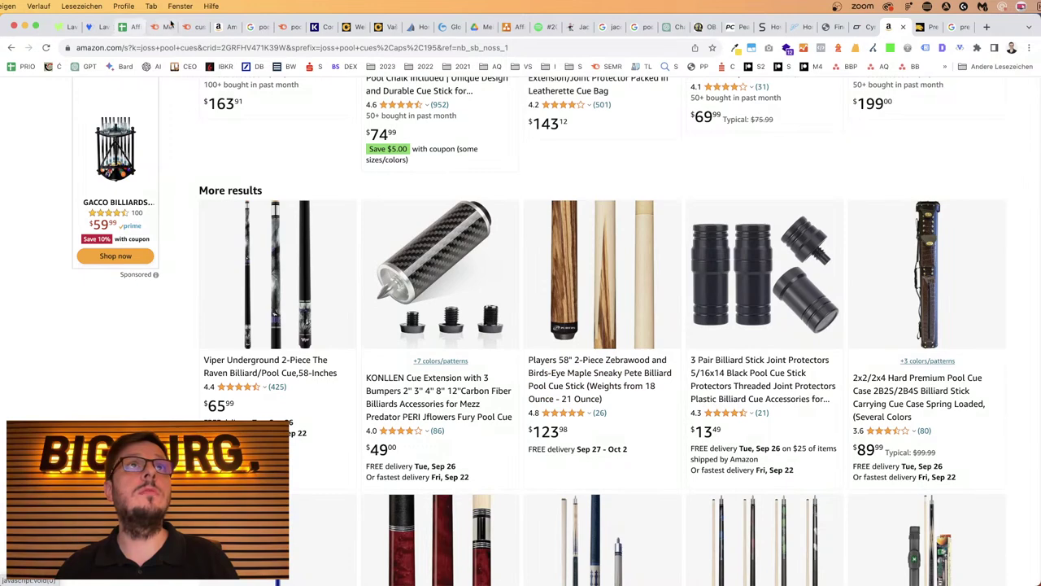
click(128, 27)
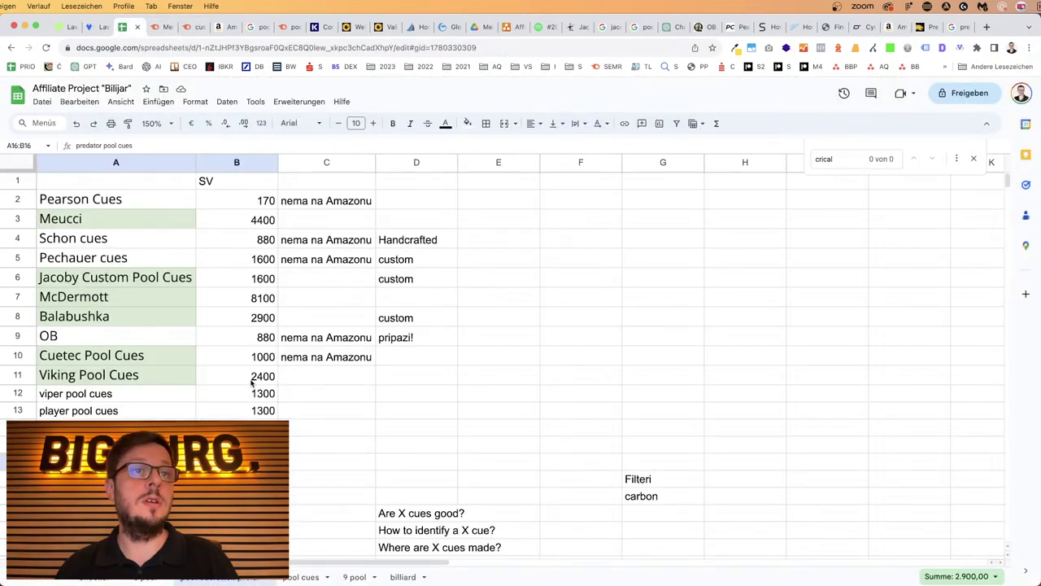
- Enter the note 'nema' in C16 for the predator row
click(329, 460)
text(nema)
key(Return)
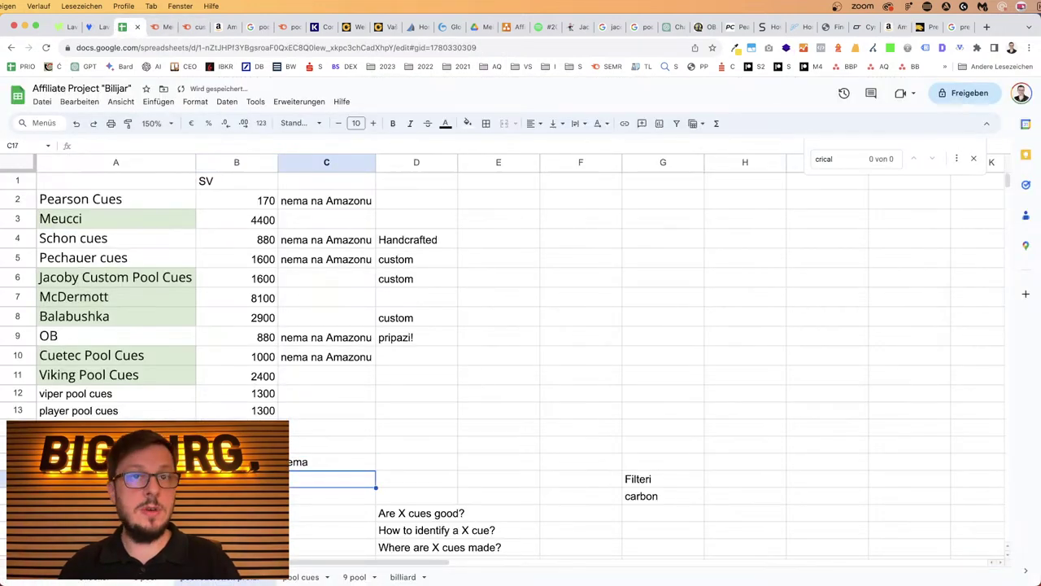
- Insert a blank row 17 and copy joss pool cues' 1000 search volume into B17
click(17, 479)
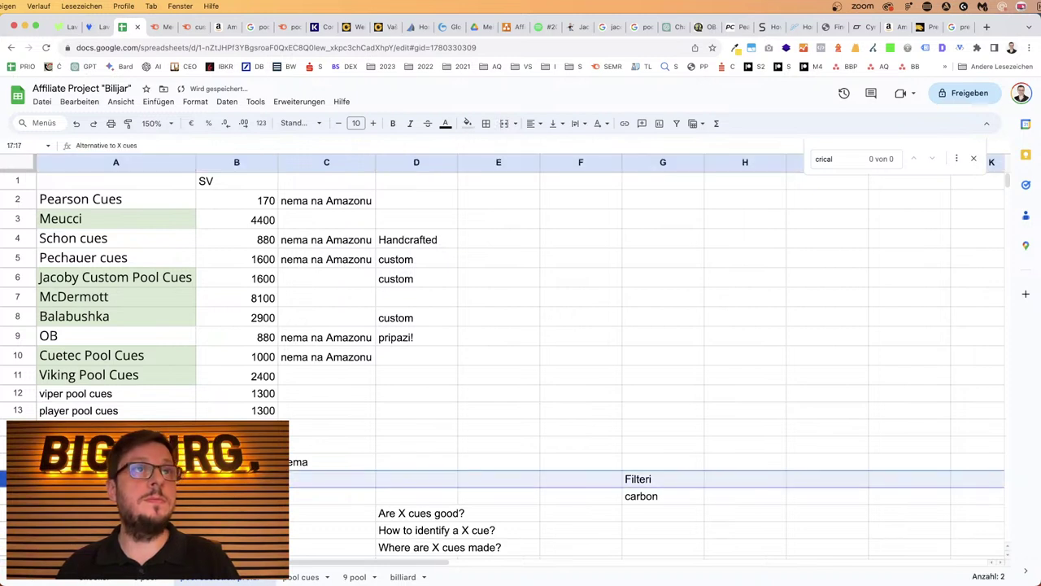
right_click(17, 479)
click(70, 281)
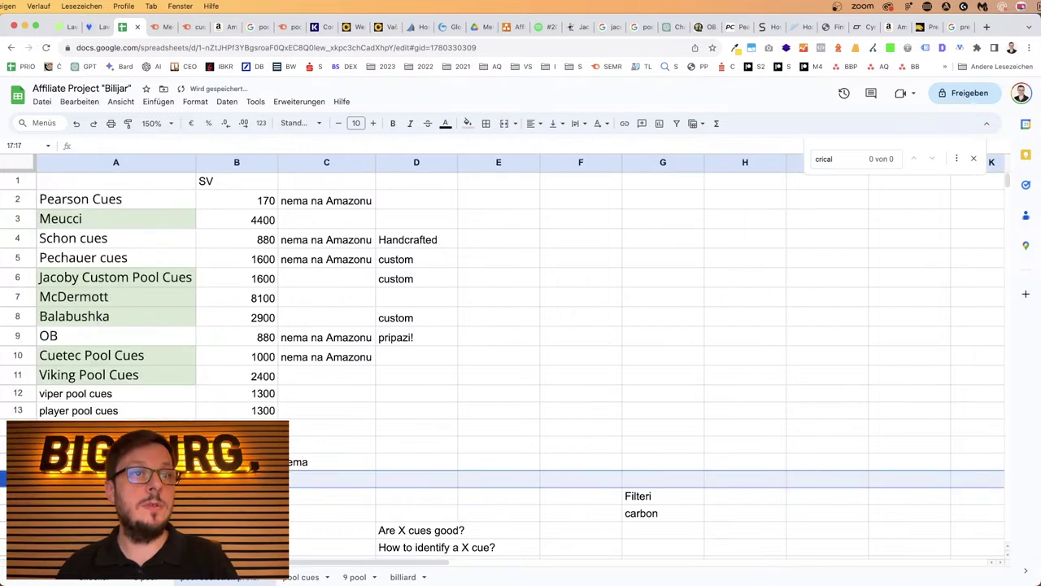
key(Tab)
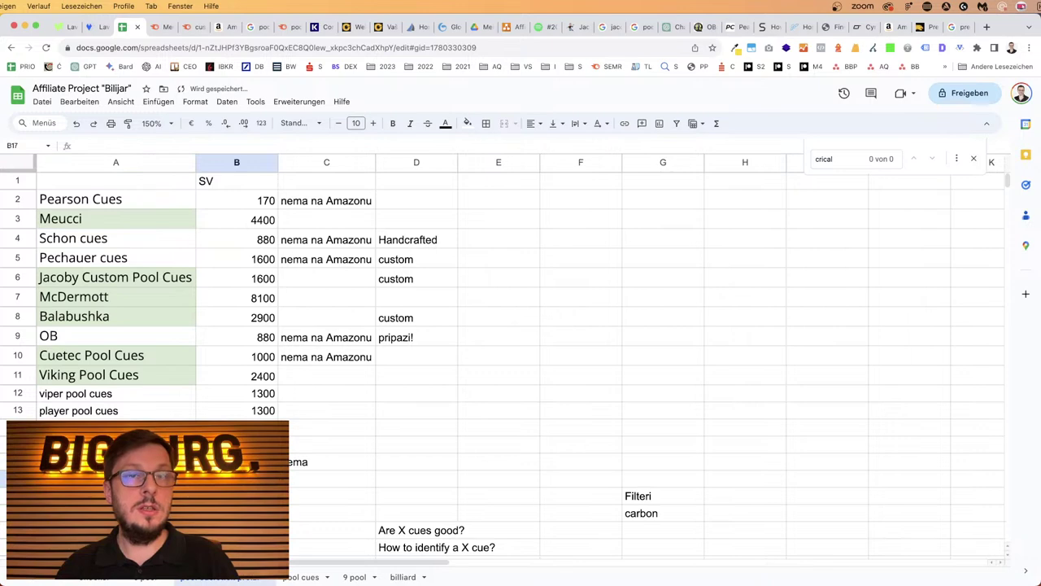
click(301, 577)
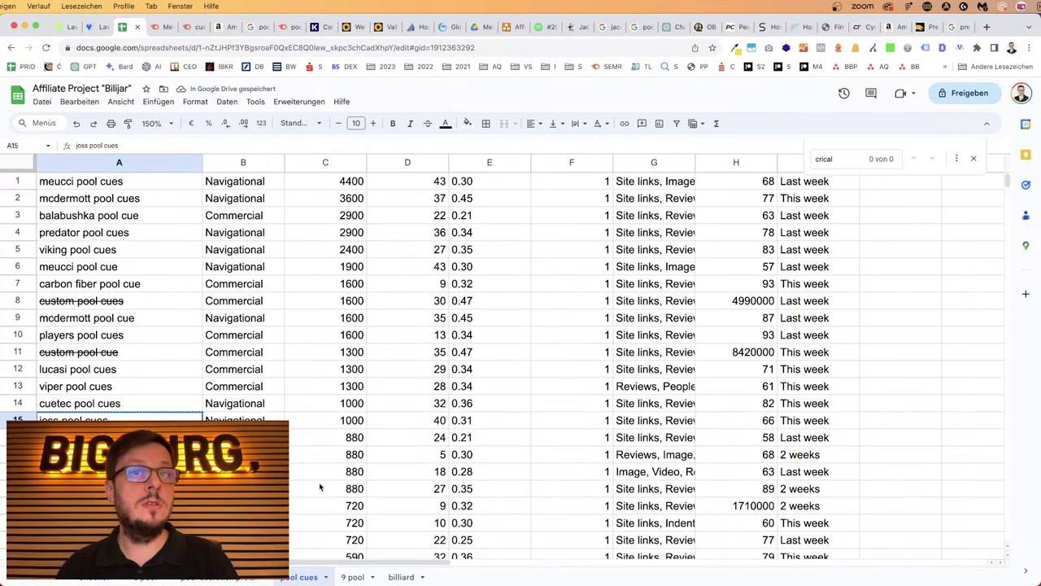
click(352, 421)
key(ctrl+c)
click(236, 577)
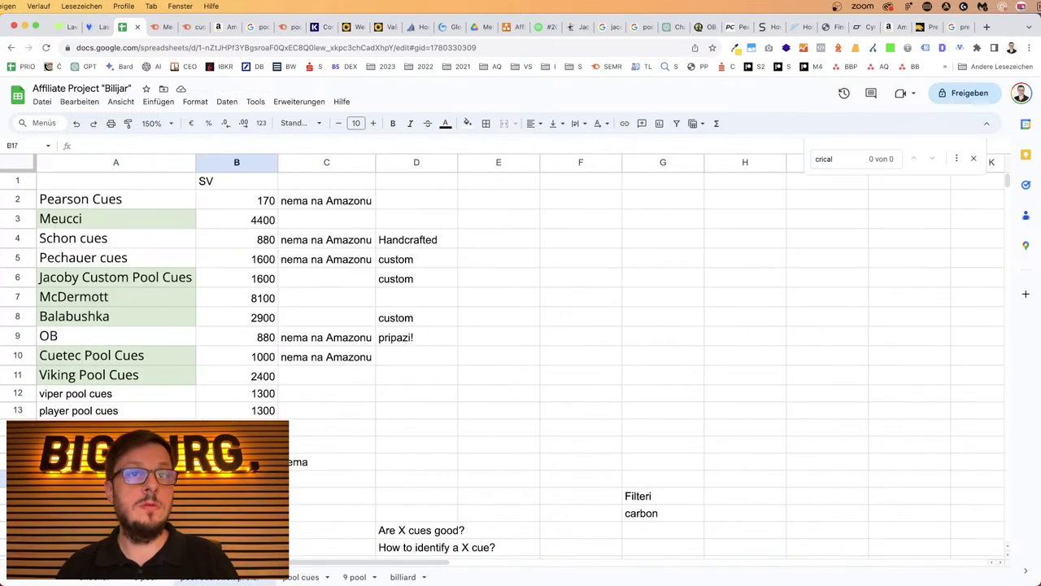
key(ctrl+v)
- Select the dufferin pool cue keyword on the pool cues sheet, then bring up Amazon's pool cue results
click(301, 577)
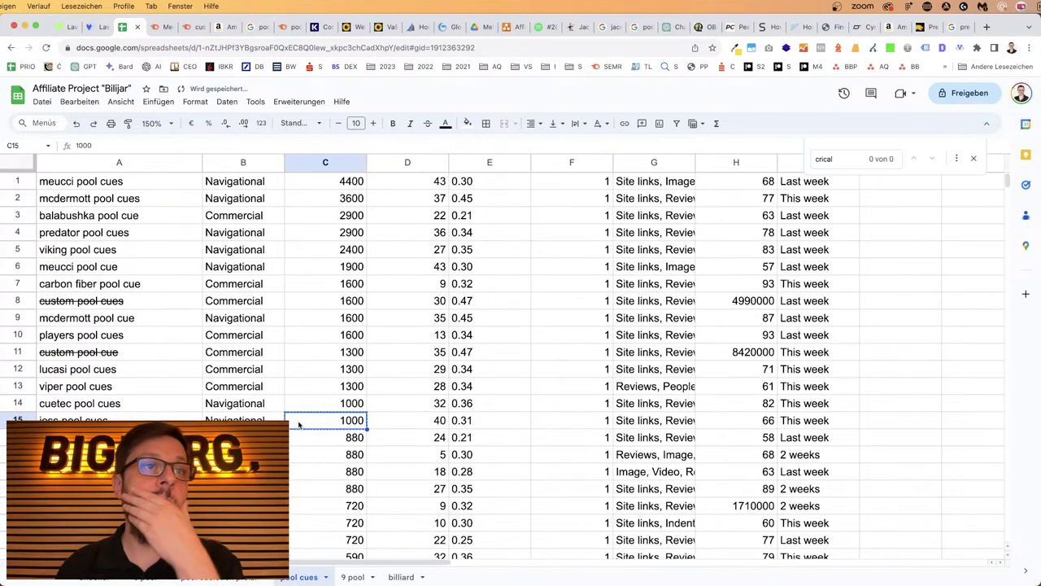
click(119, 454)
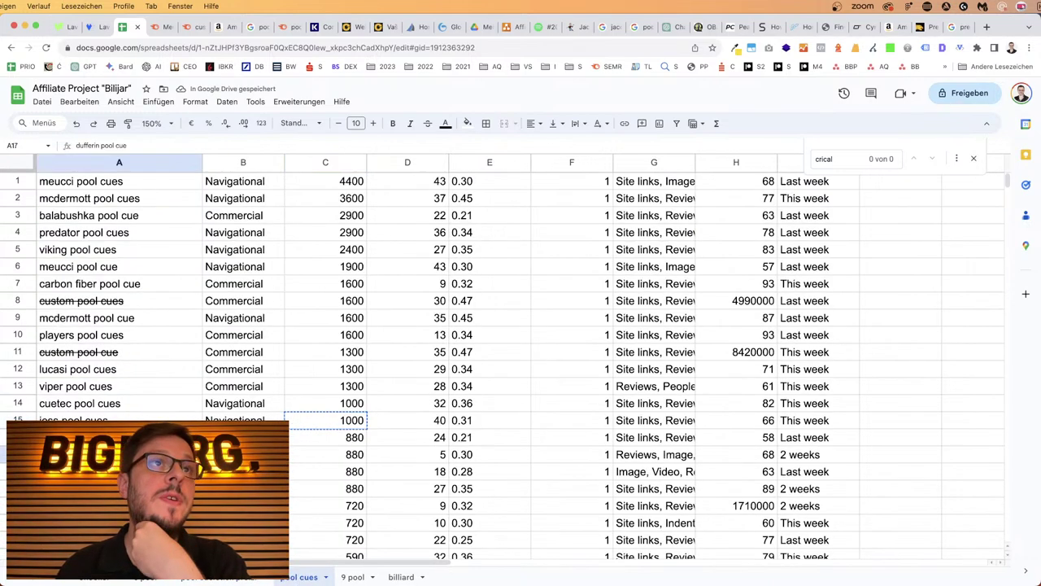
click(222, 577)
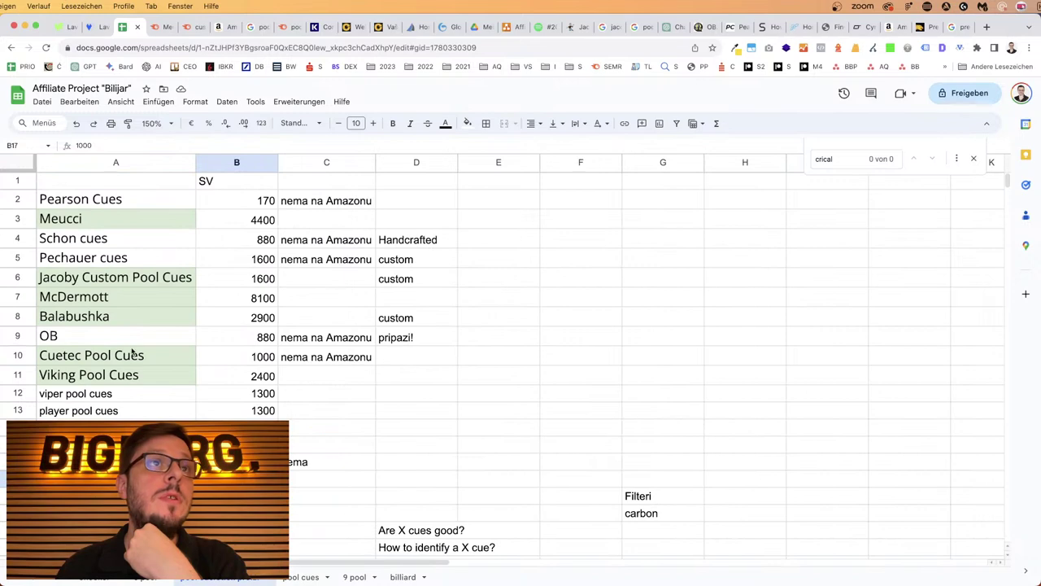
click(221, 26)
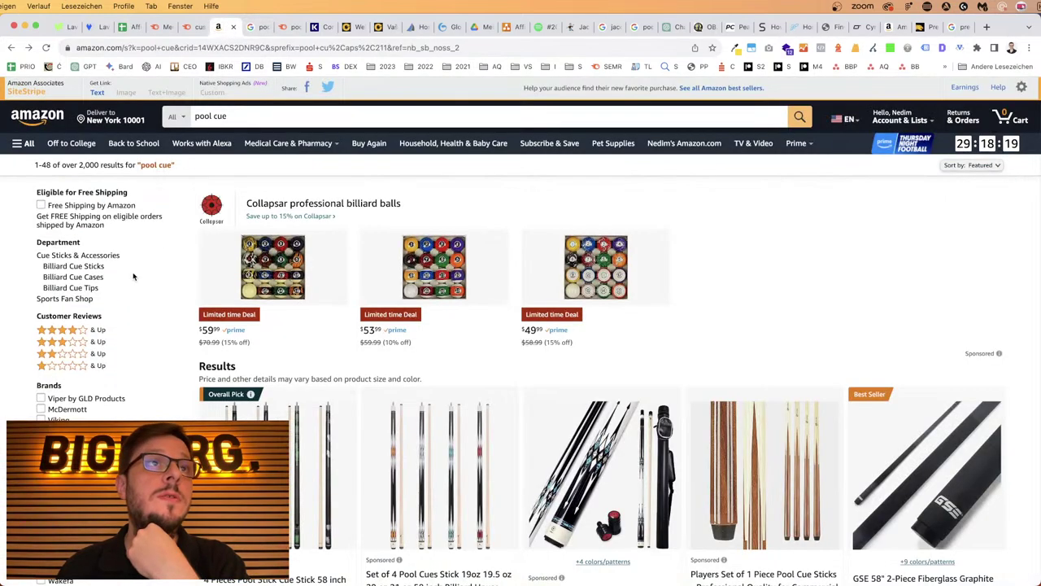
- Browse the Amazon results for joss pool cues
scroll(520, 326, down, 2)
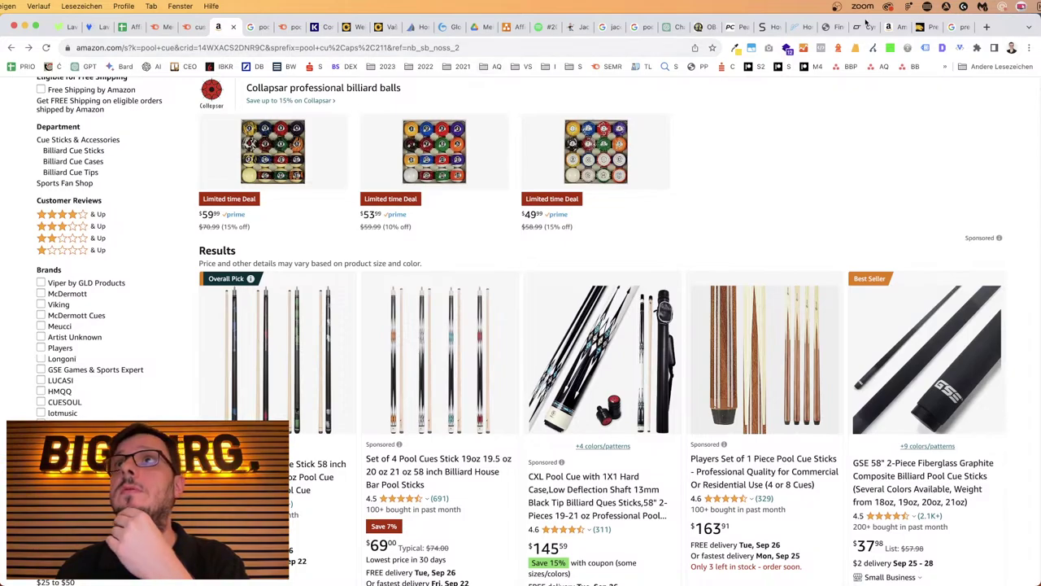
click(892, 27)
scroll(595, 258, up, 3)
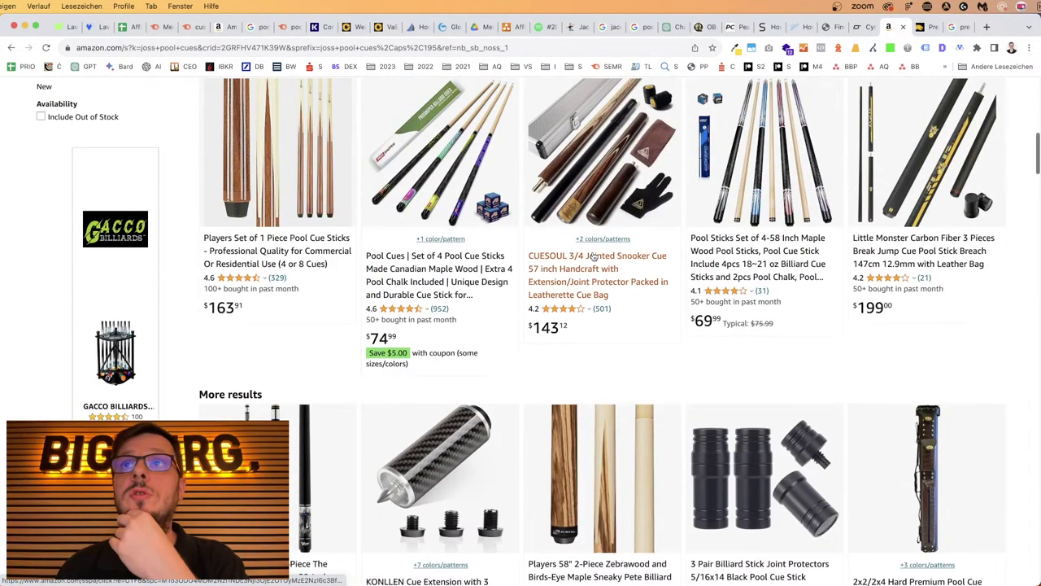
scroll(833, 312, up, 5)
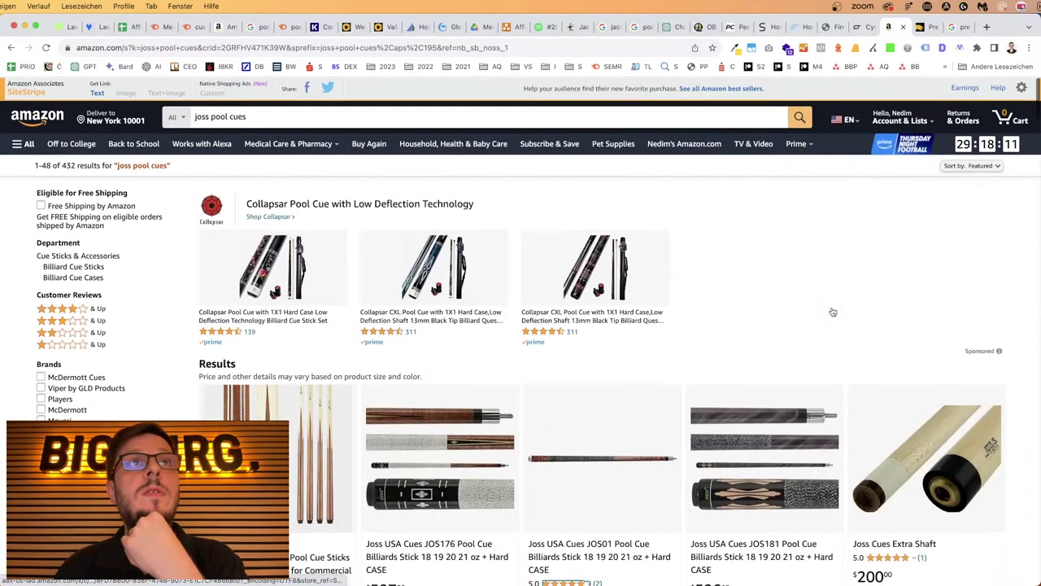
scroll(833, 313, down, 10)
scroll(826, 311, up, 10)
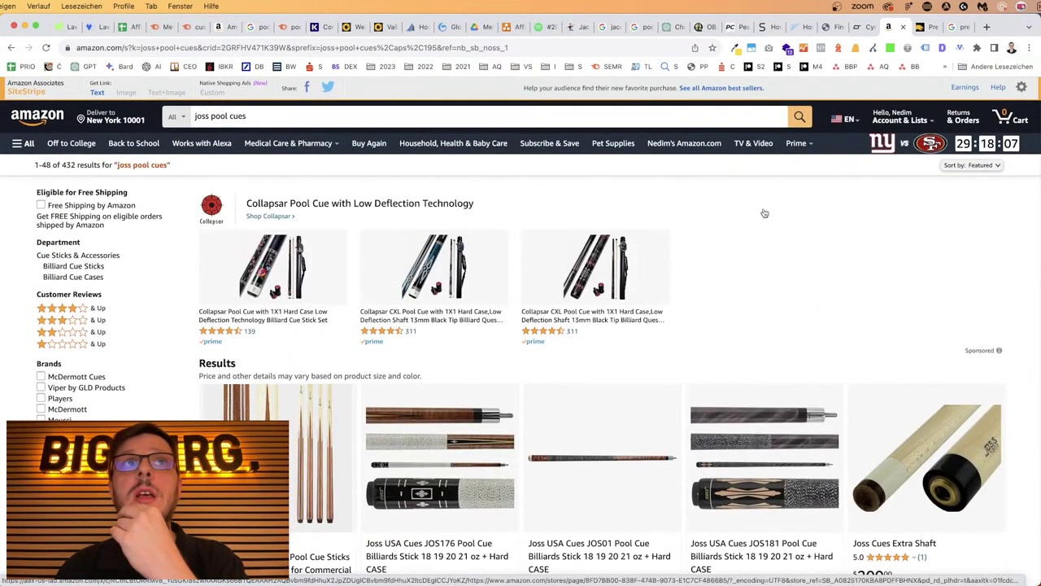
- Search Amazon for 'dufferin pool cue' using the keyword from the pool cues sheet
click(122, 27)
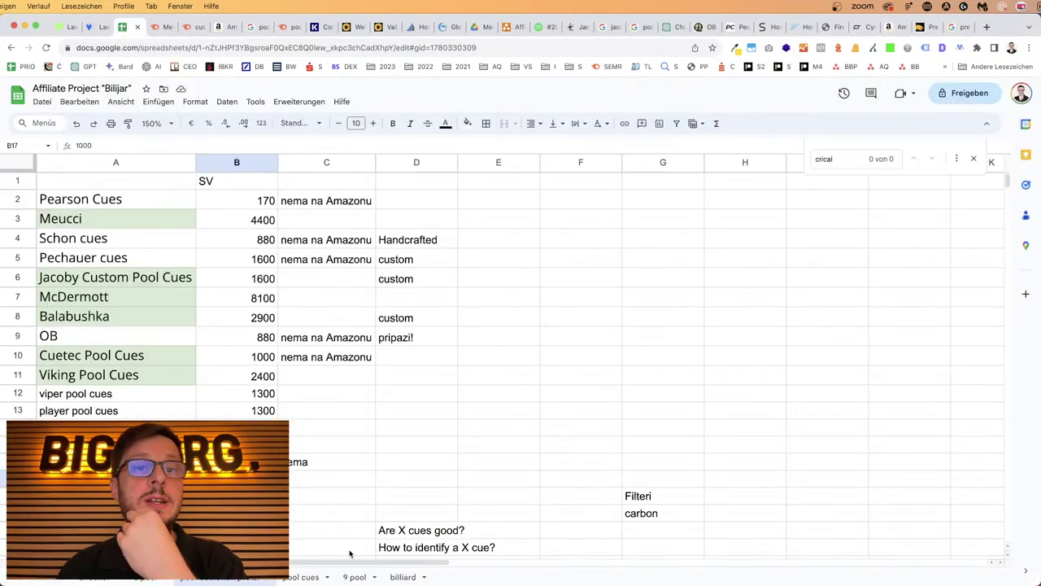
click(303, 576)
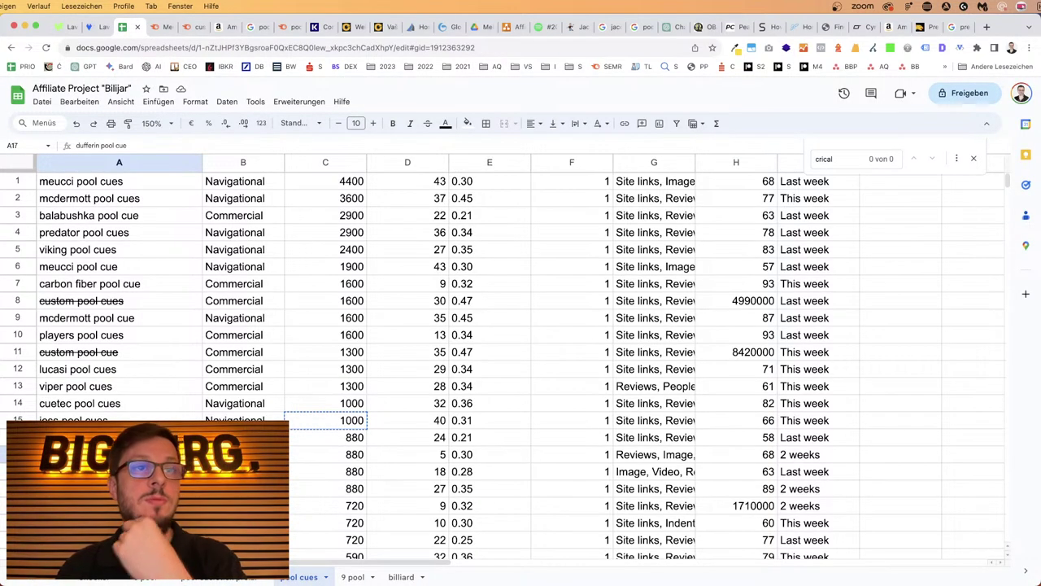
click(893, 27)
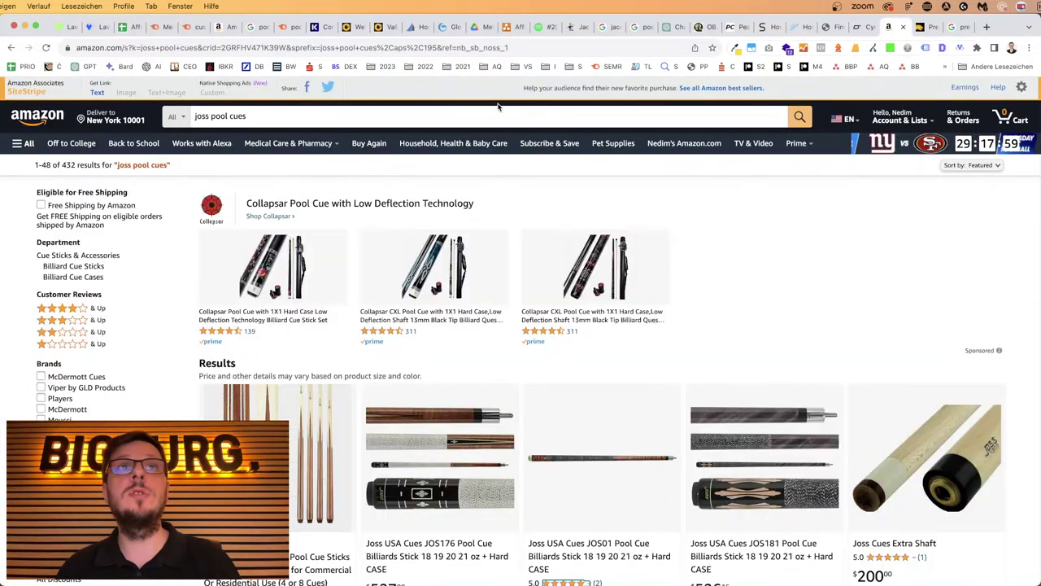
triple_click(275, 116)
key(super+v)
key(Return)
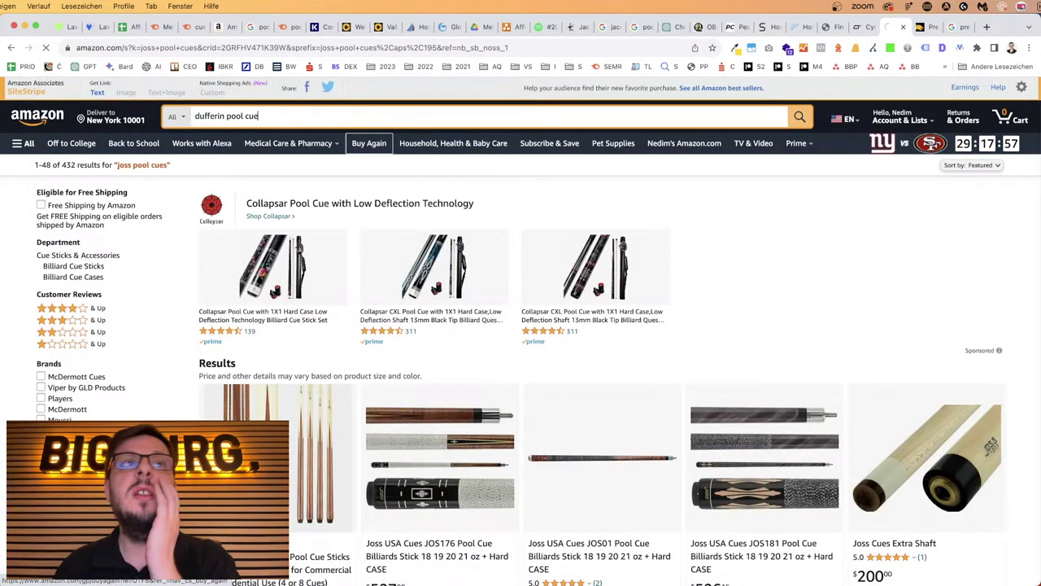
- Scroll the Dufferin cue listings, then return to the spreadsheet's brand list sheet
scroll(618, 319, down, 5)
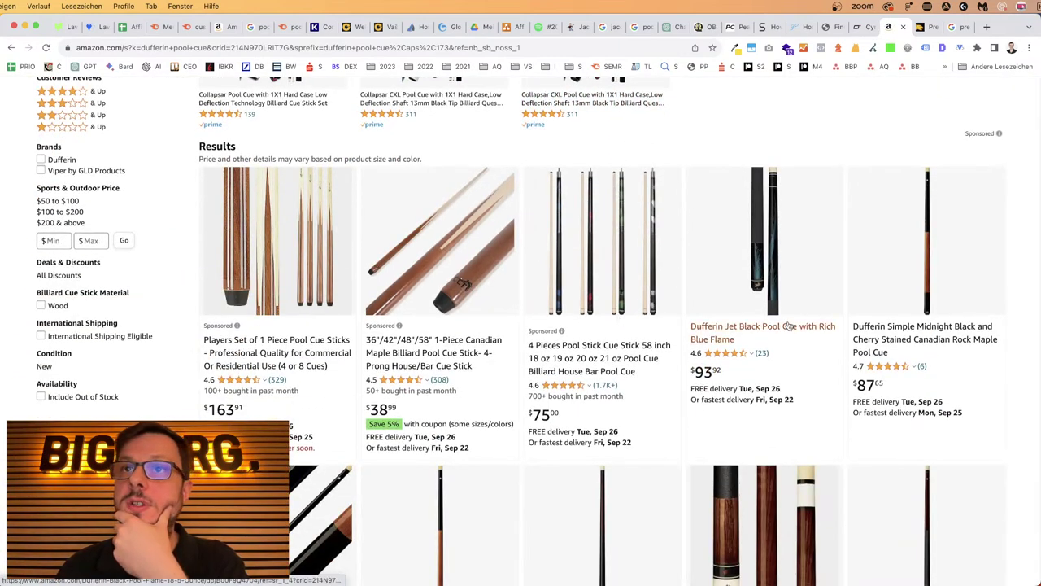
scroll(813, 379, down, 5)
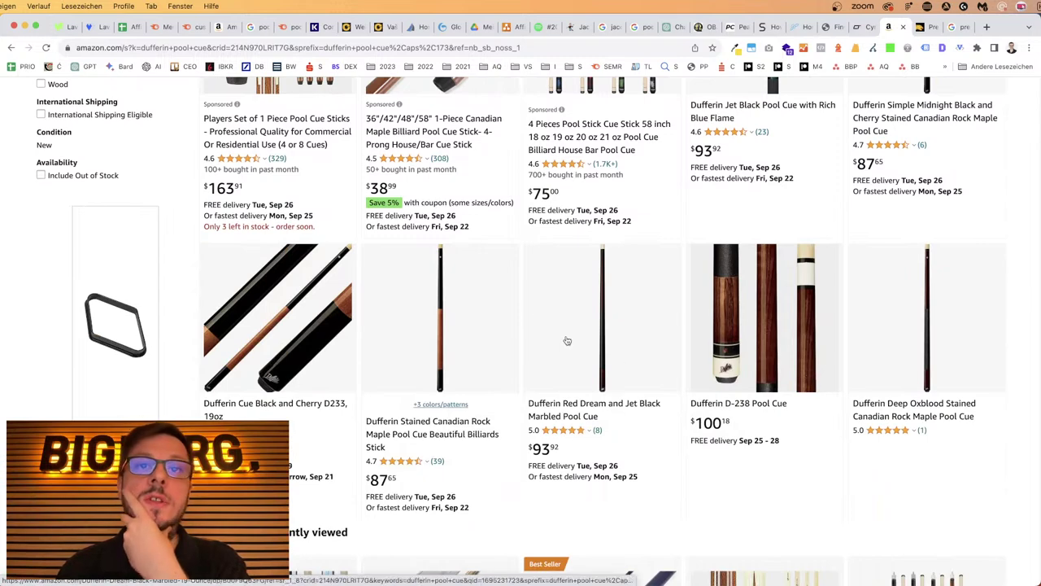
click(123, 27)
click(224, 577)
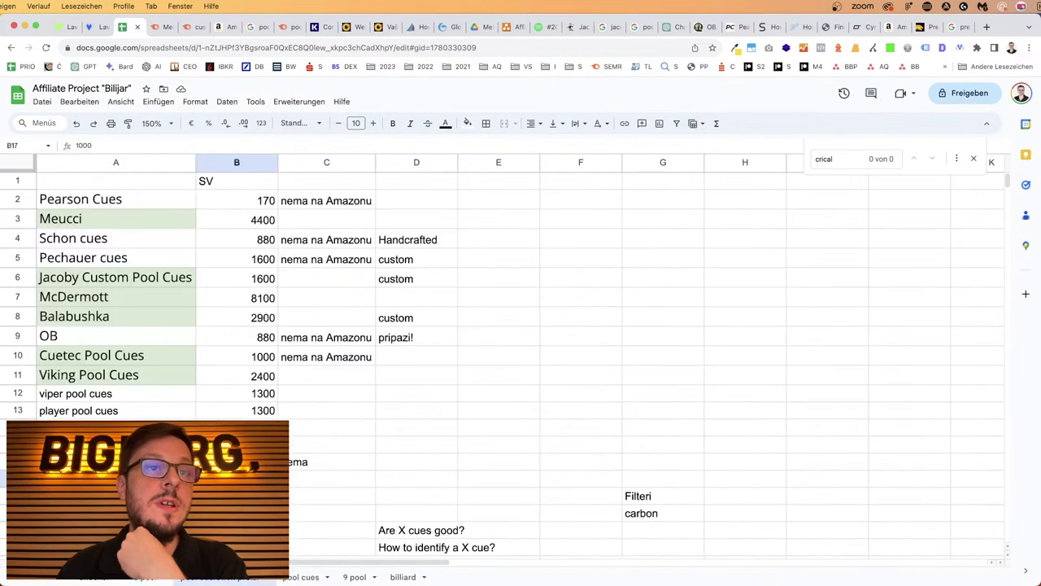
- Insert a blank row below row 17 on the brand list and check the pool cues sheet
right_click(16, 478)
click(116, 291)
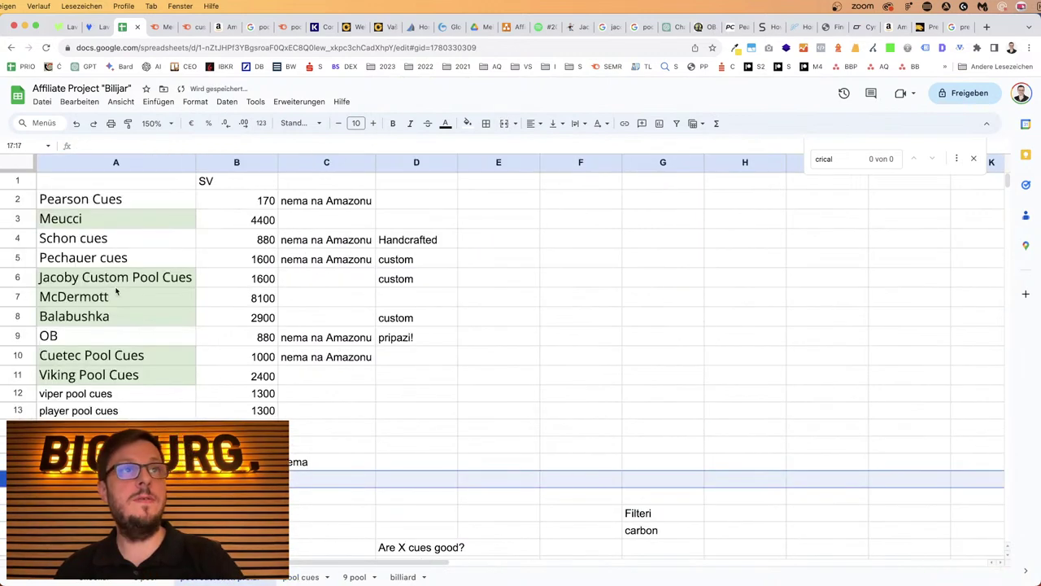
click(115, 479)
click(237, 478)
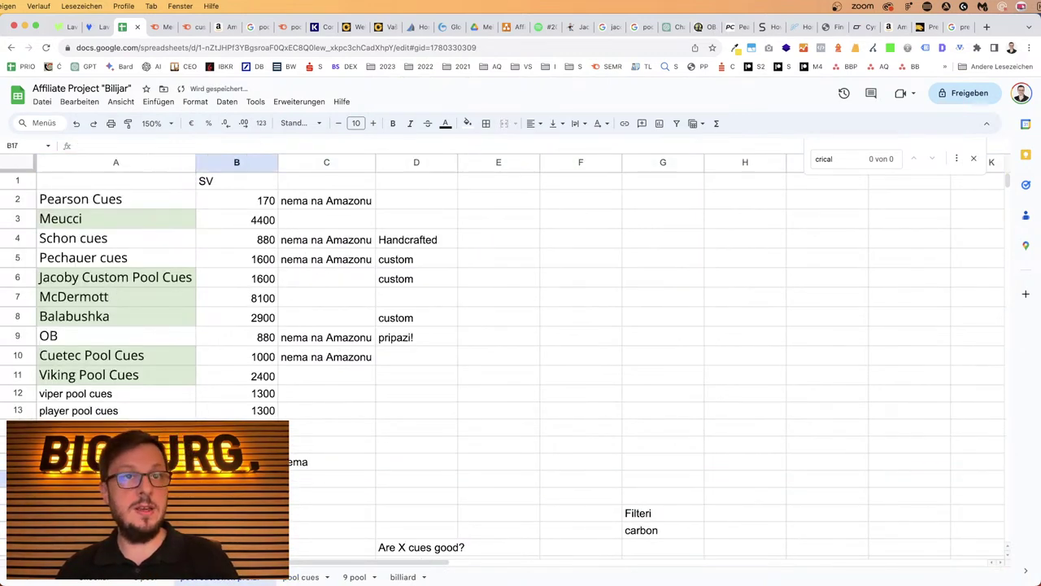
click(301, 576)
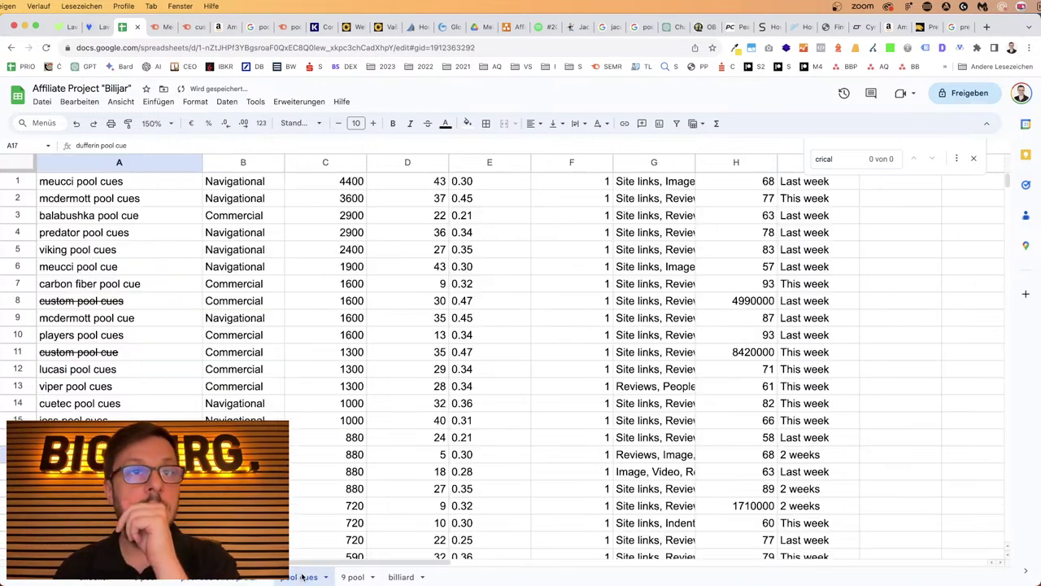
click(218, 577)
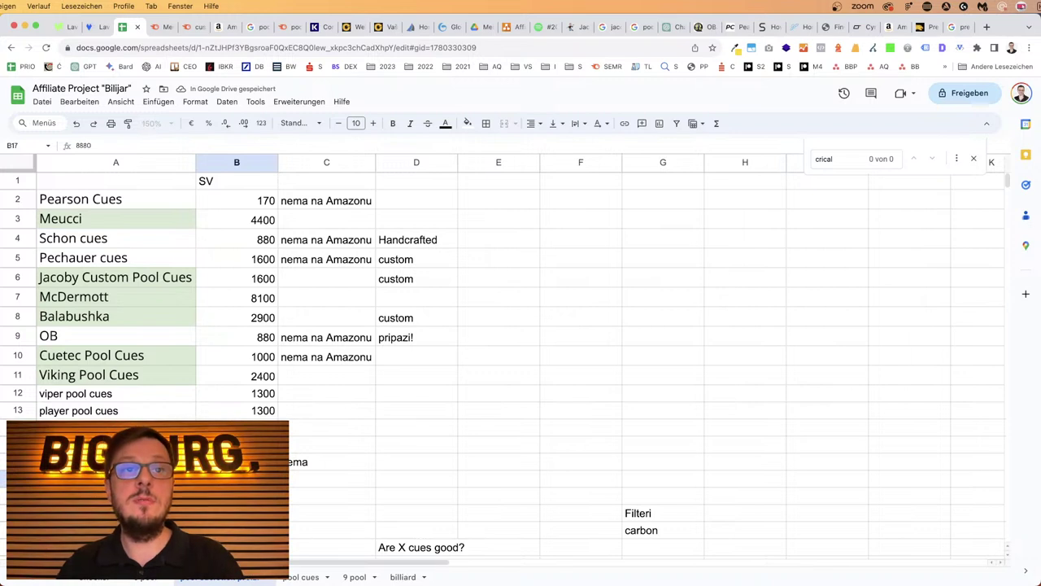
- Add the note 'jeftini' in D17, then return to the pool cues keyword sheet
click(417, 478)
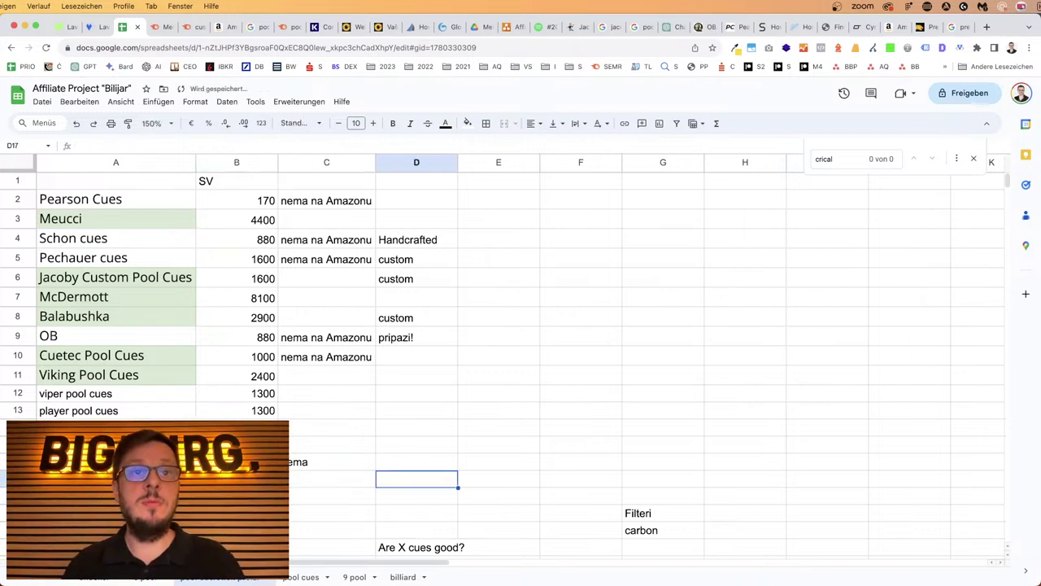
click(498, 479)
click(416, 479)
text(jeftini)
key(Return)
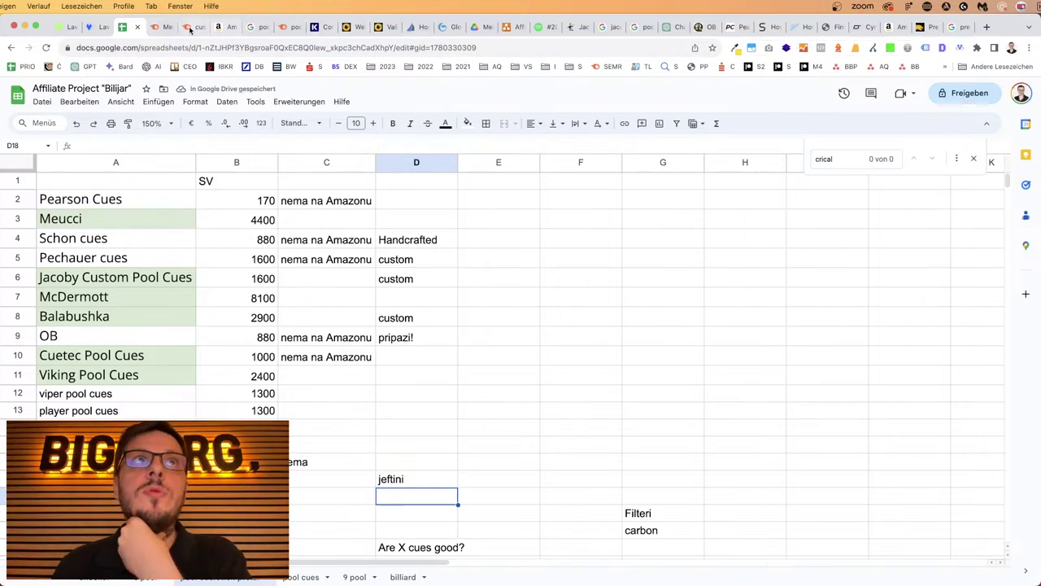
click(301, 577)
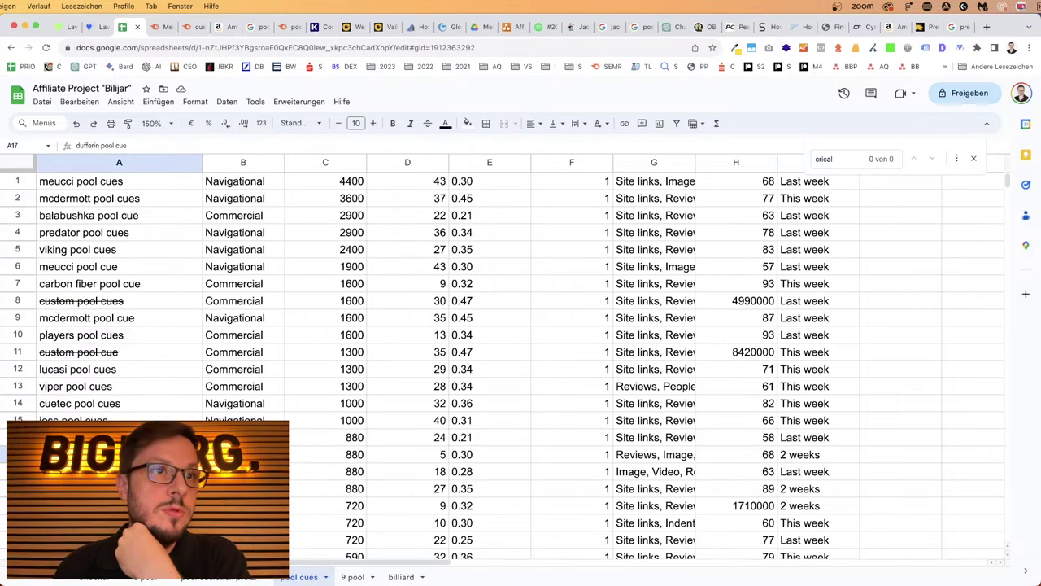
- Copy the huebler pool cue keyword and search Amazon for it
scroll(521, 366, down, 3)
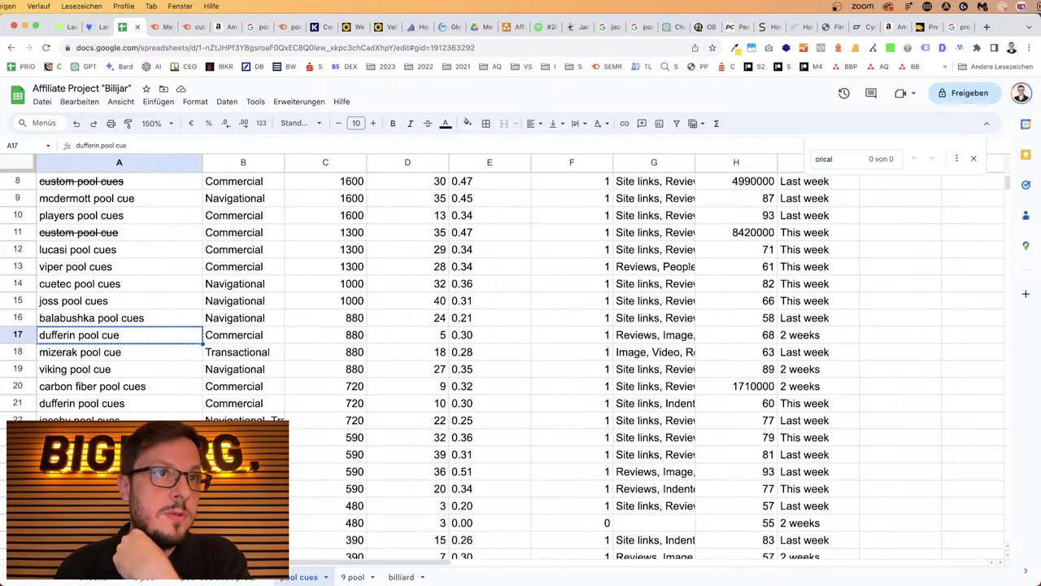
scroll(520, 366, down, 3)
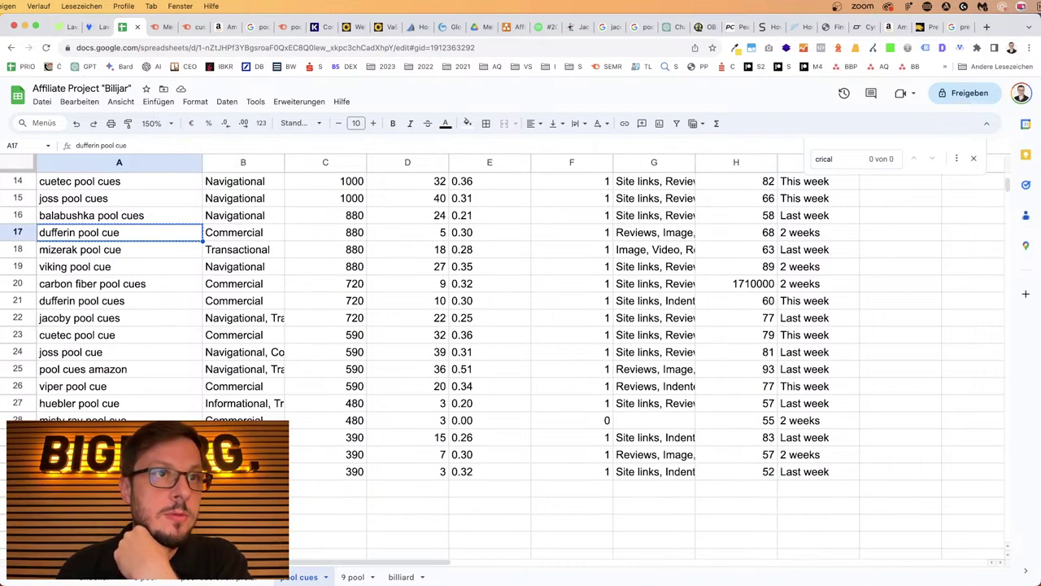
key(cmd+c)
click(103, 404)
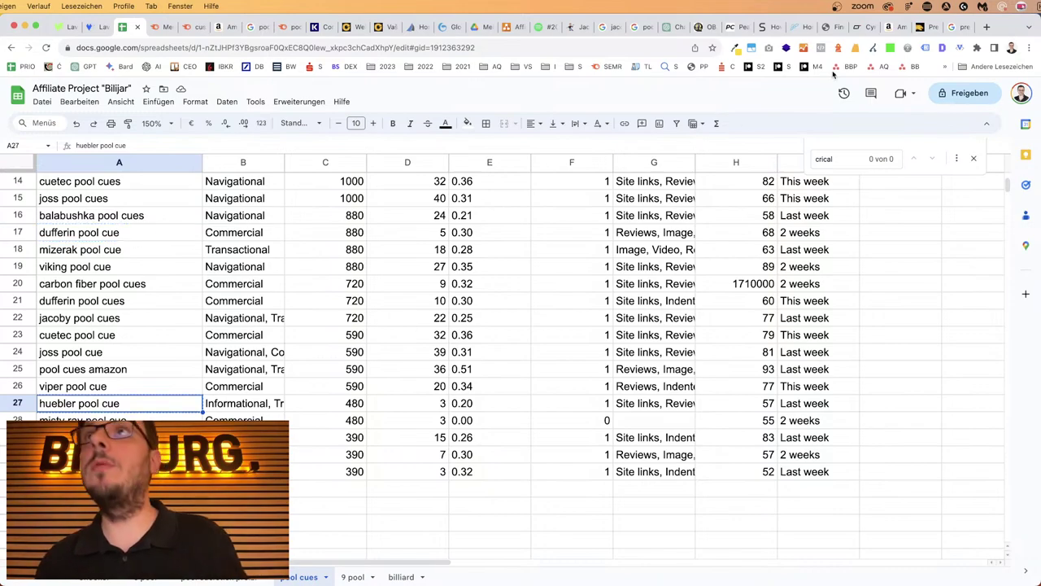
click(891, 27)
scroll(350, 147, up, 5)
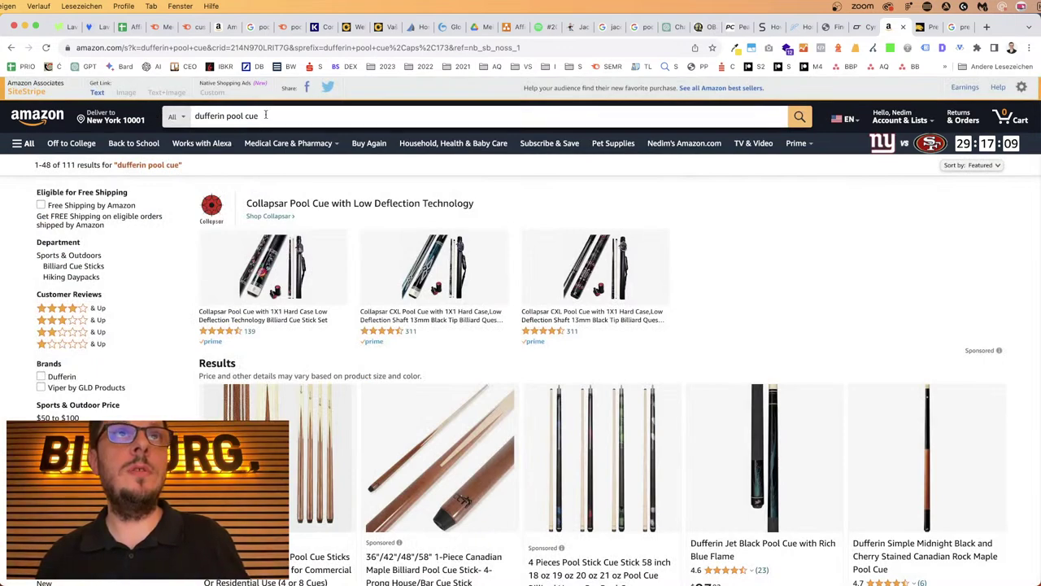
click(189, 116)
key(cmd+a)
key(cmd+v)
key(Return)
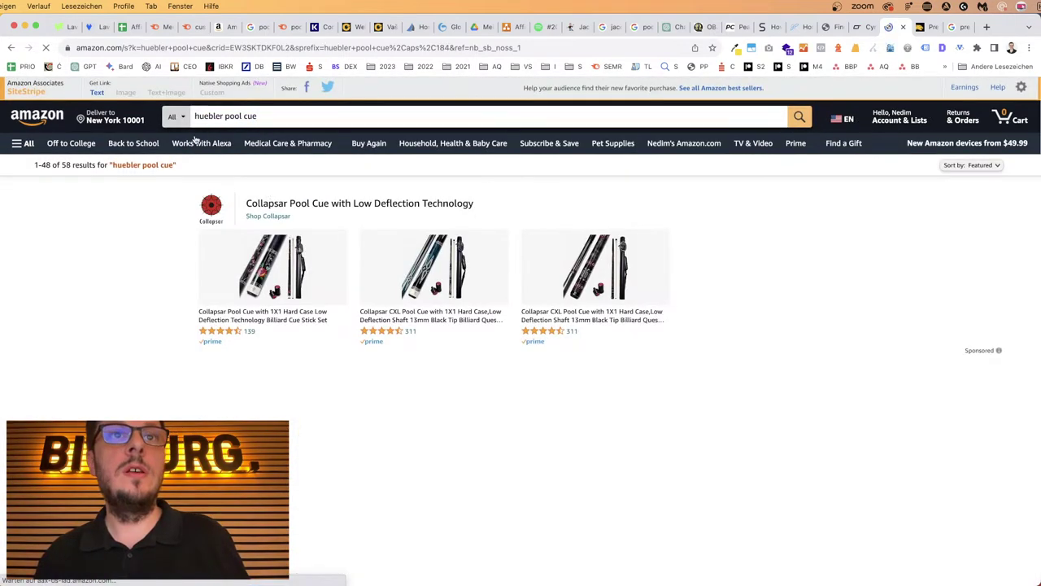
- Browse the huebler results, then search Amazon for 'misty ray pool cue'
scroll(631, 301, down, 3)
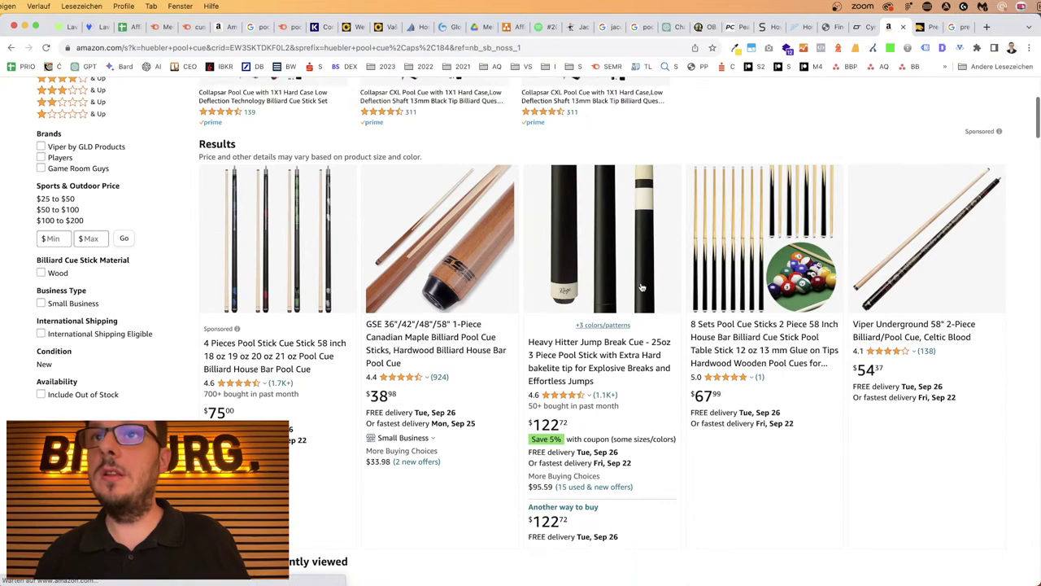
scroll(823, 396, down, 3)
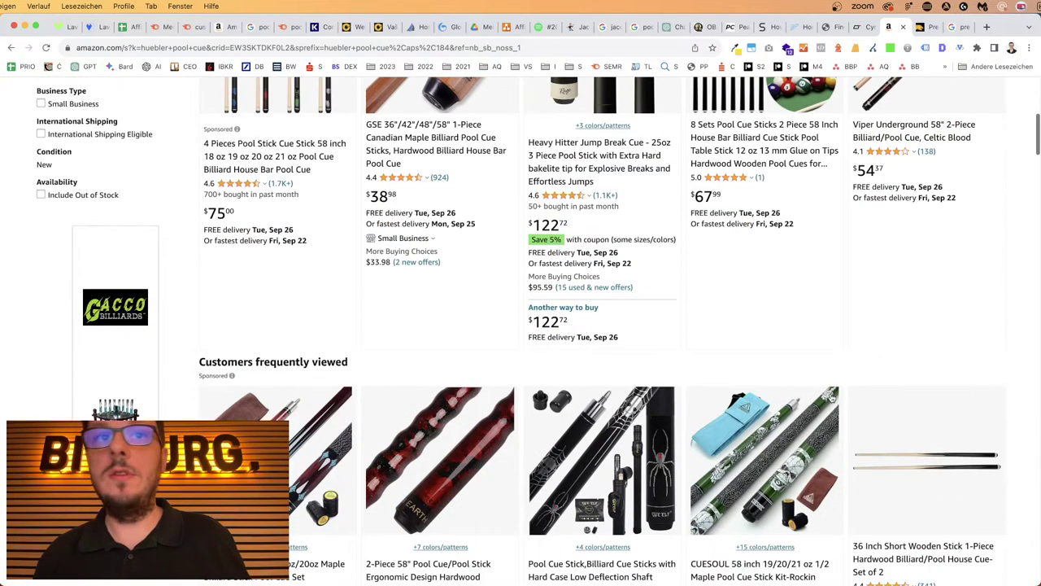
scroll(831, 398, down, 1)
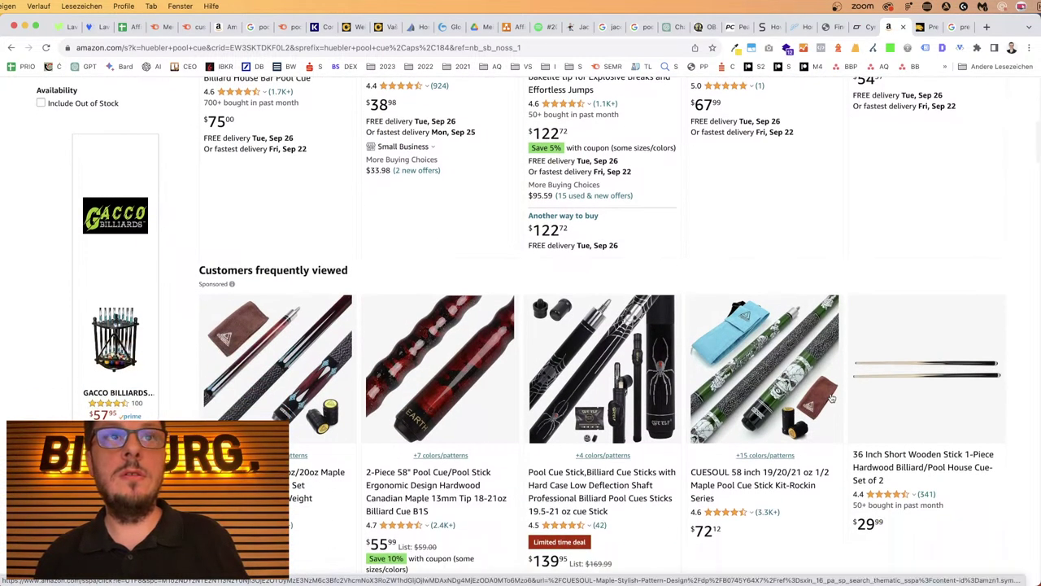
scroll(831, 398, up, 15)
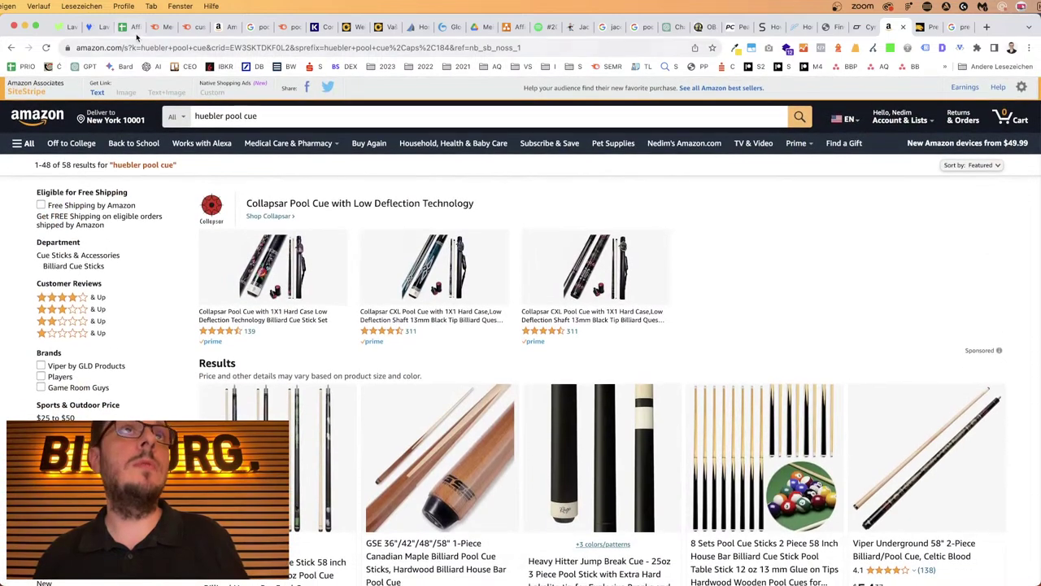
click(130, 27)
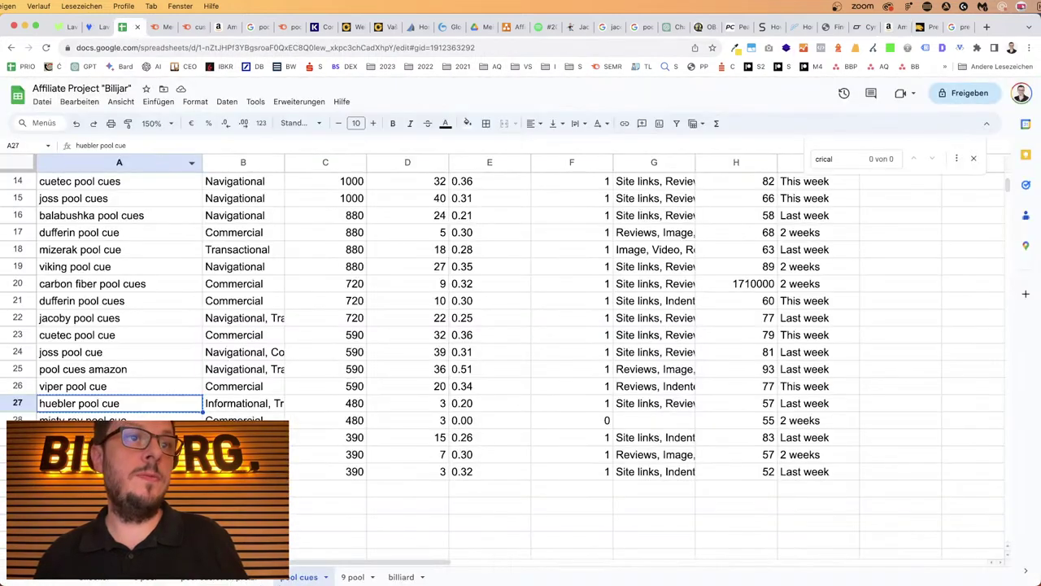
click(888, 27)
triple_click(261, 116)
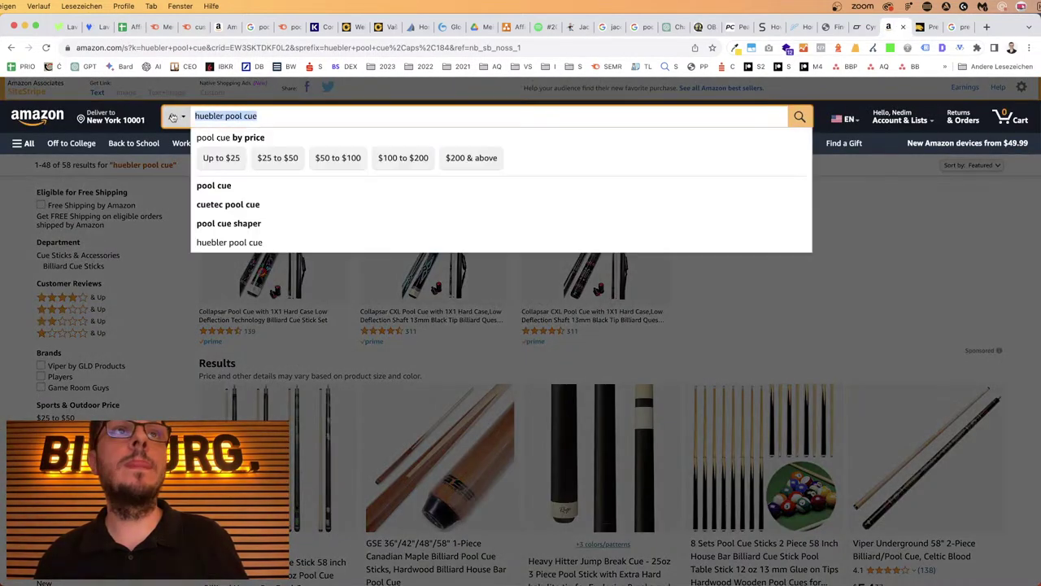
key(ctrl+v)
key(Return)
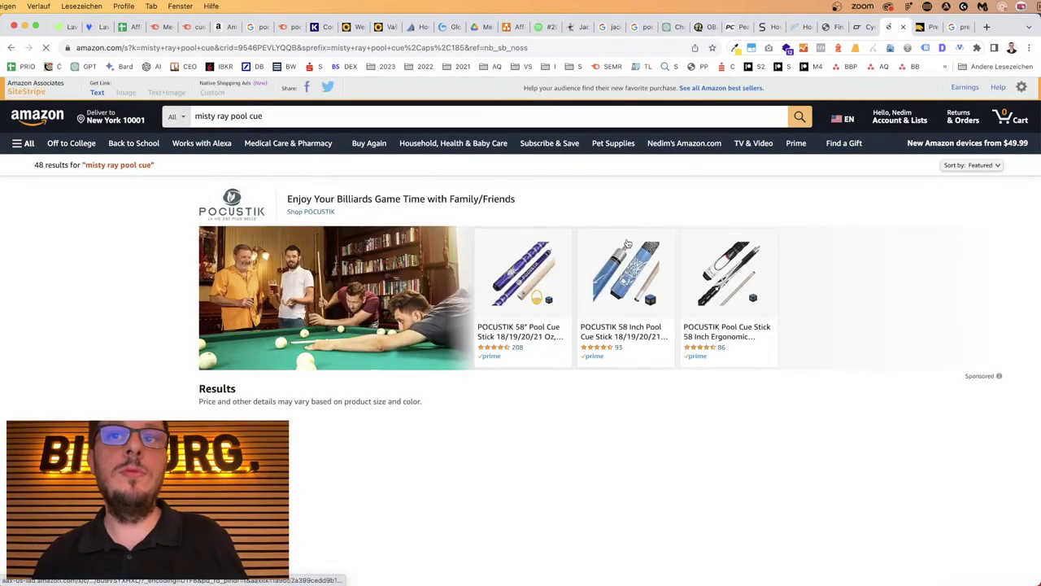
- Search Amazon for the next keyword, 'excalibur pool cue', and browse its results
scroll(675, 342, down, 6)
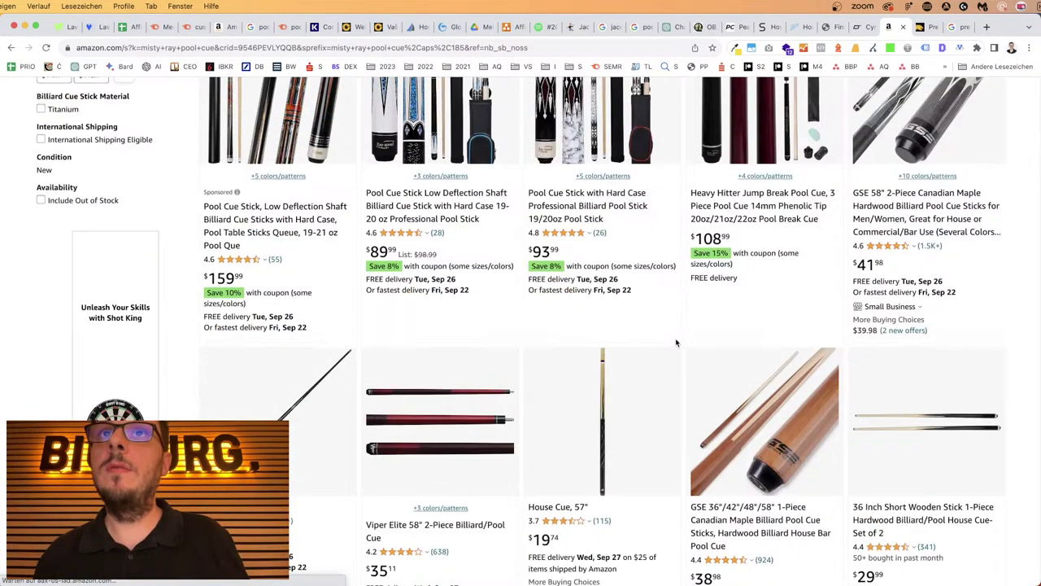
scroll(675, 338, down, 2)
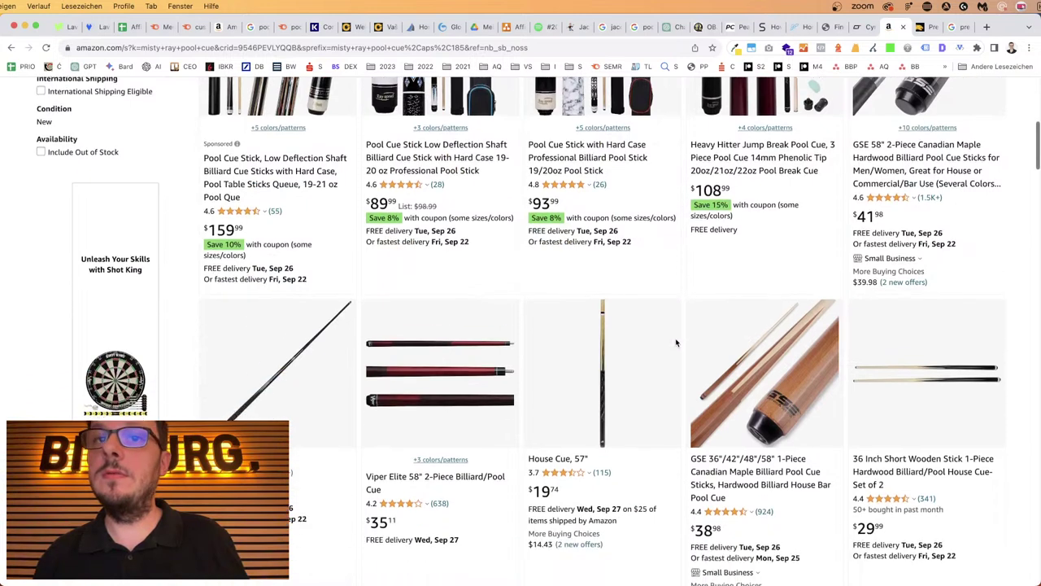
click(126, 27)
key(Down)
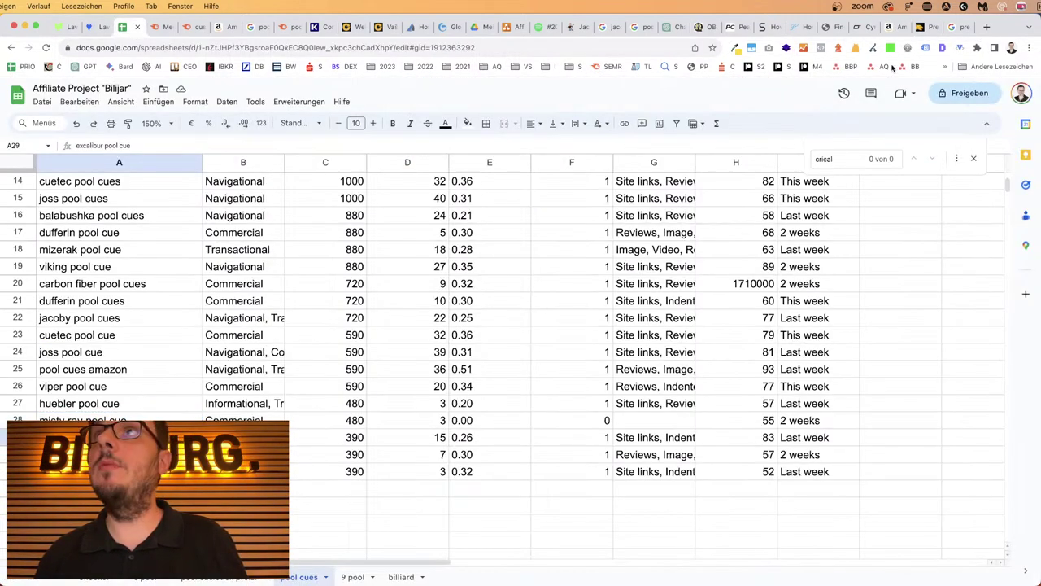
click(893, 26)
scroll(283, 244, up, 10)
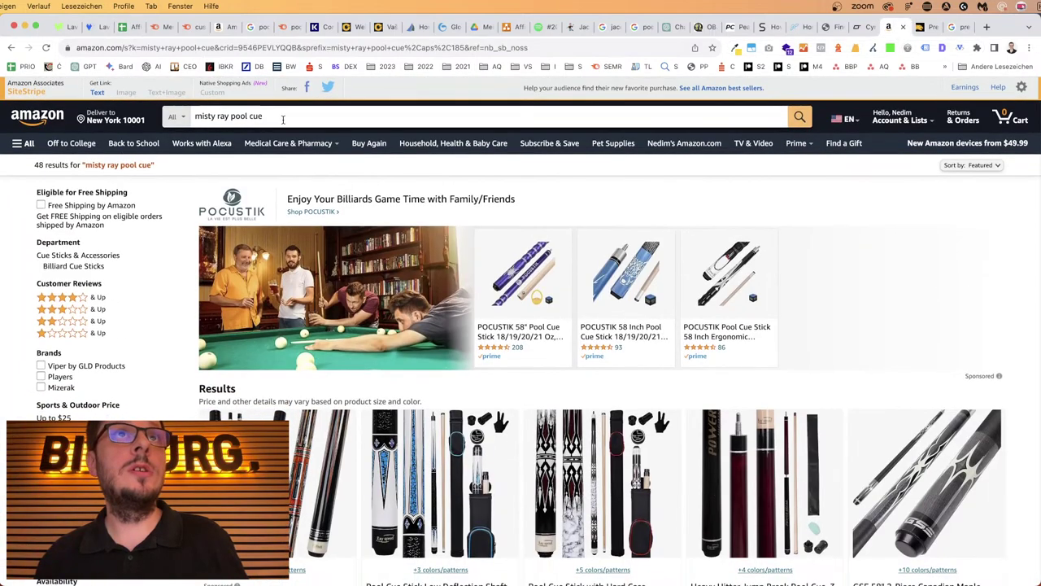
triple_click(283, 116)
key(ctrl+v)
key(Return)
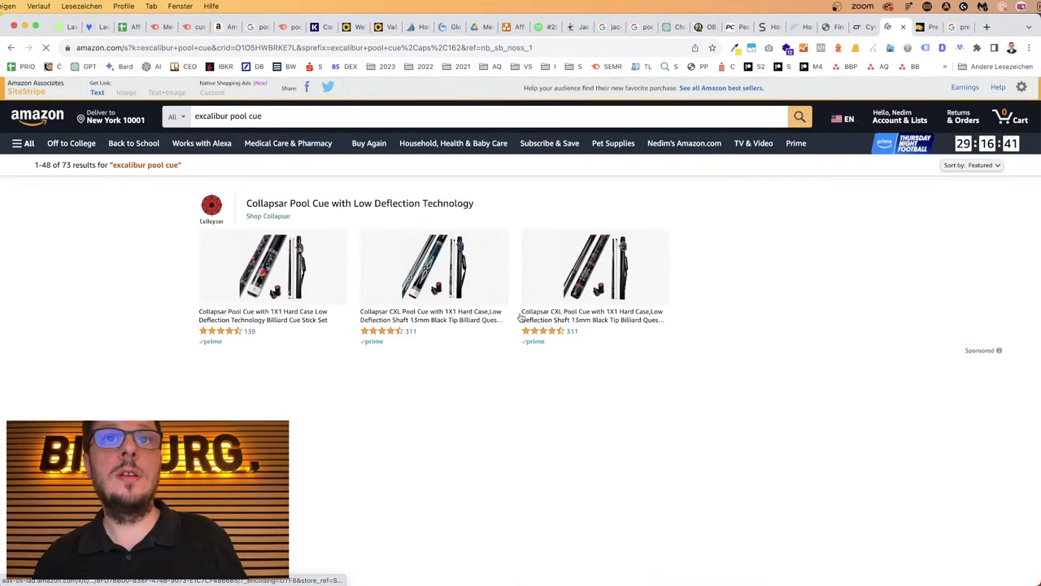
scroll(520, 317, down, 3)
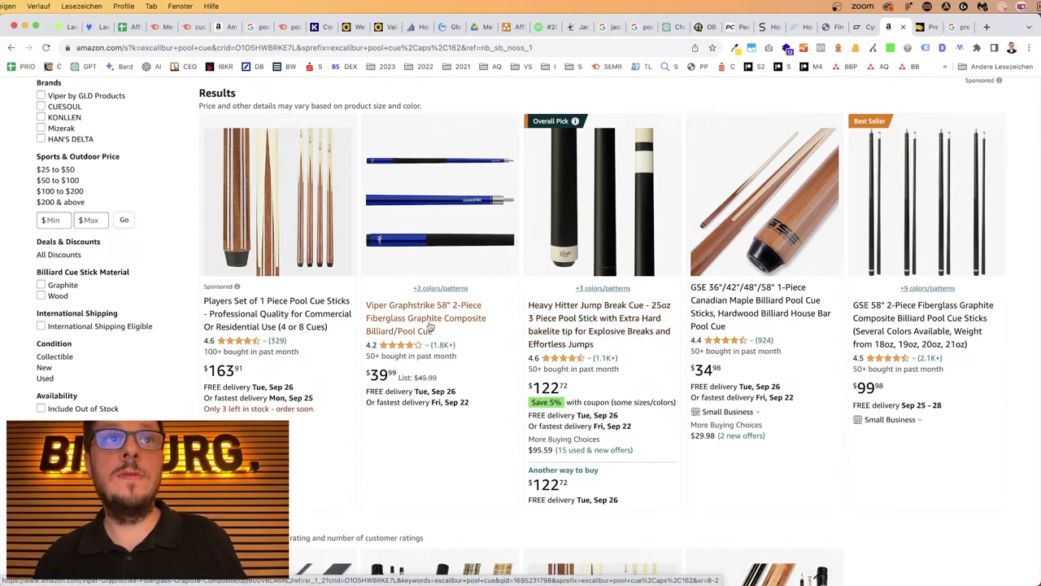
scroll(827, 336, down, 5)
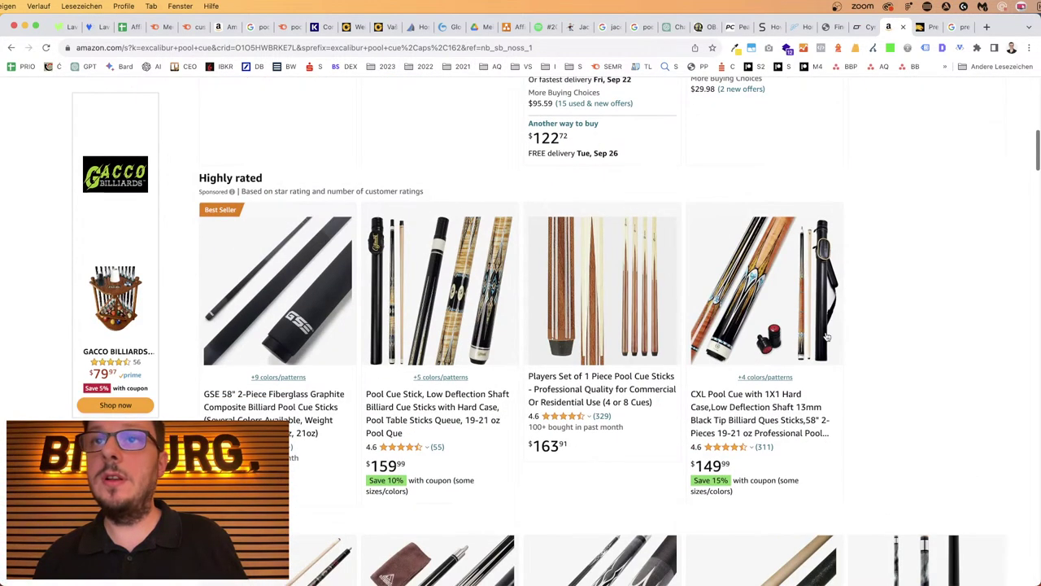
click(964, 26)
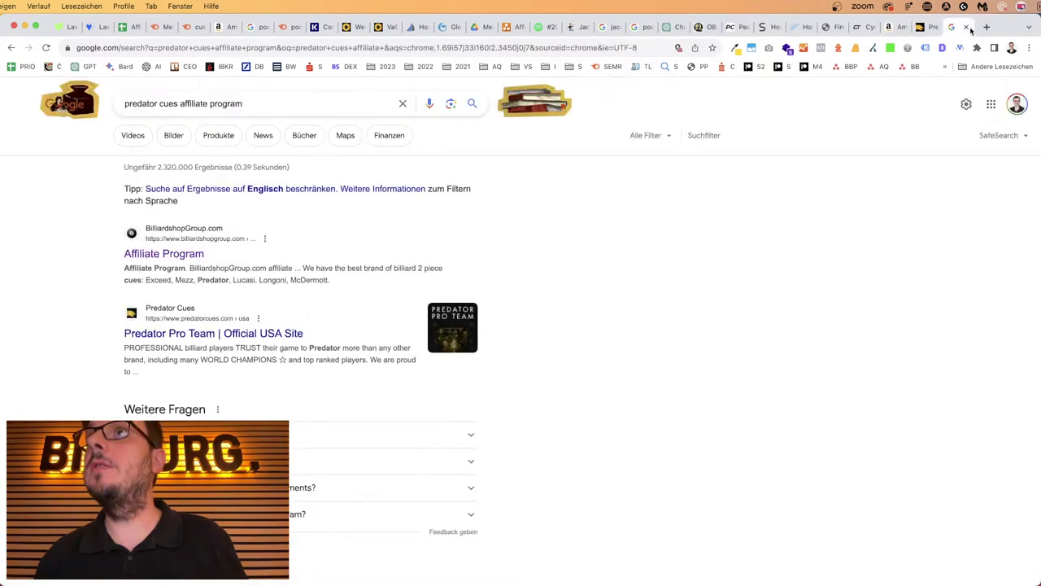
- Google 'excalibur pool cue' and open the Parris Cues Excalibur Cue page
drag(249, 103, 127, 103)
text(excalibur pool cue)
key(Return)
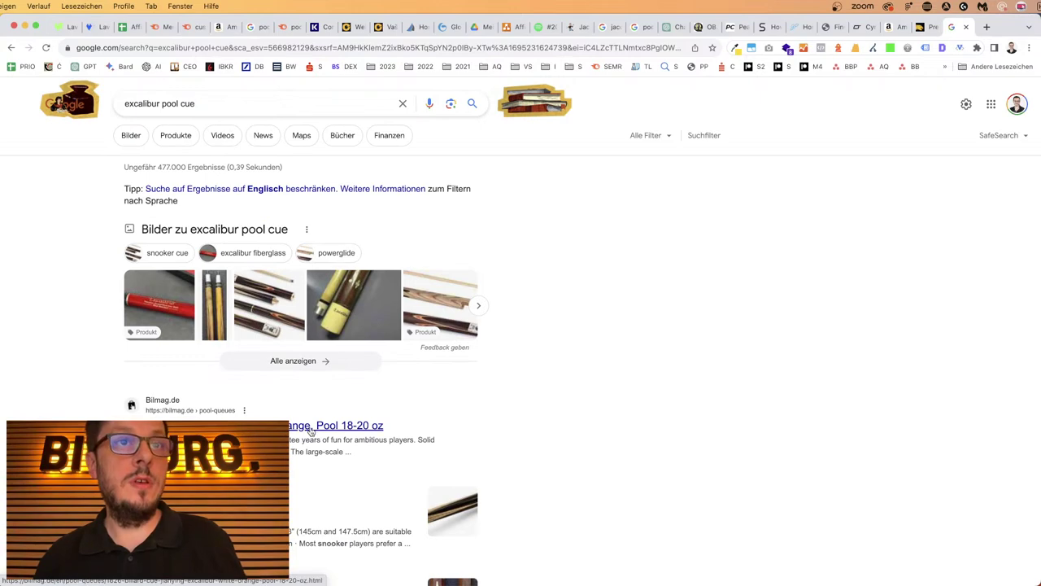
scroll(317, 435, down, 3)
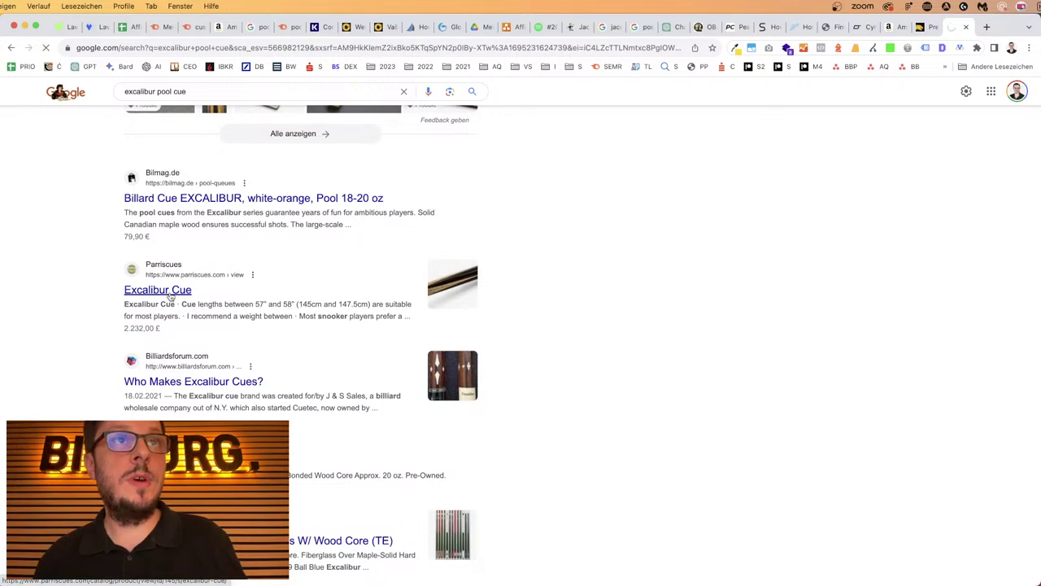
click(169, 291)
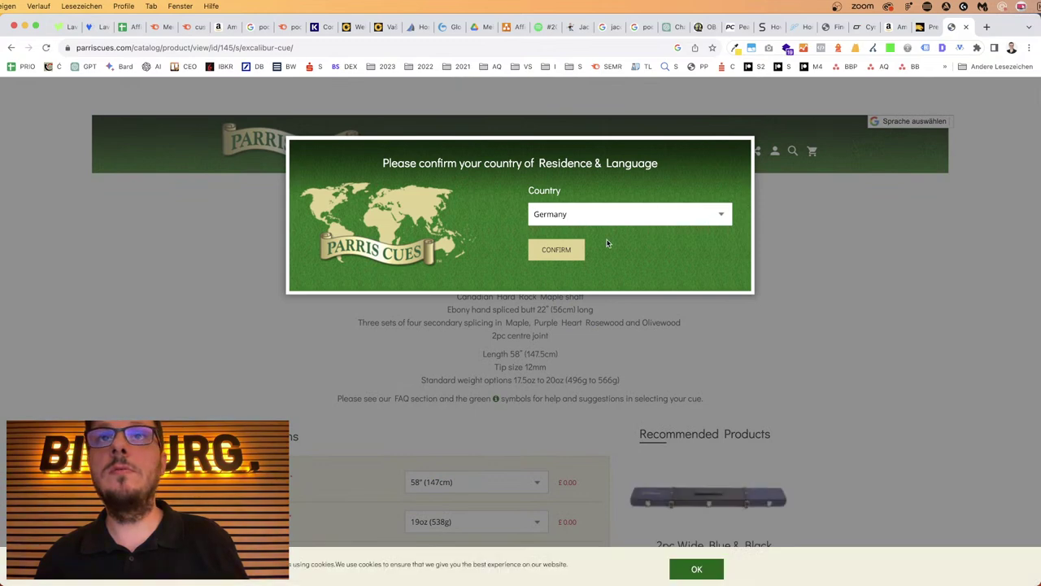
- Set the country to United States, view the £1,860.00 price, then select the scorpion pool cue keyword
click(601, 215)
scroll(599, 236, up, 10)
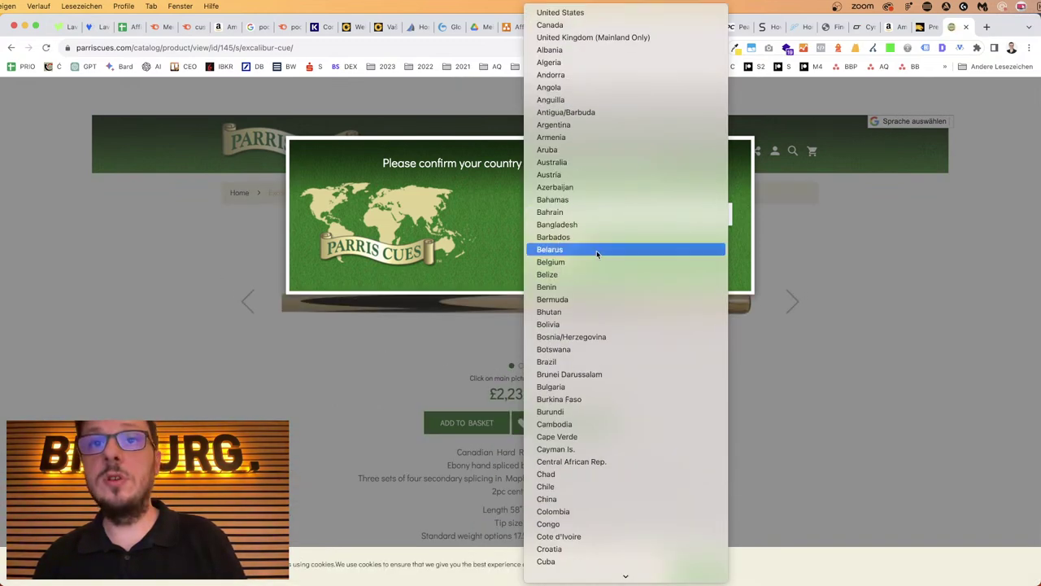
click(590, 14)
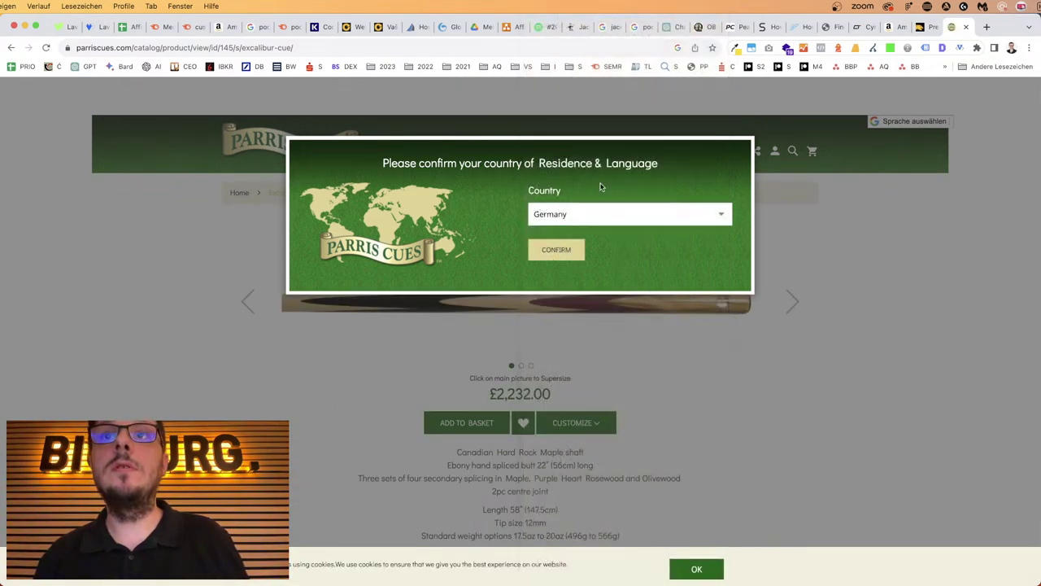
click(558, 249)
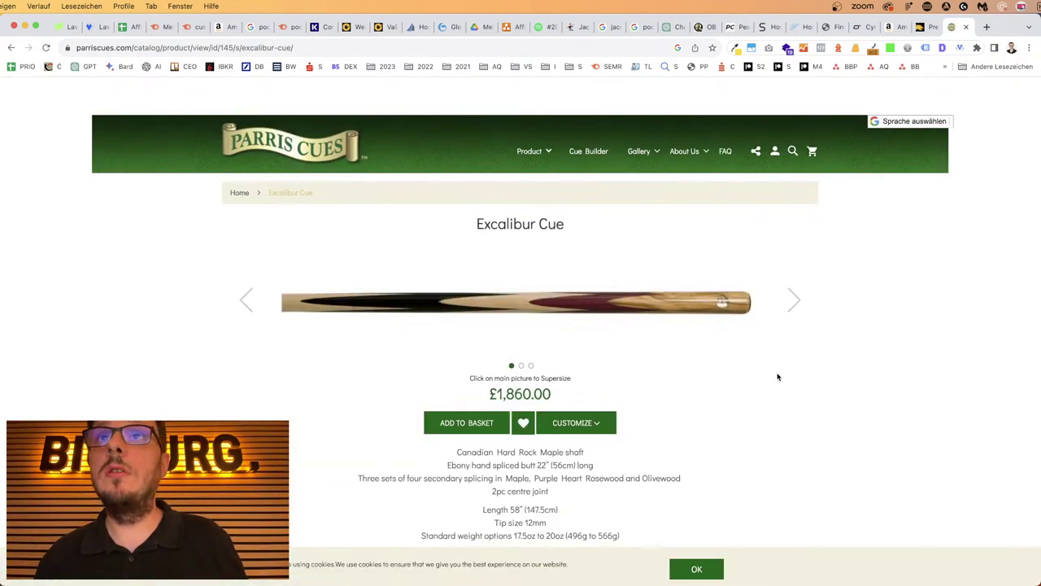
scroll(777, 377, down, 20)
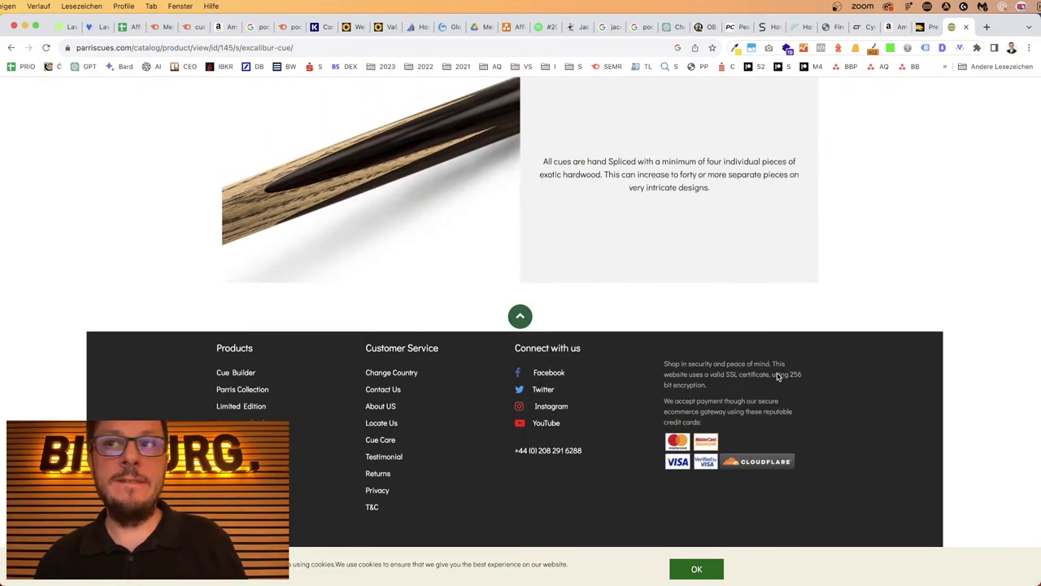
scroll(777, 376, up, 20)
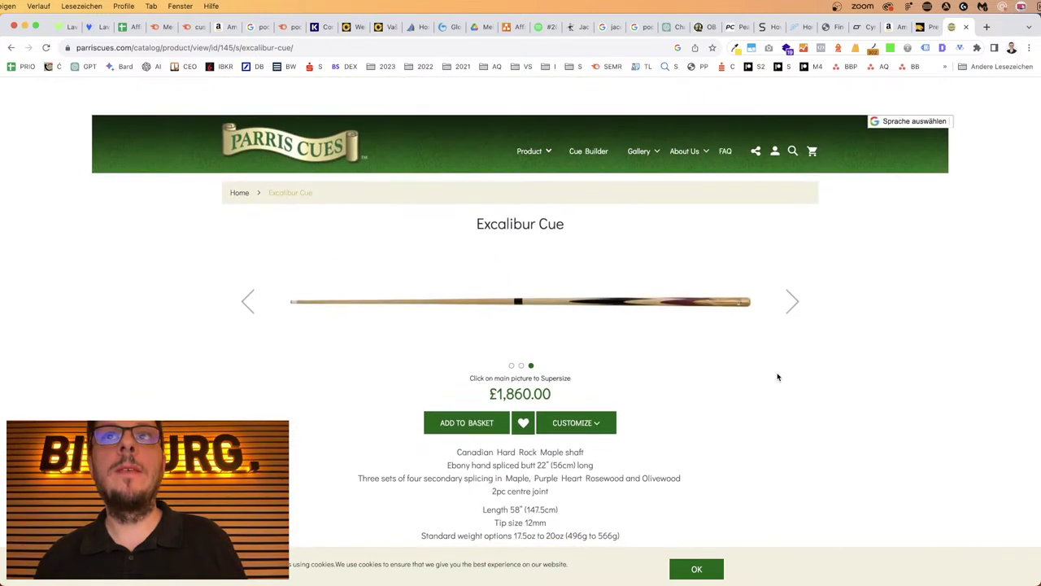
click(122, 28)
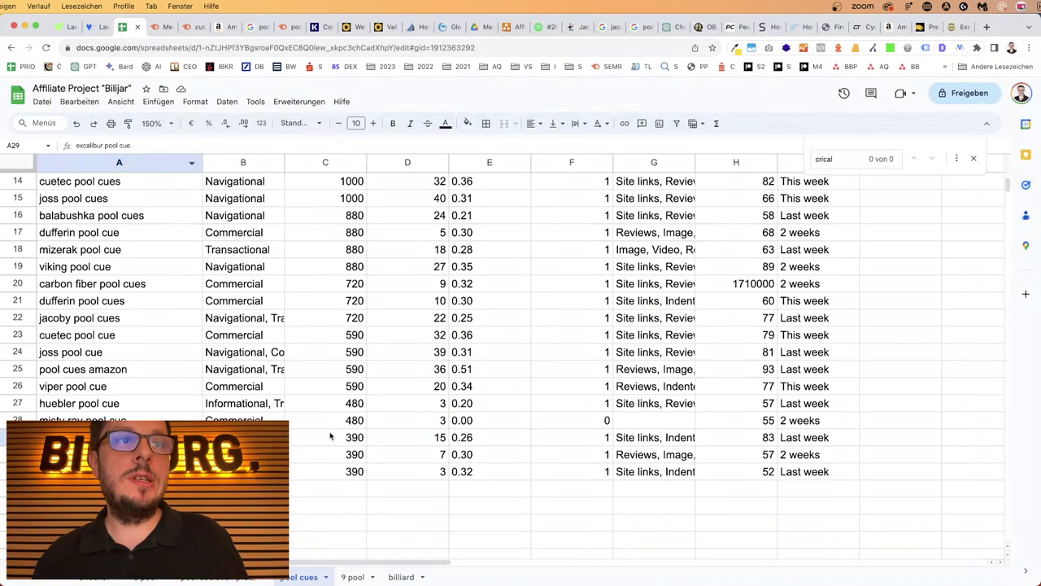
click(118, 471)
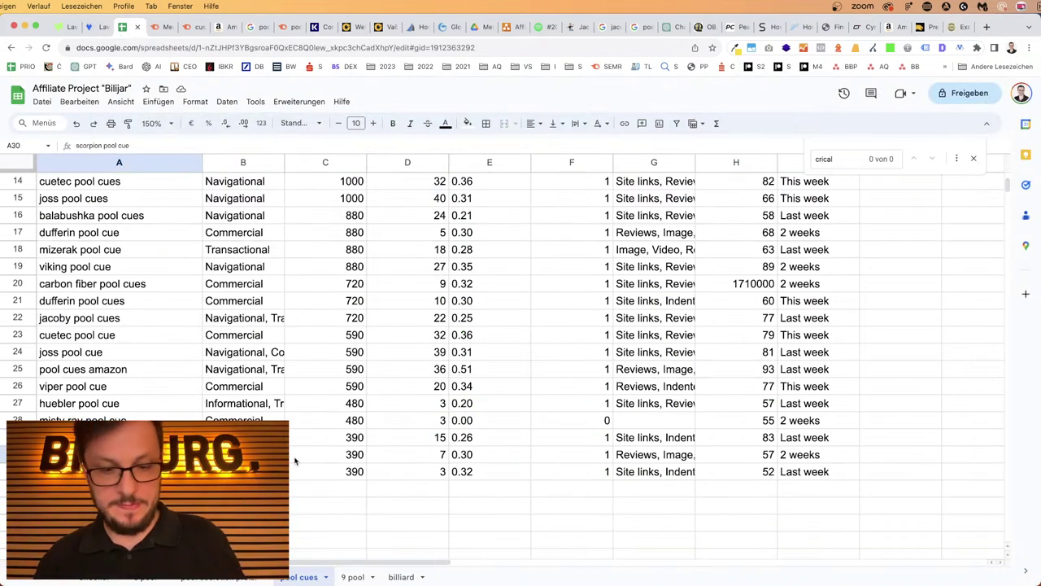
- Change the Amazon search to 'scorpion pool cue'
click(887, 29)
scroll(476, 190, up, 10)
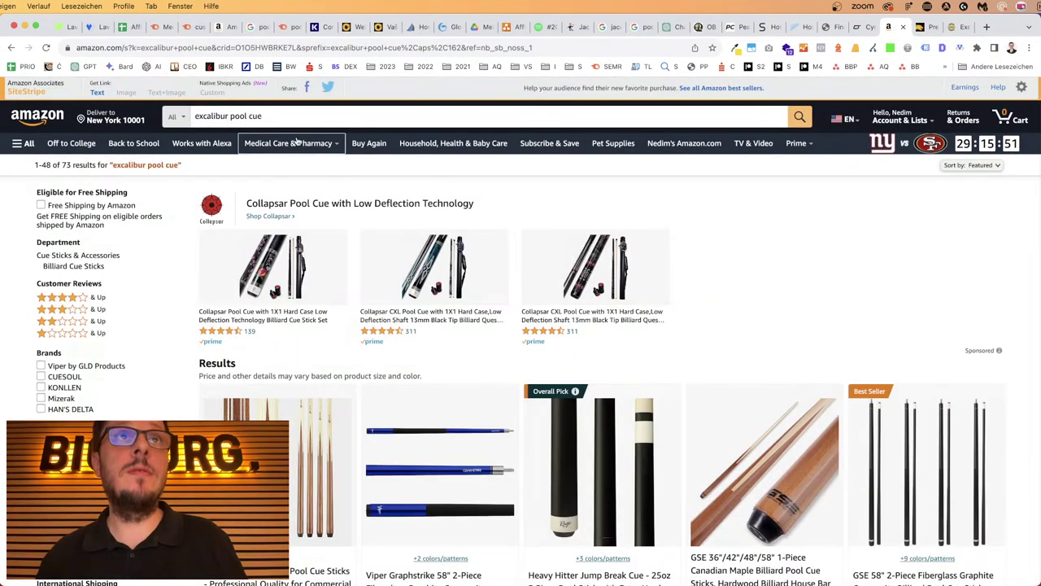
double_click(189, 116)
text(scorpion)
key(Return)
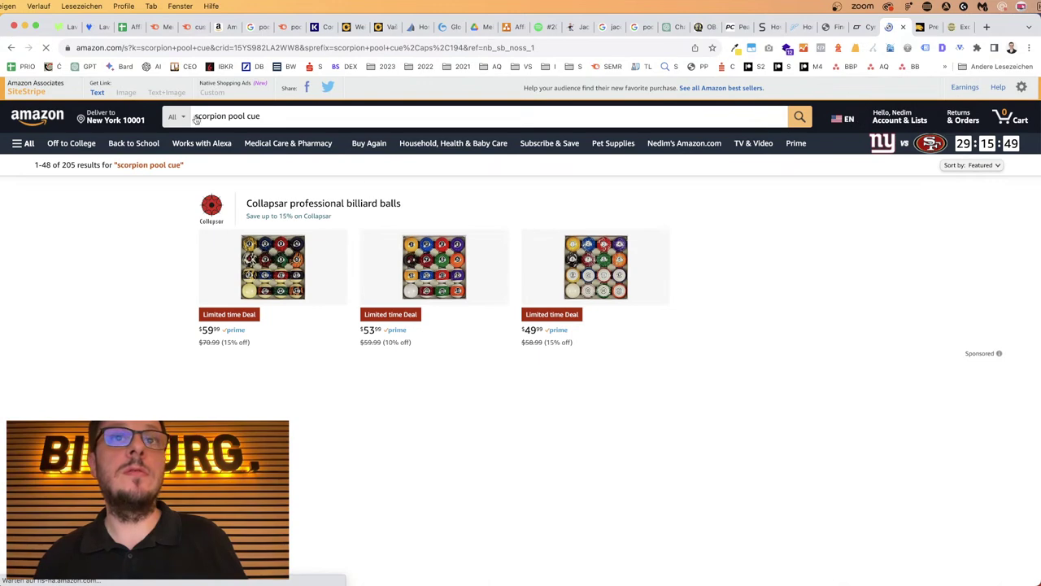
scroll(641, 256, down, 3)
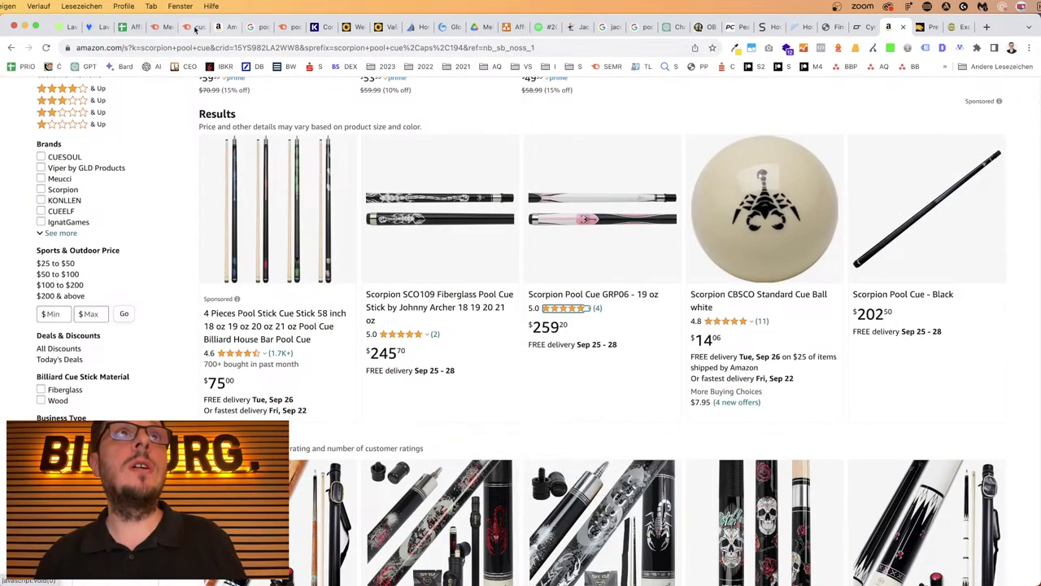
- Check scorpion pool cue's search volume and pick the first highly rated result, the Collapsar CXL cue
click(132, 27)
click(358, 456)
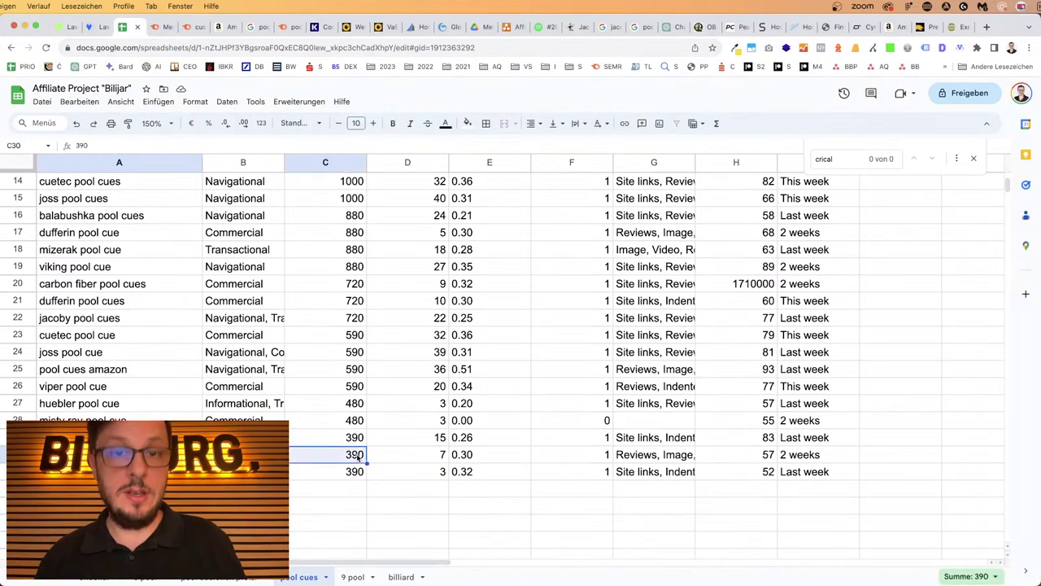
click(885, 26)
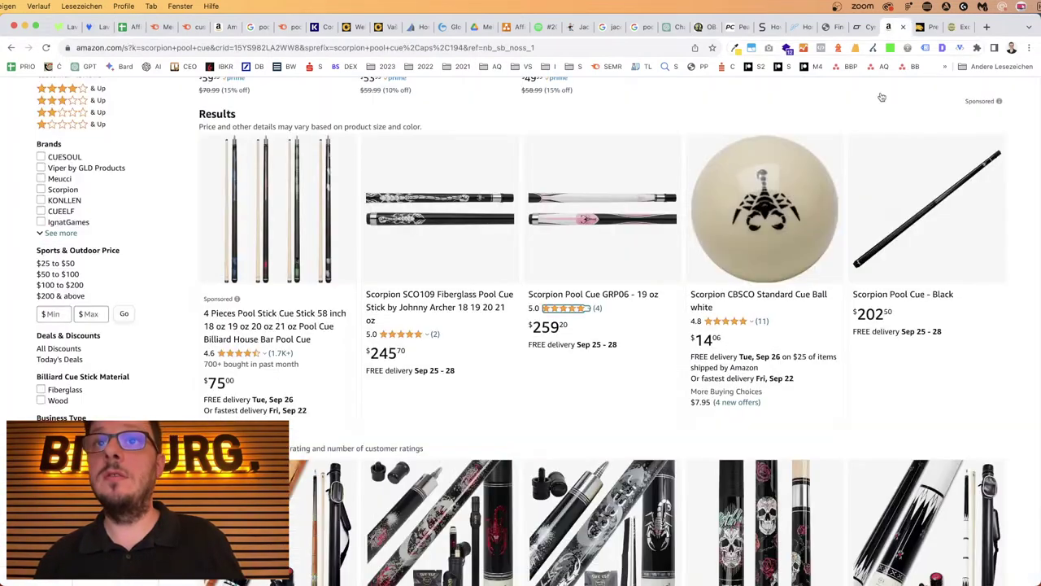
scroll(698, 386, down, 5)
scroll(697, 386, down, 3)
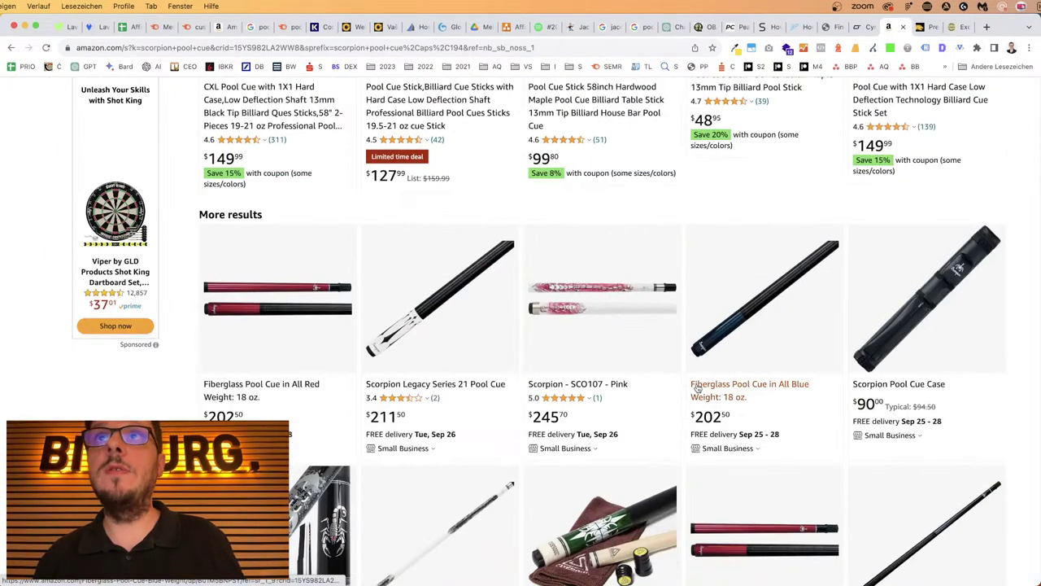
scroll(697, 385, up, 3)
scroll(697, 386, down, 1)
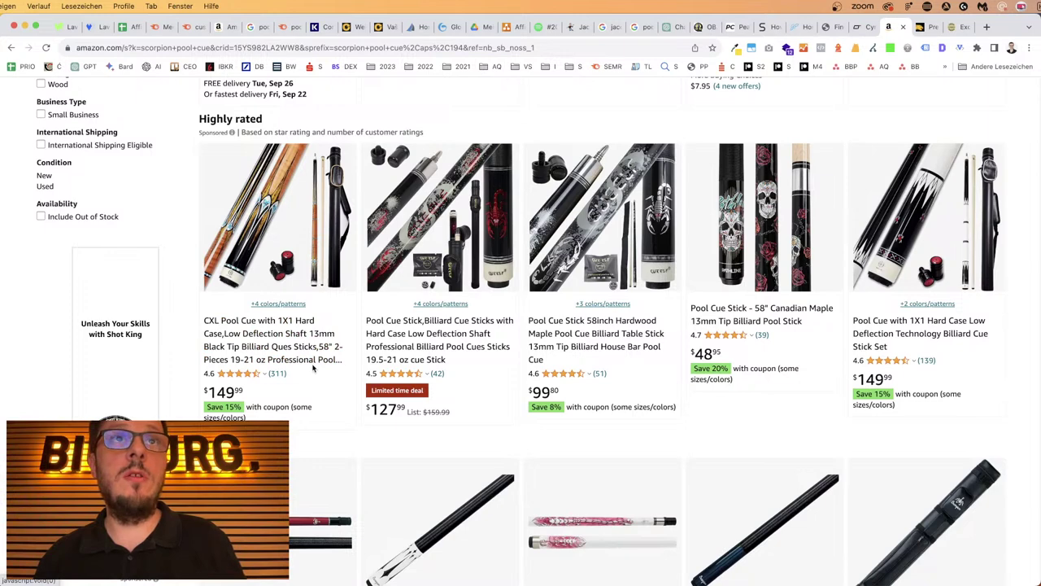
right_click(315, 358)
click(368, 319)
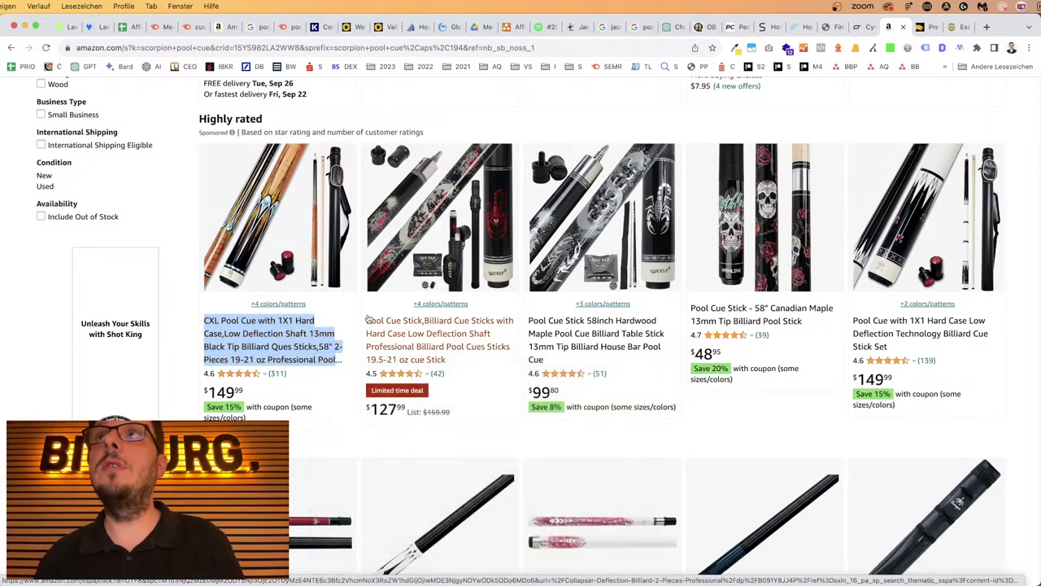
- Insert a row above row 19 on the brand list and paste scorpion pool cue with volume 390
click(124, 27)
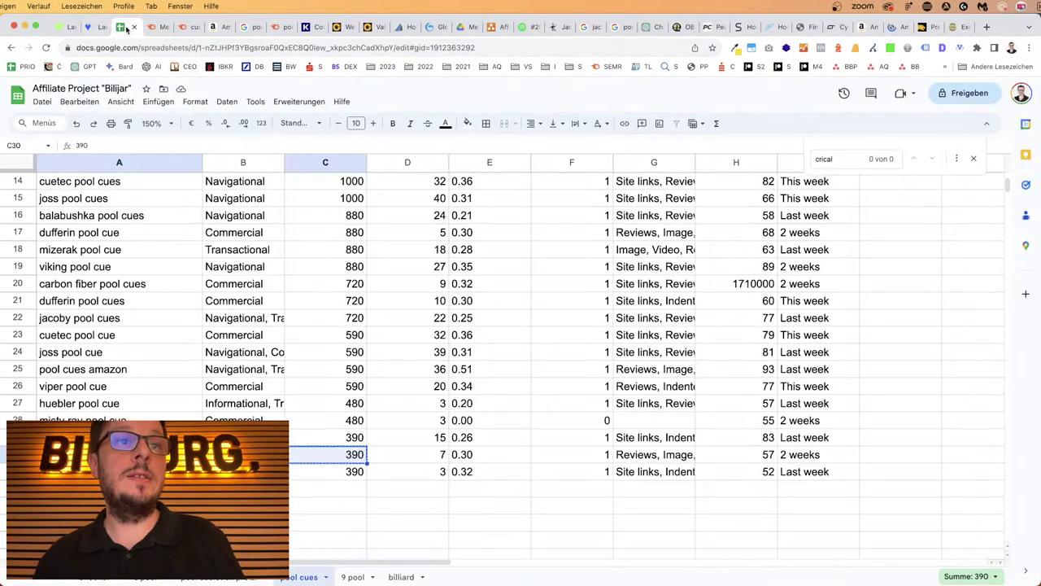
click(218, 577)
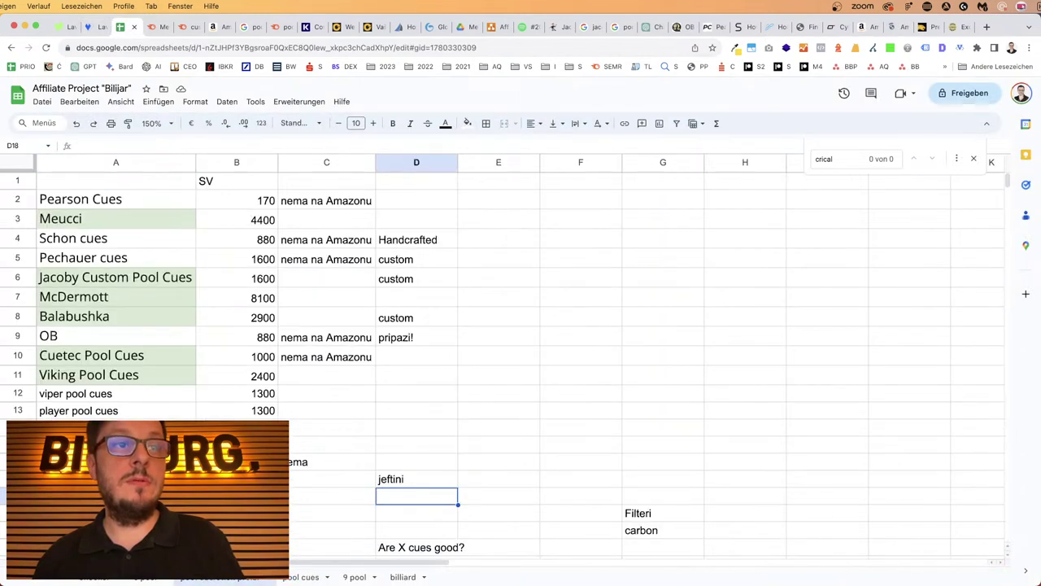
right_click(18, 513)
click(133, 301)
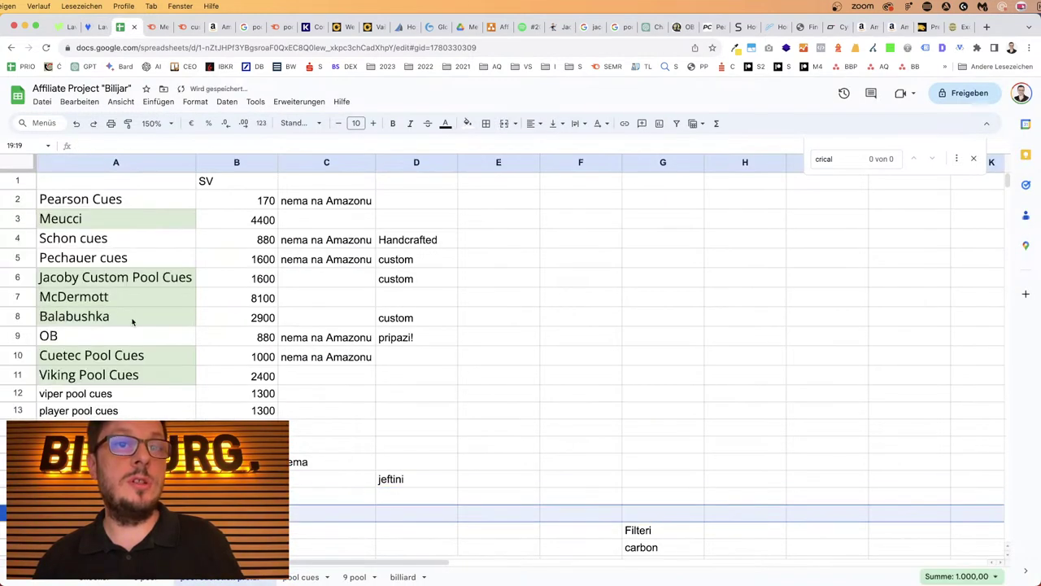
text(scorpion pool cue	390)
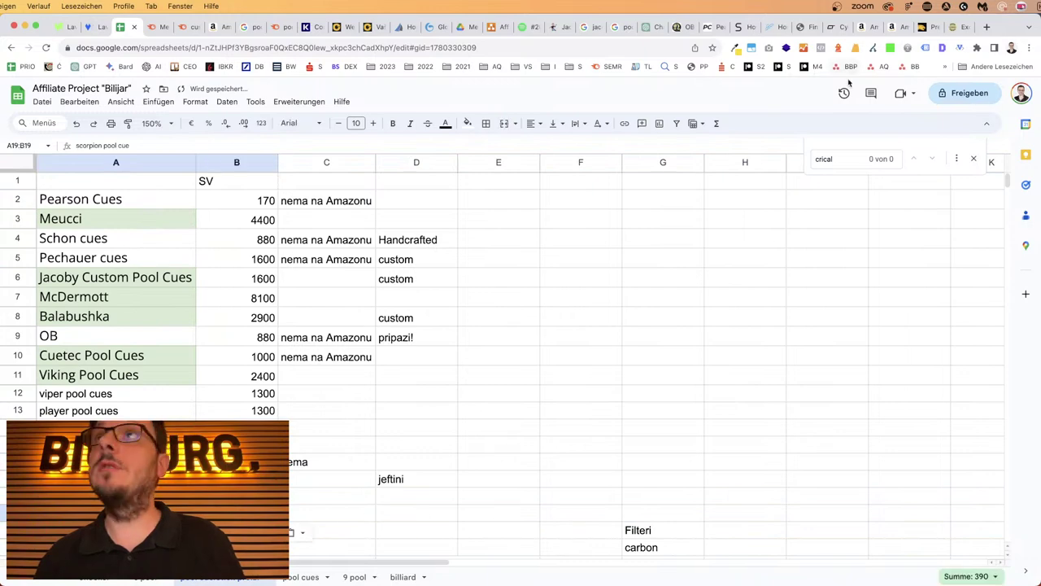
click(894, 27)
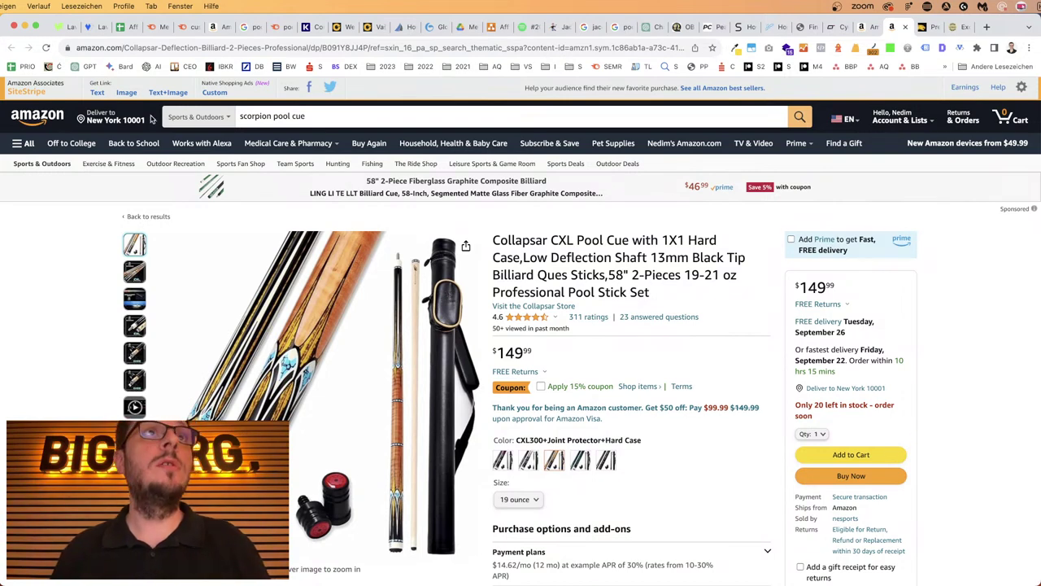
- Generate SiteStripe Text and Text+Image links for the Collapsar CXL cue, then select its URL up to the product ID
click(99, 93)
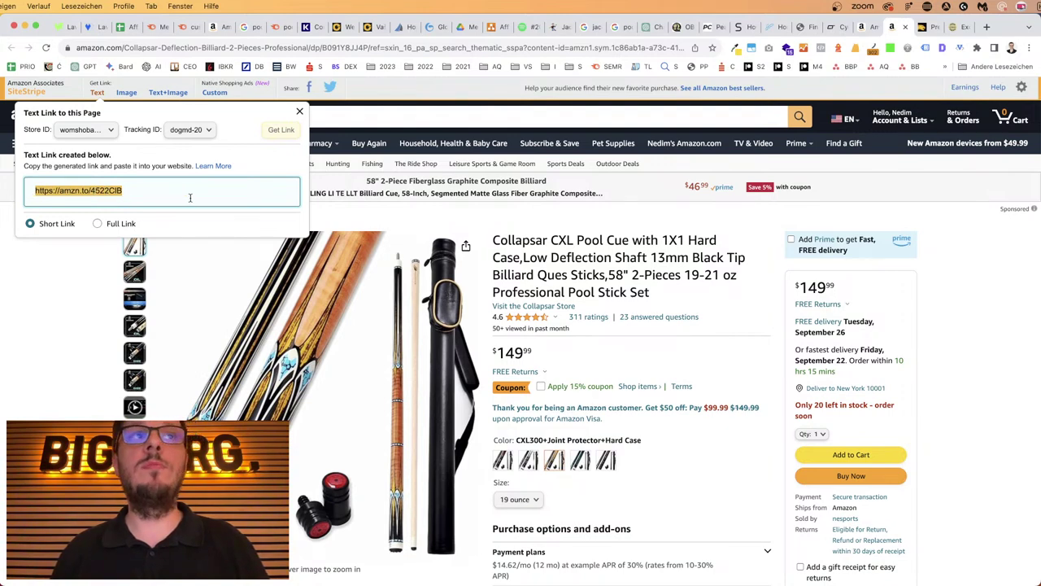
click(166, 92)
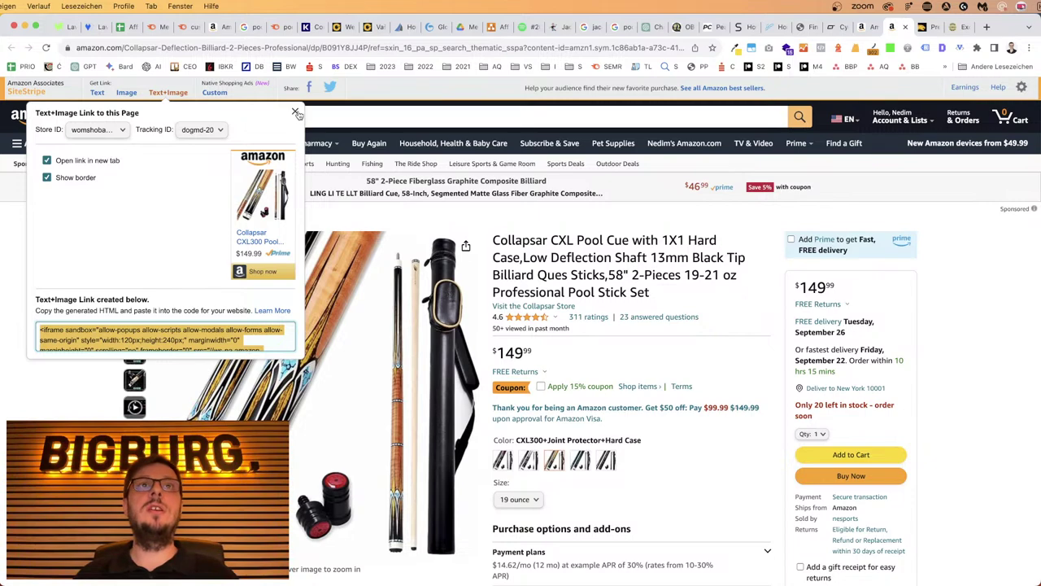
click(295, 112)
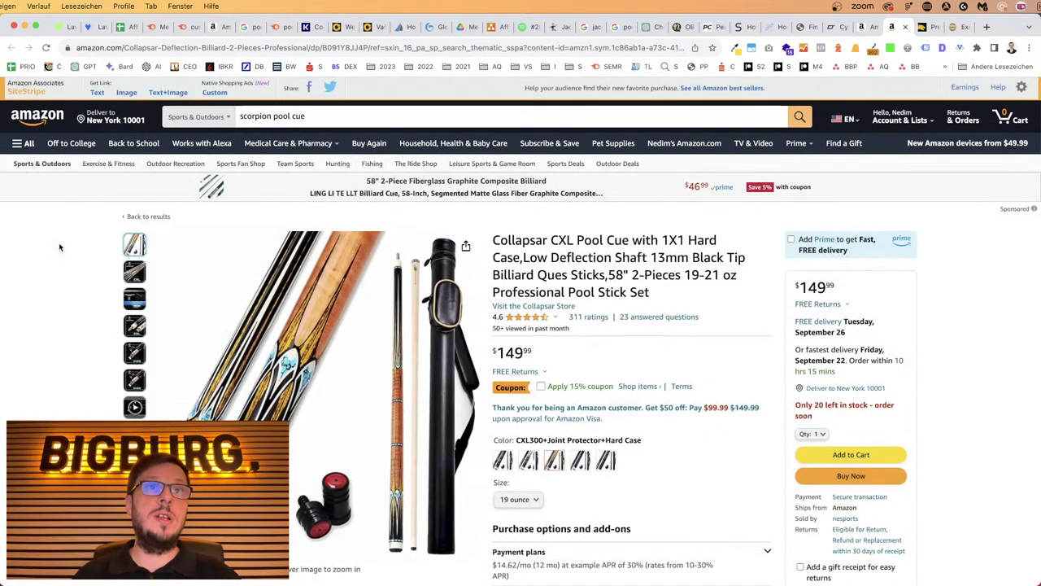
click(397, 46)
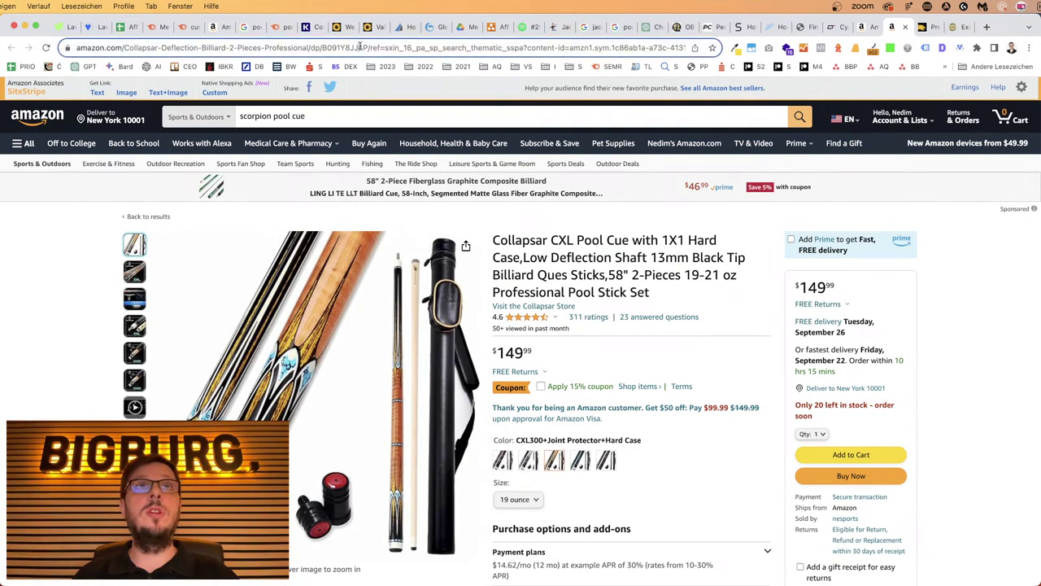
click(393, 50)
drag(415, 47, 57, 52)
key(cmd+c)
click(127, 26)
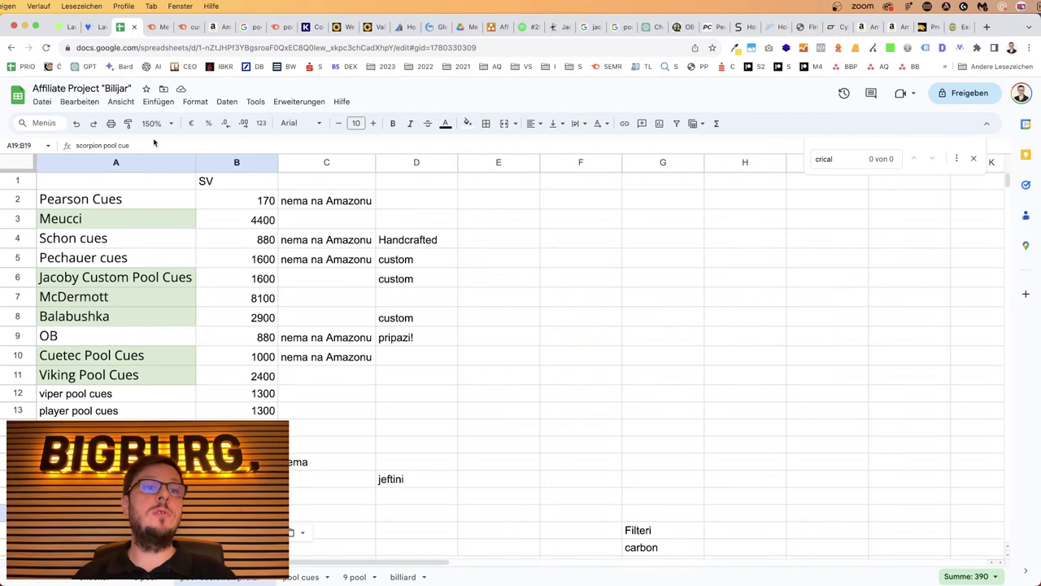
- Add a new sheet named 'products' and paste the Collapsar product URL into A1
click(35, 578)
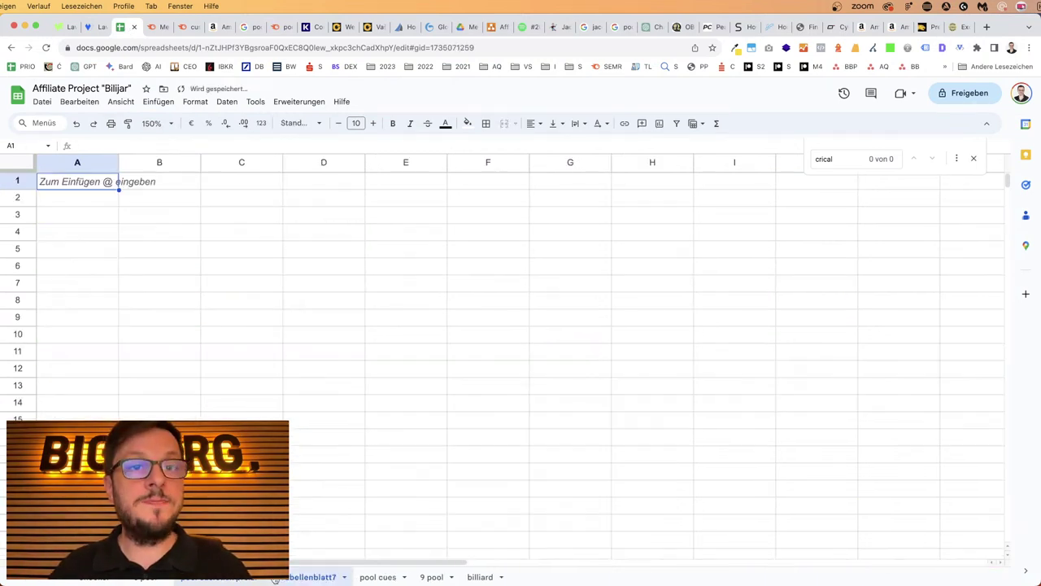
text(products)
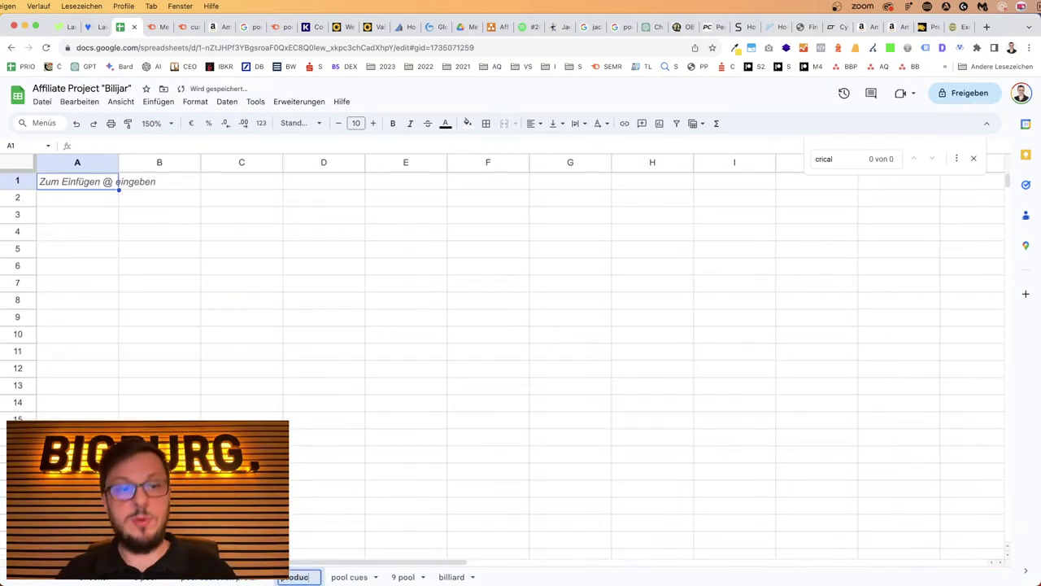
key(Return)
key(cmd+v)
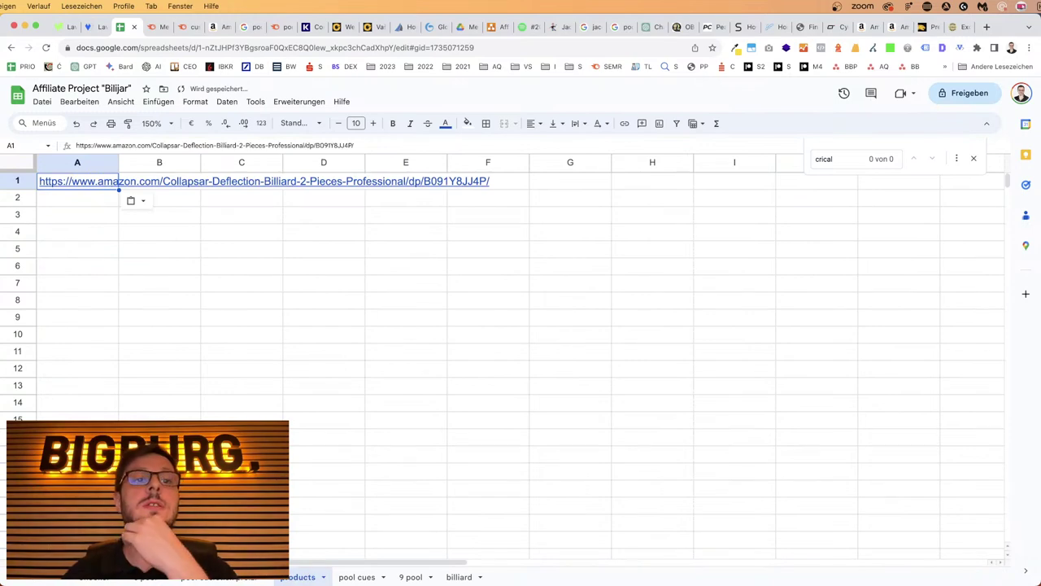
- Move the products tab to the end and select the valhalla pool cues keyword
click(231, 578)
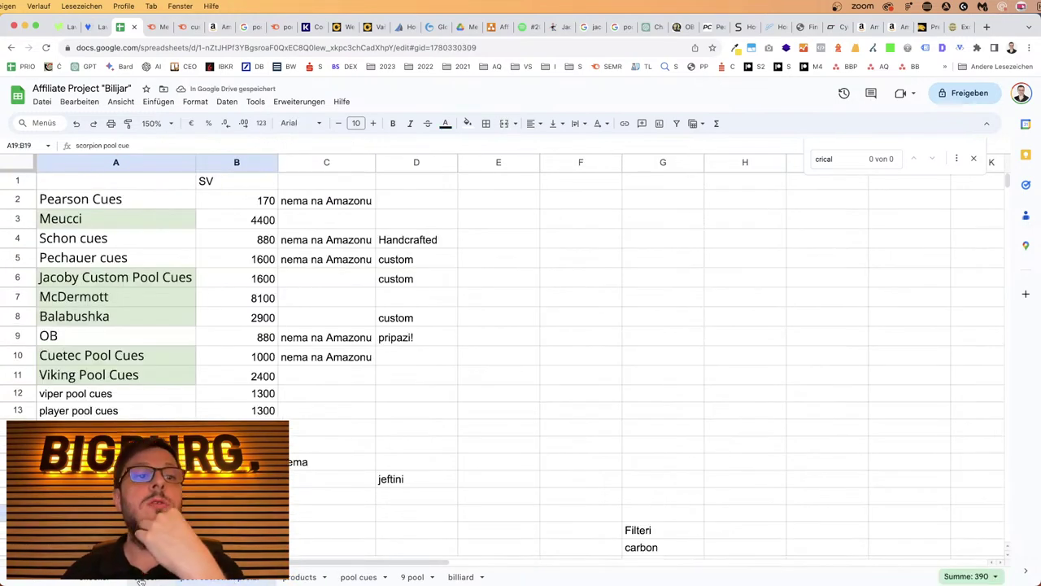
click(142, 577)
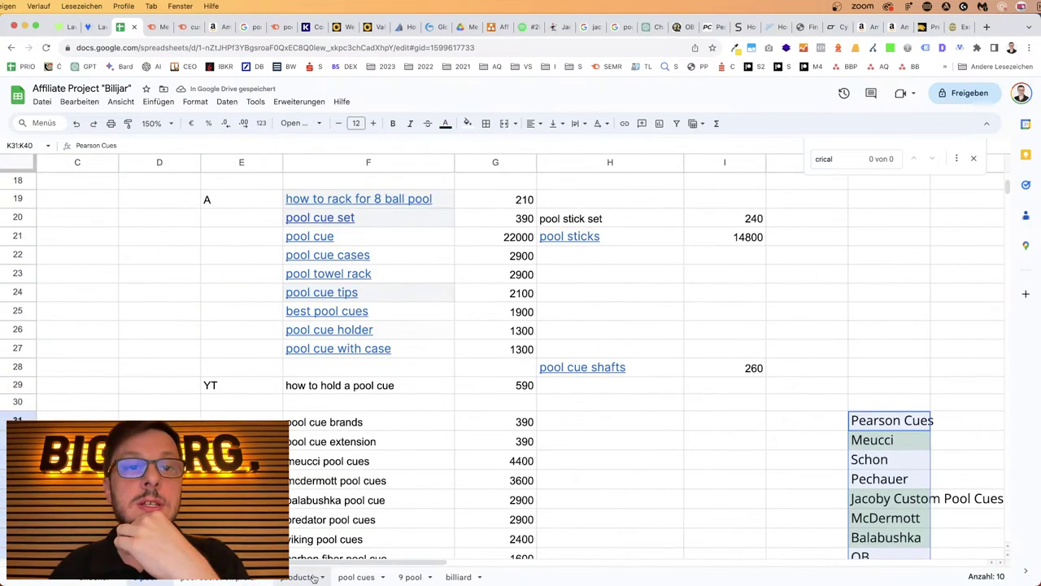
drag(299, 577, 466, 576)
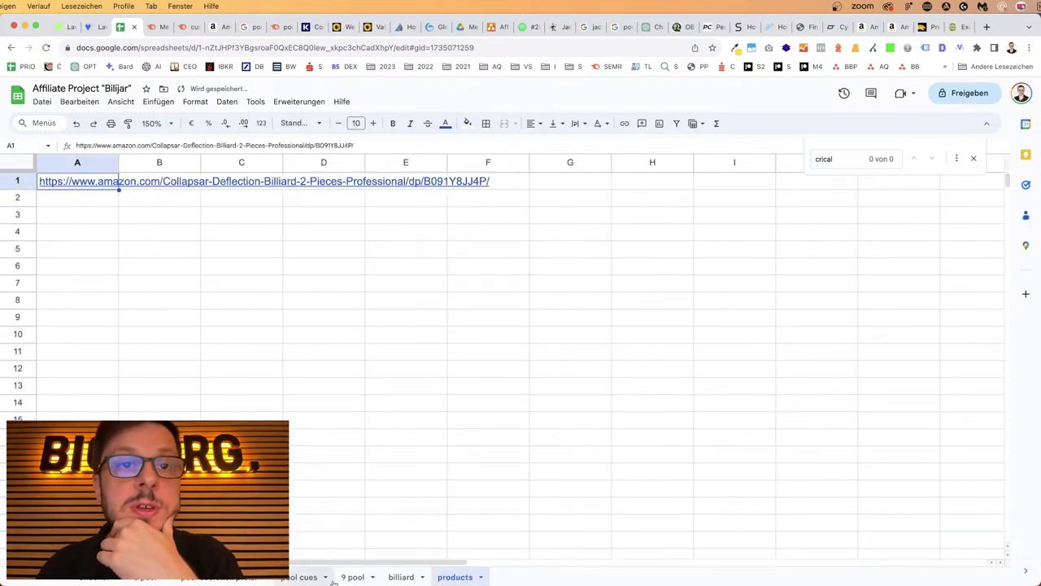
click(300, 577)
click(119, 472)
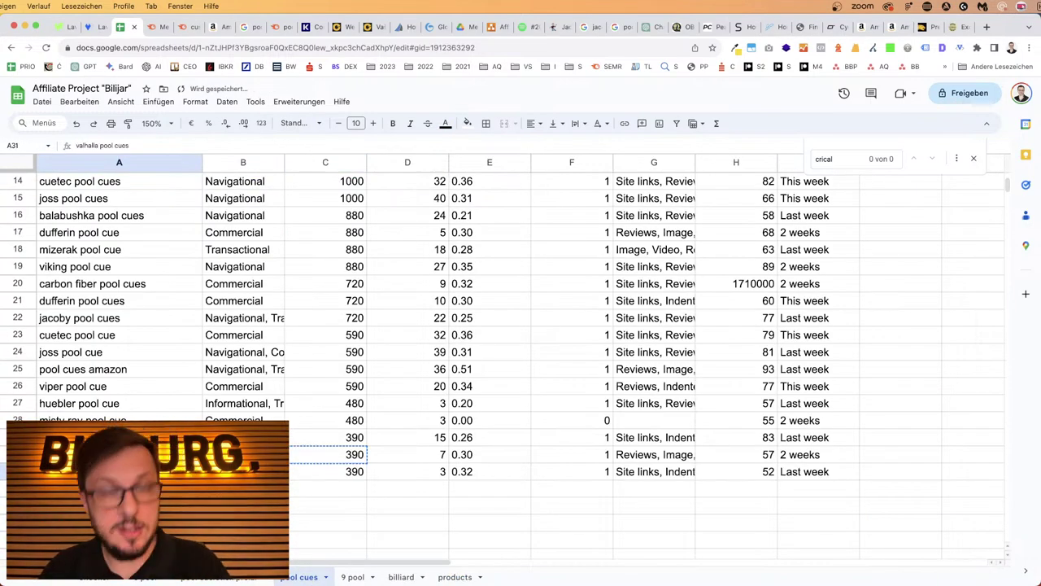
click(899, 27)
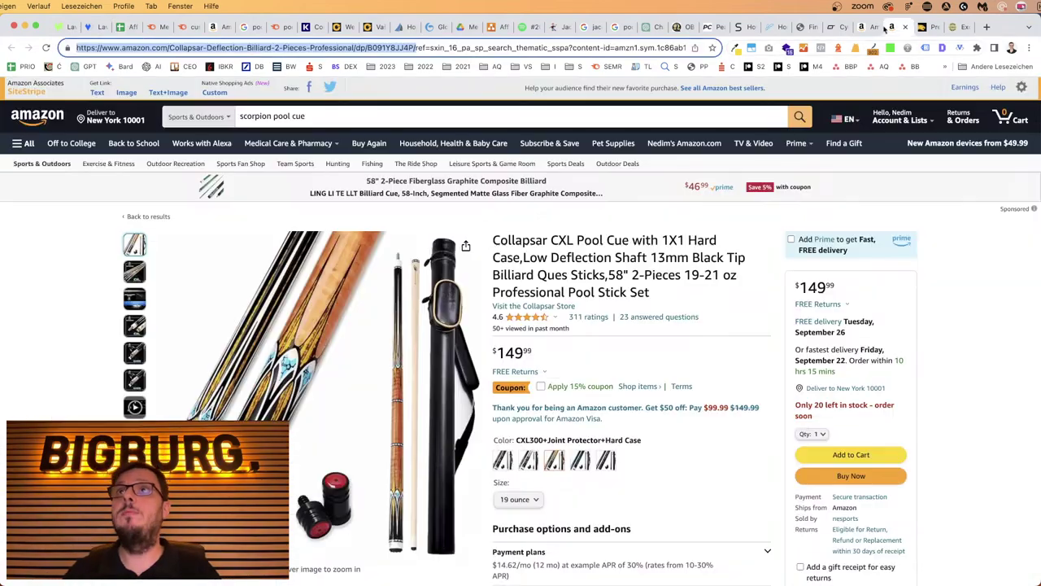
- Search Amazon for 'valhalla pool cues' and look over the results
click(867, 27)
scroll(456, 179, up, 2)
scroll(433, 176, up, 10)
click(406, 116)
key(super+a)
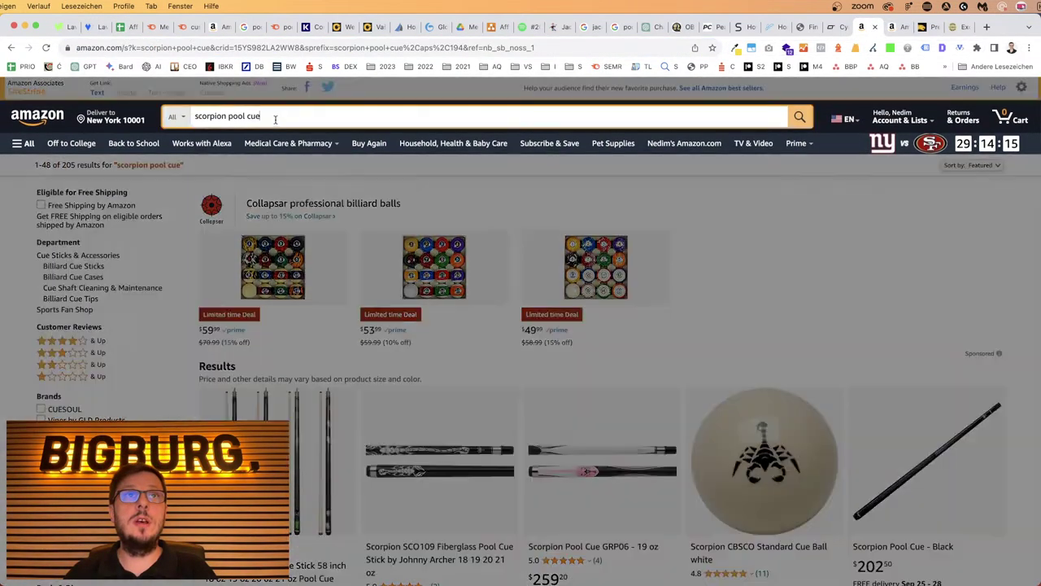
text(valhalla pool cues)
key(Return)
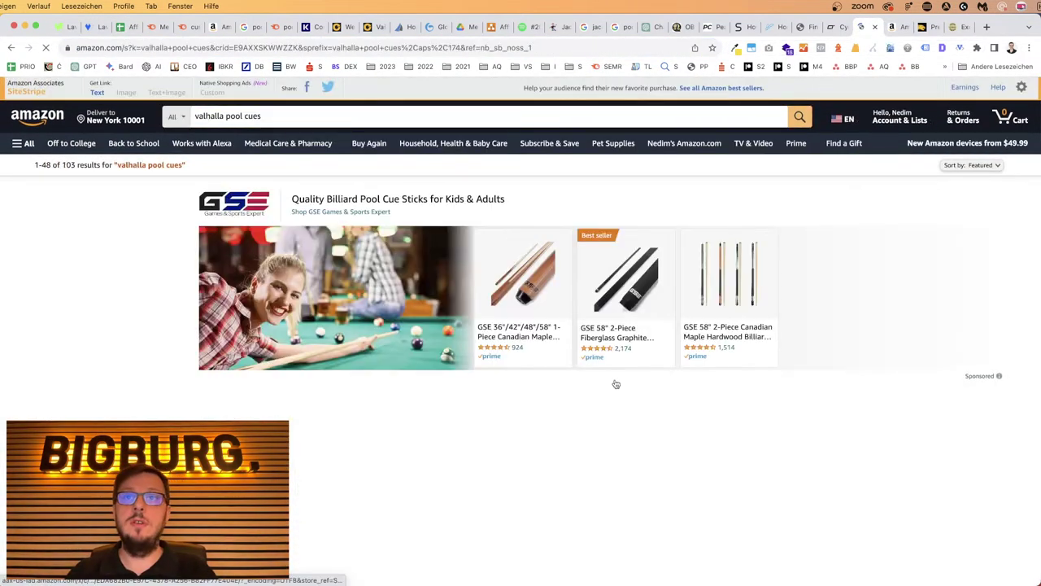
scroll(679, 377, down, 3)
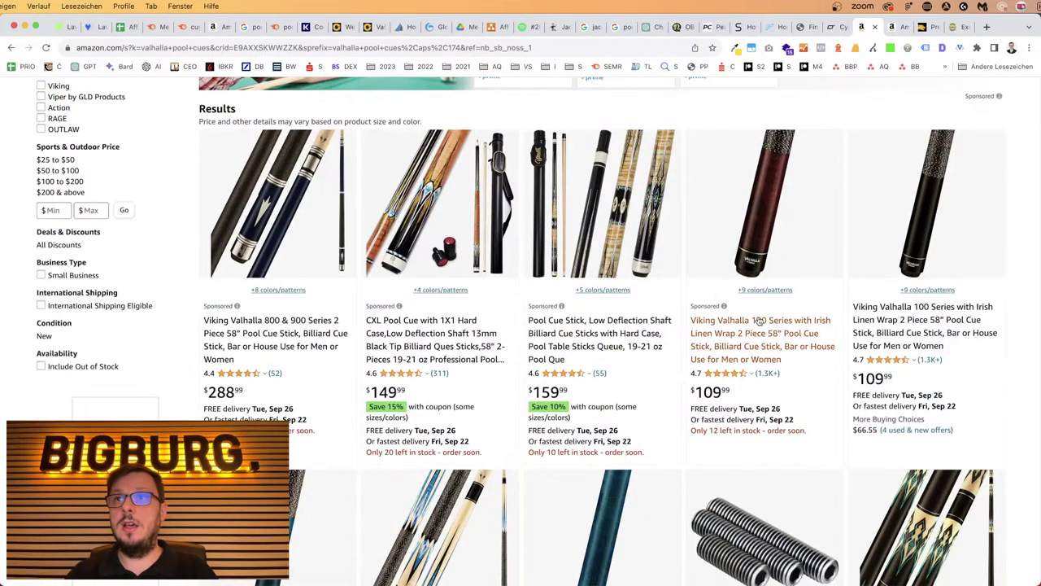
scroll(901, 341, down, 3)
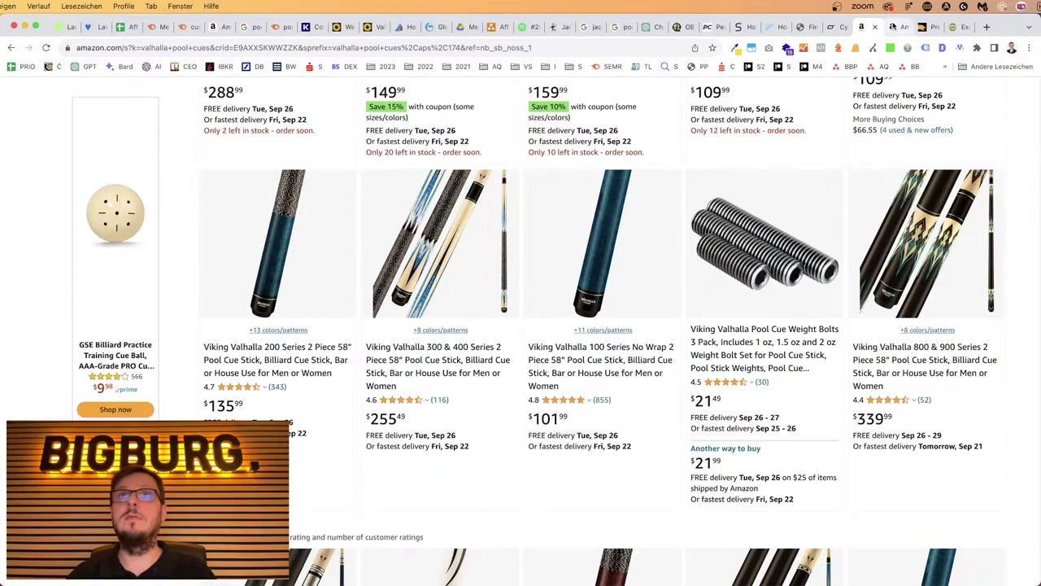
- Insert row 20 below row 19 in the brand list and paste valhalla pool cues with 390
click(120, 26)
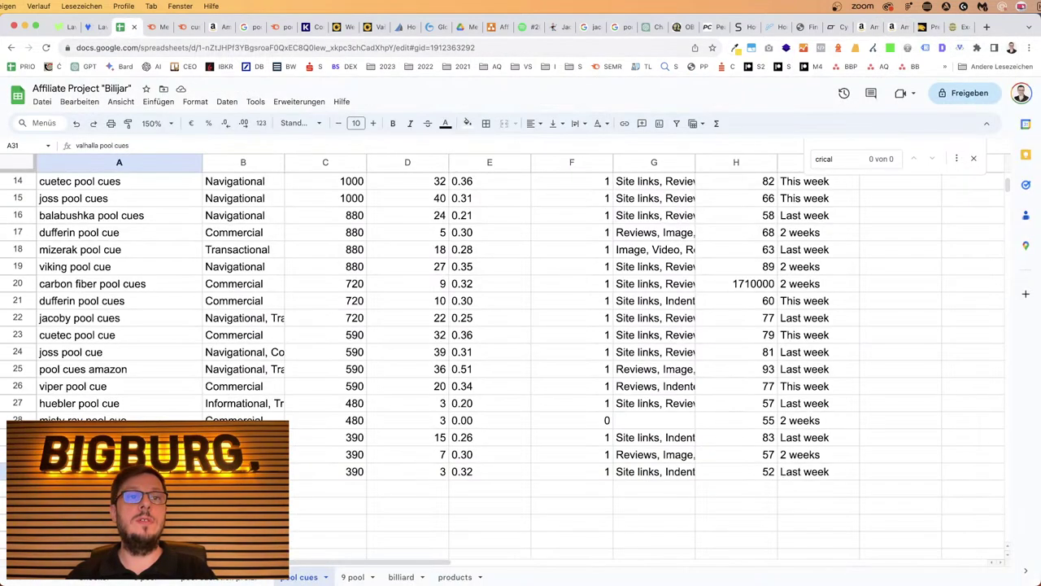
click(350, 477)
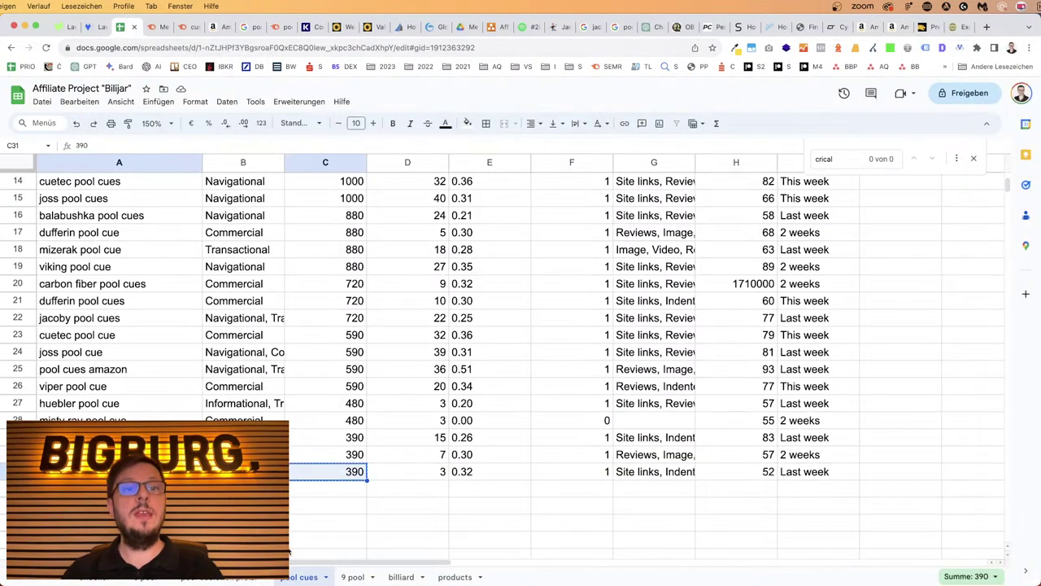
click(220, 576)
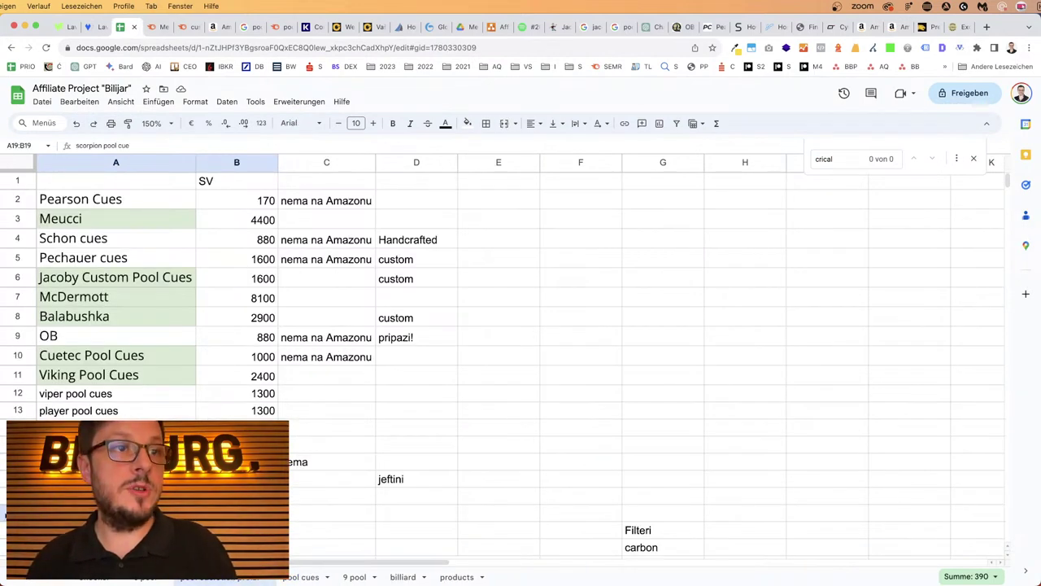
right_click(16, 513)
click(82, 333)
text(valhalla pool cues	390)
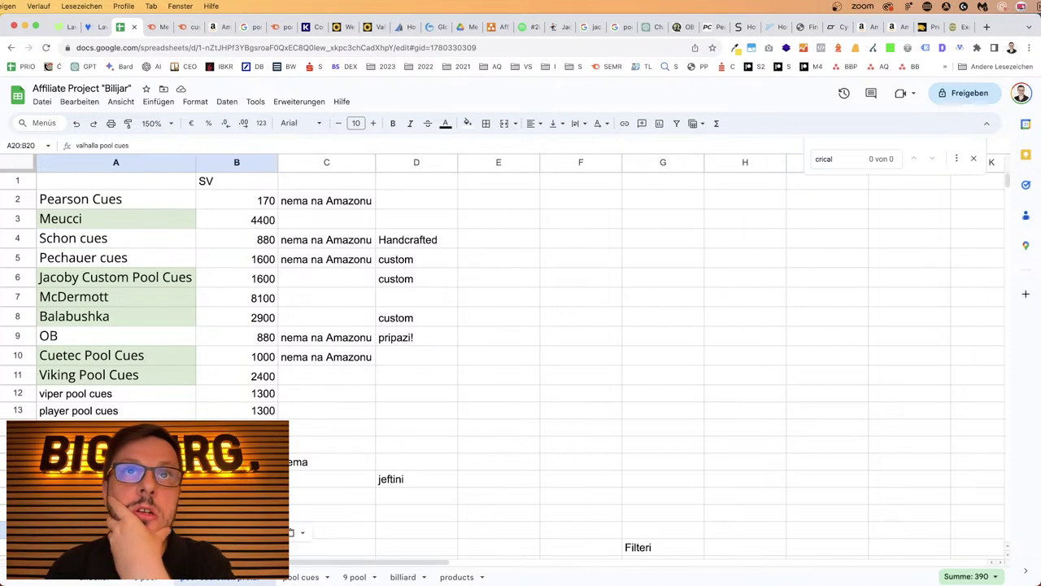
click(411, 339)
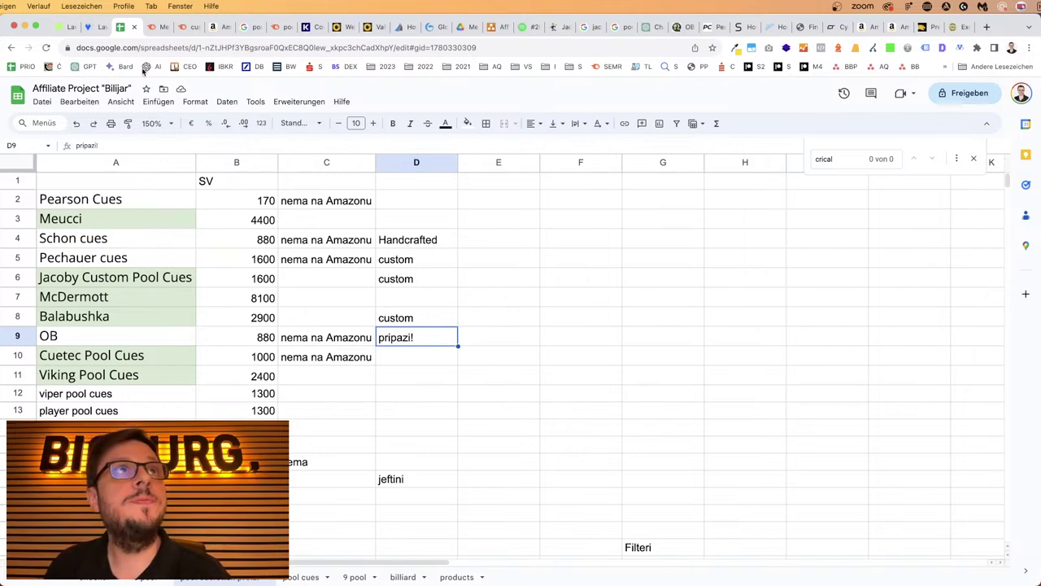
click(61, 28)
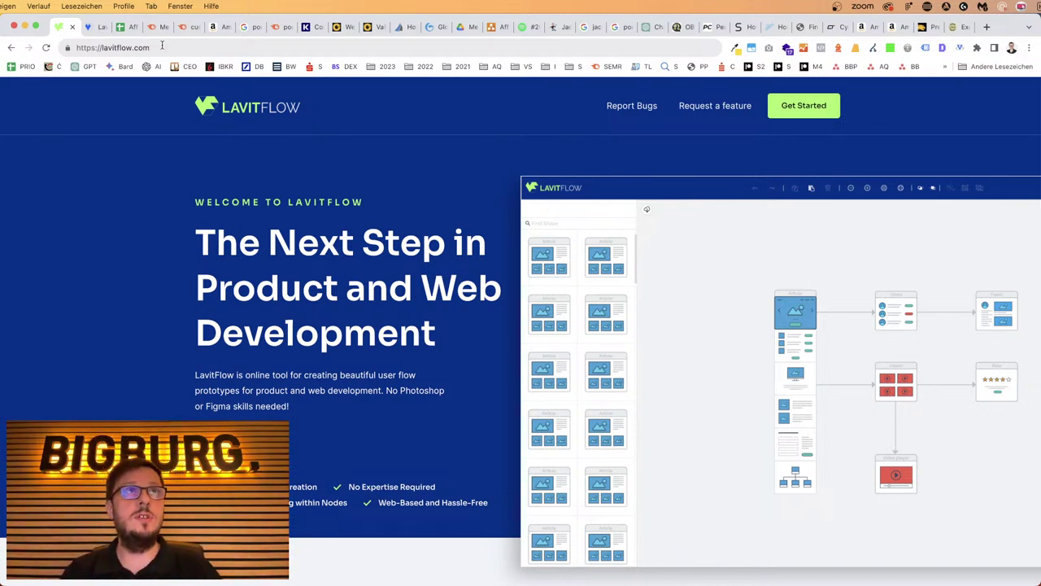
- Open LavitFlow's Join The BETA sign-up form and type the referral code into the Referral field
click(162, 46)
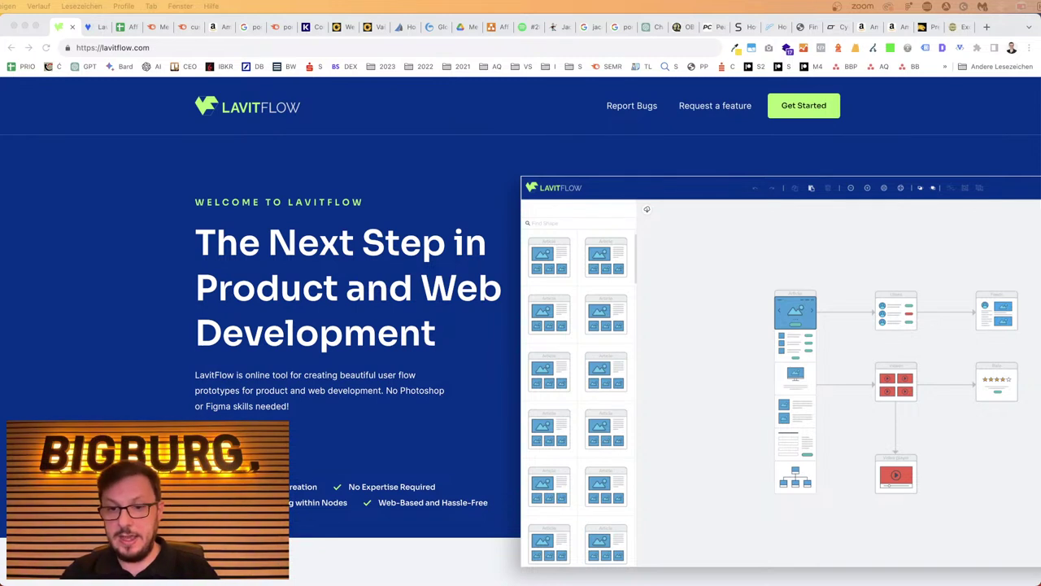
click(233, 153)
click(341, 422)
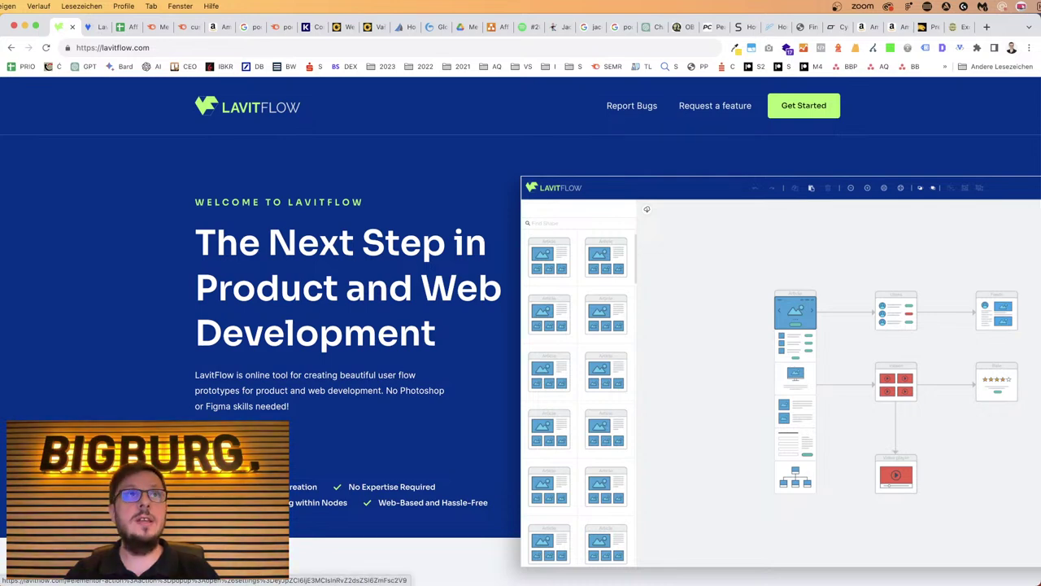
click(236, 444)
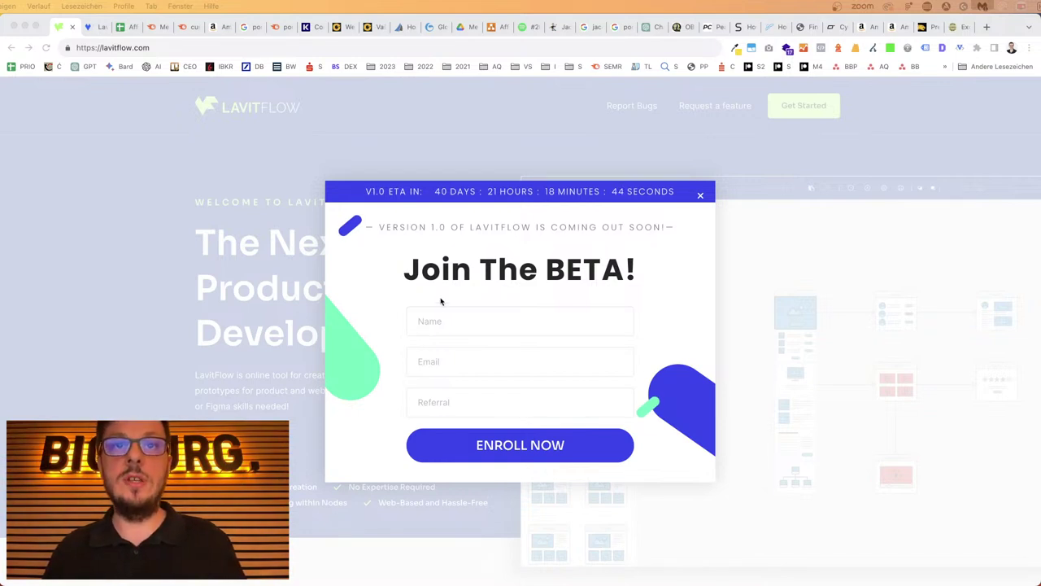
key(super+Tab)
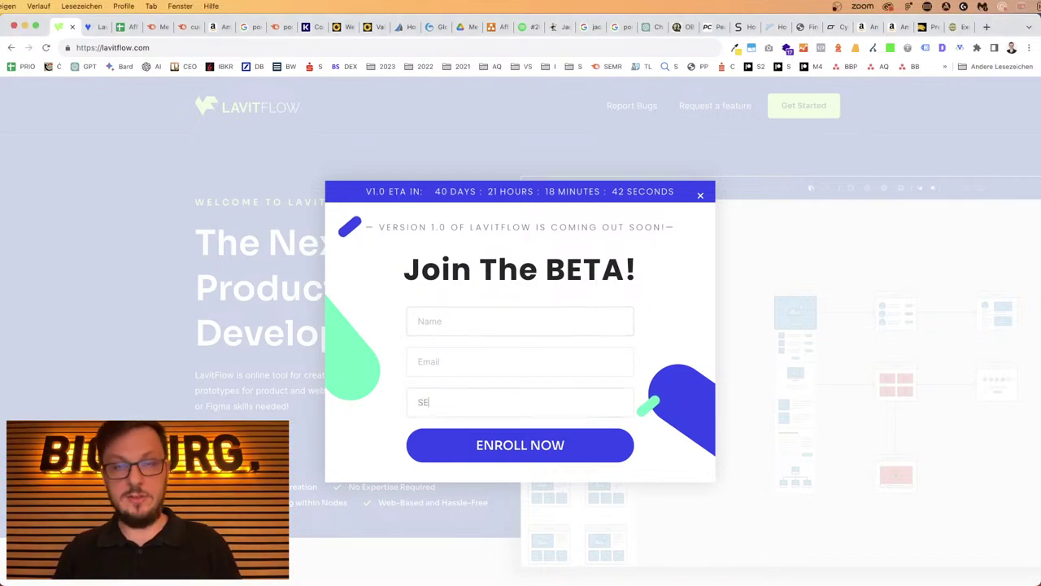
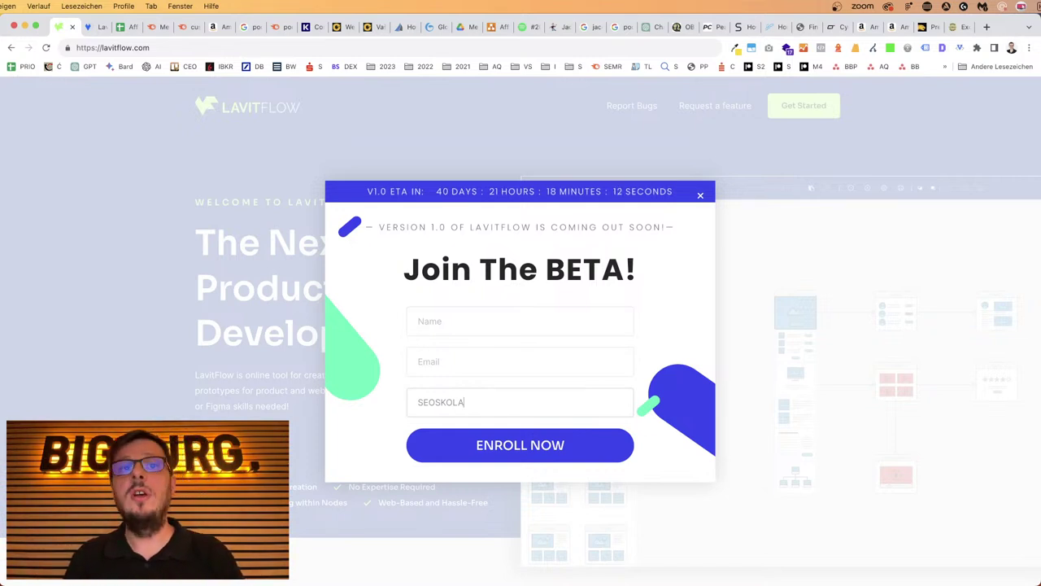
- Look over the beta signup page, then return to the app.lavitflow.com login tab
double_click(440, 403)
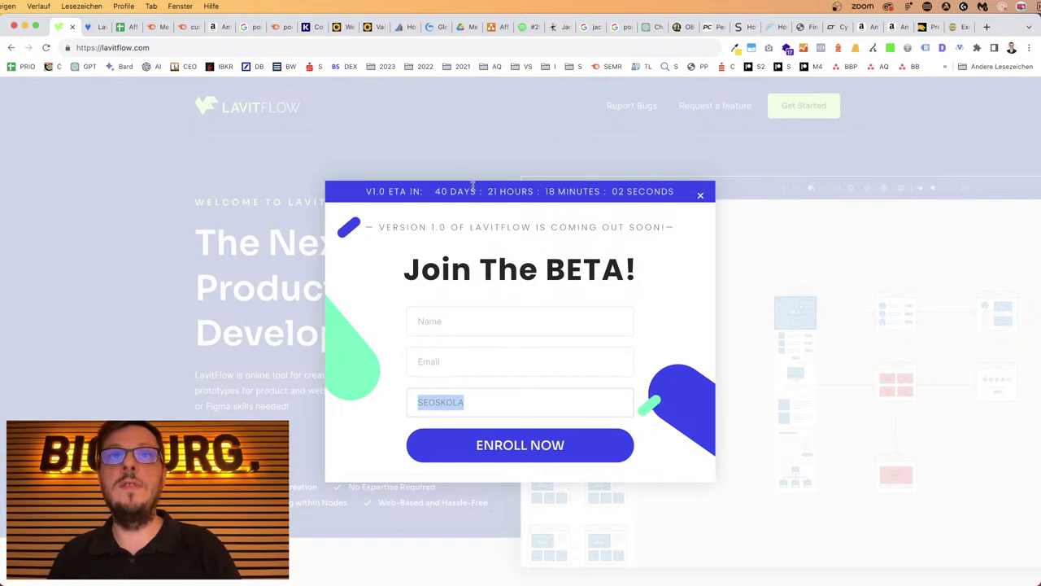
drag(439, 190, 671, 193)
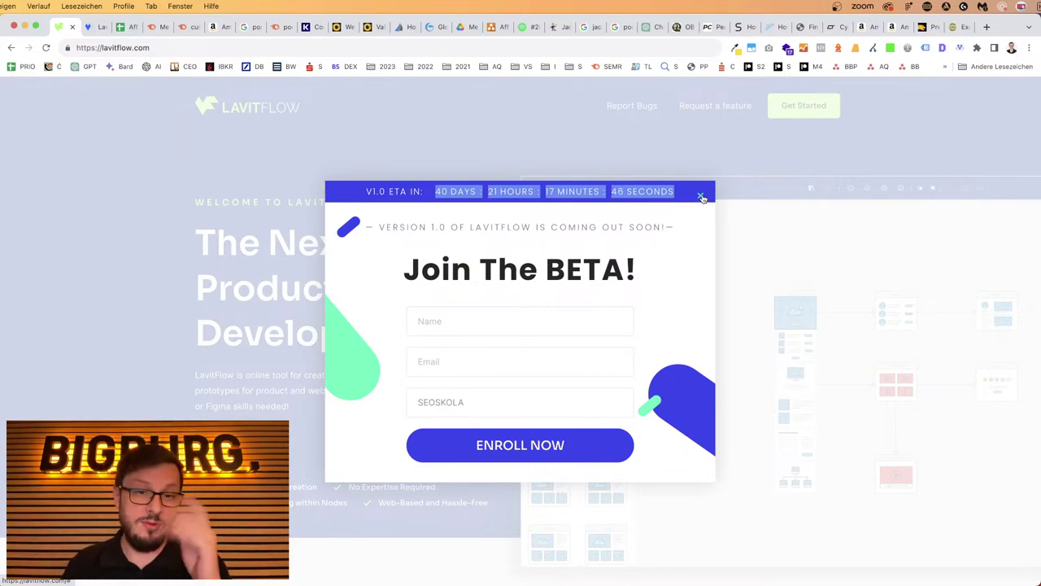
click(96, 27)
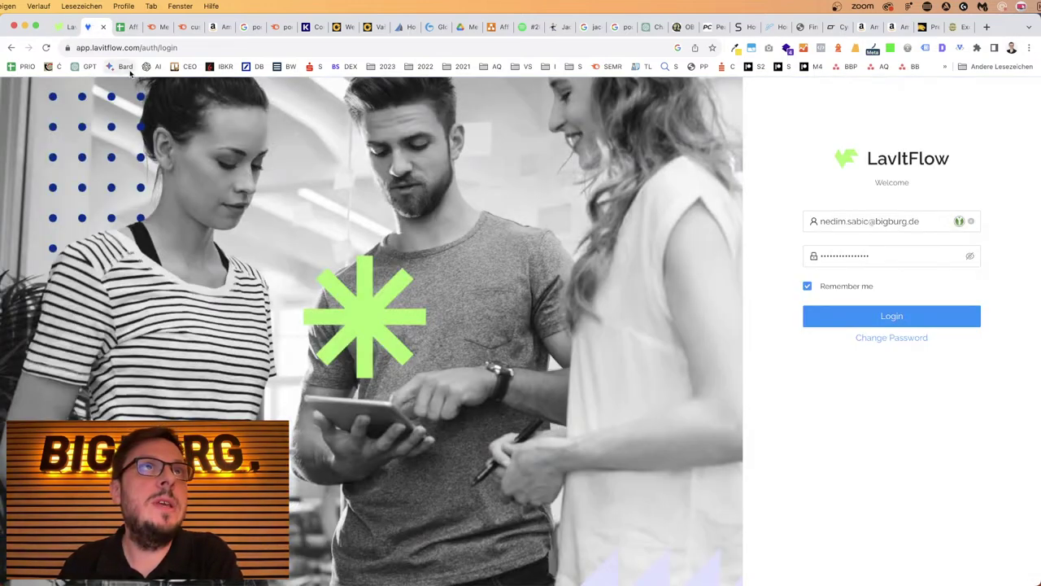
click(67, 30)
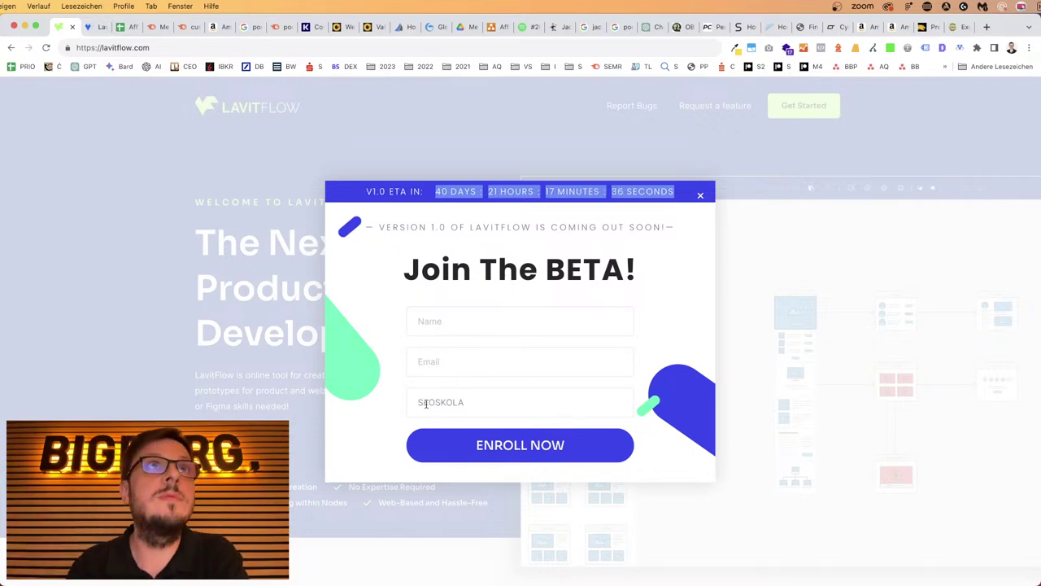
key(ctrl+Tab)
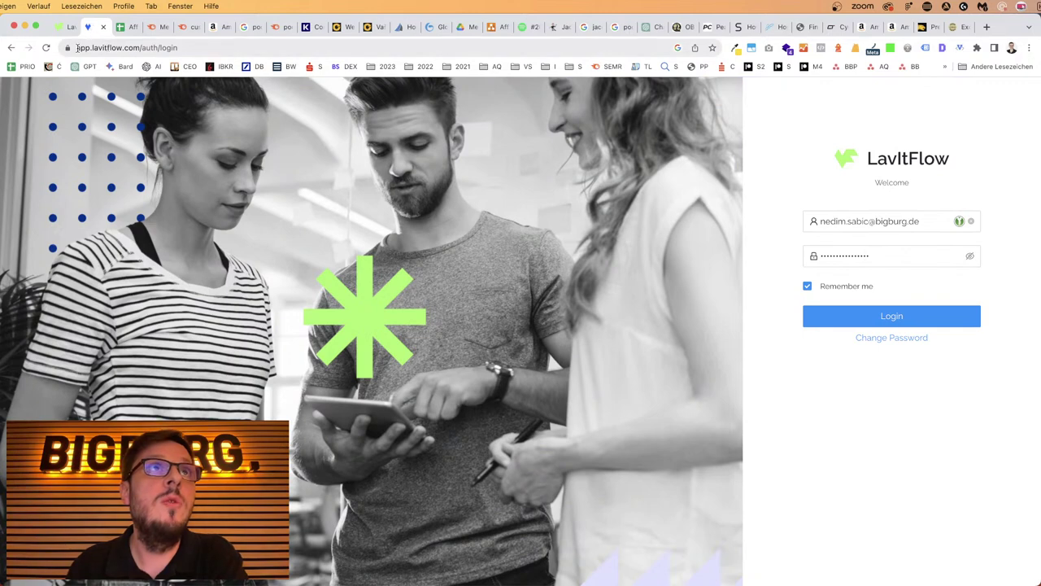
- Log in and place an Article node on the flow canvas, zoomed in
click(937, 316)
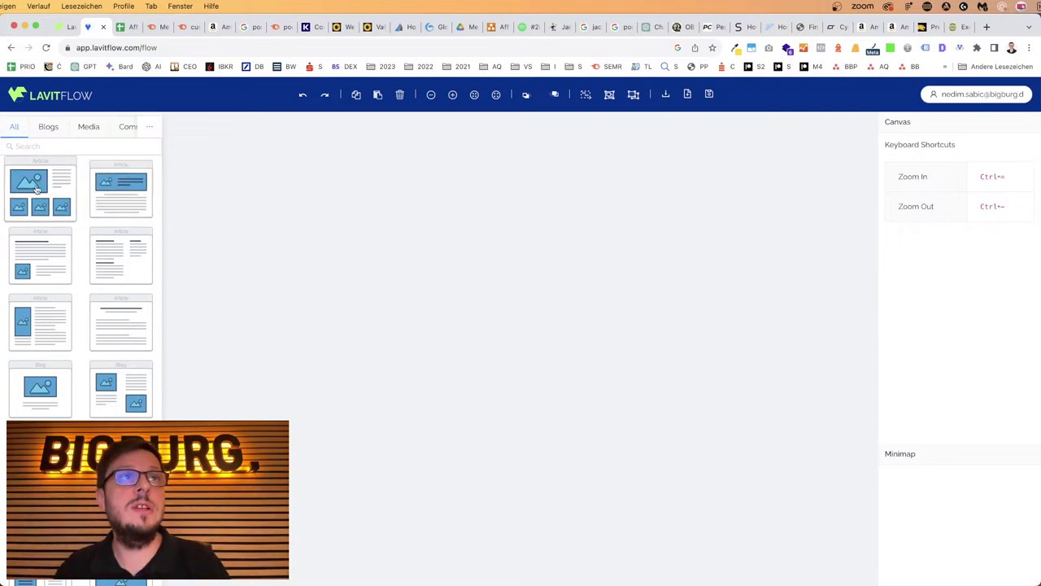
drag(49, 192, 506, 257)
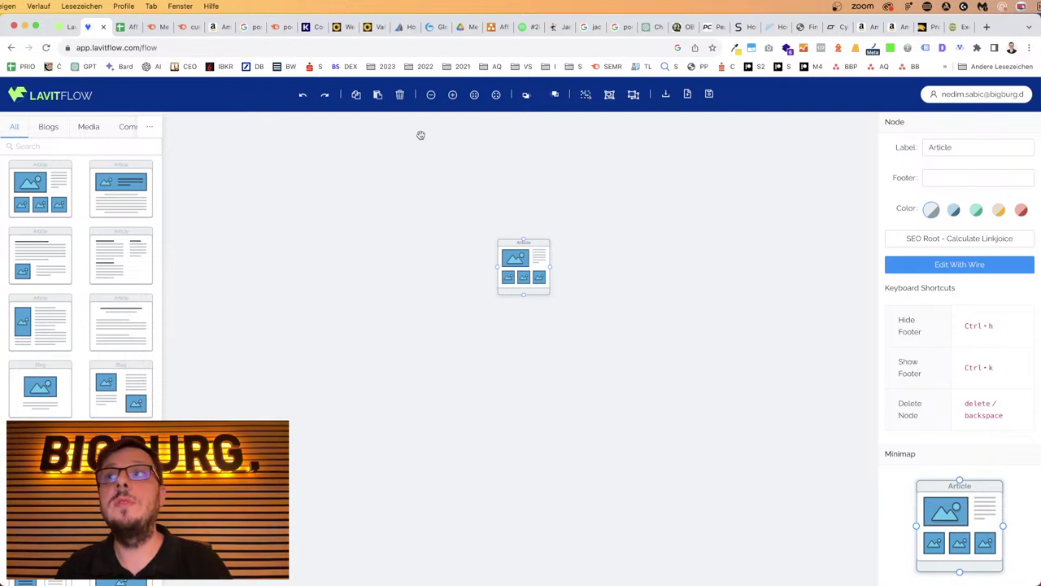
scroll(662, 269, up, 5)
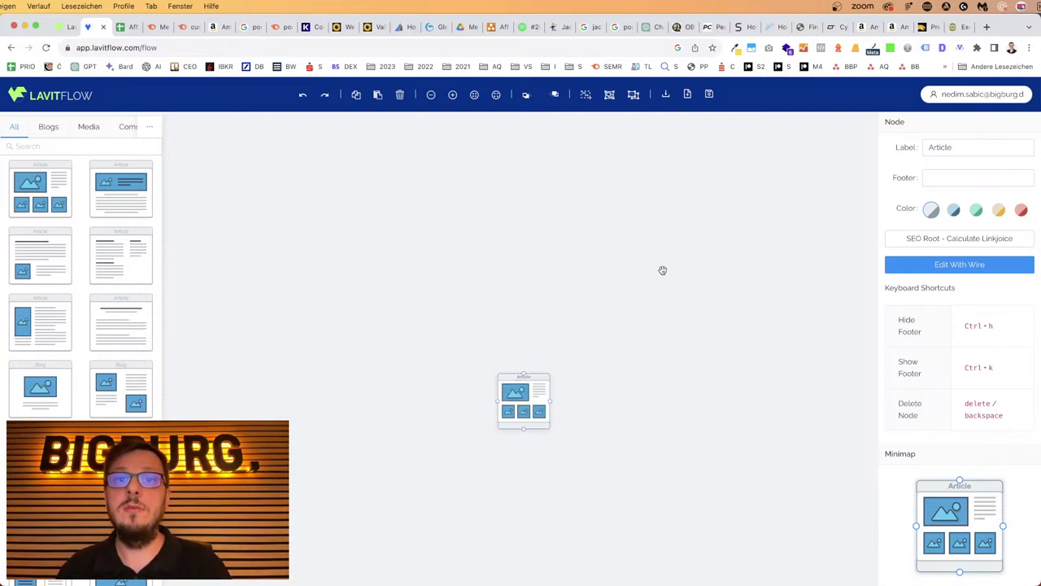
scroll(661, 285, down, 5)
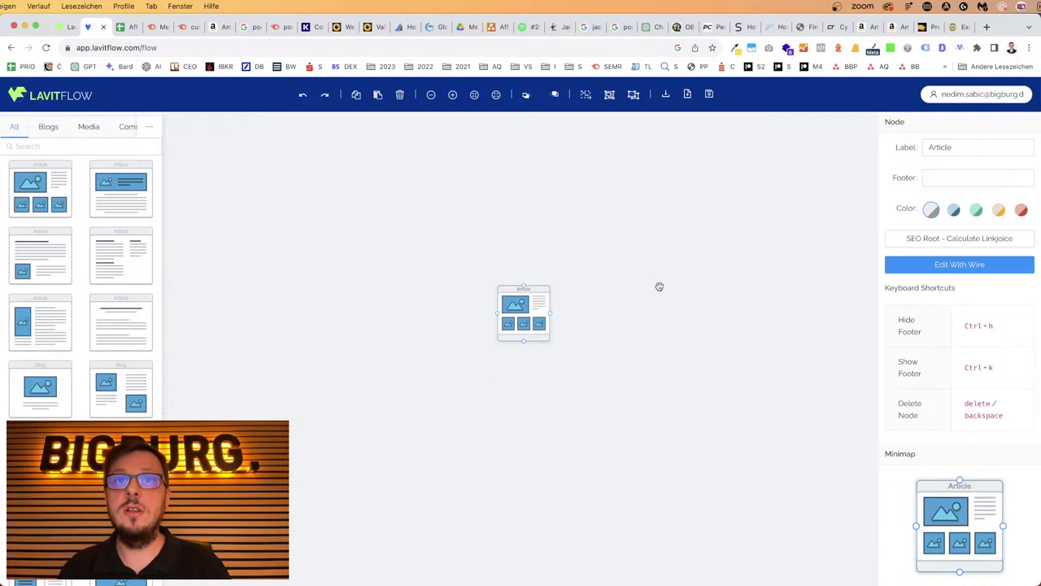
scroll(659, 287, up, 1)
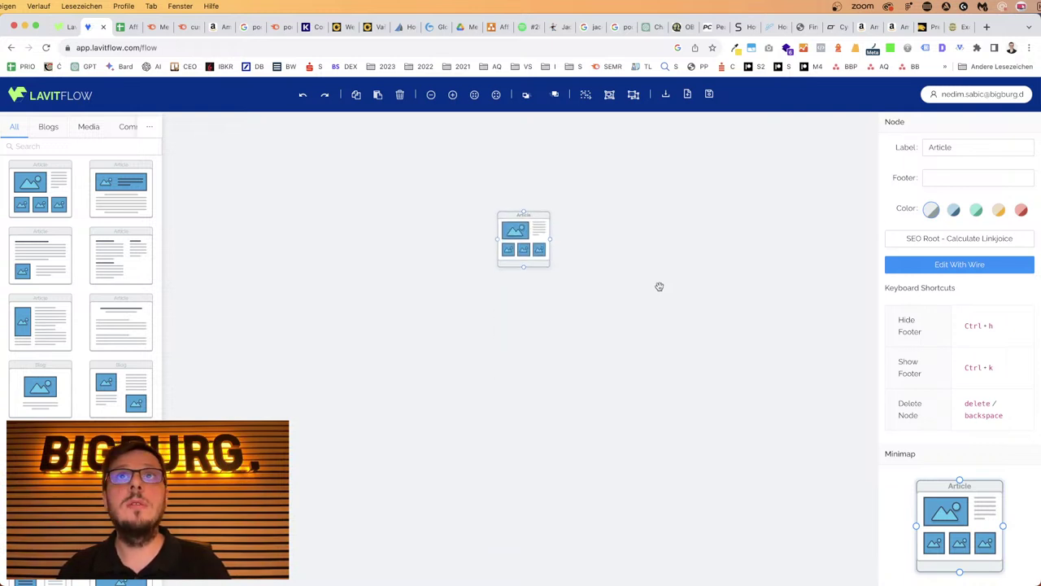
scroll(659, 287, up, 6)
scroll(659, 287, down, 3)
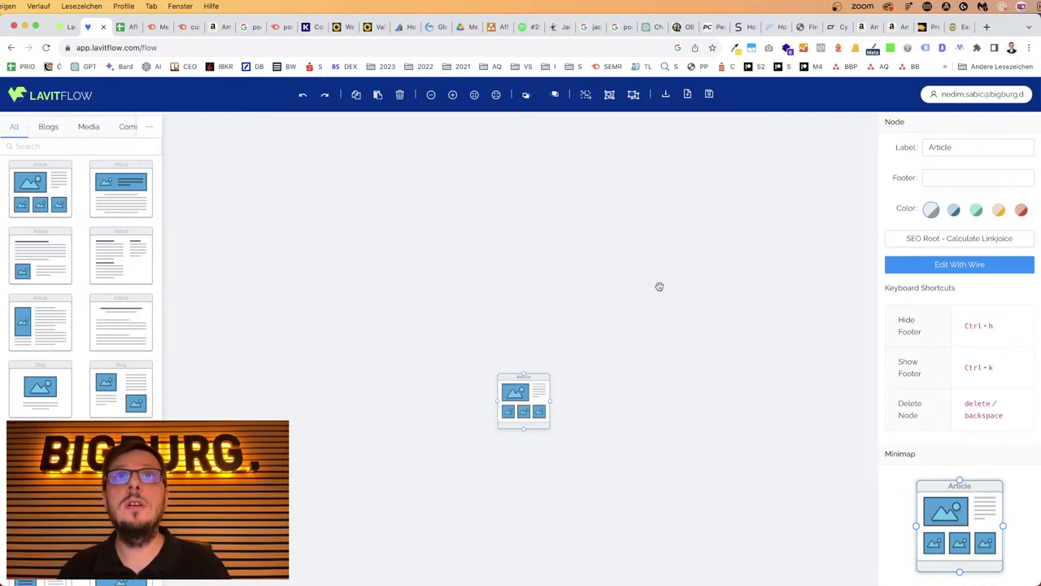
click(453, 94)
scroll(552, 209, down, 4)
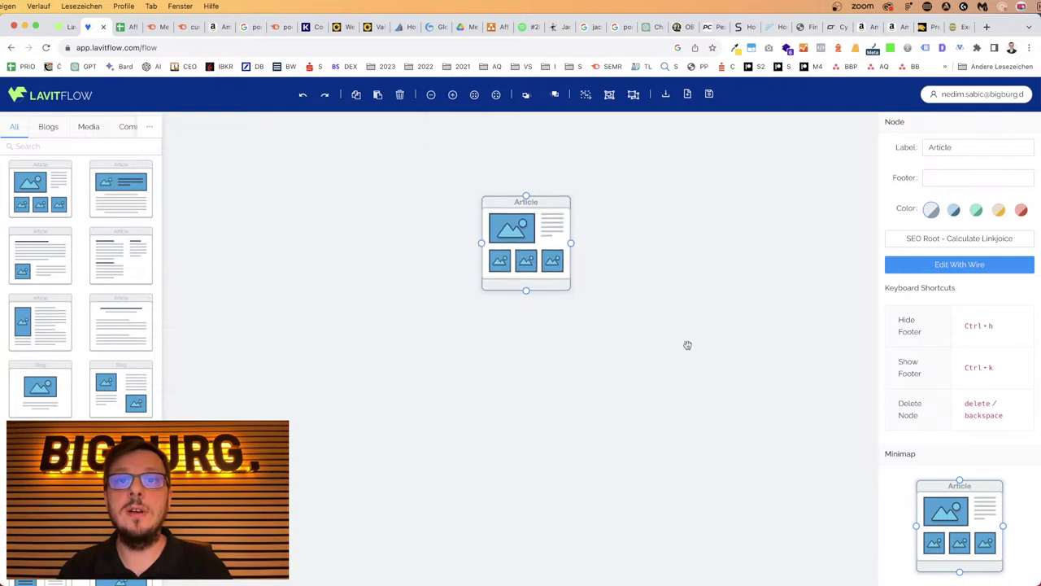
- Label the node 'Homepage' and give it the footer 'nedovršeno'
double_click(937, 148)
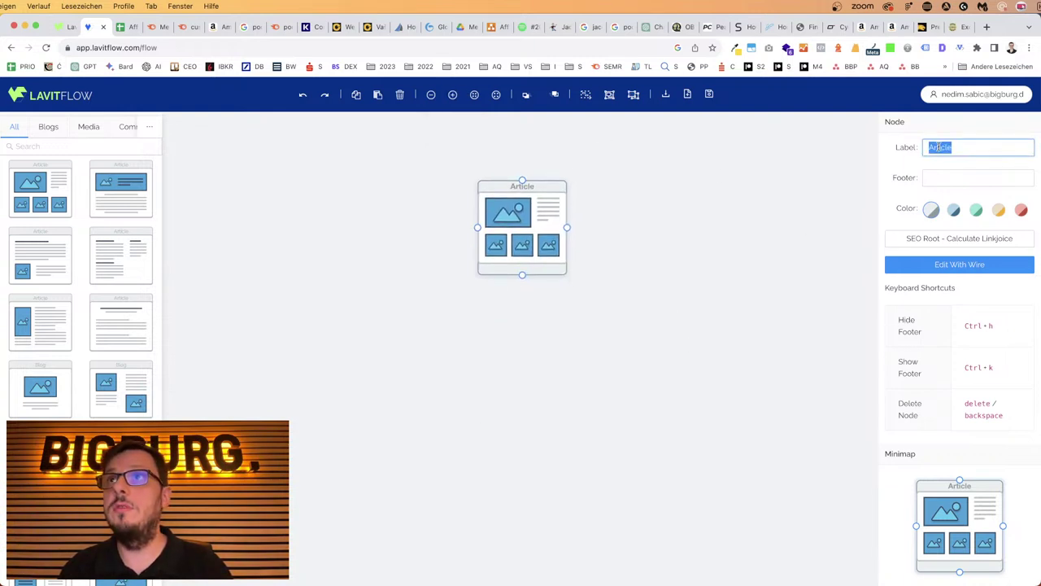
text(Homepage)
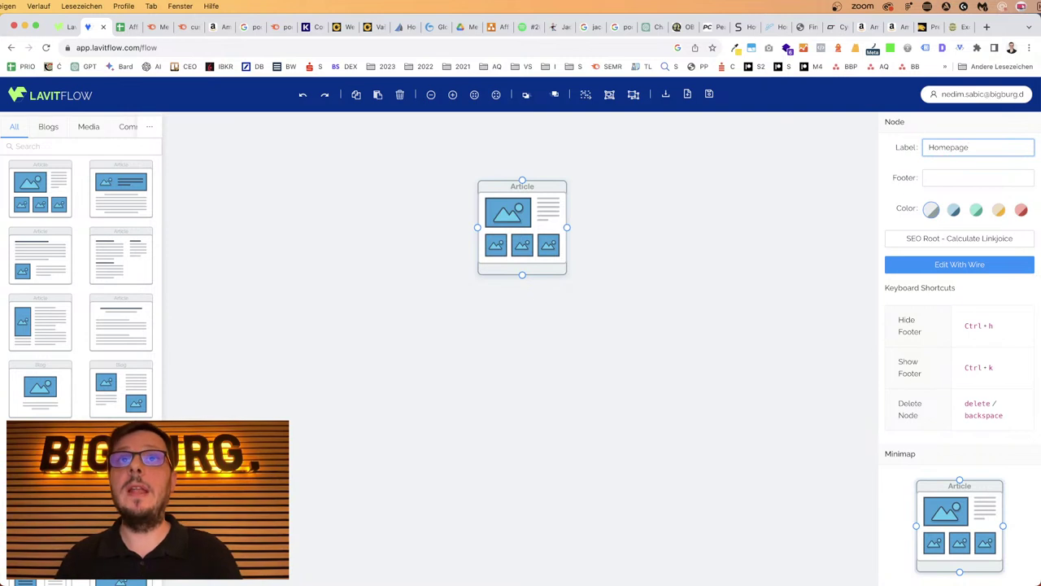
click(960, 181)
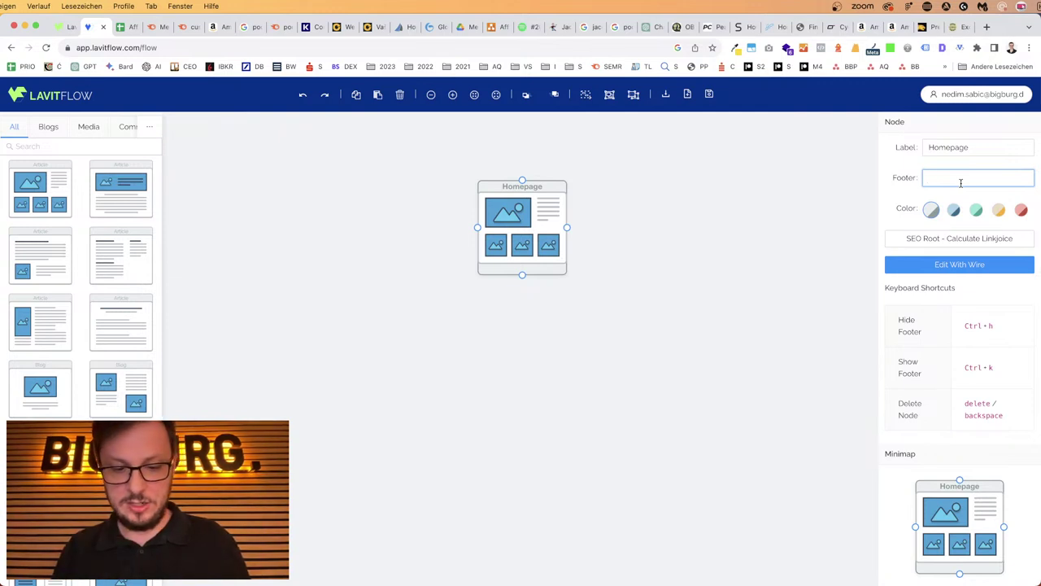
text(ned)
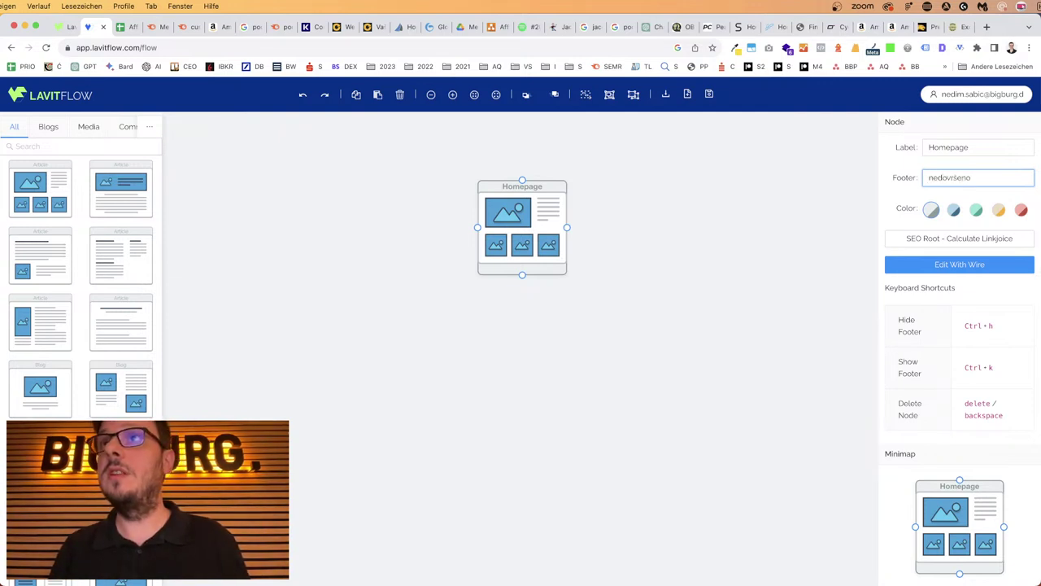
text(ovršeno)
click(778, 208)
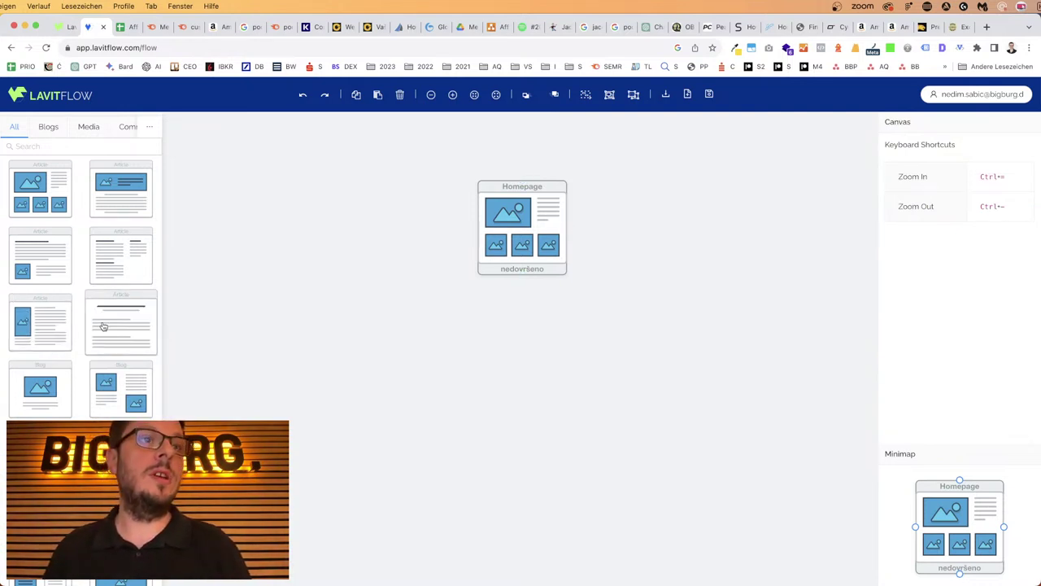
scroll(103, 326, down, 5)
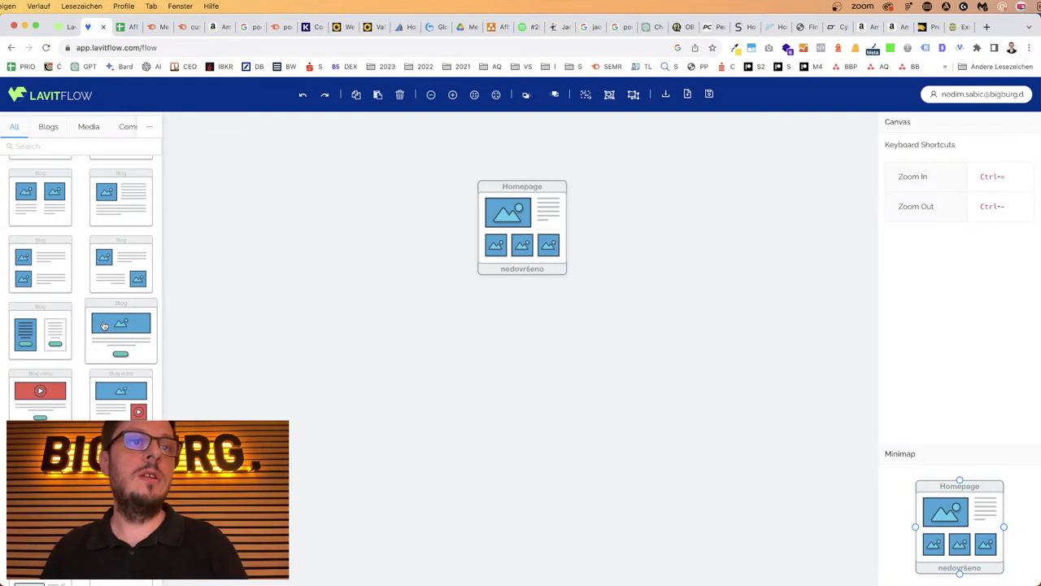
scroll(104, 326, up, 5)
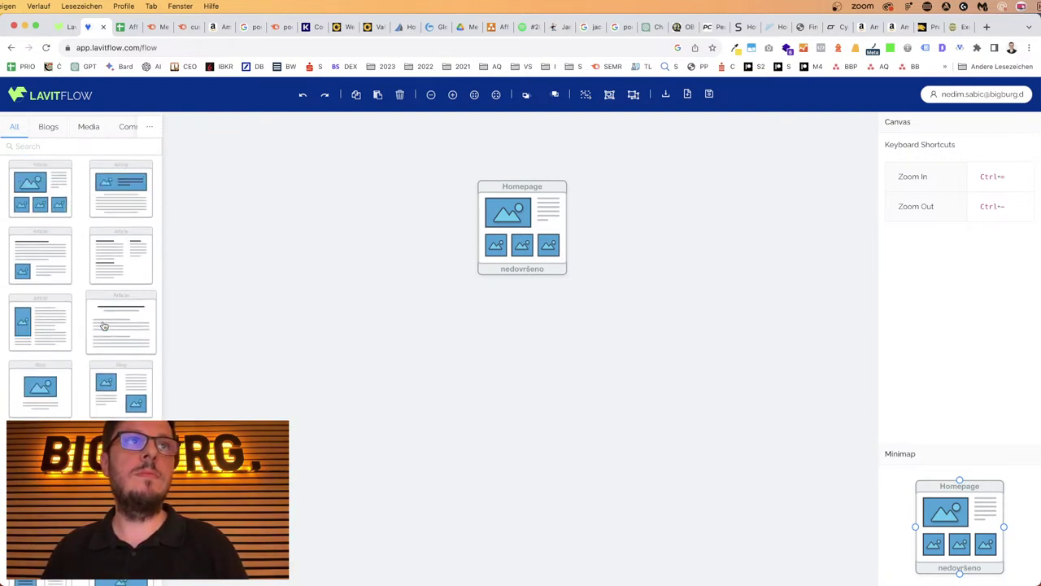
scroll(103, 326, down, 4)
scroll(104, 327, down, 4)
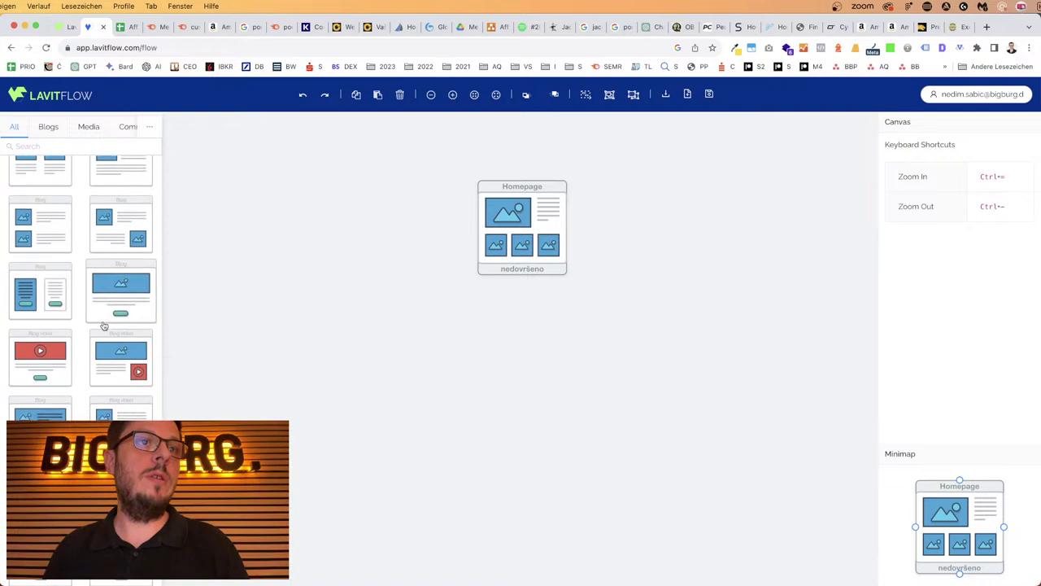
scroll(103, 327, up, 5)
scroll(104, 327, up, 4)
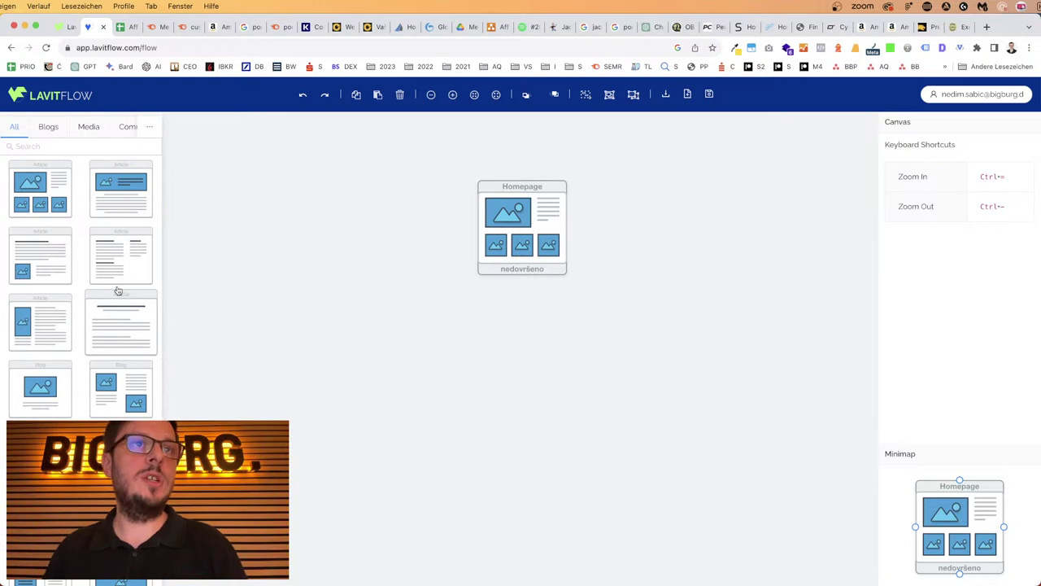
scroll(135, 384, down, 4)
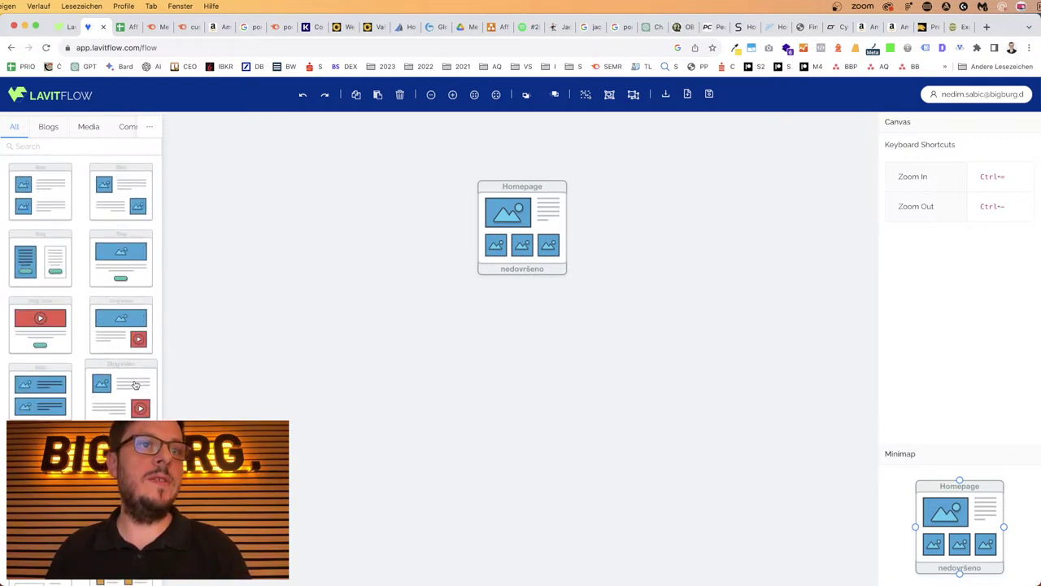
scroll(135, 384, down, 3)
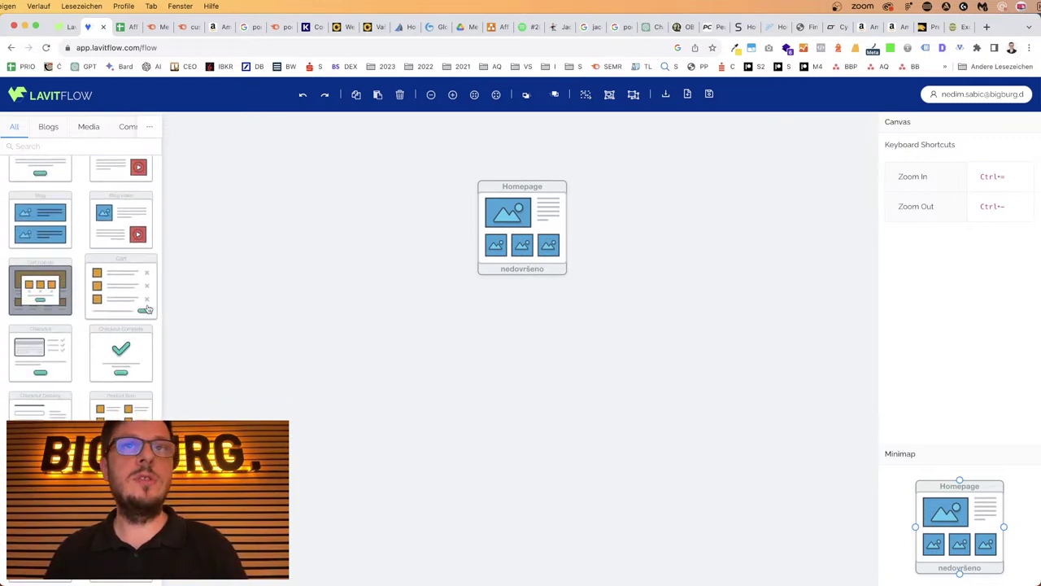
drag(148, 309, 363, 359)
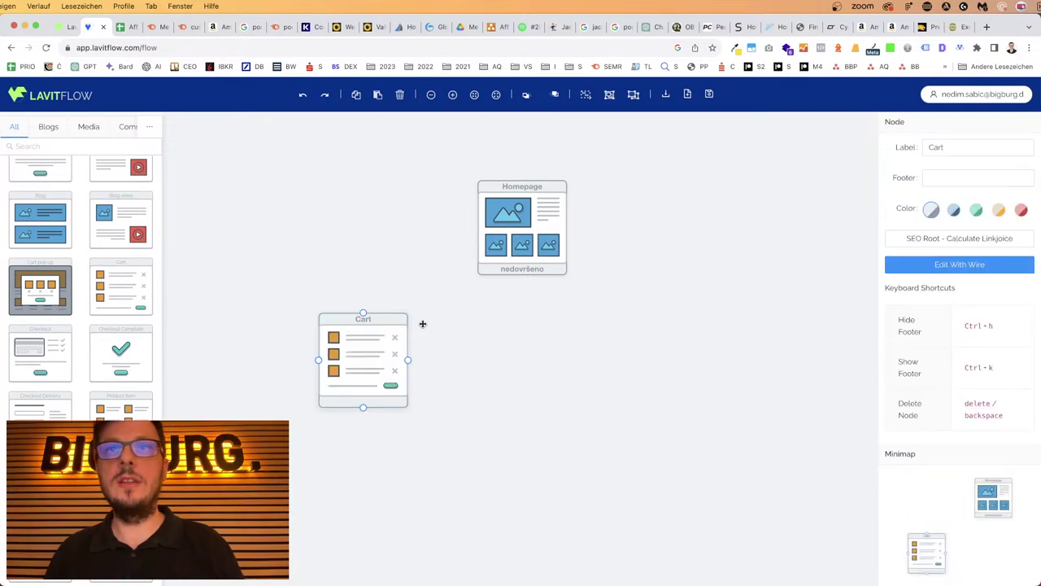
double_click(937, 147)
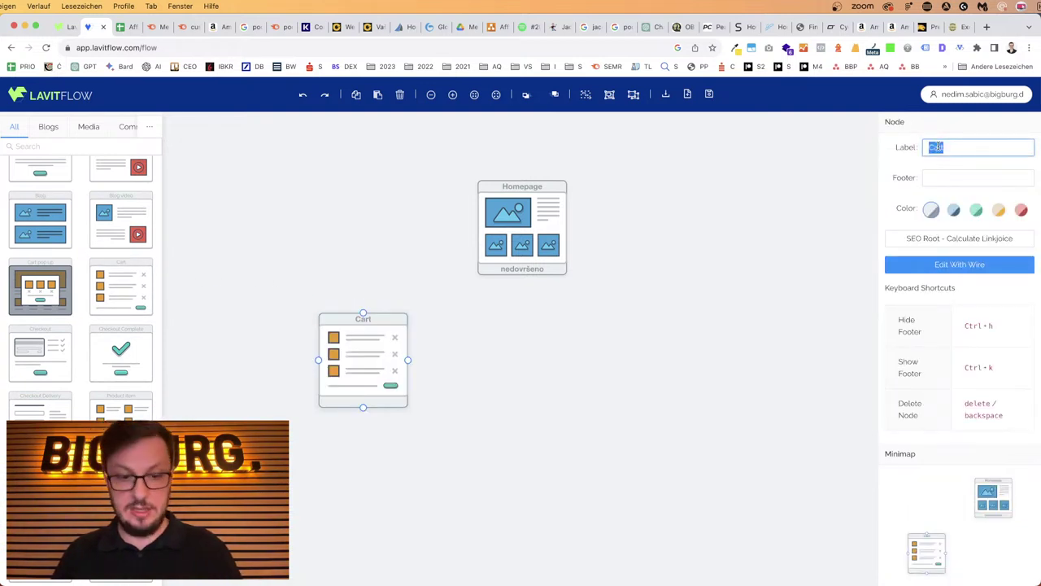
text(Wiki)
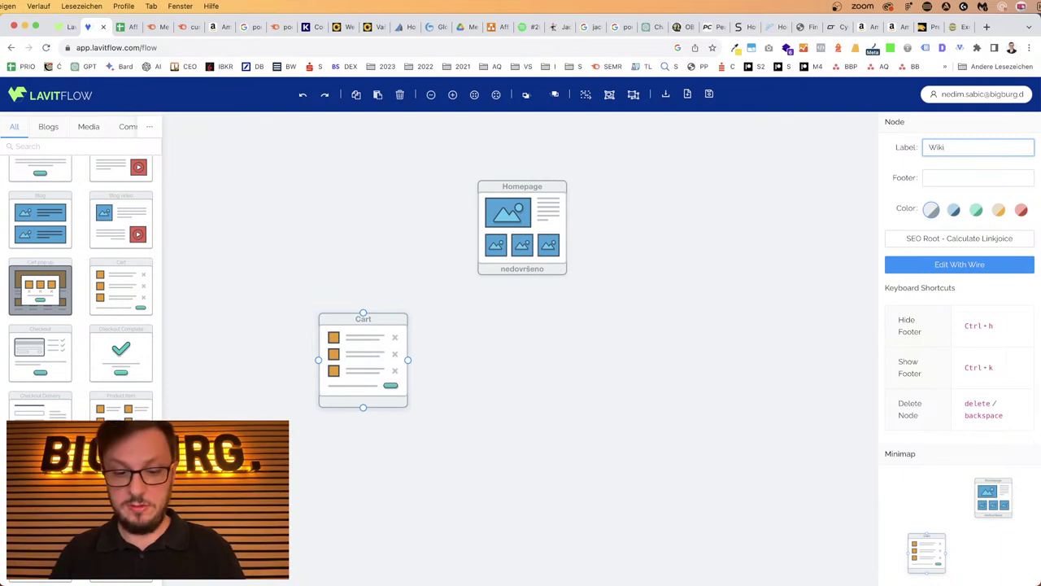
text( JPHP)
key(Return)
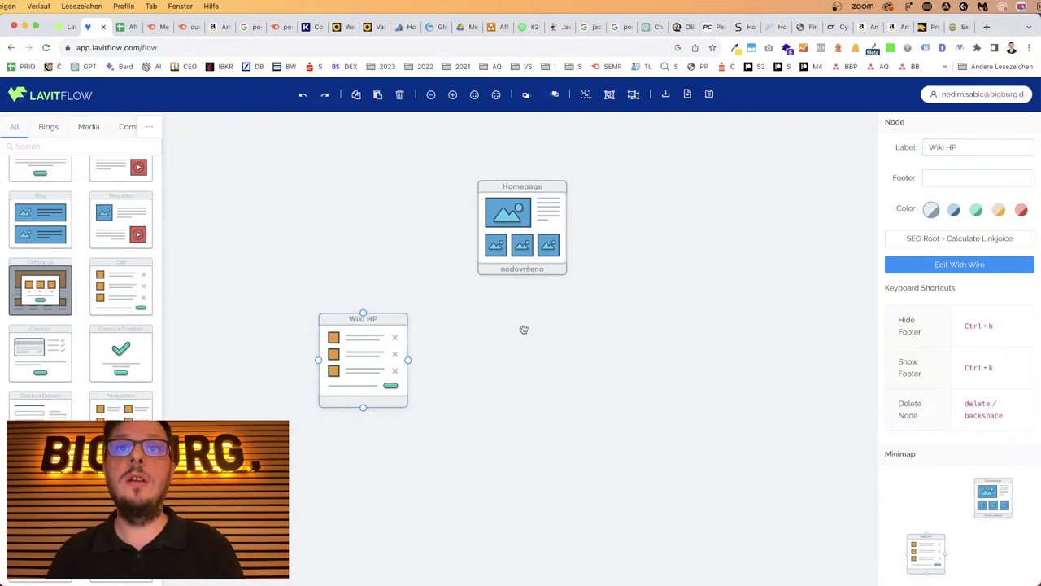
drag(370, 308, 363, 312)
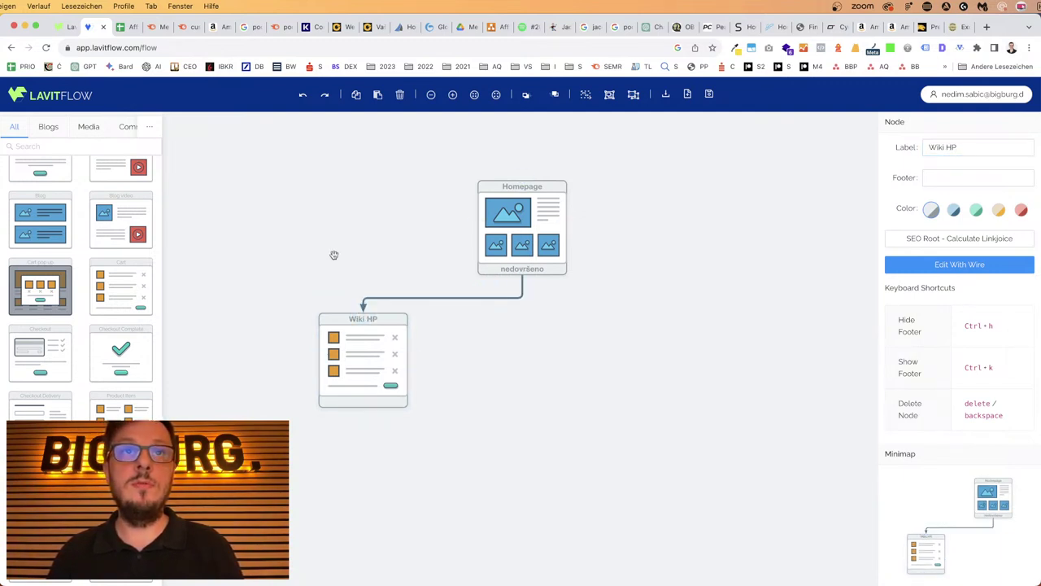
click(369, 274)
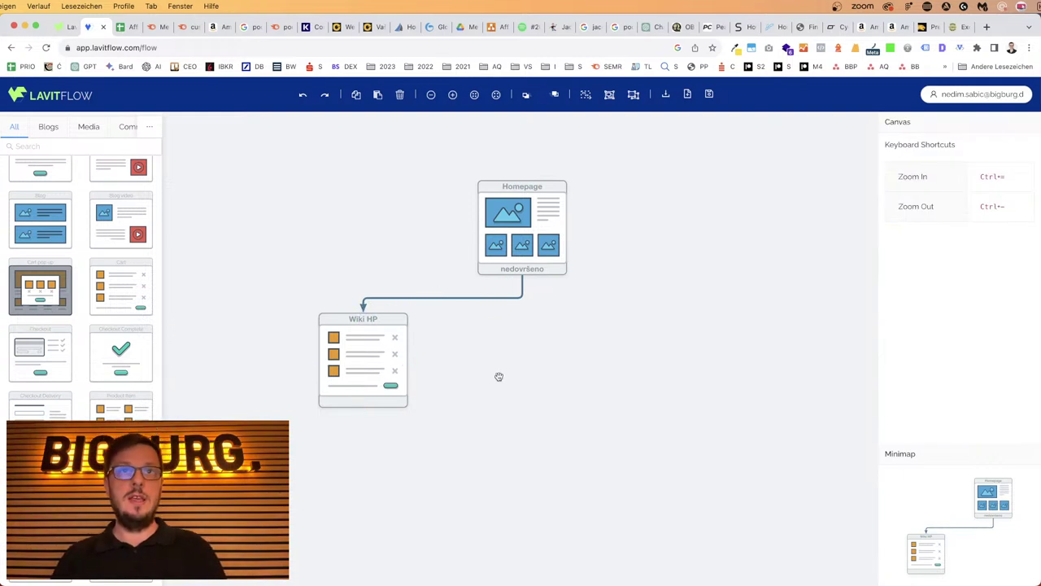
scroll(497, 374, down, 3)
scroll(497, 375, left, 3)
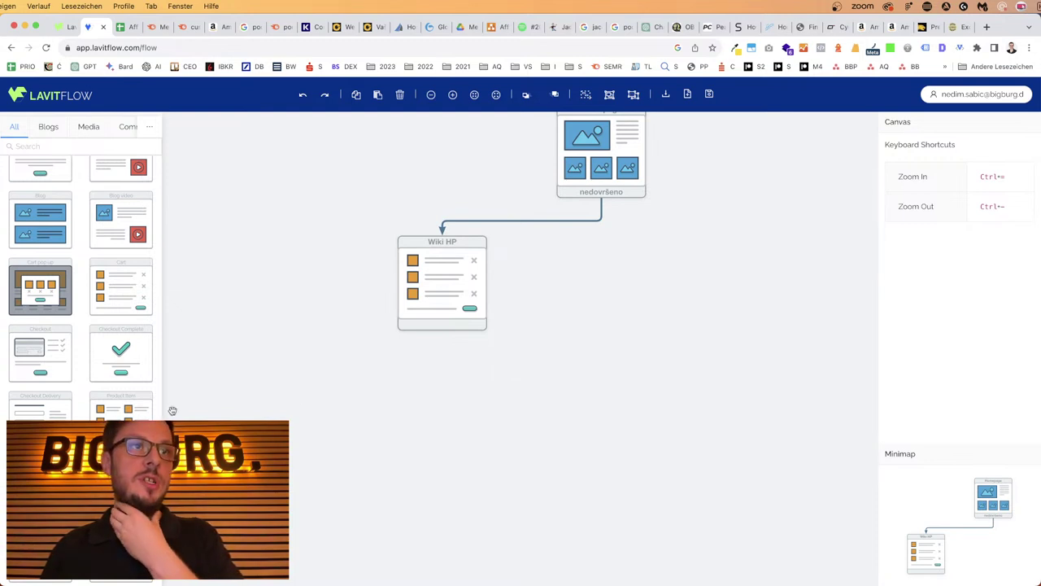
scroll(112, 366, down, 3)
scroll(112, 366, down, 3)
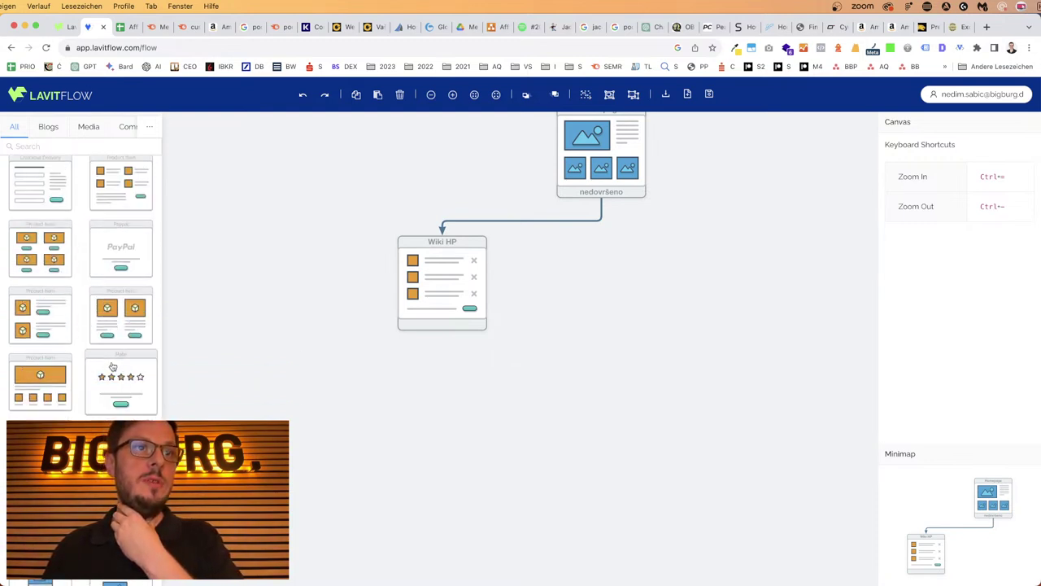
scroll(113, 366, down, 10)
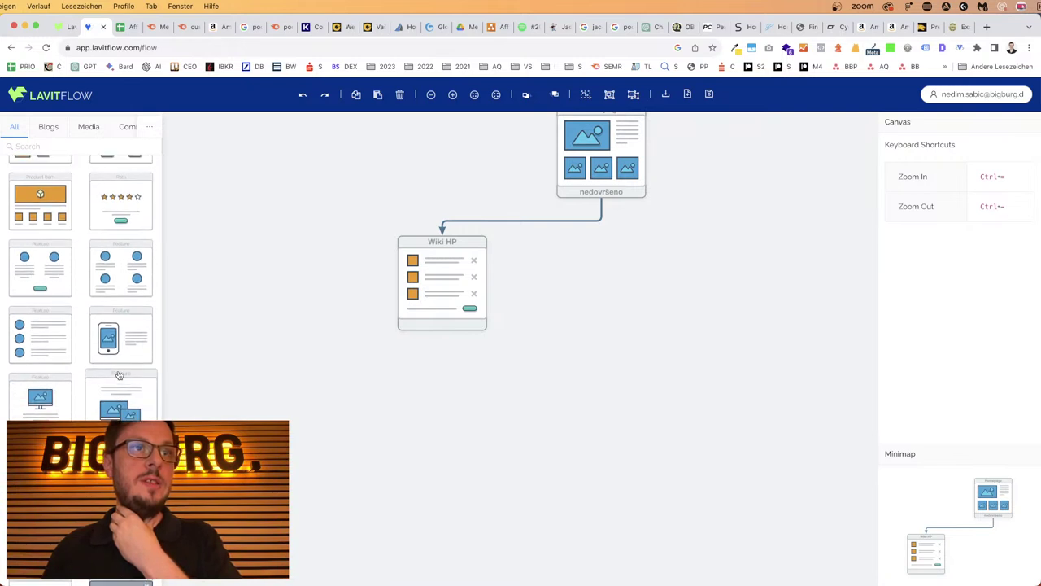
scroll(120, 375, up, 1)
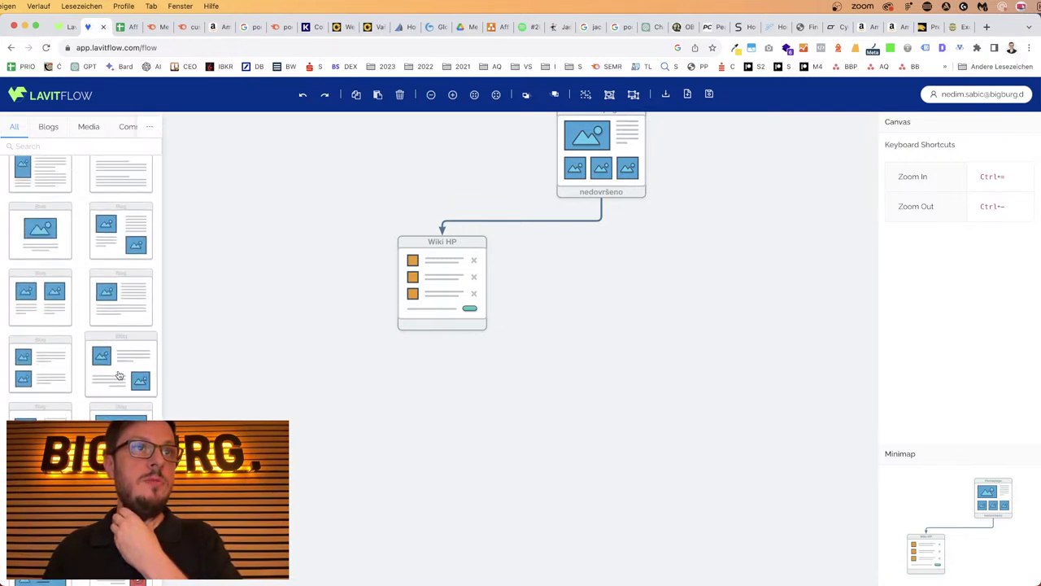
scroll(119, 375, up, 3)
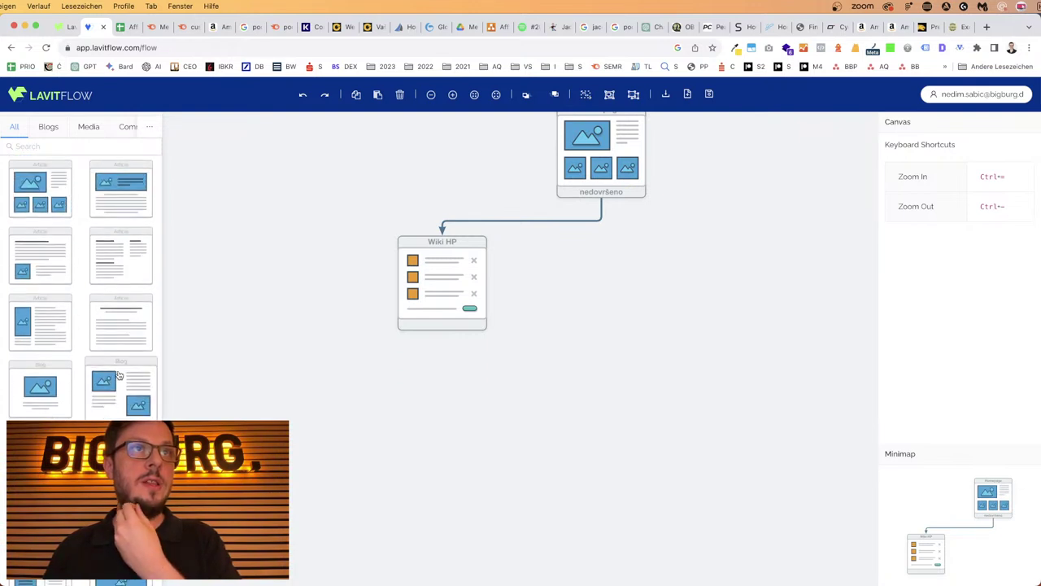
- Add an Article node labelled 'Man #1' below Wiki HP
drag(44, 267, 265, 420)
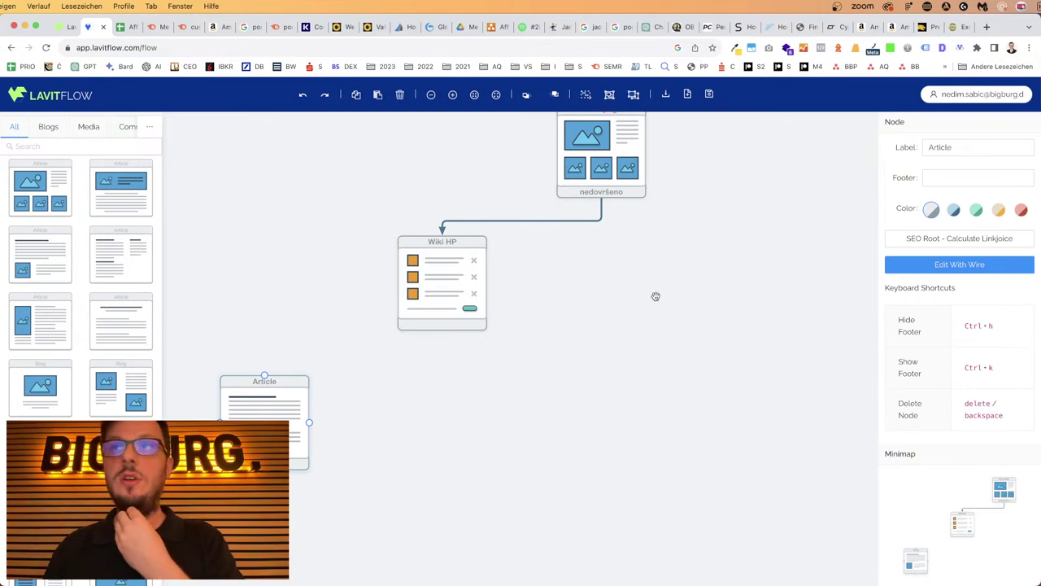
double_click(942, 147)
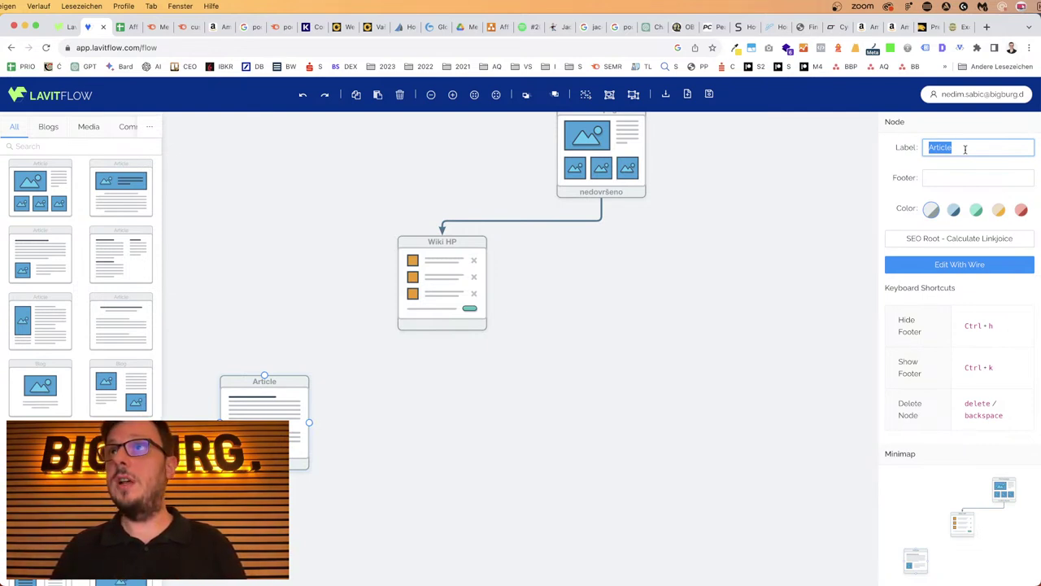
text(Man)
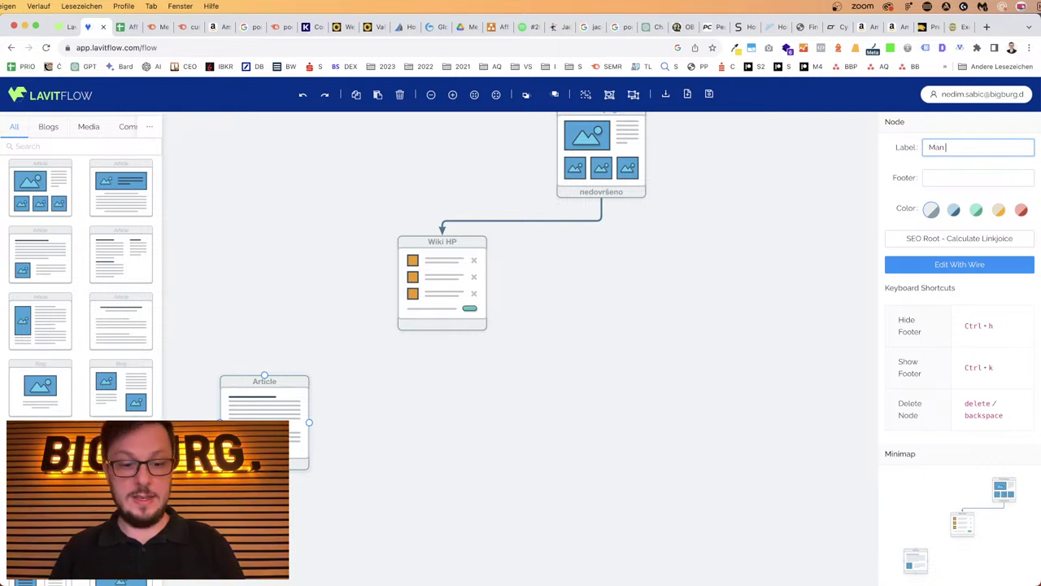
text( #)
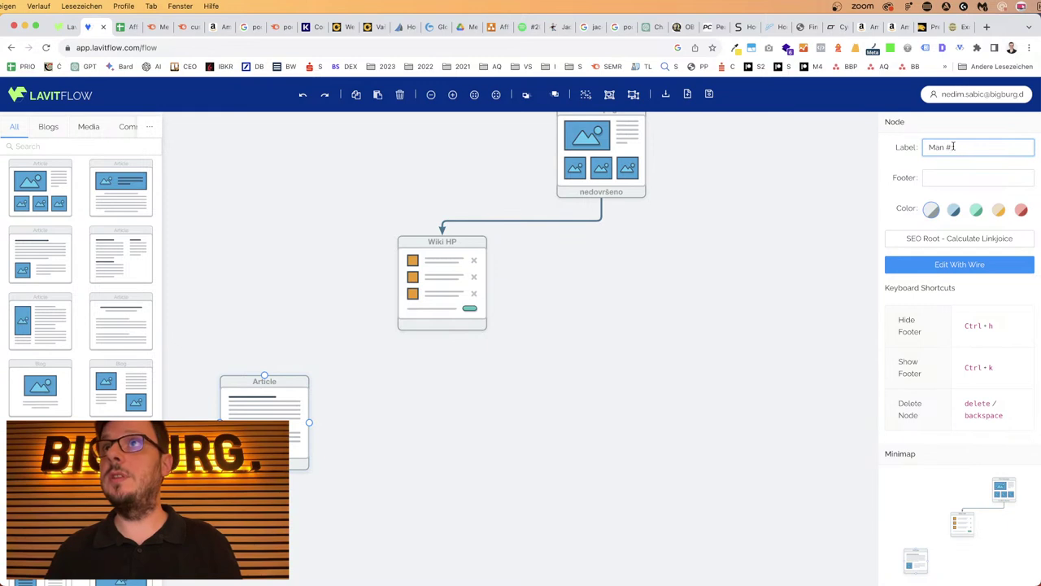
text(1)
click(707, 316)
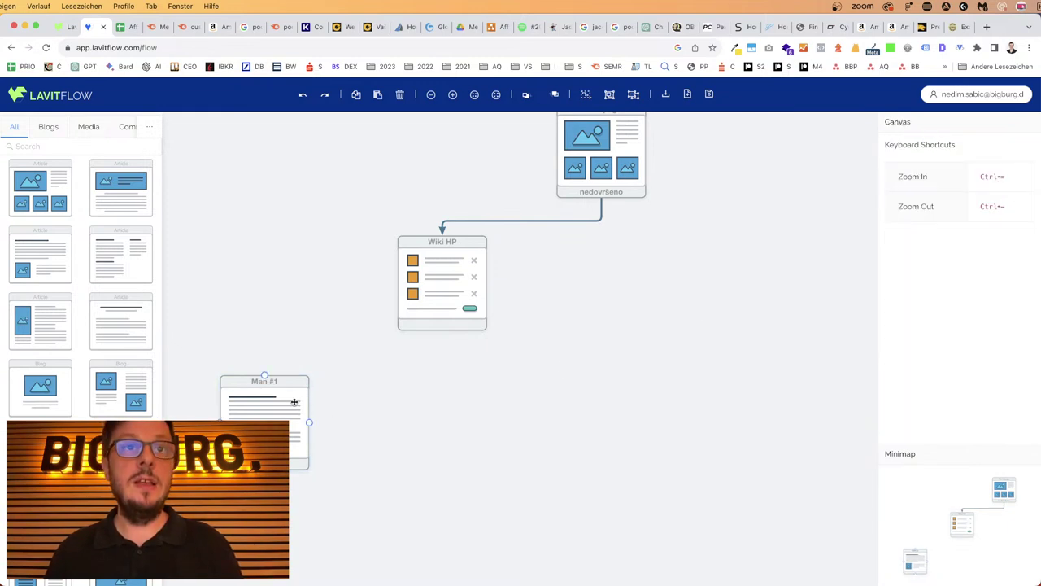
click(294, 402)
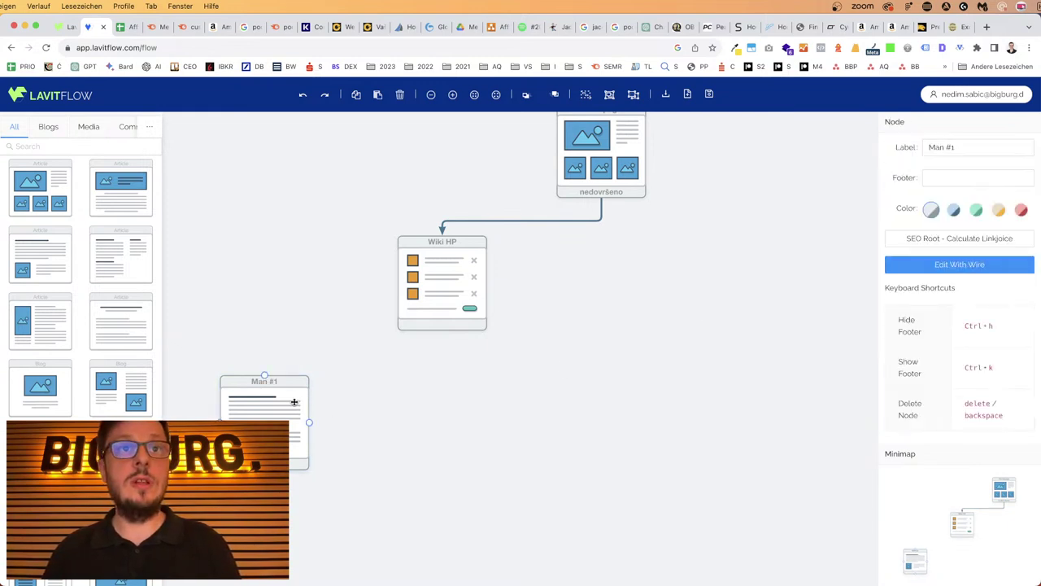
drag(295, 402, 261, 401)
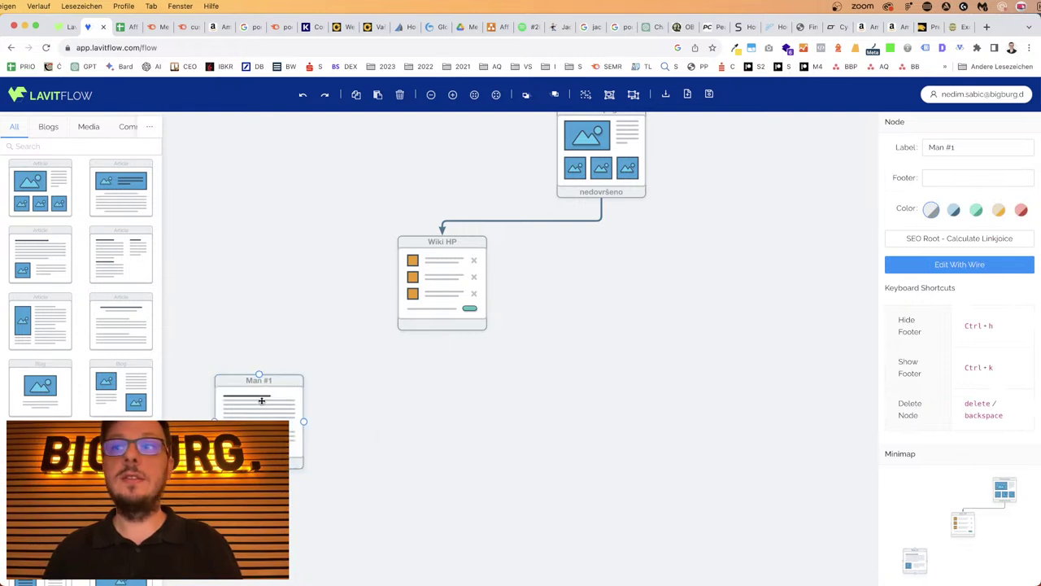
- Duplicate the Man #1 node four times and line the copies up in a row
click(356, 96)
click(377, 95)
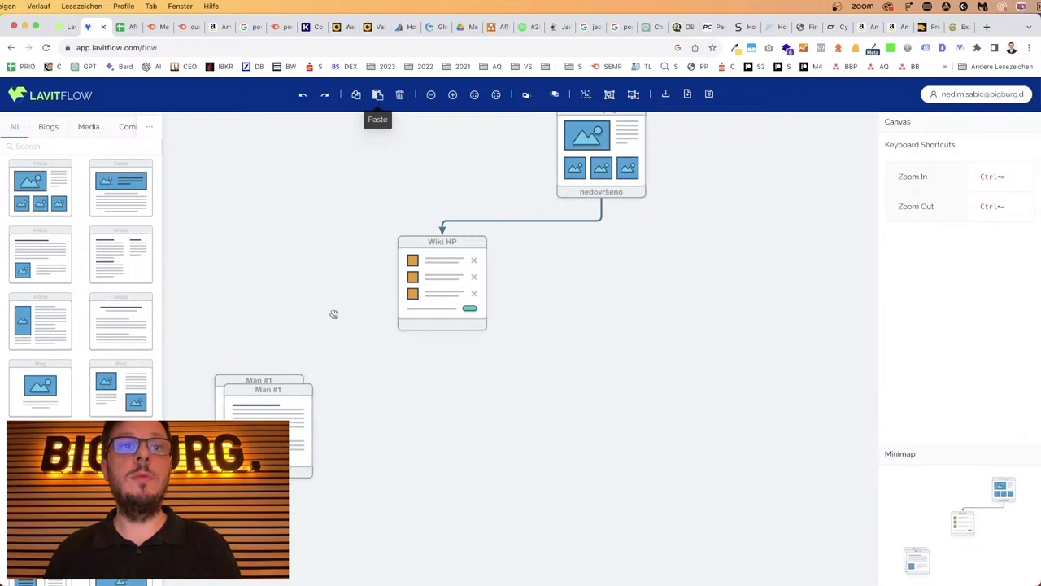
drag(275, 423, 362, 414)
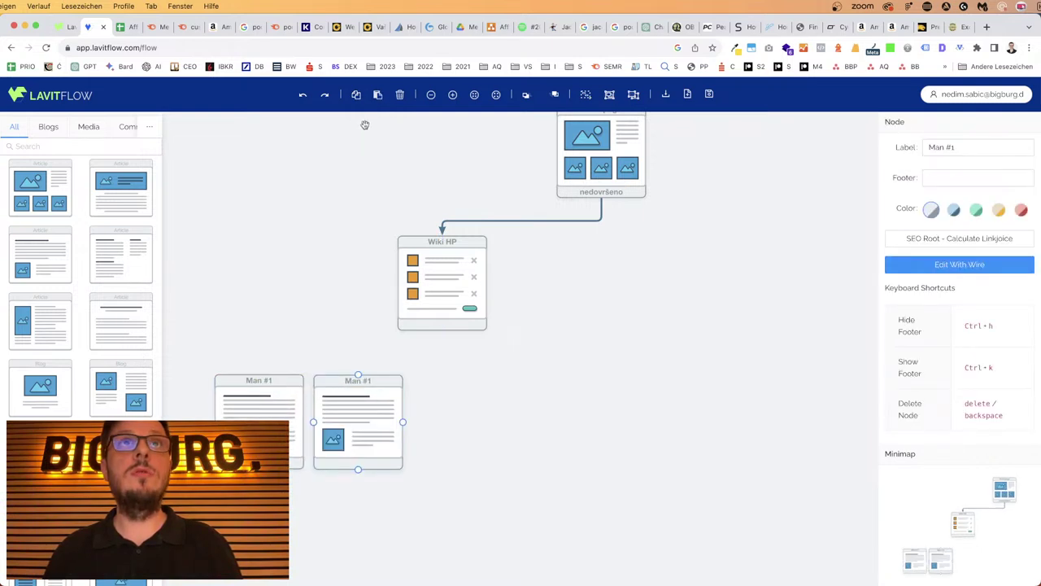
click(356, 95)
click(377, 95)
drag(386, 406, 654, 417)
click(379, 97)
click(377, 97)
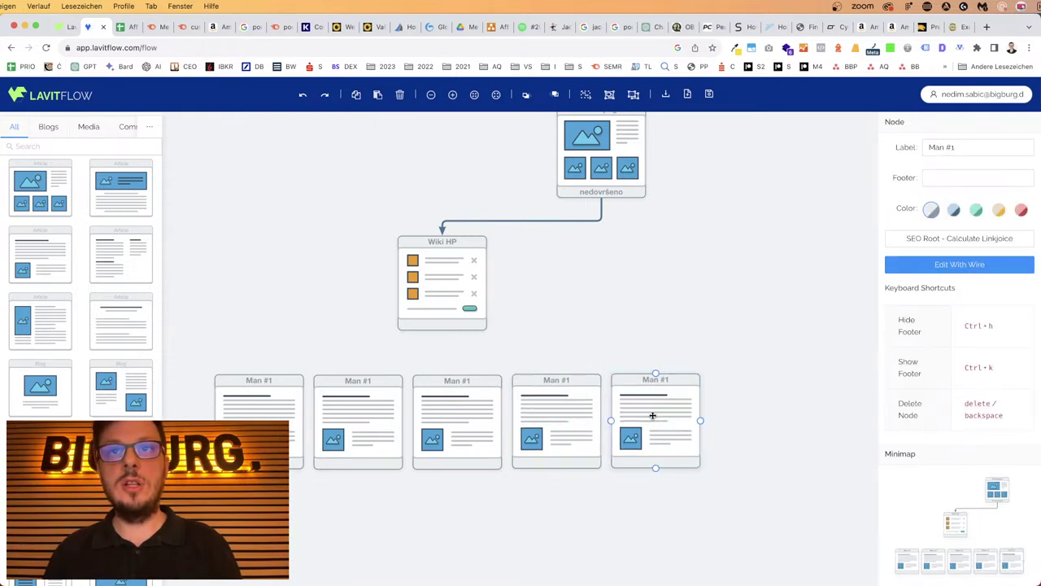
click(581, 324)
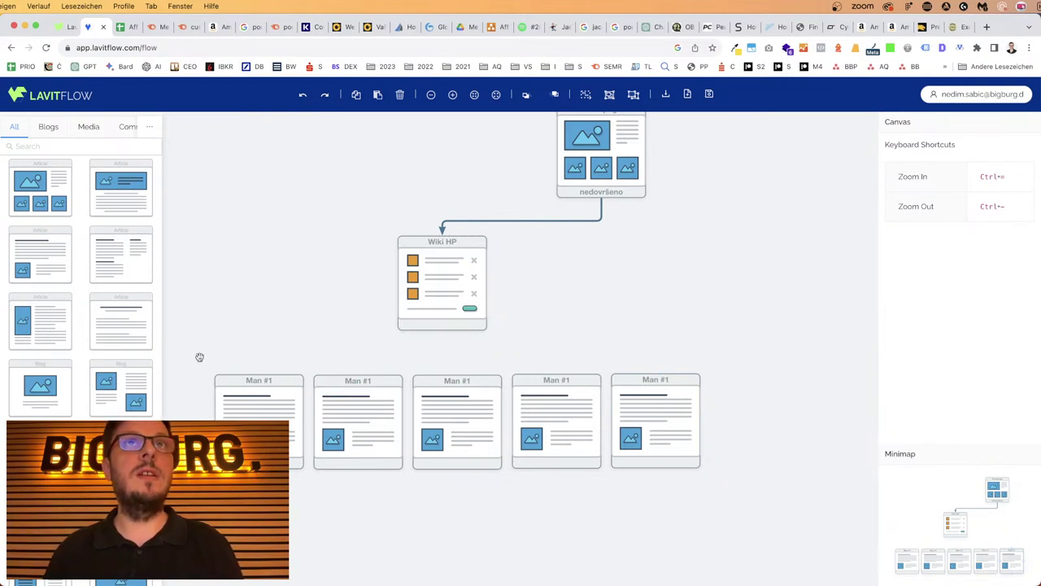
click(384, 397)
- Copy the five-node Man #1 row and move the pasted copies into a second row
super+click(459, 399)
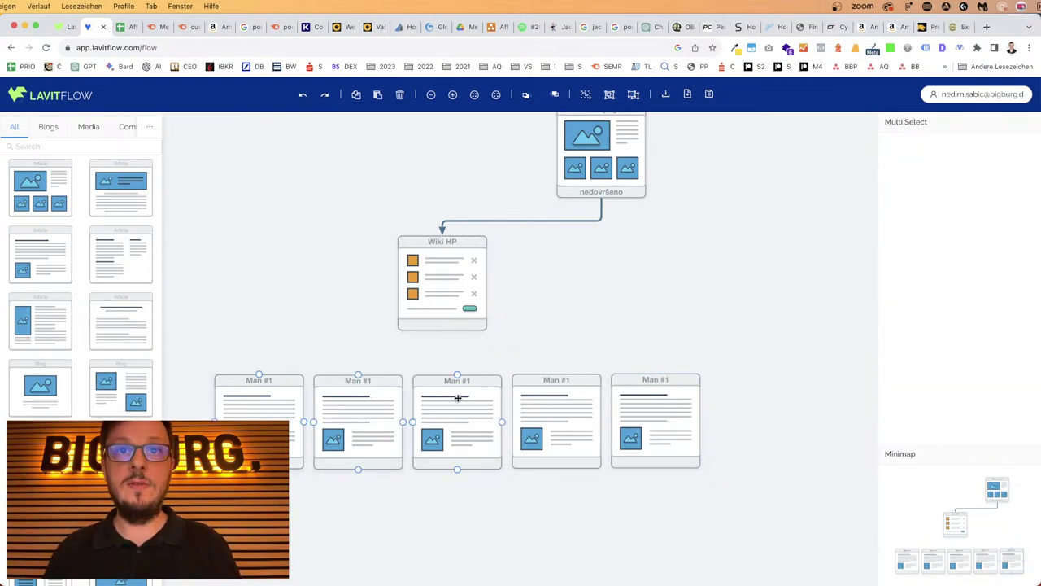
super+click(574, 404)
super+click(643, 405)
click(355, 95)
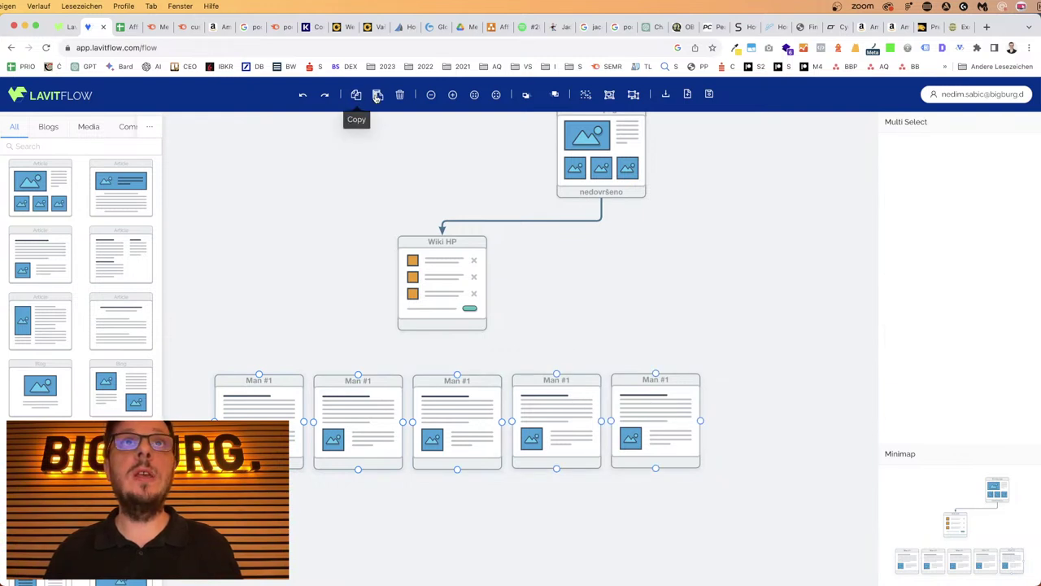
click(378, 95)
drag(565, 439, 545, 480)
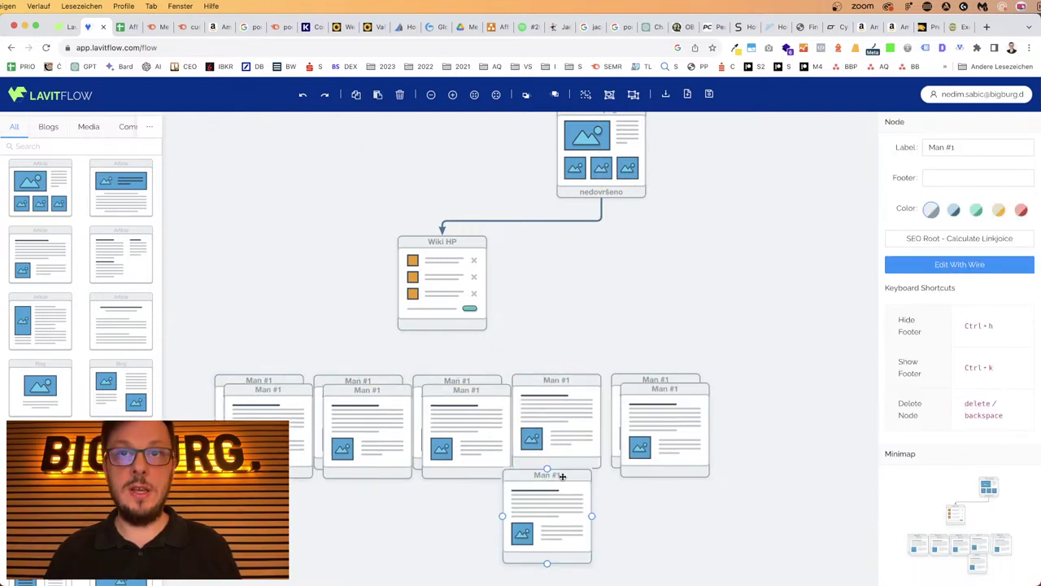
scroll(608, 455, left, 1)
key(ctrl+z)
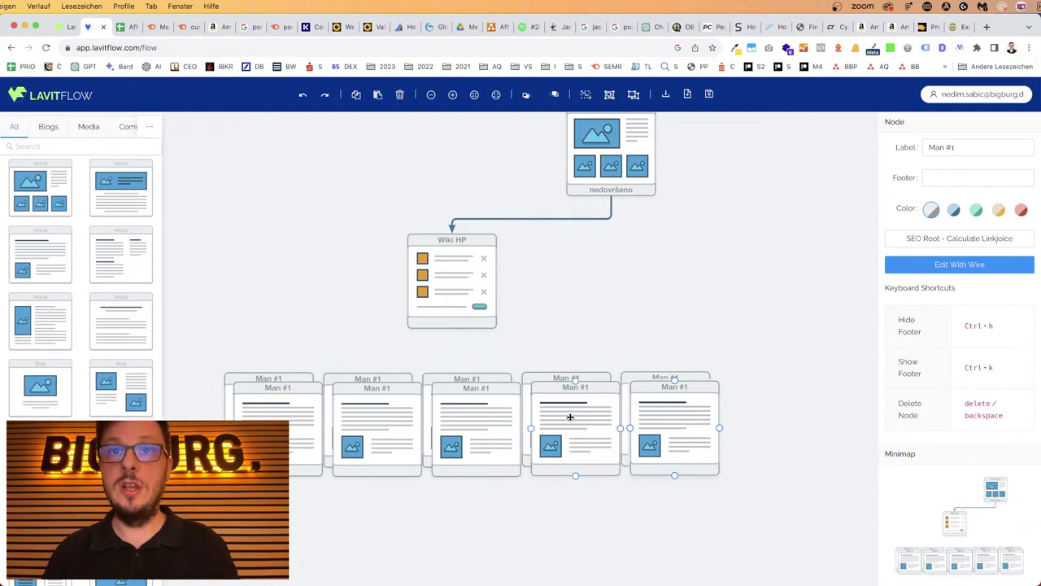
super+click(569, 418)
super+click(475, 412)
super+click(374, 408)
super+click(275, 407)
drag(275, 407, 266, 508)
scroll(747, 442, down, 3)
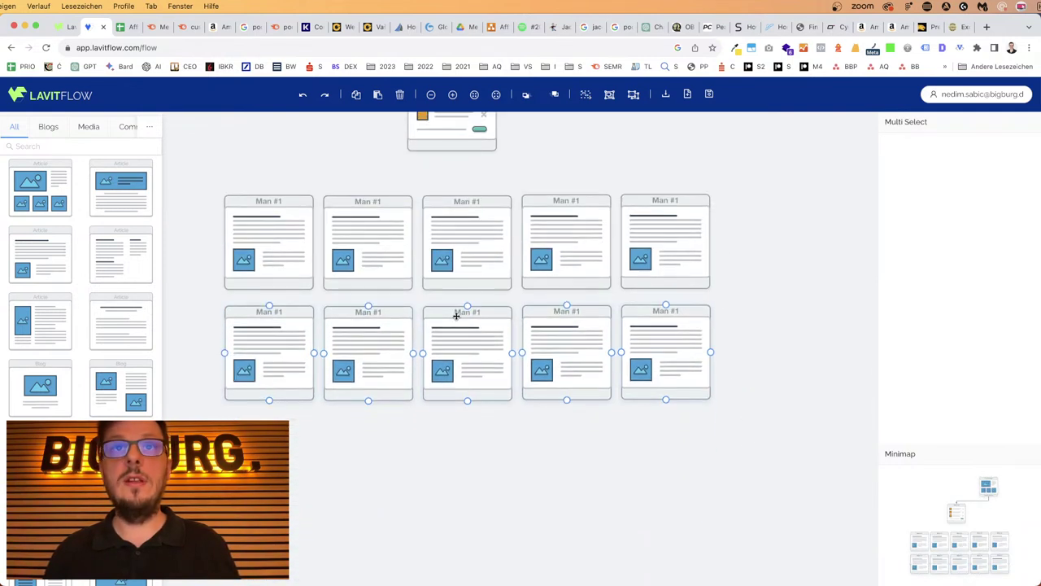
click(215, 179)
- Paste another set of five Man #1 nodes and drag them down into a third row
super+click(442, 235)
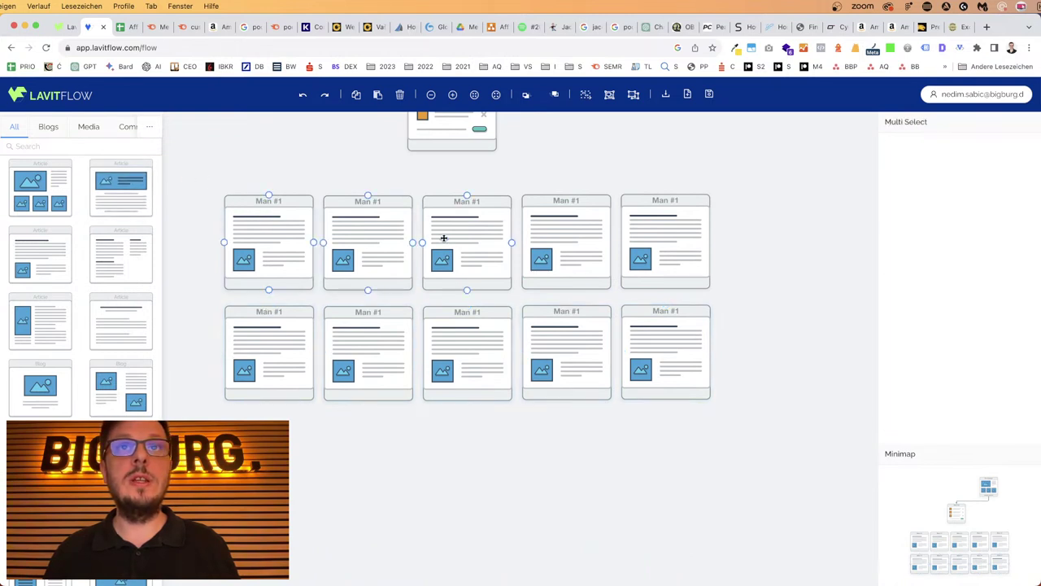
click(599, 237)
super+click(642, 244)
super+click(637, 339)
super+click(567, 340)
super+click(478, 339)
super+click(376, 339)
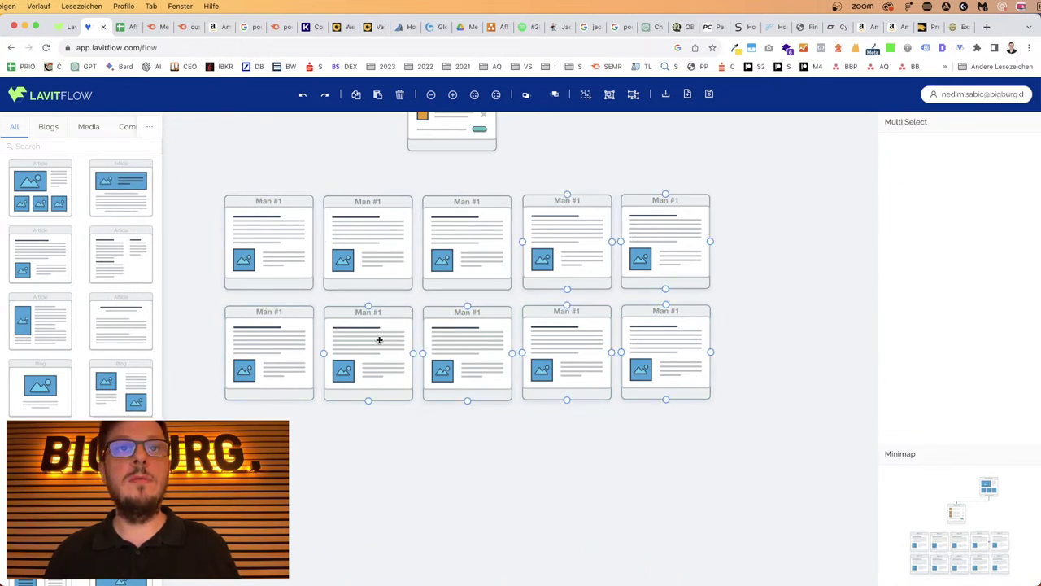
super+click(265, 339)
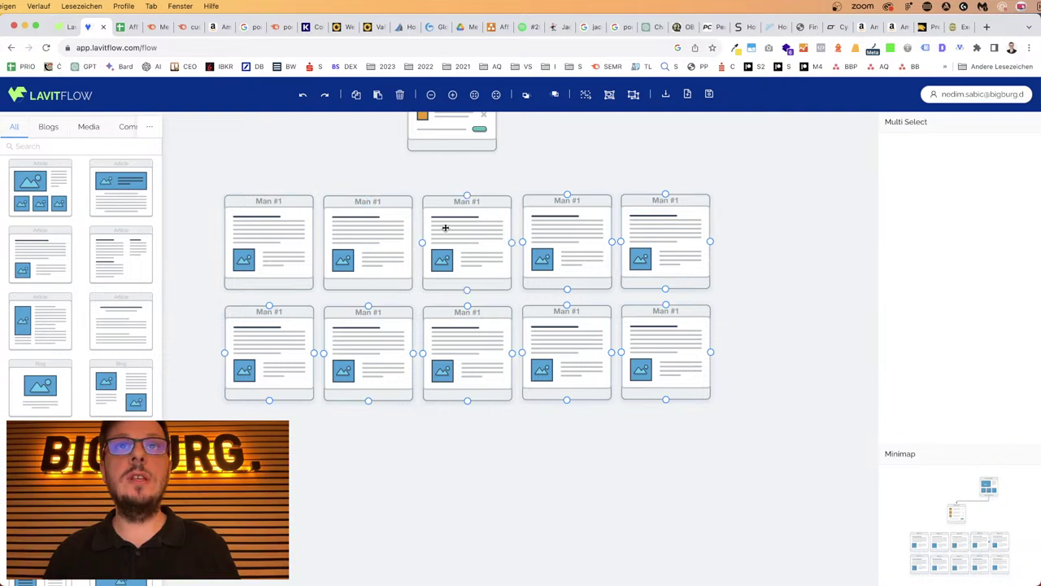
drag(379, 226, 373, 225)
super+click(298, 225)
super+click(464, 226)
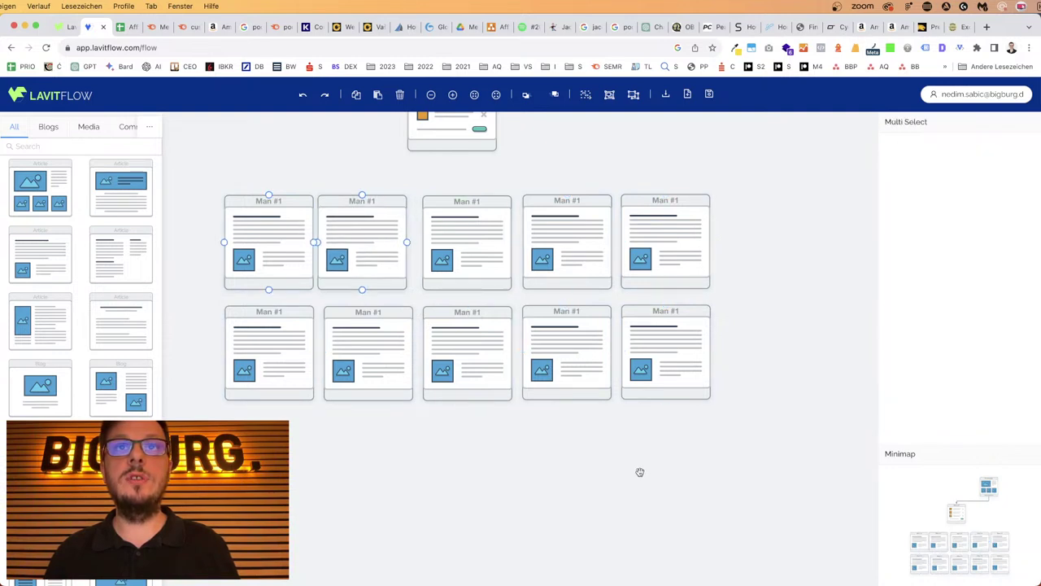
super+click(563, 218)
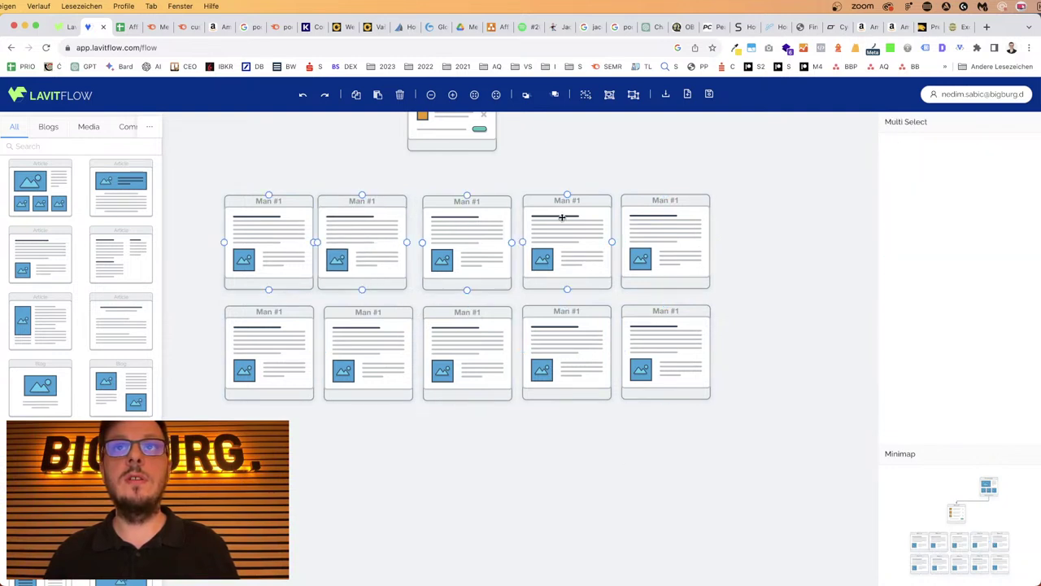
super+click(631, 216)
super+click(282, 365)
super+click(363, 343)
super+click(443, 338)
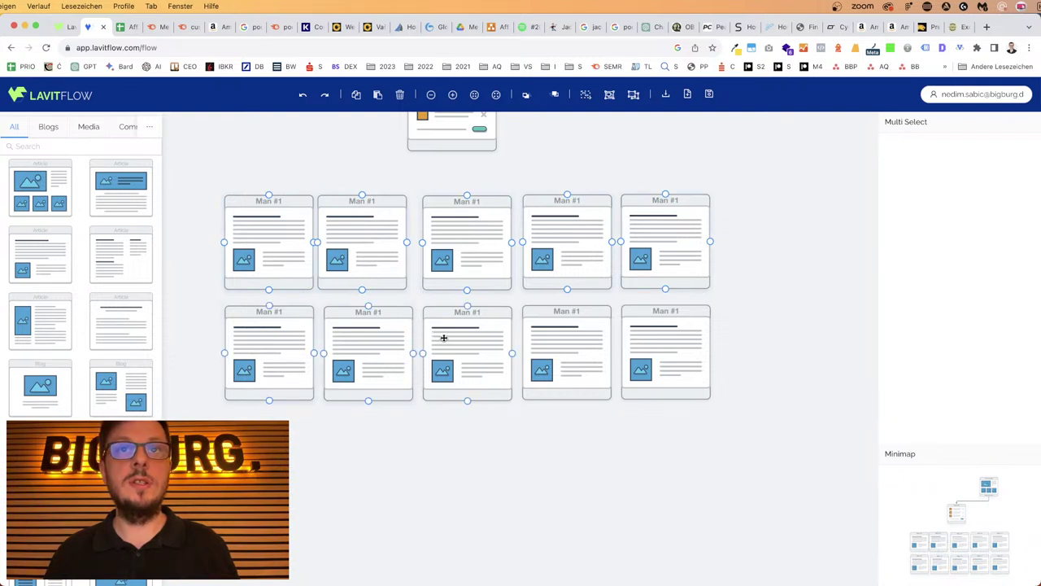
super+click(544, 330)
super+click(657, 330)
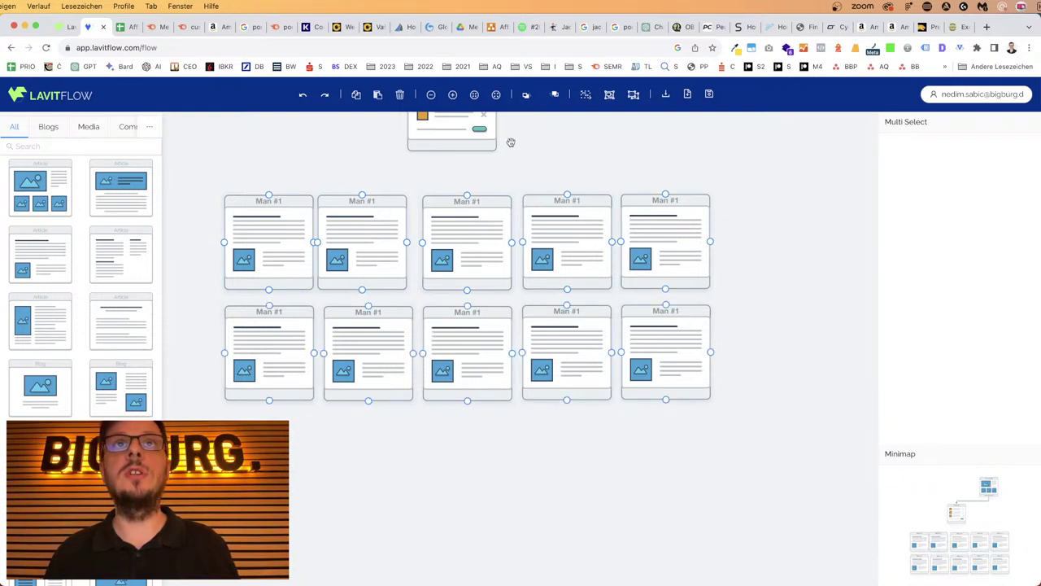
click(377, 94)
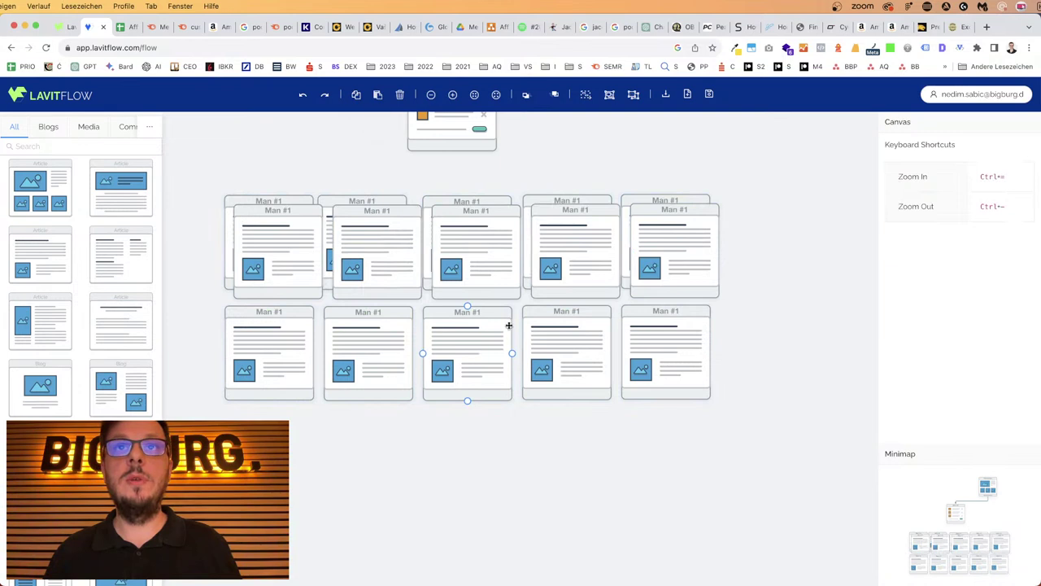
click(577, 244)
super+click(439, 244)
click(382, 248)
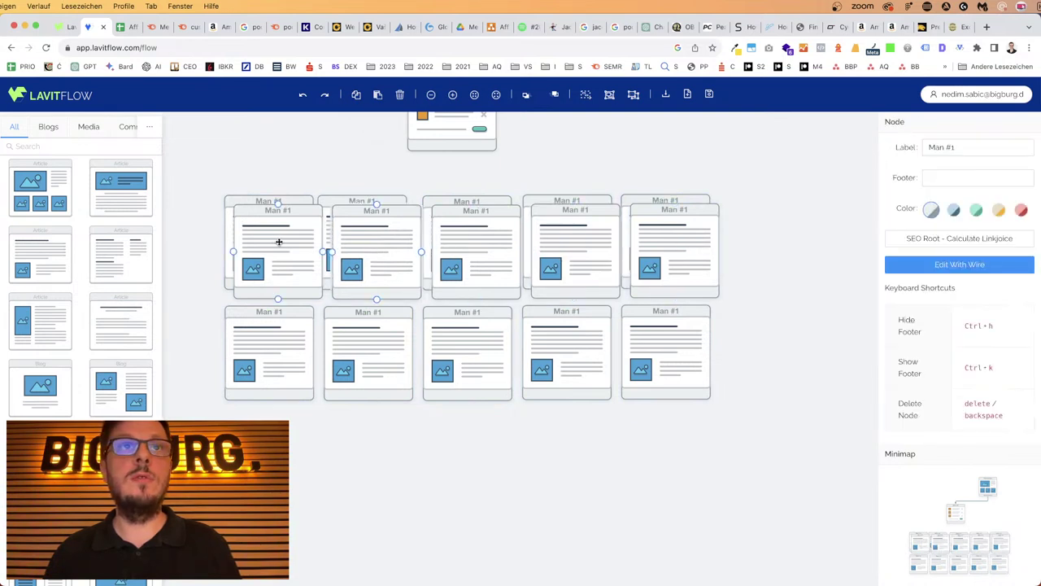
super+click(279, 239)
super+click(504, 245)
super+click(571, 237)
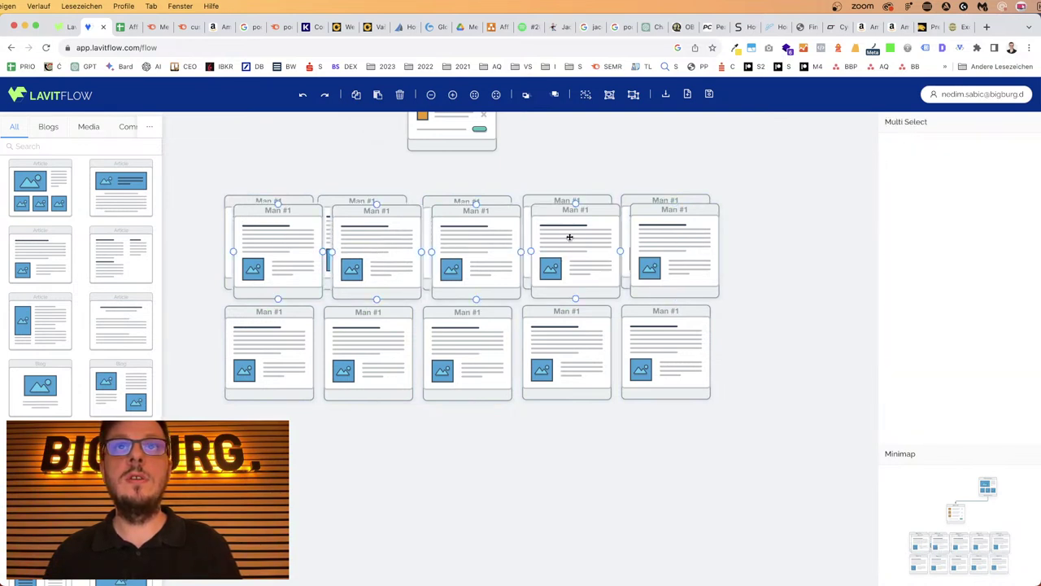
super+click(657, 239)
drag(396, 235, 501, 445)
click(808, 307)
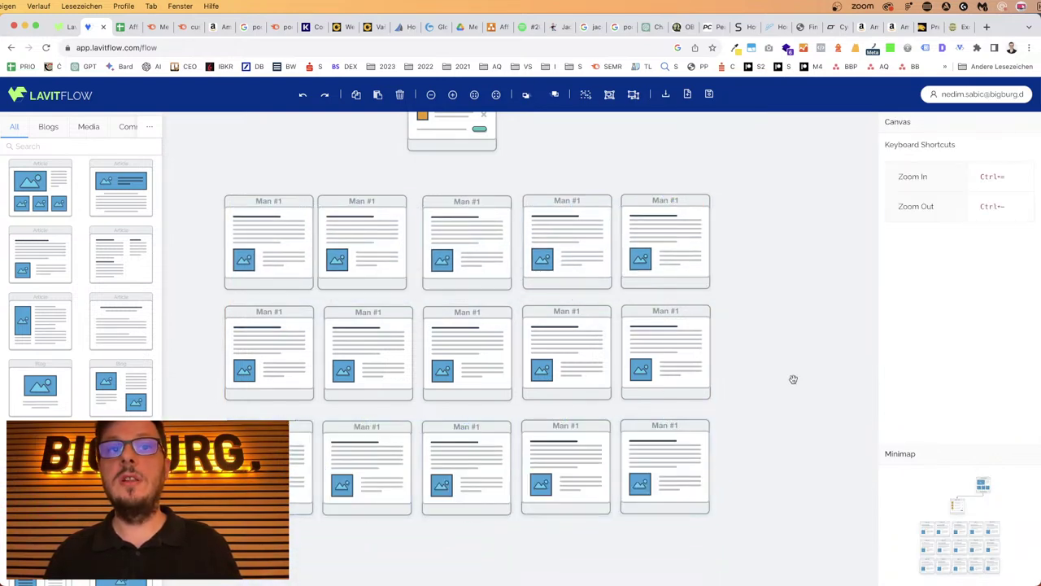
- Paste five more Man #1 copies and move them into a fourth row
scroll(792, 379, down, 2)
super+click(353, 374)
super+click(434, 367)
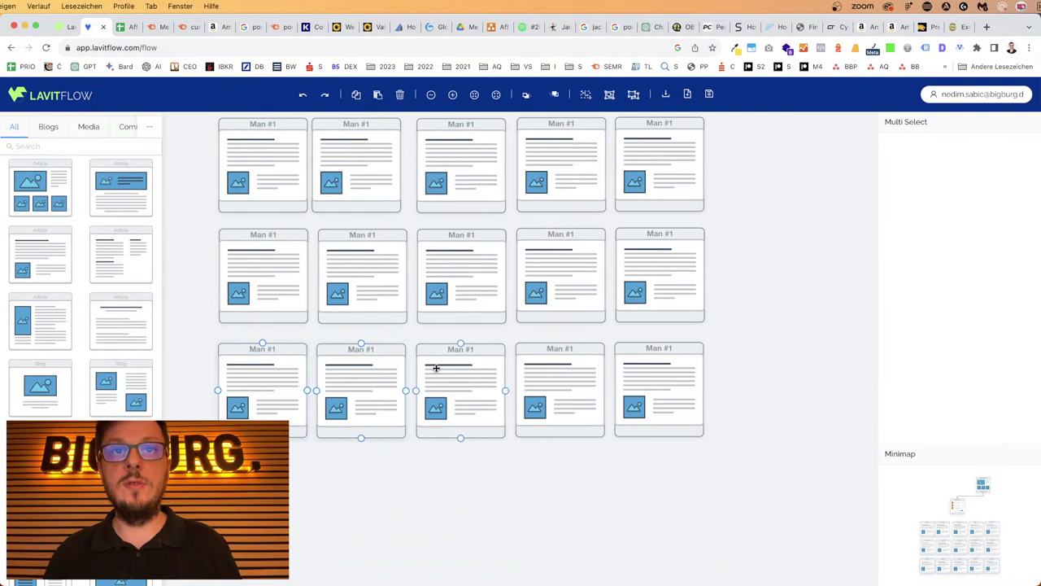
super+click(532, 361)
super+click(651, 359)
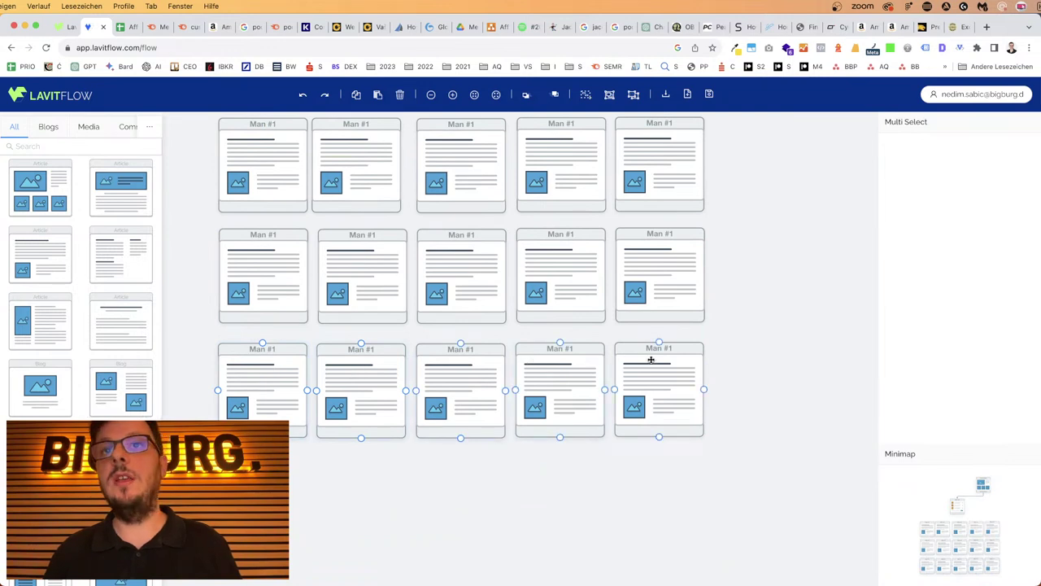
click(377, 95)
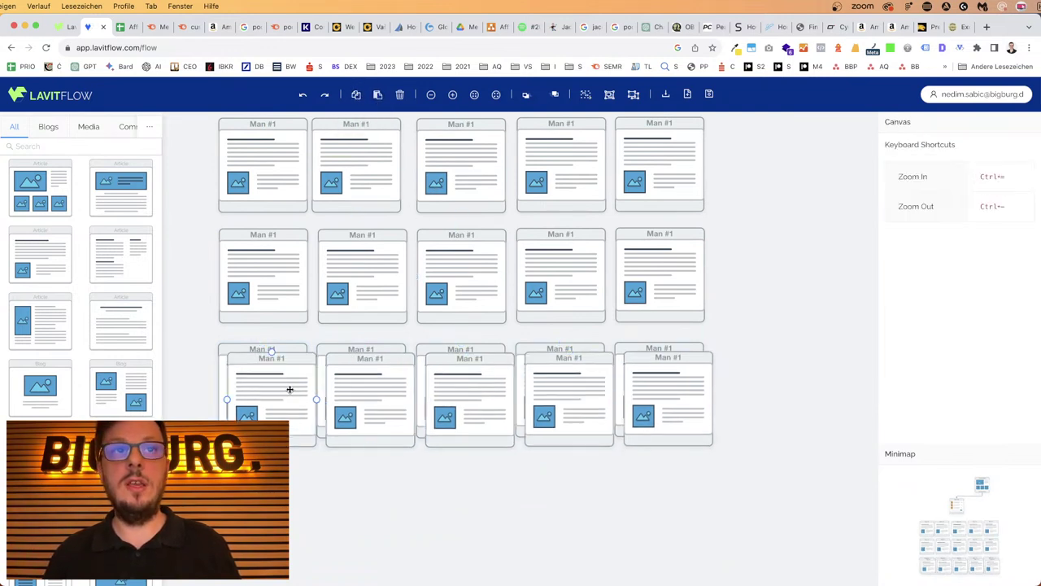
click(361, 388)
super+click(539, 379)
super+click(660, 385)
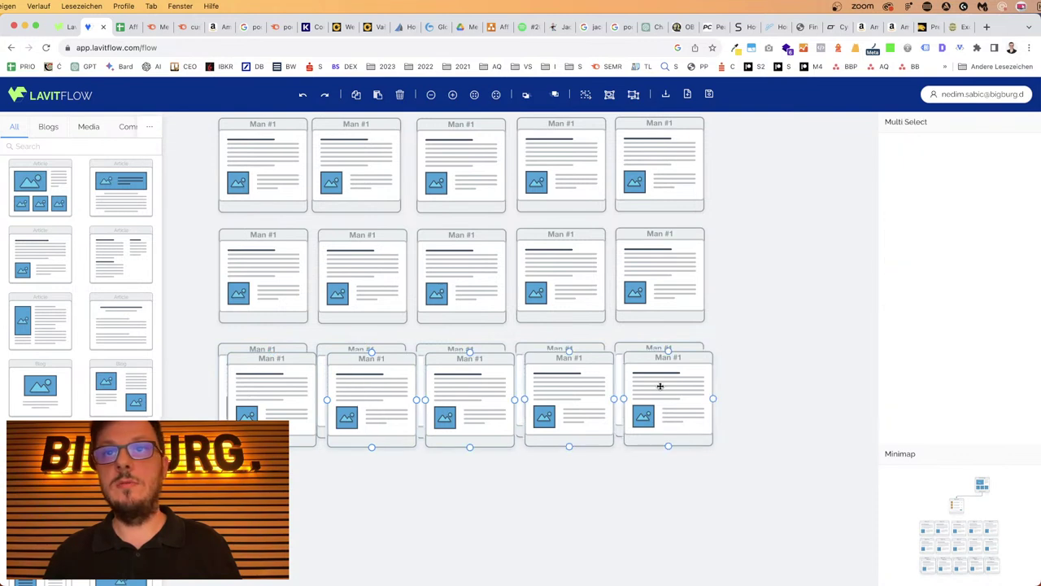
drag(660, 385, 646, 475)
click(745, 388)
drag(271, 390, 268, 504)
click(776, 429)
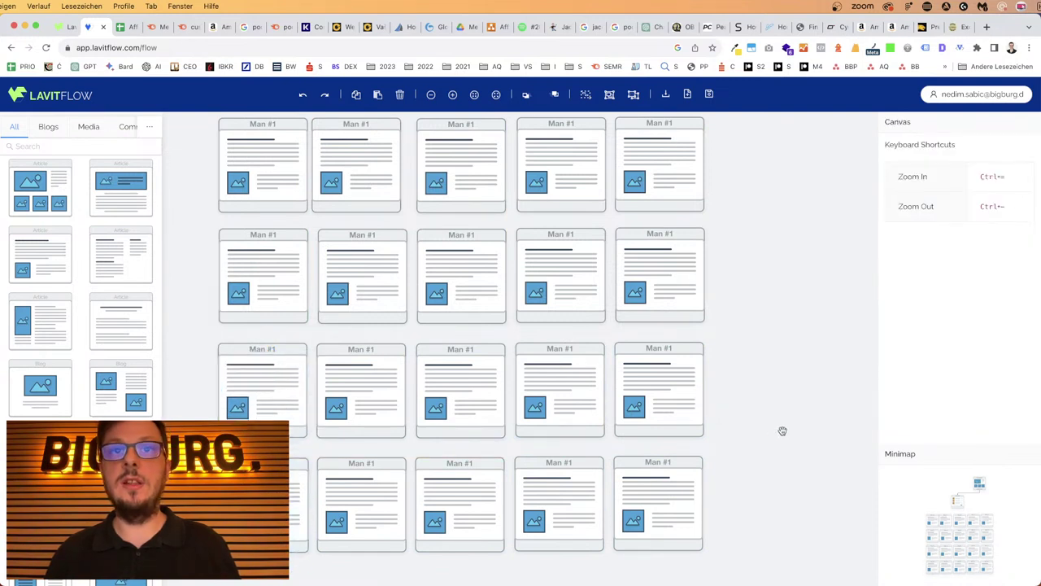
click(431, 95)
- Zoom out and connect Wiki HP to the first-row Man #1 nodes
click(430, 95)
click(431, 95)
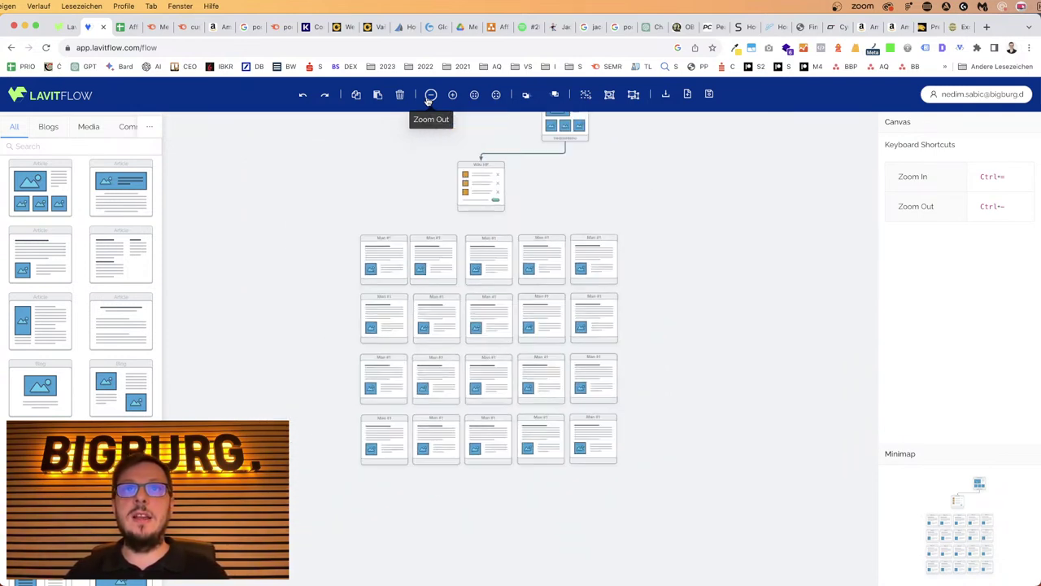
scroll(625, 370, right, 3)
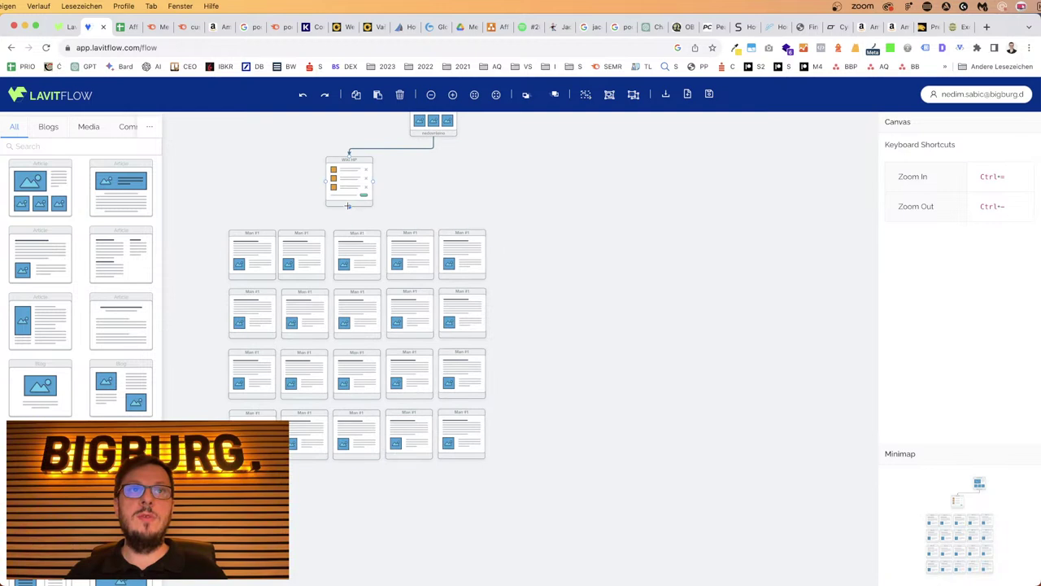
drag(348, 205, 253, 230)
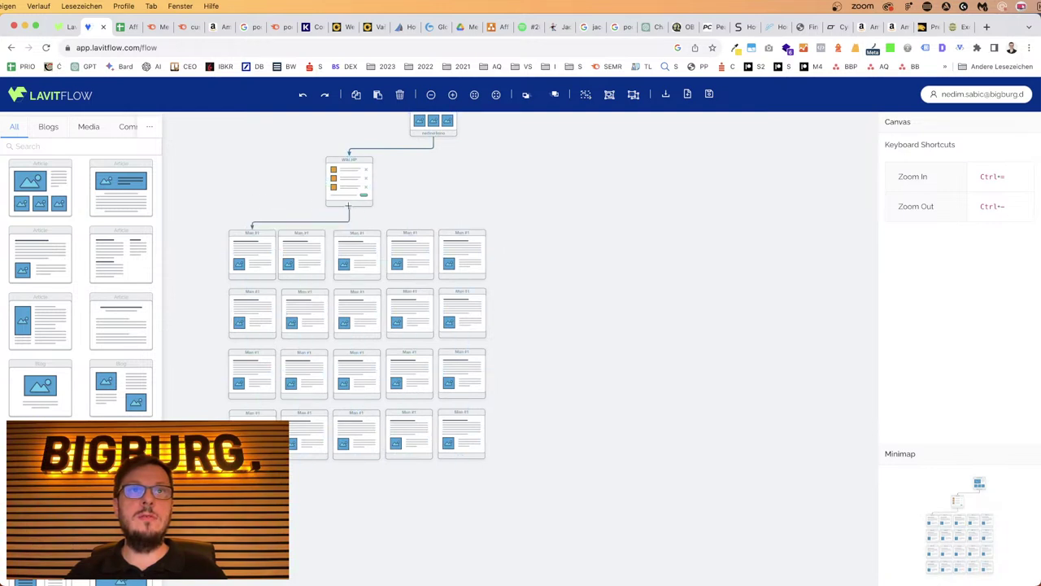
click(353, 200)
drag(348, 206, 302, 229)
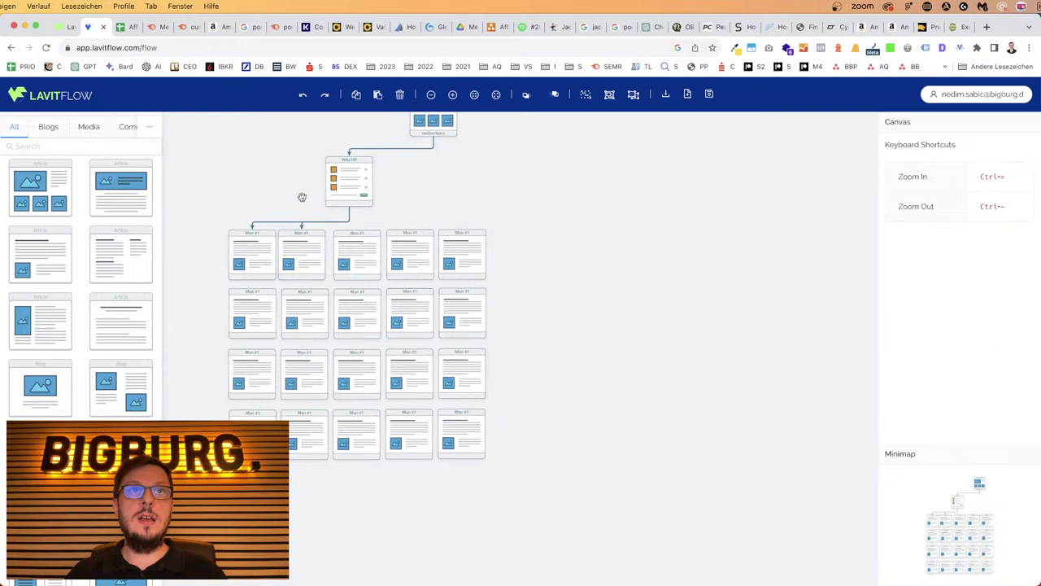
click(345, 197)
drag(349, 208, 409, 231)
click(348, 185)
click(354, 196)
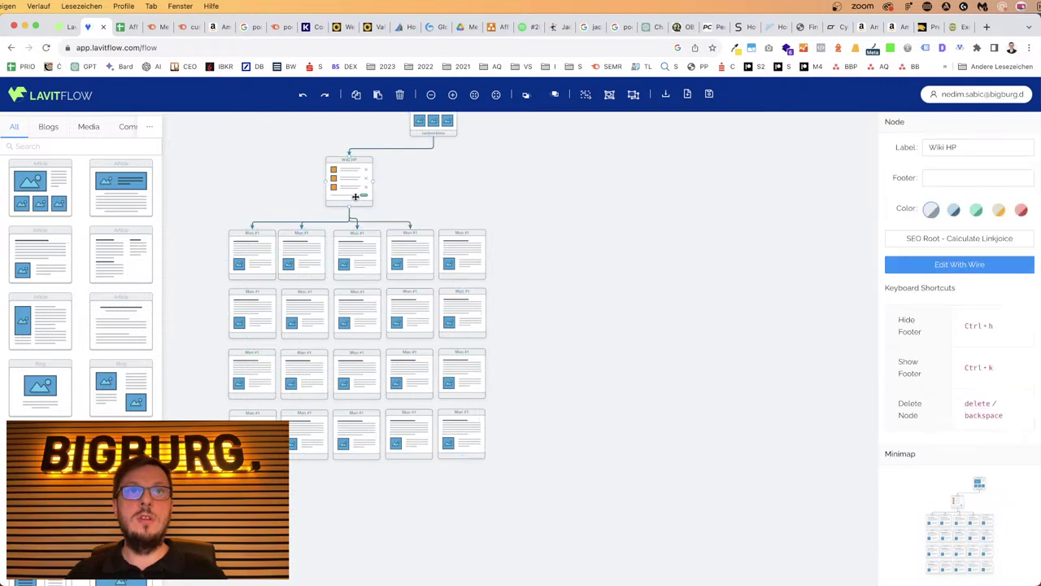
drag(349, 207, 461, 231)
- Connect Wiki HP to four second-row Man #1 nodes, then go to the lavitflow.com tab
click(346, 196)
drag(350, 207, 254, 286)
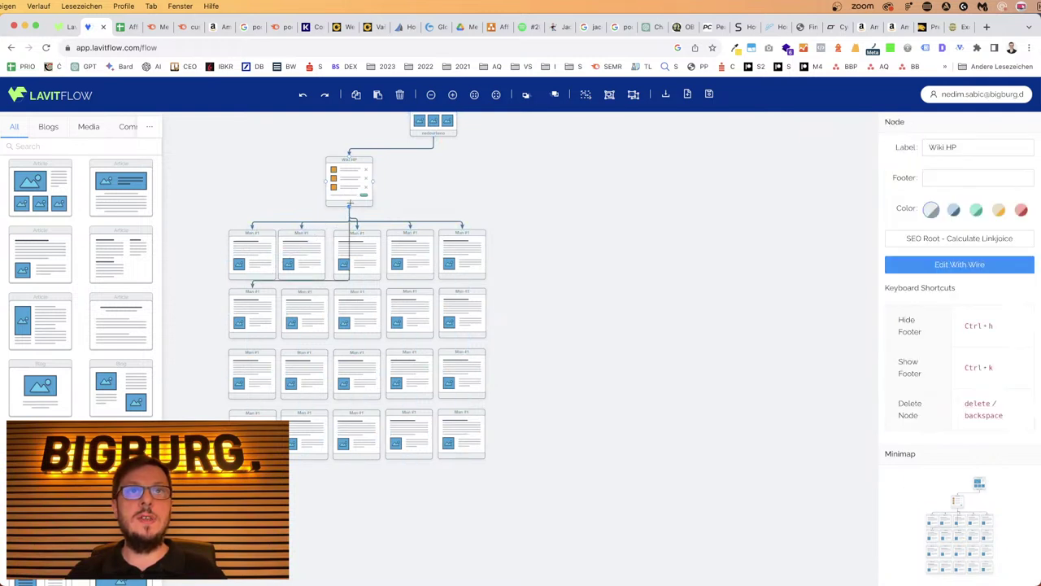
drag(350, 205, 305, 286)
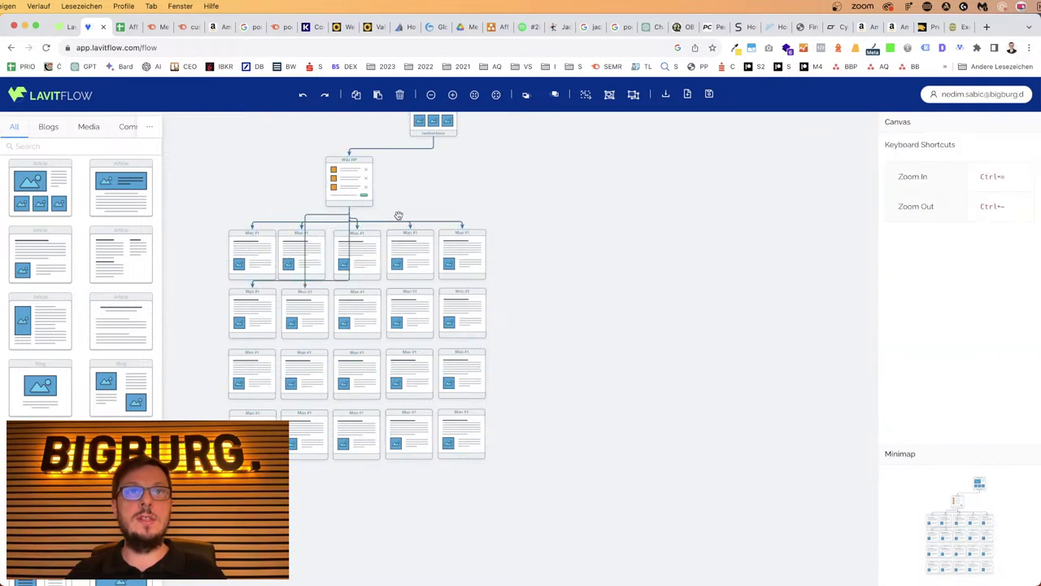
drag(349, 205, 356, 287)
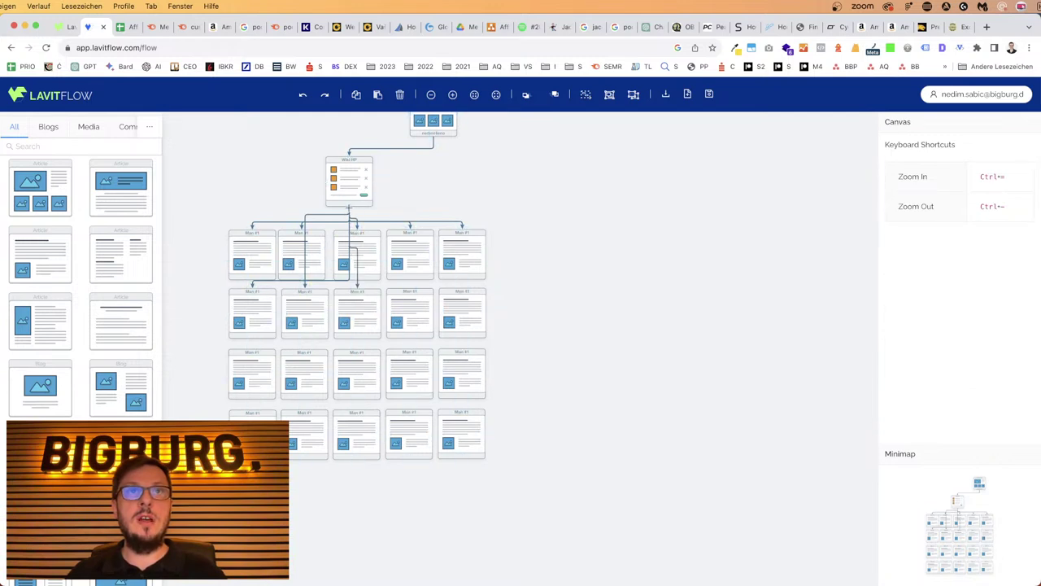
drag(349, 205, 410, 289)
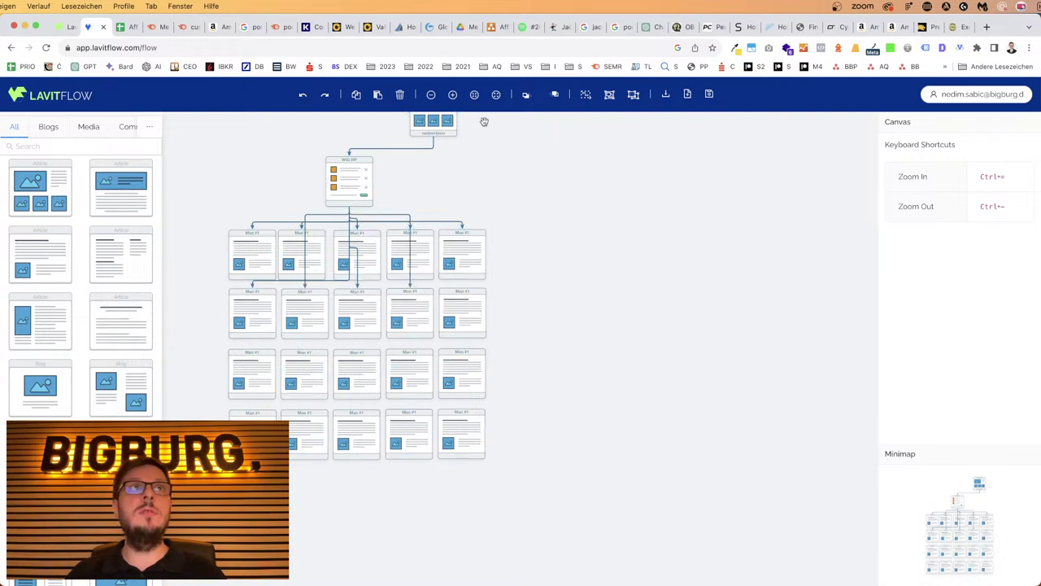
click(69, 27)
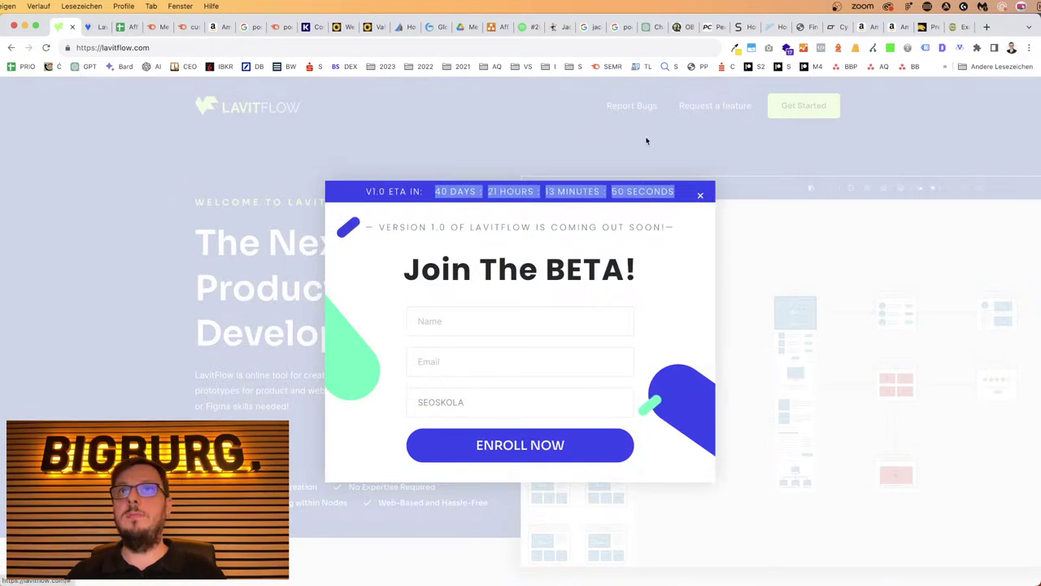
- Close the Join The BETA popup, view the Report a Bug form, and return to the flow editor
click(702, 198)
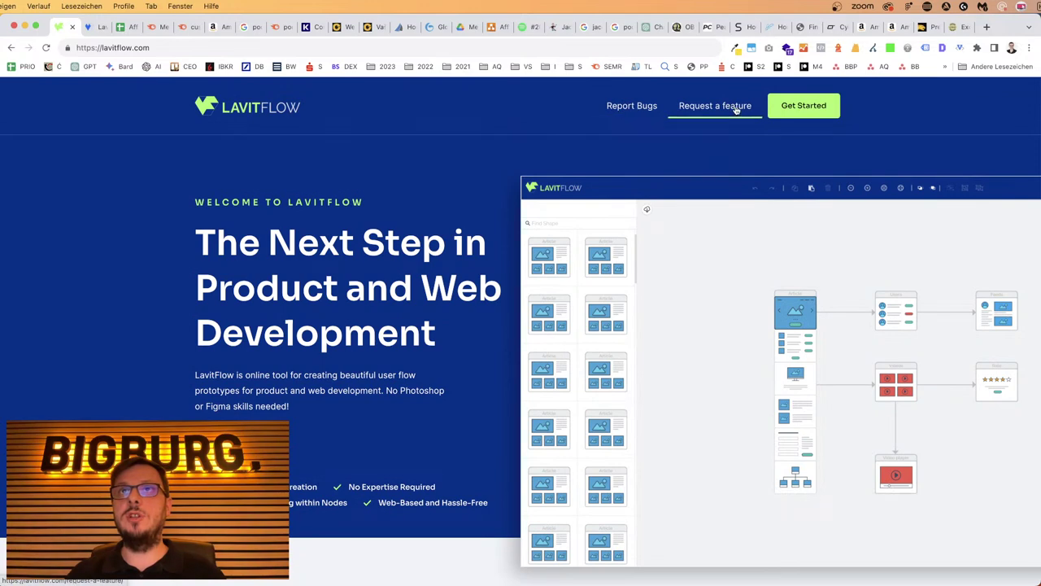
click(643, 105)
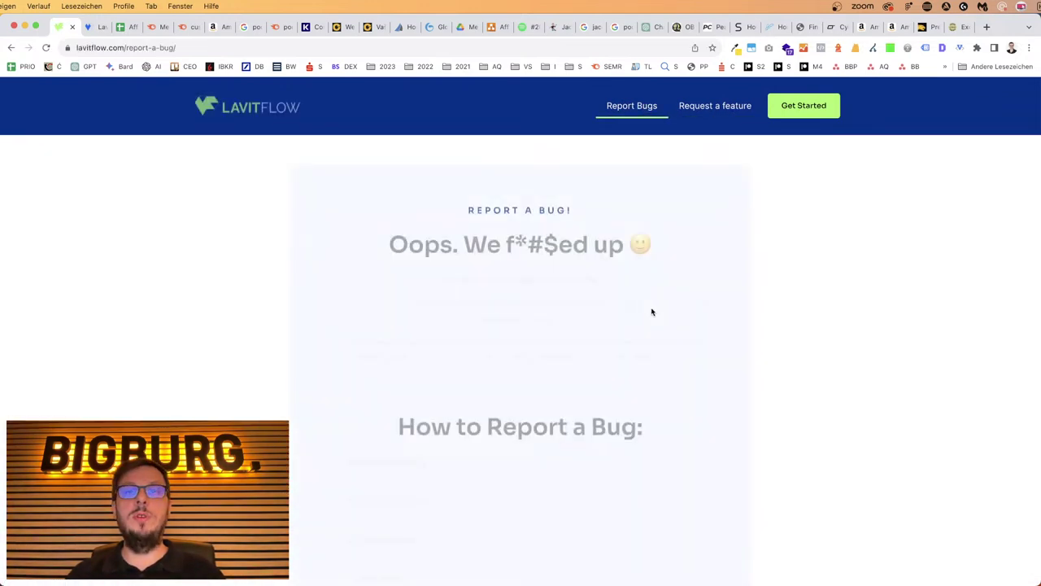
scroll(581, 390, down, 5)
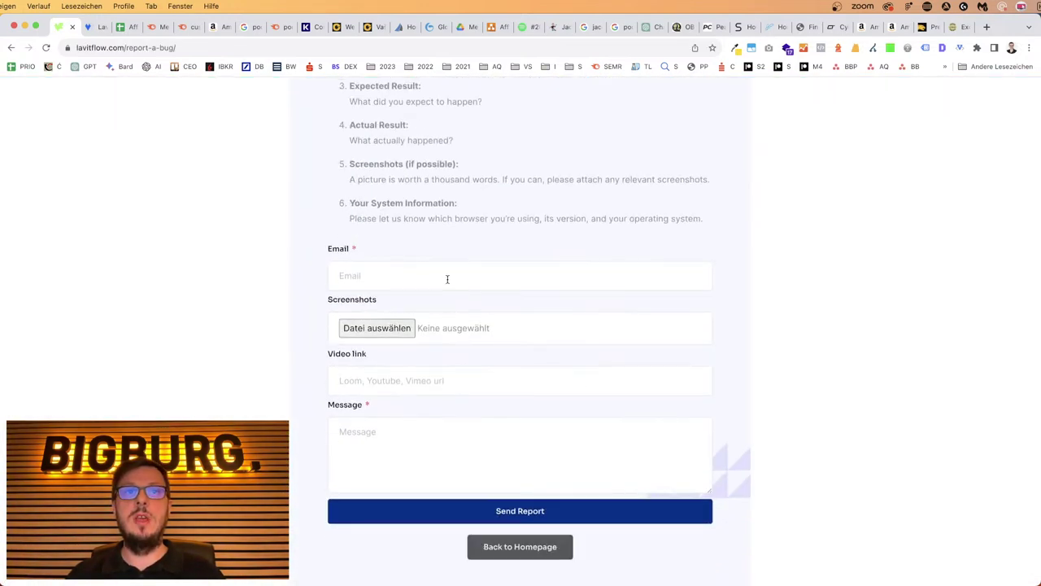
click(94, 26)
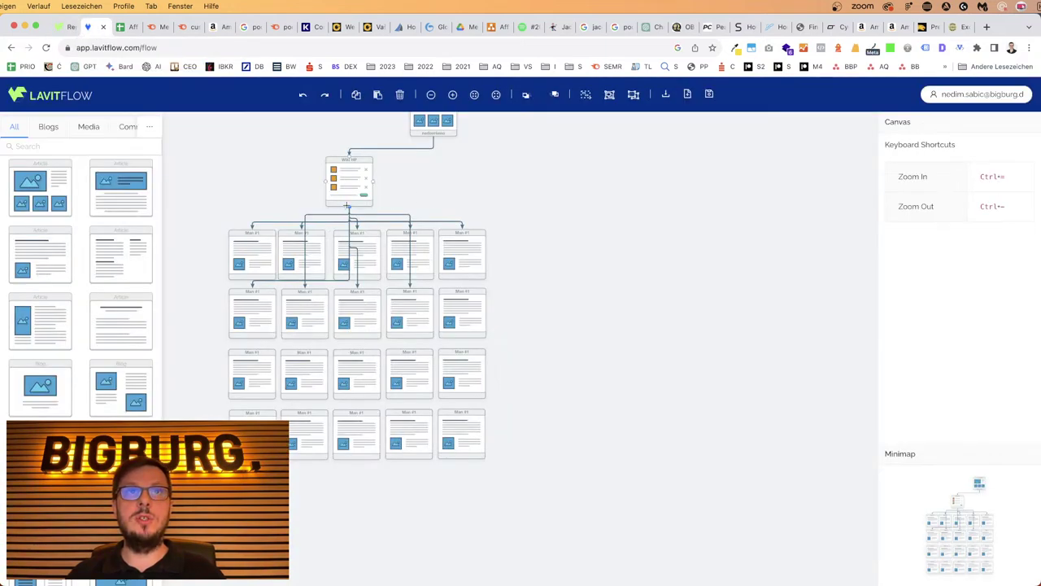
- Draw connectors from Wiki HP to further Man #1 nodes in the second and third rows
drag(347, 206, 308, 269)
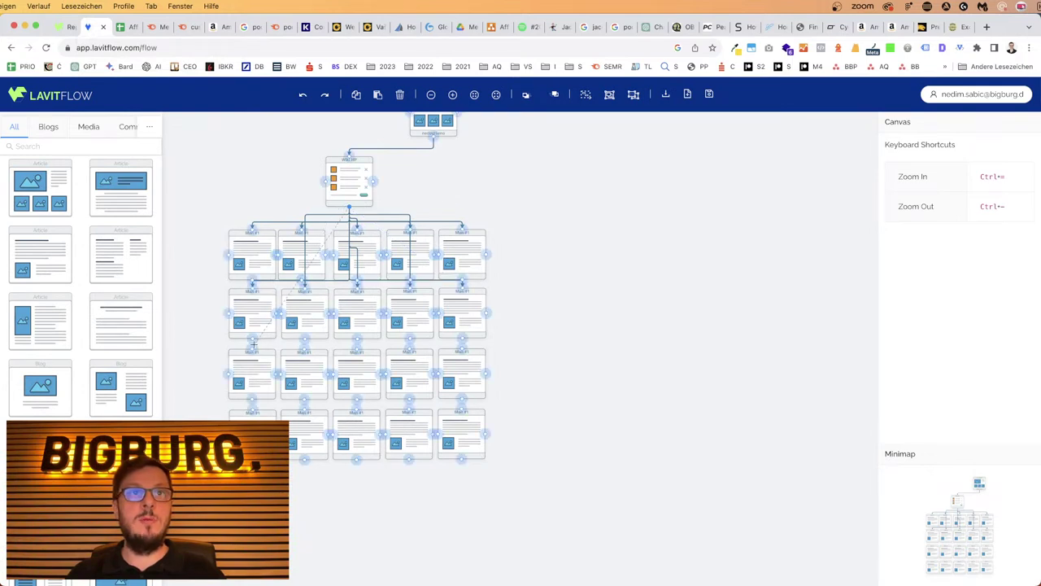
drag(252, 348, 252, 348)
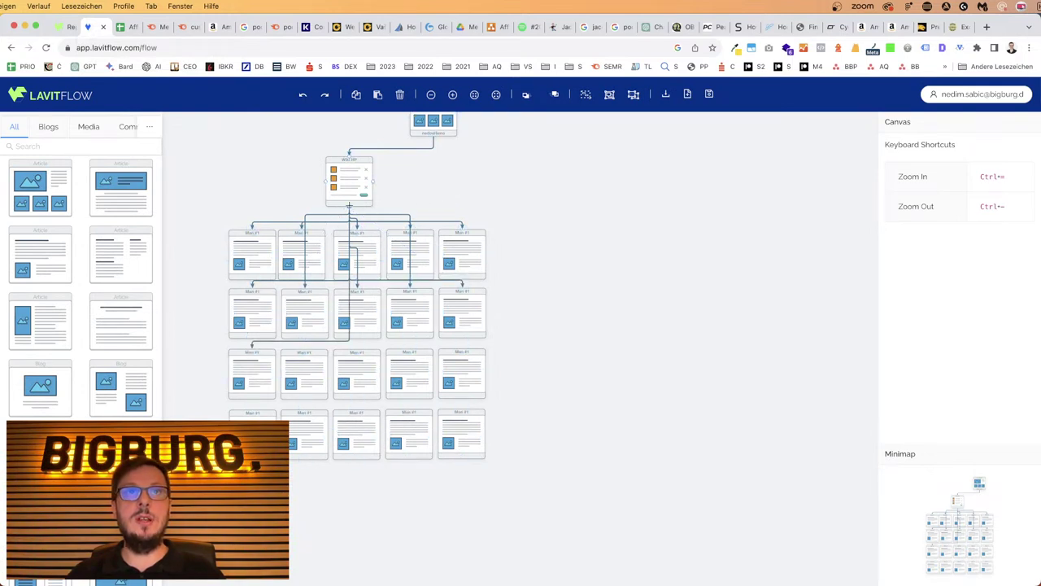
drag(348, 206, 349, 210)
drag(305, 348, 358, 348)
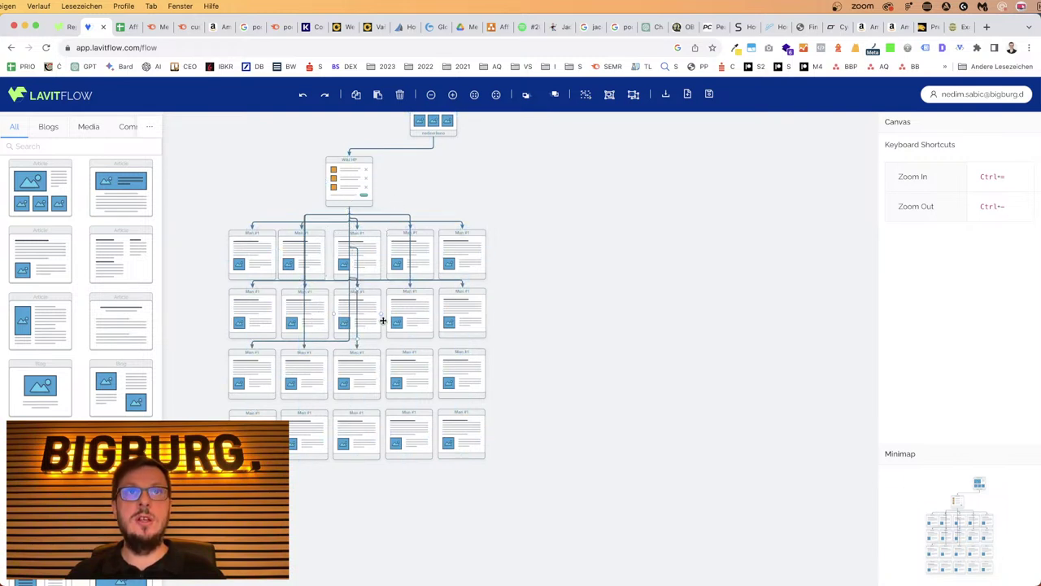
click(362, 188)
drag(349, 206, 406, 312)
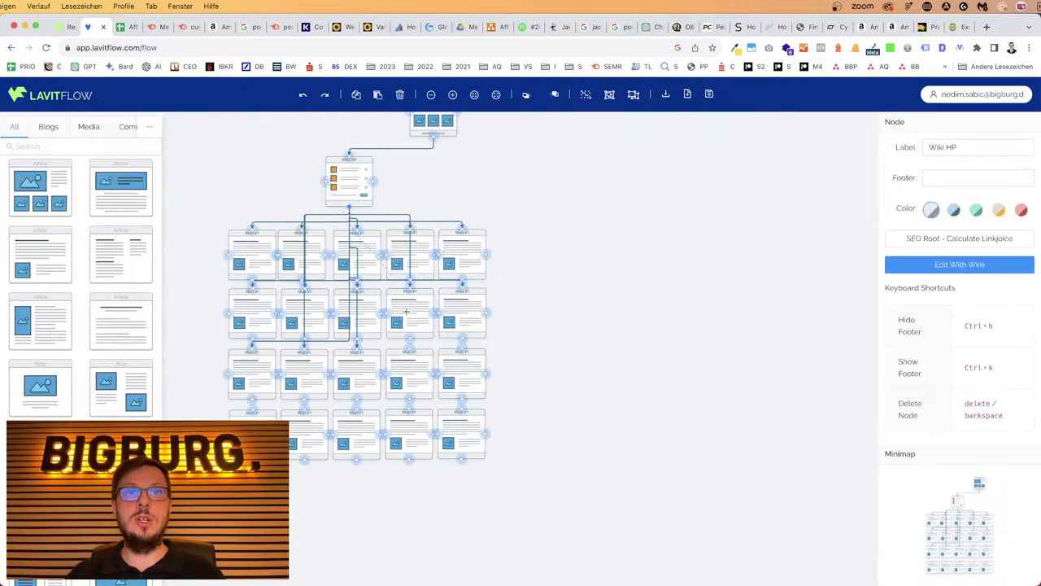
drag(408, 348, 410, 351)
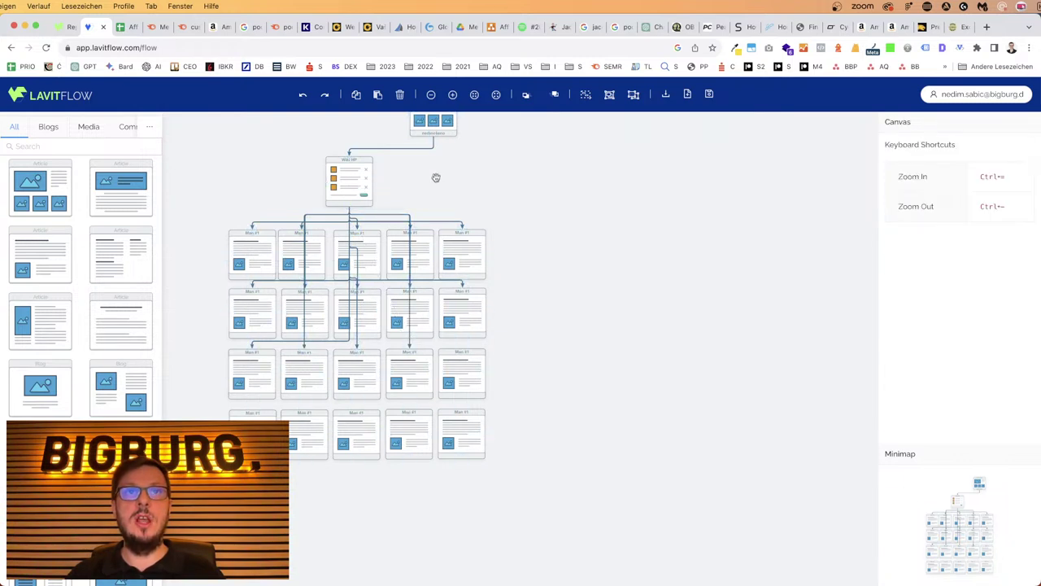
drag(348, 208, 462, 348)
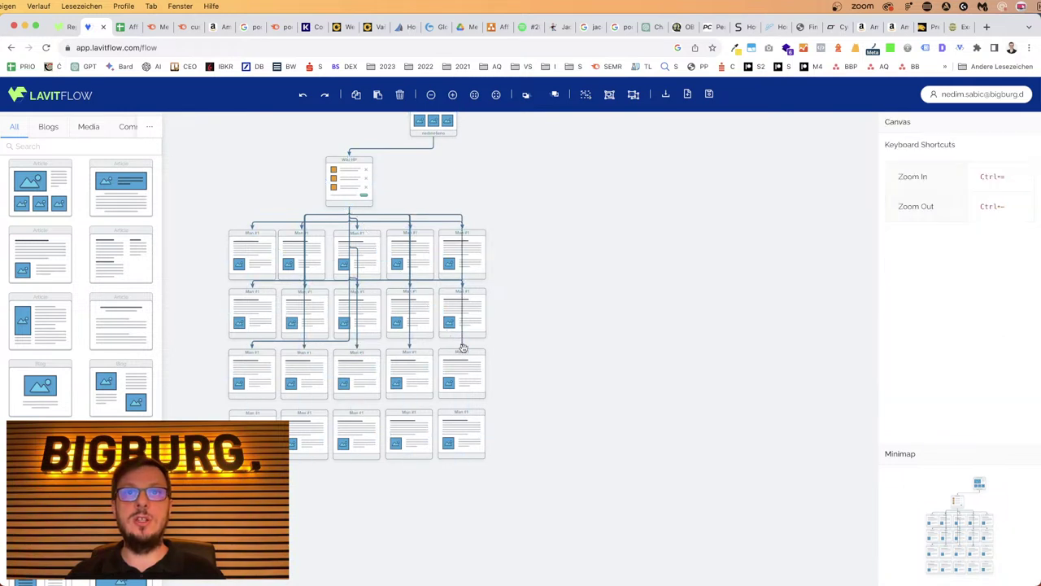
click(368, 188)
- Draw connectors from Wiki HP to the fourth-row Man #1 nodes
drag(347, 211, 255, 409)
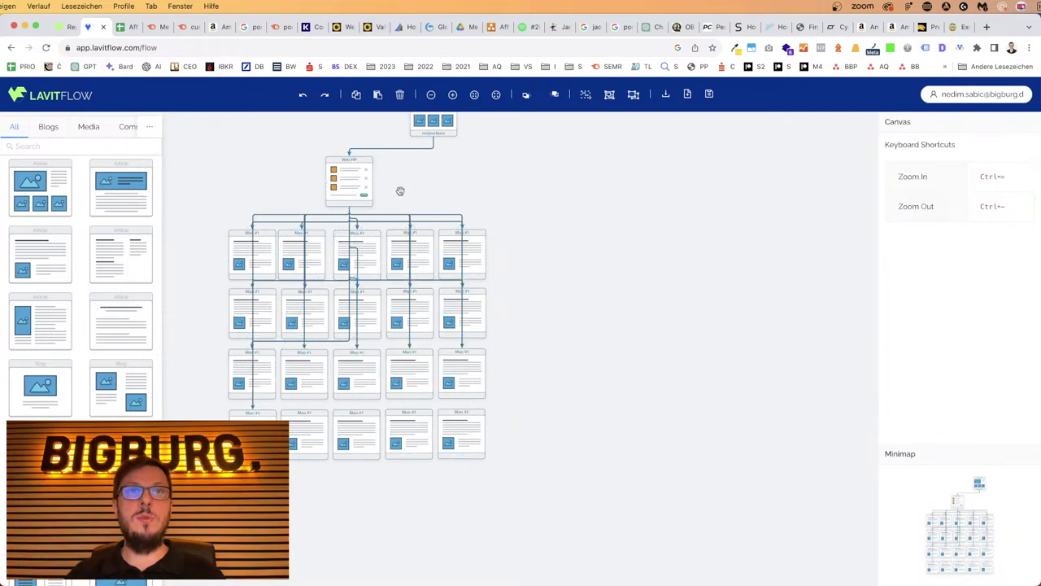
drag(348, 206, 304, 408)
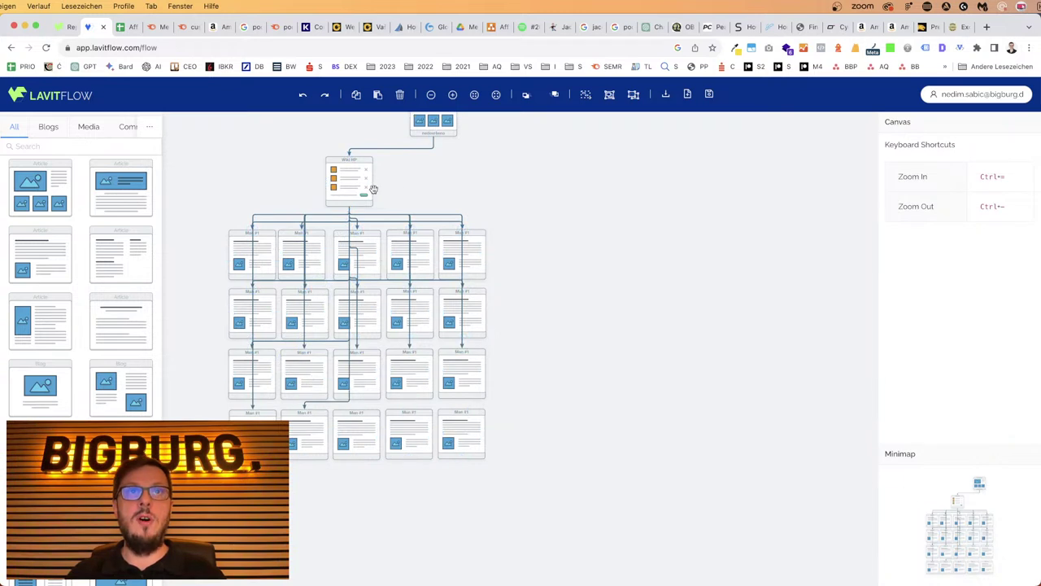
drag(348, 205, 379, 358)
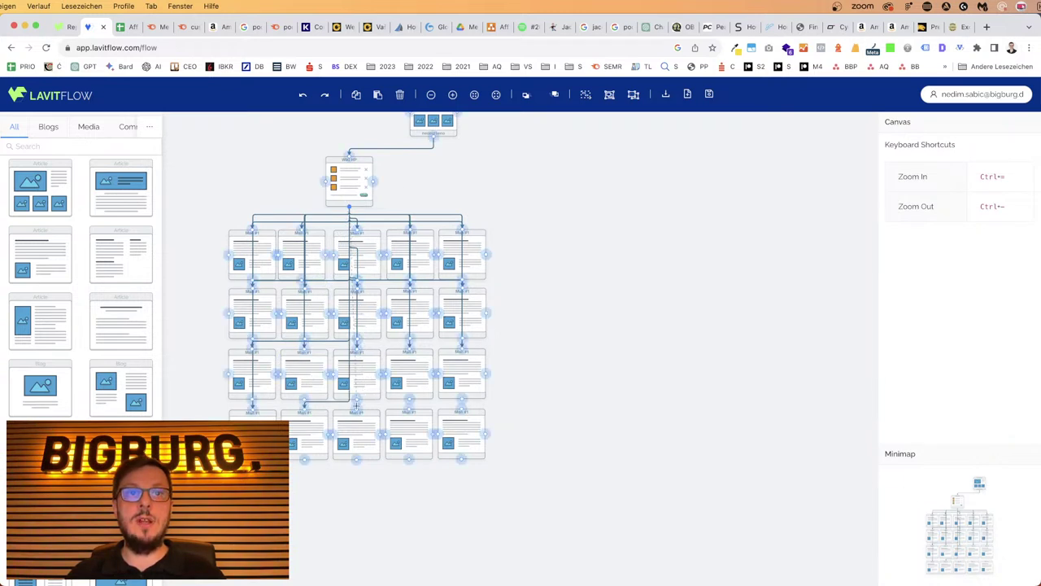
drag(356, 408, 355, 410)
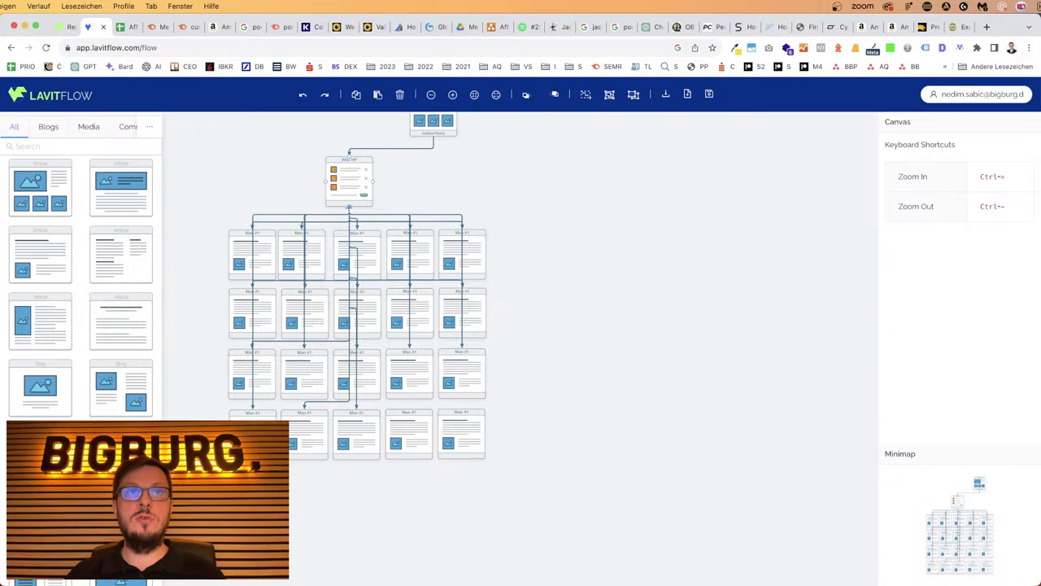
drag(348, 206, 410, 412)
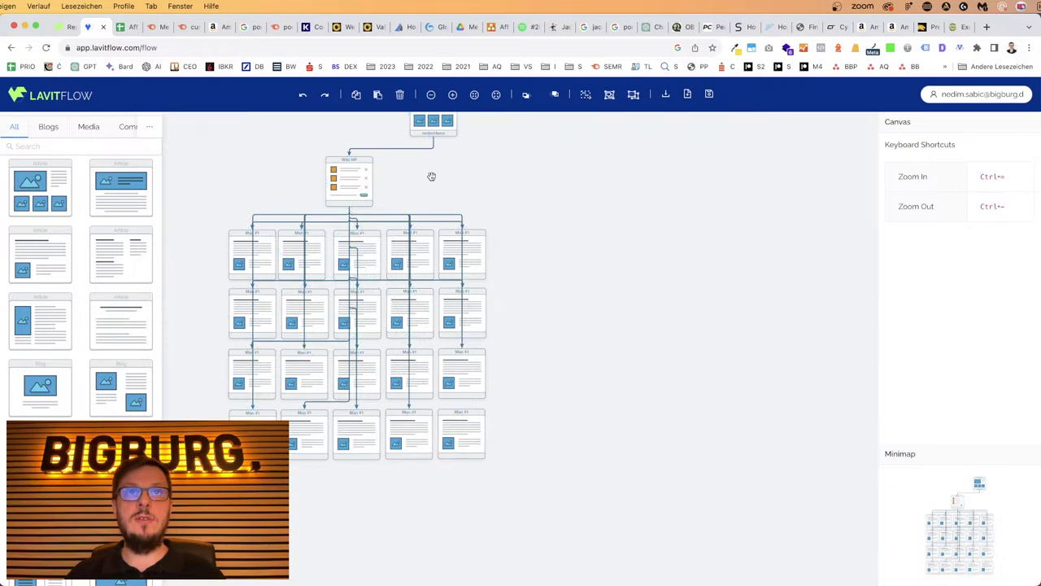
drag(346, 206, 461, 410)
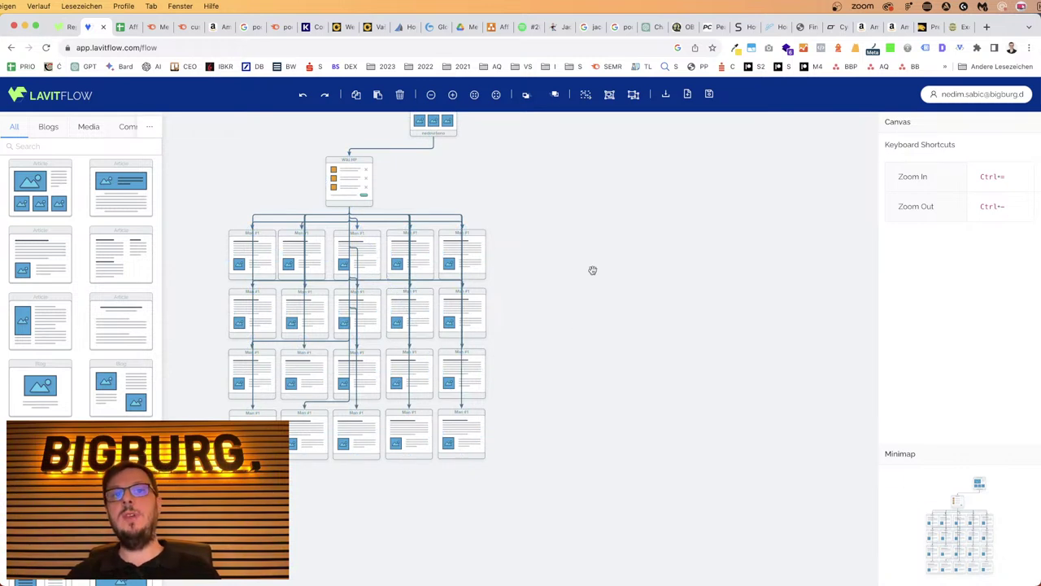
scroll(504, 219, up, 2)
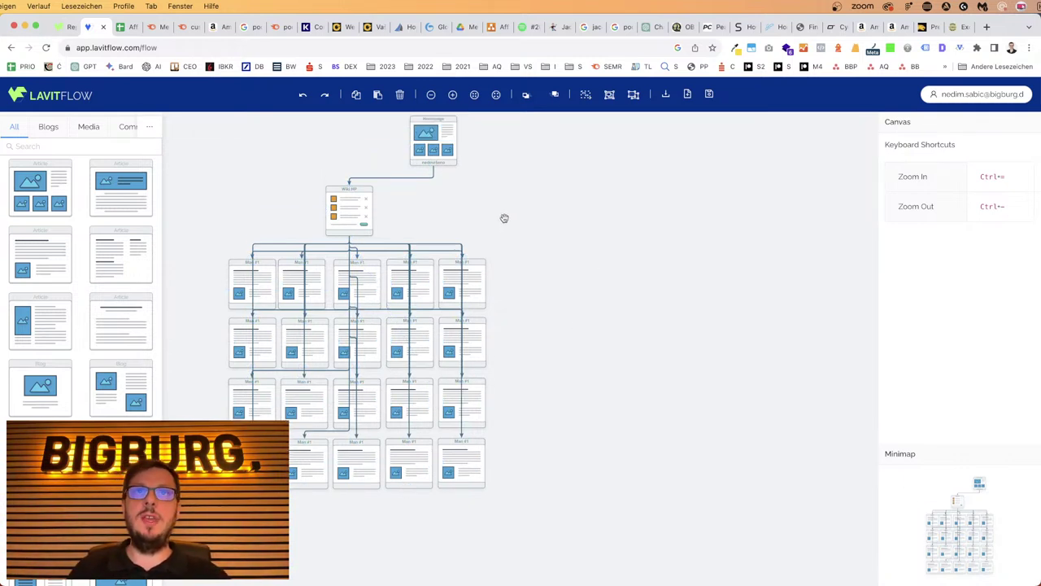
scroll(345, 214, left, 1)
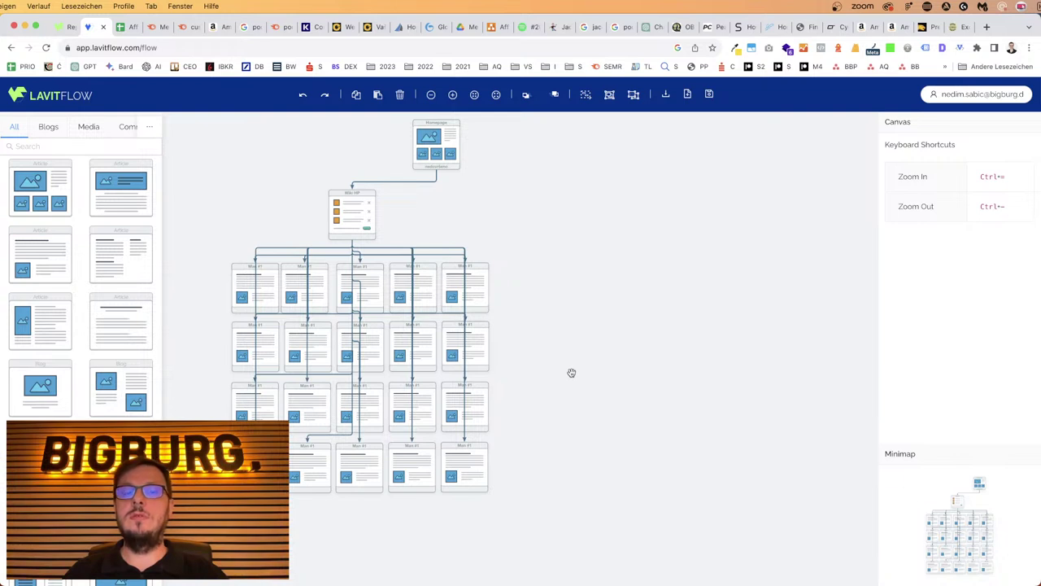
scroll(571, 373, down, 3)
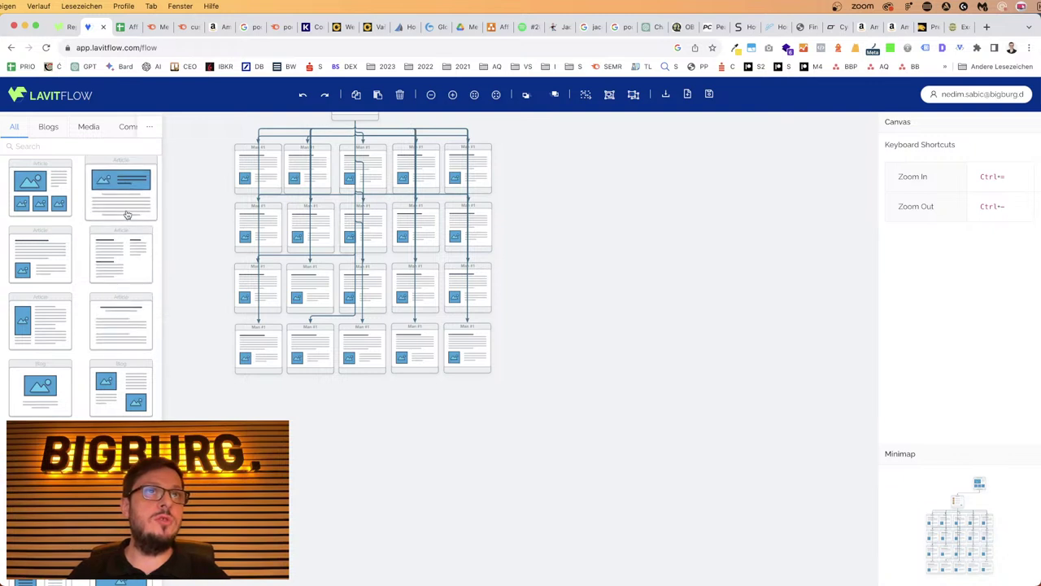
- Add an Article node below the diagram and label it Best Cue
drag(123, 189, 414, 435)
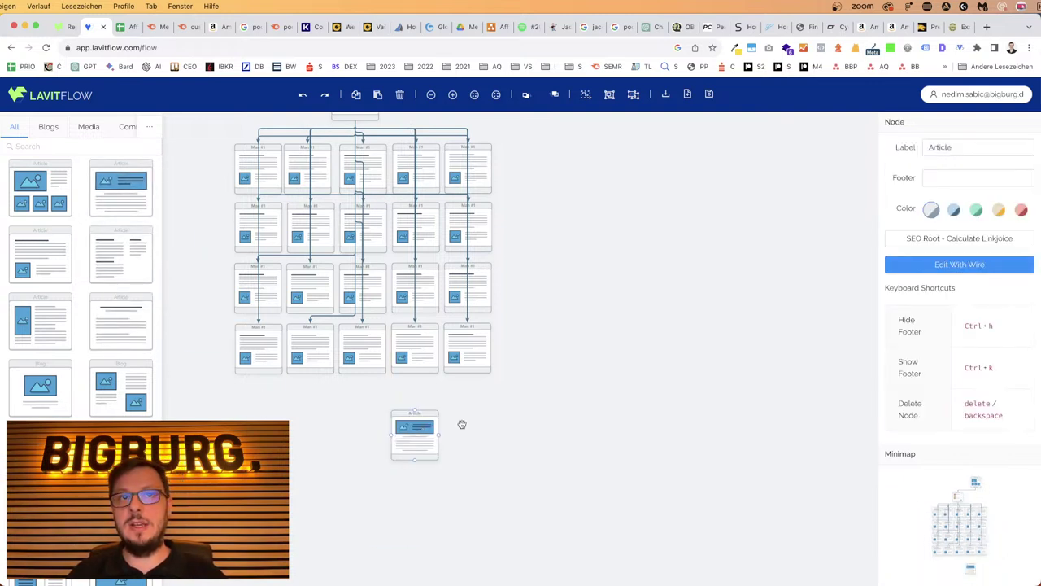
double_click(933, 147)
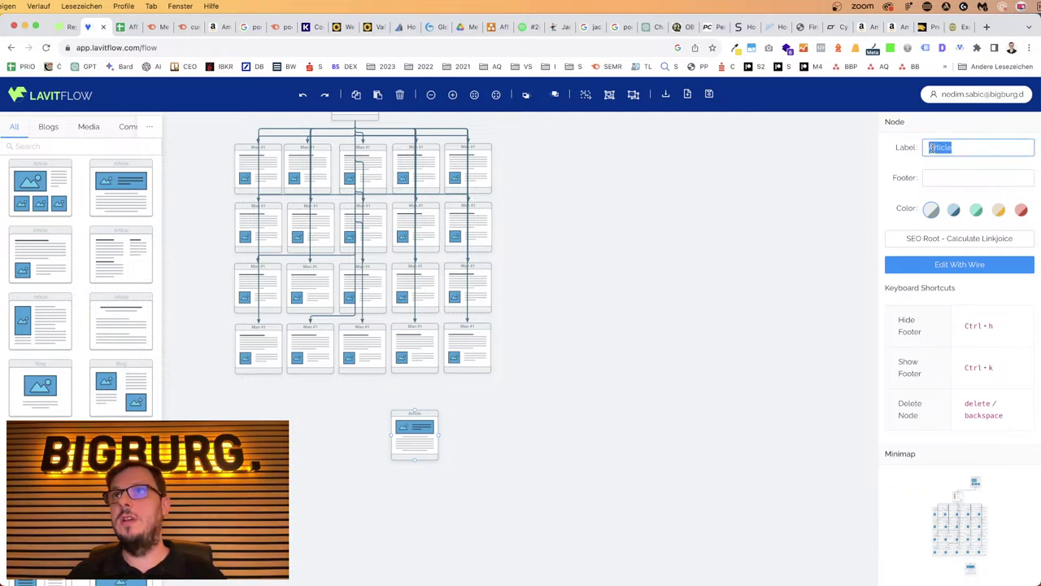
text(Cu)
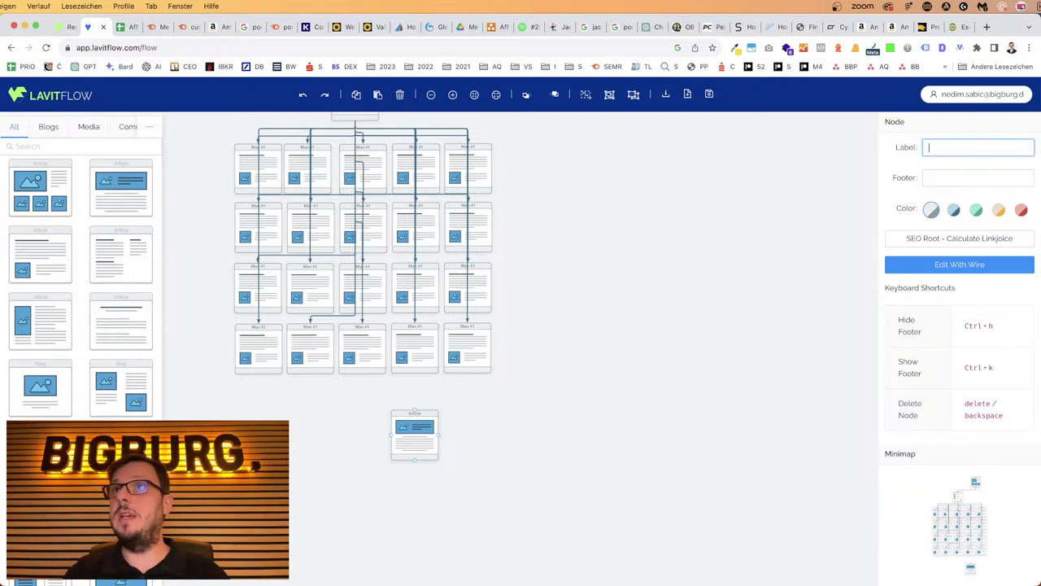
key(BackSpace)
key(BackSpace)
key(BackSpace)
key(BackSpace)
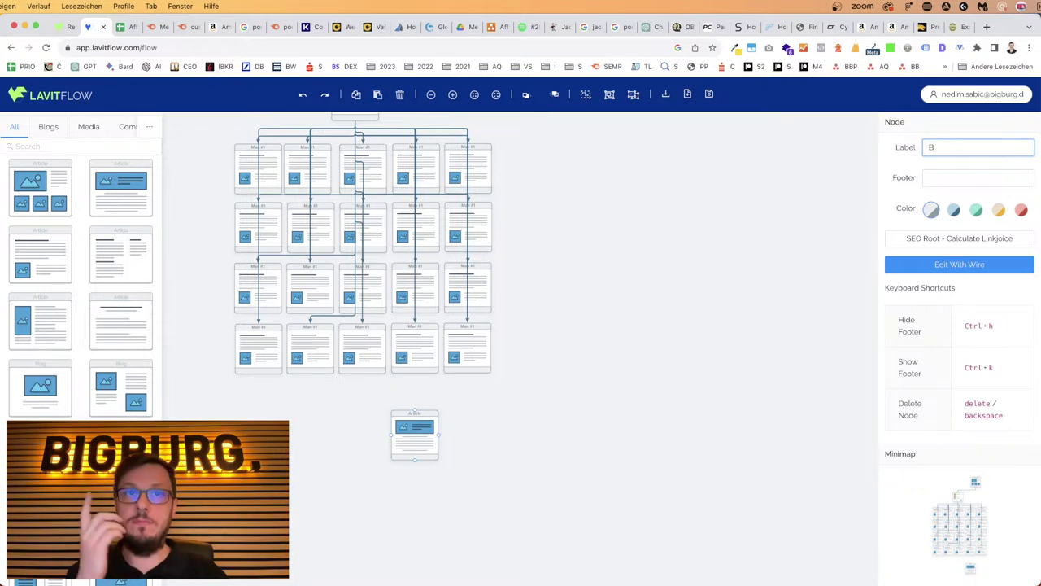
text(est Cue)
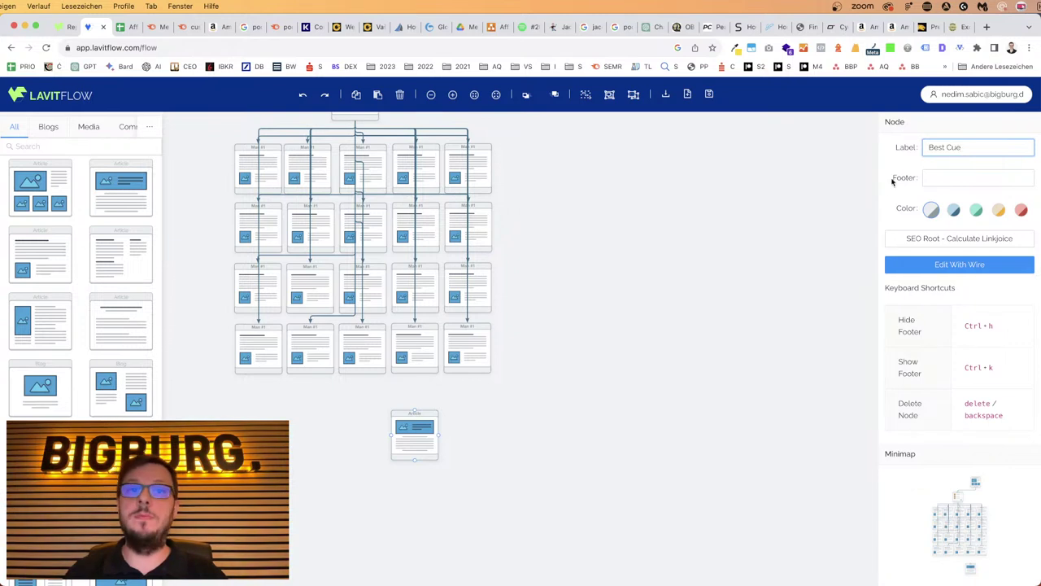
click(619, 337)
- Duplicate Best Cue, place the copy to its right, and relabel it Bestseller Cue
click(401, 432)
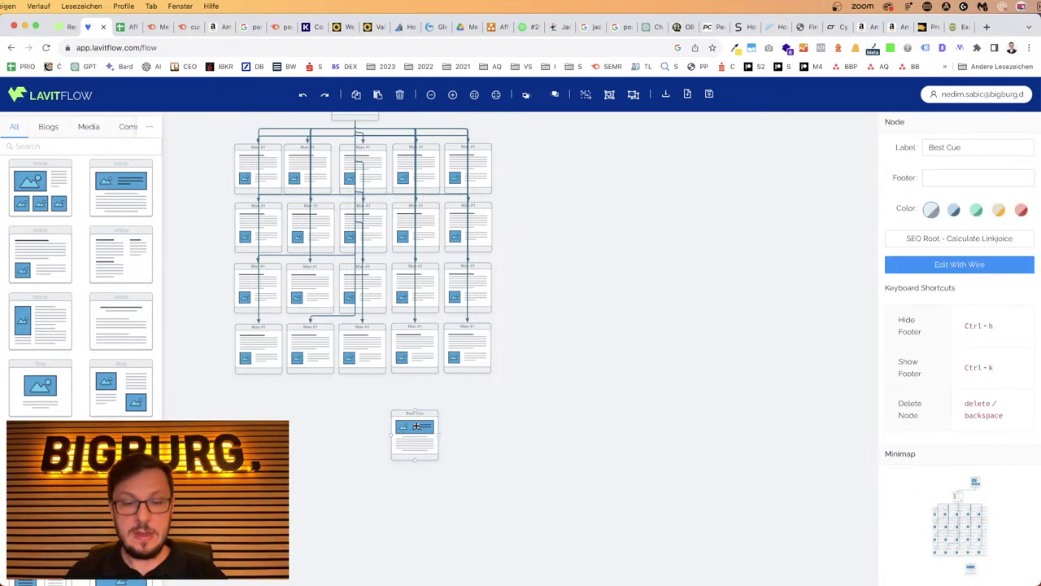
click(358, 94)
click(377, 95)
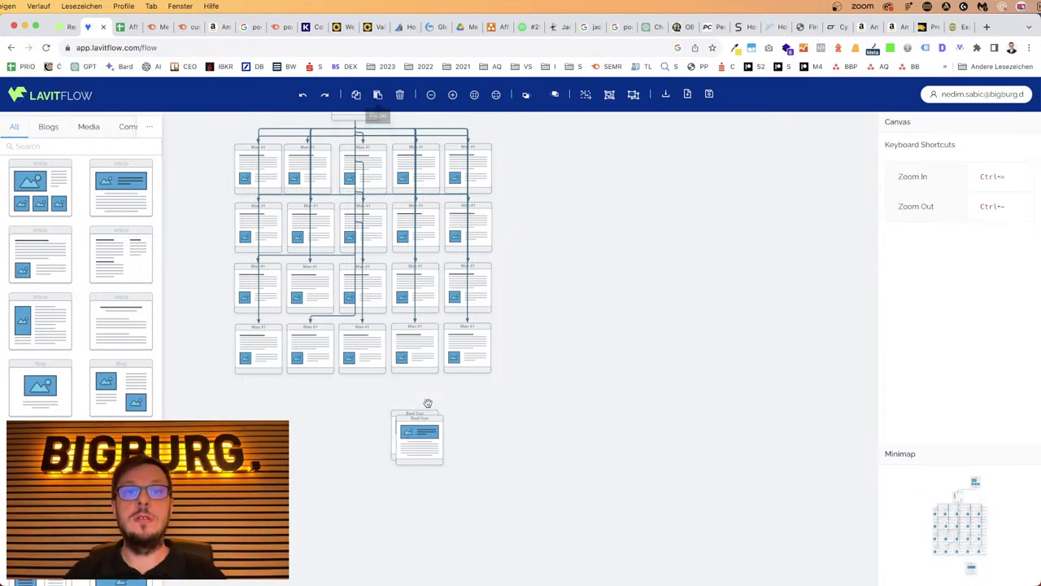
drag(456, 426, 468, 433)
drag(466, 433, 463, 432)
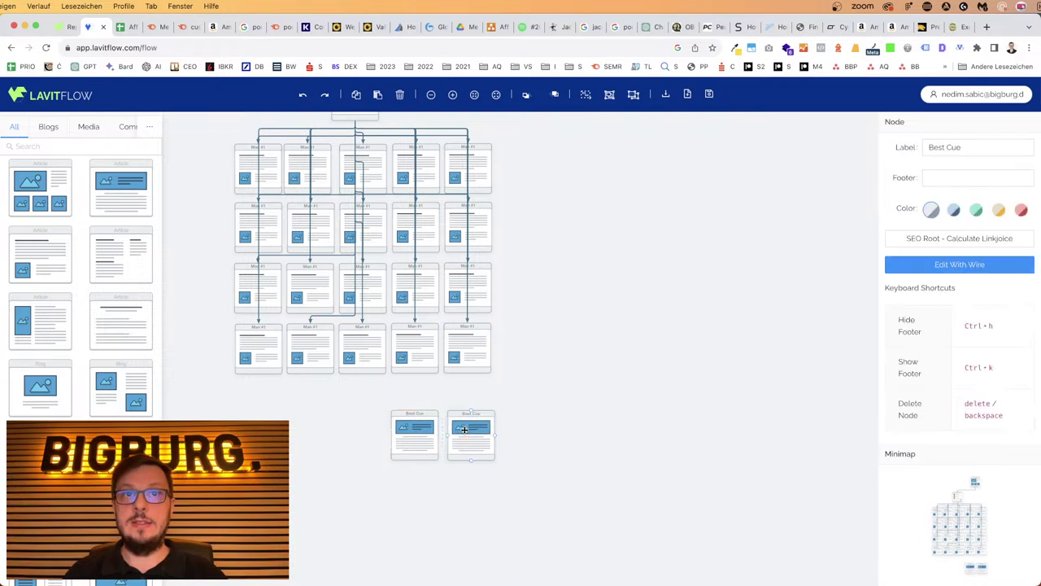
click(936, 147)
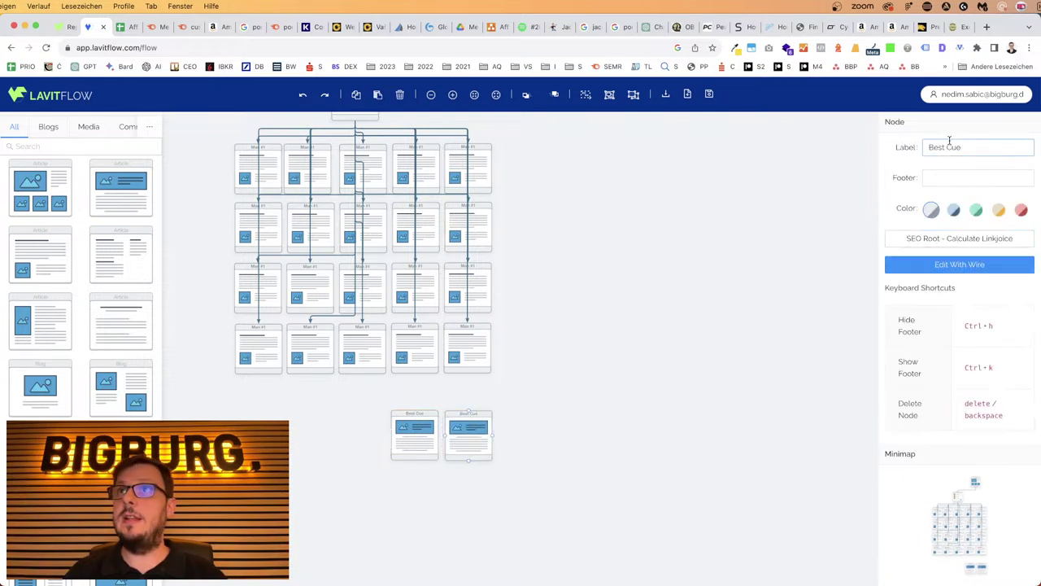
double_click(936, 147)
click(935, 147)
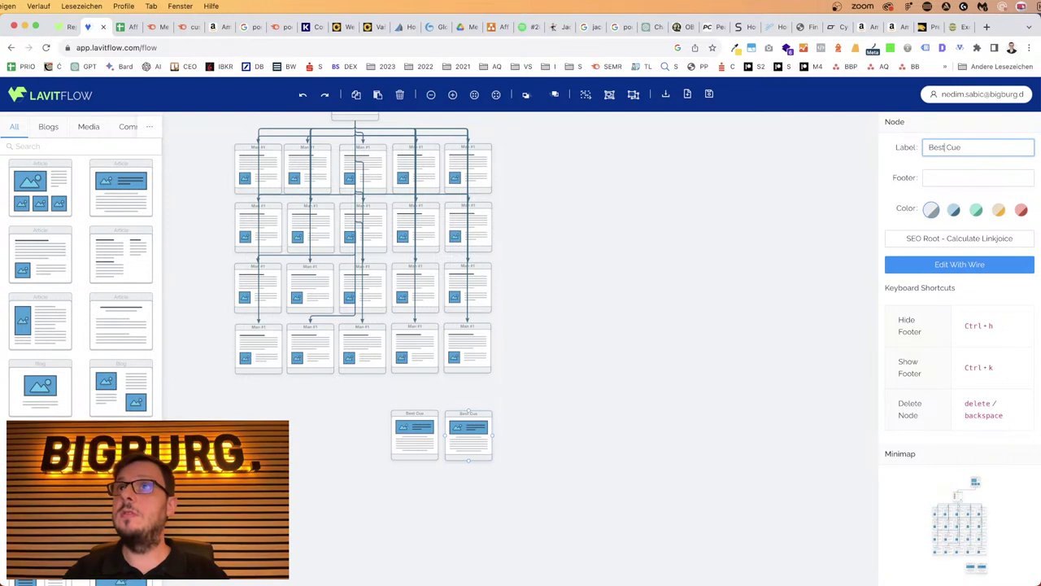
text(seller)
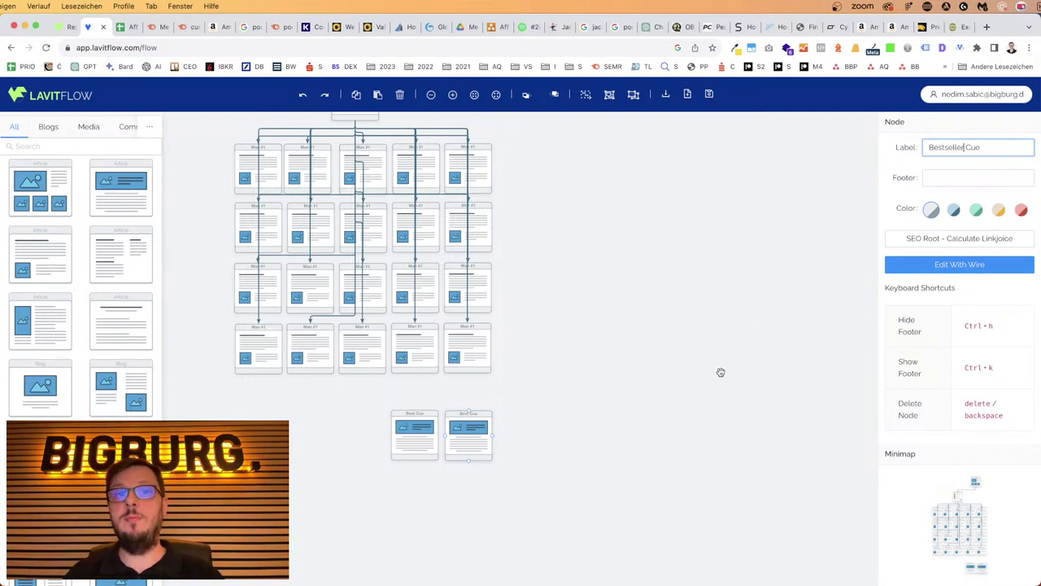
click(578, 404)
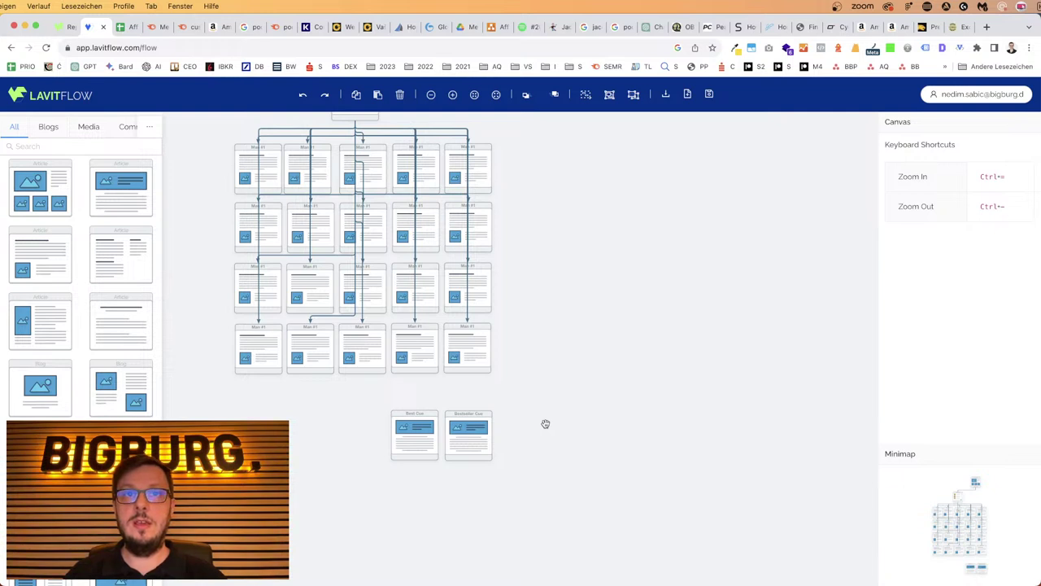
- Paste another copy to the left of Best Cue and relabel it Recommended Cue
click(468, 421)
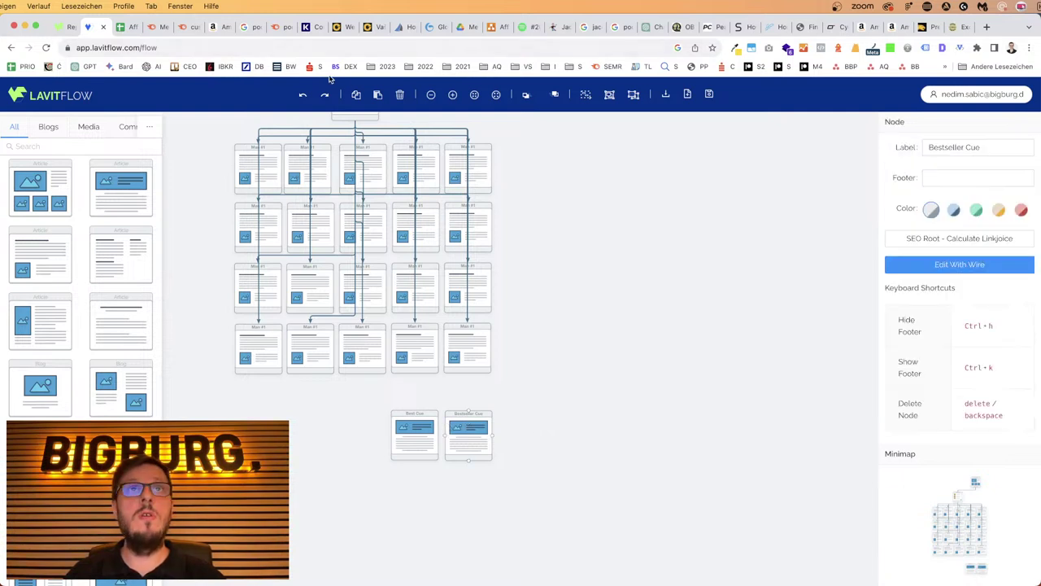
click(355, 95)
click(377, 95)
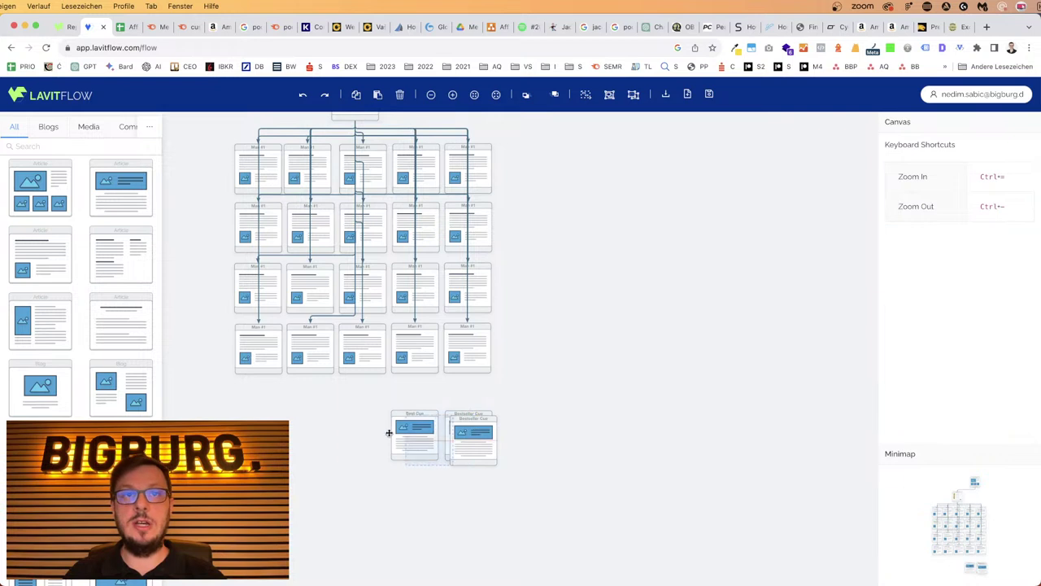
drag(389, 432, 358, 429)
click(949, 146)
double_click(946, 147)
text(R)
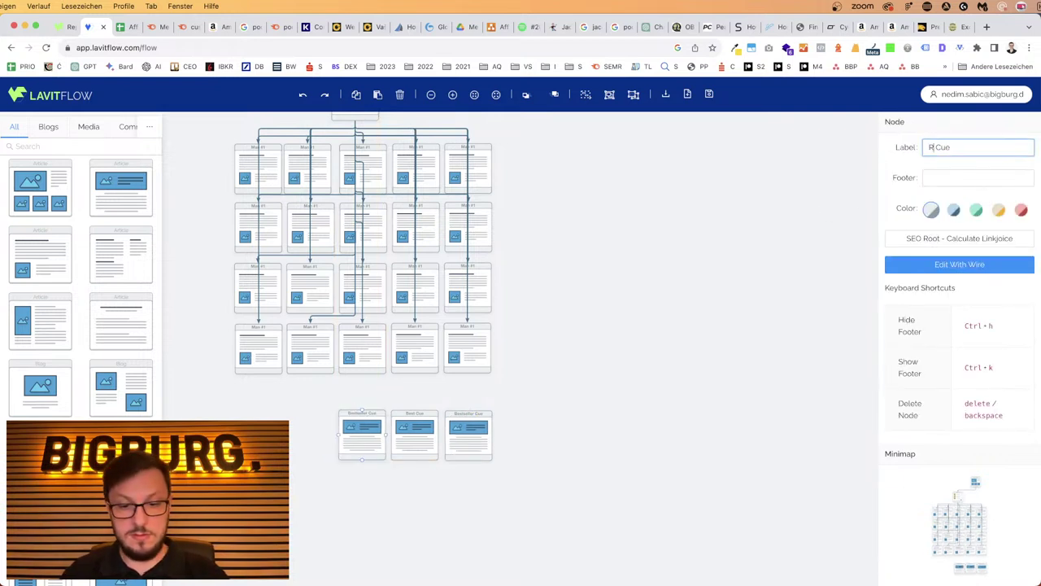
text(ecommended)
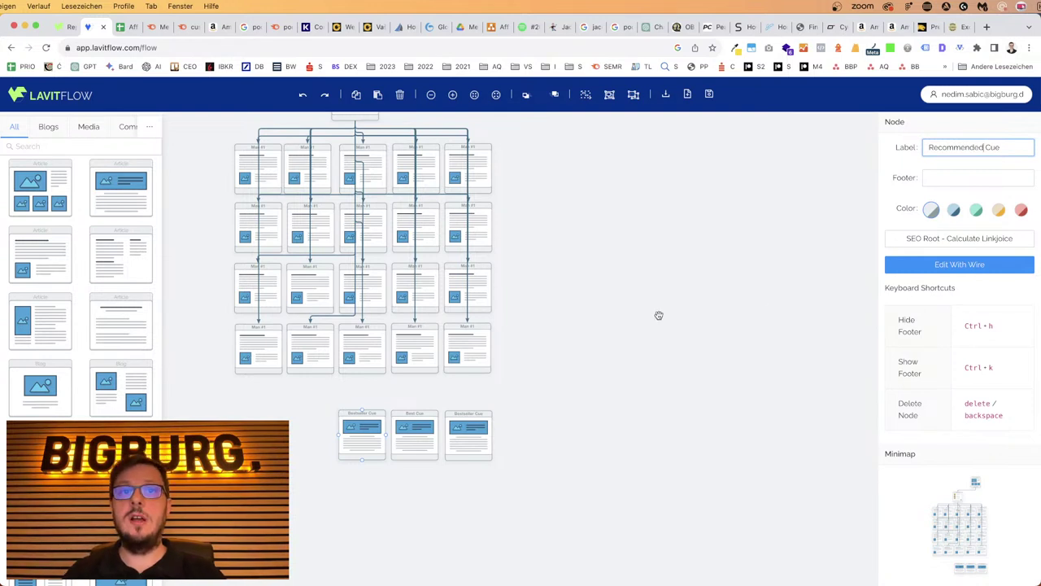
click(651, 317)
- Draw connectors from the bottom-row Man #1 page to the Recommended Cue and Best Cue nodes
drag(414, 372, 361, 409)
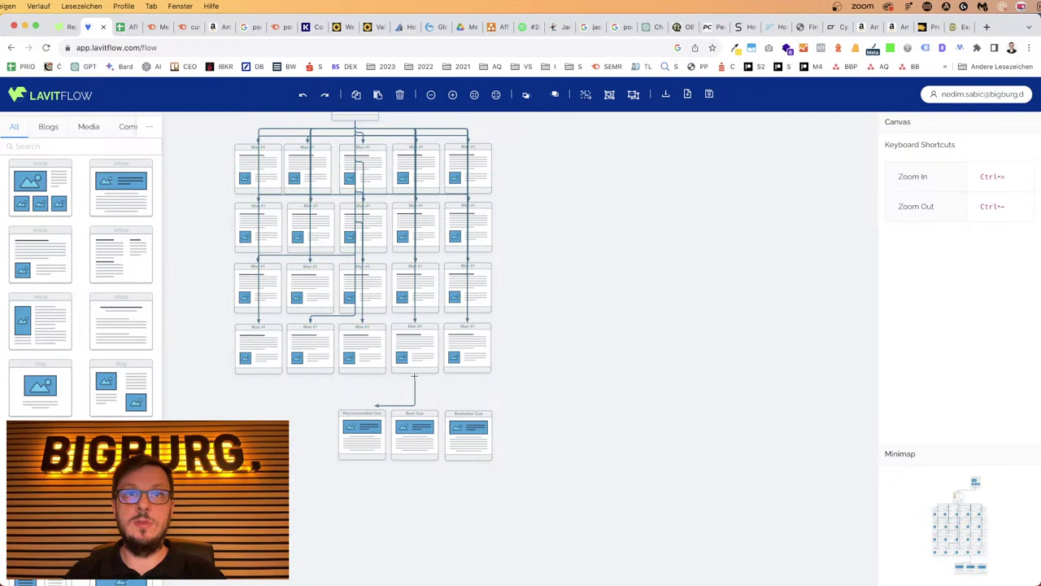
drag(415, 374, 470, 410)
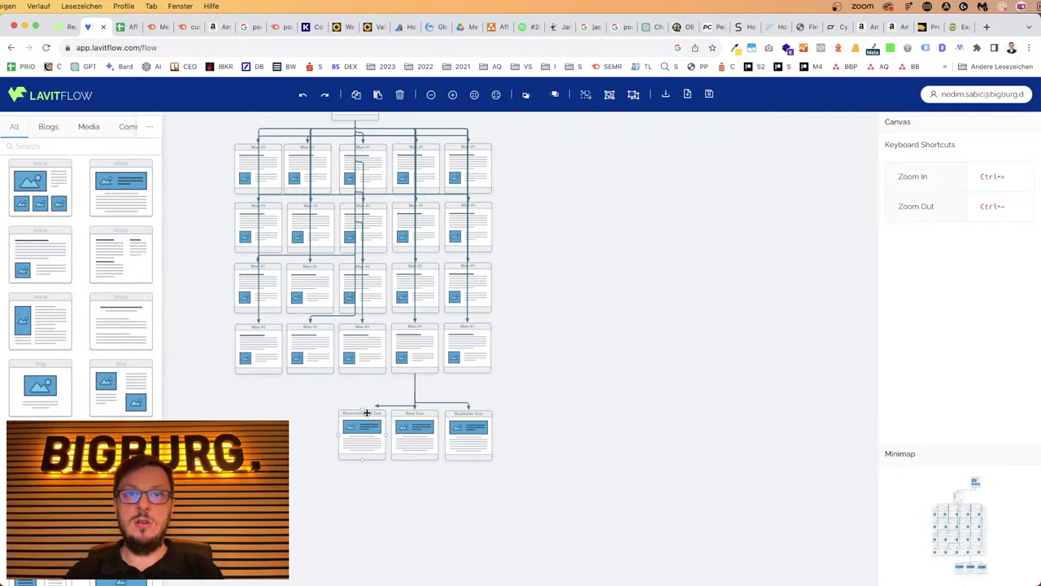
- Give the Bestseller Cue node the footer 'ALT: Most popular'
click(460, 414)
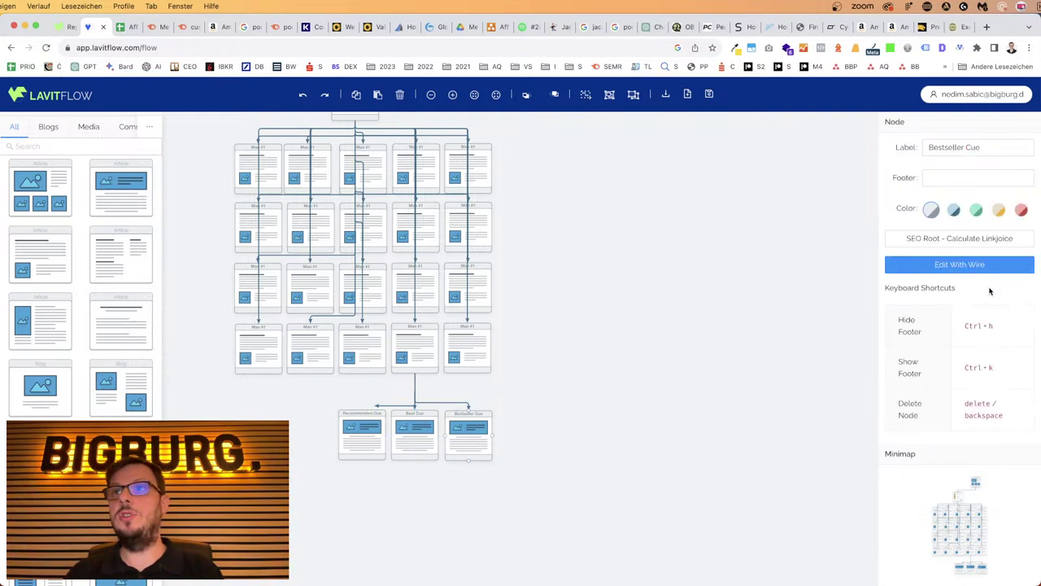
click(951, 175)
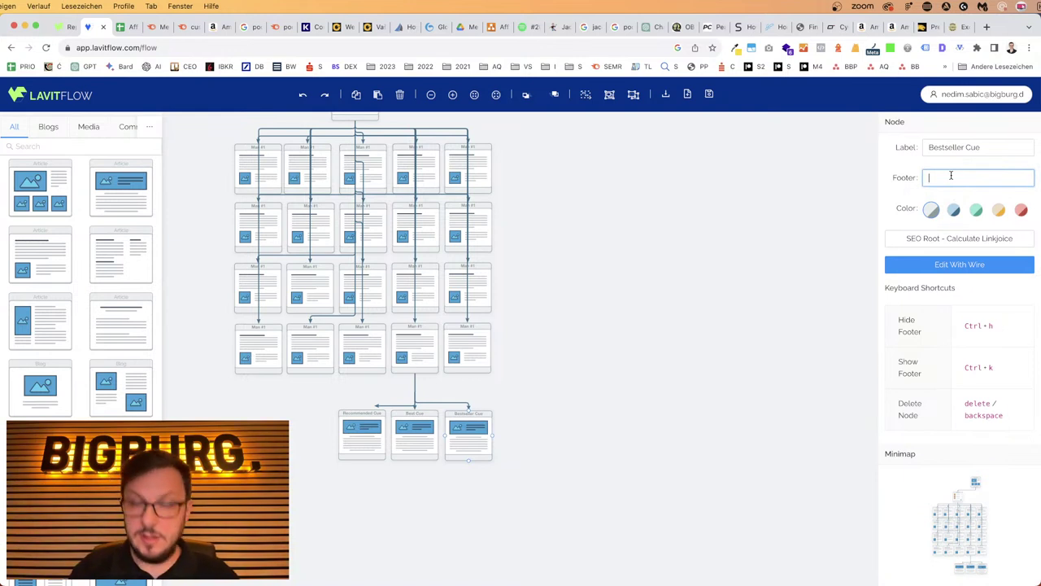
text(Most popula)
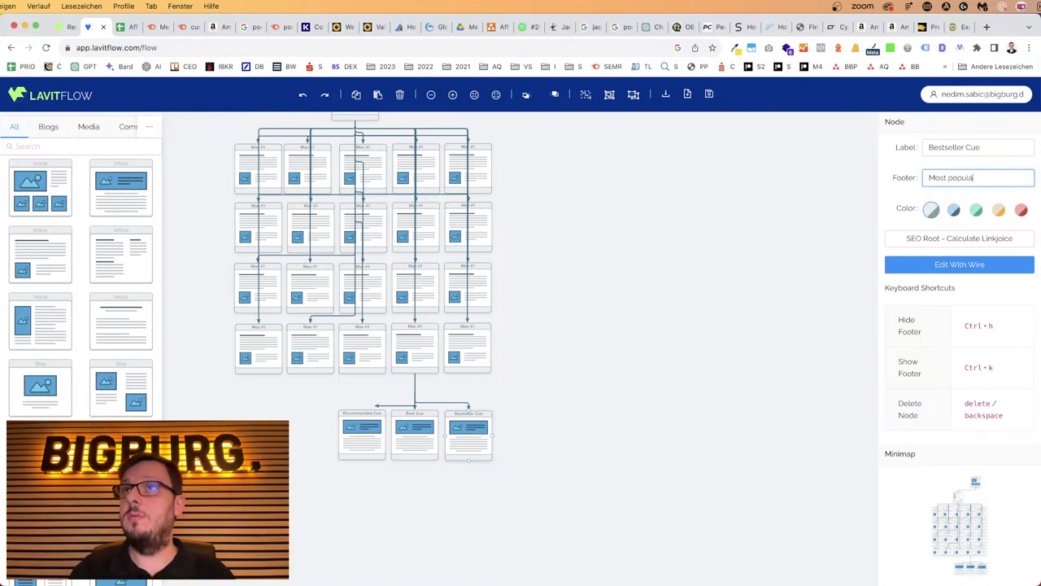
text(ALT:)
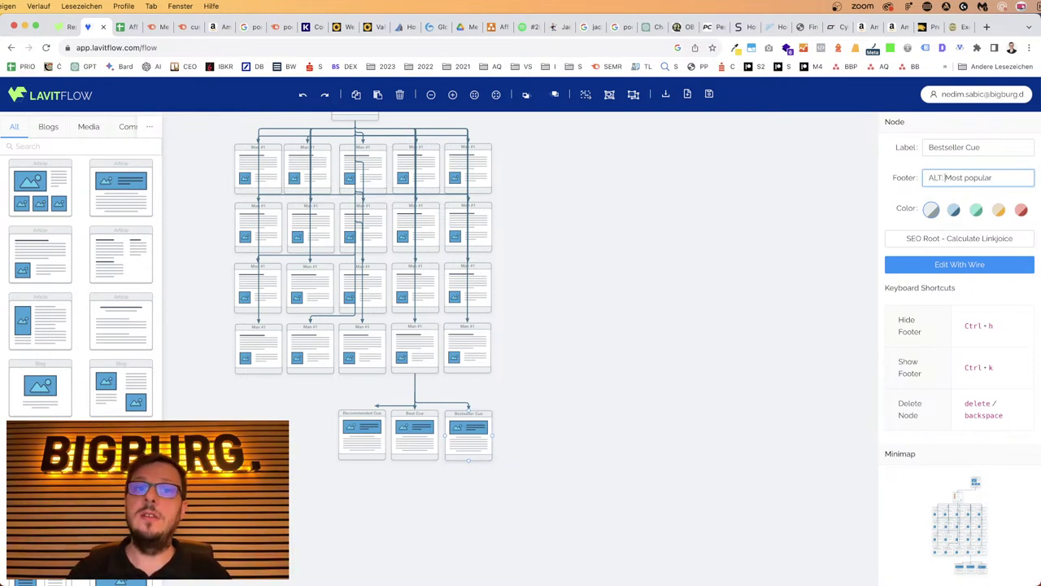
click(606, 365)
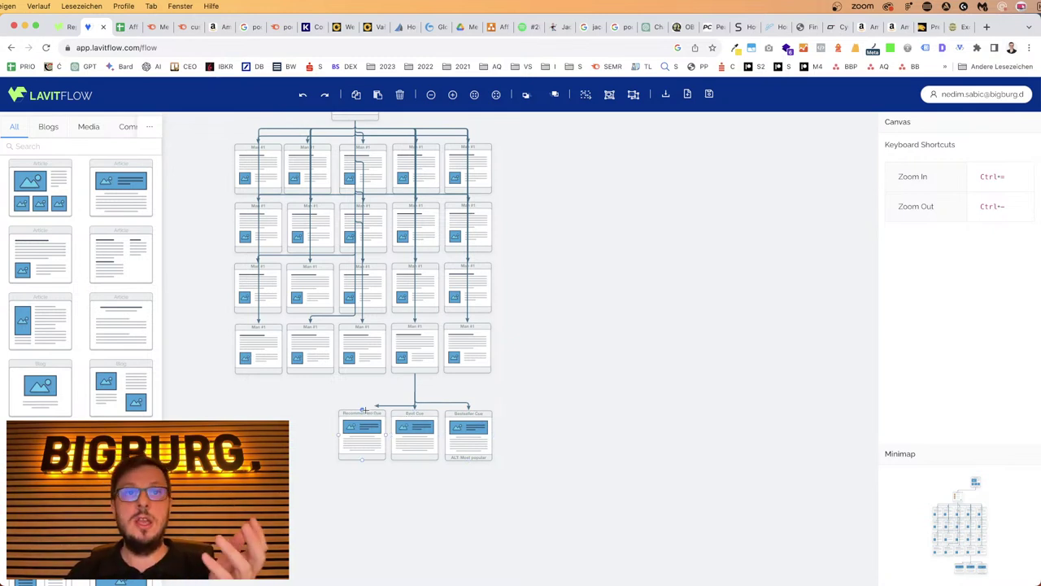
- Reattach the left connector's end to Recommended Cue's top handle
click(385, 405)
click(377, 404)
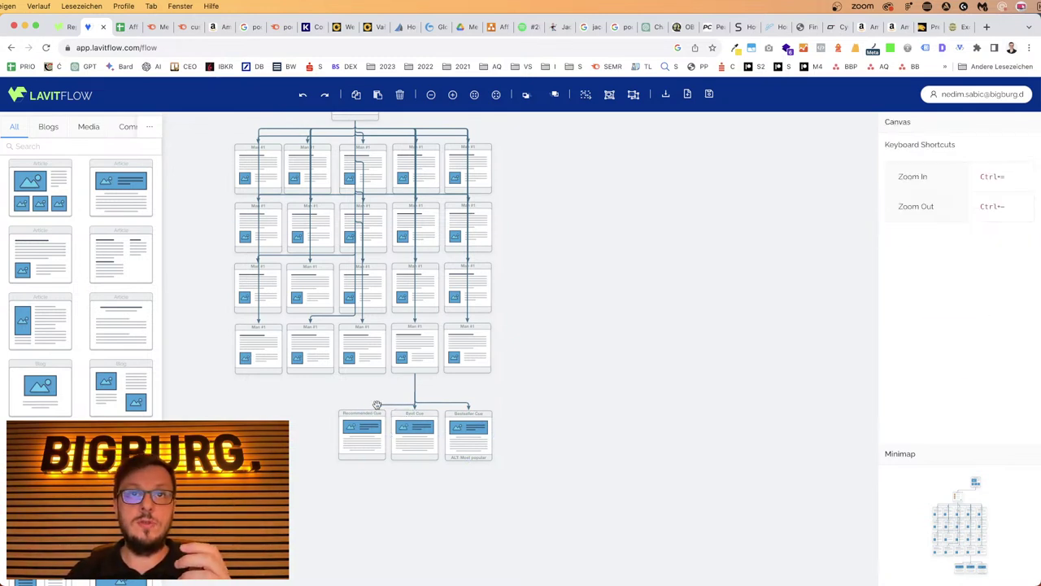
drag(380, 404, 362, 411)
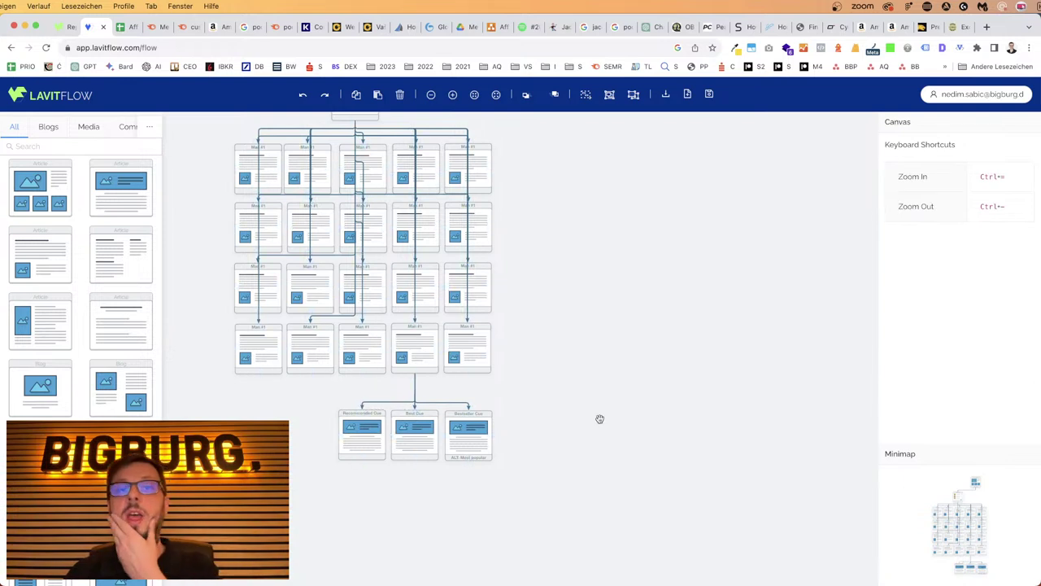
scroll(600, 418, up, 2)
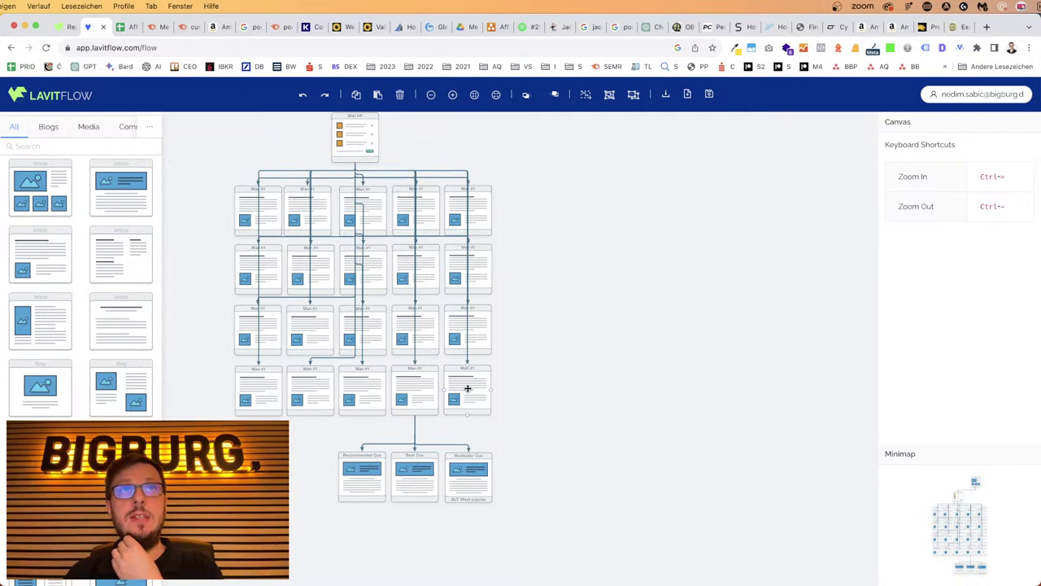
- Pick McDermott (cell A7) in the Affiliate Project Bilijar brand list, then return to Semrush
click(125, 29)
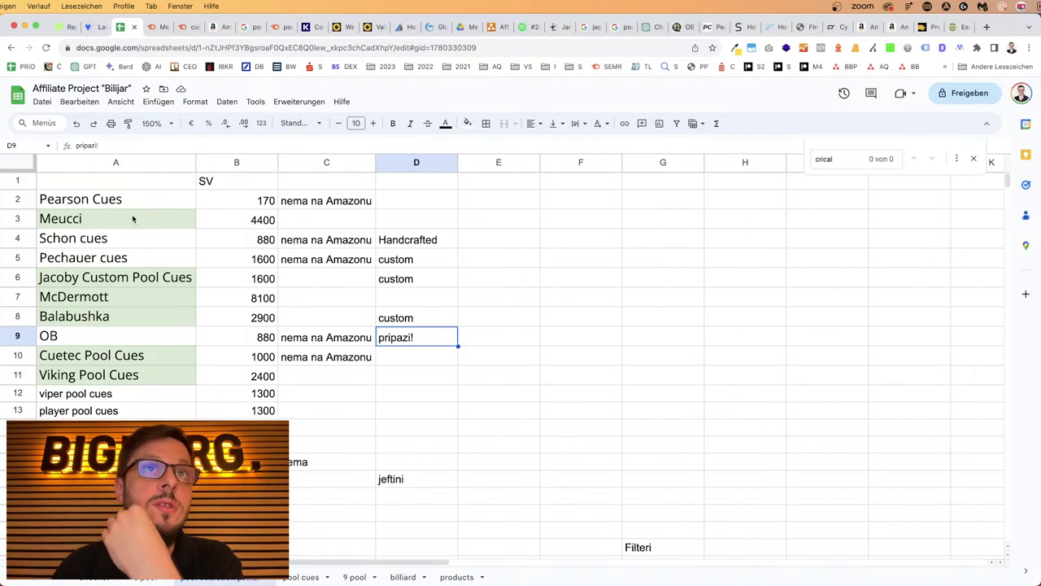
click(90, 302)
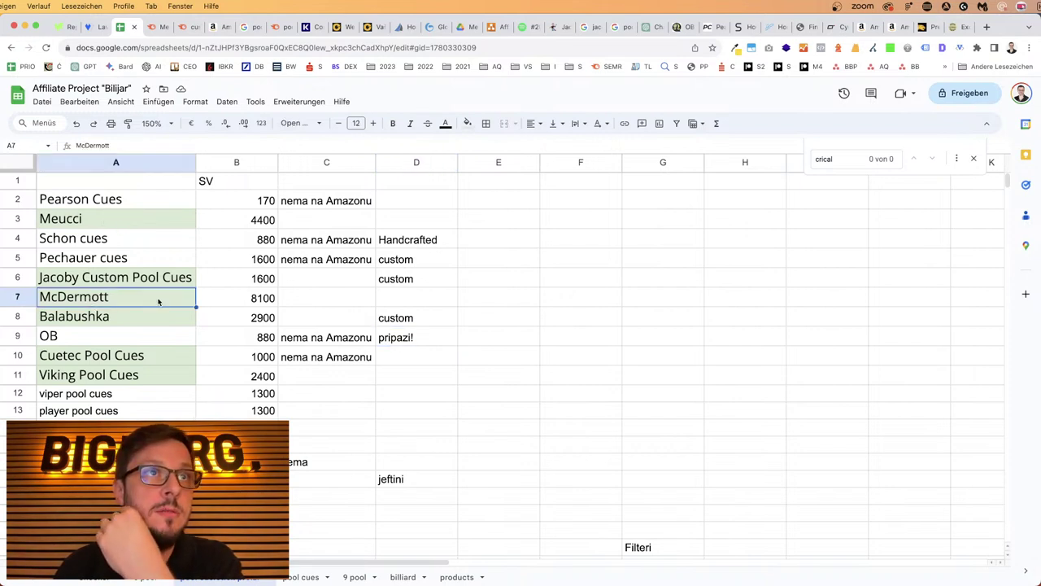
click(163, 28)
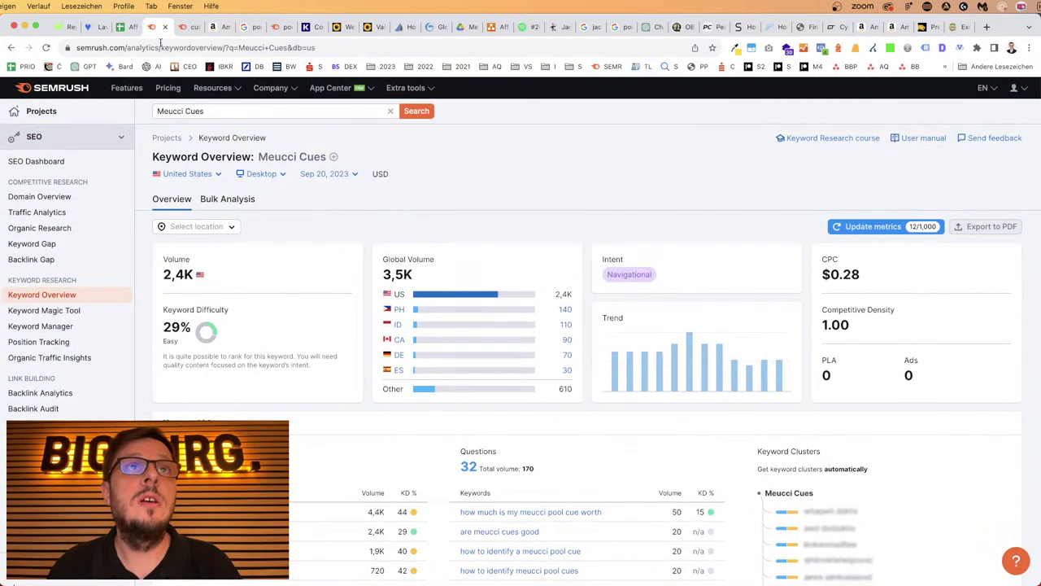
- Run a Semrush Keyword Overview for McDermott, then paste McDermott into a new browser tab
click(213, 109)
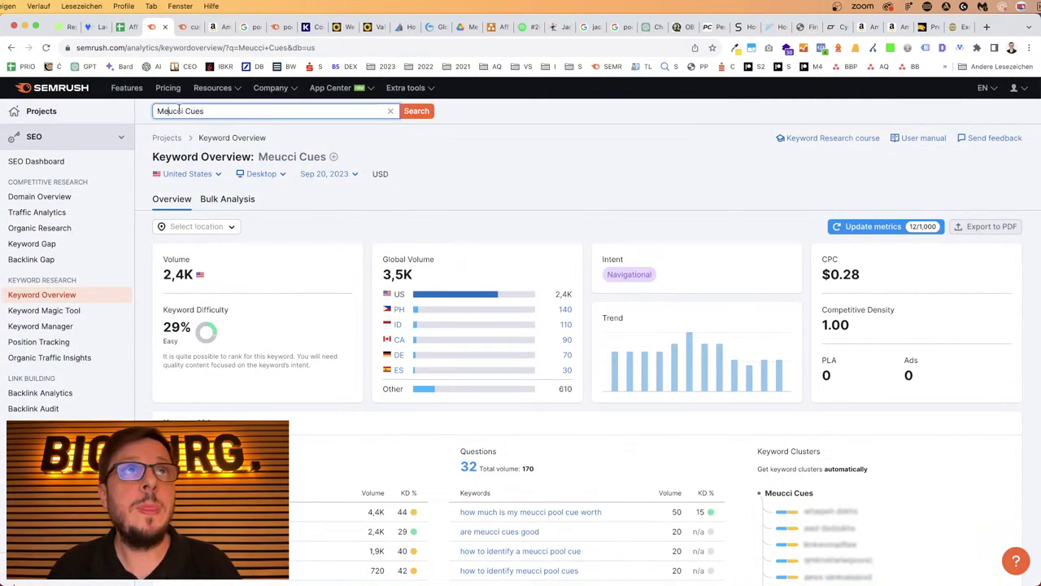
drag(204, 111, 143, 116)
text(McDermott)
click(421, 113)
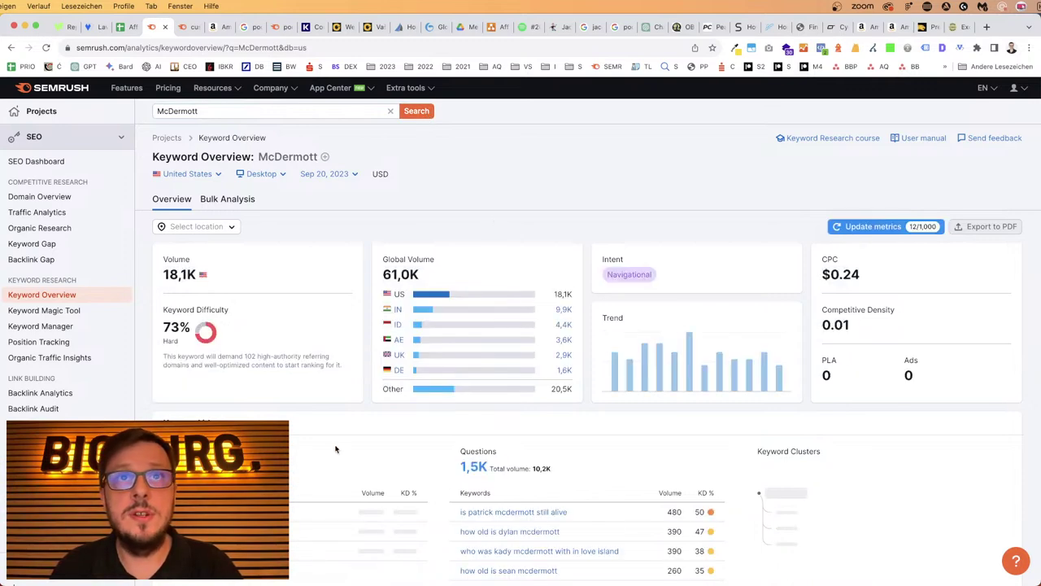
scroll(335, 449, down, 3)
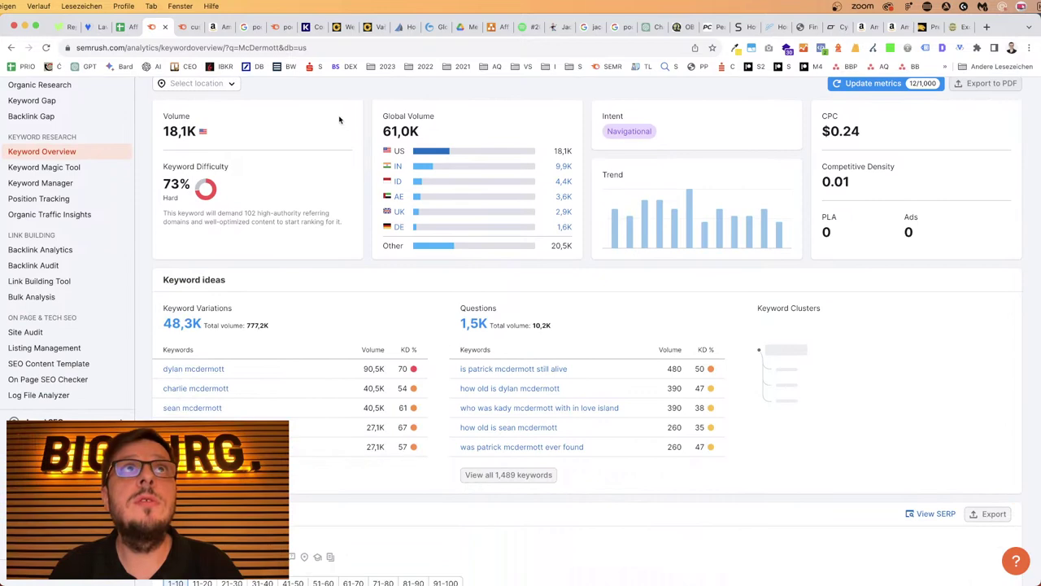
click(987, 27)
text(McDermott)
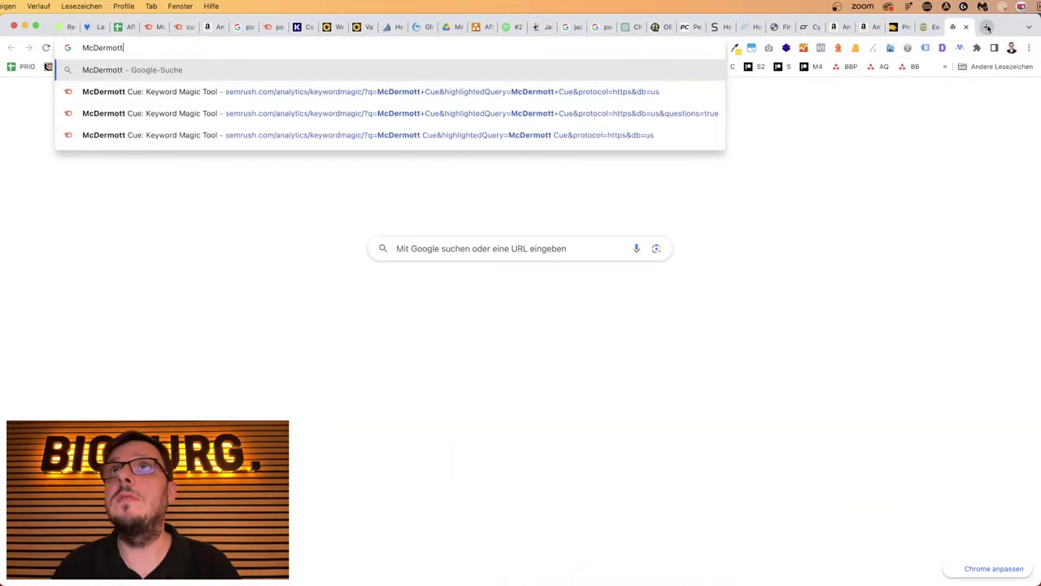
- Search Google for 'McDermott cues' and open the McDermott Pool Cues overview page
text(cues)
key(Return)
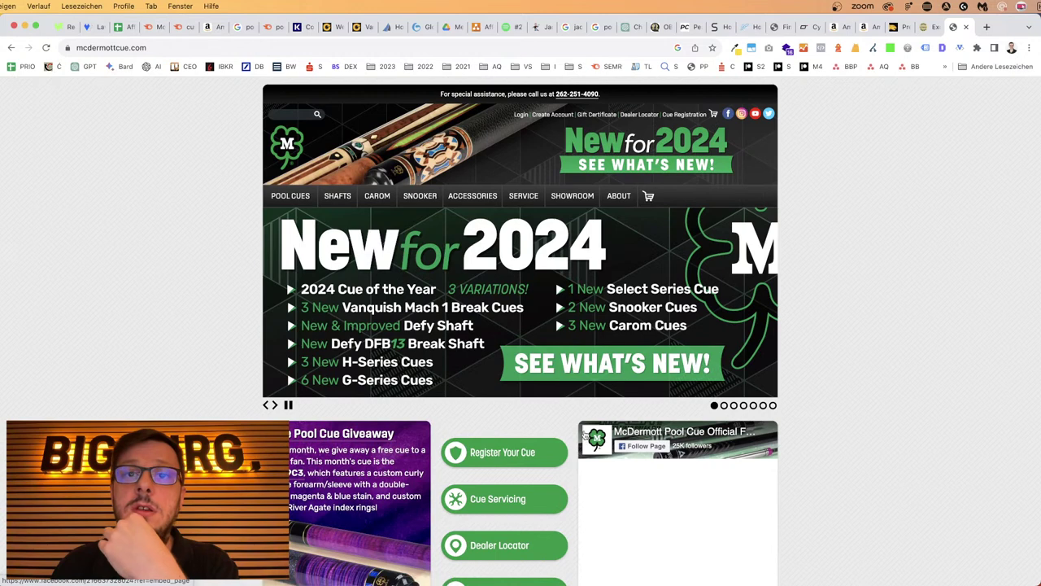
mouse_move(298, 198)
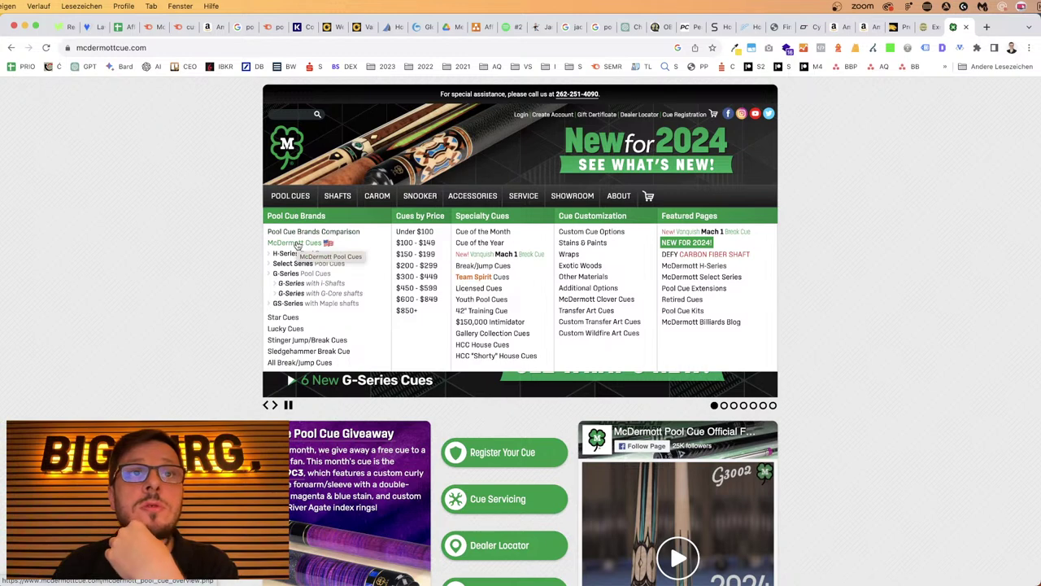
click(298, 244)
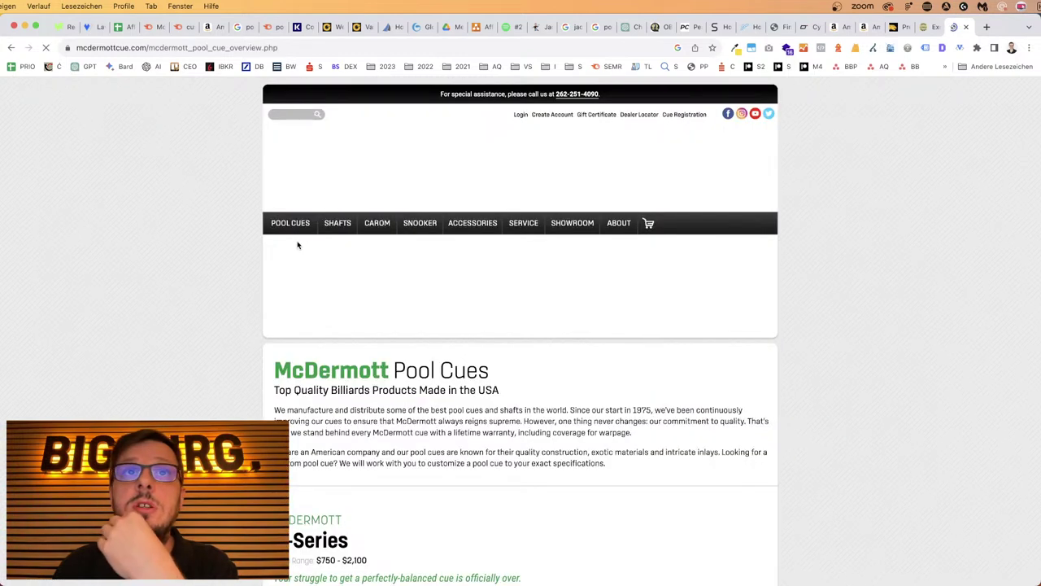
mouse_move(305, 250)
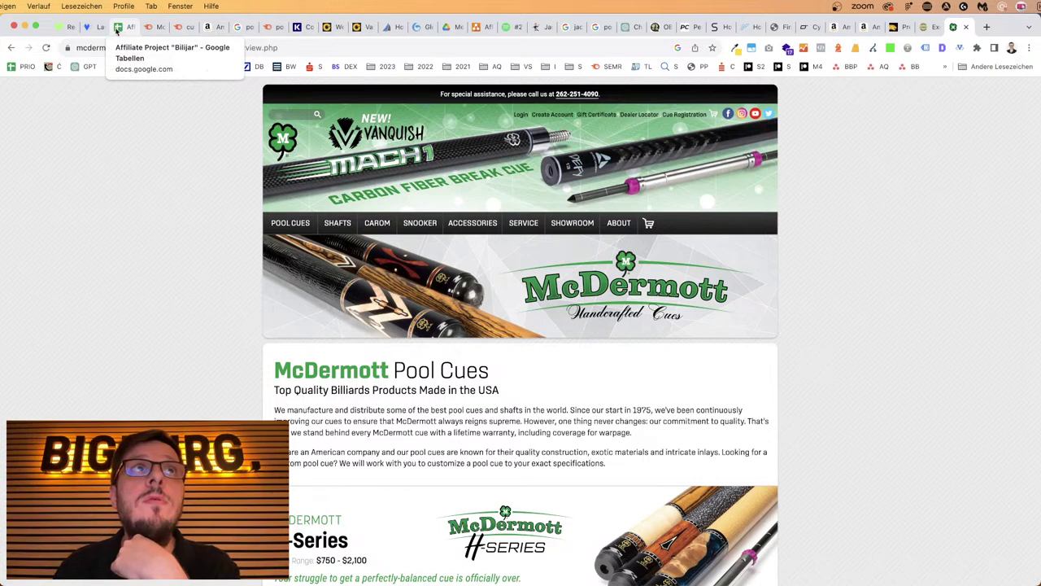
click(70, 28)
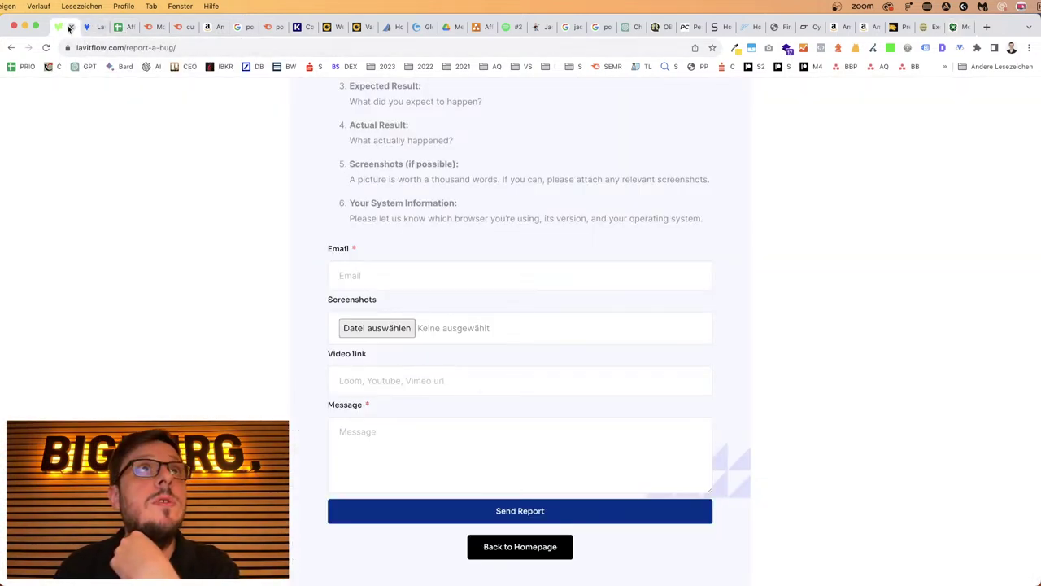
- Close the bug-report tab and add an Article node labelled Under $100 below the Cue nodes
click(70, 28)
scroll(555, 408, down, 3)
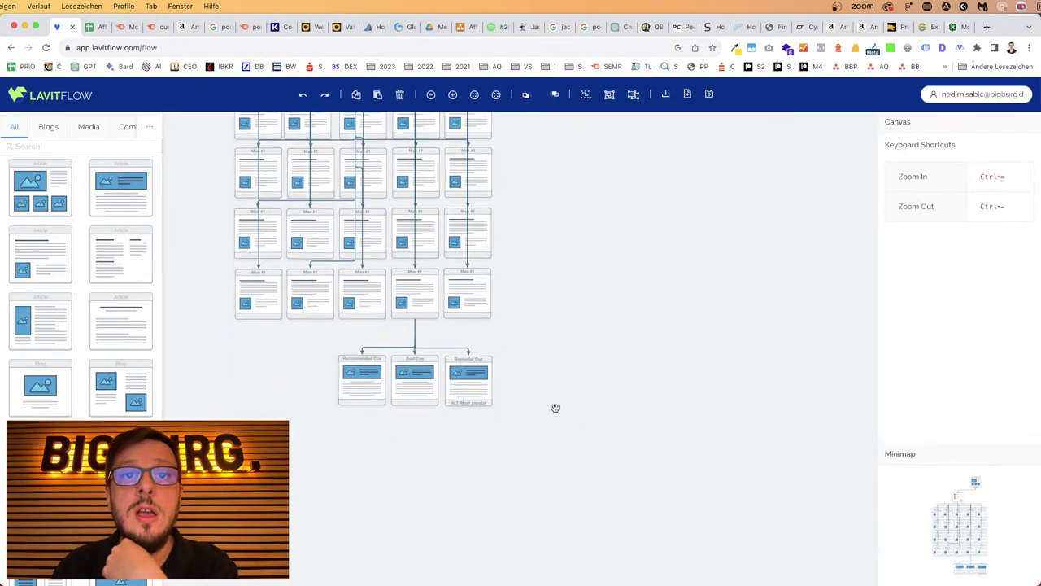
scroll(555, 407, down, 1)
scroll(432, 342, left, 1)
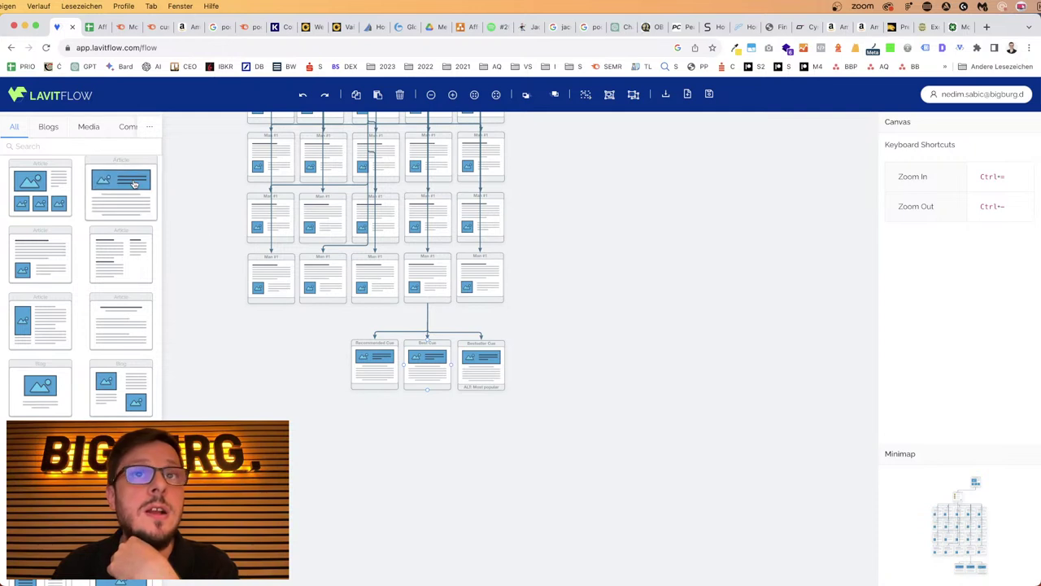
drag(120, 194, 376, 435)
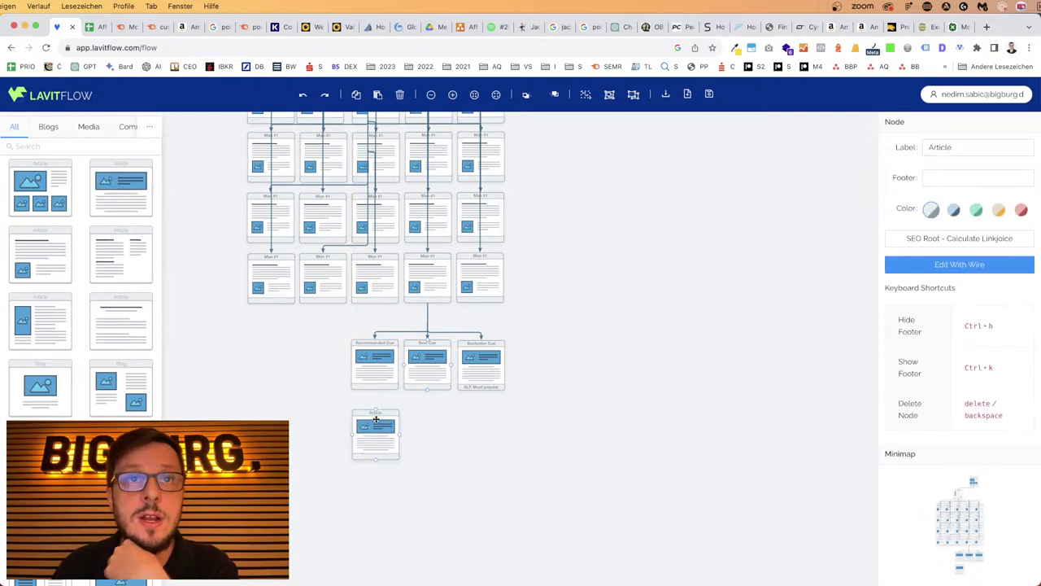
drag(958, 147, 905, 149)
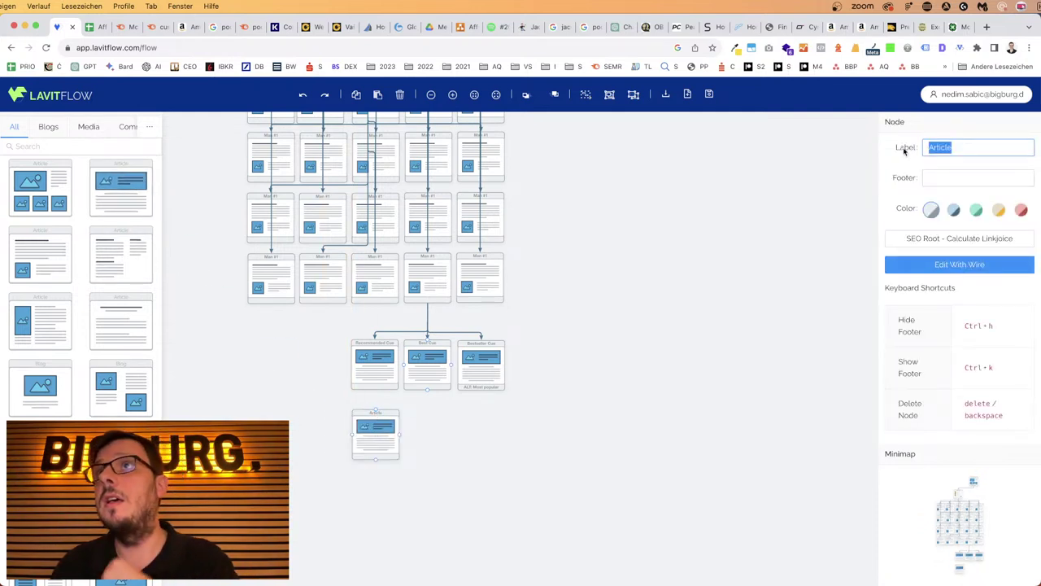
text(Under #)
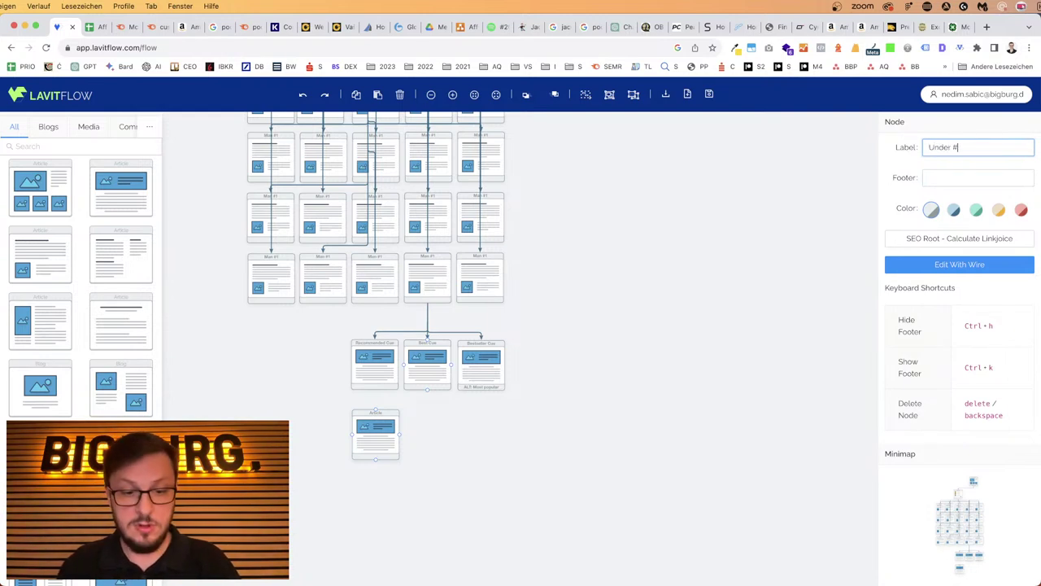
text(1400)
key(BackSpace)
key(BackSpace)
key(BackSpace)
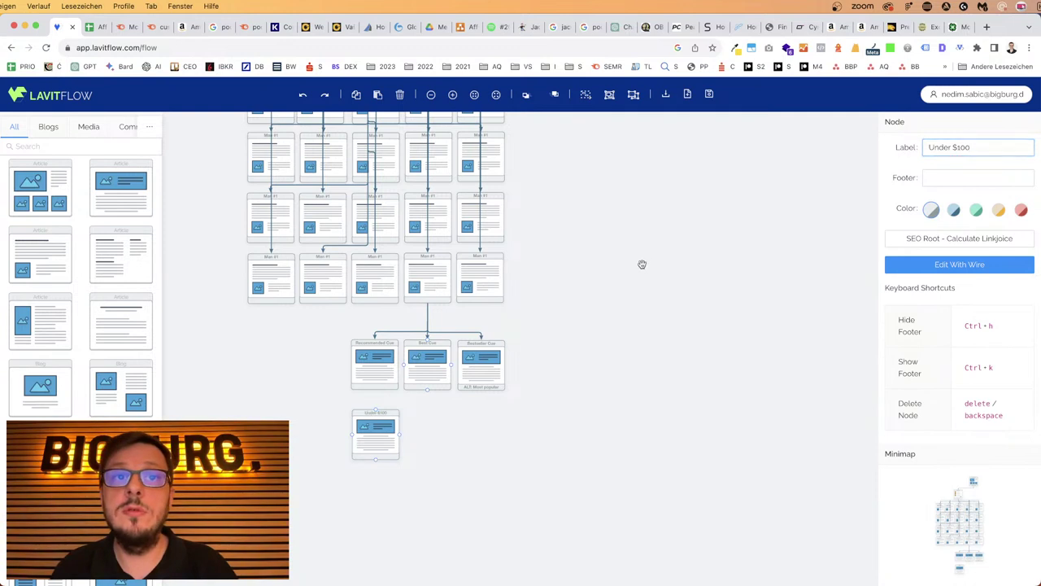
click(642, 263)
- Copy the Under $100 node, settle it under the Cue nodes, and delete the stray duplicate
click(384, 416)
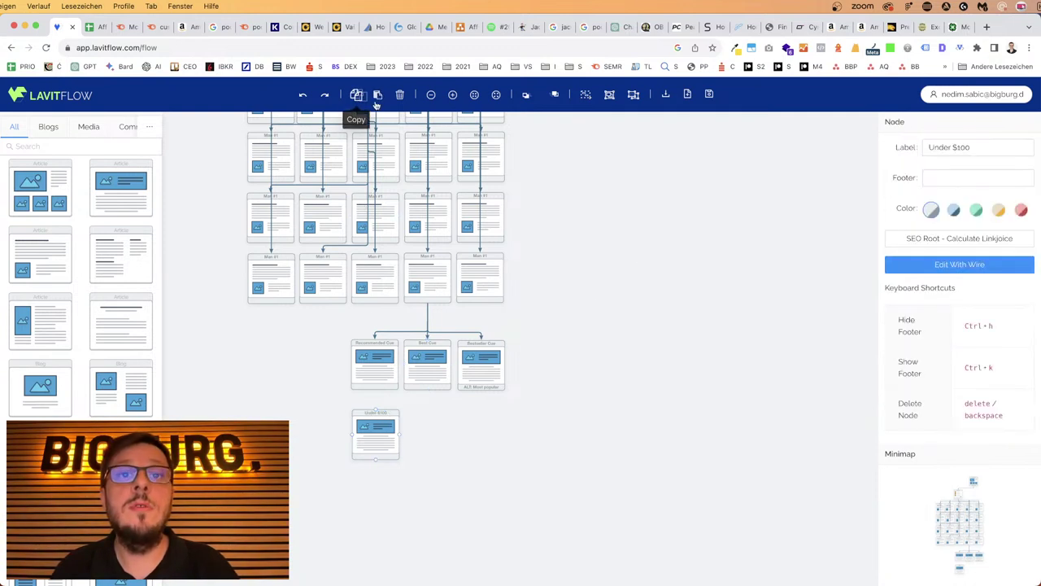
click(355, 94)
drag(396, 418, 374, 420)
click(487, 366)
key(Delete)
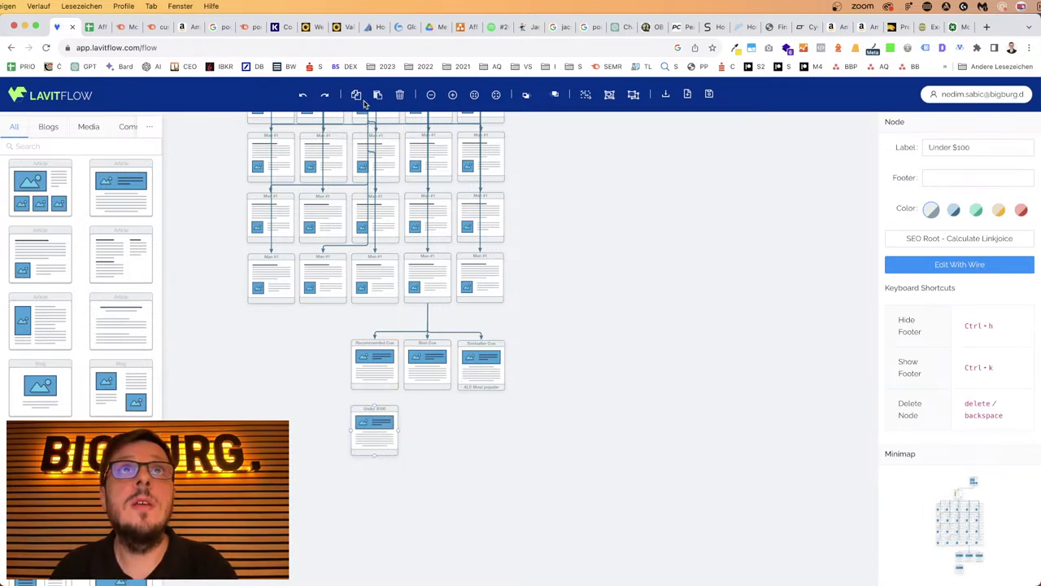
- Paste a copy of Under $100 to its right and relabel it $100-300
click(378, 94)
drag(370, 427, 431, 418)
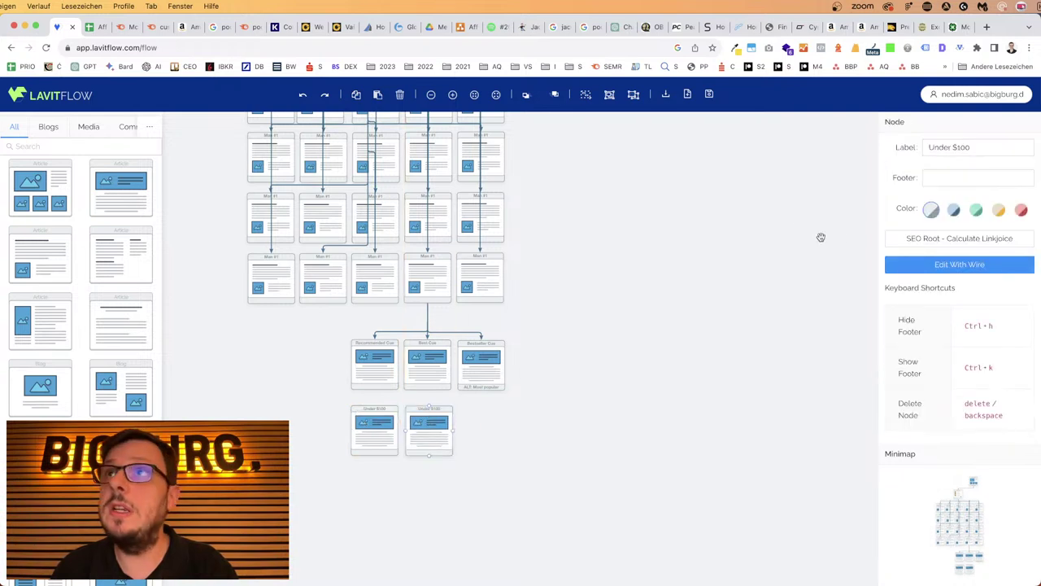
click(956, 147)
key(super+Left)
key(shift+Right)
key(shift+Right)
key(shift+Right)
key(shift+Right)
key(shift+Right)
key(shift+Right)
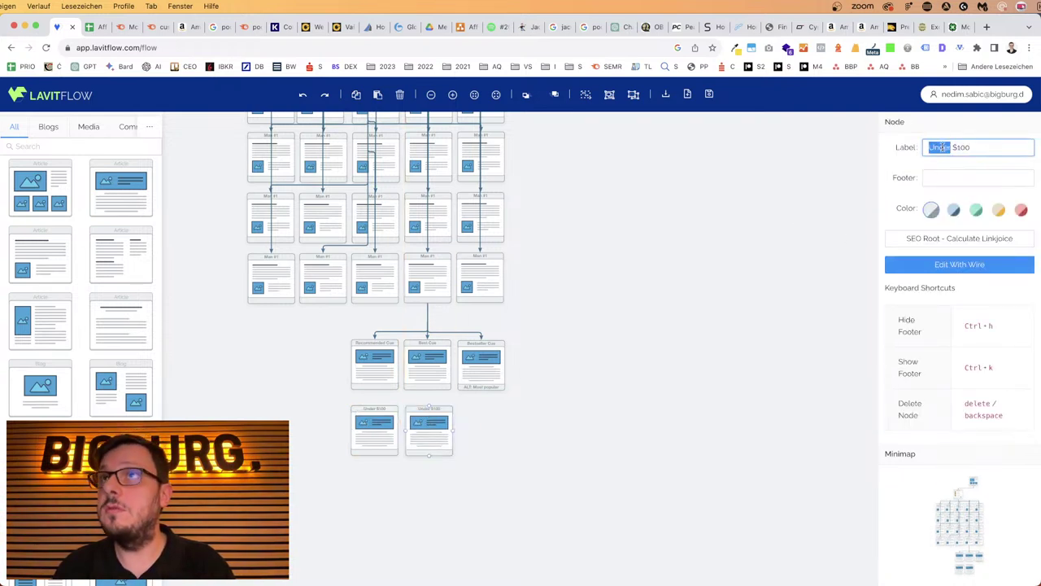
key(BackSpace)
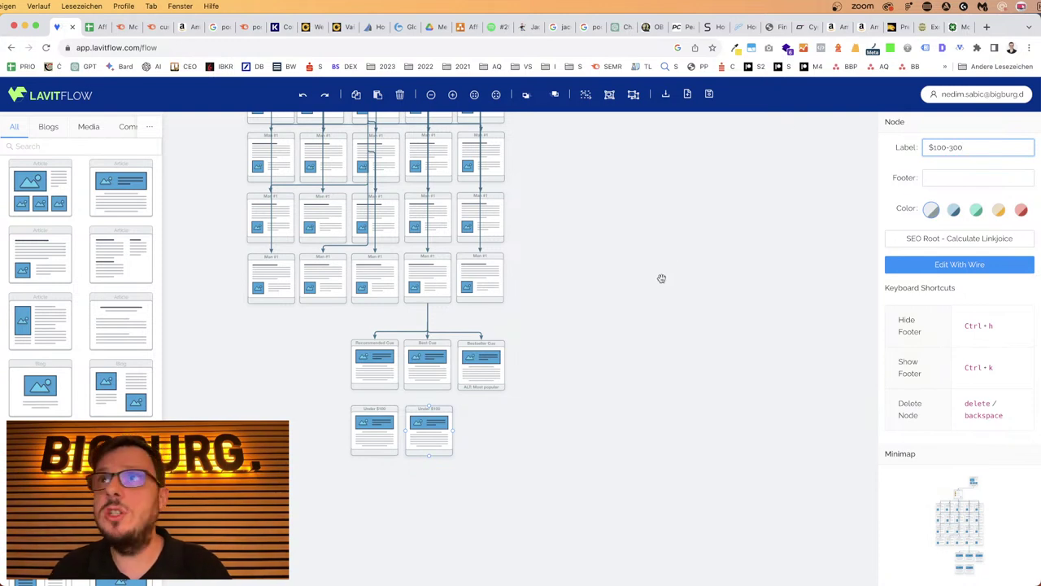
click(600, 344)
- Add a $300-500 copy to the right, then a fourth copy in the row's last slot
click(432, 422)
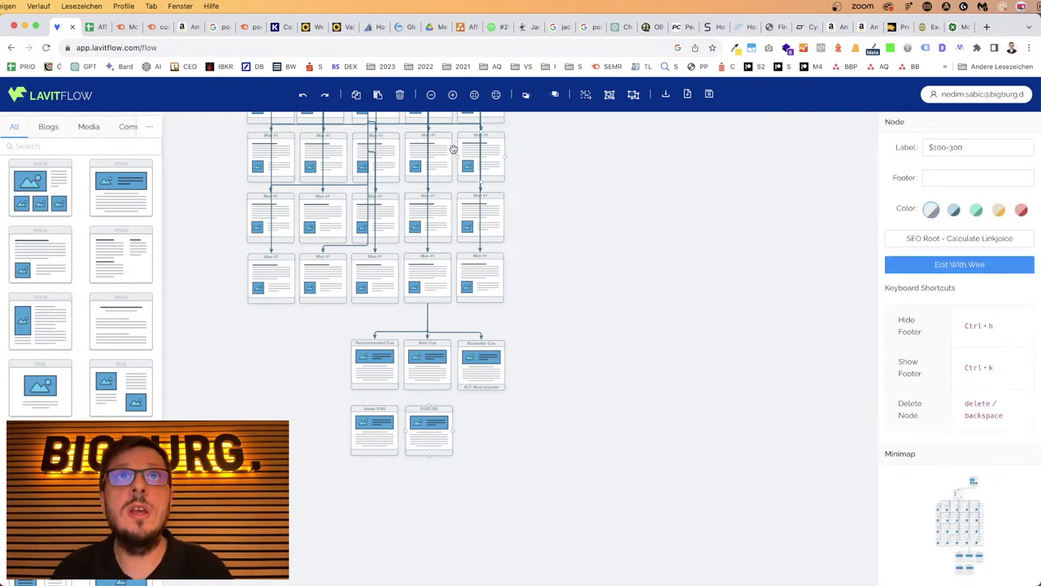
click(378, 95)
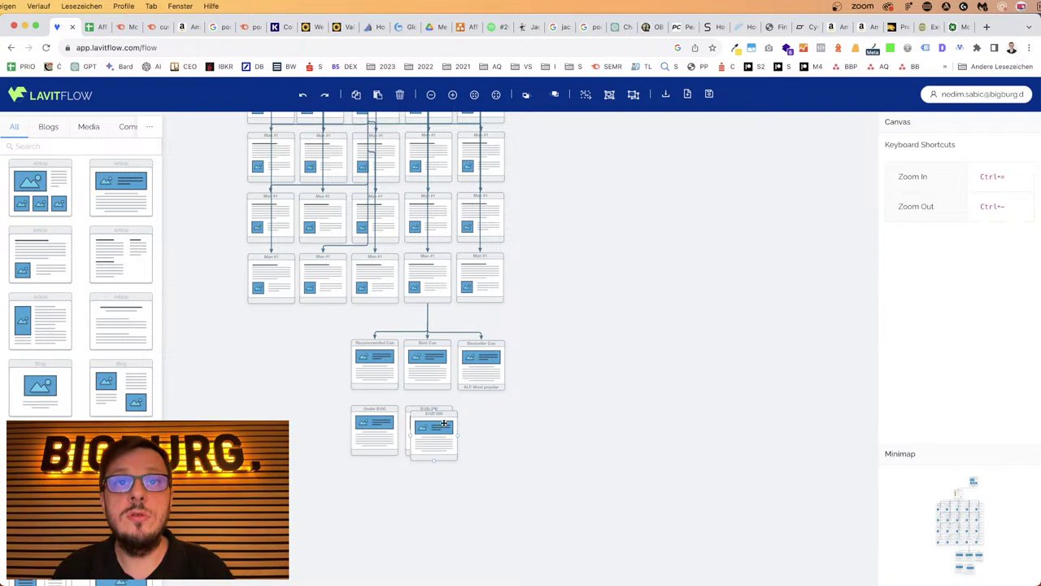
drag(478, 428, 480, 430)
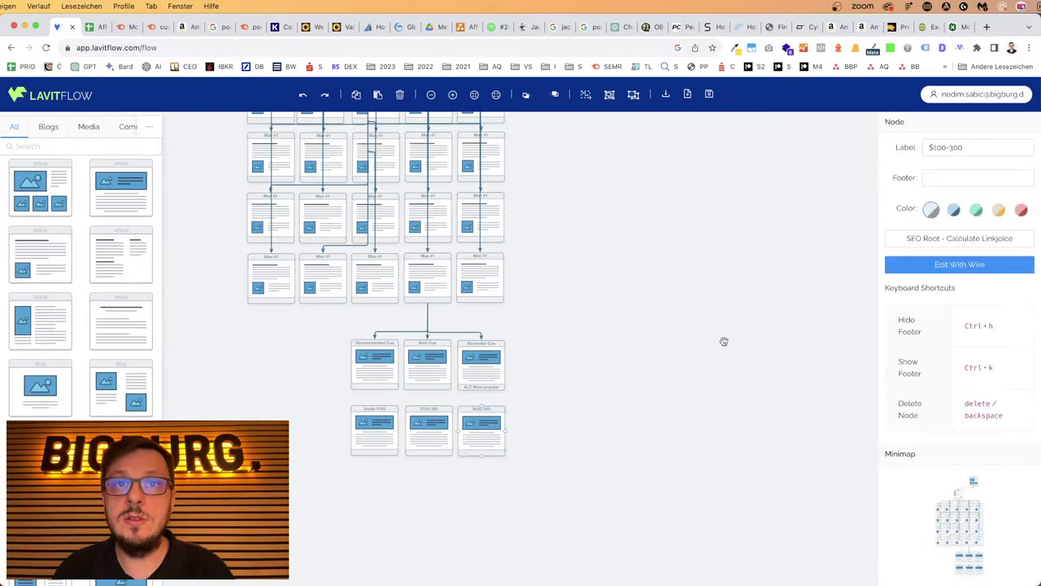
click(934, 147)
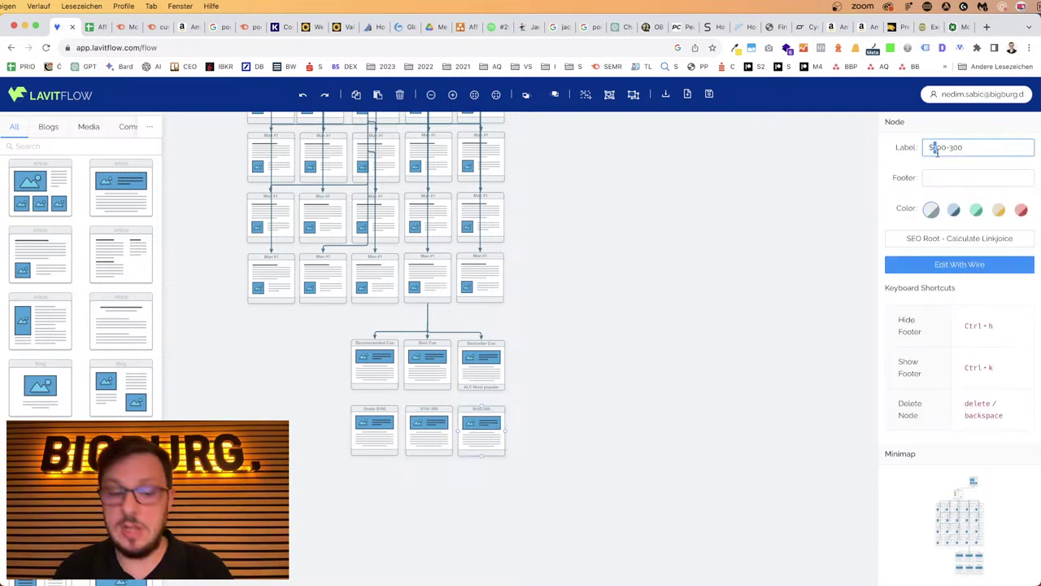
key(BackSpace)
text(3)
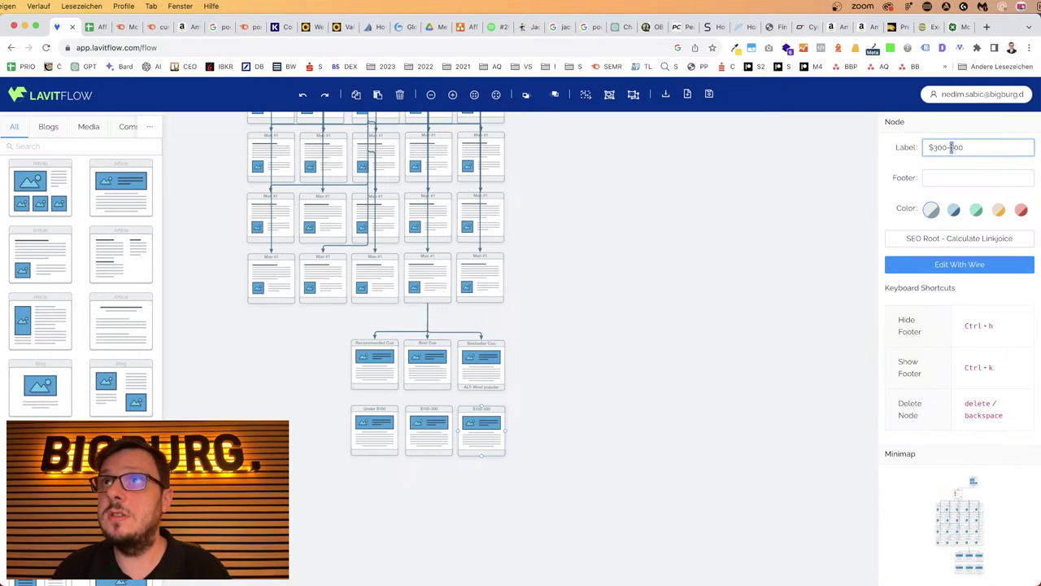
click(620, 382)
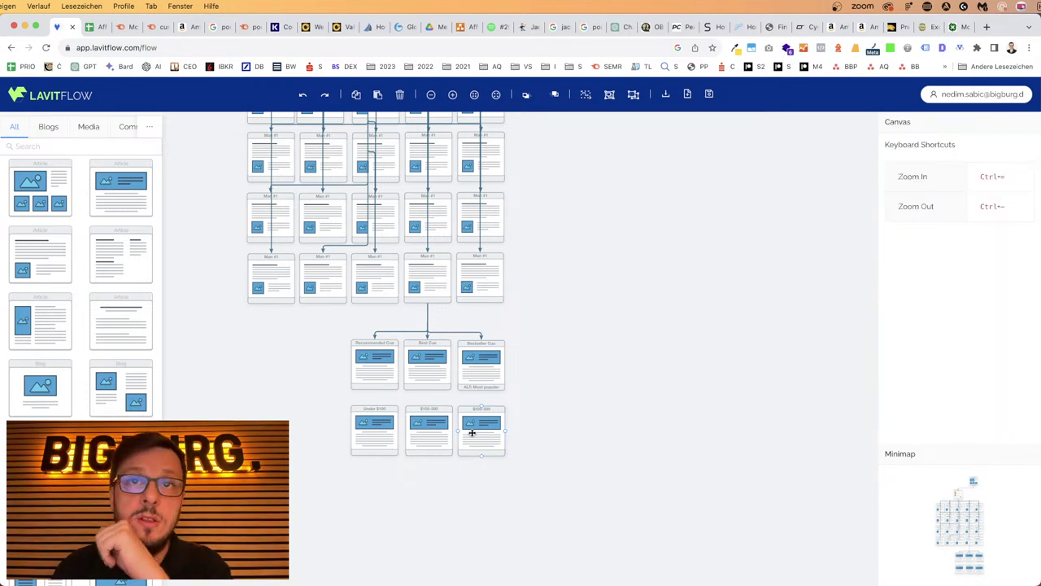
click(471, 432)
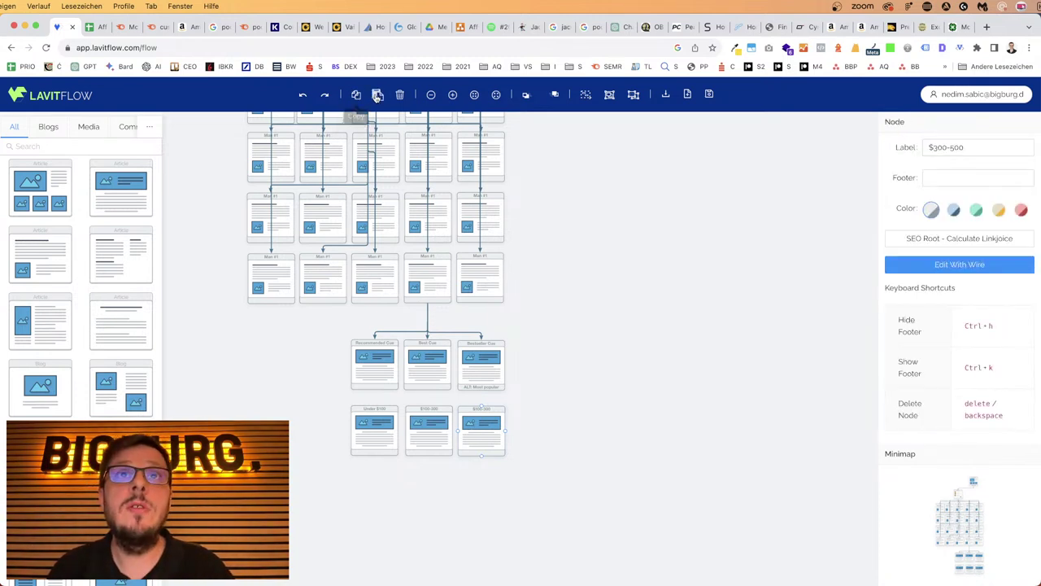
drag(480, 408, 535, 427)
drag(532, 428, 533, 430)
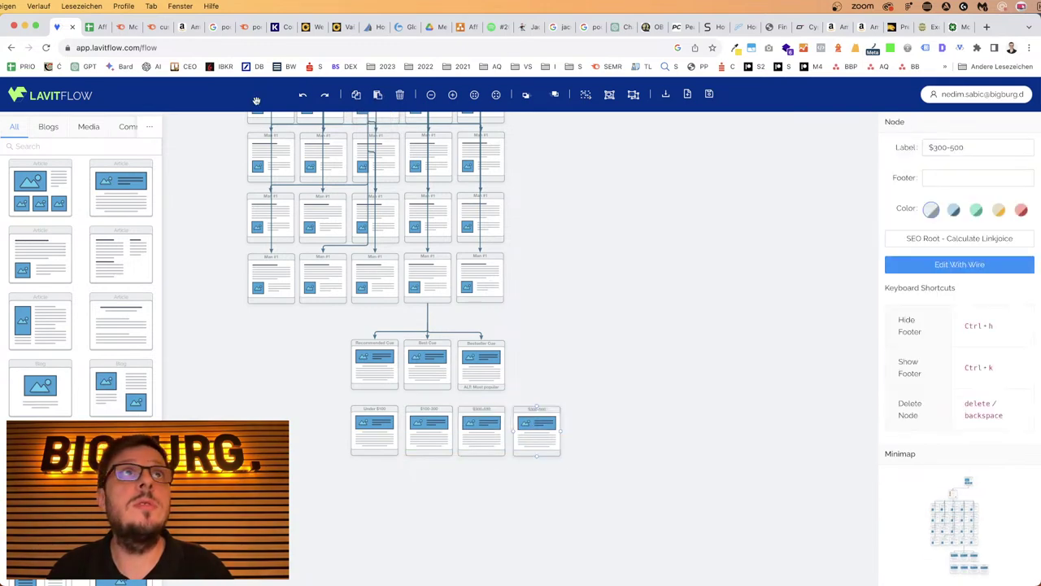
click(122, 27)
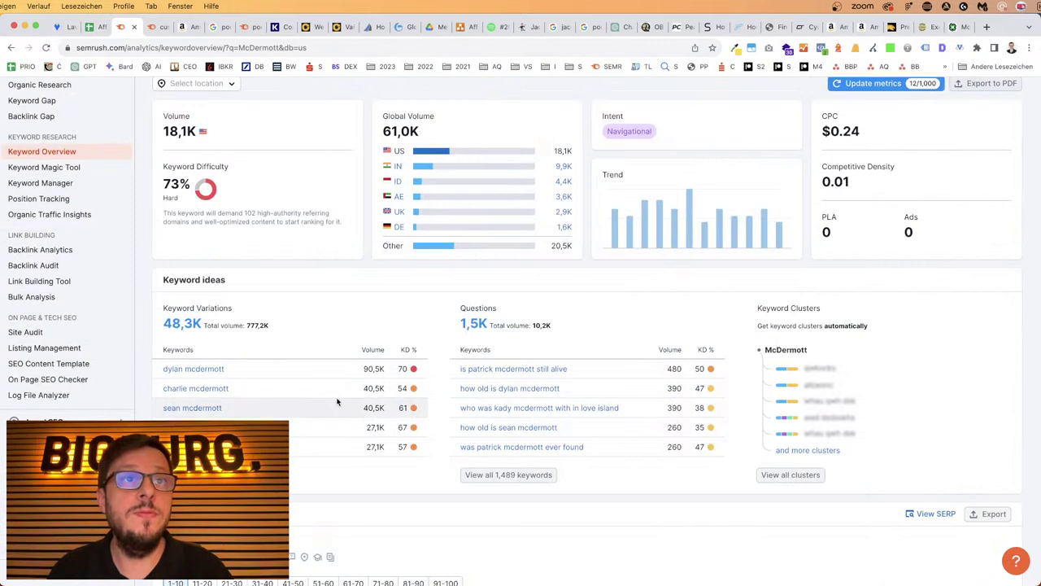
- Run the Semrush keyword research for 'McDermott cue'
scroll(333, 399, up, 4)
click(212, 113)
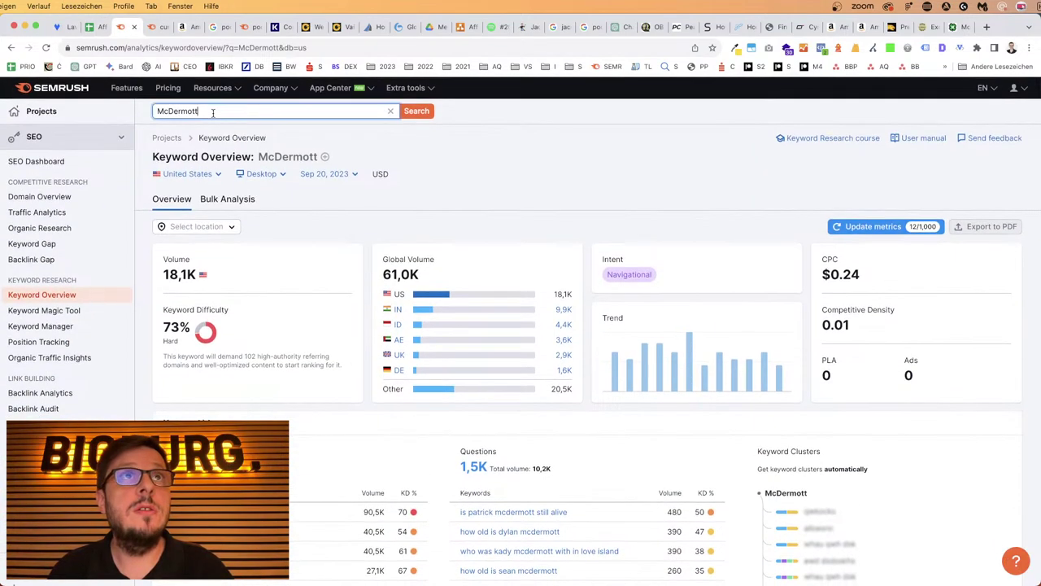
text(cue)
key(Return)
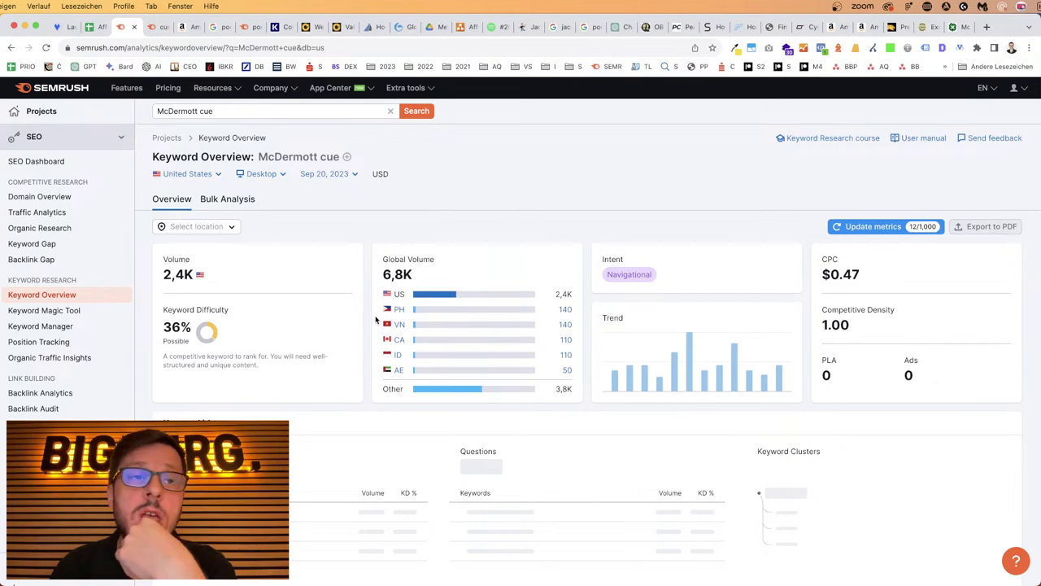
- Filter the keyword results to phrases containing 'under', then remove the filter and return to the sheet
scroll(366, 401, down, 3)
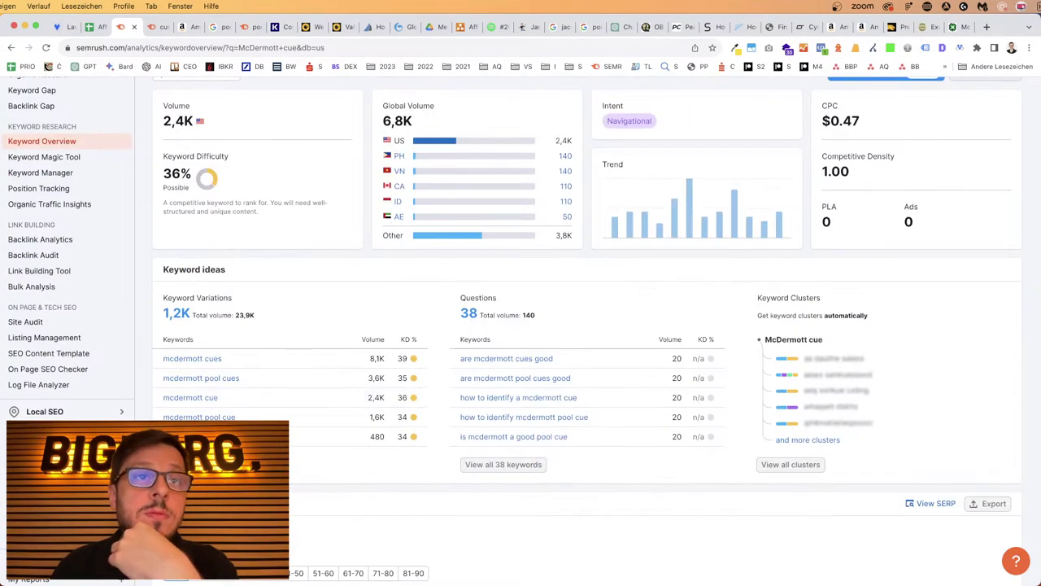
scroll(307, 281, up, 3)
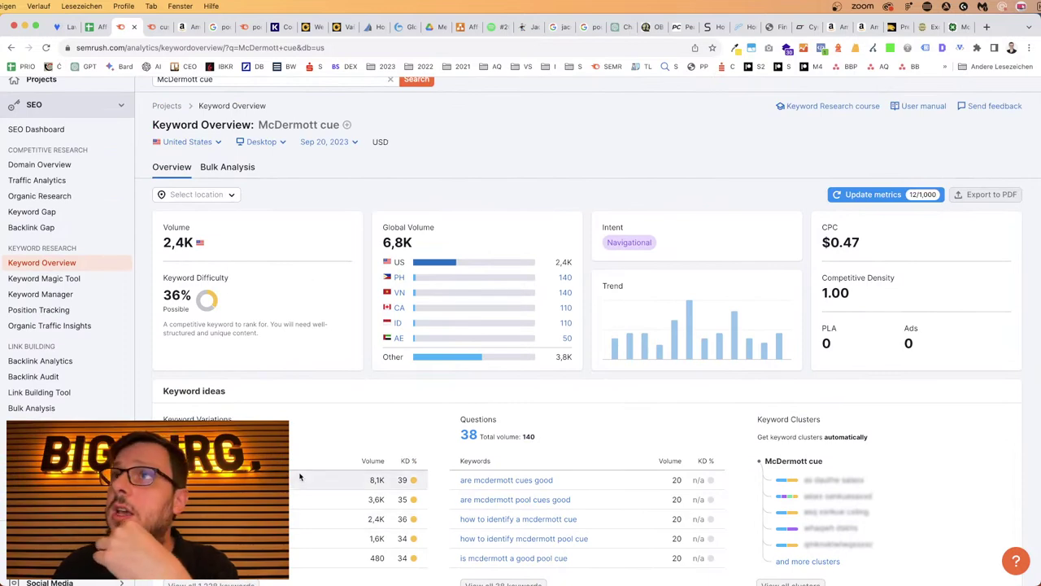
scroll(298, 471, down, 3)
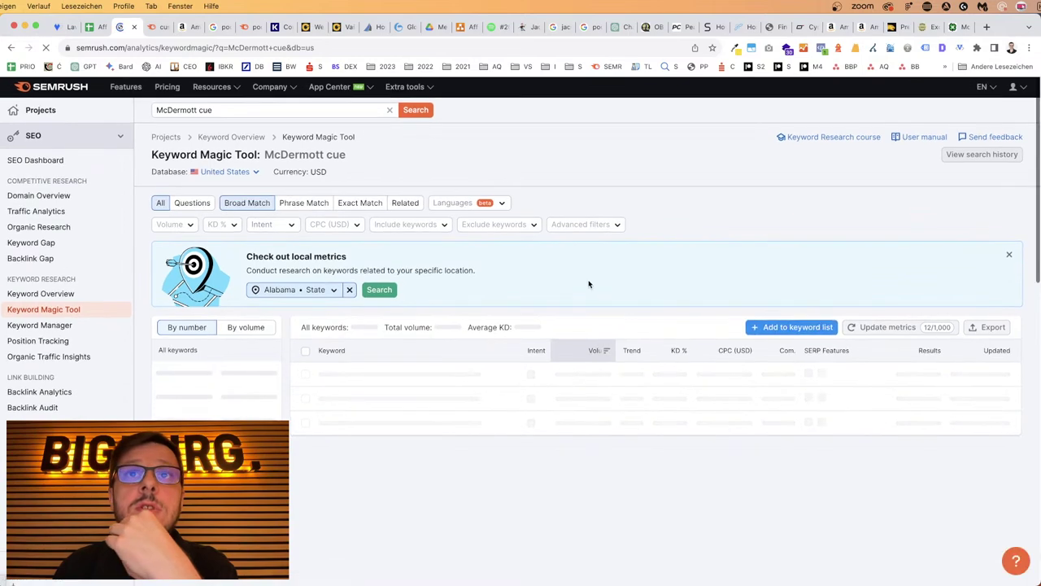
click(391, 225)
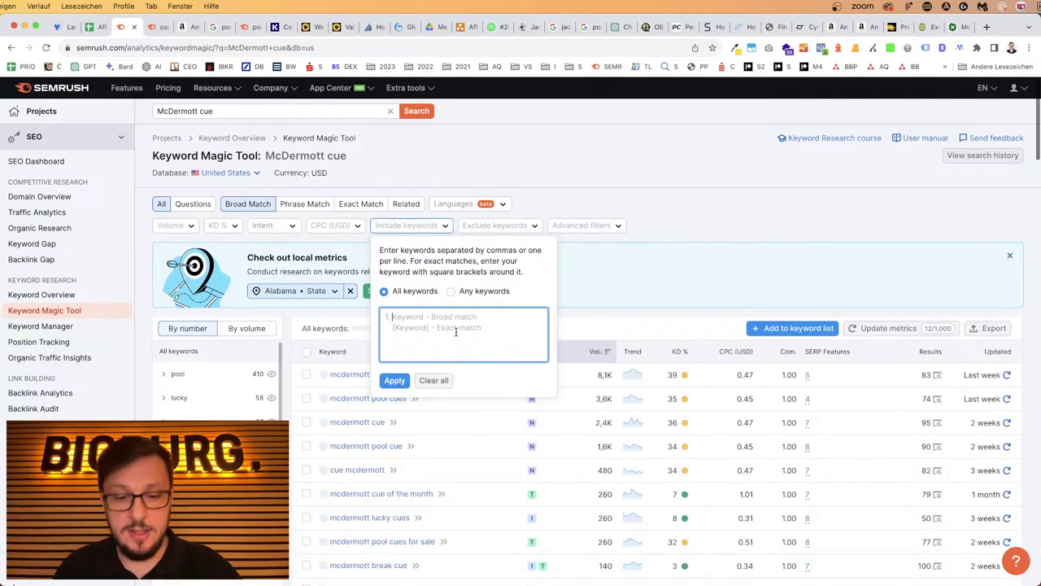
text(under)
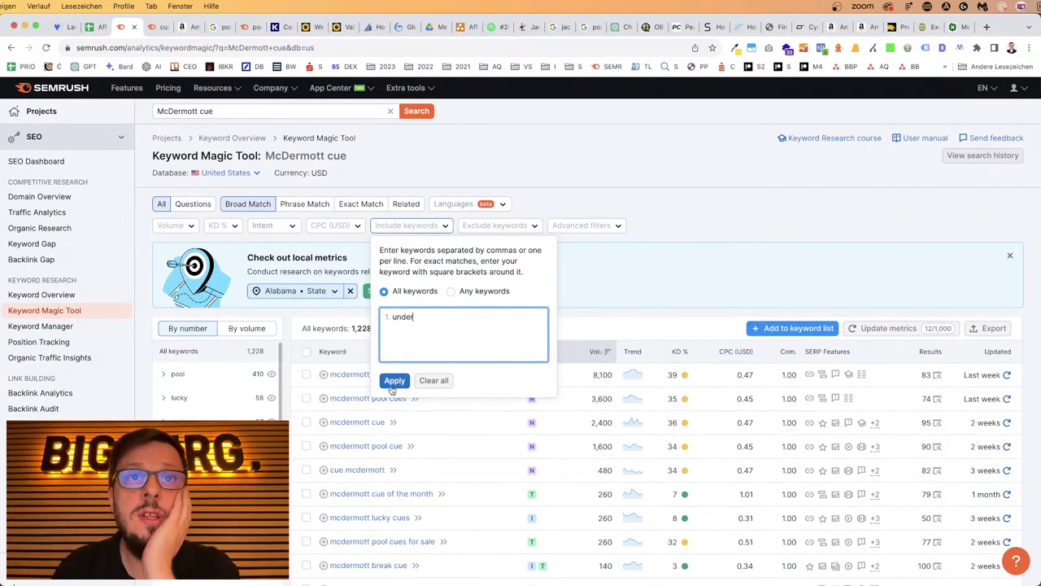
click(395, 380)
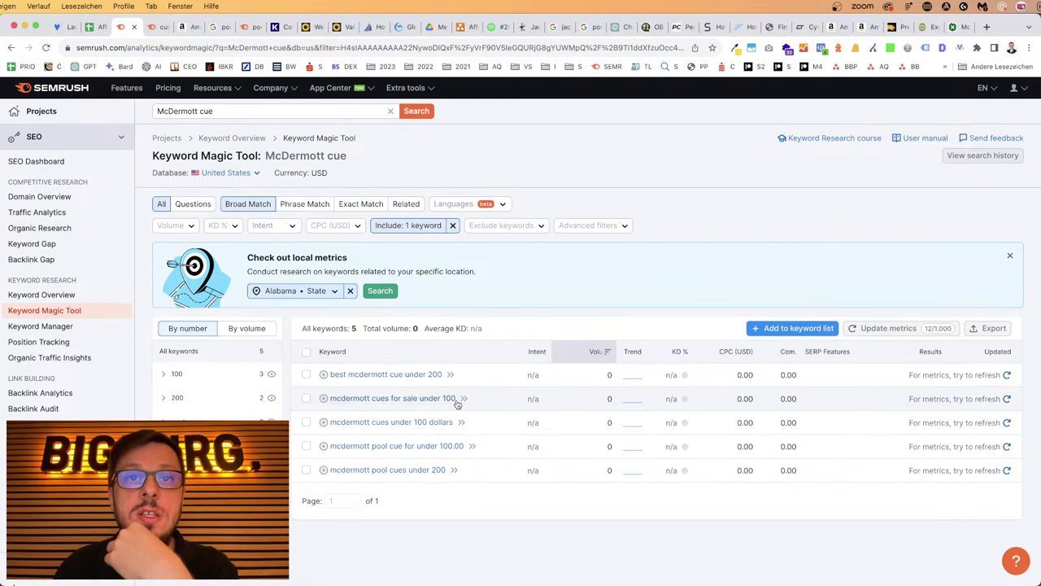
click(11, 48)
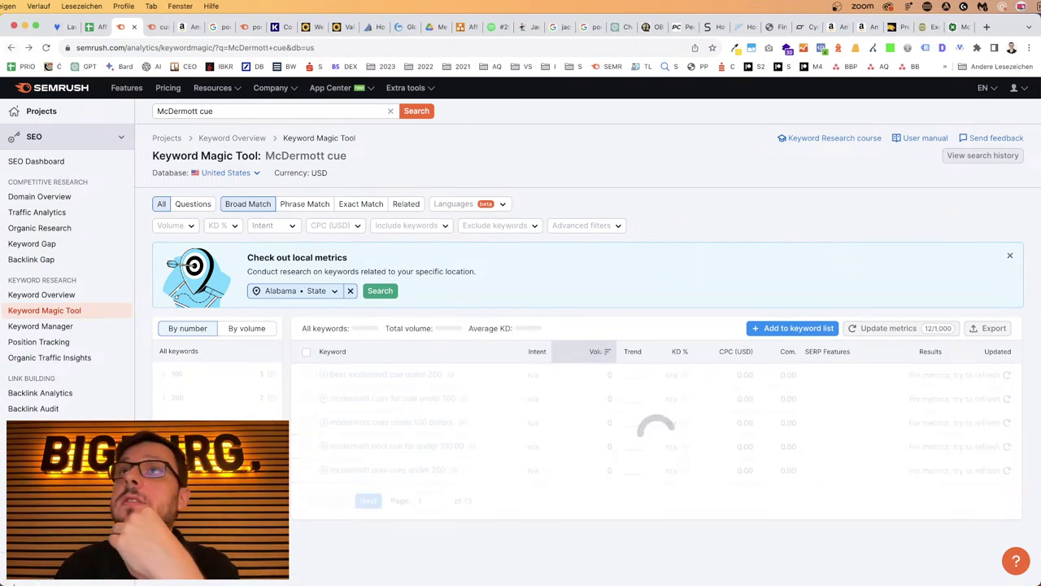
click(97, 29)
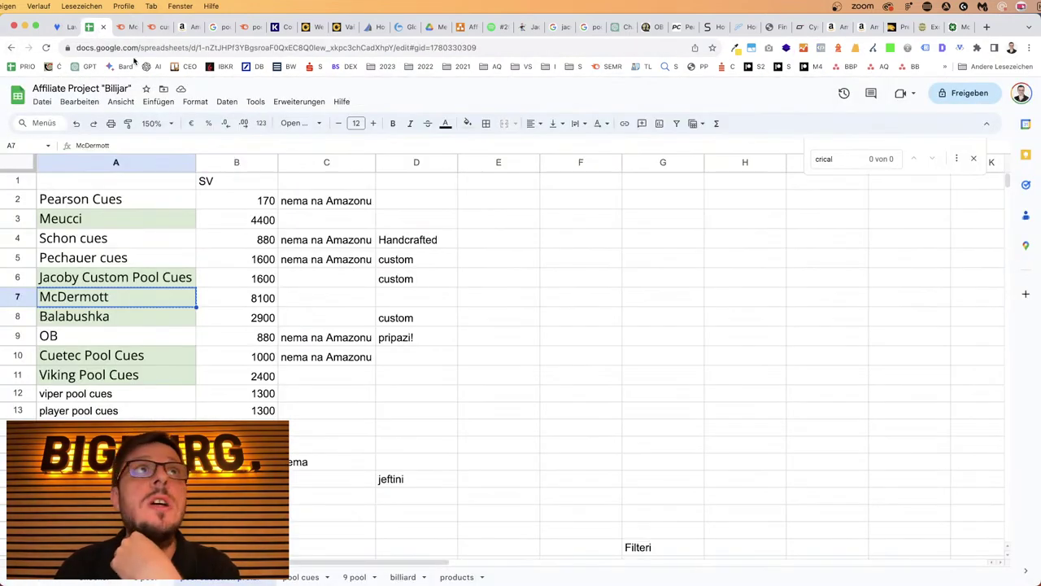
- Return to the LavitFlow diagram showing the four price nodes under the Cue nodes
click(68, 27)
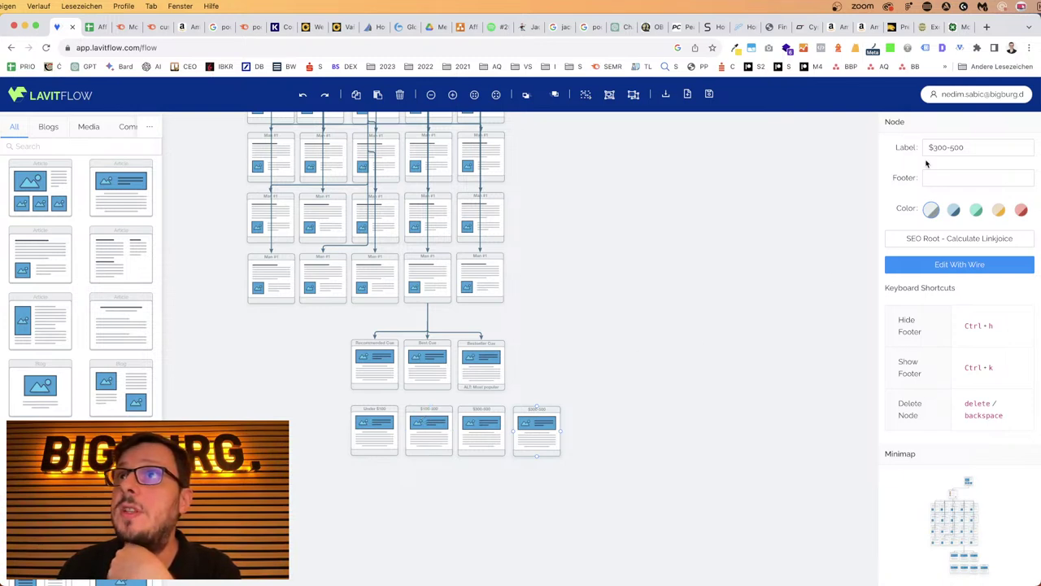
- Edit the second through fourth price node labels so the fourth reads $500-1000
click(433, 417)
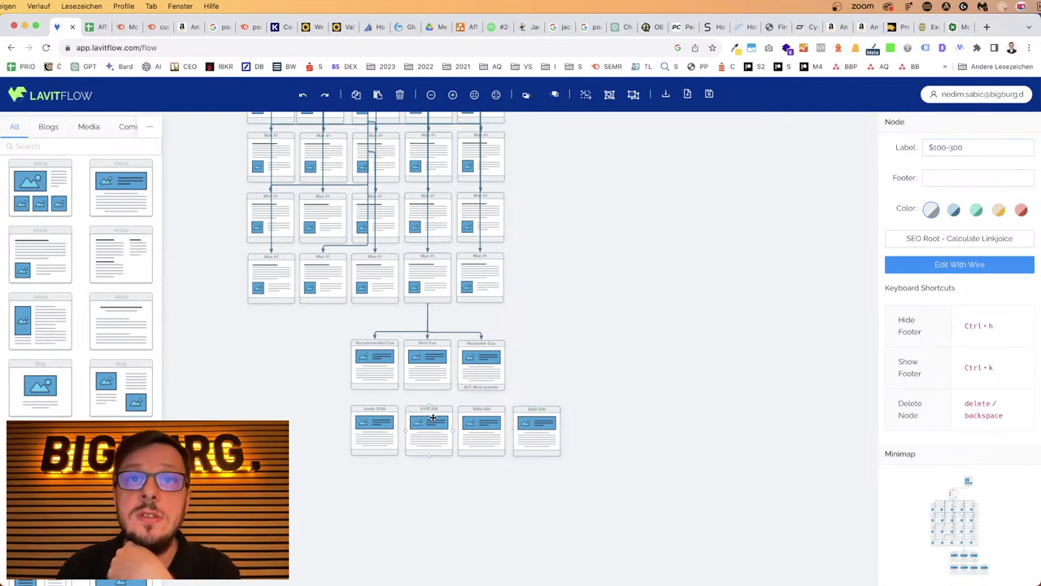
click(949, 147)
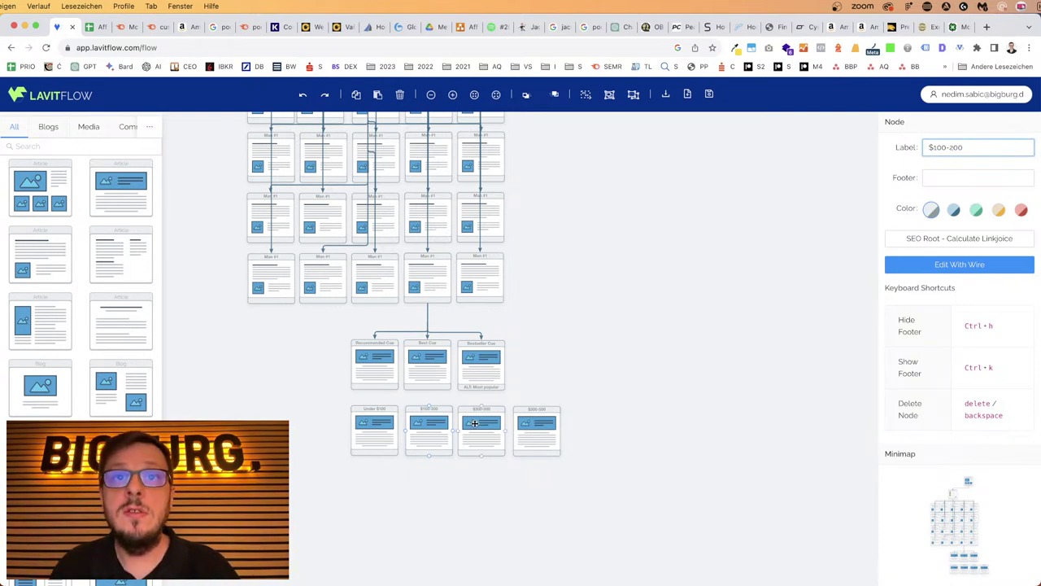
click(475, 424)
click(934, 147)
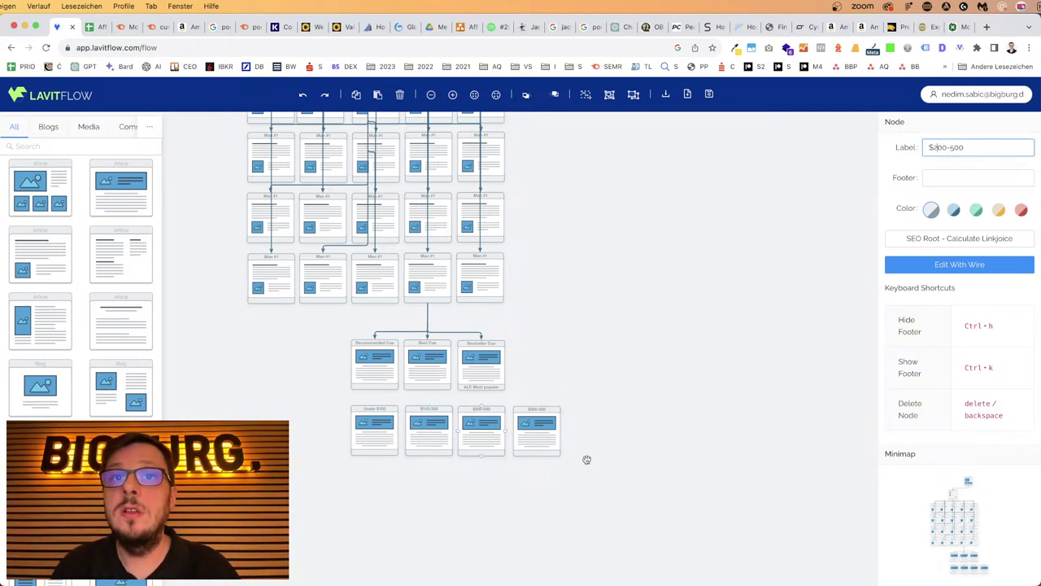
click(542, 435)
click(937, 148)
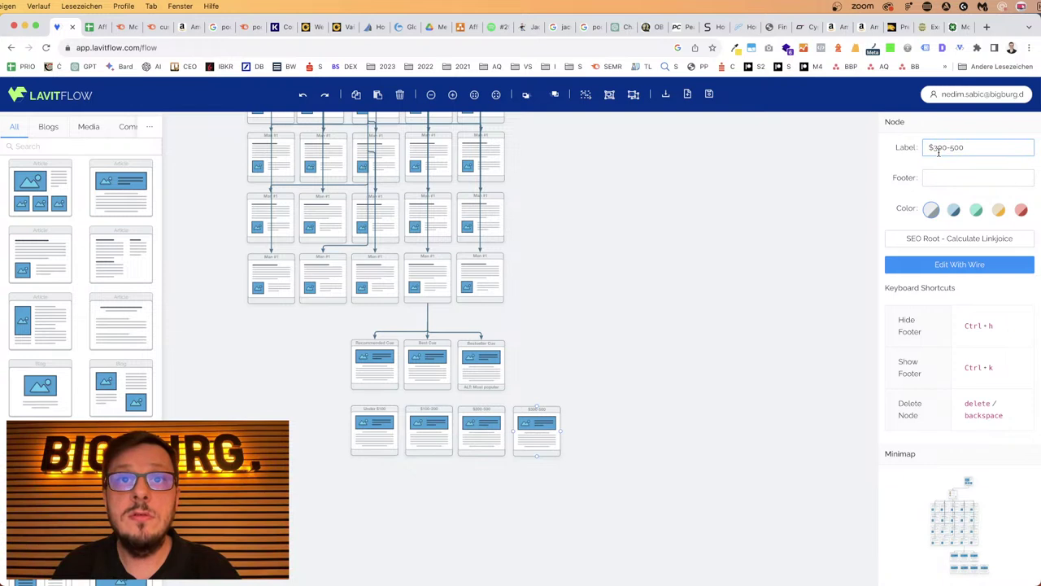
click(935, 147)
key(BackSpace)
text(5)
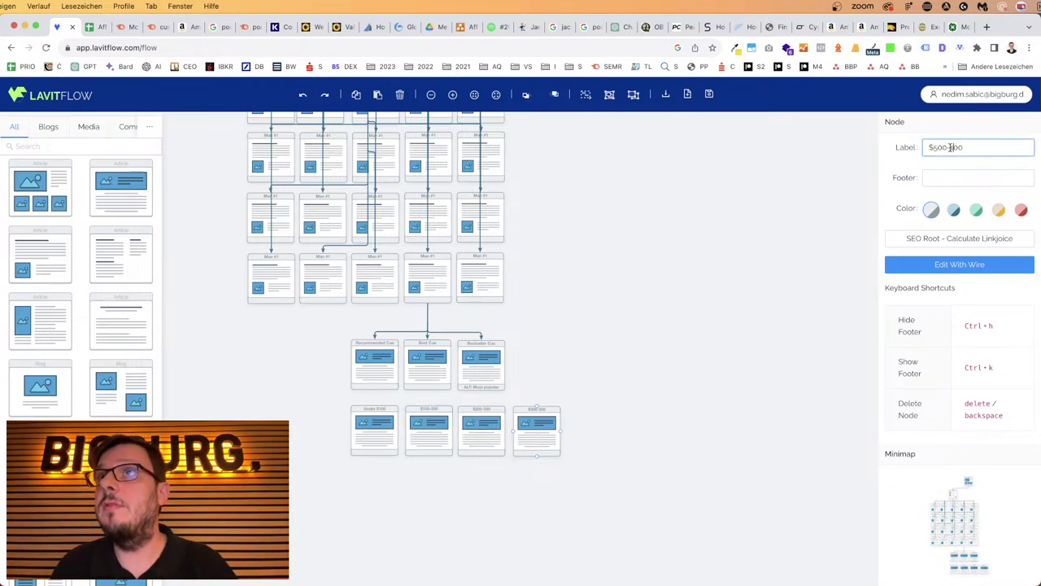
click(620, 313)
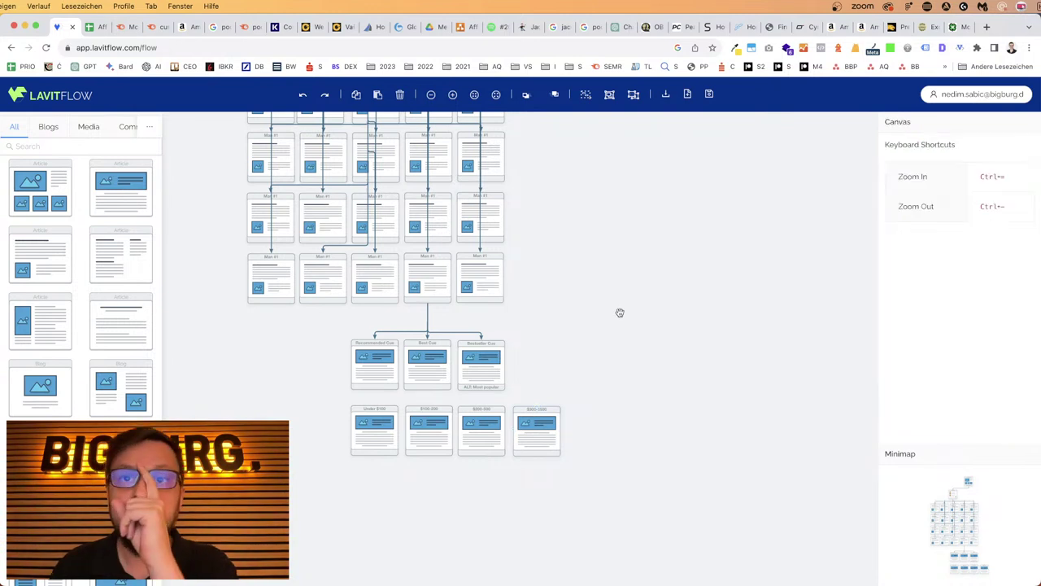
click(539, 428)
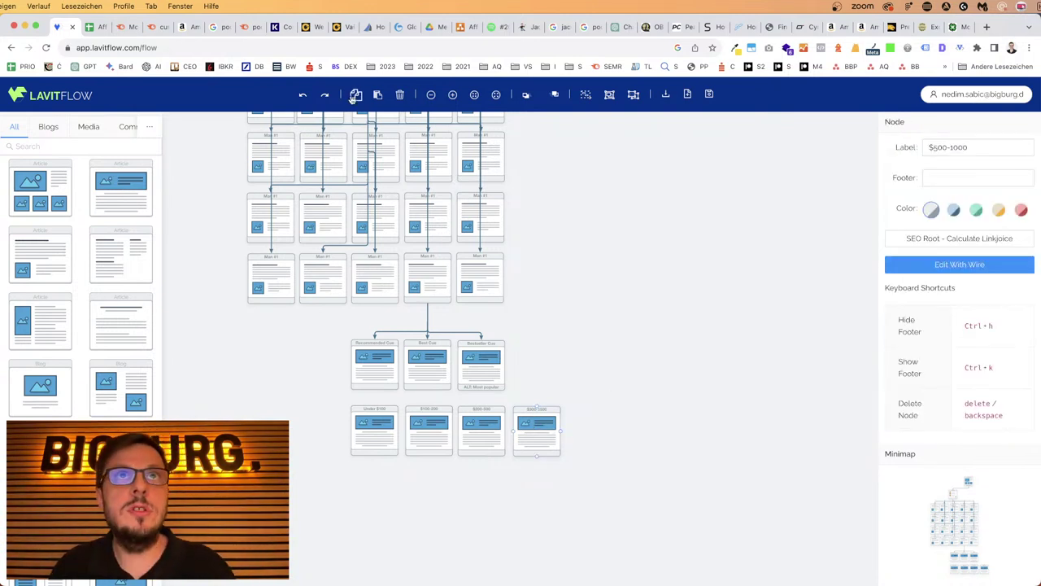
- Duplicate a price node, place it at the row's end, and label it $1000+
click(378, 94)
drag(482, 417, 589, 423)
click(933, 146)
drag(933, 147, 973, 147)
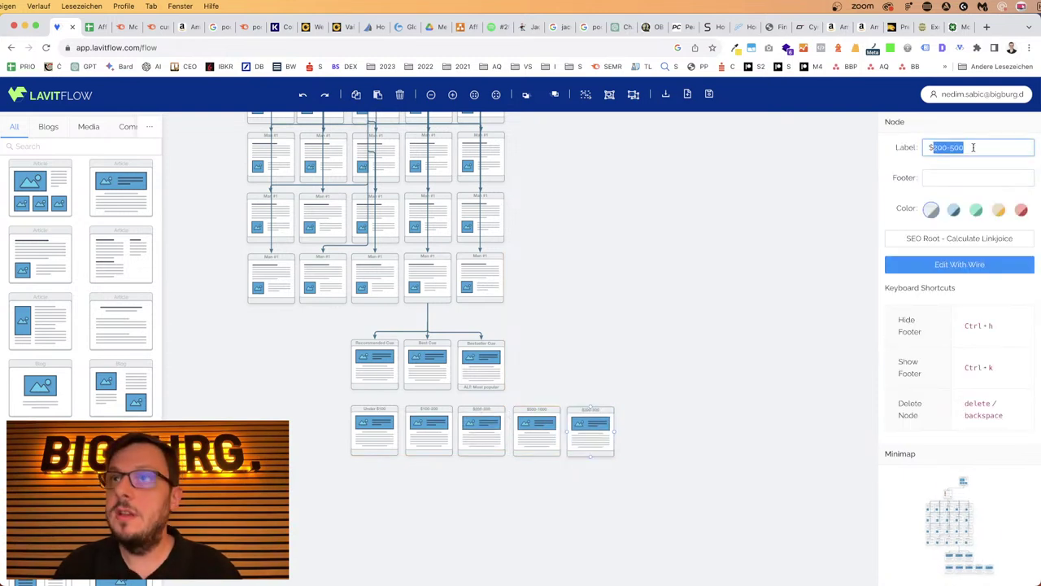
text(100)
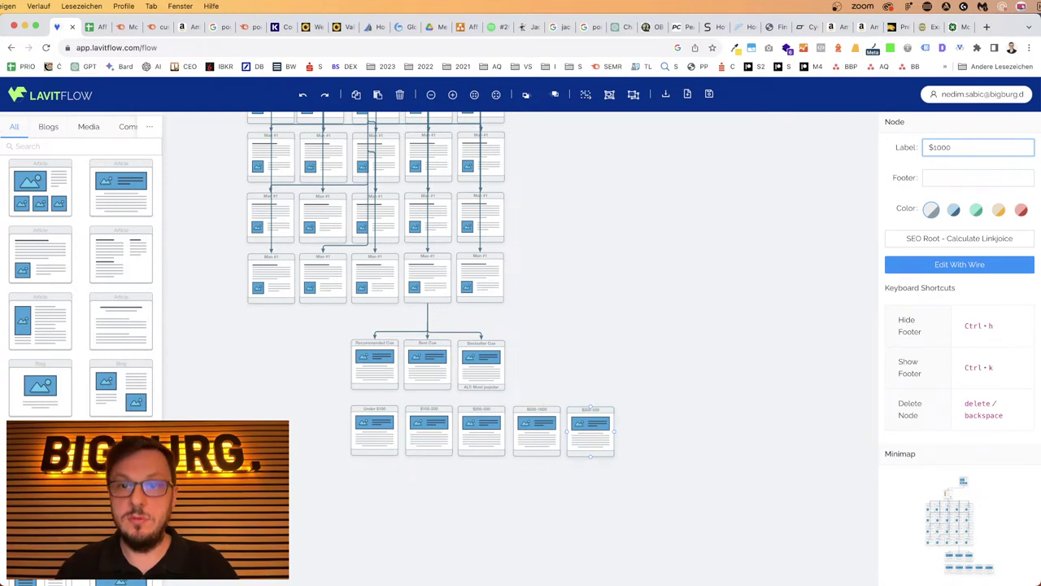
click(518, 293)
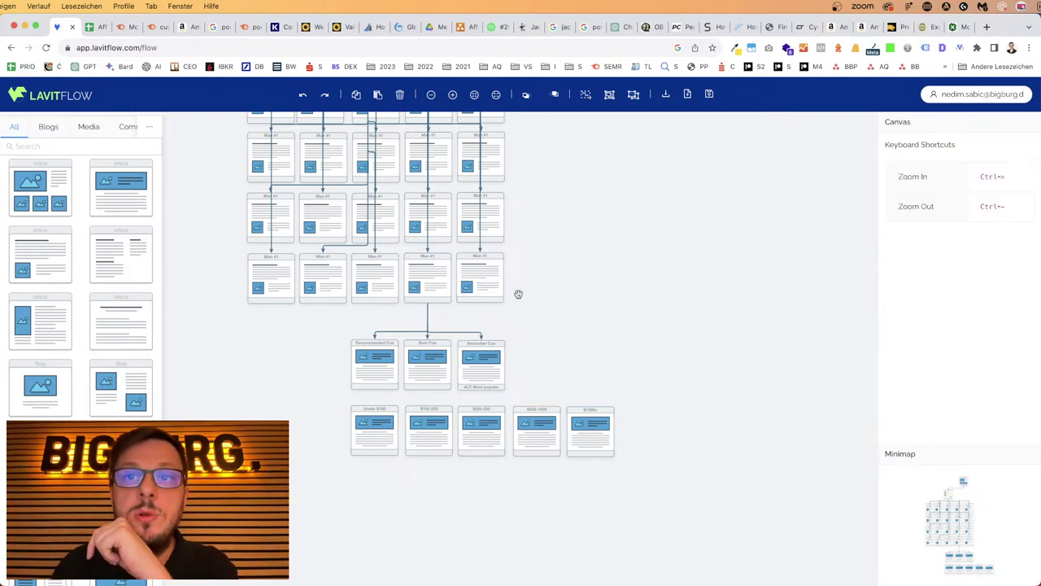
scroll(604, 363, up, 4)
scroll(604, 364, up, 3)
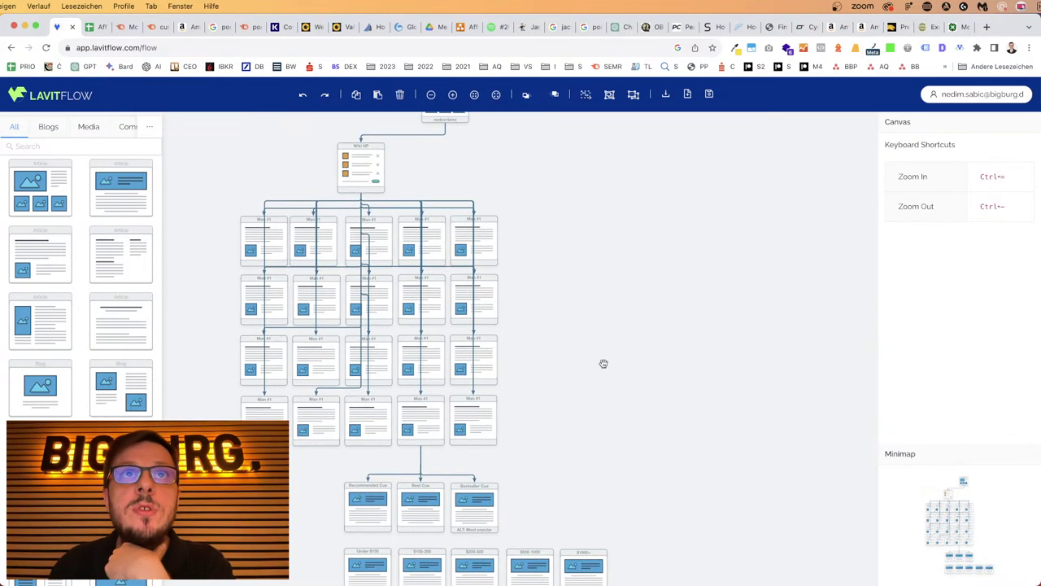
scroll(508, 297, up, 3)
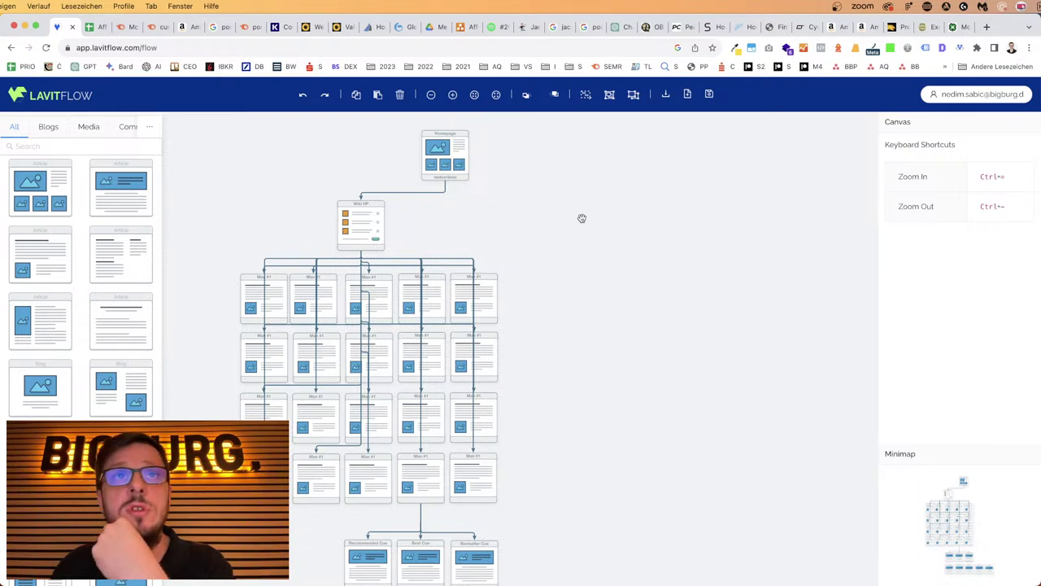
scroll(585, 184, up, 2)
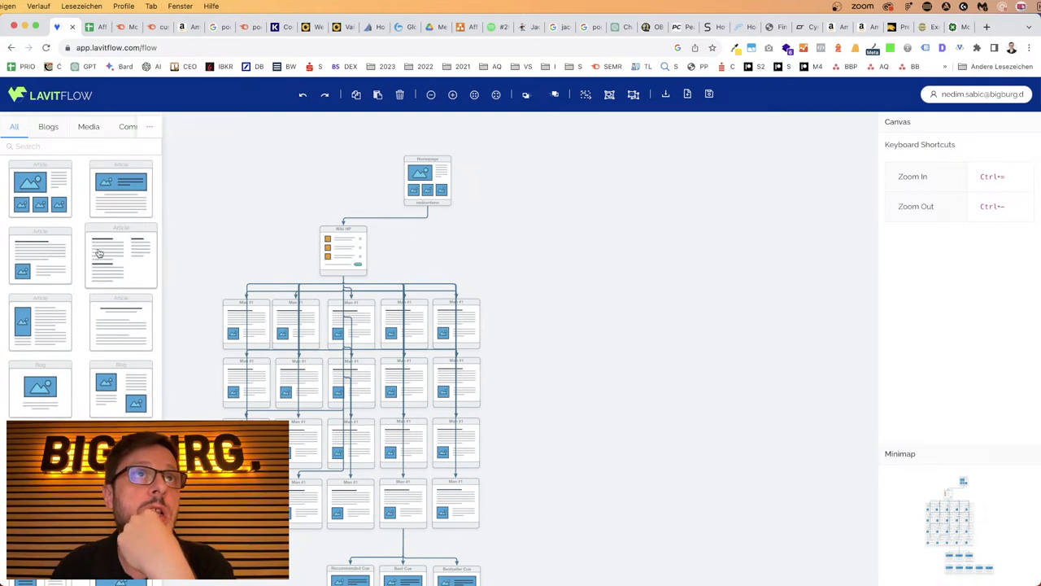
click(336, 241)
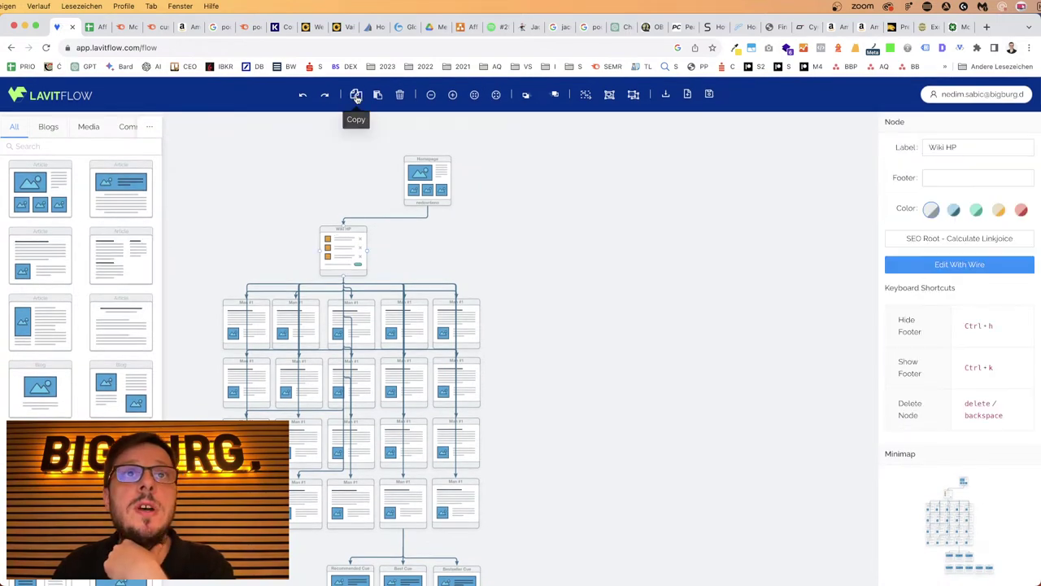
scroll(109, 315, down, 4)
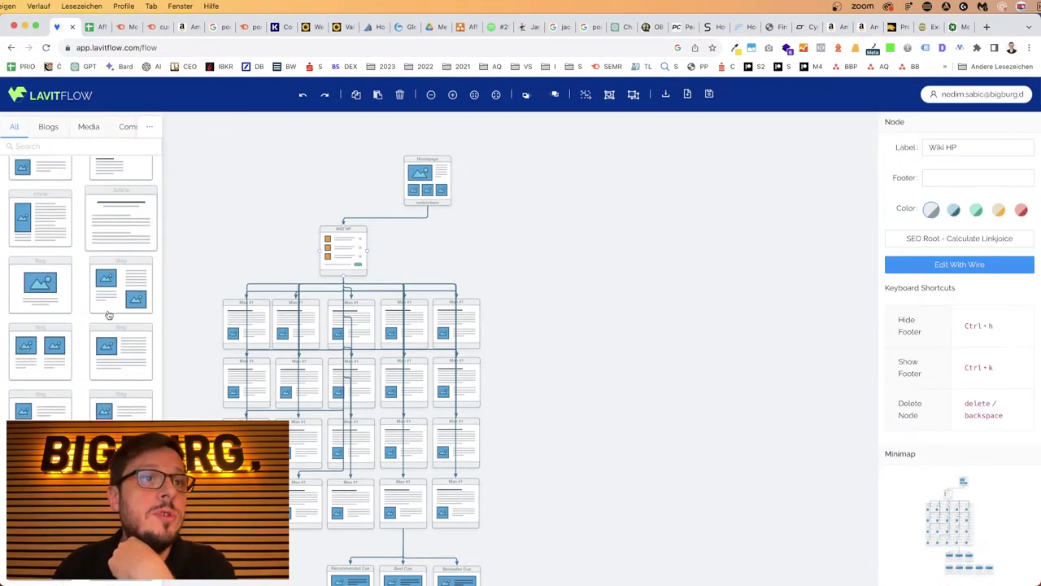
scroll(109, 325, down, 10)
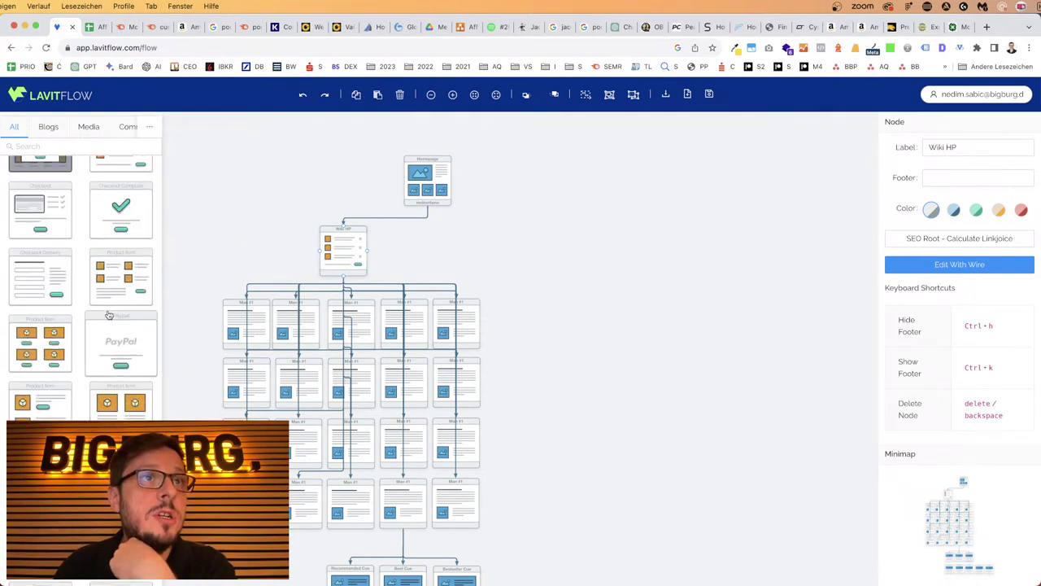
scroll(48, 390, up, 8)
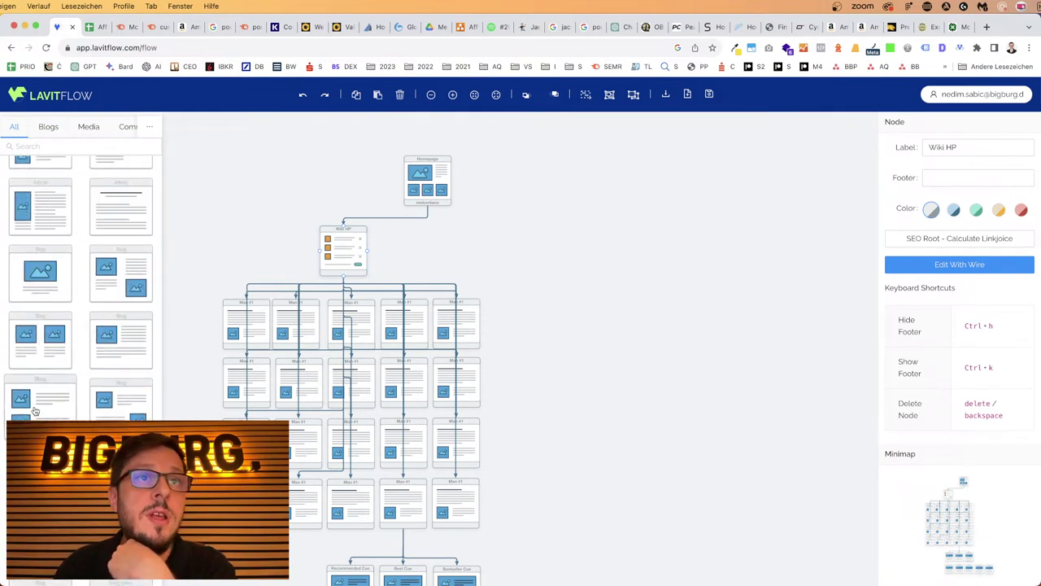
- Add a Blog page node right of the tree and rename it Reviews
drag(35, 411, 573, 254)
drag(930, 147, 945, 148)
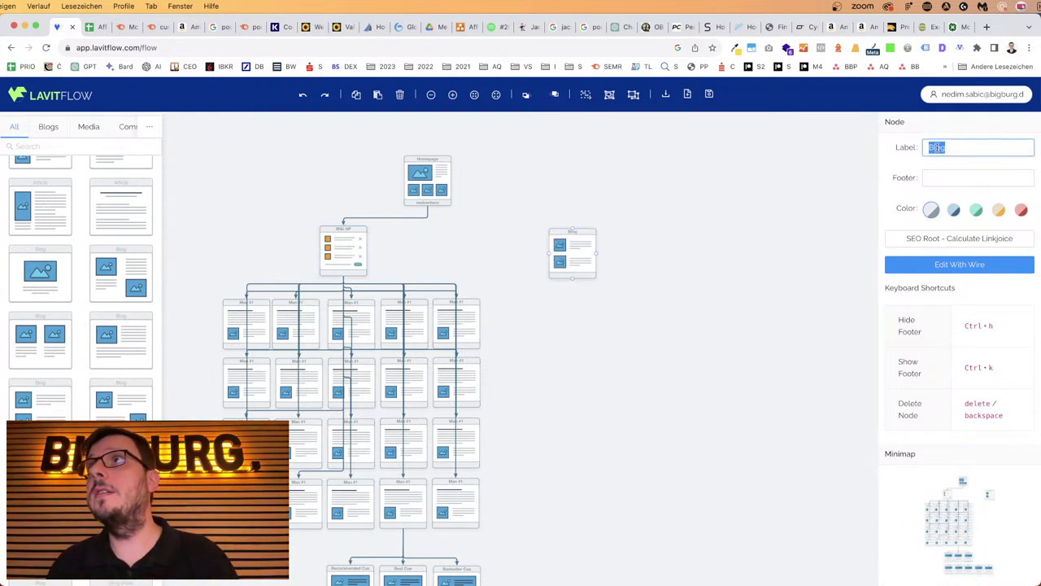
text(Reviews)
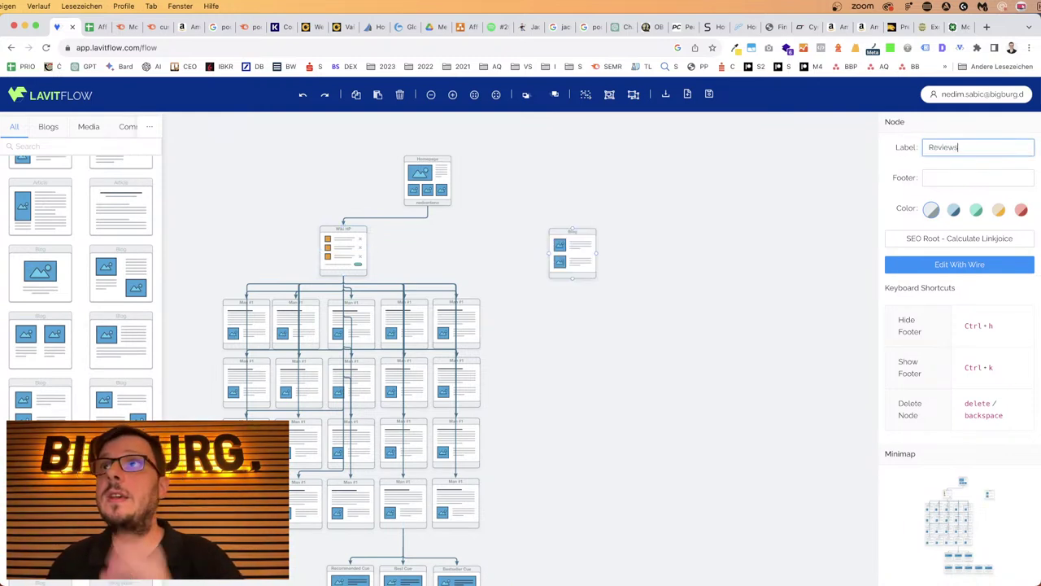
click(678, 230)
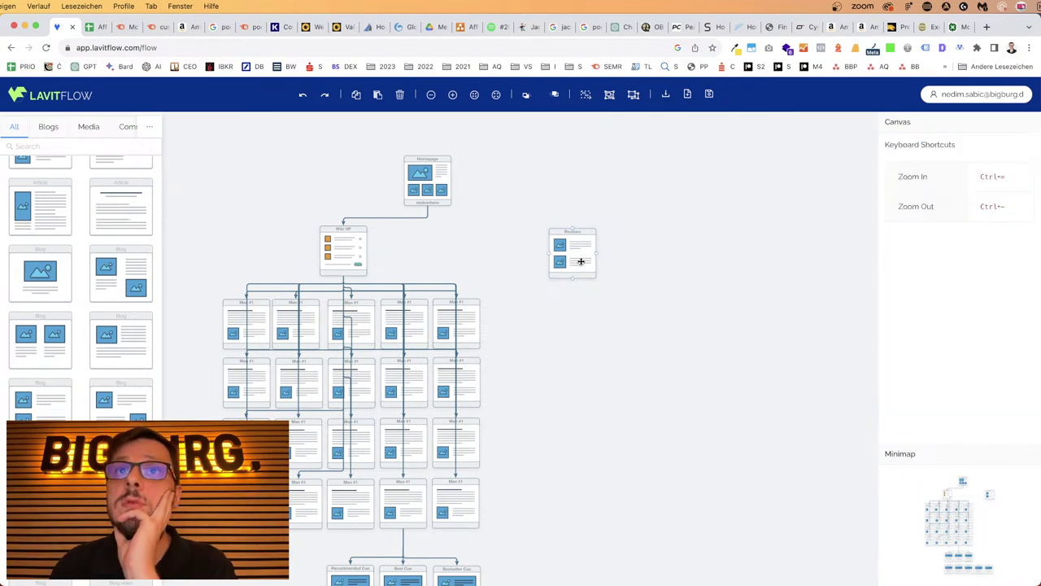
drag(571, 253, 626, 253)
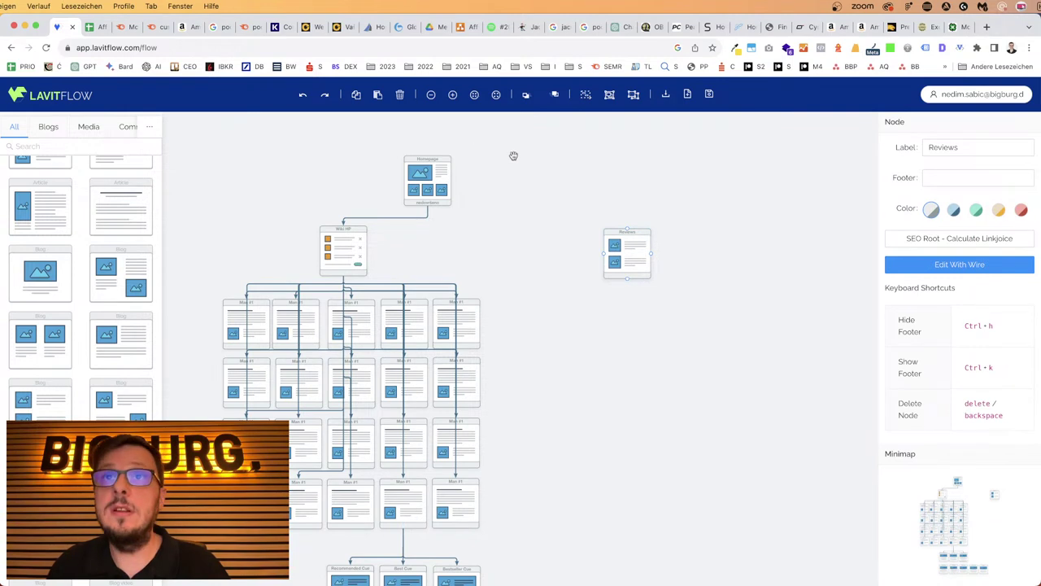
drag(628, 262, 619, 293)
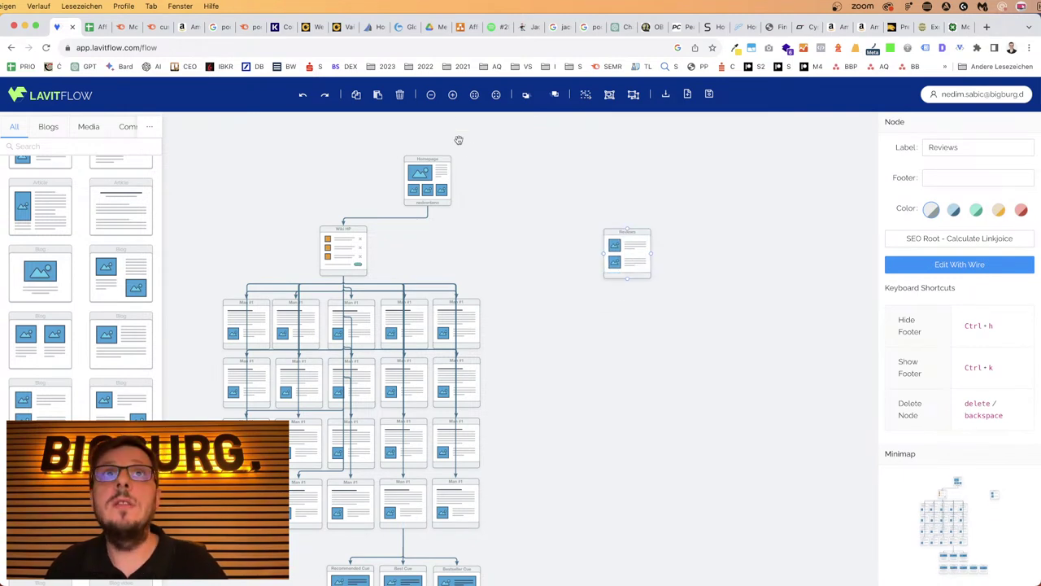
- Paste three Reviews copies in a row beneath it and select the whole diagram for saving
click(356, 95)
drag(618, 269, 691, 315)
click(377, 94)
click(378, 95)
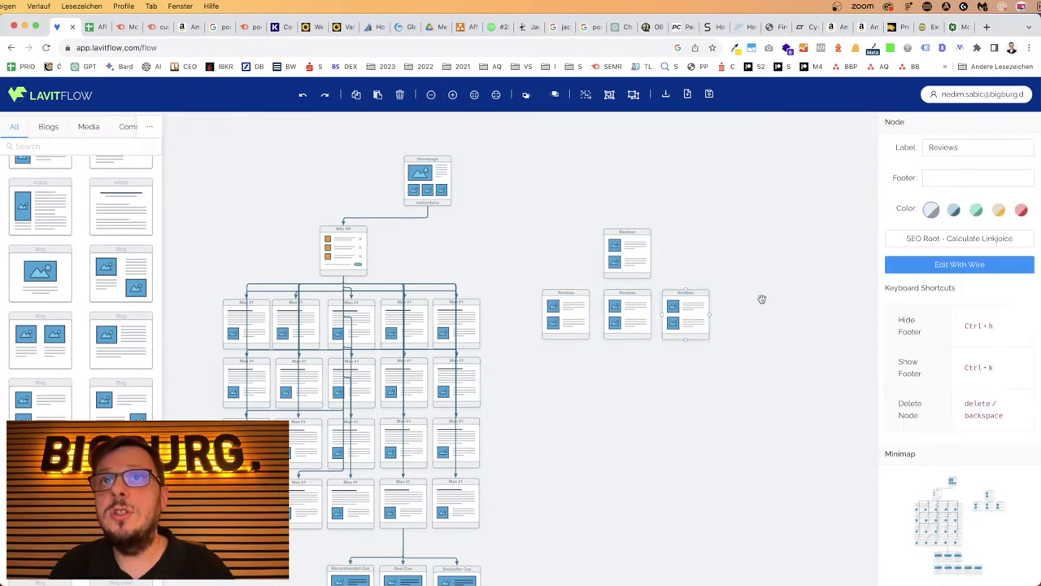
click(759, 297)
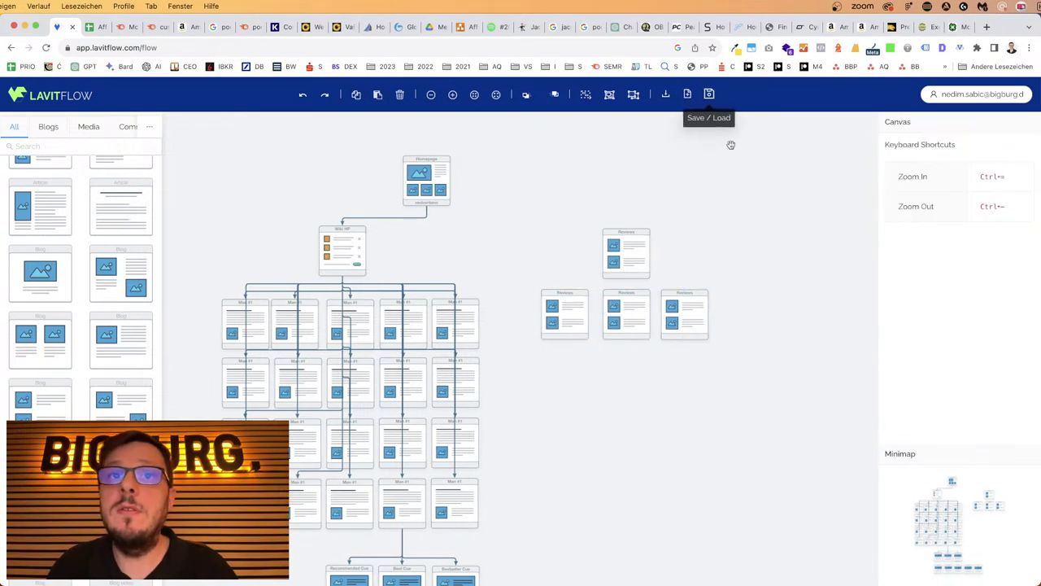
scroll(737, 238, down, 2)
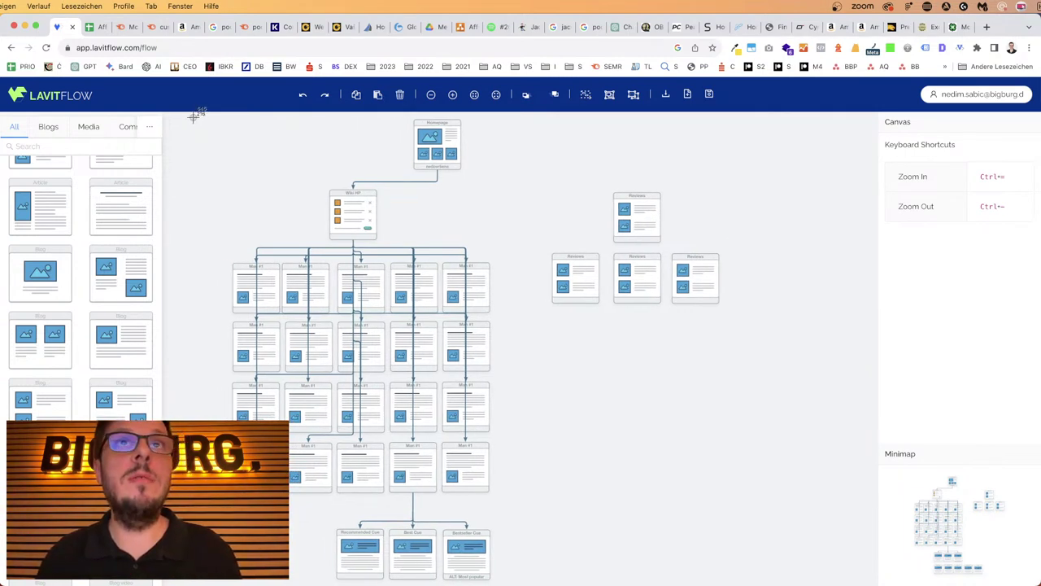
drag(194, 117, 737, 564)
click(709, 94)
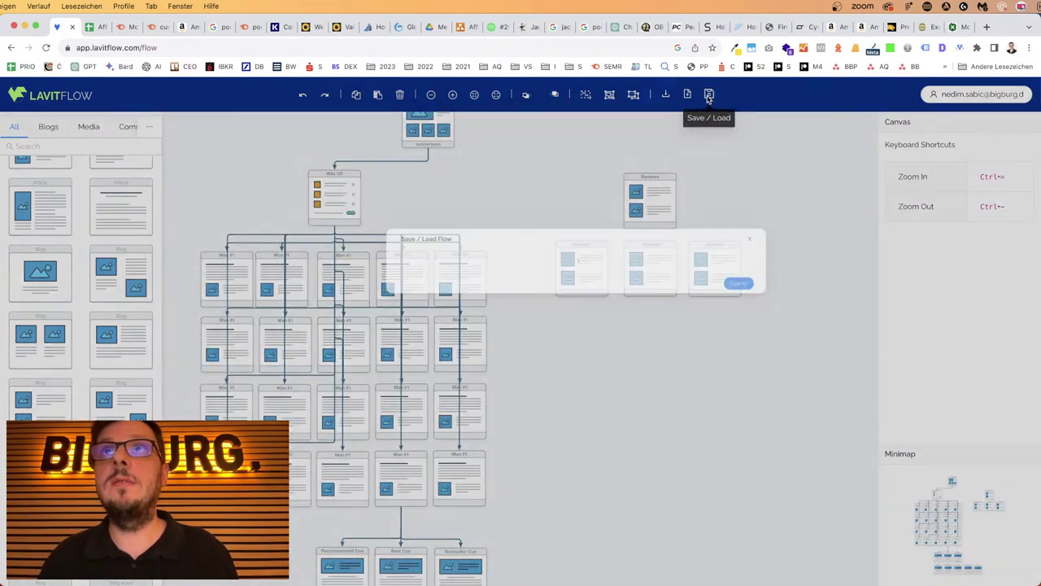
- Save the flow as 'Cues' in the folder 'Pool' and close the dialog
click(322, 310)
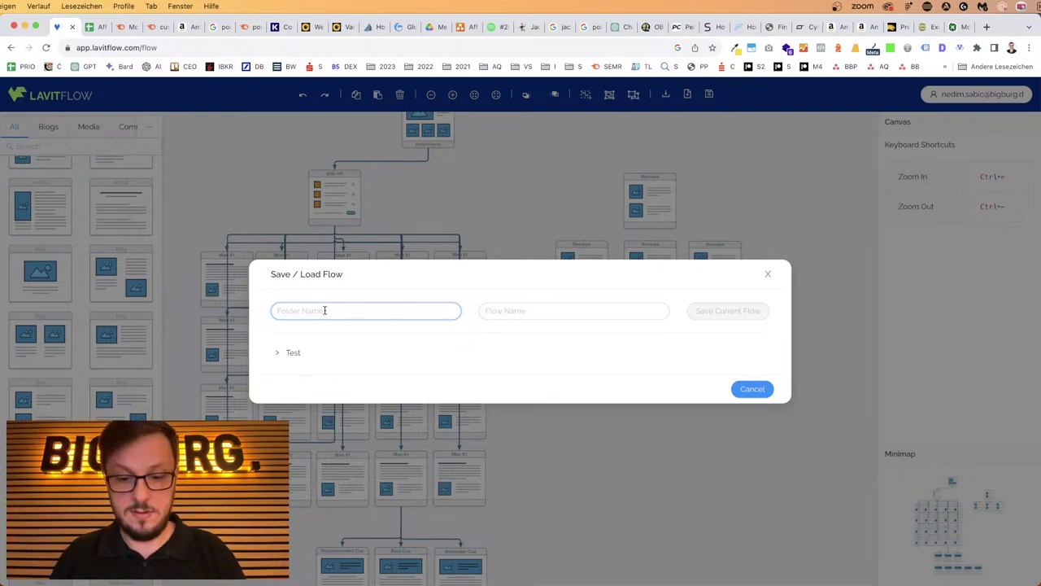
text(Pool)
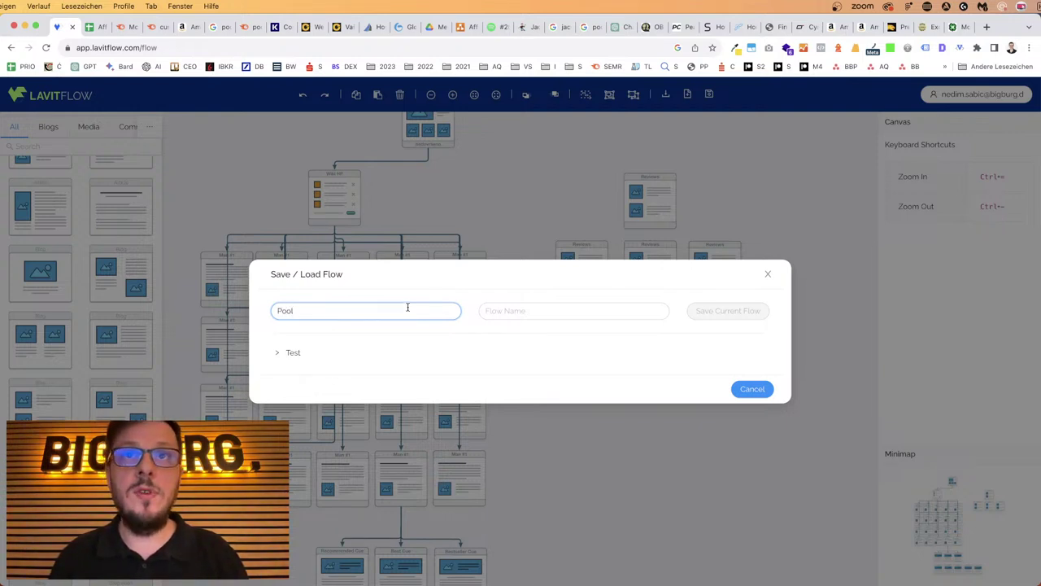
click(549, 308)
text(Cues)
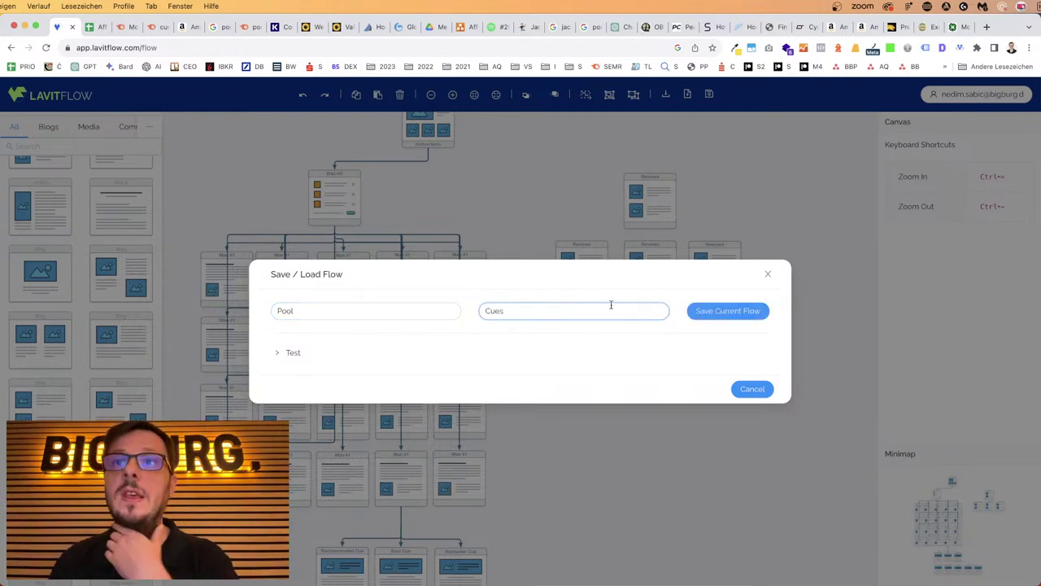
click(716, 312)
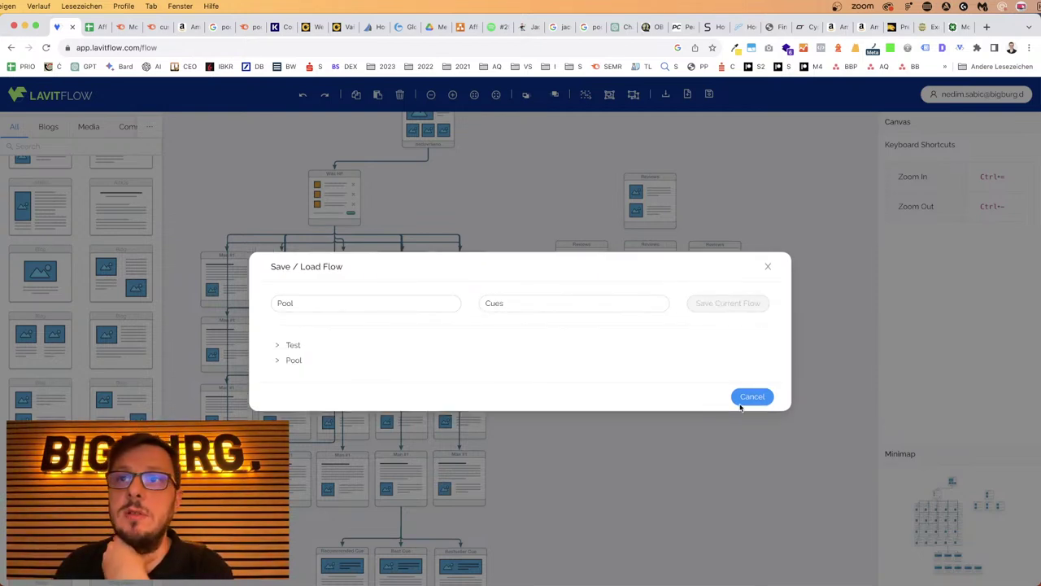
click(770, 267)
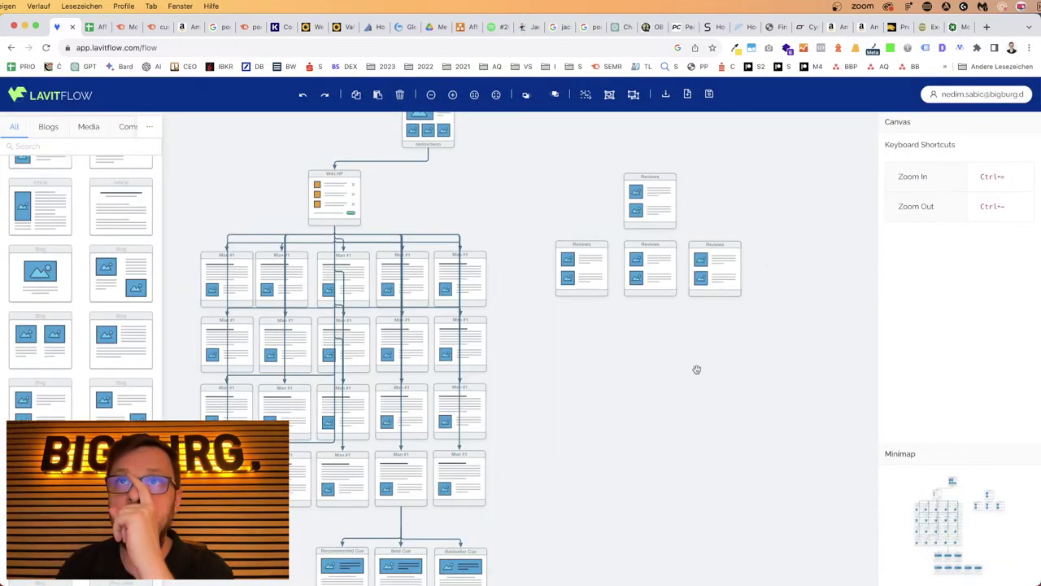
- Bring the Reviews branch into view and label the left child node 'Amatuer'
scroll(654, 353, down, 5)
scroll(654, 353, up, 2)
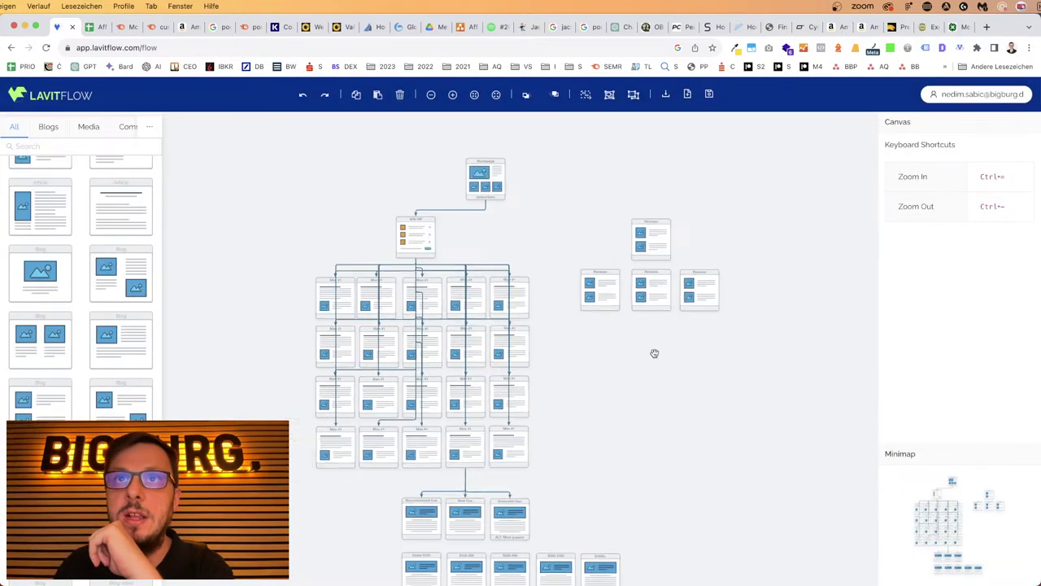
scroll(654, 353, up, 3)
scroll(654, 353, down, 3)
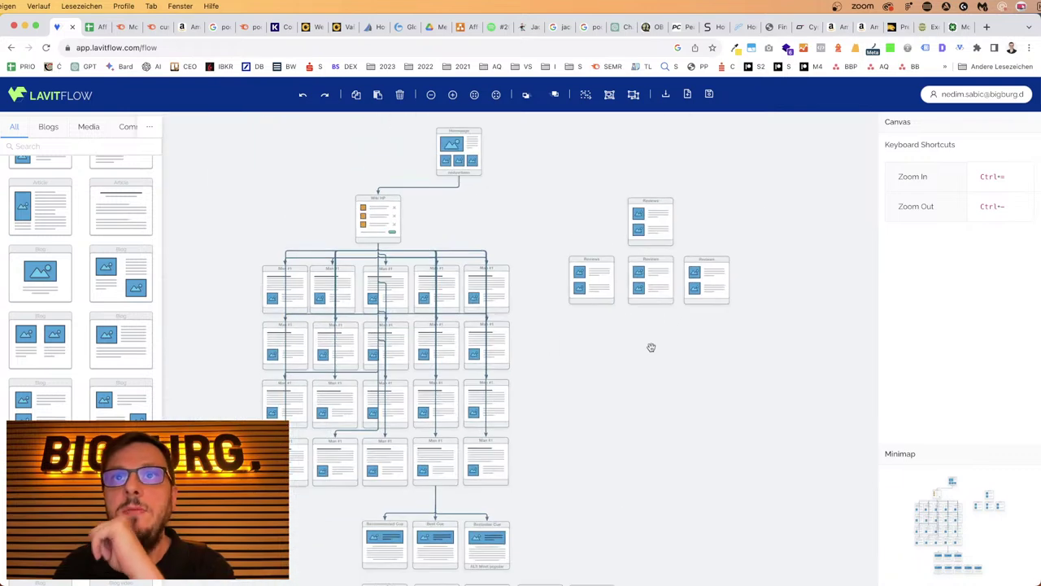
drag(637, 339, 543, 381)
click(485, 321)
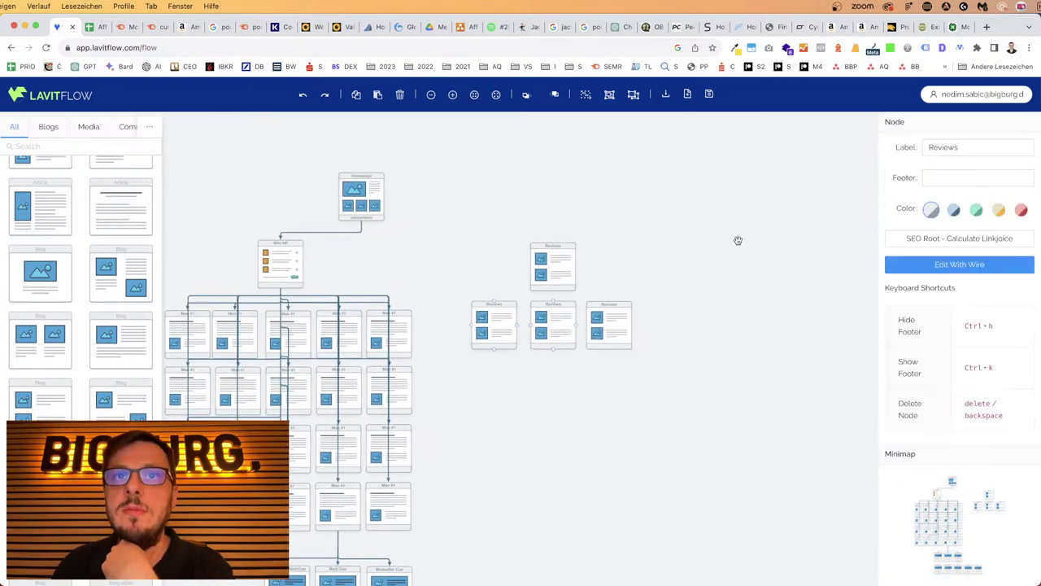
drag(966, 147, 910, 149)
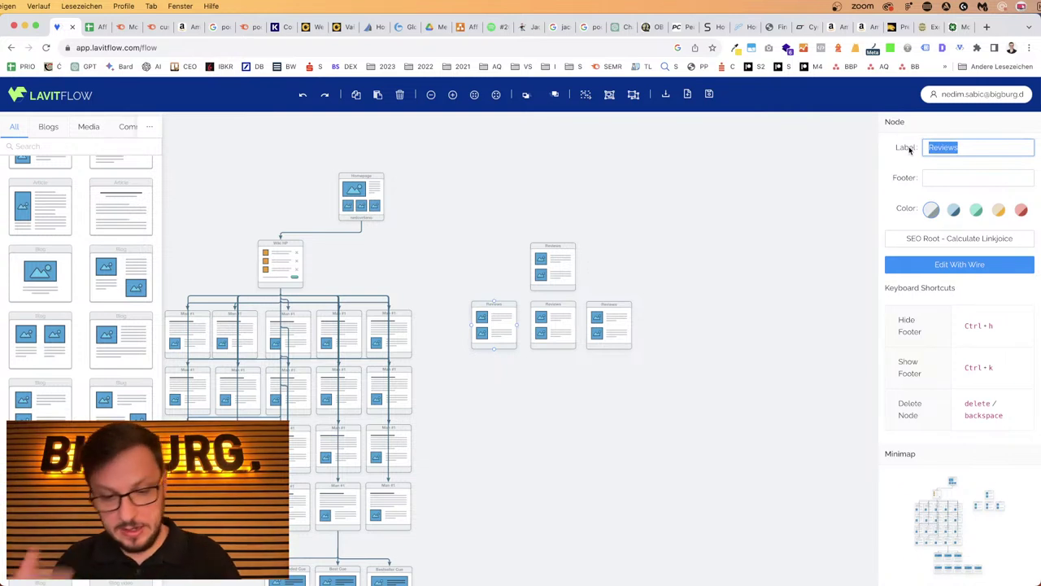
text(Ama)
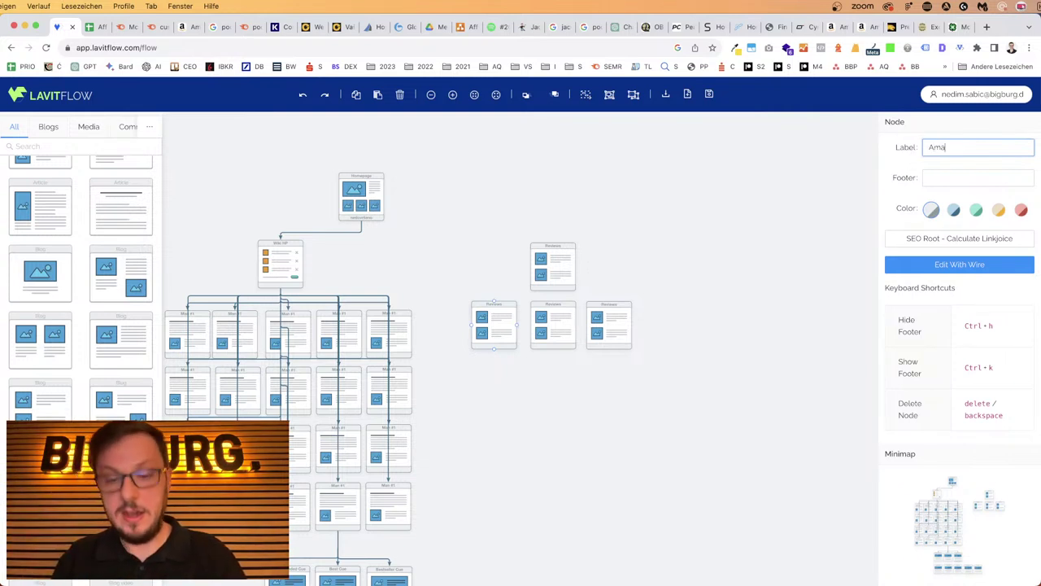
text(tuer)
shift+click(551, 309)
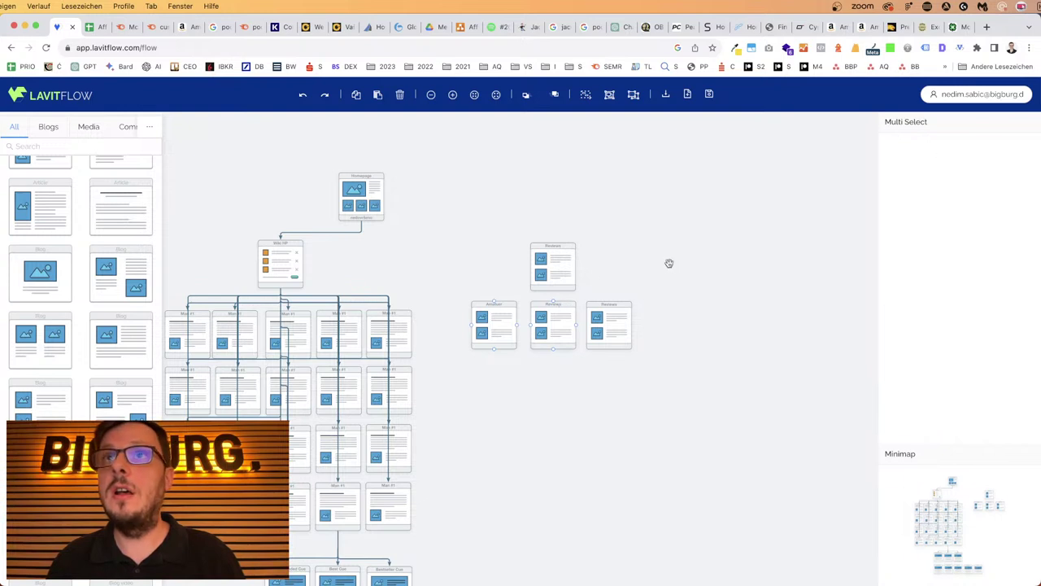
- Correct the left node's label spelling to Amateur
click(553, 305)
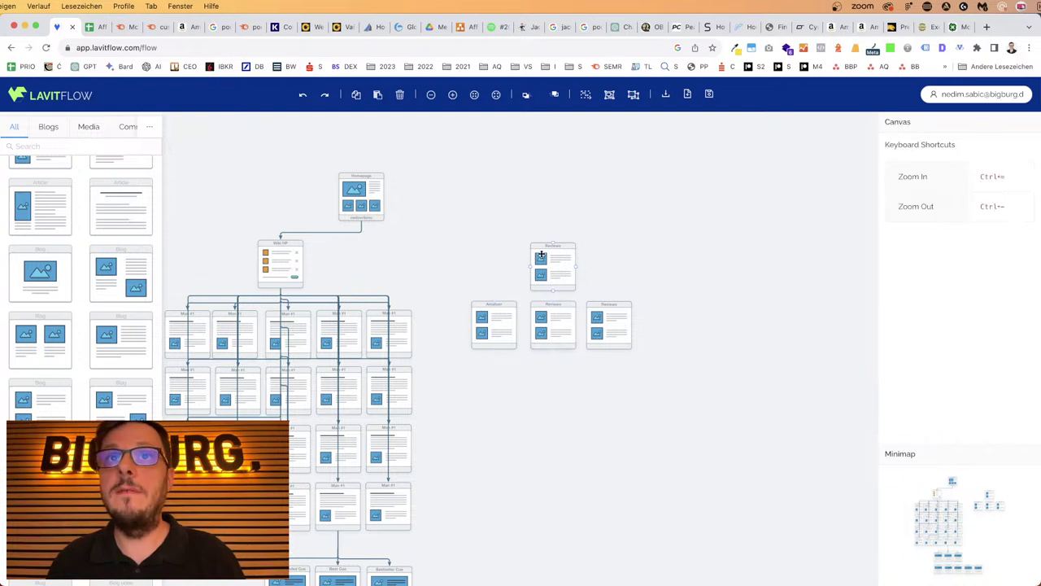
shift+click(569, 311)
click(627, 277)
click(548, 321)
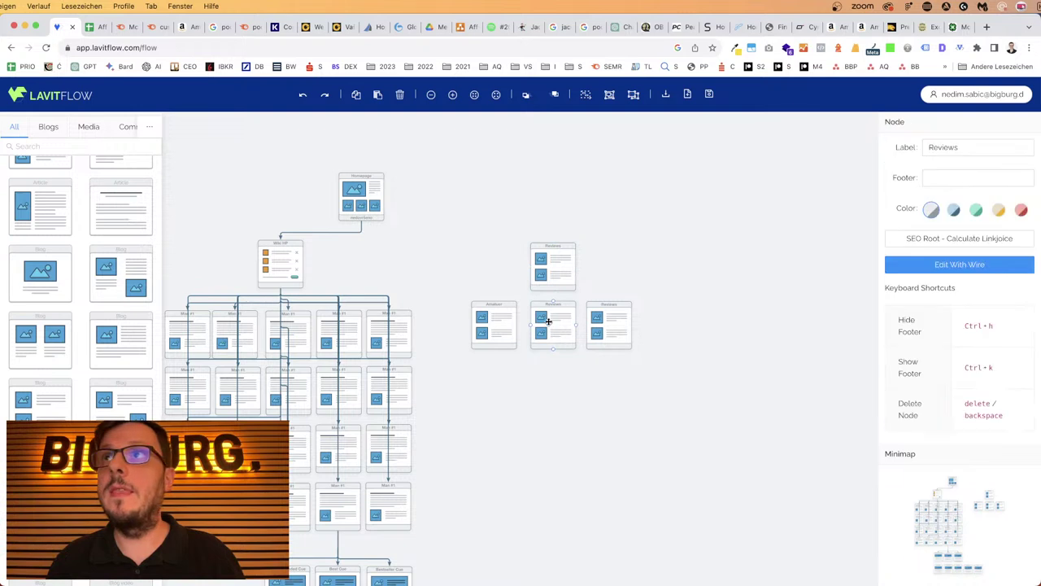
double_click(942, 147)
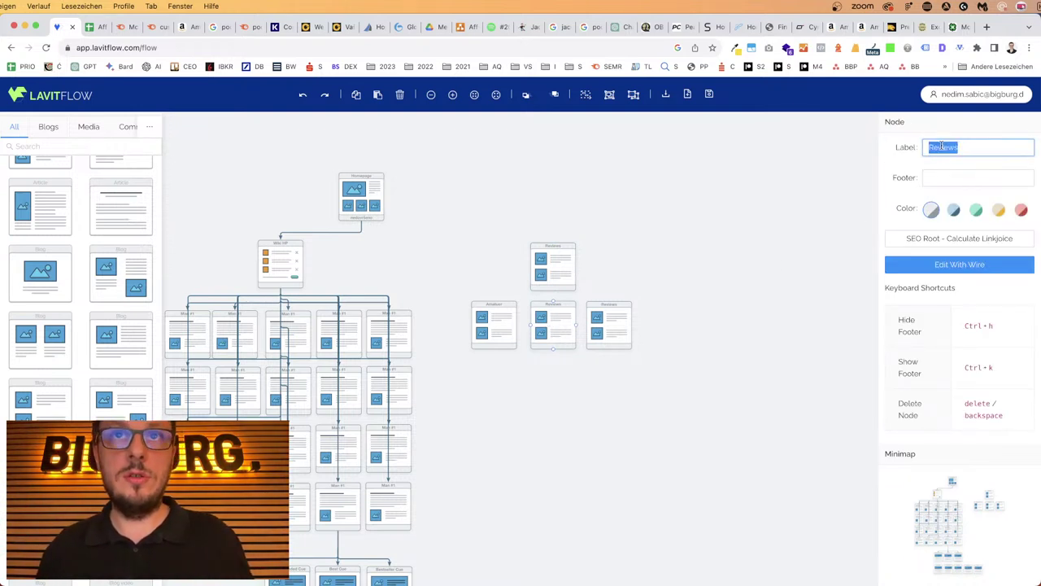
shift+click(496, 315)
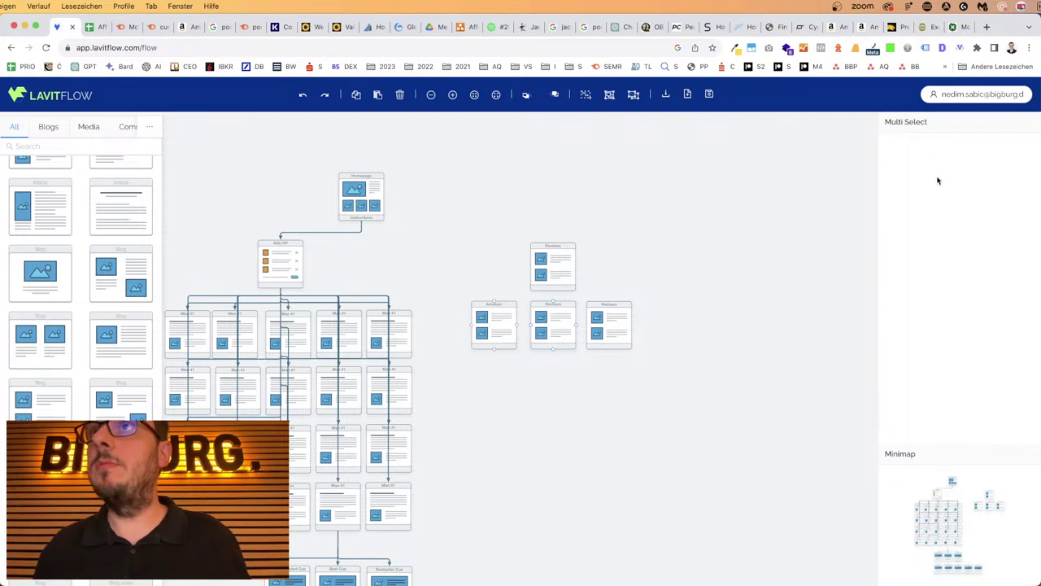
click(599, 277)
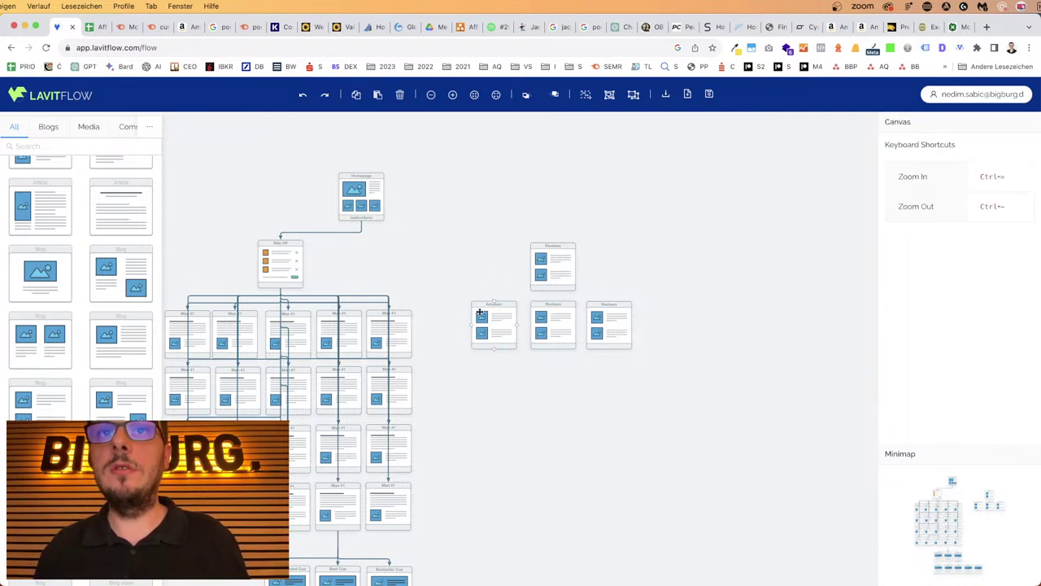
click(480, 313)
drag(949, 147, 963, 146)
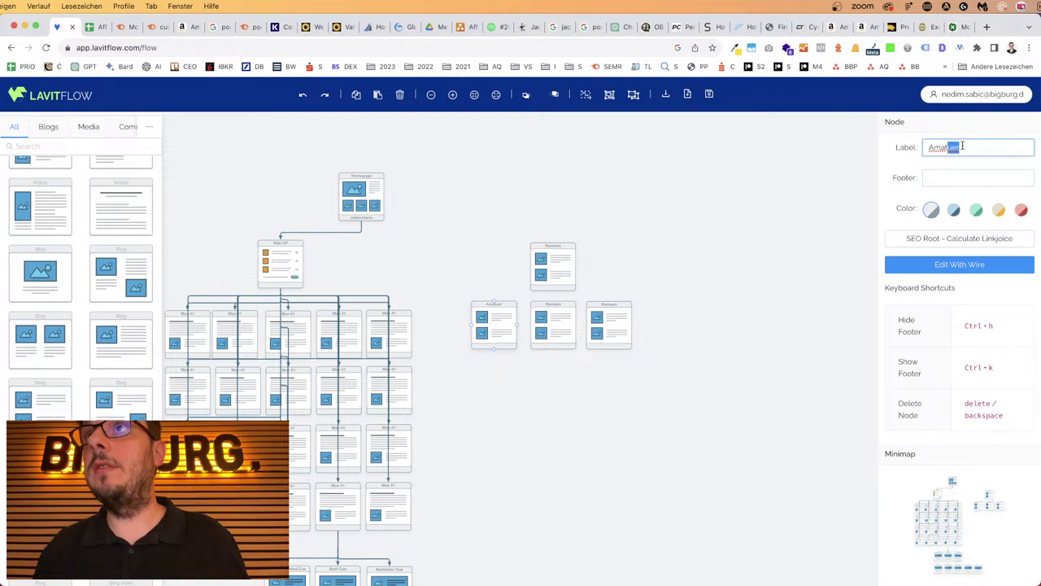
text(eur)
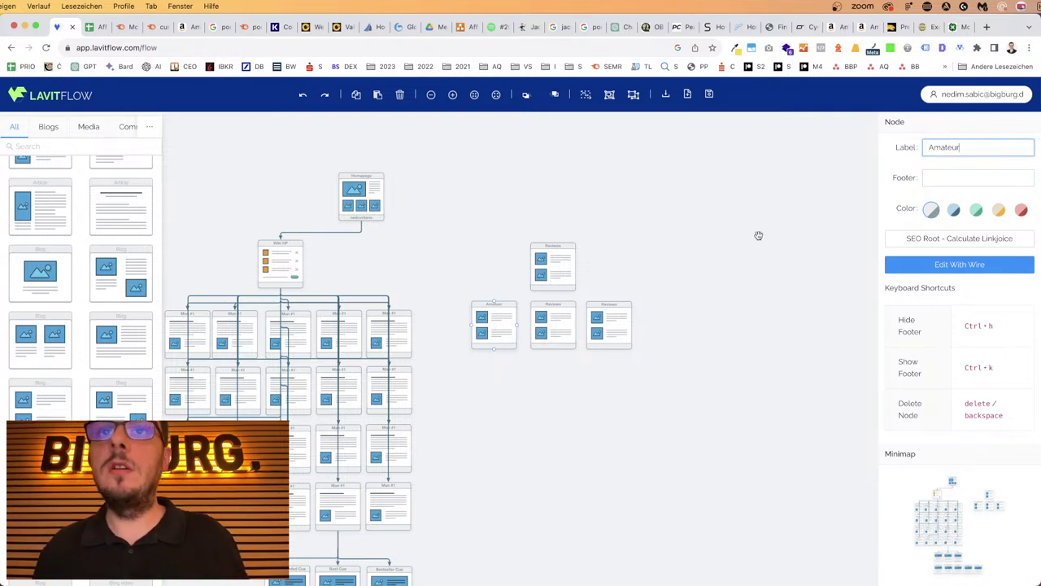
click(739, 244)
- Label the middle and right Reviews child nodes Half-Profi and Professional
click(555, 319)
click(943, 148)
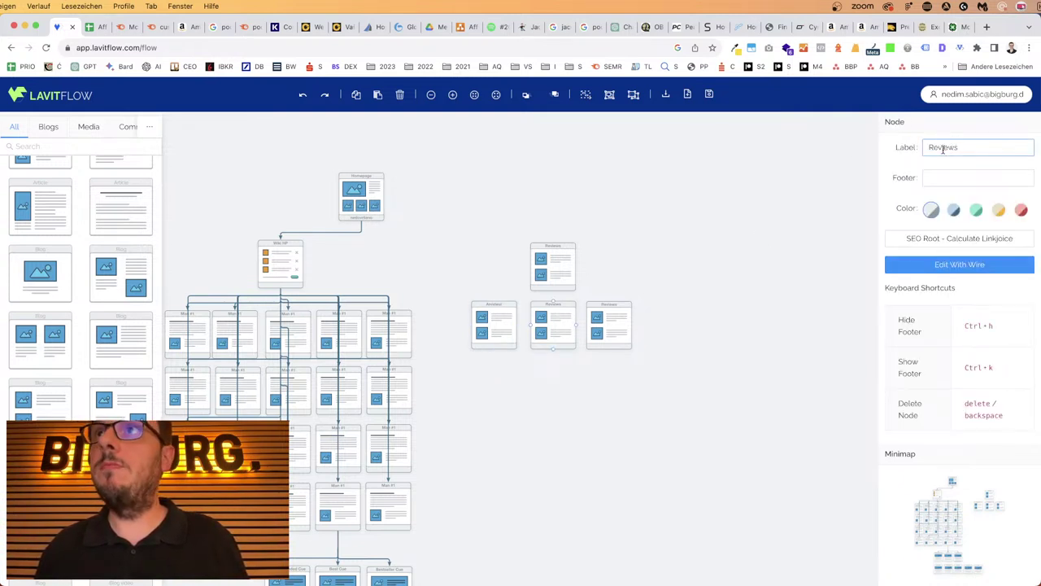
double_click(944, 148)
text(Half-Profi)
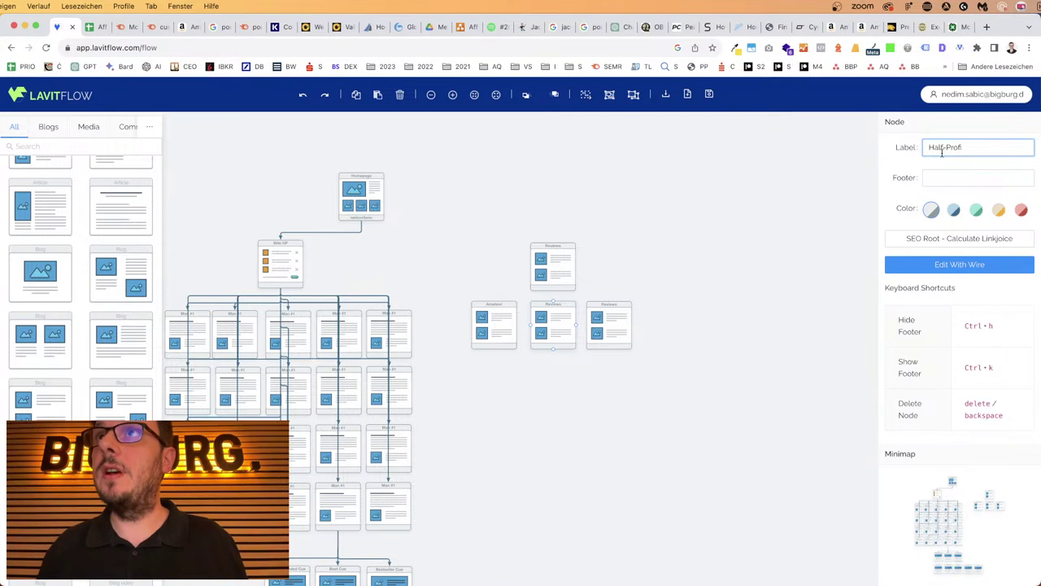
shift+click(617, 315)
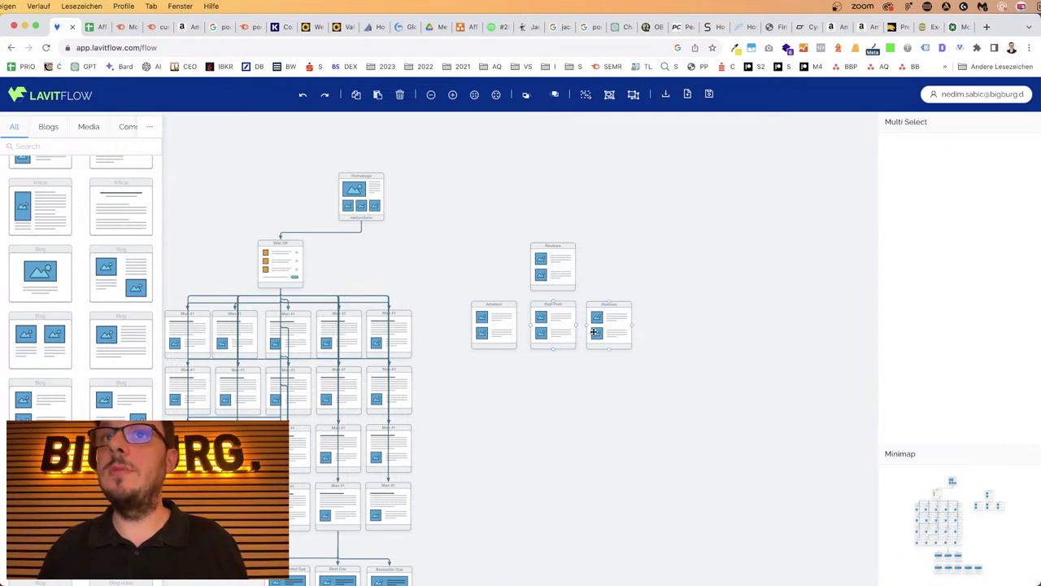
click(618, 315)
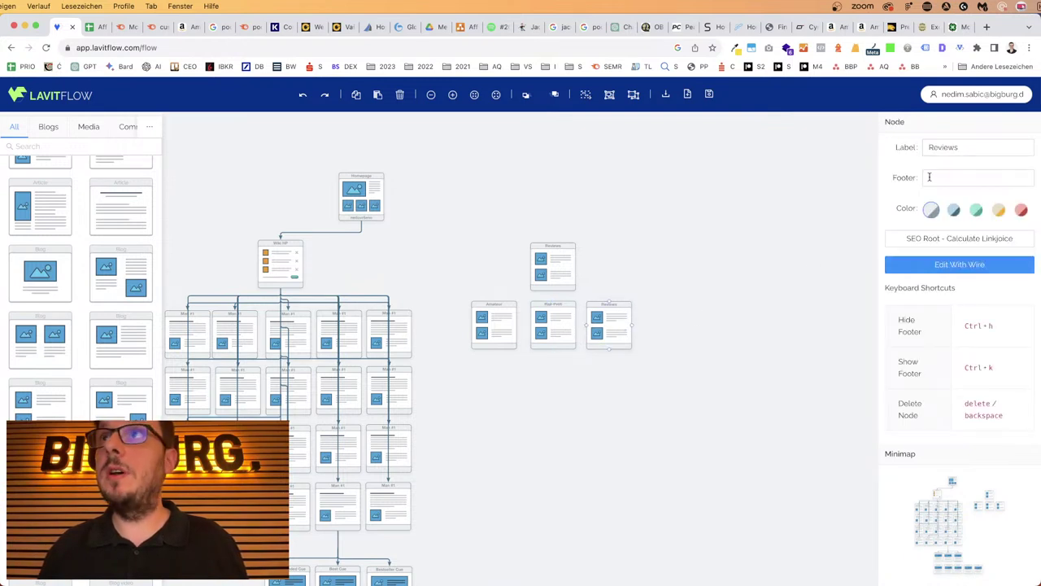
click(947, 145)
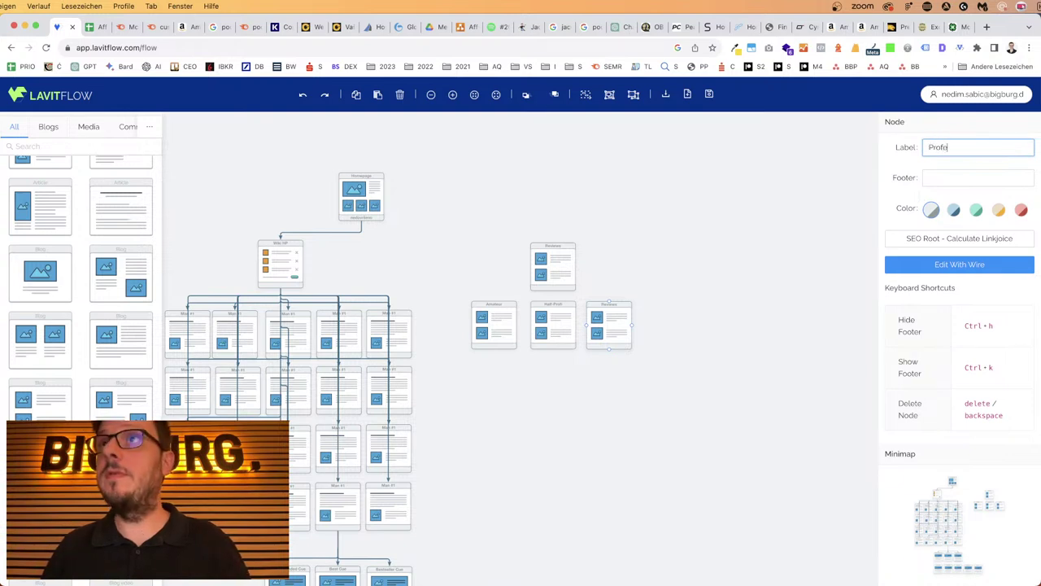
click(691, 340)
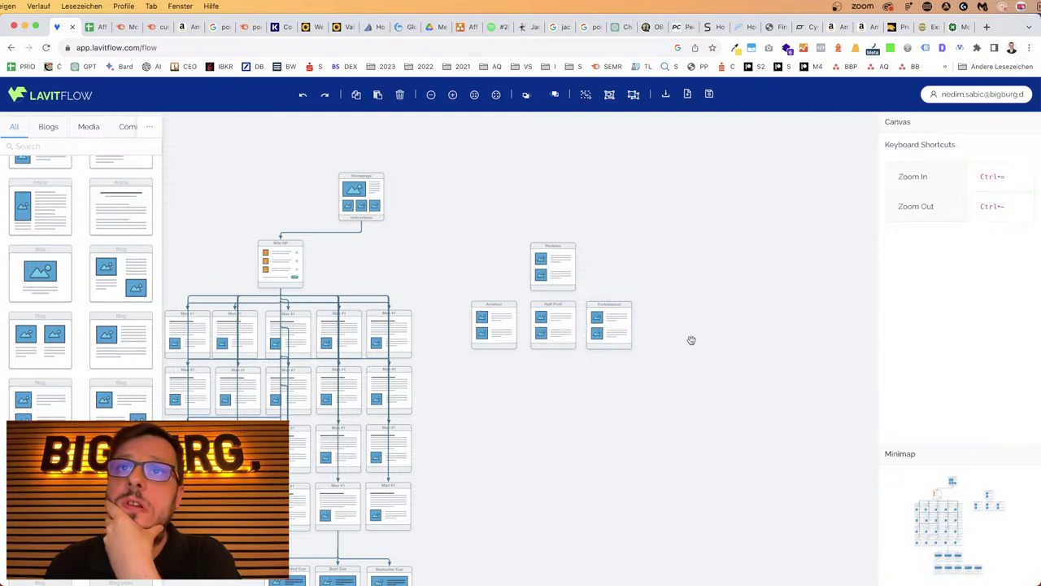
- Give the three child nodes footers Standard, Custom and Handcrafted
click(493, 315)
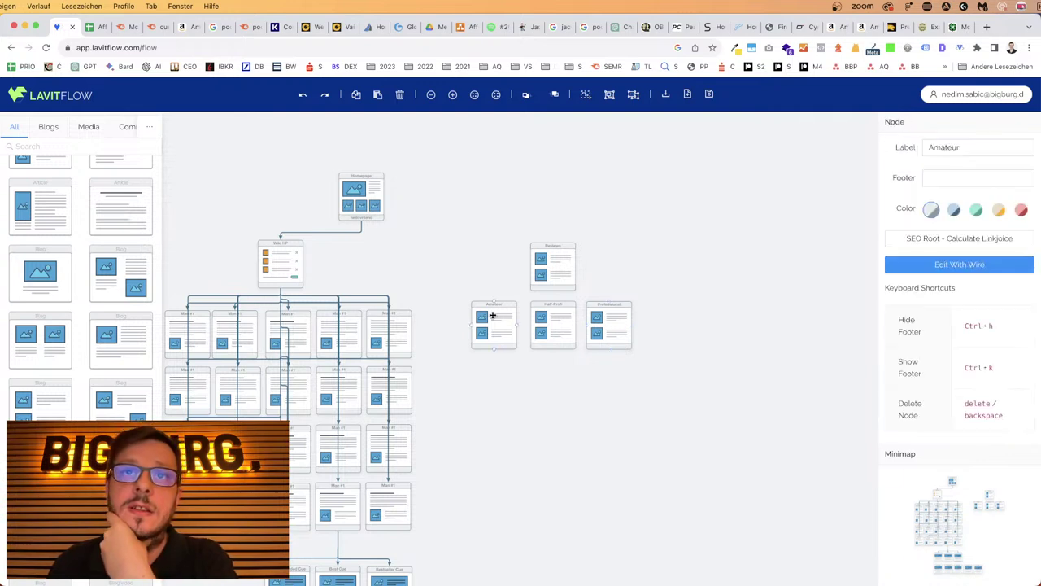
click(377, 95)
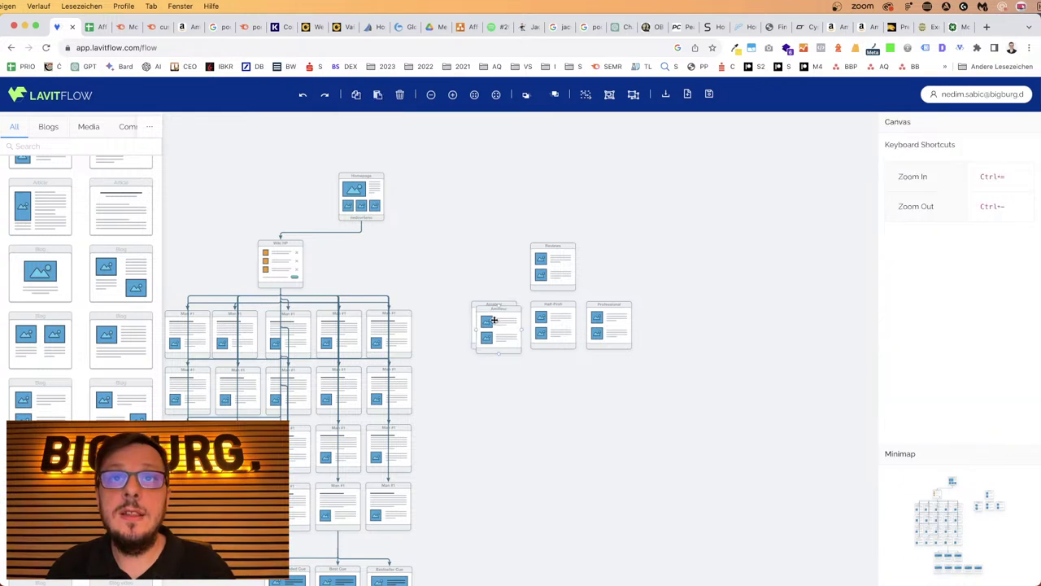
mouse_move(488, 323)
mouse_down()
mouse_move(490, 376)
mouse_move(497, 334)
mouse_up()
click(950, 181)
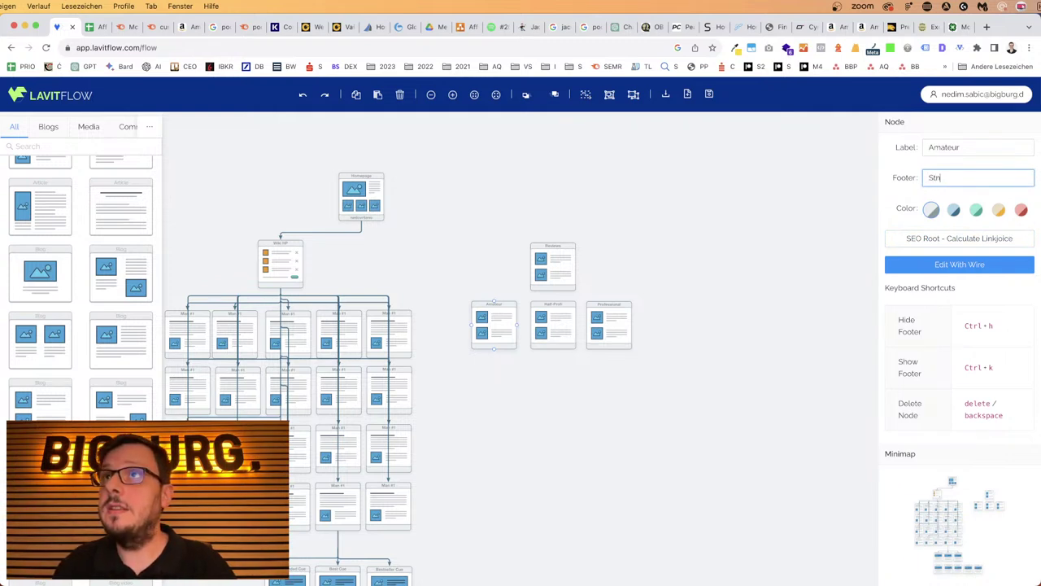
click(553, 322)
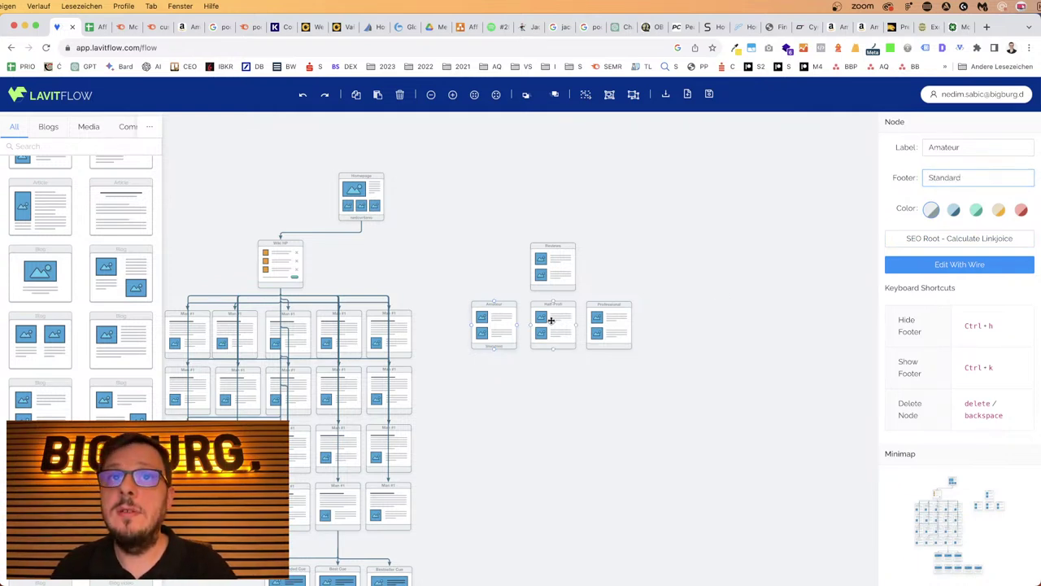
click(945, 177)
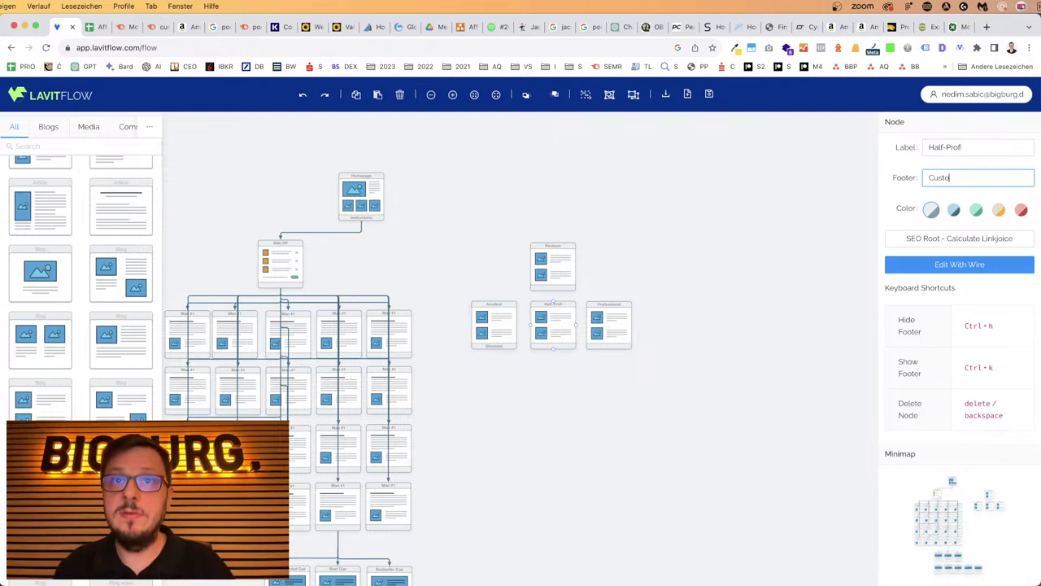
text(Custom)
click(622, 325)
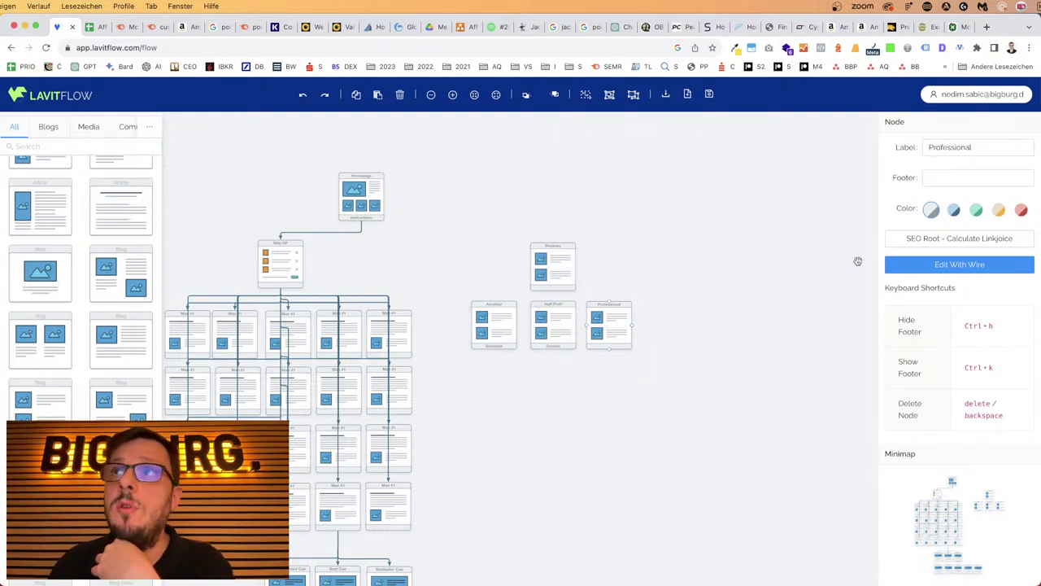
click(947, 180)
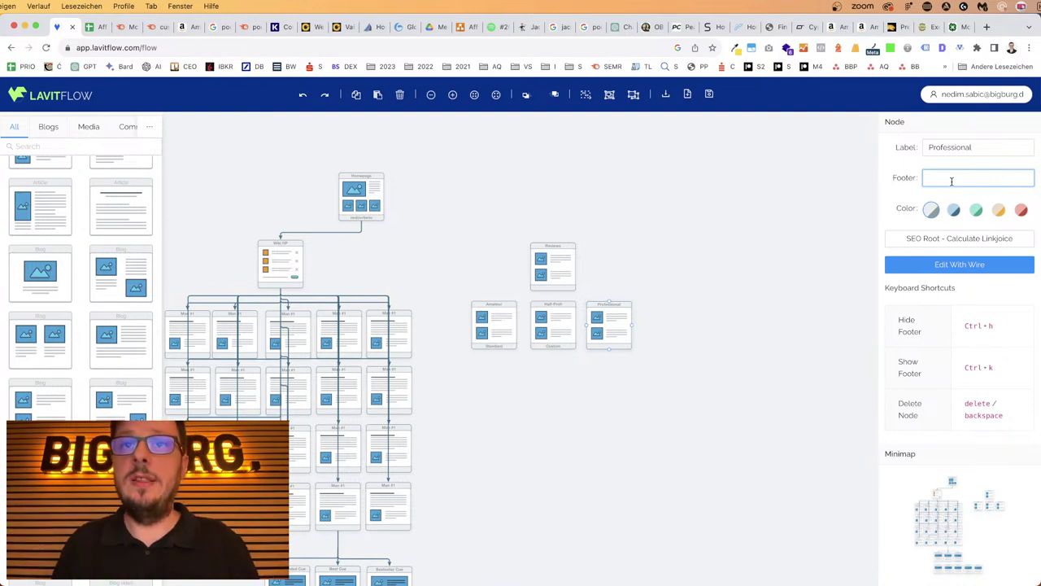
text(Ha)
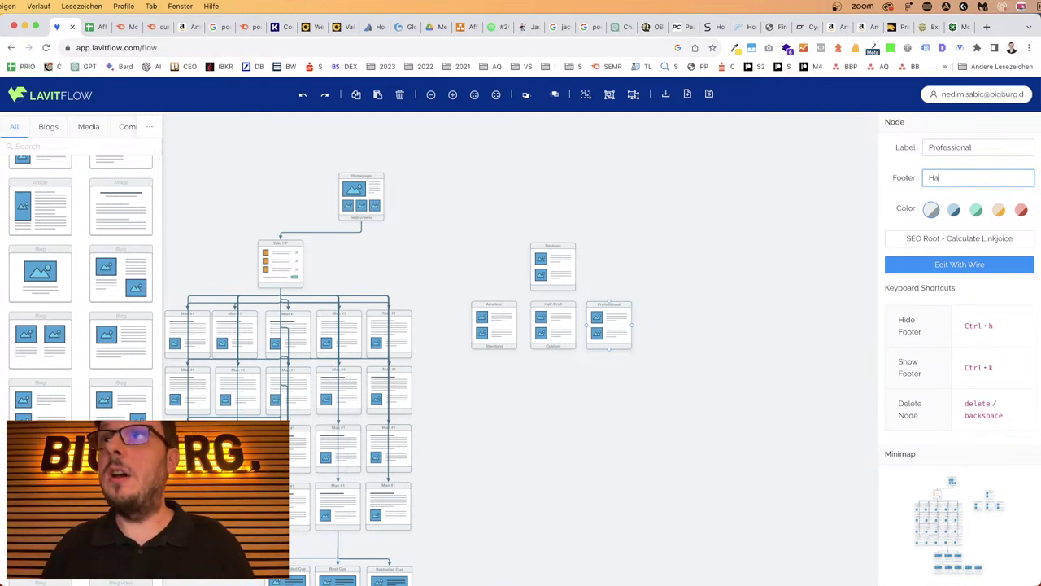
text(ndcrafted)
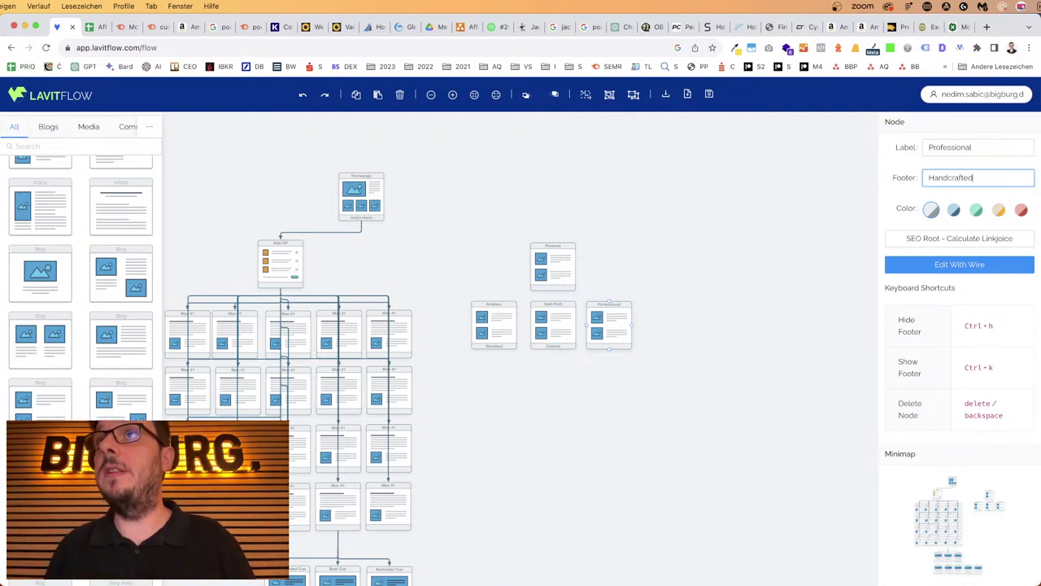
click(704, 326)
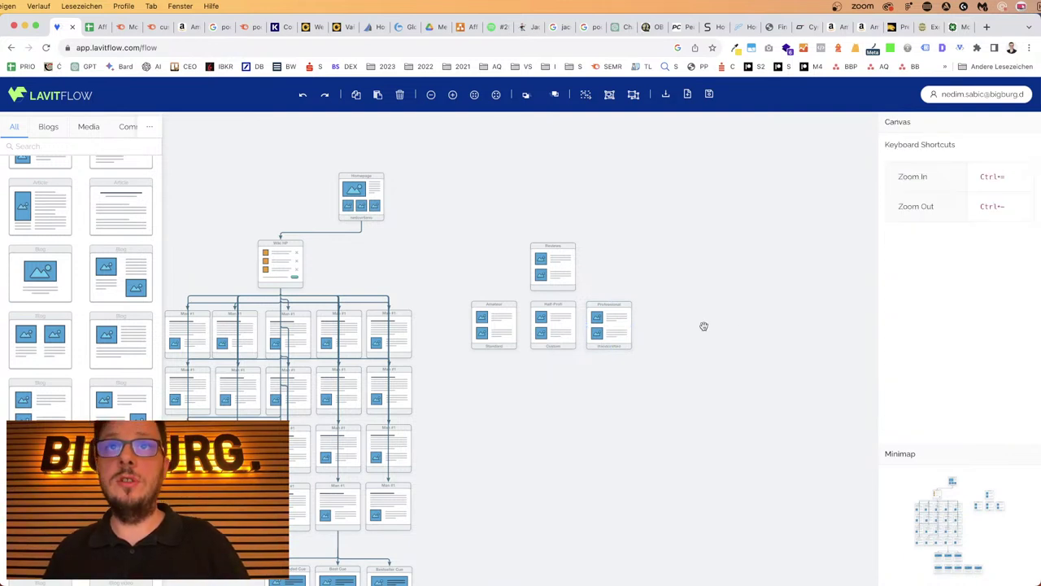
drag(552, 274, 607, 303)
- Pan the canvas up, zoom out, and scroll the element library to the Blog layouts
click(545, 280)
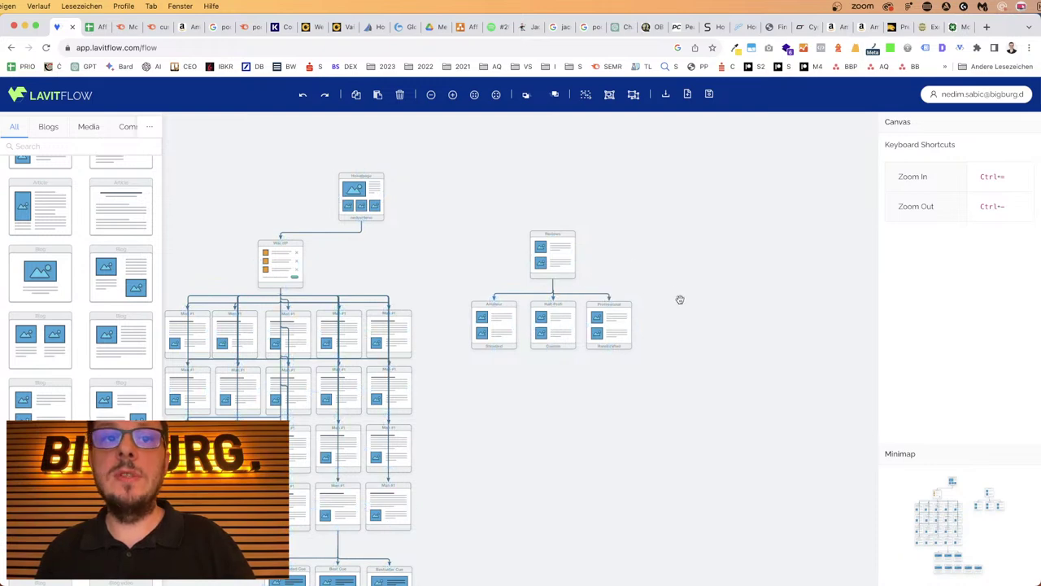
scroll(681, 298, down, 5)
scroll(681, 298, up, 5)
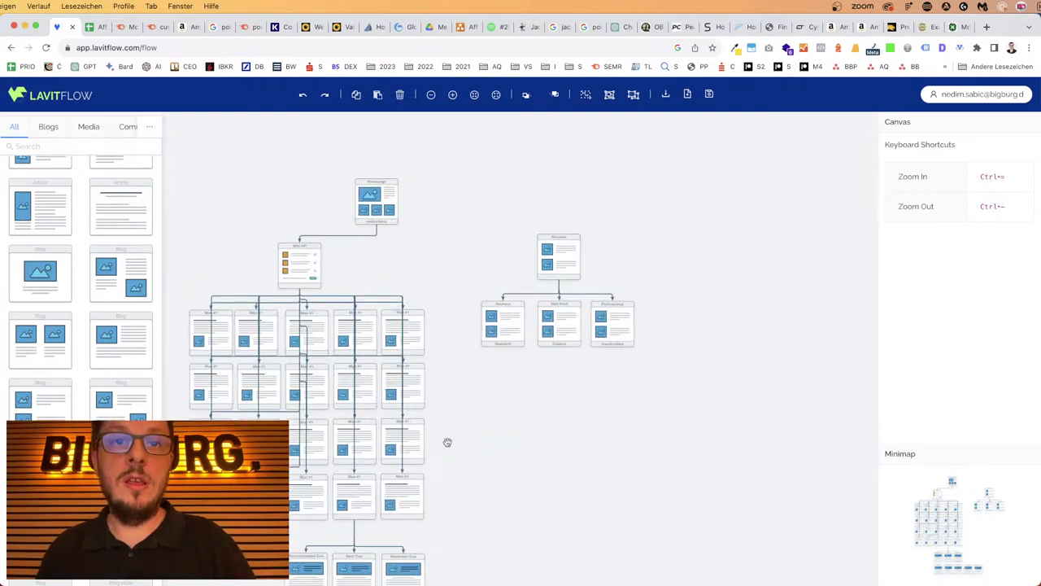
drag(449, 440, 449, 268)
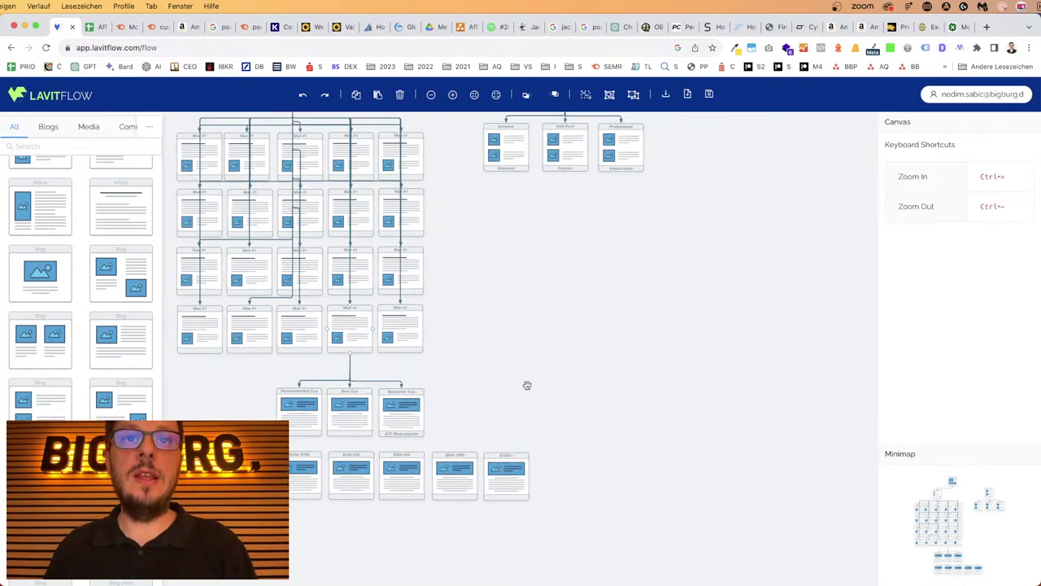
scroll(527, 384, down, 2)
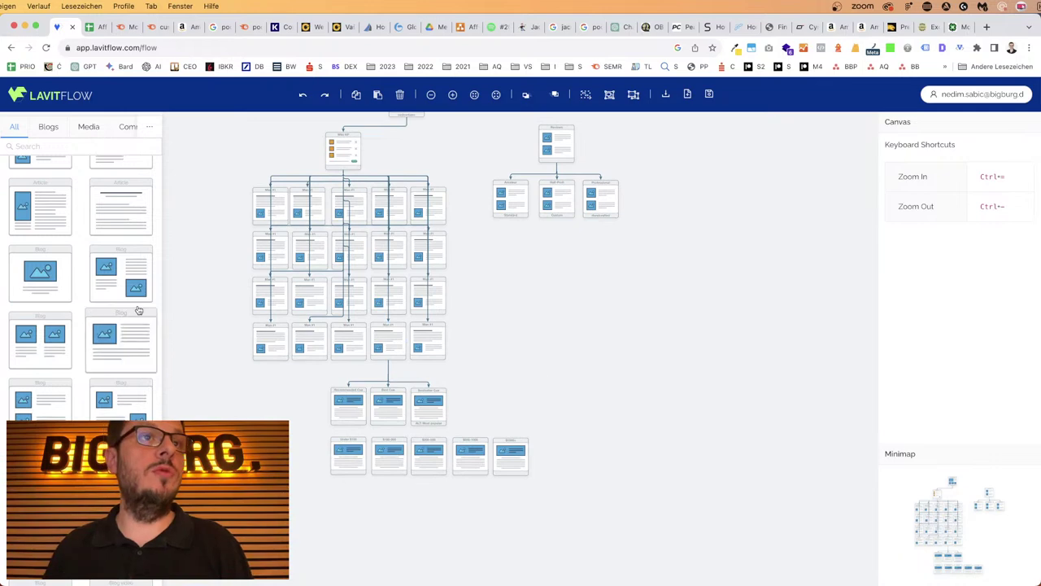
scroll(73, 318, down, 3)
scroll(74, 322, down, 10)
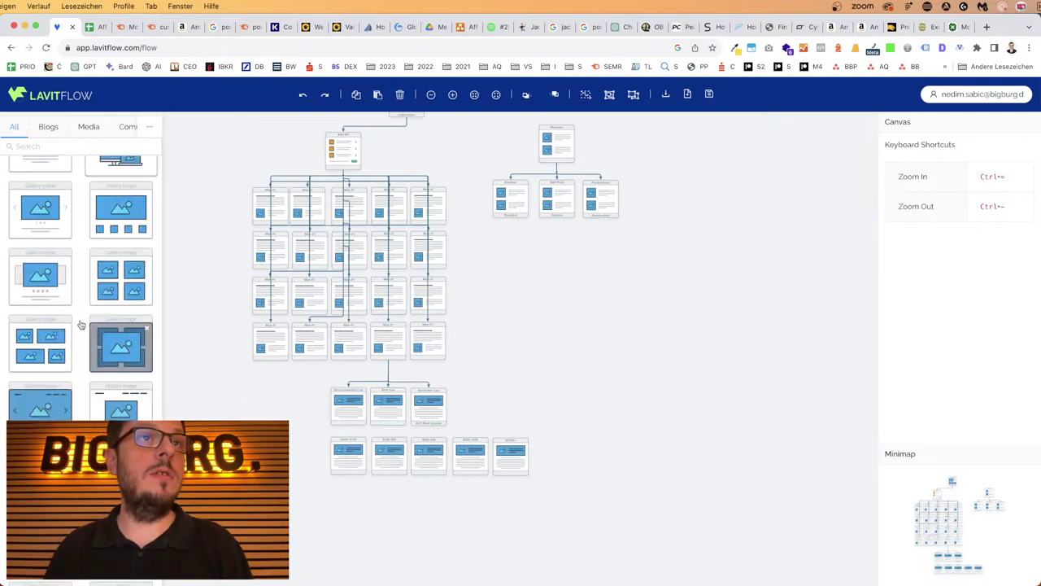
scroll(82, 324, down, 10)
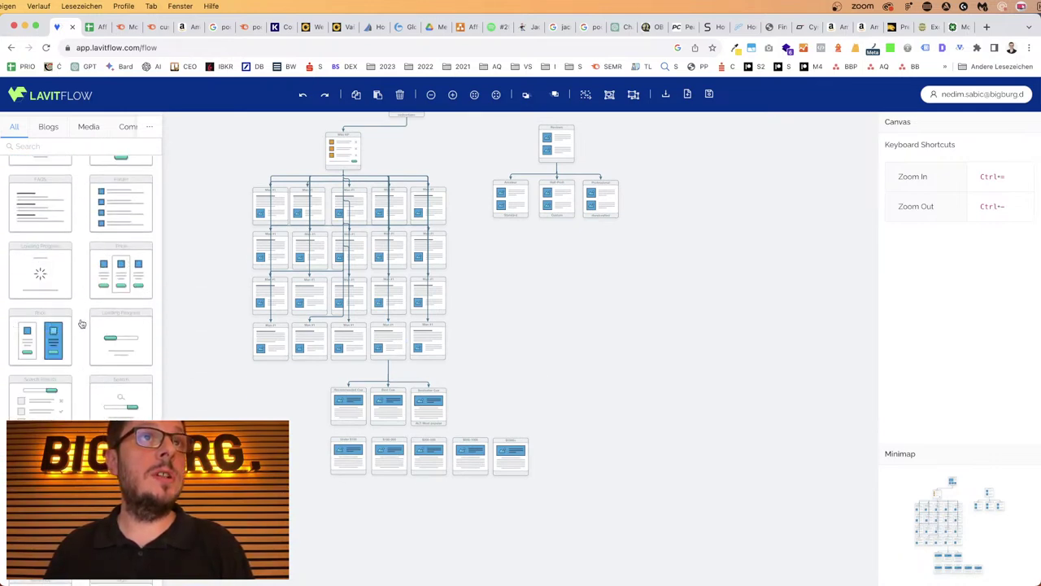
scroll(81, 323, down, 12)
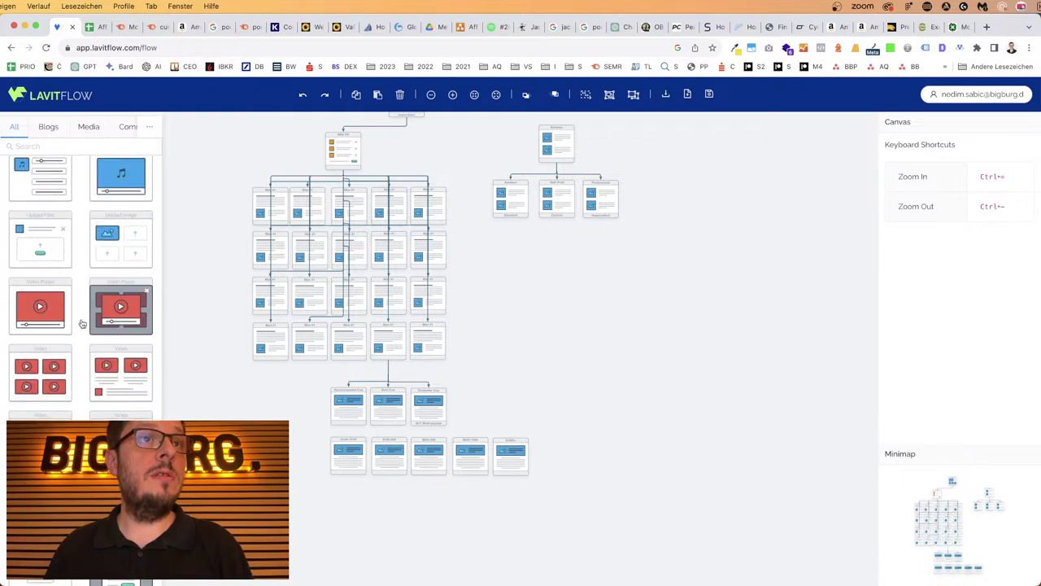
scroll(82, 324, up, 10)
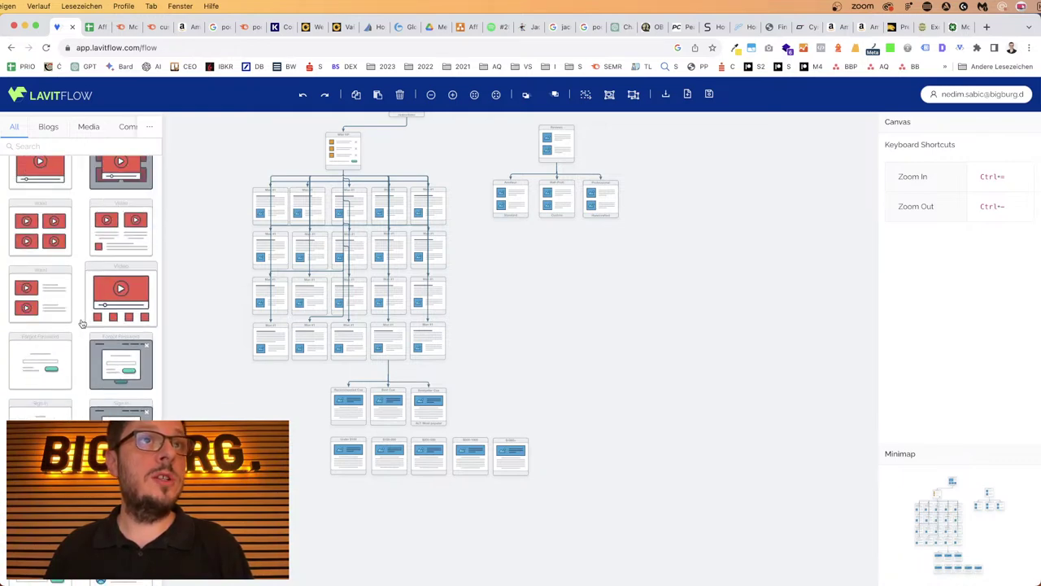
scroll(81, 324, up, 15)
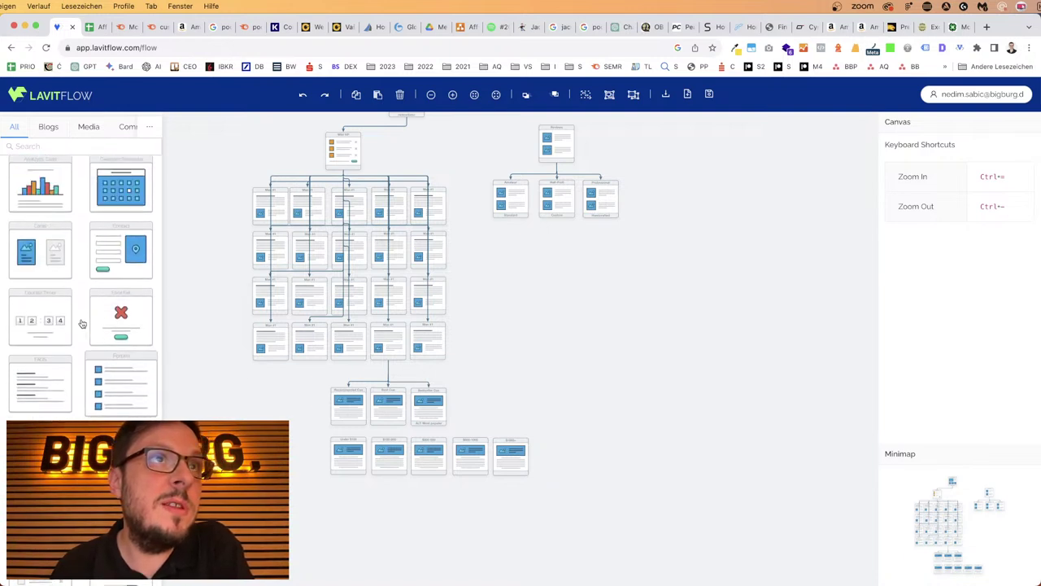
scroll(82, 324, up, 10)
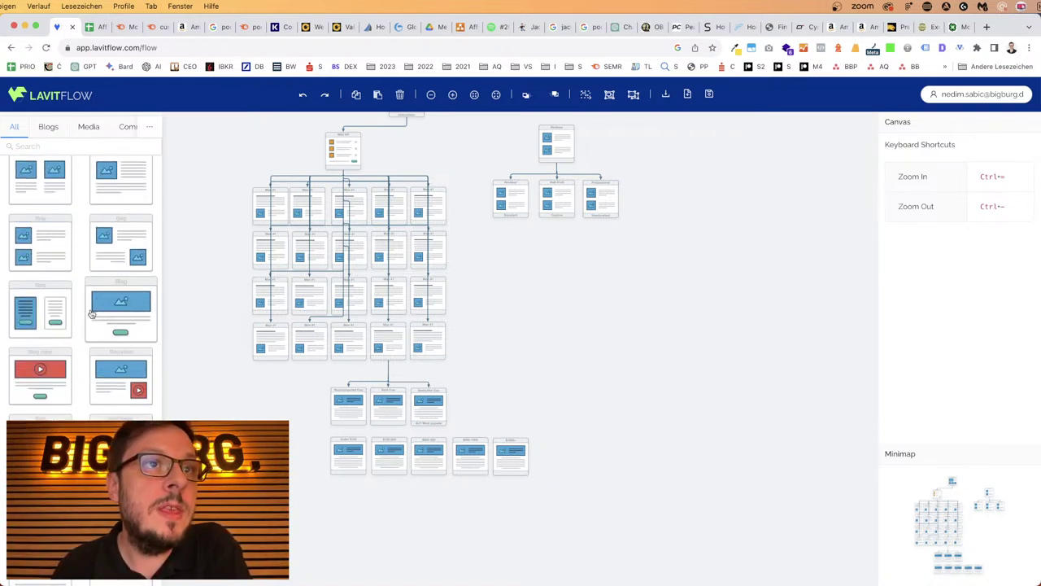
- Add a Blog video node below the Reviews branch and label it Cue "X"
drag(111, 372, 558, 301)
click(971, 147)
drag(971, 146, 927, 147)
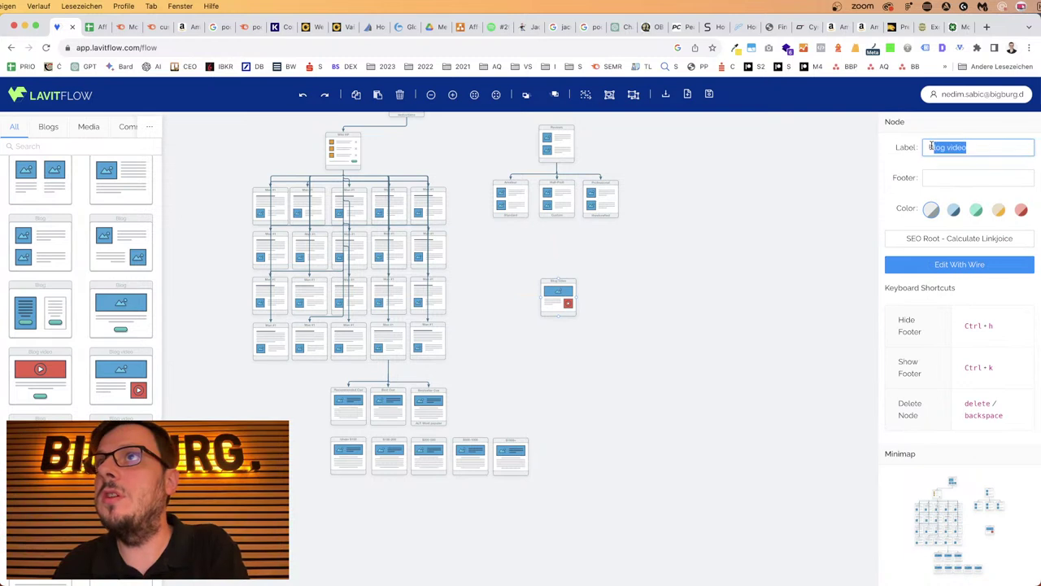
text(Cue)
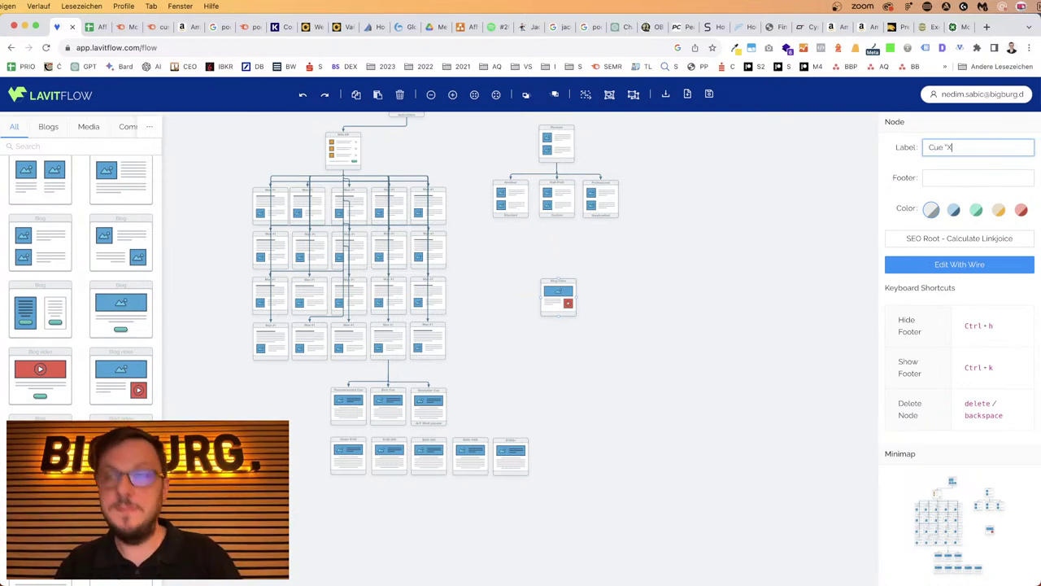
text( "X)
click(666, 245)
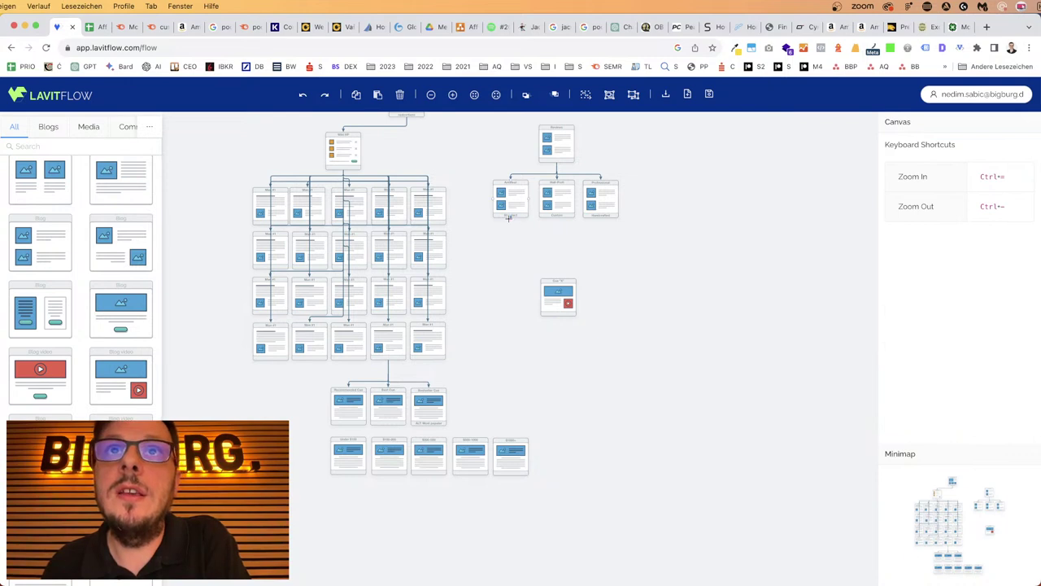
- Link the first Reviews subpage to Cue "X" and Cue "X" down to the Cue product nodes
drag(510, 217, 532, 247)
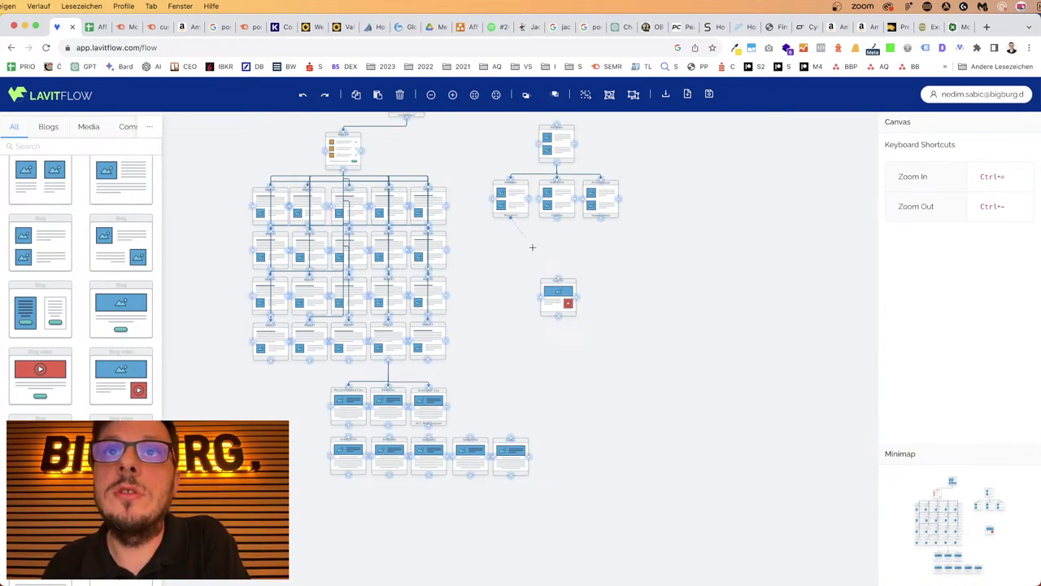
drag(558, 279, 558, 281)
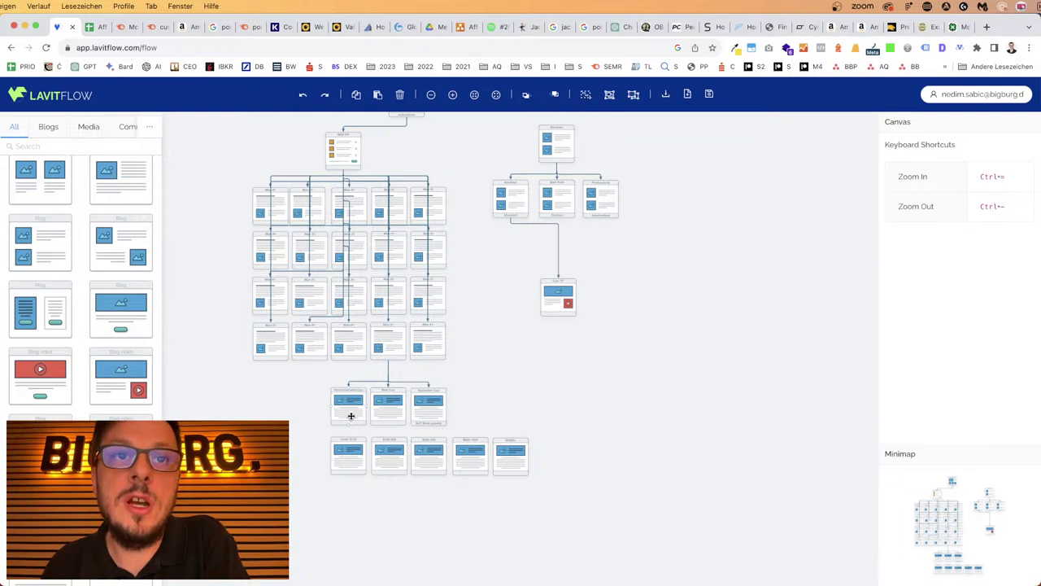
key(ctrl+a)
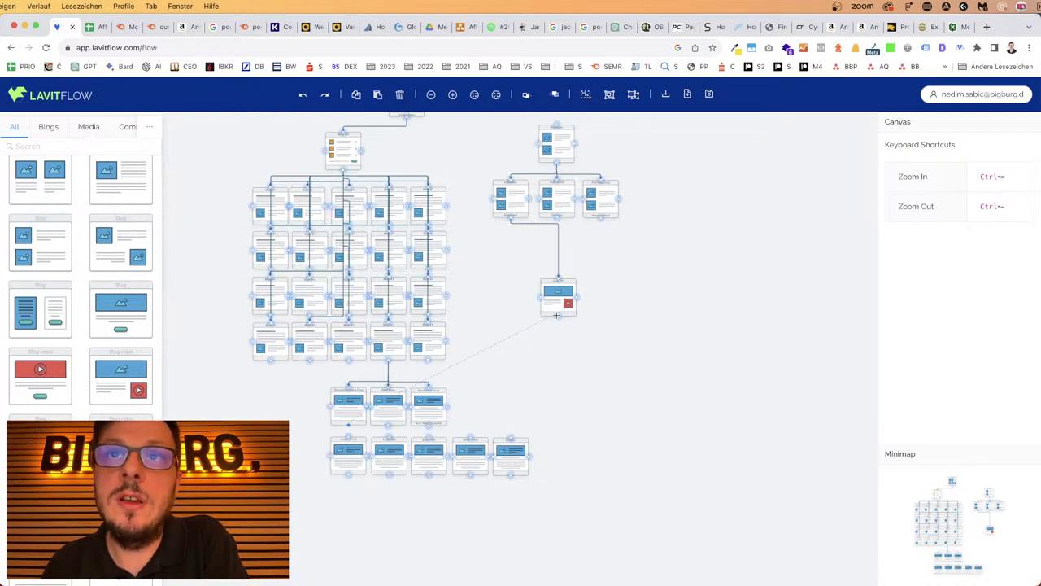
drag(559, 316, 558, 317)
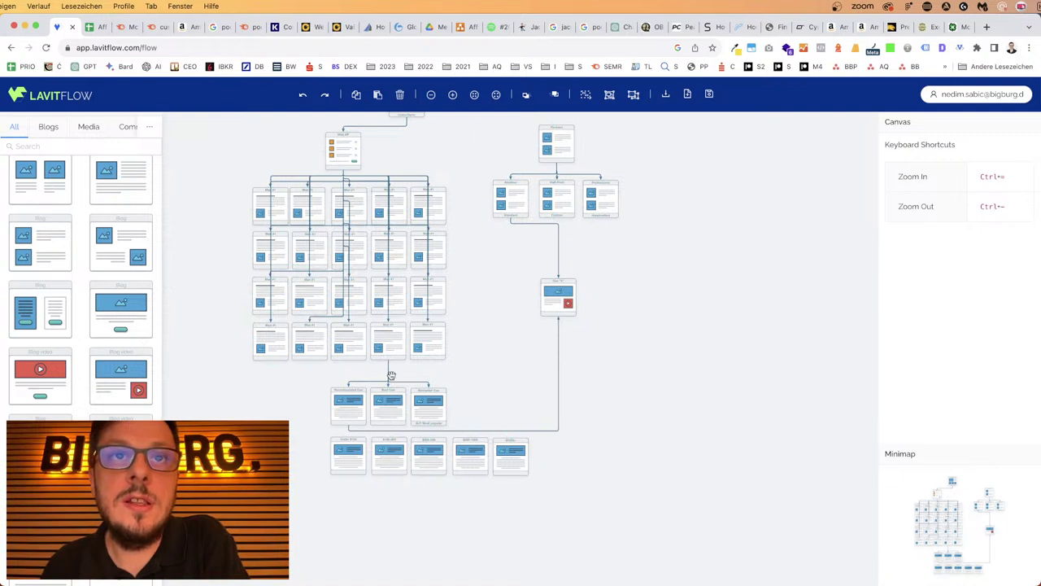
- Re-route grid connectors into the price-range row to add cross-links
key(ctrl+a)
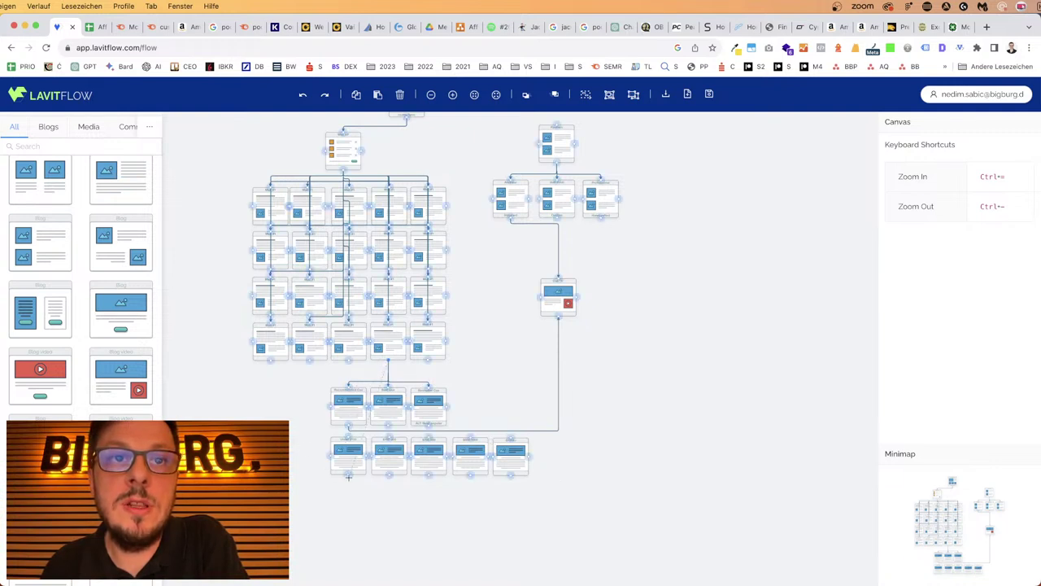
click(385, 359)
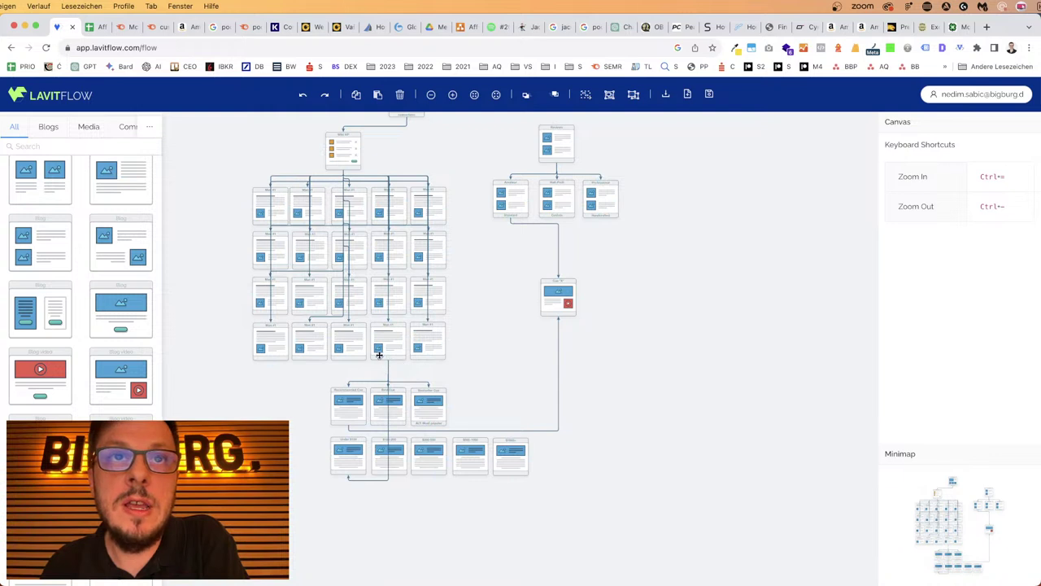
key(ctrl+a)
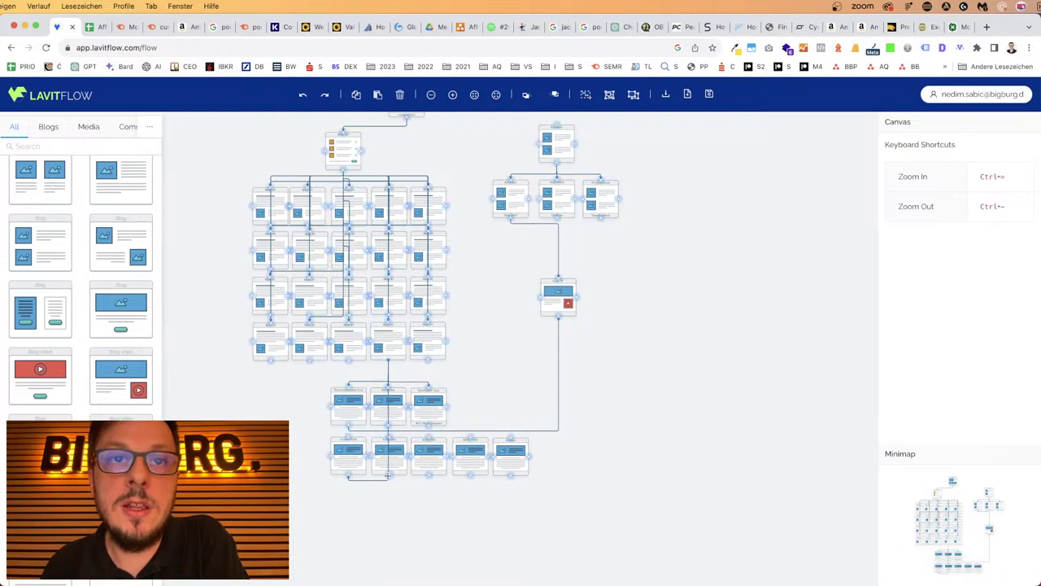
click(405, 373)
key(ctrl+a)
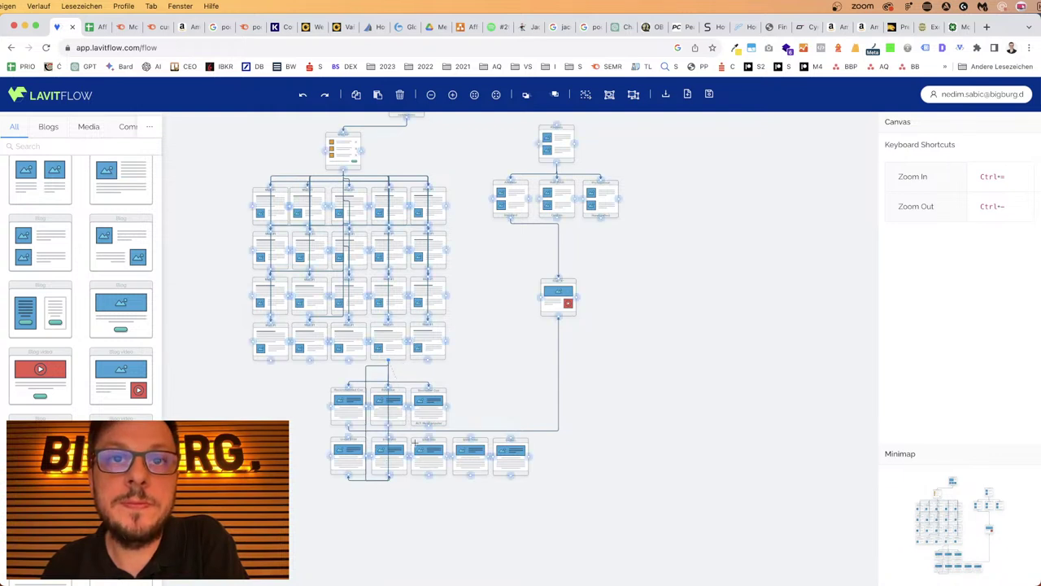
click(427, 474)
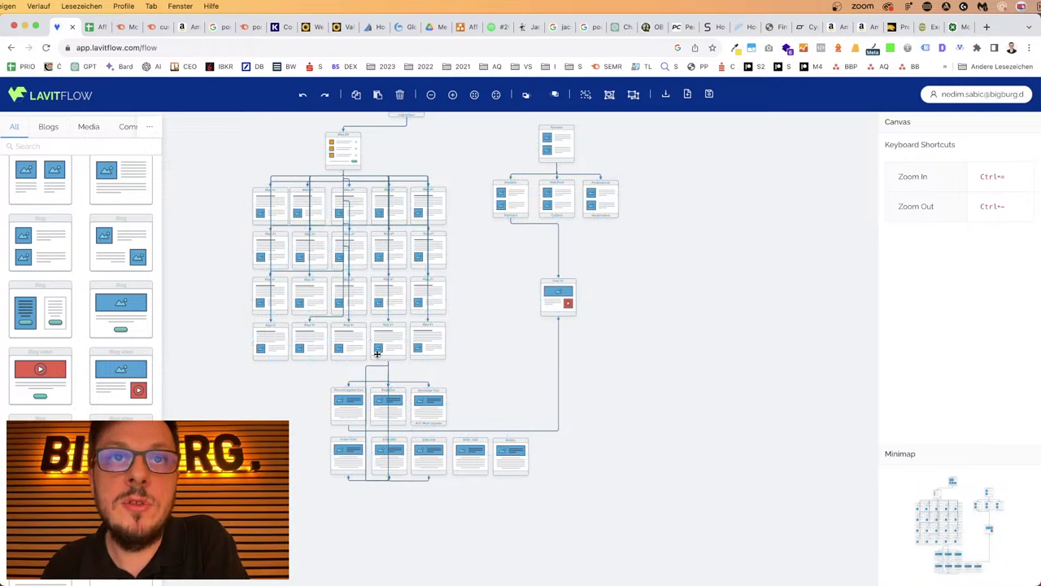
key(ctrl+a)
click(469, 475)
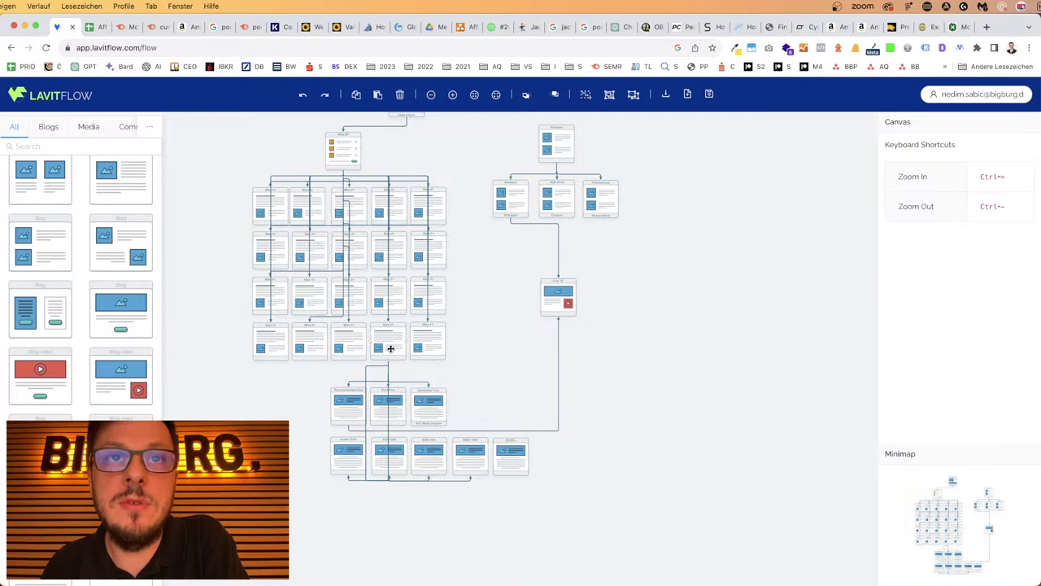
key(ctrl+a)
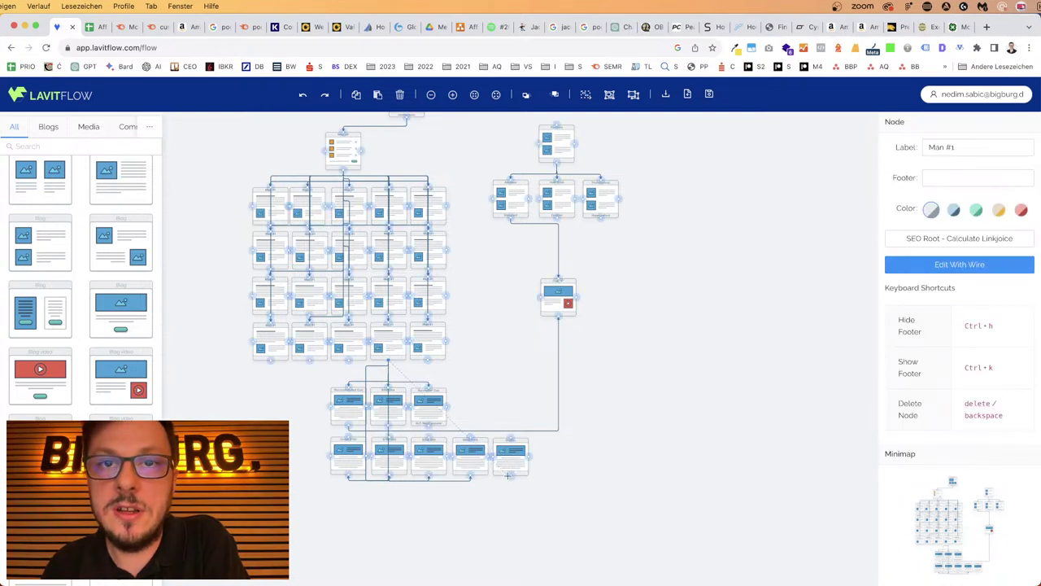
click(626, 437)
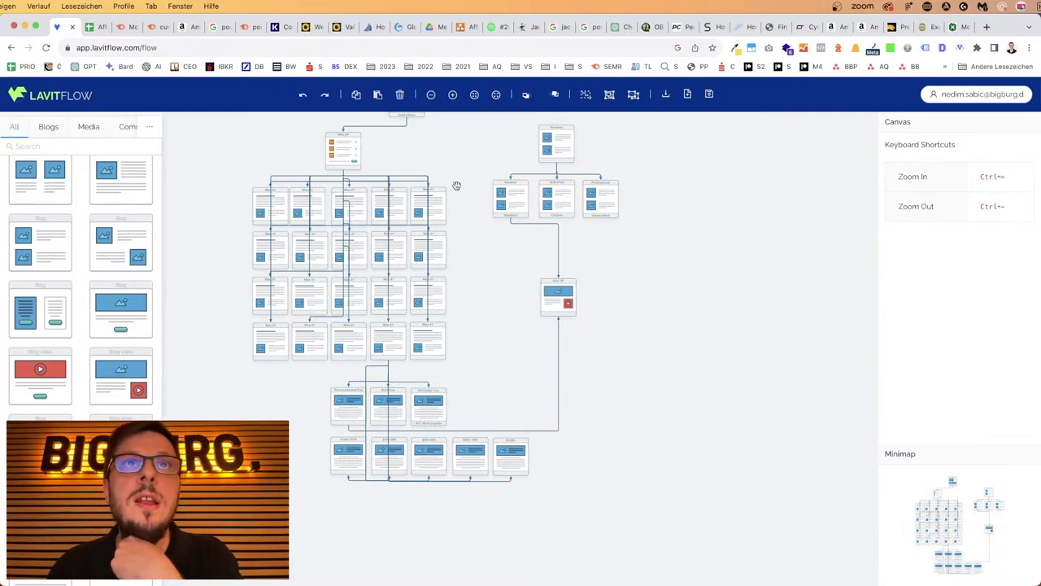
- Connect the Homepage node directly to the Reviews node
scroll(456, 185, up, 2)
scroll(456, 185, down, 2)
scroll(451, 204, up, 3)
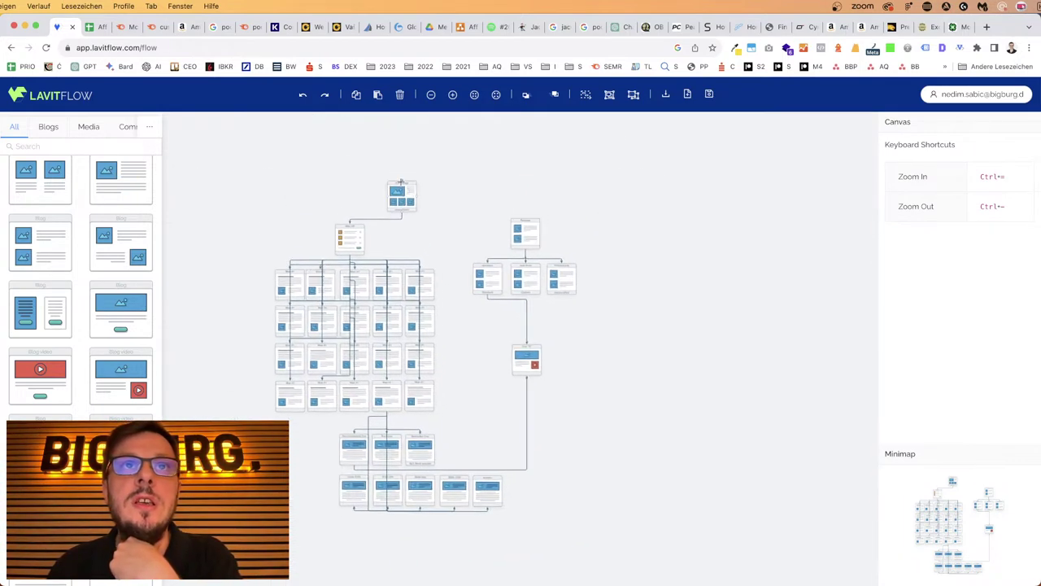
drag(400, 210, 526, 221)
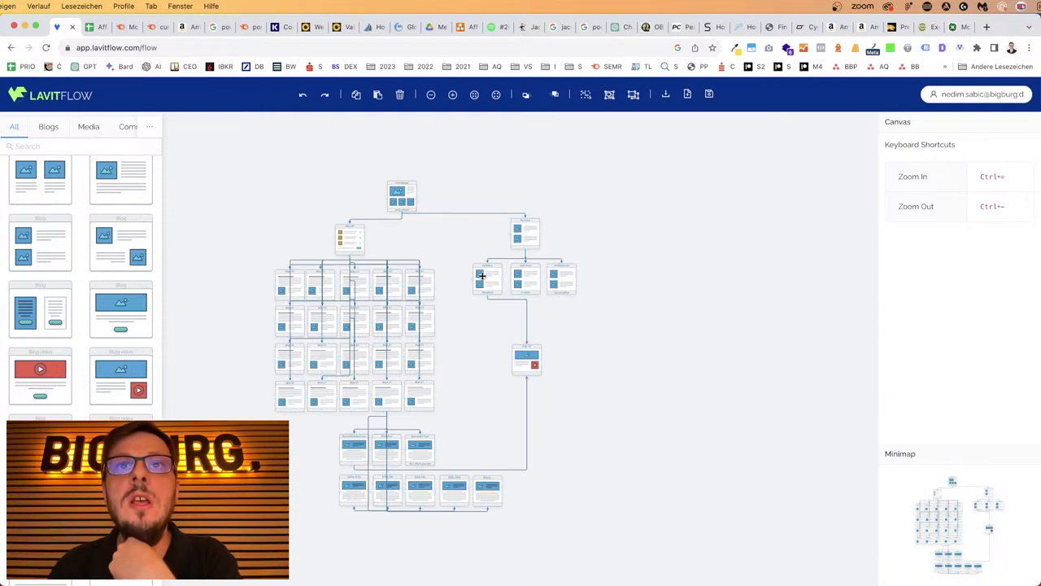
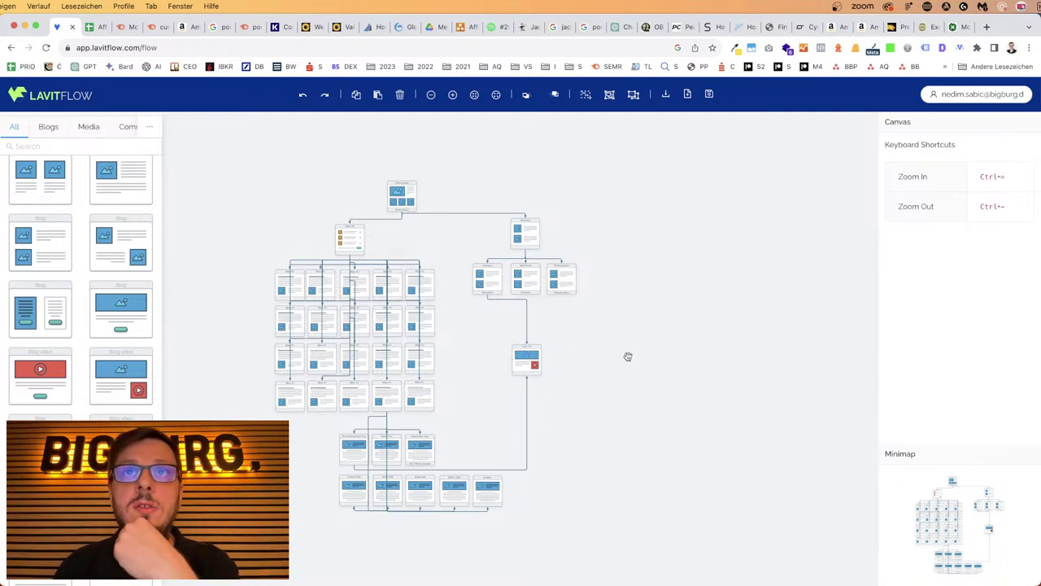
- Place a new Blog node right of the existing sitemap, with an Article node beneath it
scroll(628, 357, down, 1)
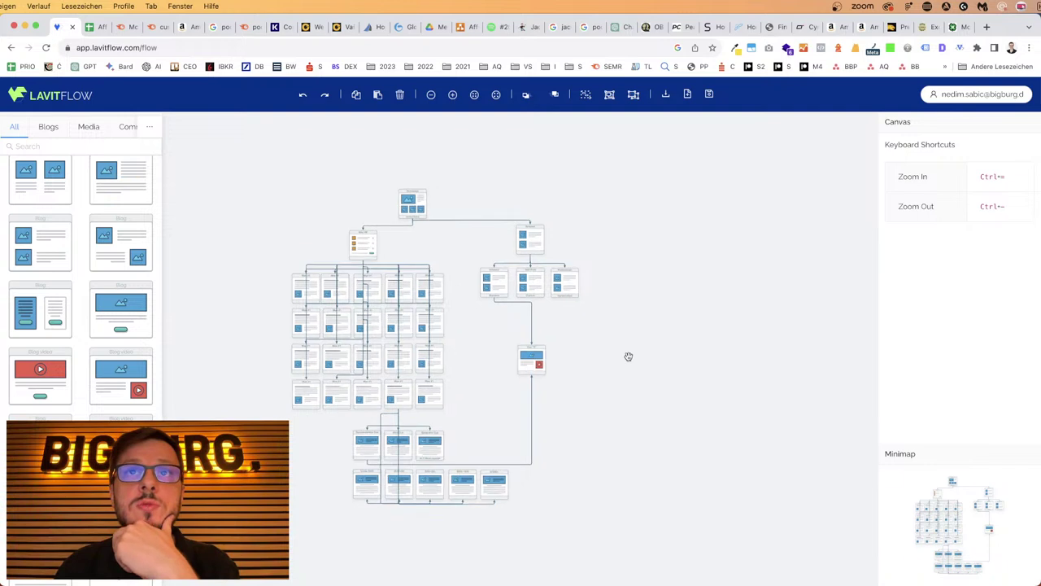
scroll(105, 258, up, 1)
scroll(104, 258, up, 3)
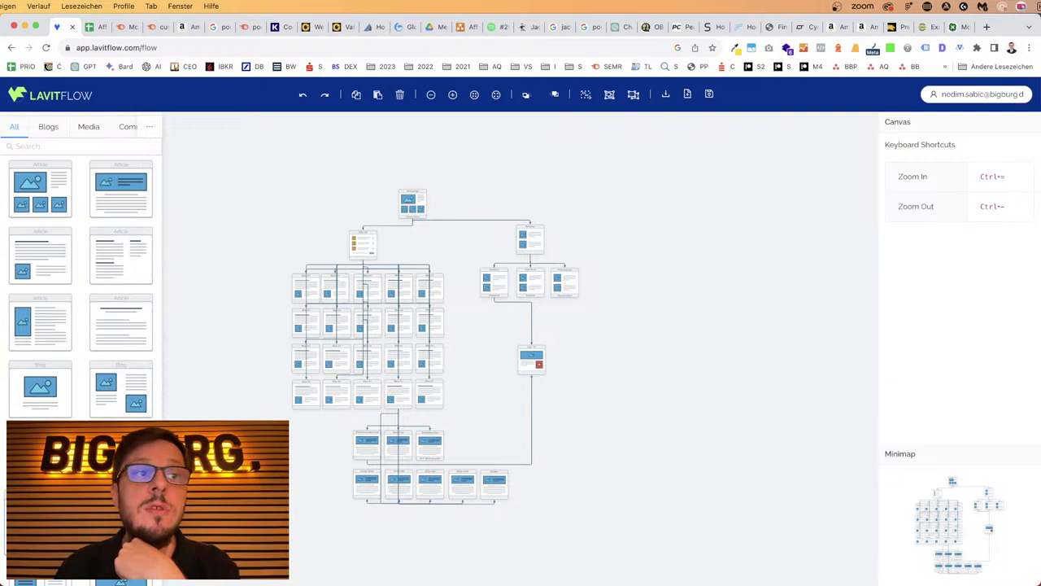
drag(366, 423, 684, 238)
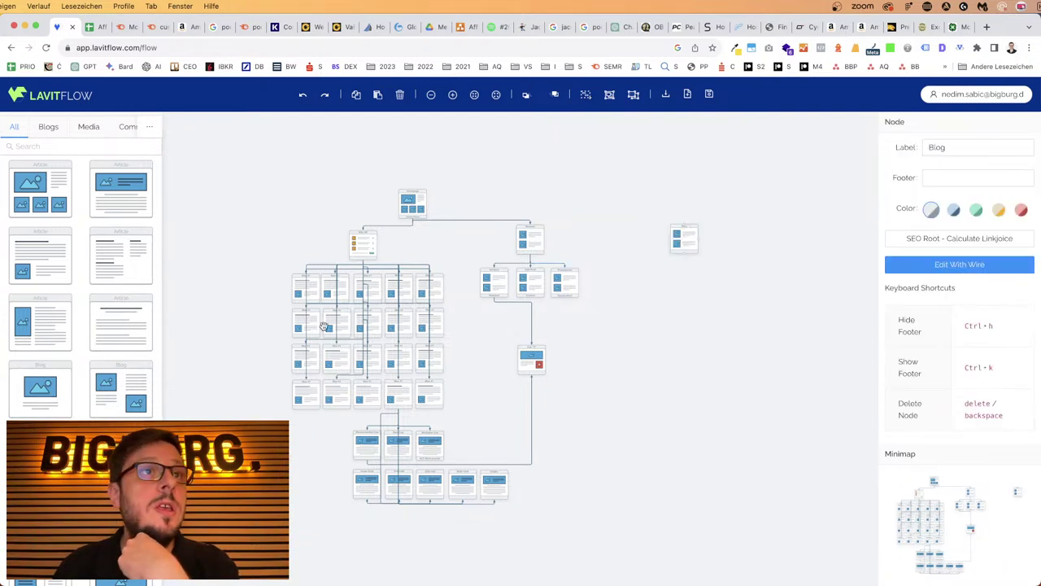
drag(42, 261, 644, 279)
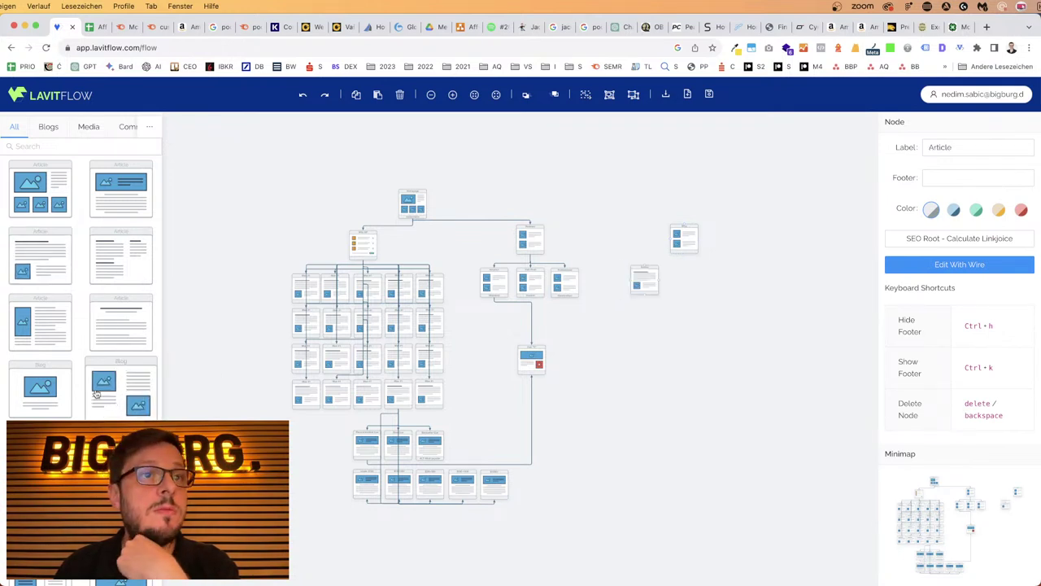
- Add a Blog video node to the canvas beside the Article node
scroll(95, 393, down, 10)
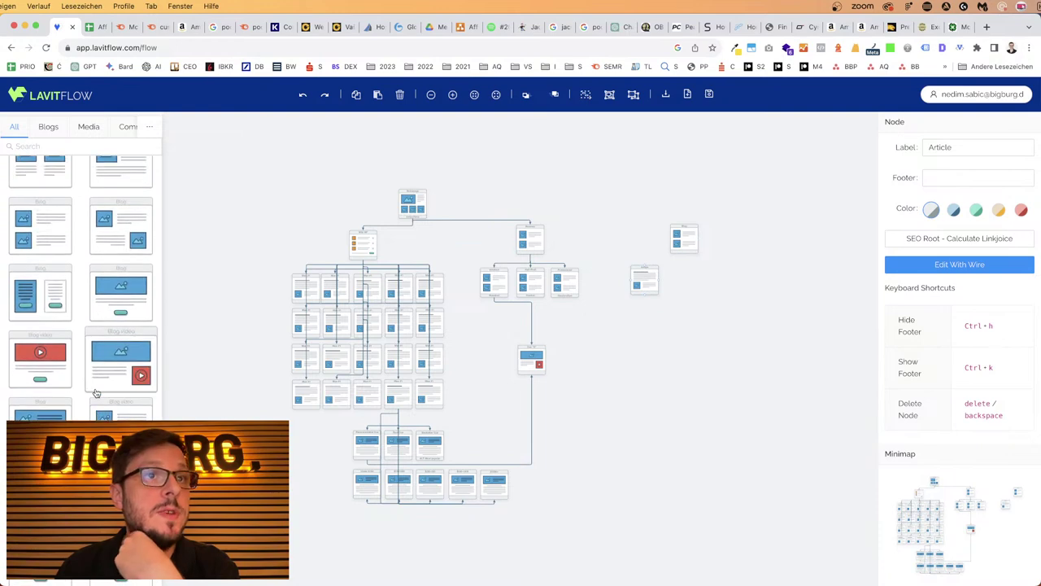
scroll(95, 393, down, 10)
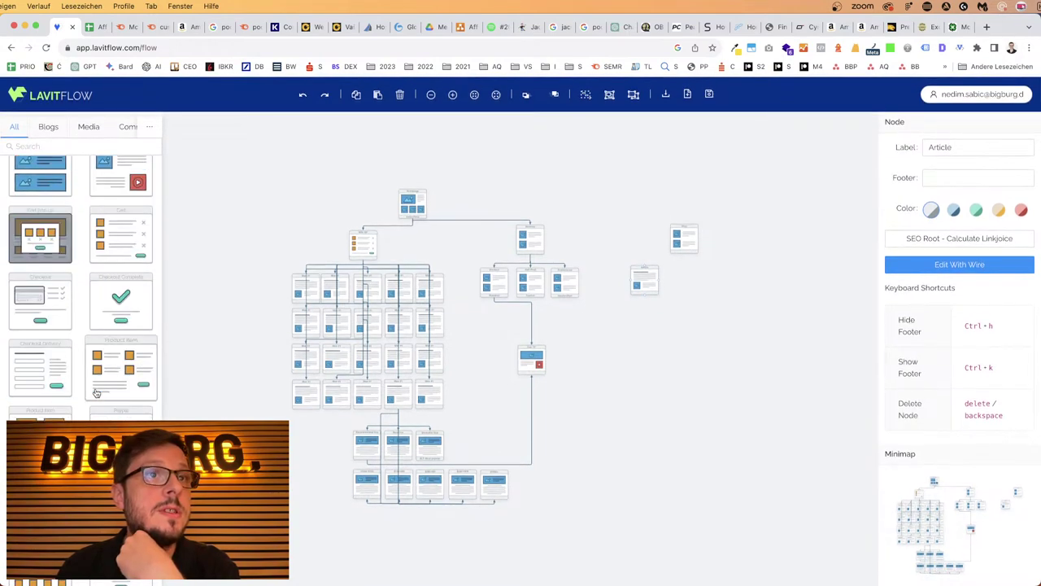
scroll(95, 393, down, 10)
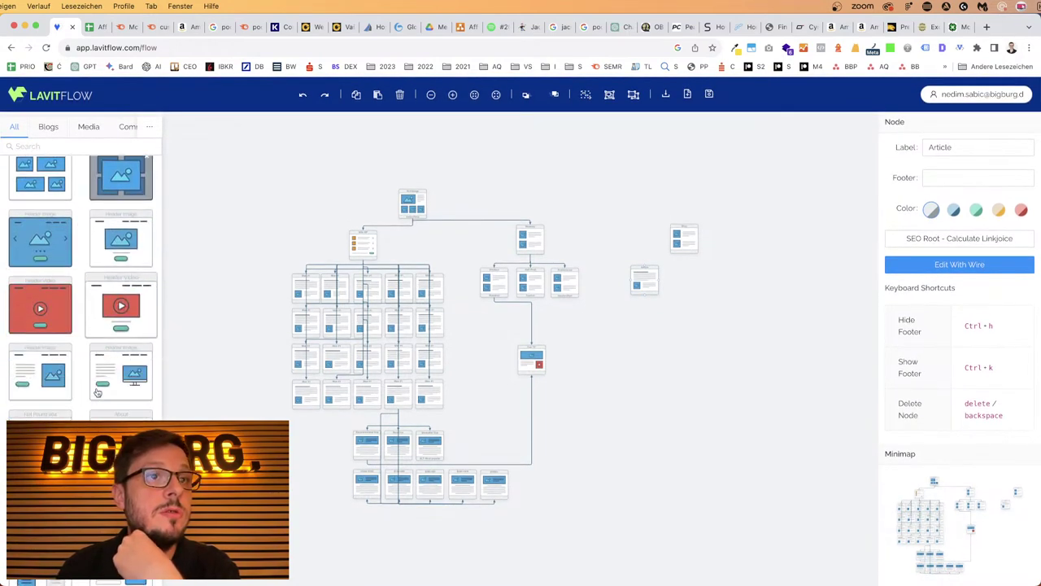
scroll(97, 393, down, 10)
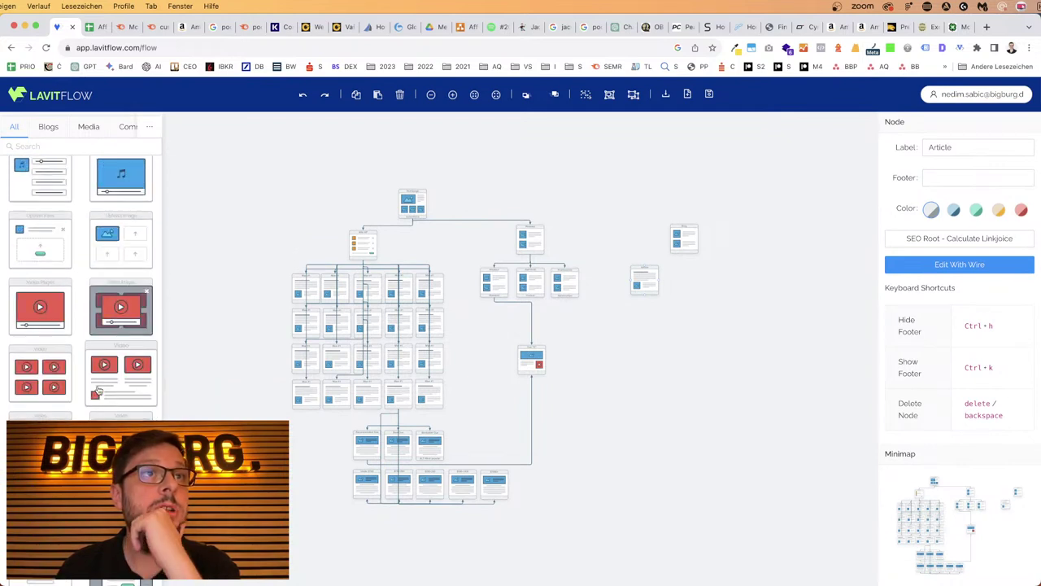
scroll(97, 392, down, 10)
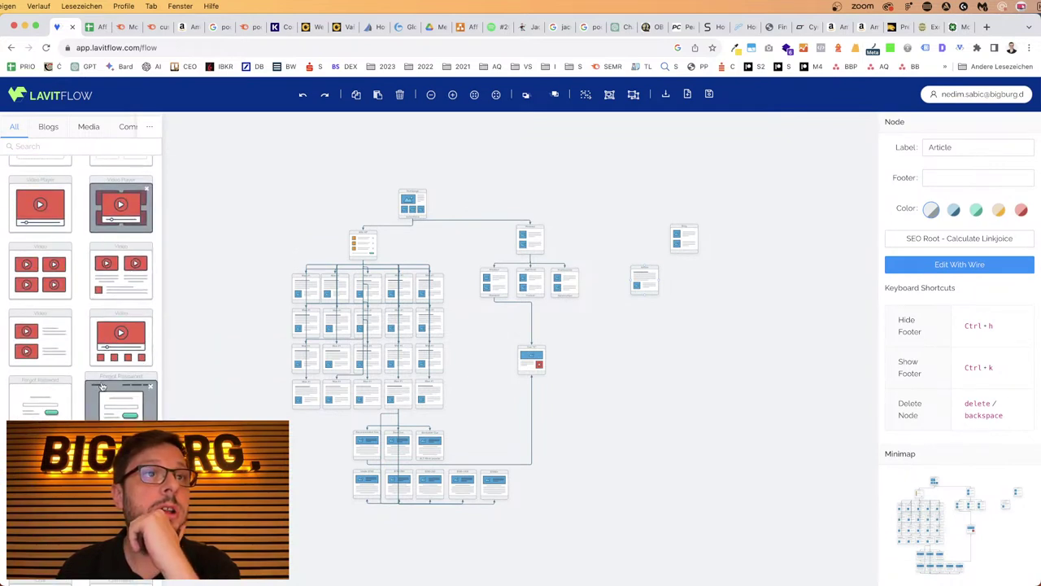
scroll(101, 388, down, 5)
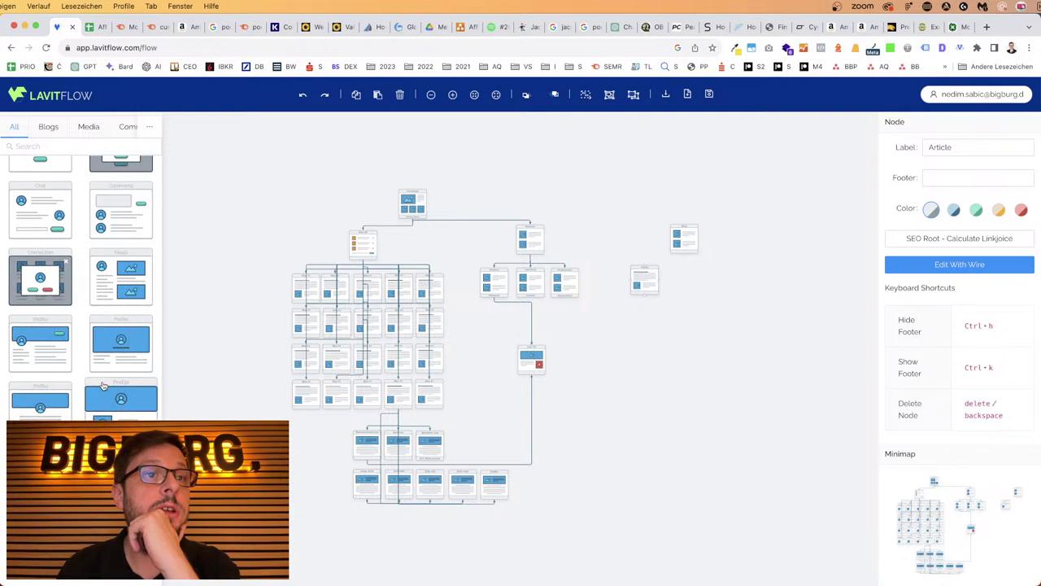
scroll(103, 386, up, 5)
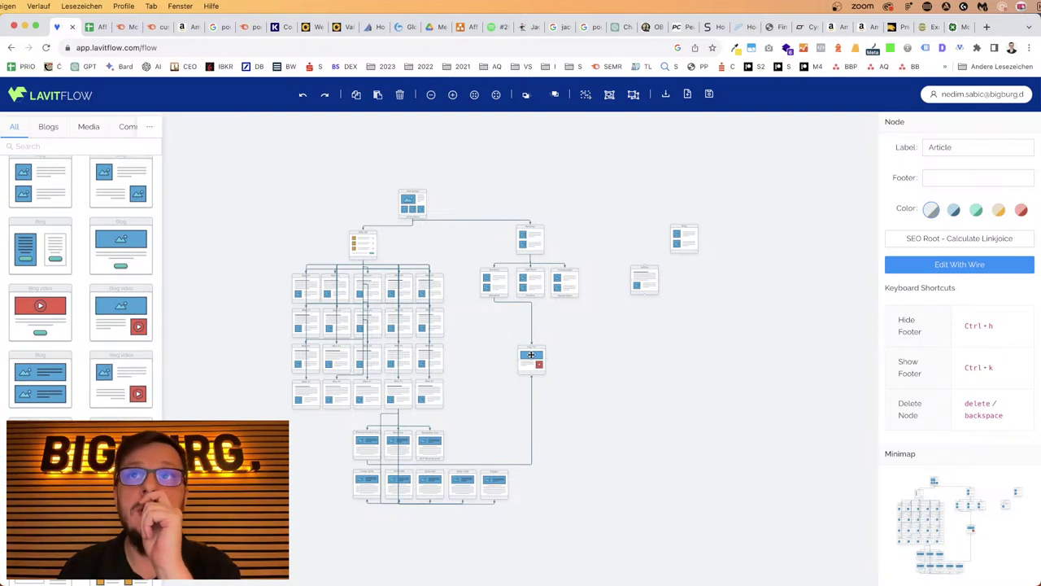
drag(121, 380, 685, 281)
click(706, 367)
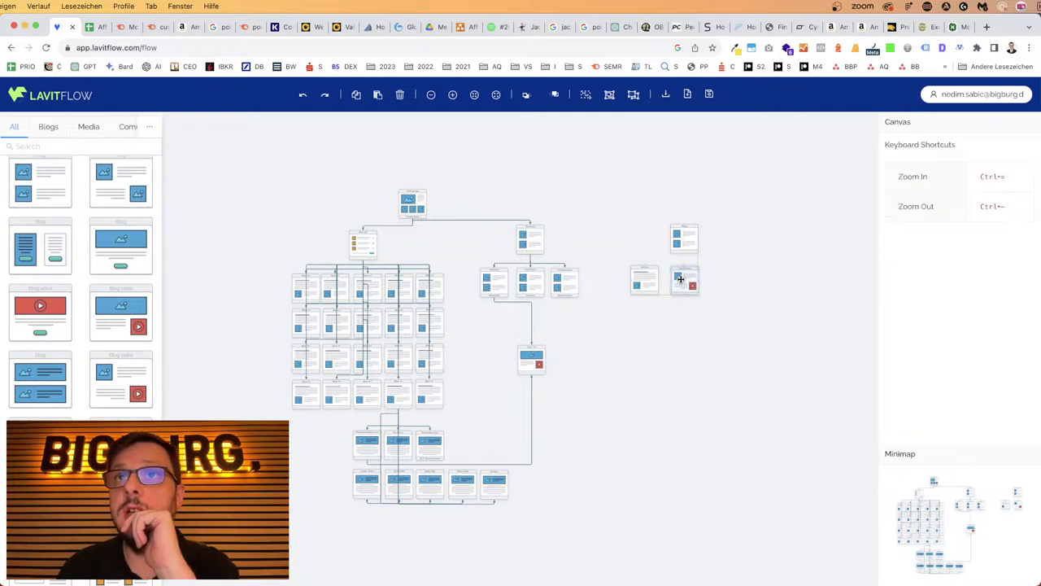
- Inspect the properties of the new Blog video and Article nodes
click(683, 282)
click(692, 337)
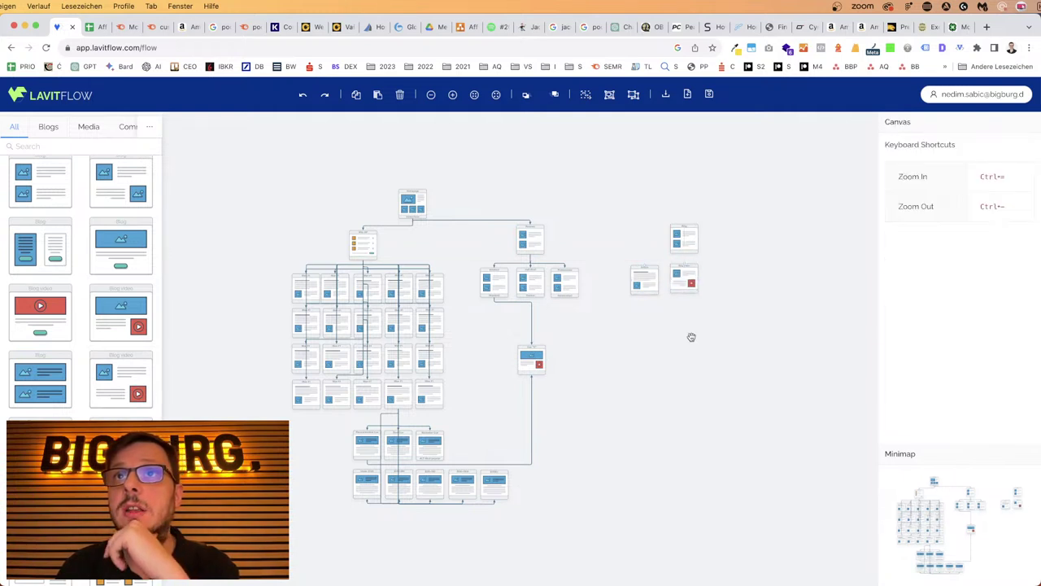
click(644, 279)
scroll(704, 336, down, 3)
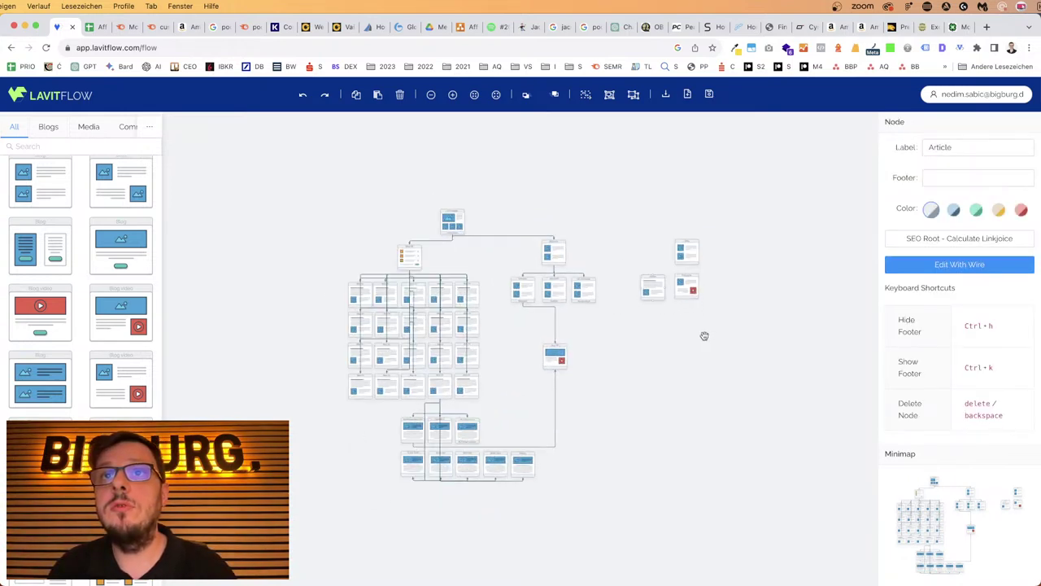
scroll(704, 336, up, 5)
- Copy the keyword 'how to hold a pool cue' from Semrush's keyword list
drag(651, 293, 594, 423)
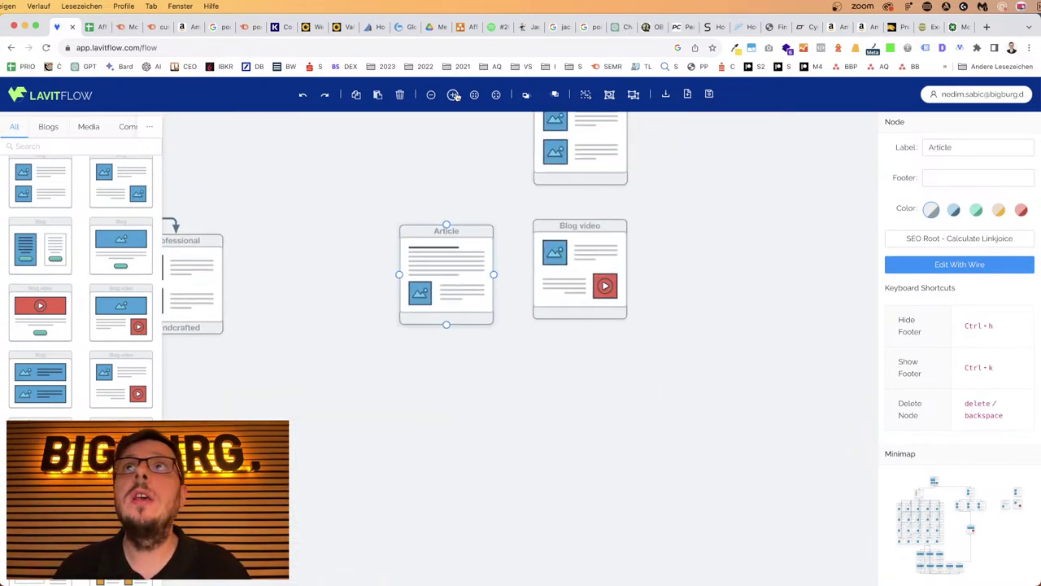
click(248, 27)
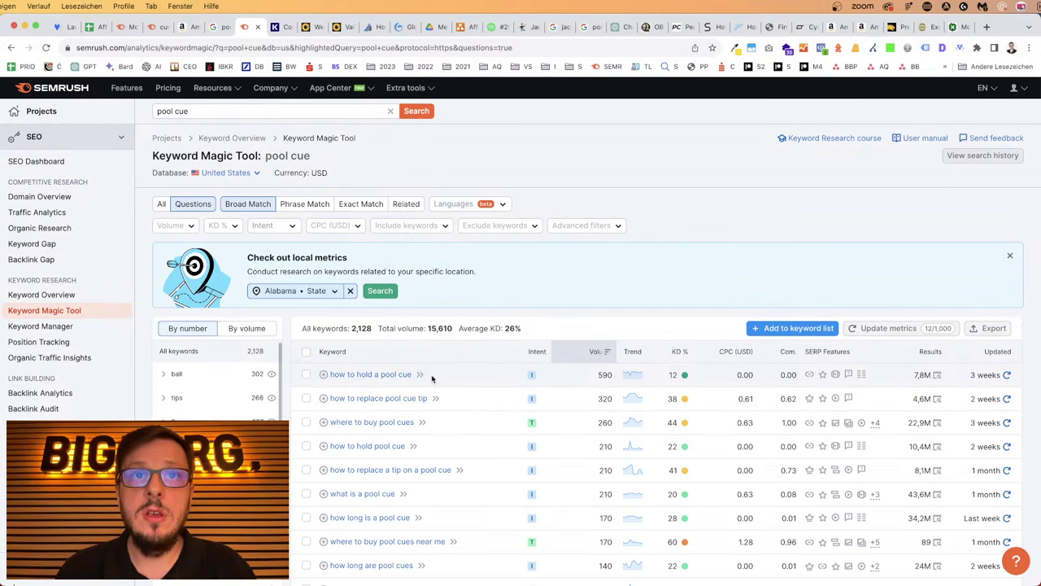
drag(432, 377, 327, 375)
key(super+c)
mouse_move(535, 351)
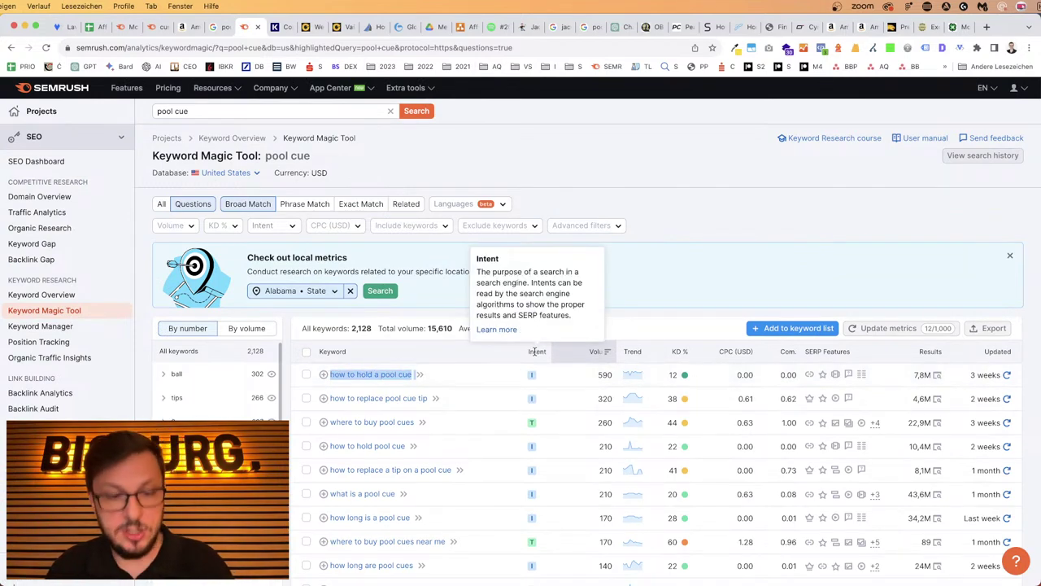
- Relabel the Blog video node as 'how to hold a pool cue'
click(101, 27)
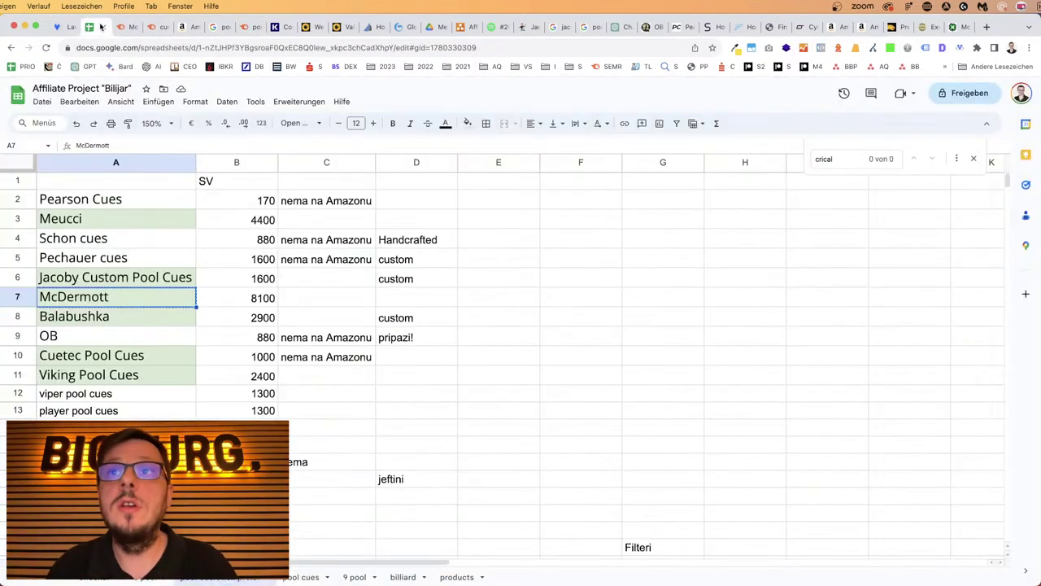
click(183, 27)
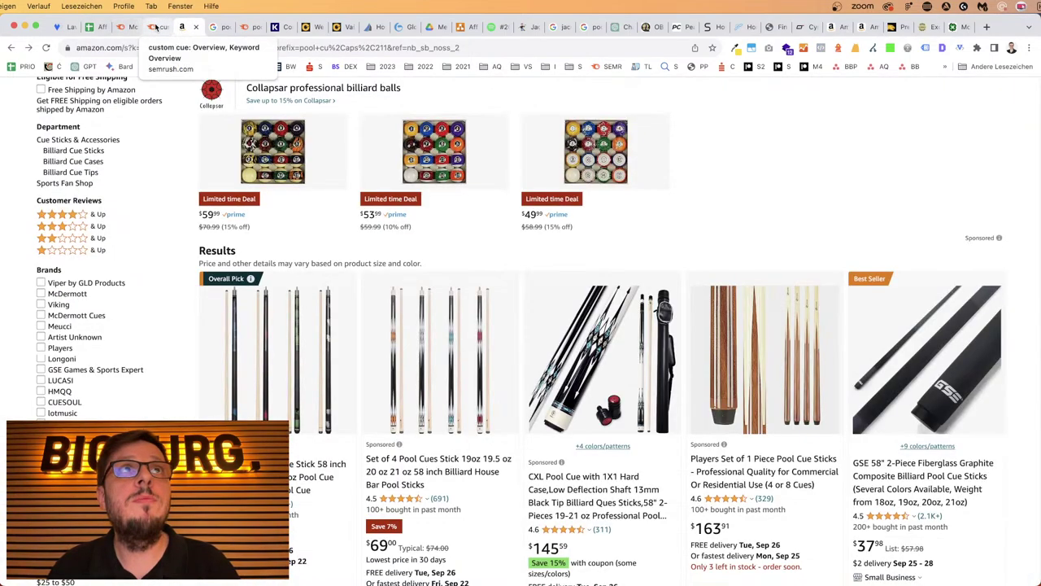
click(61, 26)
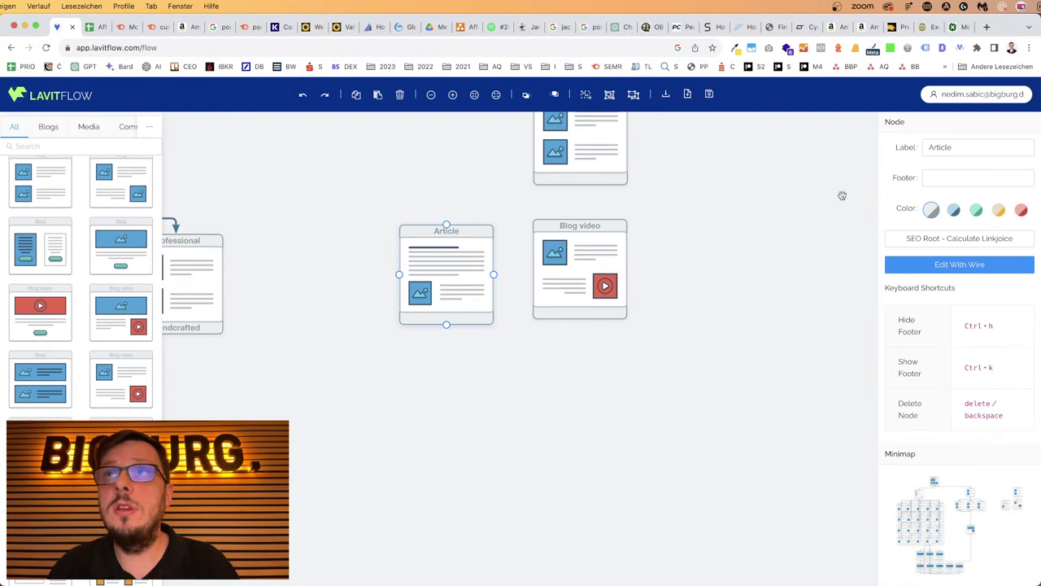
double_click(948, 146)
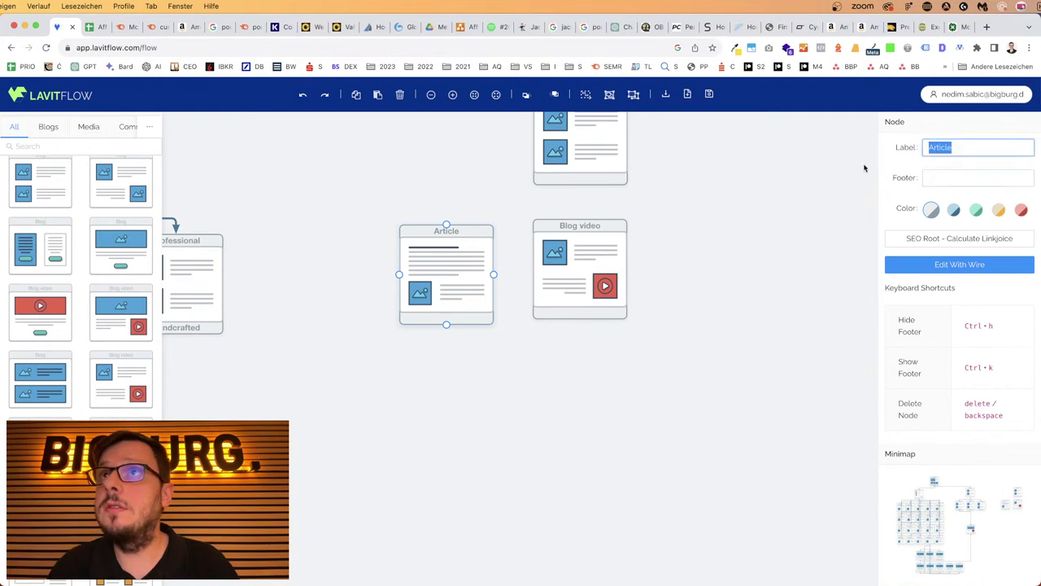
click(624, 228)
click(965, 145)
key(super+a)
key(super+v)
click(798, 178)
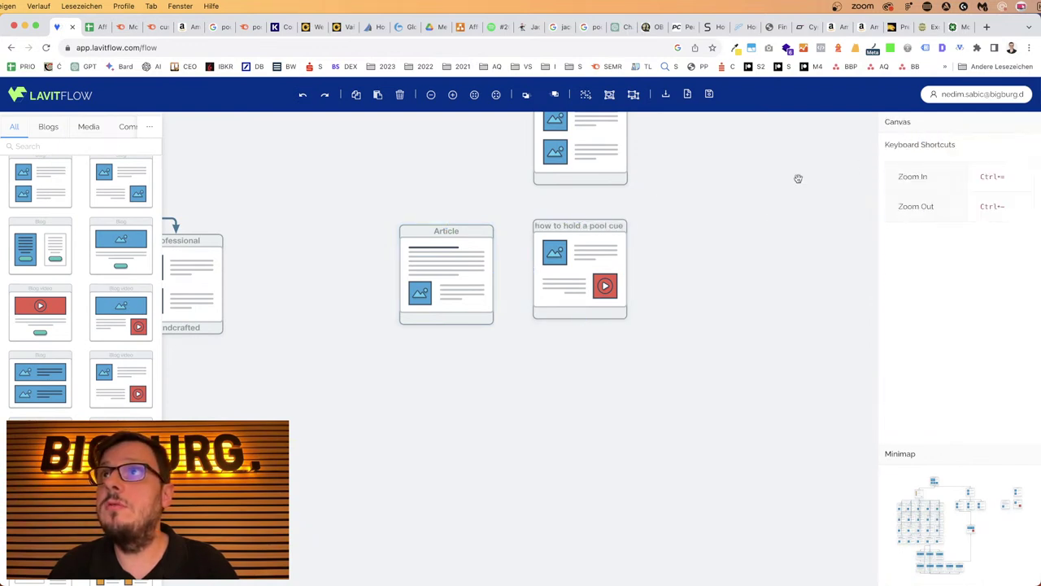
- Copy 'how to replace pool cue tip' from Semrush and relabel the Article node with it
click(97, 28)
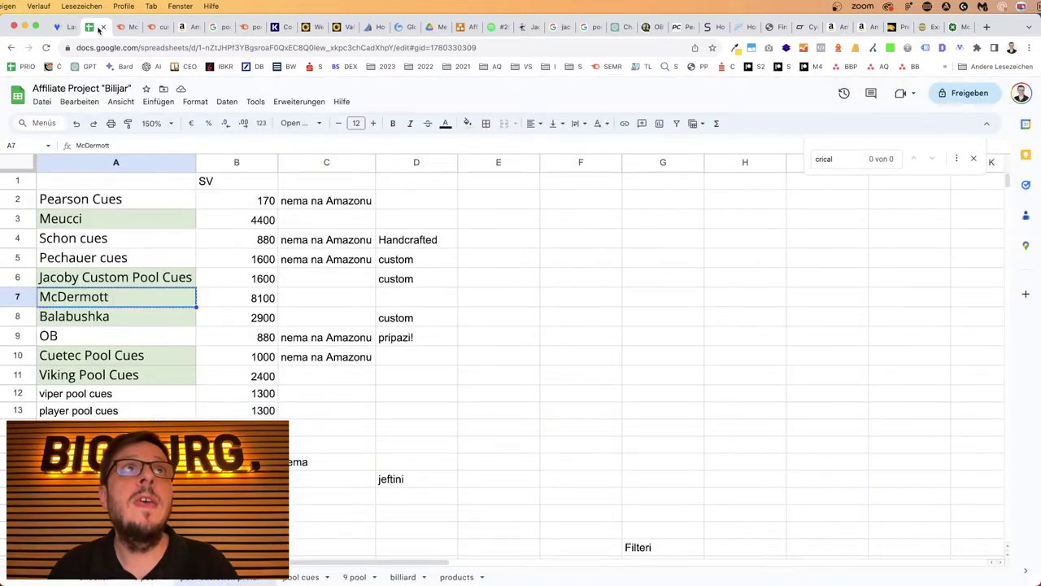
drag(248, 27, 93, 27)
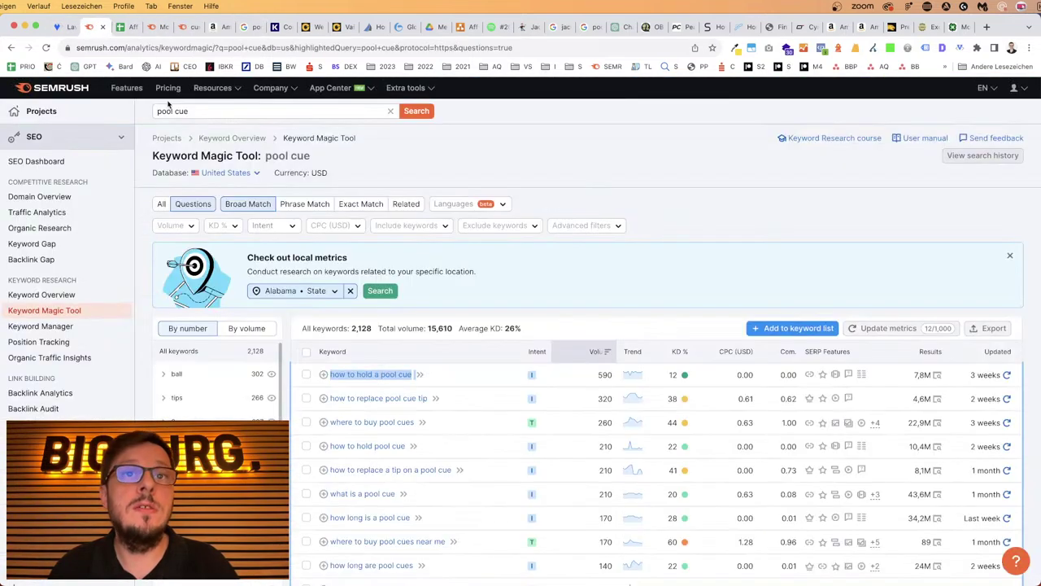
drag(456, 399, 328, 397)
key(super+c)
click(63, 27)
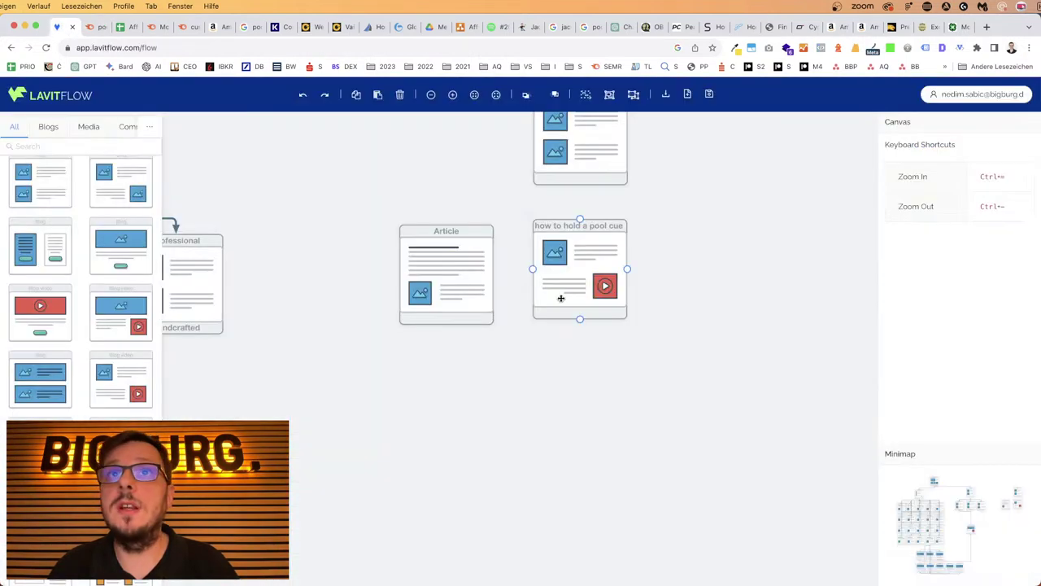
click(414, 226)
drag(961, 145, 896, 146)
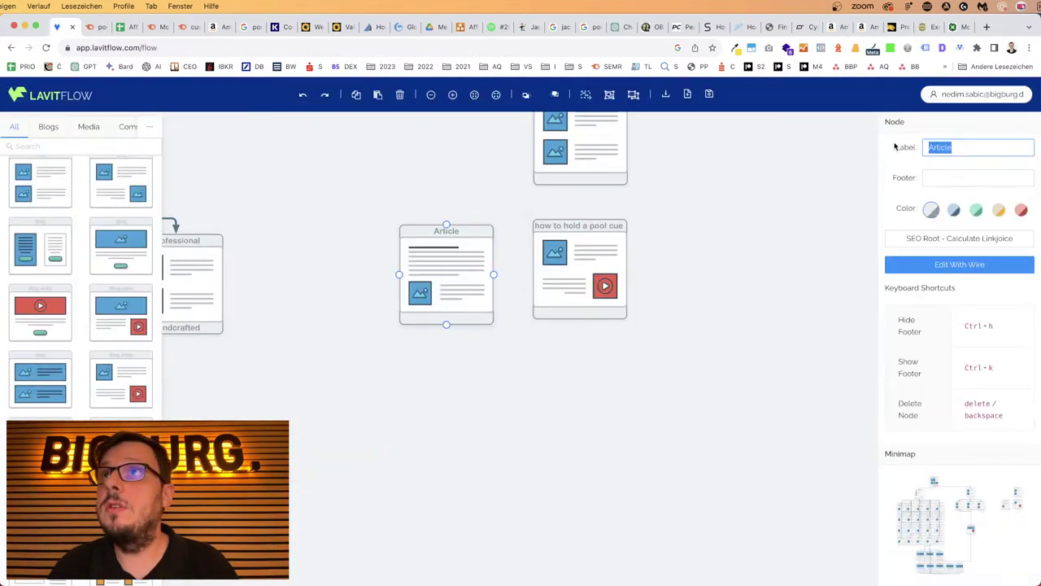
key(super+v)
click(763, 245)
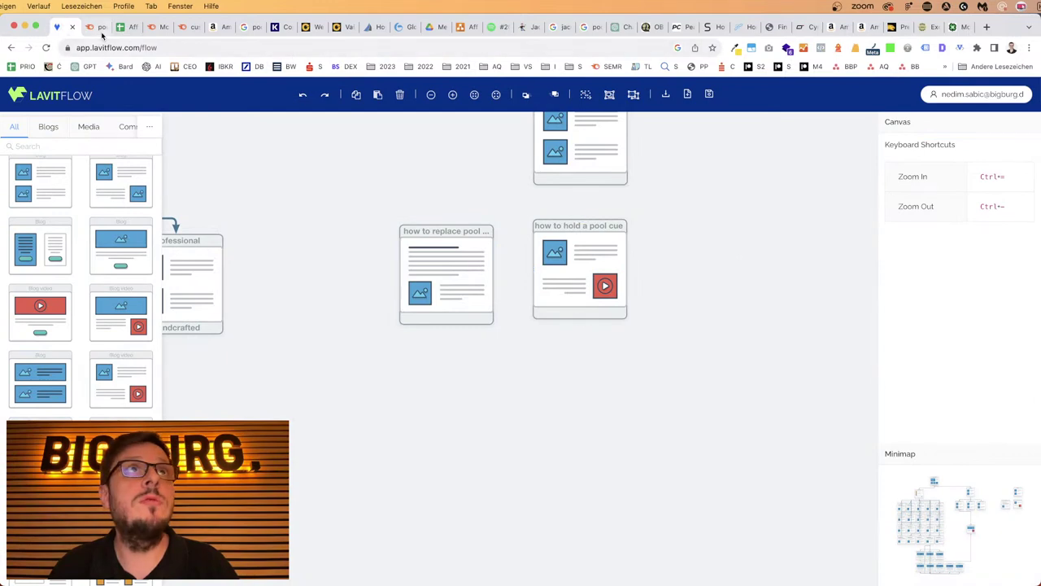
- Select the 'how to replace pool cue tip' node, then return to the Semrush keyword list
click(98, 29)
click(69, 27)
click(427, 263)
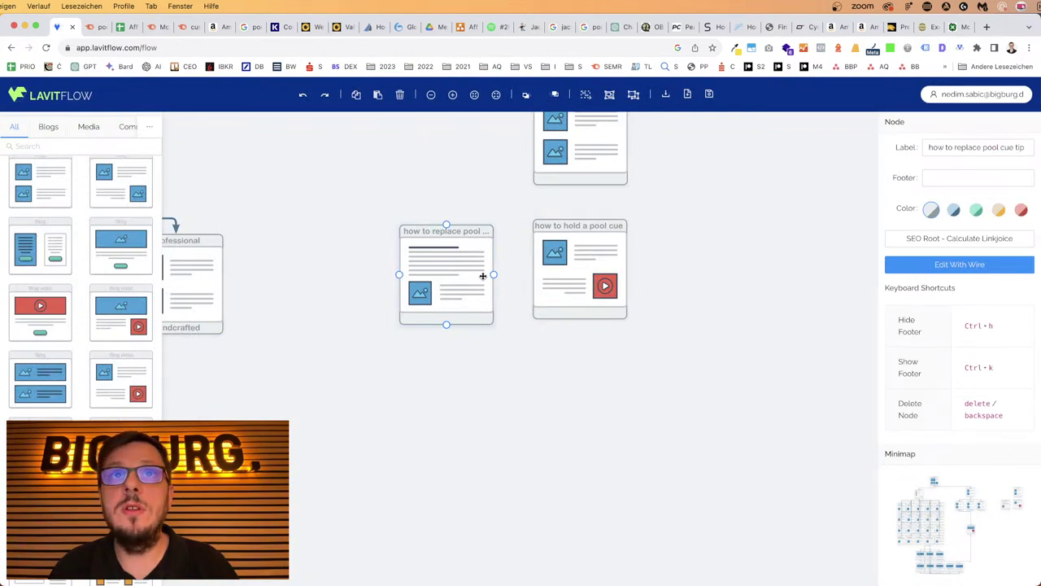
click(96, 27)
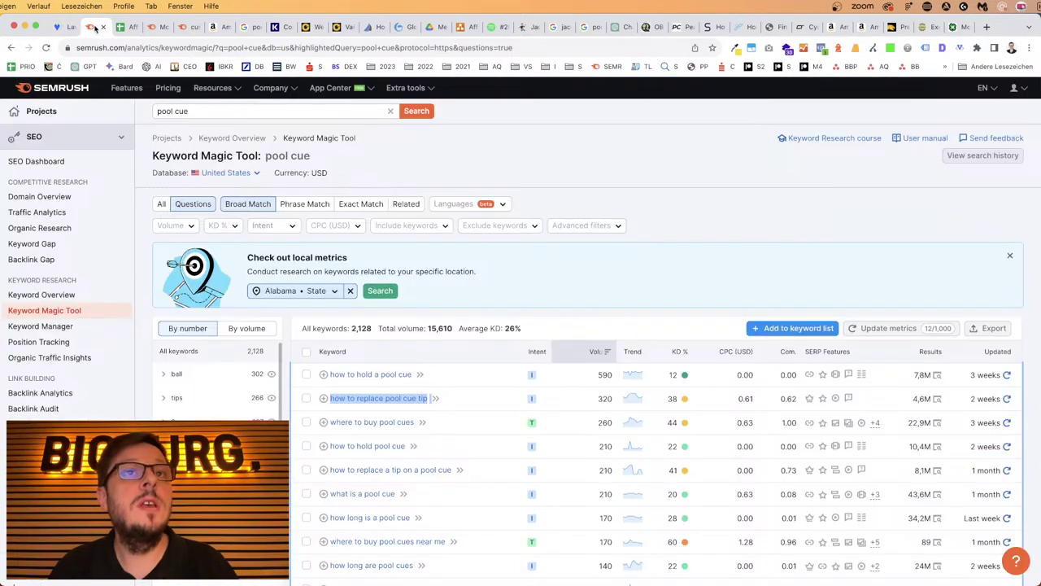
- Copy 'how to choose a pool cue' from further down Semrush's question list and return to LavitFlow
scroll(400, 430, down, 2)
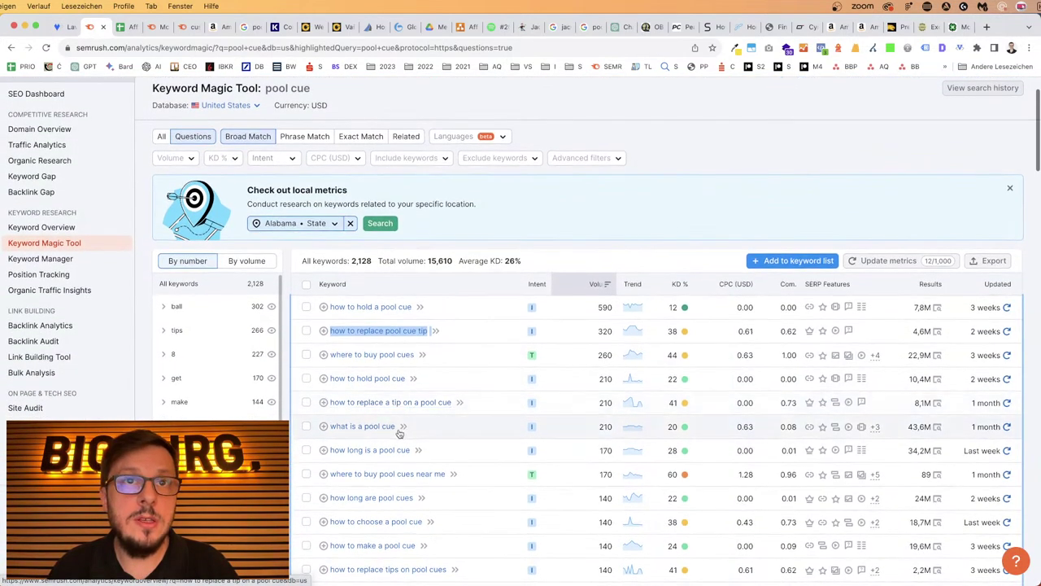
scroll(400, 407, down, 2)
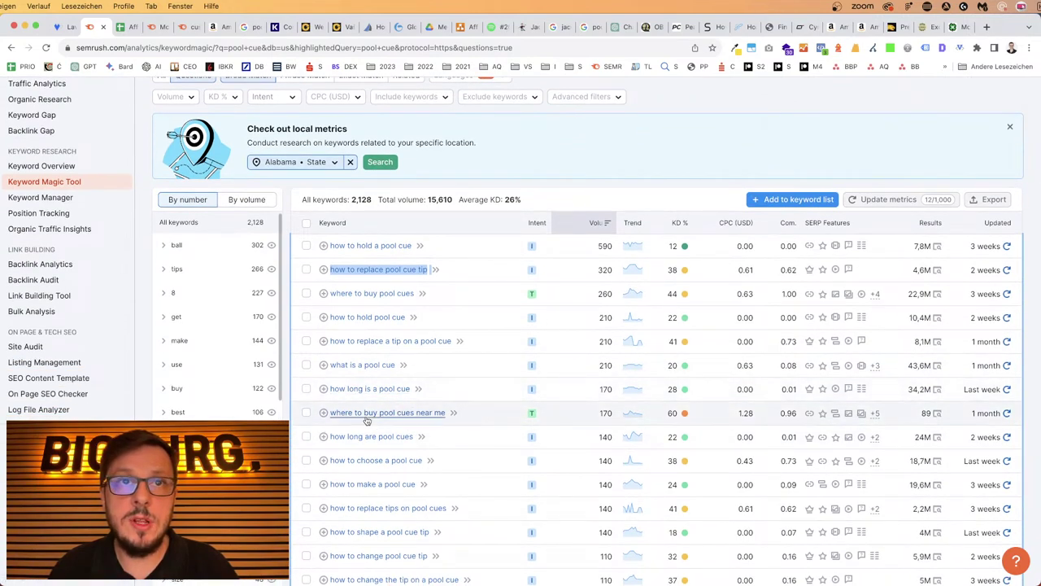
scroll(453, 444, down, 2)
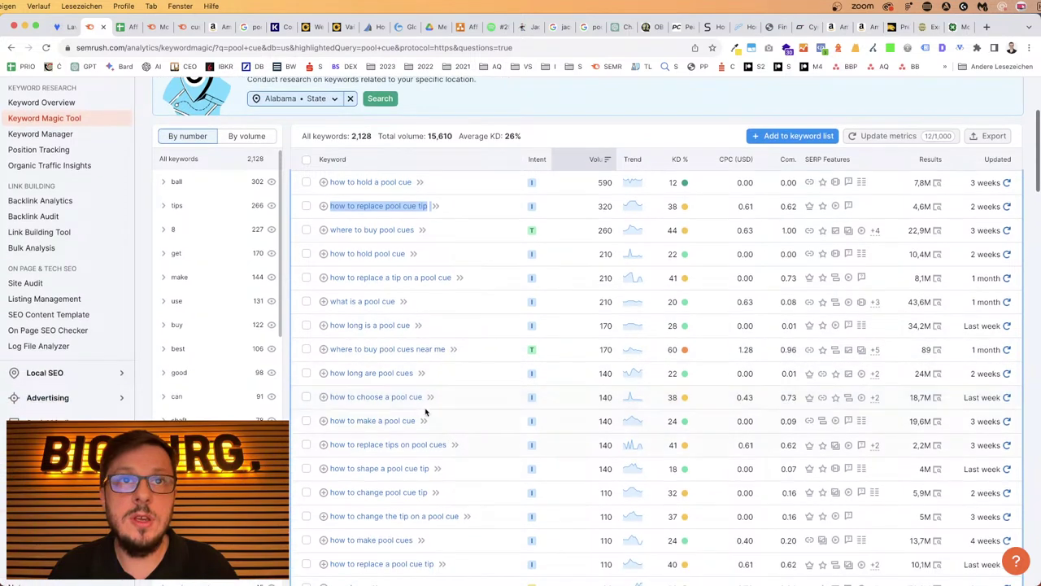
drag(461, 401, 358, 397)
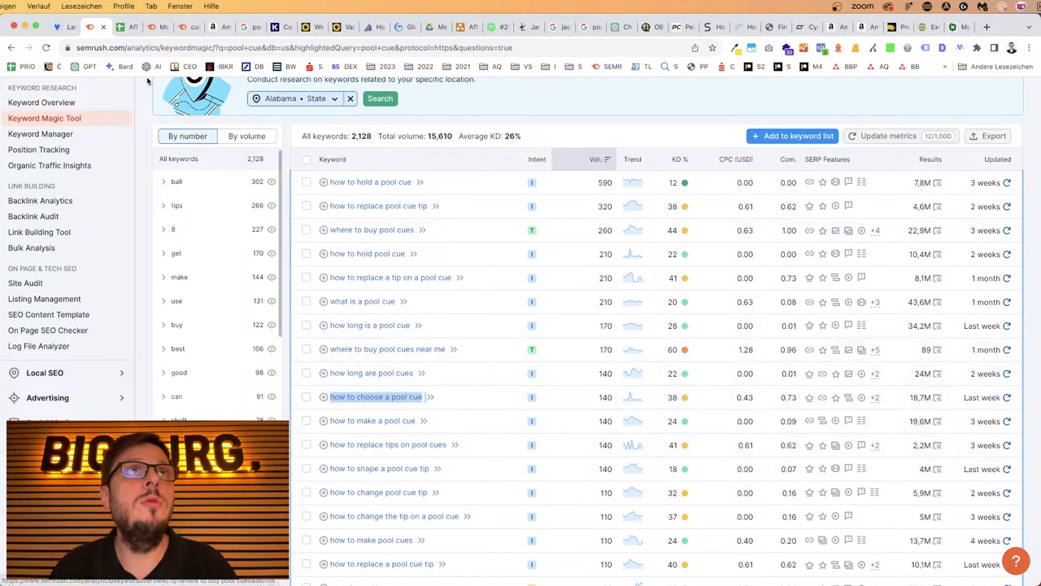
click(65, 27)
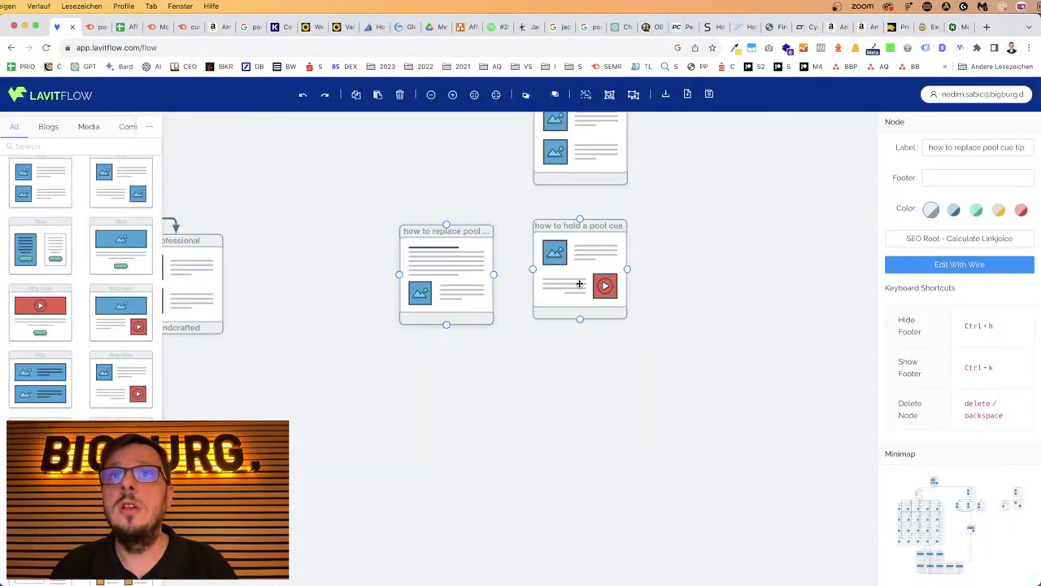
- Duplicate the article node right of 'how to hold a pool cue' and label it 'how to choose a pool cue'
click(378, 95)
drag(431, 274, 685, 264)
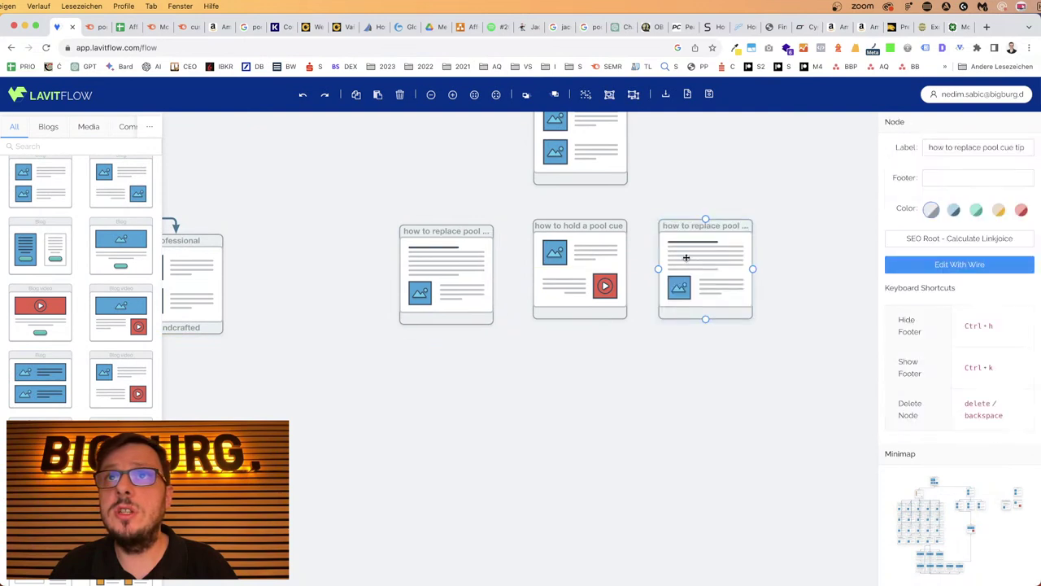
click(971, 147)
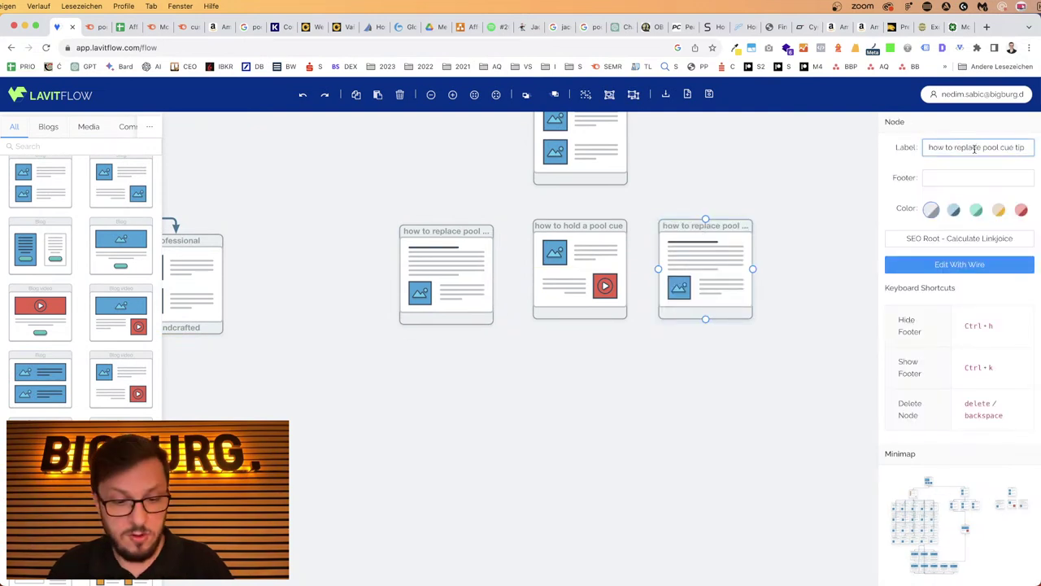
key(super+a)
text(how to choose a pool cue)
click(820, 209)
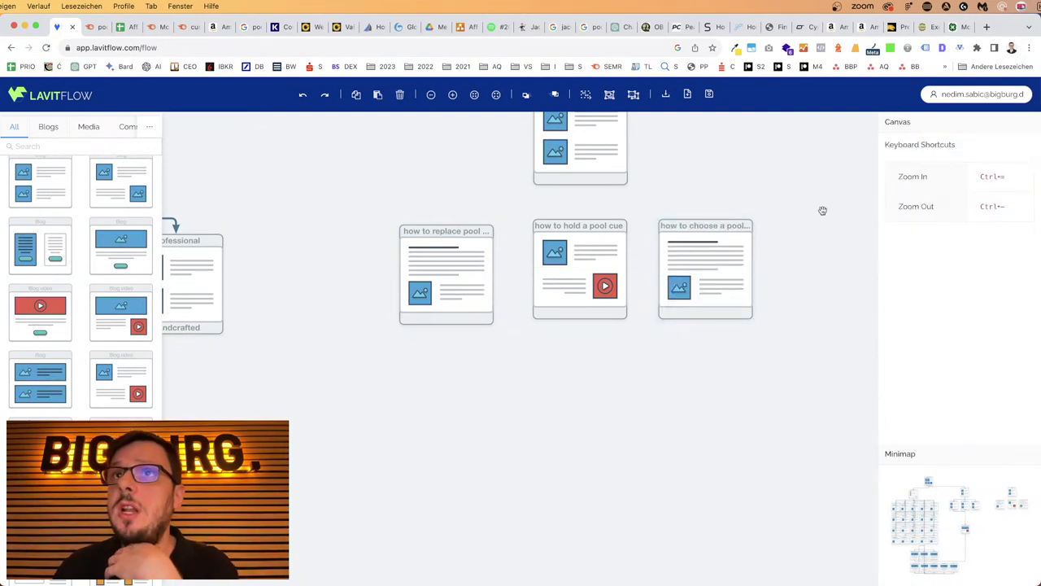
click(741, 254)
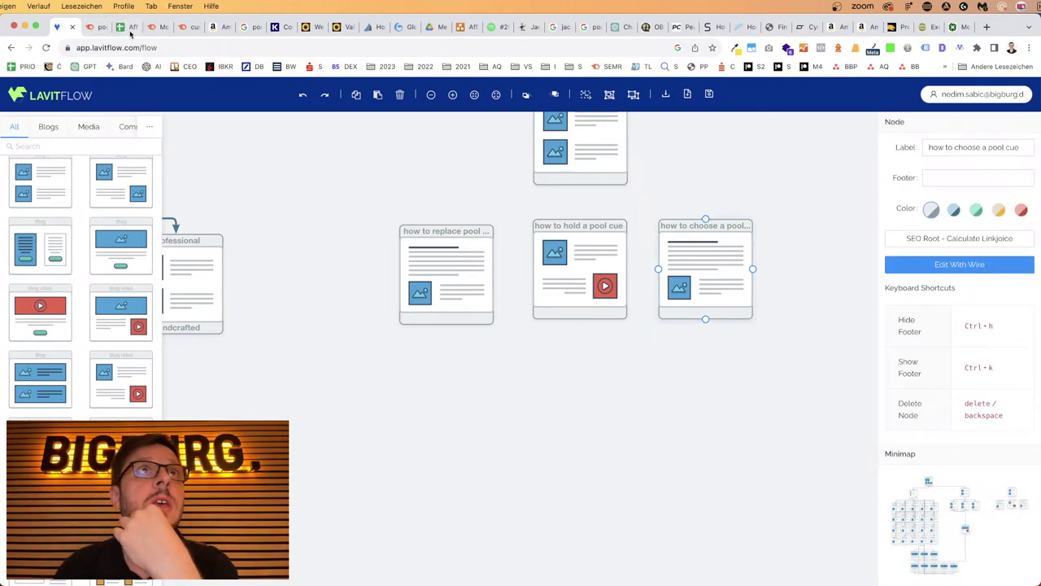
- Copy the keyword 'how to straighten a pool cue' from Semrush
click(91, 26)
scroll(480, 441, down, 3)
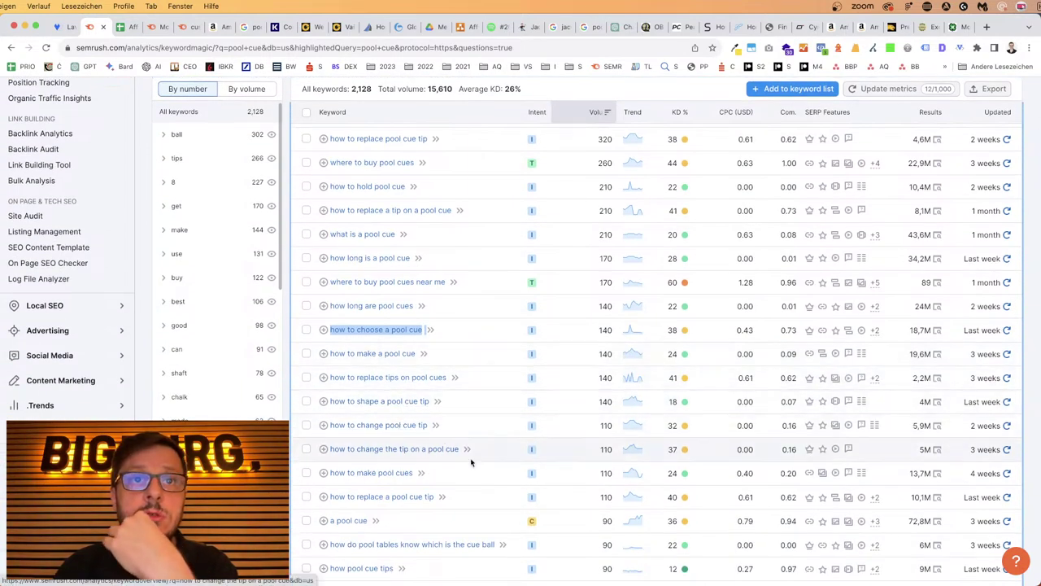
scroll(399, 452, down, 4)
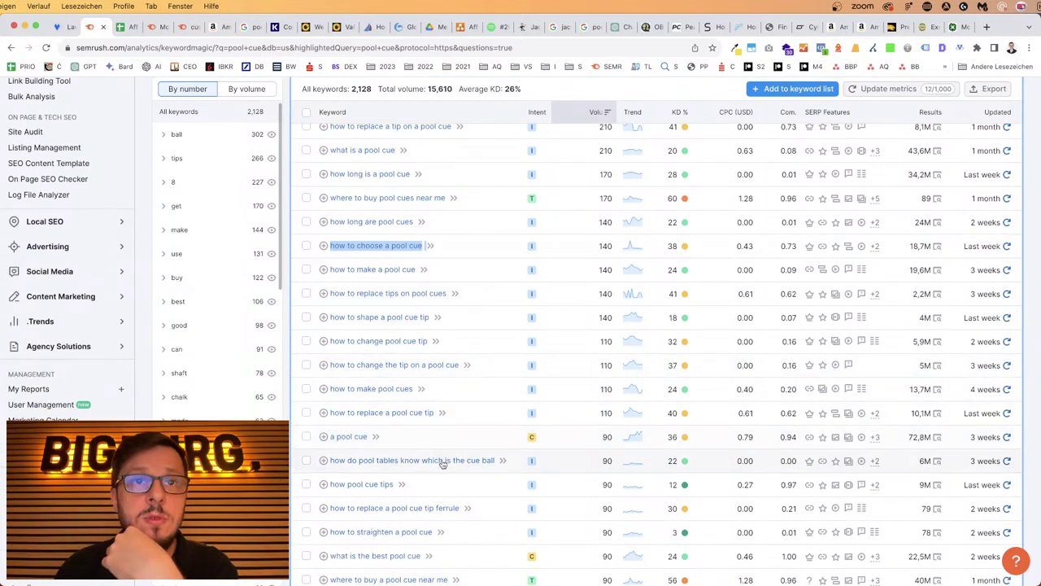
scroll(470, 482, down, 3)
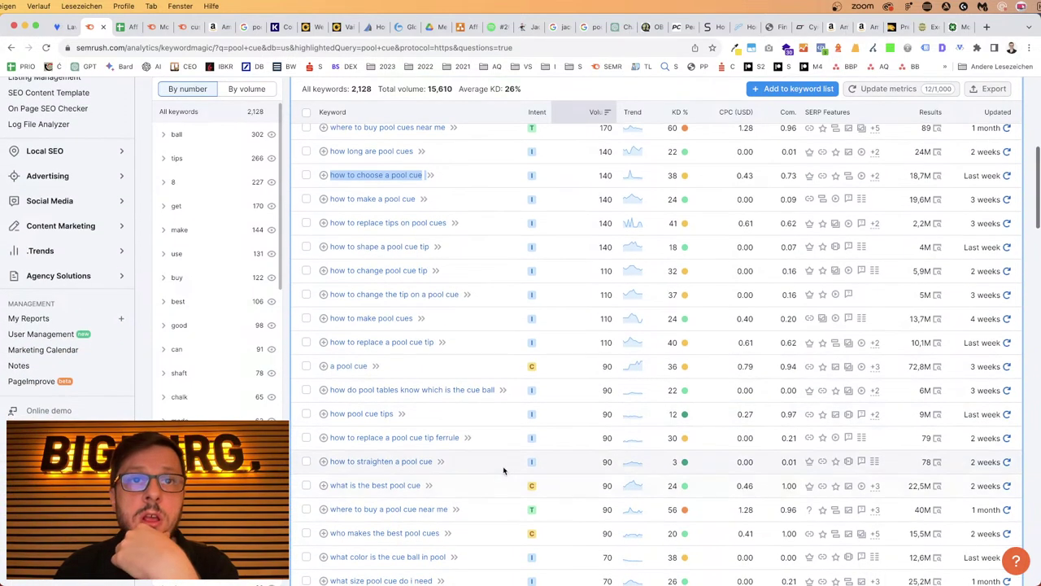
drag(434, 462, 336, 462)
key(ctrl+c)
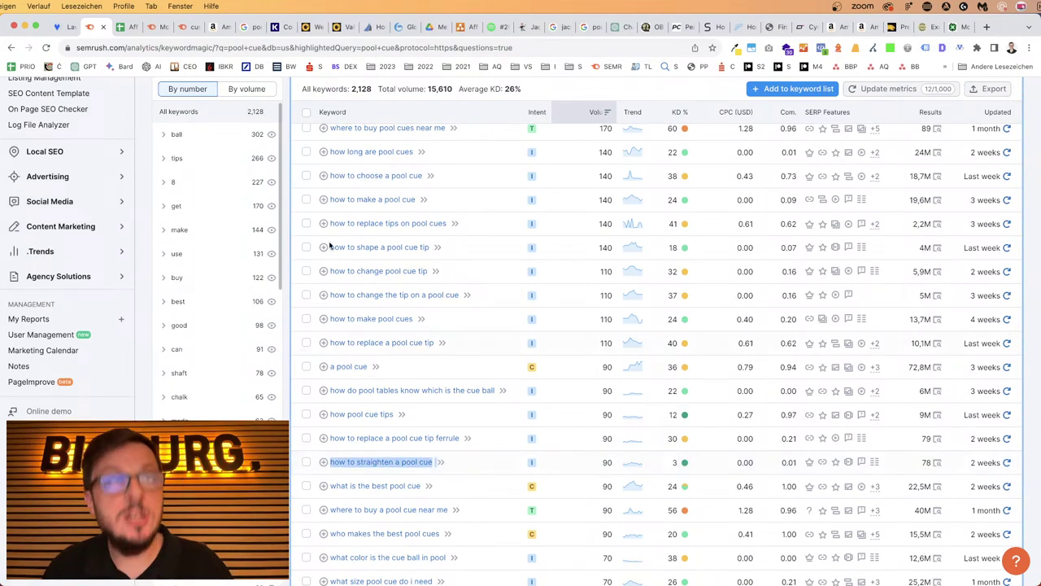
click(71, 29)
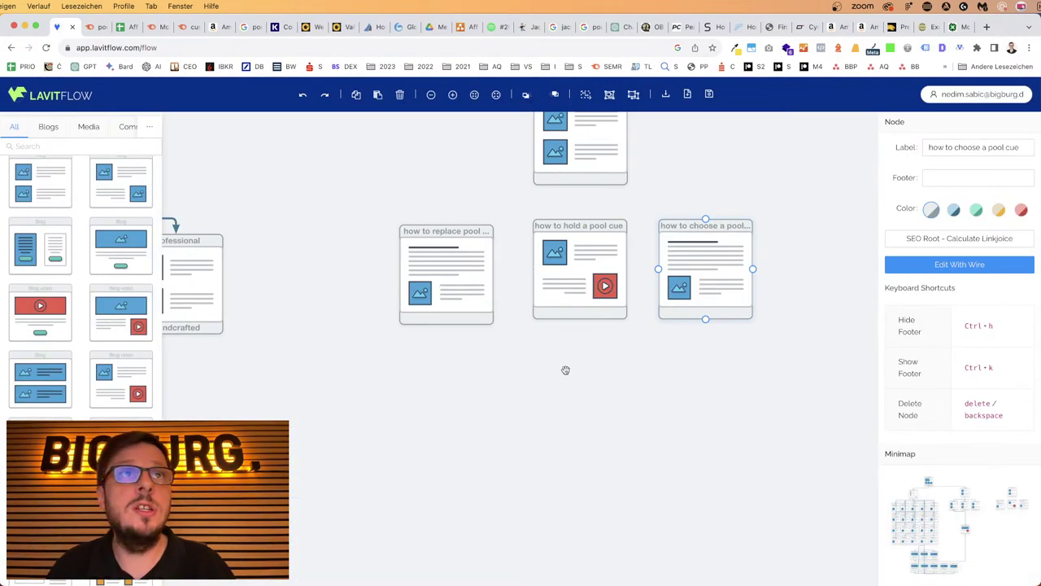
- Add a new article node at the row's right end labeled 'how to straighten a pool cue'
scroll(566, 370, down, 5)
drag(567, 372, 494, 379)
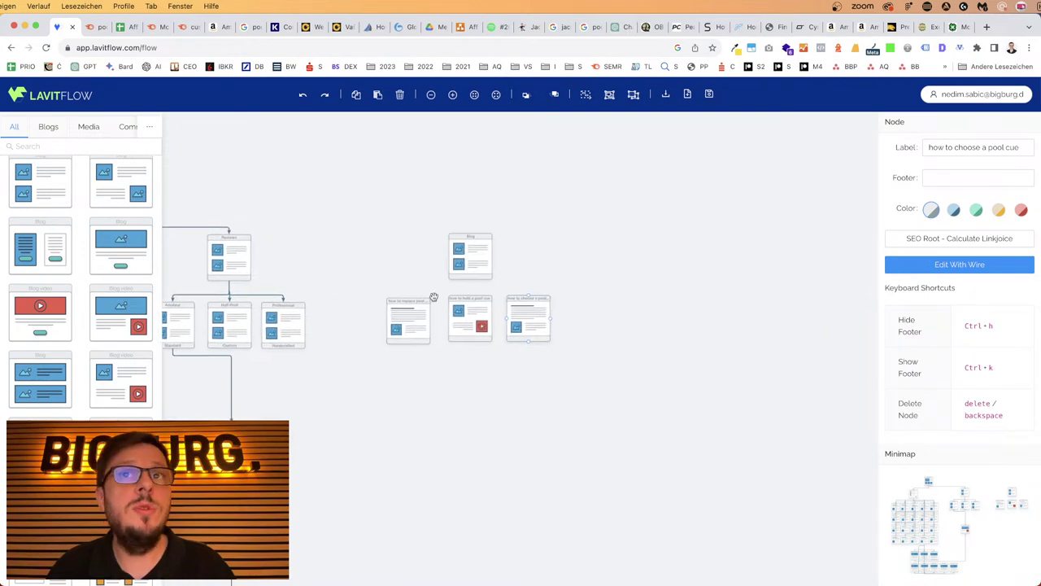
click(355, 94)
click(378, 95)
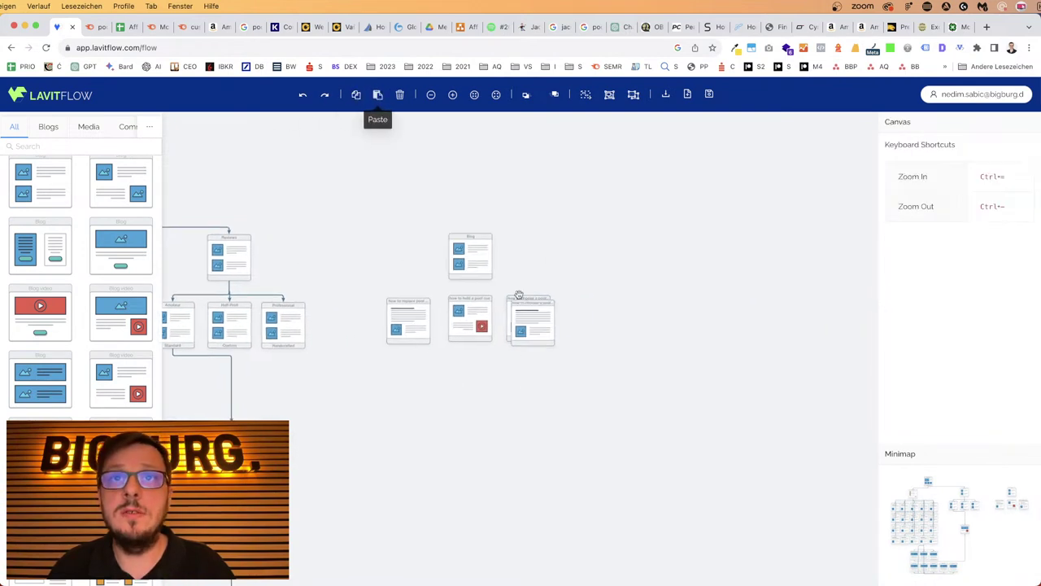
drag(528, 318, 579, 315)
click(949, 148)
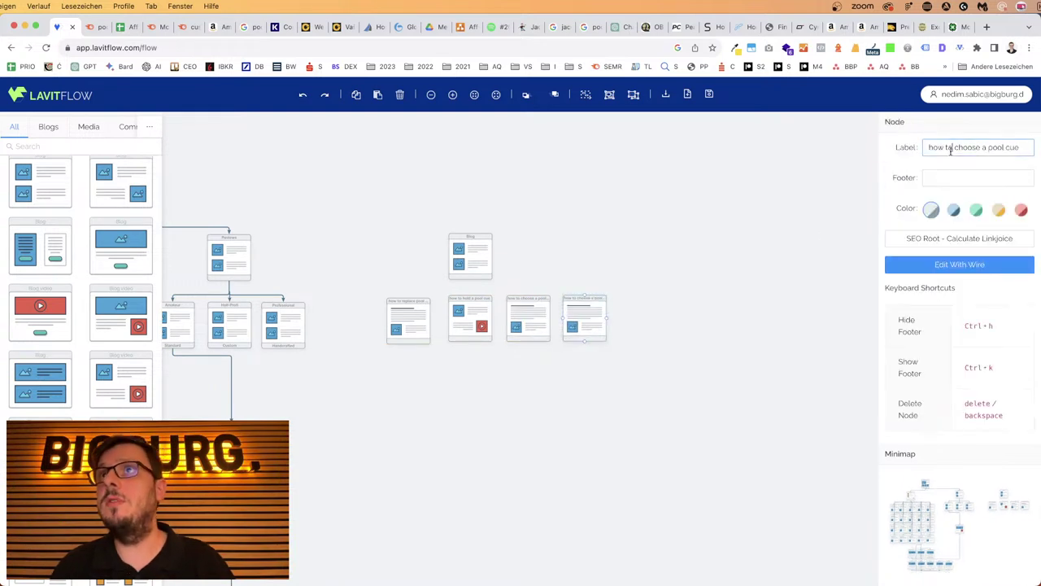
key(ctrl+a)
key(ctrl+v)
click(576, 358)
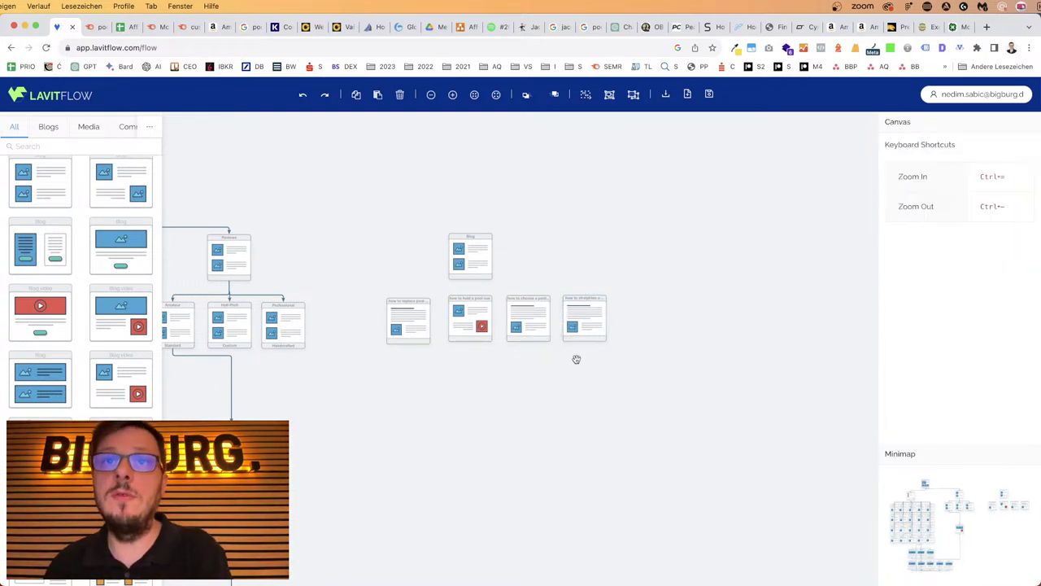
- Copy the keyword 'who makes the best pool cues' from Semrush
click(90, 28)
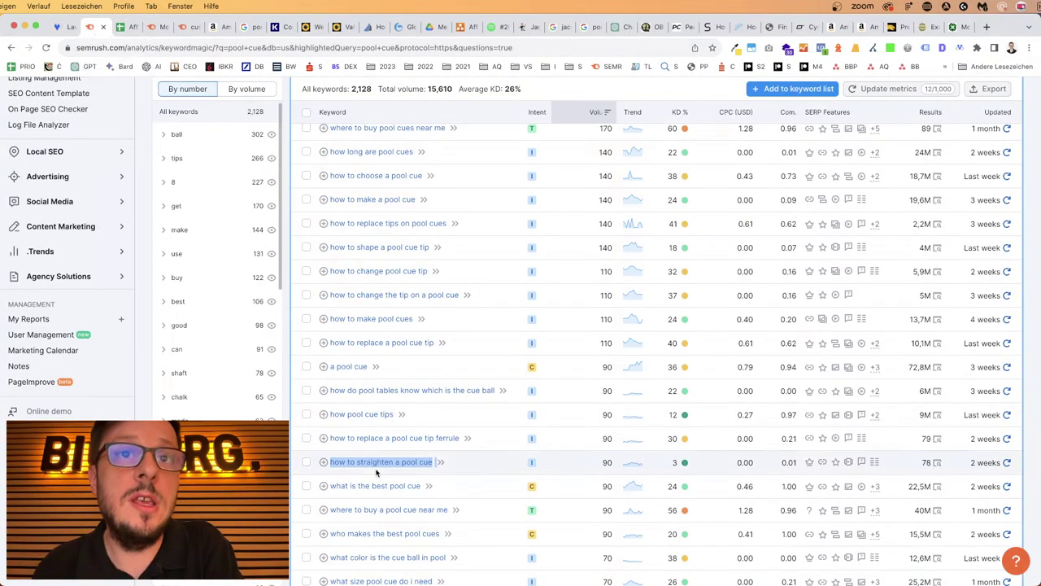
scroll(515, 461, down, 5)
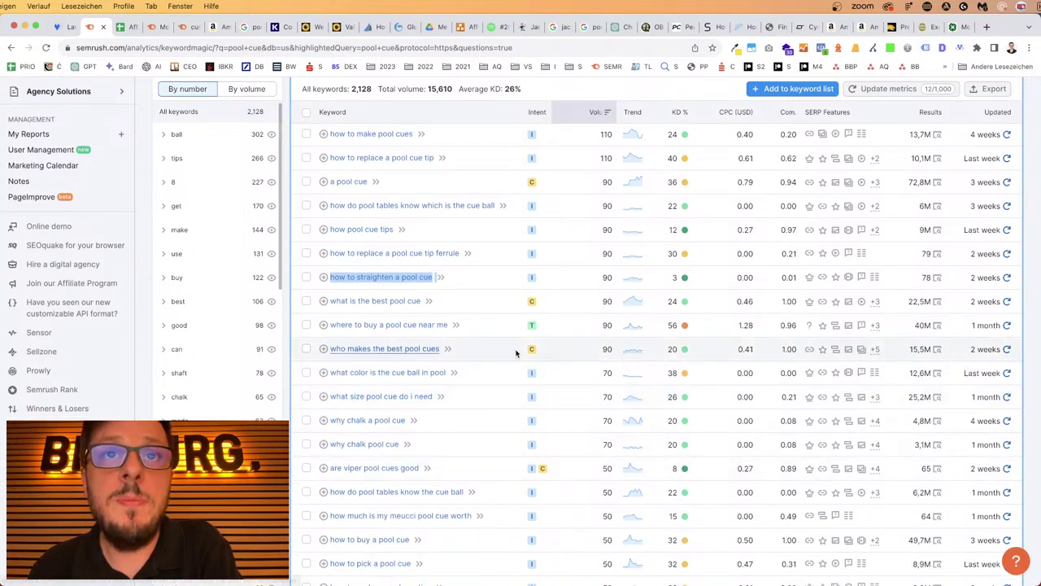
drag(440, 348, 332, 348)
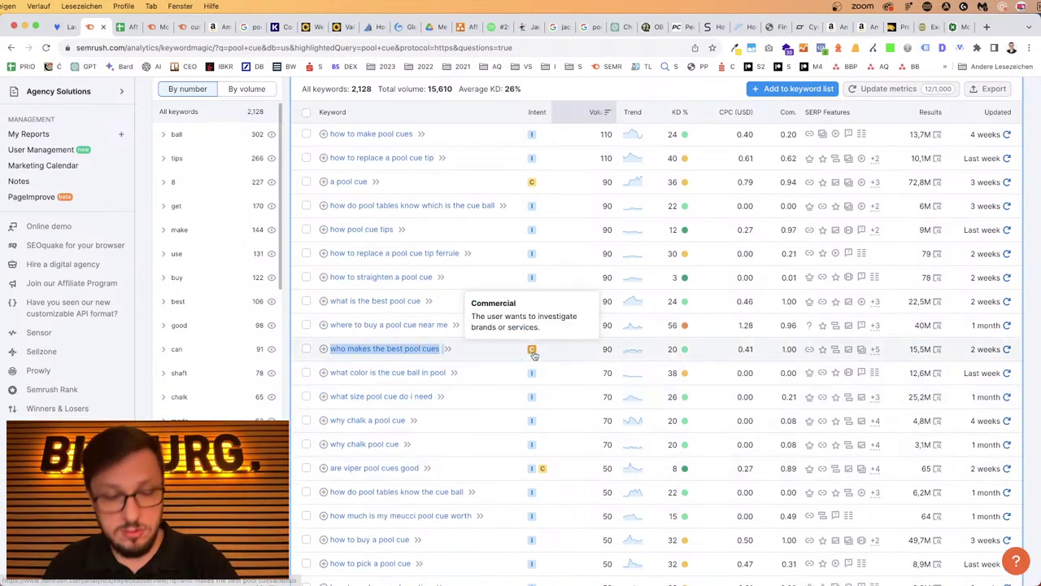
click(124, 26)
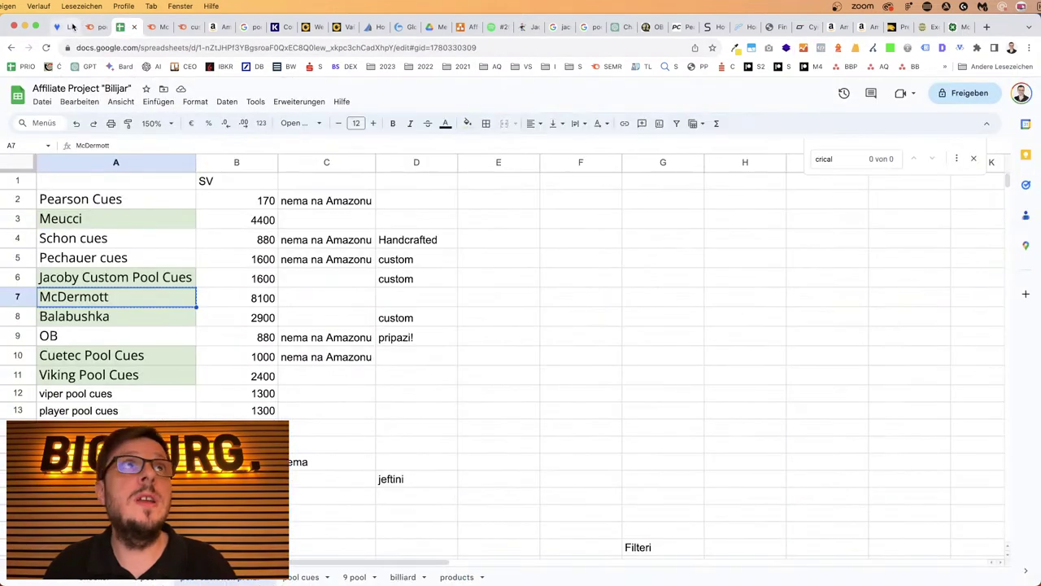
click(62, 27)
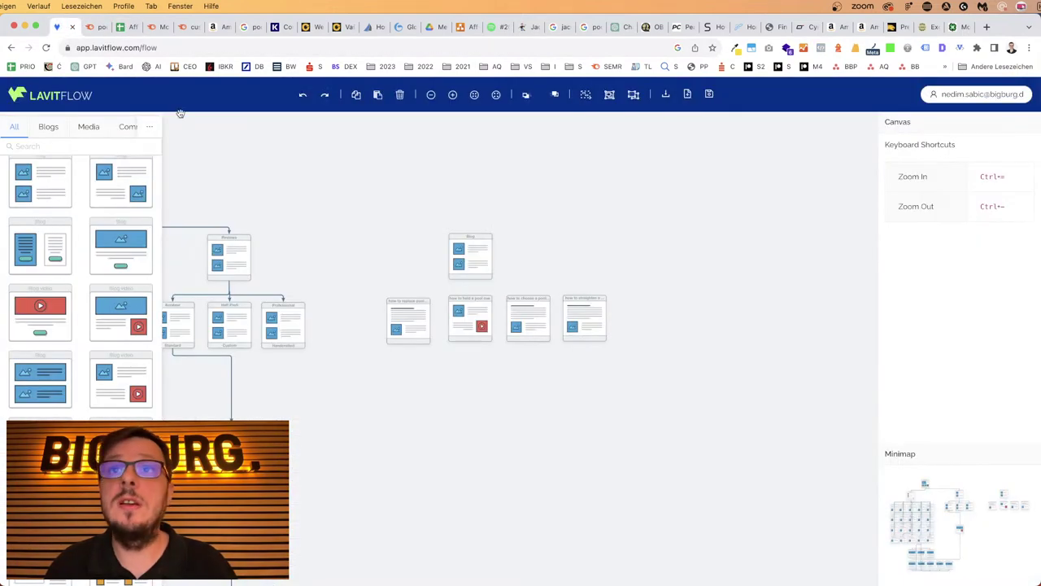
- Add another article node at the row's end labeled 'who makes the best pool cues'
click(582, 314)
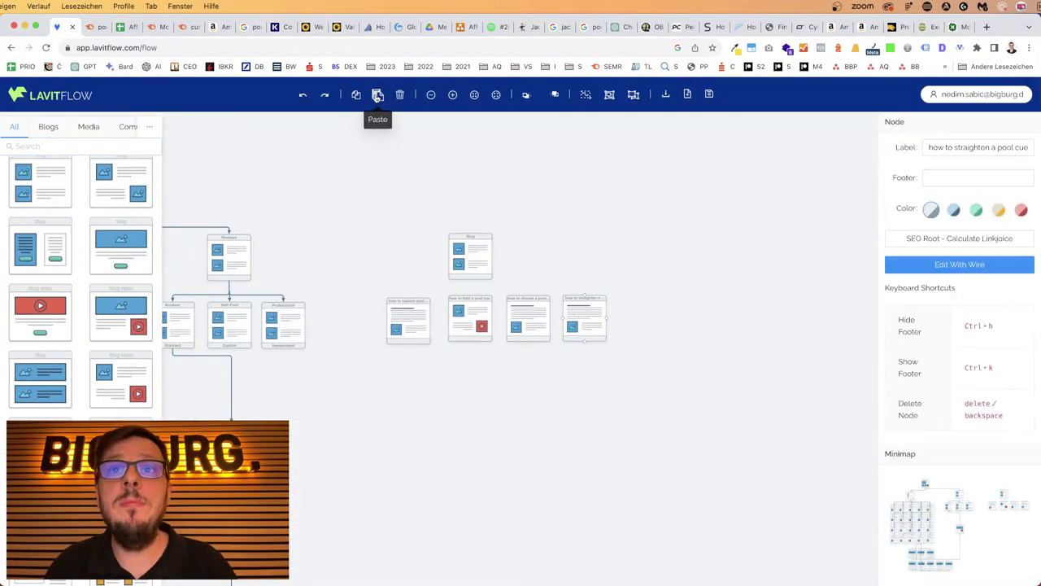
click(377, 95)
drag(585, 317, 643, 315)
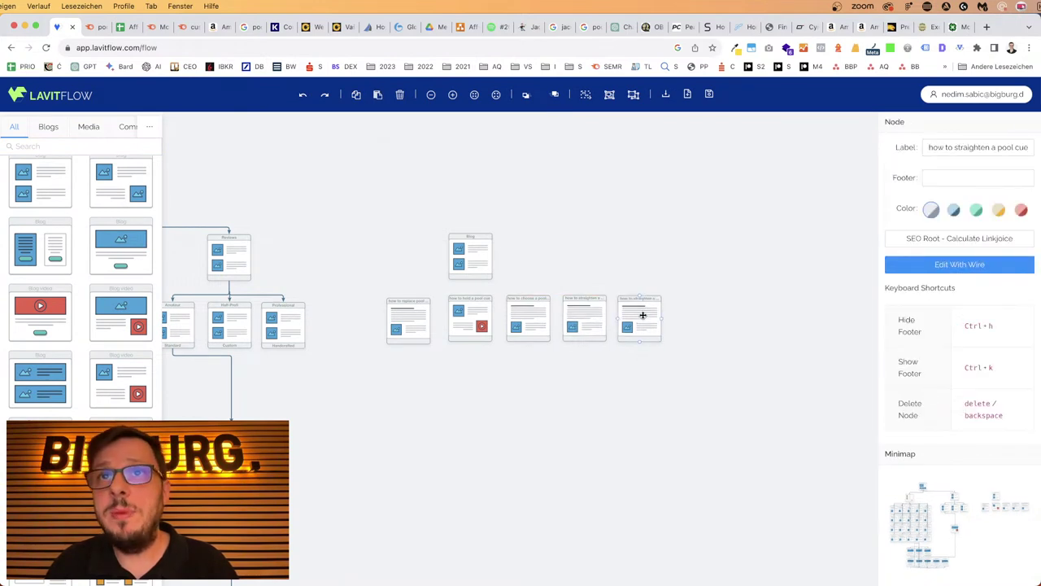
click(980, 147)
key(ctrl+a)
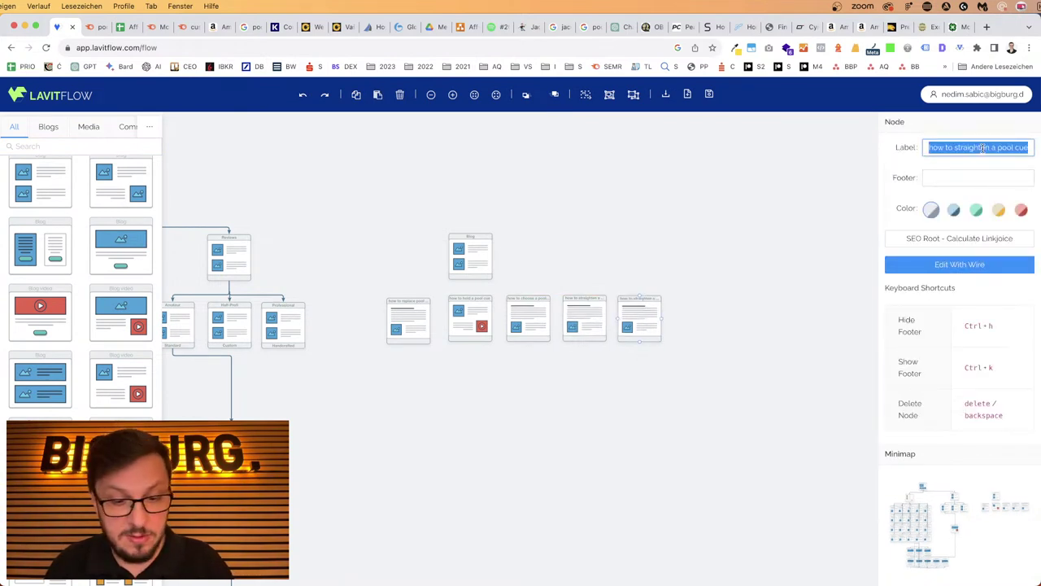
key(ctrl+v)
click(765, 333)
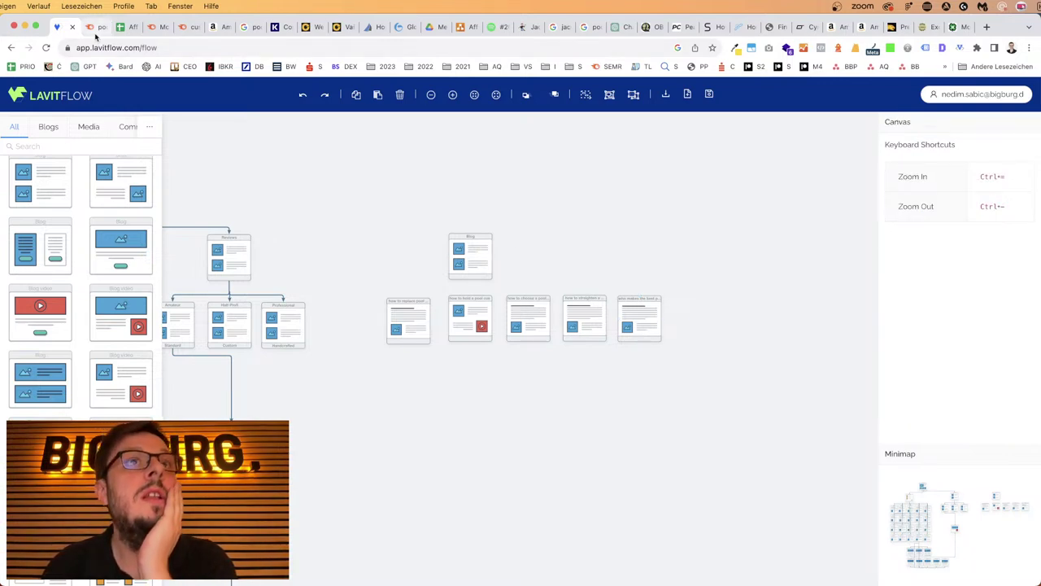
- Copy the keyword 'what size pool cue do i need' from Semrush
key(ctrl+Tab)
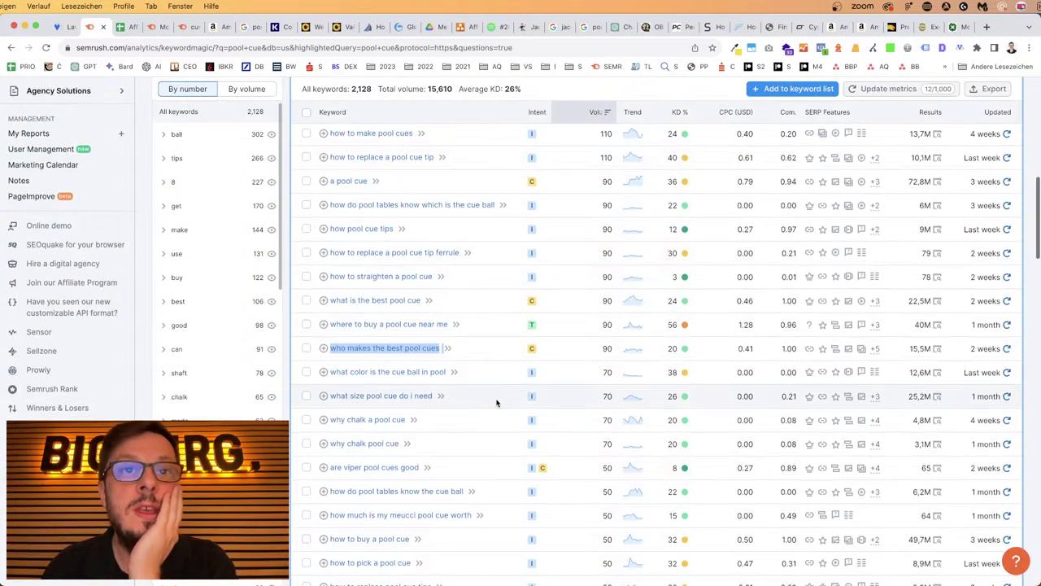
scroll(496, 402, down, 1)
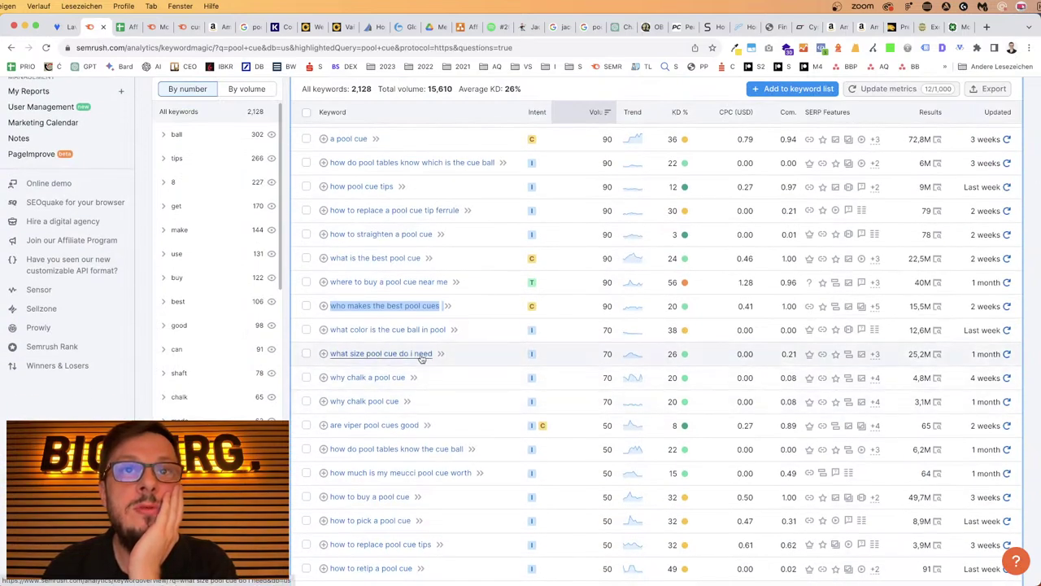
drag(454, 358, 328, 356)
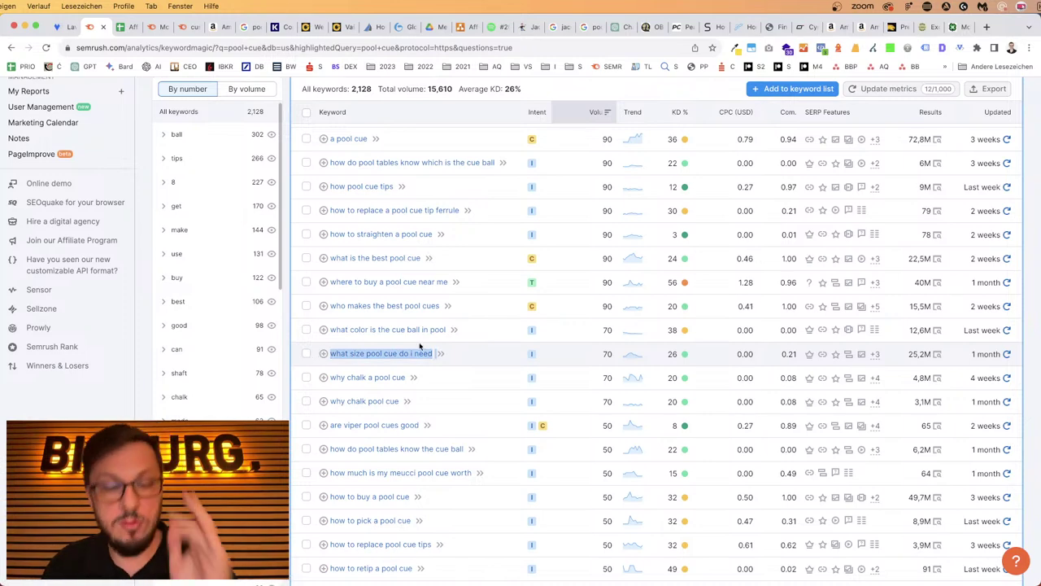
click(121, 27)
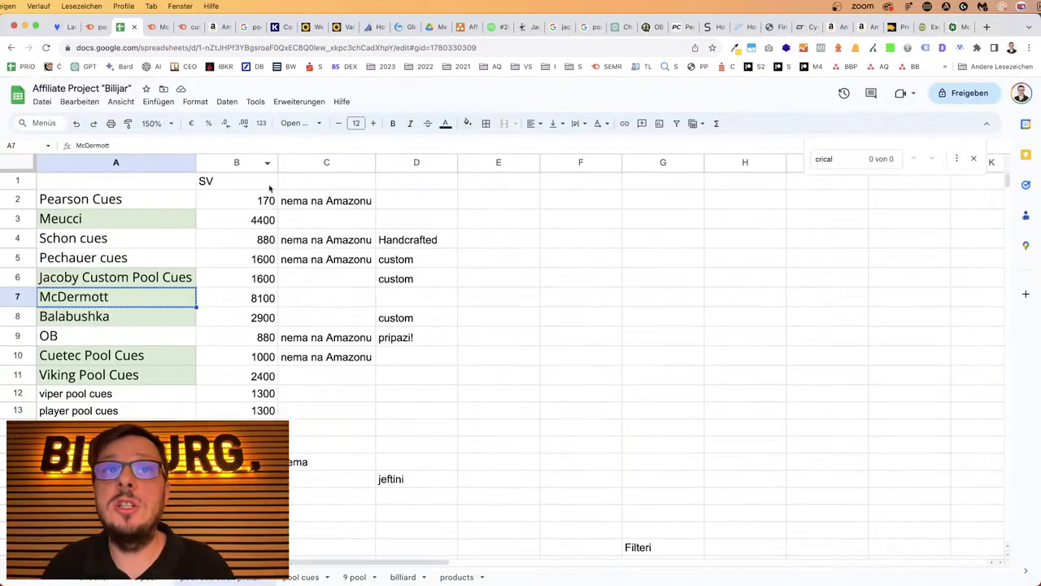
click(65, 27)
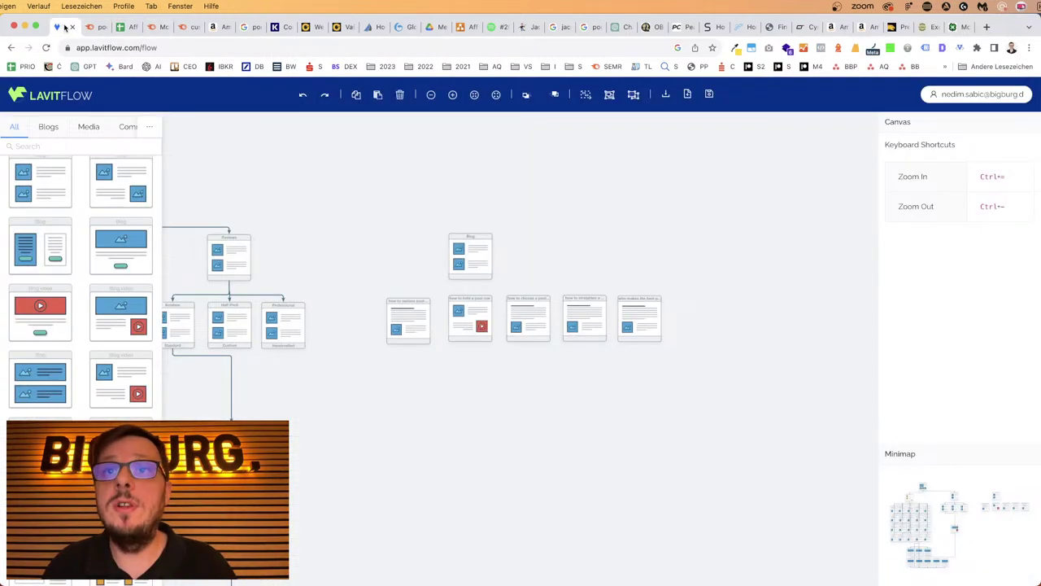
- Add a final article node labeled 'what size pool cue do i need' and align the leftmost node
click(637, 312)
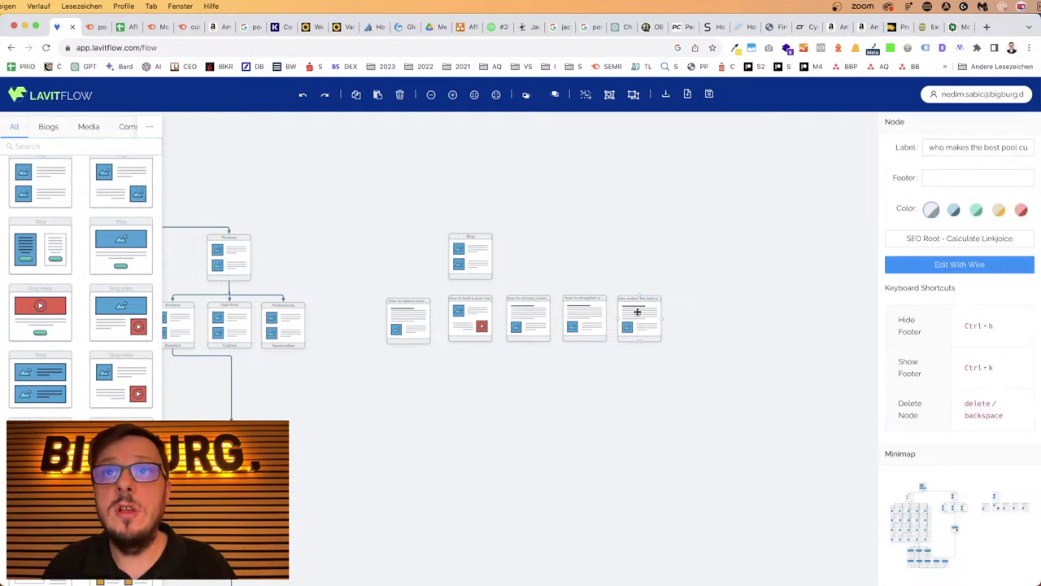
click(378, 94)
drag(653, 323, 704, 320)
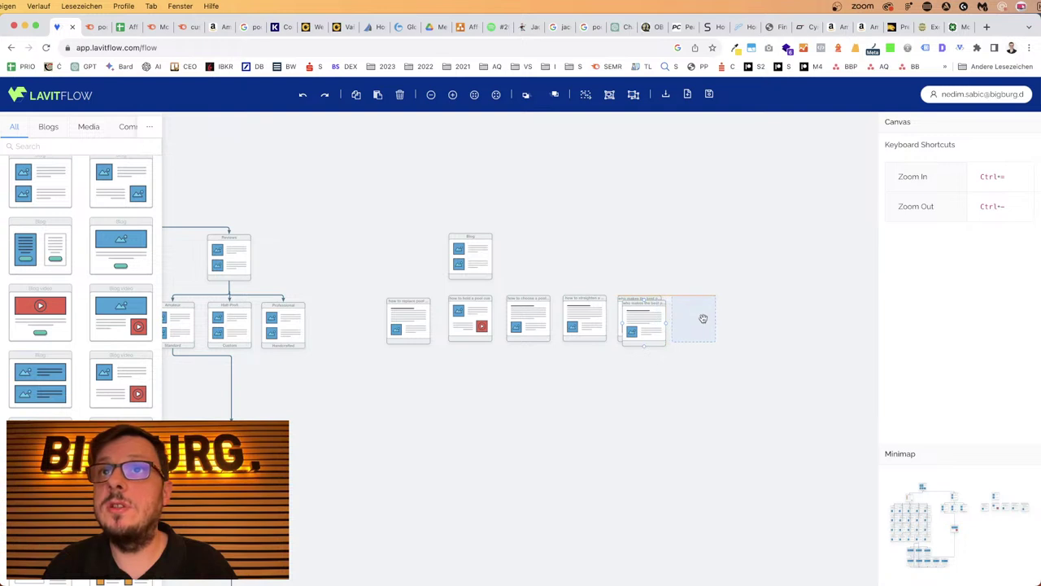
key(super+a)
key(super+v)
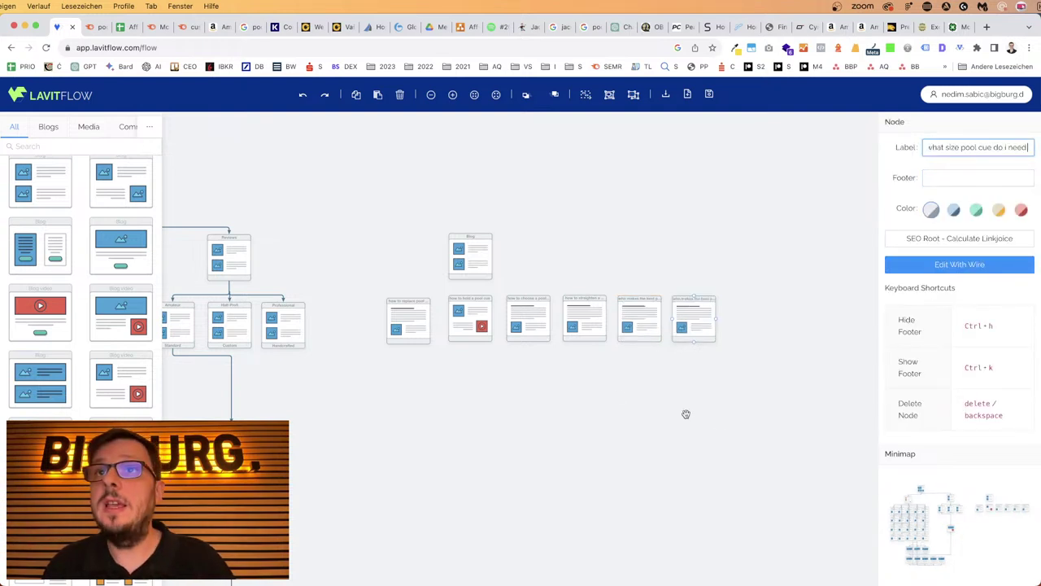
click(618, 395)
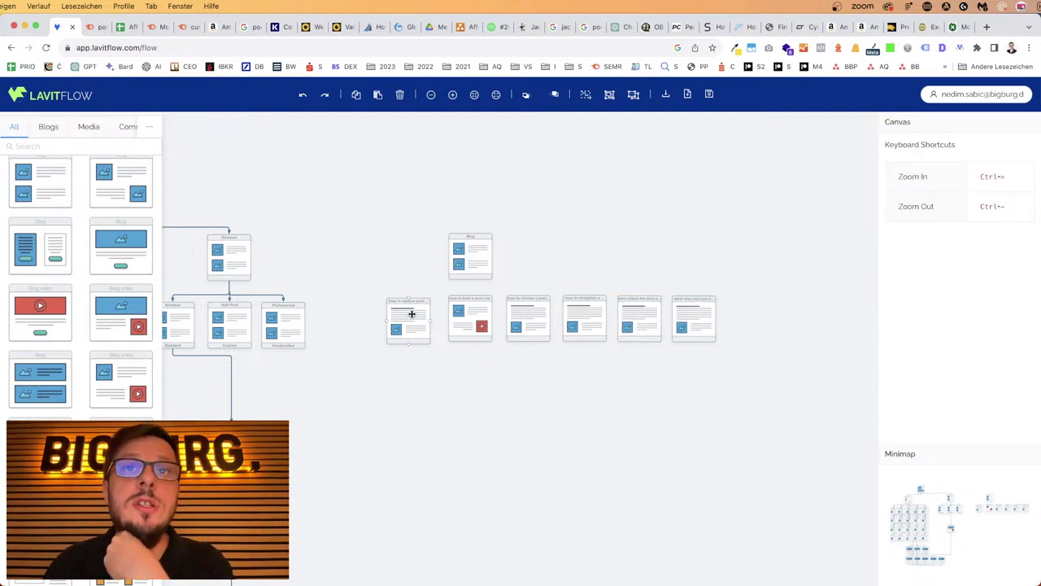
drag(411, 314, 416, 310)
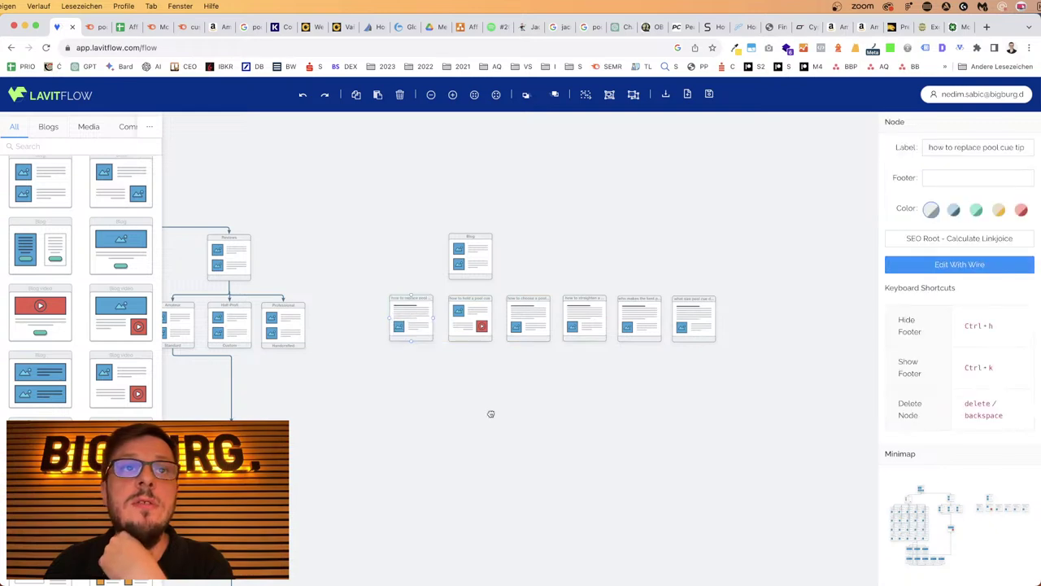
click(491, 414)
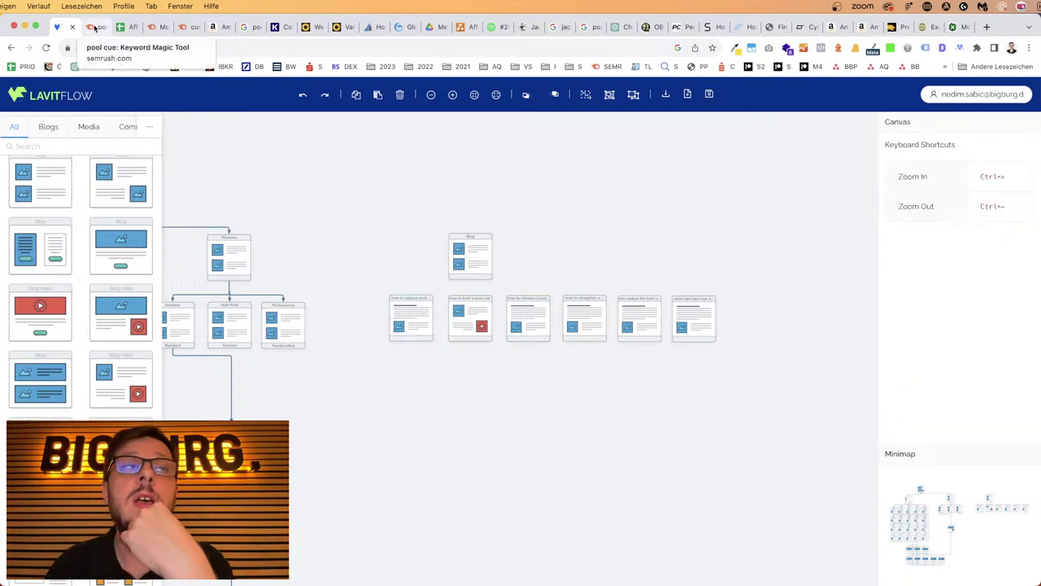
- Change the custom cue keyword search in Semrush to 'chalk cue'
click(95, 28)
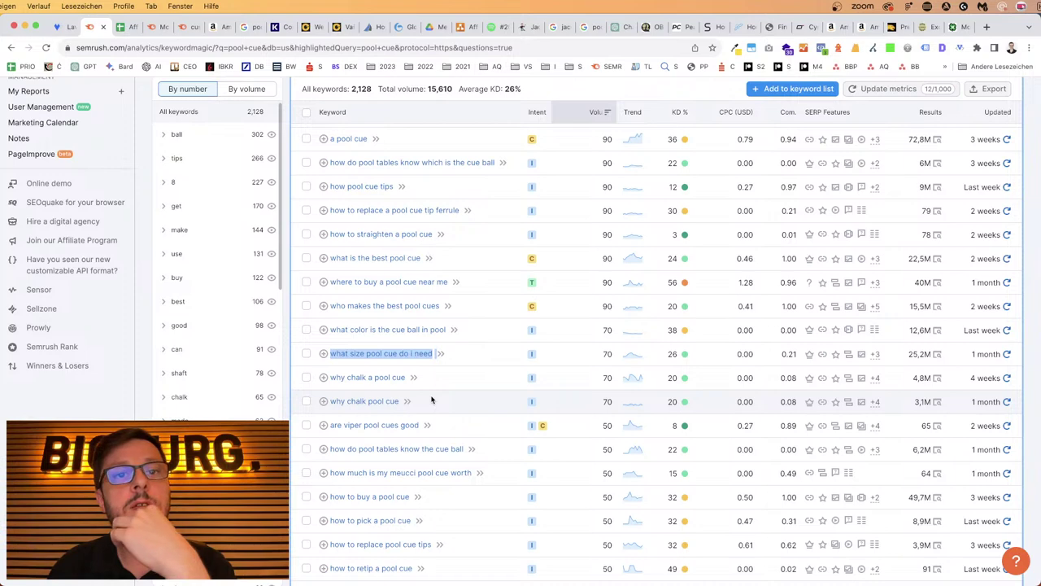
click(156, 27)
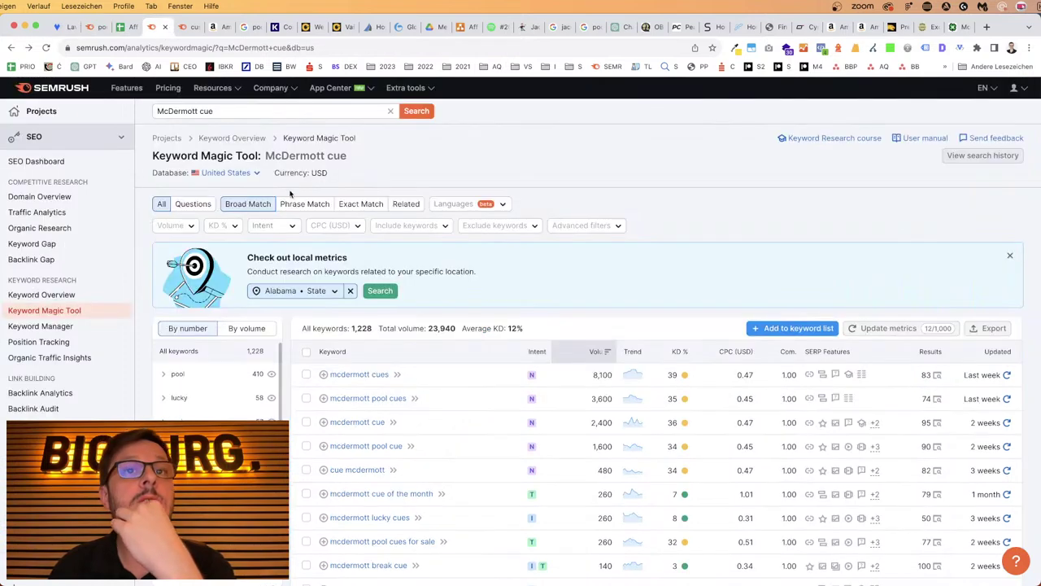
click(183, 30)
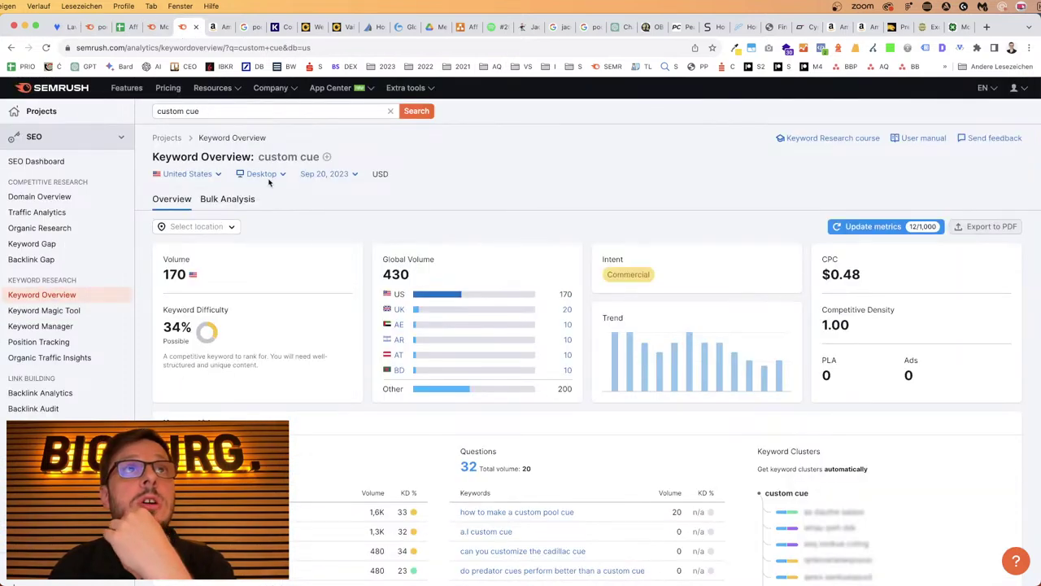
double_click(177, 111)
text(chalk)
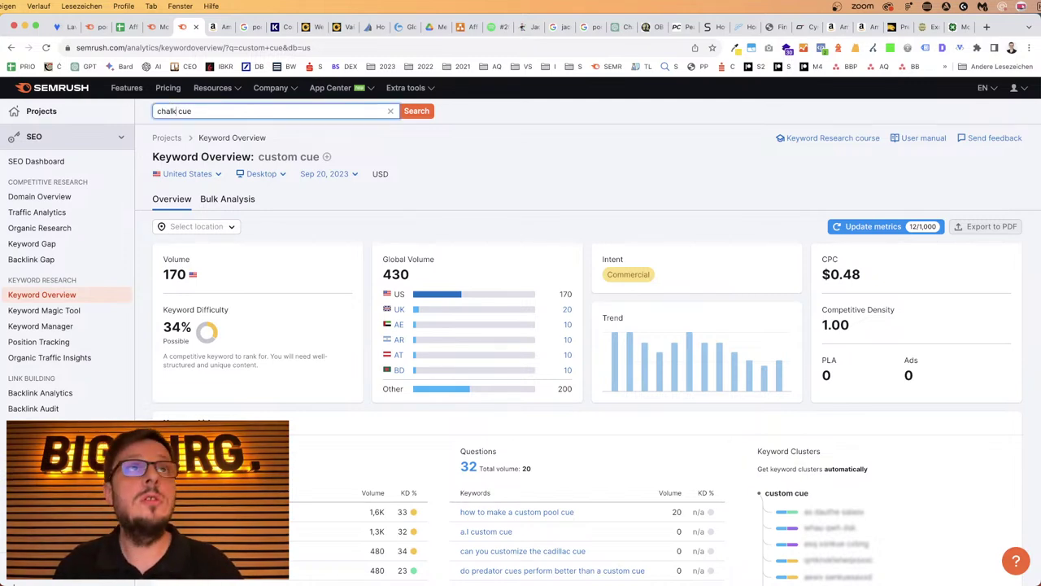
key(Return)
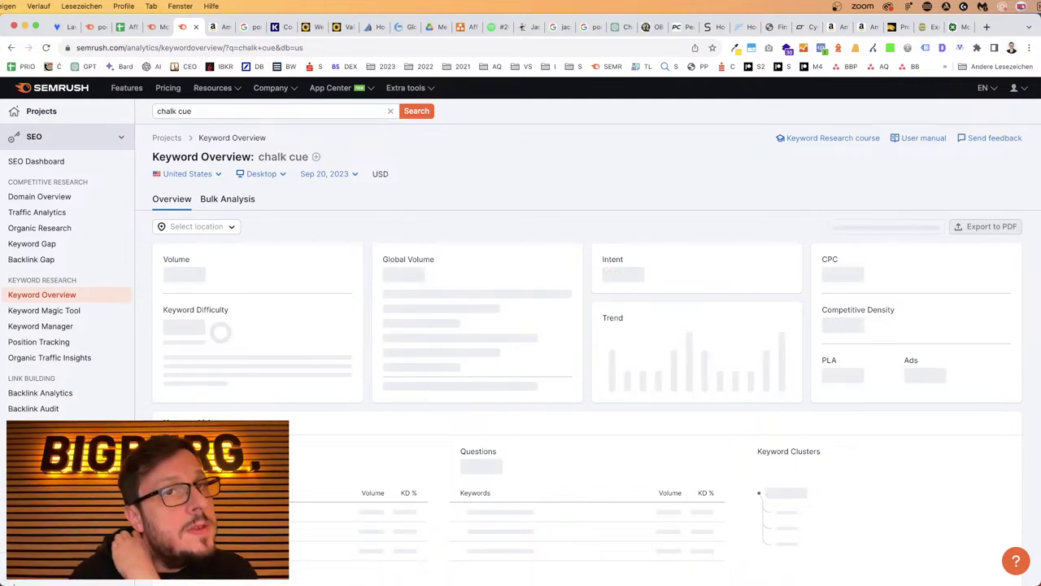
- Review the McDermott cue keyword results in Semrush
click(153, 26)
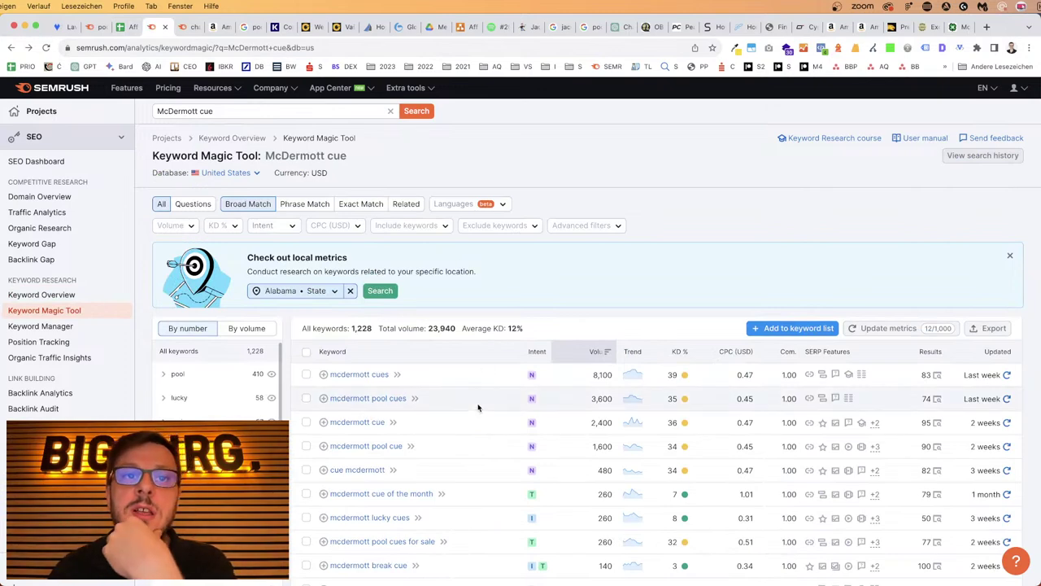
scroll(479, 407, down, 3)
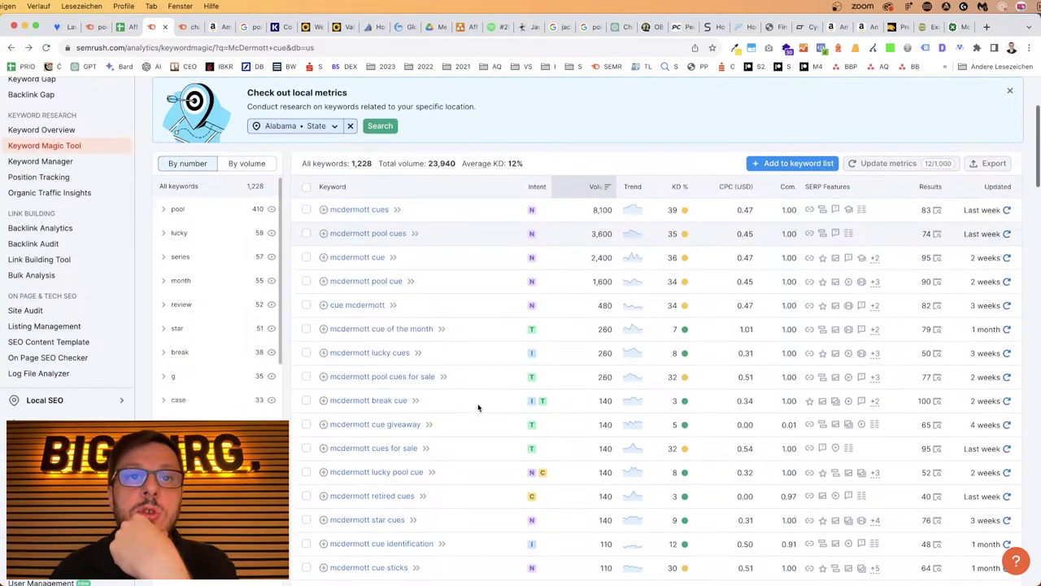
scroll(478, 408, down, 3)
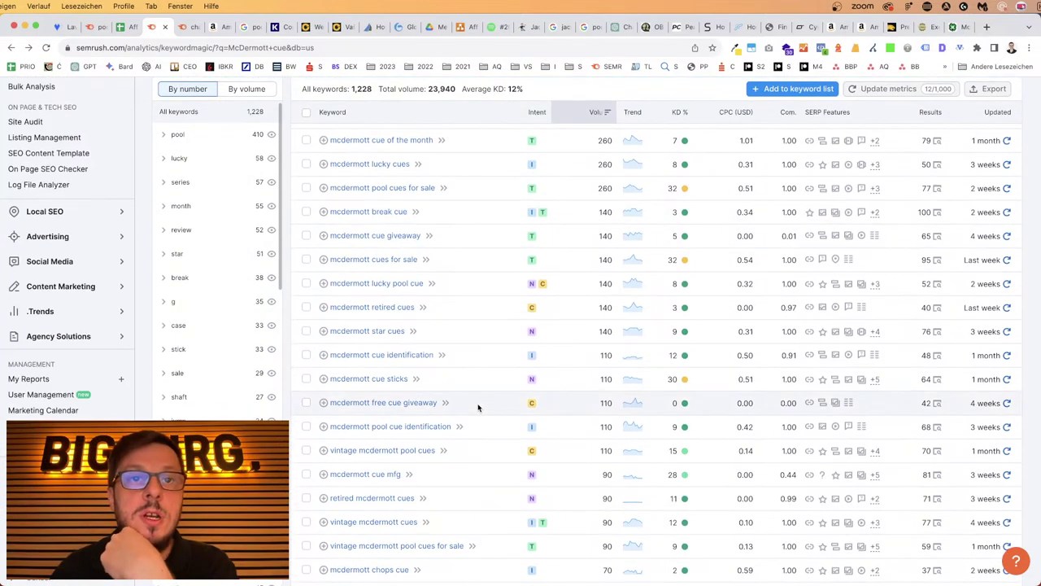
scroll(478, 407, down, 2)
scroll(478, 408, down, 3)
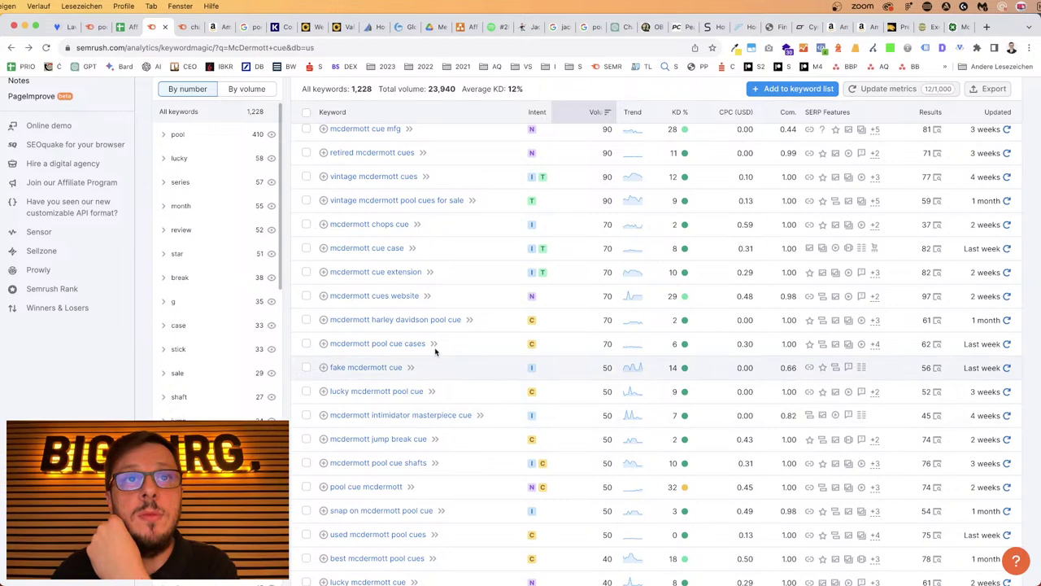
scroll(446, 328, up, 3)
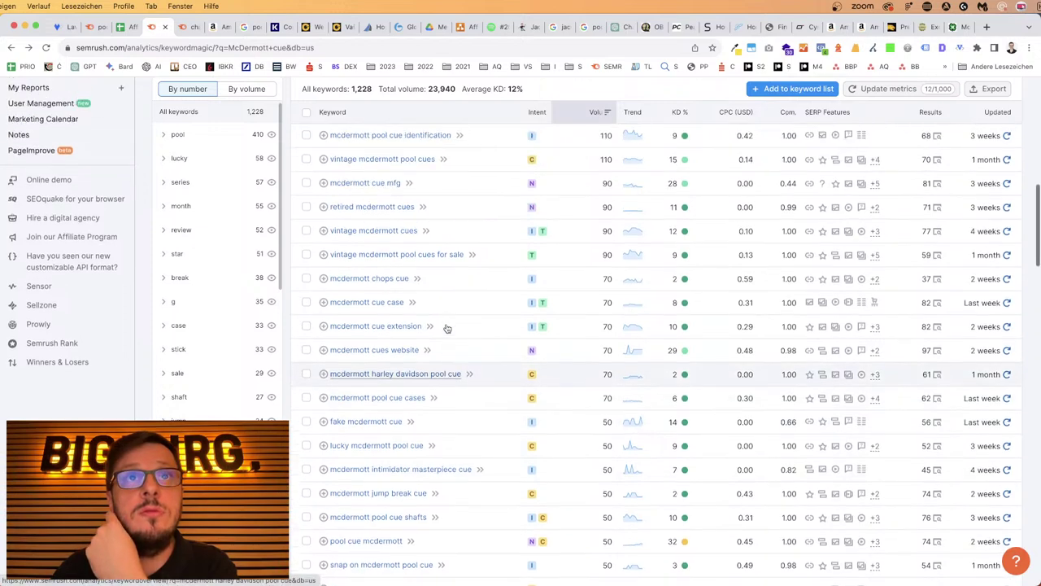
scroll(445, 327, up, 2)
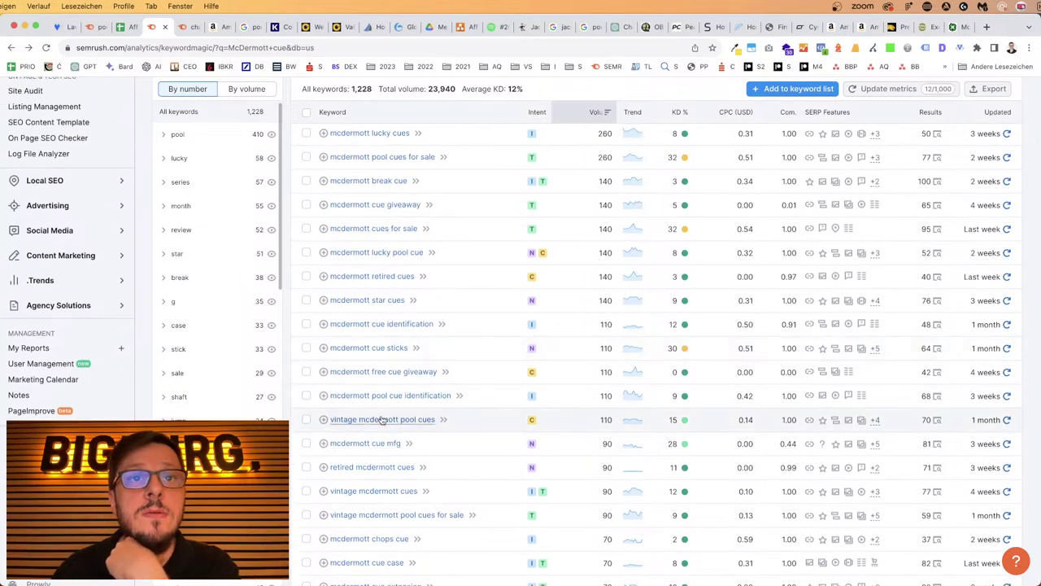
- Add 'vintage' to the spreadsheet's Filteri list in cell G23
click(124, 27)
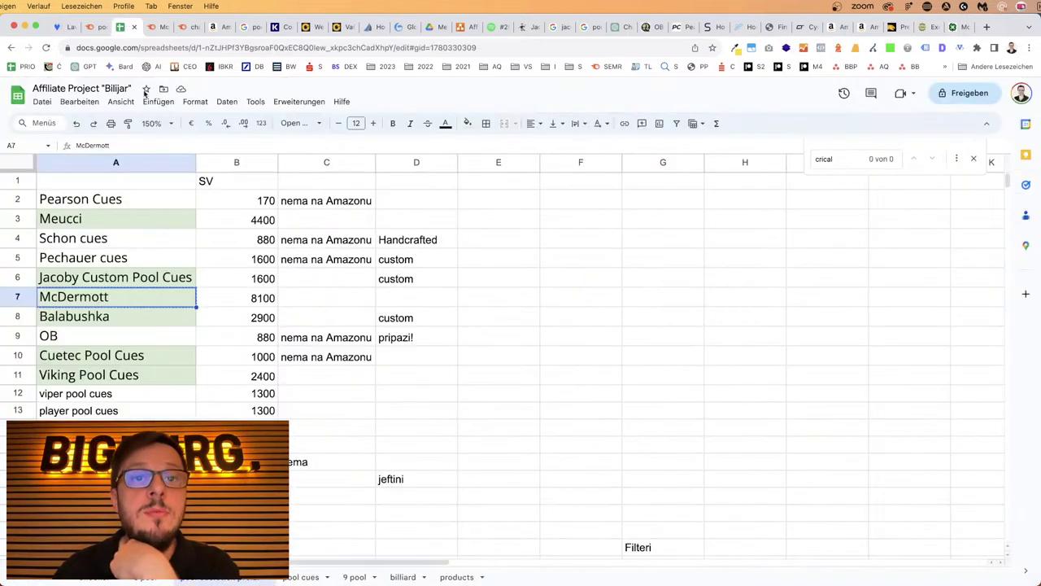
scroll(445, 379, down, 5)
click(634, 486)
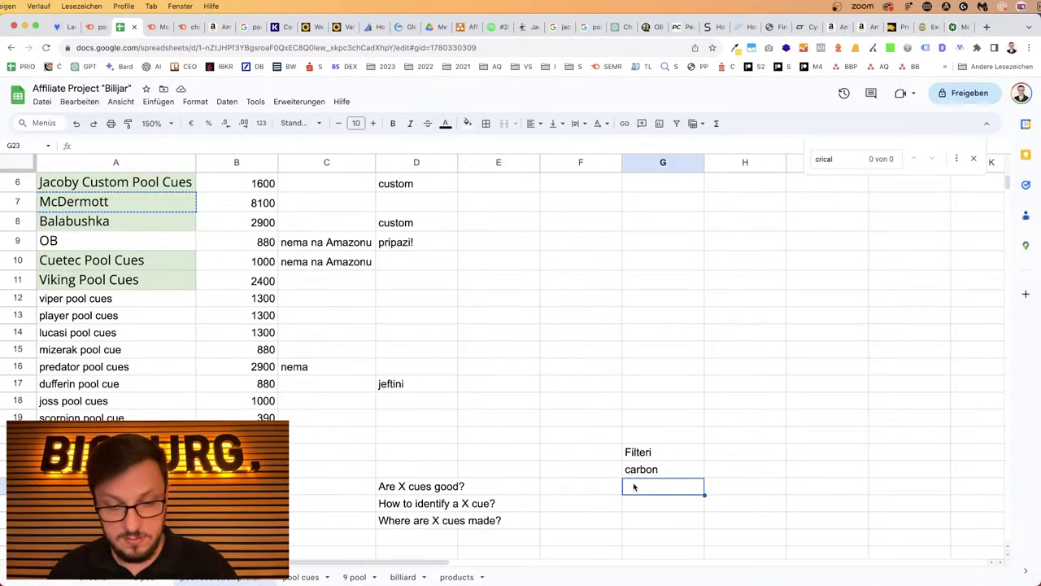
text(vintage)
key(Return)
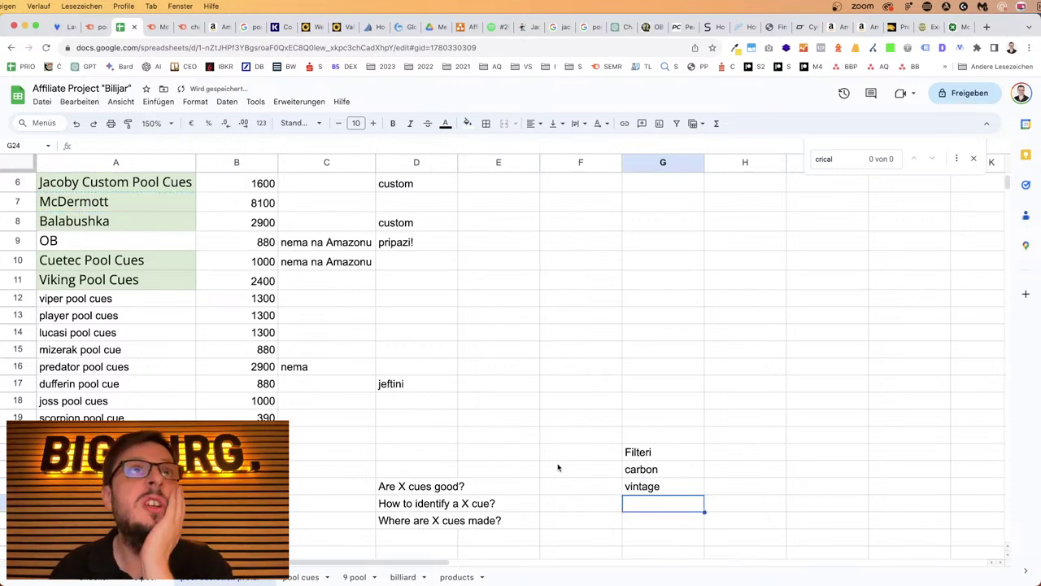
click(161, 27)
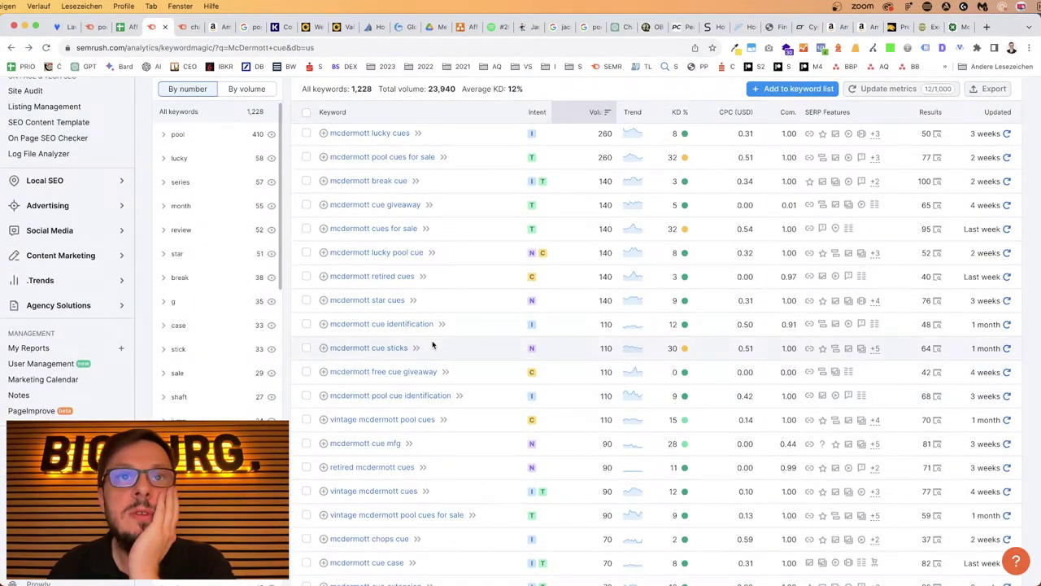
- Open Semrush in a new tab and look up 'break cue' in the Keyword Overview
scroll(430, 333, up, 3)
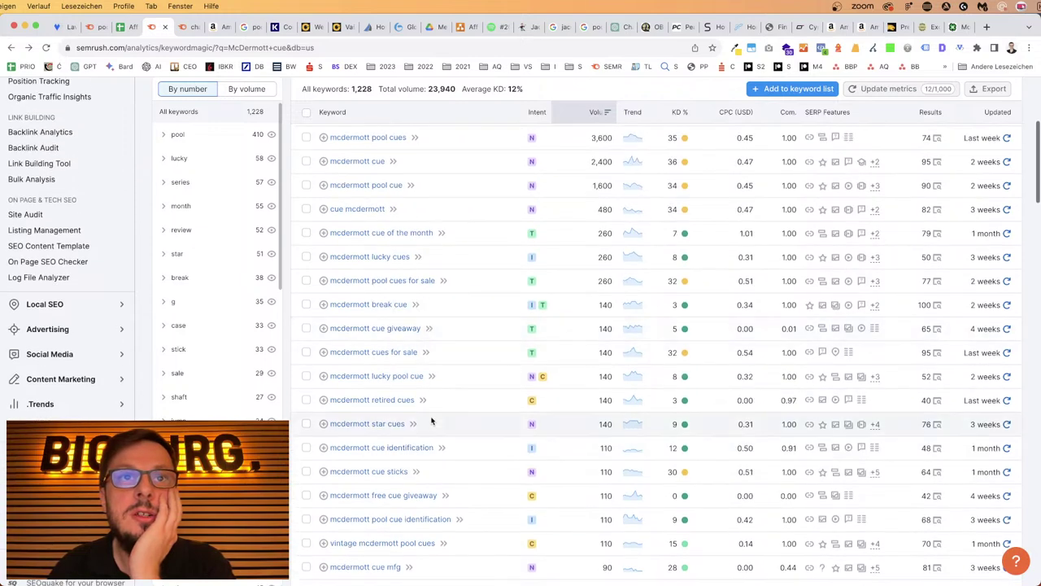
scroll(442, 419, up, 2)
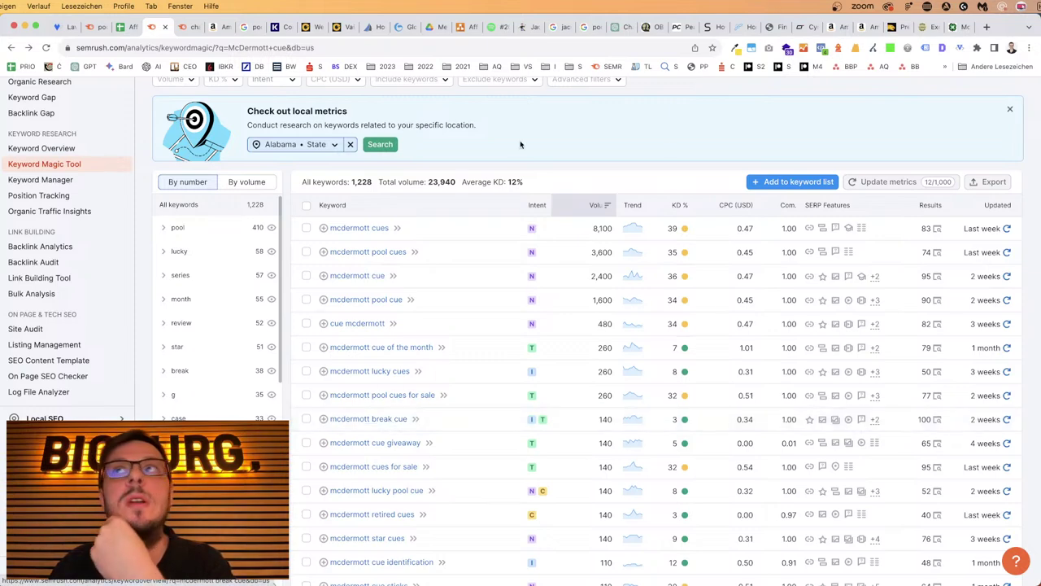
click(986, 27)
text(semrush.com)
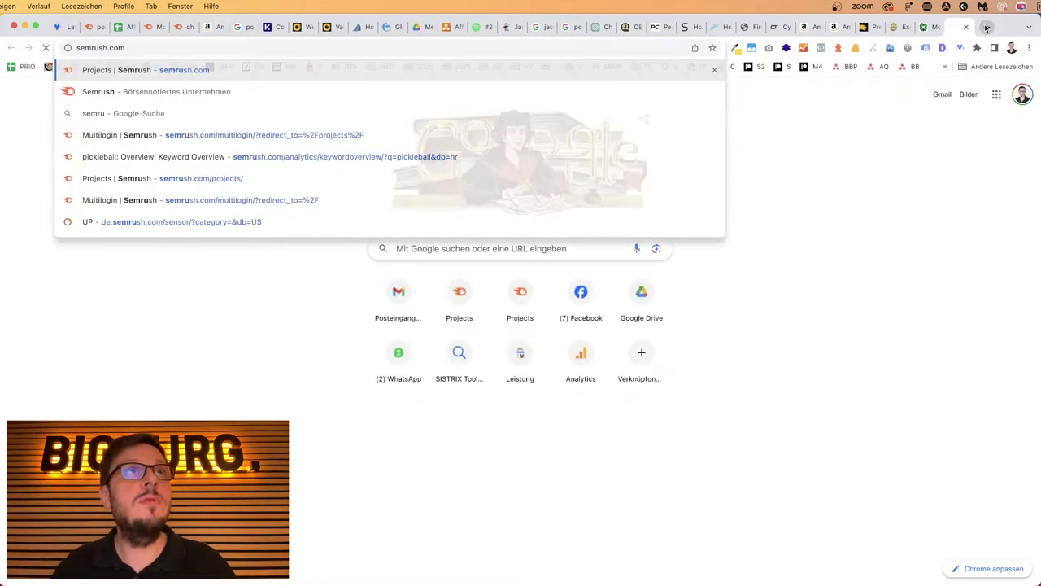
key(Return)
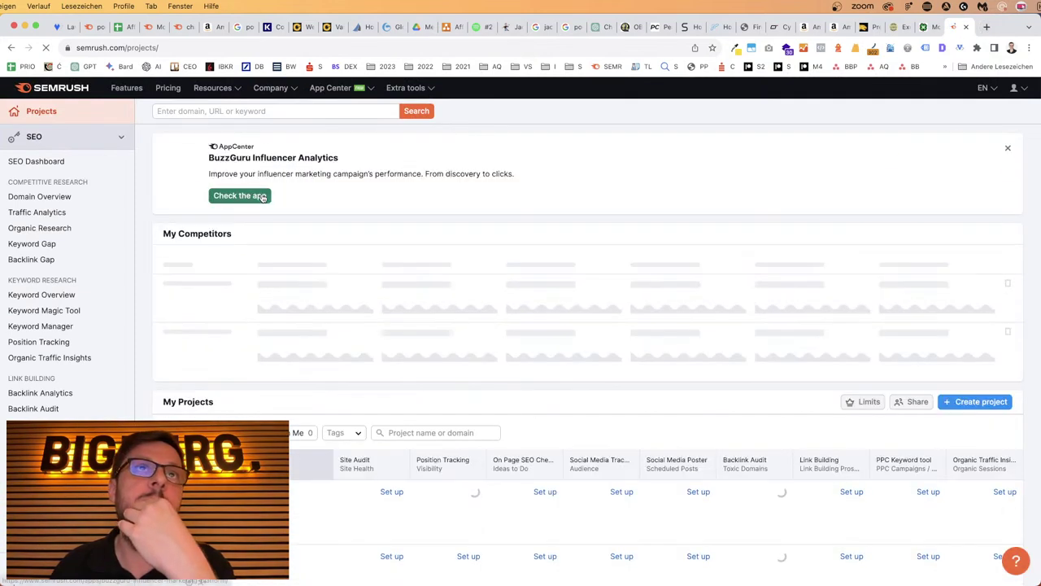
click(268, 111)
text(break cue)
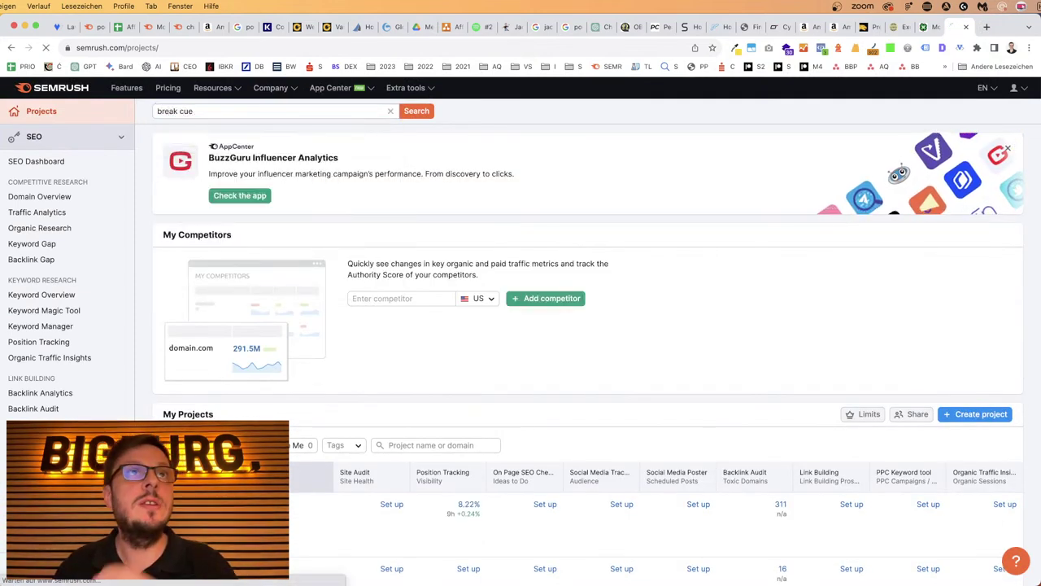
key(Return)
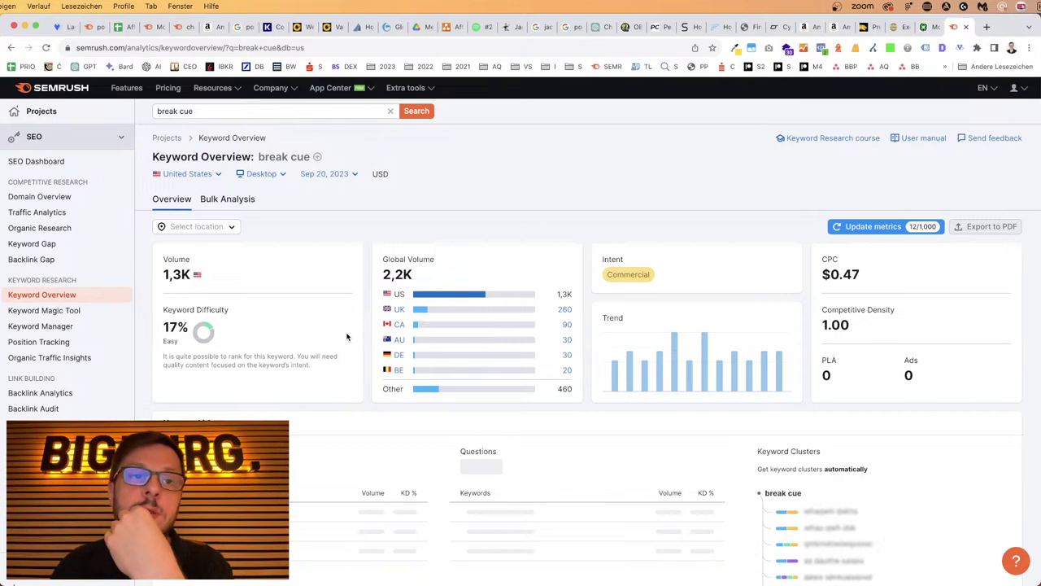
scroll(347, 333, down, 3)
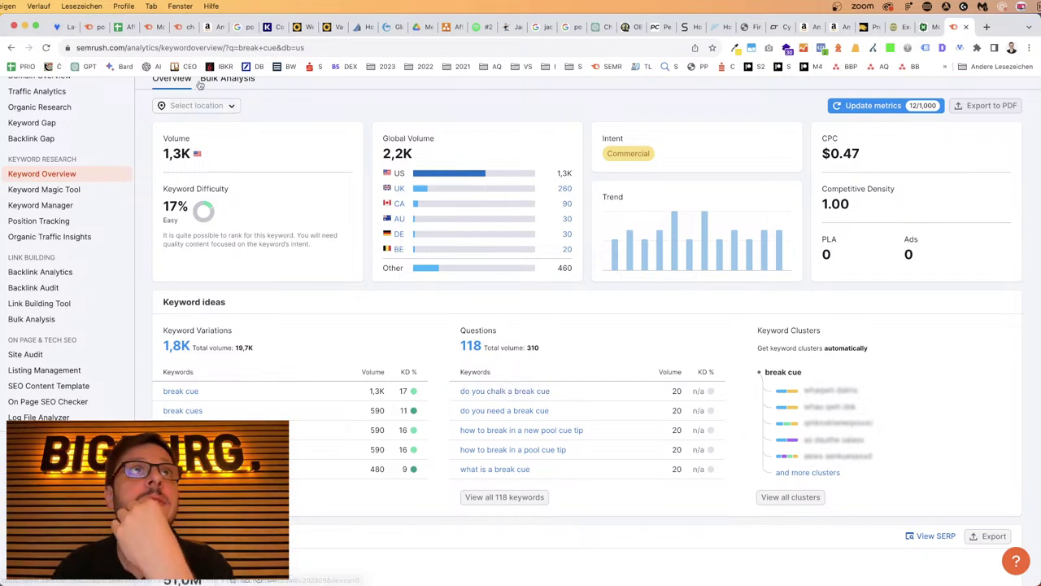
- Pan to the Blog branch and drag its six pool cue article nodes down together
click(61, 27)
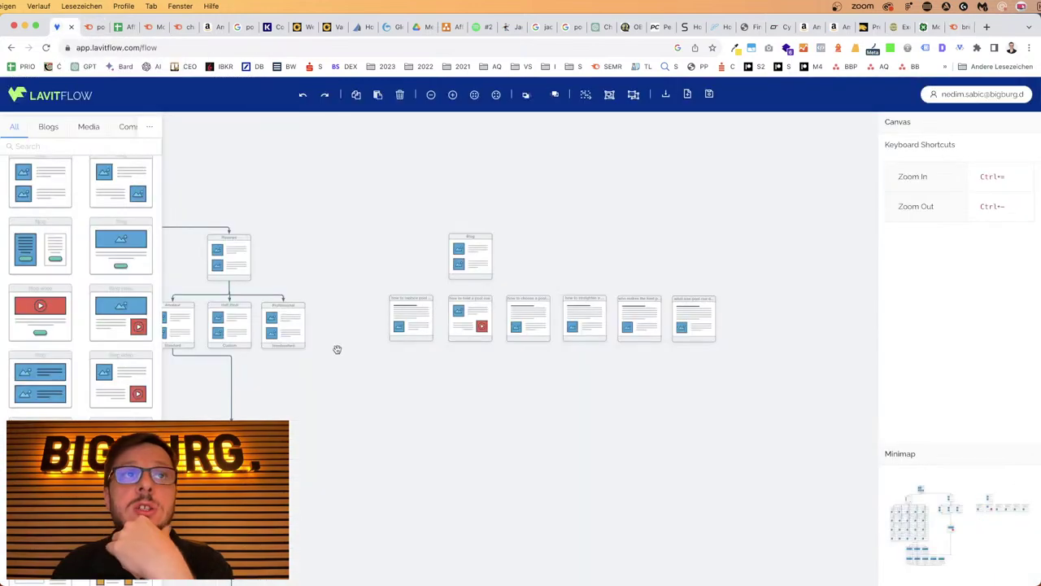
drag(337, 349, 827, 346)
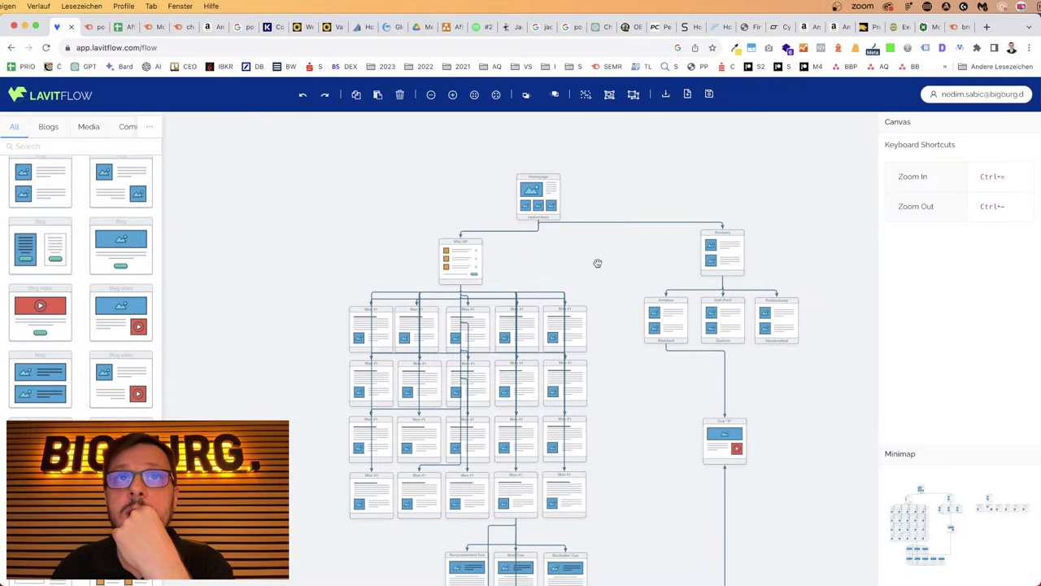
drag(598, 262, 391, 260)
drag(637, 239, 435, 238)
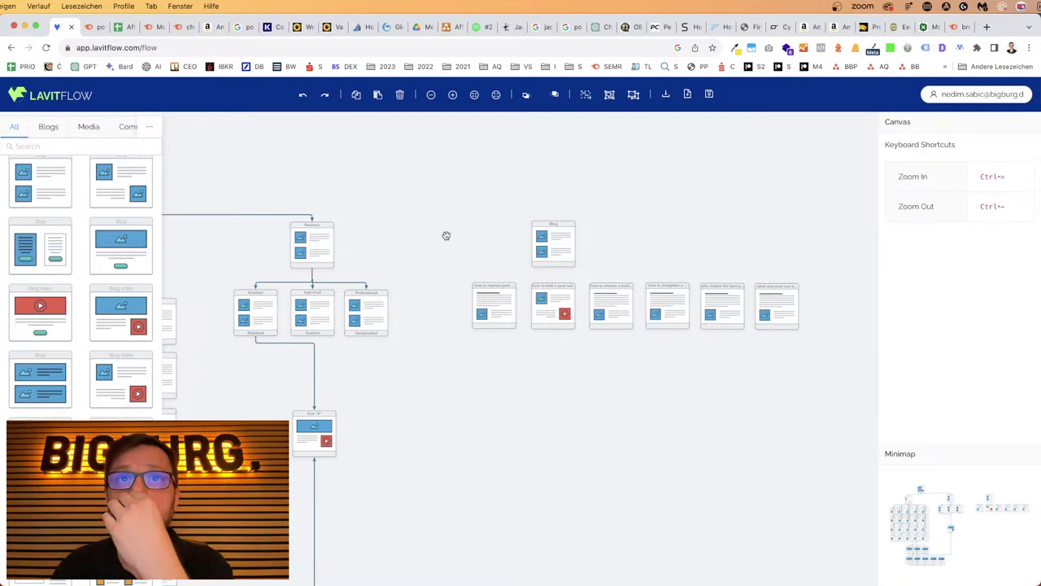
click(485, 295)
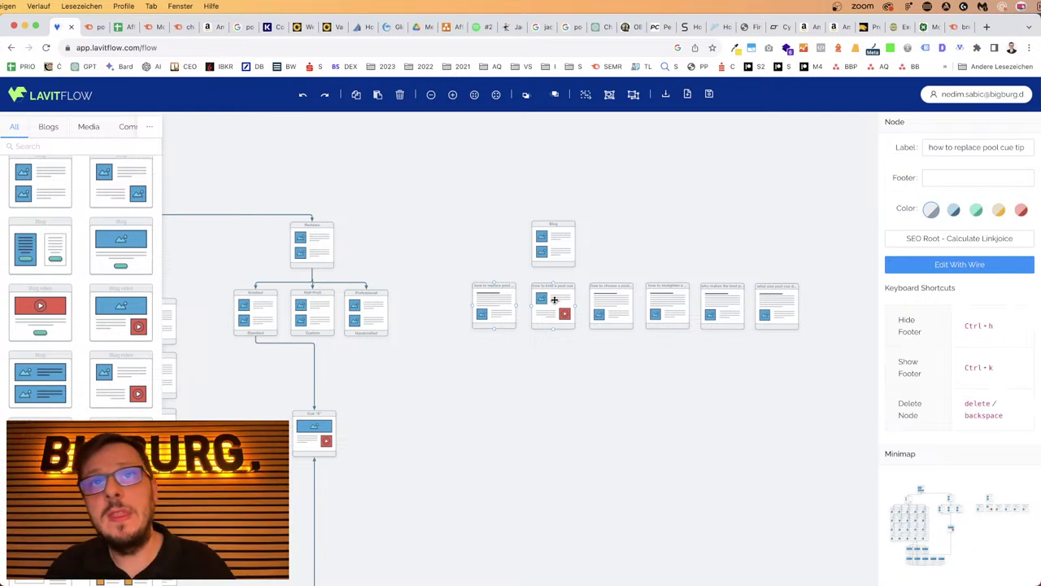
shift+click(554, 300)
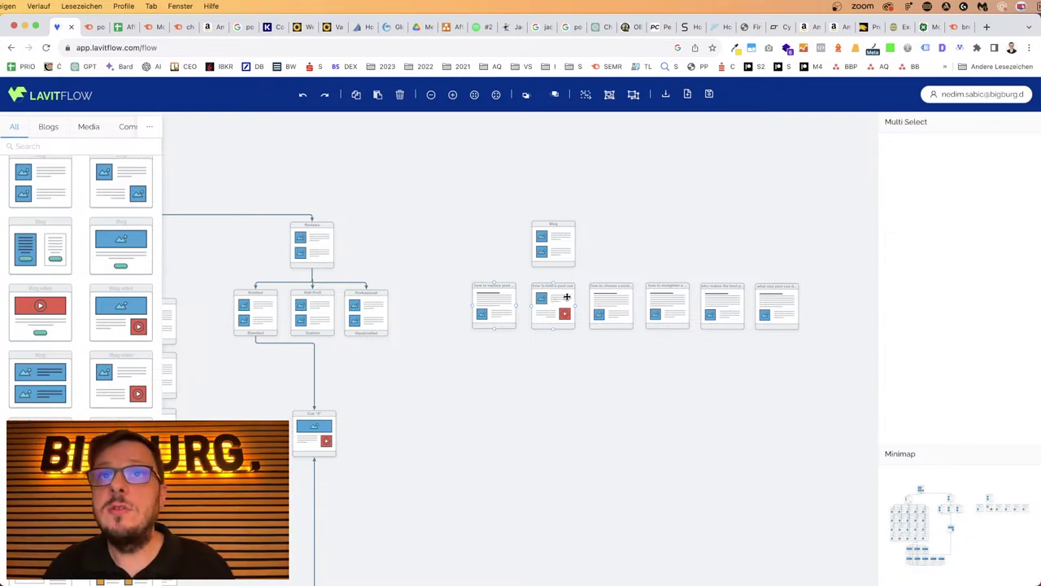
click(717, 294)
click(771, 300)
shift+click(724, 297)
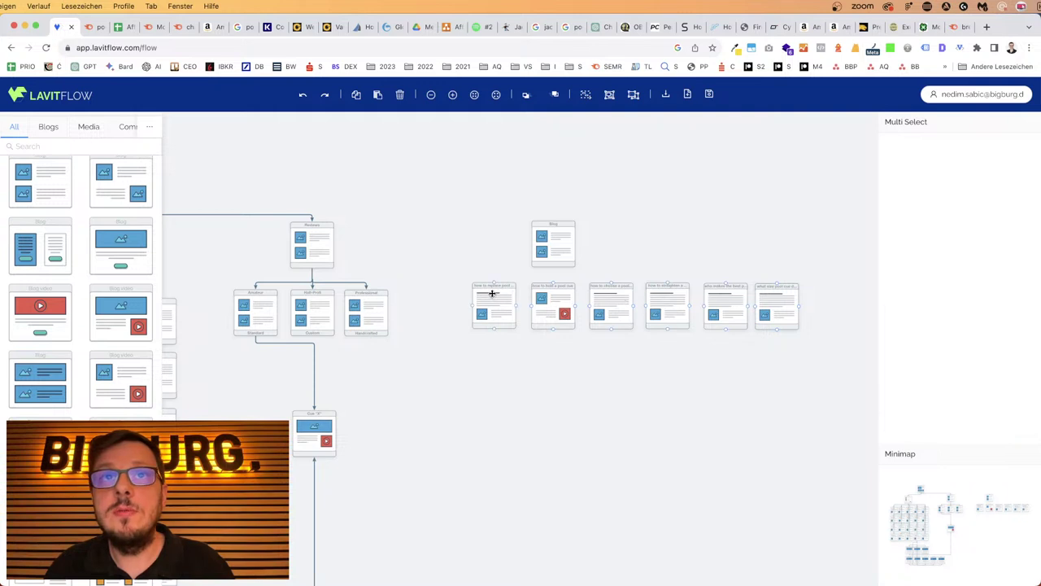
drag(492, 293, 488, 369)
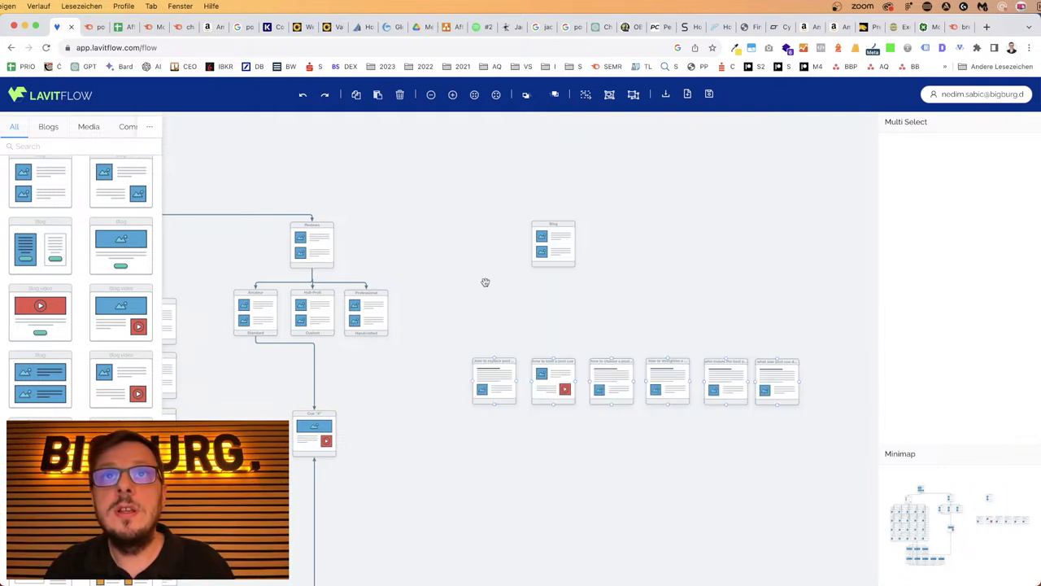
- Duplicate the Blog node below it and relabel the copy 'Beginner Tutorials'
click(545, 248)
click(378, 94)
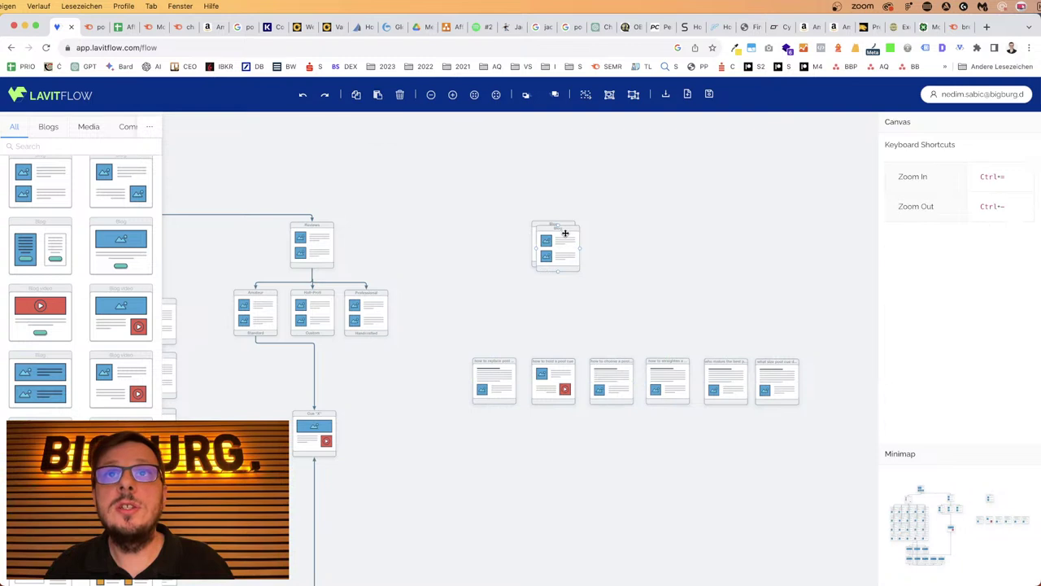
drag(565, 233, 498, 298)
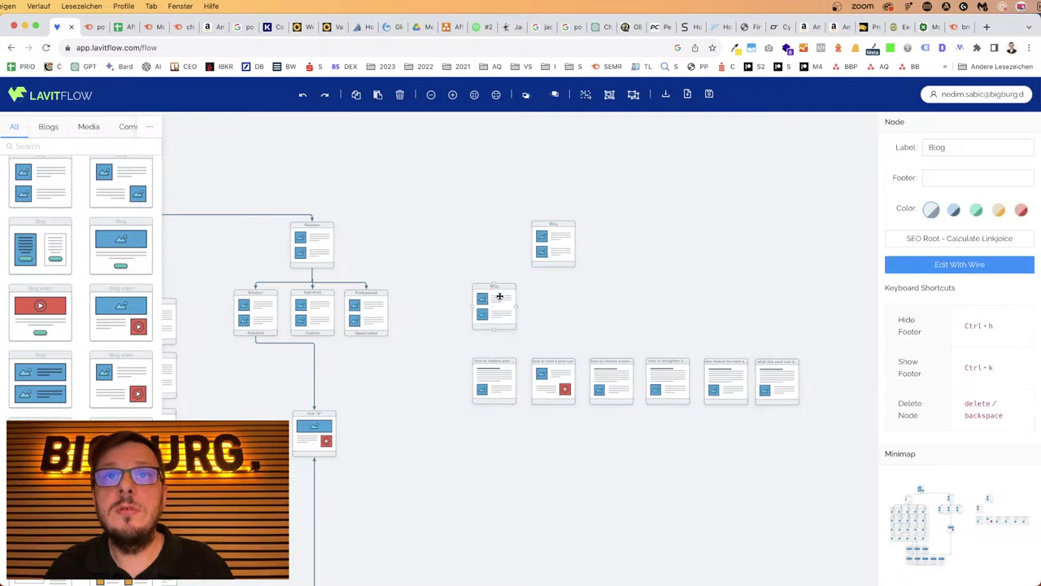
click(941, 149)
double_click(934, 143)
text(Beeg)
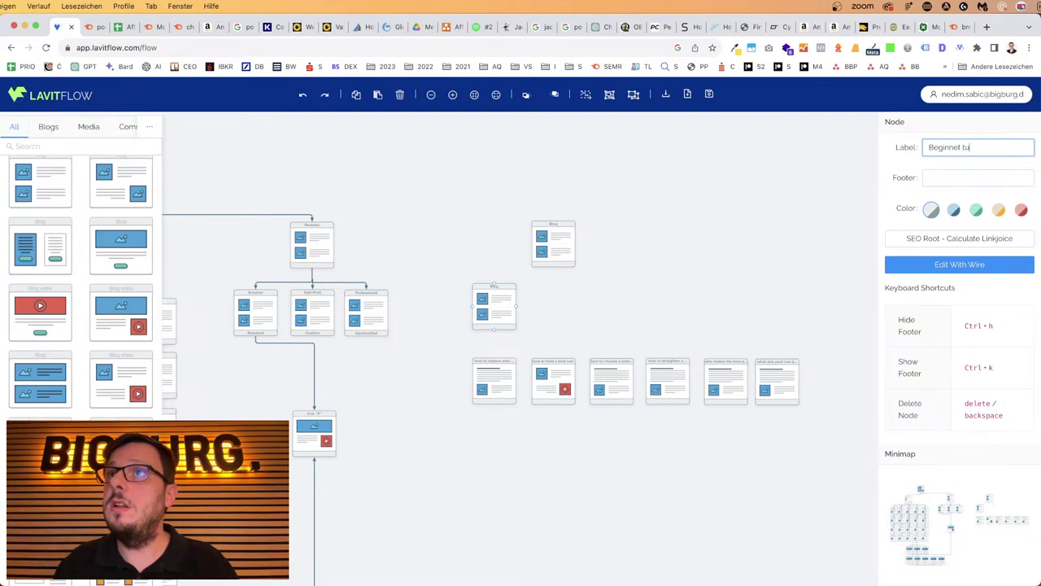
text(nner Tutorials)
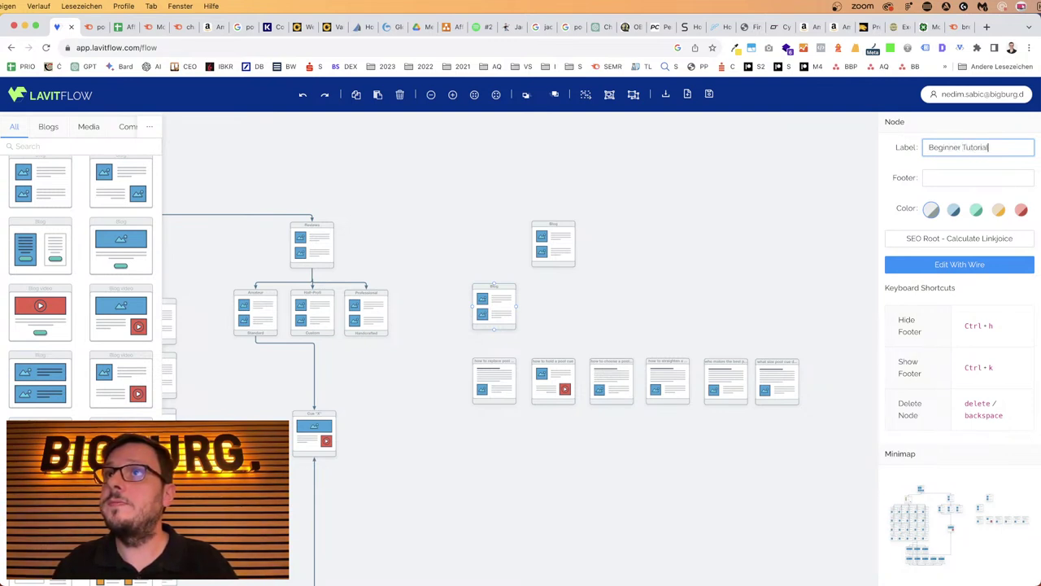
click(594, 319)
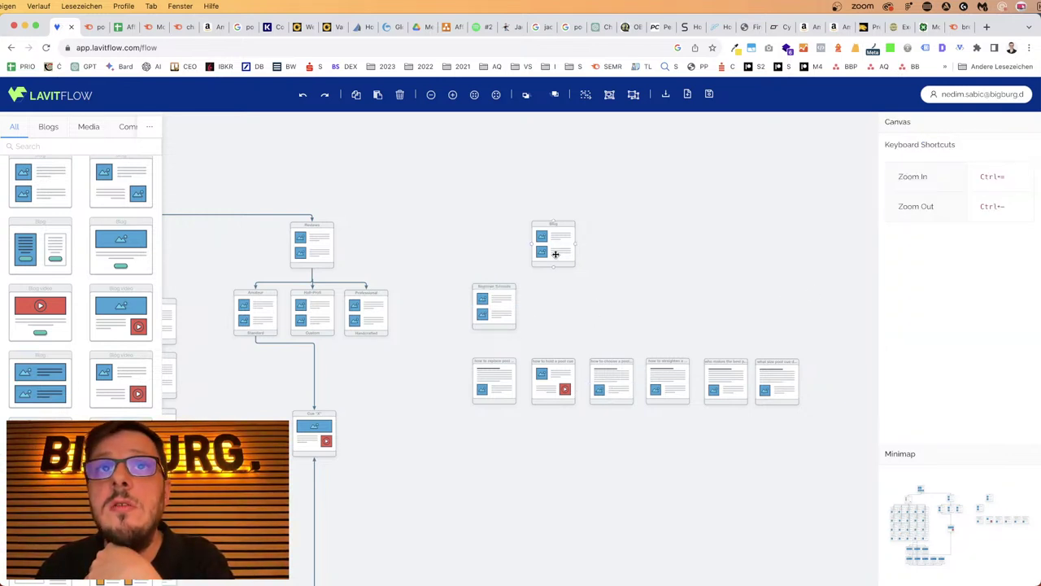
- Copy Beginner Tutorials beside it as 'Buying Guide', then check Semrush's 'chalk cue' figures
click(499, 303)
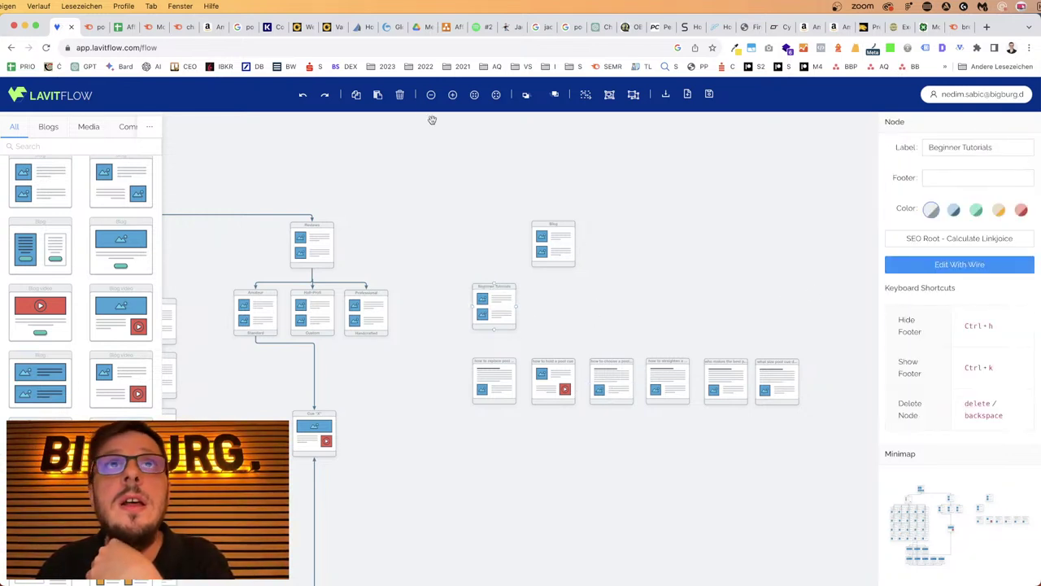
click(378, 95)
drag(502, 304, 564, 293)
drag(1006, 146, 925, 144)
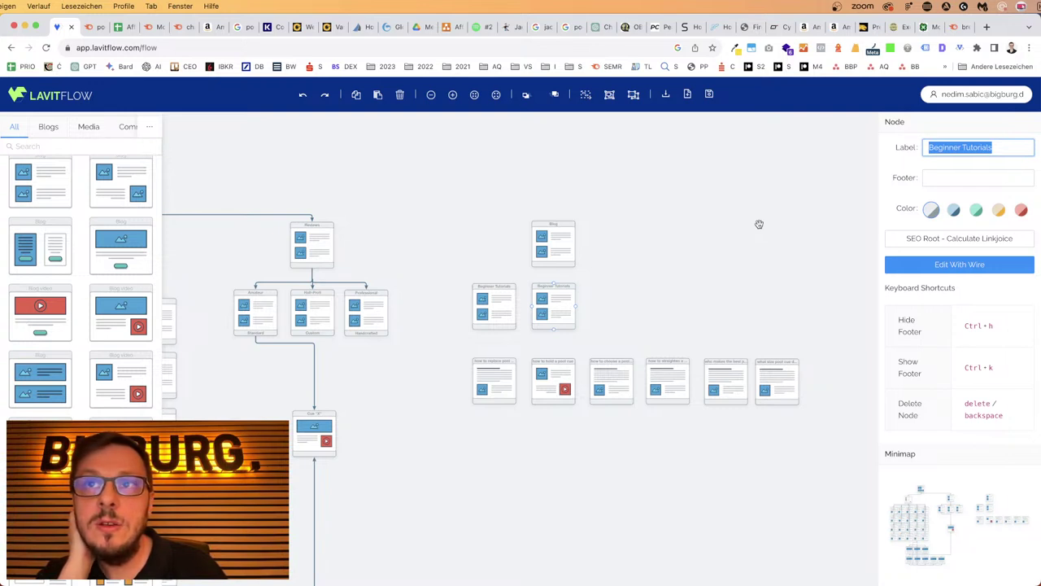
text(Buying Guide)
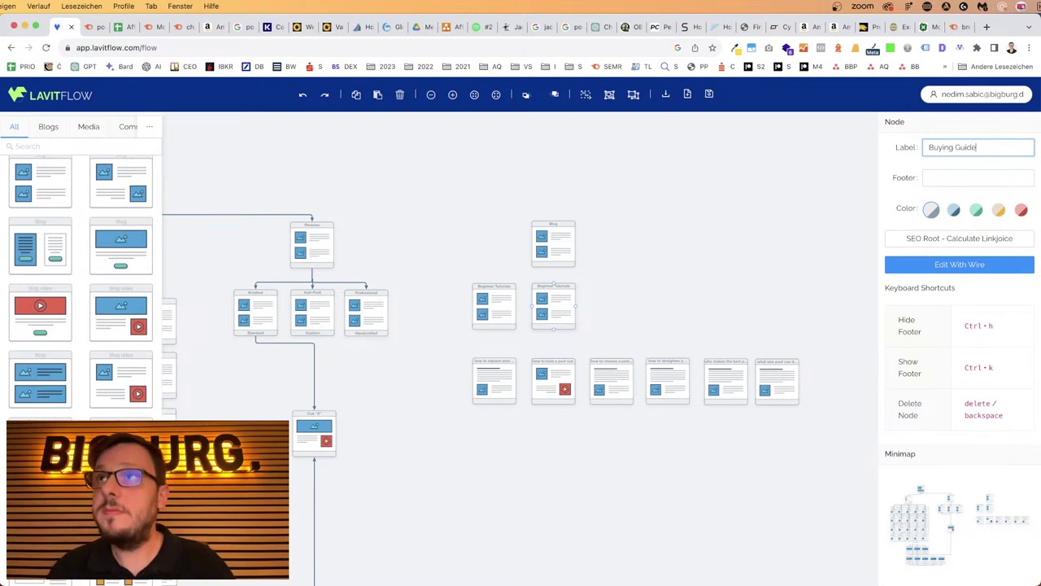
click(658, 269)
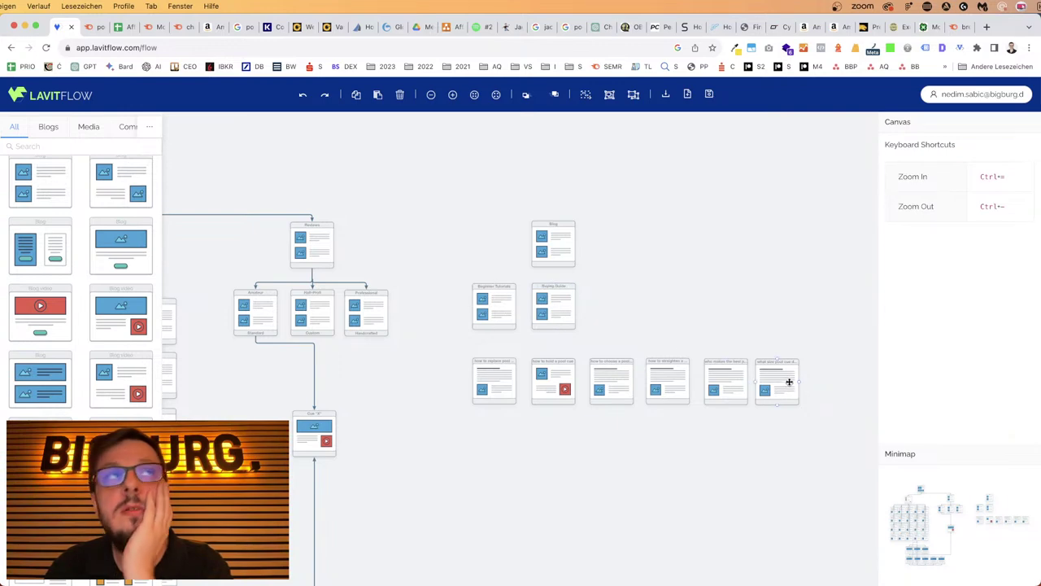
click(183, 28)
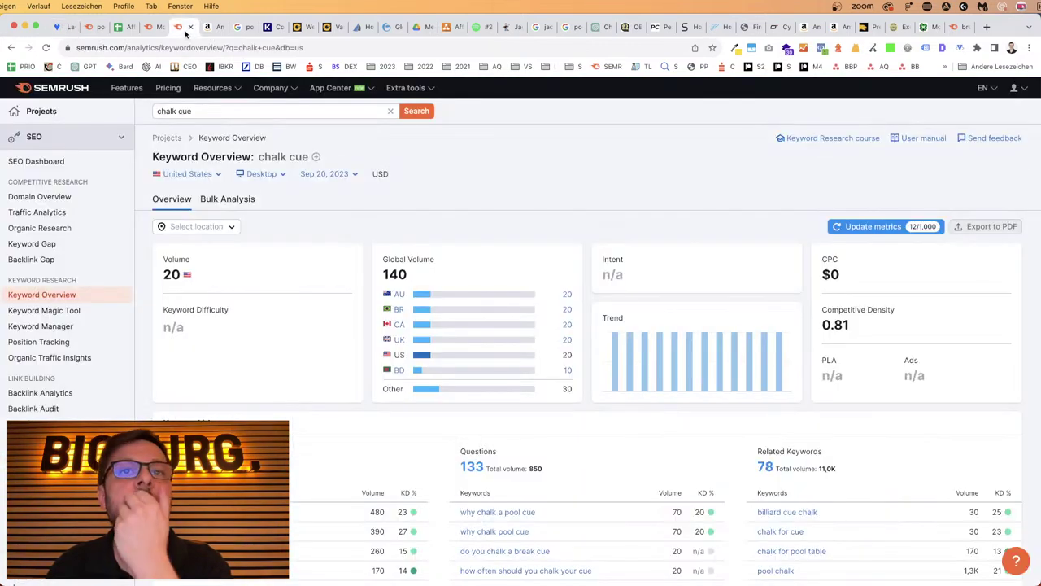
click(63, 27)
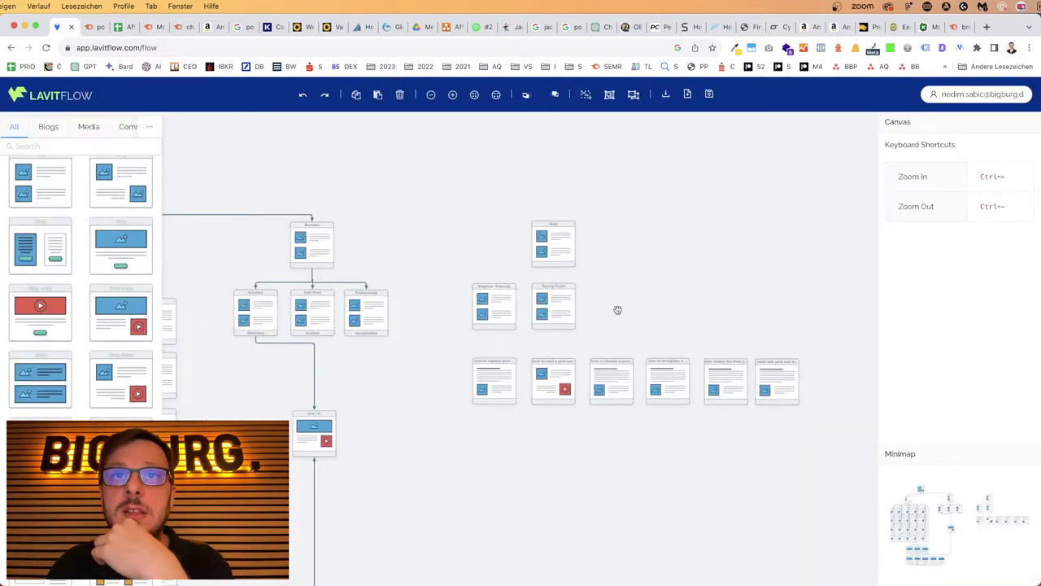
- Add a copy of Buying Guide to its right, labelled 'Cue Chalk'
click(552, 301)
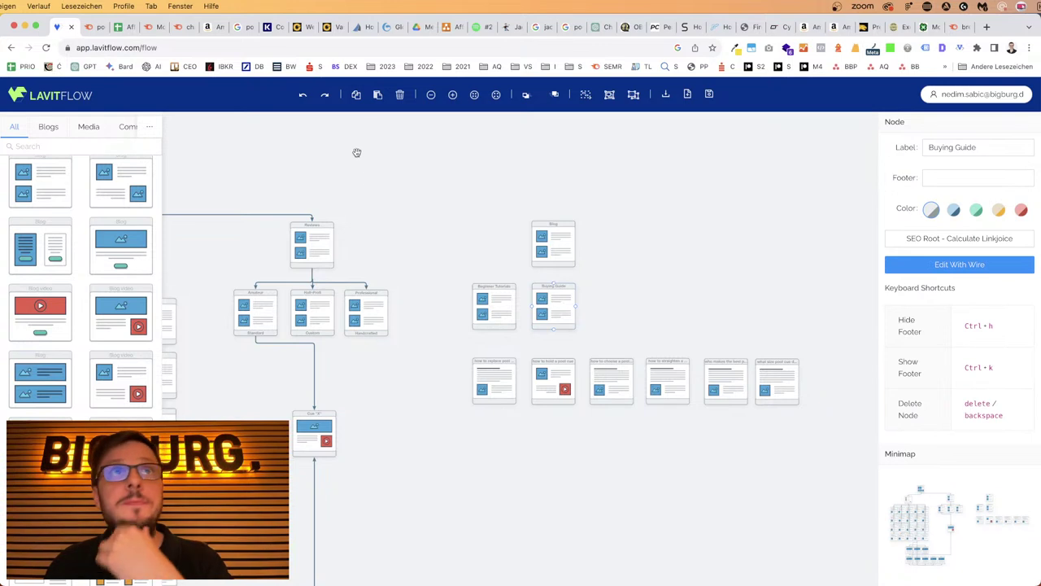
click(377, 95)
drag(548, 303, 606, 304)
drag(992, 143, 914, 146)
text(C)
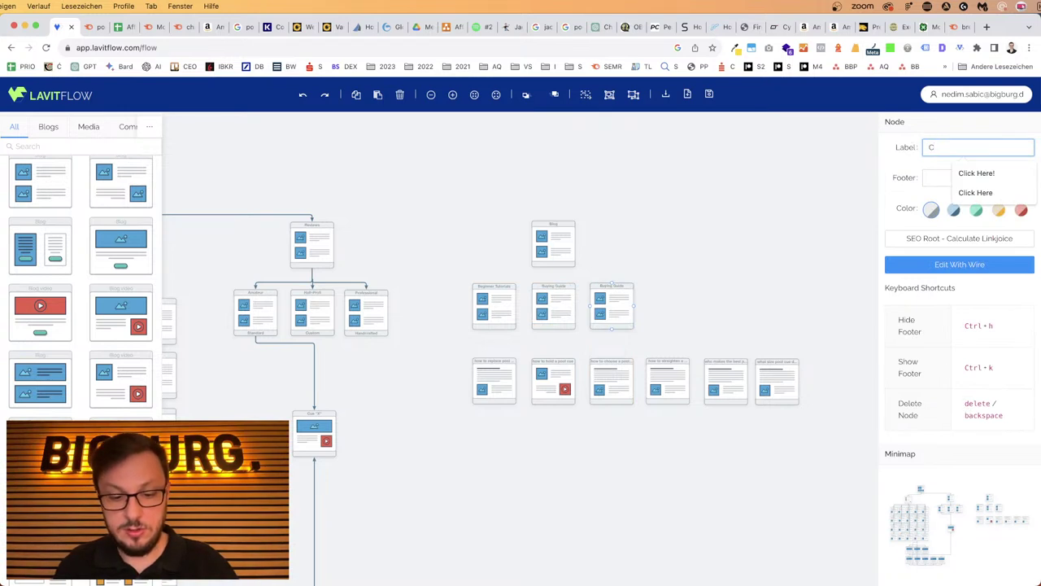
key(BackSpace)
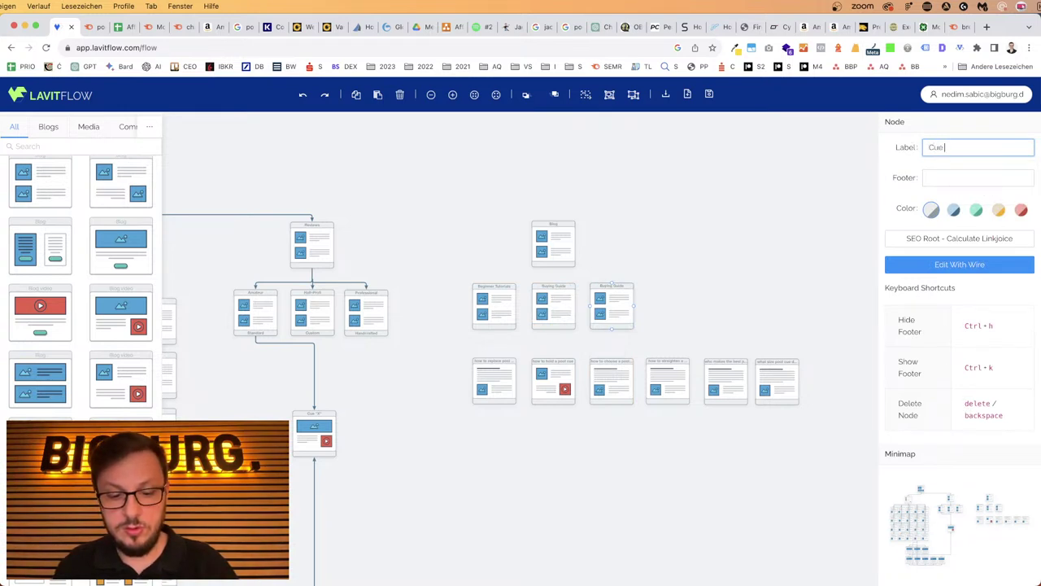
click(739, 241)
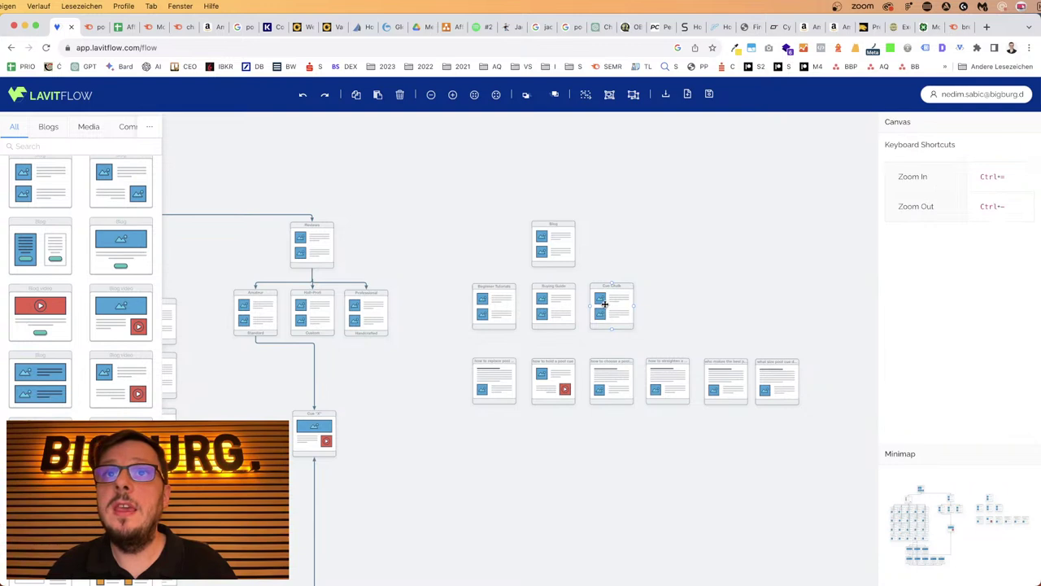
- Add a 'Break Cue' node right of Cue Chalk and wire Blog to Beginner Tutorials
click(604, 304)
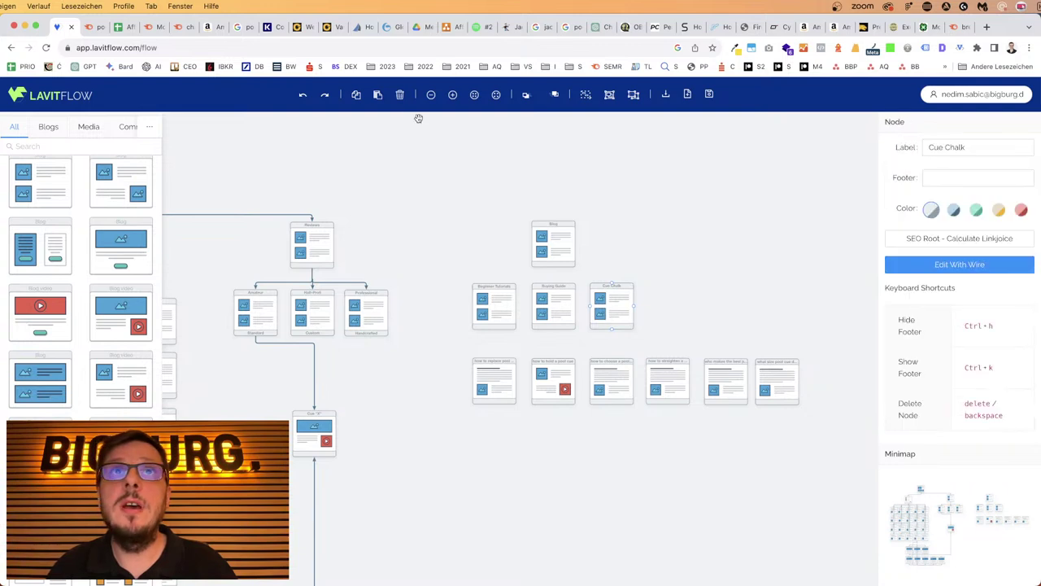
click(377, 94)
click(667, 303)
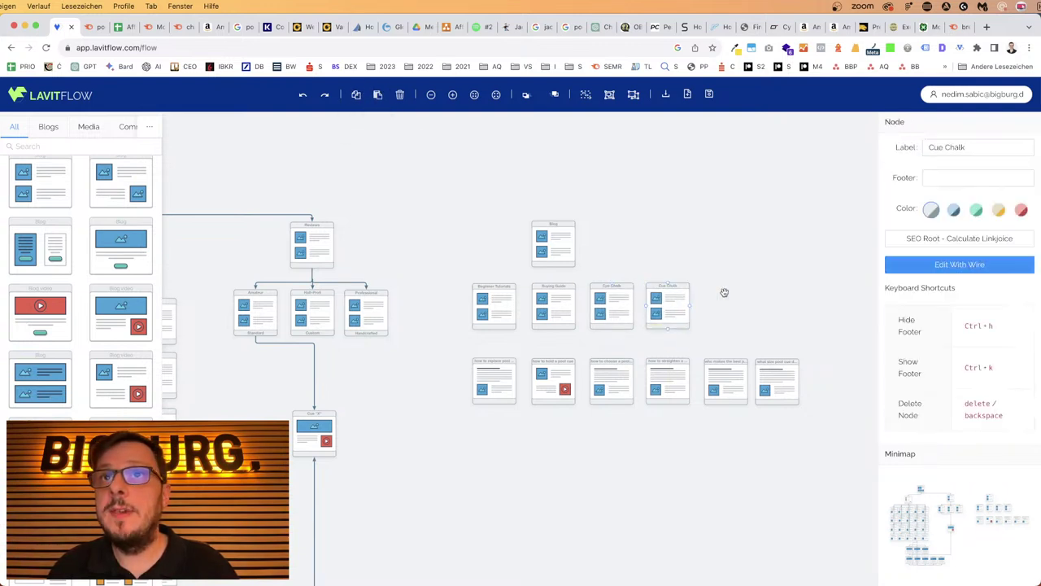
drag(966, 147, 805, 190)
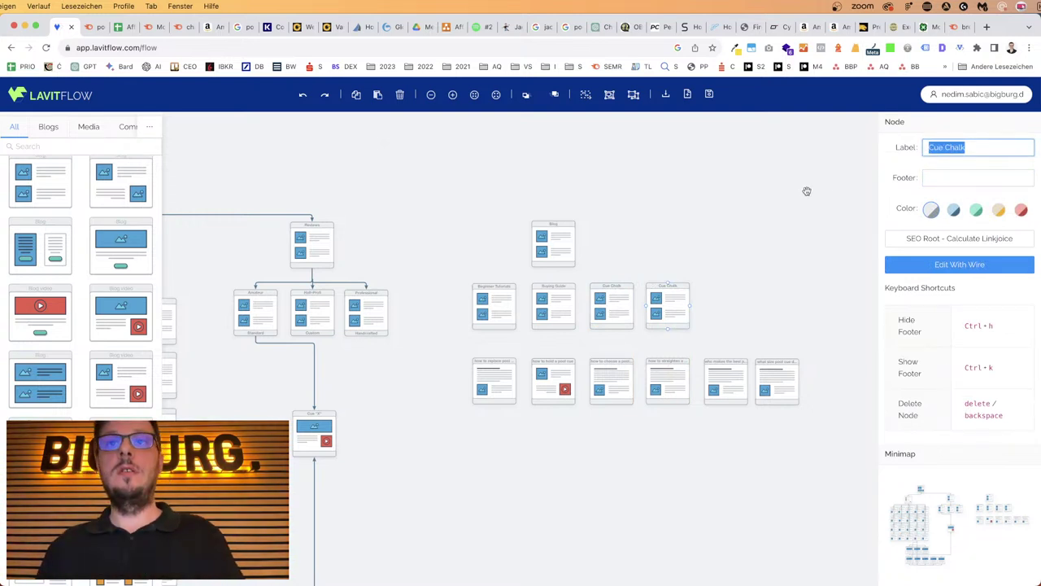
text(Break Cue)
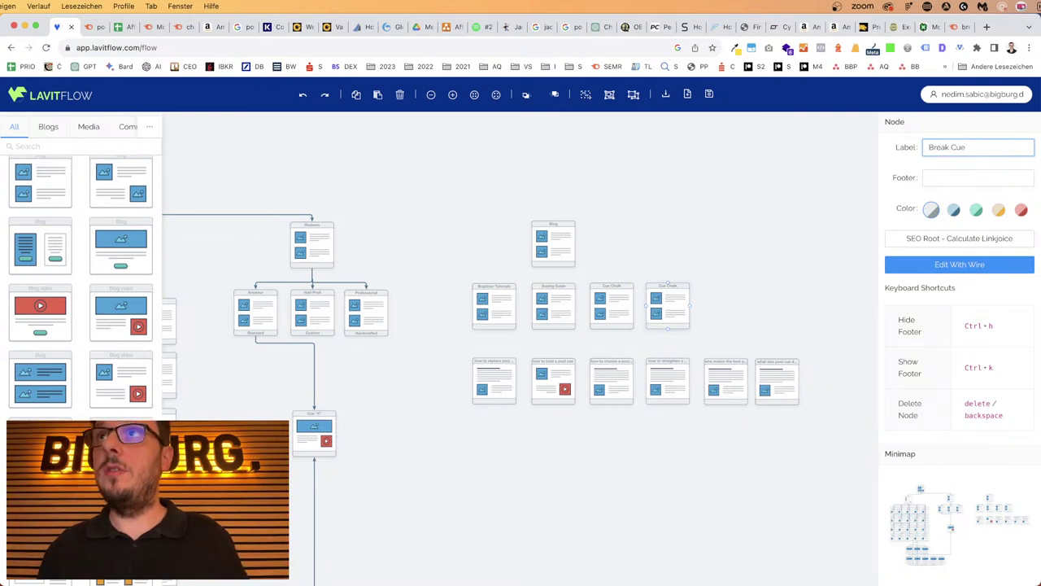
click(737, 283)
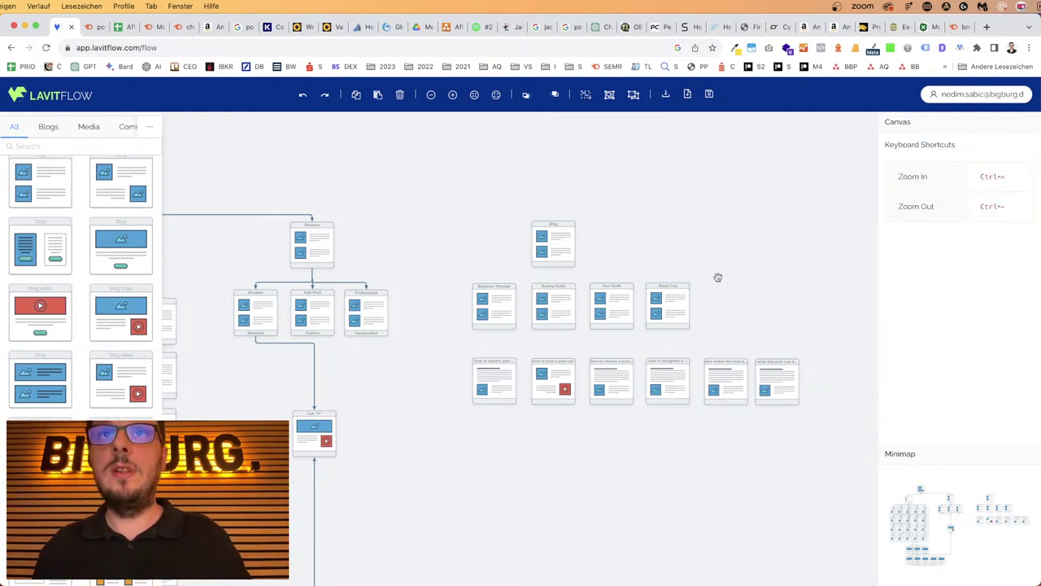
drag(553, 267, 494, 284)
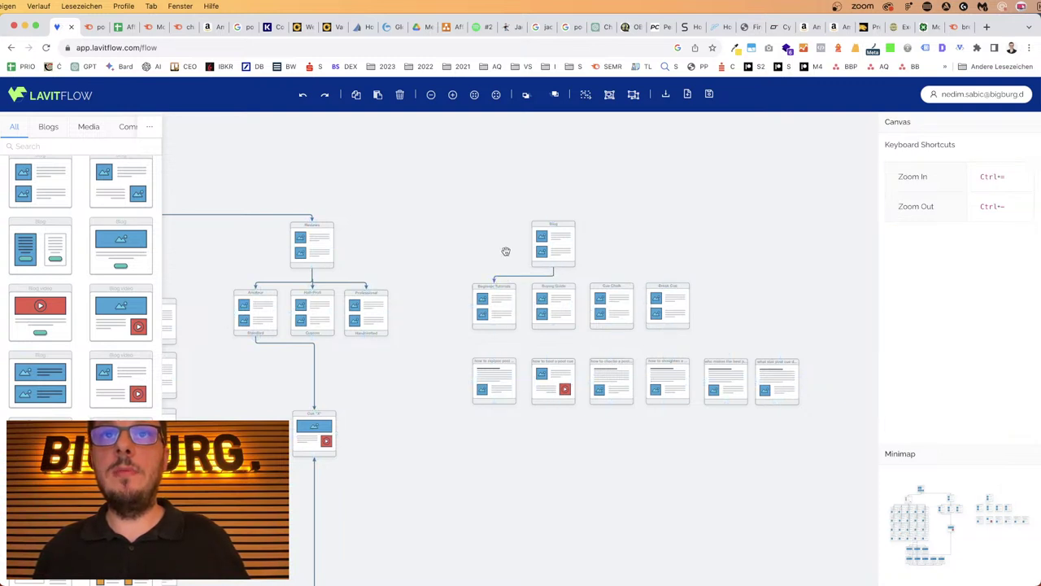
- Wire Blog to Buying Guide and Beginner Tutorials to its three article nodes
drag(553, 266, 668, 283)
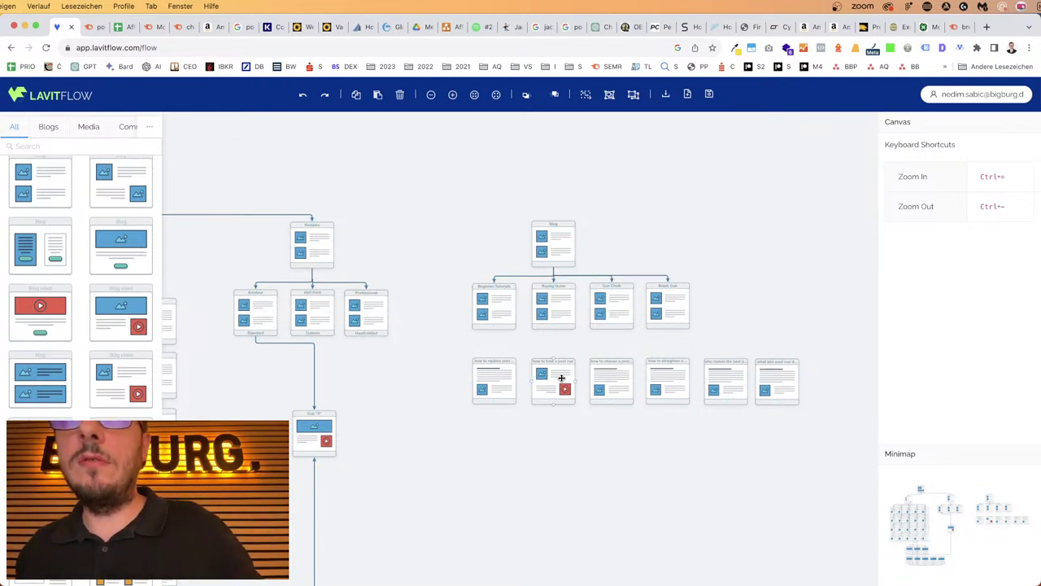
drag(493, 327, 499, 334)
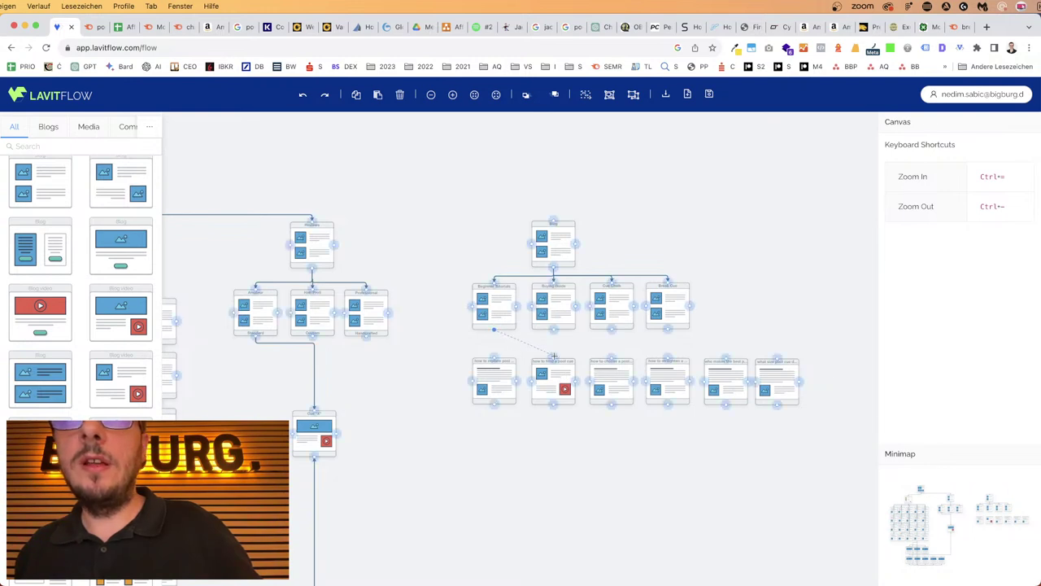
drag(554, 356, 554, 357)
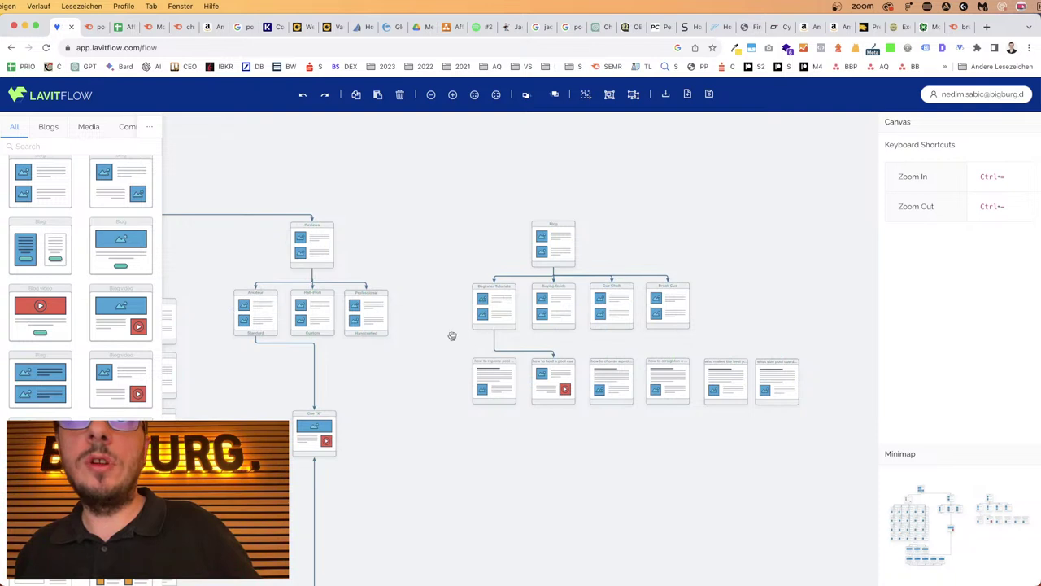
drag(493, 326, 493, 358)
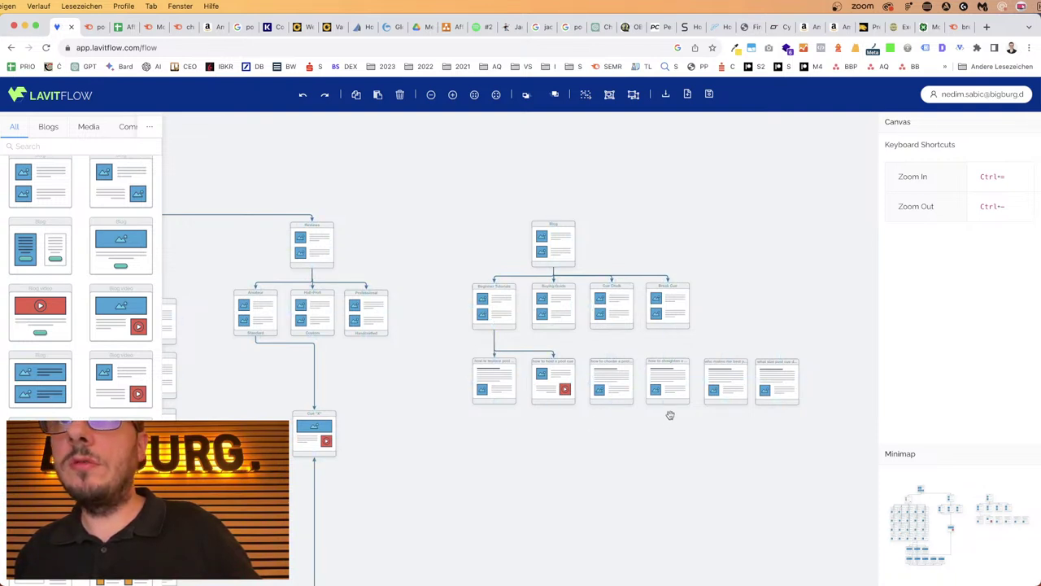
click(491, 327)
click(553, 328)
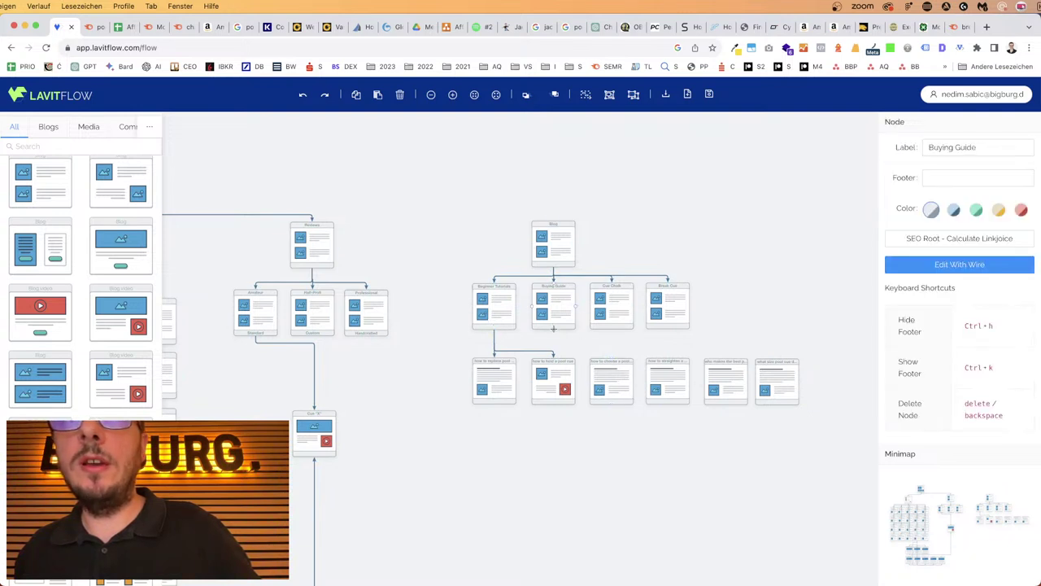
click(672, 428)
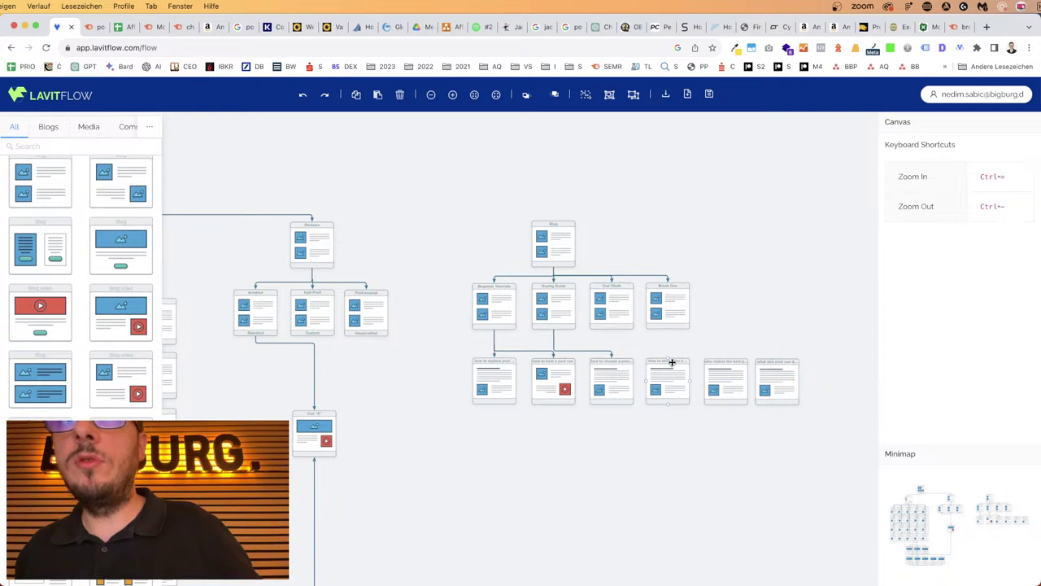
drag(493, 328, 670, 358)
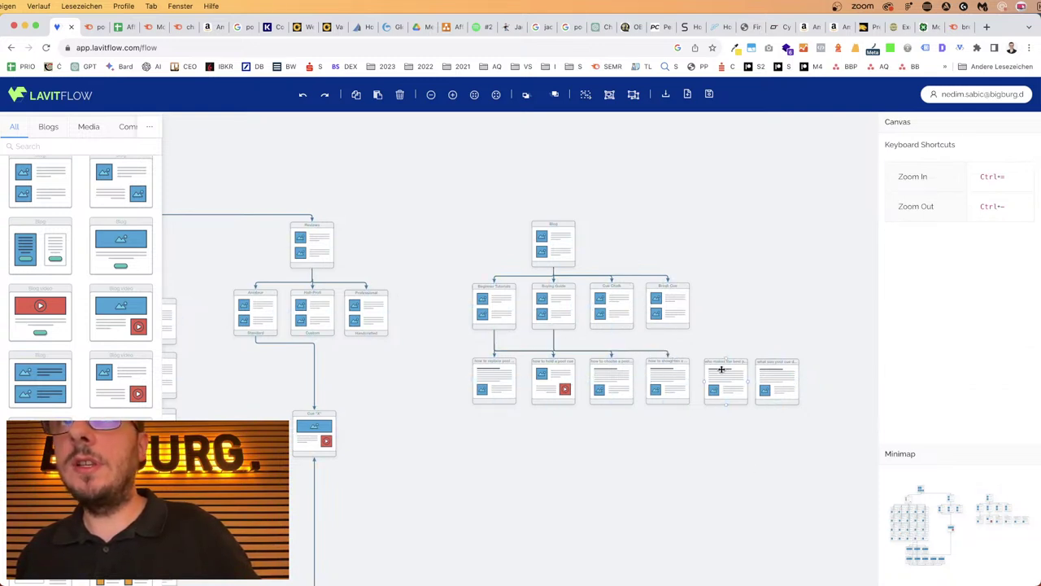
- Wire Buying Guide to its remaining article nodes, including the last one
drag(553, 329, 727, 358)
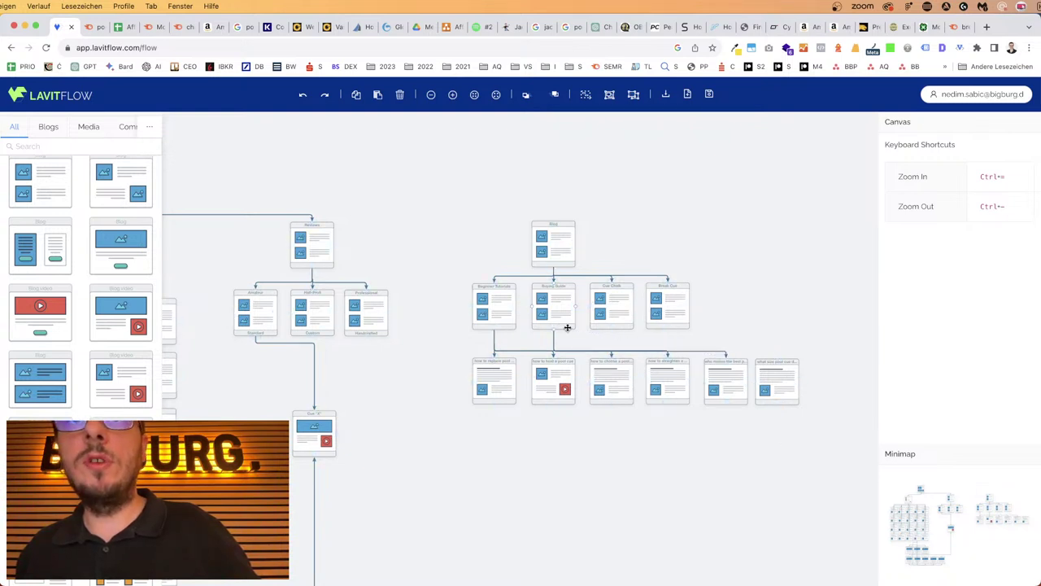
drag(554, 329, 583, 333)
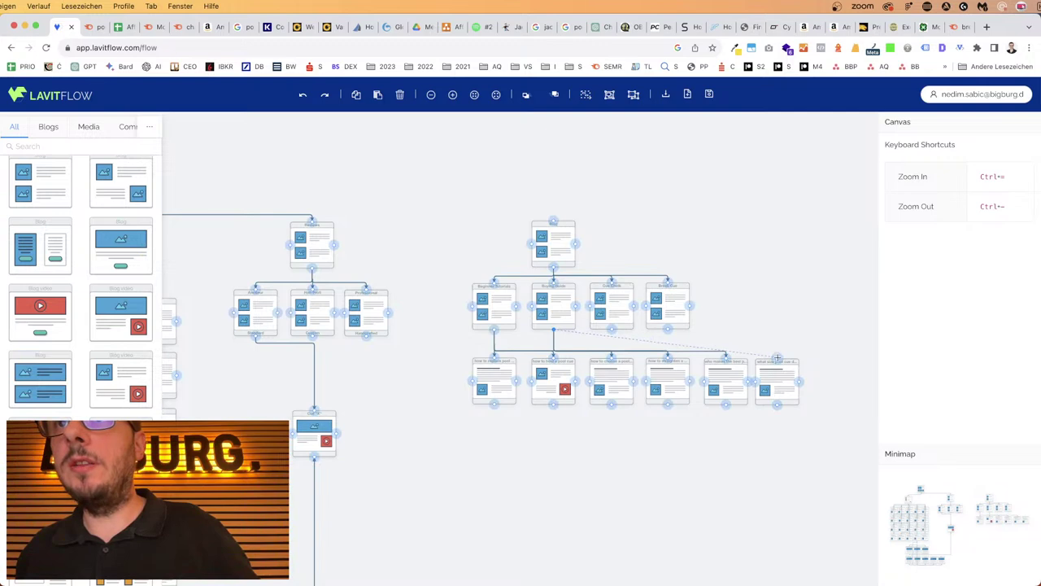
drag(776, 358, 777, 359)
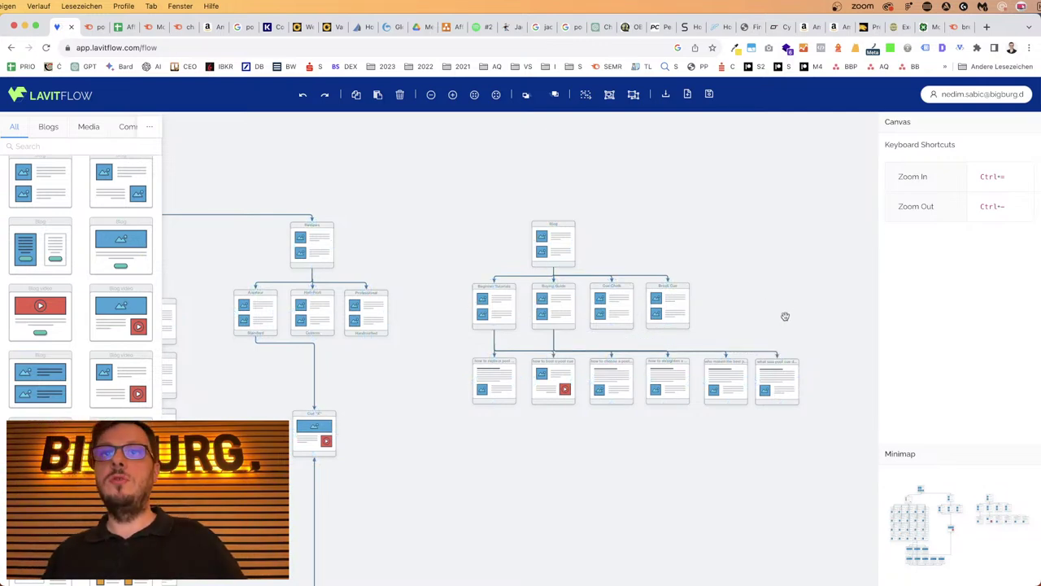
- Move Cue Chalk next to Break Cue, clear of Buying Guide's articles, then pan to Reviews
scroll(785, 316, down, 5)
scroll(785, 316, up, 10)
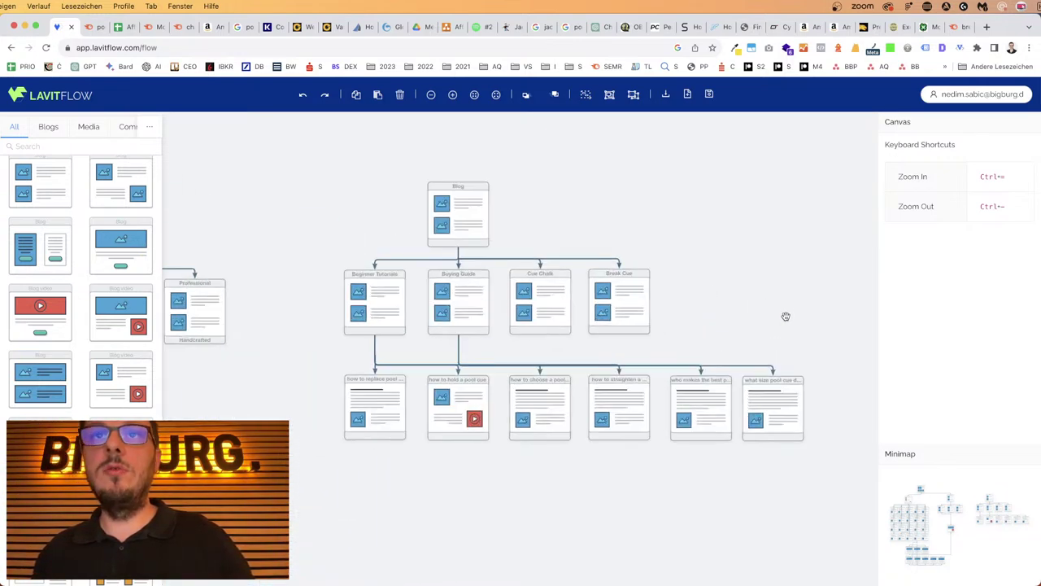
drag(624, 521, 372, 513)
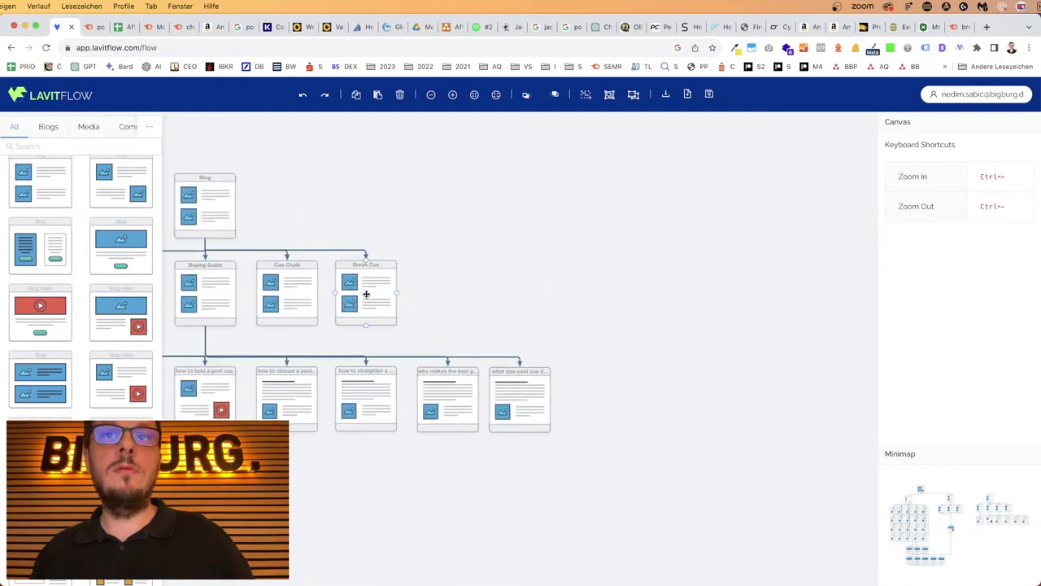
drag(366, 293, 797, 293)
drag(307, 281, 667, 284)
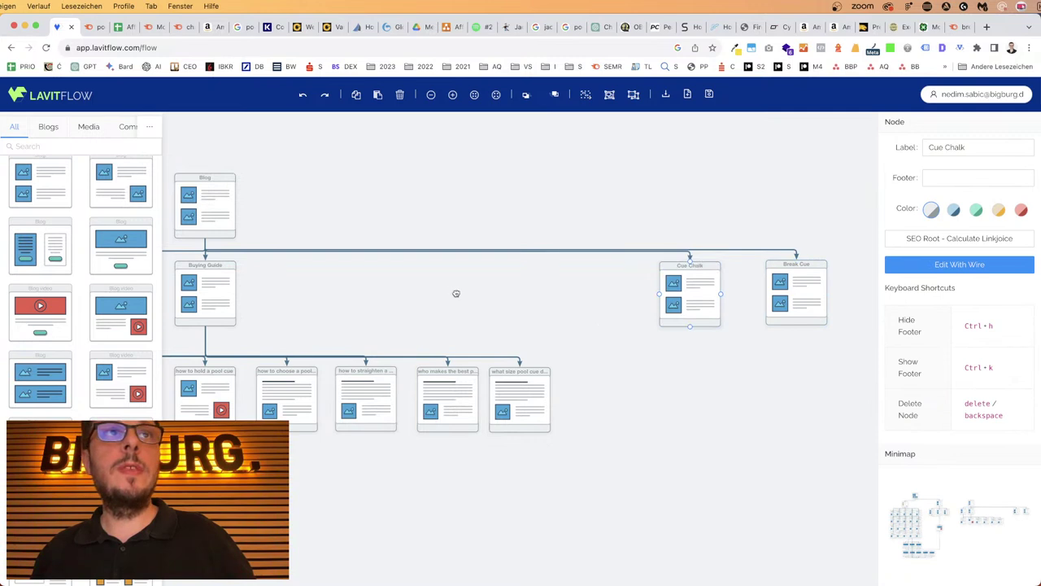
drag(455, 293, 844, 295)
drag(366, 374, 518, 365)
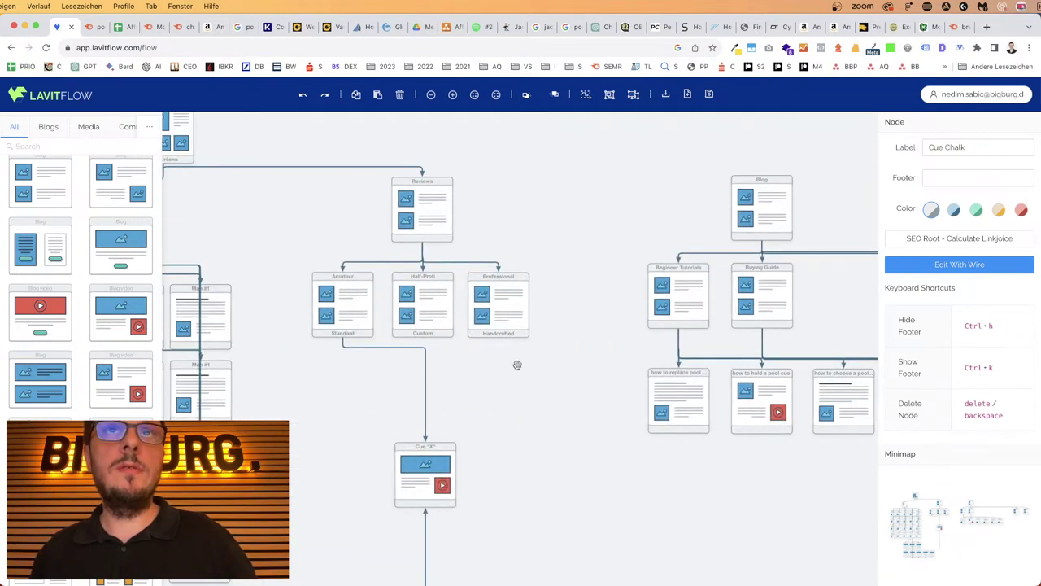
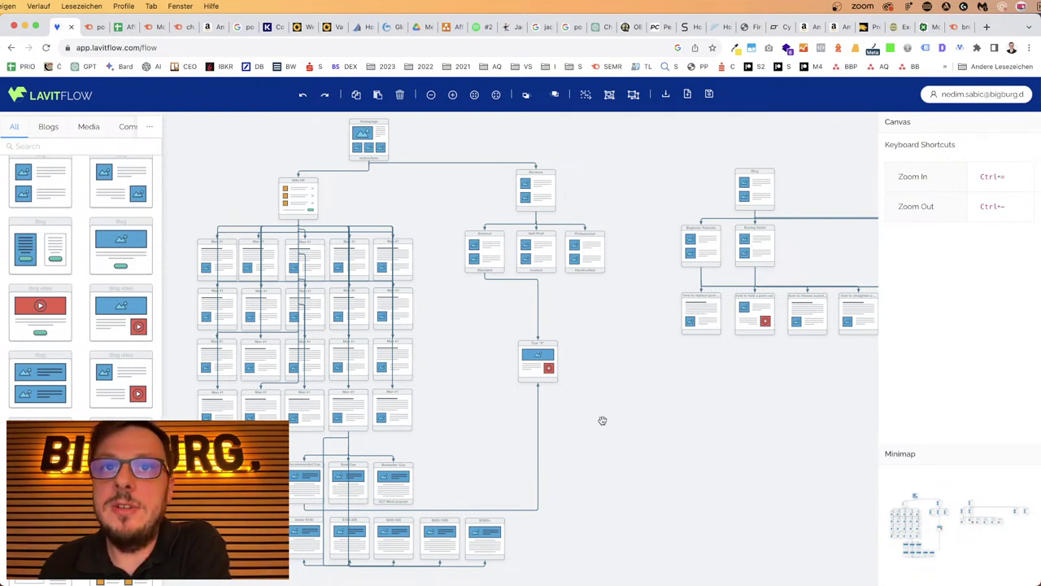
- Link a blog article page to a page in the wiki column
scroll(603, 406, up, 1)
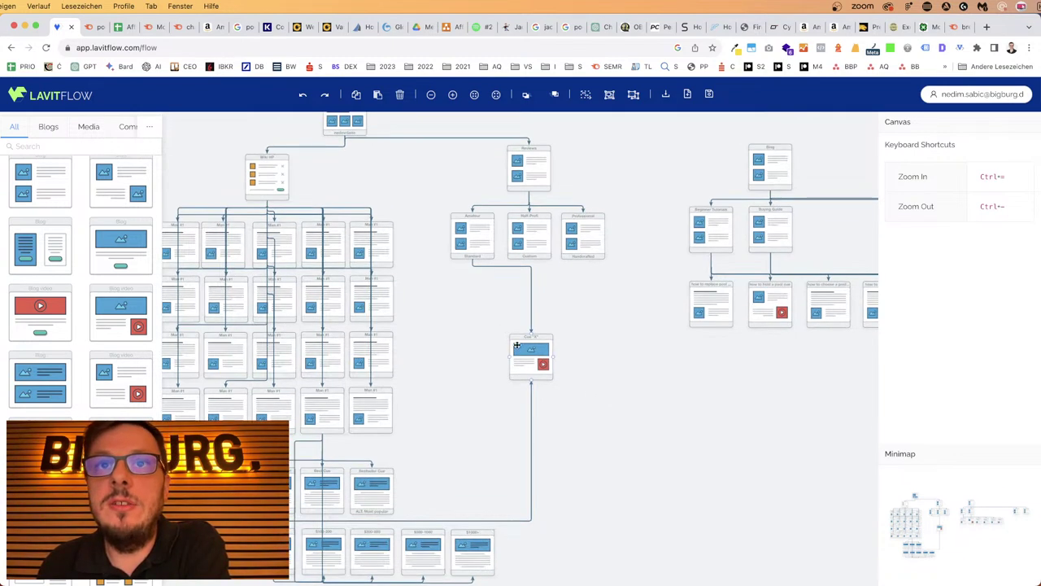
scroll(654, 380, right, 5)
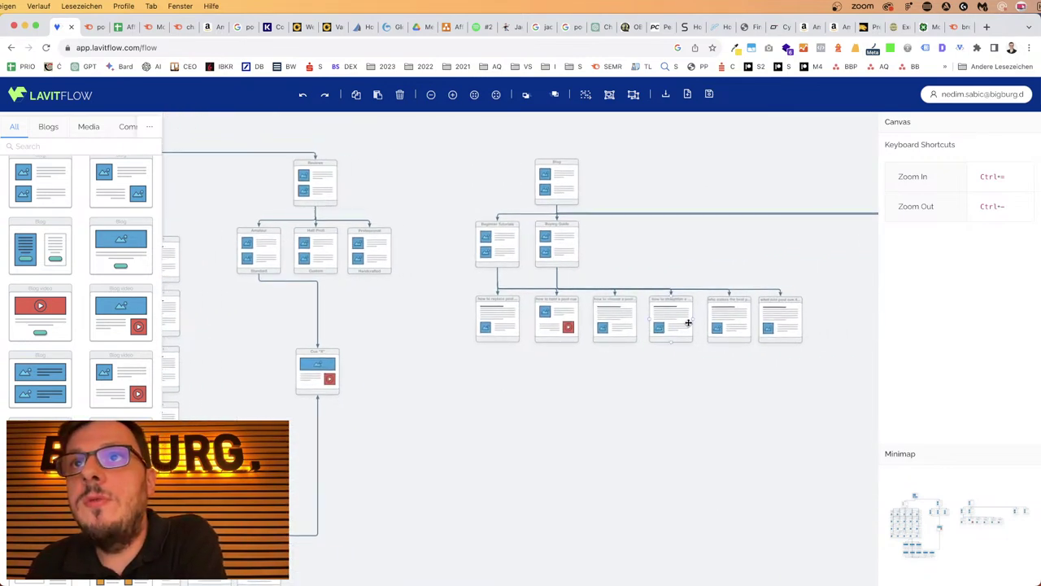
drag(632, 411, 735, 426)
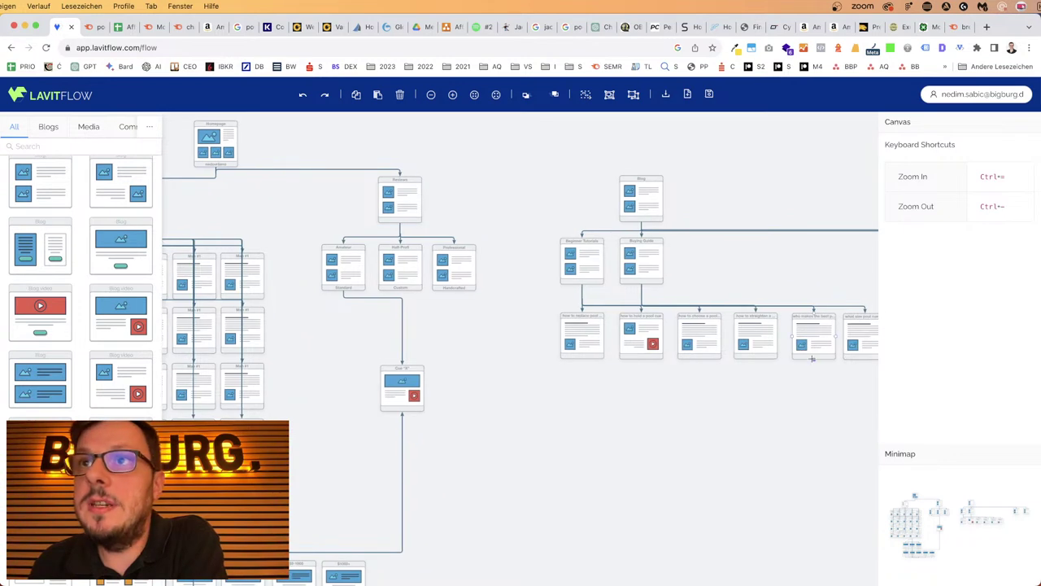
drag(813, 359, 302, 452)
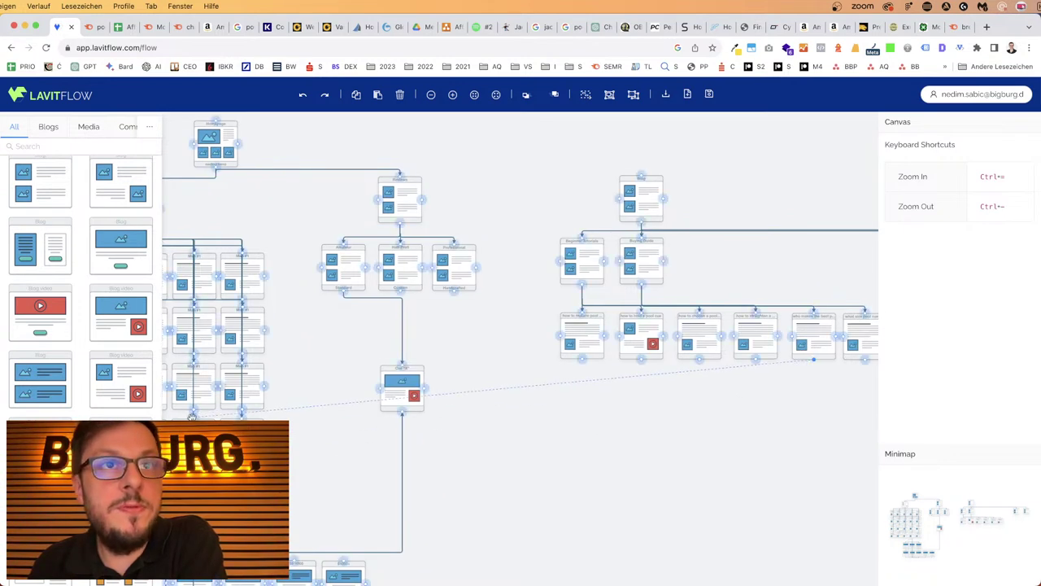
drag(191, 416, 193, 416)
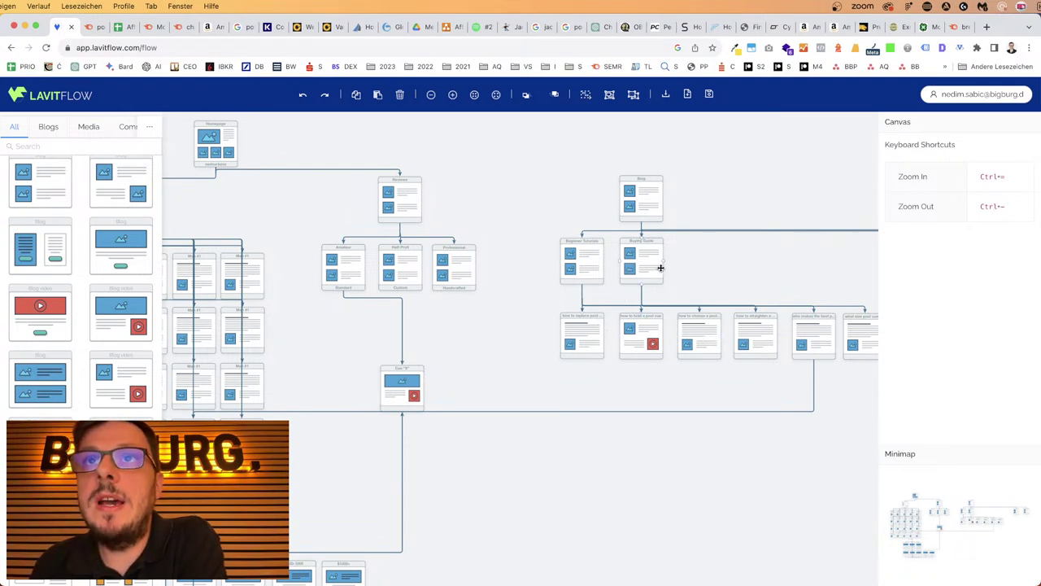
- Connect the Buying Guide page to the video page under Reviews
drag(646, 470, 678, 479)
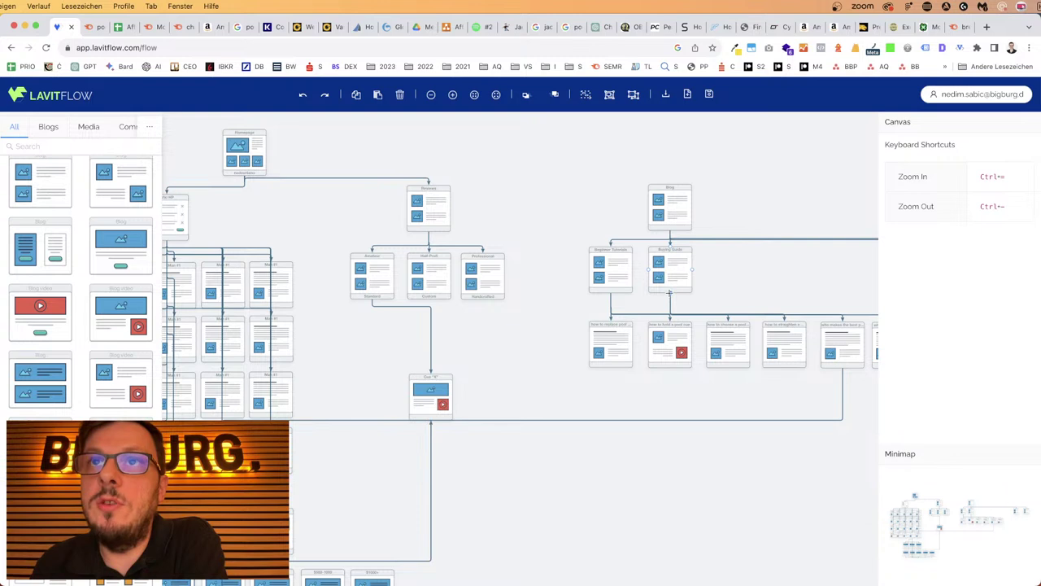
drag(669, 291, 502, 358)
drag(449, 382, 454, 397)
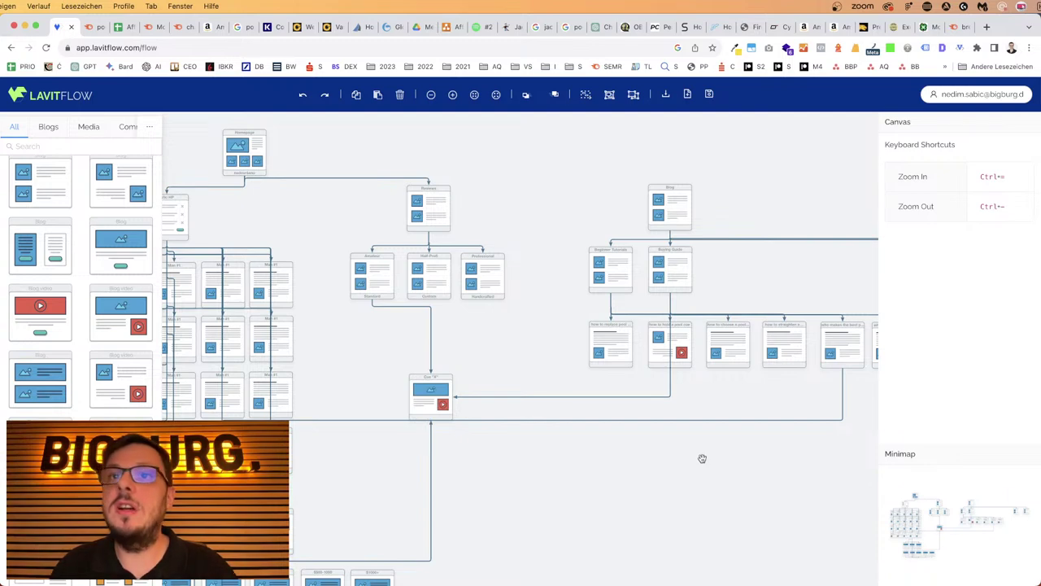
- Zoom out and marquee-select the entire sitemap
scroll(702, 458, down, 5)
drag(693, 463, 586, 393)
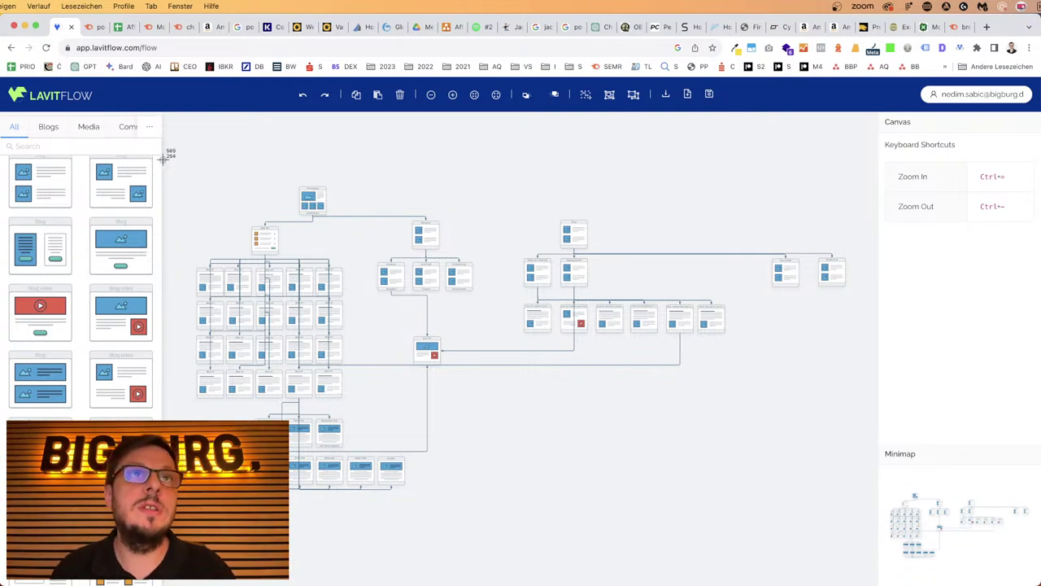
drag(176, 166, 861, 512)
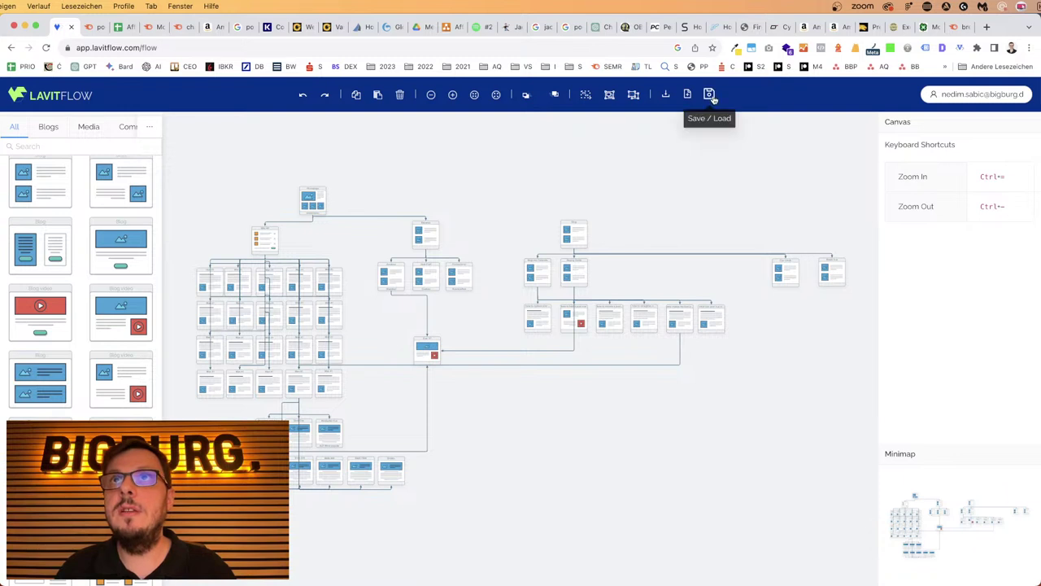
- Download the flow as a JPG and save it as flow 'Cues 2' in folder 'Pool'
click(667, 95)
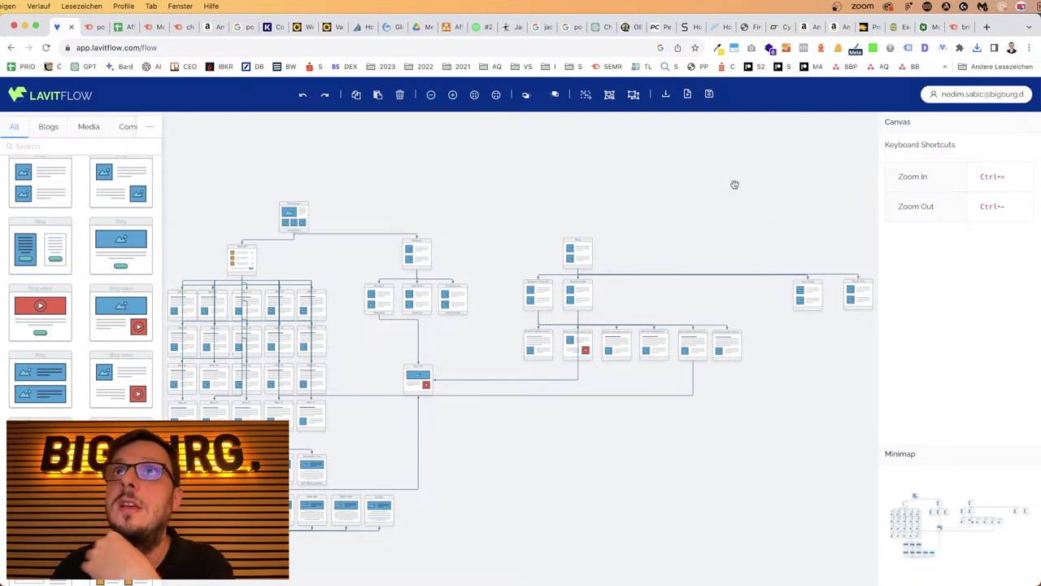
click(709, 94)
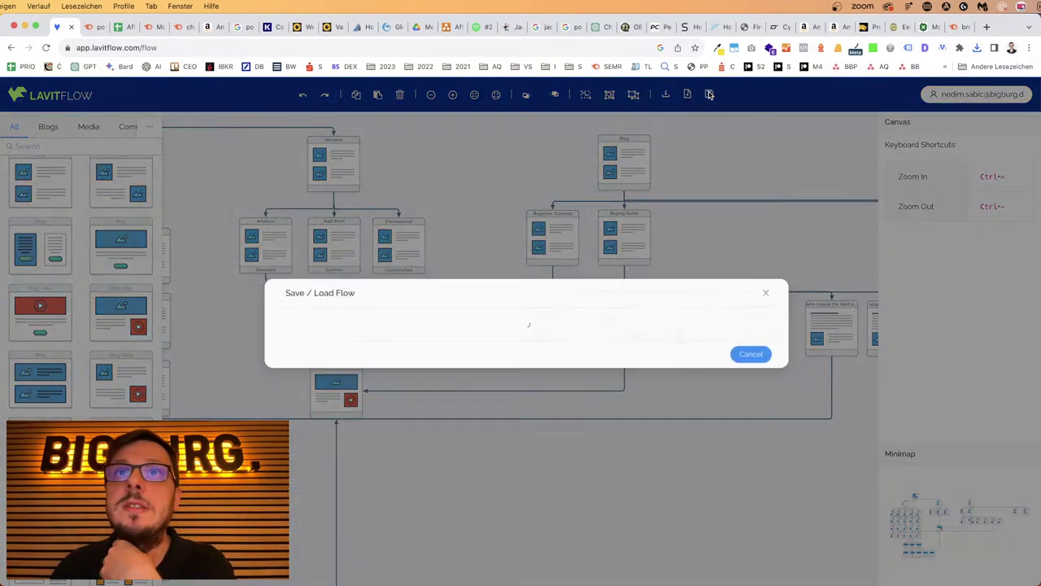
click(385, 303)
text(Pool)
click(574, 303)
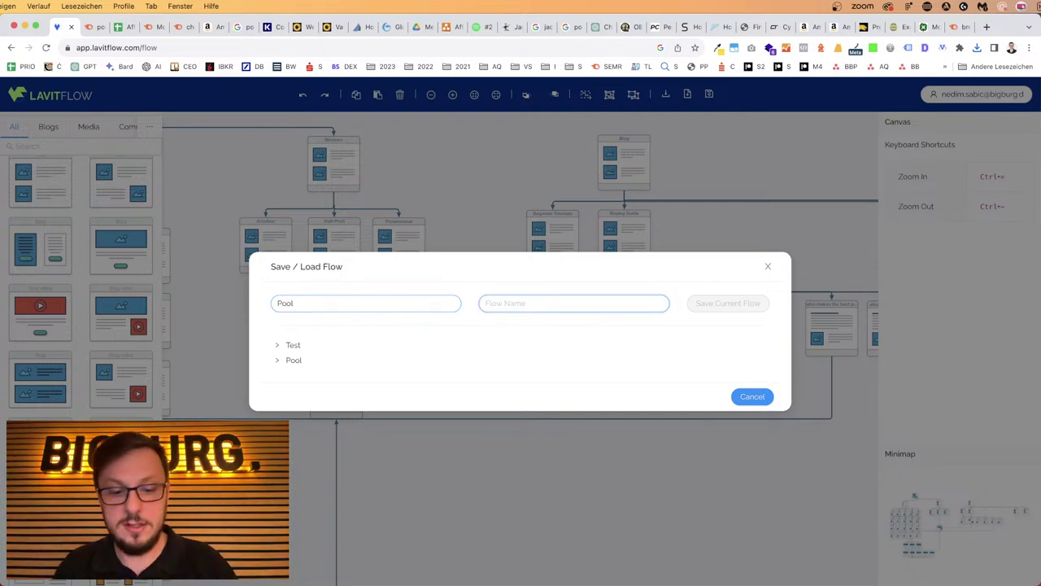
text(Cues 2)
click(730, 303)
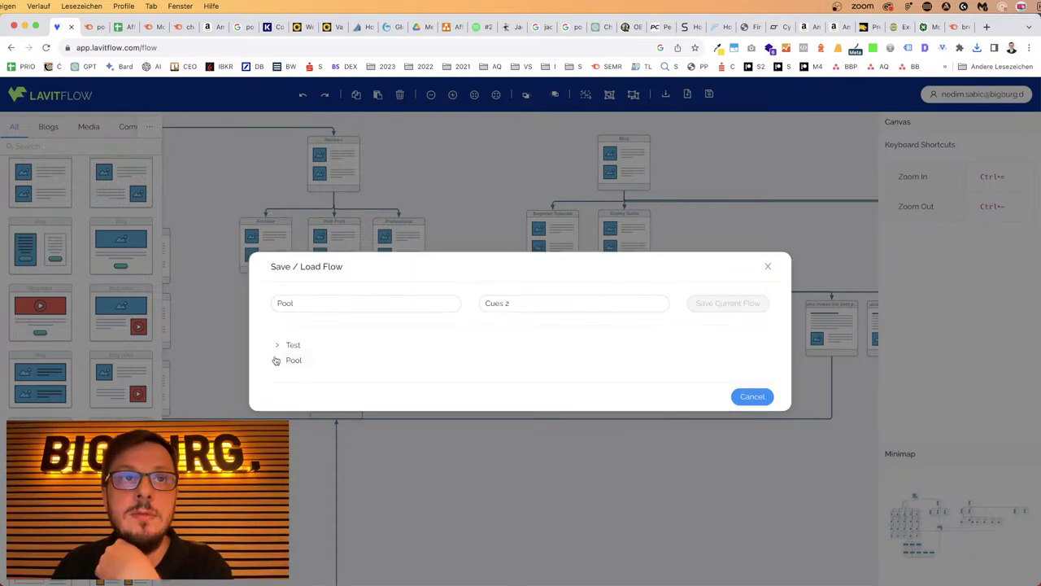
click(275, 360)
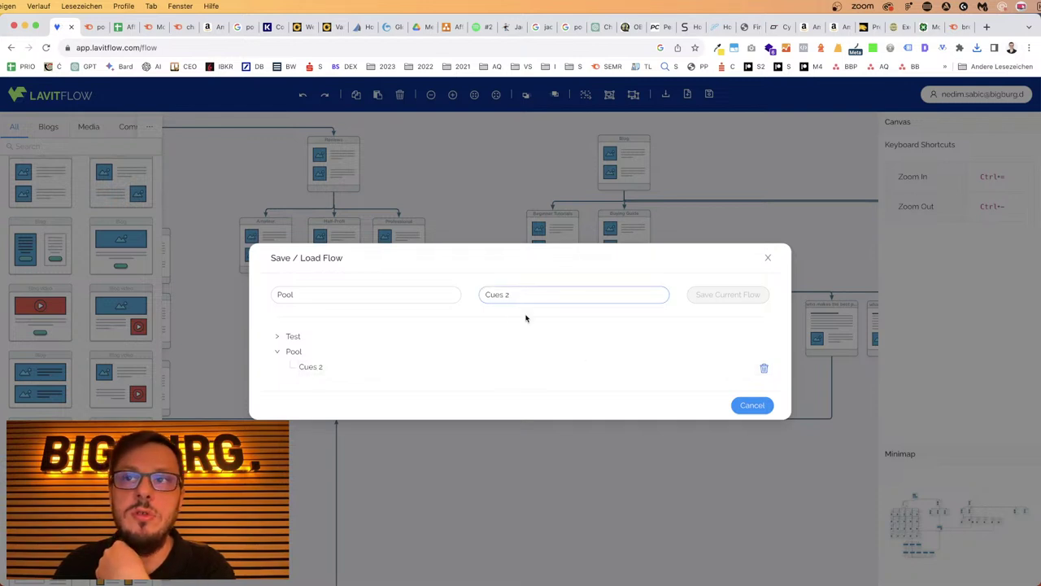
click(744, 405)
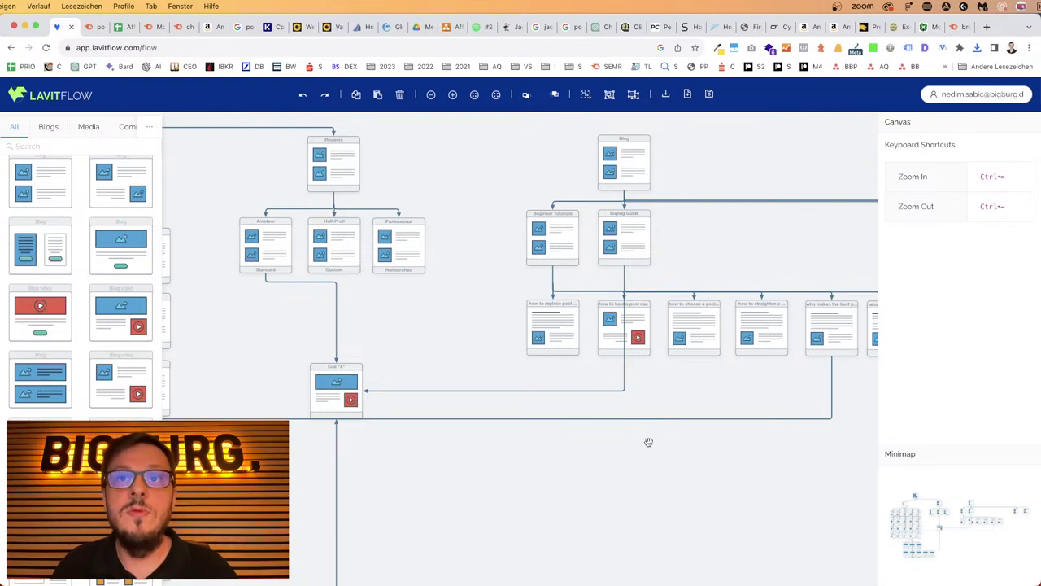
- Select the whole flow and link the Homepage directly to the Blog page
scroll(646, 440, down, 5)
scroll(648, 441, up, 3)
scroll(648, 442, down, 3)
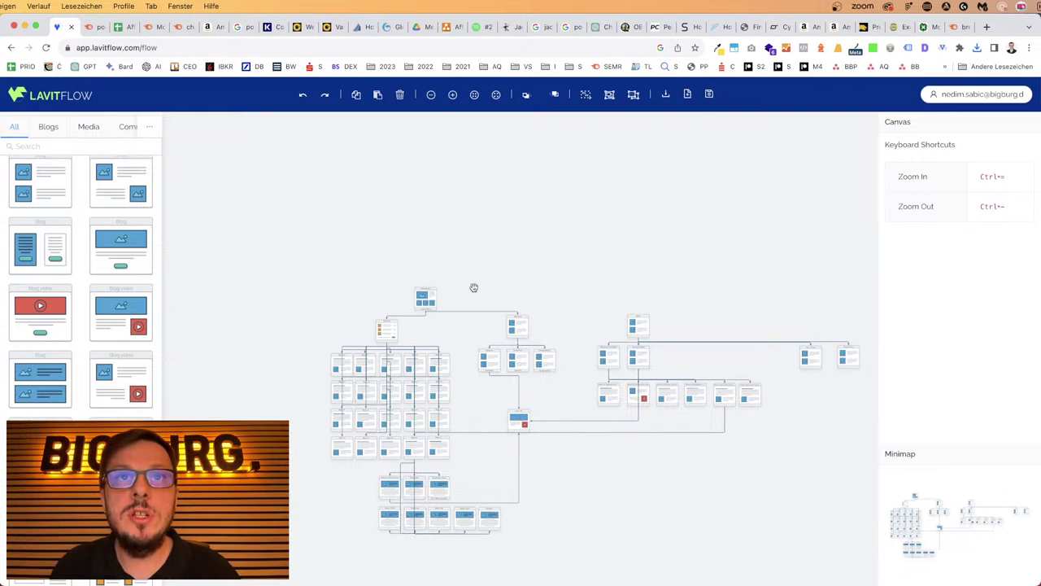
key(ctrl+a)
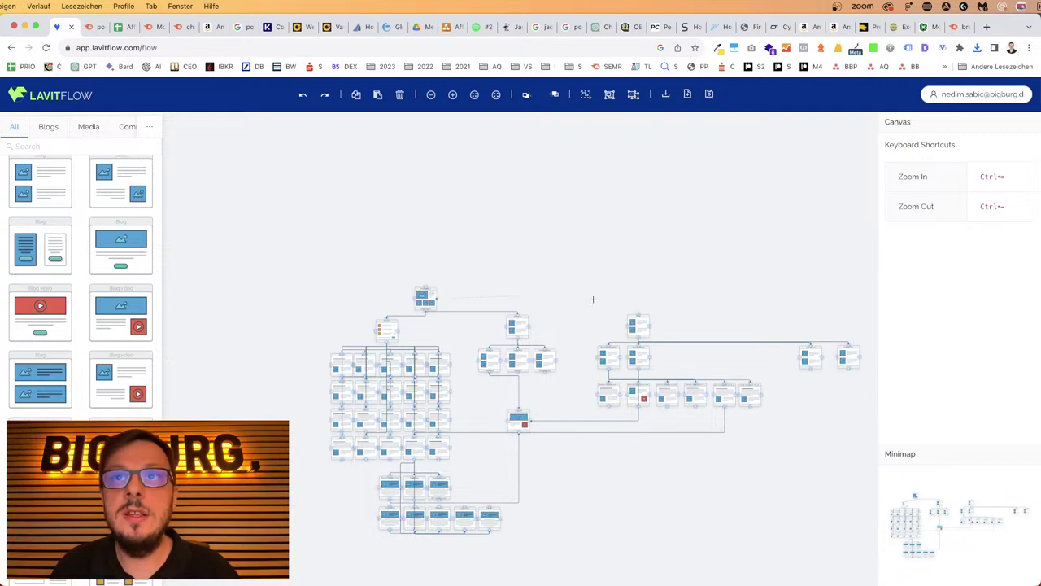
drag(639, 313, 638, 318)
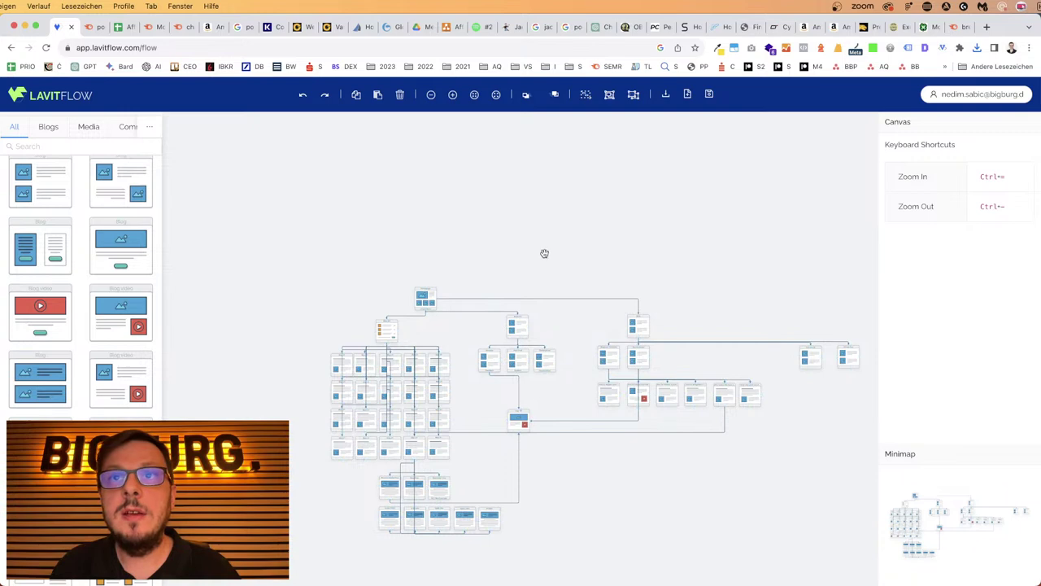
- Add a TaC legal page node above the Homepage and edit its label
scroll(461, 280, up, 5)
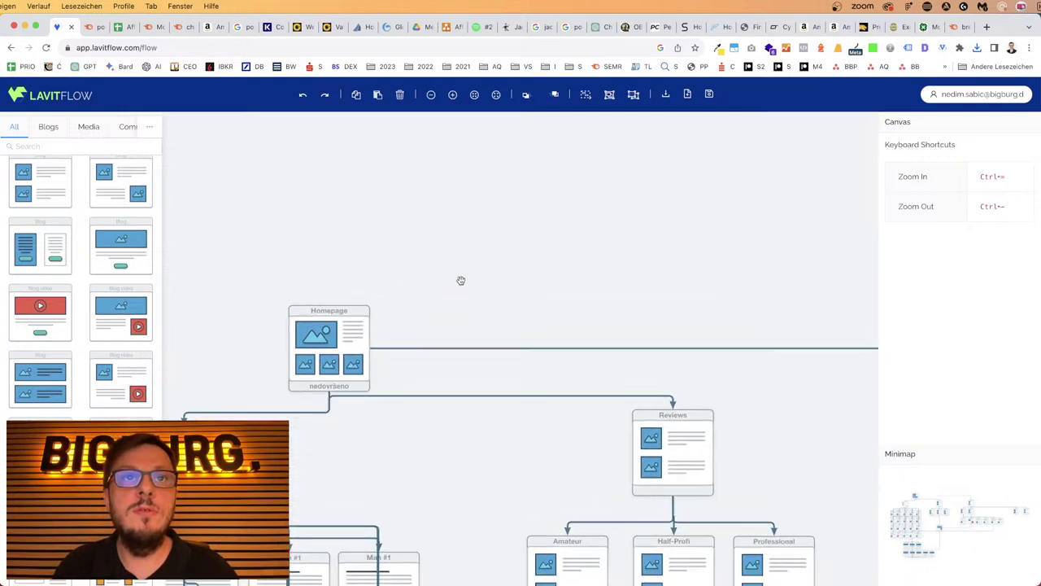
scroll(122, 244, up, 5)
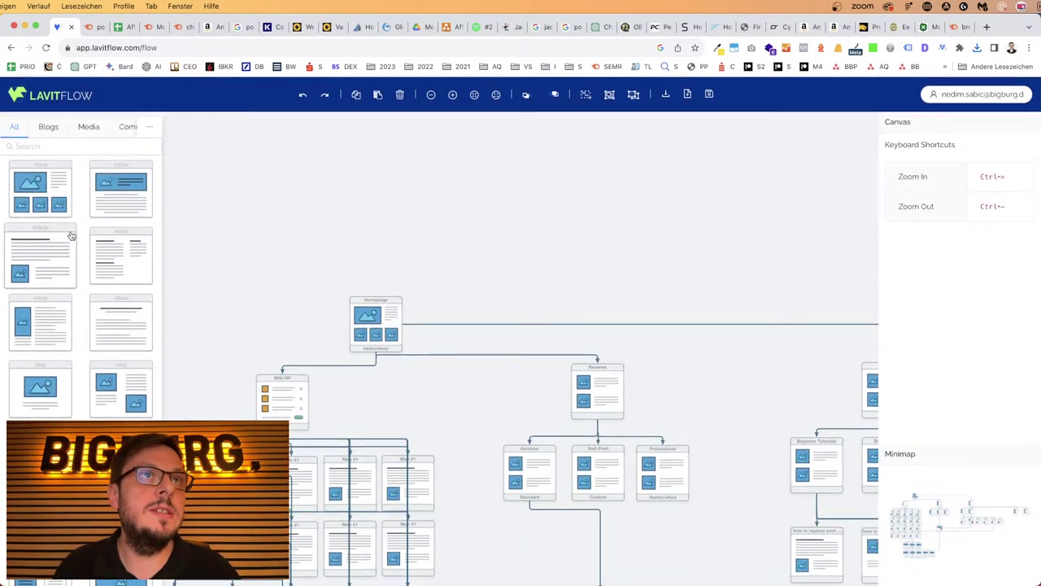
drag(126, 249, 376, 225)
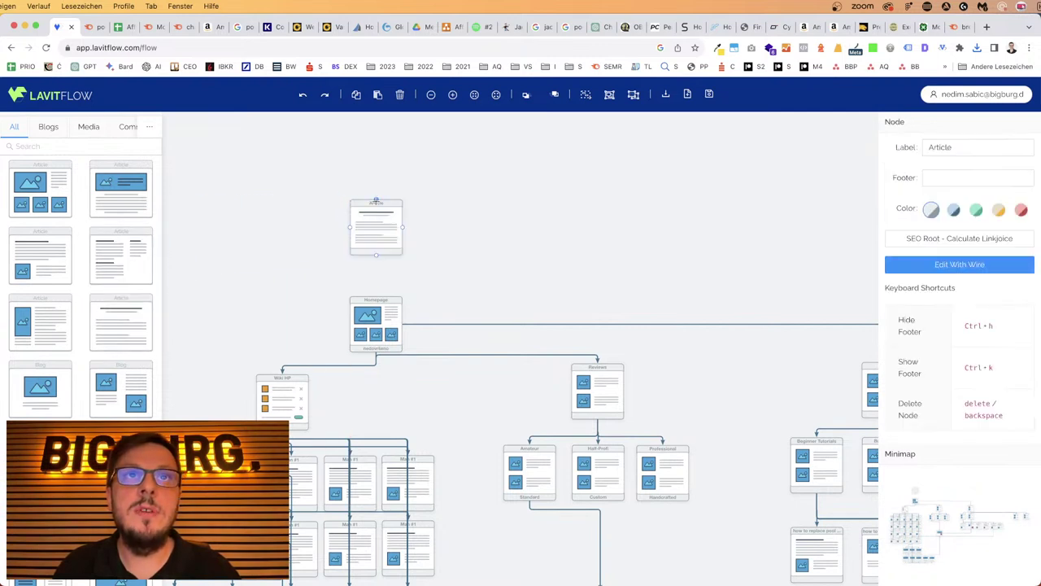
drag(988, 147, 925, 144)
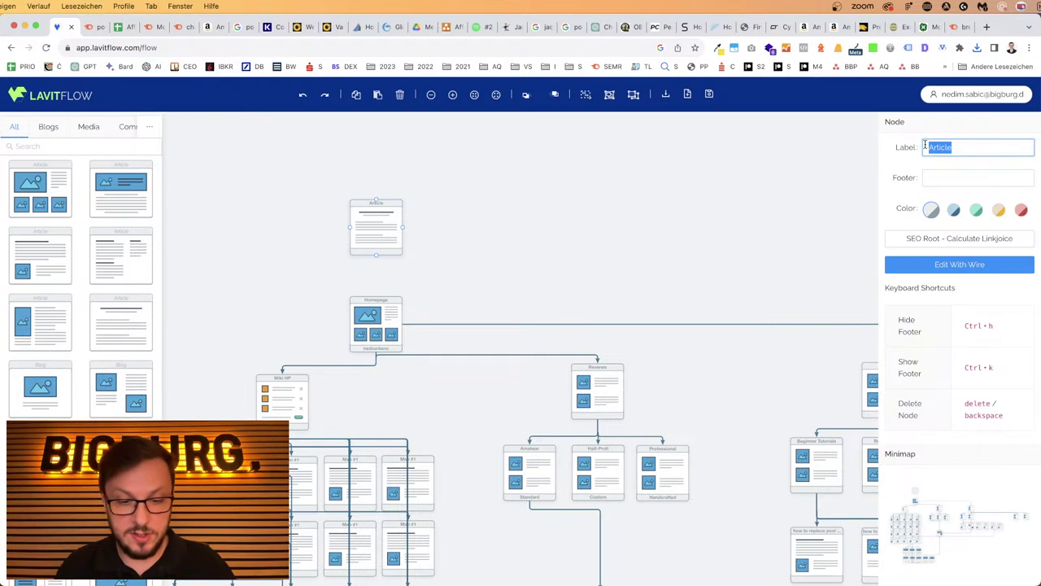
text(I)
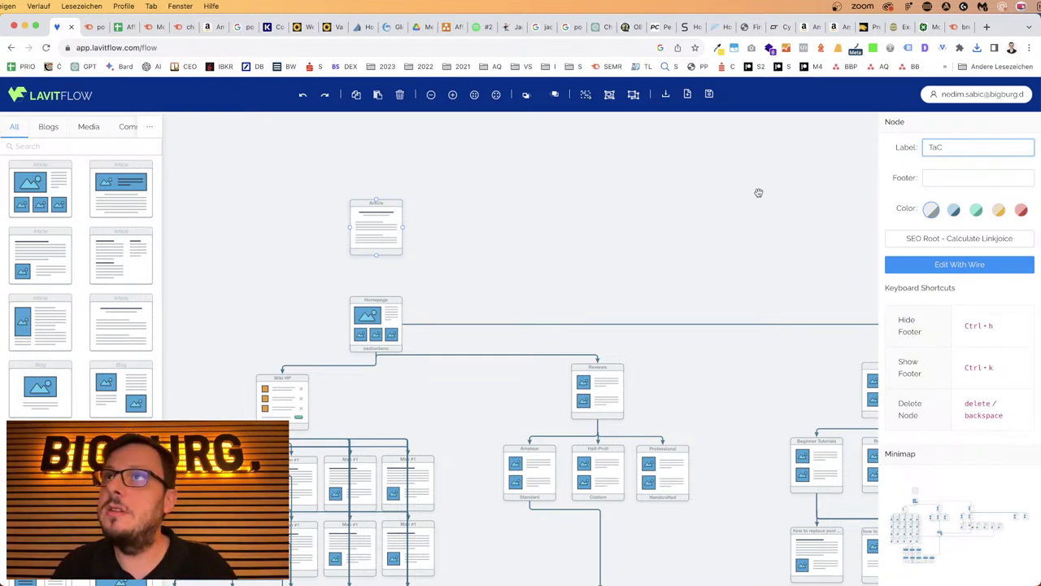
click(406, 207)
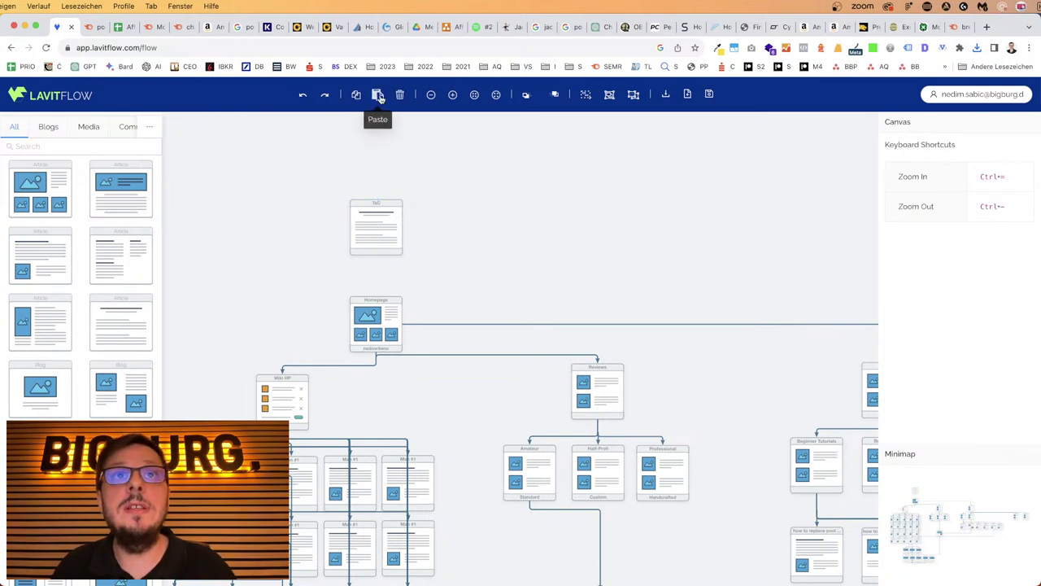
- Duplicate TaC to its left and rename the copy 'Cookie Policy'
click(395, 220)
click(355, 95)
drag(379, 231, 295, 227)
click(948, 148)
drag(948, 147, 905, 145)
text(Cookie Pol)
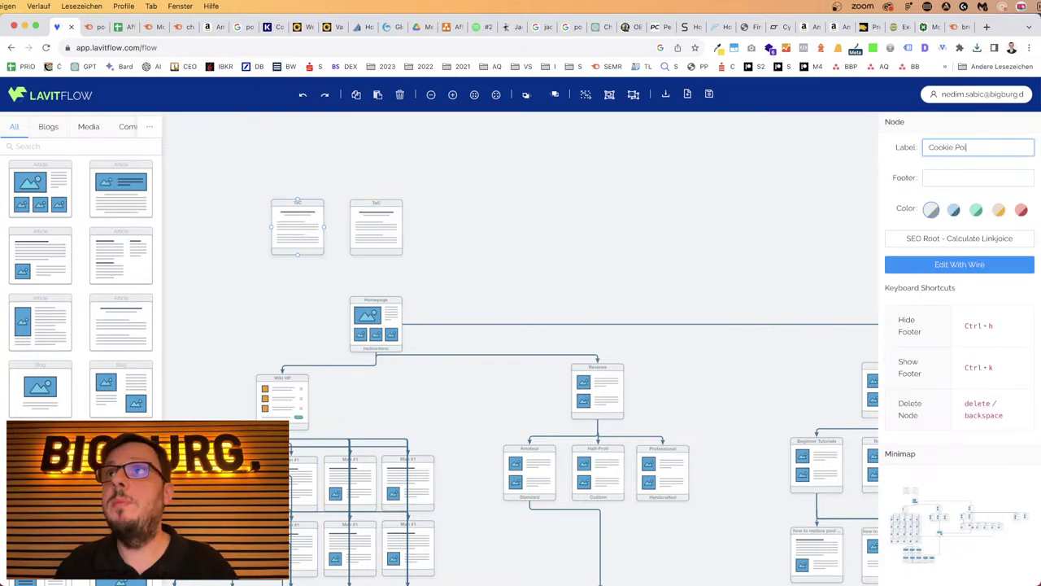
text(icy)
click(762, 197)
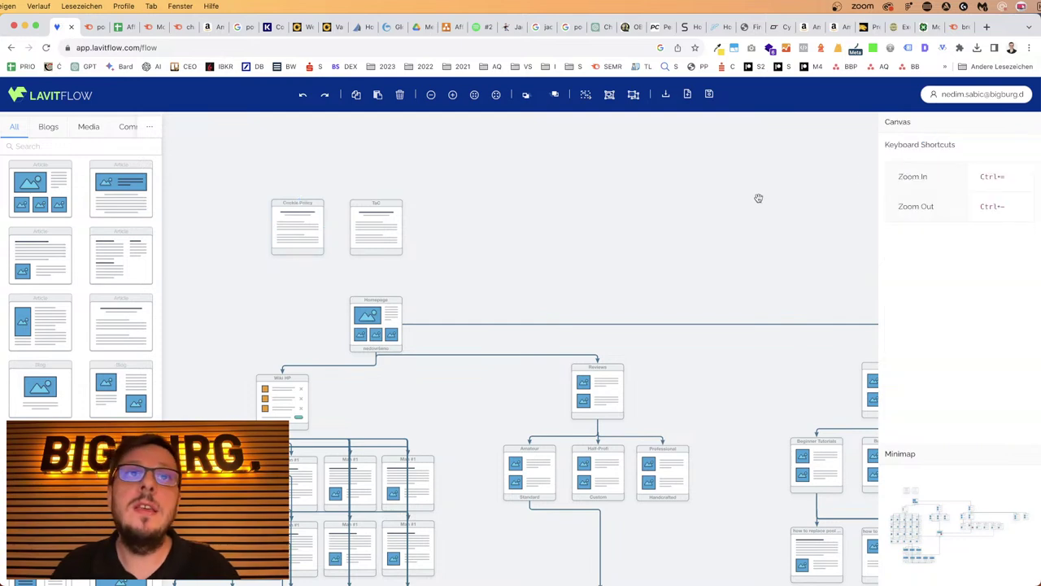
- Duplicate TaC to its right and rename the copy 'Contact'
click(391, 211)
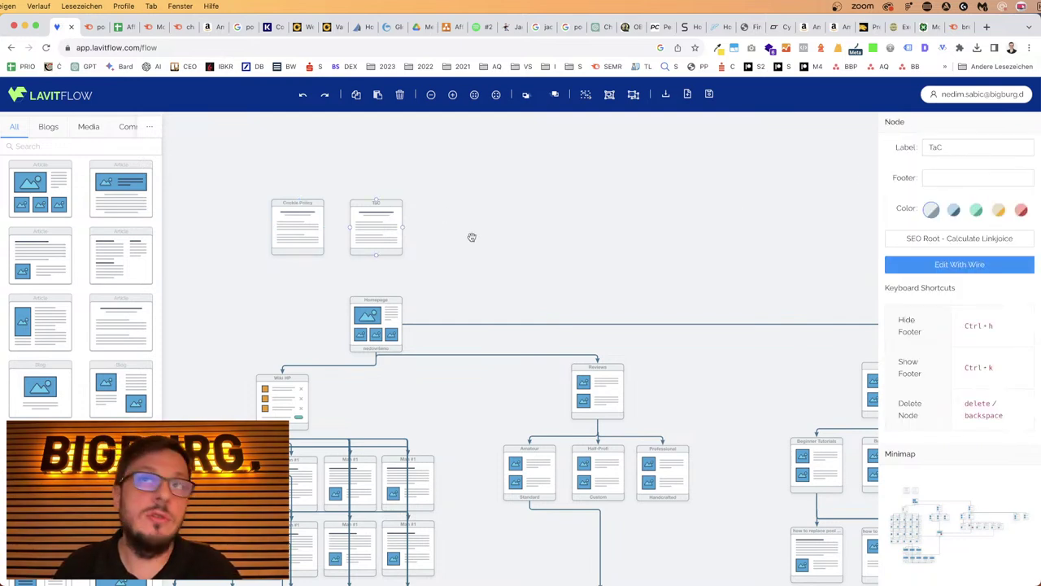
scroll(472, 235, up, 5)
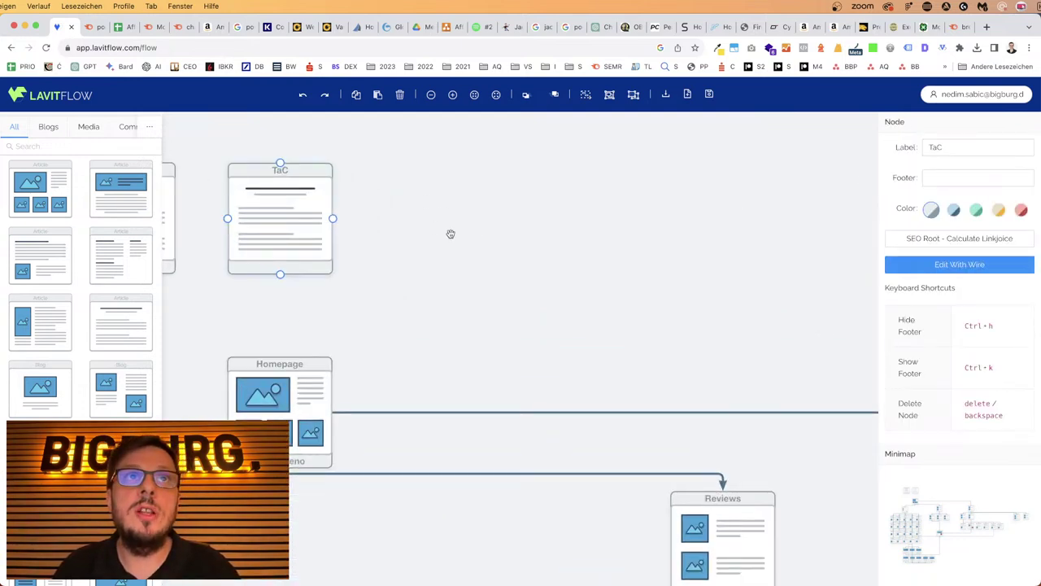
scroll(480, 240, down, 5)
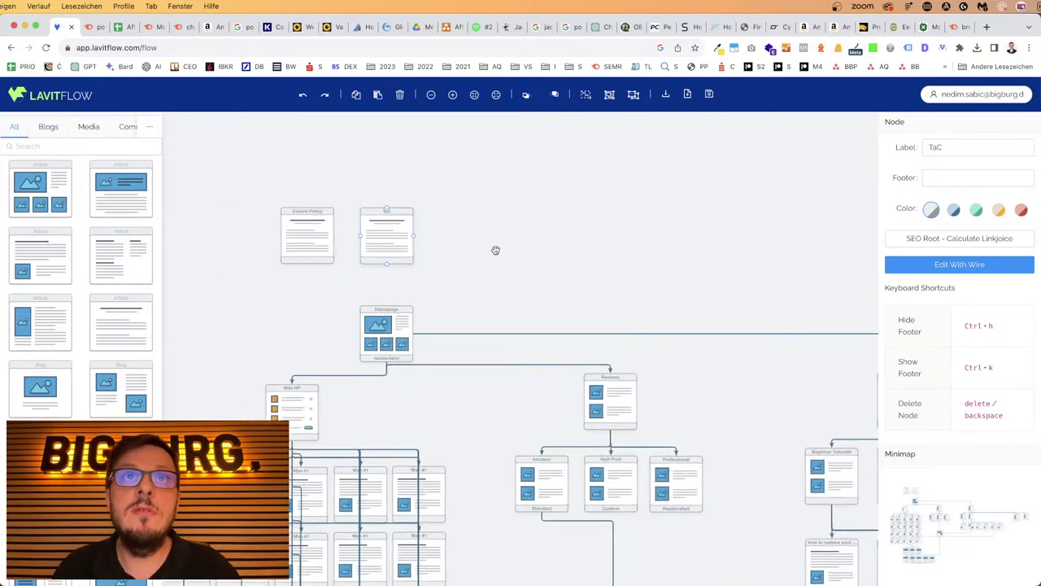
click(356, 96)
click(378, 94)
drag(392, 237, 465, 234)
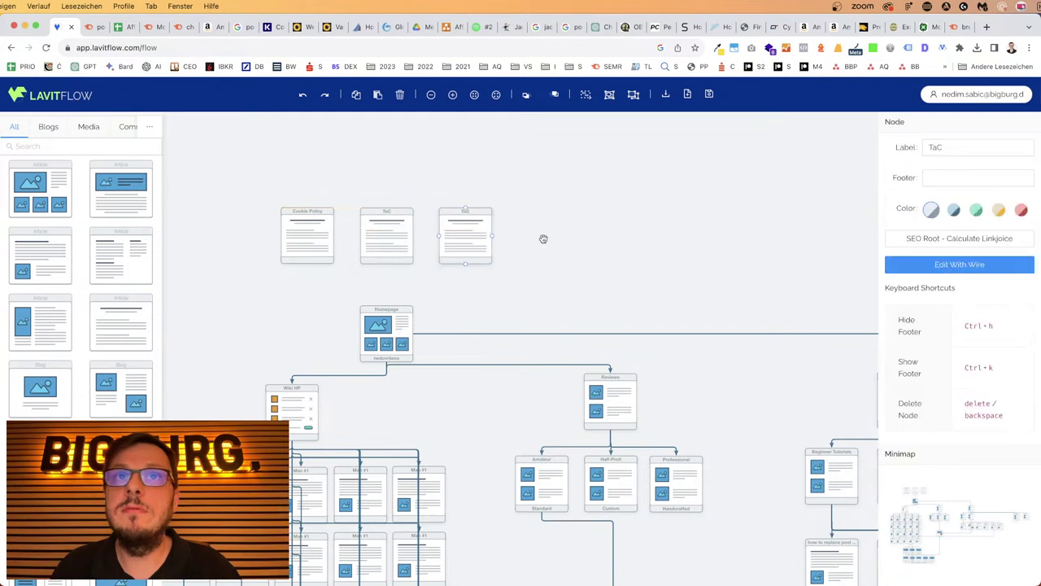
click(947, 146)
double_click(947, 146)
text(Contact)
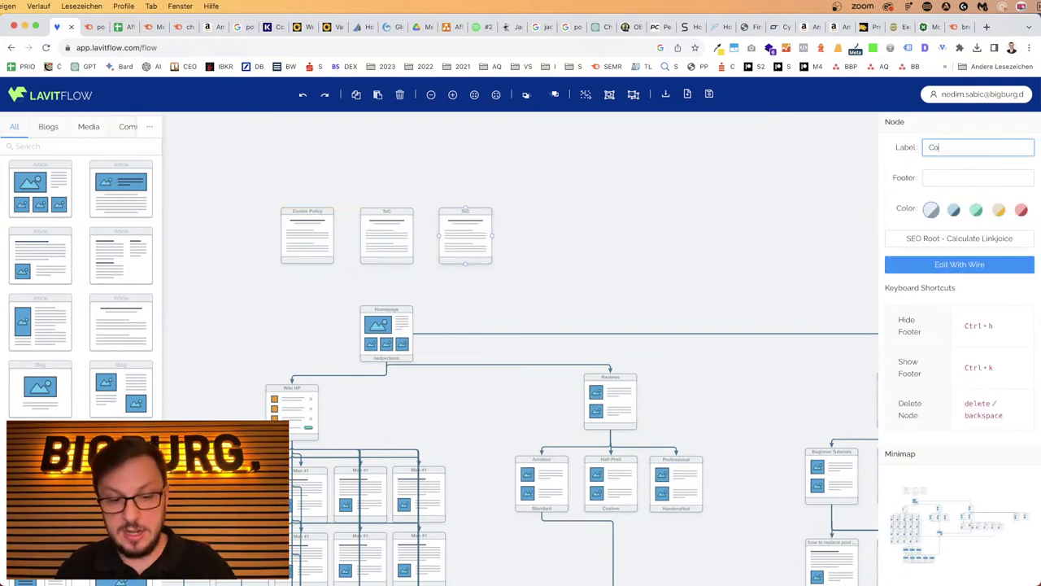
click(628, 231)
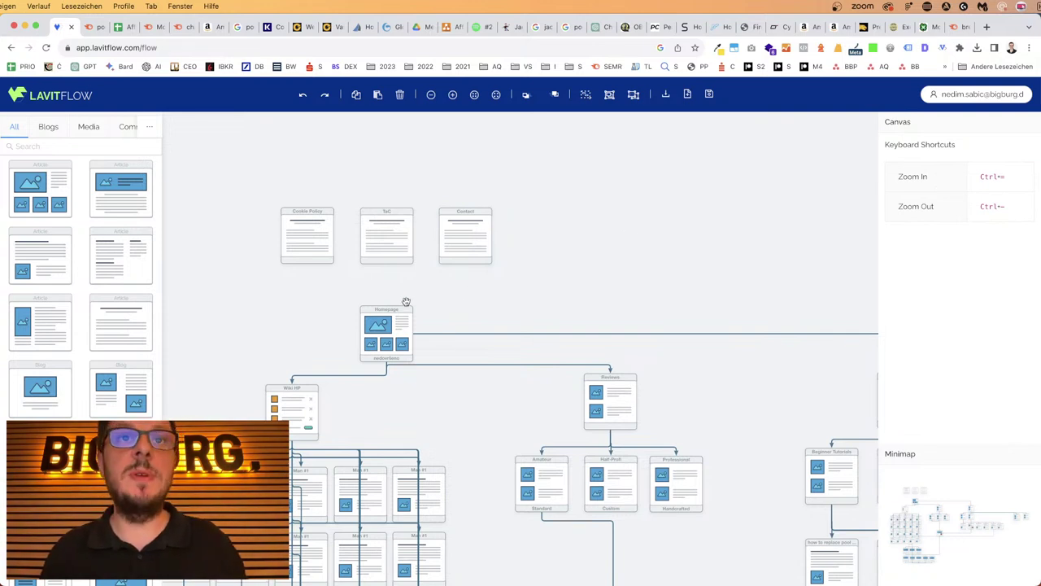
- Link the Homepage to the Cookie Policy, TaC and Contact pages
drag(387, 306, 307, 265)
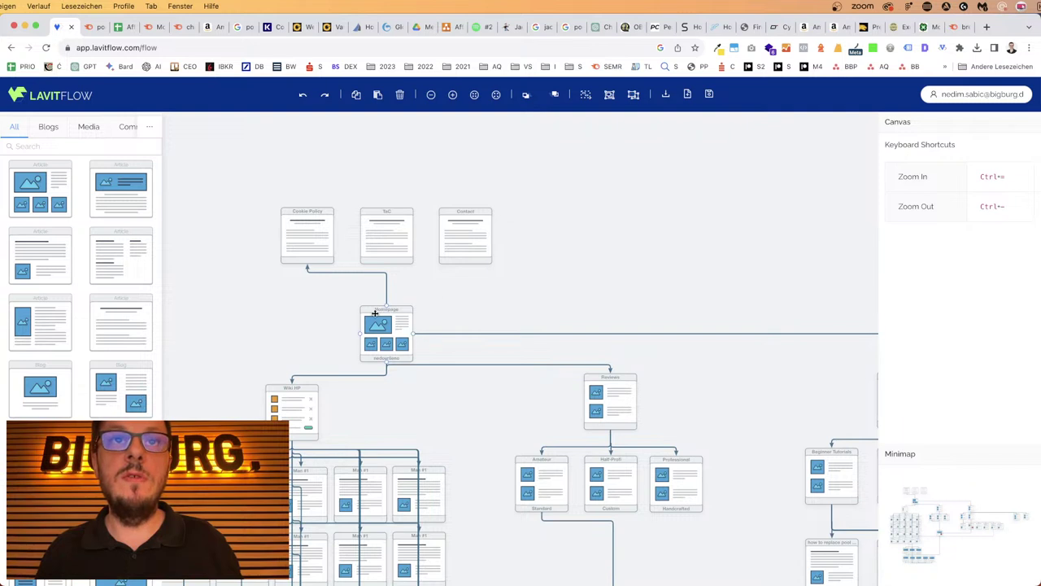
drag(386, 308, 386, 262)
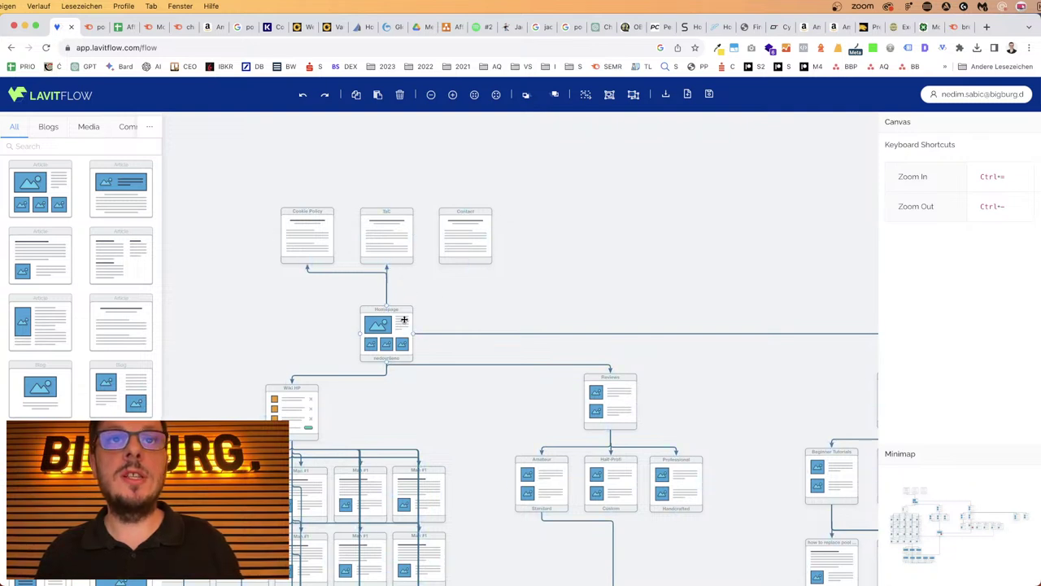
drag(386, 307, 464, 264)
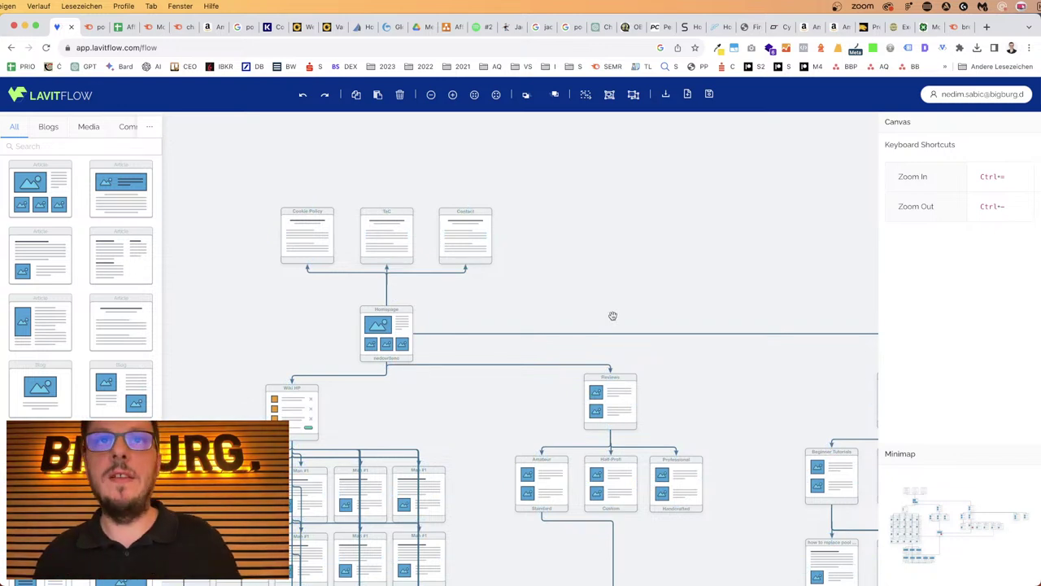
drag(714, 369, 740, 293)
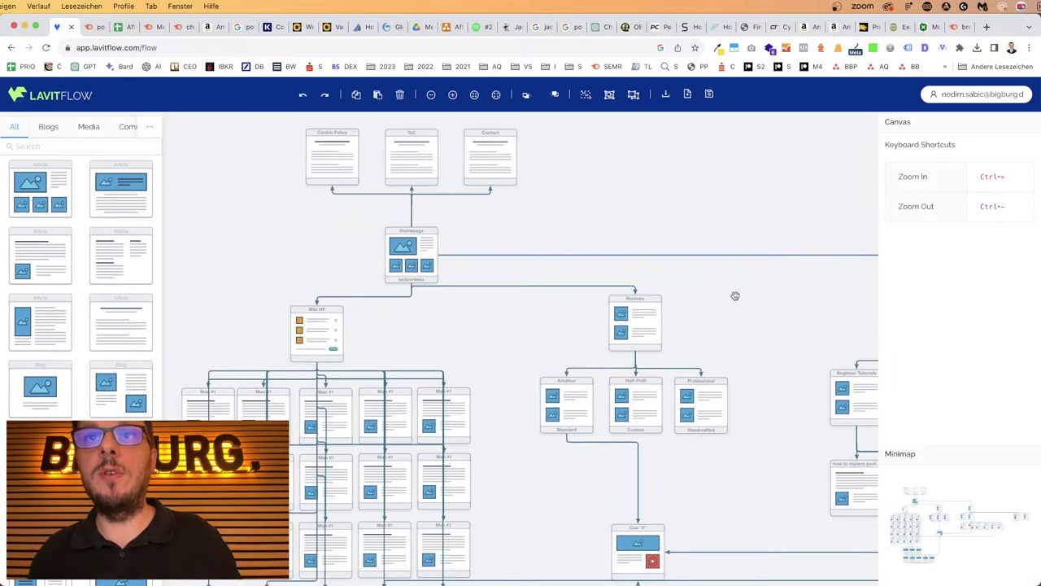
scroll(736, 295, down, 5)
scroll(521, 274, up, 3)
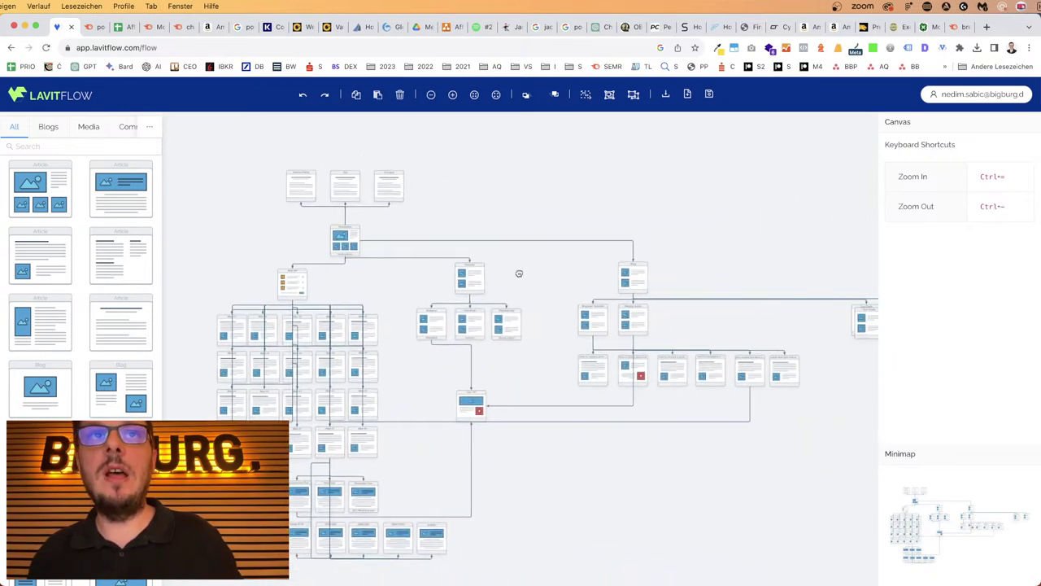
drag(522, 273, 486, 272)
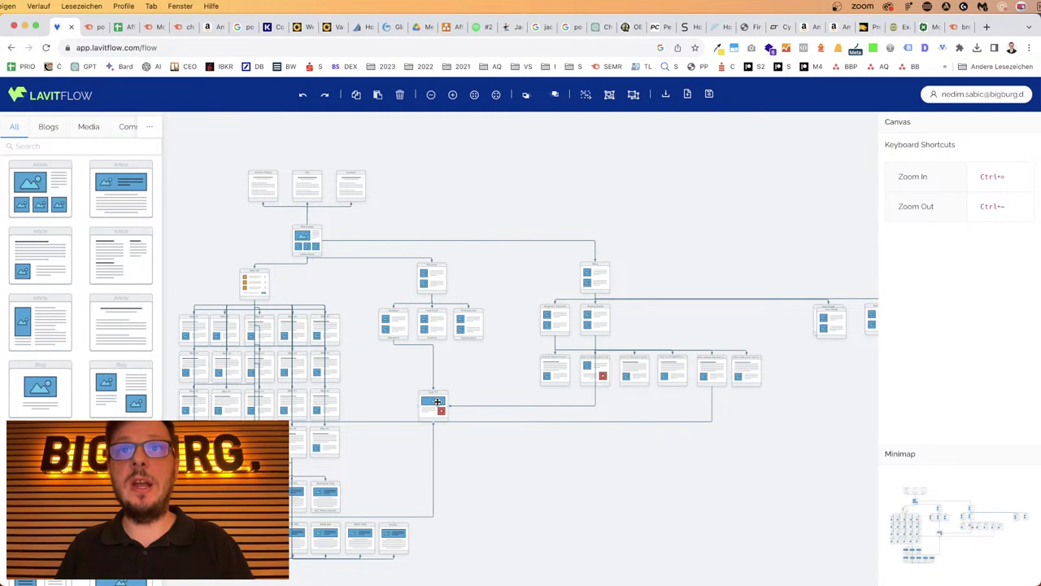
drag(638, 312, 555, 307)
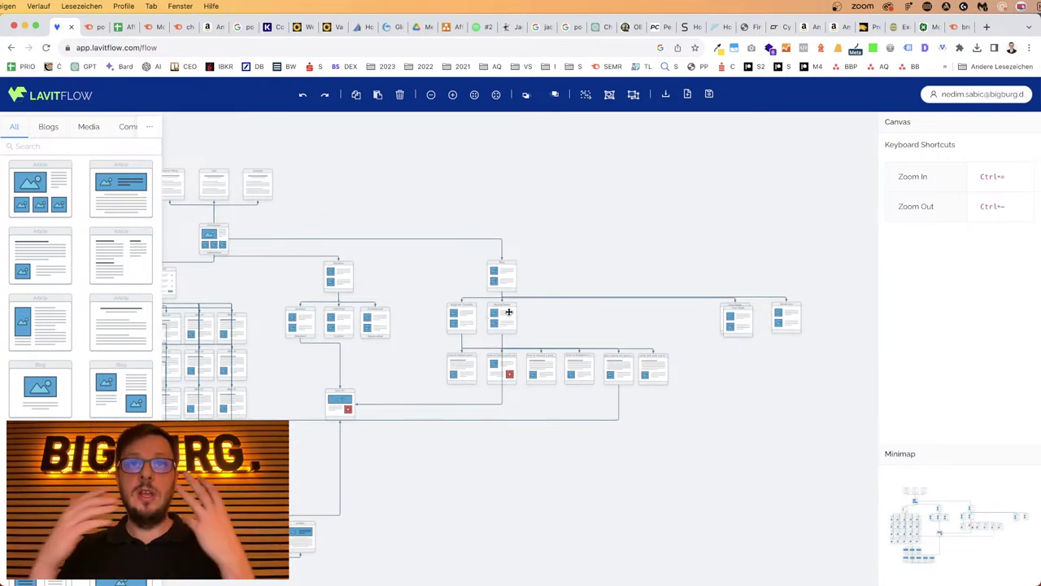
click(744, 321)
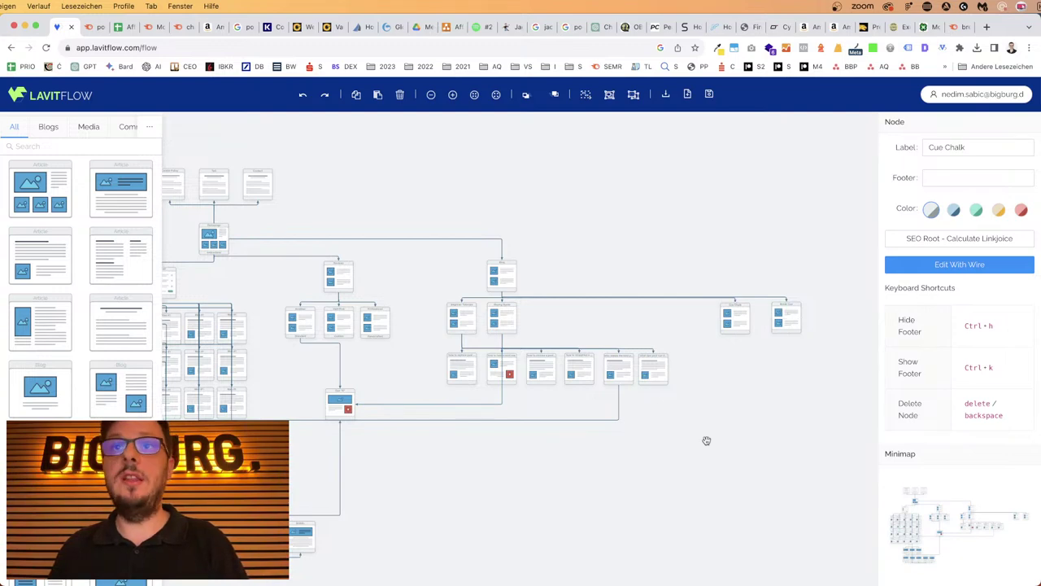
drag(558, 447, 661, 434)
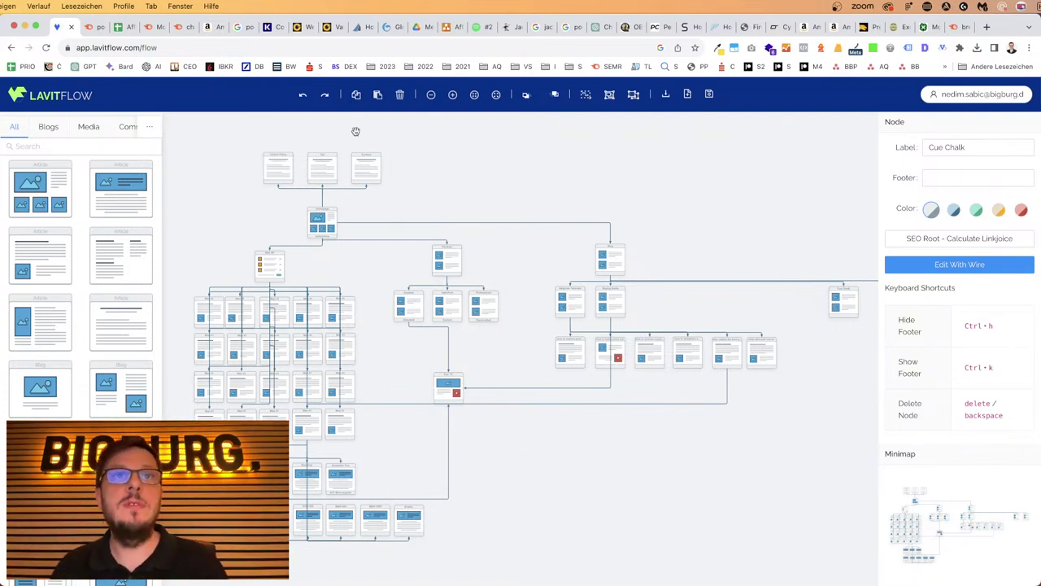
scroll(373, 225, down, 2)
scroll(371, 218, down, 4)
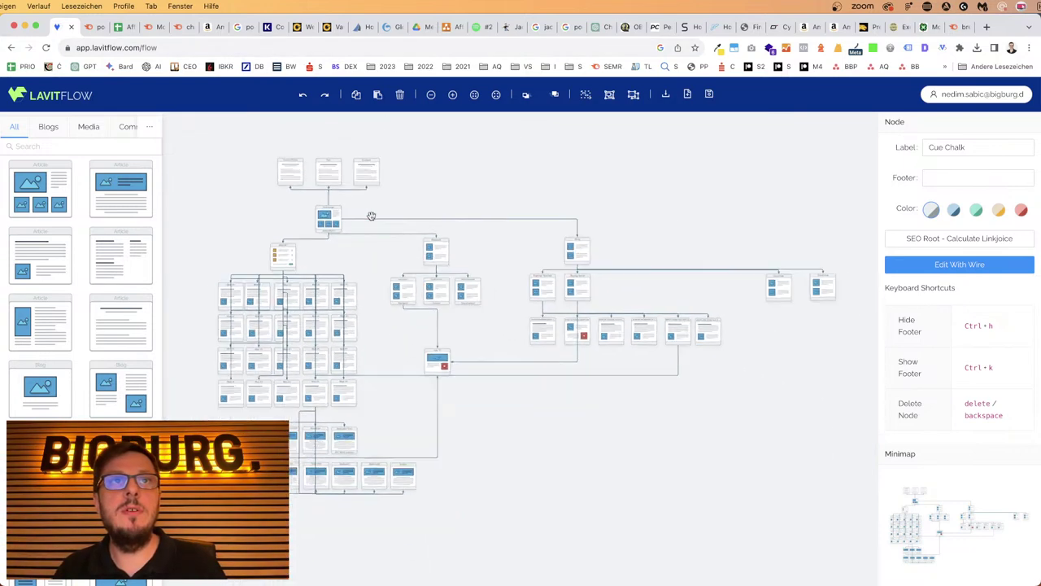
scroll(371, 215, up, 8)
drag(342, 203, 544, 253)
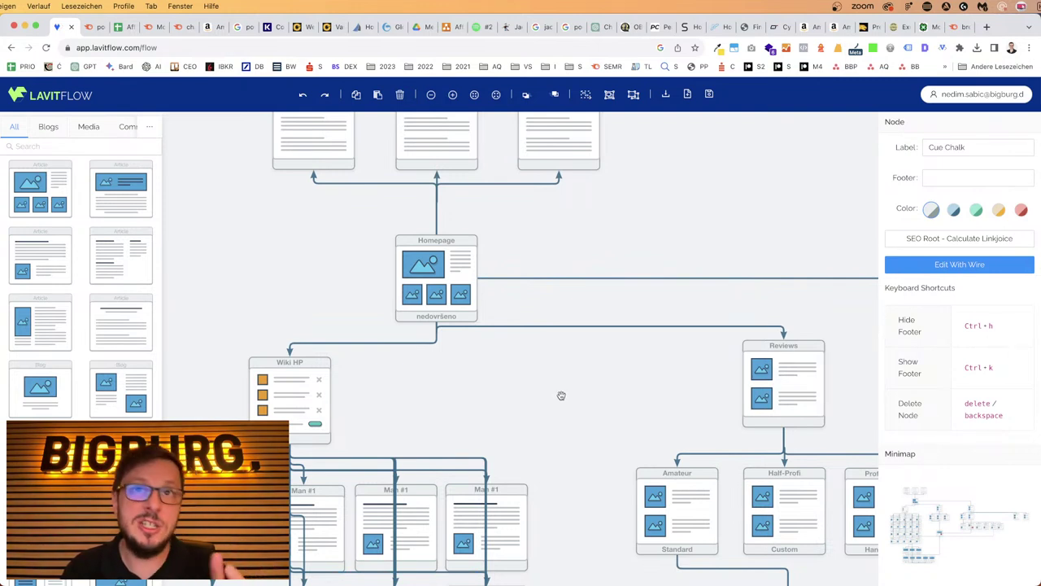
drag(467, 399, 606, 271)
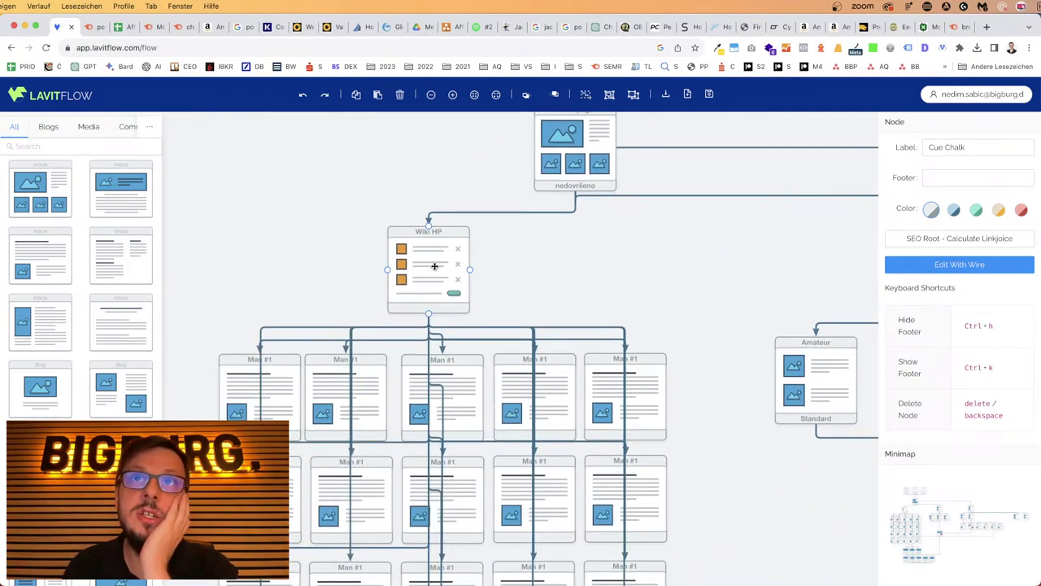
scroll(704, 462, down, 1)
drag(704, 462, 627, 293)
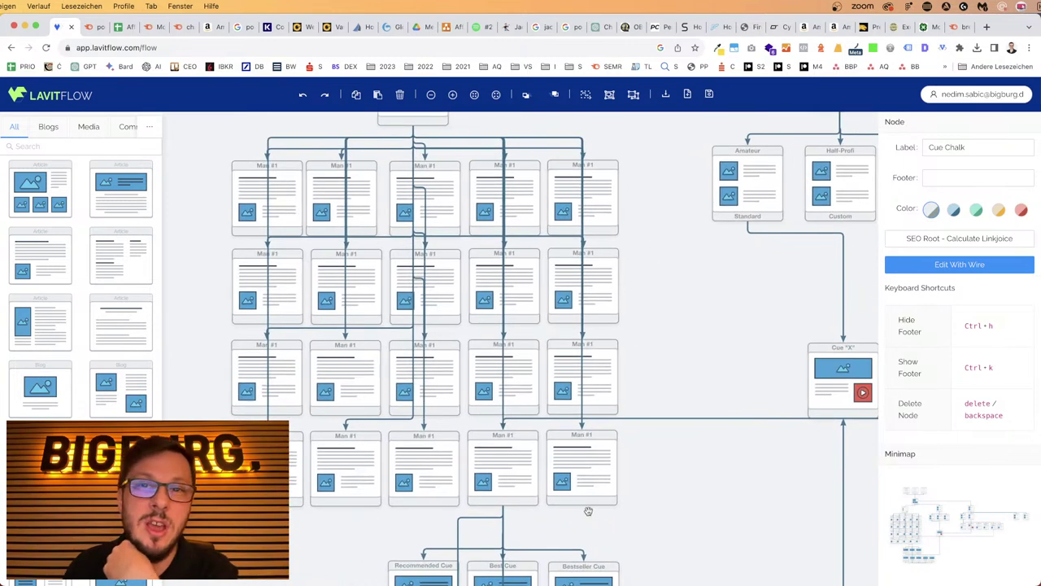
drag(692, 483, 629, 354)
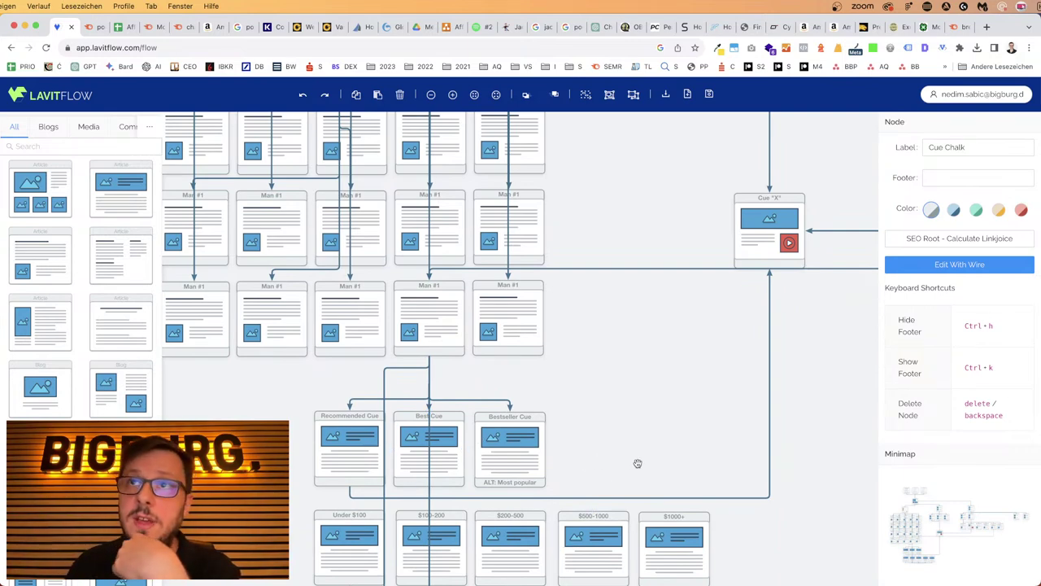
scroll(633, 478, right, 5)
scroll(633, 477, up, 3)
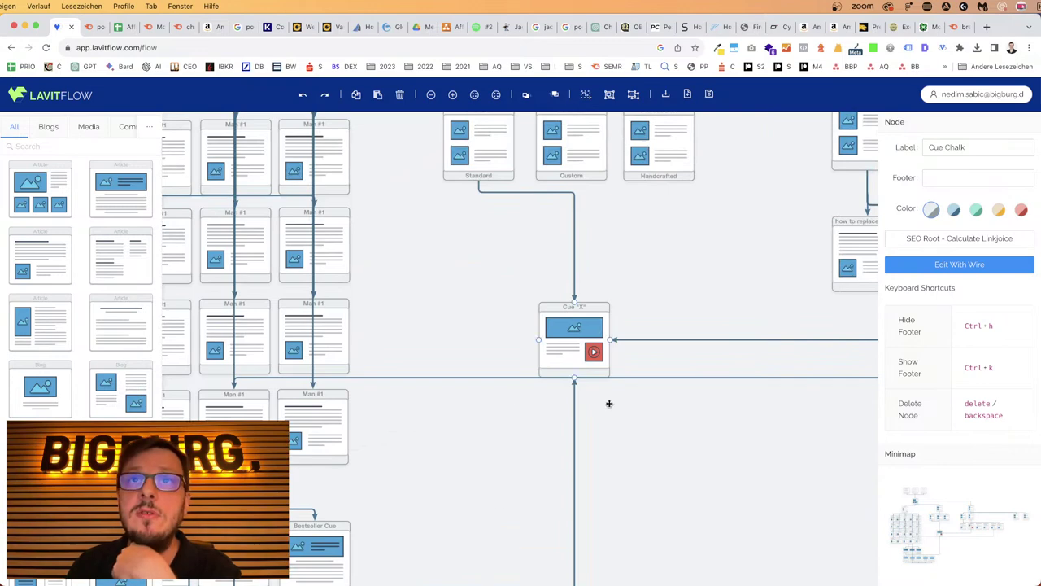
scroll(686, 460, up, 3)
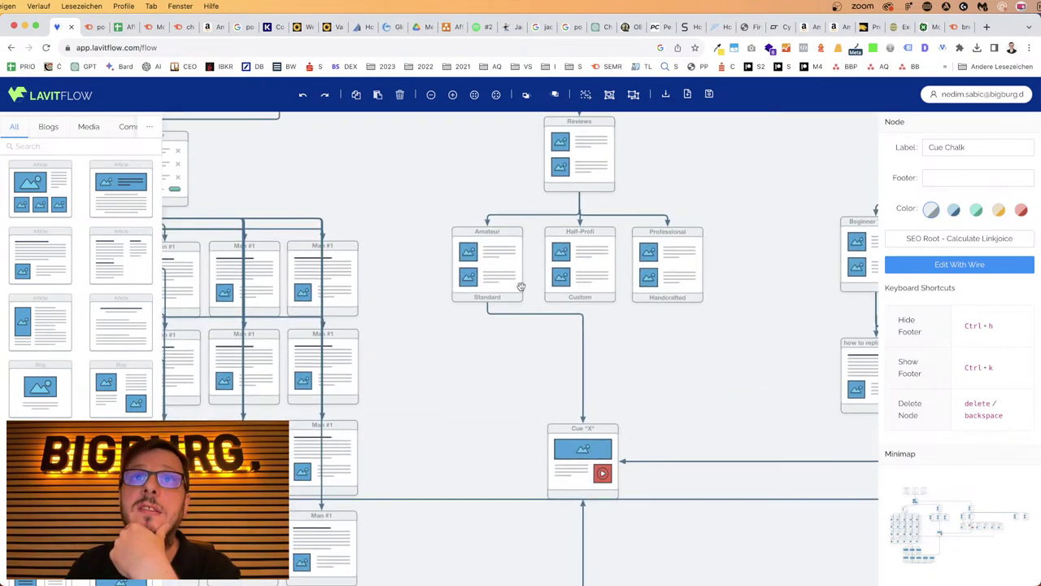
drag(393, 177, 301, 308)
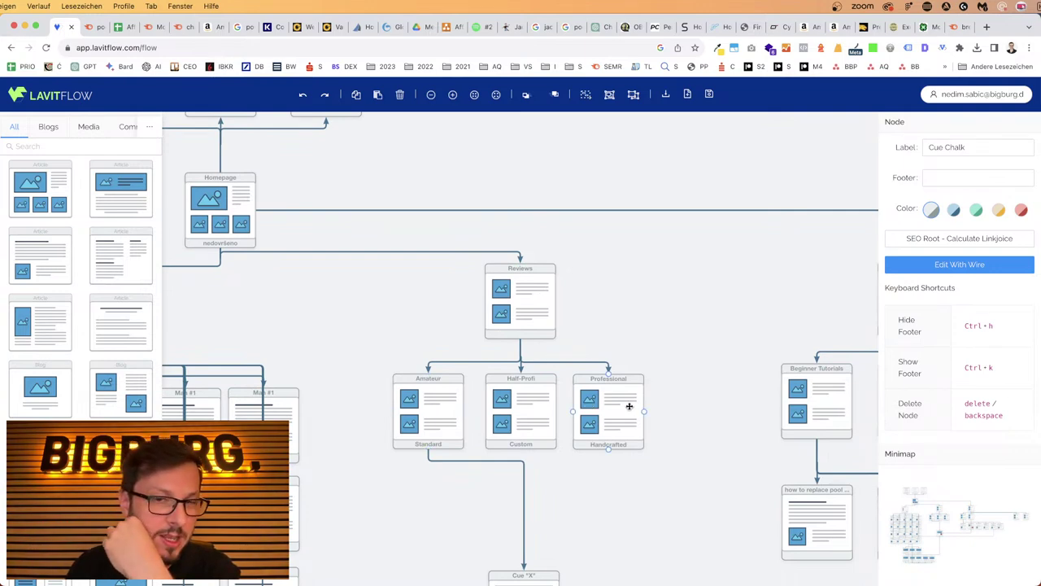
drag(683, 488, 656, 337)
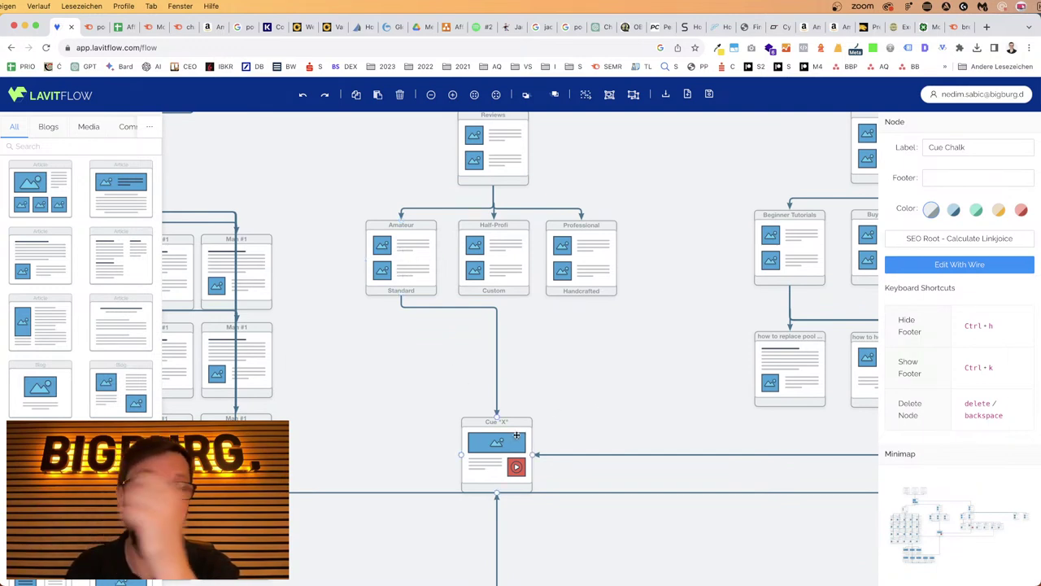
drag(642, 382, 284, 393)
drag(280, 243, 270, 296)
drag(727, 367, 637, 347)
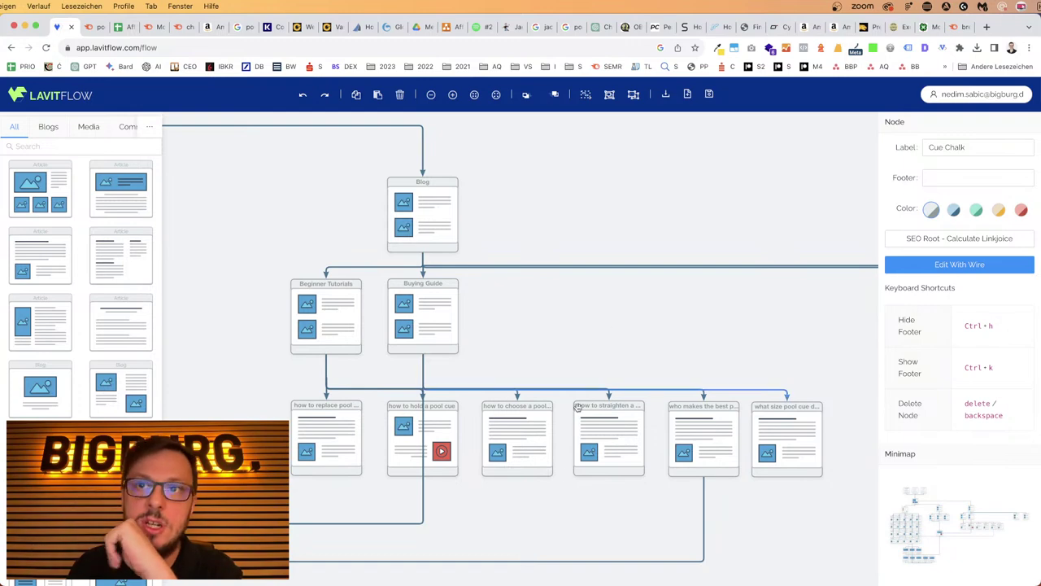
drag(516, 514, 715, 390)
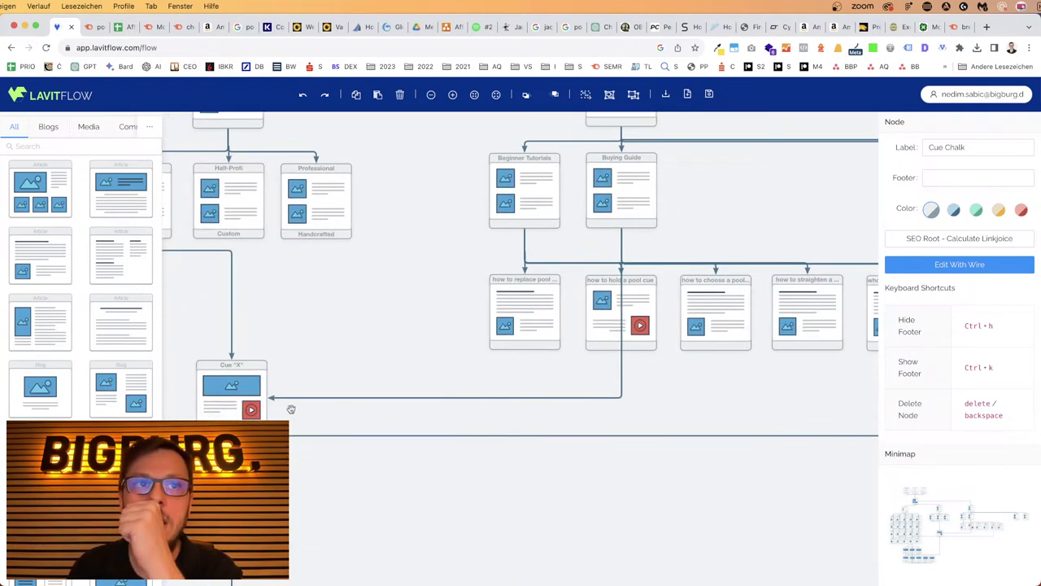
drag(302, 493, 414, 495)
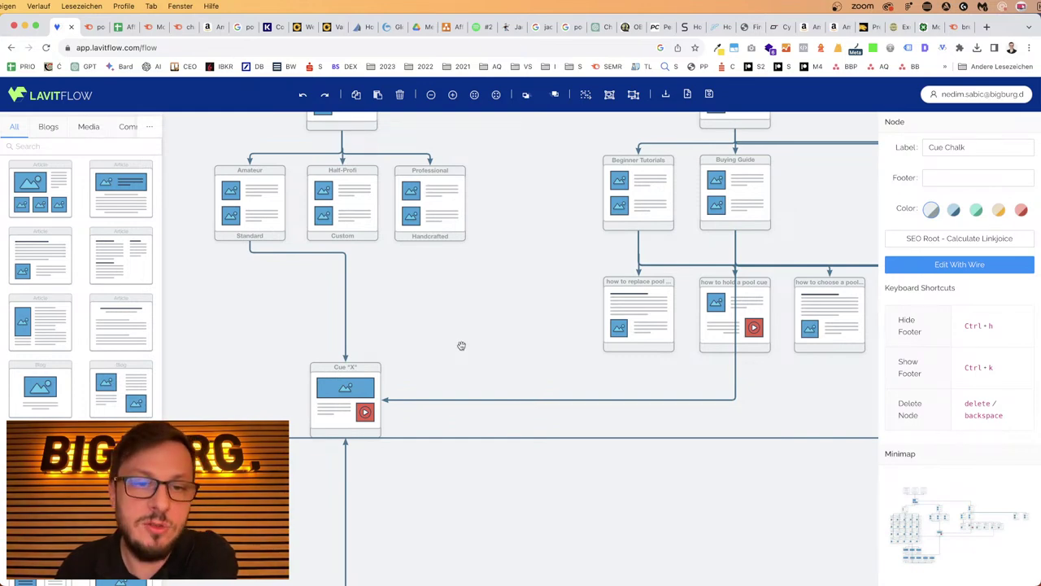
scroll(461, 346, down, 5)
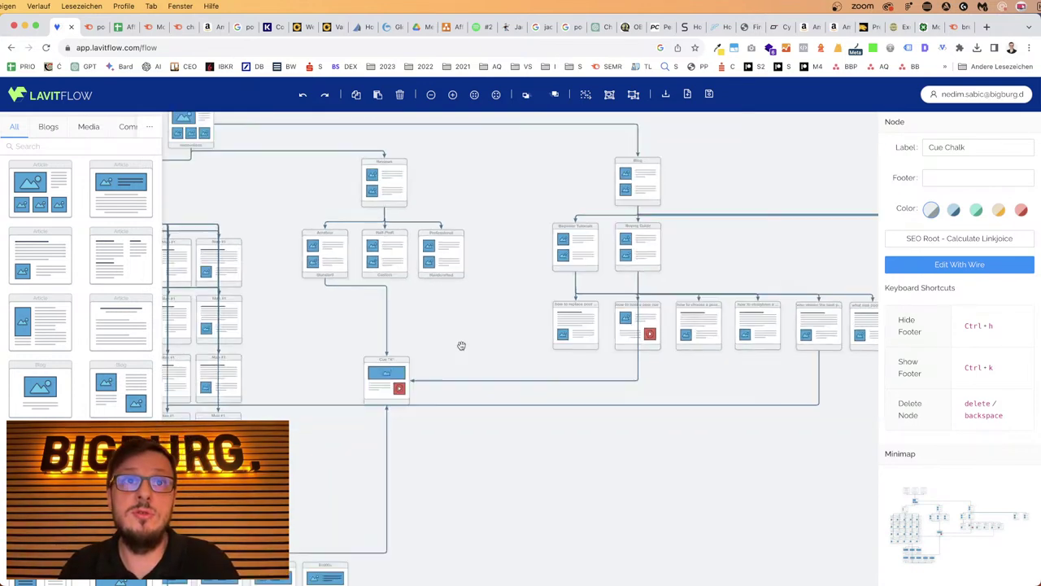
drag(460, 344, 562, 306)
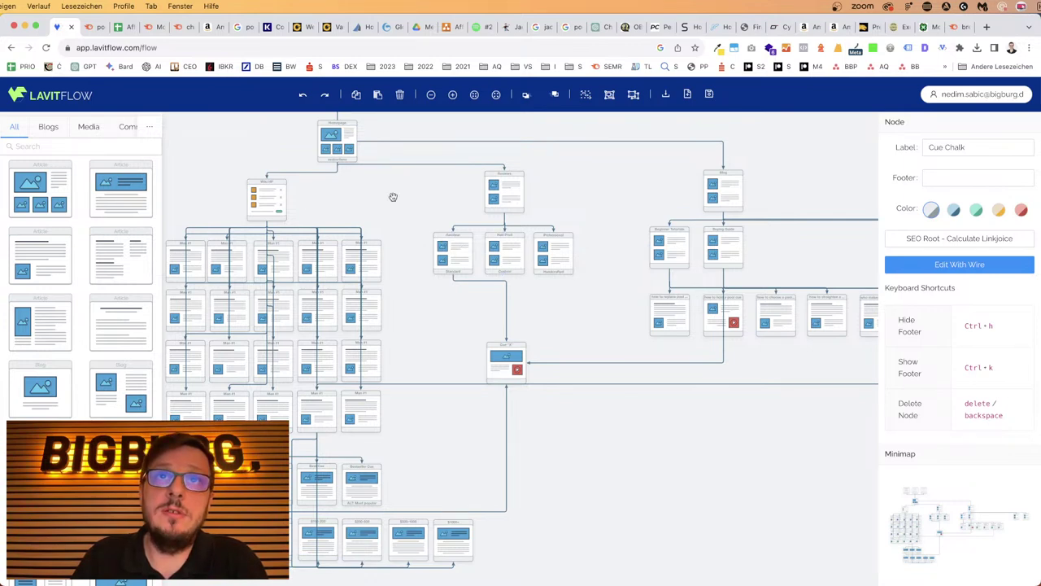
- Calculate link juice with Cue Chalk as the SEO root
drag(397, 200, 398, 277)
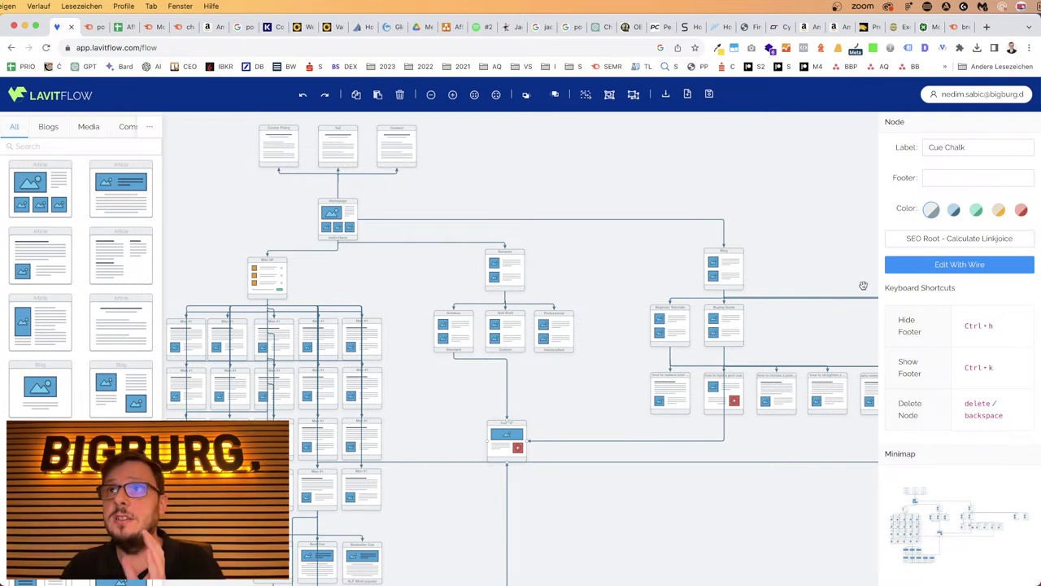
click(992, 244)
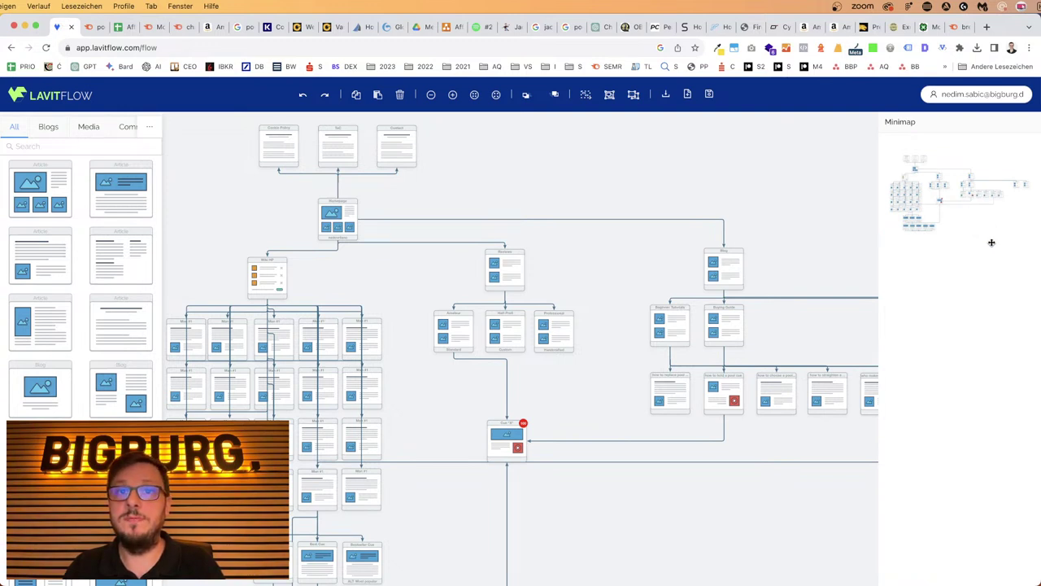
click(585, 404)
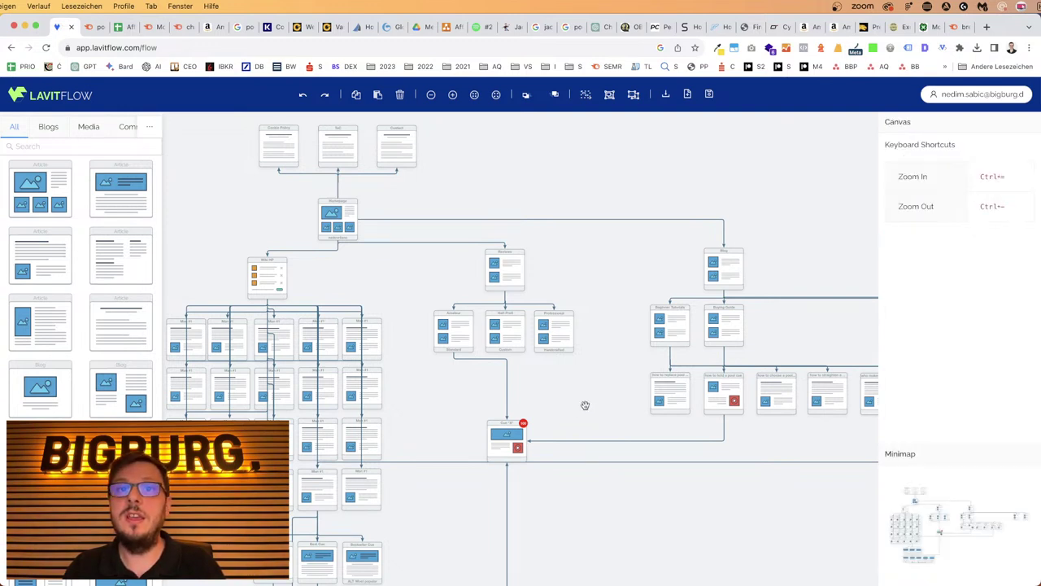
- Nudge the Cue "X" node slightly upward
click(497, 435)
scroll(569, 401, up, 3)
scroll(569, 401, down, 4)
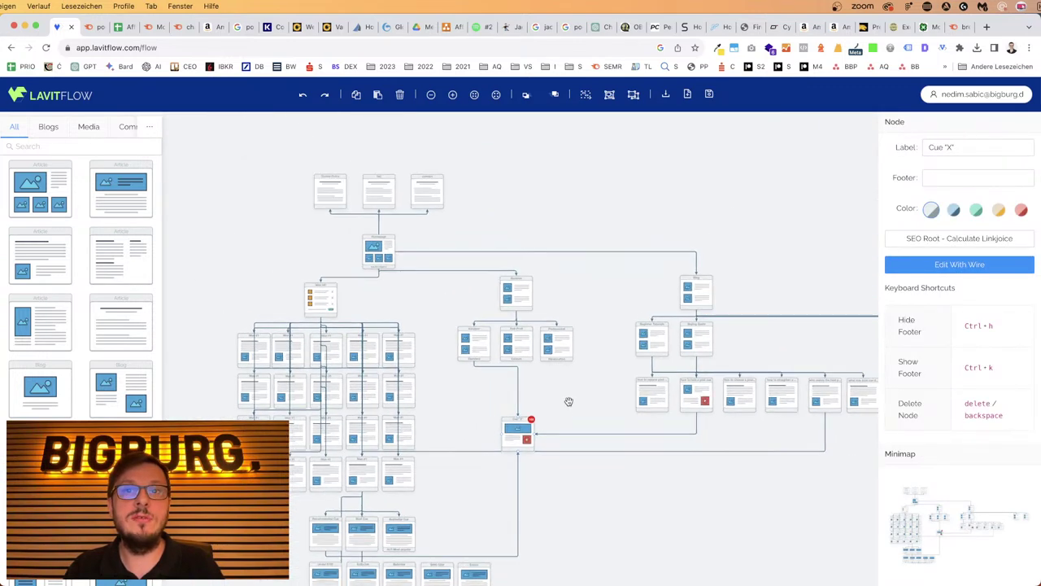
drag(518, 425, 517, 410)
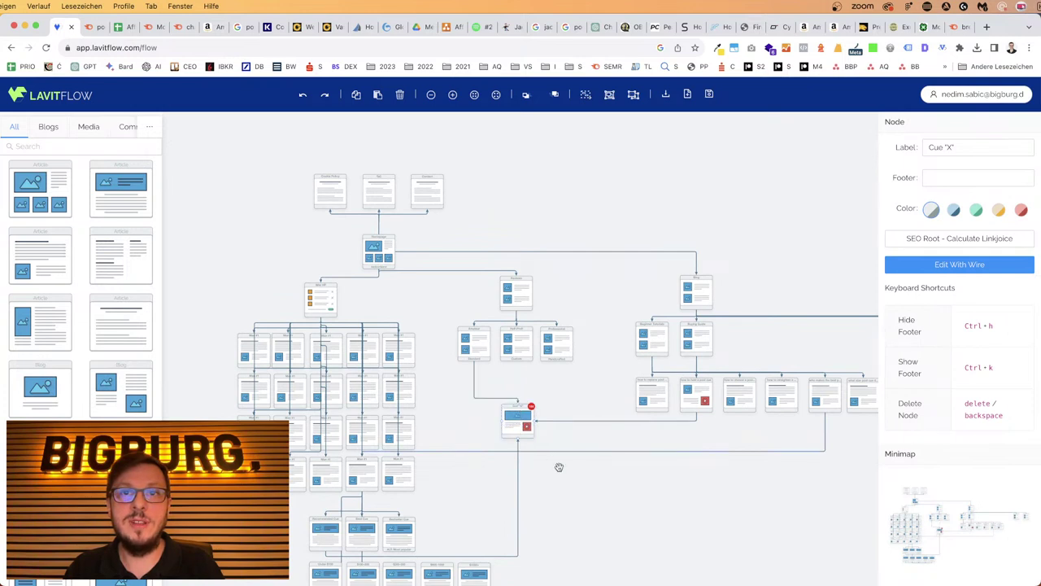
click(564, 472)
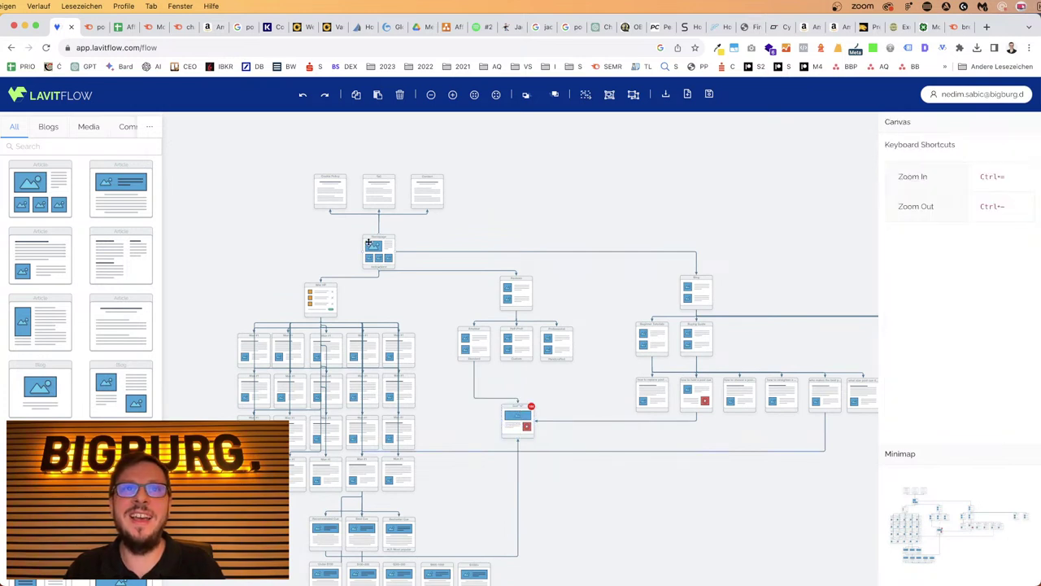
- Recalculate link juice with the TaC legal page as the SEO root
click(369, 242)
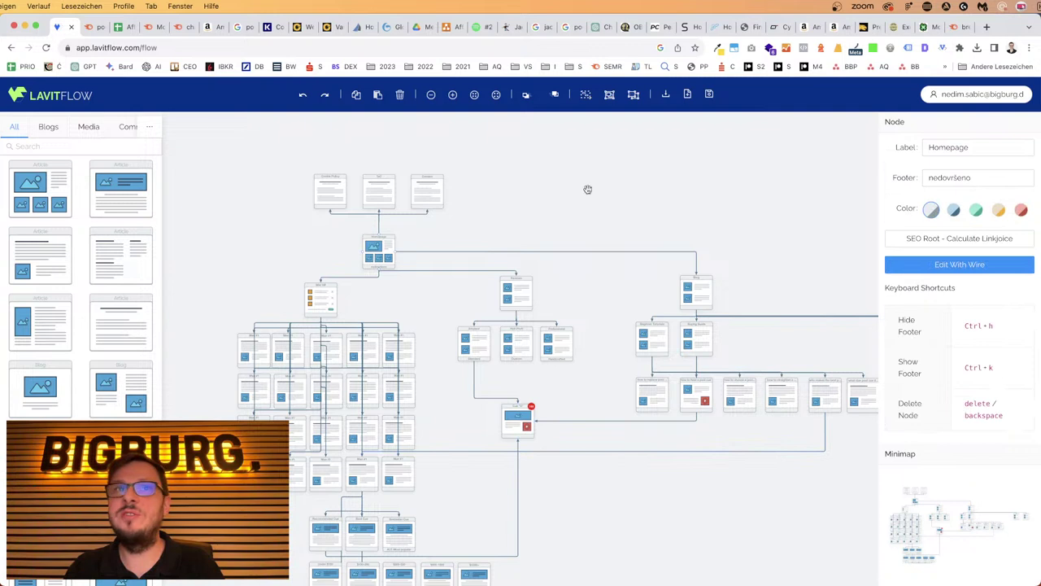
click(477, 195)
click(367, 191)
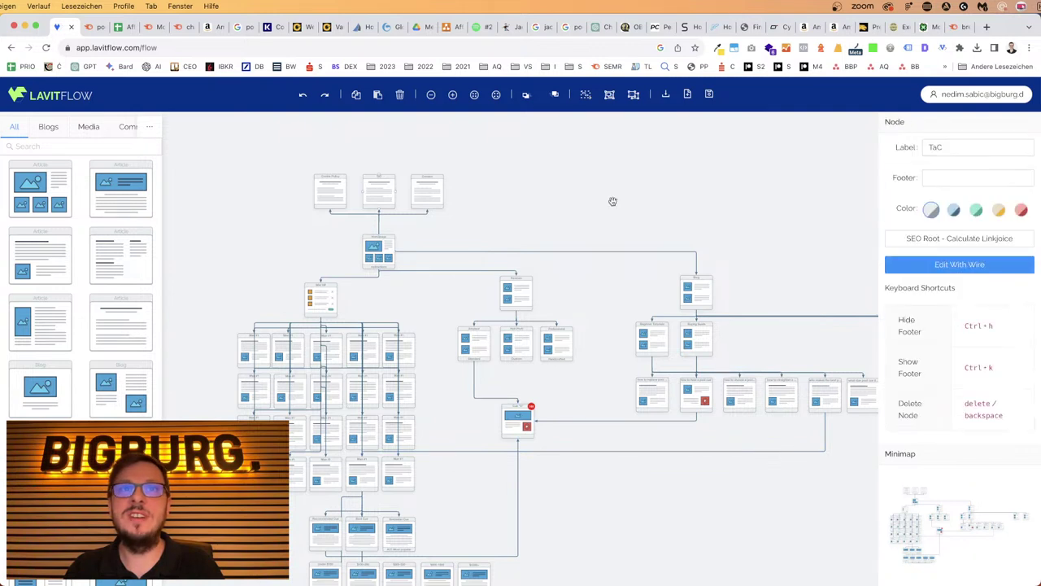
click(943, 238)
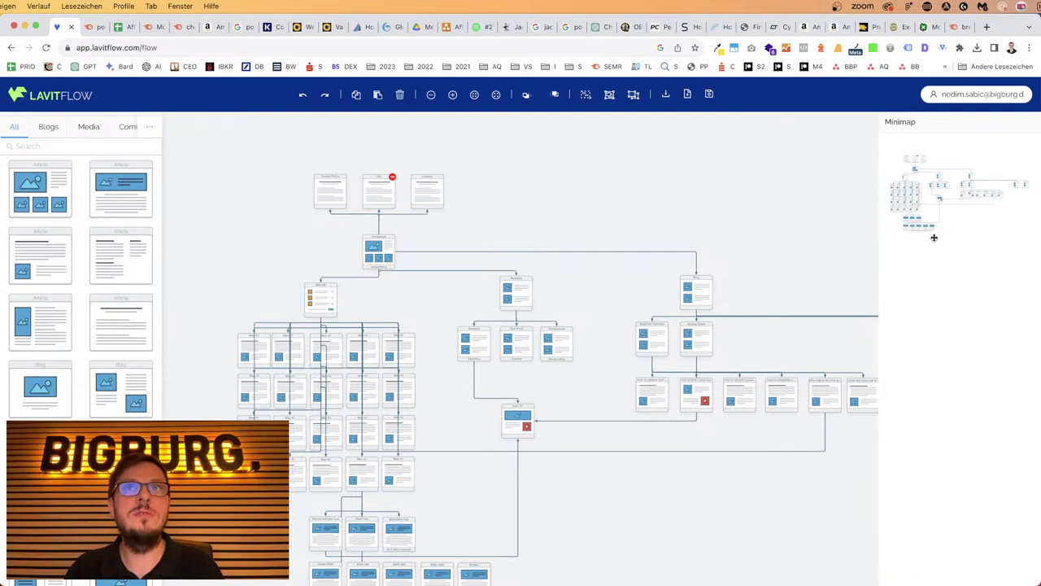
click(608, 174)
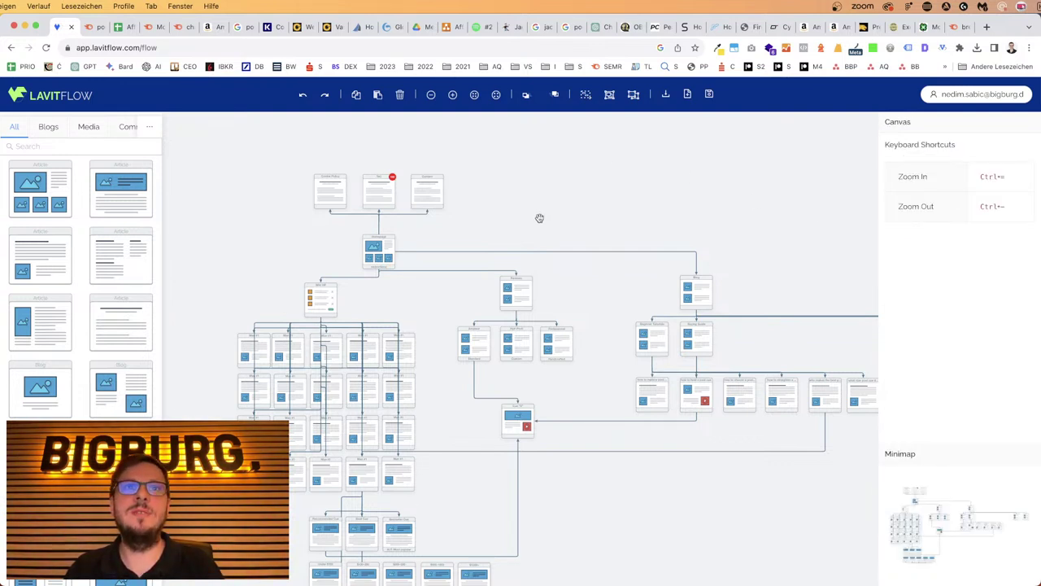
click(382, 247)
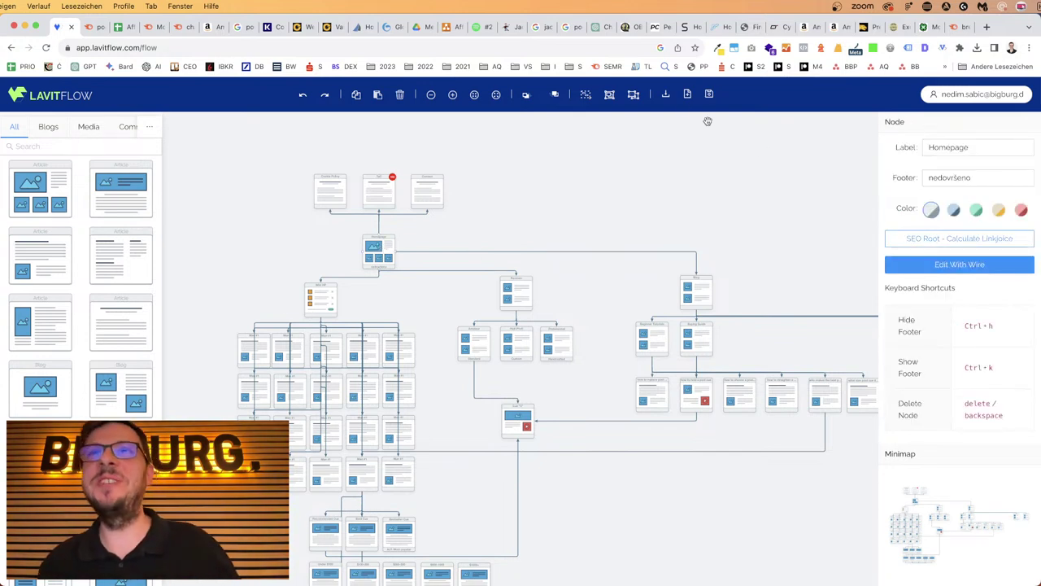
- Download the flow as a JPG image and shift the flow slightly right
click(667, 96)
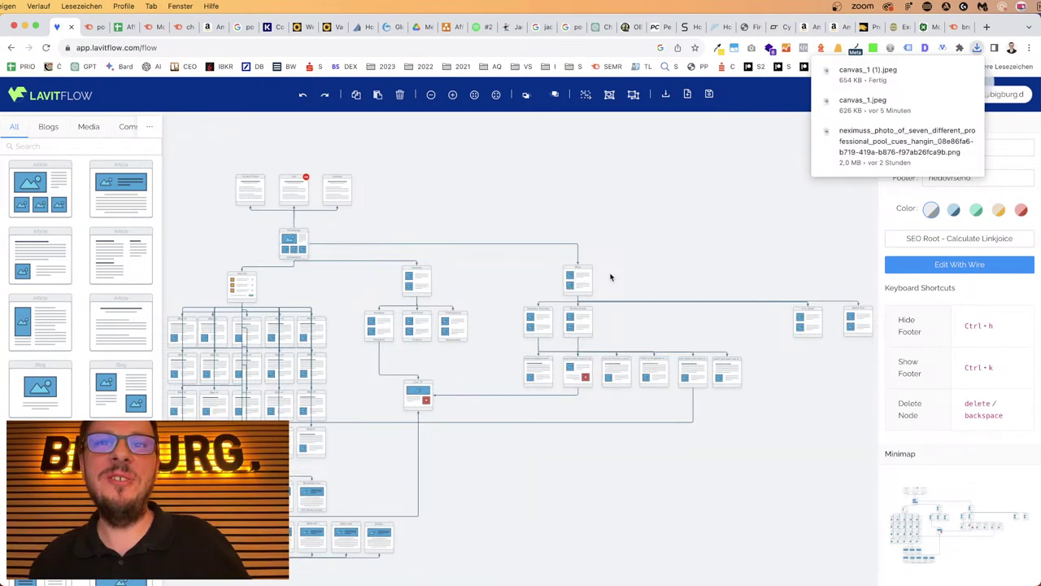
click(612, 225)
drag(498, 458, 563, 449)
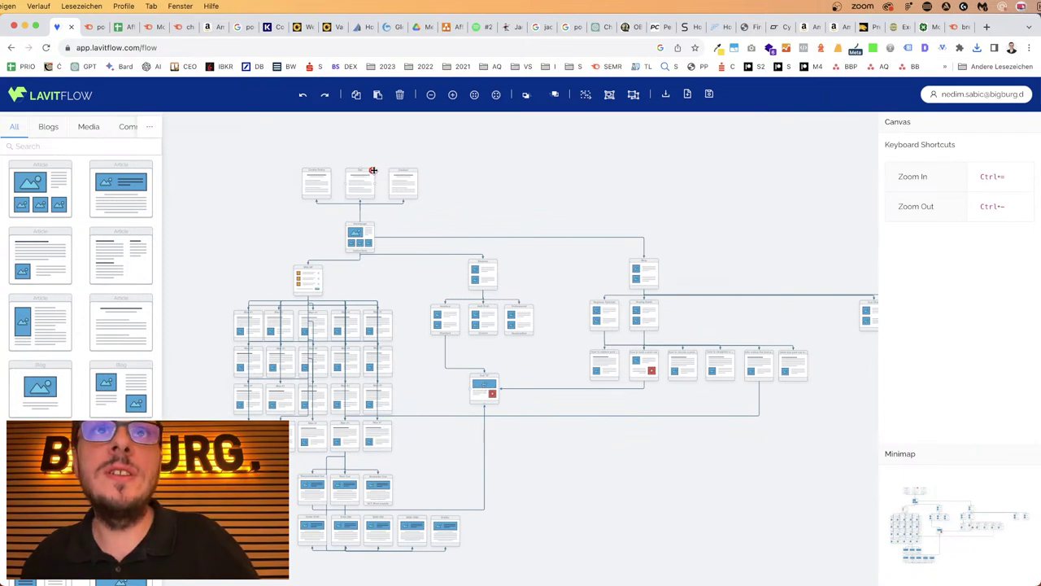
- Make Cue "X" the SEO root and recalculate link juice
click(493, 391)
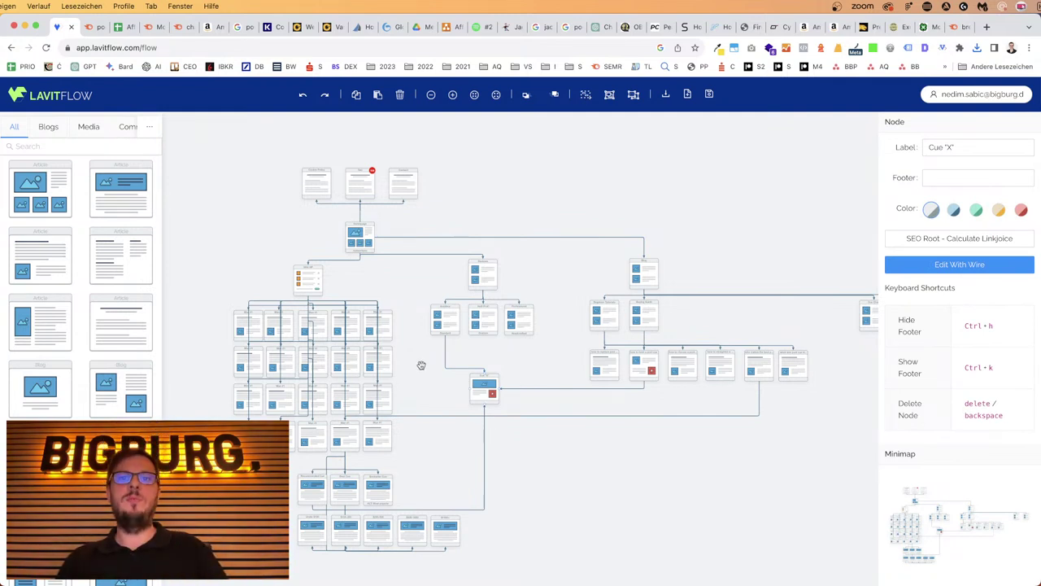
click(957, 238)
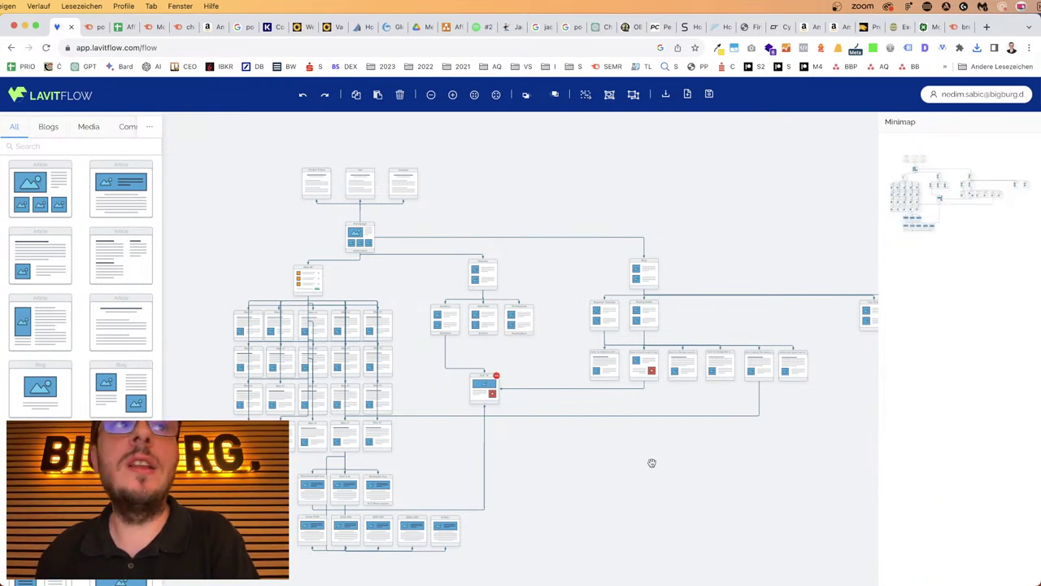
click(593, 484)
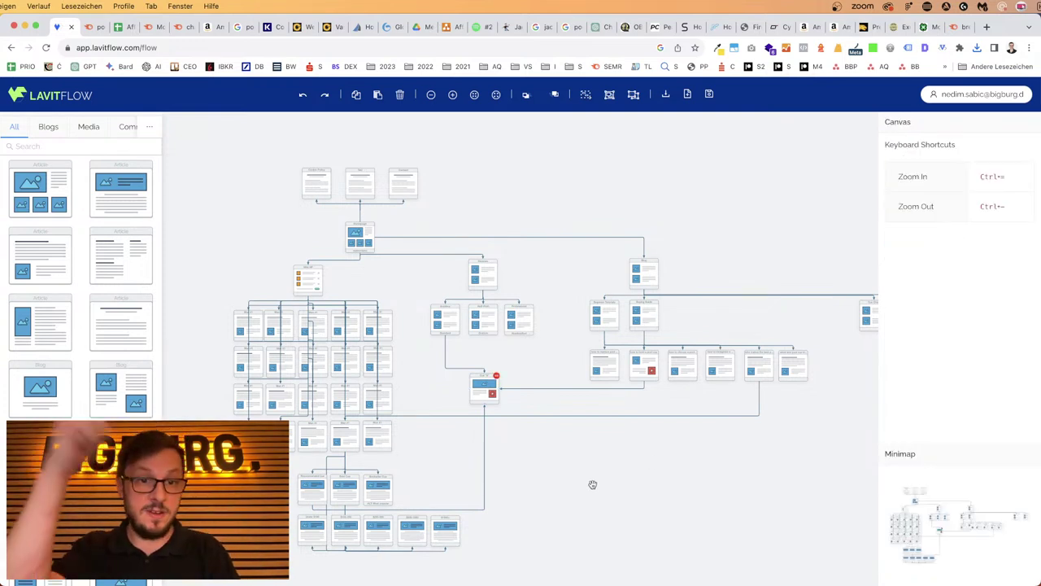
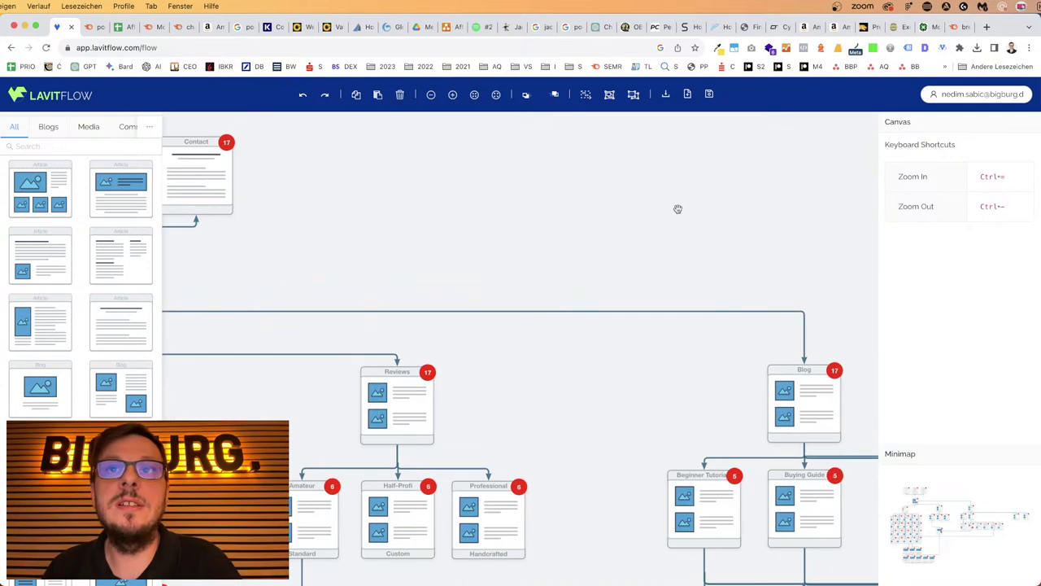
scroll(662, 201, down, 3)
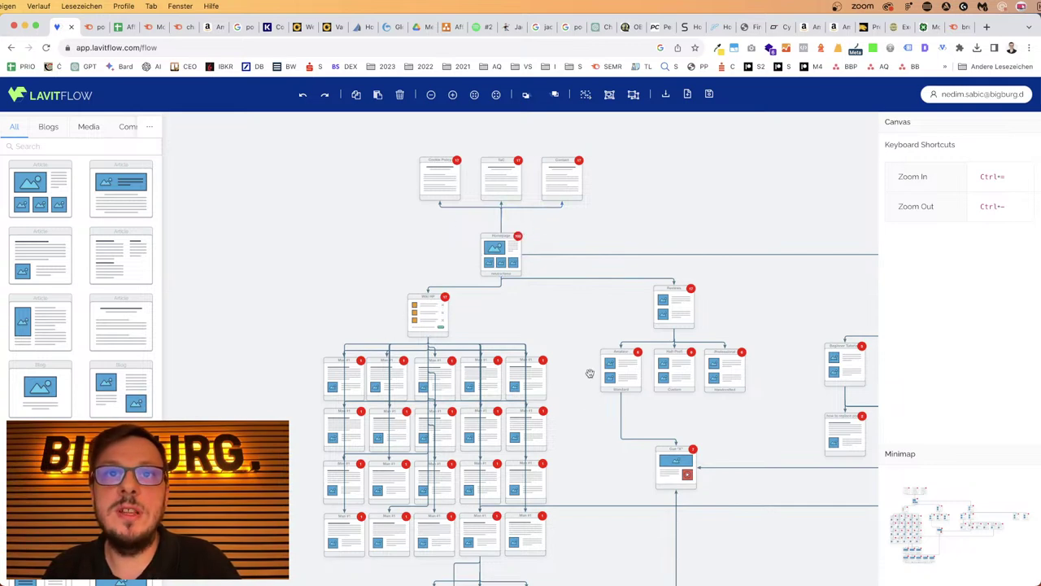
scroll(590, 372, down, 5)
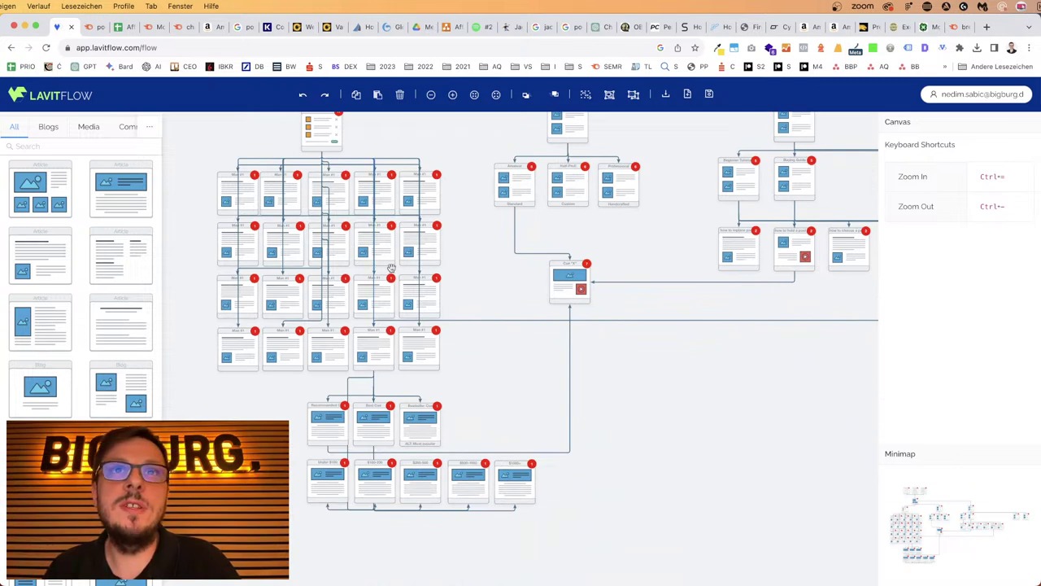
drag(454, 216, 448, 258)
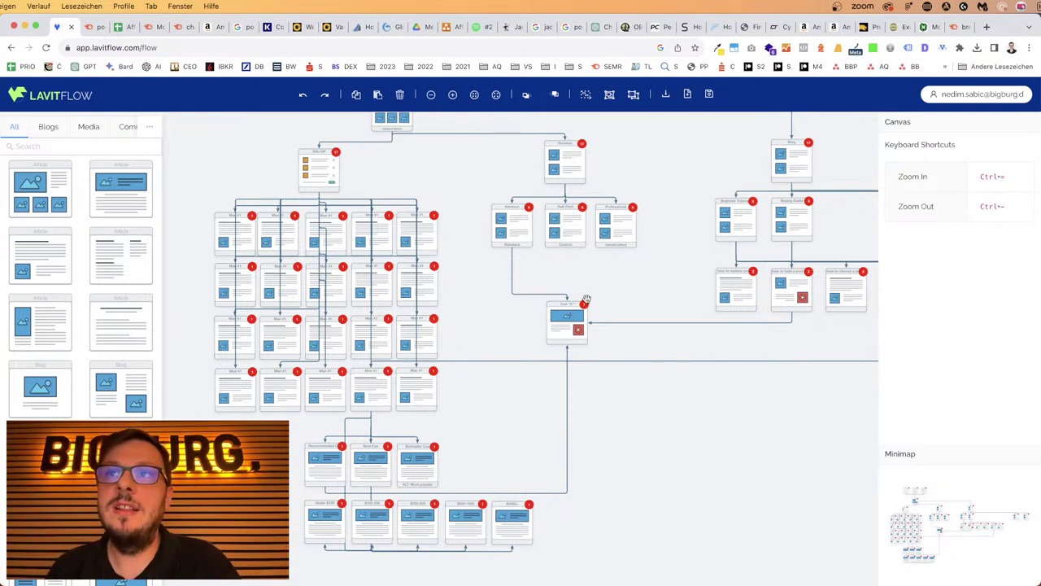
drag(690, 421, 609, 476)
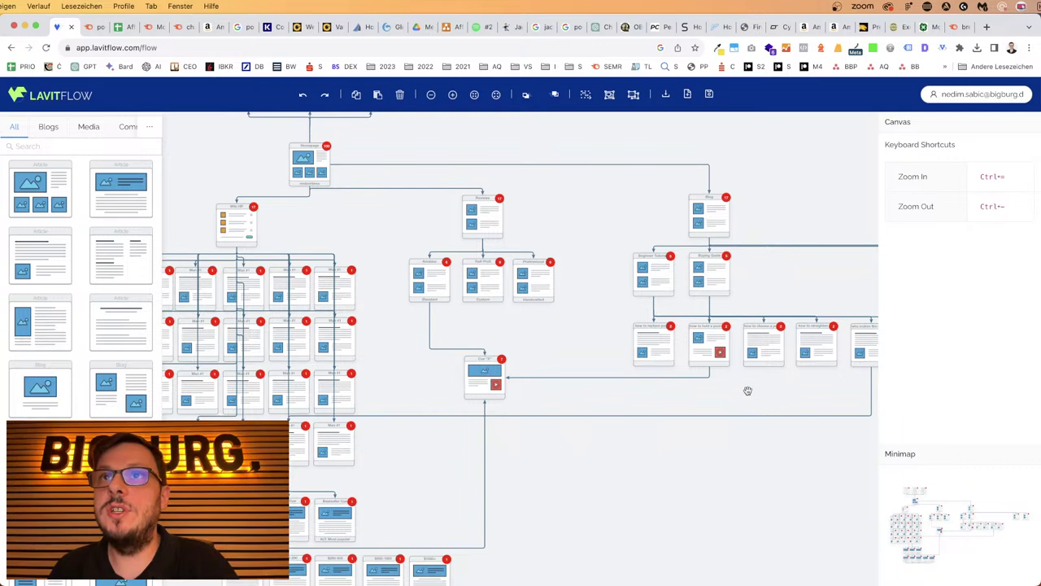
drag(756, 470, 608, 462)
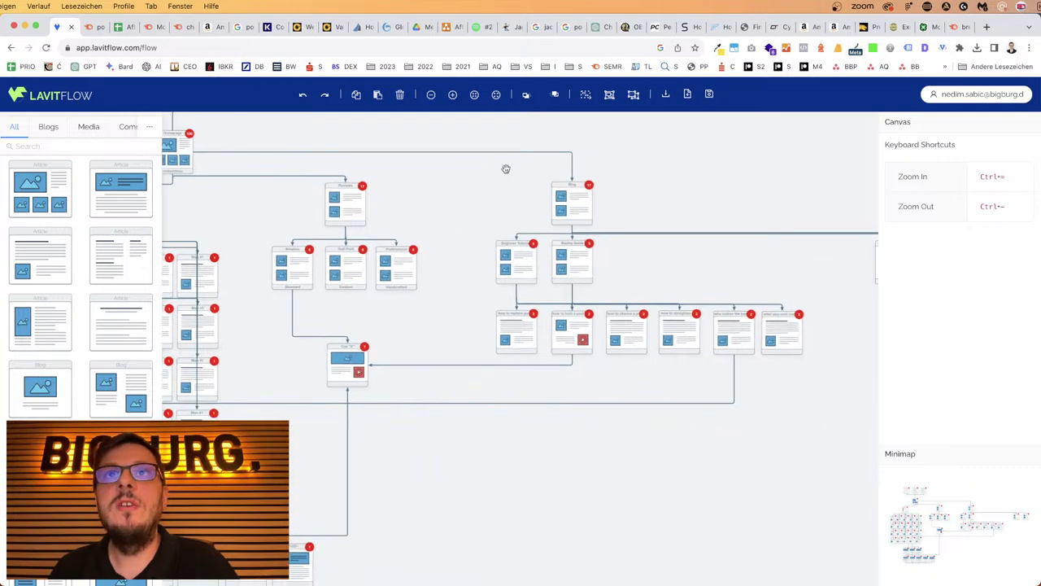
drag(379, 200, 683, 207)
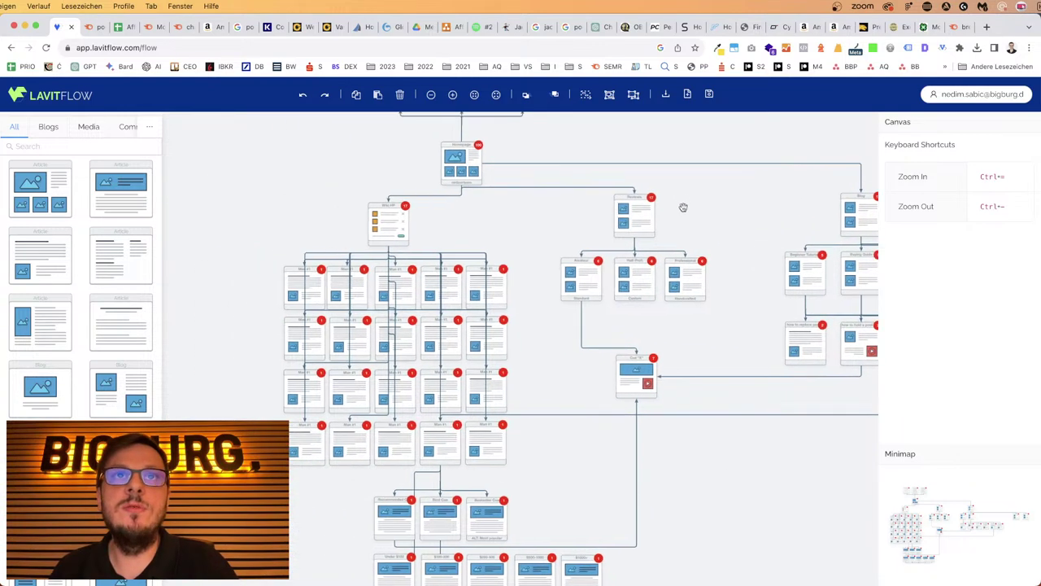
drag(518, 218, 532, 325)
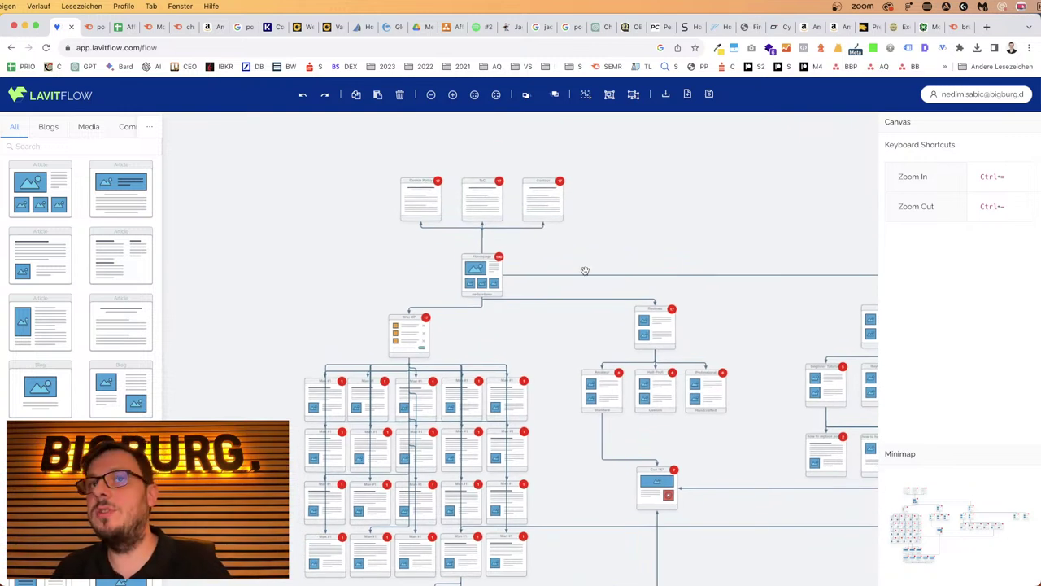
click(482, 270)
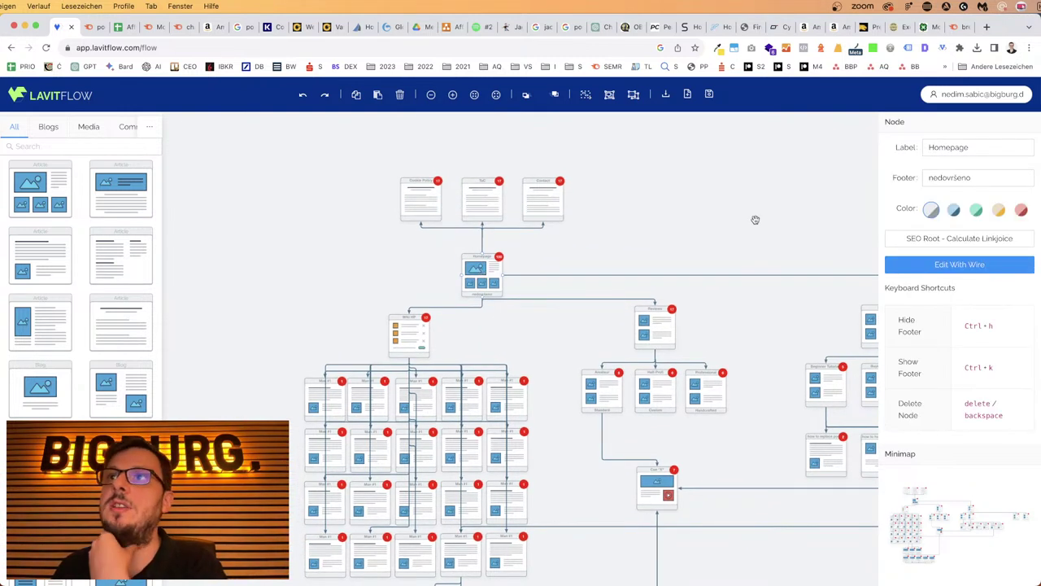
click(635, 204)
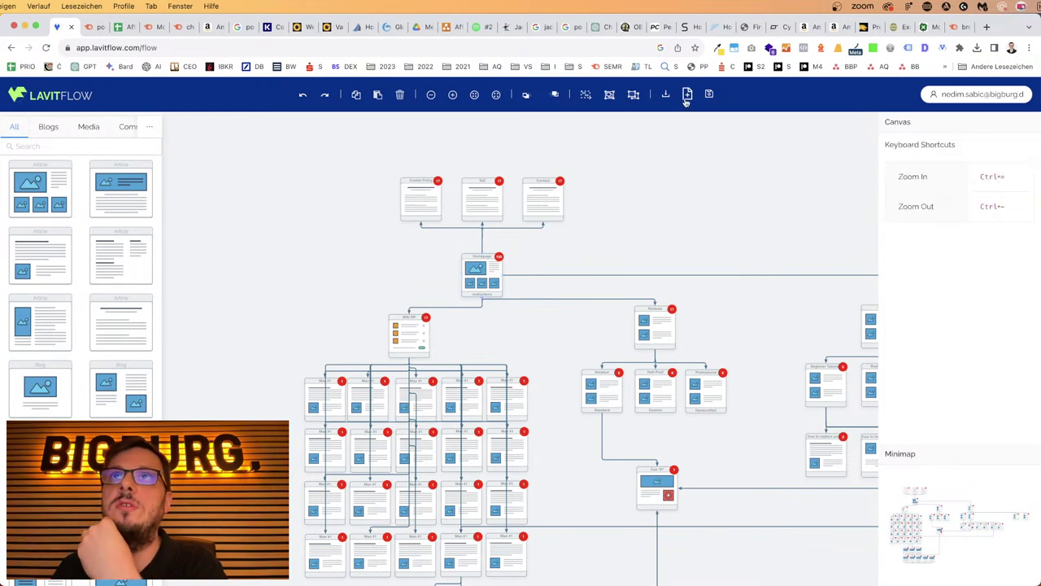
- Export the whole site map as the JPEG canvas_1 (2).jpeg and dismiss the download notice
click(665, 95)
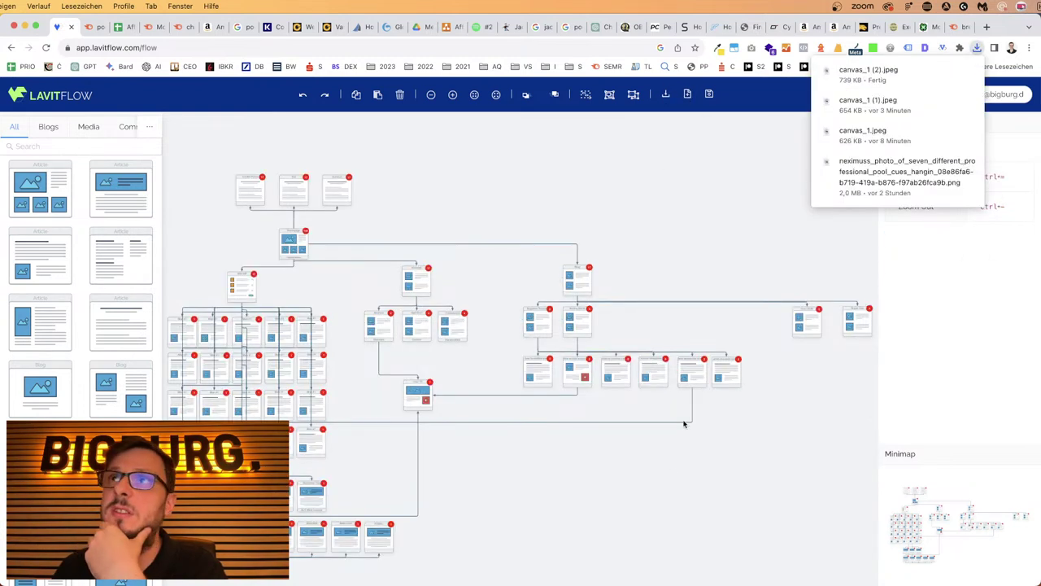
click(584, 201)
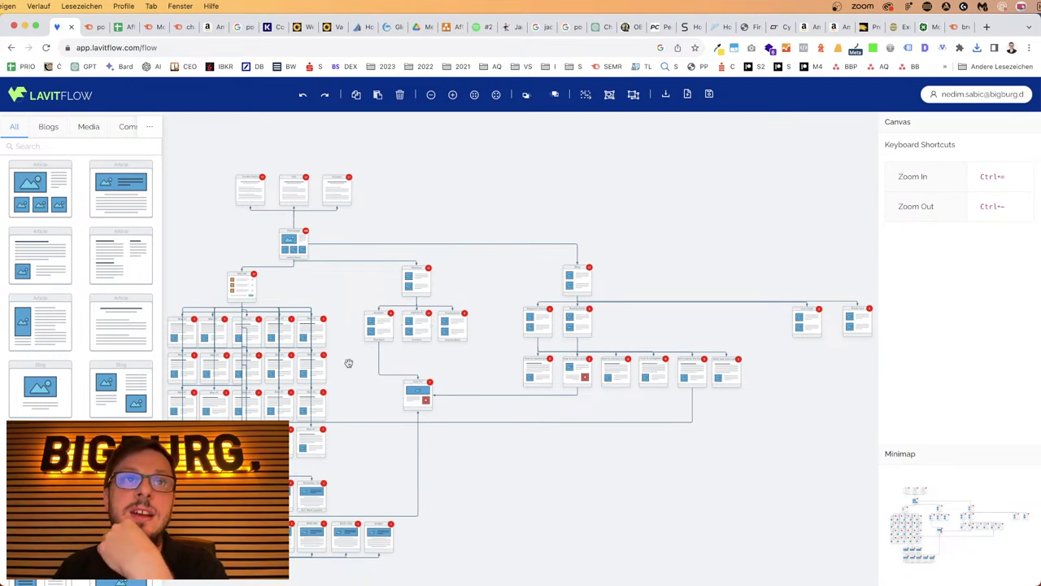
scroll(338, 313, down, 3)
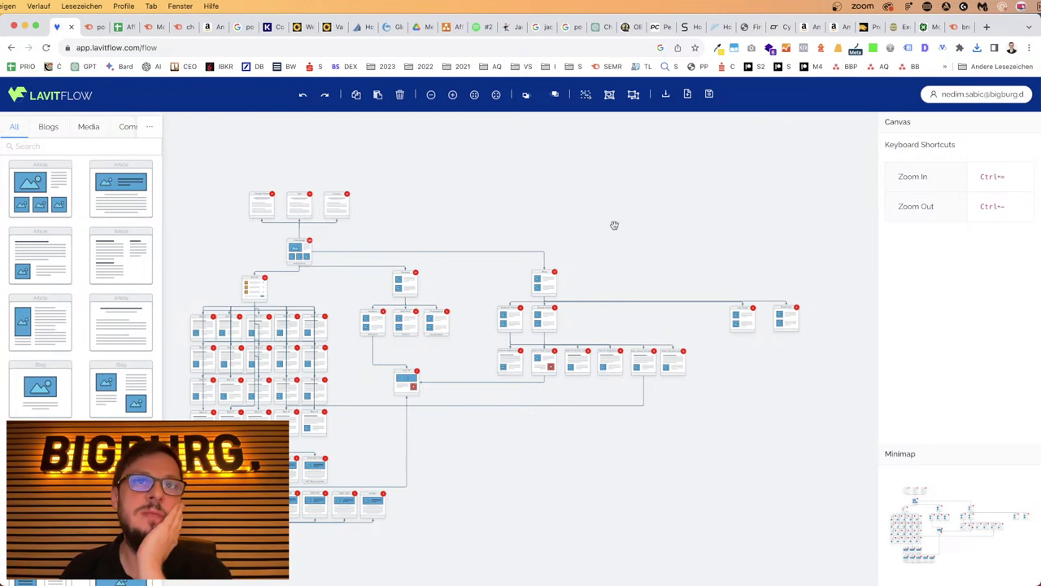
drag(308, 289, 381, 306)
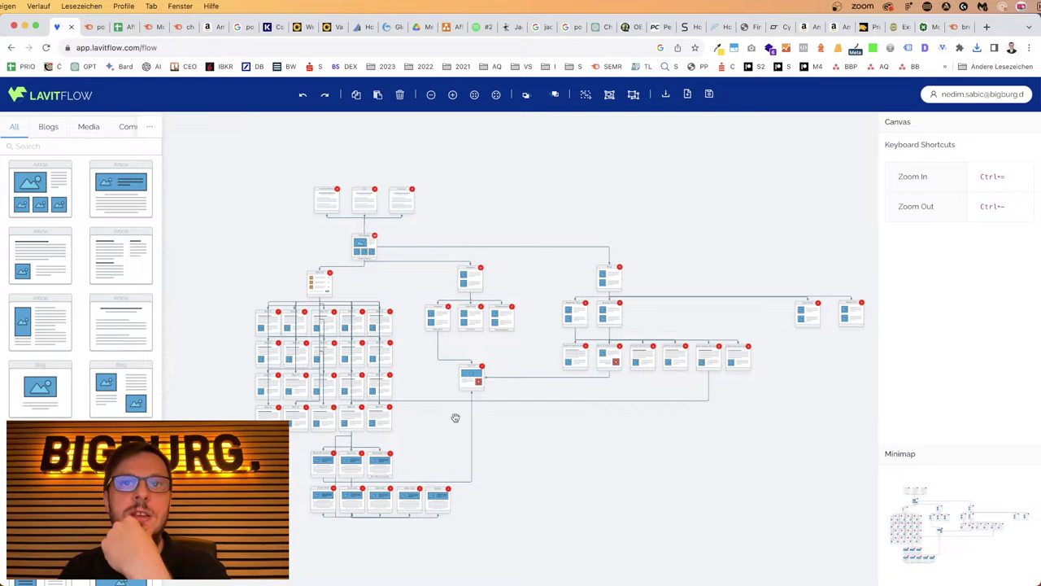
scroll(455, 418, up, 5)
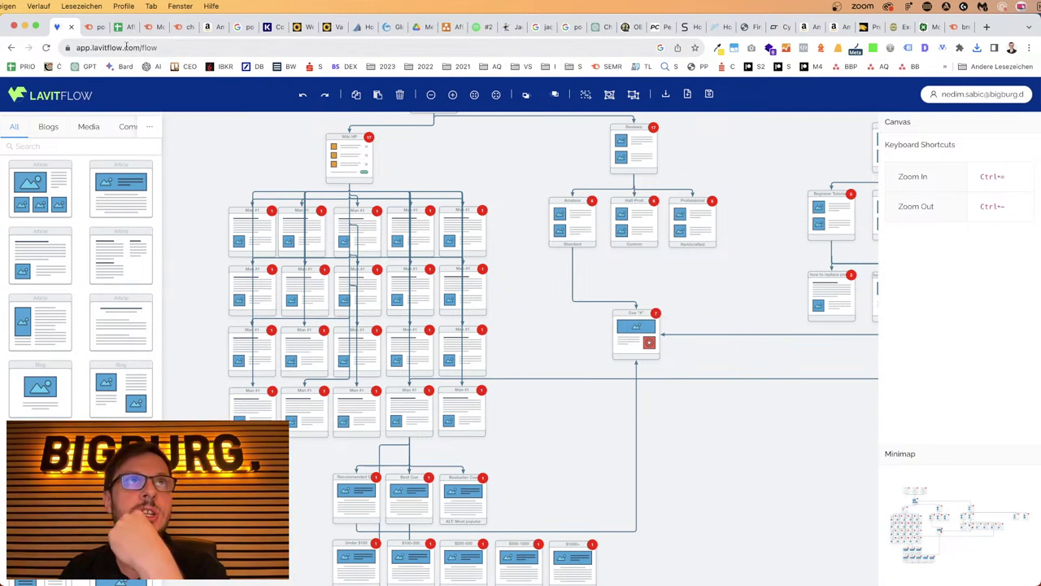
- Copy the lavitflow.com domain from the address bar and go to Kinsta's WordPress plan page
click(88, 47)
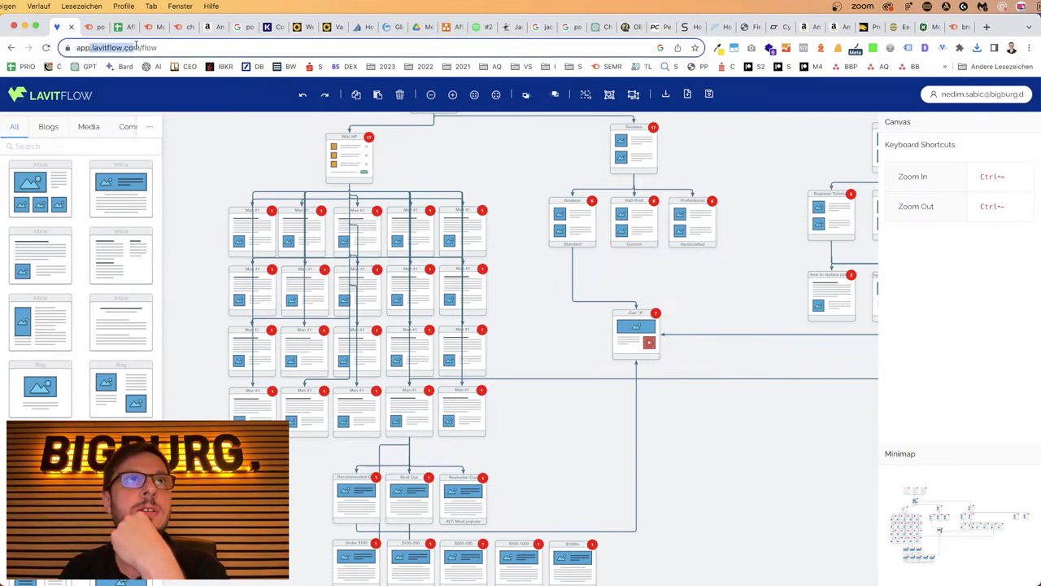
drag(117, 47, 164, 45)
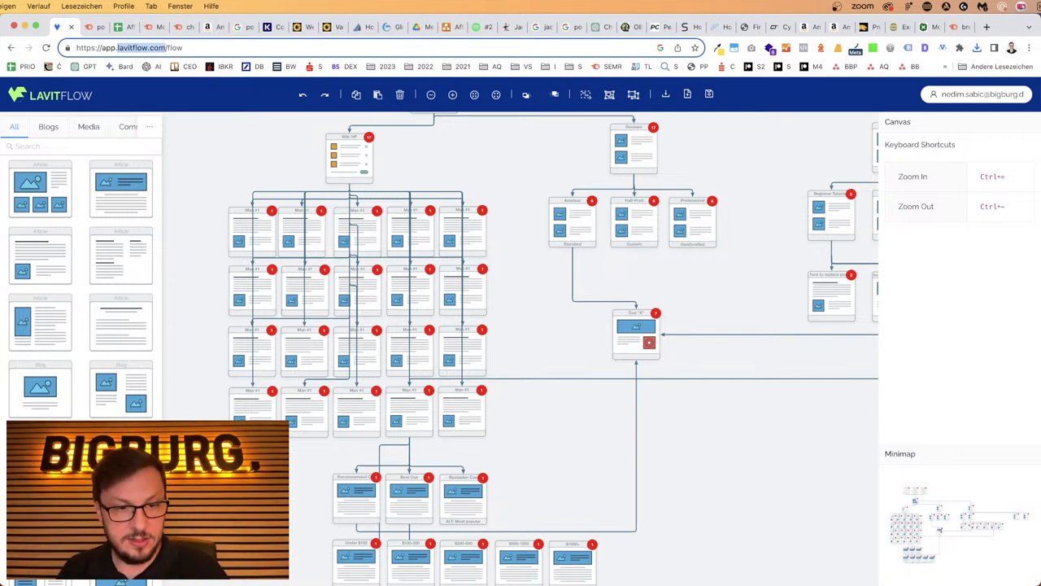
key(super+Tab)
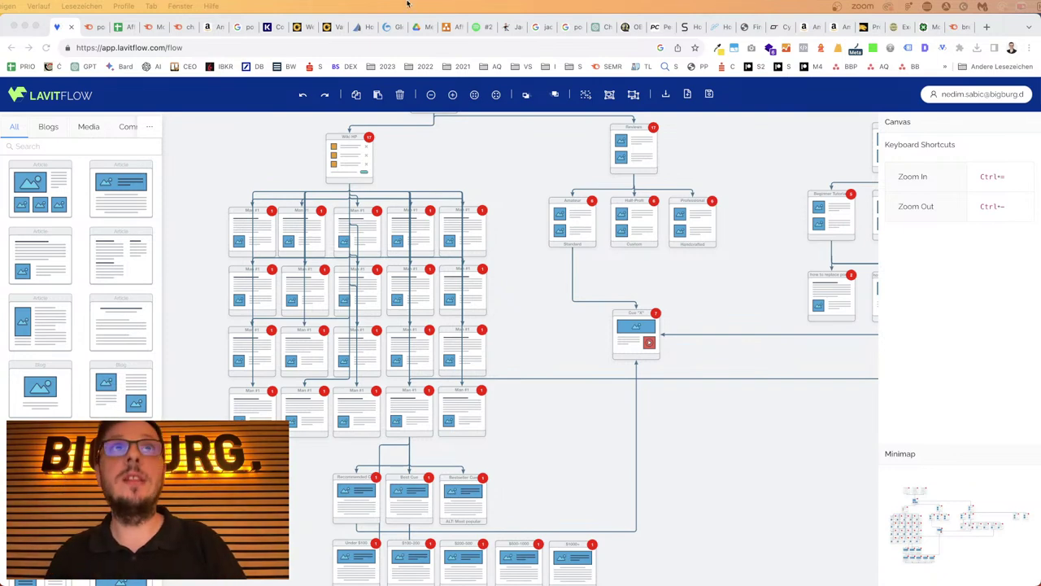
click(268, 27)
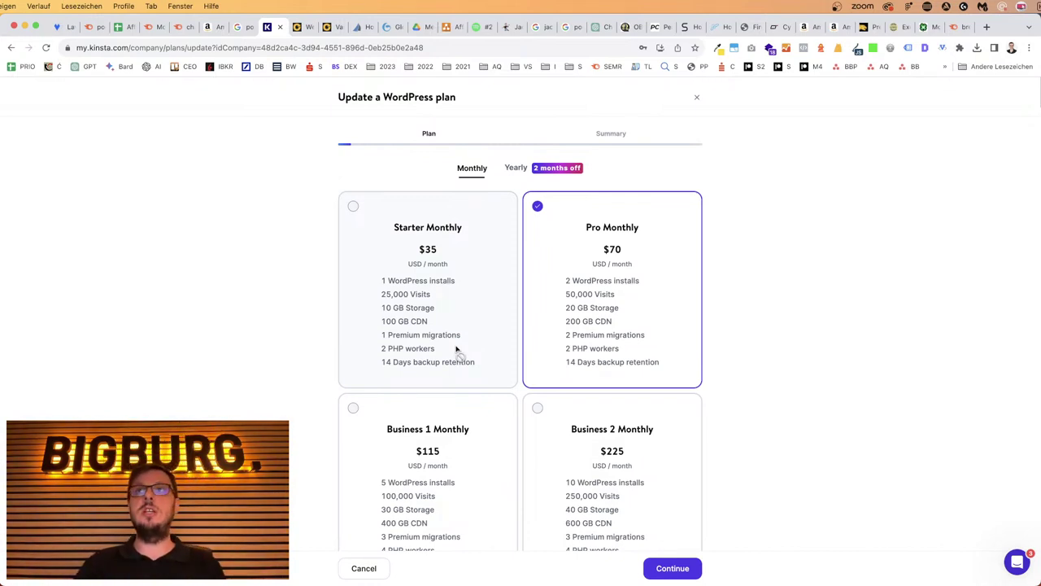
- Review Avalon's hosting prices, marking the 2,99 € CYBER_IN! plan, then go to AdriaHost's packages
click(303, 29)
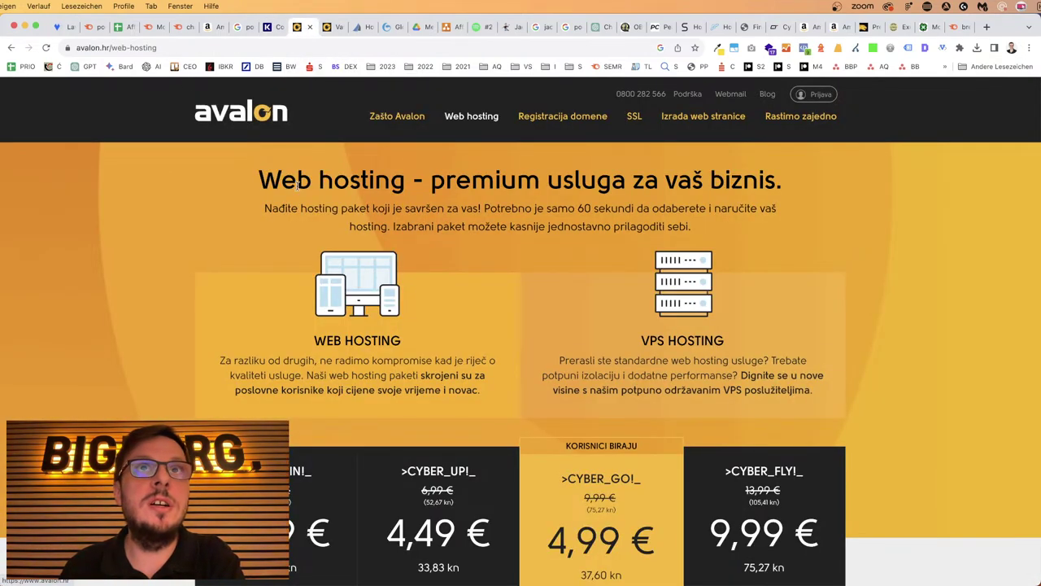
scroll(299, 185, down, 8)
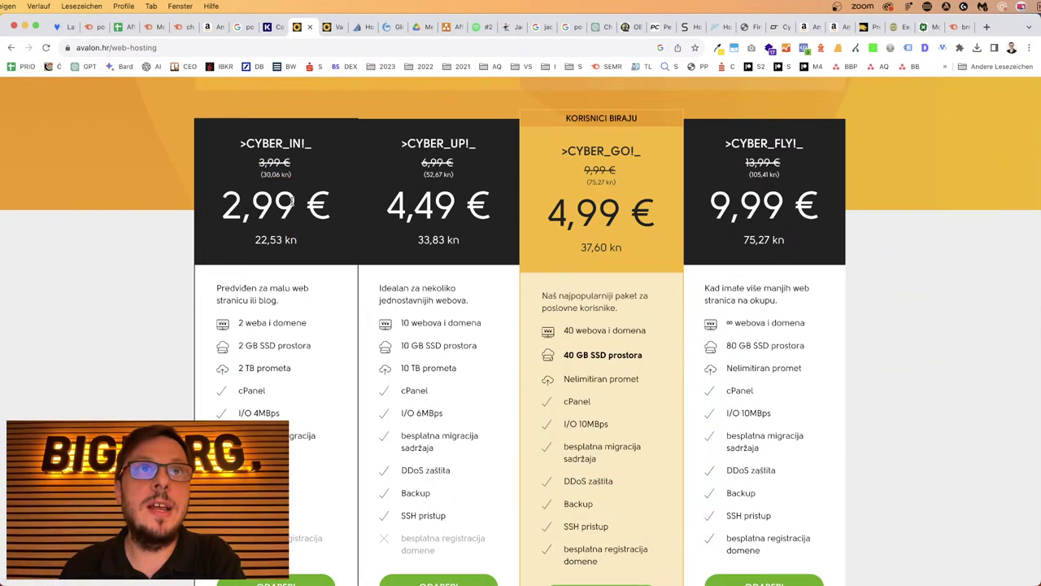
double_click(291, 200)
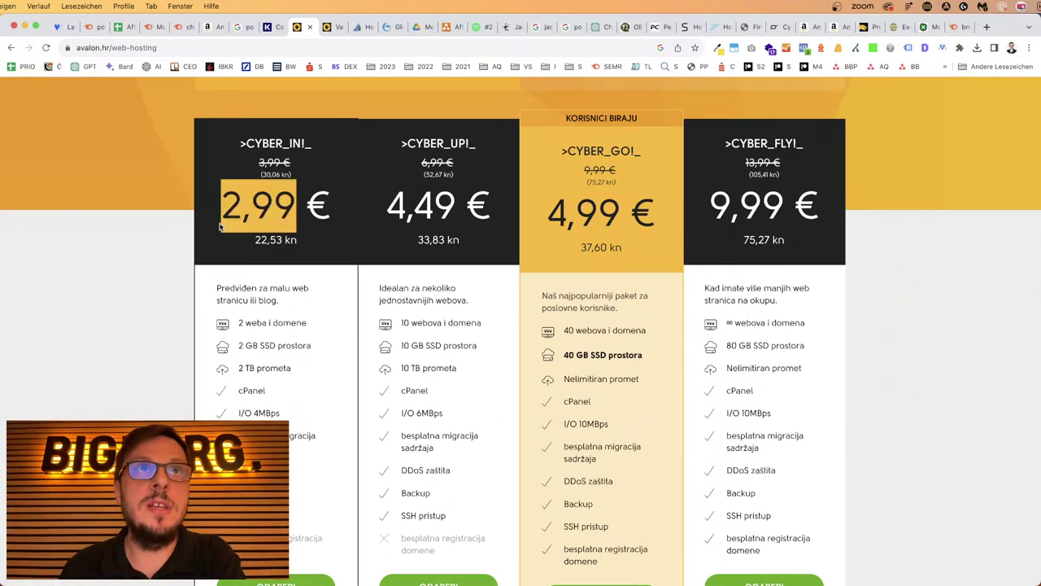
click(280, 175)
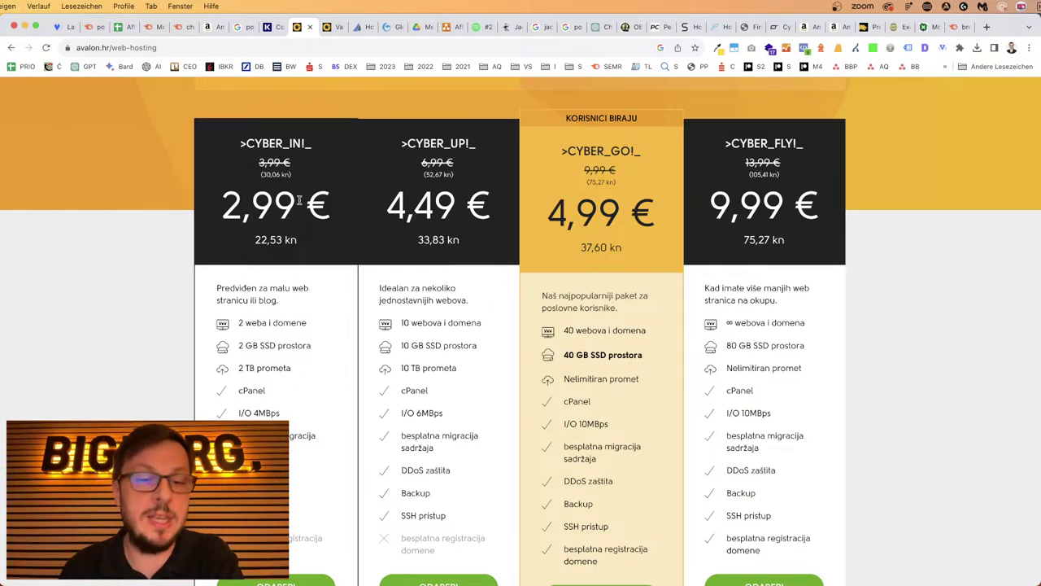
drag(224, 205, 291, 201)
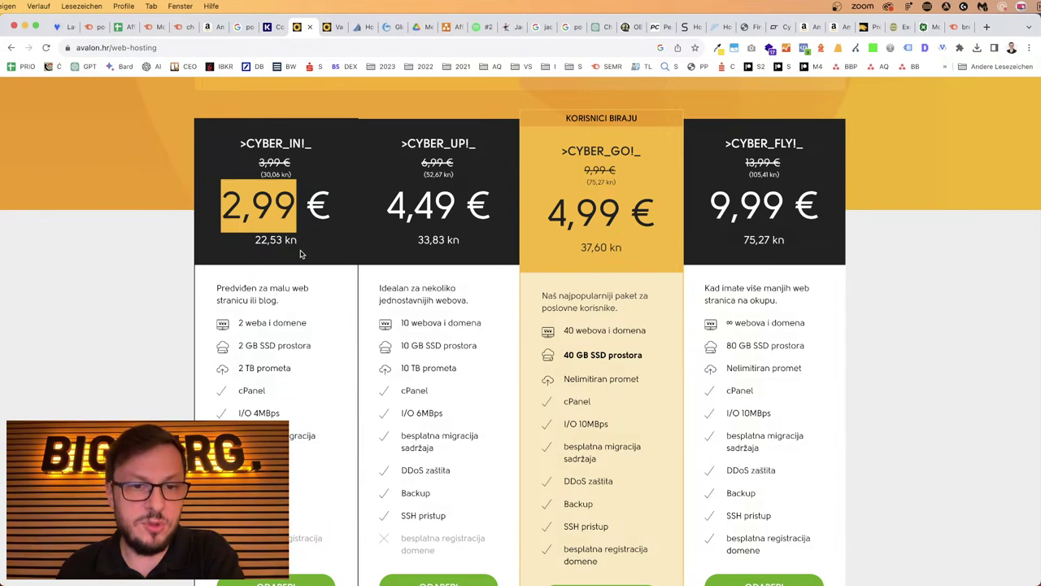
scroll(315, 373, down, 2)
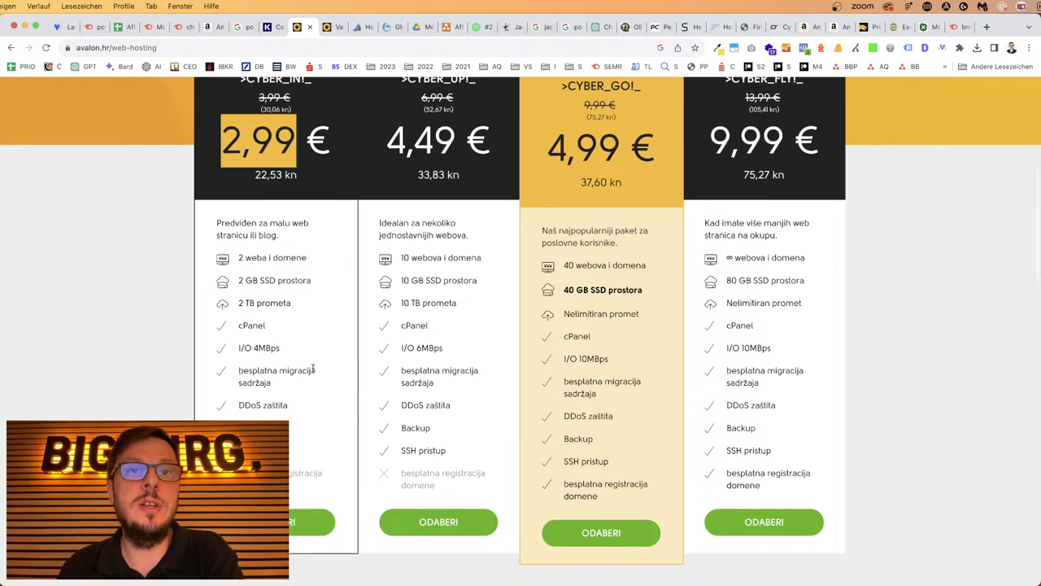
scroll(283, 254, up, 2)
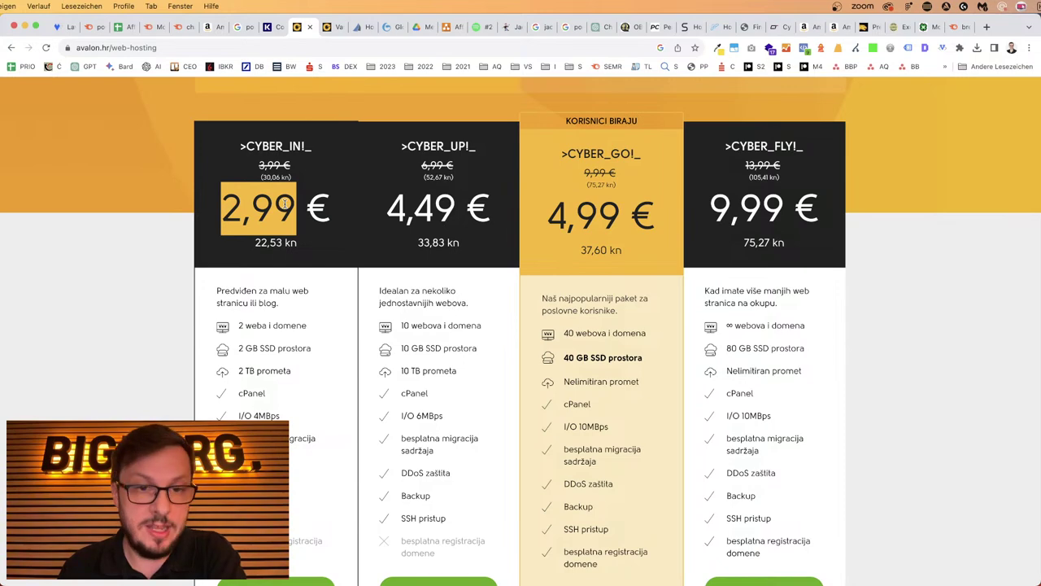
click(357, 27)
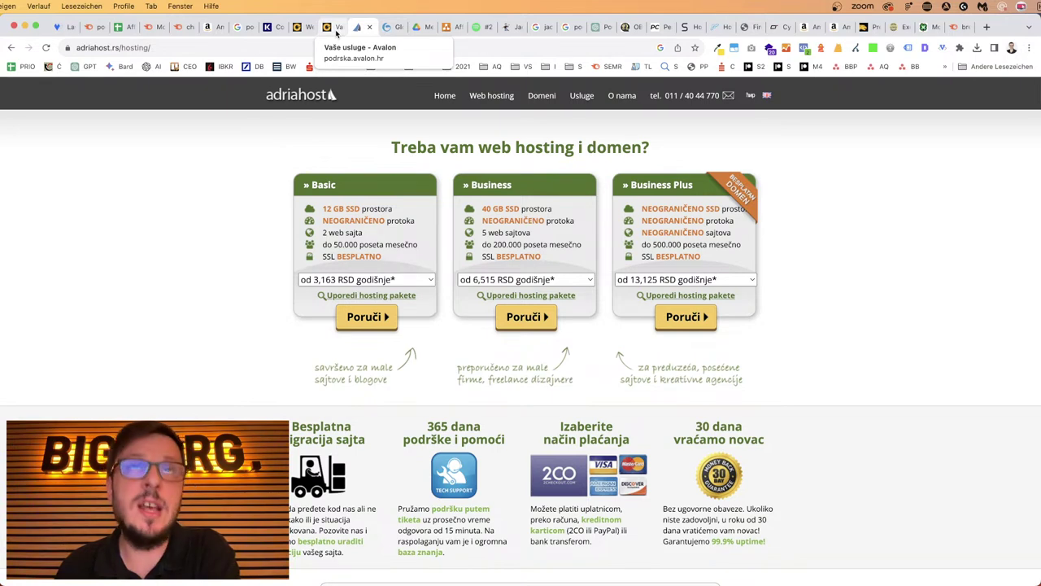
- Compare Globalhost, Avalon and AdriaHost hosting prices, ending on Kinsta's WordPress plan options
click(387, 27)
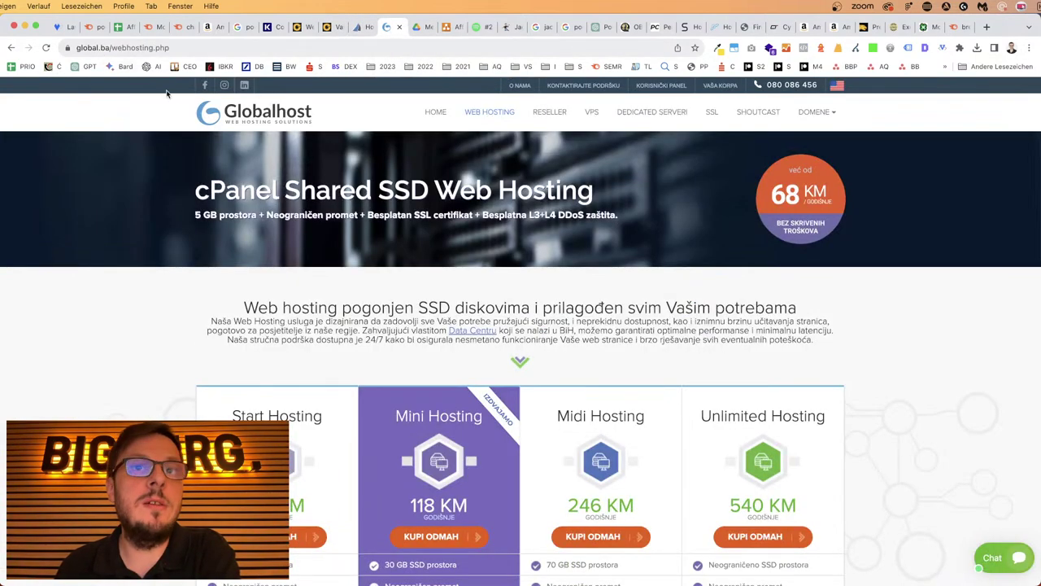
scroll(313, 205, down, 3)
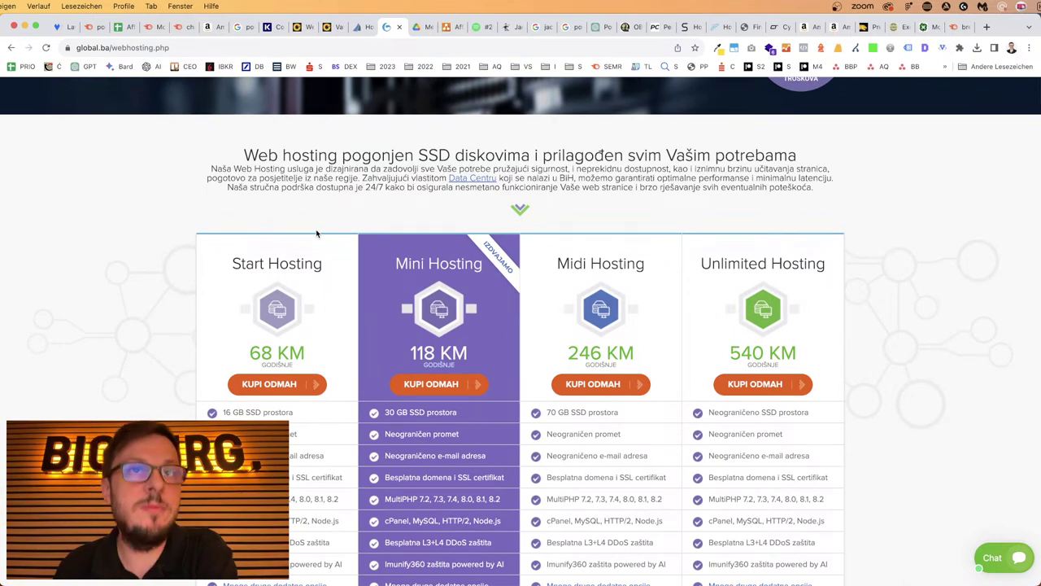
scroll(317, 233, down, 2)
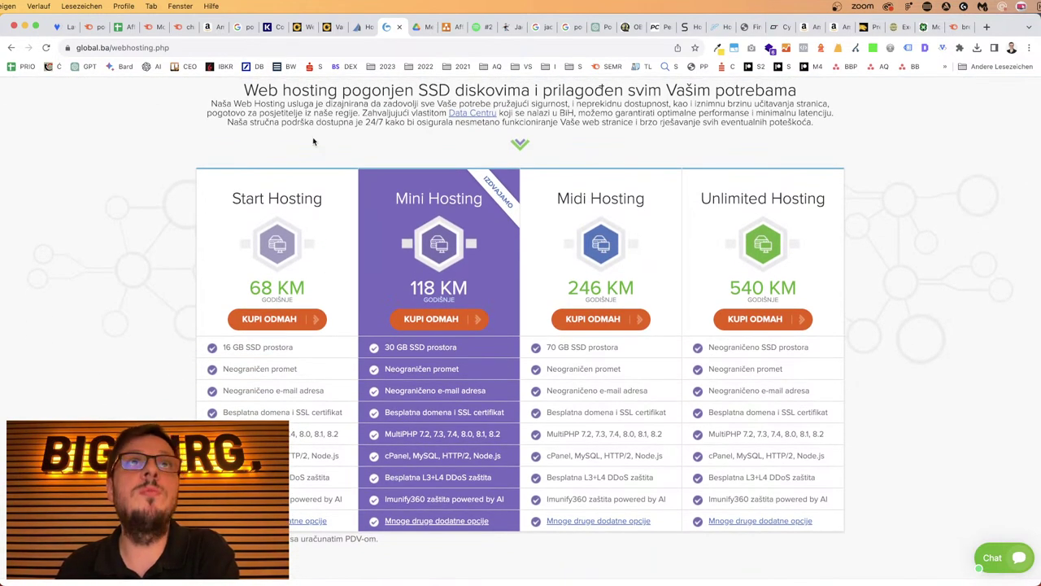
click(301, 27)
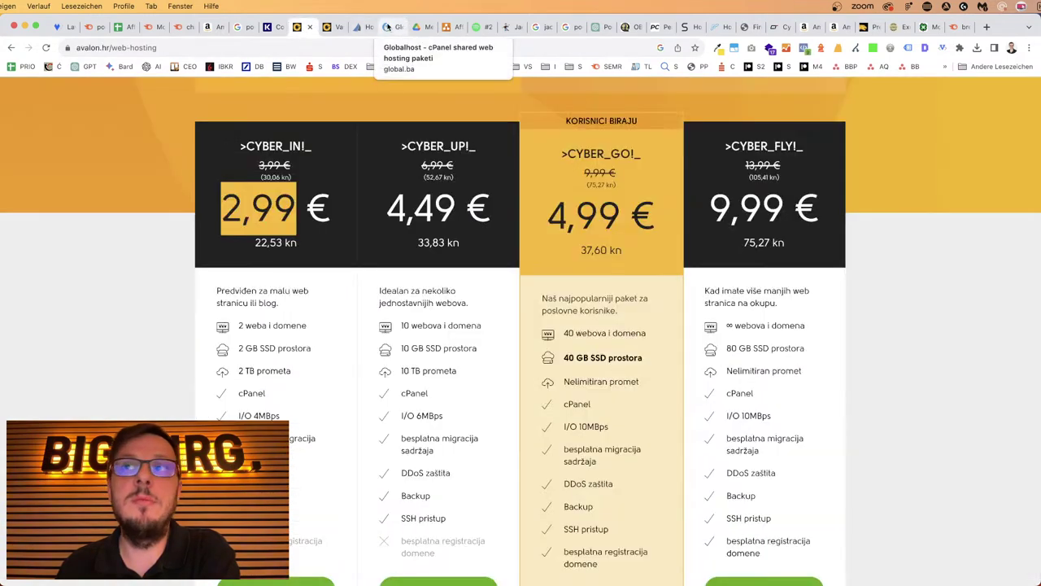
click(387, 27)
click(358, 27)
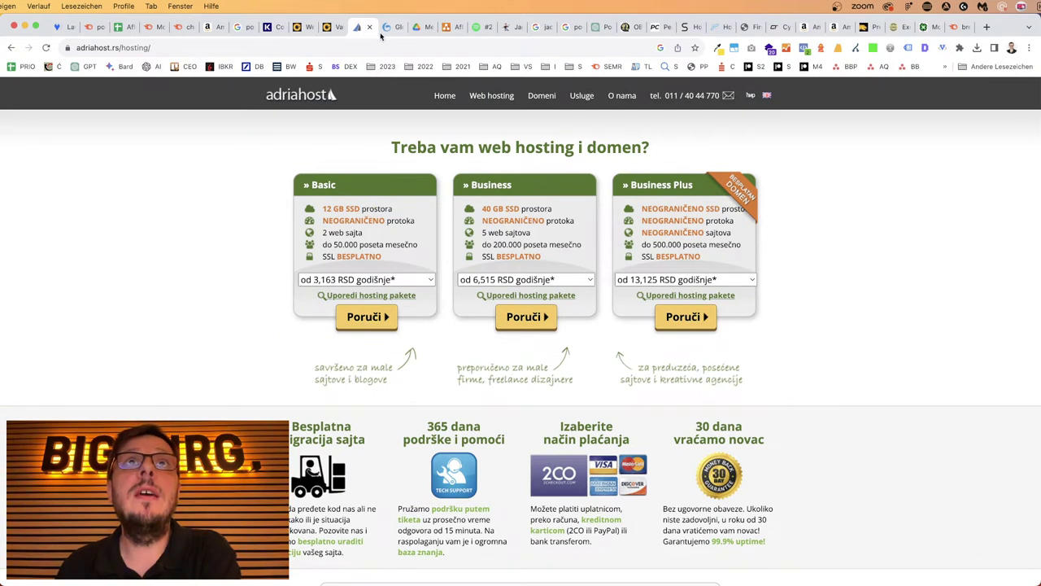
click(387, 27)
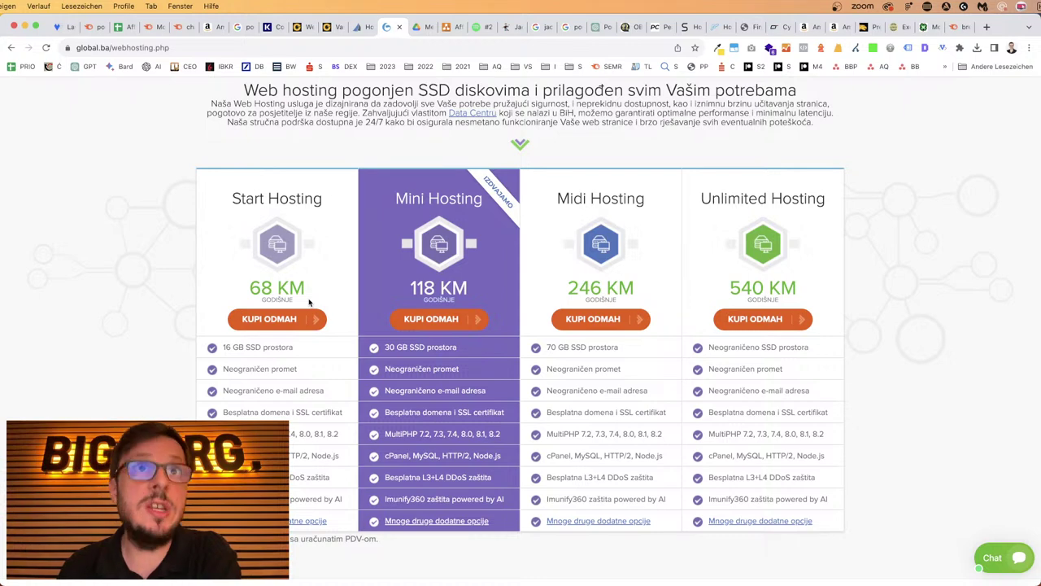
click(298, 28)
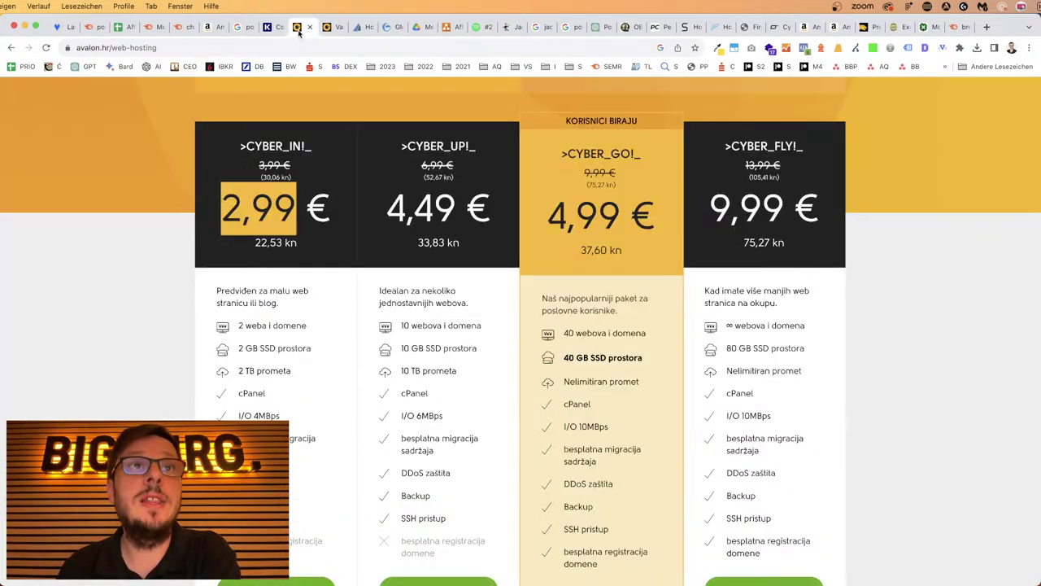
click(389, 27)
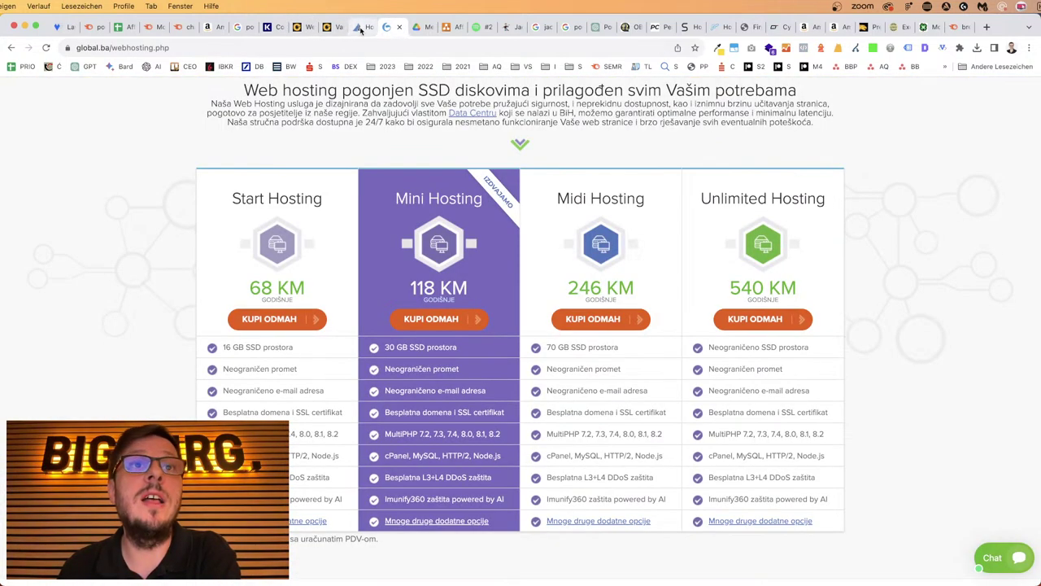
click(360, 28)
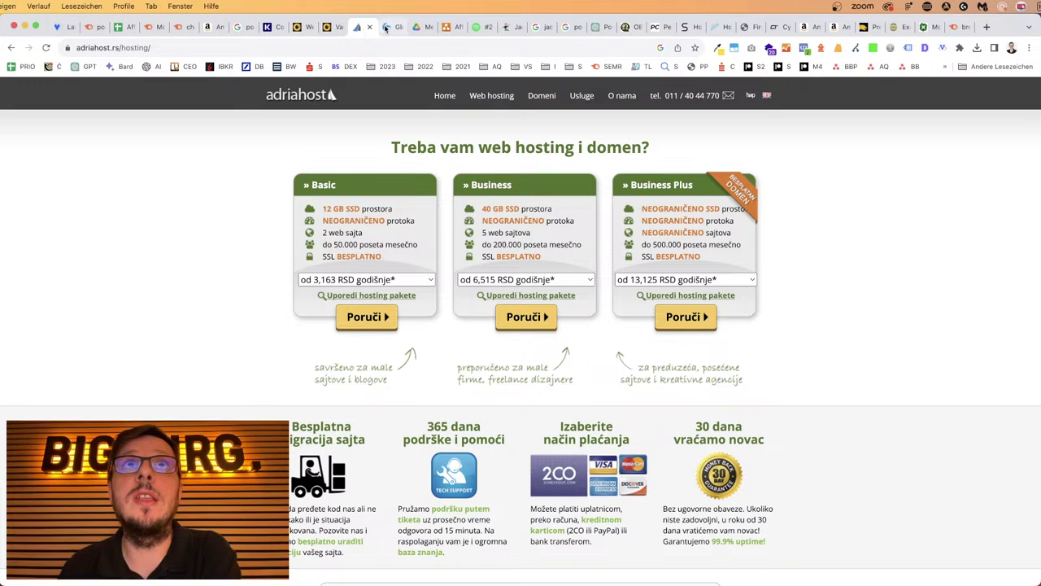
click(389, 28)
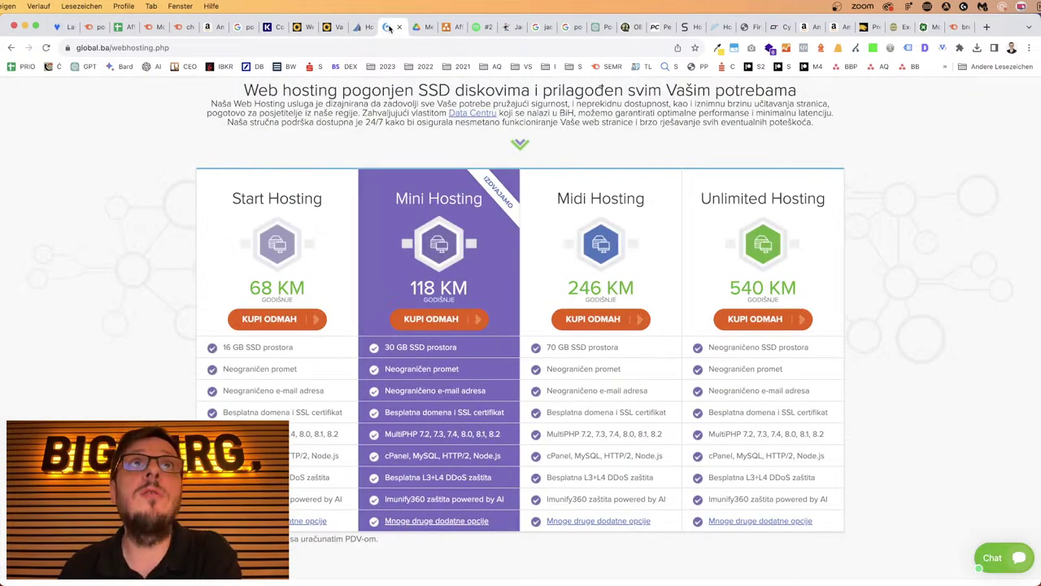
click(270, 28)
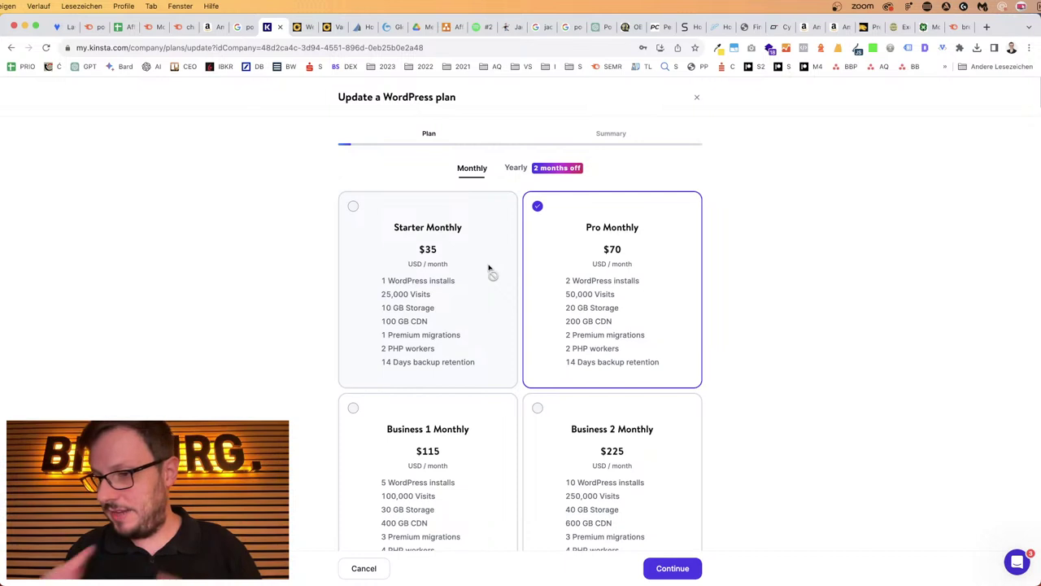
scroll(472, 122, down, 1)
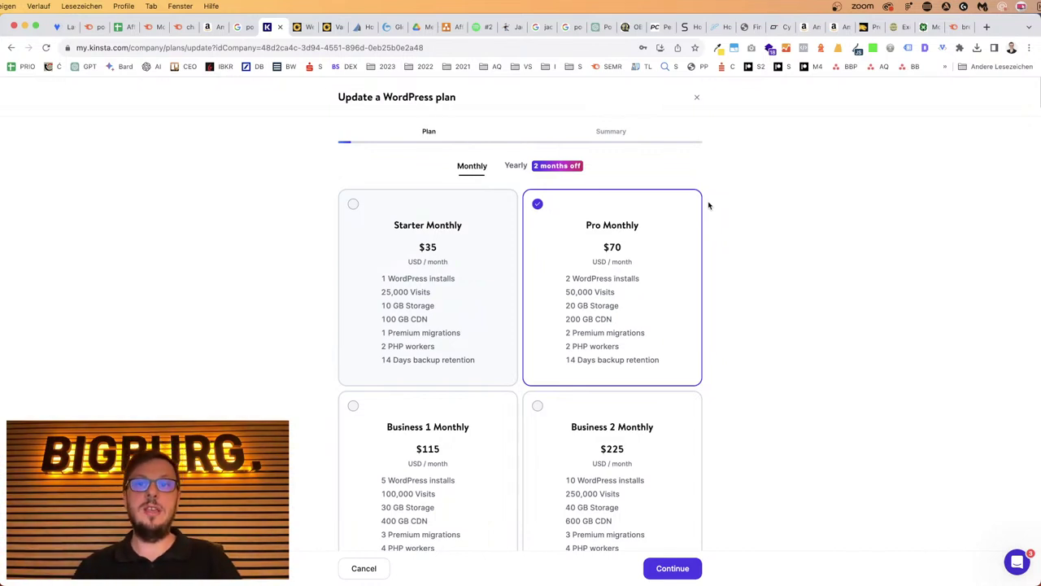
scroll(584, 397, down, 5)
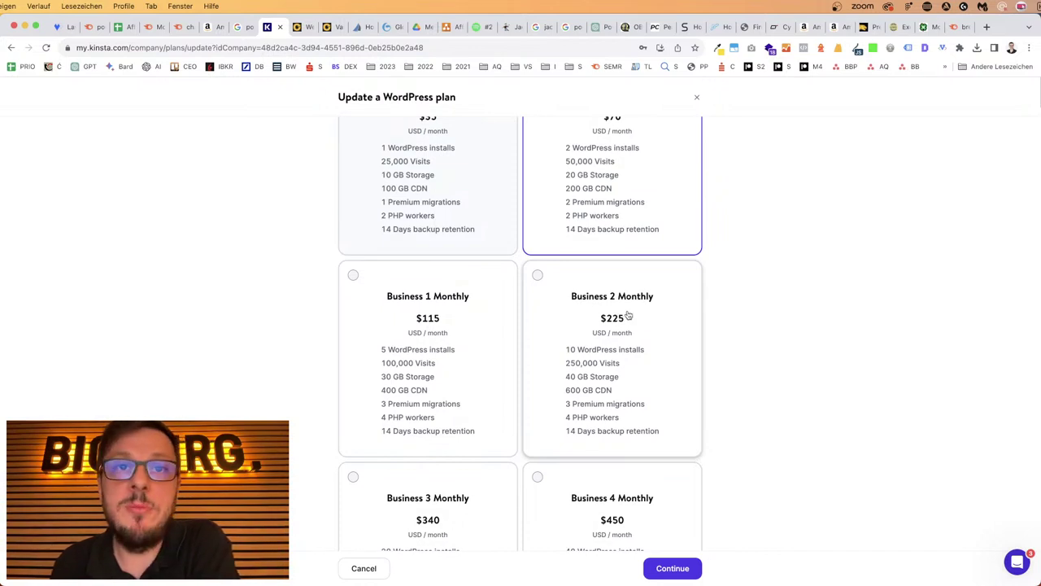
scroll(630, 315, up, 3)
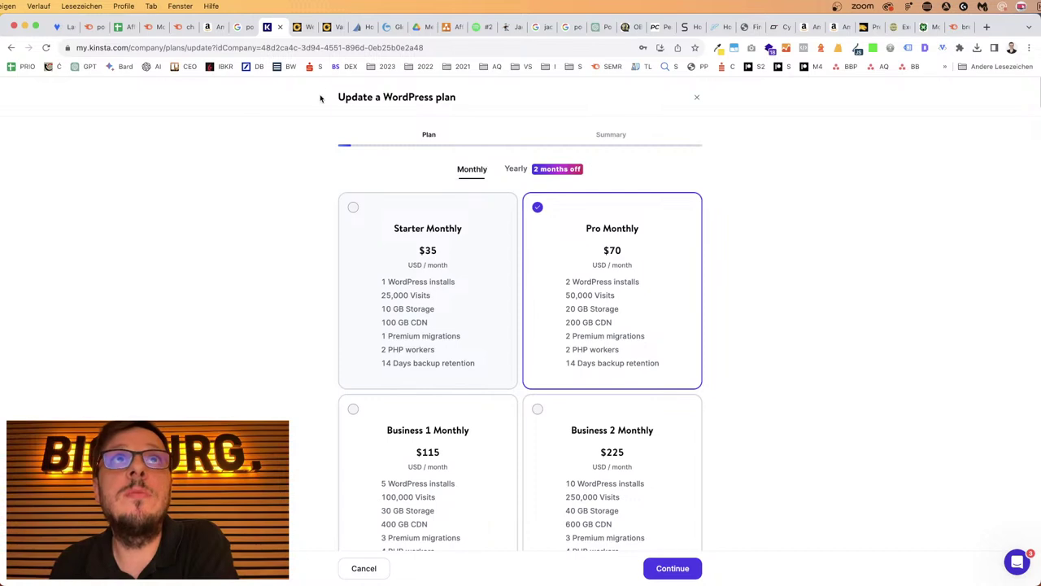
click(329, 27)
- Move from Globalhost prices to Avalon's services overview listing hosting, domains and SSL
click(388, 27)
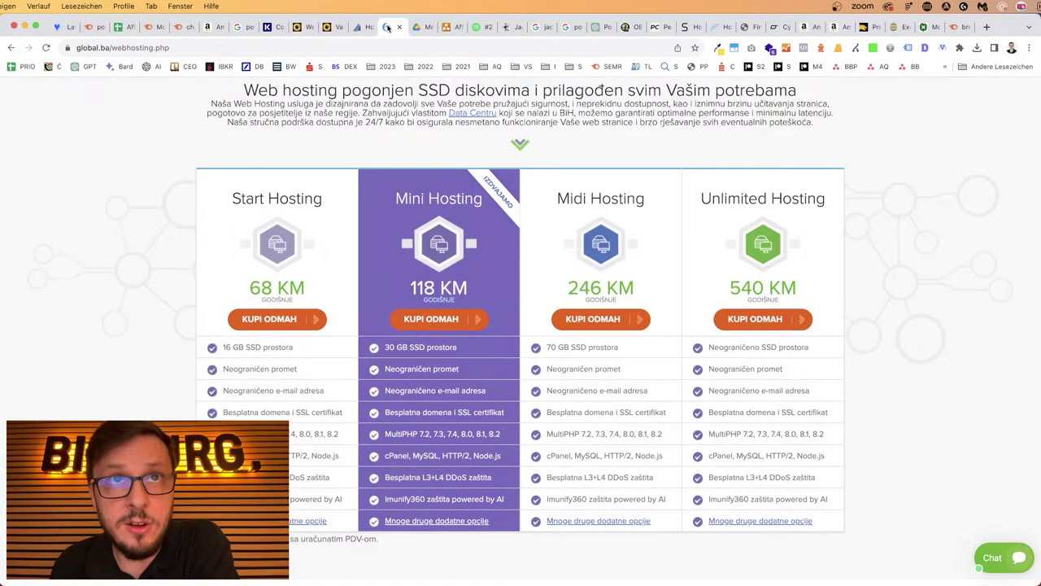
click(336, 26)
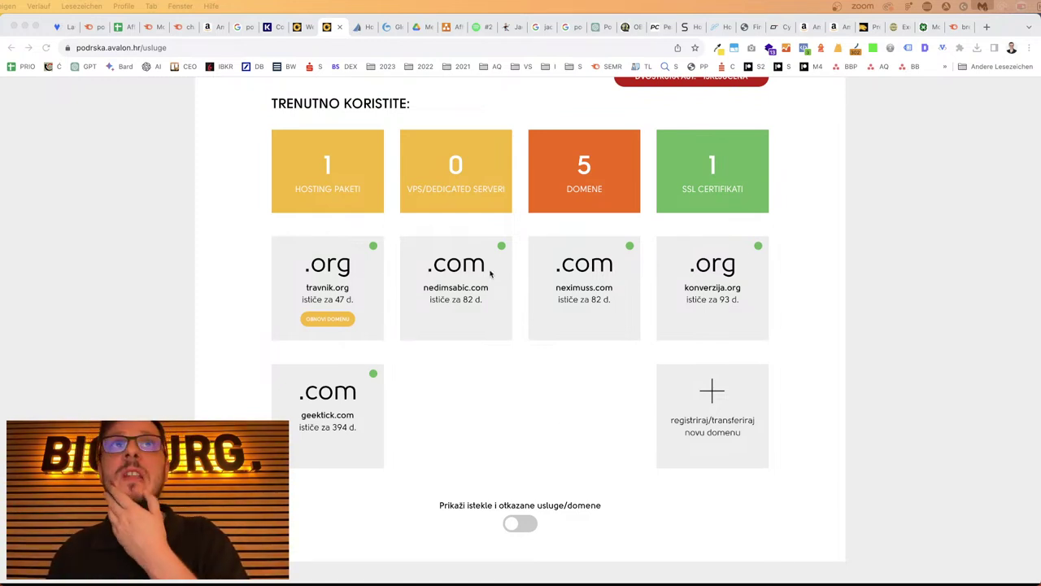
- Open Avalon's new-domain registration page with .hr, .com and .eu prices, then a blank tab
click(713, 392)
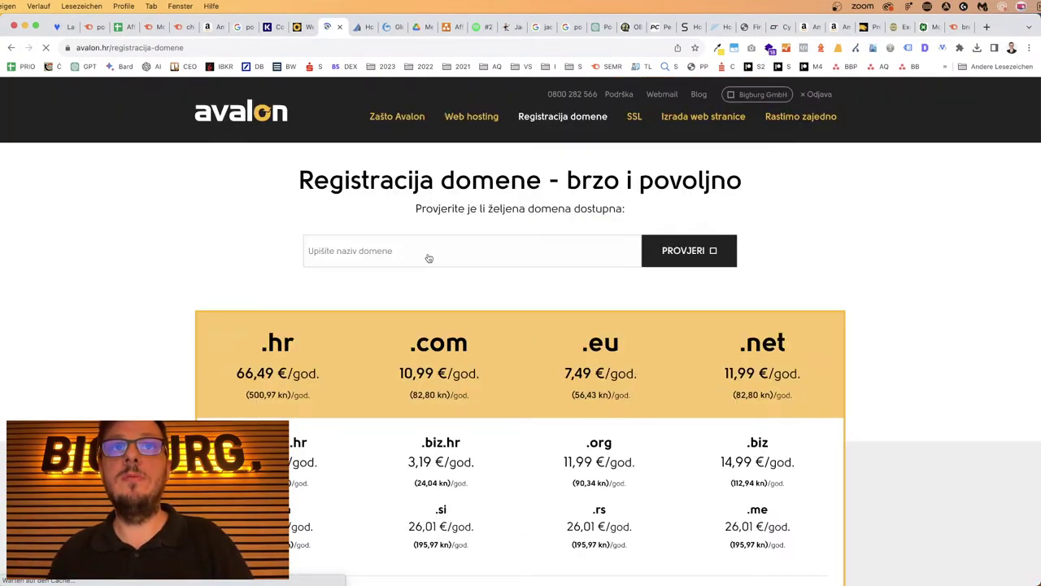
click(347, 253)
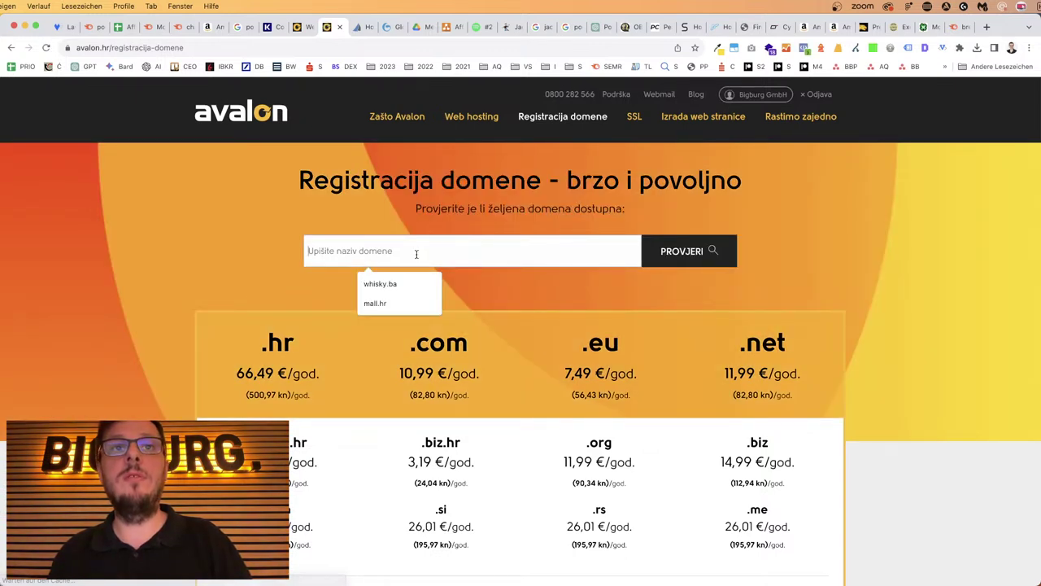
click(520, 289)
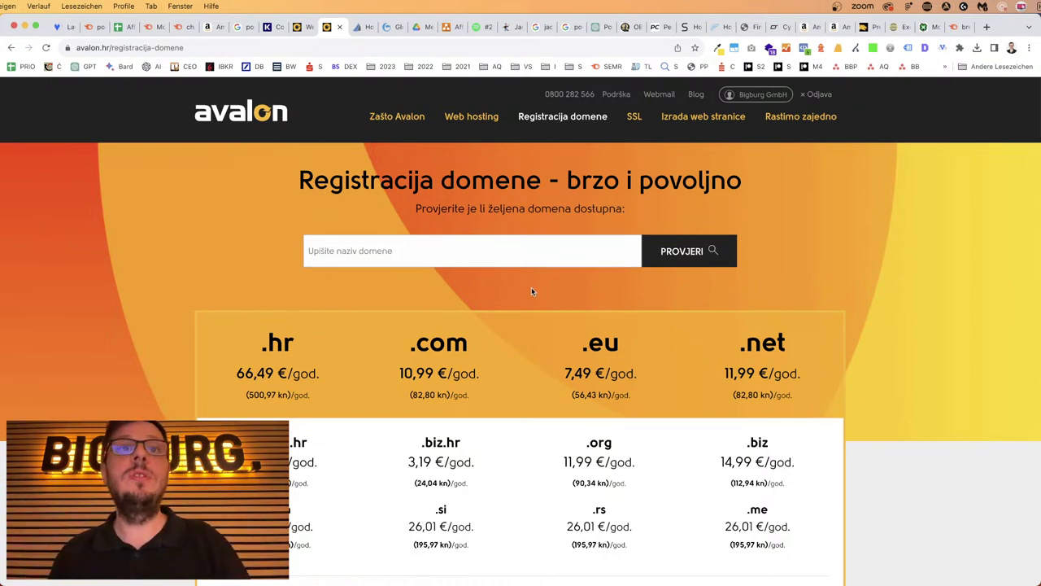
click(465, 242)
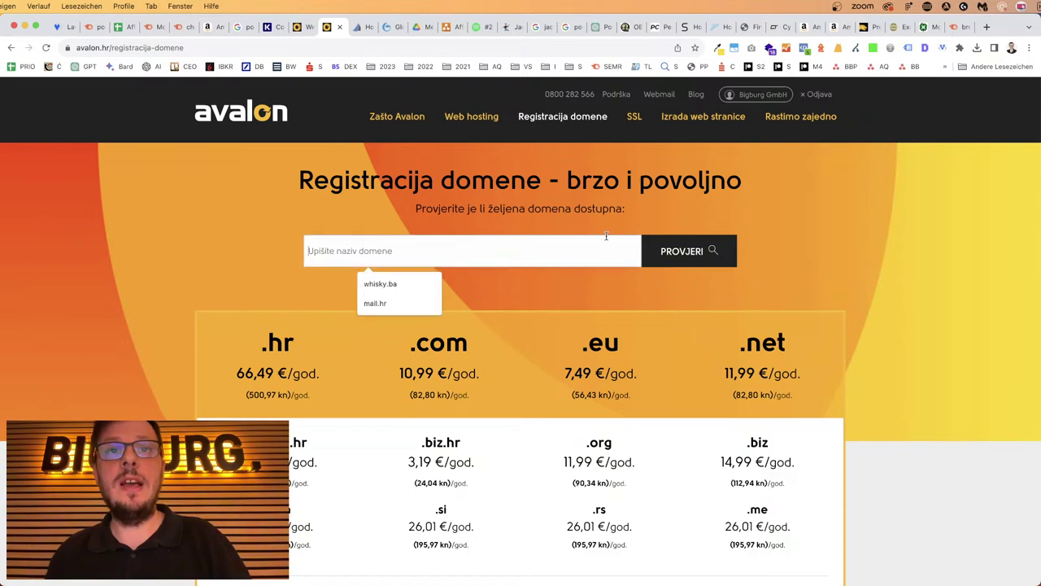
click(903, 240)
click(987, 27)
- Load united-domains.de, accept all cookies and return to the Domain-Check home page
text(un)
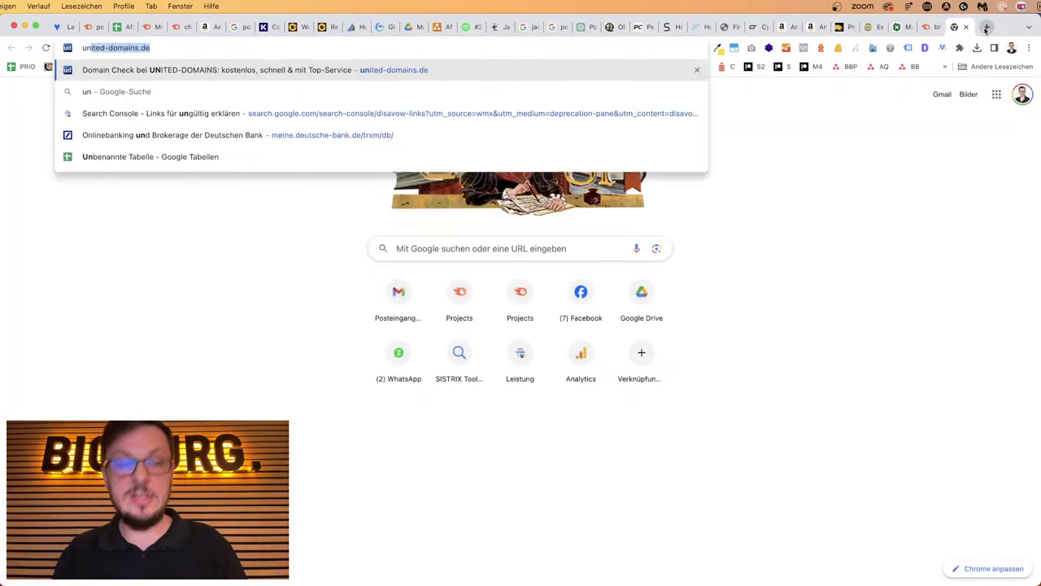
text(ite)
key(Return)
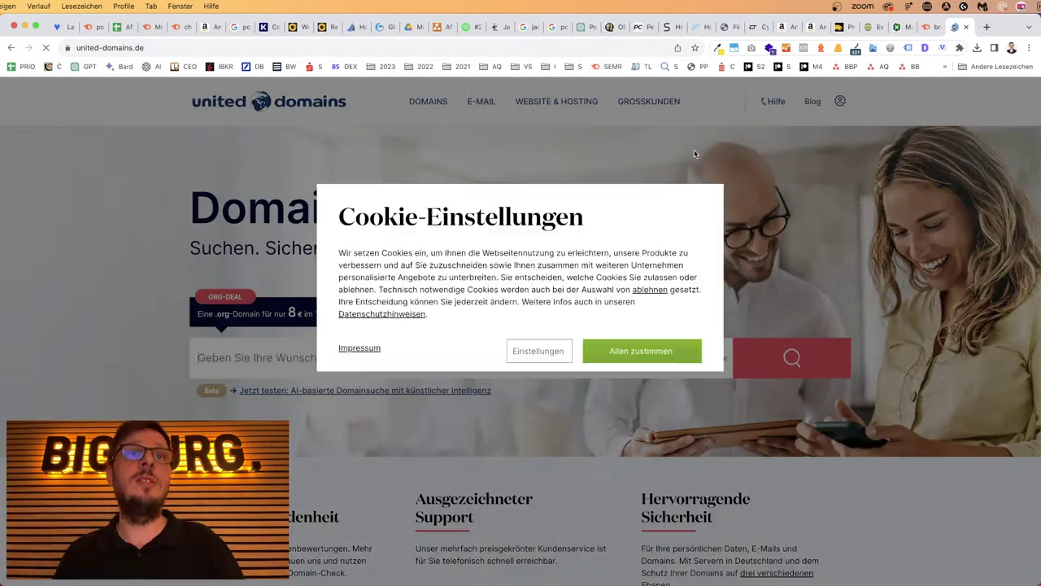
click(629, 347)
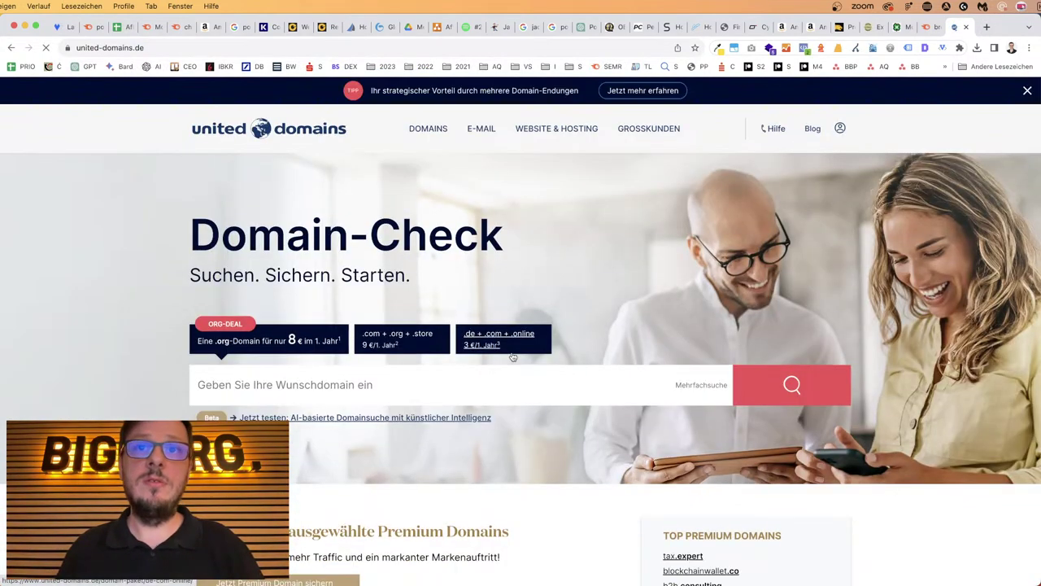
click(497, 337)
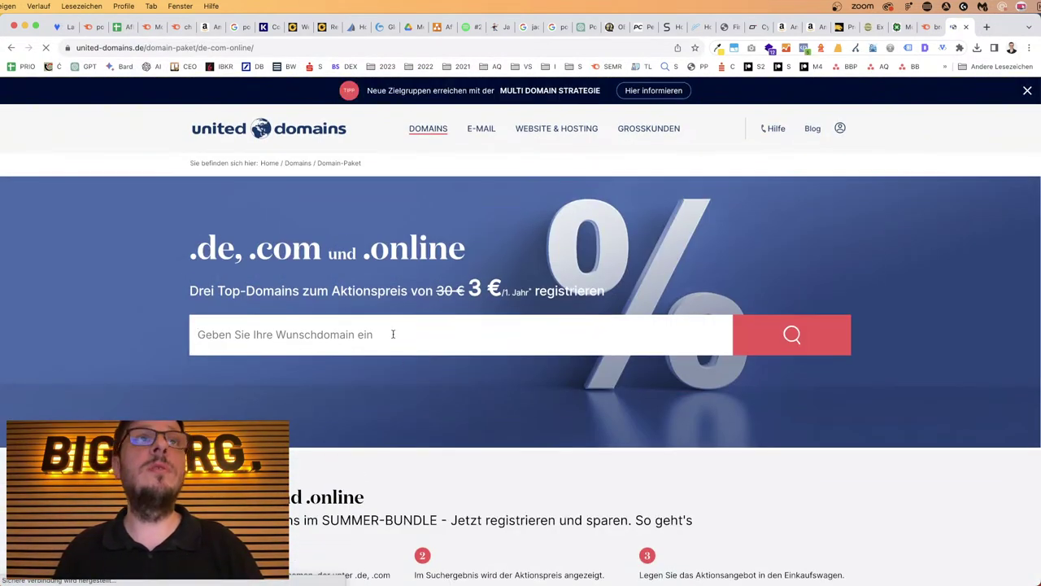
click(9, 48)
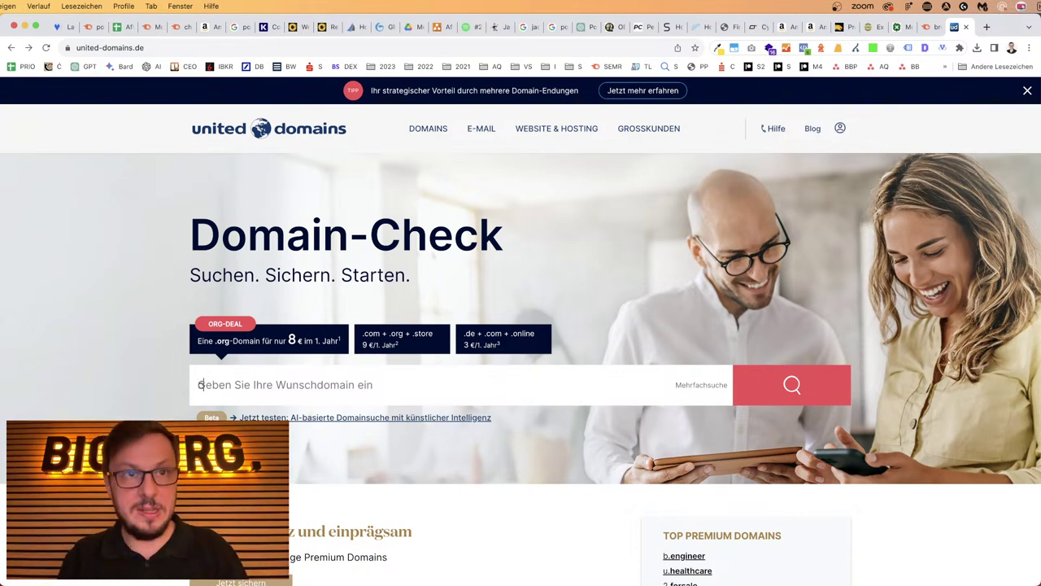
- Search for the domain cuesandsticks
text(cuesna)
key(BackSpace)
key(BackSpace)
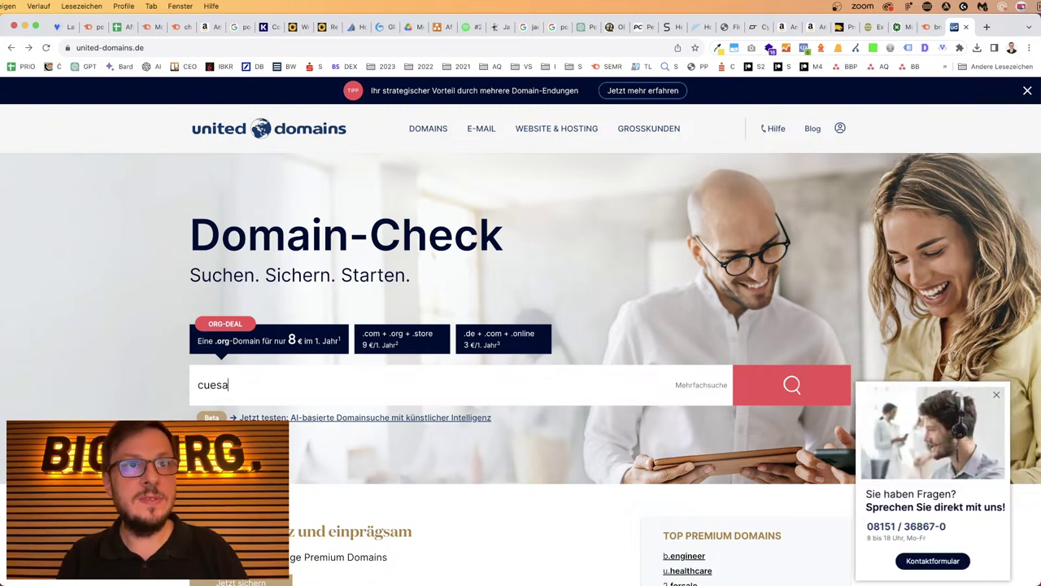
text(andsticks)
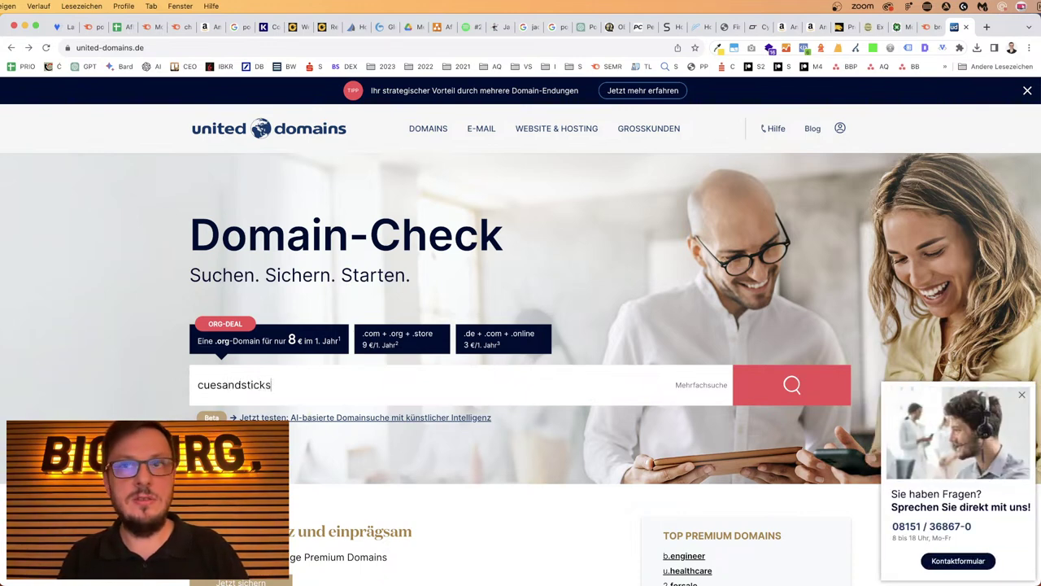
key(Return)
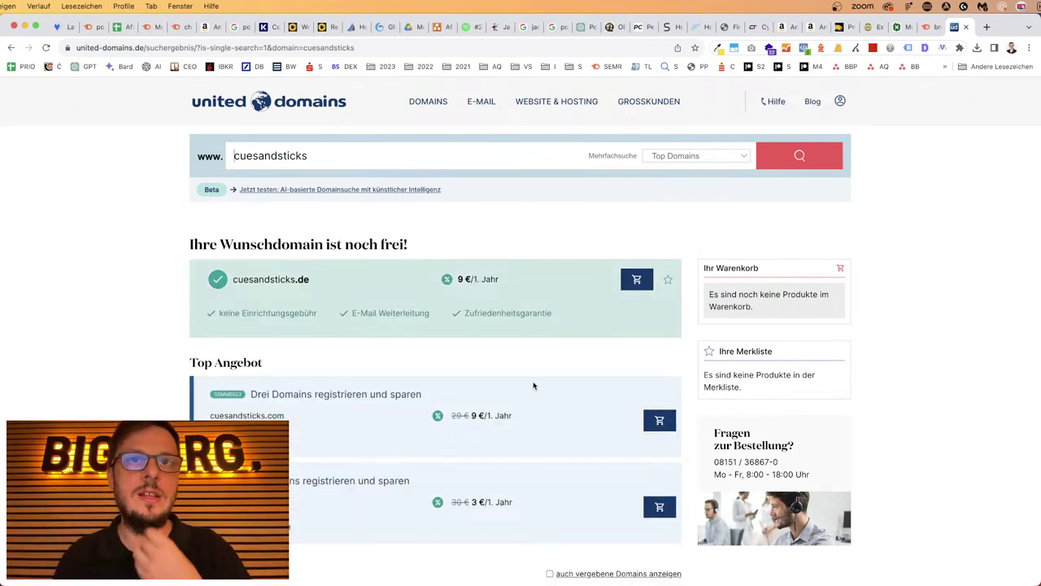
- Look through the cuesandsticks results (.de free at 9 €) and select 'sandsticks' in the search term
scroll(532, 385, down, 1)
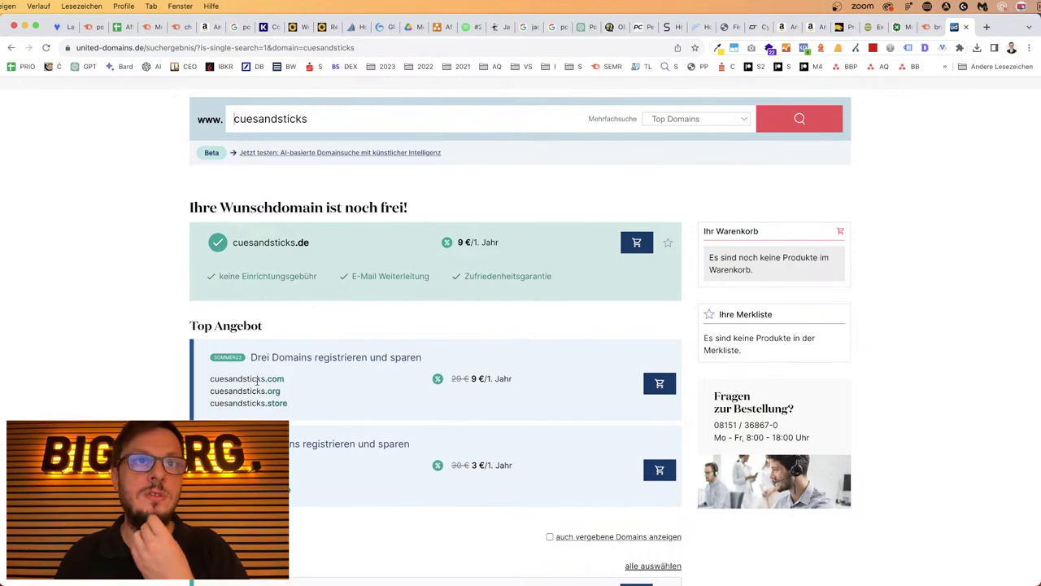
scroll(344, 397, down, 1)
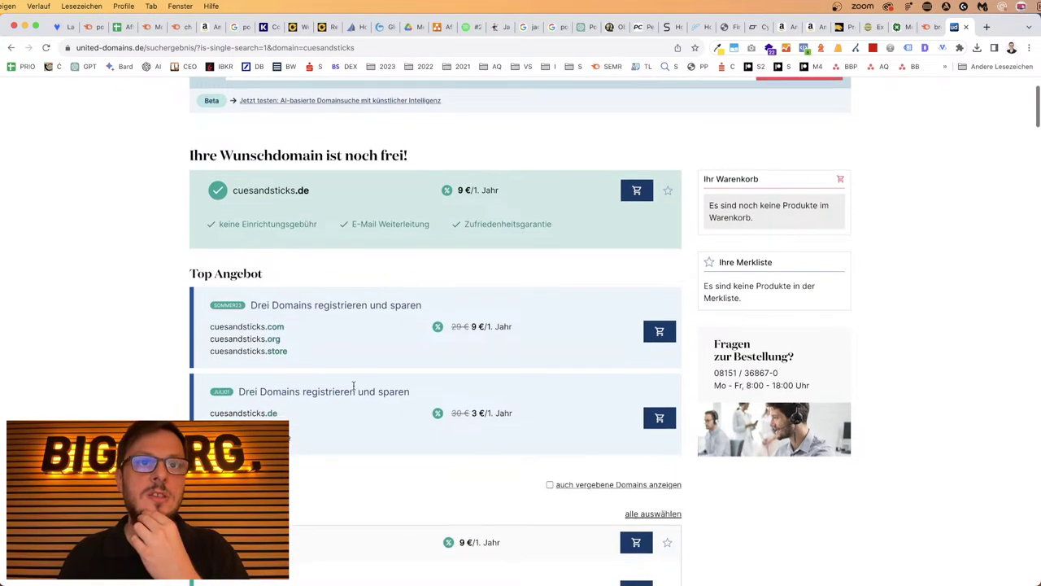
scroll(353, 390, down, 3)
scroll(370, 360, up, 3)
scroll(372, 356, up, 1)
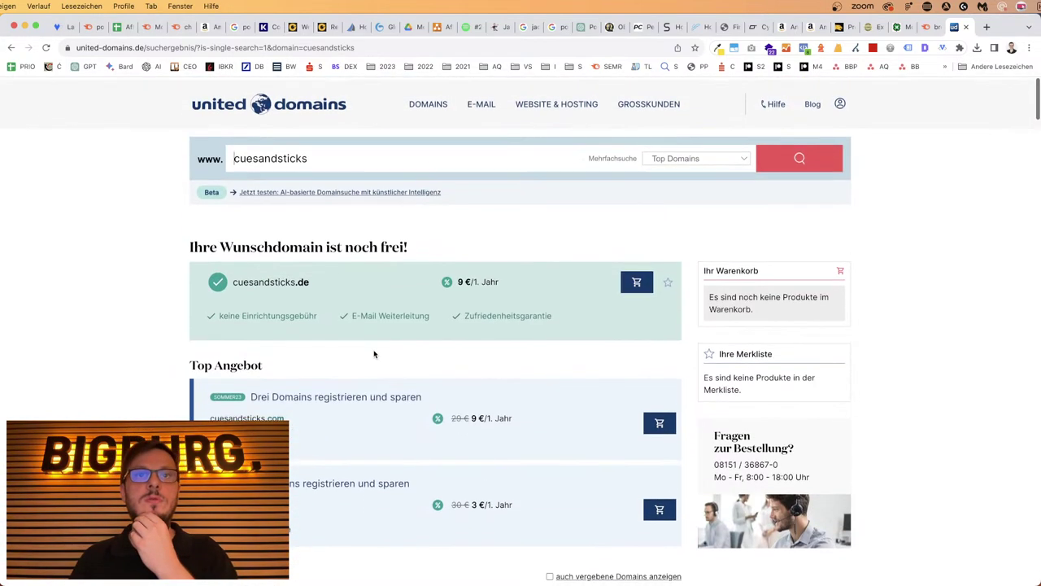
scroll(382, 286, down, 3)
scroll(382, 286, down, 4)
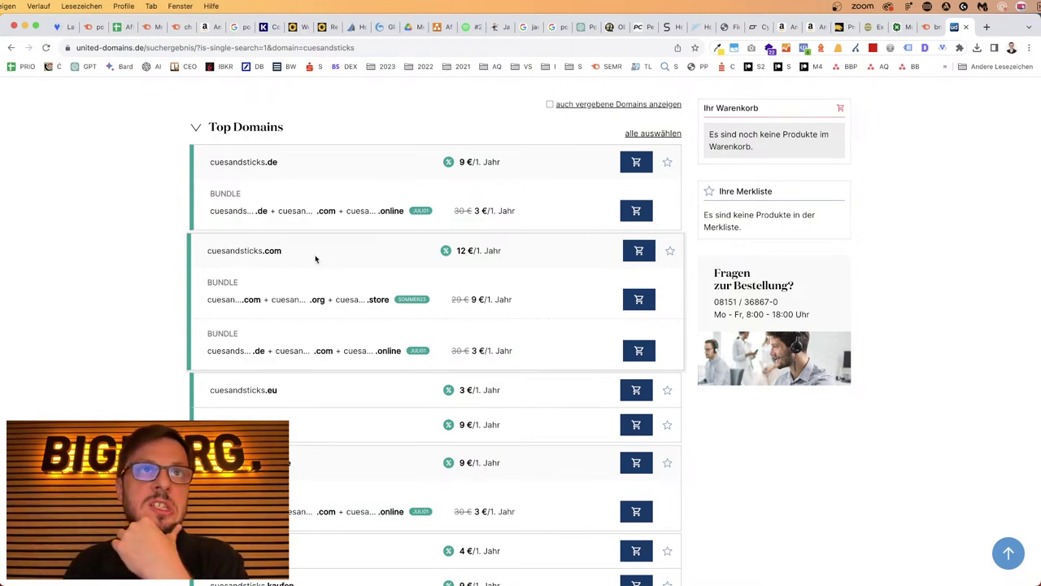
scroll(330, 258, up, 6)
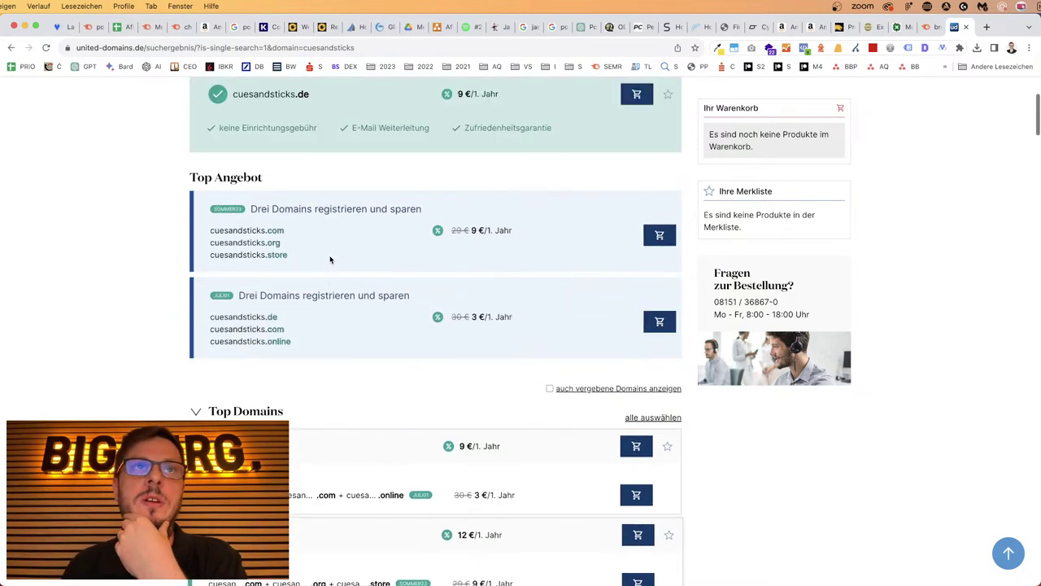
scroll(330, 259, down, 1)
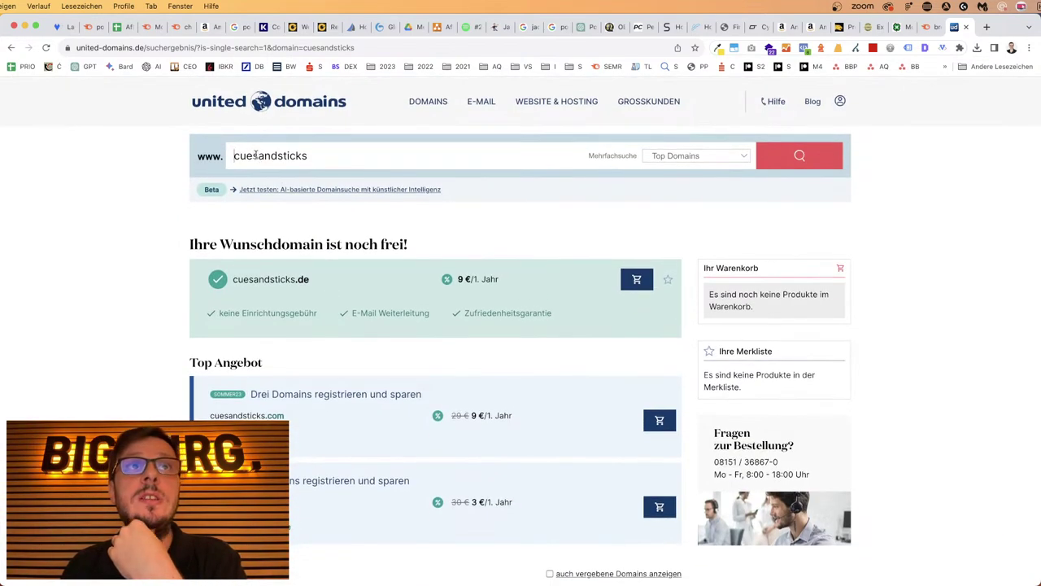
drag(257, 155, 318, 154)
- Change the search to cueexpert and check its availability (cueexpert.de at 9 €)
click(317, 154)
text(e)
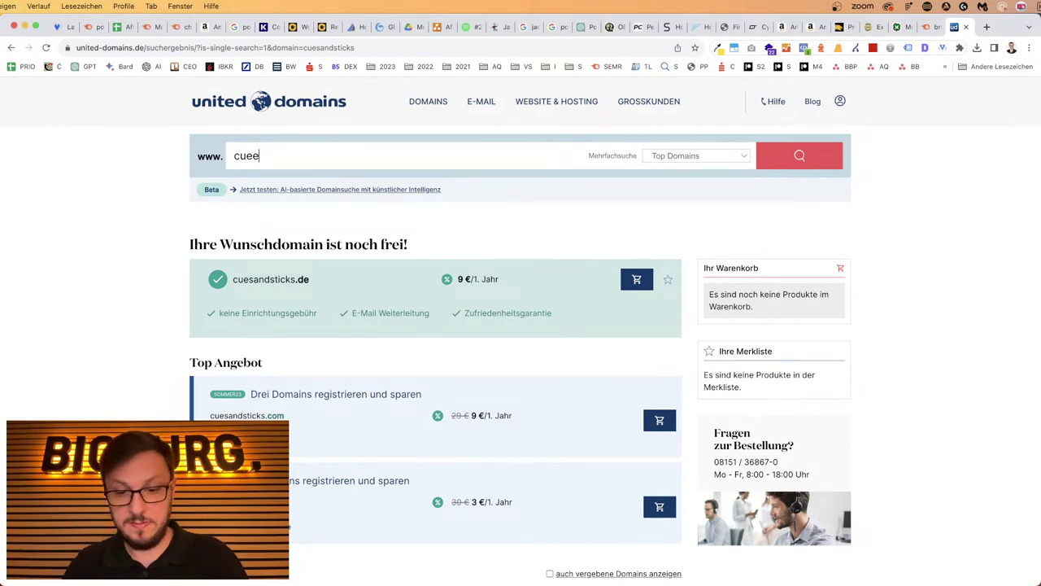
text(xpert)
click(773, 158)
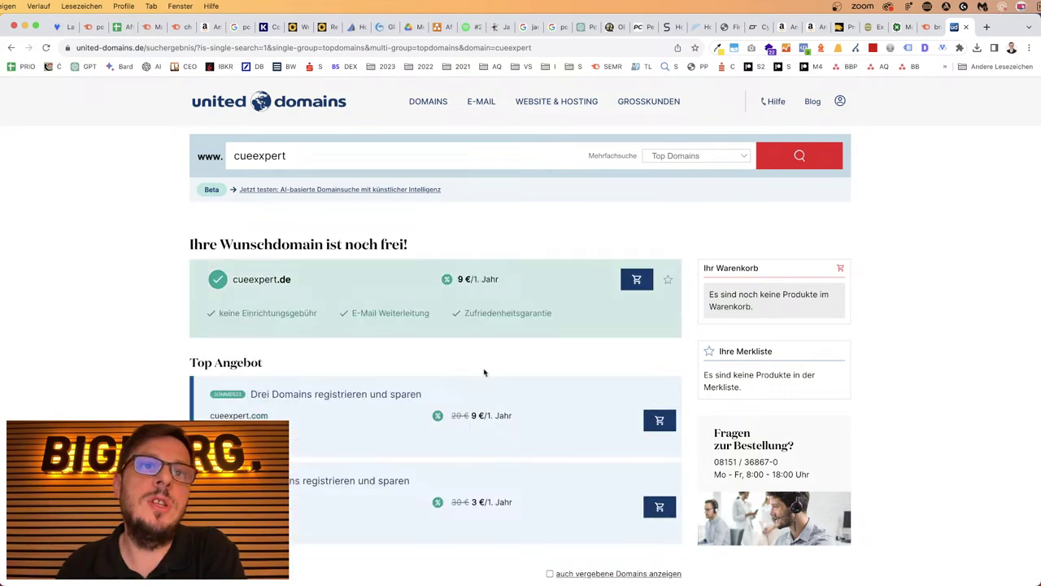
scroll(483, 372, down, 1)
scroll(391, 284, up, 1)
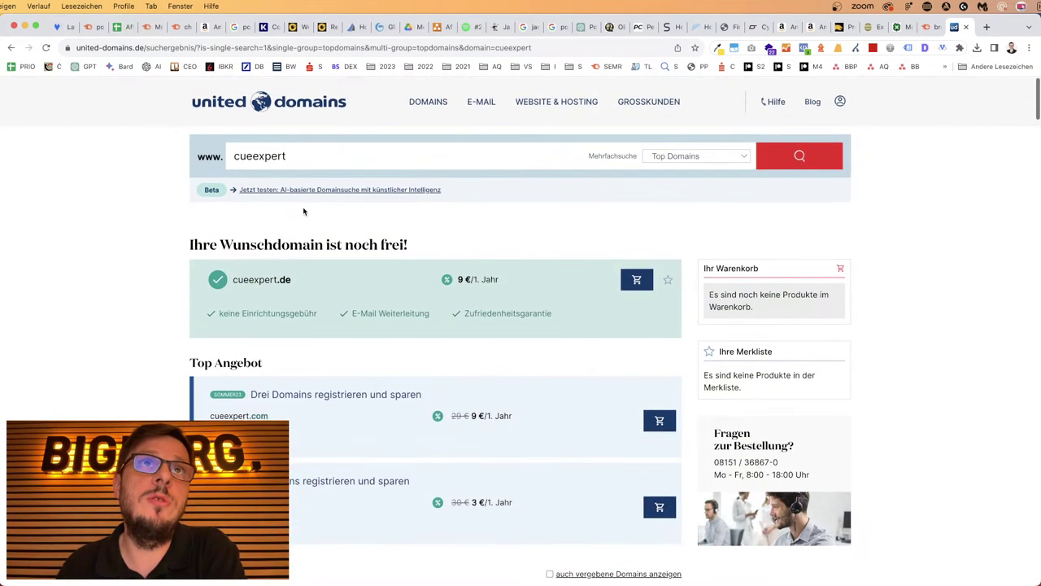
- Replace the search term with cuereviews
click(254, 156)
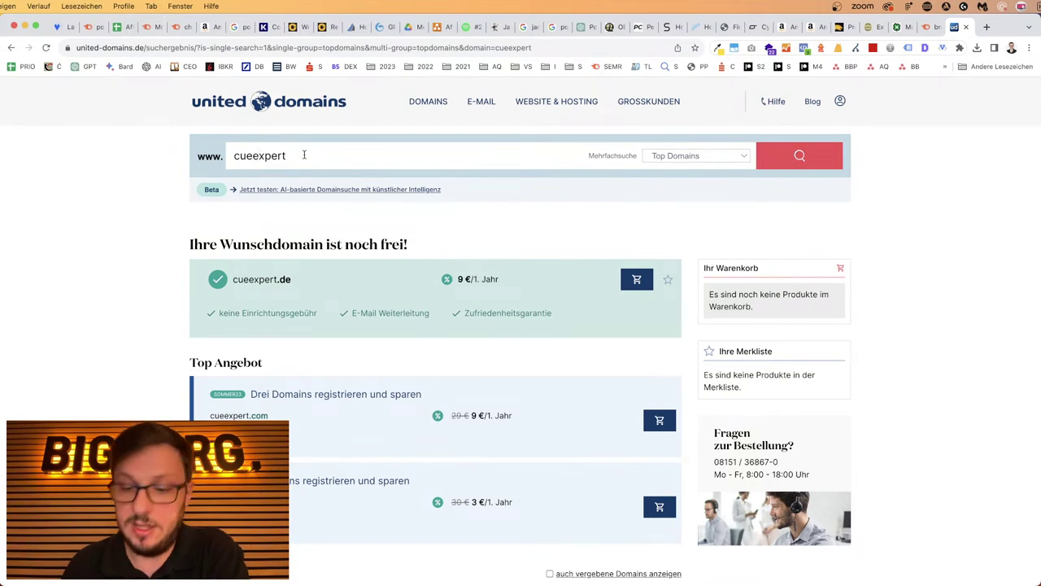
key(BackSpace)
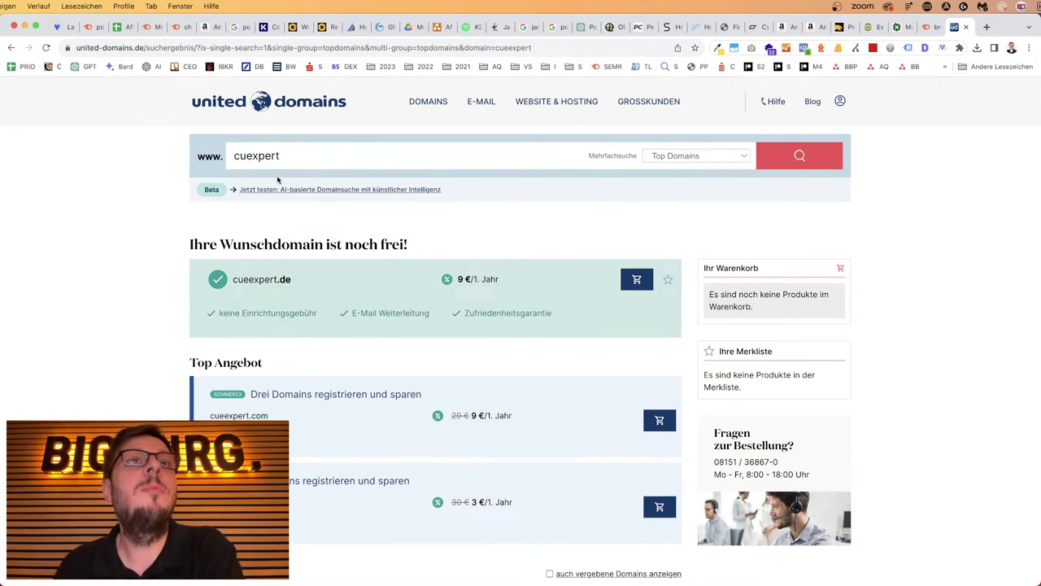
scroll(281, 177, down, 1)
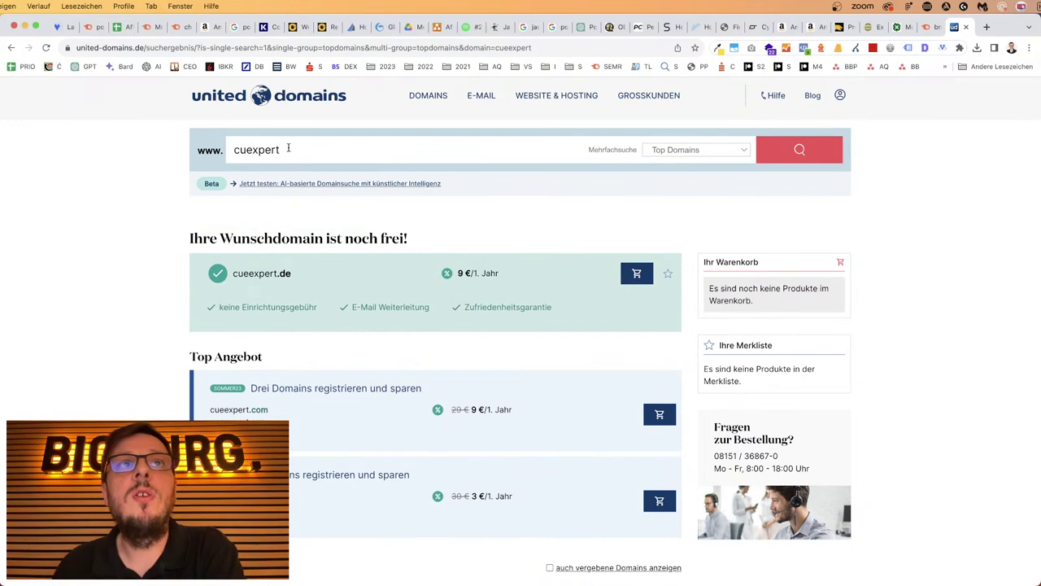
click(286, 149)
key(super+a)
text(c)
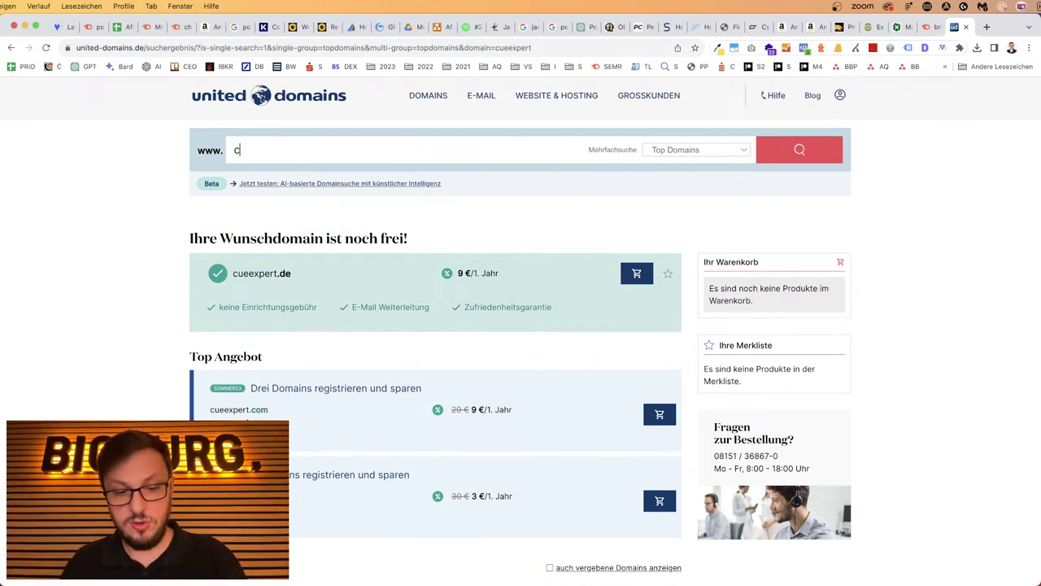
text(uereviews)
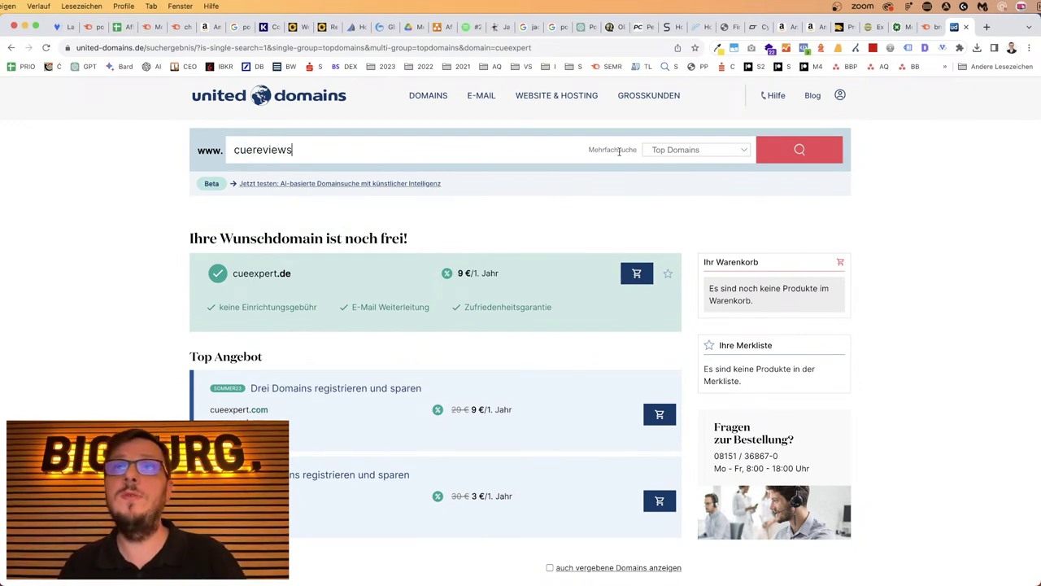
- Add cuereviews.com (2.332 €) to the cart, then search poolcuereviews, whose .de is free at 9 €
click(794, 150)
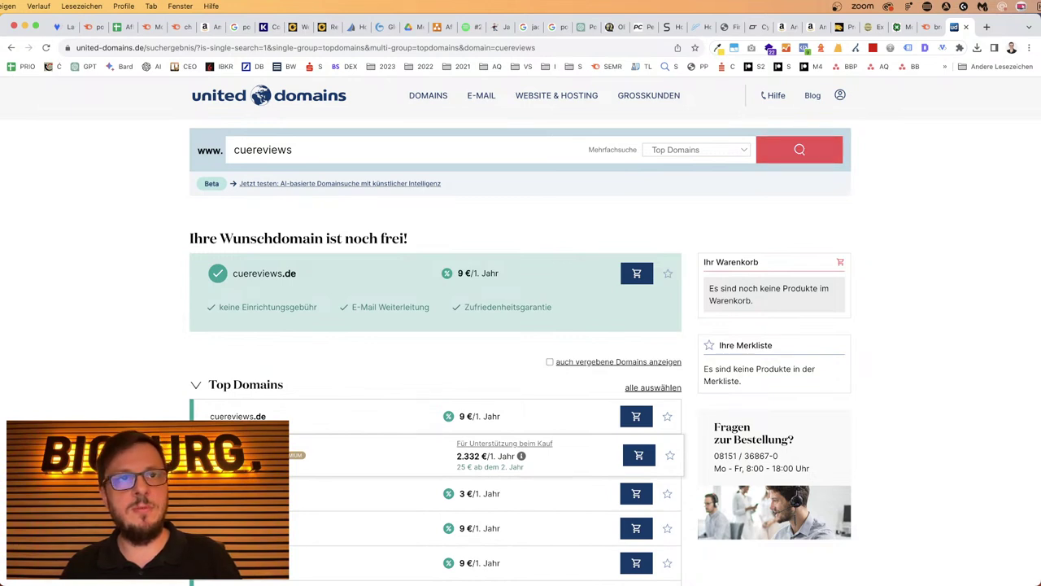
click(638, 454)
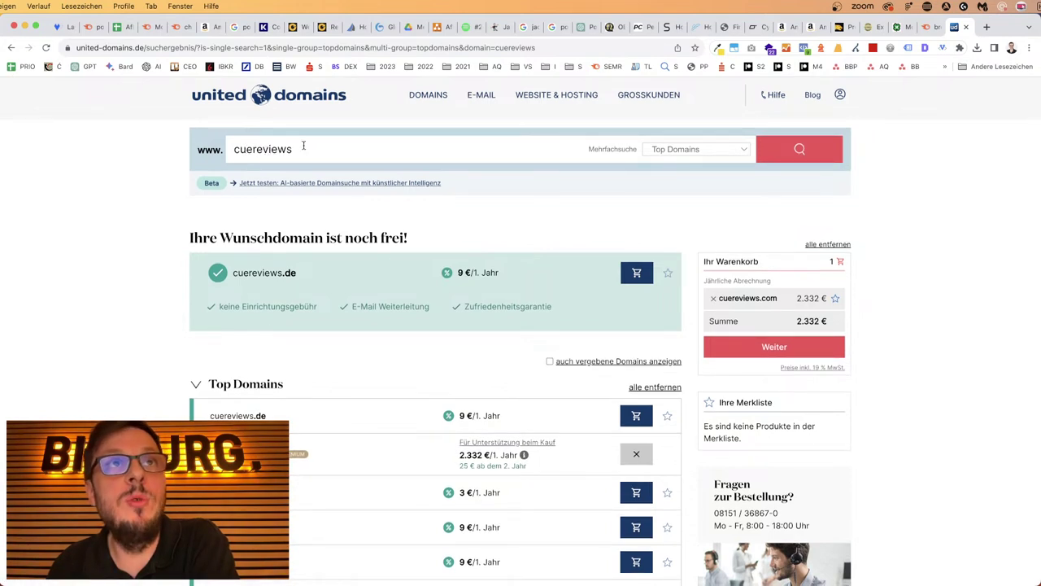
drag(303, 149, 229, 149)
click(231, 149)
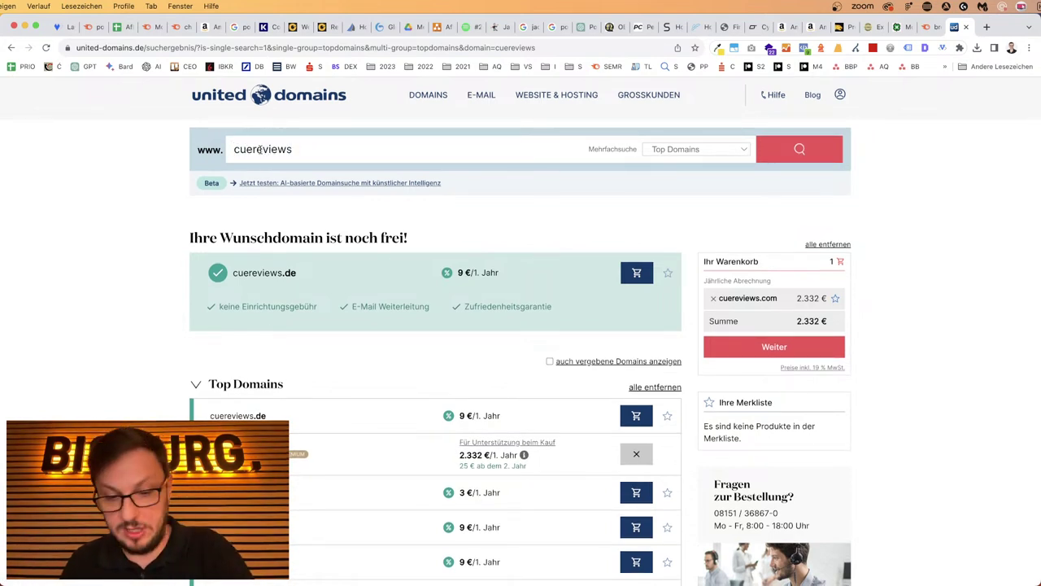
text(pool)
key(Return)
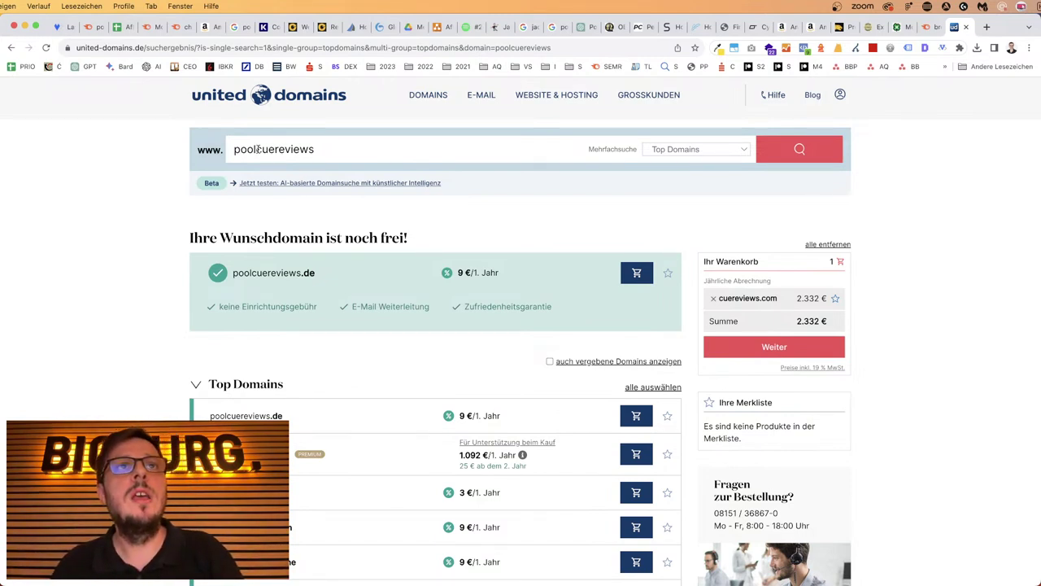
- Trim the search term to cuereviews, try 247, then search cuereviews24 instead
drag(257, 149, 229, 149)
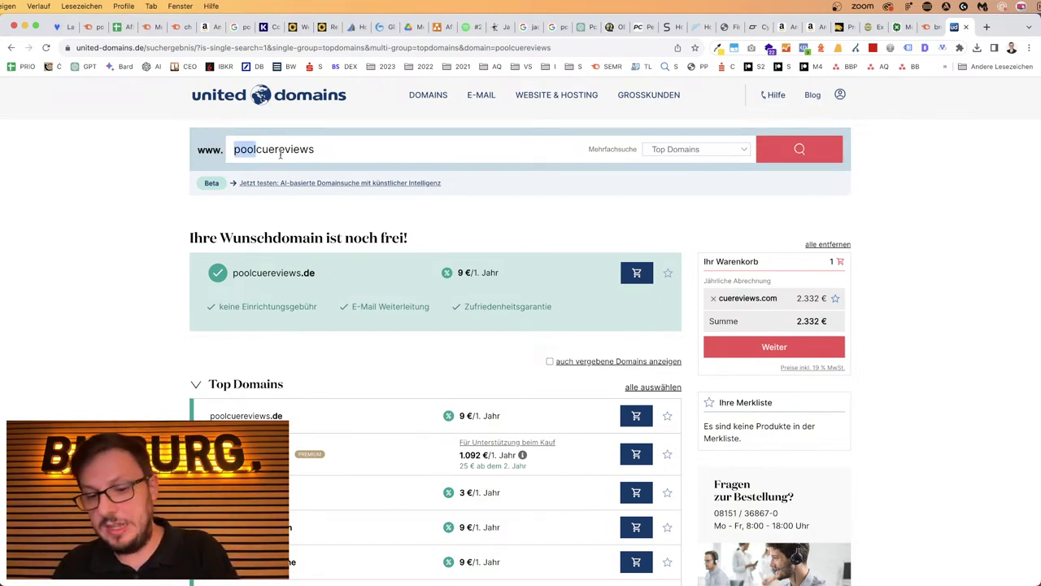
key(BackSpace)
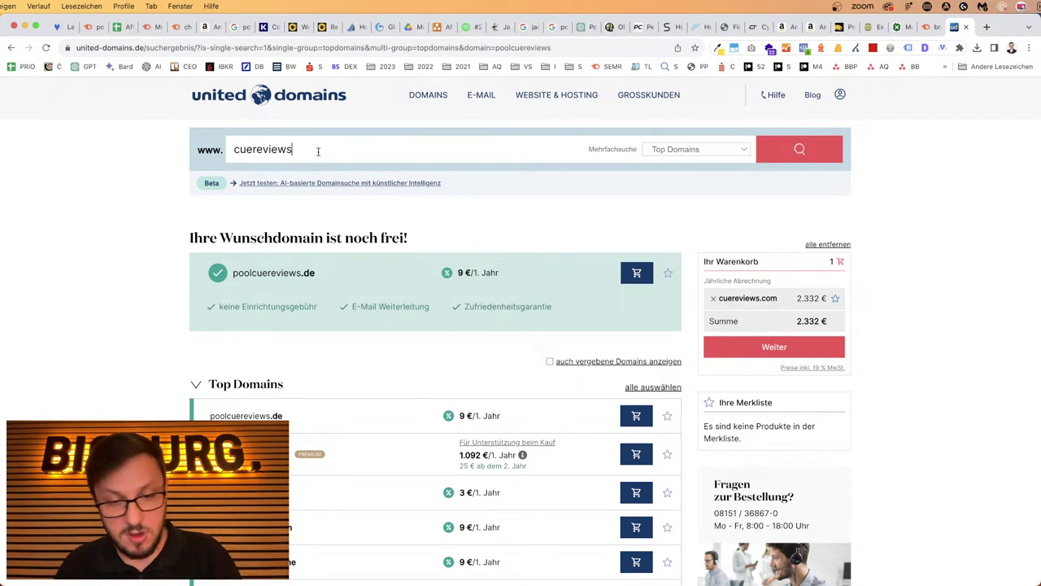
text(247)
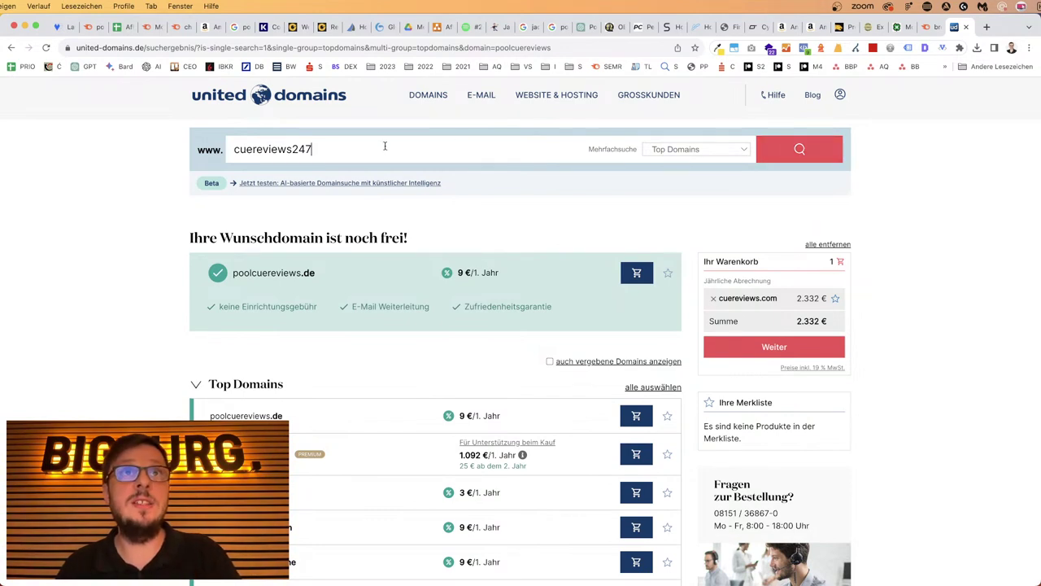
key(BackSpace)
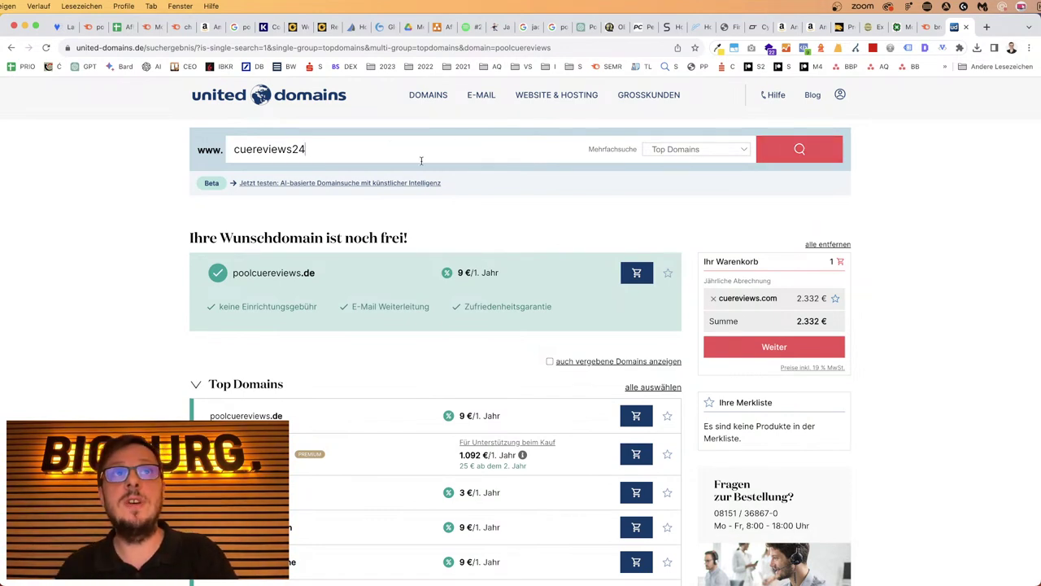
key(BackSpace)
key(BackSpace)
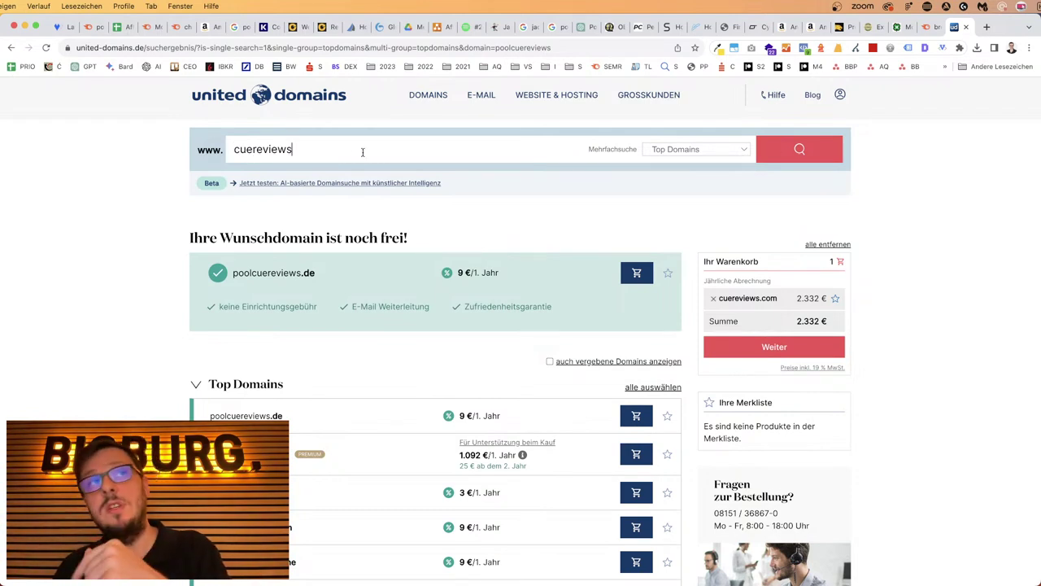
text(24)
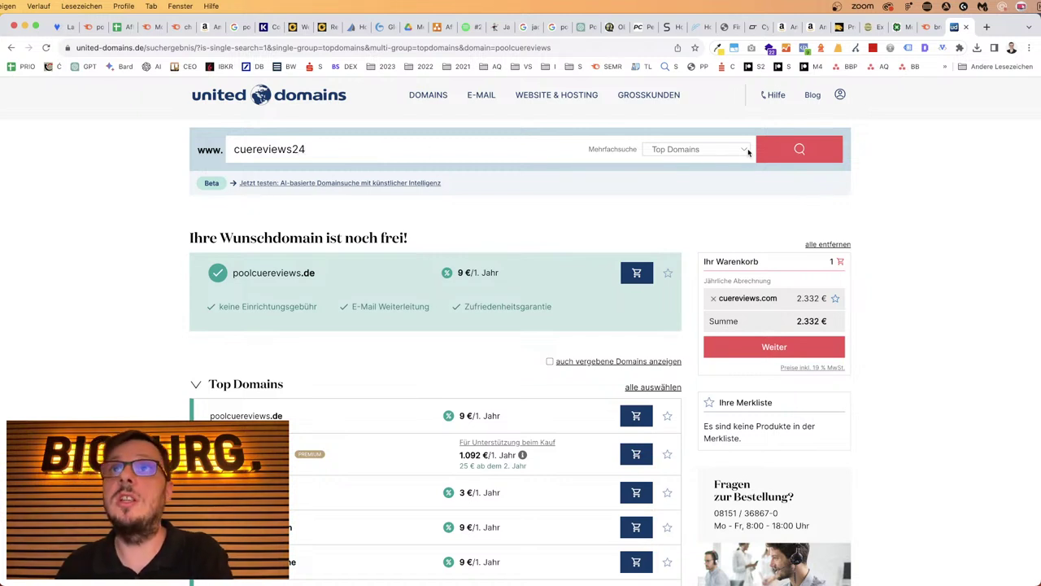
click(785, 154)
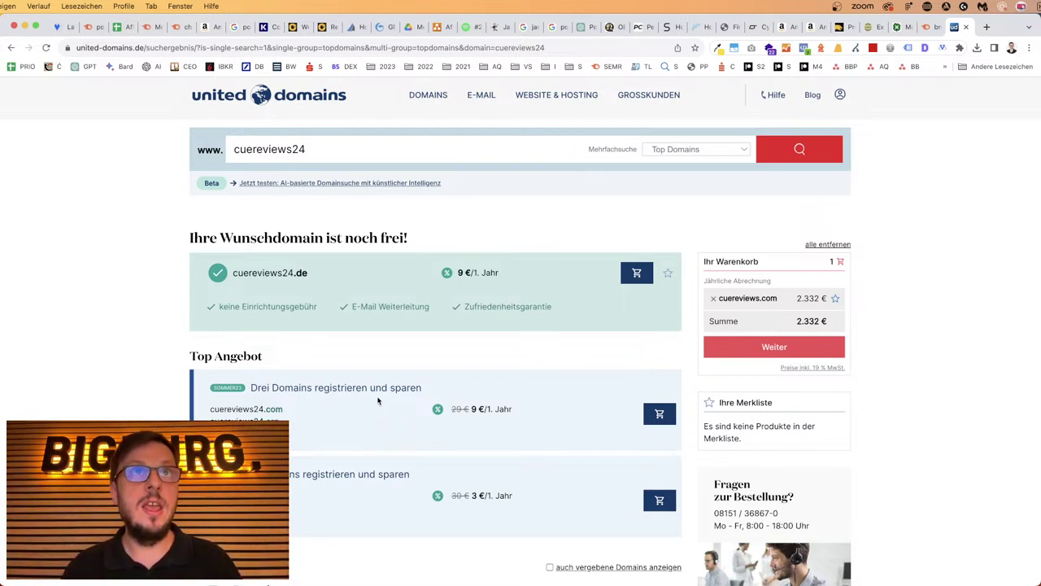
- Rework the search term via keywordreviews and honestkeywordreviews into honestcuereviews
click(318, 144)
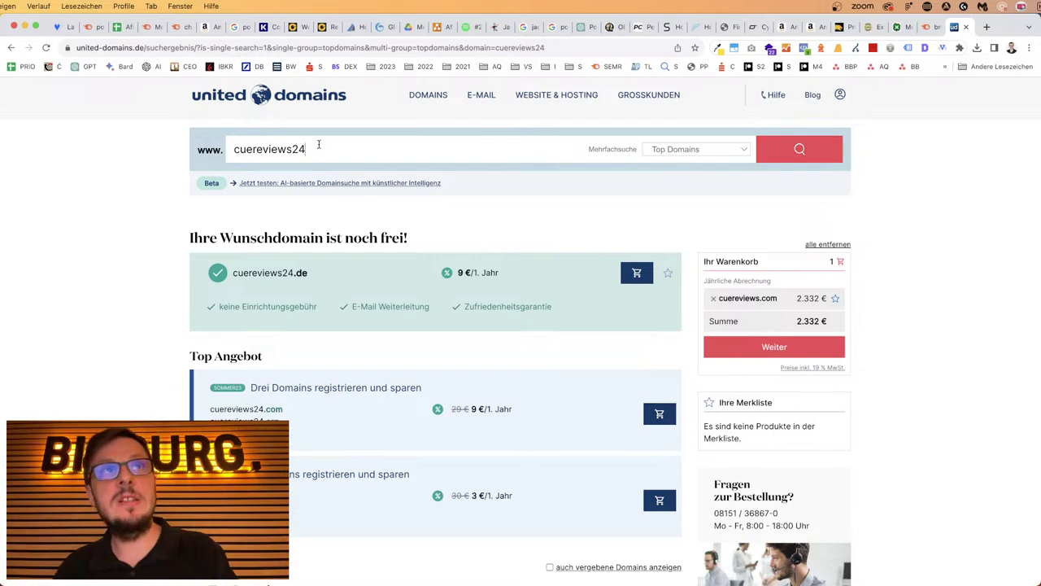
key(BackSpace)
key(BackSpace)
click(254, 149)
drag(254, 149, 228, 147)
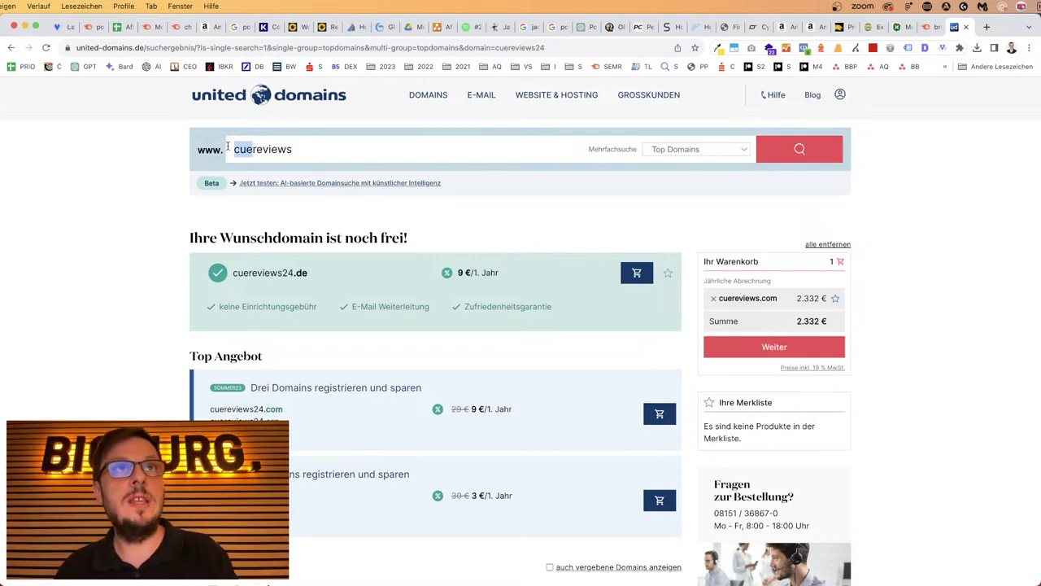
text(keyword)
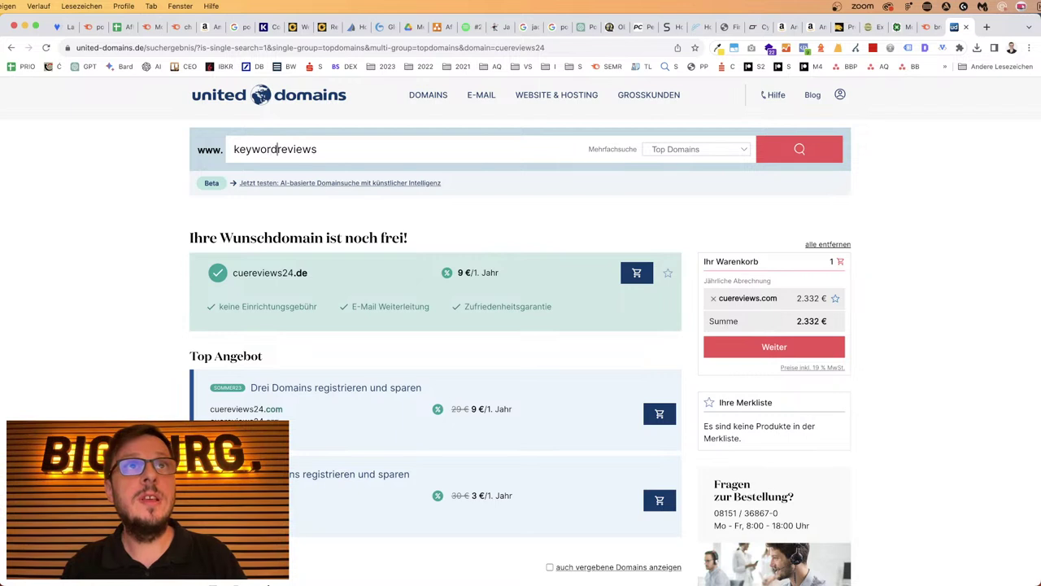
click(233, 149)
text(honest)
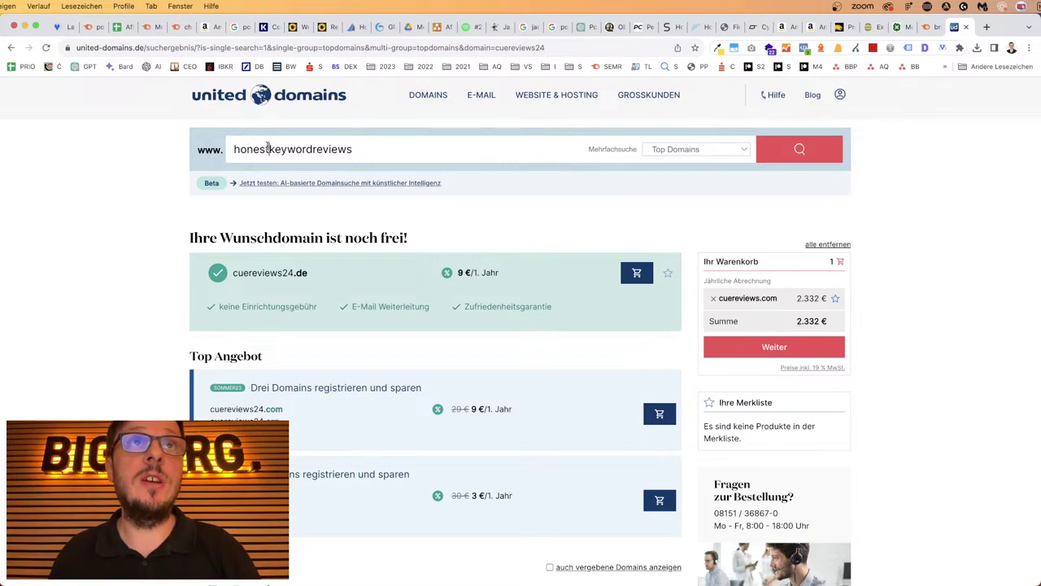
drag(269, 149, 312, 149)
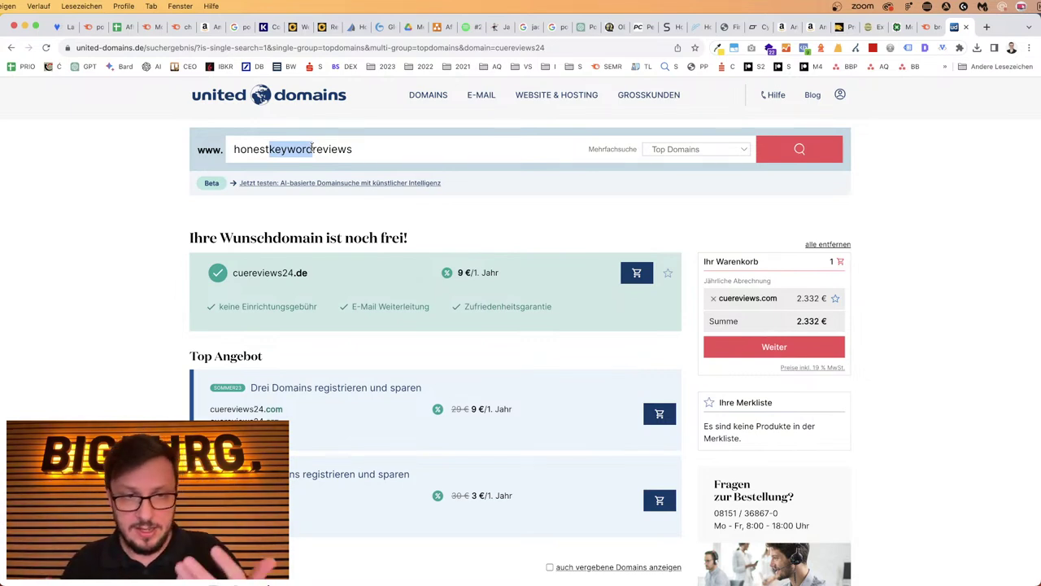
text(cue)
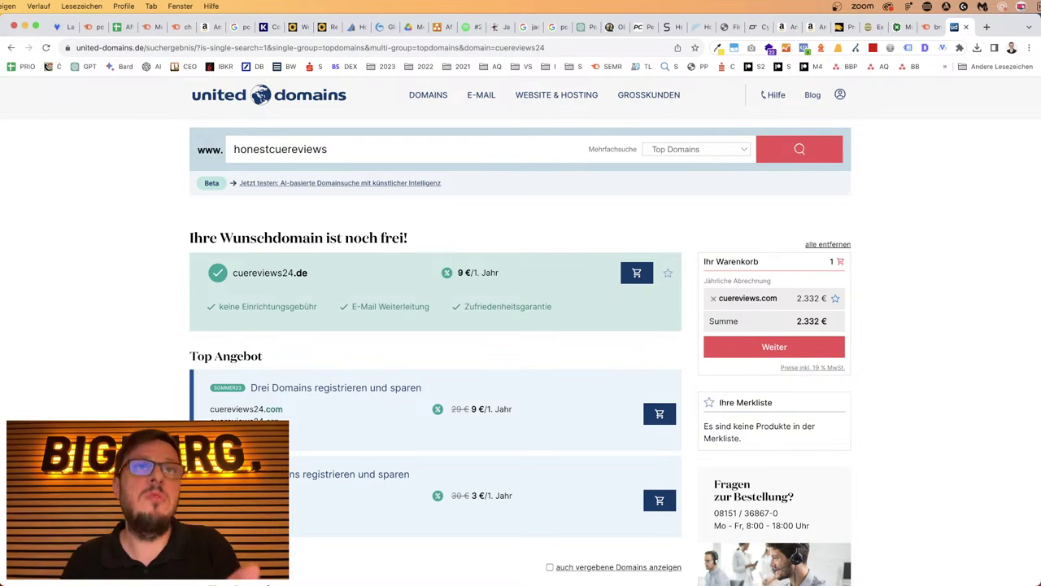
click(805, 153)
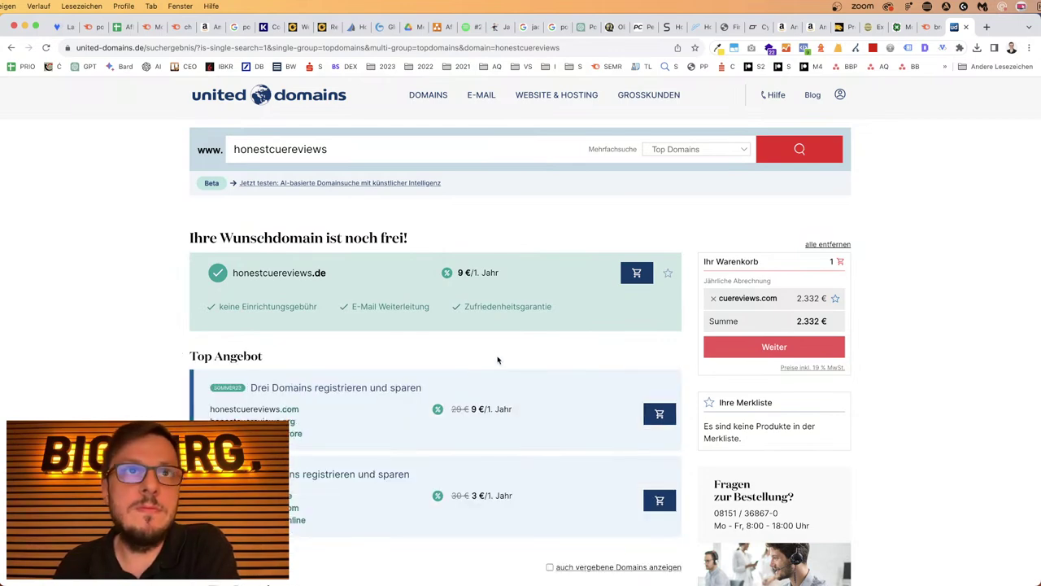
scroll(495, 355, down, 5)
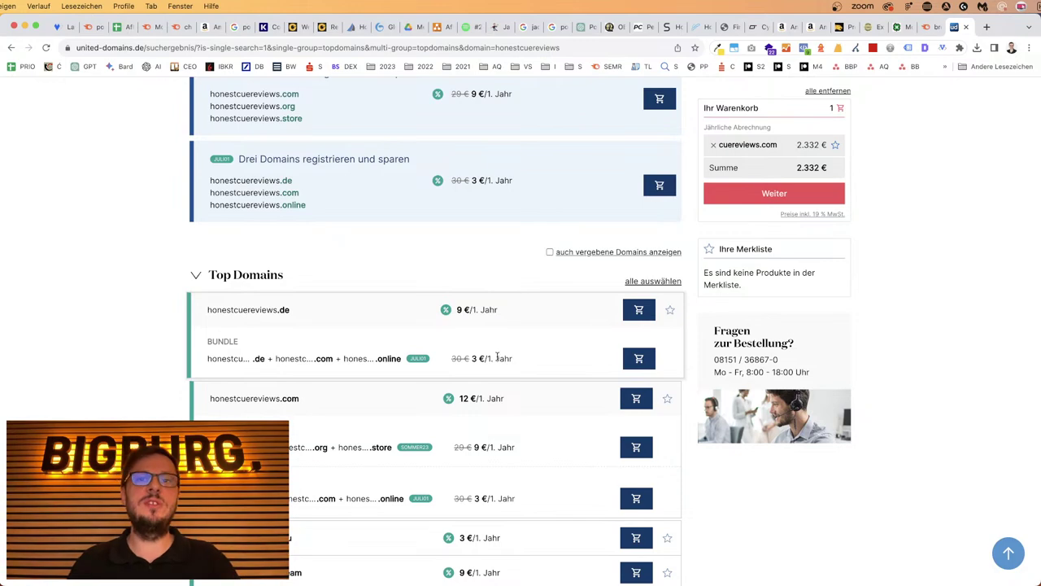
scroll(496, 356, up, 5)
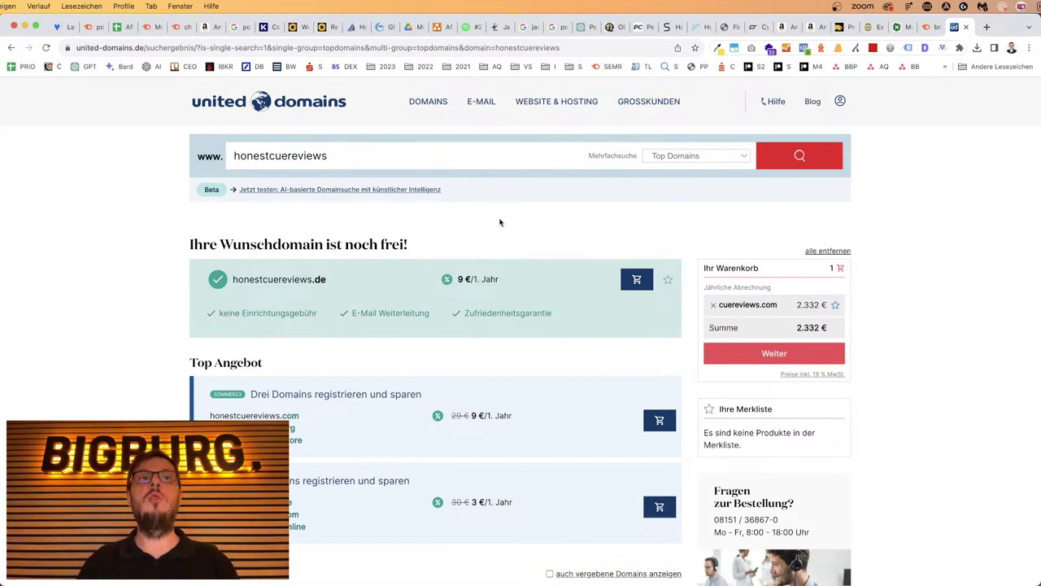
click(65, 28)
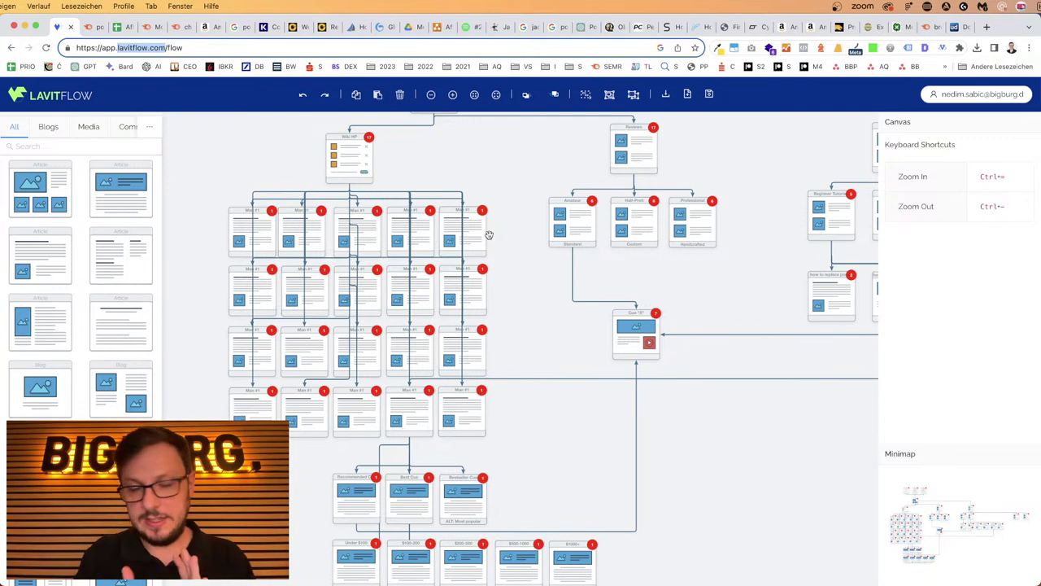
scroll(451, 160, down, 2)
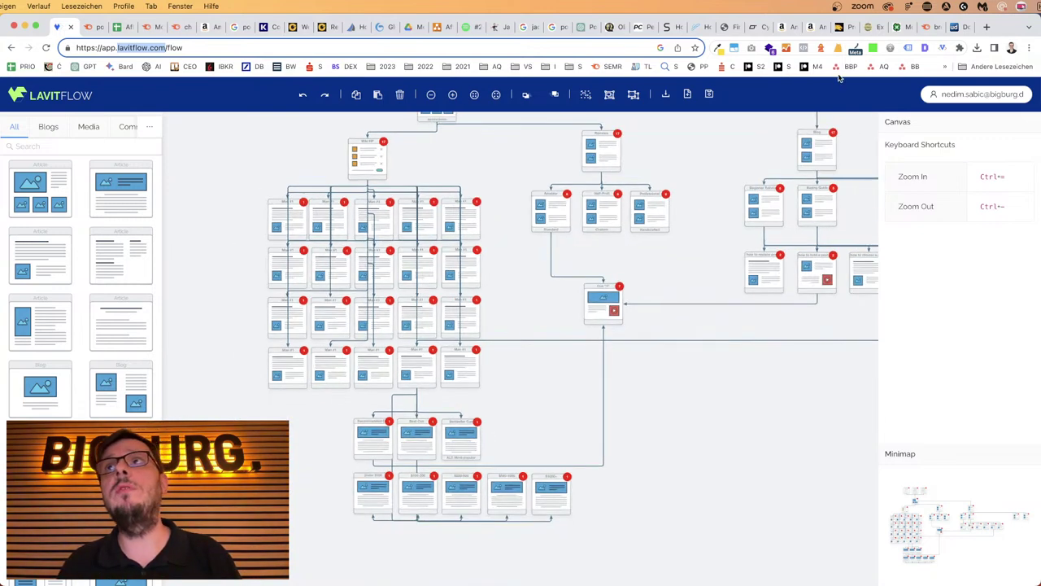
click(955, 28)
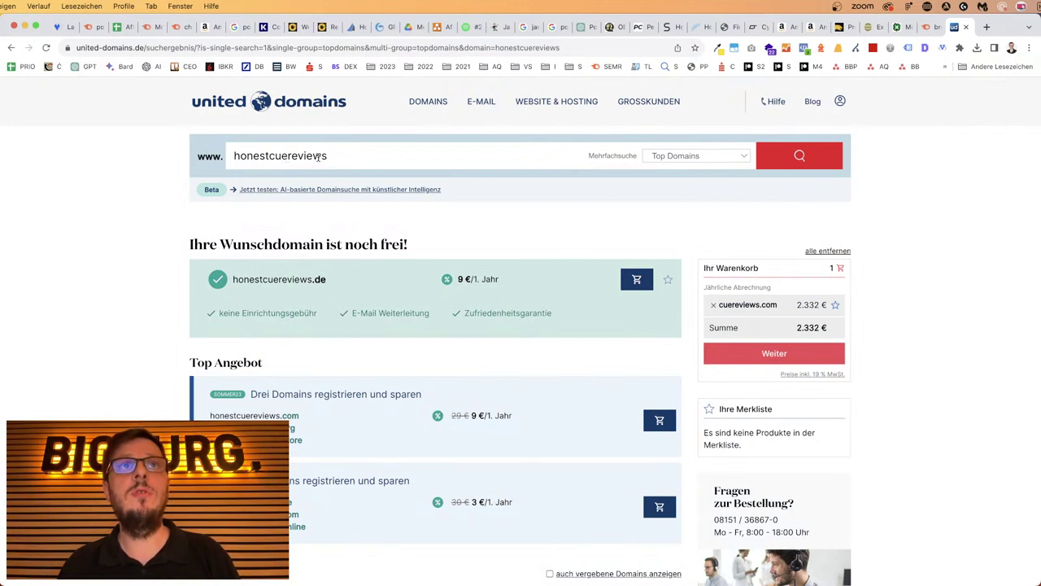
- Search domain availability for cuedatabase, returning from the AI search page, and scan the endings
drag(334, 155, 230, 154)
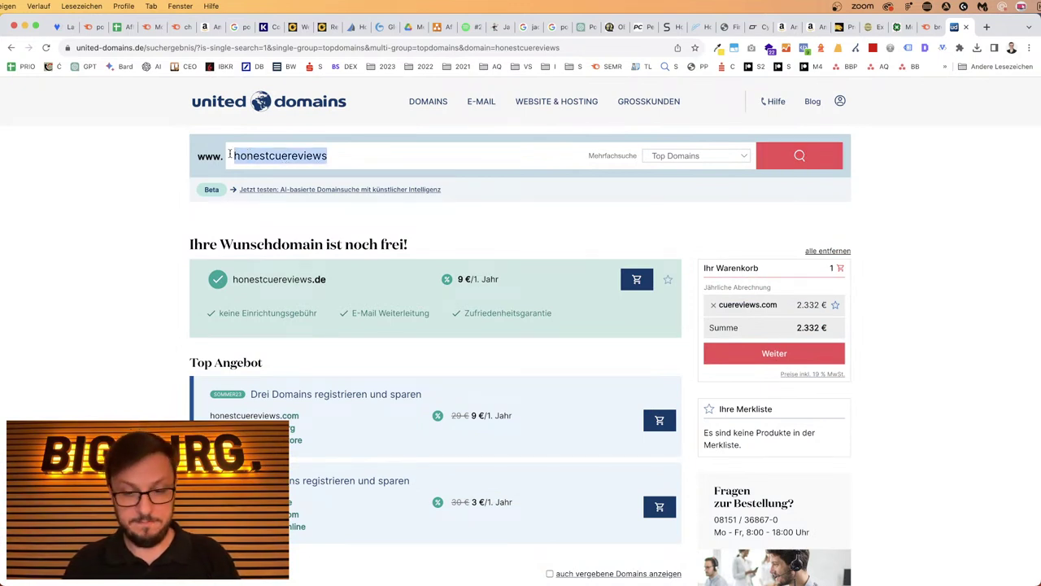
text(cuedatabase)
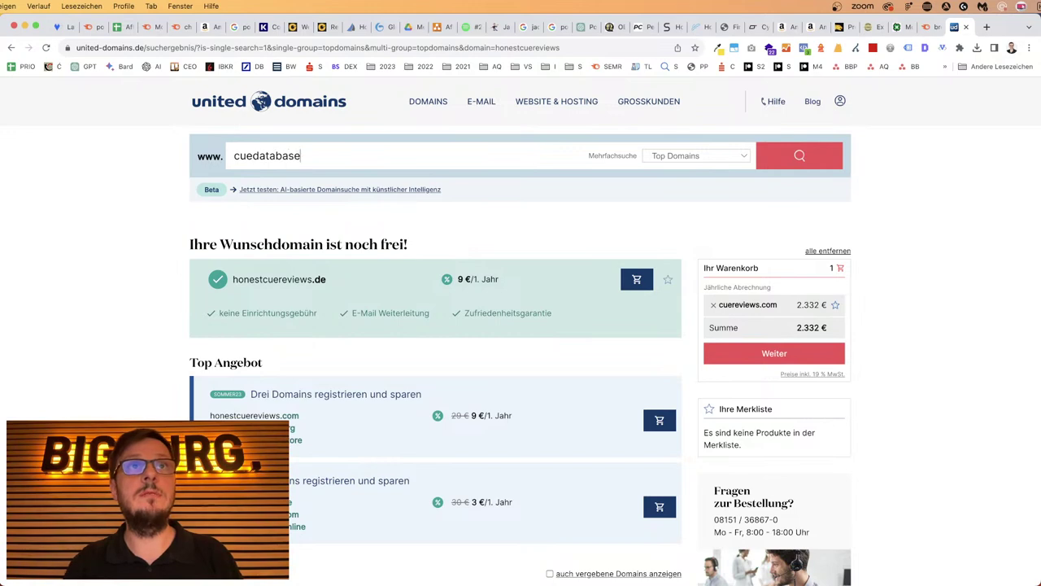
click(512, 198)
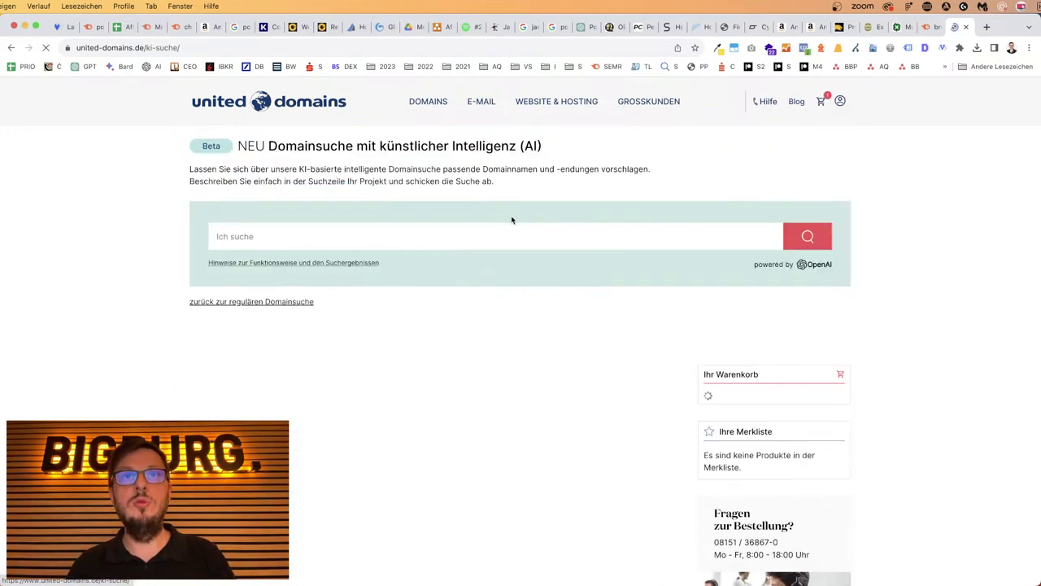
click(11, 47)
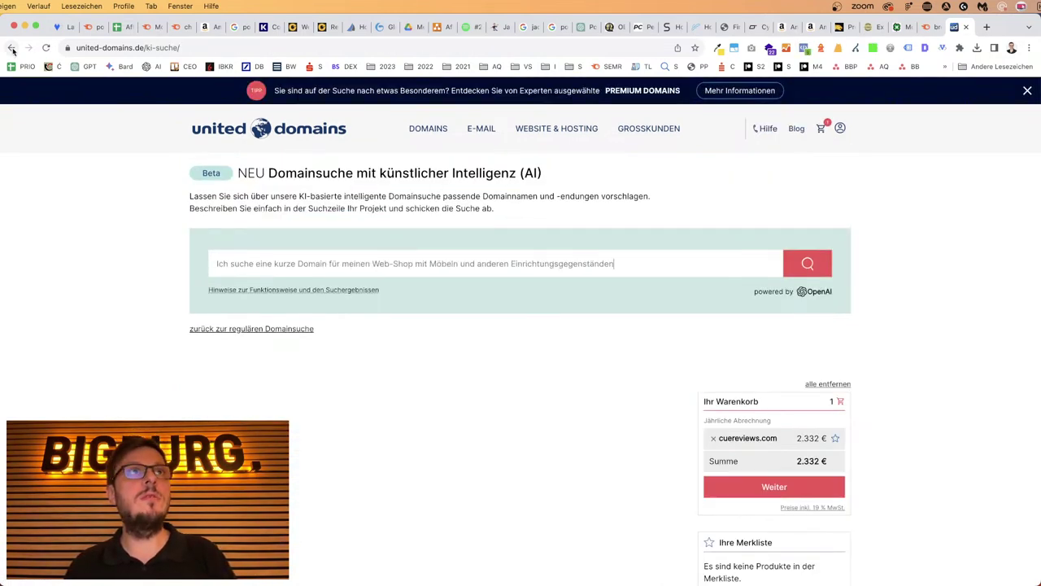
click(801, 161)
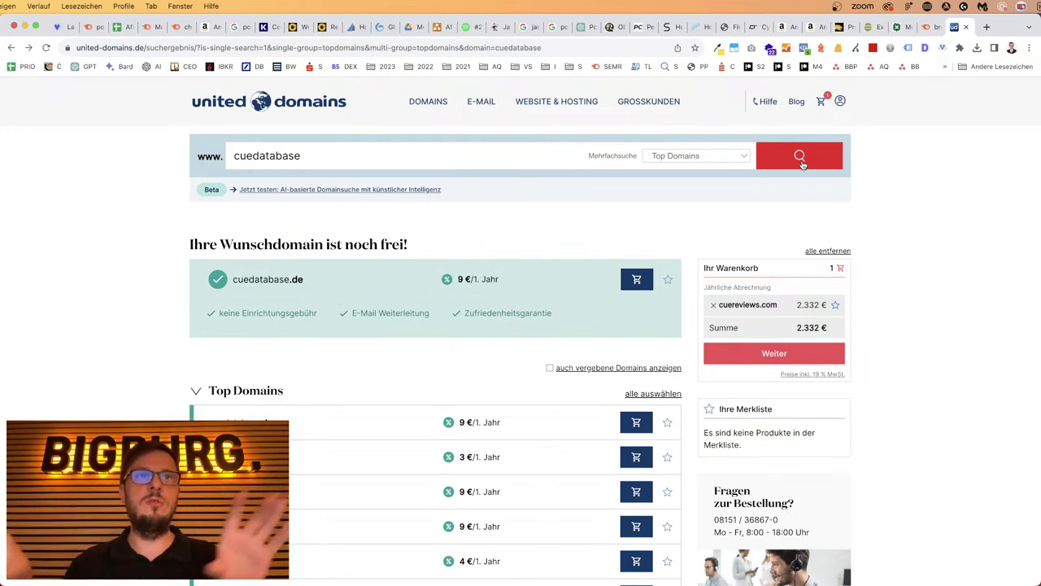
scroll(395, 391, down, 3)
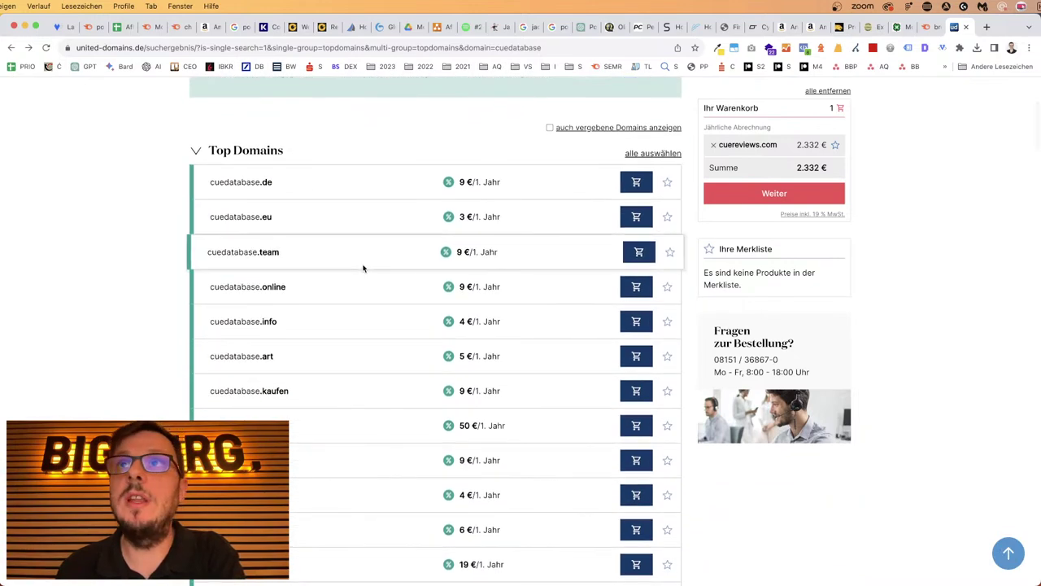
scroll(362, 268, up, 2)
scroll(643, 205, down, 1)
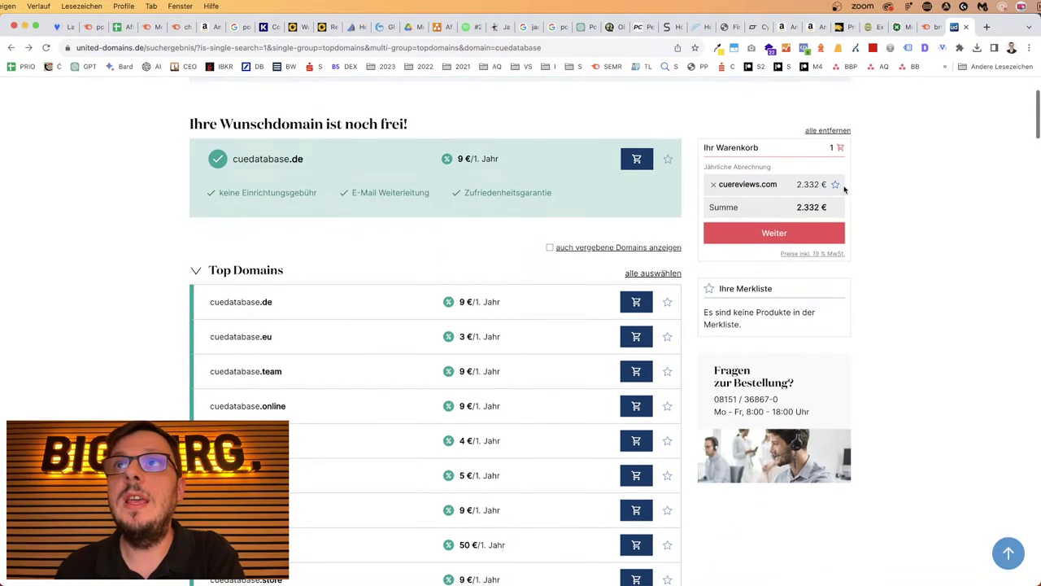
scroll(372, 260, up, 2)
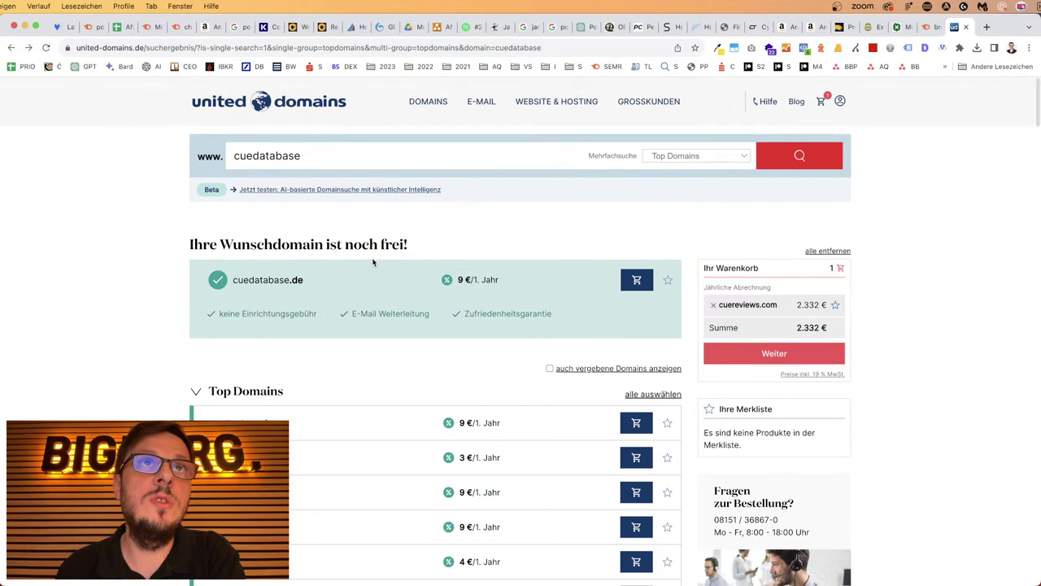
- Check the domain names cuedb and then cuewiki by editing the search term
drag(253, 156, 300, 155)
text(b)
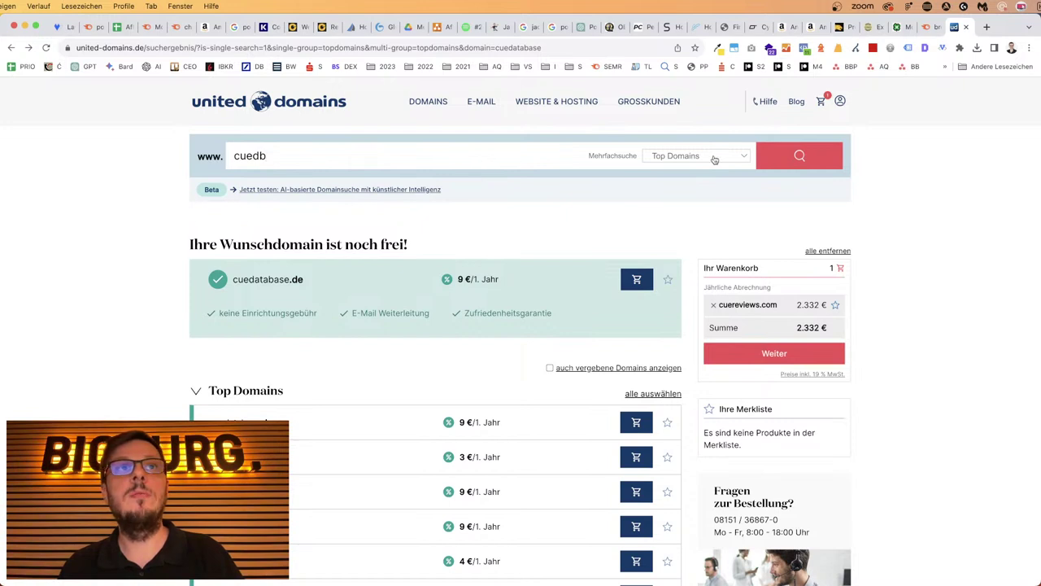
key(Return)
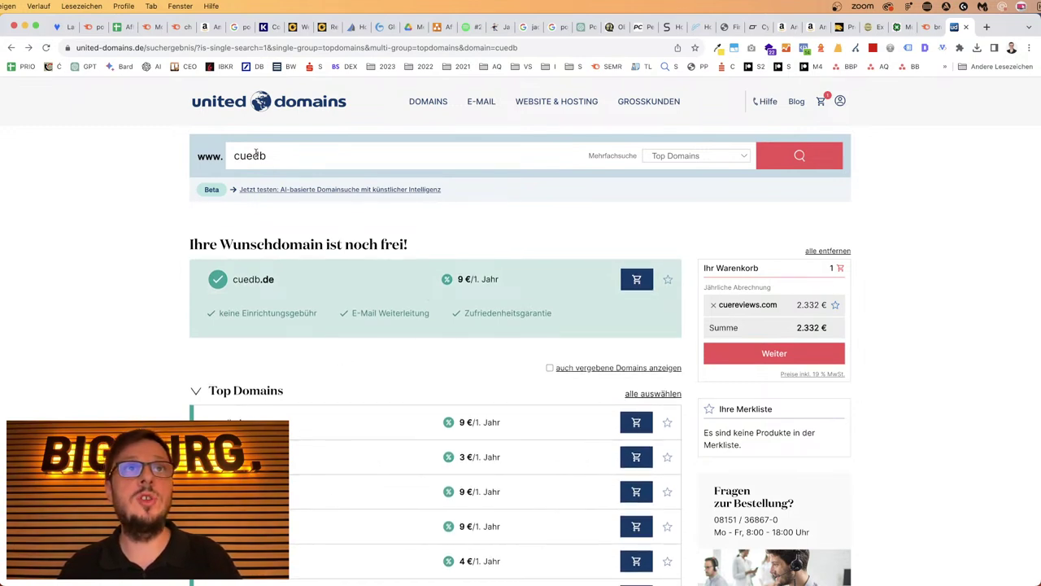
drag(253, 155, 273, 153)
text(wiki)
key(Return)
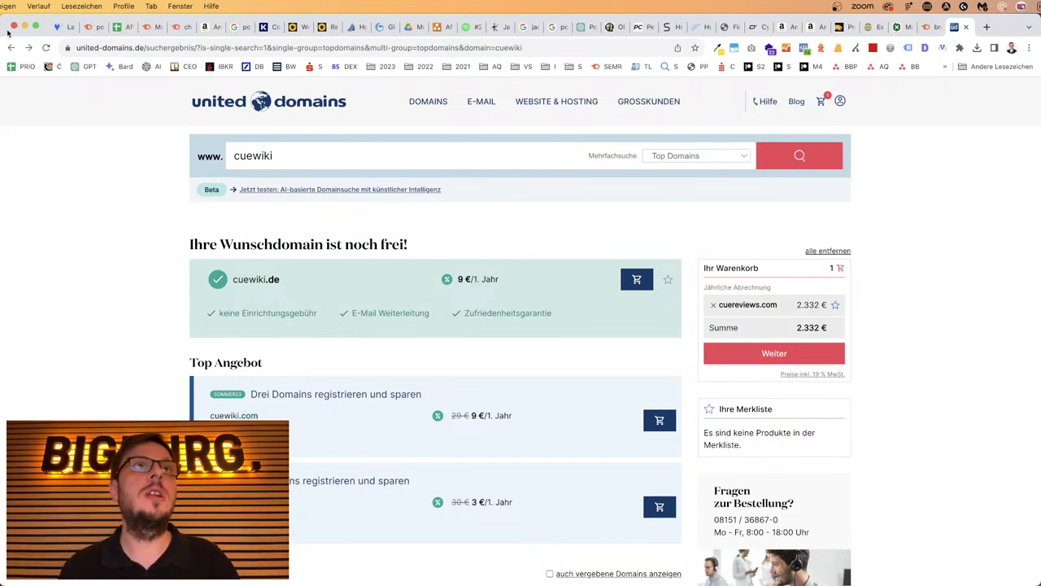
- Bring up the Affiliate Project "Biljar" sheet and scroll to its top rows
click(120, 27)
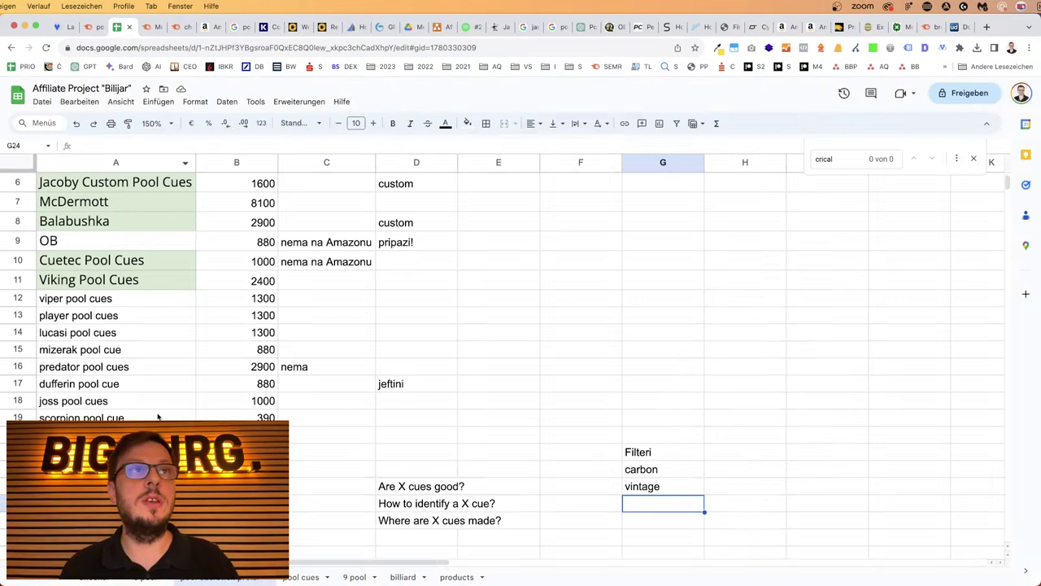
scroll(158, 384, up, 3)
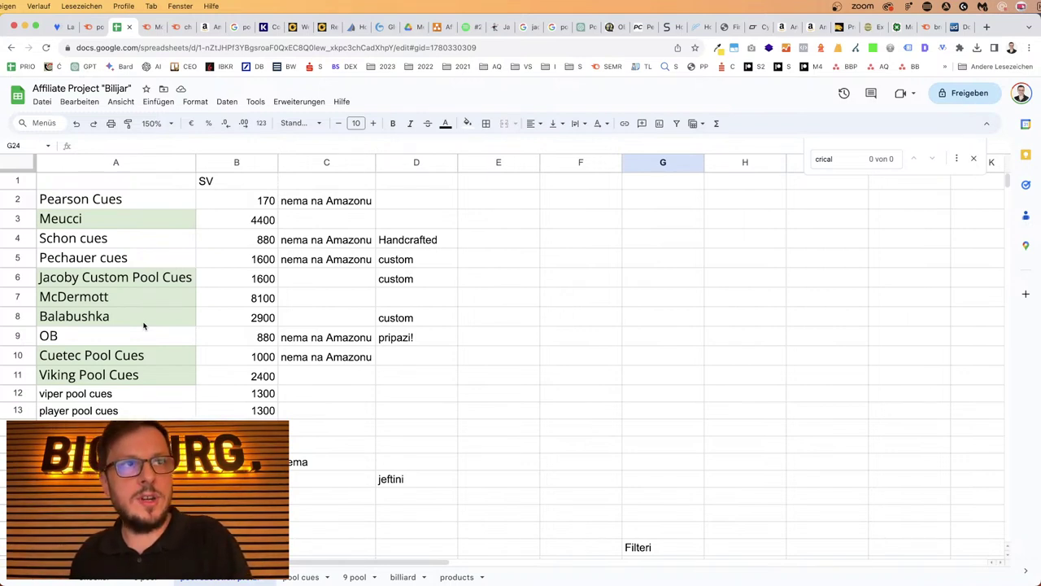
drag(99, 202, 98, 530)
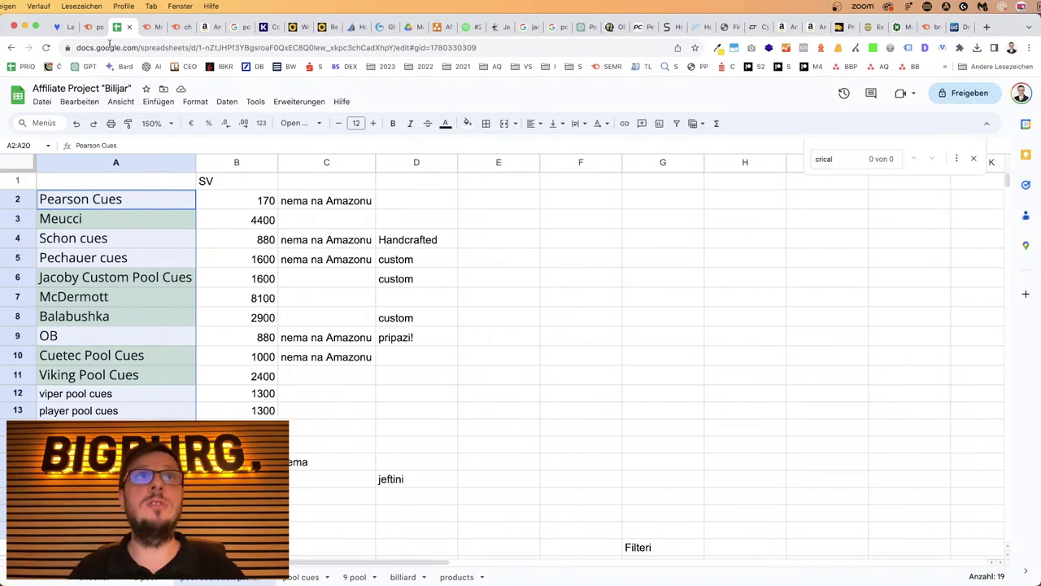
- Open the GSE 2-piece pool cue product page from the Amazon results
click(208, 27)
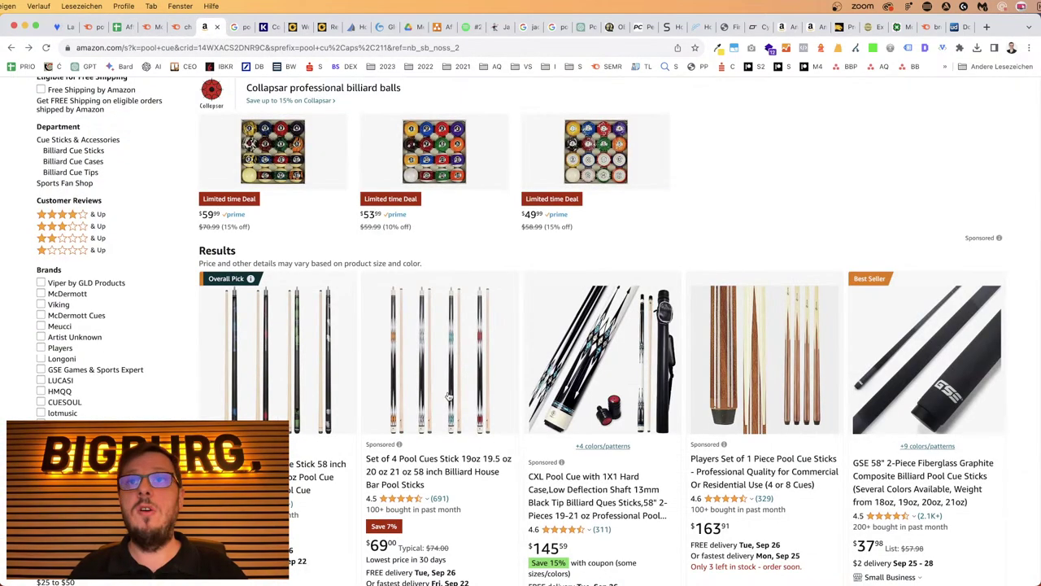
scroll(448, 396, down, 3)
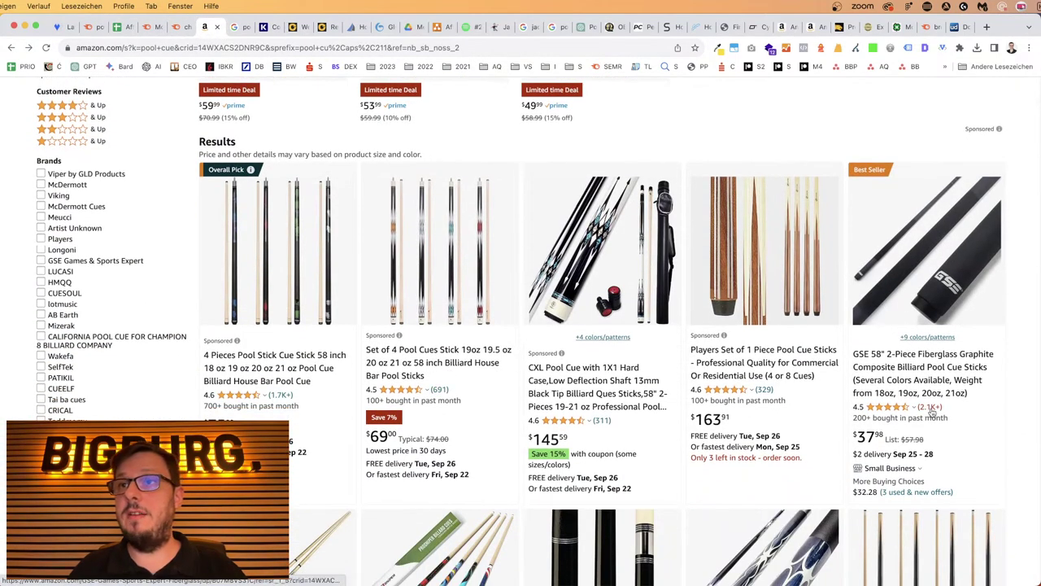
click(932, 413)
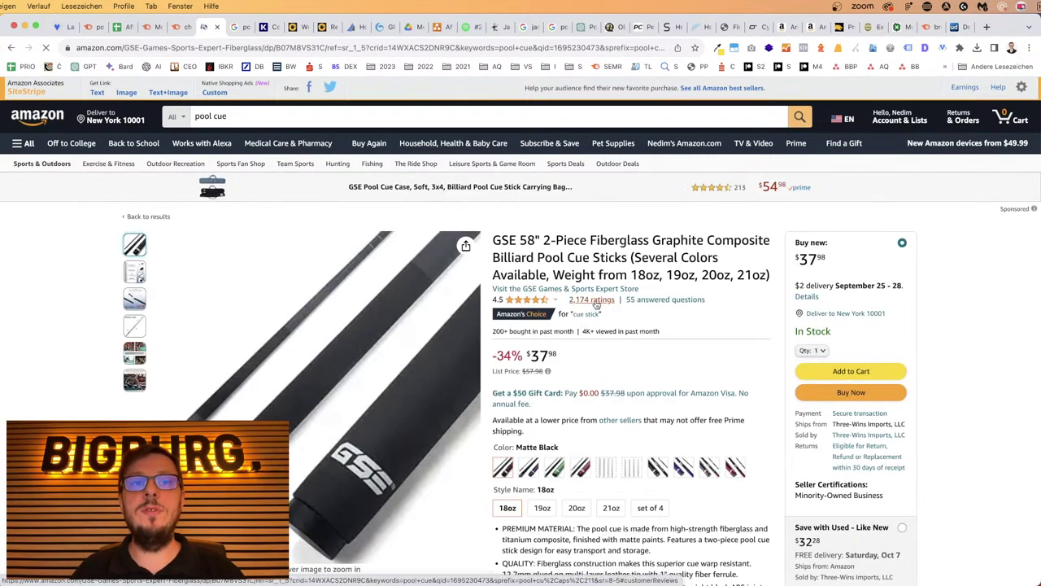
- Jump to the cue's customer reviews and view the video review enlarged
click(596, 302)
scroll(546, 333, up, 3)
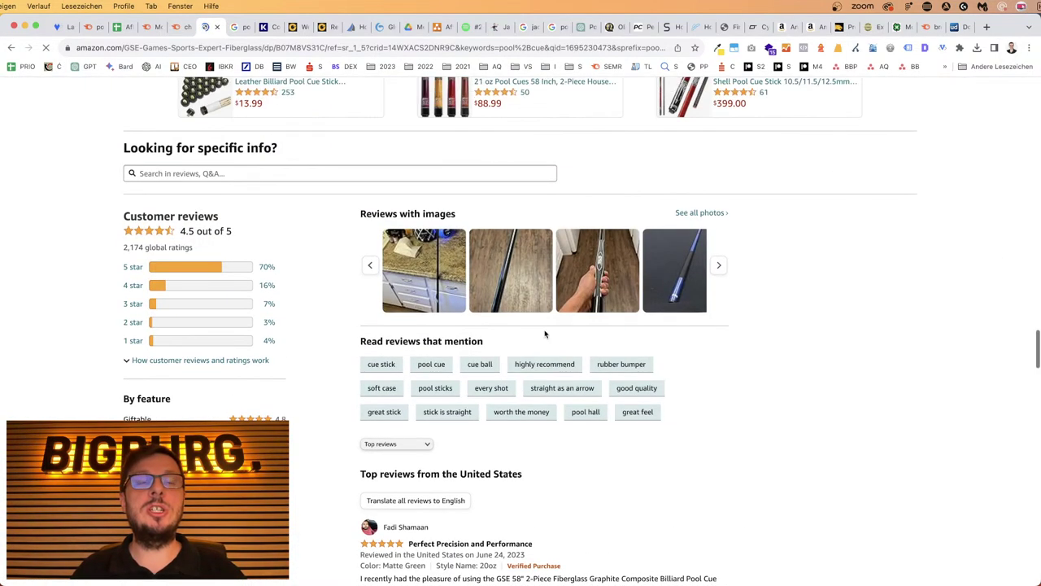
scroll(469, 394, down, 4)
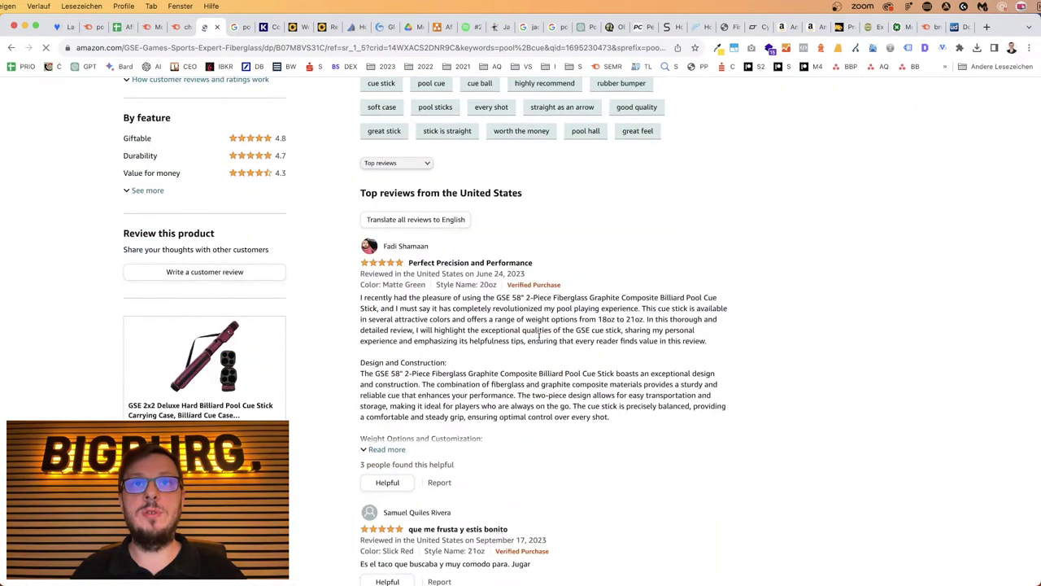
scroll(555, 341, down, 2)
scroll(554, 341, down, 9)
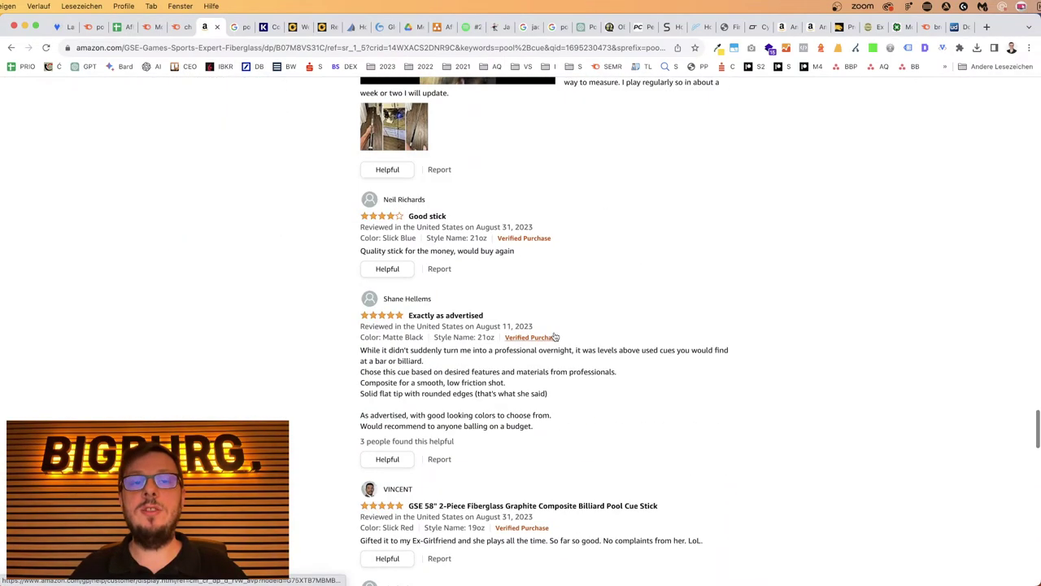
scroll(554, 337, down, 3)
scroll(550, 337, up, 7)
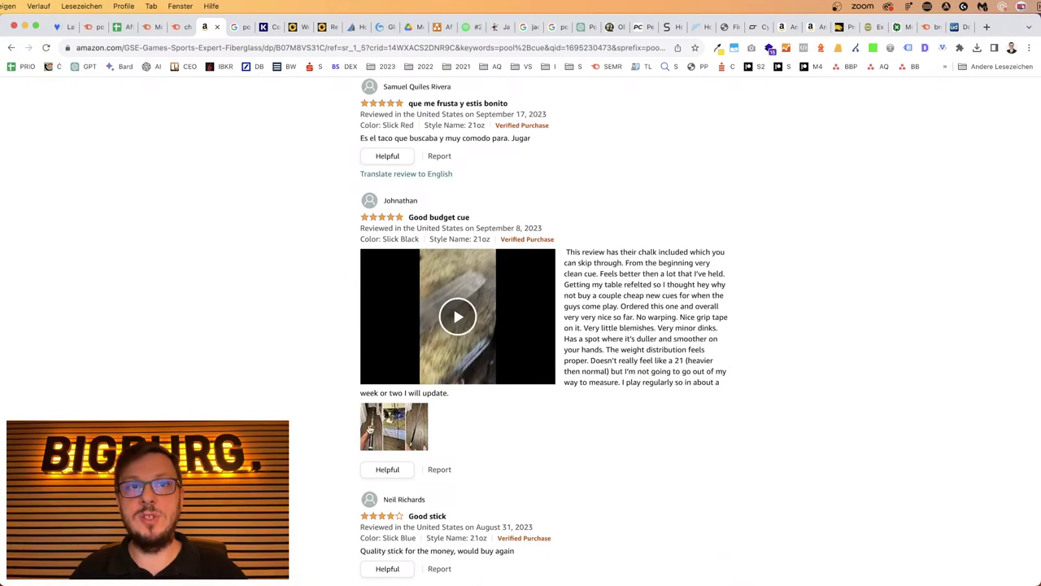
click(370, 429)
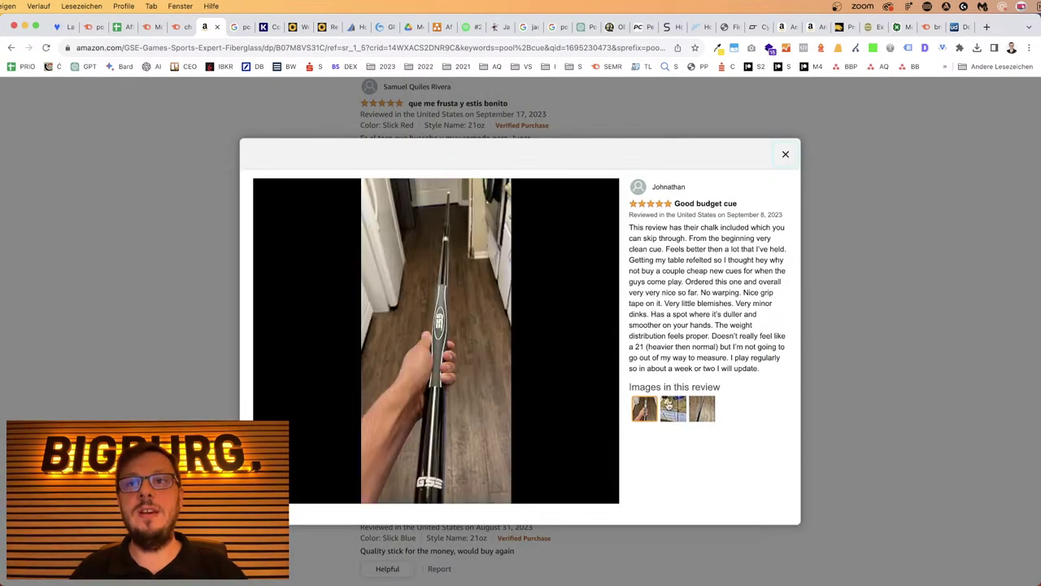
click(785, 155)
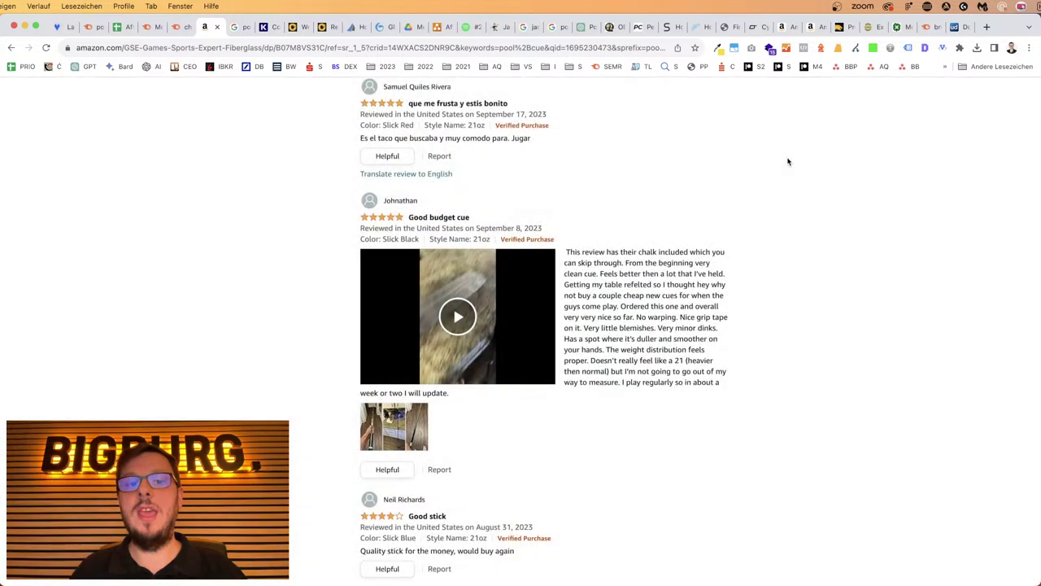
- Browse the remaining product-page reviews and open the full Customer reviews page
scroll(673, 380, down, 5)
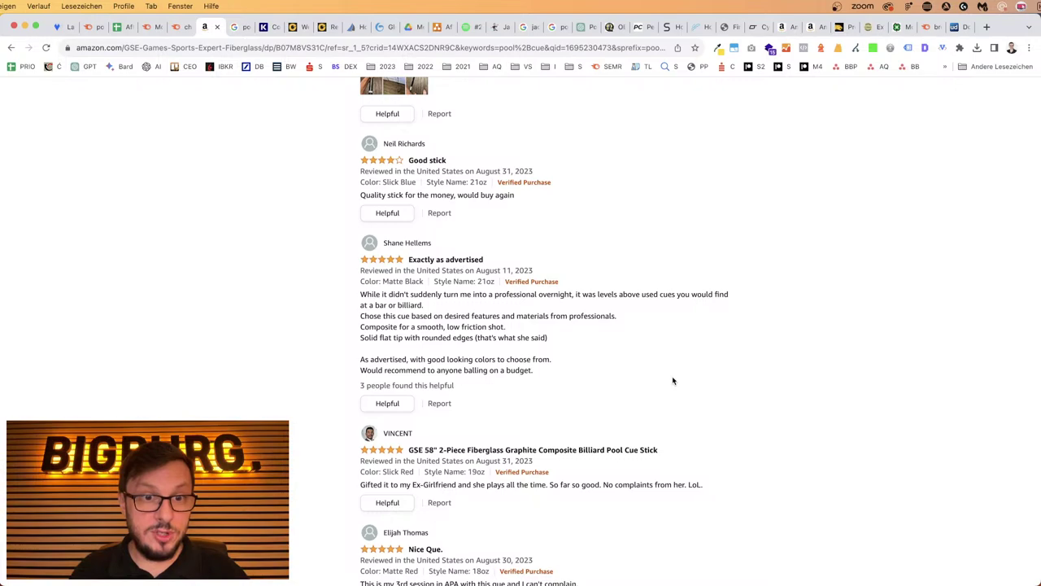
scroll(673, 381, up, 10)
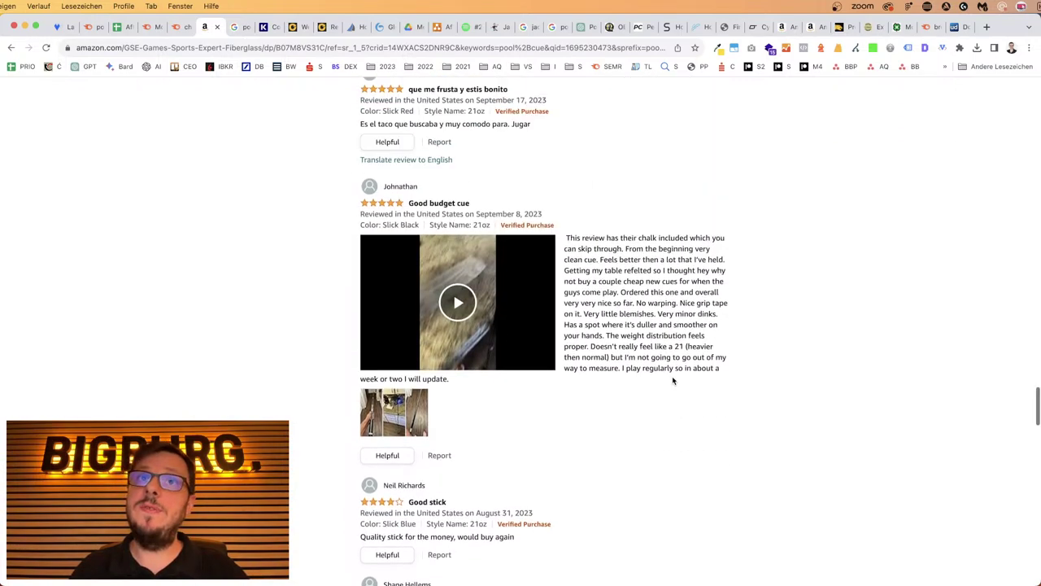
scroll(672, 380, up, 3)
scroll(672, 379, down, 15)
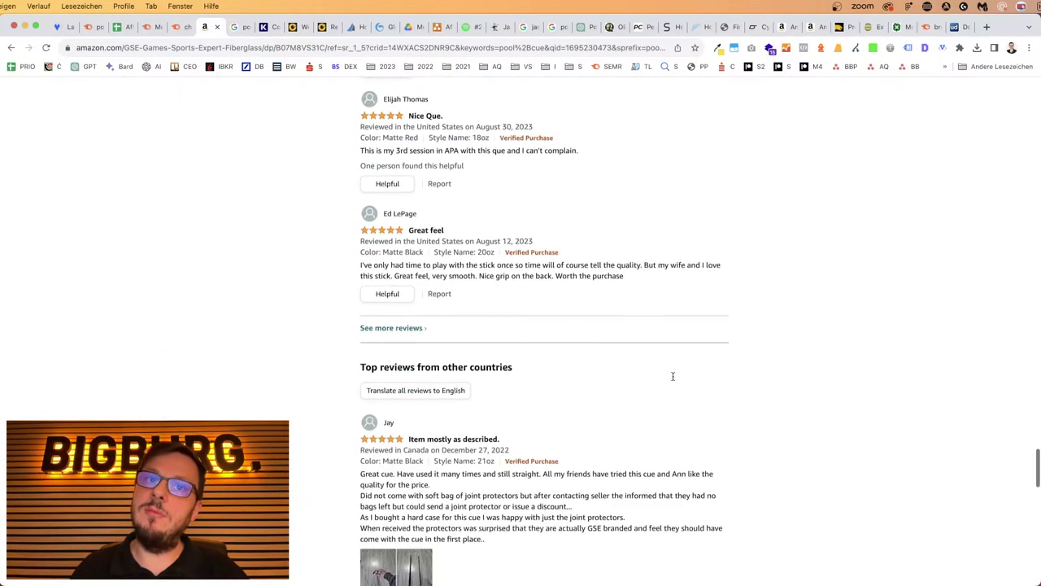
scroll(673, 379, down, 20)
scroll(673, 379, up, 20)
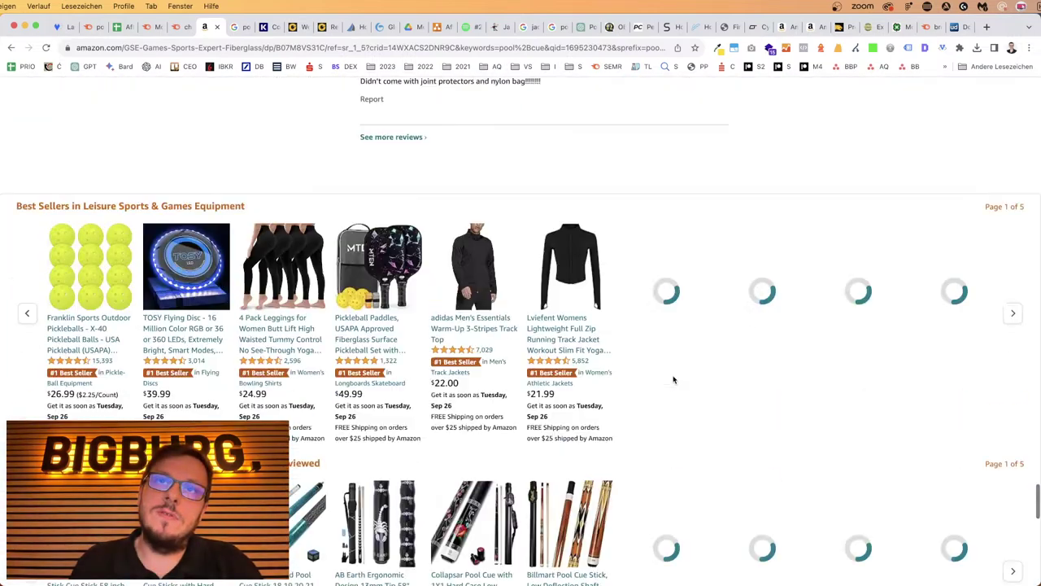
scroll(673, 379, up, 9)
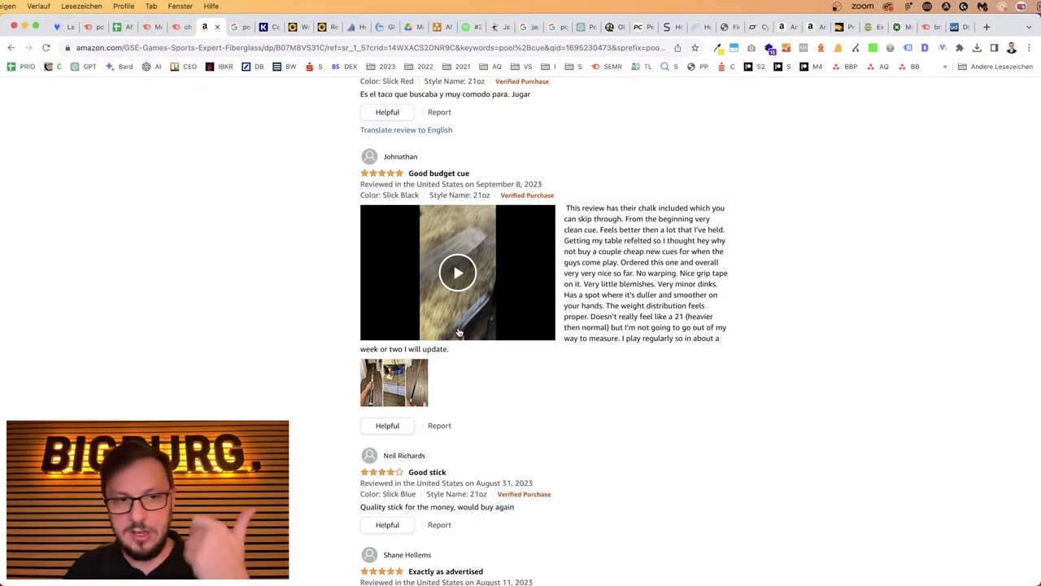
scroll(458, 331, up, 1)
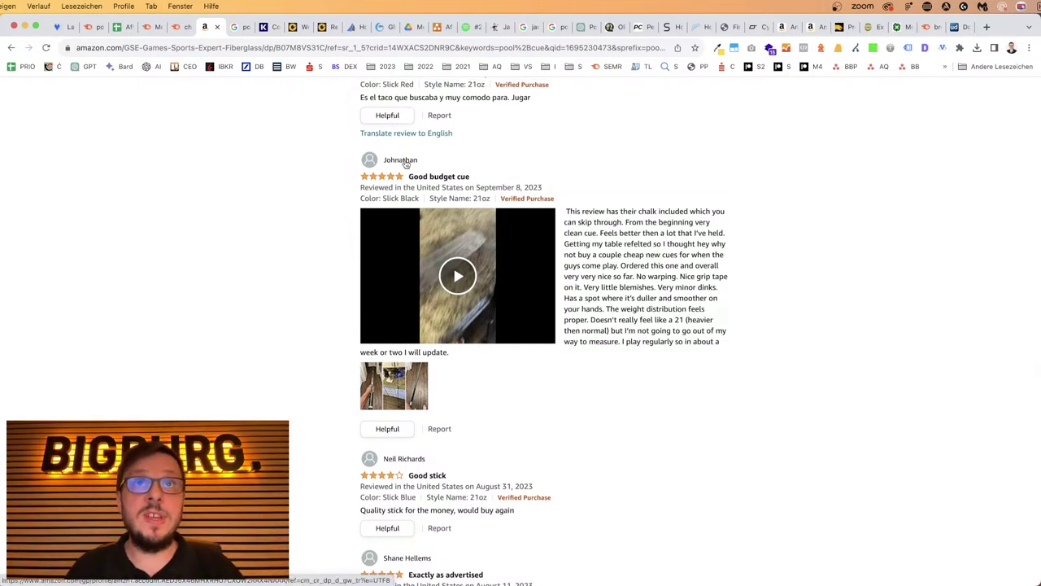
scroll(648, 323, down, 15)
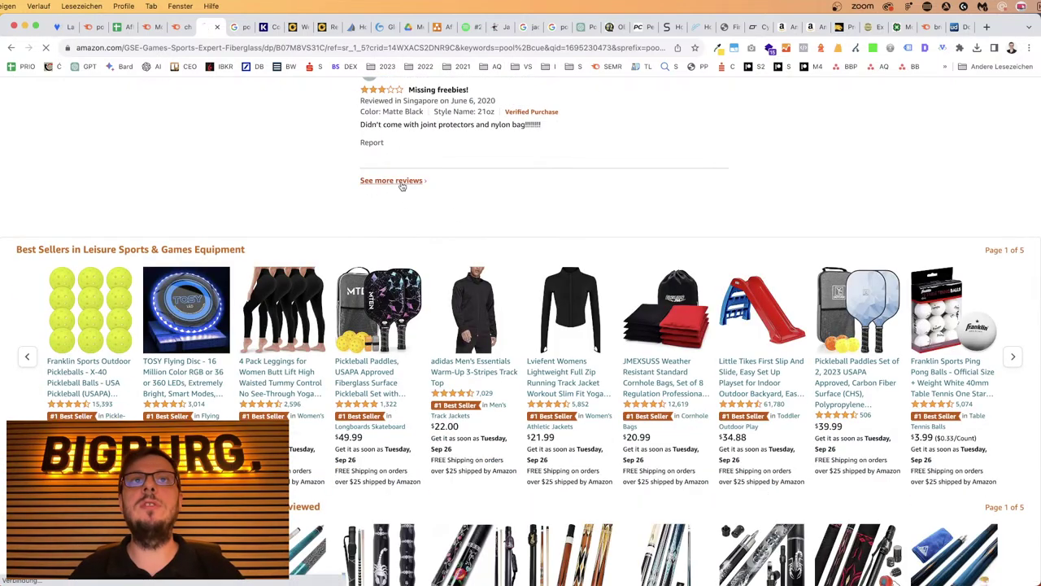
click(395, 181)
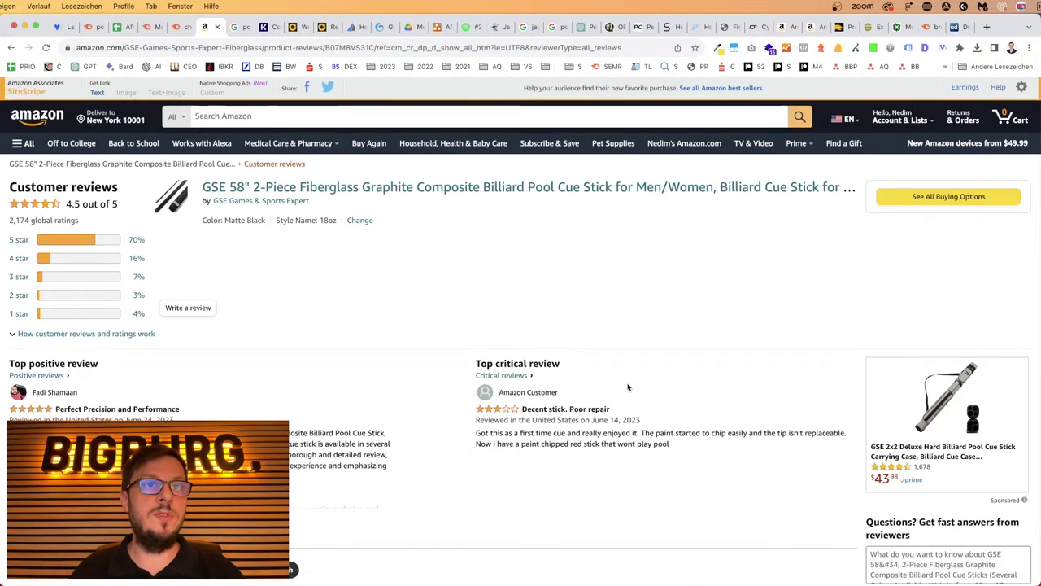
- Move to the next page of the GSE cue's reviews and read through it
scroll(628, 387, down, 15)
scroll(628, 387, down, 10)
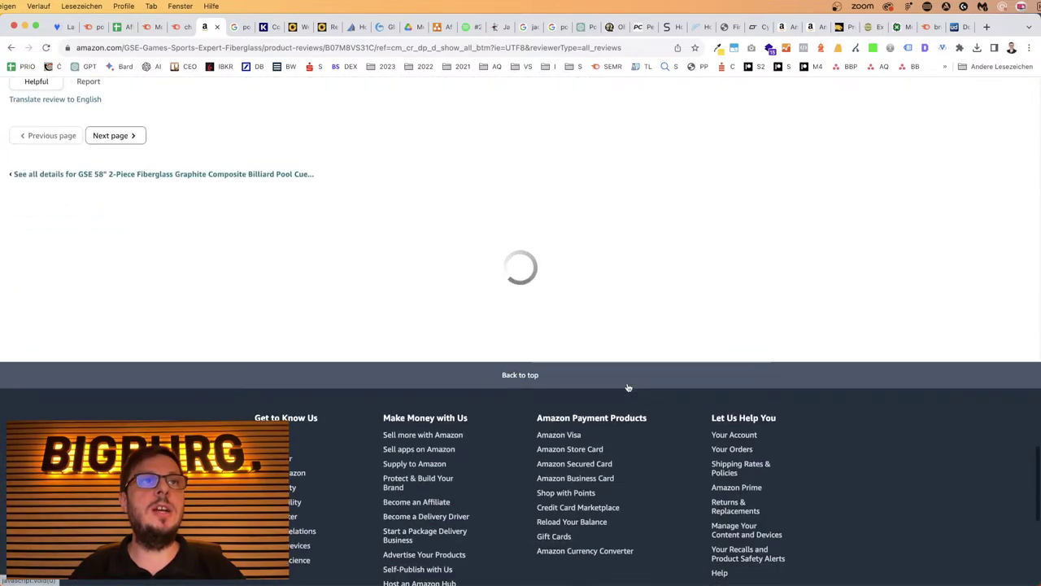
click(111, 317)
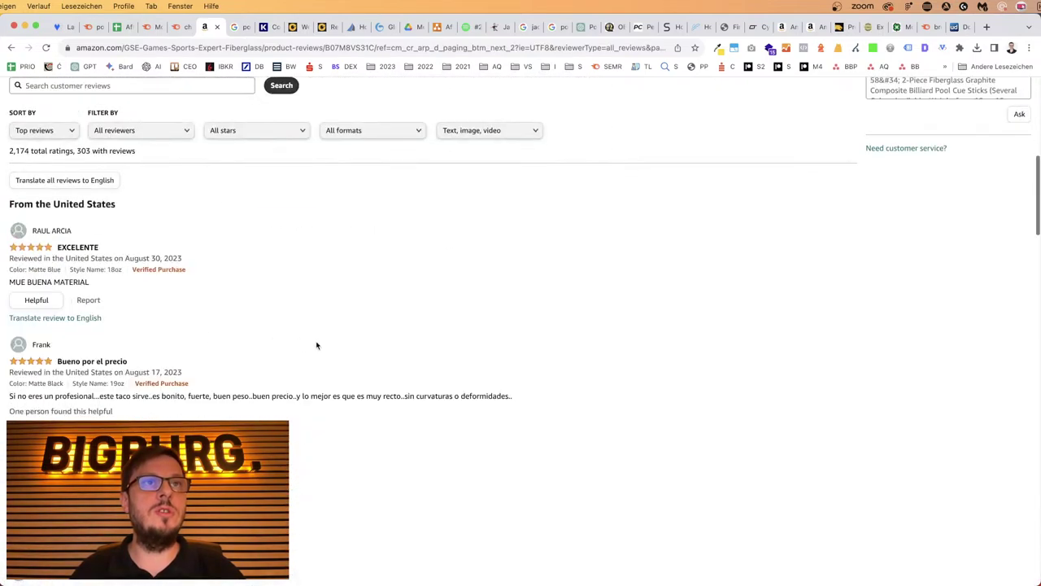
scroll(325, 344, down, 5)
scroll(325, 345, down, 15)
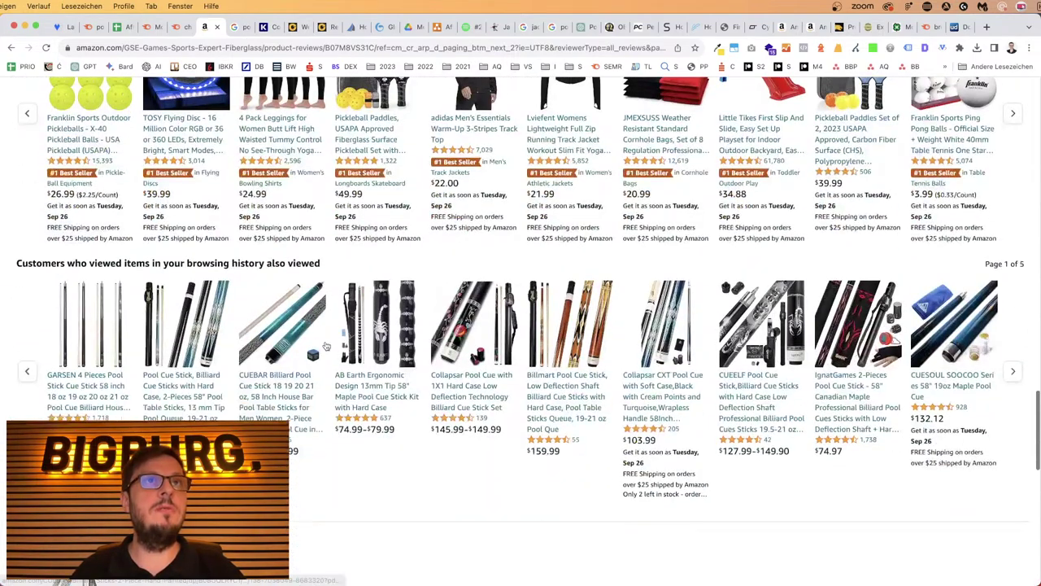
scroll(325, 345, up, 12)
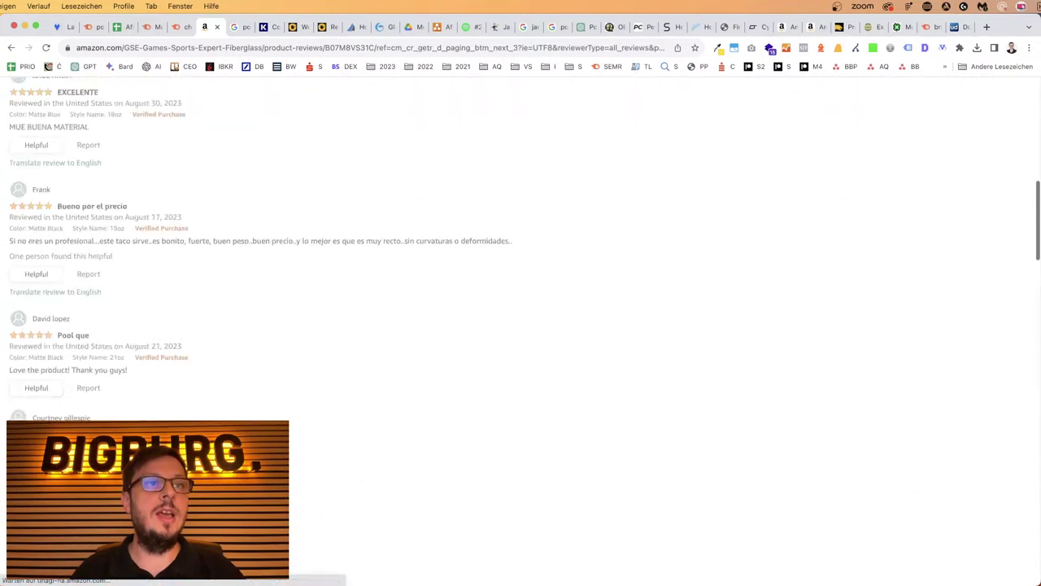
scroll(302, 443, down, 15)
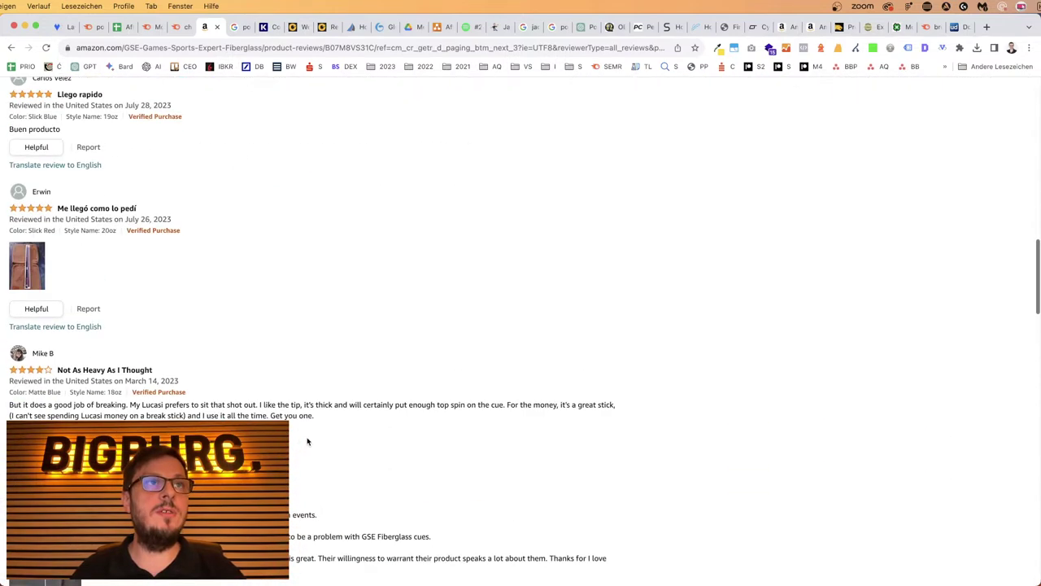
scroll(307, 442, up, 1)
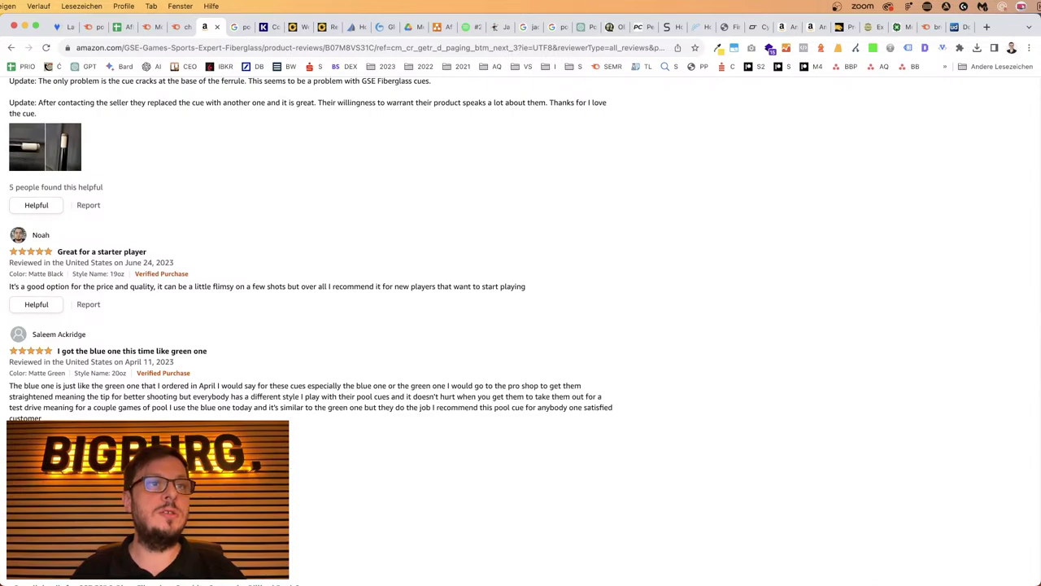
- View a review's photos, including the green cues photo, in the enlarged viewer
click(27, 443)
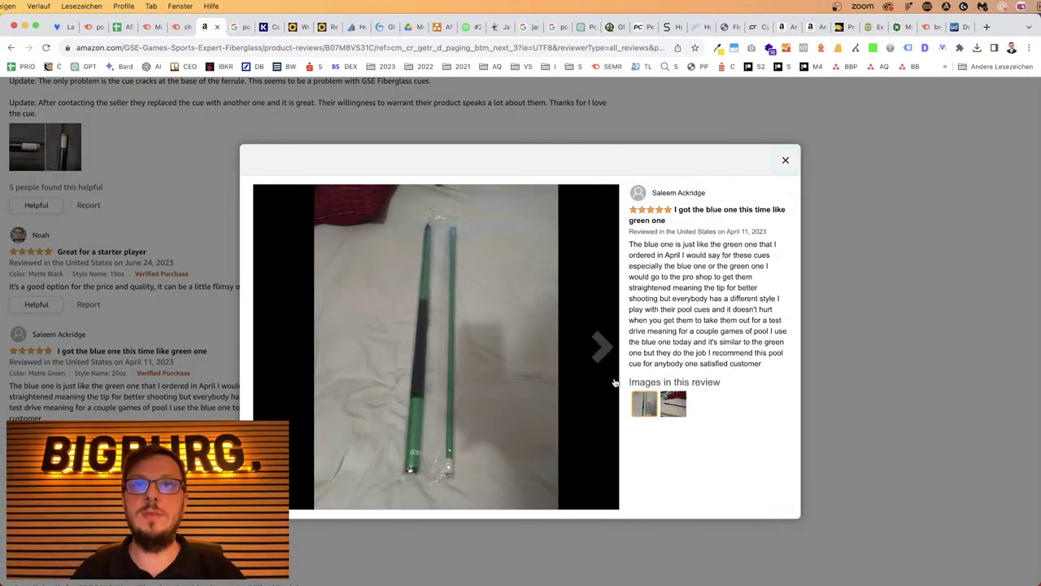
click(599, 346)
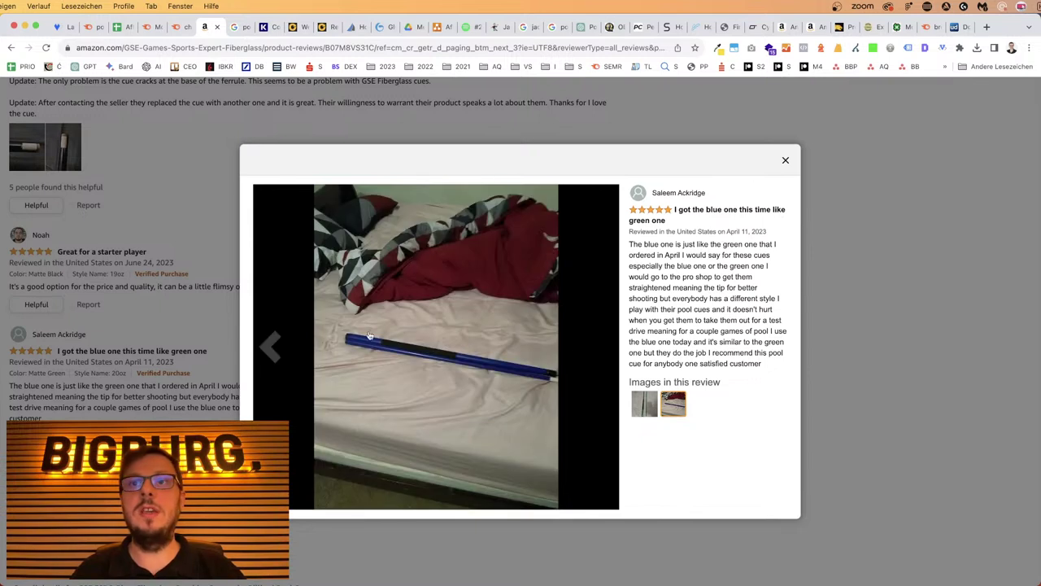
click(265, 348)
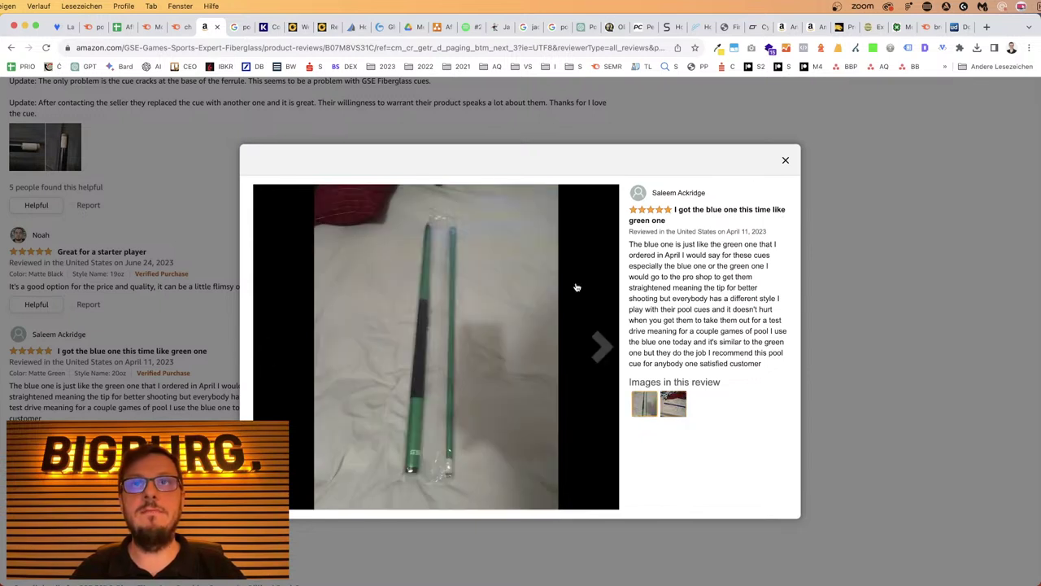
click(785, 160)
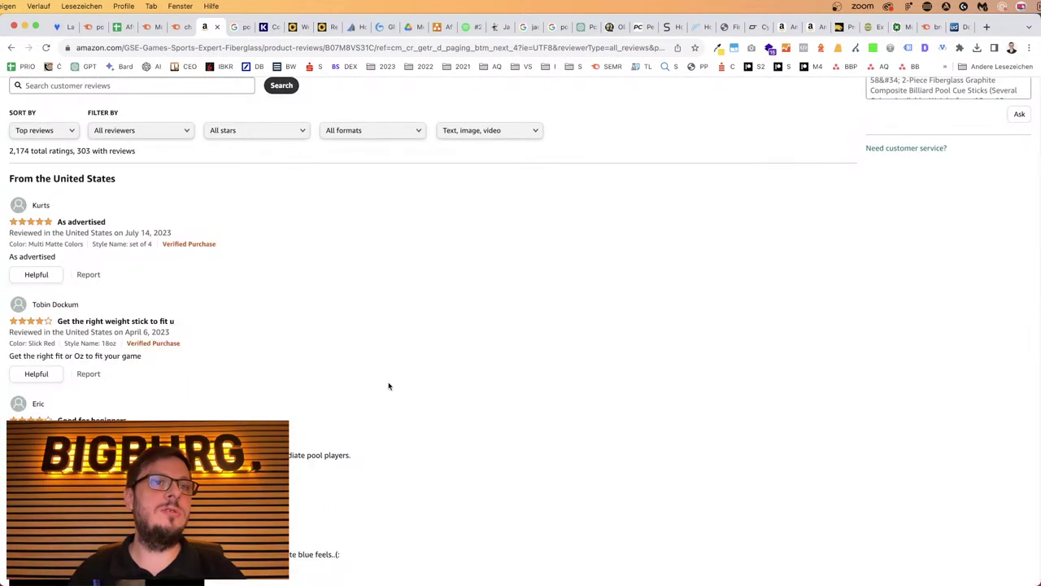
scroll(389, 388, down, 15)
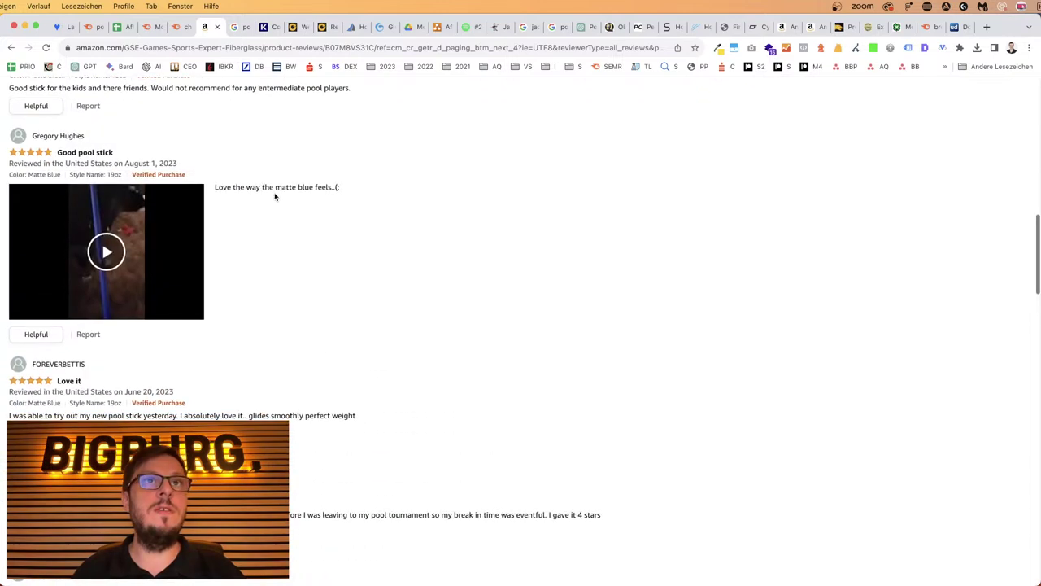
scroll(279, 198, up, 1)
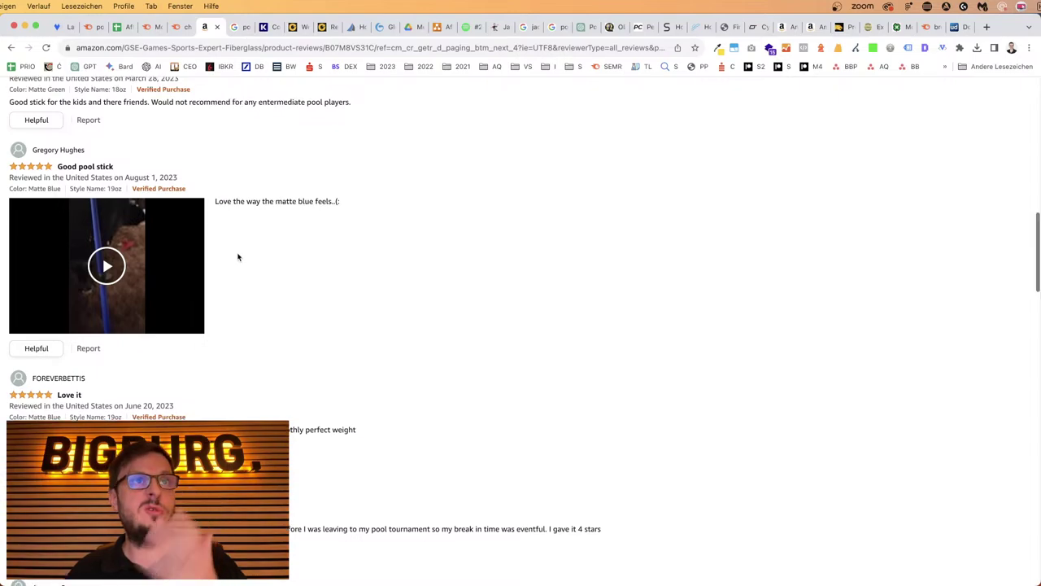
scroll(237, 257, up, 15)
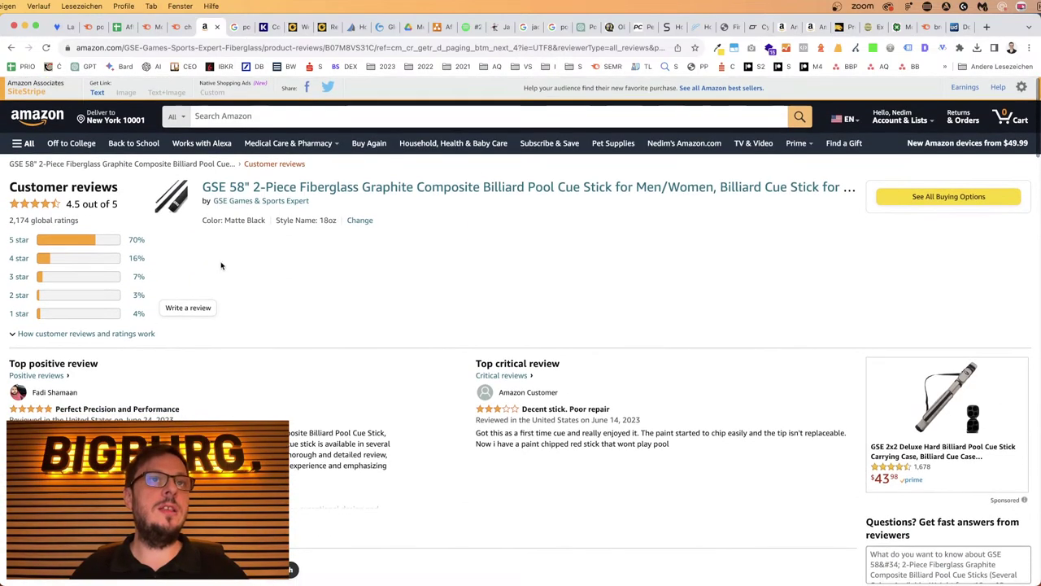
- Filter the reviews to 1 star only and read through them
click(78, 314)
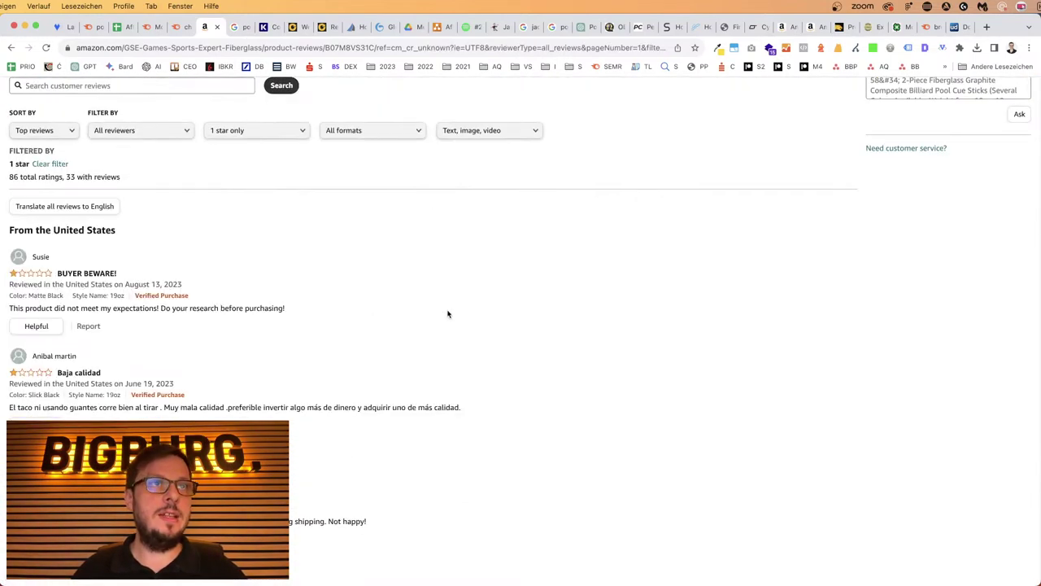
scroll(447, 313, down, 5)
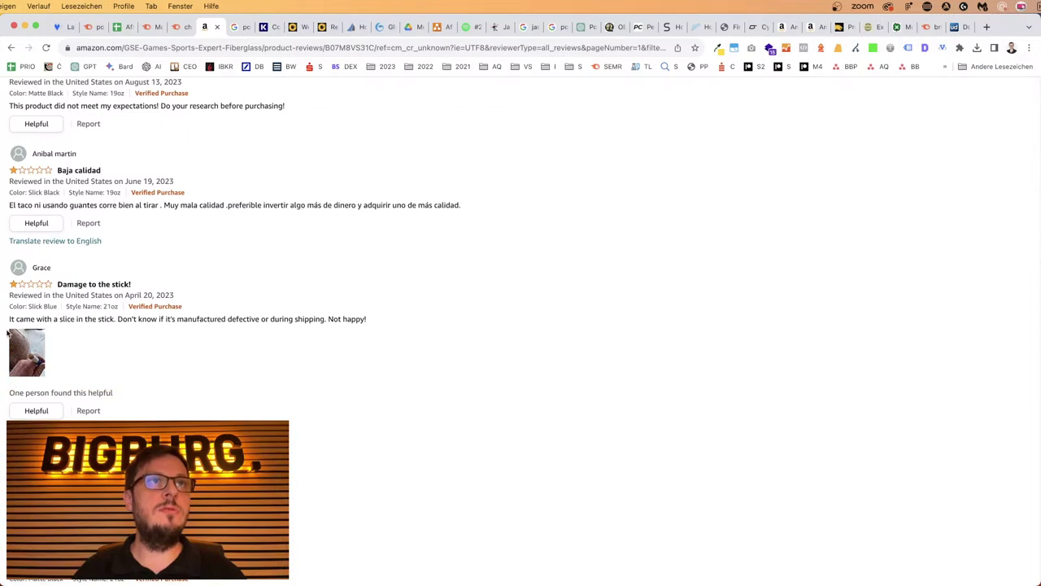
scroll(331, 351, down, 5)
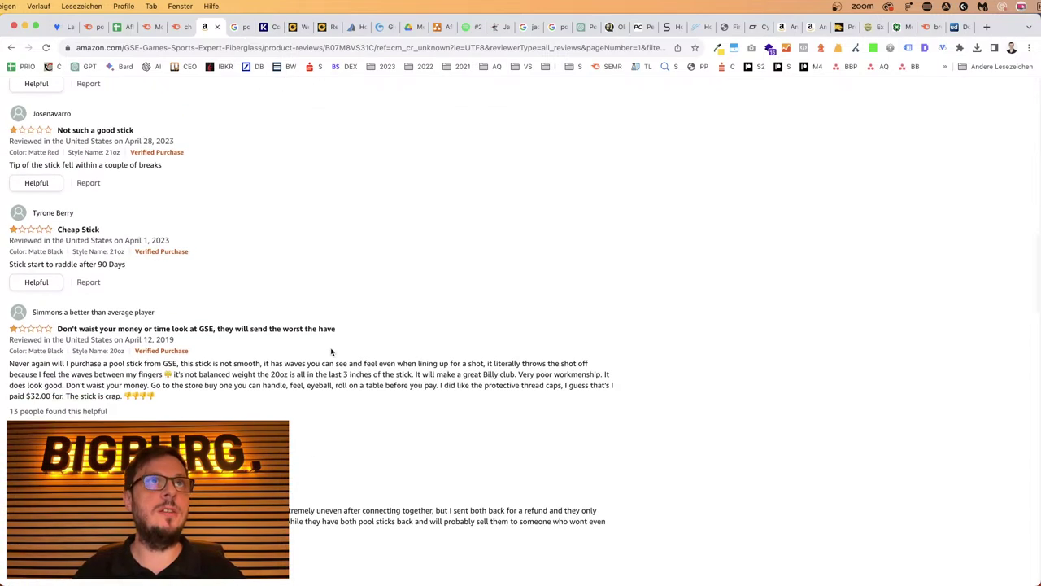
scroll(226, 380, down, 10)
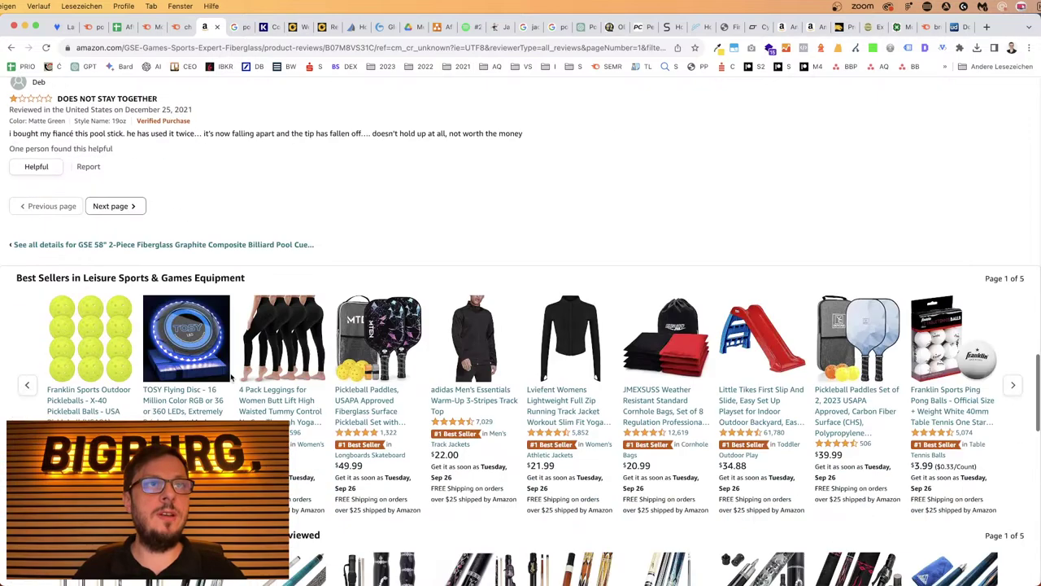
scroll(230, 374, up, 7)
scroll(244, 309, up, 15)
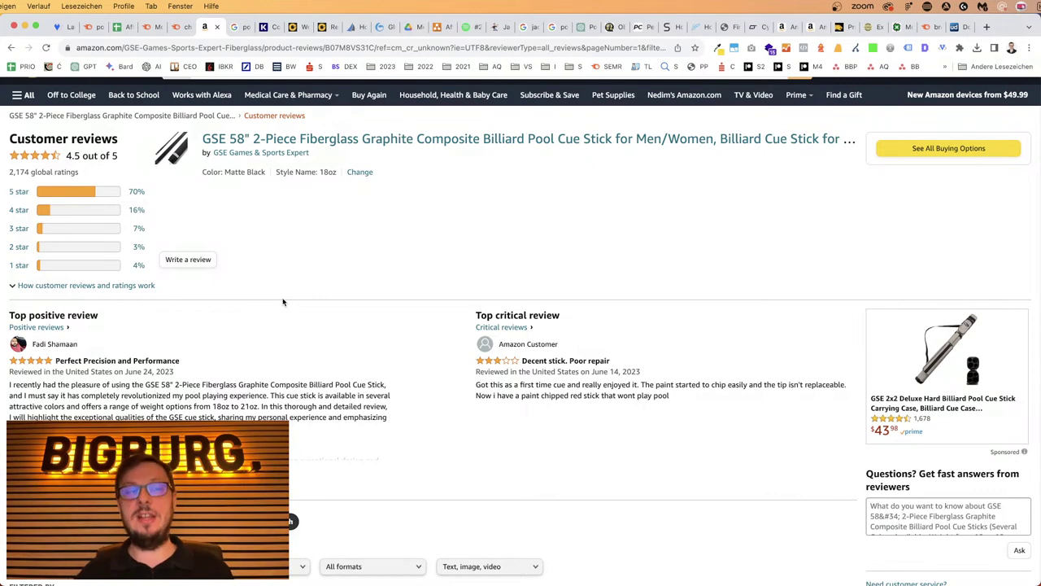
scroll(388, 226, up, 3)
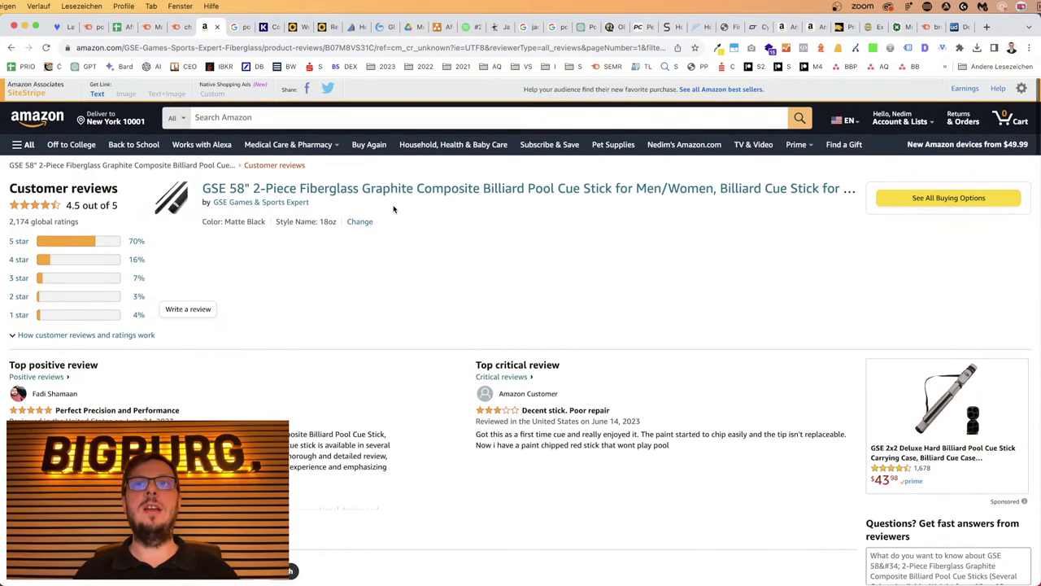
click(120, 27)
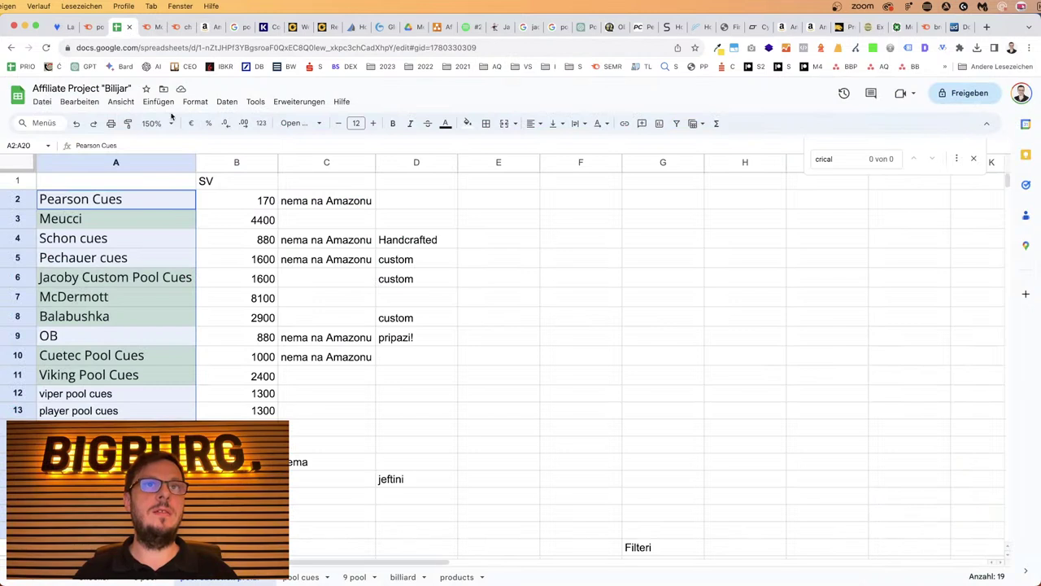
click(133, 297)
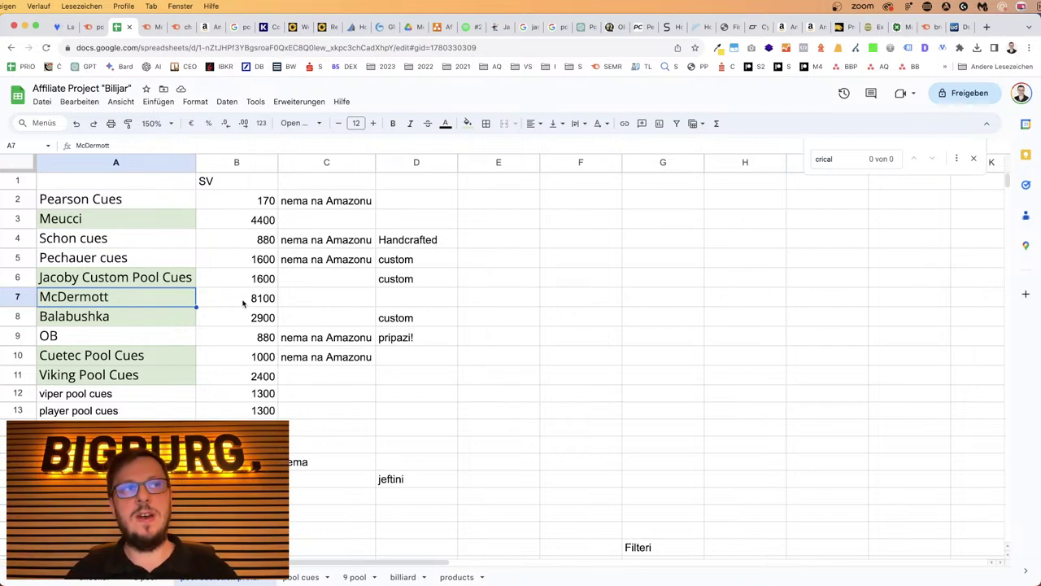
- Copy McDermott from A7 into E7 and make it 'McDermott Cue Review & Recommendations'
click(535, 301)
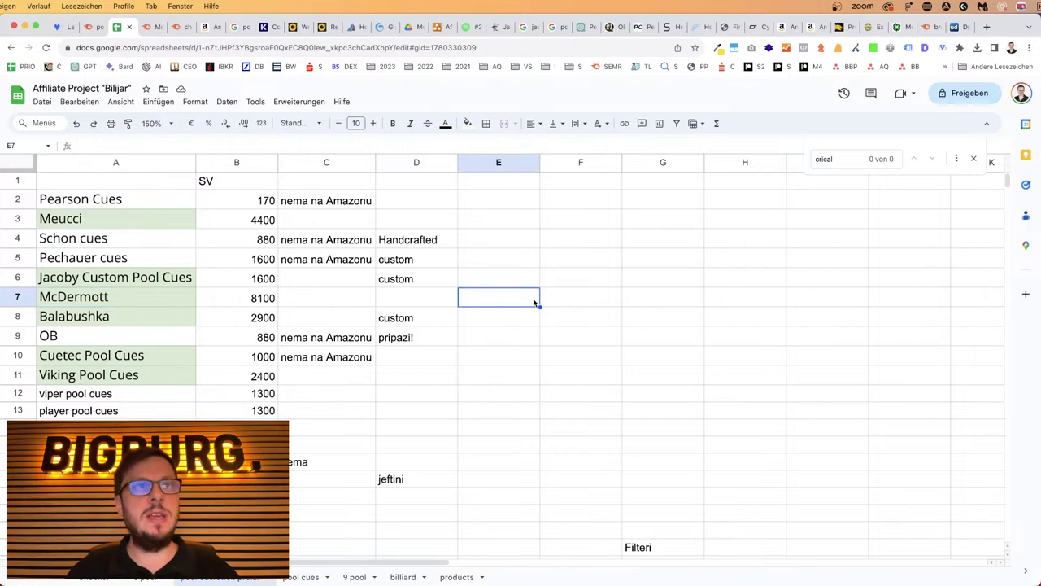
click(134, 298)
key(ctrl+c)
click(502, 299)
key(ctrl+v)
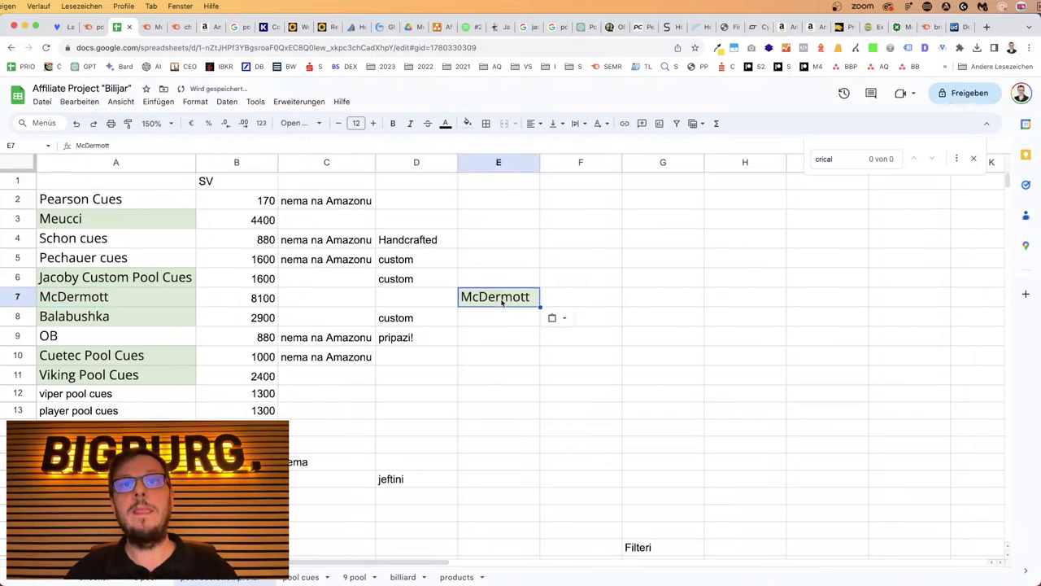
click(220, 145)
text(Cue REw)
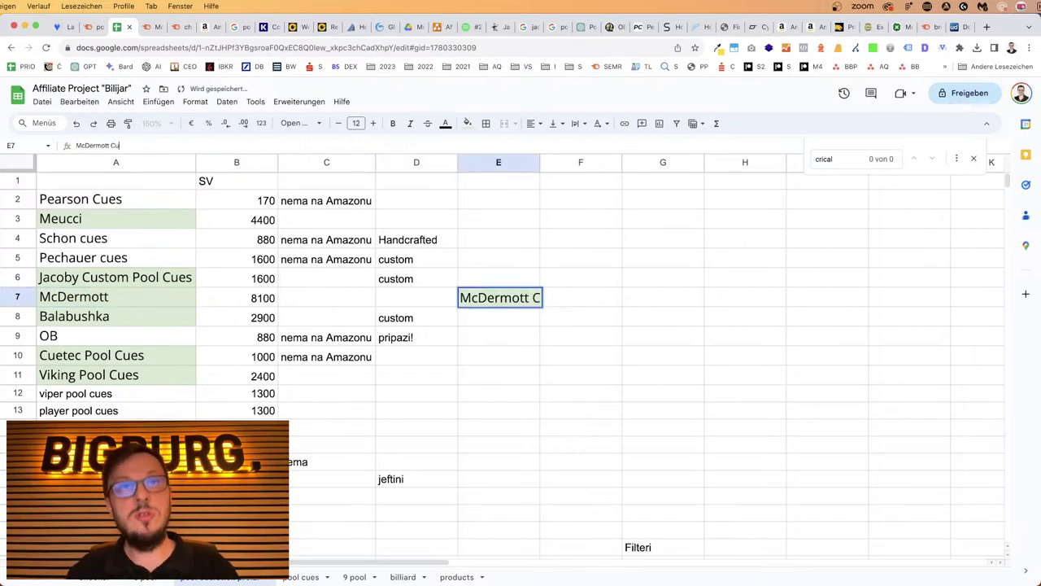
key(BackSpace)
key(BackSpace)
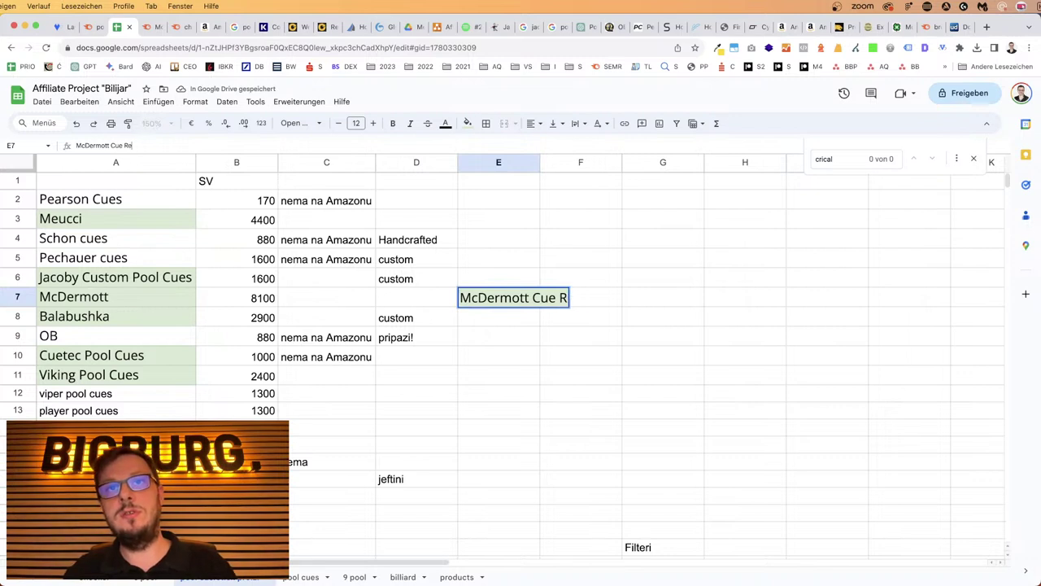
text(ewview)
key(BackSpace)
key(BackSpace)
key(BackSpace)
key(BackSpace)
key(BackSpace)
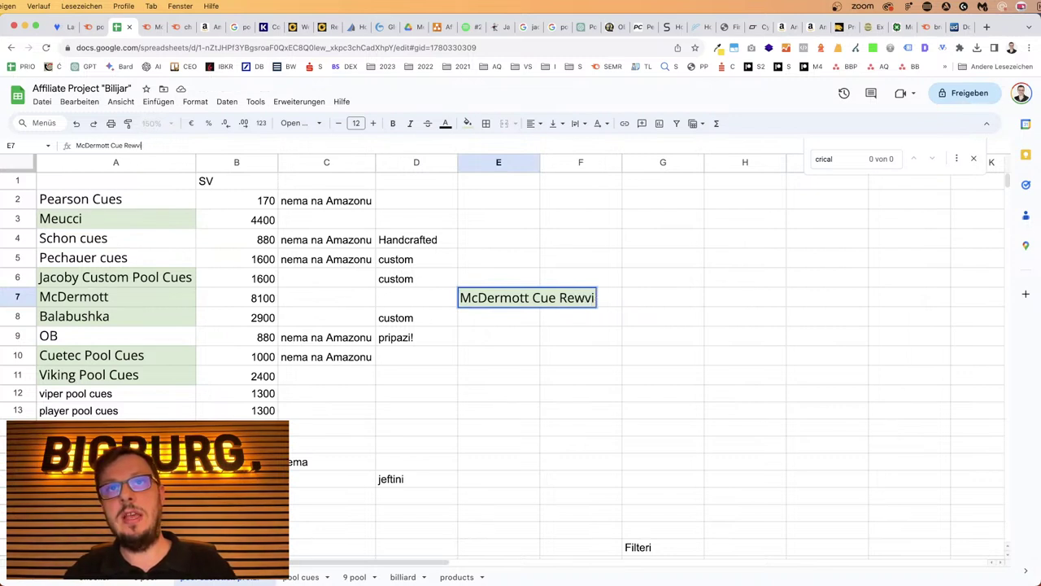
text(view)
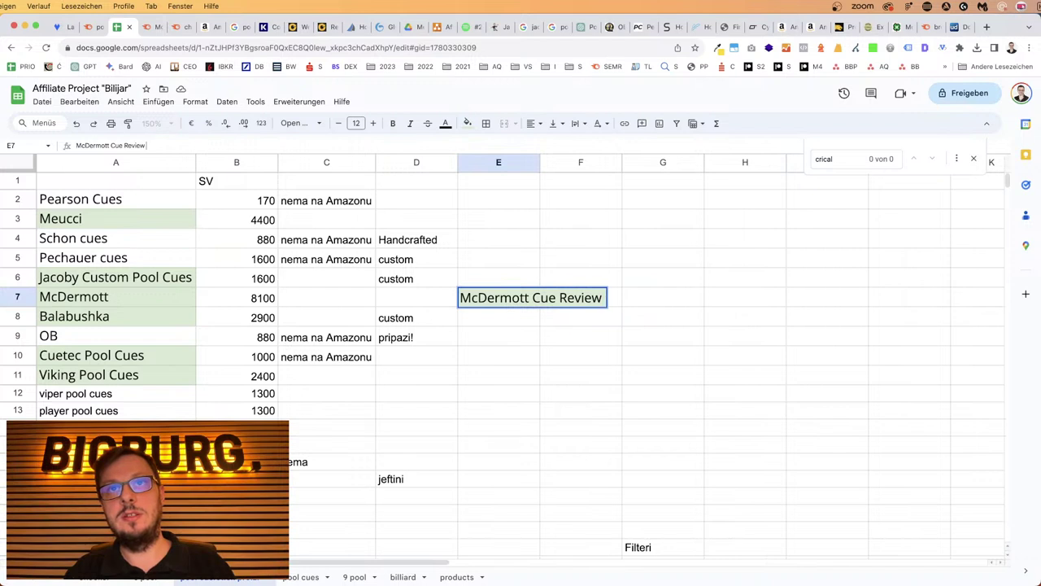
text( &)
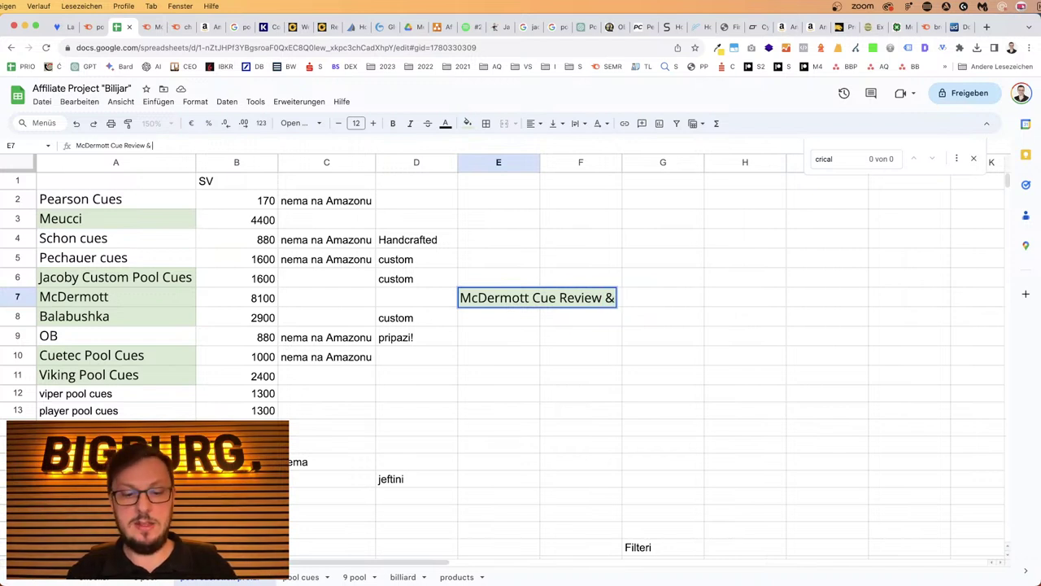
text( Recommendations)
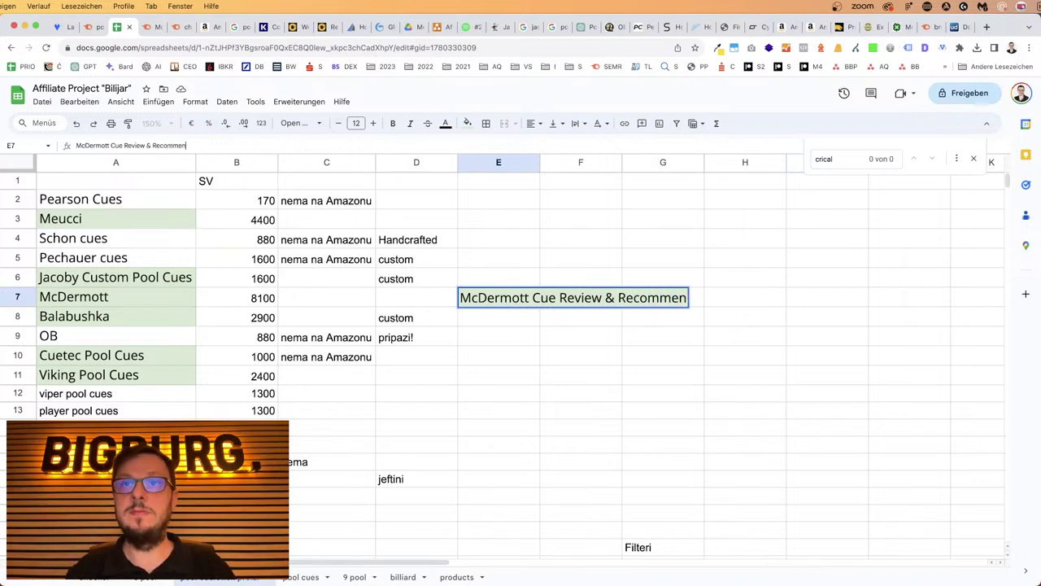
key(Return)
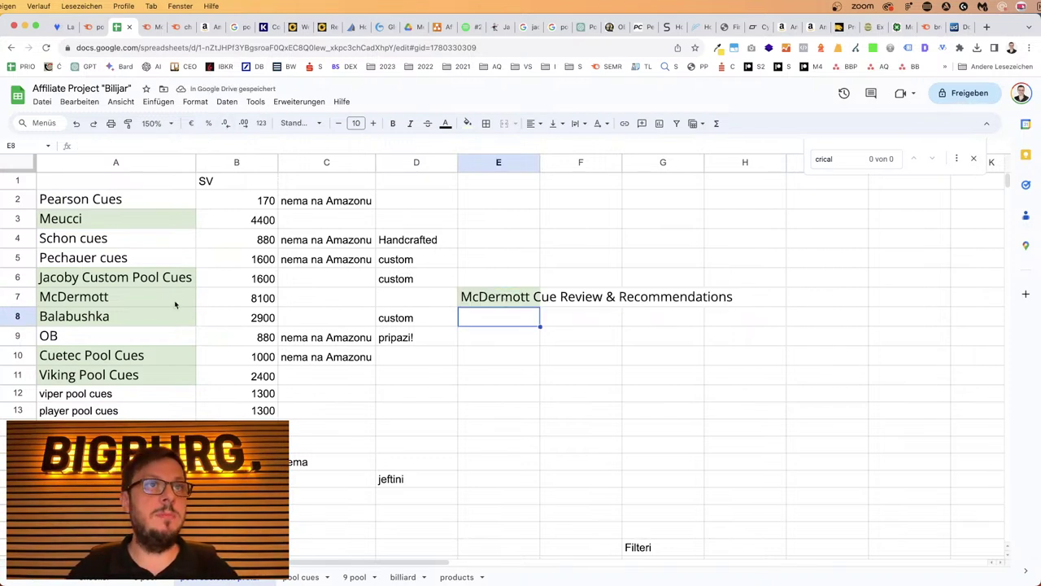
- Rename the A7 keyword to 'McDermott cues'
double_click(176, 300)
text(cues)
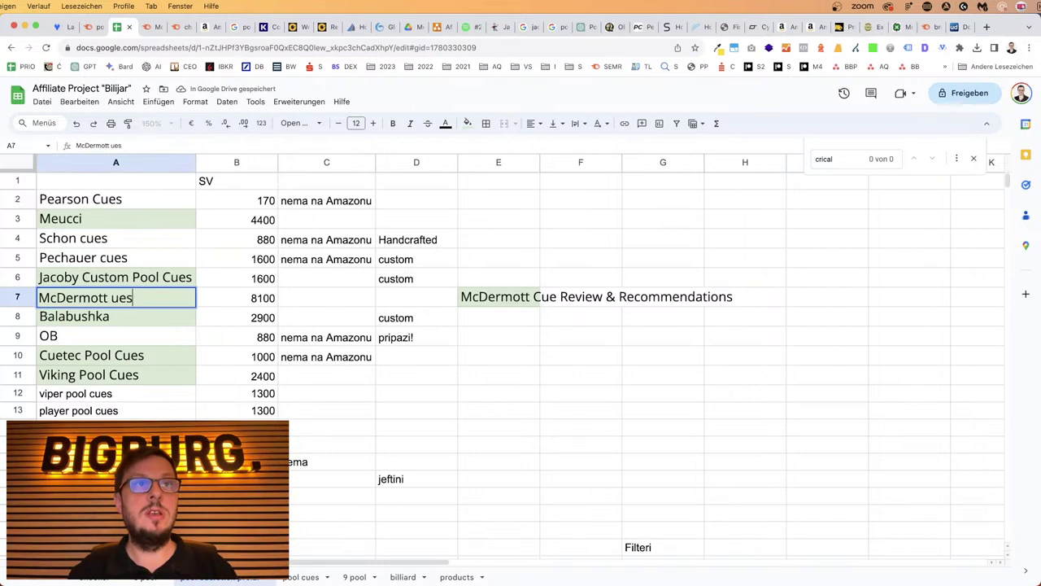
key(Return)
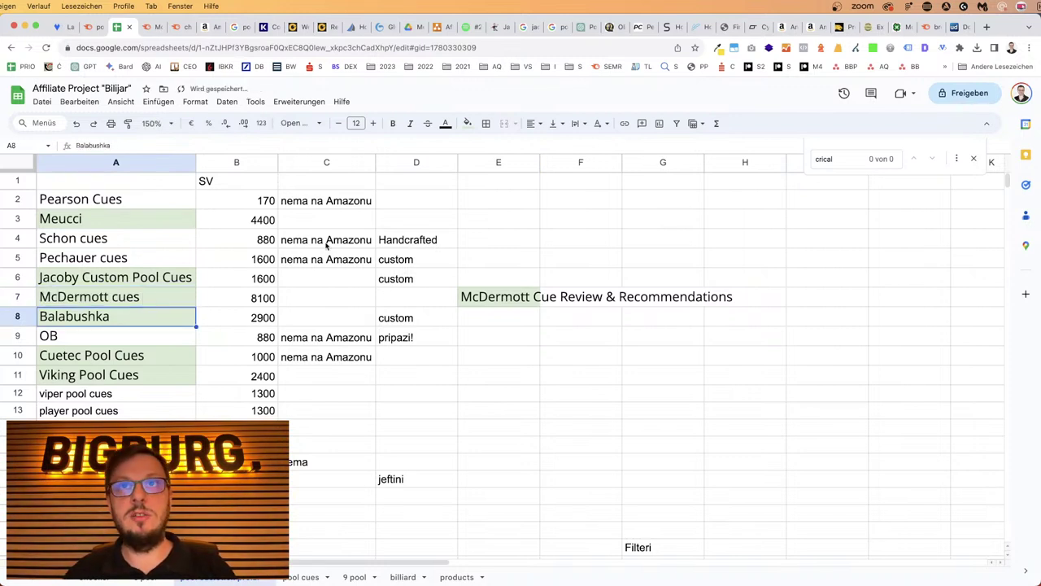
click(492, 299)
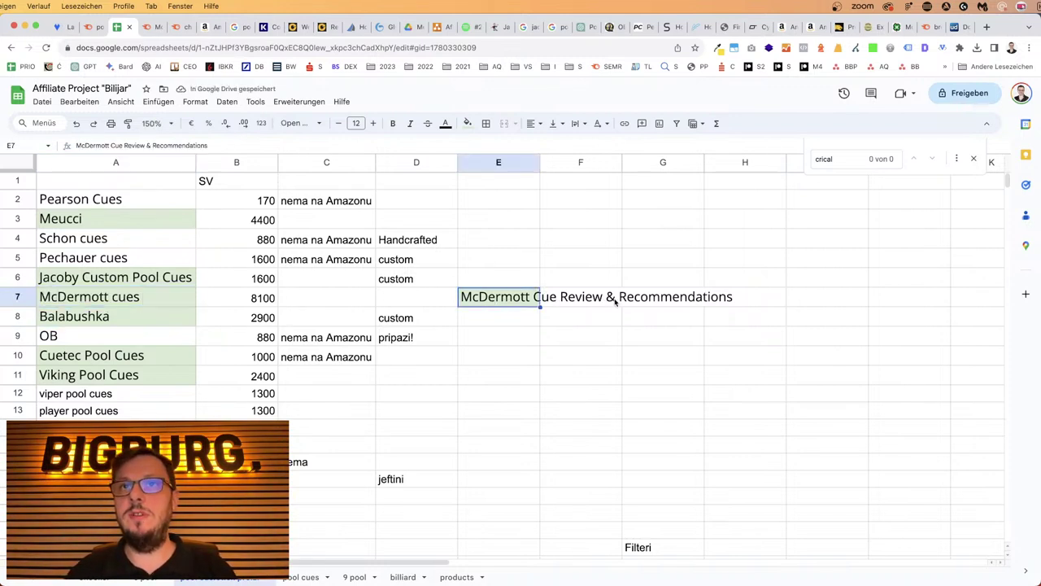
click(531, 323)
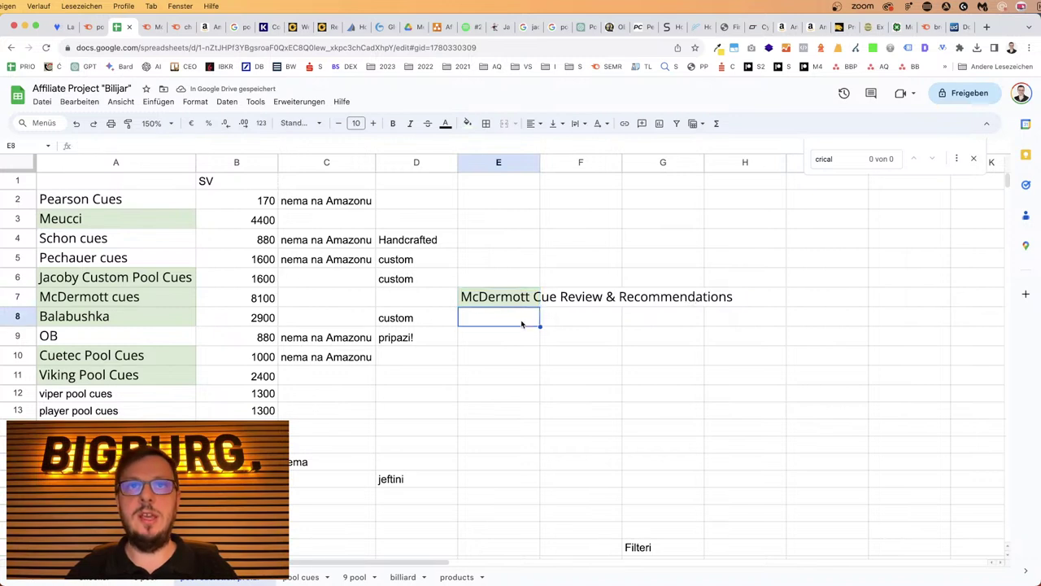
text(www.mikep)
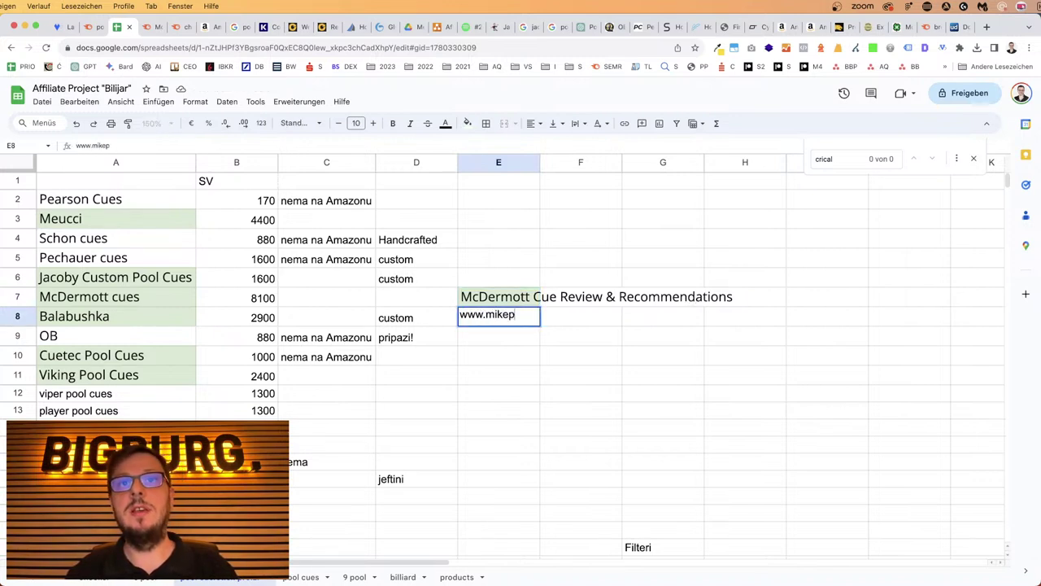
text(earson)
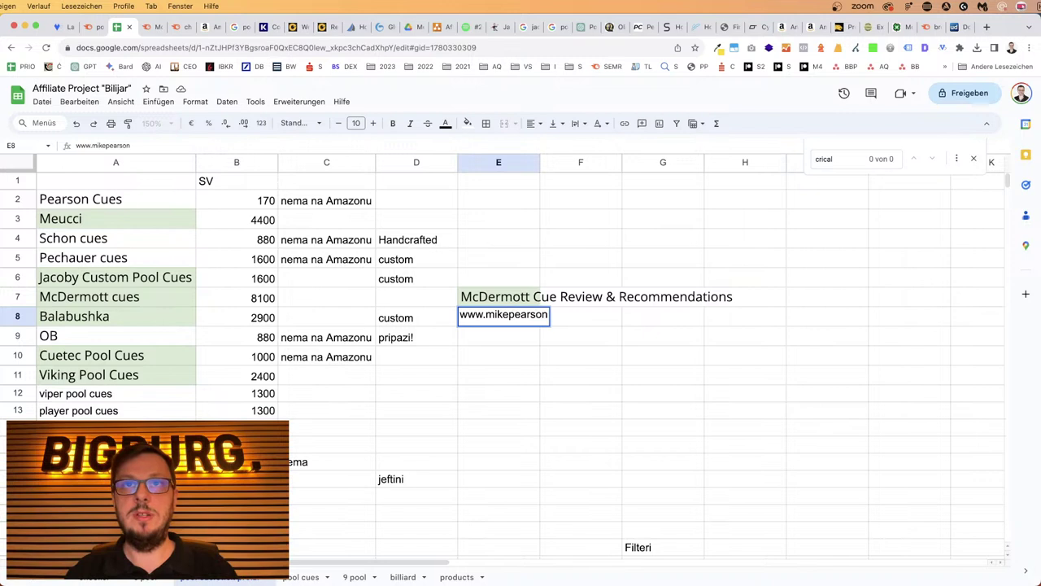
text(-cue-revi)
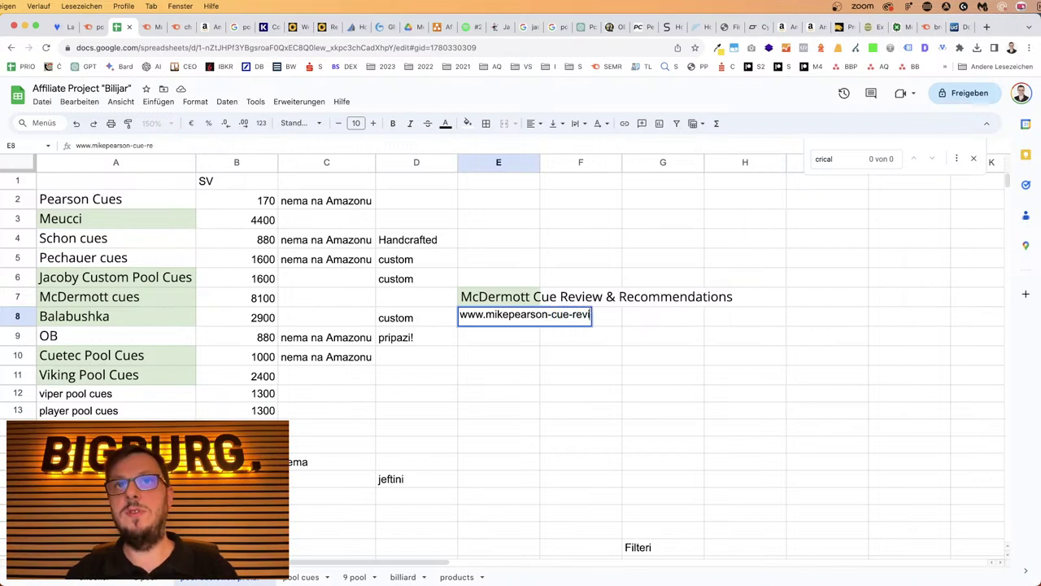
text(ews.com)
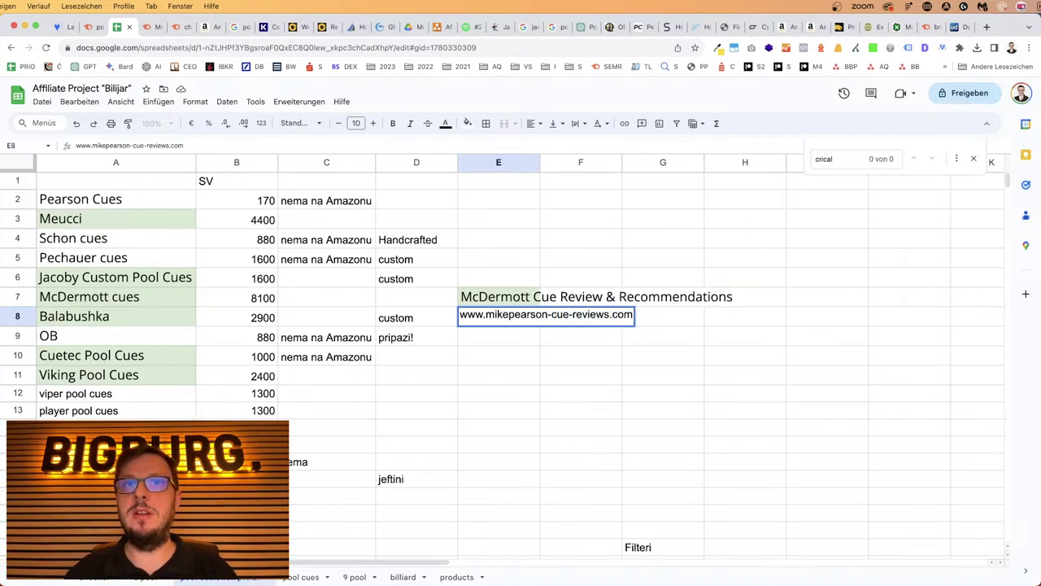
key(Return)
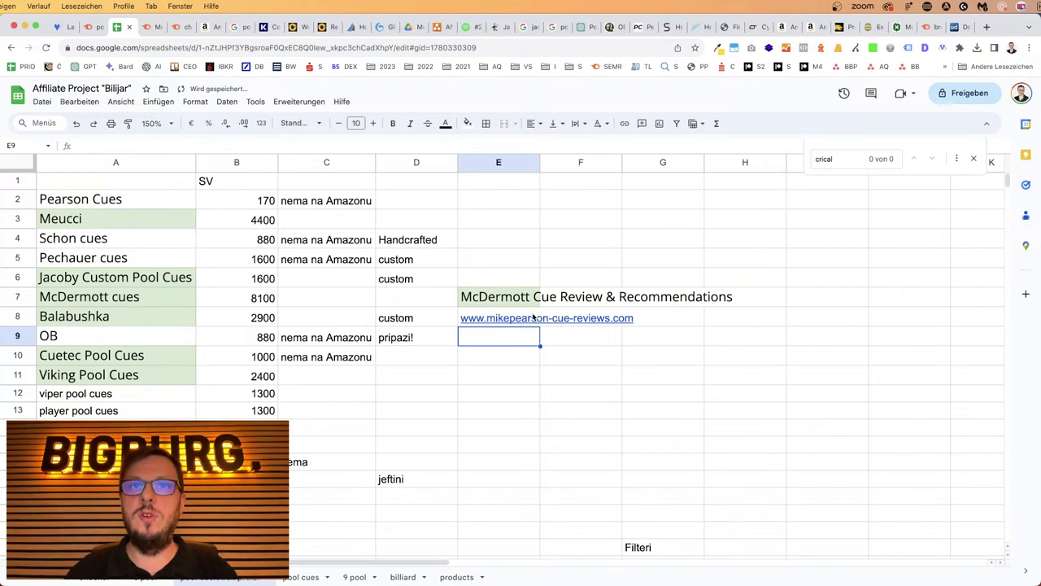
mouse_move(533, 318)
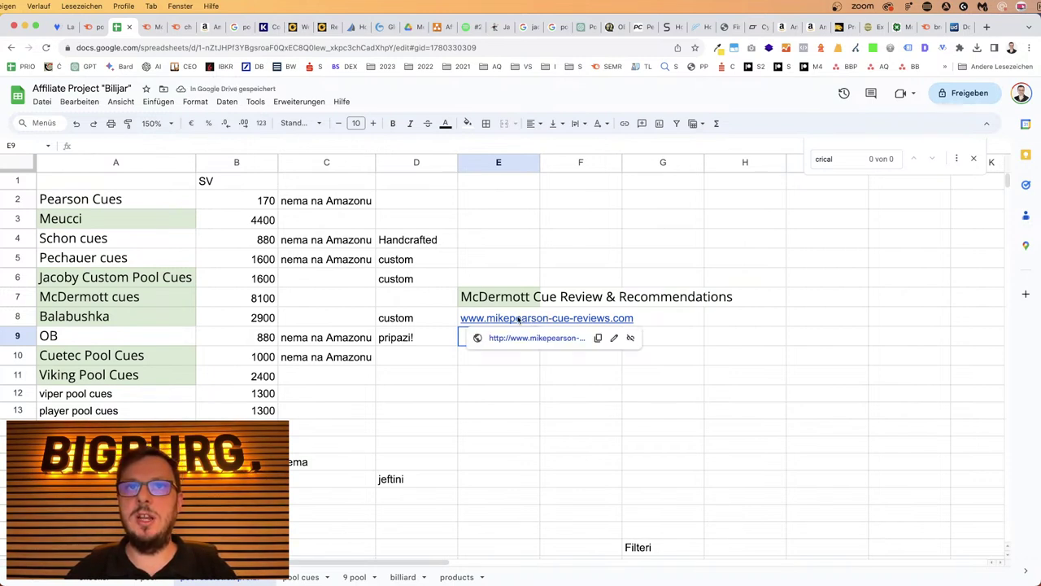
click(500, 356)
click(525, 337)
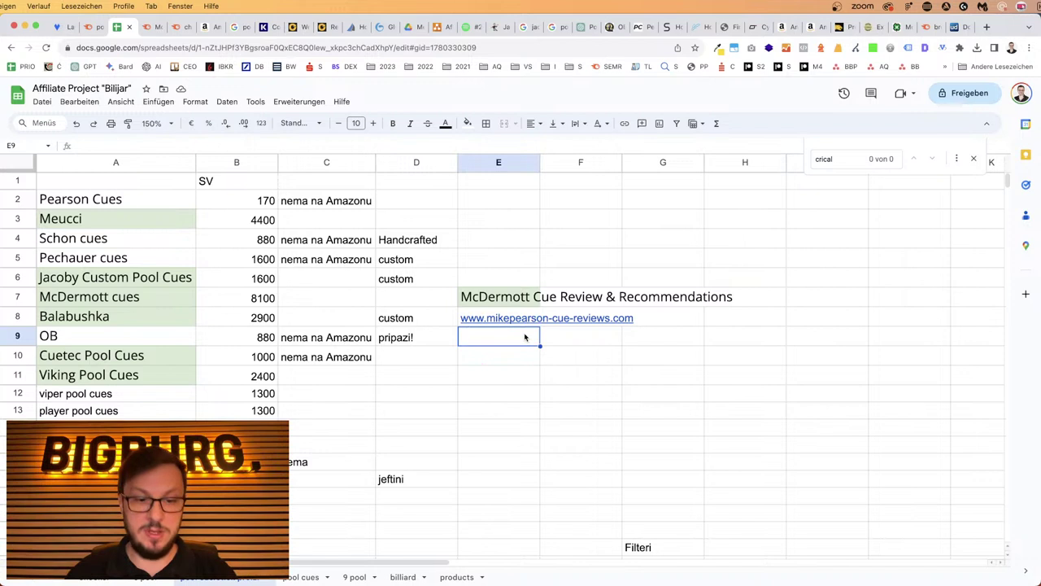
text(www.)
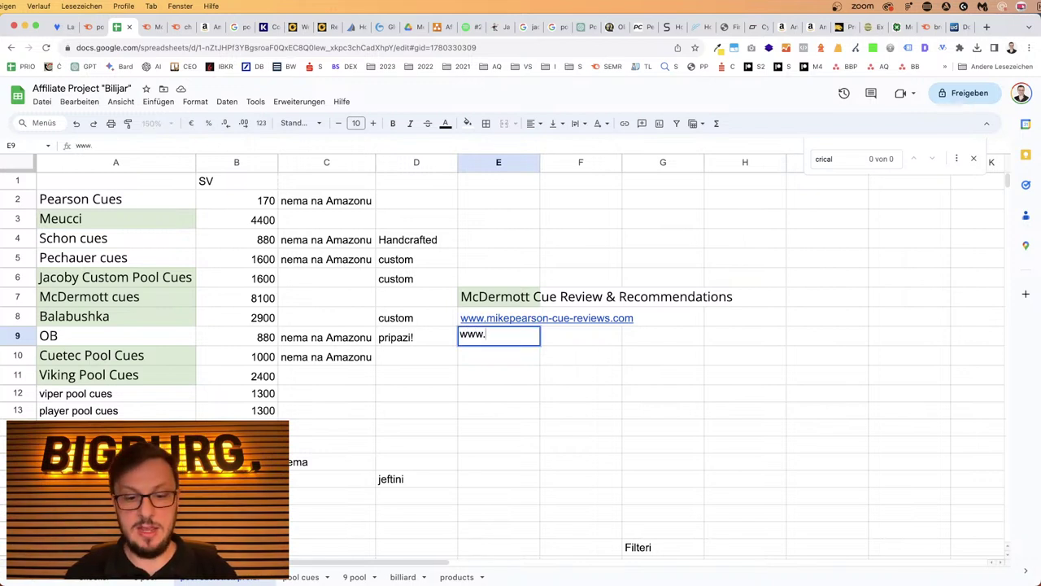
text(honest)
text(cuerevie)
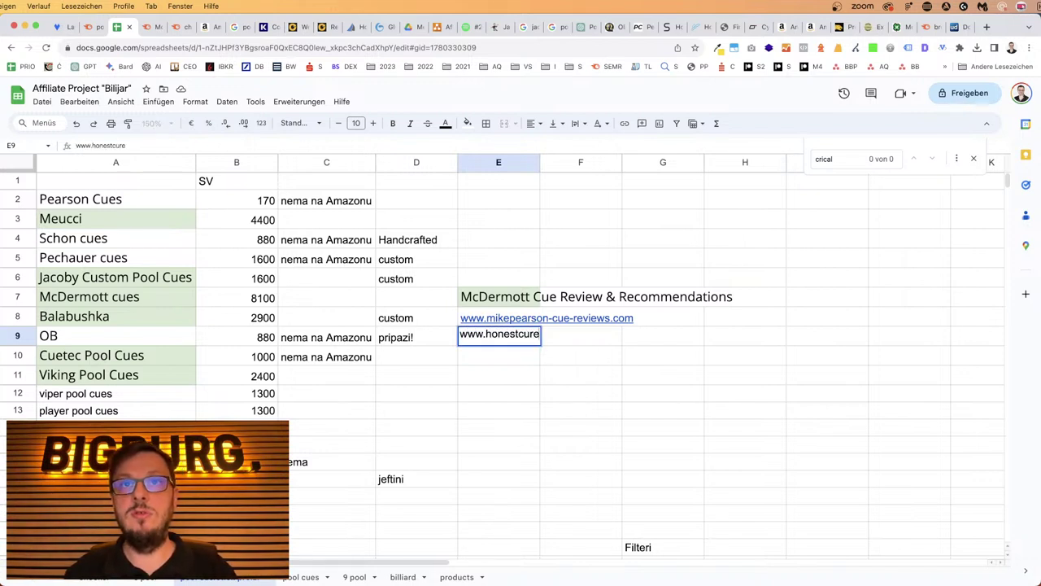
text(w)
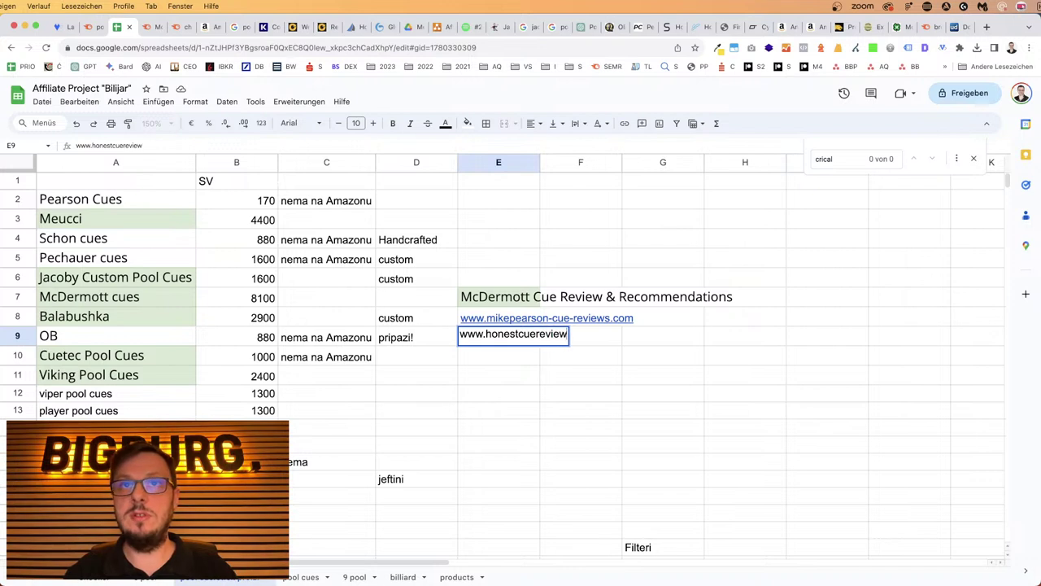
text(s.com)
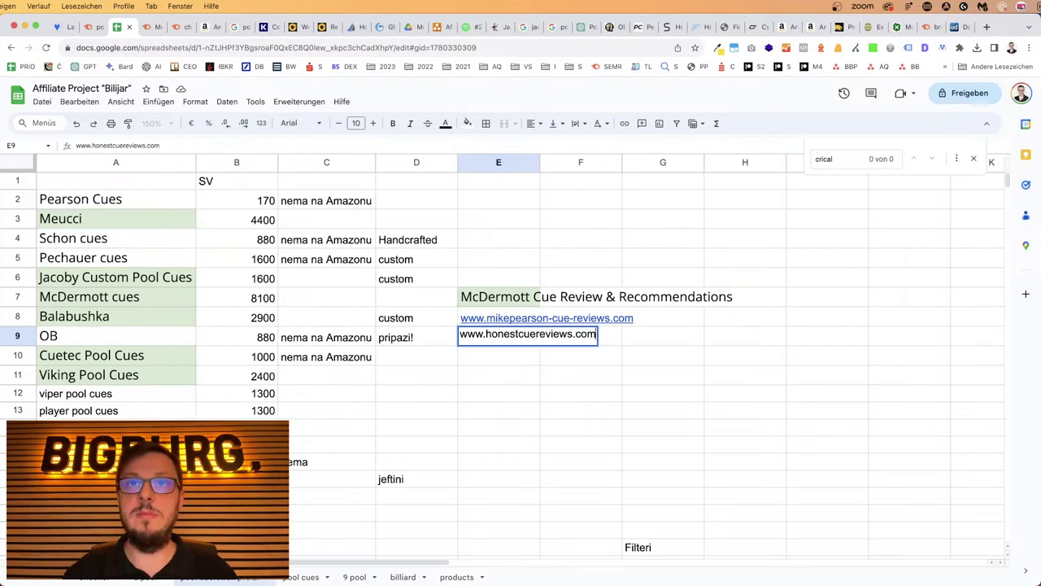
text(/)
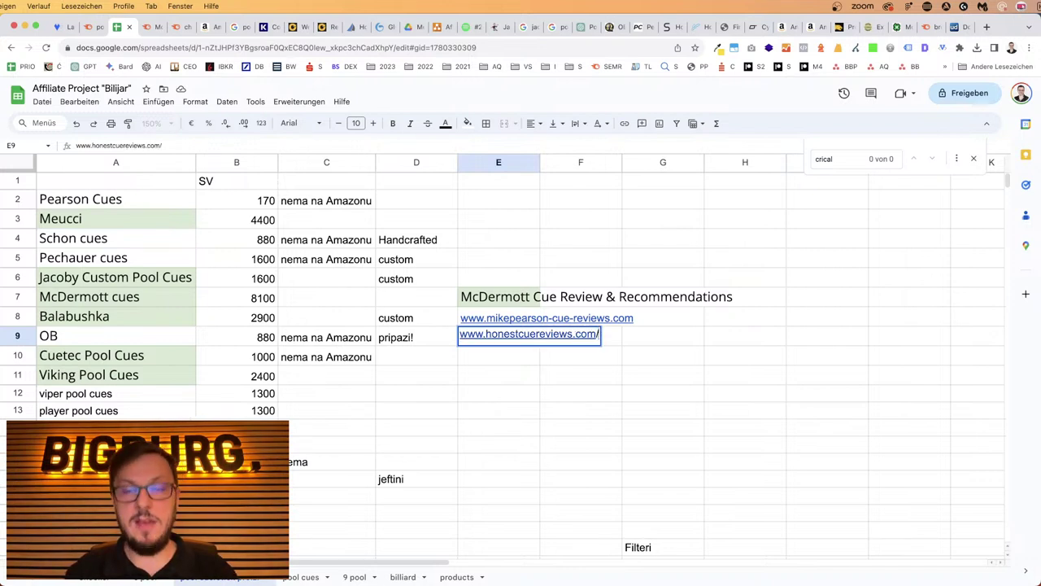
text(mcdermott)
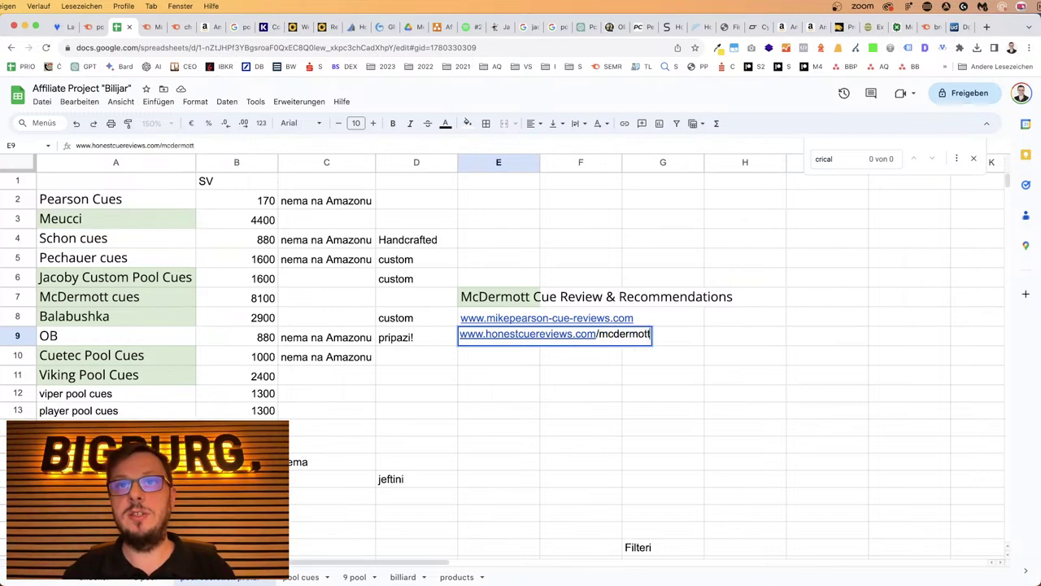
key(Return)
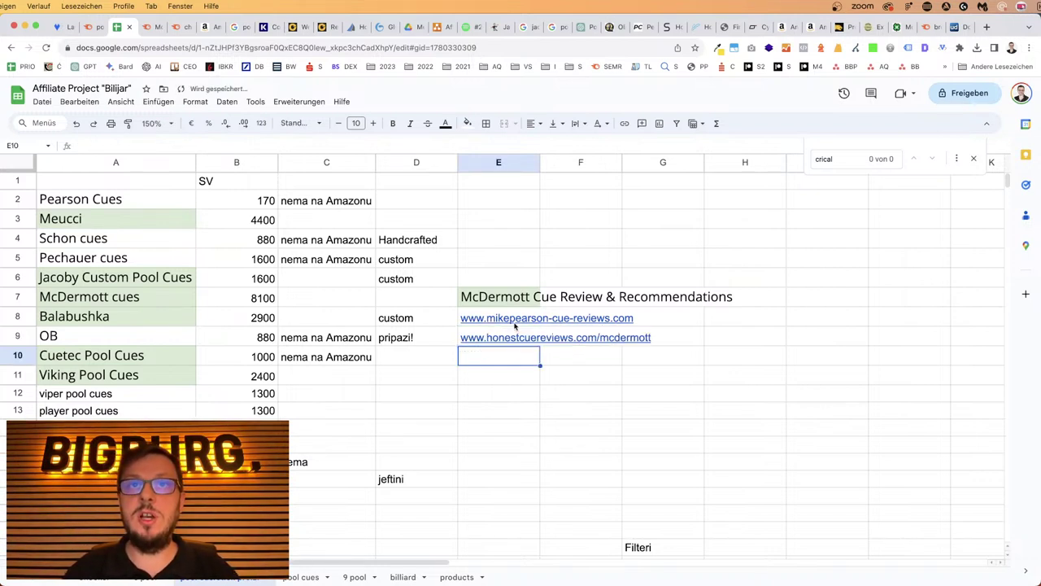
click(513, 310)
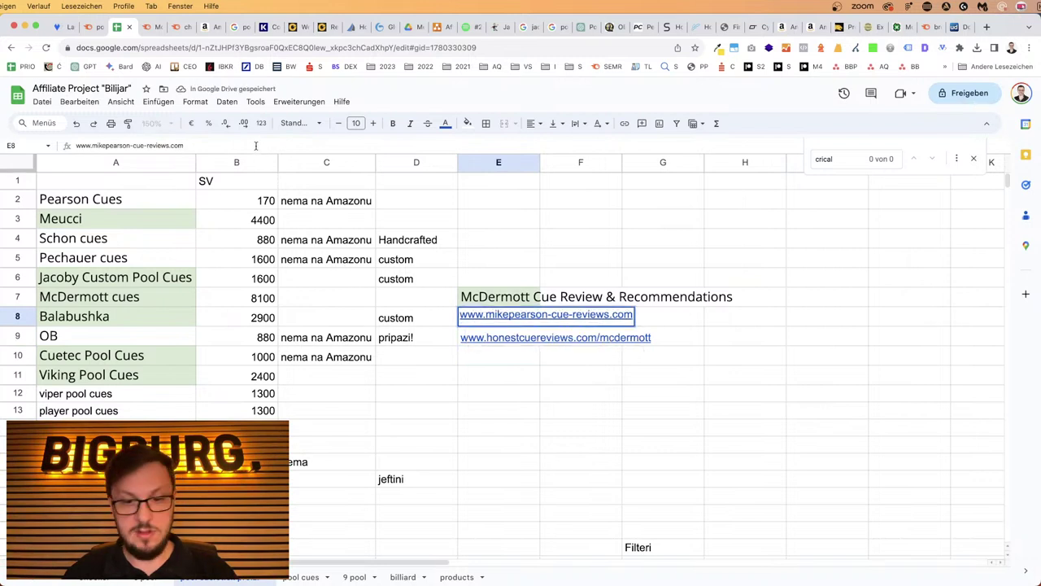
text(/mcdermott)
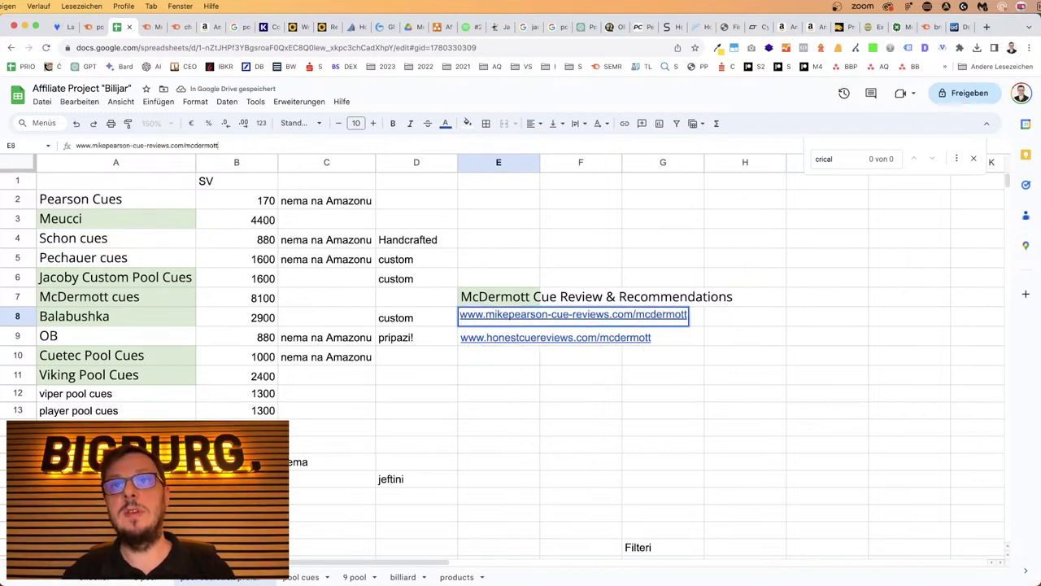
key(Return)
click(513, 358)
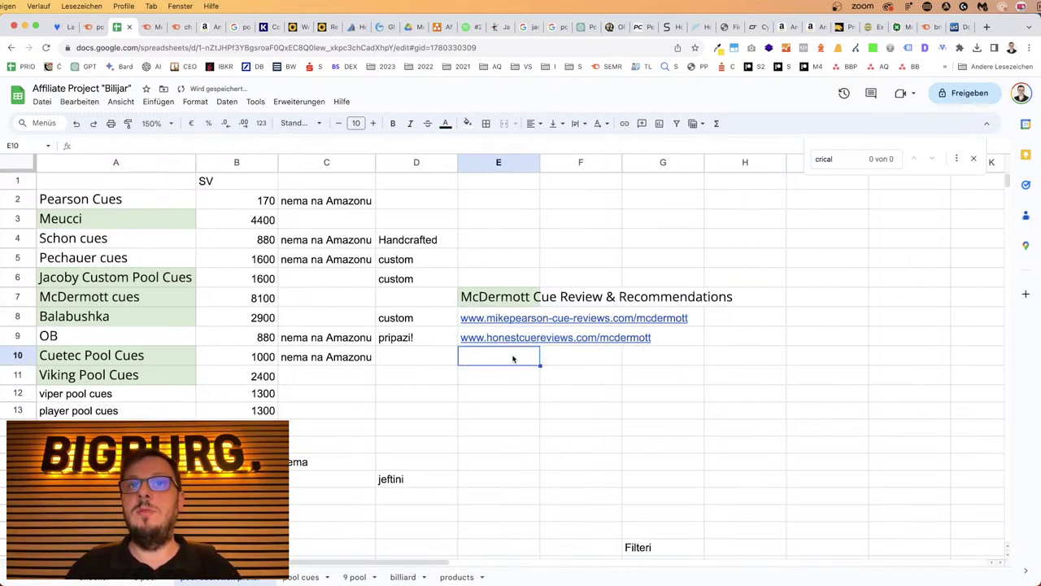
text(www.)
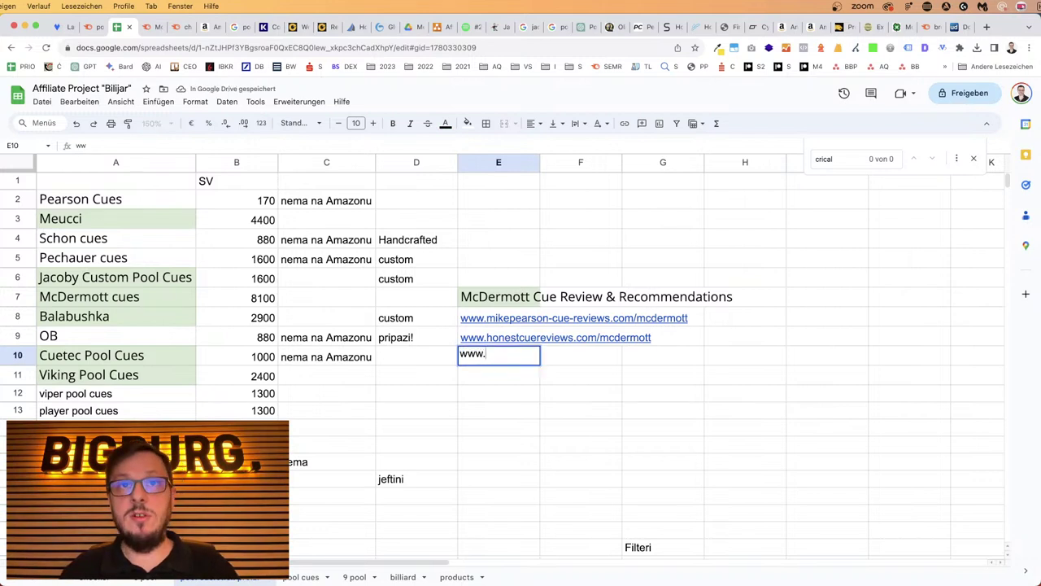
text(cuereview)
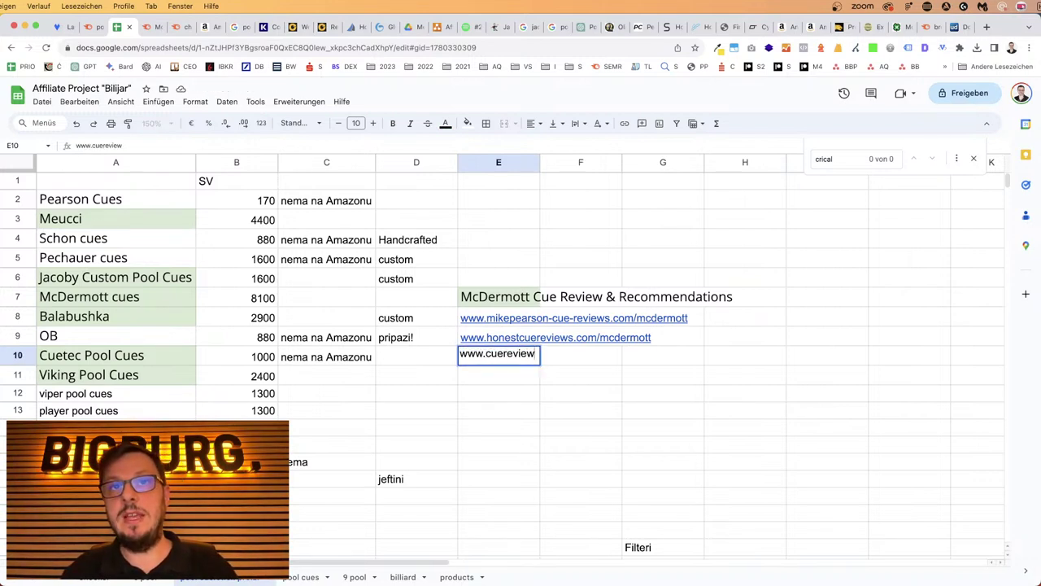
text(s24.)
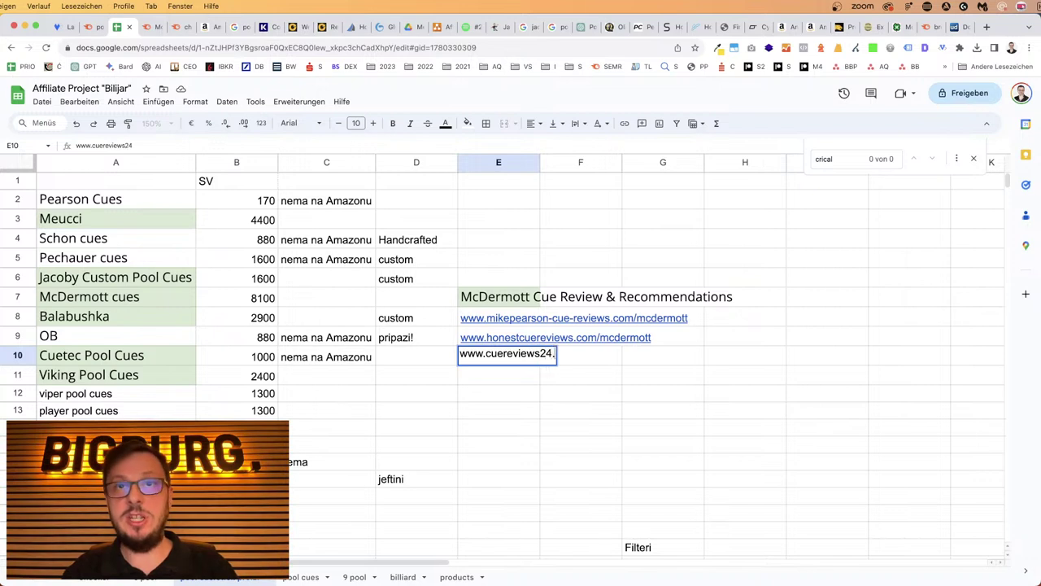
text(com/mcdermott)
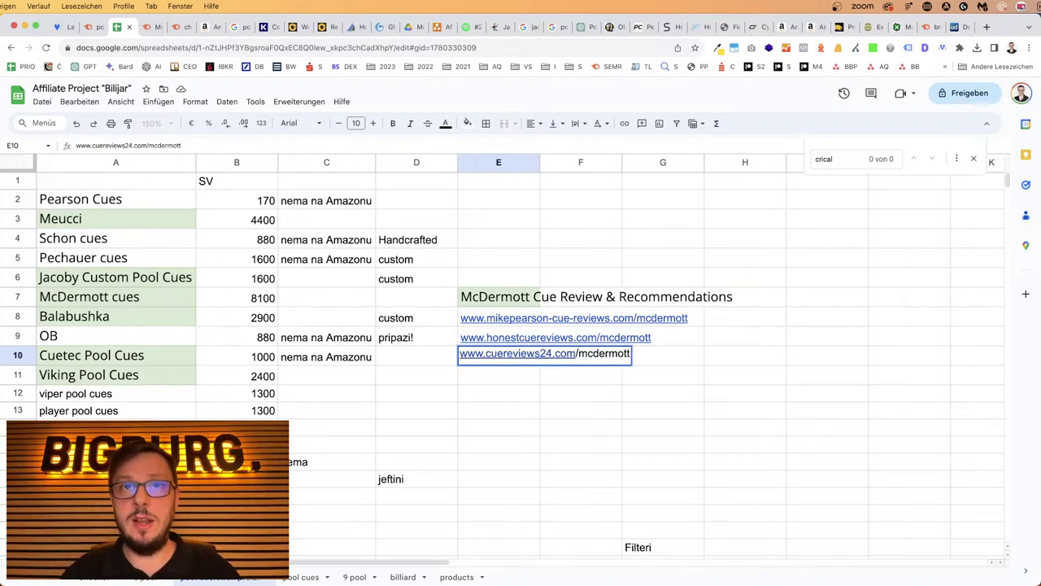
key(shift+Left)
key(shift+Left)
click(518, 377)
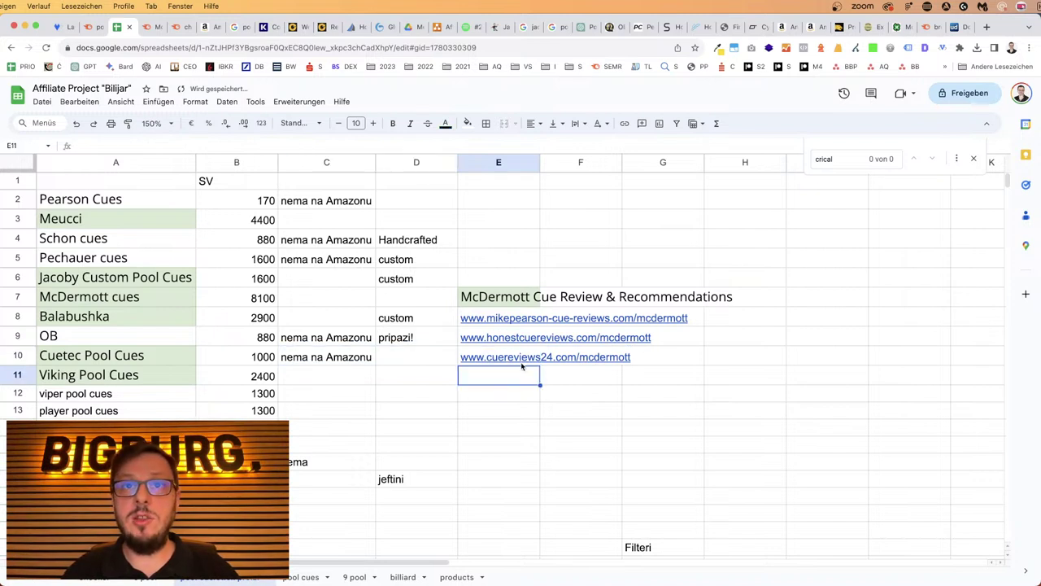
click(525, 356)
drag(539, 365, 537, 383)
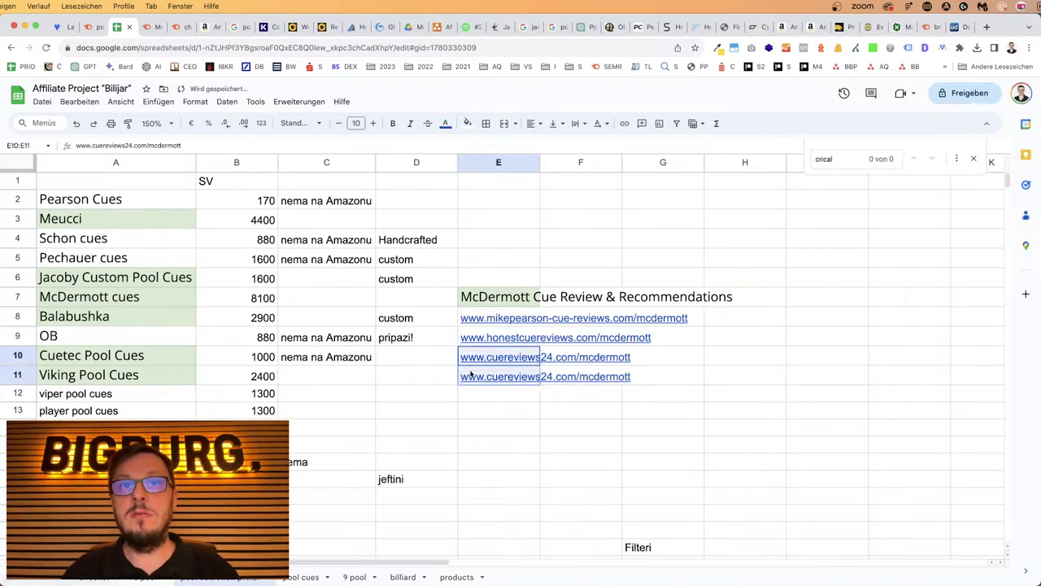
click(498, 374)
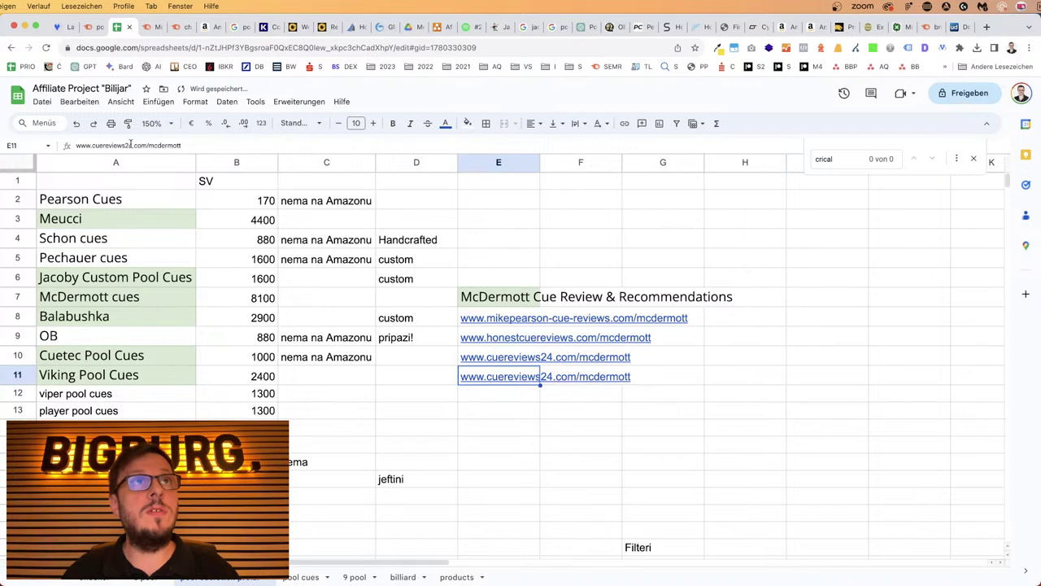
click(130, 144)
key(BackSpace)
key(BackSpace)
key(Return)
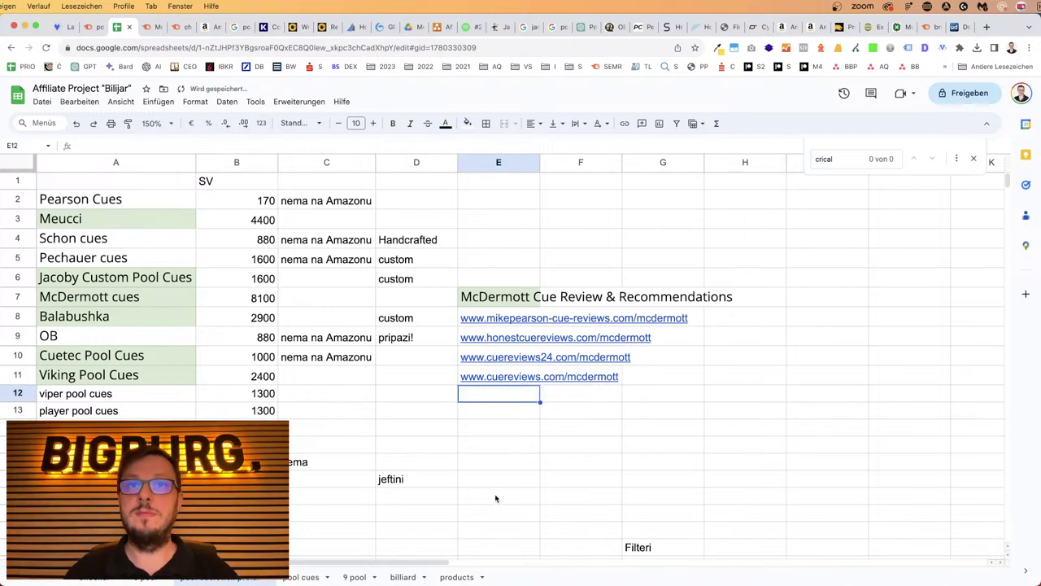
click(504, 446)
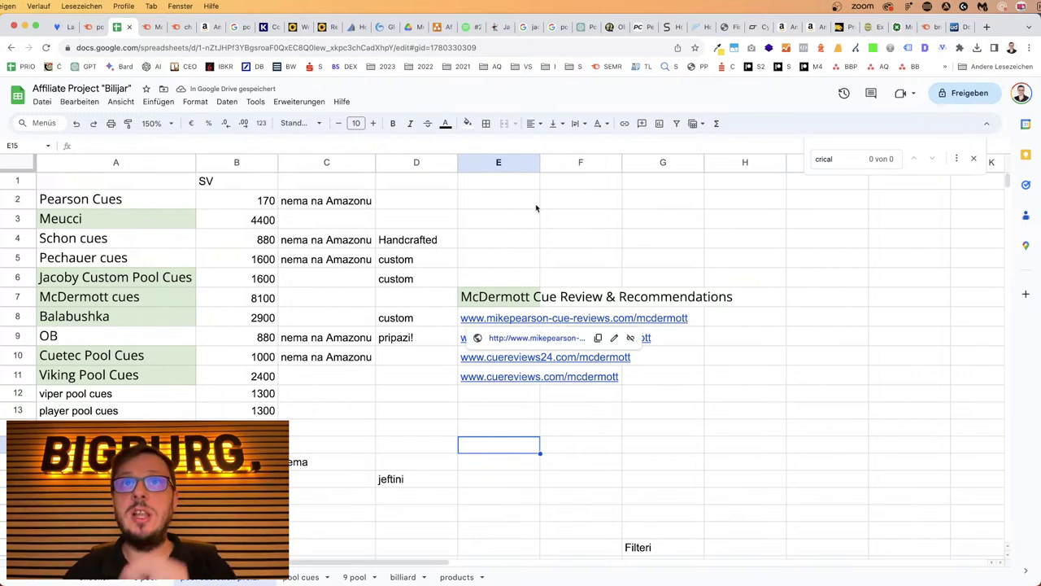
- Enter the page-type notes video, slika and 'UGC + mogućnost ocjenjivanja' in I8 to I10
click(812, 300)
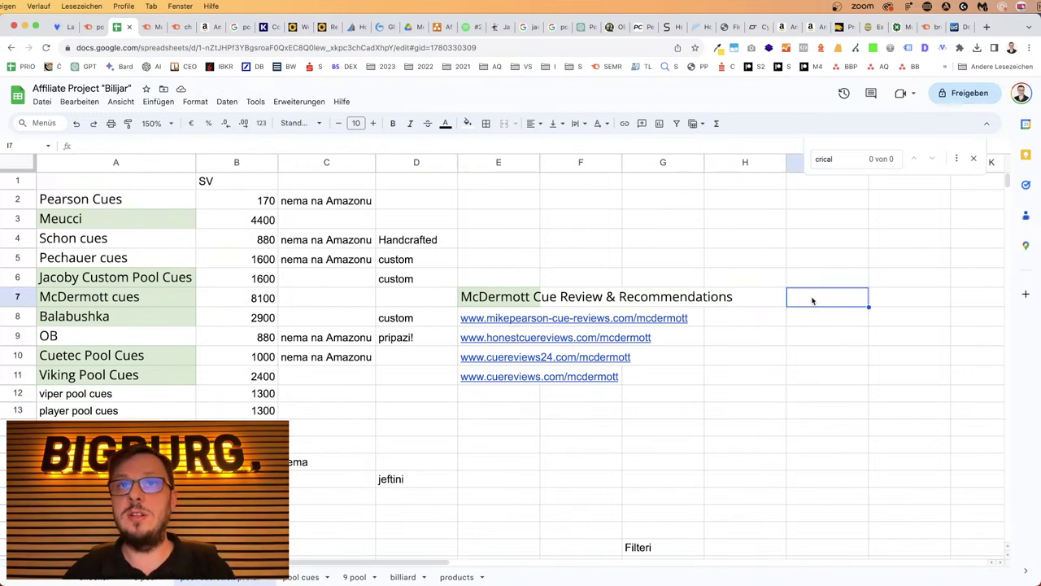
click(817, 322)
text(video)
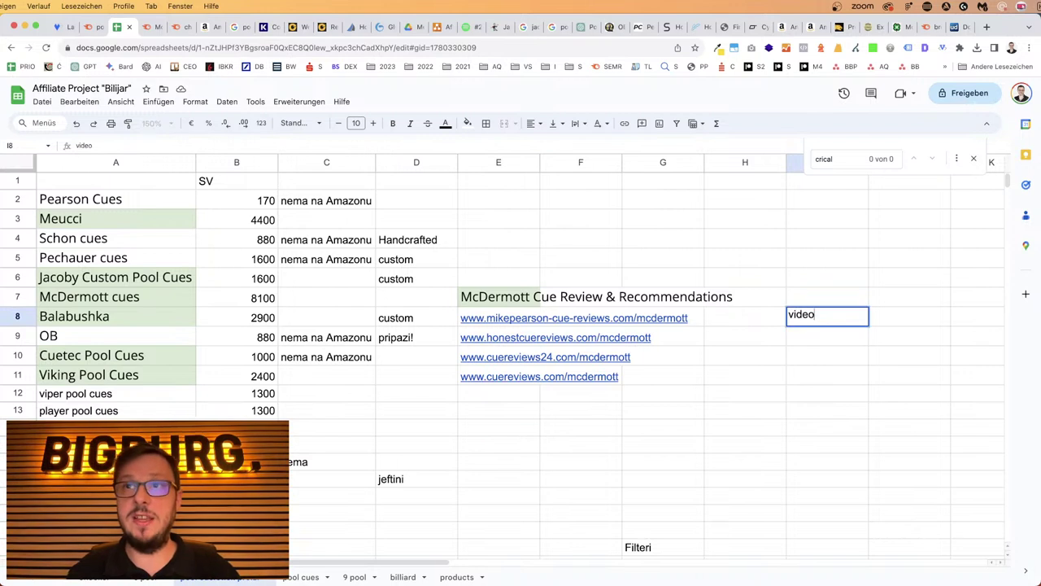
key(Return)
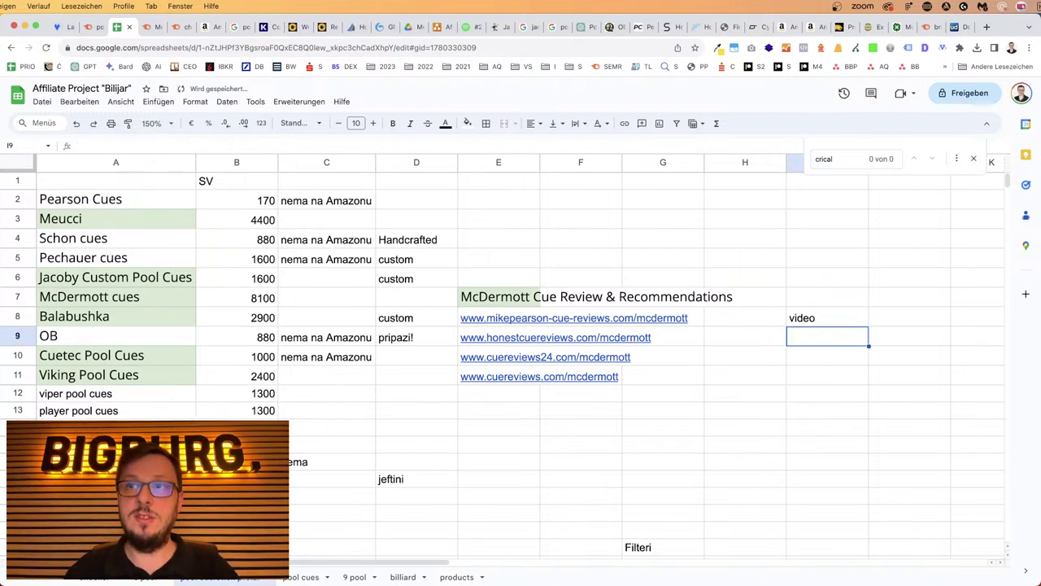
text(slika)
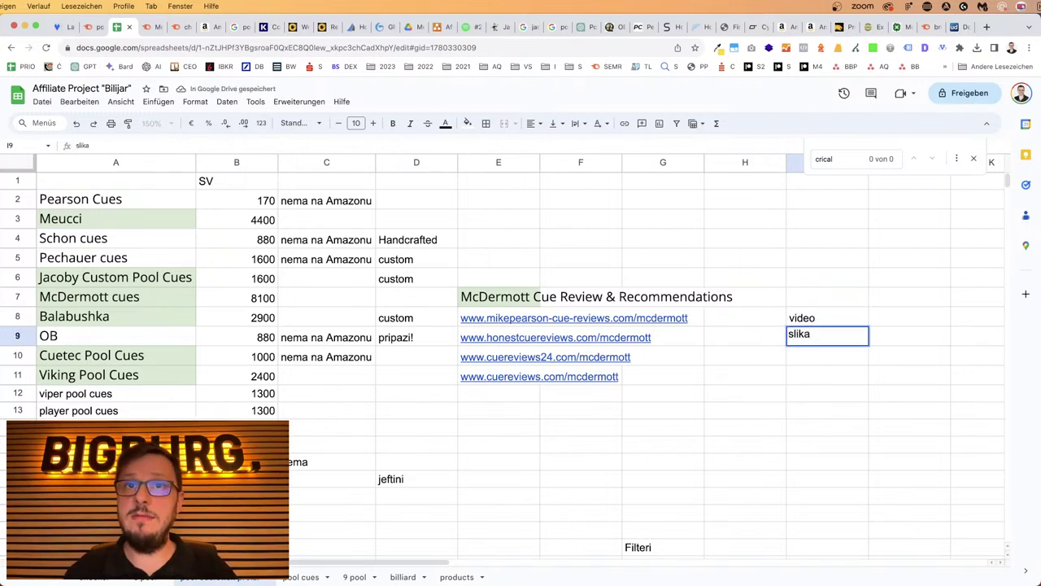
key(Return)
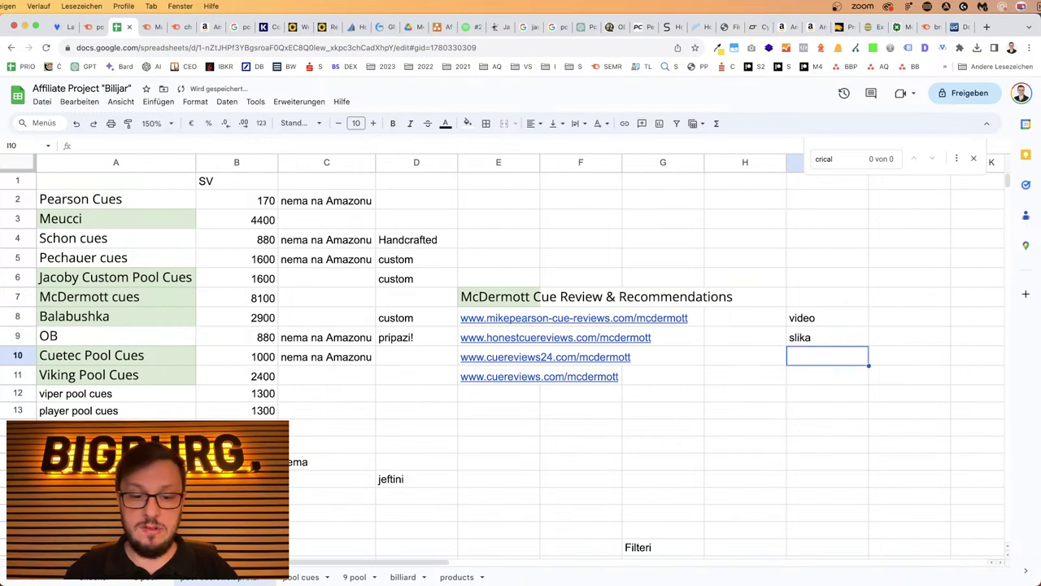
text(UGC)
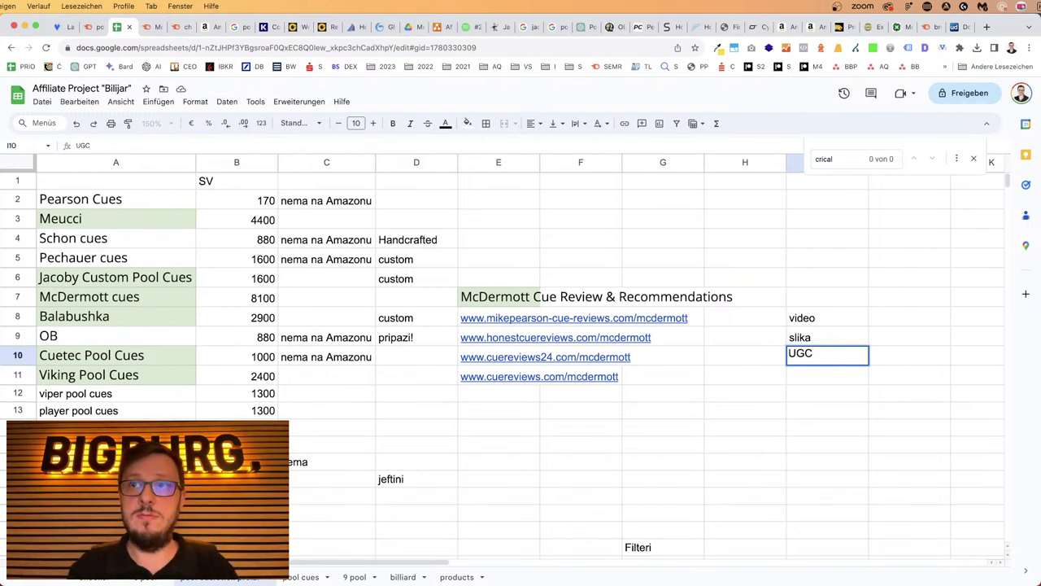
text(+ )
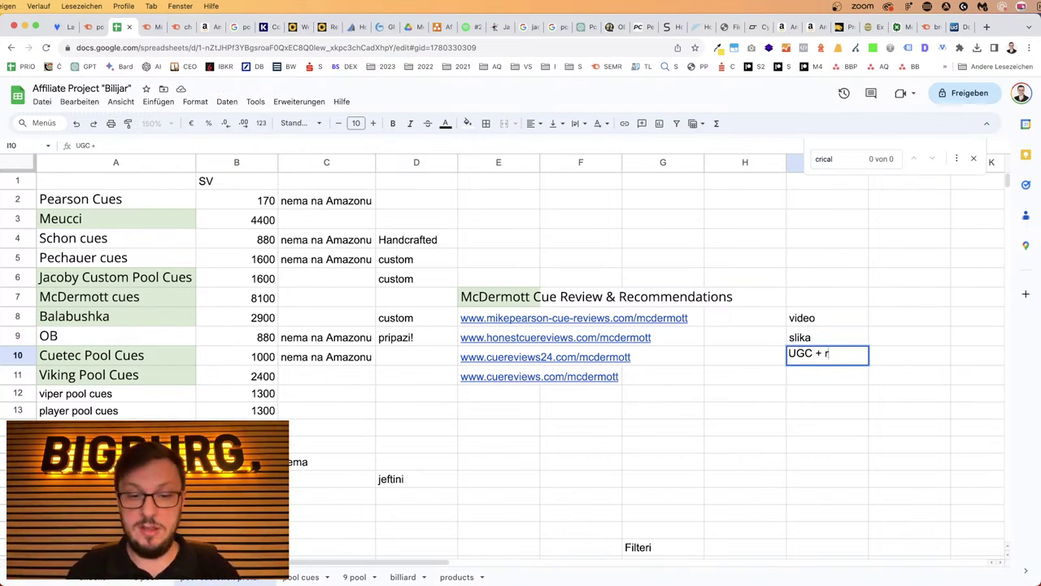
text(ocjenj)
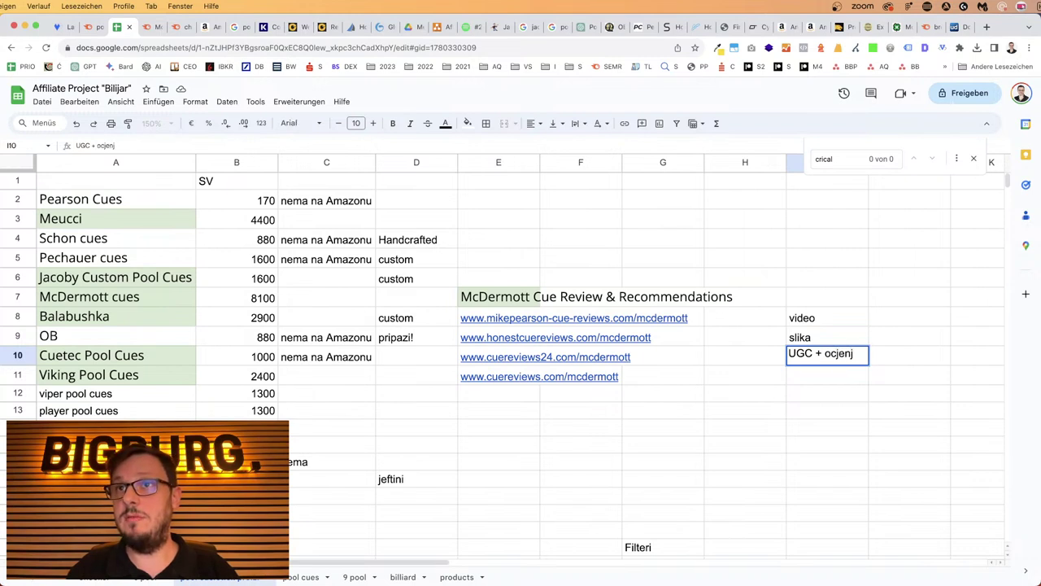
key(BackSpace)
key(BackSpace)
key(BackSpace)
key(BackSpace)
key(BackSpace)
key(BackSpace)
text(moguć)
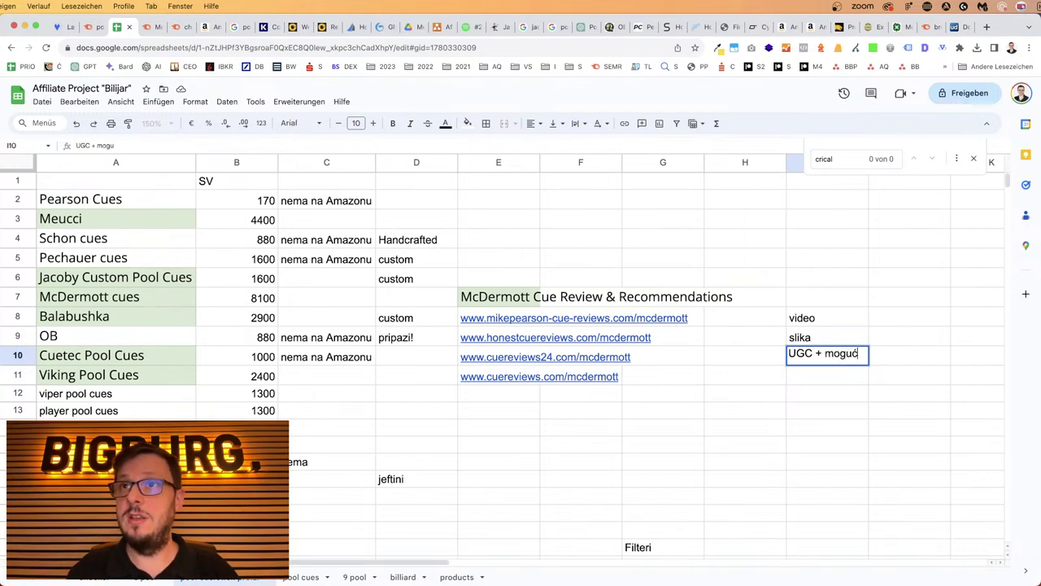
text(unost ocjenjiv)
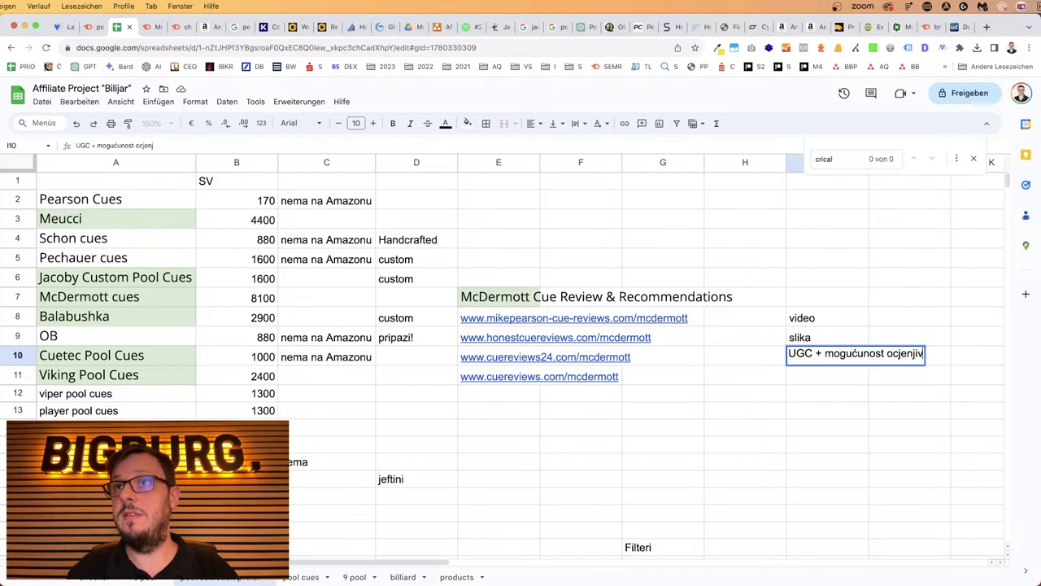
text(anja)
key(Return)
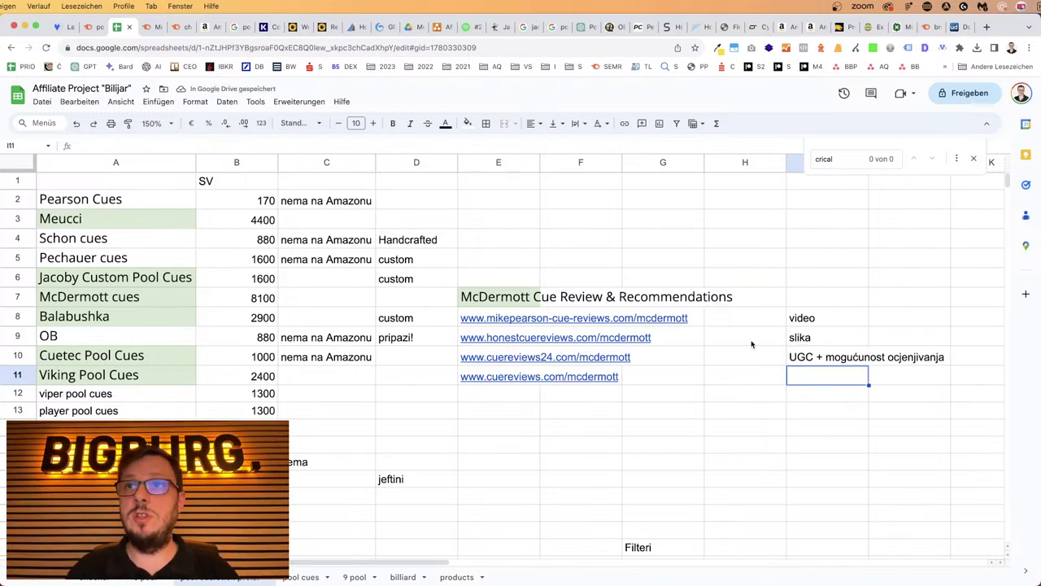
- Append the '+ mogućnost ocjenjivanja' phrase from I10 to the slika note in I9
click(828, 356)
double_click(819, 353)
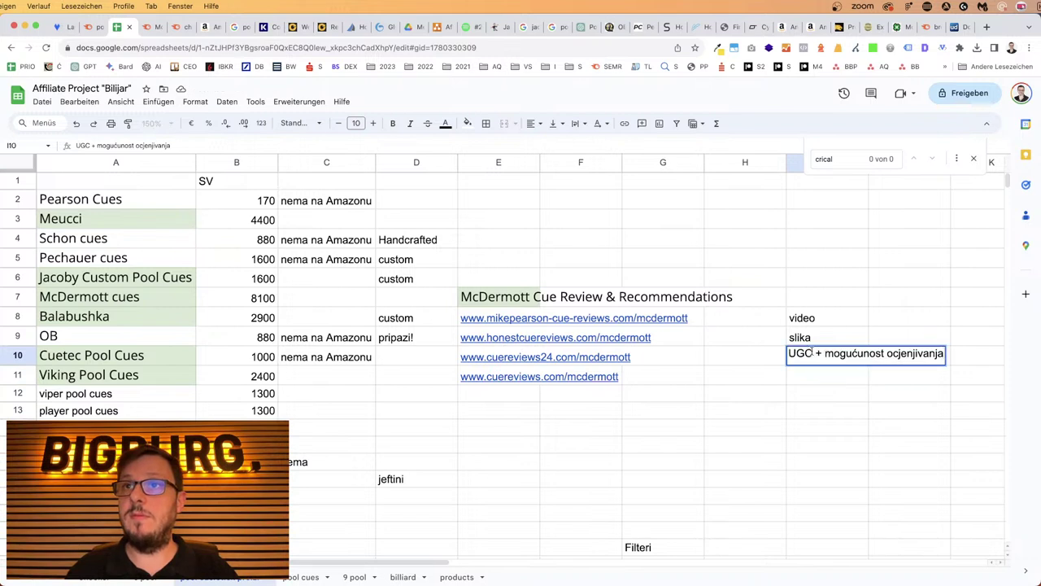
drag(816, 353, 949, 353)
key(ctrl+c)
click(851, 337)
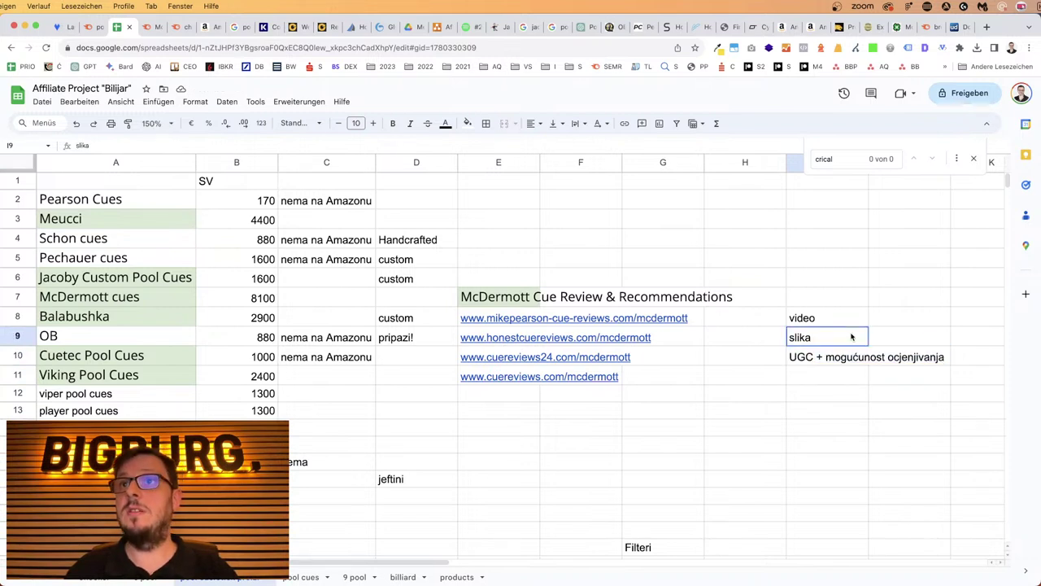
double_click(851, 336)
key(ctrl+v)
click(841, 376)
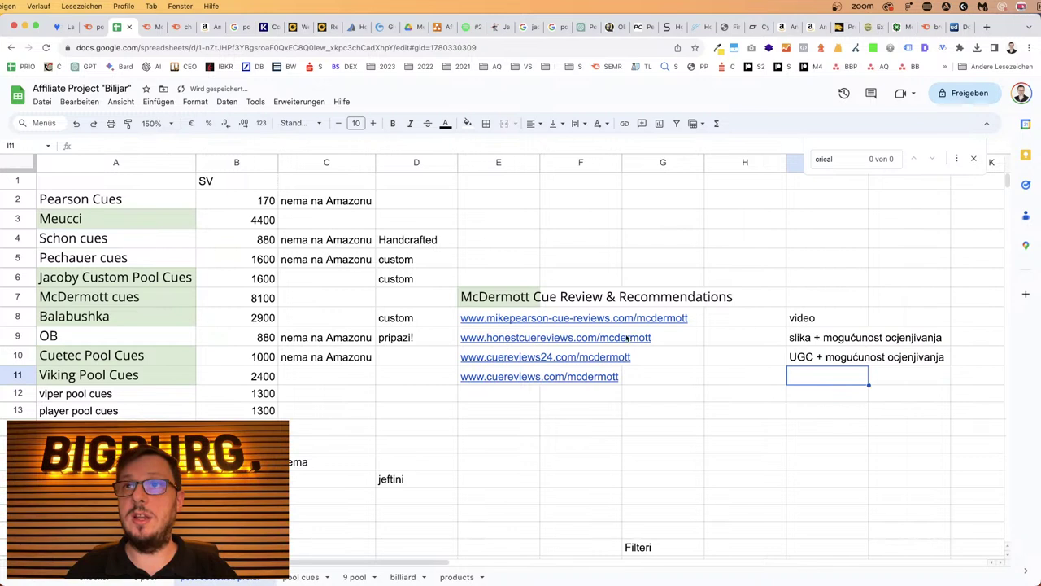
- Insert '(text)' after UGC in I10 and fill the corrected note down into I11
click(822, 323)
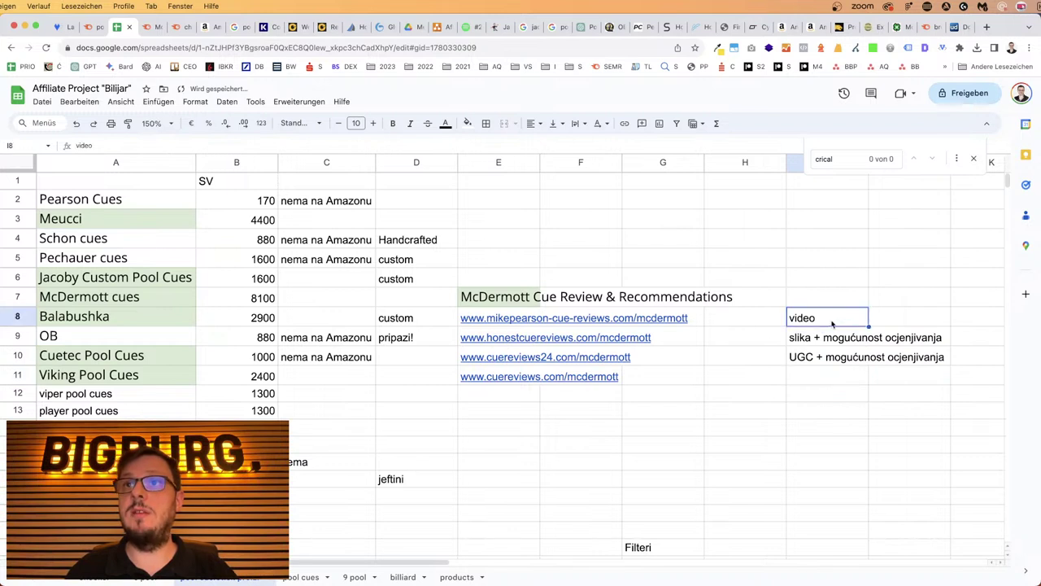
click(828, 363)
drag(868, 366, 867, 373)
click(834, 426)
click(802, 339)
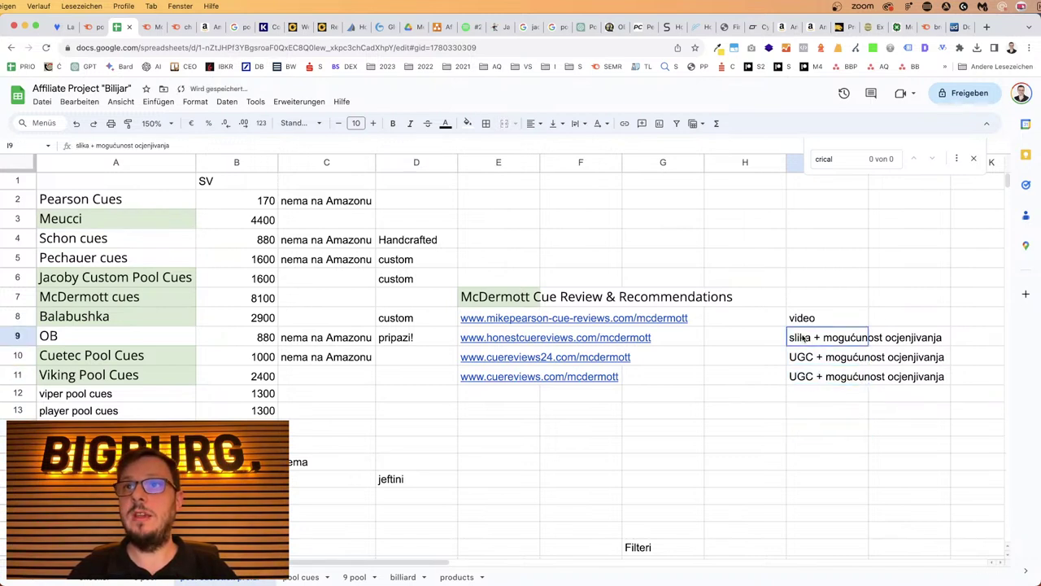
double_click(806, 358)
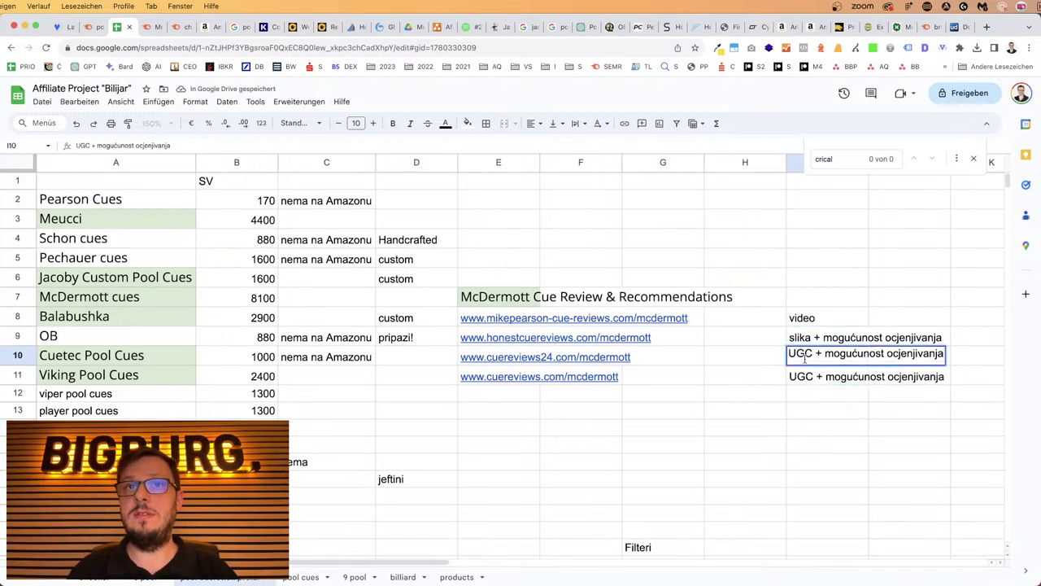
click(812, 352)
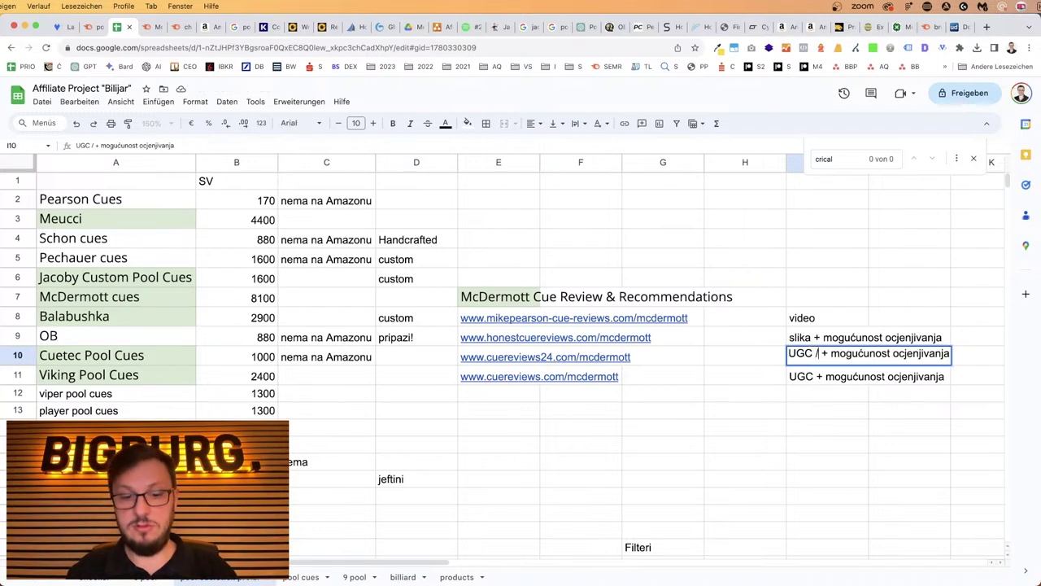
text(/)
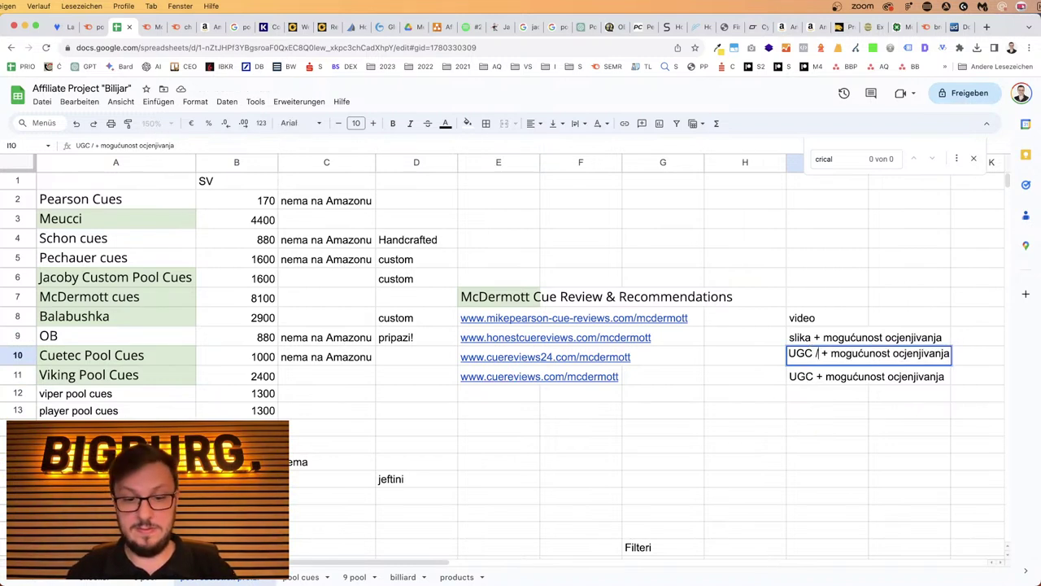
text(te)
key(BackSpace)
key(BackSpace)
key(BackSpace)
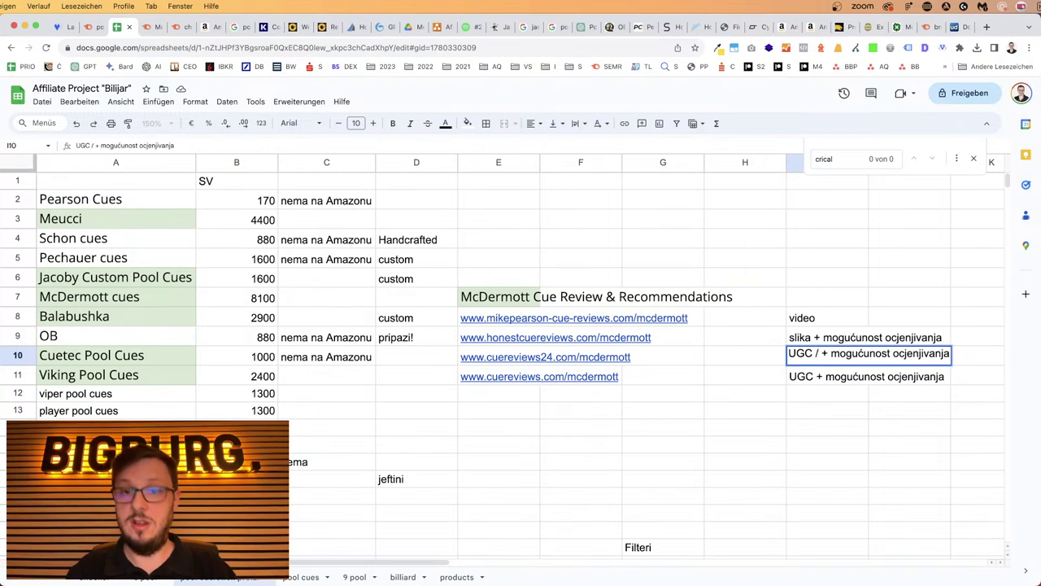
text((text))
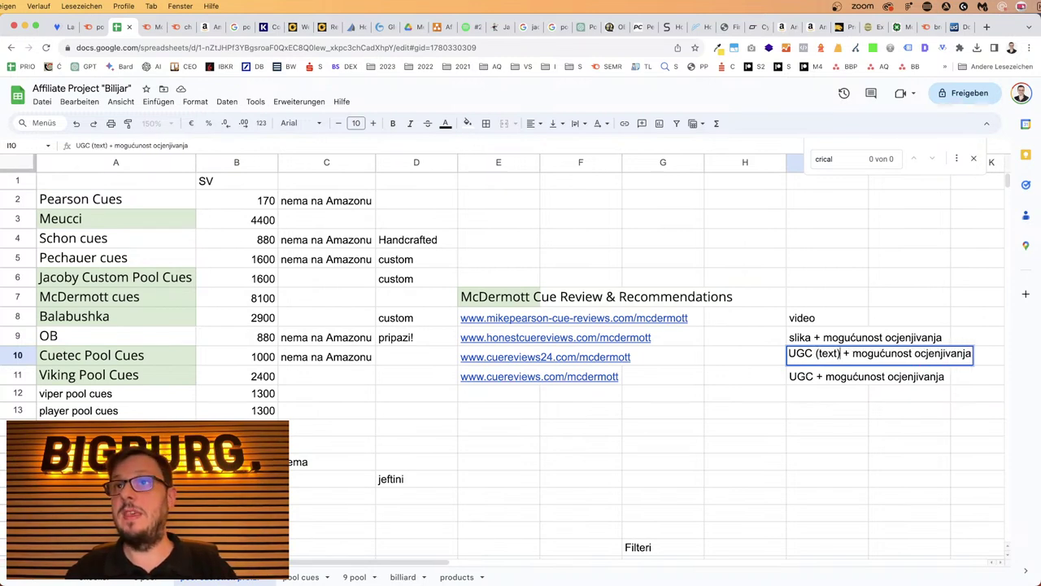
key(Return)
click(854, 356)
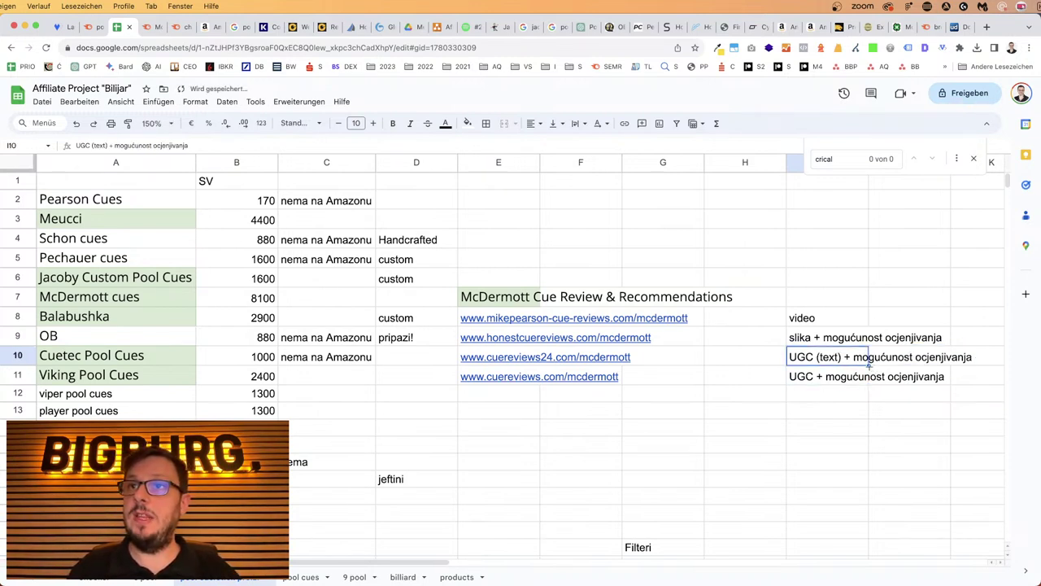
drag(869, 366, 862, 382)
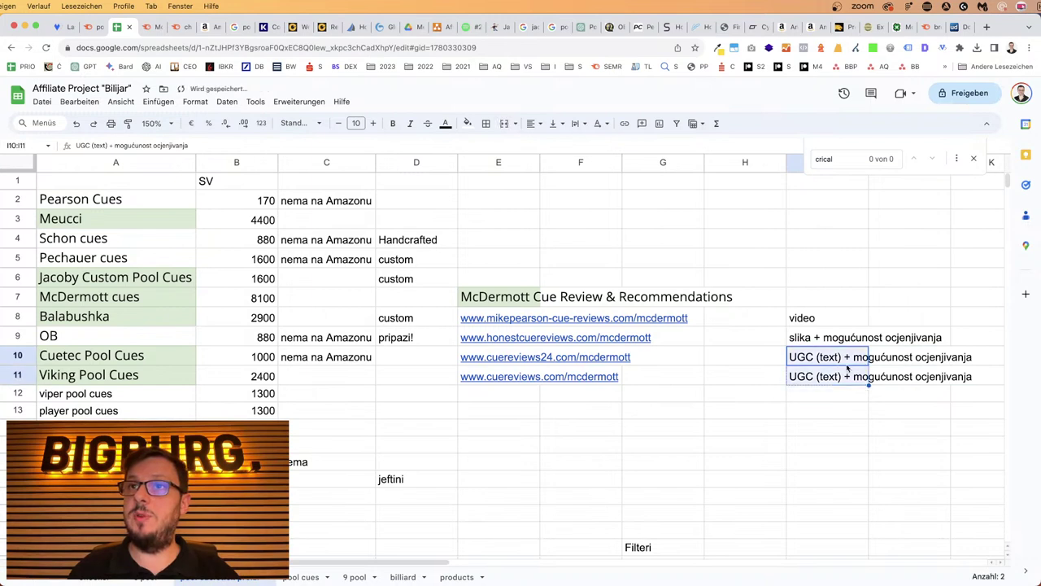
click(831, 320)
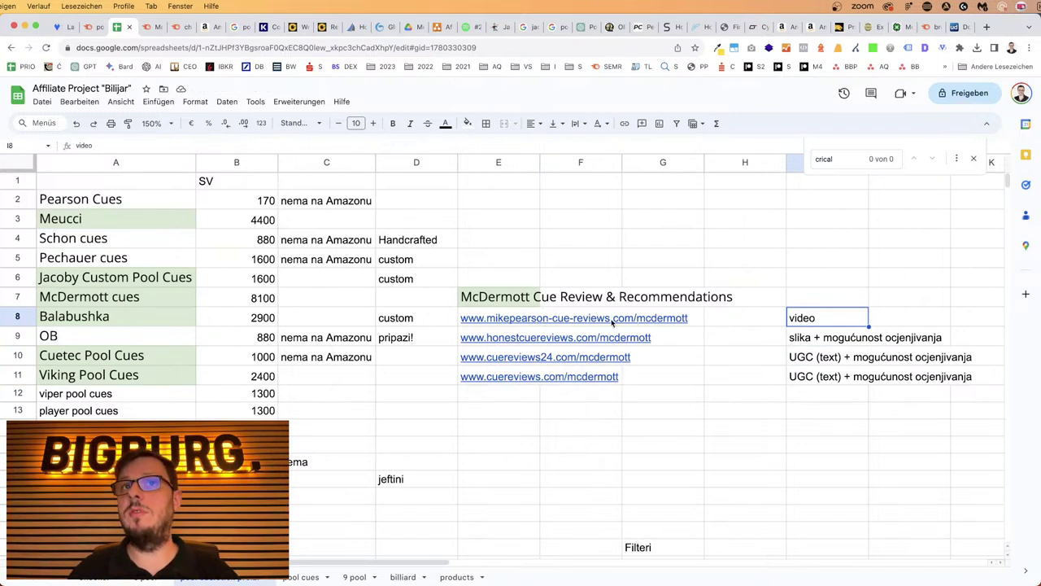
- Copy the E8 review URL into E13 and change its domain to mrpearson-cue-reviews
click(517, 318)
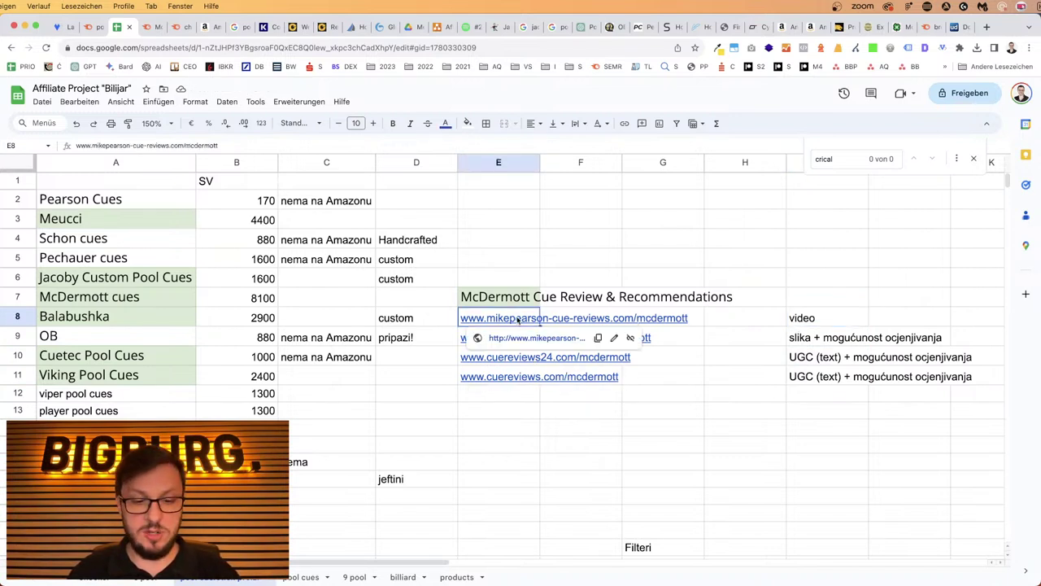
key(ctrl+c)
click(512, 409)
key(ctrl+v)
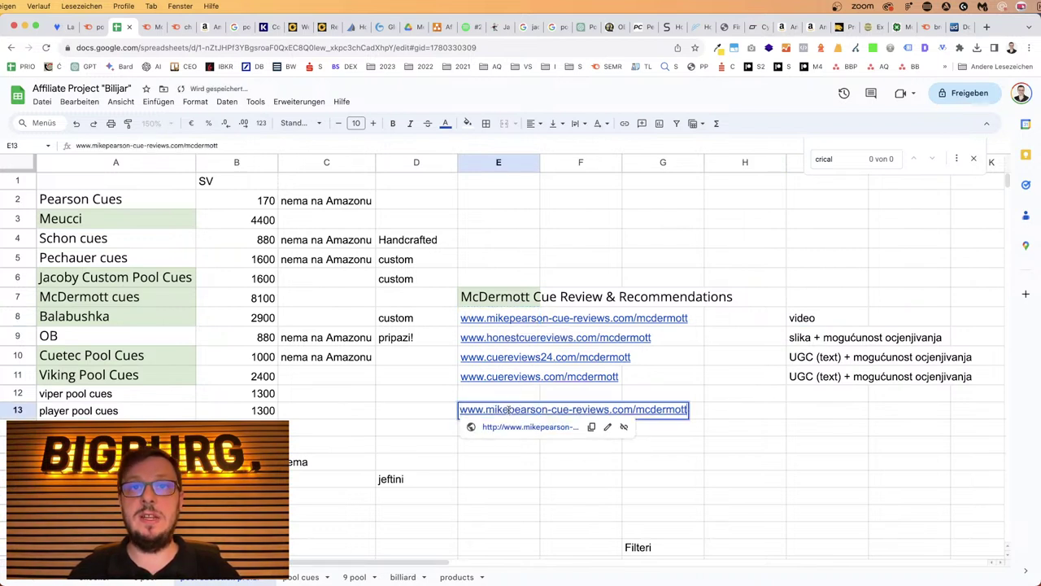
double_click(506, 409)
key(BackSpace)
key(BackSpace)
key(BackSpace)
text(r)
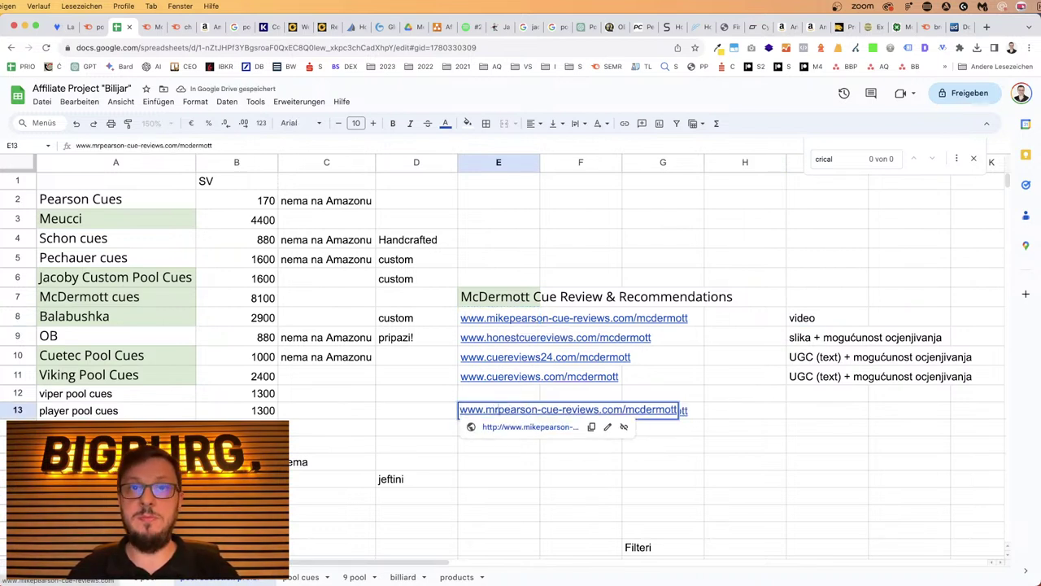
key(Return)
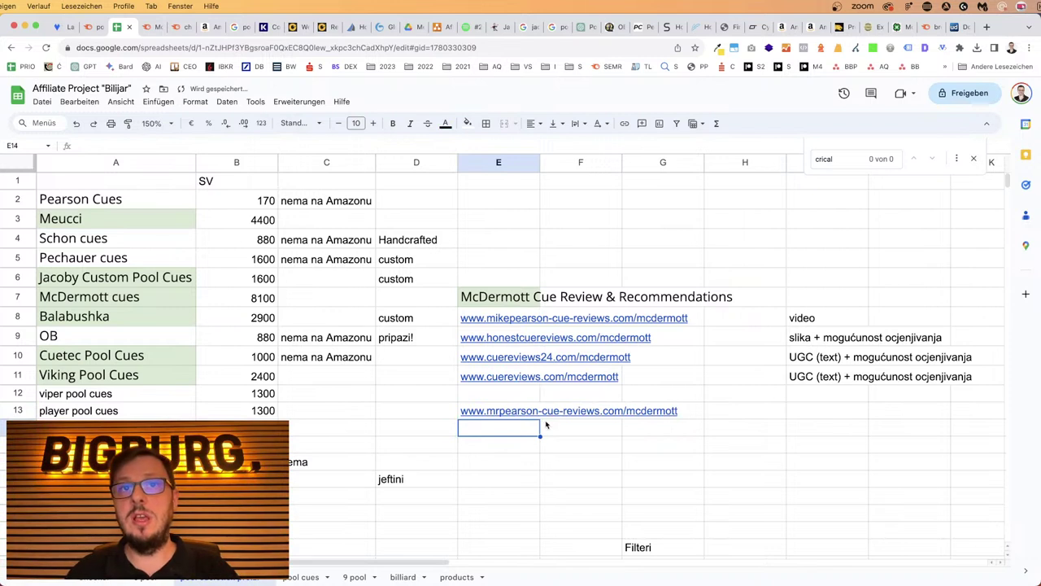
- Add a mrpearson-mcdermott-cue-reviews URL variant in E14
mouse_move(525, 413)
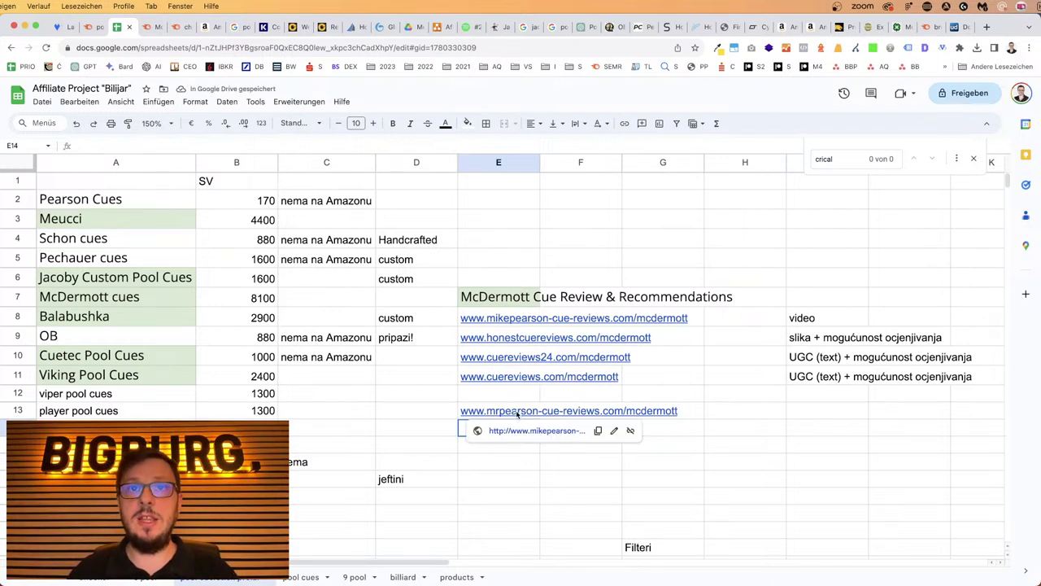
click(480, 415)
key(cmd+c)
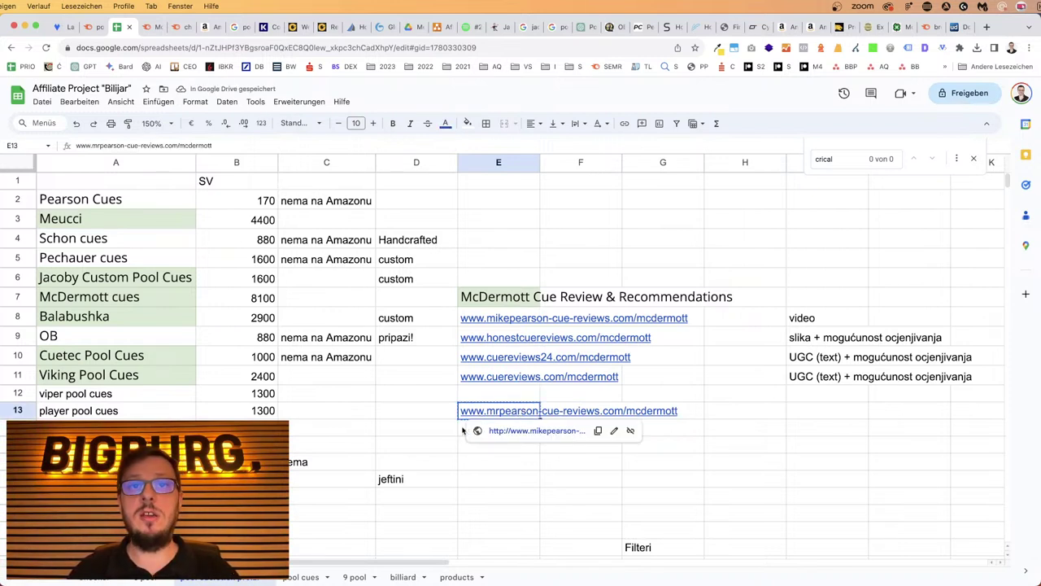
click(478, 430)
key(cmd+v)
double_click(484, 428)
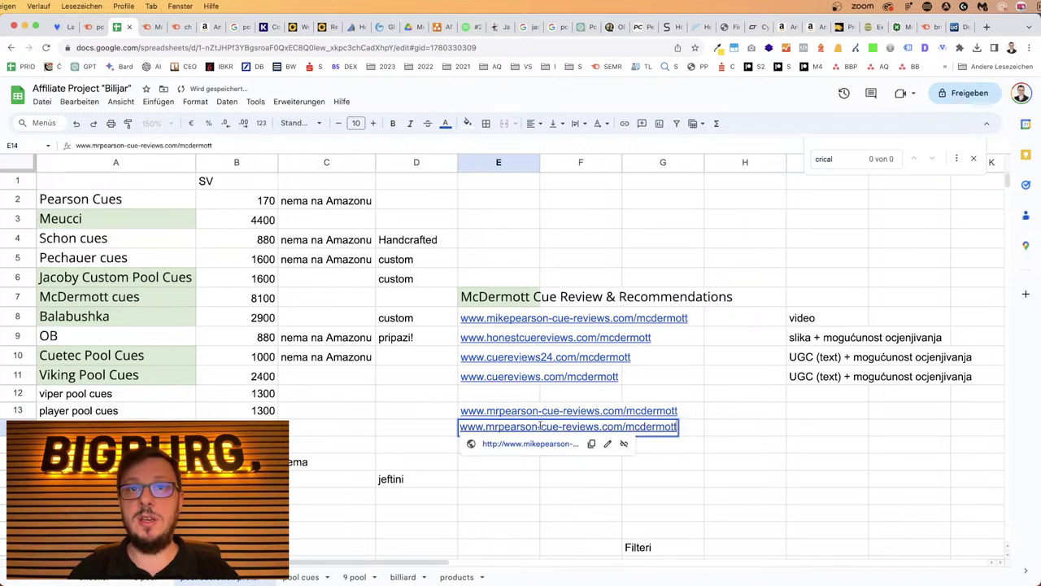
double_click(657, 426)
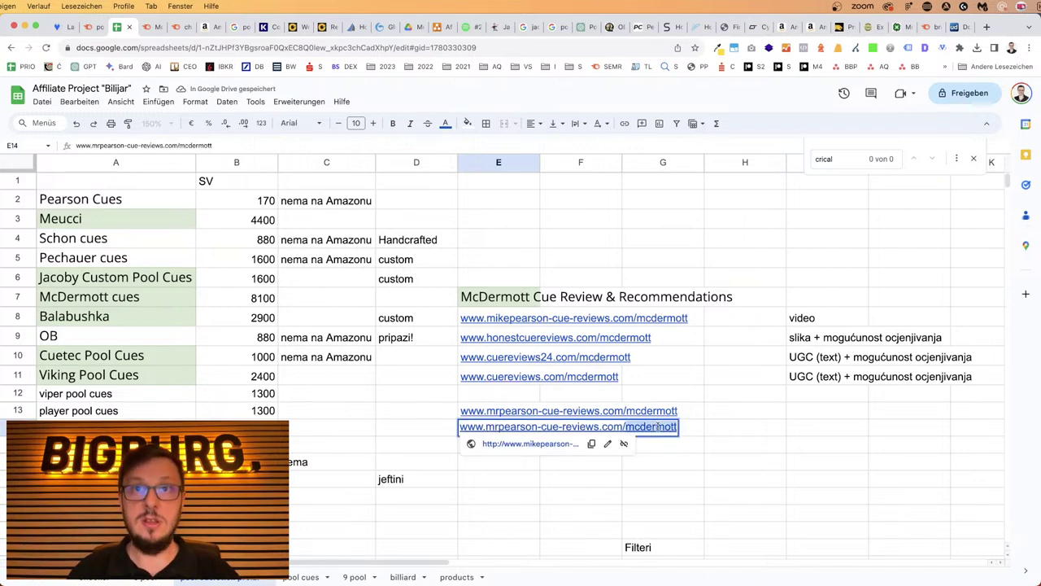
key(Left)
click(540, 427)
key(ctrl+v)
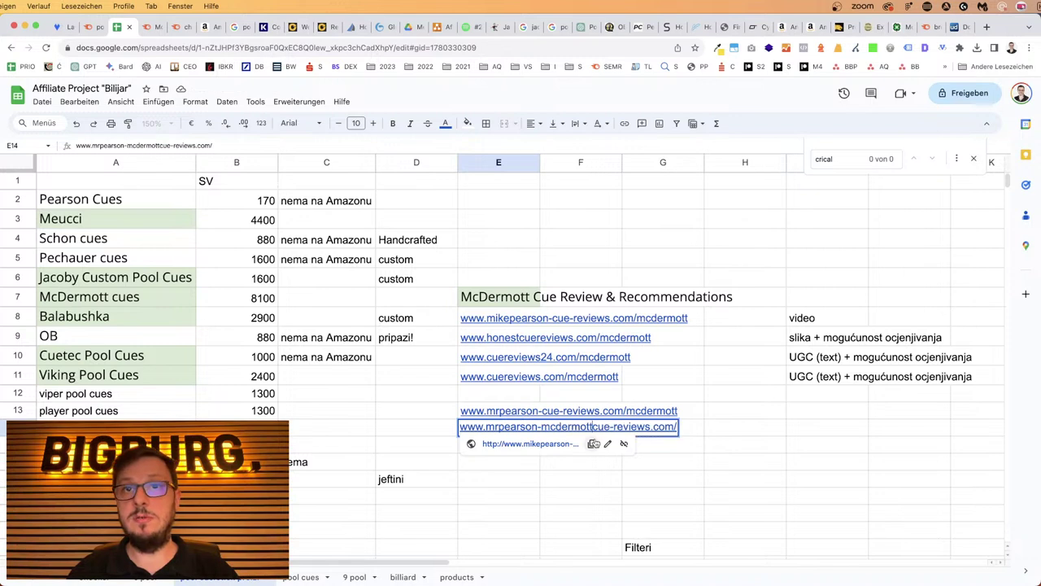
text(-)
key(Return)
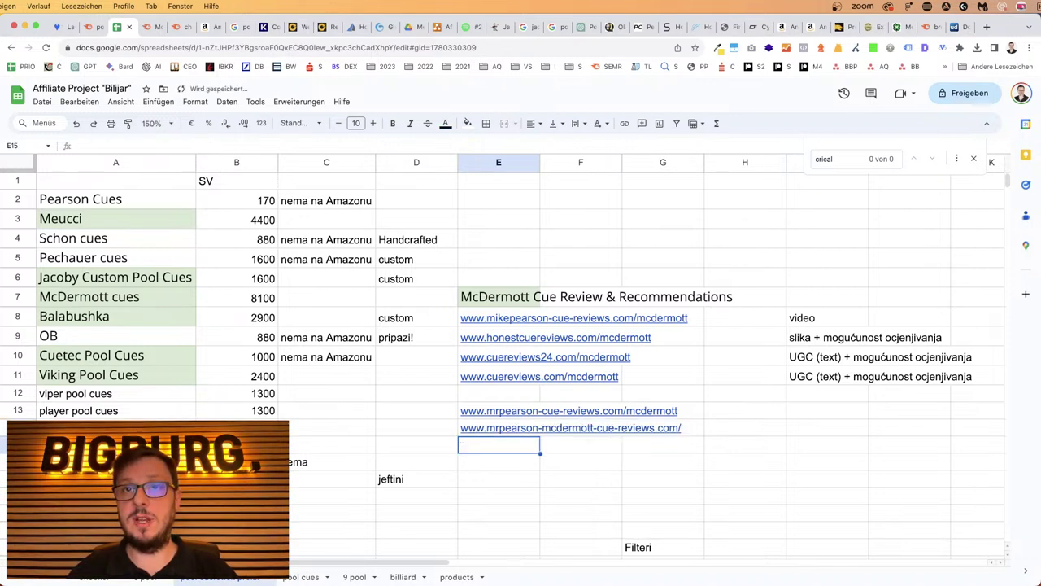
click(515, 429)
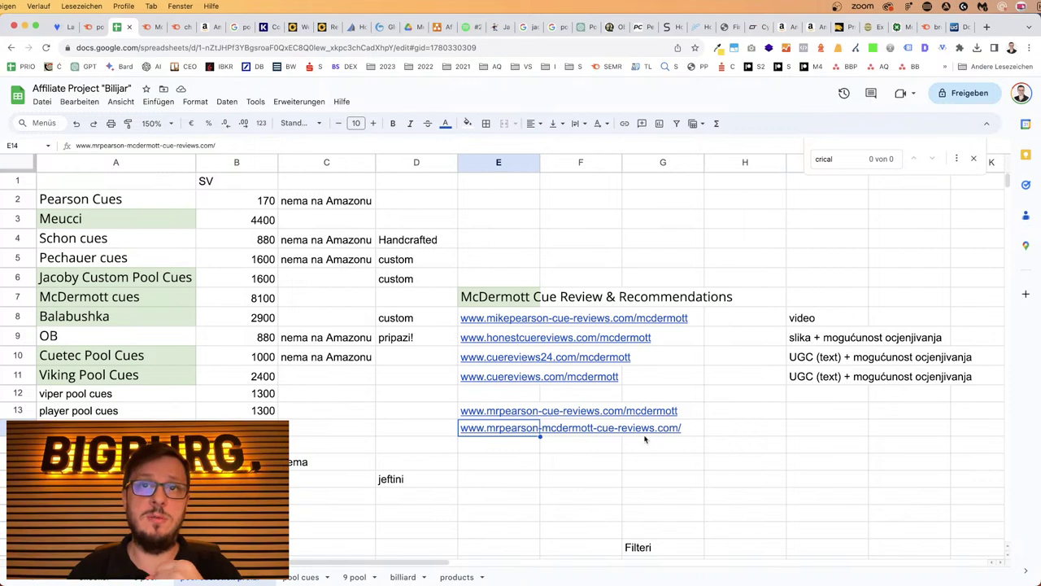
- Add a franks-cue-reviews URL with the /mcdermott path in E16
click(517, 413)
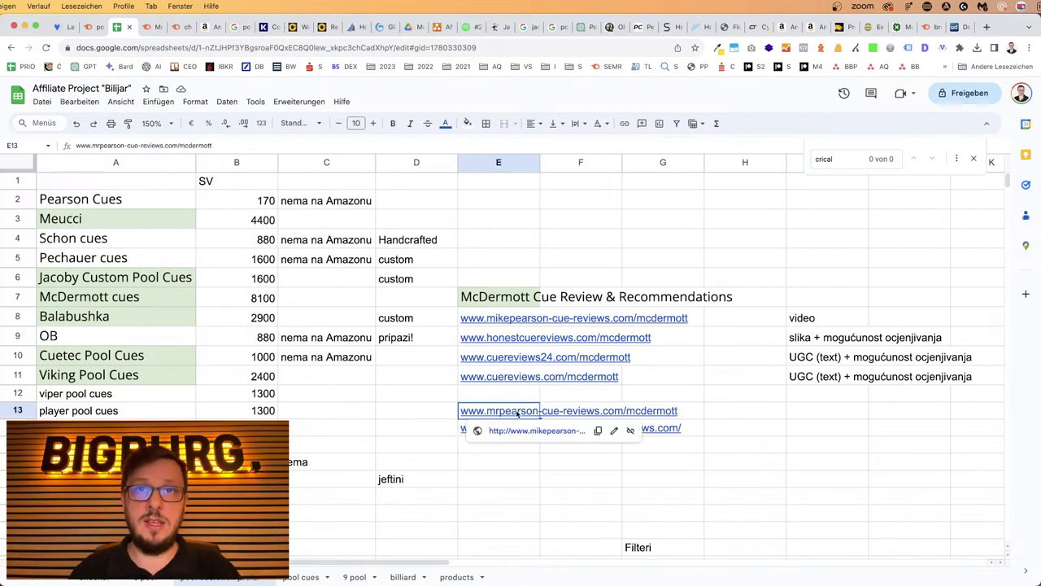
click(509, 461)
key(ctrl+v)
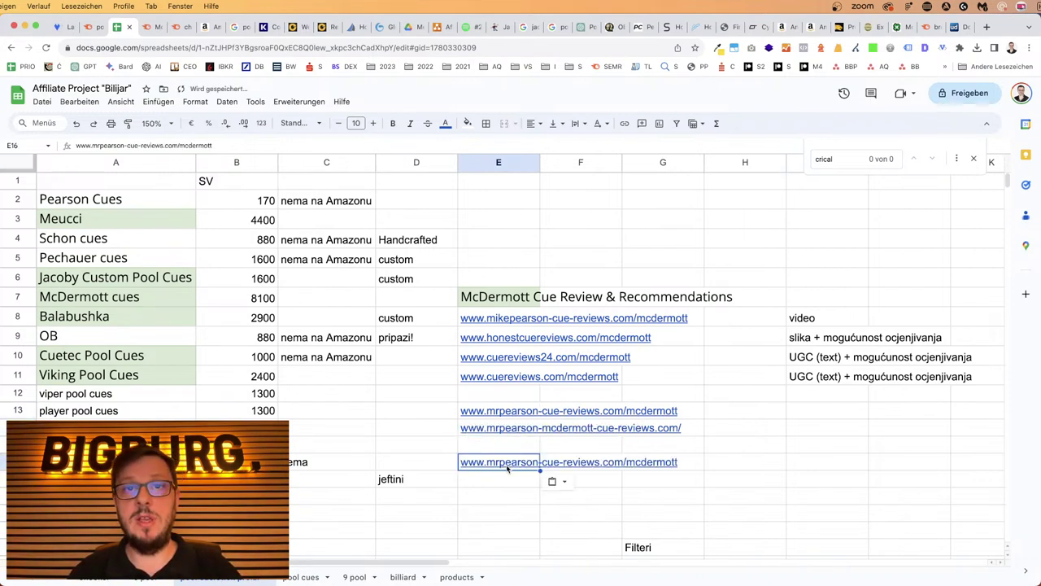
double_click(510, 460)
text(franks)
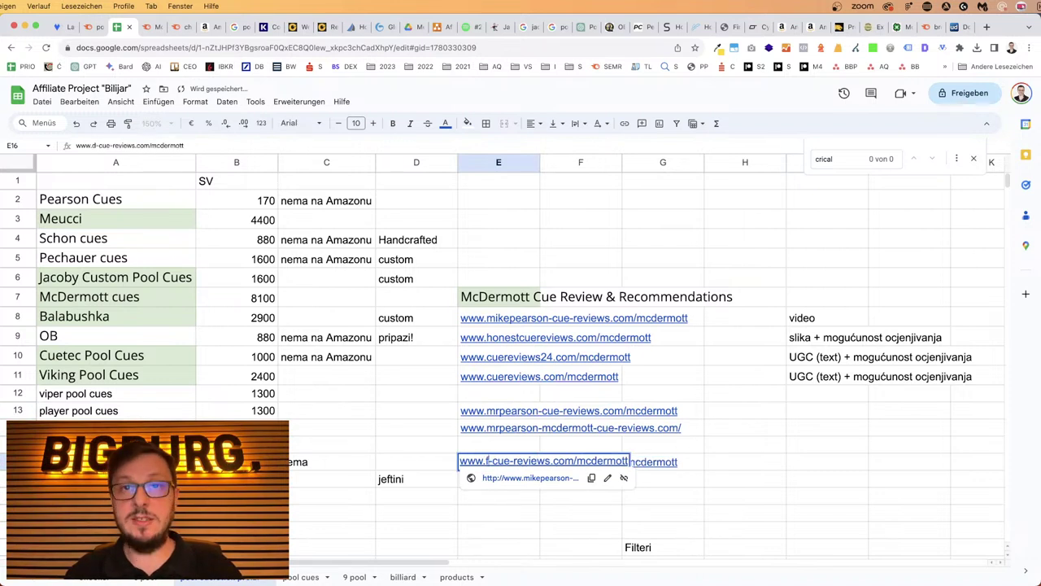
key(Return)
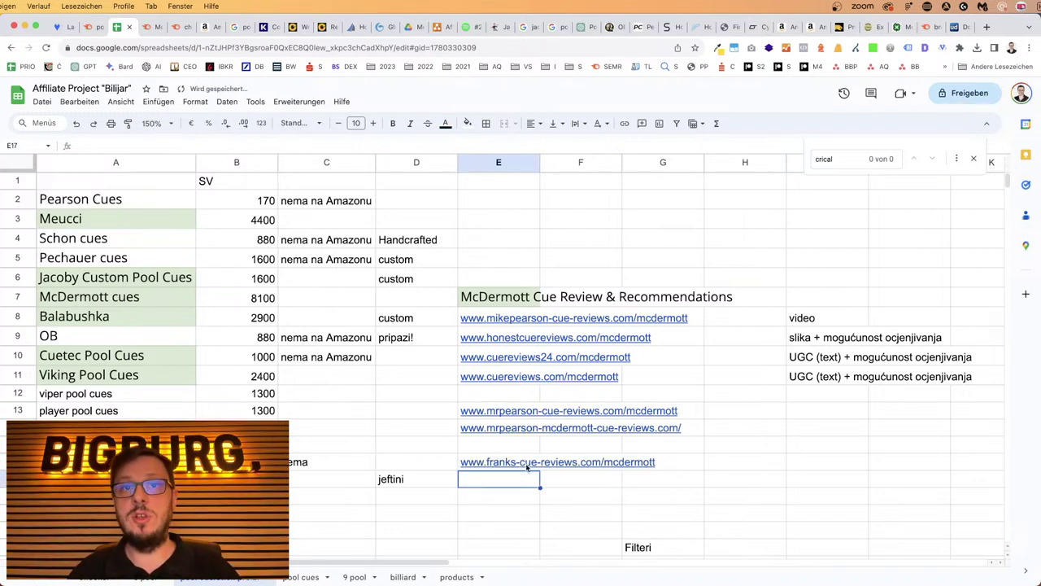
- Add franks-cue-reviews.com in E18 without the /mcdermott path or trailing slash
mouse_move(527, 468)
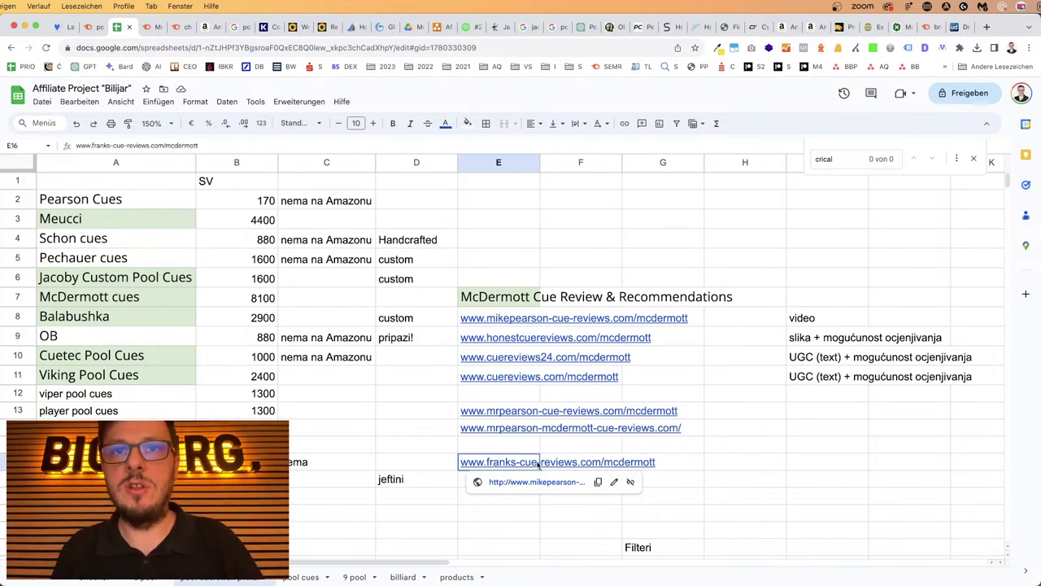
click(517, 497)
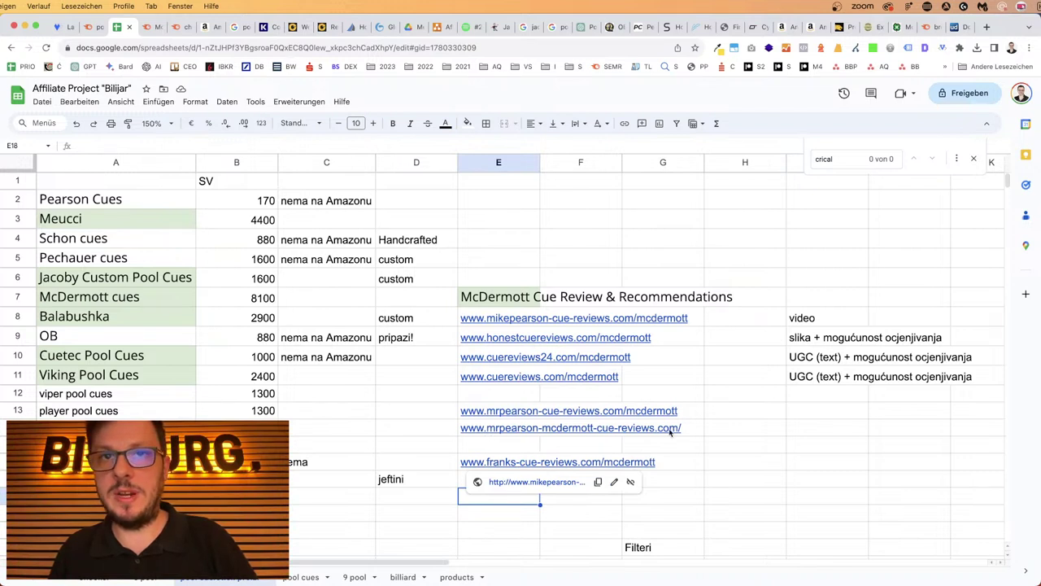
click(503, 463)
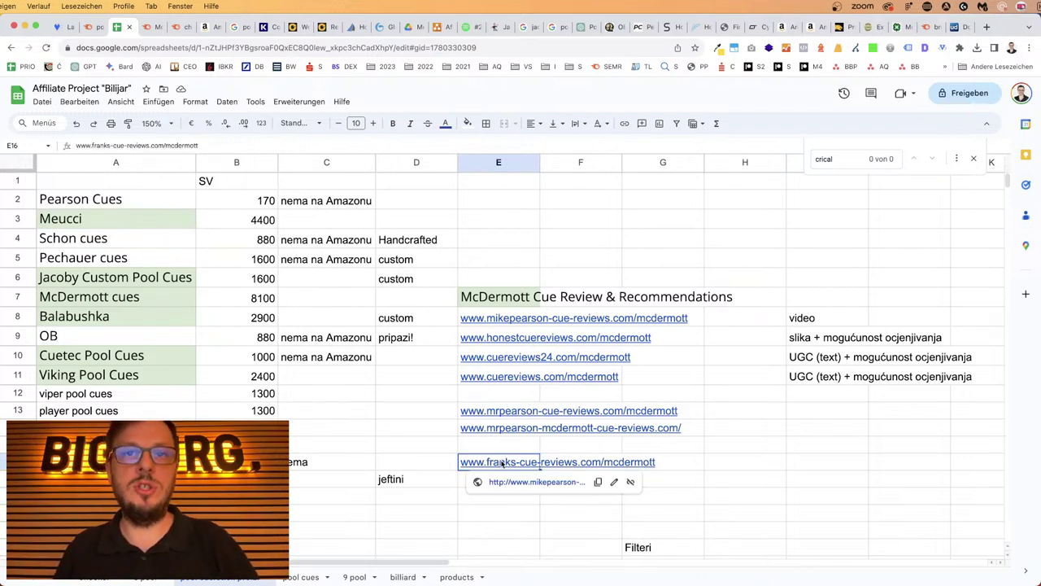
key(ctrl+c)
click(493, 497)
key(ctrl+v)
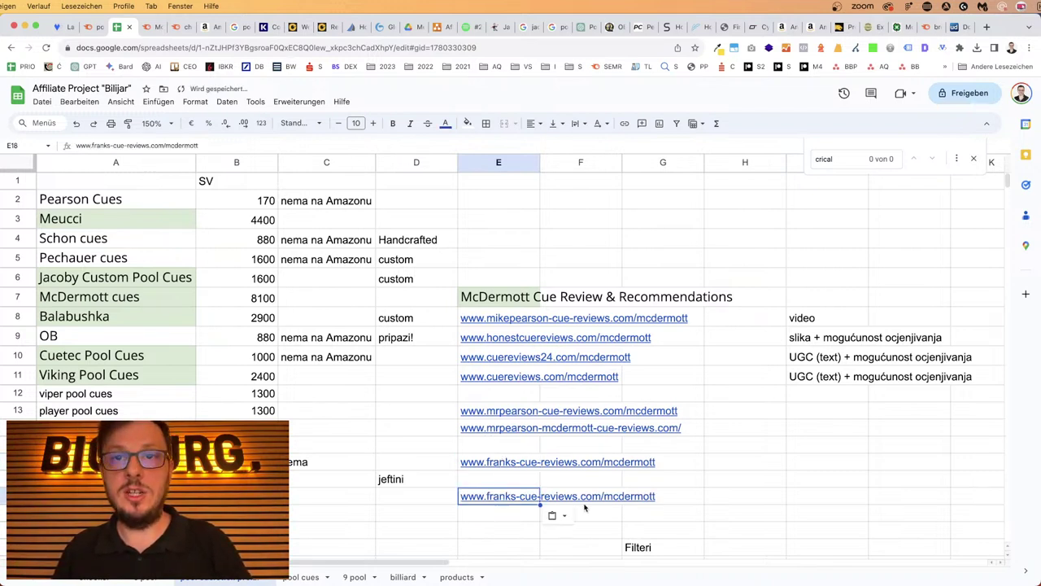
double_click(580, 495)
drag(605, 495, 741, 499)
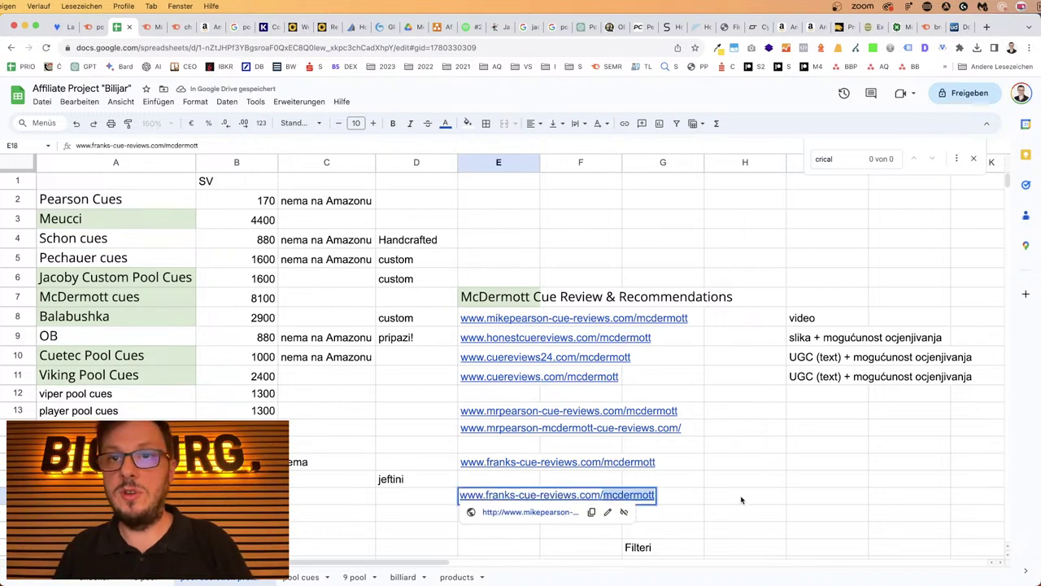
key(BackSpace)
key(Return)
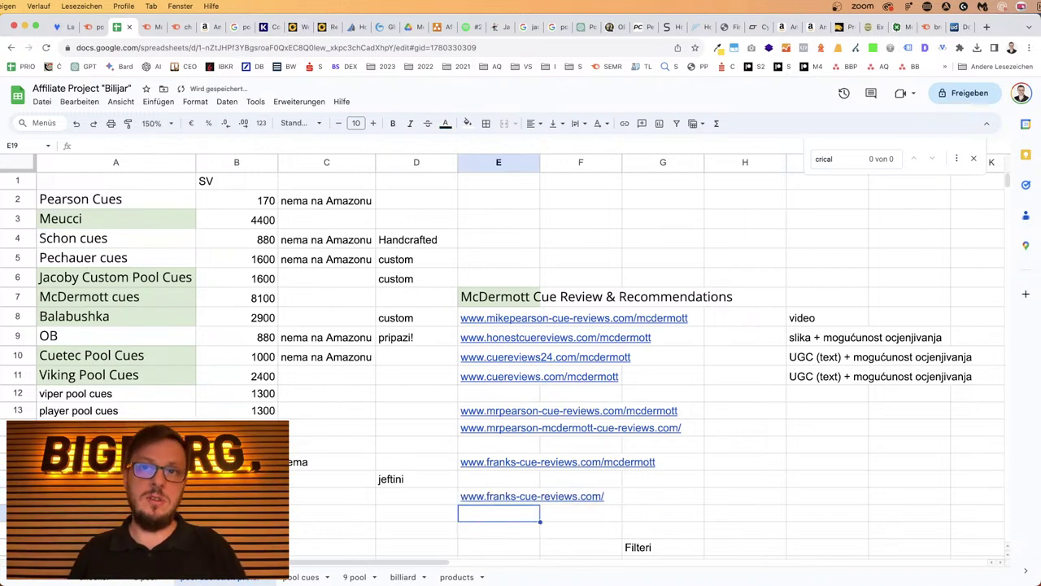
click(507, 496)
key(BackSpace)
key(Return)
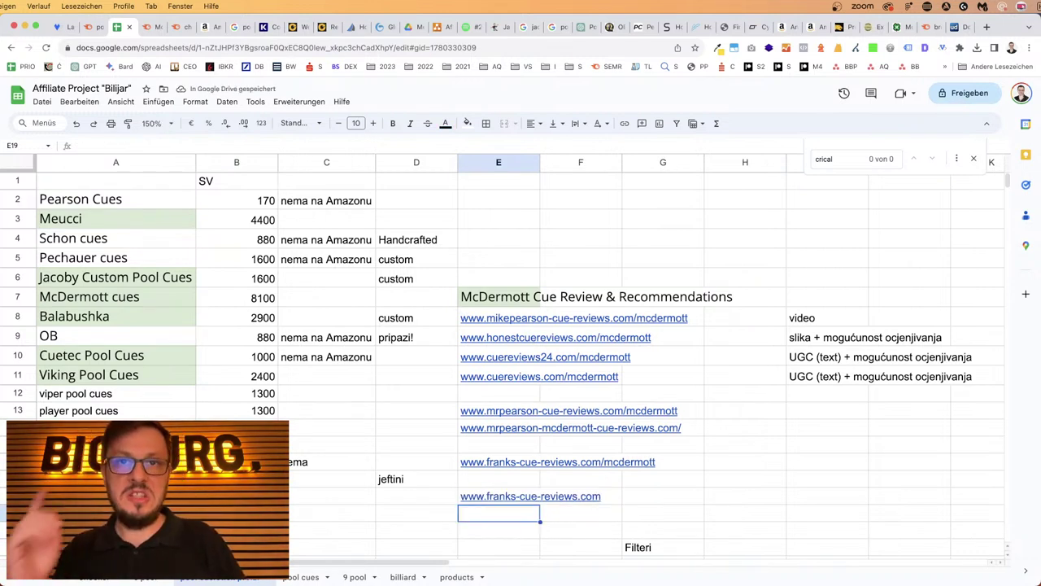
- Add the hyphen-free variant frankscuereviews.com in E19
click(498, 488)
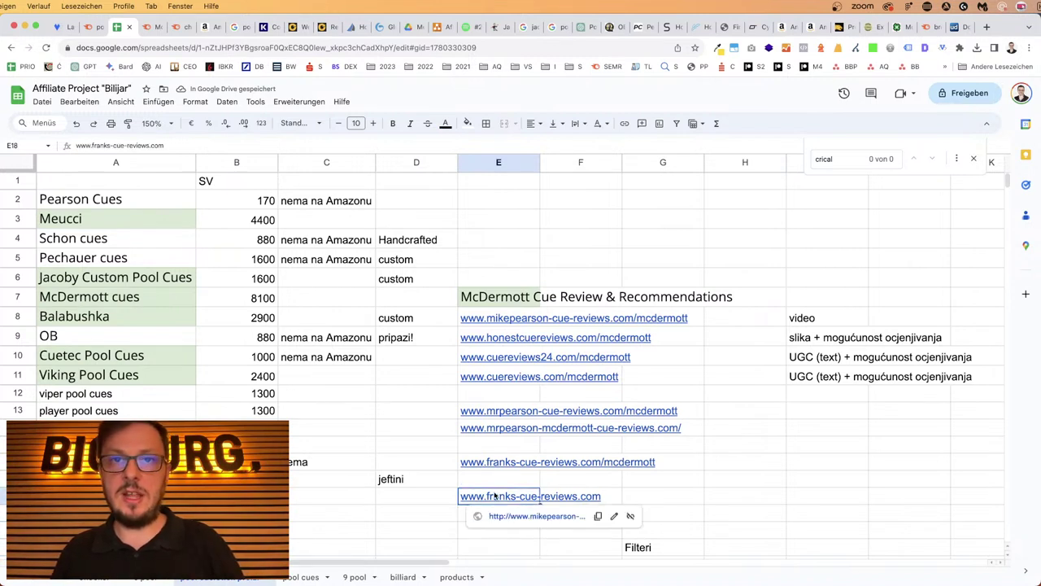
key(cmd+c)
click(460, 514)
key(cmd+v)
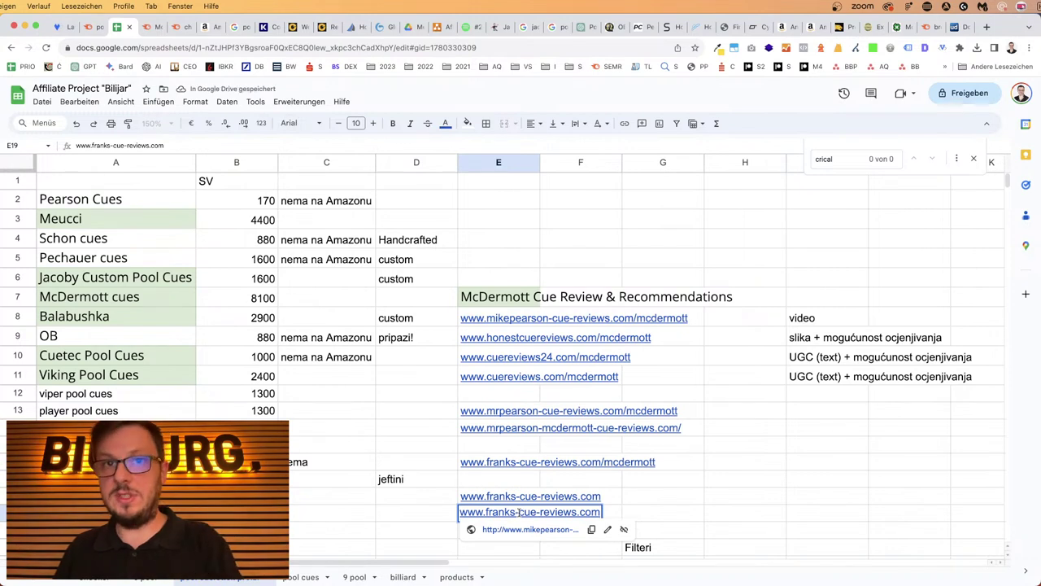
click(522, 512)
key(BackSpace)
click(537, 512)
key(BackSpace)
click(654, 503)
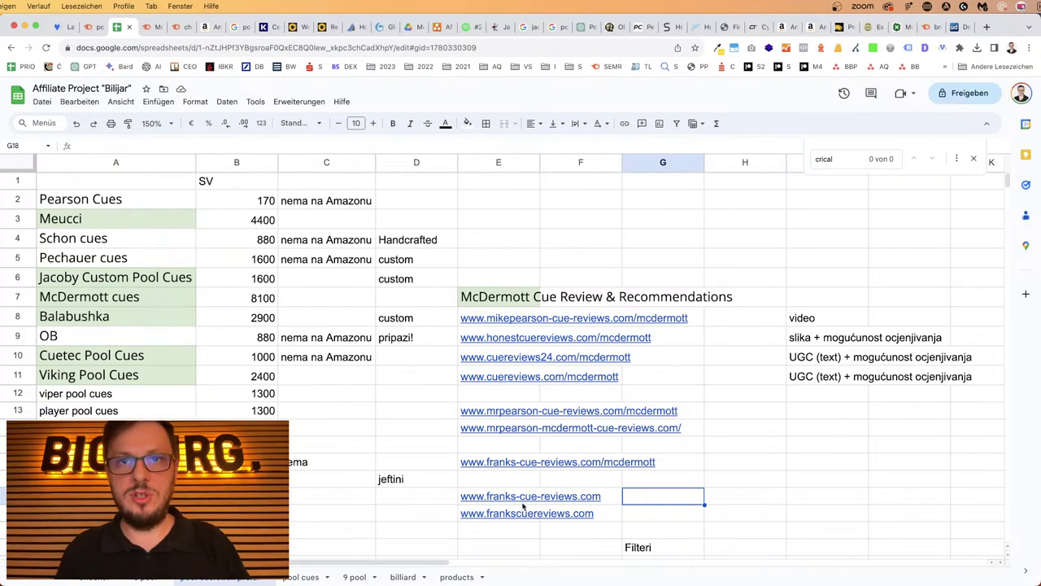
mouse_move(523, 499)
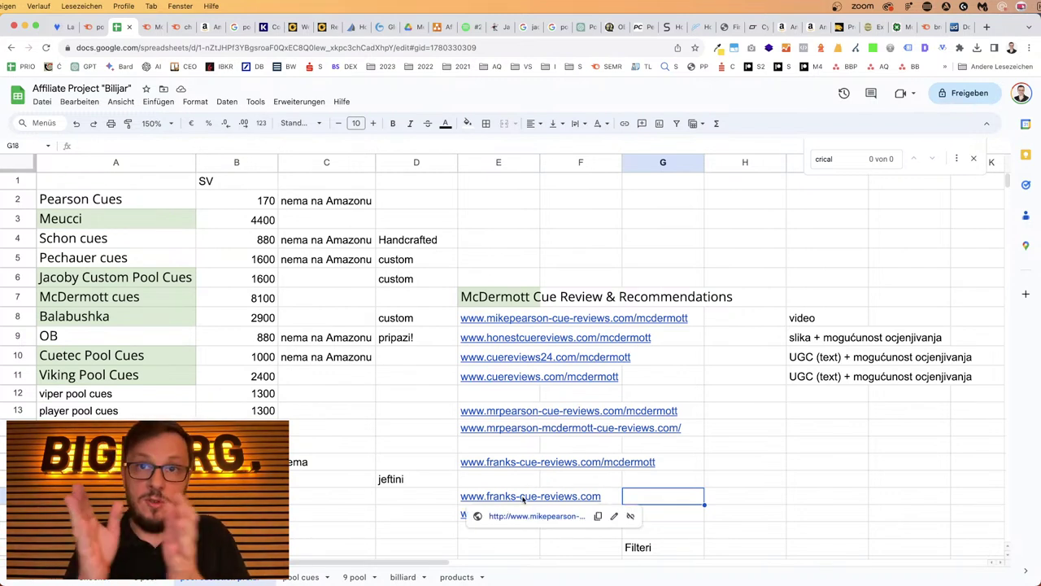
click(522, 548)
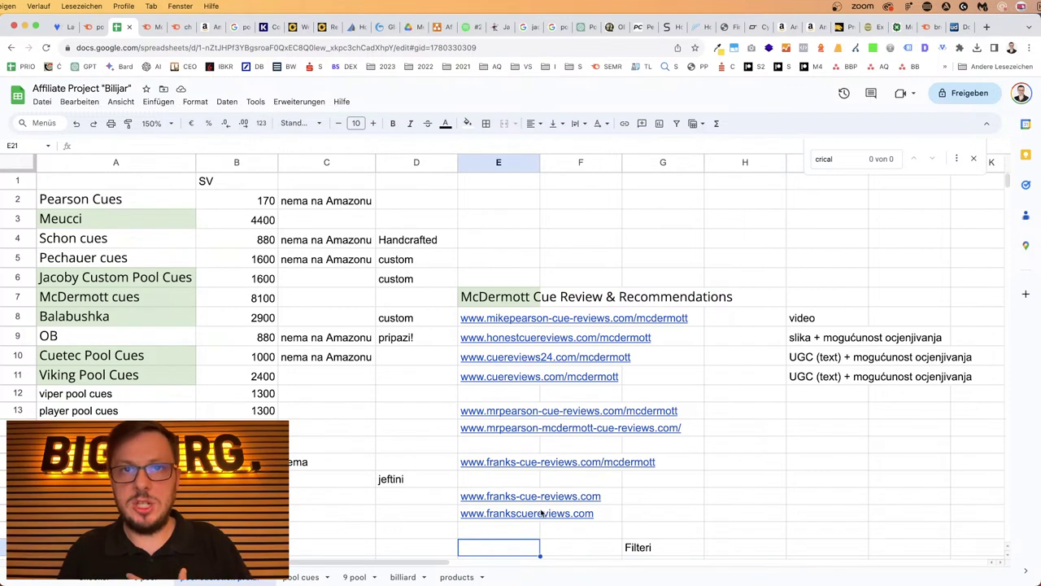
mouse_move(513, 504)
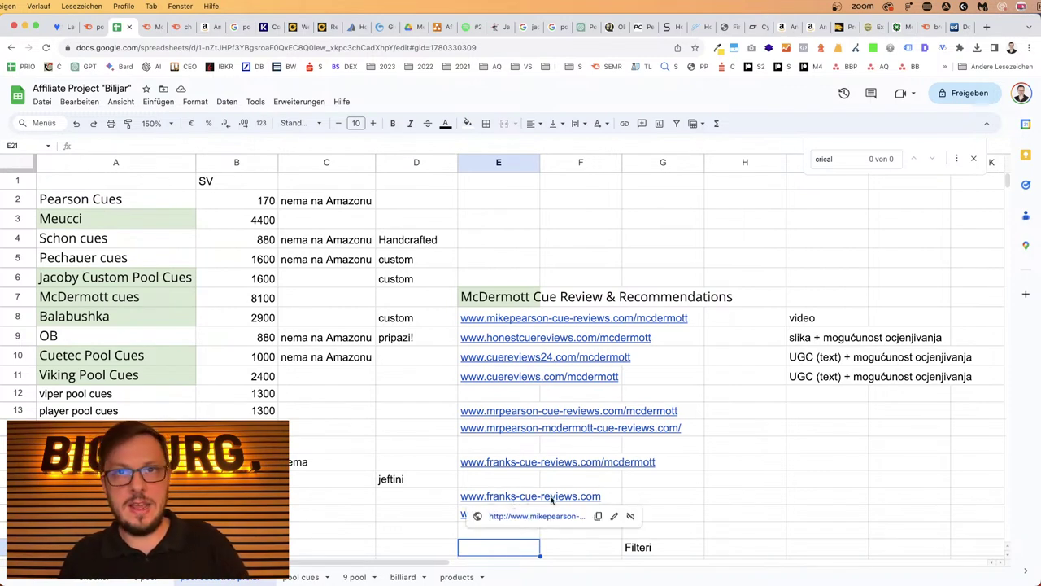
click(696, 503)
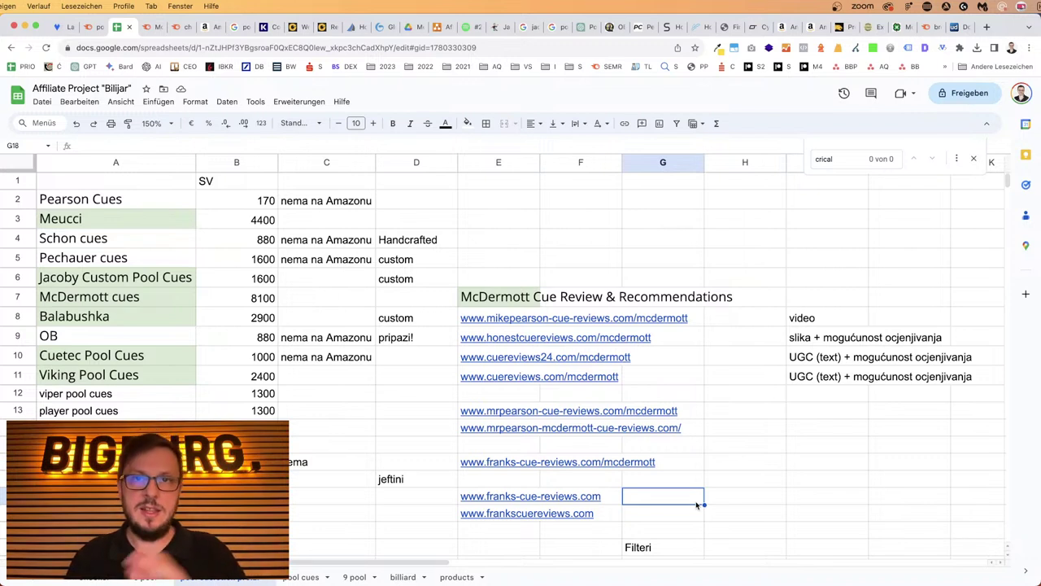
- Fill the franks-cue-reviews.com URL cell E18 with light green
click(488, 495)
click(445, 123)
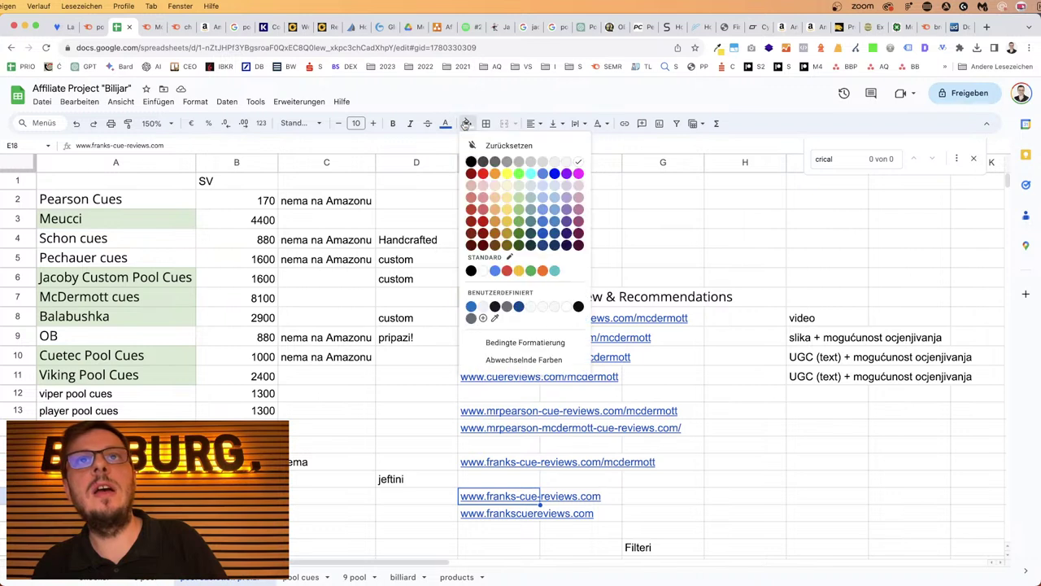
click(519, 187)
click(686, 505)
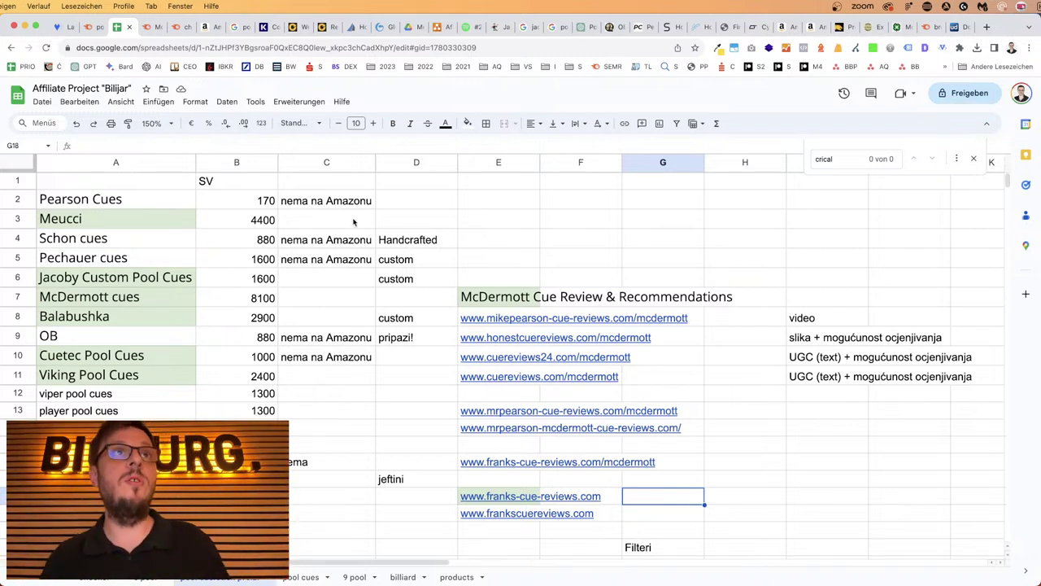
- Give the Wiki HP node a by-manufacturer footer and the Reviews node the footer 'by skill level'
click(63, 28)
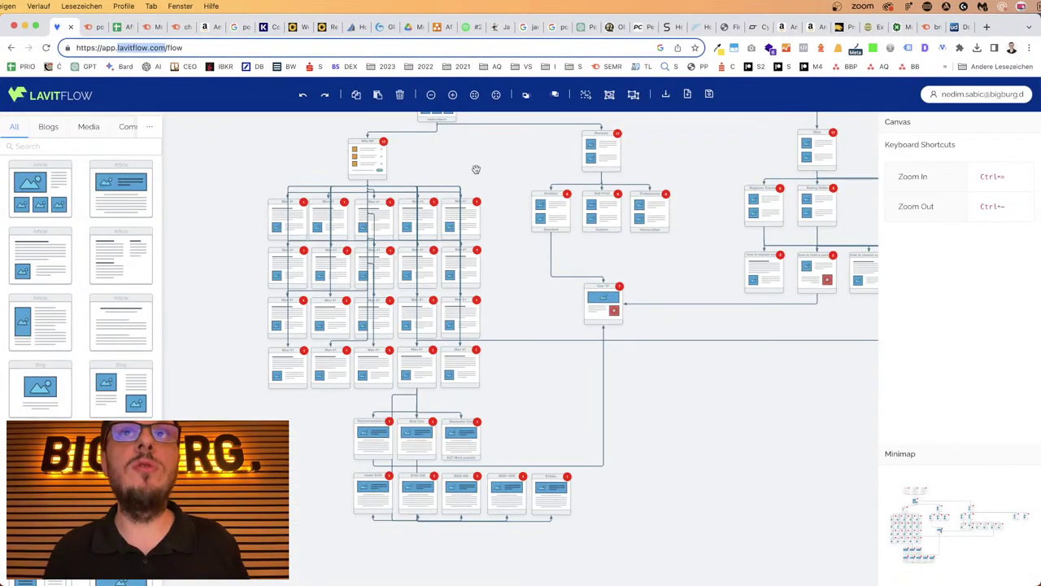
drag(478, 152, 468, 184)
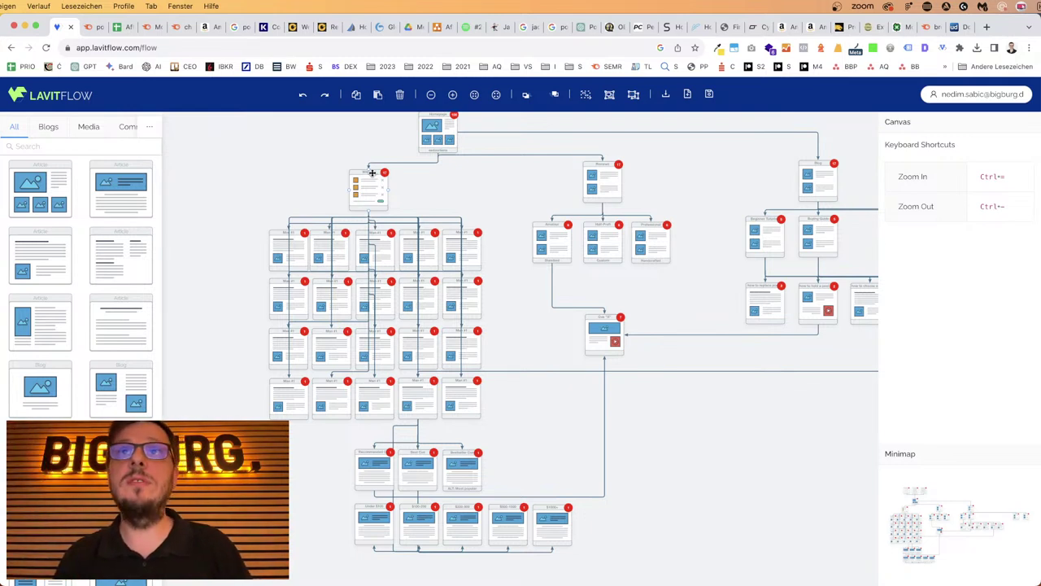
click(373, 204)
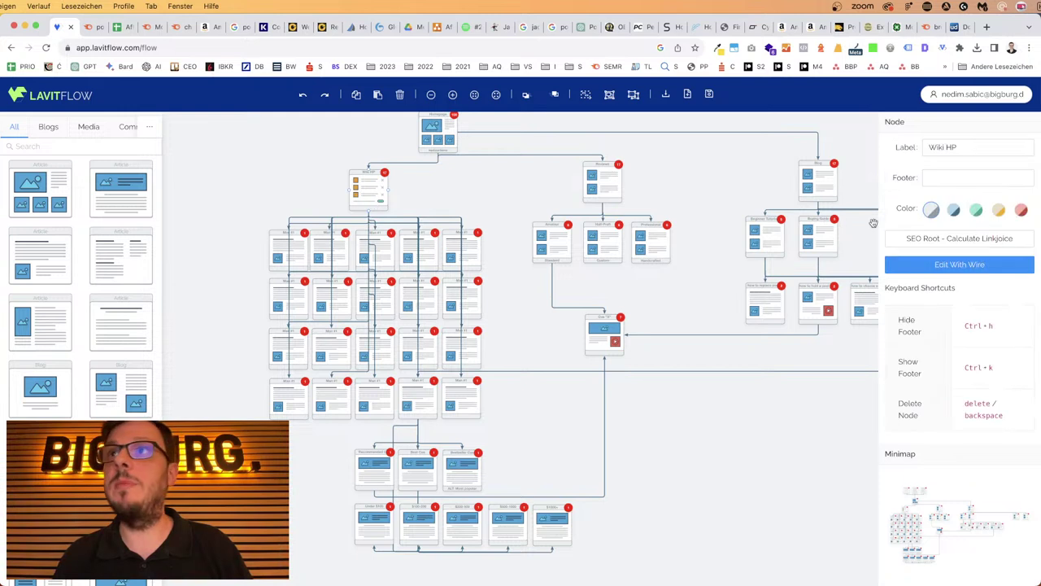
click(952, 177)
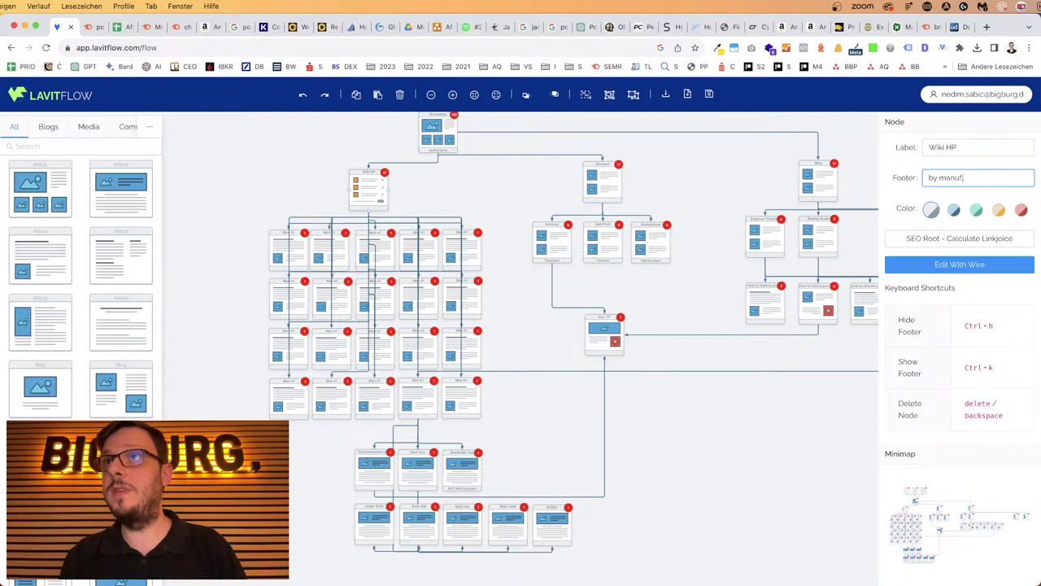
click(611, 182)
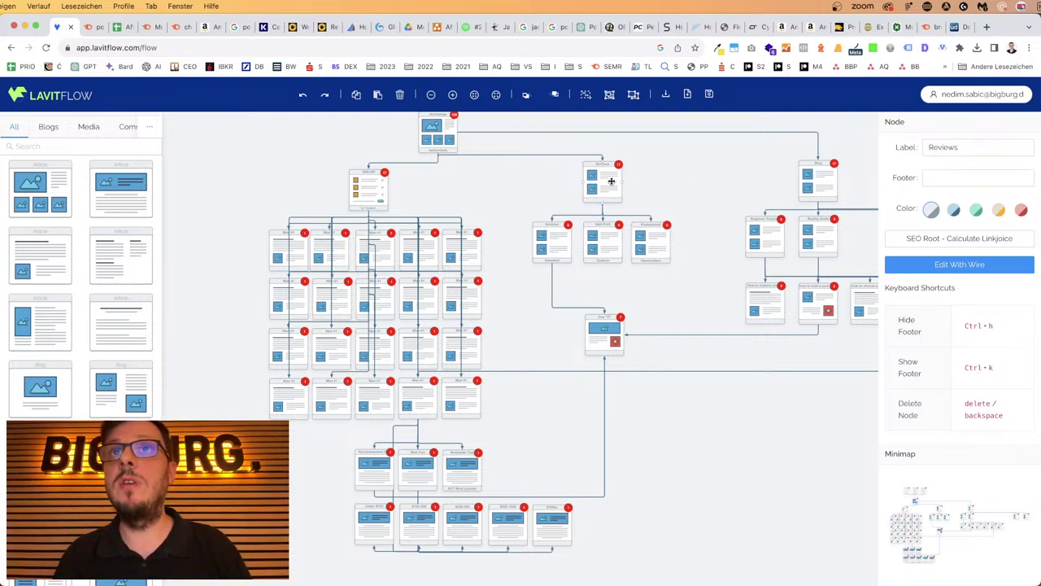
click(931, 180)
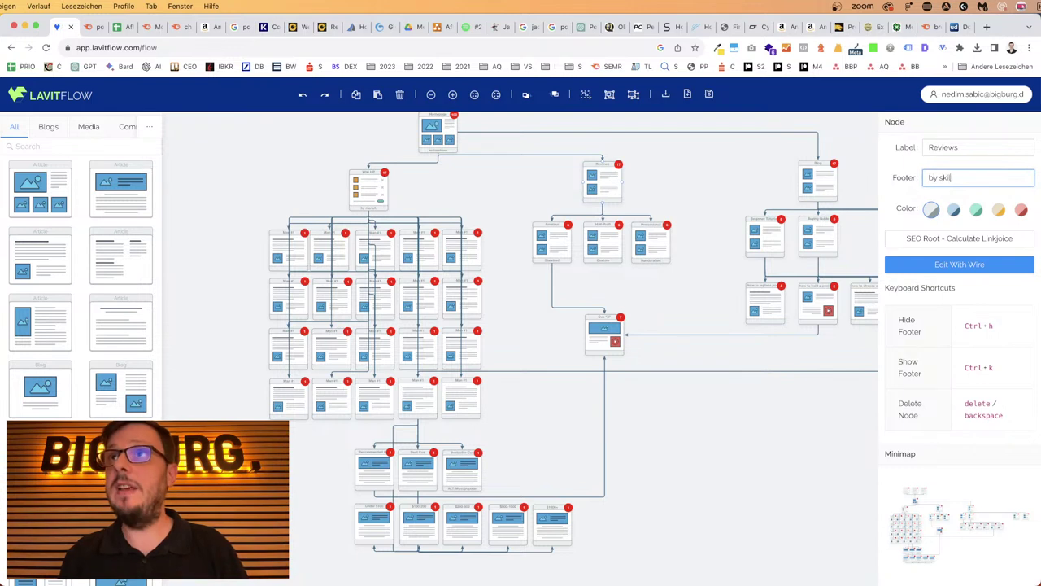
click(700, 174)
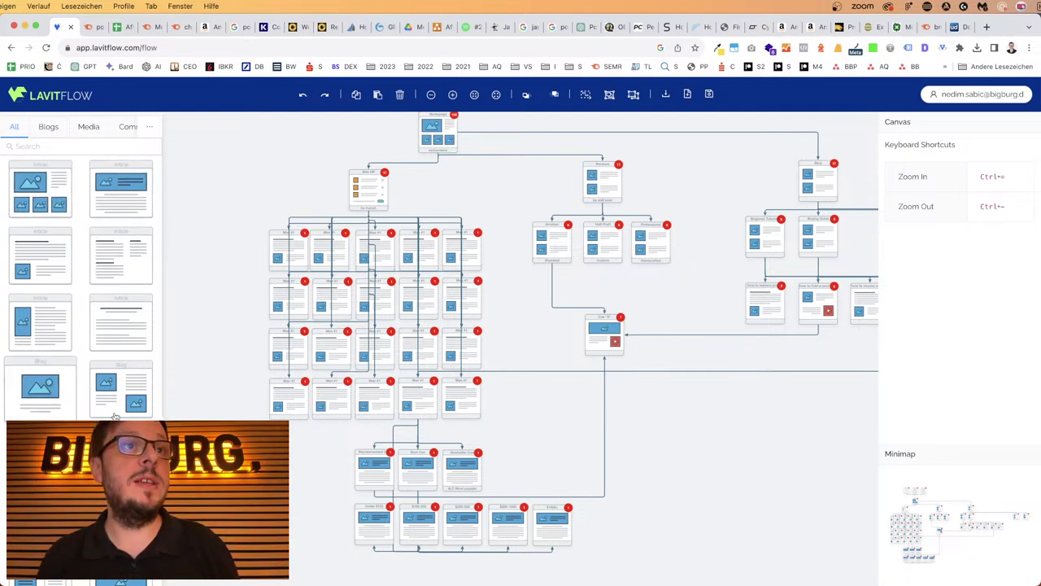
- Add a Blog page node below the map with footer 'by price range'
drag(114, 416, 717, 454)
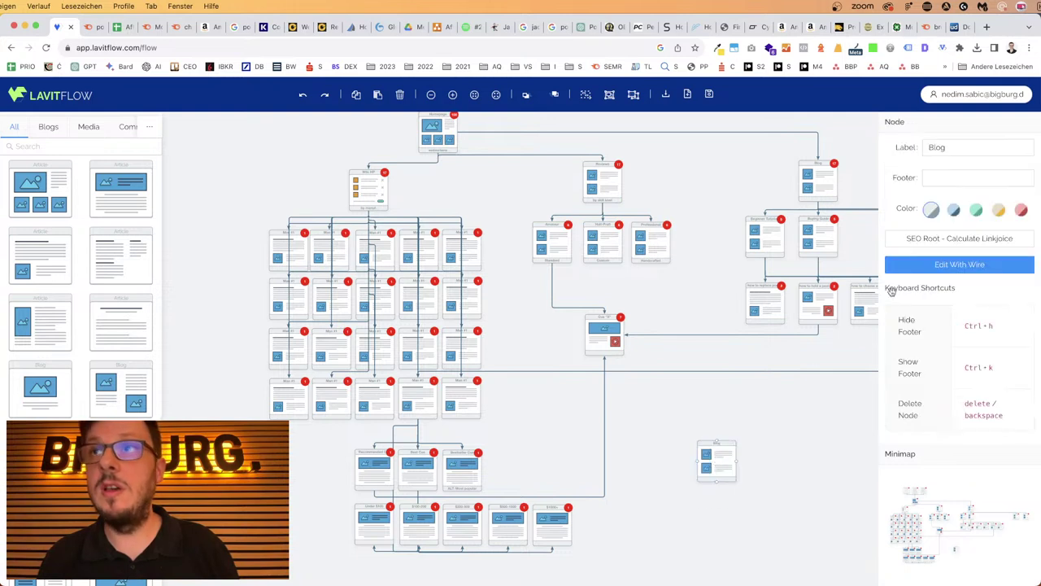
click(963, 173)
text(by)
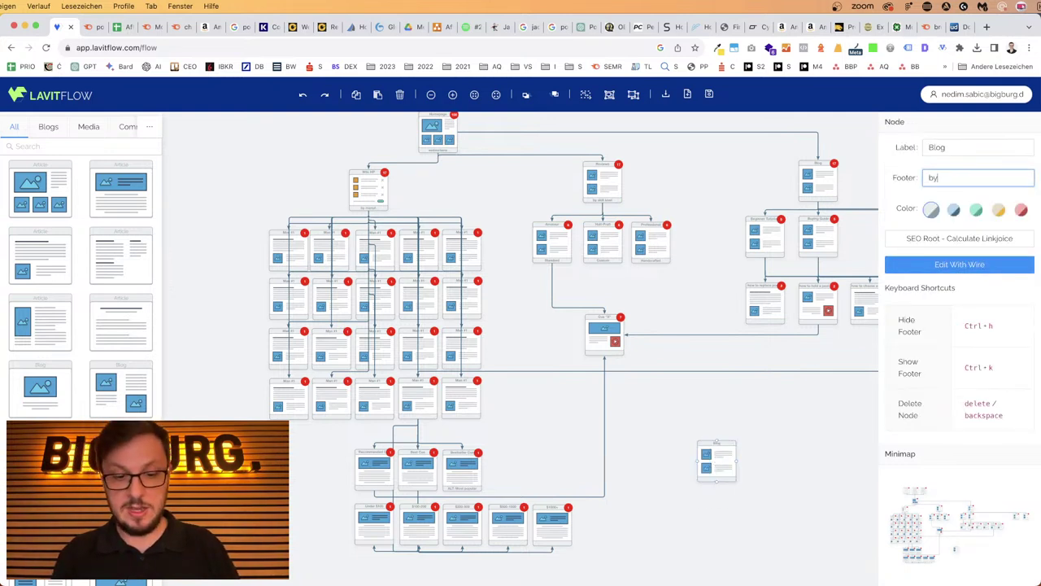
text( price range)
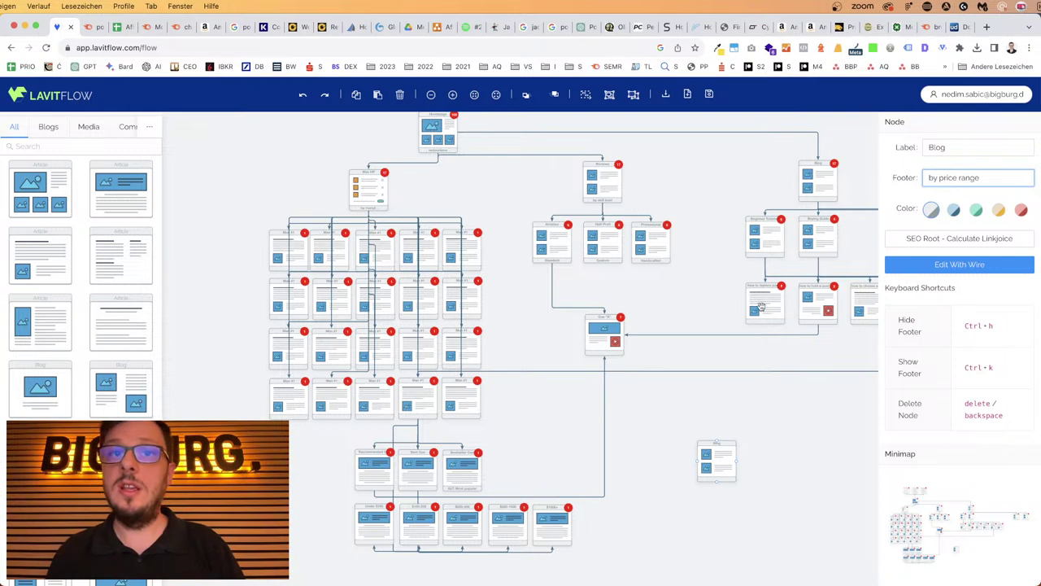
click(630, 436)
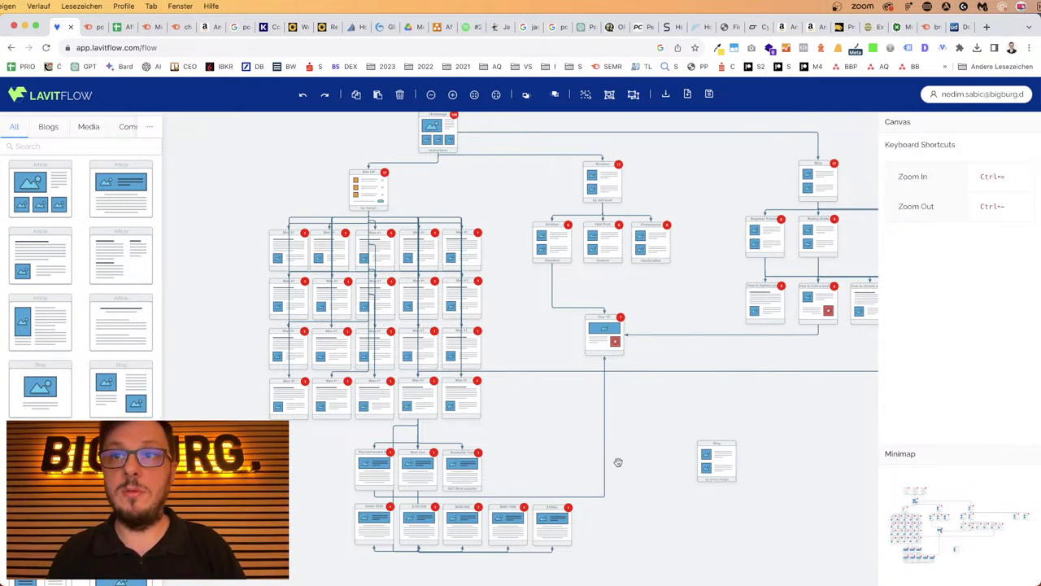
- Duplicate the node, label the copy 'Awareded Cues' and clear its footer
click(709, 451)
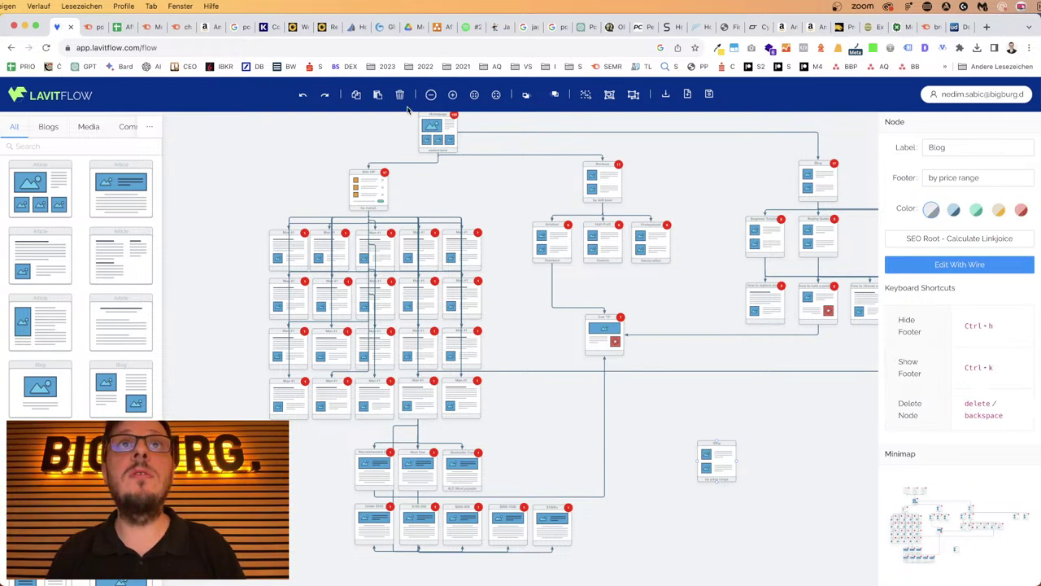
click(377, 95)
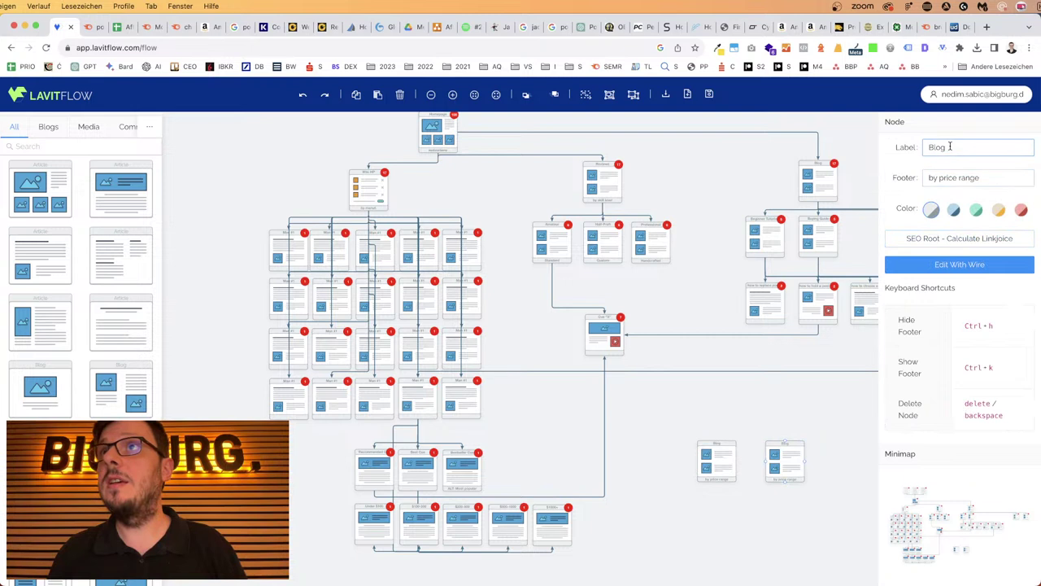
drag(949, 148, 923, 147)
text(Aw)
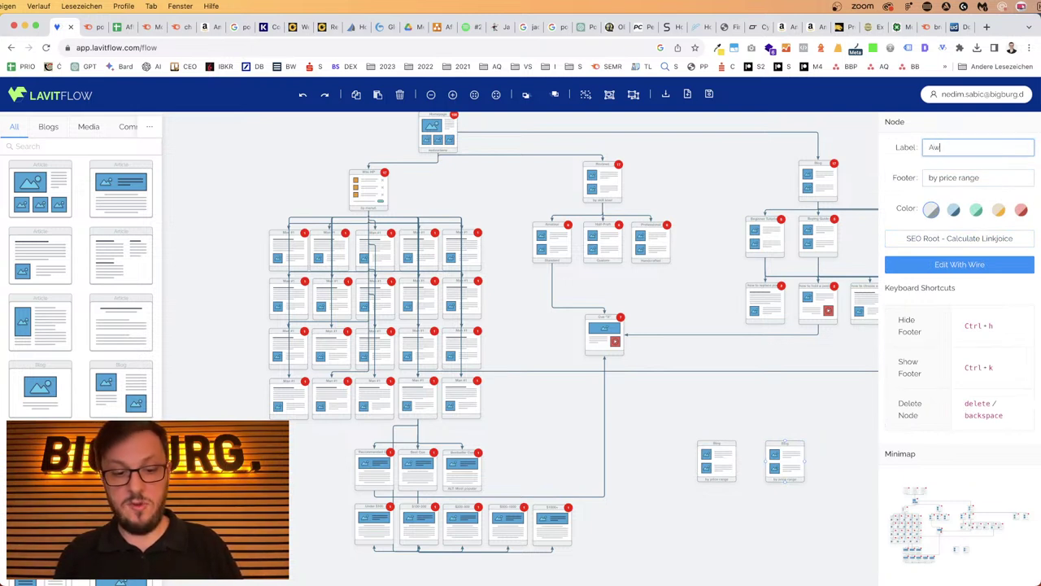
text(arede)
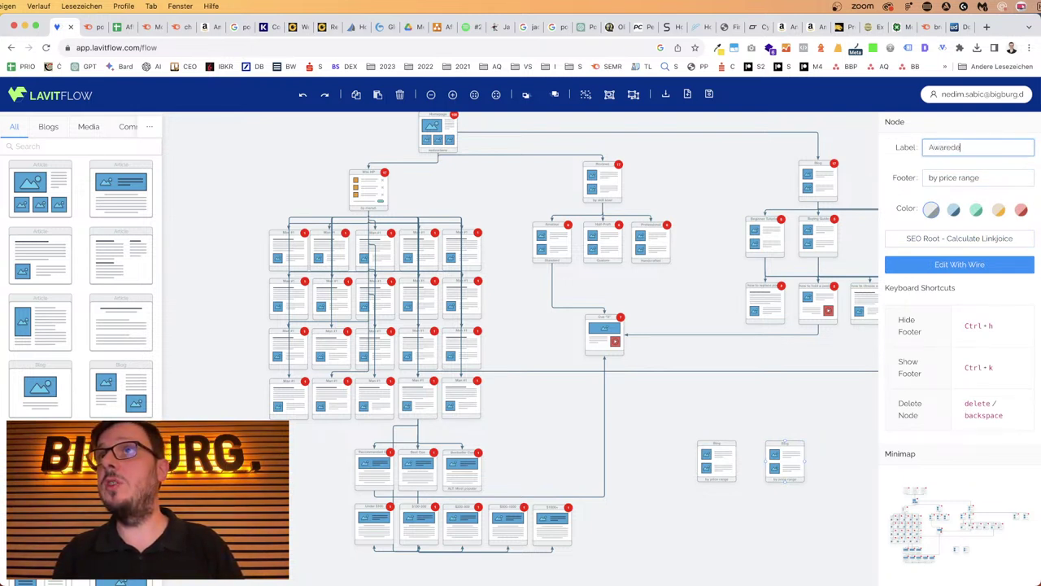
text(d Cues)
key(Tab)
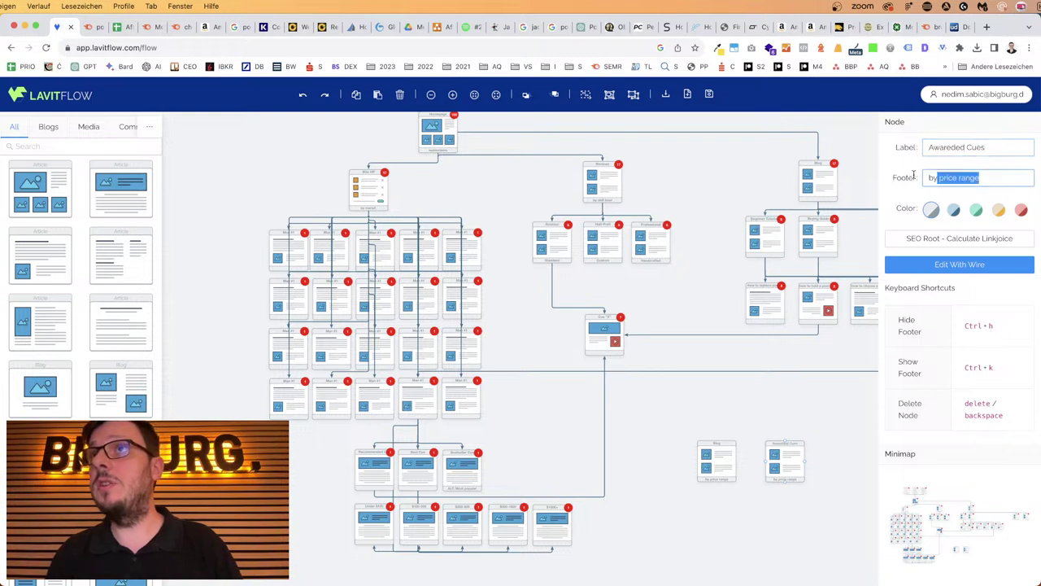
key(BackSpace)
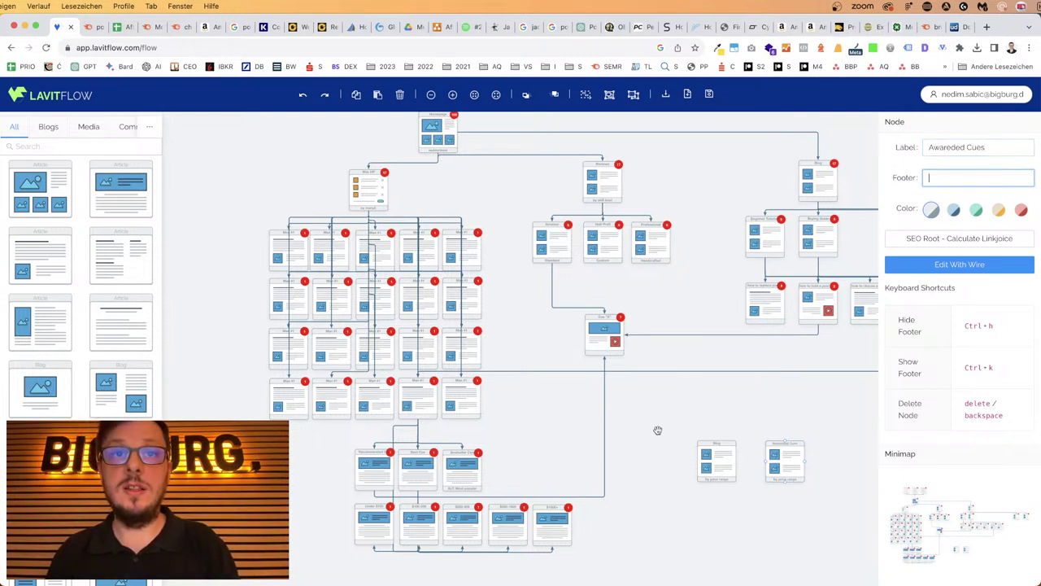
click(625, 440)
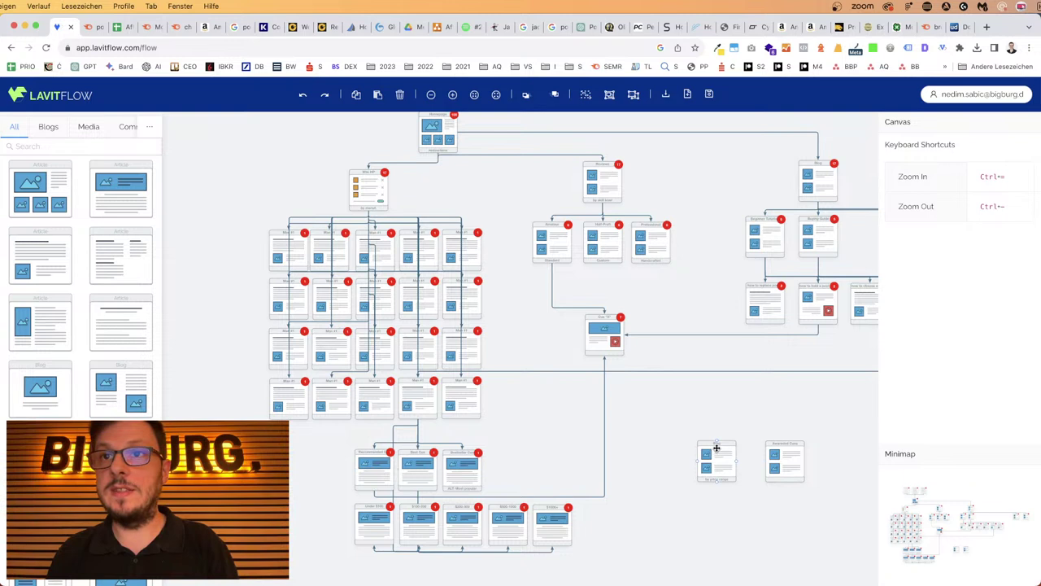
- Rename the original node MENU and connect it into the site structure
click(716, 450)
double_click(964, 149)
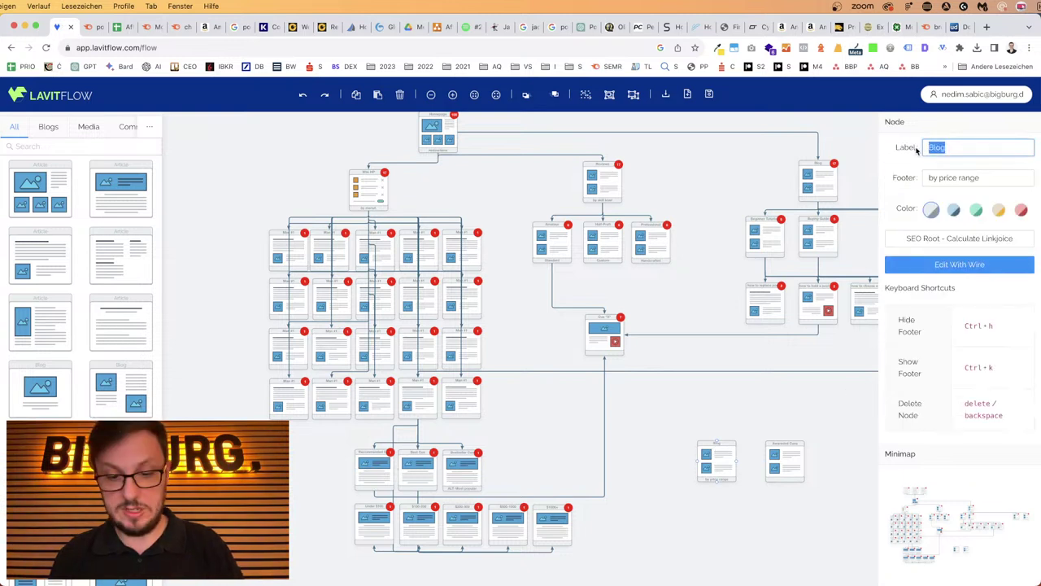
text(MENU)
click(686, 385)
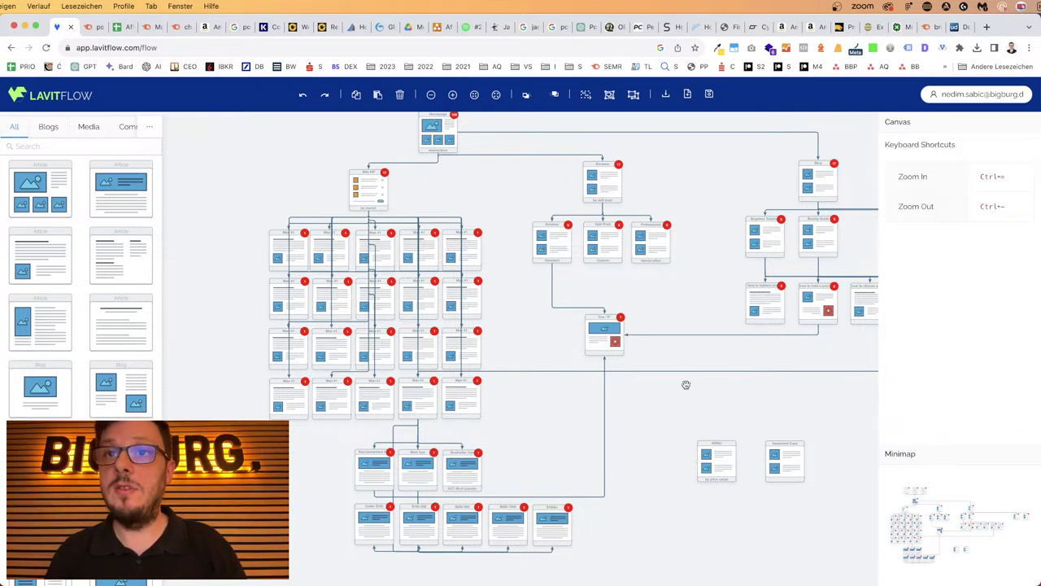
drag(715, 481, 553, 549)
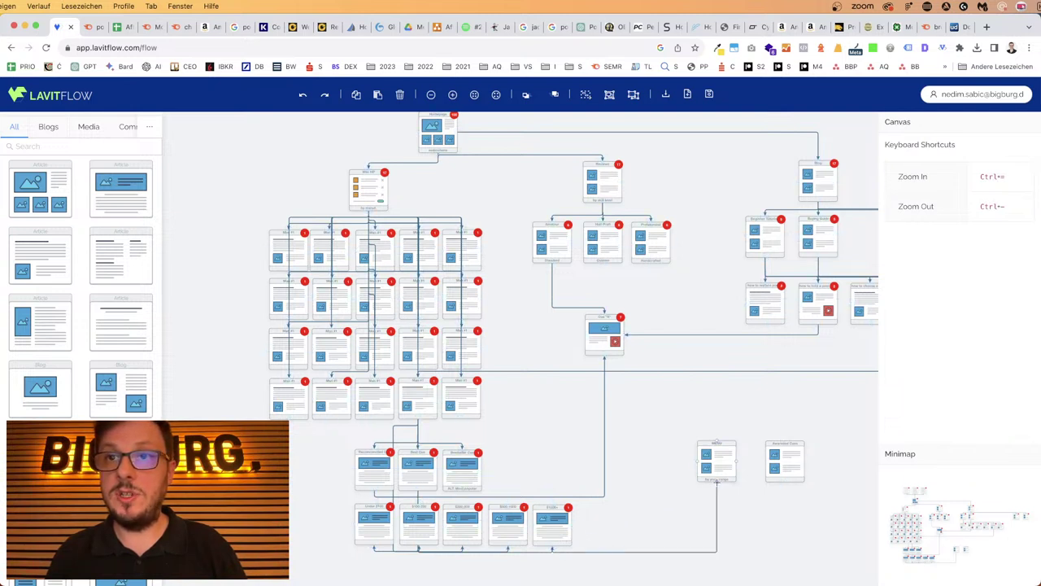